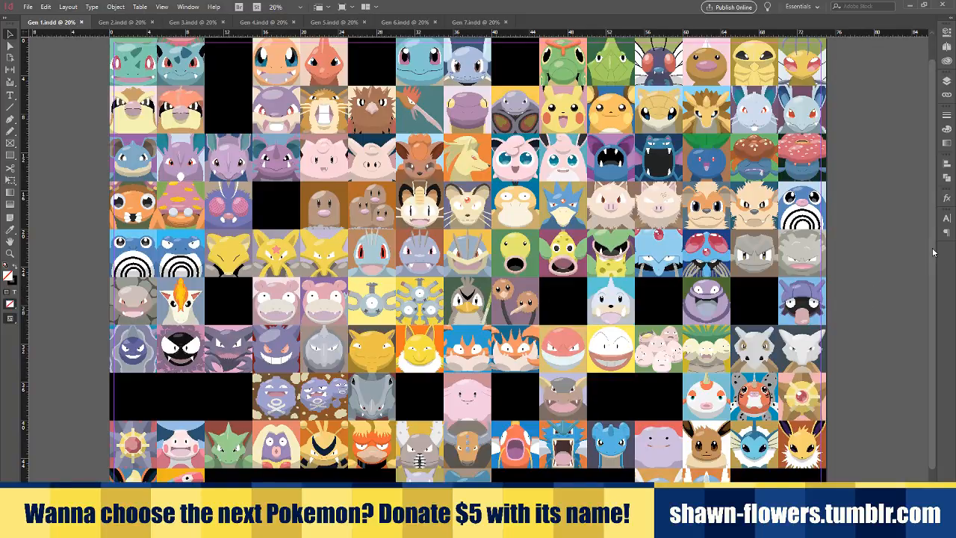
Review the Gen 1 icon grid down to its last row and return to its first rows
{"action": "scroll", "coordinate": [933, 271], "scroll_direction": "down", "scroll_amount": 2}
{"action": "scroll", "coordinate": [933, 271], "scroll_direction": "down", "scroll_amount": 3}
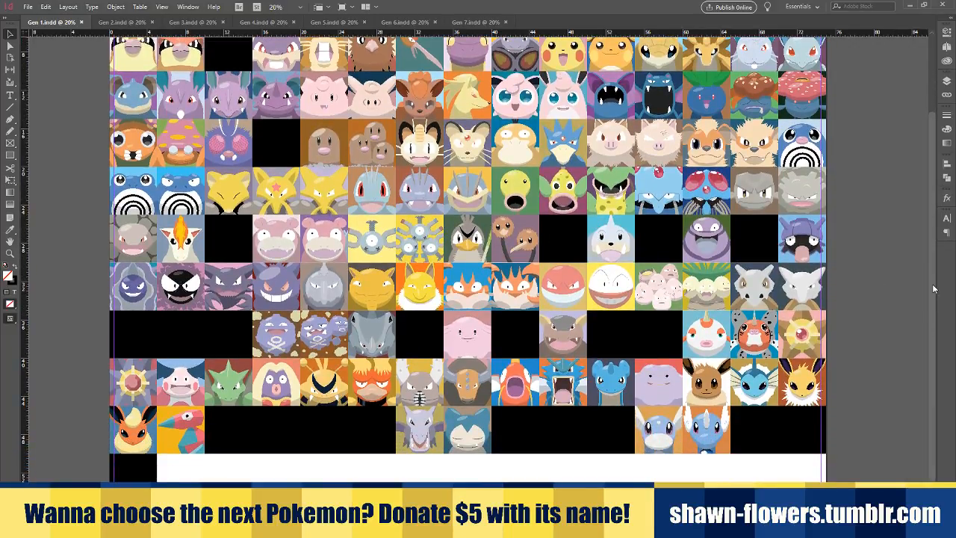
{"action": "scroll", "coordinate": [934, 288], "scroll_direction": "up", "scroll_amount": 1}
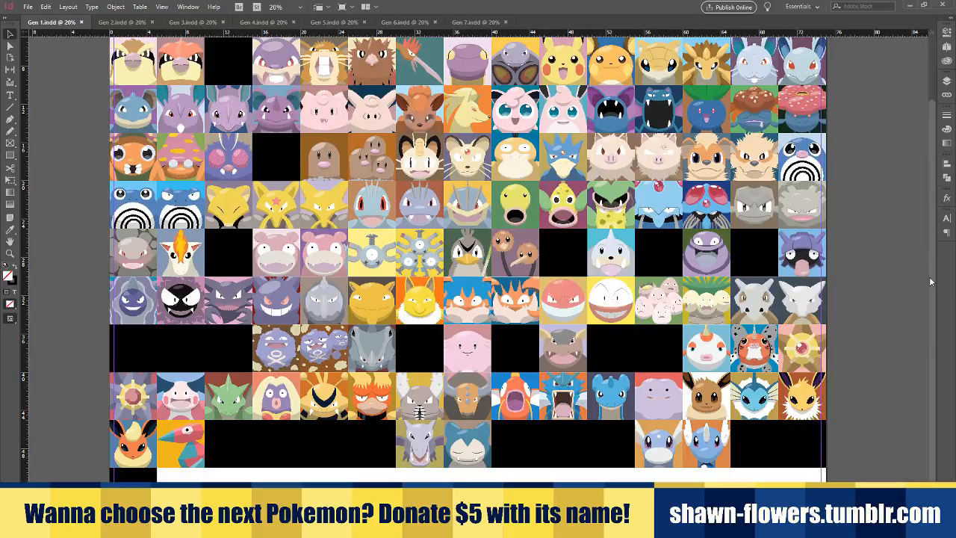
{"action": "scroll", "coordinate": [931, 281], "scroll_direction": "up", "scroll_amount": 1}
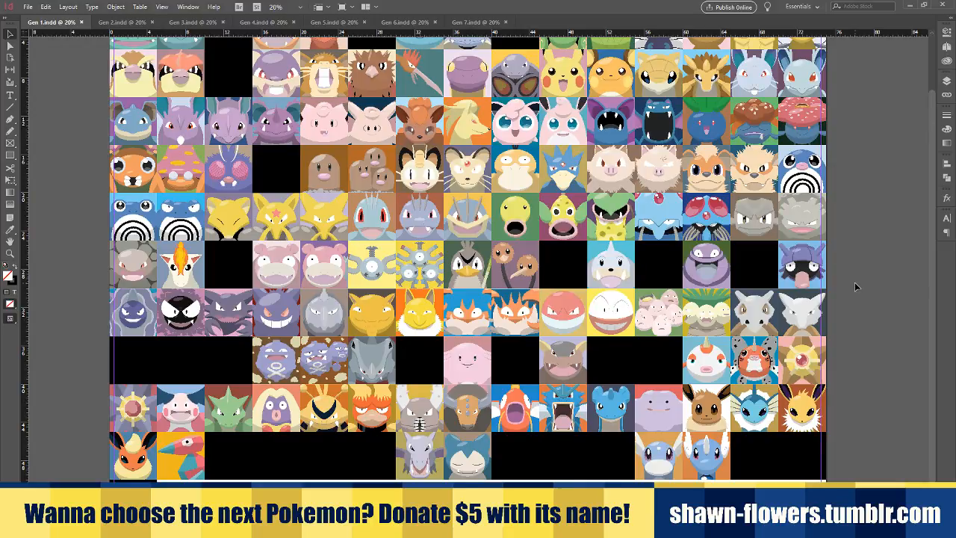
{"action": "left_click_drag", "start_coordinate": [931, 263], "coordinate": [931, 241]}
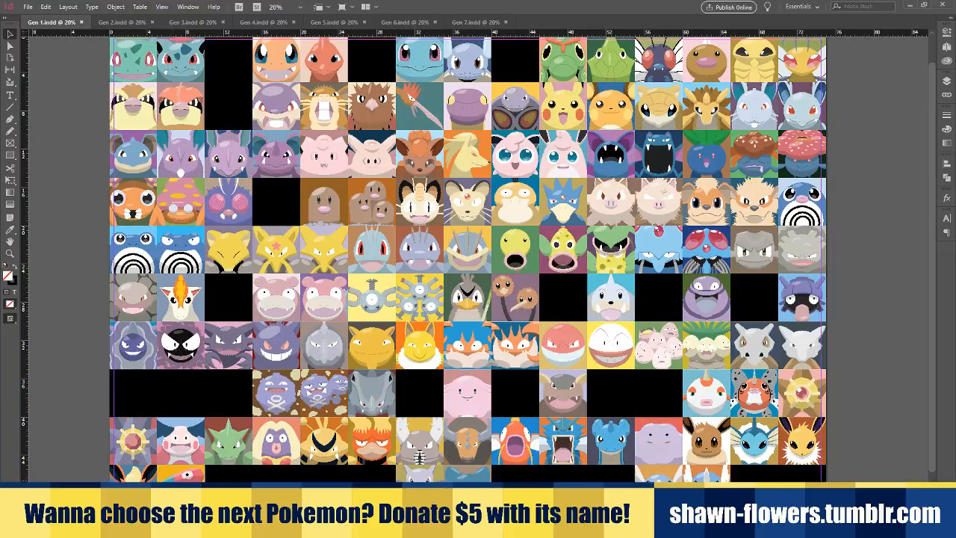
{"action": "scroll", "coordinate": [934, 224], "scroll_direction": "up", "scroll_amount": 1}
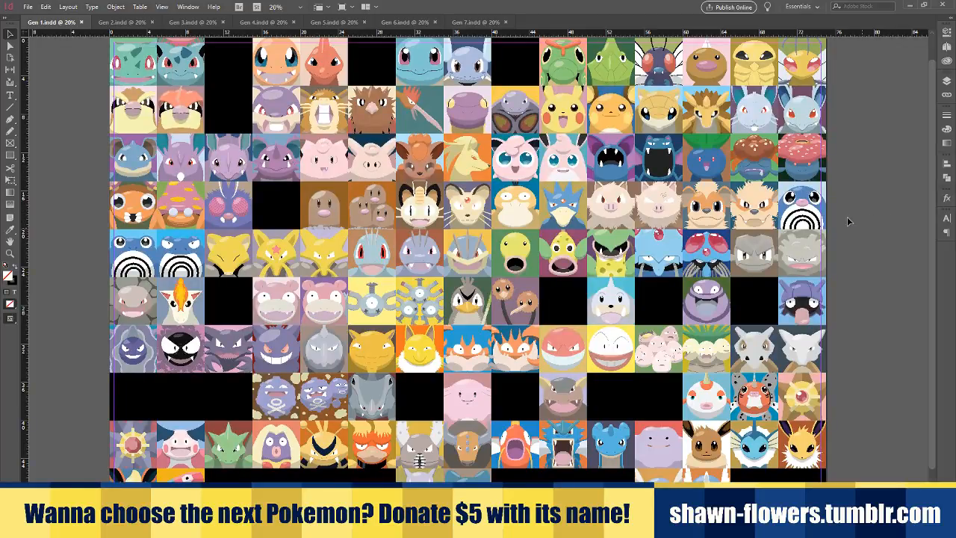
Review the icon grids in the Gen 2, Gen 3 and Gen 4 documents
{"action": "left_click", "coordinate": [121, 22]}
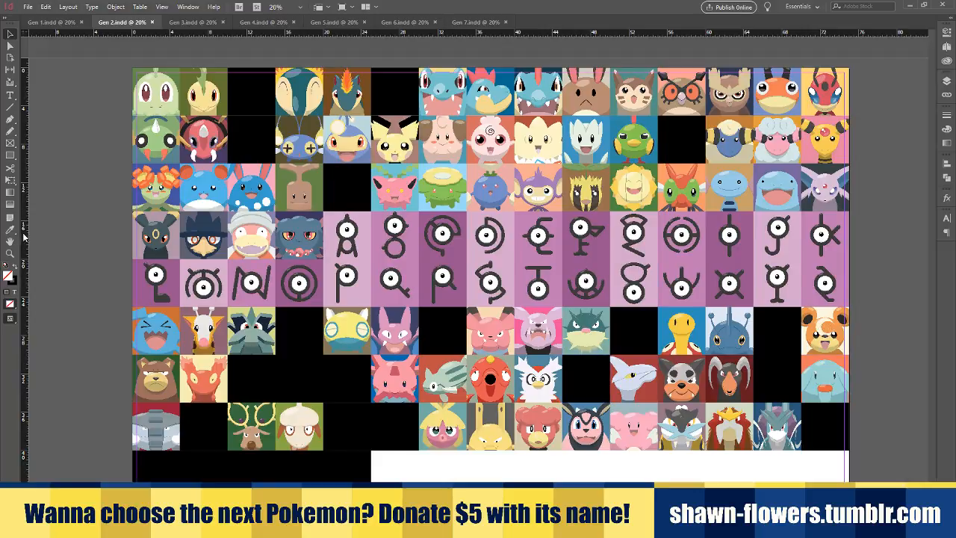
{"action": "left_click", "coordinate": [193, 22]}
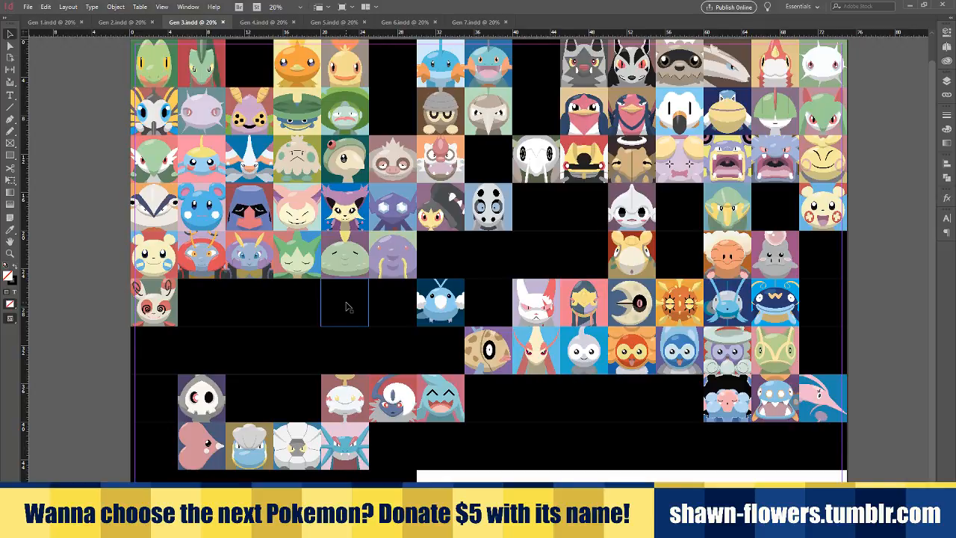
{"action": "left_click", "coordinate": [263, 23]}
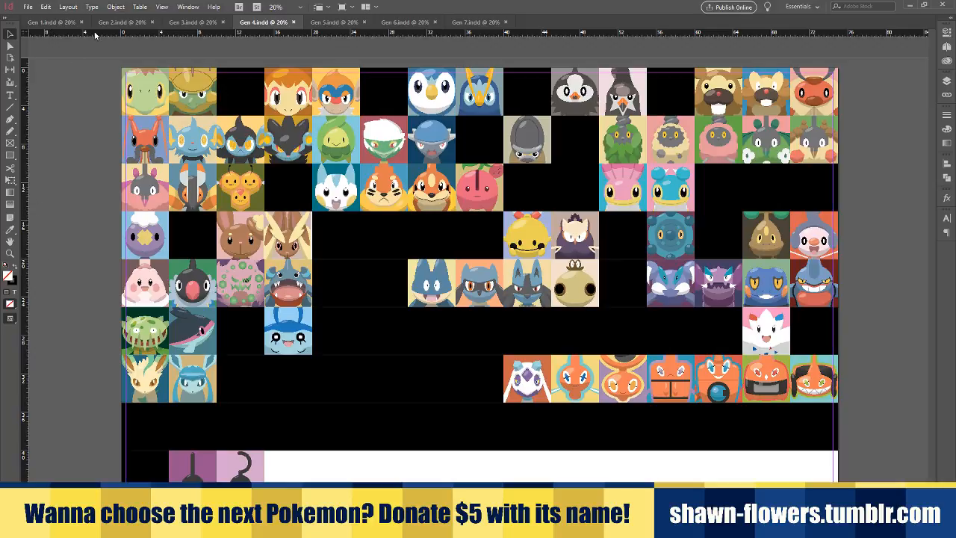
Review the Gen 5 icon grid from its first row down to the last icons
{"action": "left_click", "coordinate": [343, 23]}
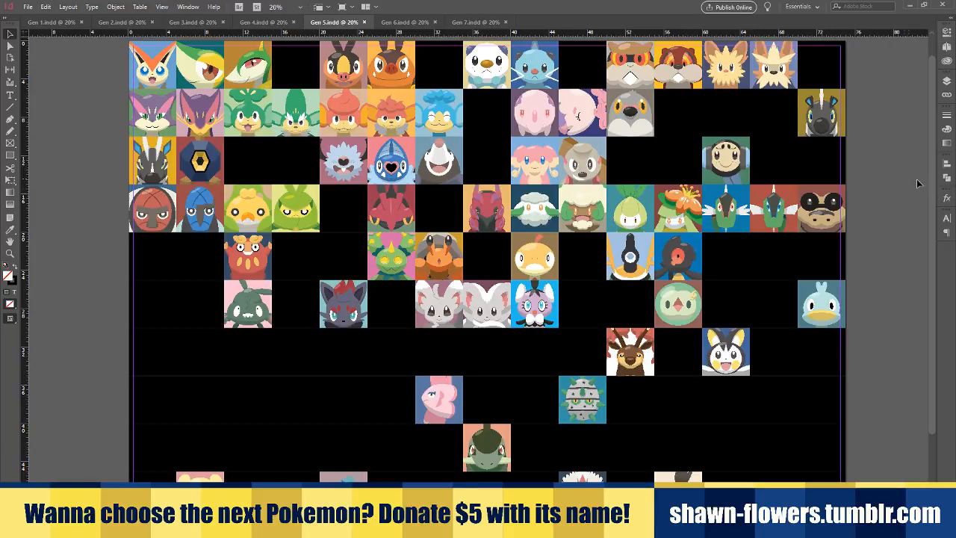
{"action": "scroll", "coordinate": [931, 169], "scroll_direction": "down", "scroll_amount": 1}
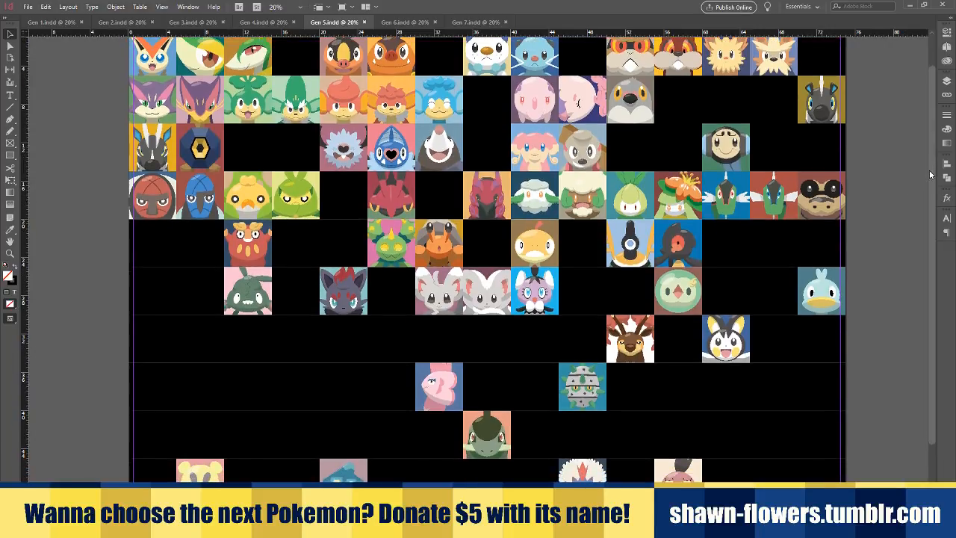
{"action": "scroll", "coordinate": [931, 180], "scroll_direction": "down", "scroll_amount": 4}
{"action": "scroll", "coordinate": [930, 198], "scroll_direction": "down", "scroll_amount": 2}
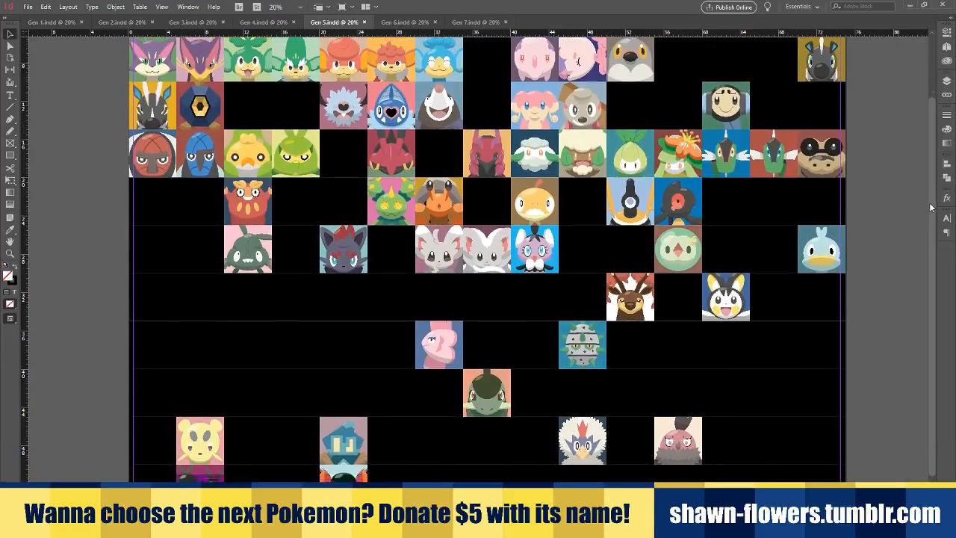
{"action": "scroll", "coordinate": [934, 207], "scroll_direction": "down", "scroll_amount": 3}
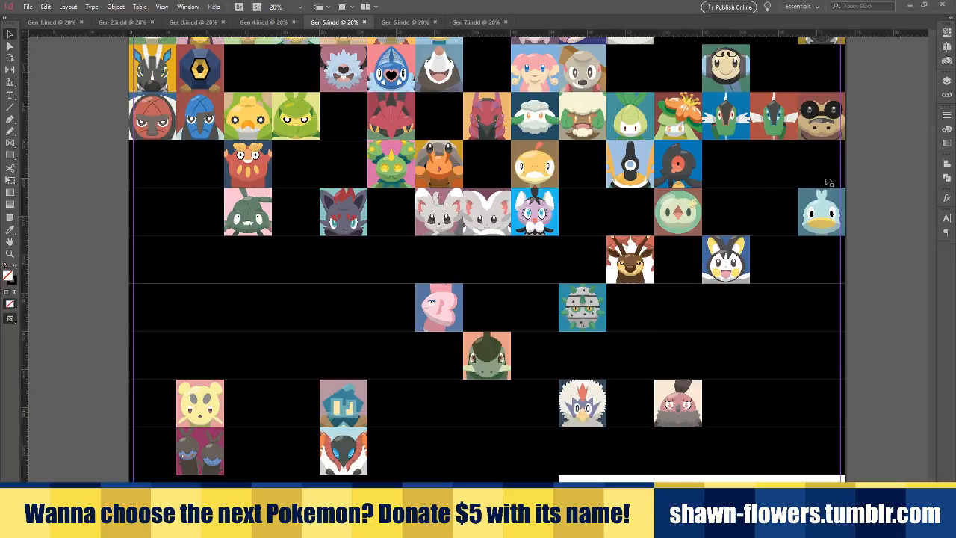
{"action": "scroll", "coordinate": [886, 271], "scroll_direction": "up", "scroll_amount": 3}
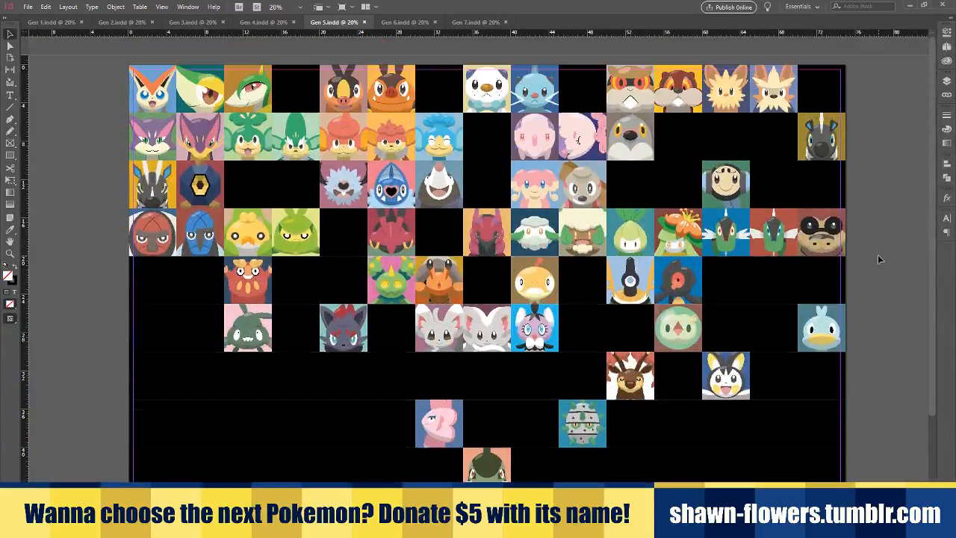
Review the Gen 6 icon grid down to the rows of cells marked M and P
{"action": "left_click", "coordinate": [404, 22]}
{"action": "scroll", "coordinate": [885, 216], "scroll_direction": "up", "scroll_amount": 1}
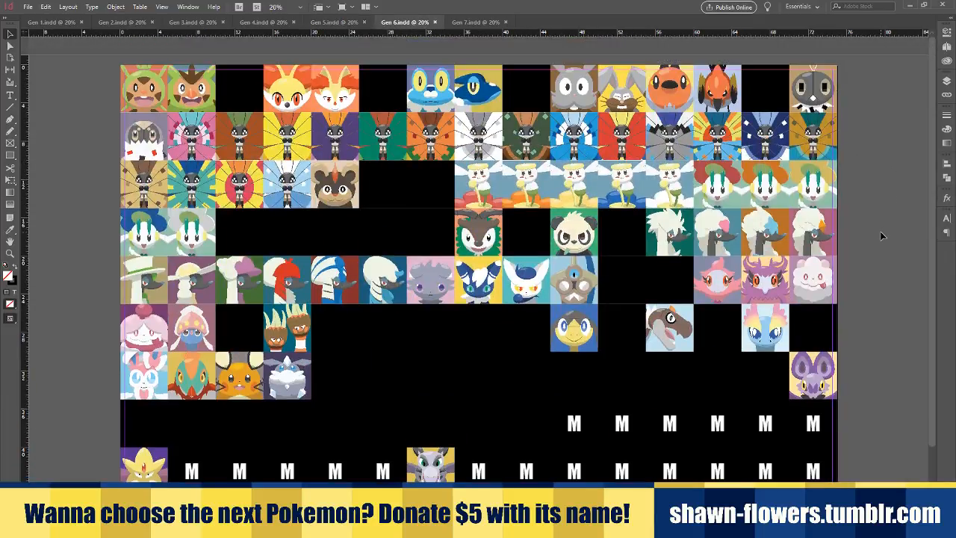
{"action": "scroll", "coordinate": [931, 212], "scroll_direction": "down", "scroll_amount": 2}
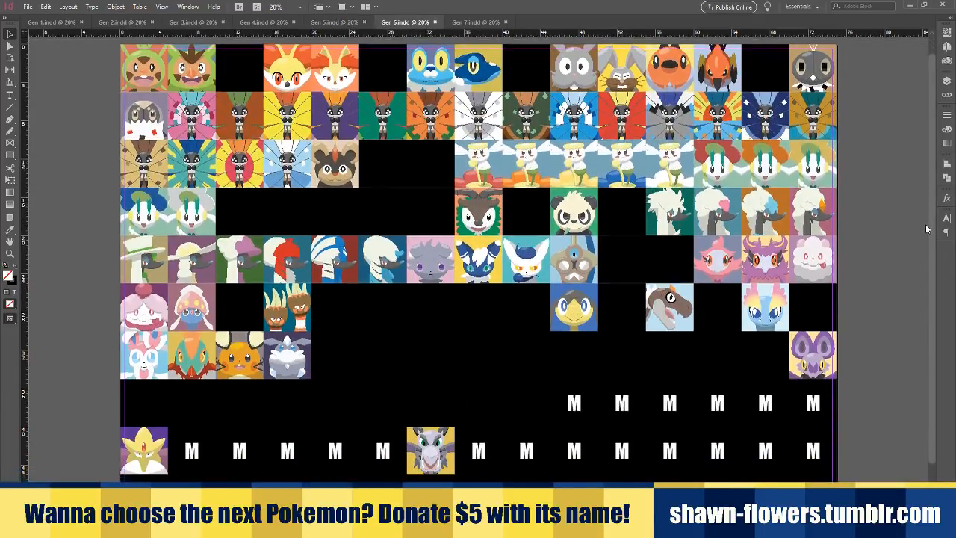
{"action": "scroll", "coordinate": [925, 238], "scroll_direction": "up", "scroll_amount": 1}
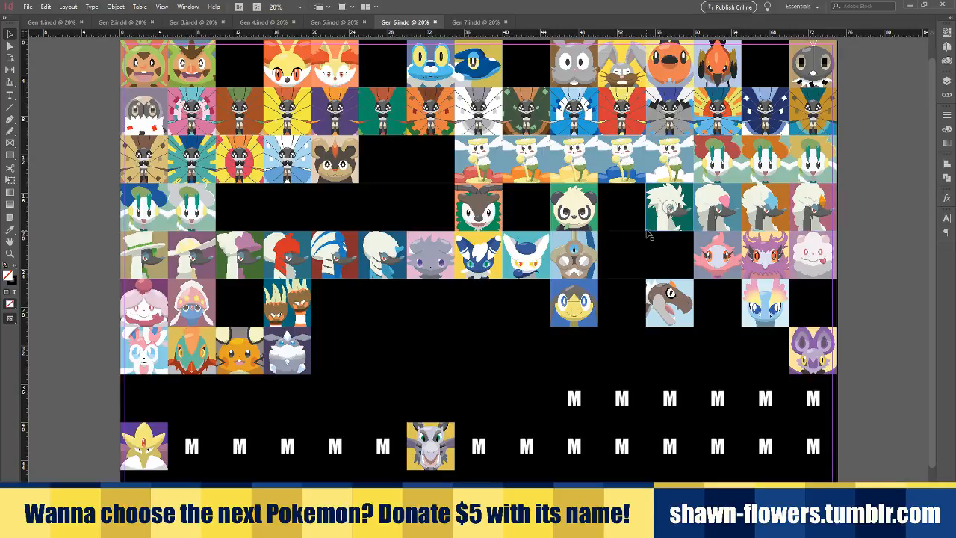
{"action": "left_click_drag", "start_coordinate": [933, 179], "coordinate": [932, 232]}
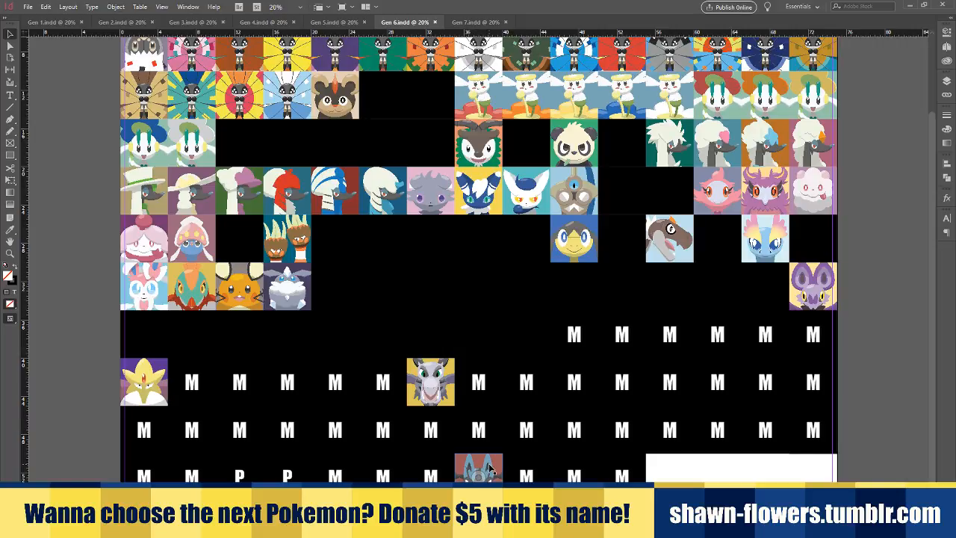
Try the Lucario icon in the black cell before the first M, put it back in its original cell, and save Gen 6
{"action": "left_click_drag", "start_coordinate": [491, 469], "coordinate": [539, 315]}
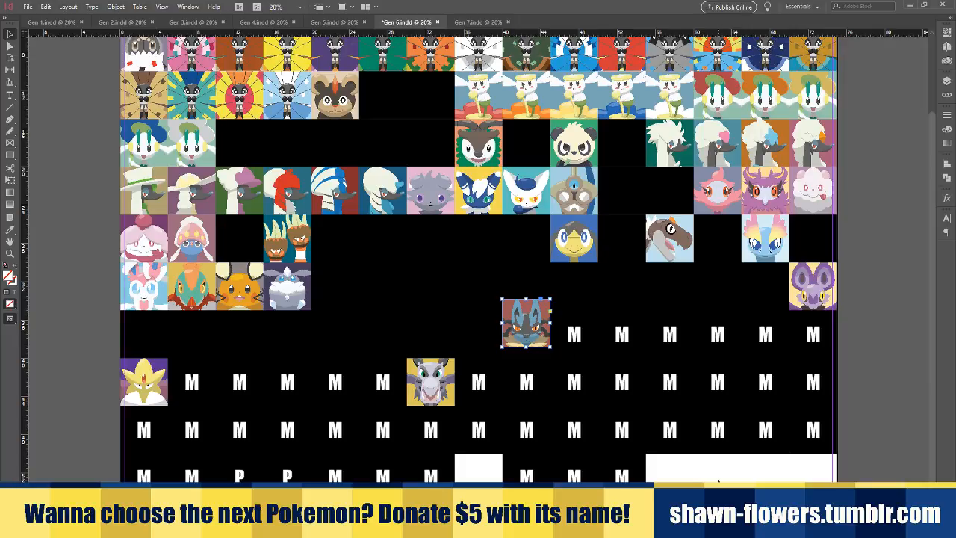
{"action": "left_click_drag", "start_coordinate": [534, 334], "coordinate": [482, 485]}
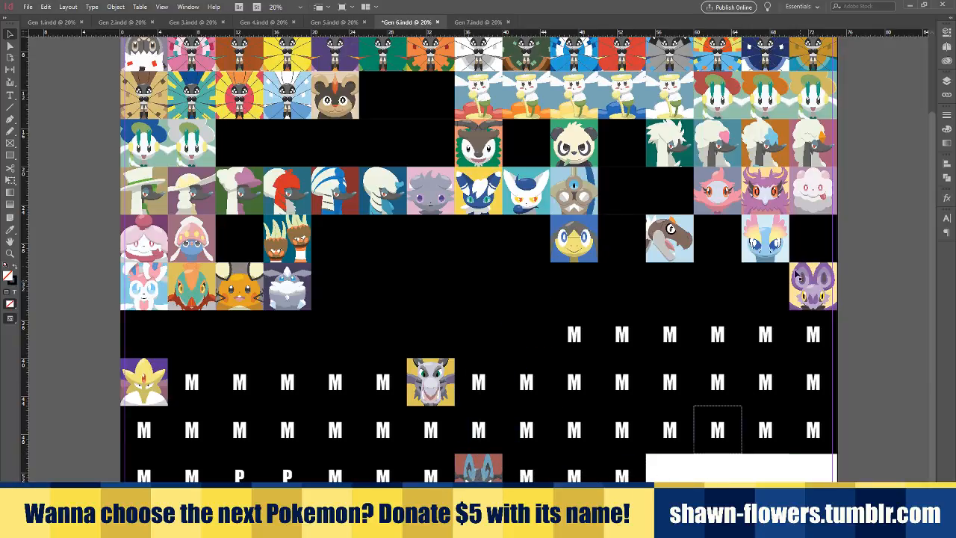
{"action": "scroll", "coordinate": [875, 312], "scroll_direction": "up", "scroll_amount": 2}
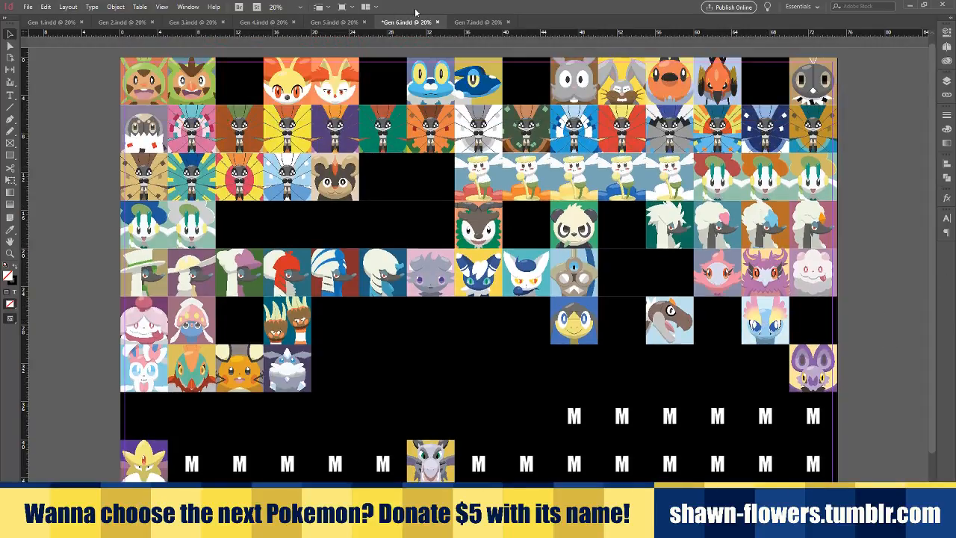
{"action": "key", "text": "ctrl+s"}
Review the Gen 7 icon grid, including the rows of cells marked U, A and Z
{"action": "left_click", "coordinate": [478, 23]}
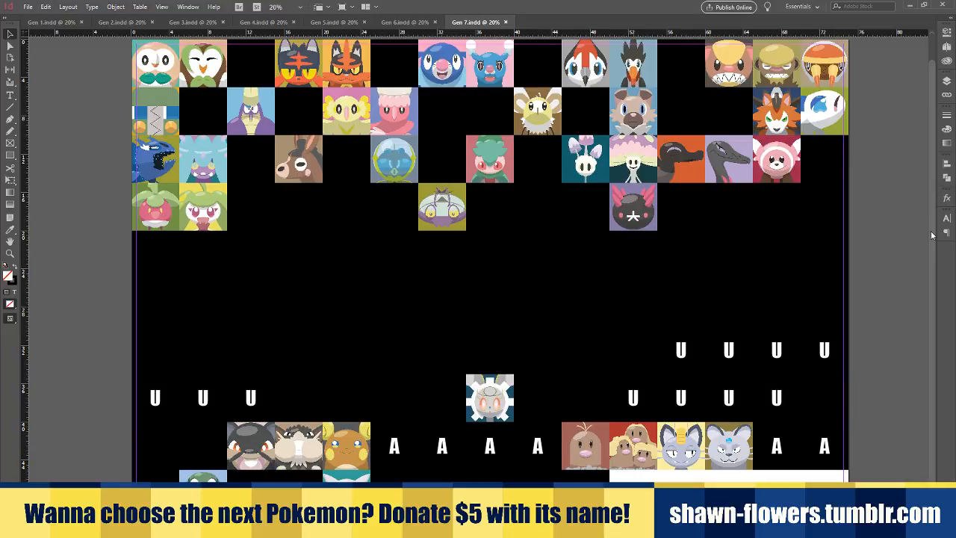
{"action": "scroll", "coordinate": [932, 236], "scroll_direction": "up", "scroll_amount": 1}
{"action": "scroll", "coordinate": [934, 269], "scroll_direction": "down", "scroll_amount": 2}
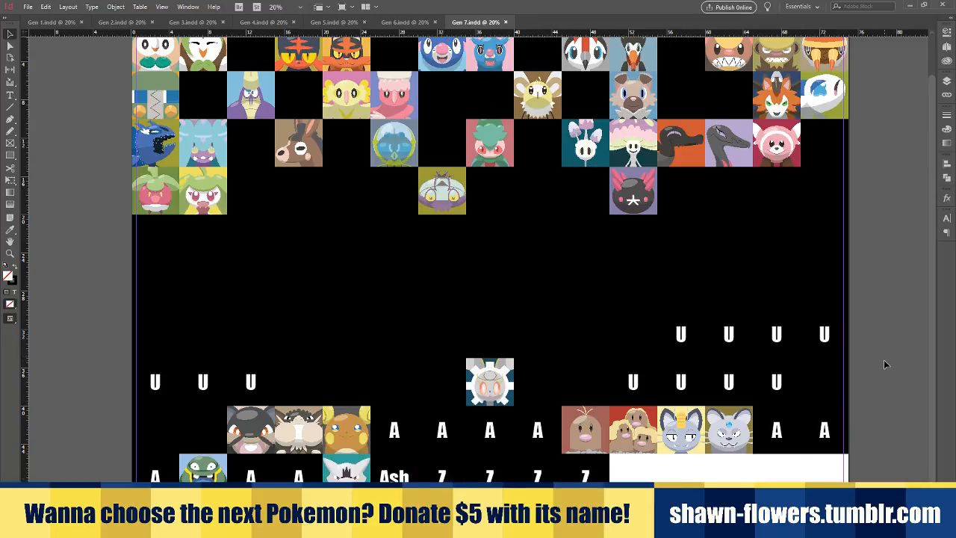
{"action": "scroll", "coordinate": [928, 273], "scroll_direction": "up", "scroll_amount": 2}
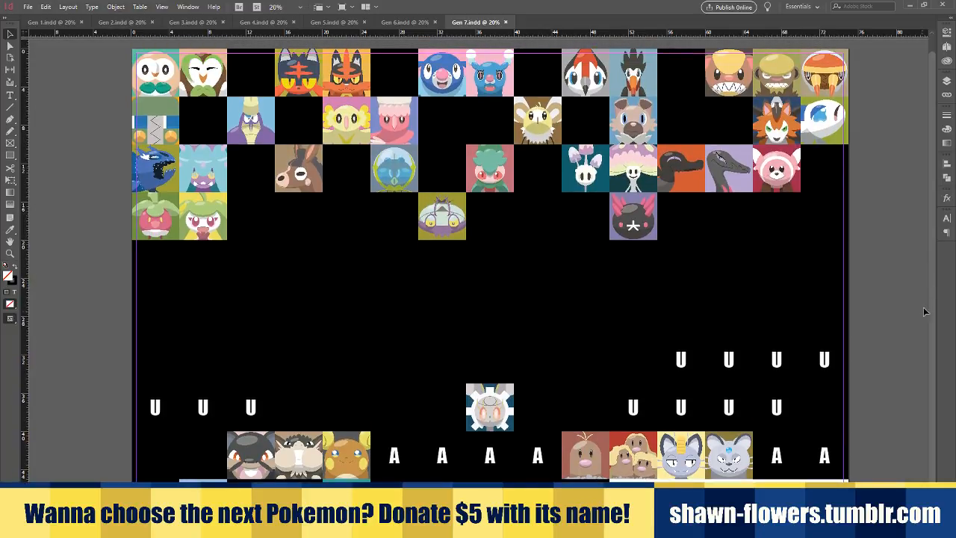
{"action": "scroll", "coordinate": [929, 276], "scroll_direction": "up", "scroll_amount": 1}
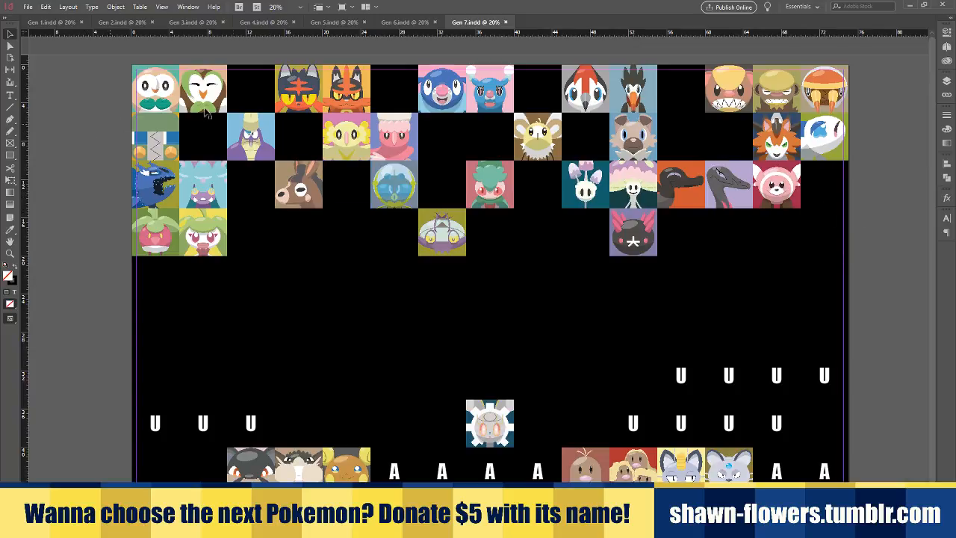
Close all seven Gen documents
{"action": "key", "text": "ctrl+w"}
{"action": "key", "text": "ctrl+w"}
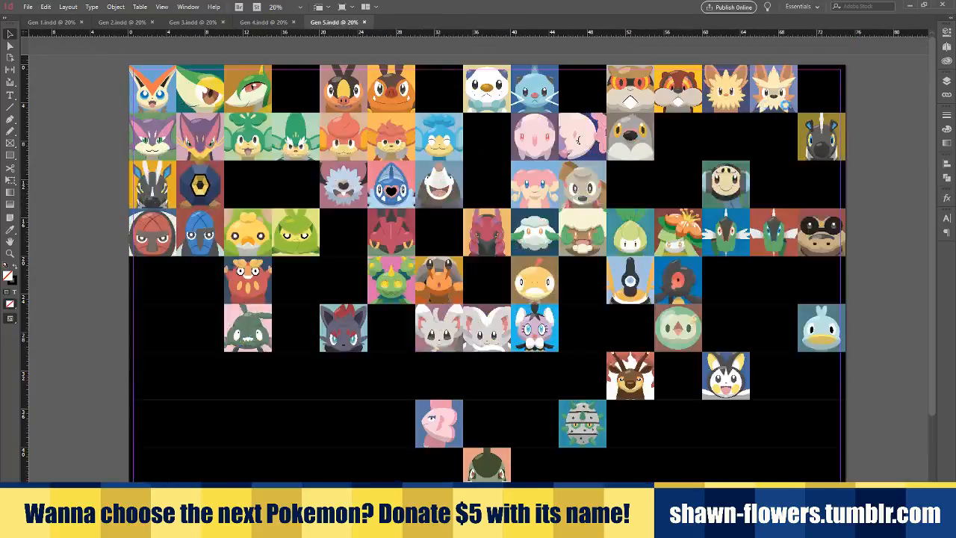
{"action": "key", "text": "ctrl+w"}
{"action": "key", "text": "ctrl+w"}
{"action": "key", "text": "ctrl+w"}
{"action": "key", "text": "ctrl+w"}
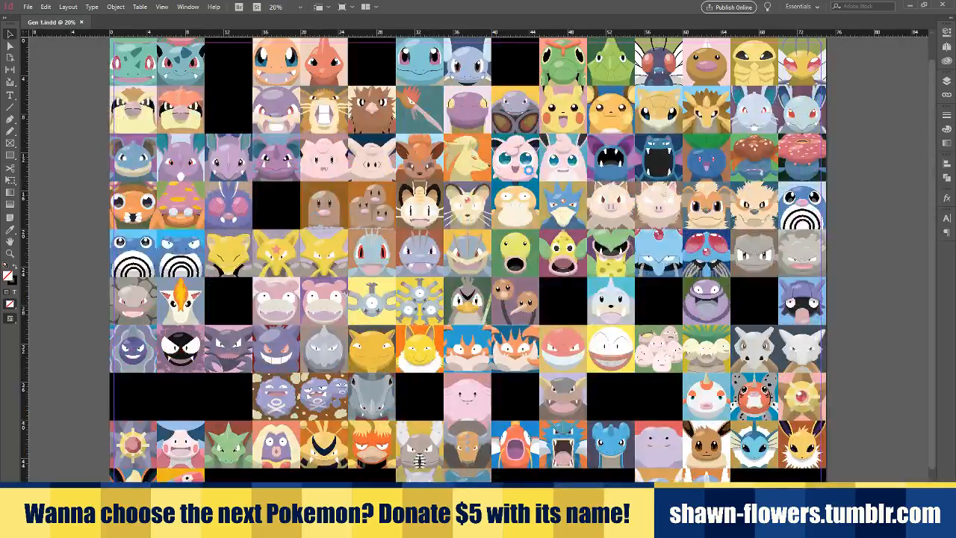
{"action": "key", "text": "ctrl+w"}
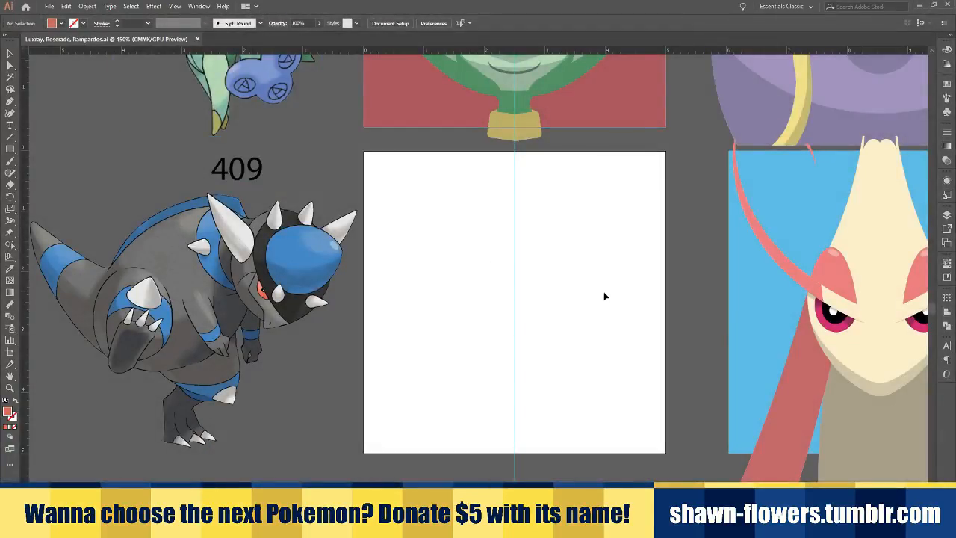
Look over the 405, 407 and 409 artboards and the neighbouring icons in the Luxray, Roserade, Rampardos file
{"action": "scroll", "coordinate": [609, 374], "scroll_direction": "up", "scroll_amount": 3}
{"action": "scroll", "coordinate": [602, 367], "scroll_direction": "down", "scroll_amount": 2}
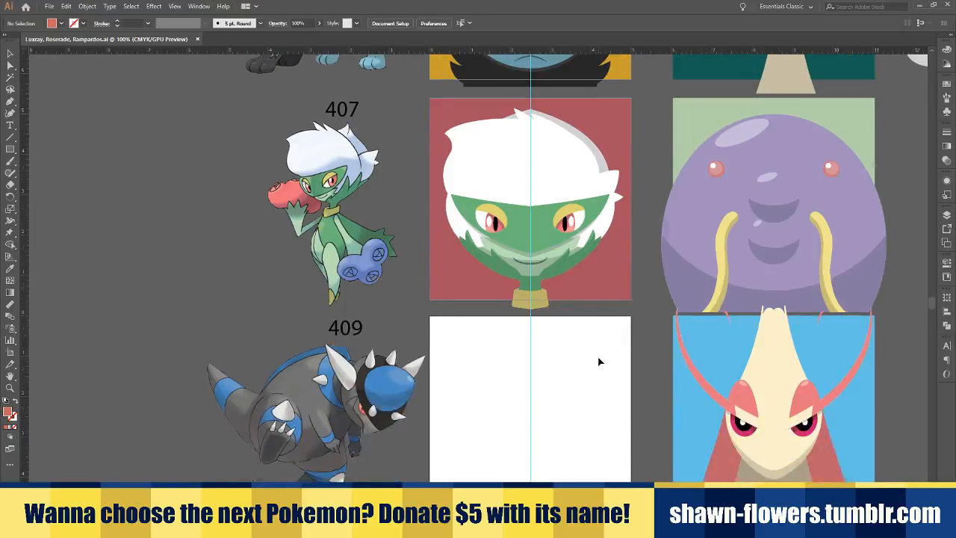
{"action": "scroll", "coordinate": [585, 359], "scroll_direction": "down", "scroll_amount": 1}
{"action": "scroll", "coordinate": [559, 369], "scroll_direction": "up", "scroll_amount": 3}
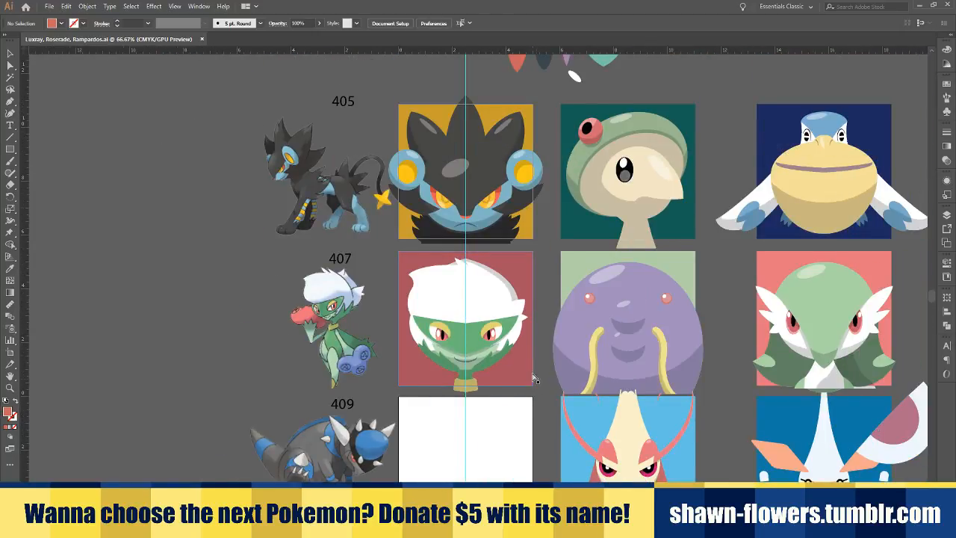
{"action": "scroll", "coordinate": [454, 375], "scroll_direction": "right", "scroll_amount": 1}
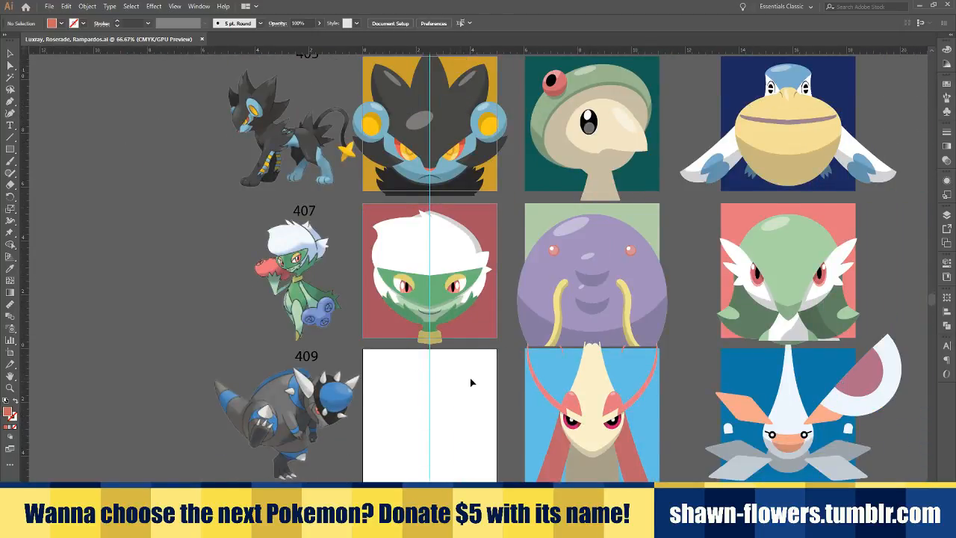
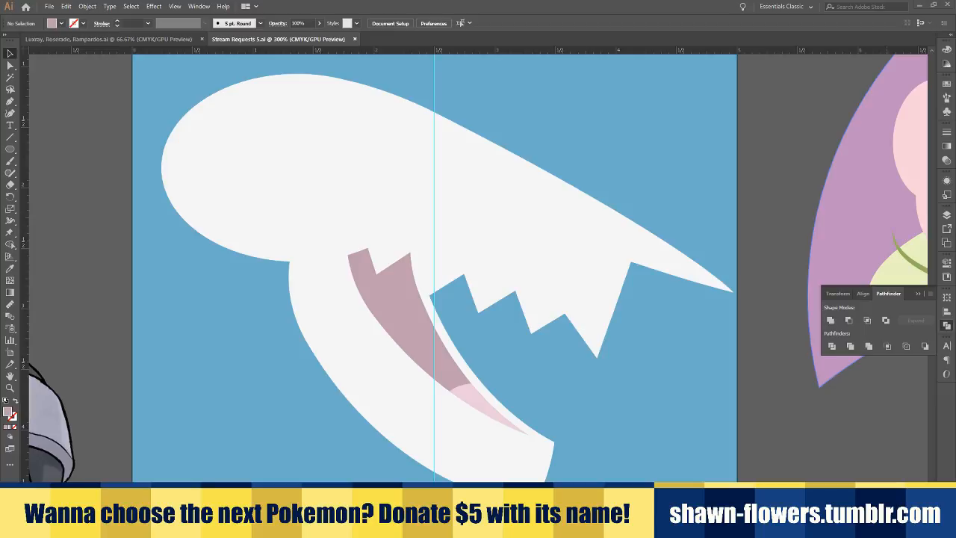
Switch to the browser and view the Bulbapedia pages for Gogoat, Bouffalant and Mudsdale
{"action": "left_click_drag", "start_coordinate": [955, 172], "coordinate": [434, 16]}
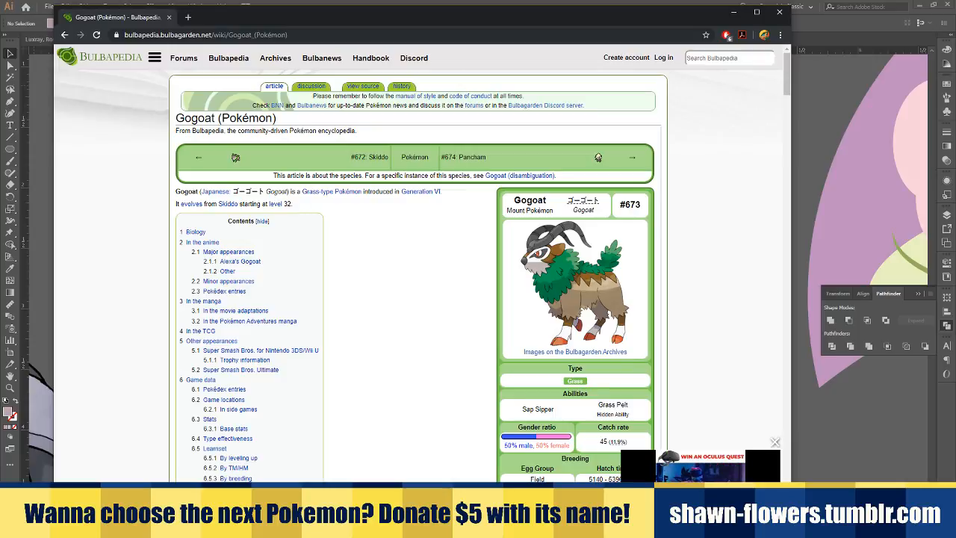
{"action": "left_click_drag", "start_coordinate": [955, 153], "coordinate": [374, 18]}
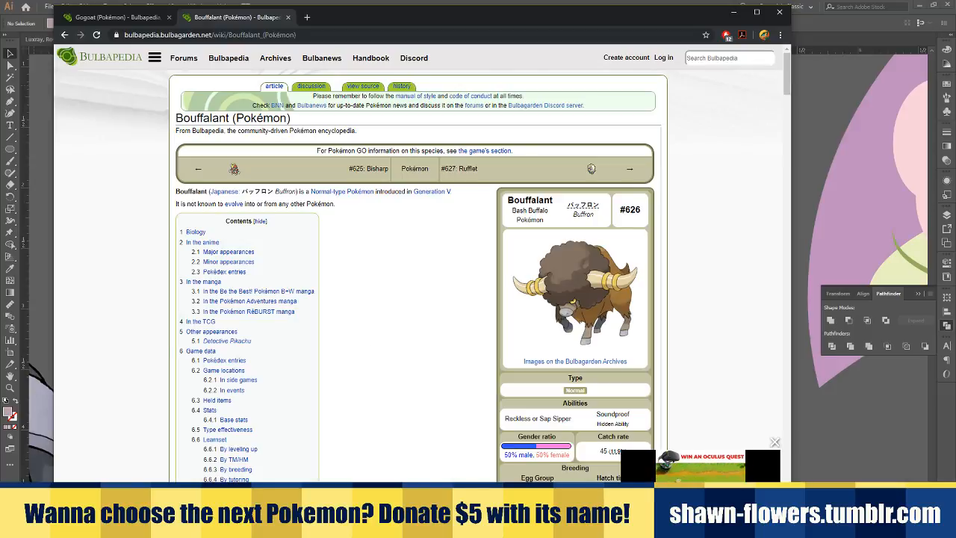
{"action": "left_click_drag", "start_coordinate": [955, 196], "coordinate": [449, 17]}
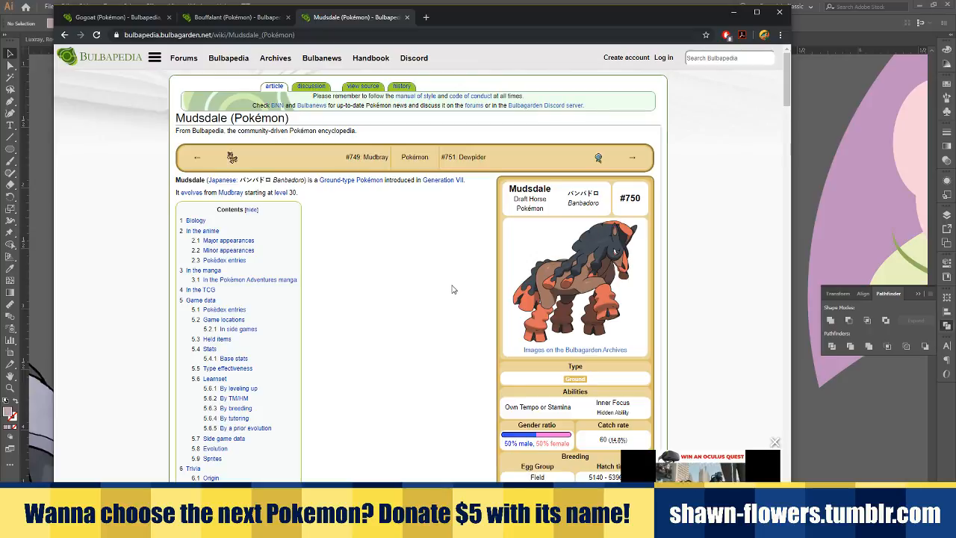
{"action": "left_click", "coordinate": [243, 20]}
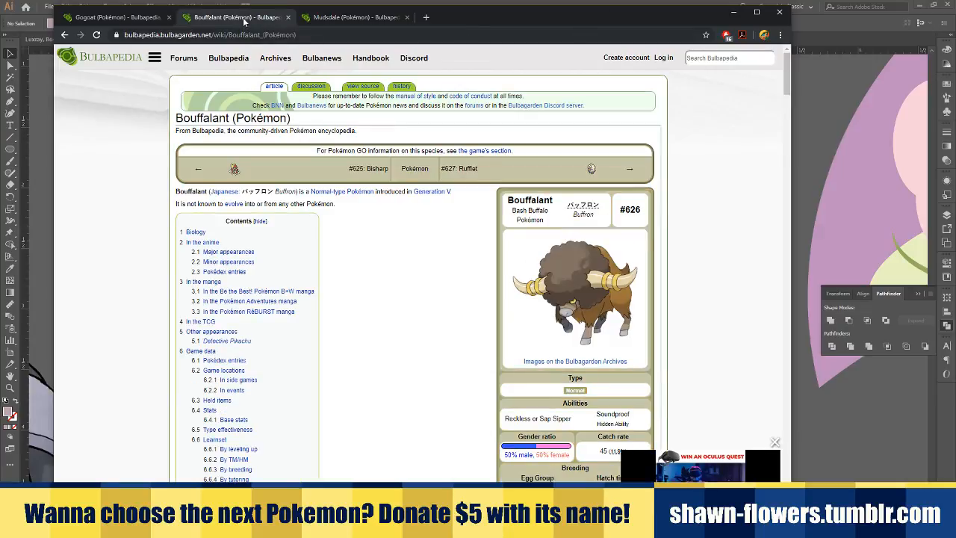
Review the Gogoat, Bouffalant and Mudsdale artwork one page at a time, and minimize the browser
{"action": "left_click", "coordinate": [119, 18]}
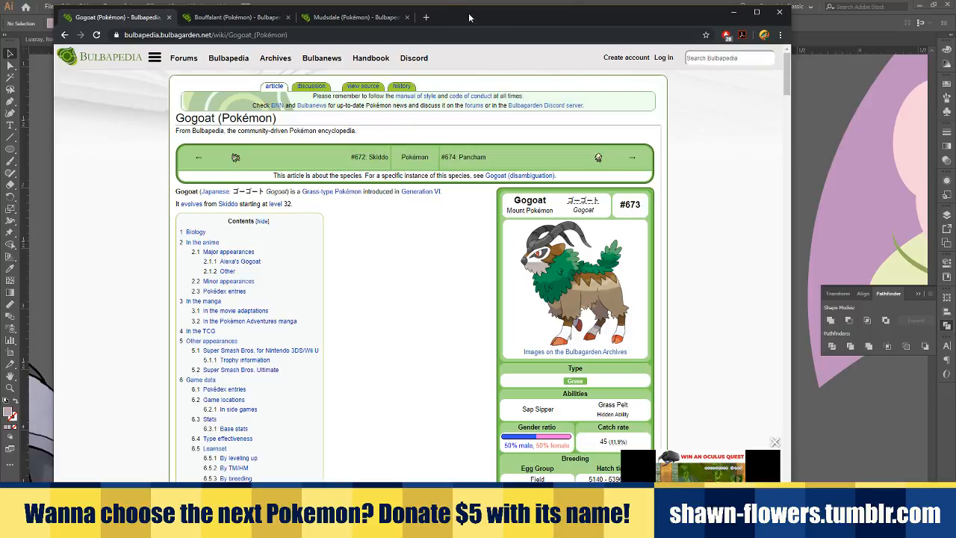
{"action": "left_click_drag", "start_coordinate": [469, 21], "coordinate": [508, 14]}
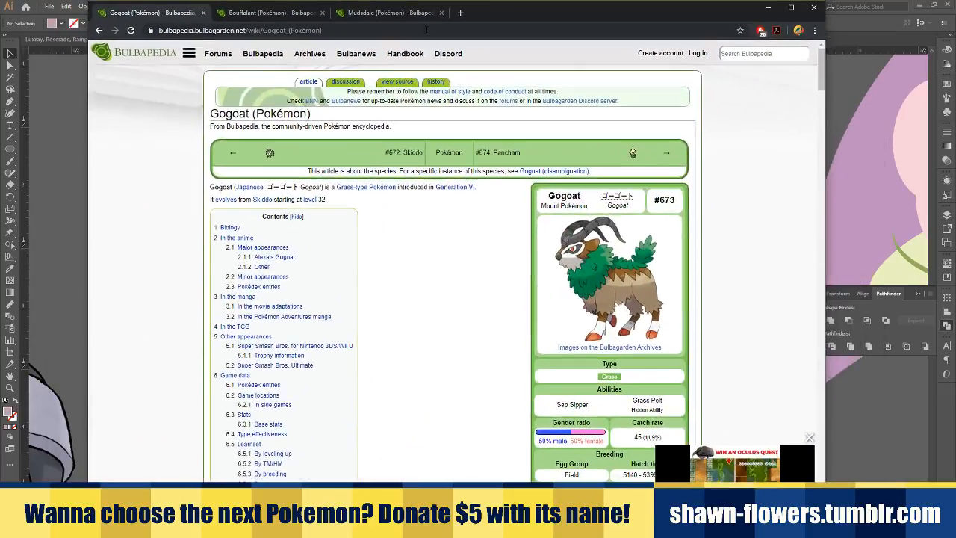
{"action": "left_click", "coordinate": [286, 14]}
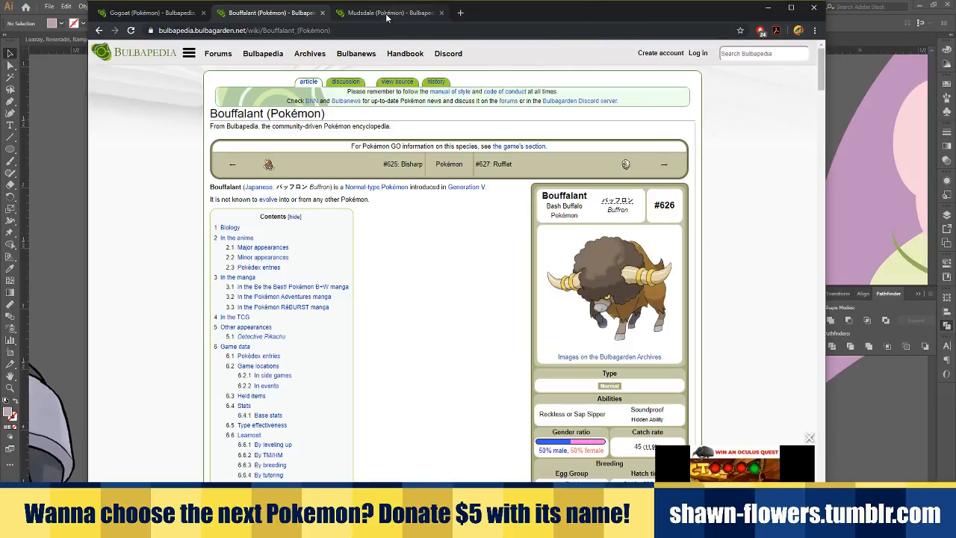
{"action": "left_click", "coordinate": [389, 14]}
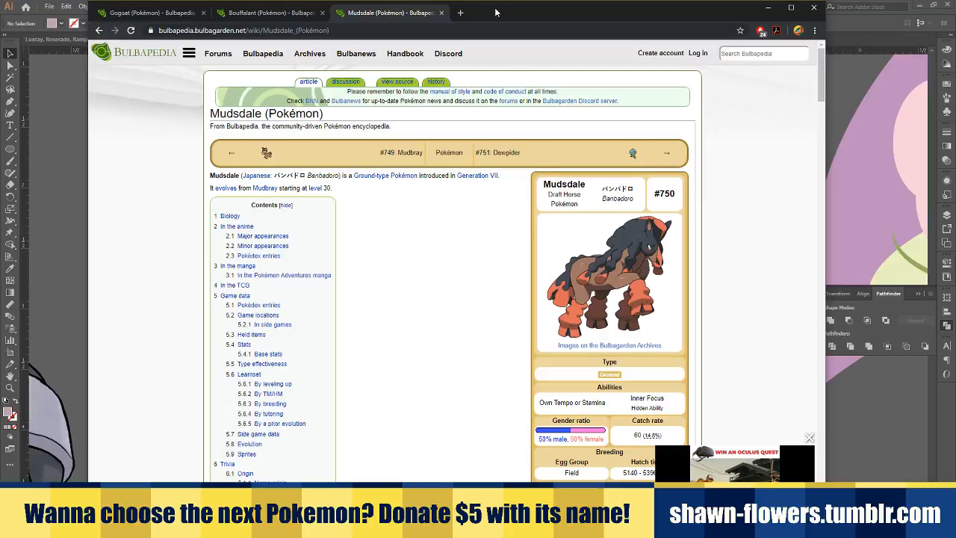
{"action": "key", "text": "super+Down"}
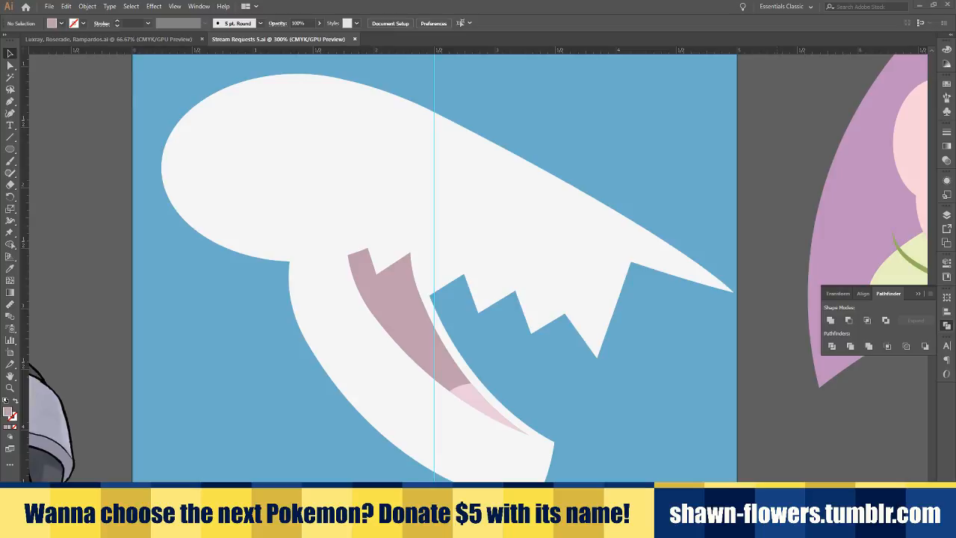
Restore the browser and split the Mudsdale page into its own narrow window beside the others
{"action": "left_click_drag", "start_coordinate": [955, 34], "coordinate": [438, 36]}
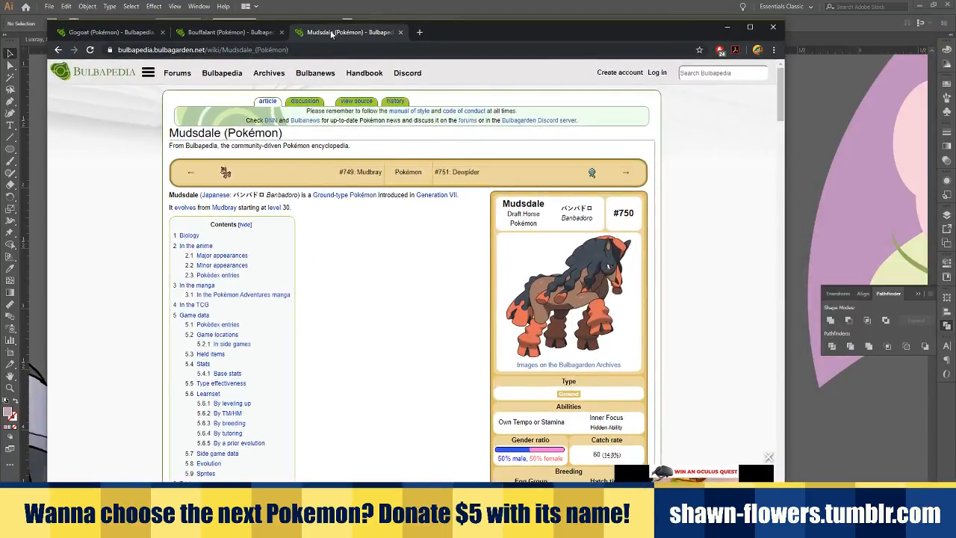
{"action": "left_click_drag", "start_coordinate": [333, 35], "coordinate": [238, 57]}
{"action": "key", "text": "super+Right"}
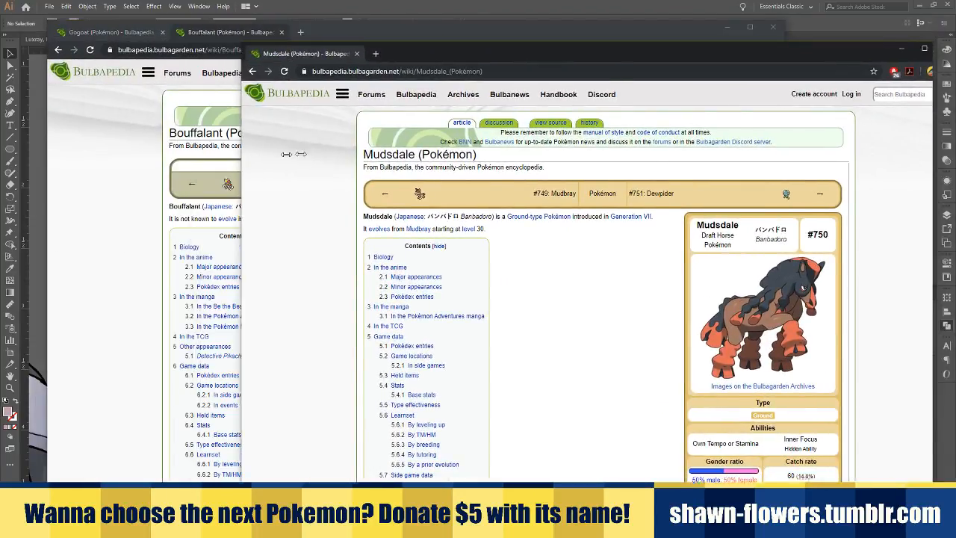
{"action": "left_click_drag", "start_coordinate": [791, 54], "coordinate": [777, 17]}
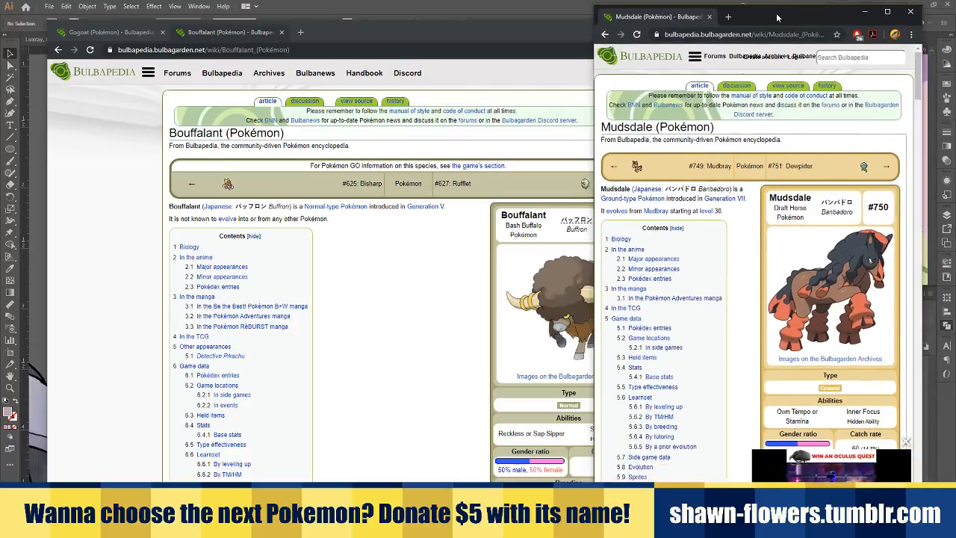
Split the Bouffalant page into its own window and narrow it so the Gogoat artwork stays uncovered
{"action": "left_click", "coordinate": [500, 37]}
{"action": "left_click_drag", "start_coordinate": [220, 34], "coordinate": [364, 34]}
{"action": "left_click_drag", "start_coordinate": [277, 32], "coordinate": [287, 72]}
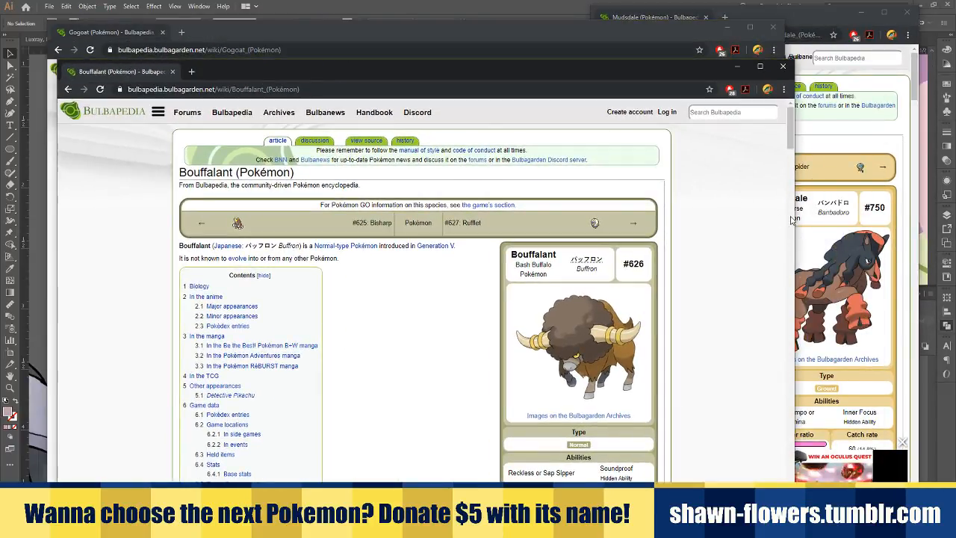
{"action": "left_click_drag", "start_coordinate": [795, 228], "coordinate": [373, 229]}
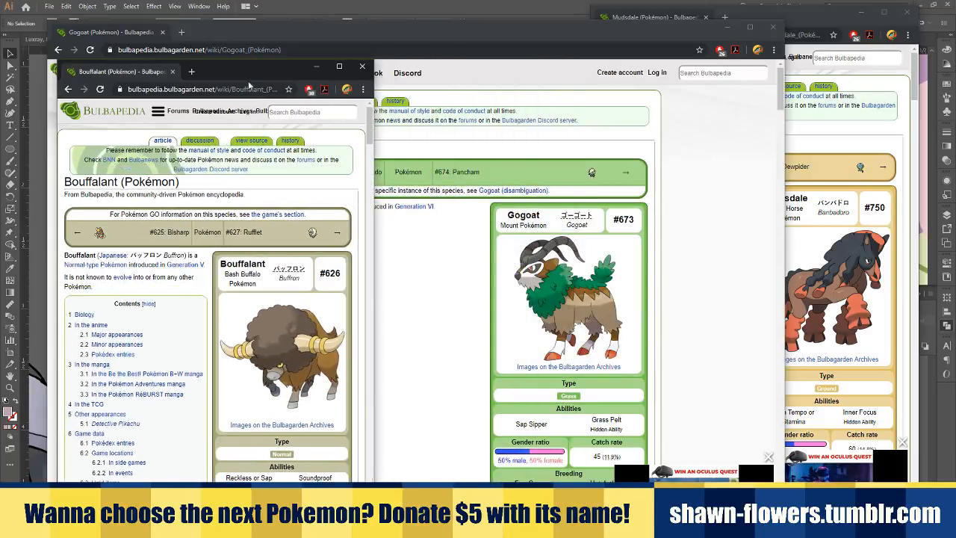
{"action": "left_click_drag", "start_coordinate": [227, 75], "coordinate": [302, 27]}
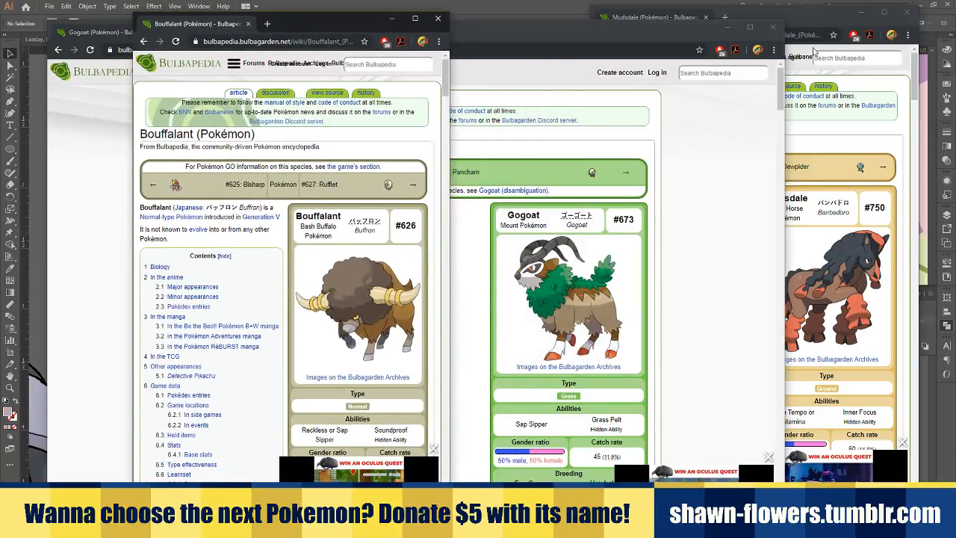
Arrange the three browser windows so the Bouffalant, Gogoat and Mudsdale artwork can be compared side by side
{"action": "mouse_move", "coordinate": [821, 19]}
{"action": "left_mouse_down"}
{"action": "mouse_move", "coordinate": [817, 28]}
{"action": "mouse_move", "coordinate": [828, 28]}
{"action": "left_mouse_up"}
{"action": "left_click_drag", "start_coordinate": [510, 33], "coordinate": [489, 29]}
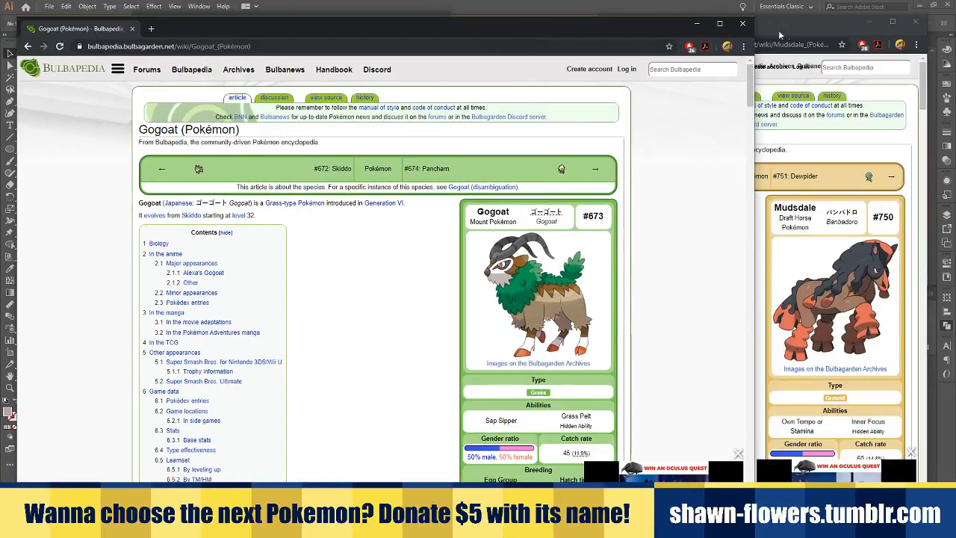
{"action": "left_click_drag", "start_coordinate": [625, 34], "coordinate": [629, 46]}
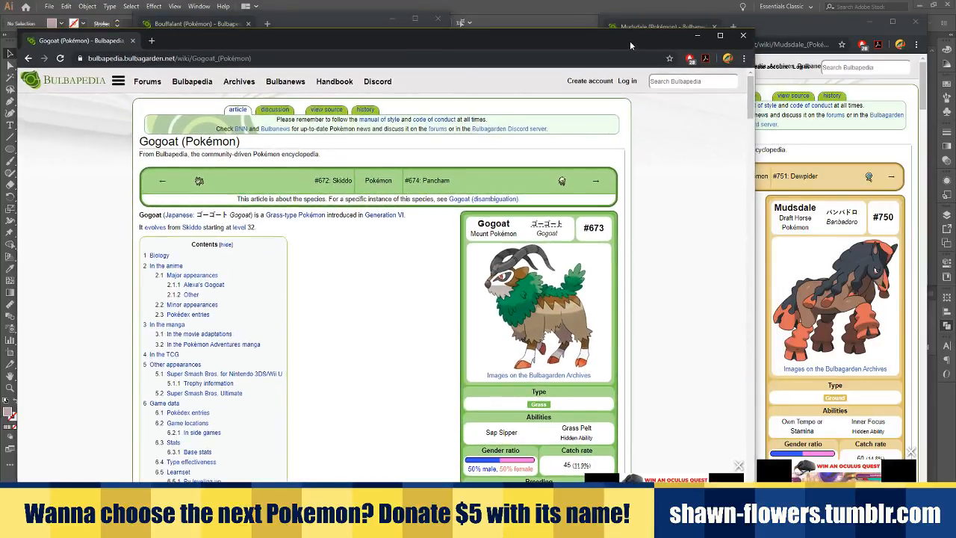
{"action": "left_click", "coordinate": [812, 26]}
{"action": "left_click", "coordinate": [348, 23]}
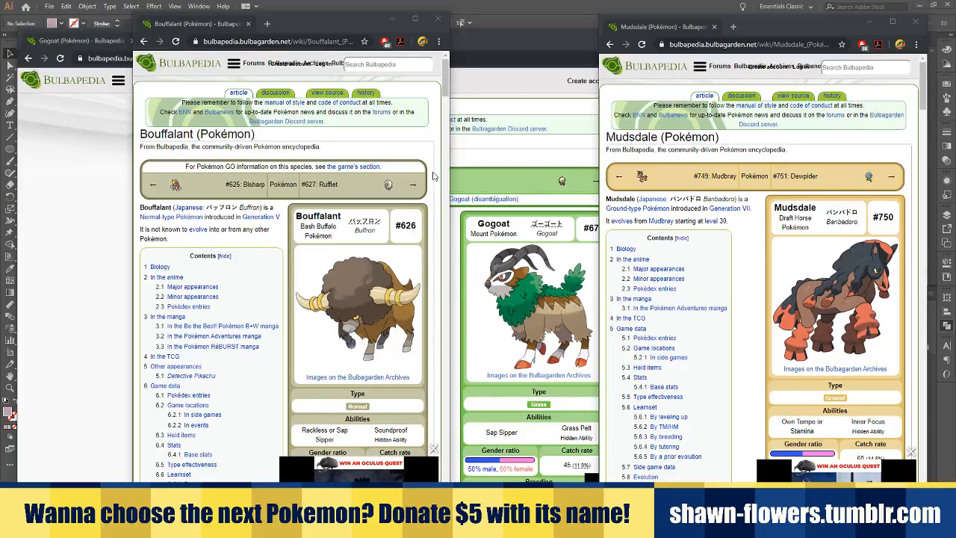
Close the Bouffalant, Mudsdale and Gogoat browser windows and return to the Stream Requests 5 document
{"action": "left_click", "coordinate": [437, 19]}
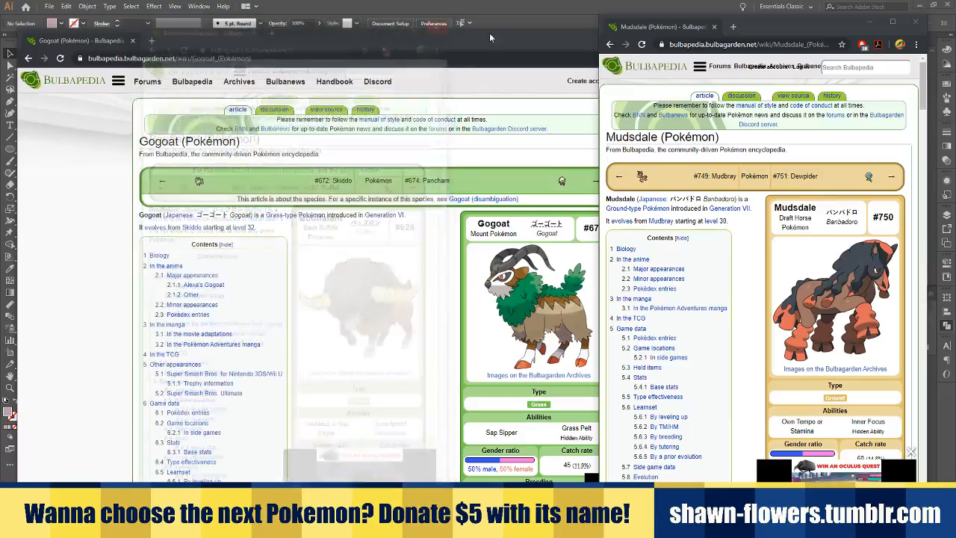
{"action": "left_click", "coordinate": [913, 26]}
{"action": "left_click", "coordinate": [748, 36]}
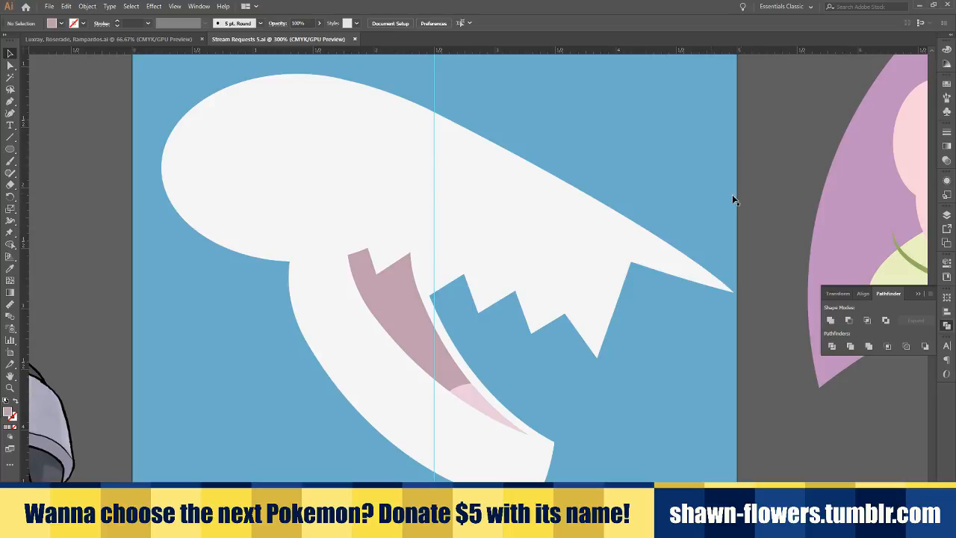
Compare the unfinished 306 icon's head and mouth shapes with the reference artwork beside it
{"action": "scroll", "coordinate": [325, 264], "scroll_direction": "down", "scroll_amount": 1}
{"action": "scroll", "coordinate": [318, 262], "scroll_direction": "down", "scroll_amount": 1, "text": "alt"}
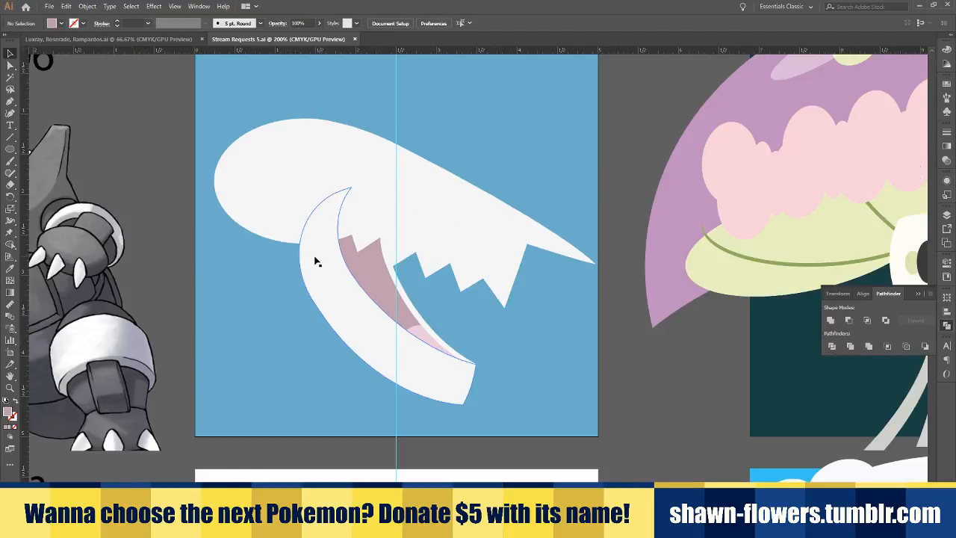
{"action": "scroll", "coordinate": [438, 271], "scroll_direction": "left", "scroll_amount": 3}
{"action": "scroll", "coordinate": [442, 271], "scroll_direction": "down", "scroll_amount": 1, "text": "alt"}
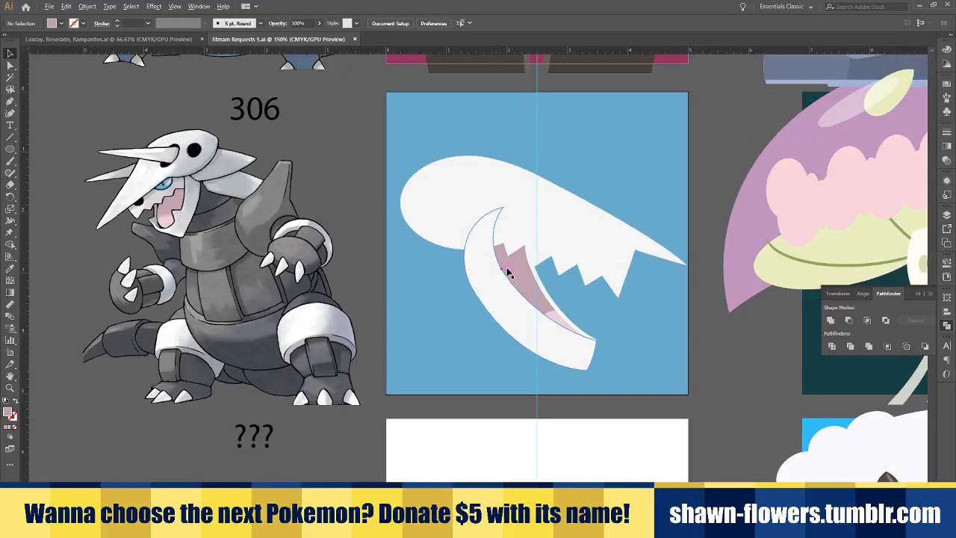
{"action": "scroll", "coordinate": [508, 274], "scroll_direction": "right", "scroll_amount": 1}
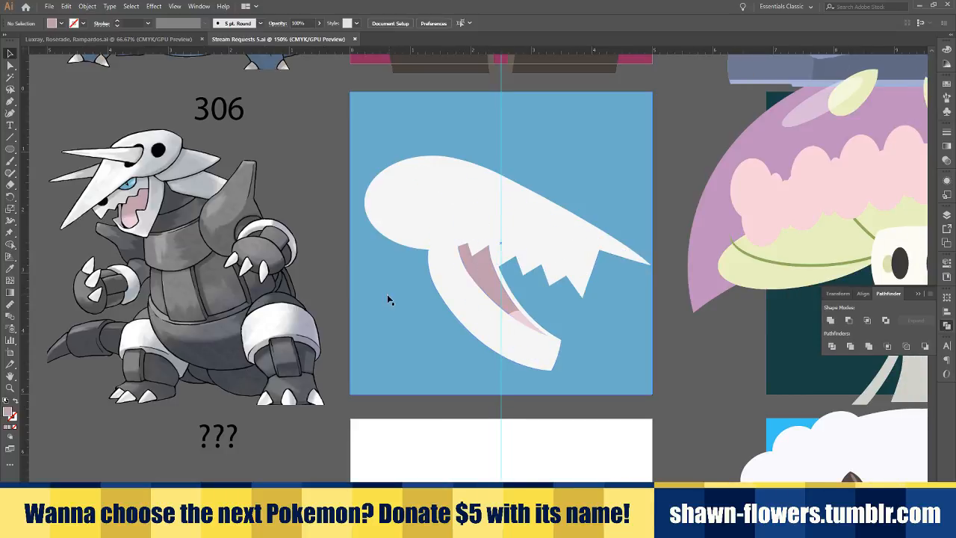
{"action": "scroll", "coordinate": [396, 291], "scroll_direction": "up", "scroll_amount": 1}
{"action": "scroll", "coordinate": [466, 214], "scroll_direction": "up", "scroll_amount": 1, "text": "alt"}
{"action": "scroll", "coordinate": [491, 214], "scroll_direction": "down", "scroll_amount": 1, "text": "alt"}
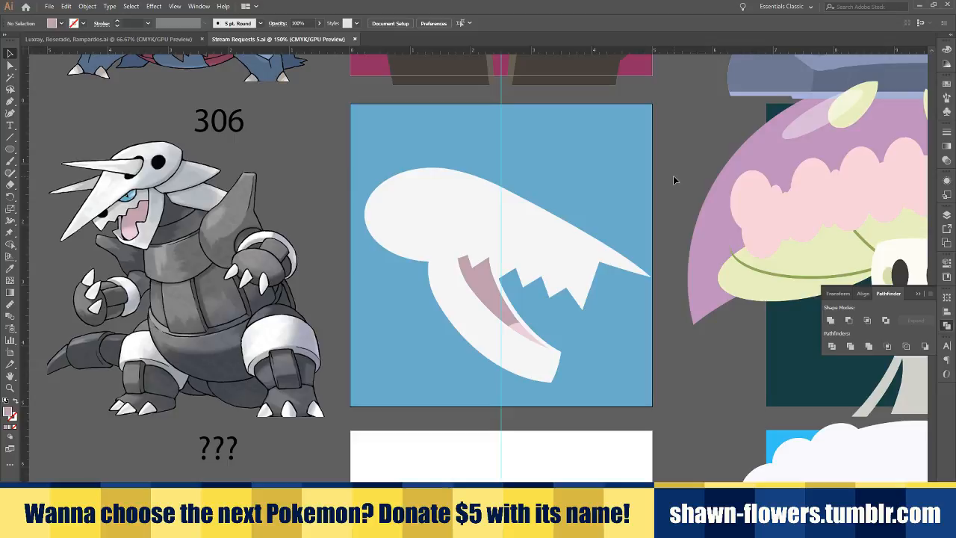
Draw an ellipse about 3.1 by 1.79 in over the lower part of the 306 icon's mouth and jaw
{"action": "left_click", "coordinate": [497, 280]}
{"action": "scroll", "coordinate": [502, 288], "scroll_direction": "up", "scroll_amount": 4, "text": "alt"}
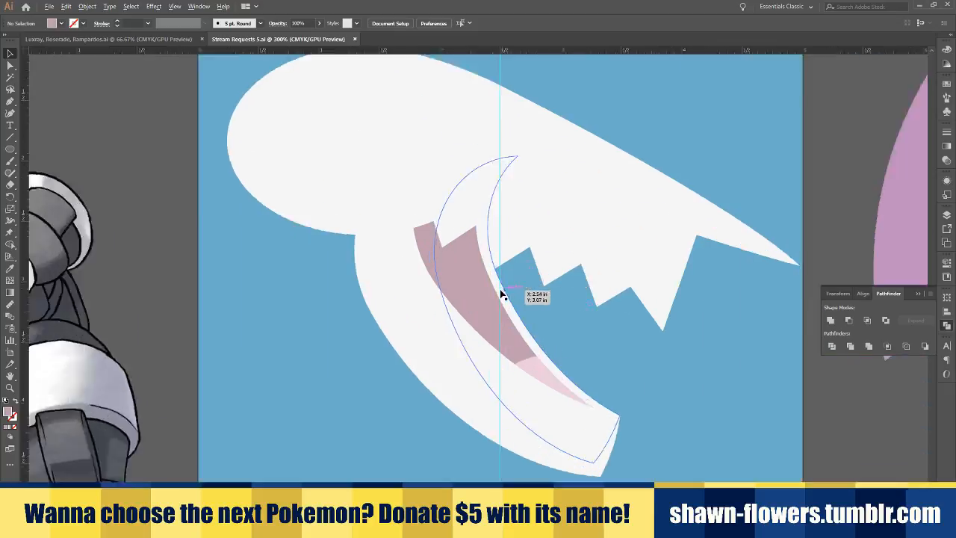
{"action": "scroll", "coordinate": [388, 228], "scroll_direction": "down", "scroll_amount": 3, "text": "alt"}
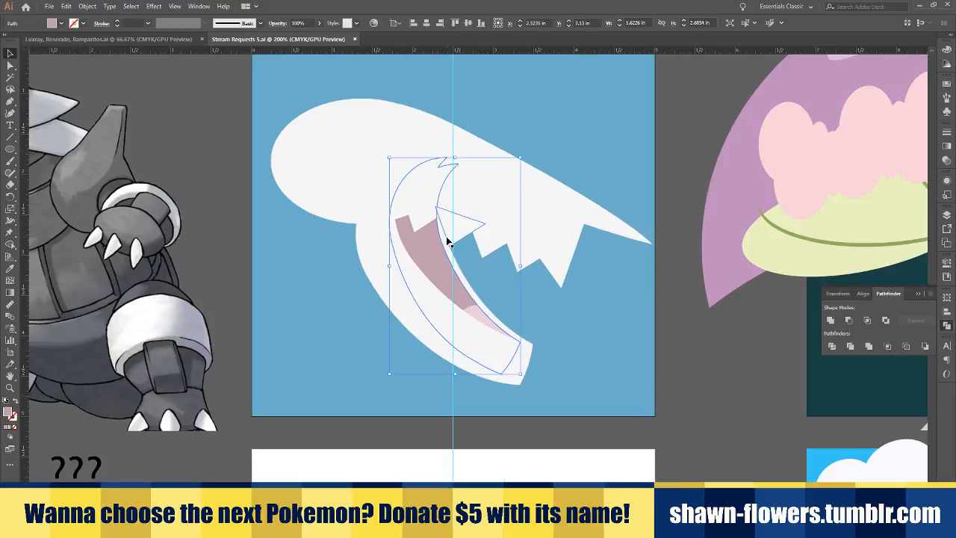
{"action": "left_click", "coordinate": [10, 148]}
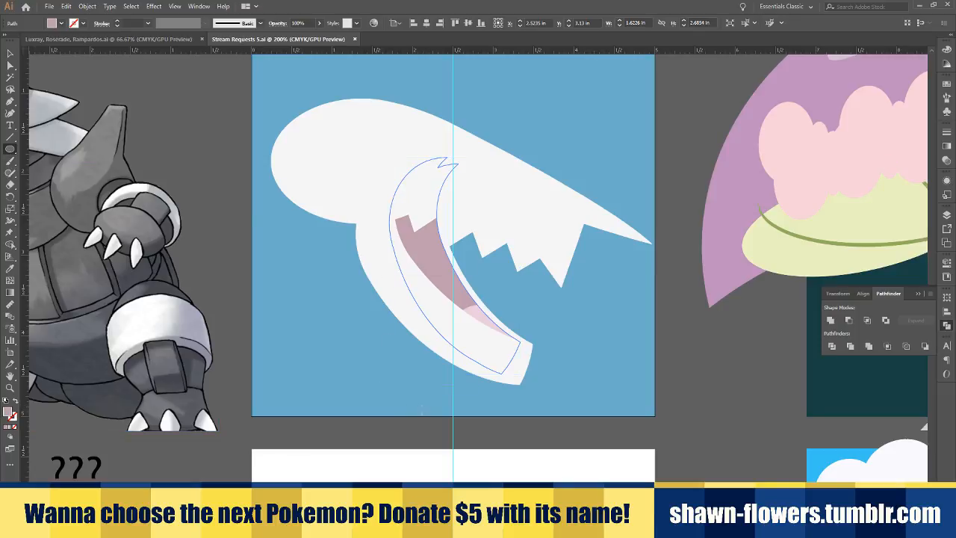
{"action": "left_click_drag", "start_coordinate": [368, 392], "coordinate": [619, 248]}
{"action": "left_click", "coordinate": [11, 53]}
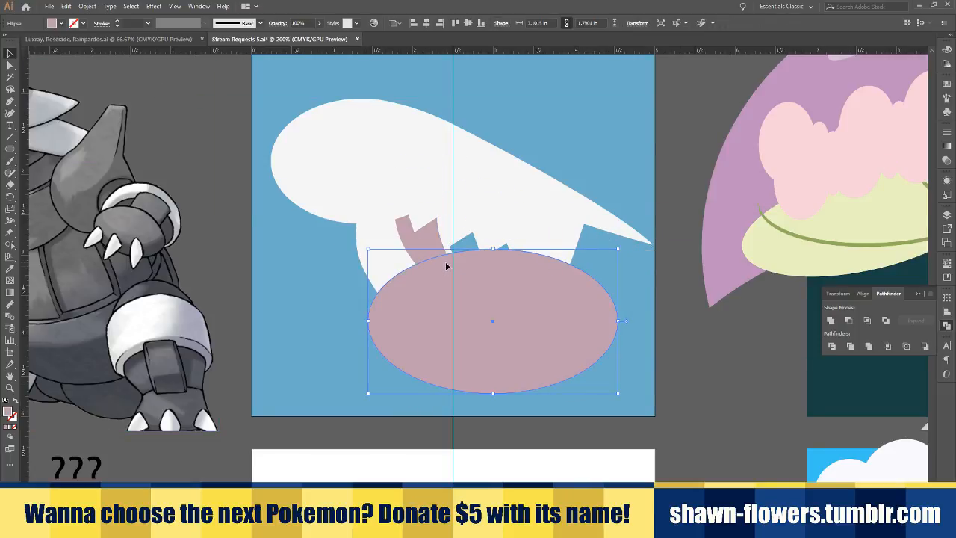
Try to subtract the ellipse from the pink mouth shape with Minus Front
{"action": "left_click", "coordinate": [435, 238], "text": "shift"}
{"action": "left_click", "coordinate": [848, 320]}
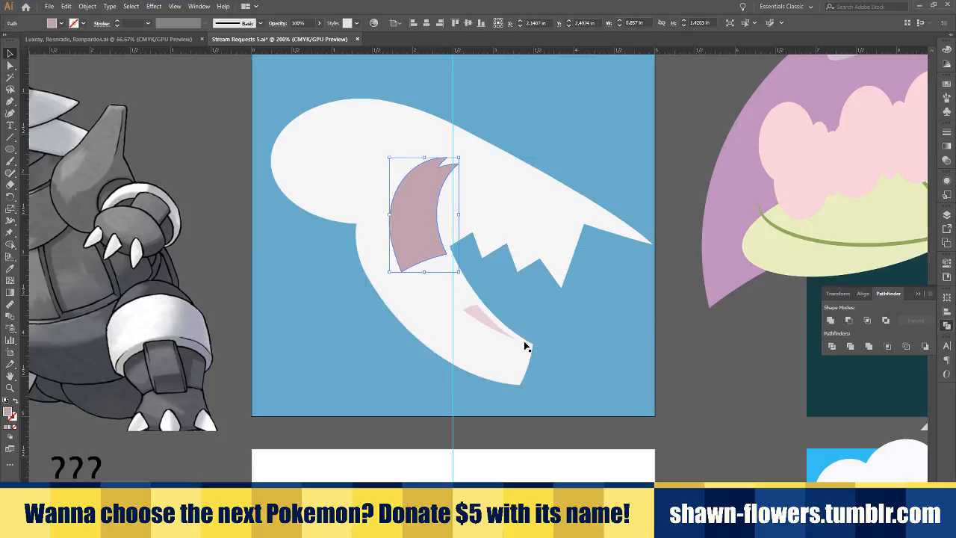
{"action": "key", "text": "ctrl+z"}
{"action": "left_click", "coordinate": [673, 293]}
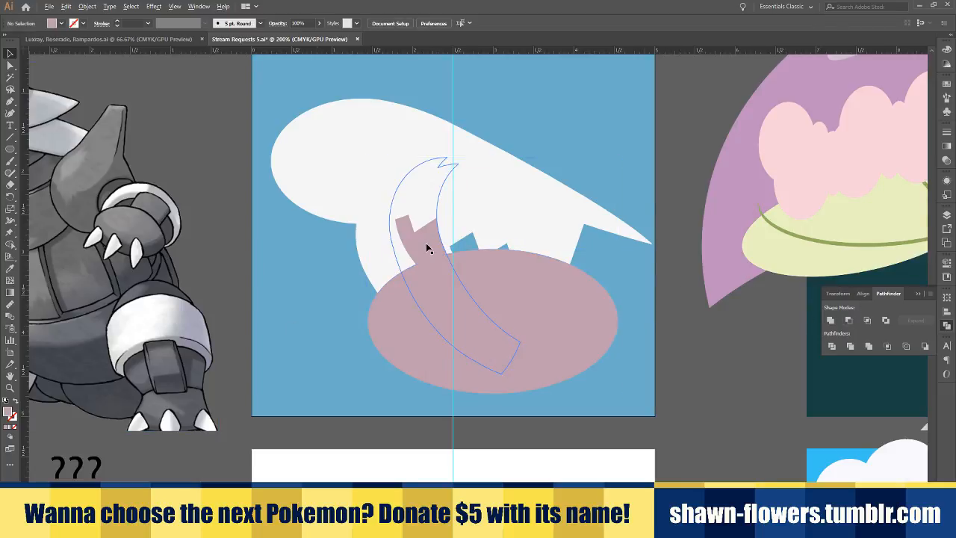
Subtract the ellipse from a duplicate of the pink mouth shape, keeping the original mouth shape underneath
{"action": "scroll", "coordinate": [426, 244], "scroll_direction": "up", "scroll_amount": 2}
{"action": "left_click", "coordinate": [447, 257]}
{"action": "mouse_move", "coordinate": [453, 263]}
{"action": "left_mouse_down"}
{"action": "mouse_move", "coordinate": [436, 261]}
{"action": "mouse_move", "coordinate": [456, 262]}
{"action": "left_mouse_up"}
{"action": "scroll", "coordinate": [506, 309], "scroll_direction": "up", "scroll_amount": 3}
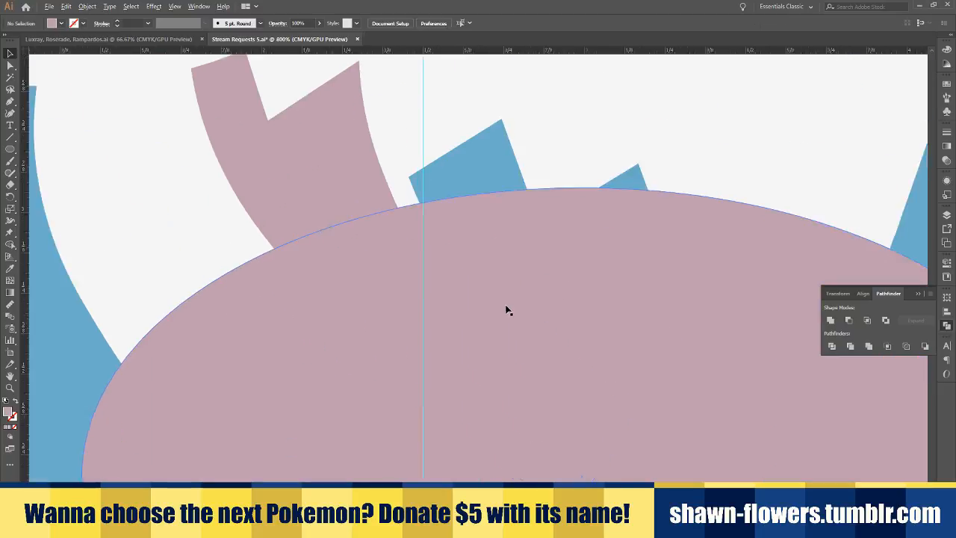
{"action": "left_click", "coordinate": [748, 364], "text": "shift"}
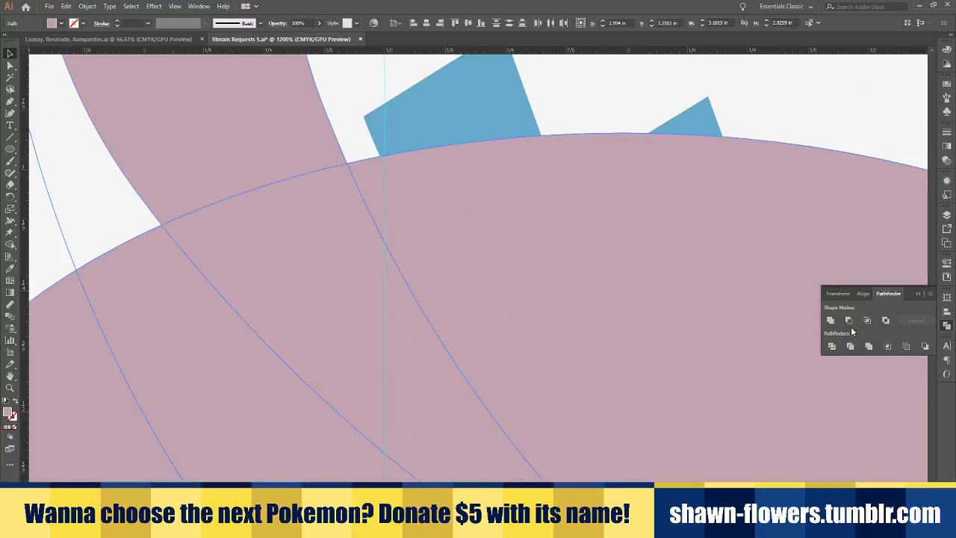
{"action": "left_click", "coordinate": [849, 322]}
{"action": "scroll", "coordinate": [575, 346], "scroll_direction": "down", "scroll_amount": 2}
{"action": "scroll", "coordinate": [575, 356], "scroll_direction": "down", "scroll_amount": 3}
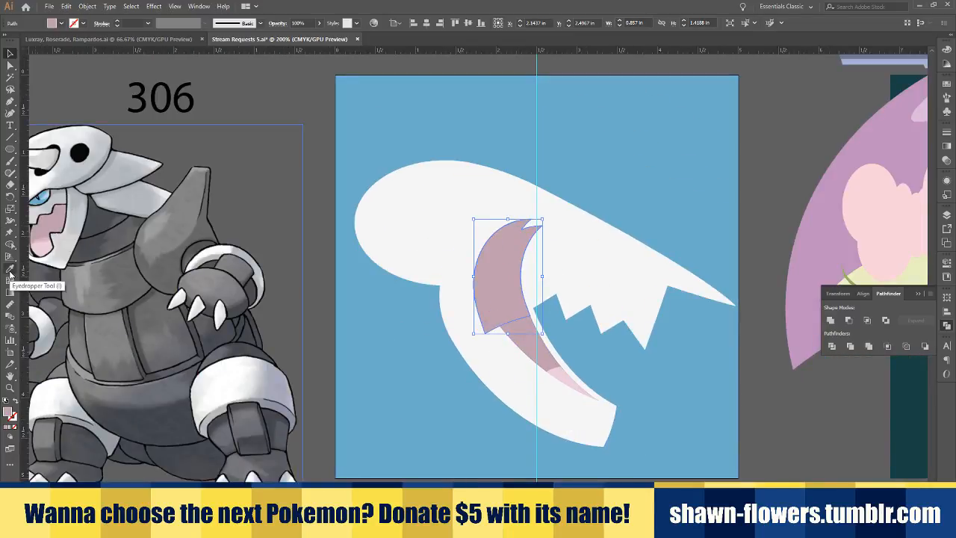
Darken the cut upper mouth piece by setting the black value of its fill to 36%
{"action": "left_click", "coordinate": [52, 24]}
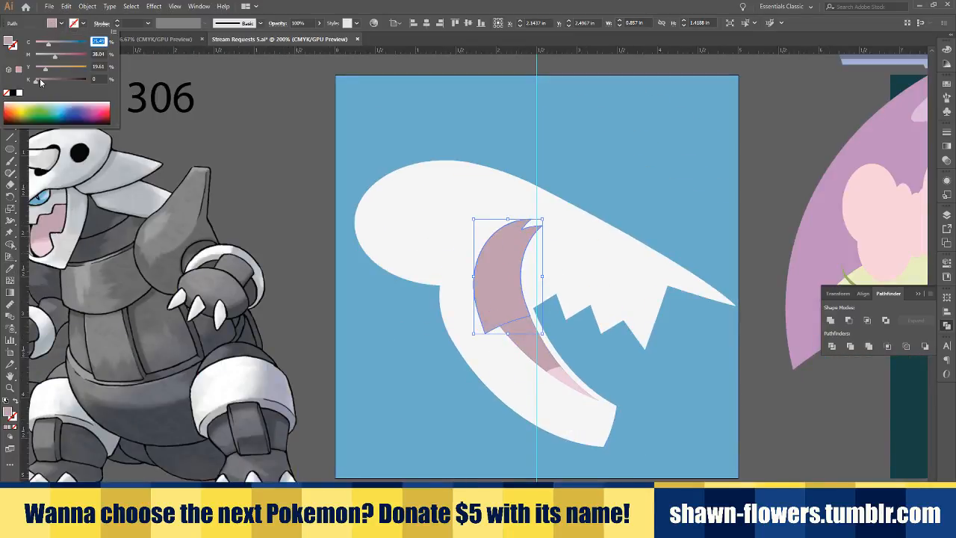
{"action": "left_click_drag", "start_coordinate": [45, 83], "coordinate": [56, 84]}
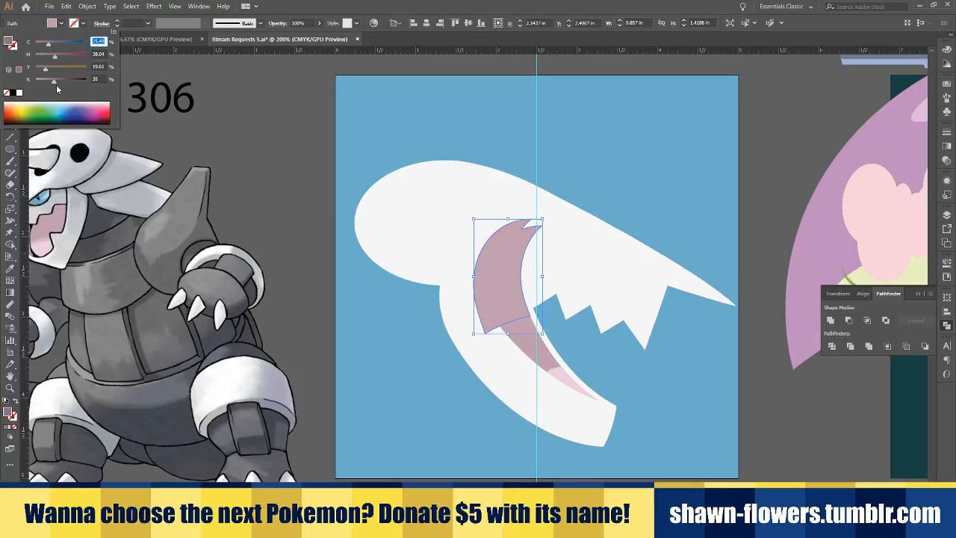
{"action": "left_click", "coordinate": [61, 24]}
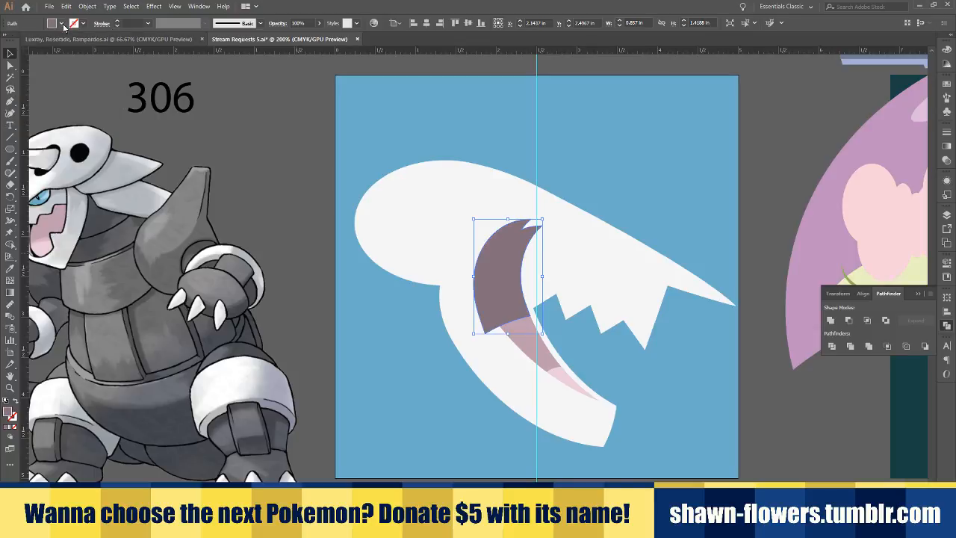
{"action": "left_click", "coordinate": [331, 140]}
Send the darkened mouth piece backward in the stacking order, behind the white upper head and its teeth
{"action": "left_click", "coordinate": [501, 307]}
{"action": "key", "text": "ctrl+["}
{"action": "key", "text": "ctrl+["}
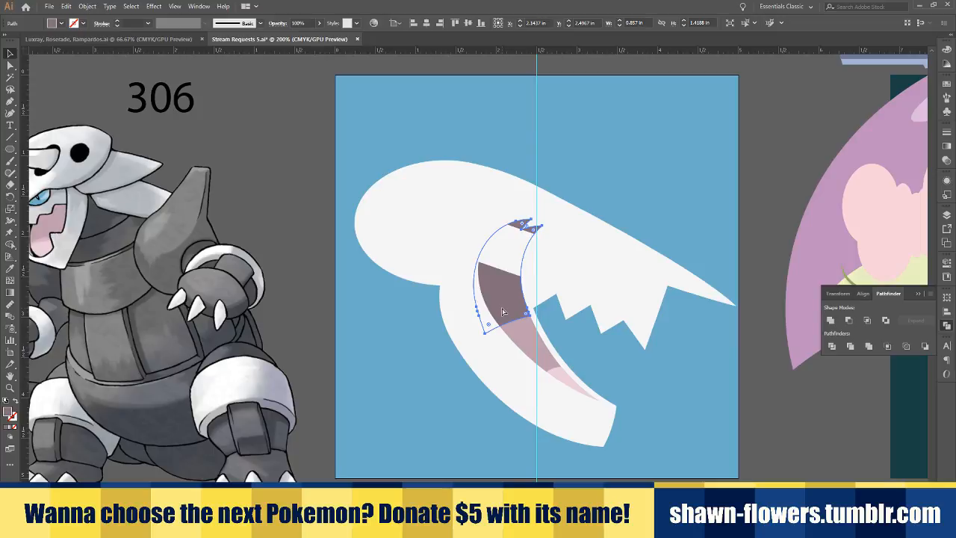
{"action": "key", "text": "ctrl+["}
{"action": "key", "text": "ctrl+["}
{"action": "key", "text": "ctrl+["}
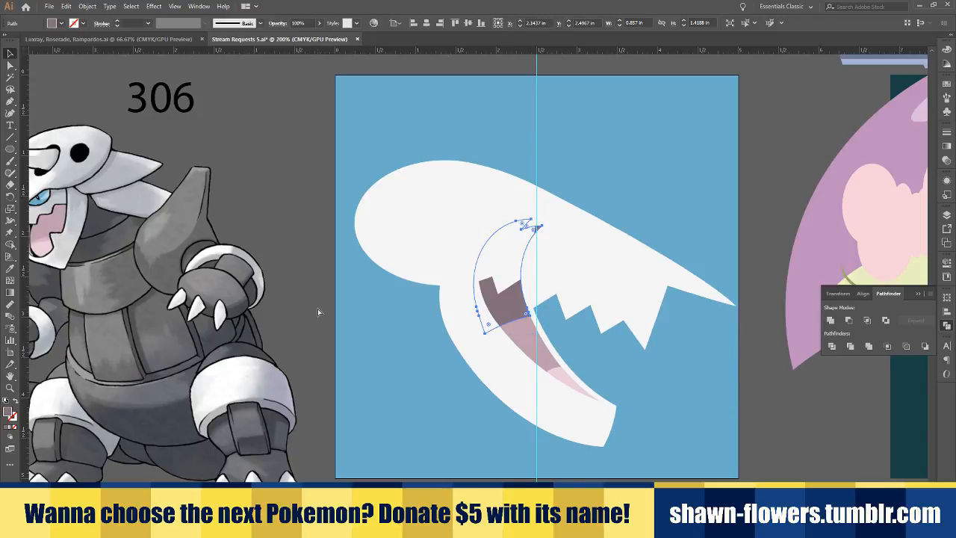
{"action": "key", "text": "ctrl+["}
{"action": "key", "text": "ctrl+]"}
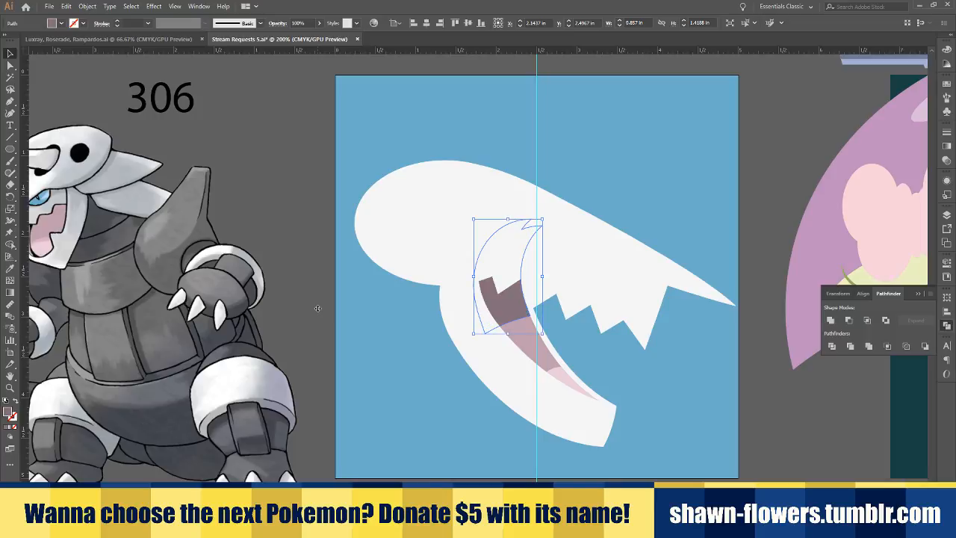
Try to restack the white upper teeth and their backing rectangle over the shaded mouth
{"action": "left_click", "coordinate": [326, 234]}
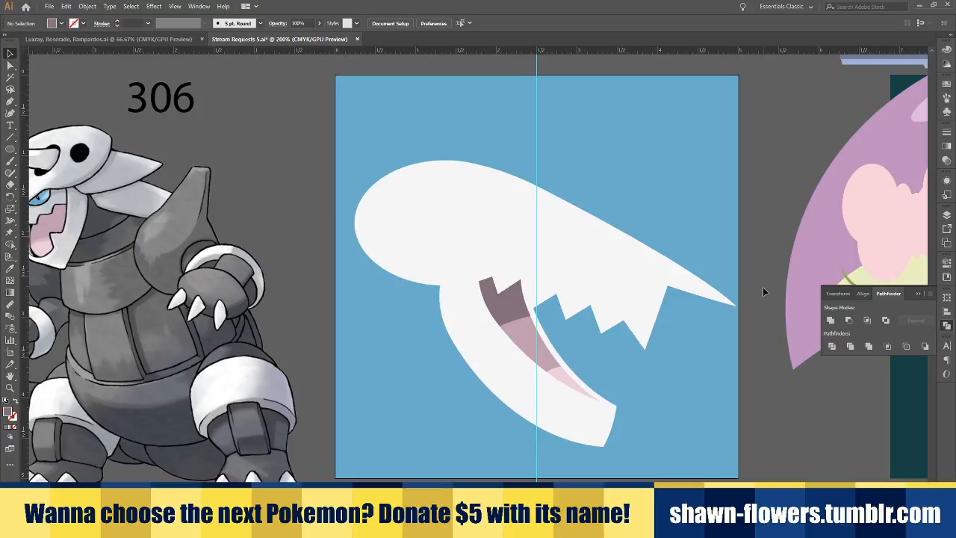
{"action": "scroll", "coordinate": [759, 287], "scroll_direction": "down", "scroll_amount": 5}
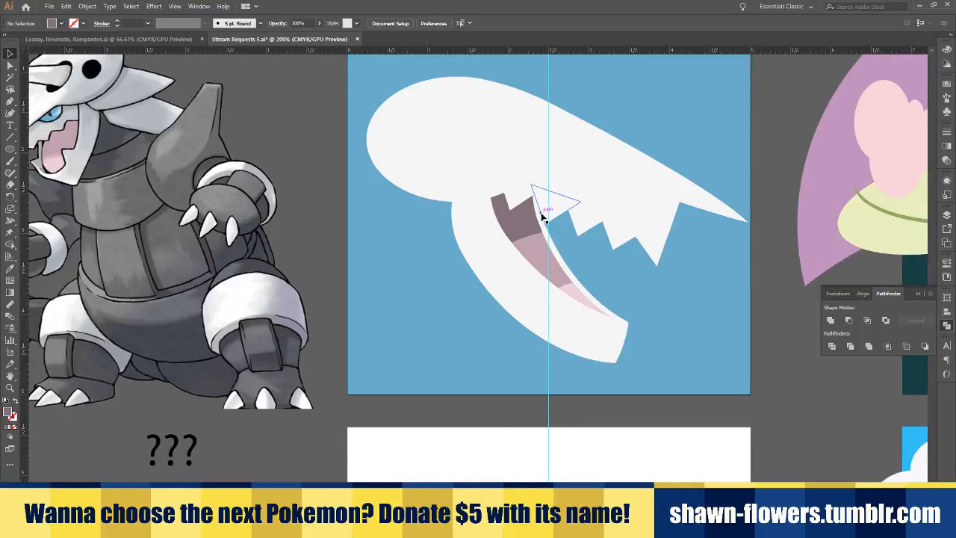
{"action": "left_click", "coordinate": [517, 199]}
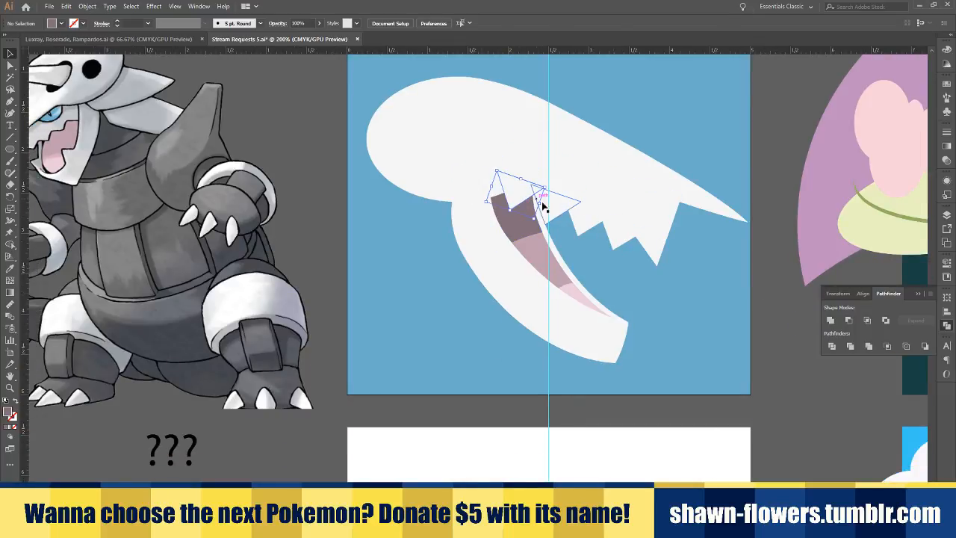
{"action": "left_click", "coordinate": [550, 207], "text": "shift"}
{"action": "left_click", "coordinate": [590, 196], "text": "shift"}
{"action": "left_click", "coordinate": [585, 219], "text": "shift"}
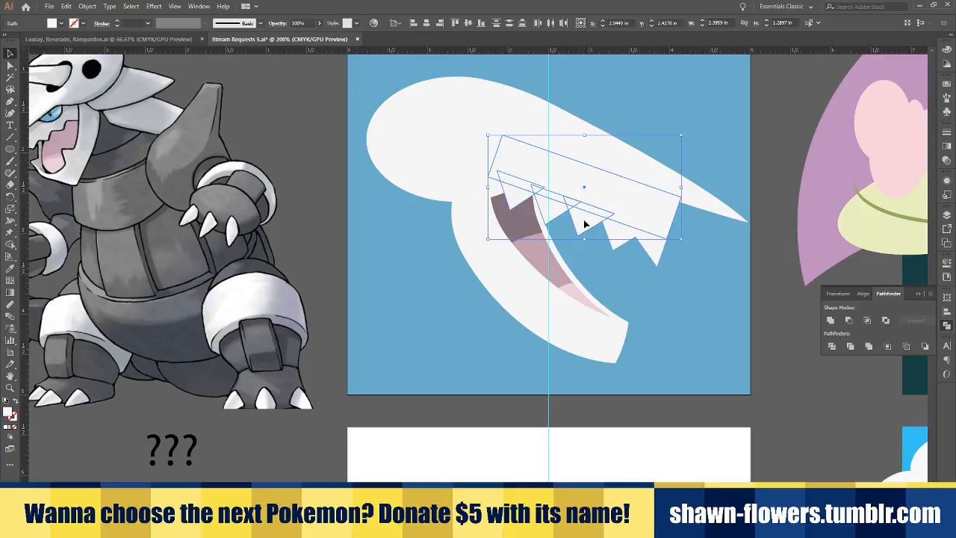
{"action": "left_click", "coordinate": [625, 231], "text": "shift"}
{"action": "left_click", "coordinate": [656, 244], "text": "shift"}
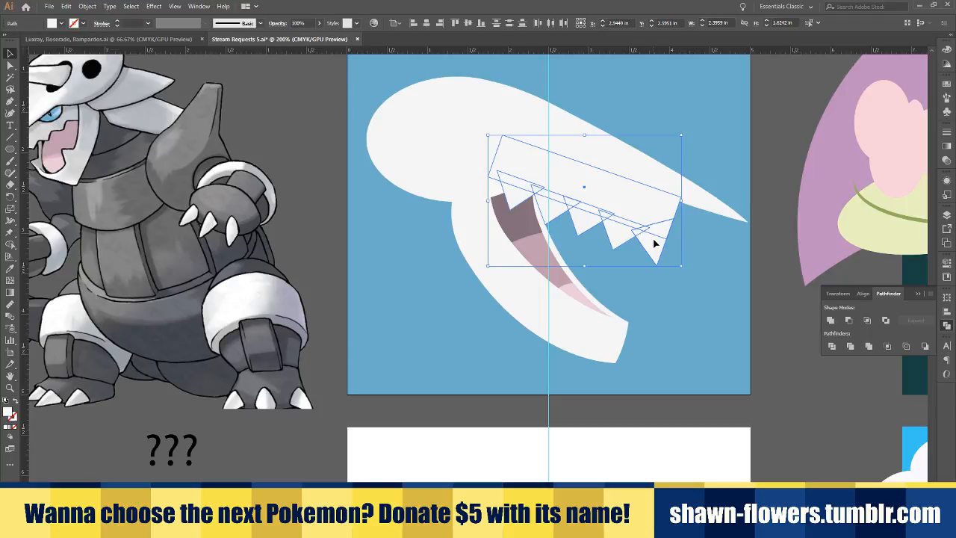
{"action": "left_click", "coordinate": [771, 316]}
{"action": "scroll", "coordinate": [710, 305], "scroll_direction": "left", "scroll_amount": 2}
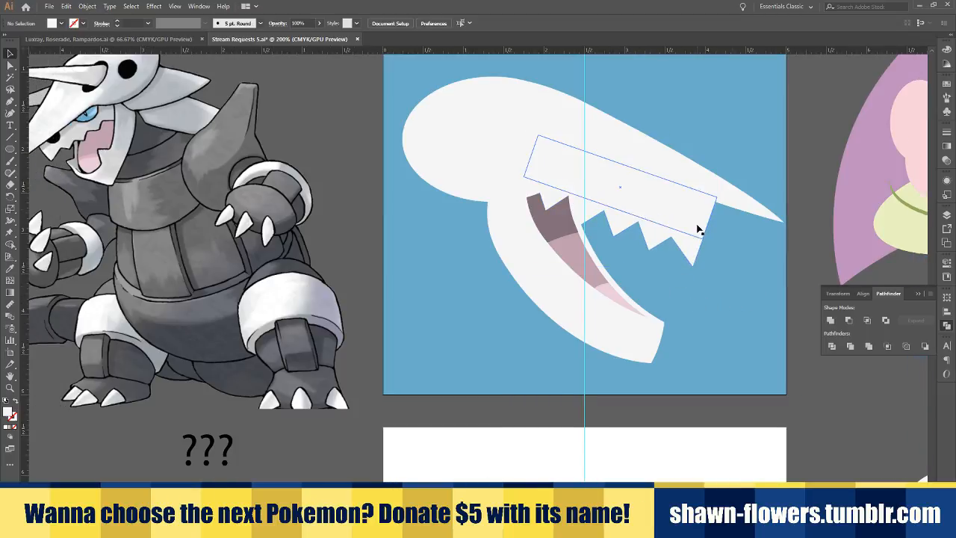
{"action": "left_click", "coordinate": [691, 219]}
{"action": "mouse_move", "coordinate": [661, 234]}
{"action": "left_mouse_down"}
{"action": "mouse_move", "coordinate": [640, 235]}
{"action": "mouse_move", "coordinate": [650, 238]}
{"action": "left_mouse_up"}
{"action": "left_click", "coordinate": [794, 236]}
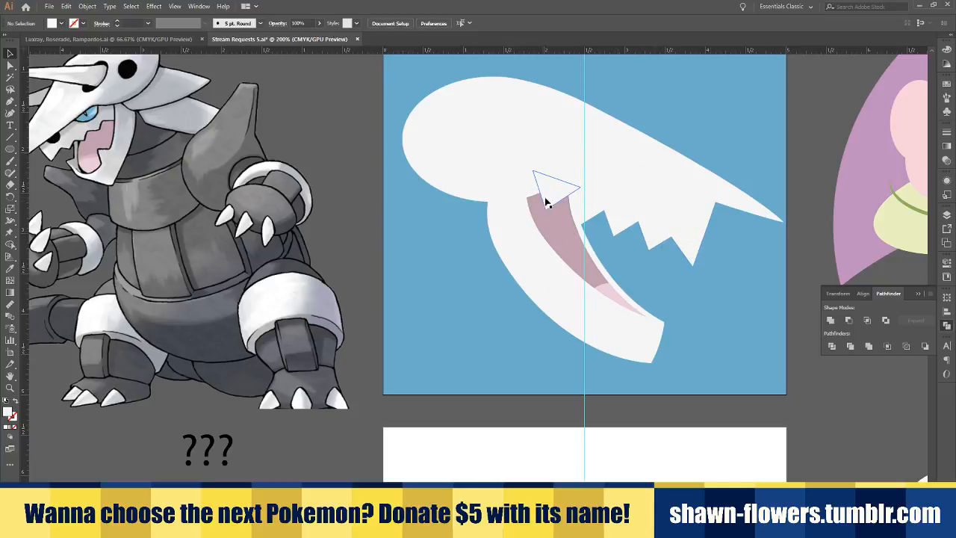
{"action": "left_click", "coordinate": [549, 197]}
{"action": "left_click", "coordinate": [591, 210], "text": "shift"}
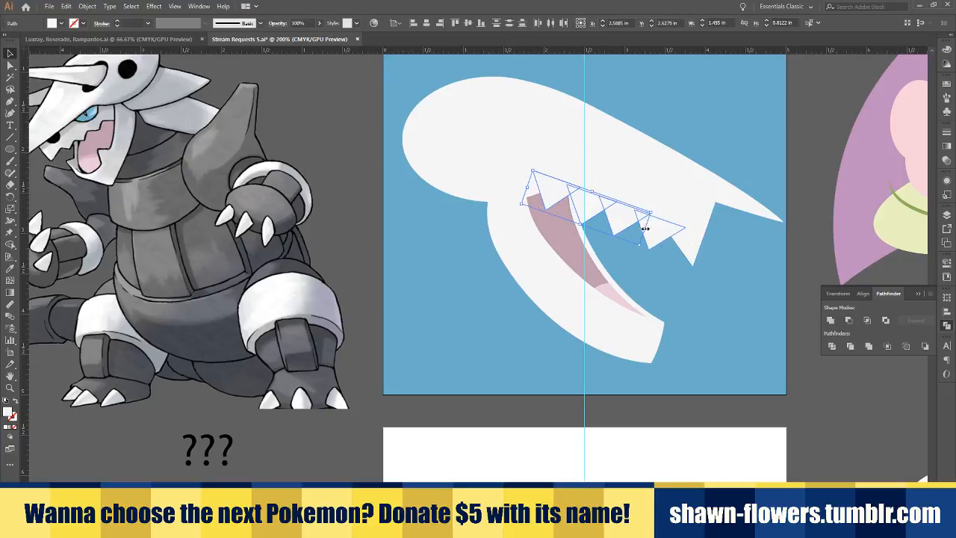
{"action": "left_click", "coordinate": [799, 222]}
Bring the dark mouth piece in front of the pink mouth and nudge it slightly left to align their edges
{"action": "scroll", "coordinate": [596, 209], "scroll_direction": "up", "scroll_amount": 3}
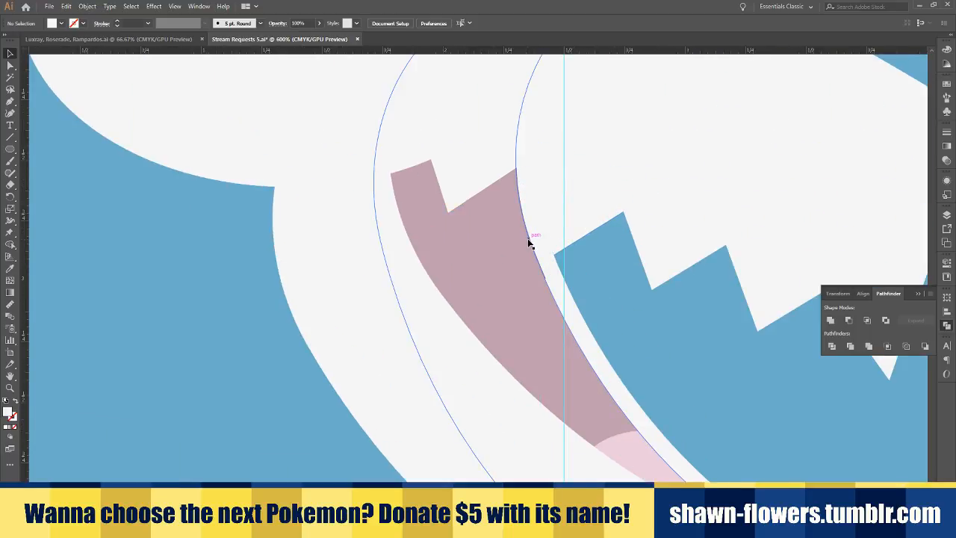
{"action": "scroll", "coordinate": [528, 238], "scroll_direction": "up", "scroll_amount": 3}
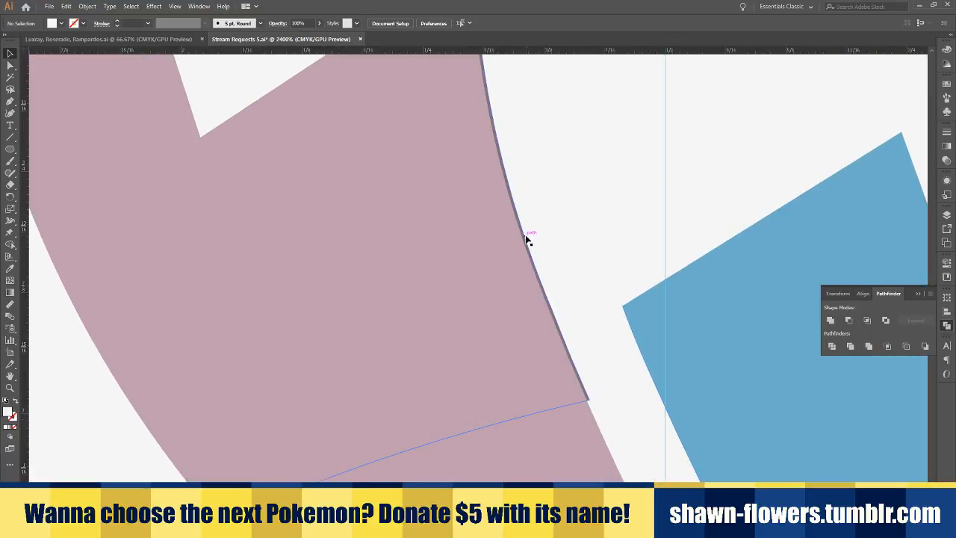
{"action": "scroll", "coordinate": [528, 238], "scroll_direction": "down", "scroll_amount": 2}
{"action": "left_click", "coordinate": [527, 240]}
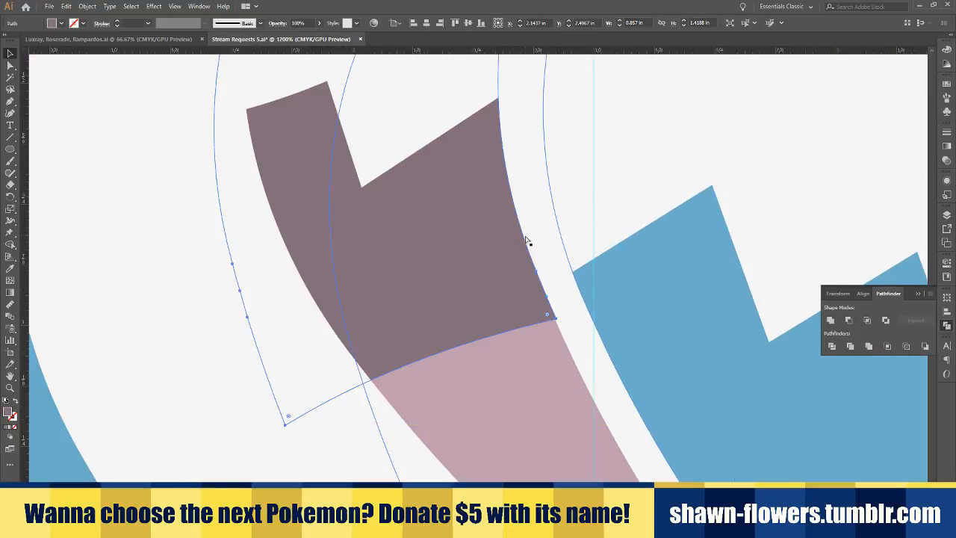
{"action": "scroll", "coordinate": [525, 247], "scroll_direction": "up", "scroll_amount": 1}
{"action": "mouse_move", "coordinate": [516, 277]}
{"action": "left_mouse_down"}
{"action": "mouse_move", "coordinate": [489, 277]}
{"action": "mouse_move", "coordinate": [502, 279]}
{"action": "left_mouse_up"}
{"action": "scroll", "coordinate": [502, 279], "scroll_direction": "down", "scroll_amount": 3}
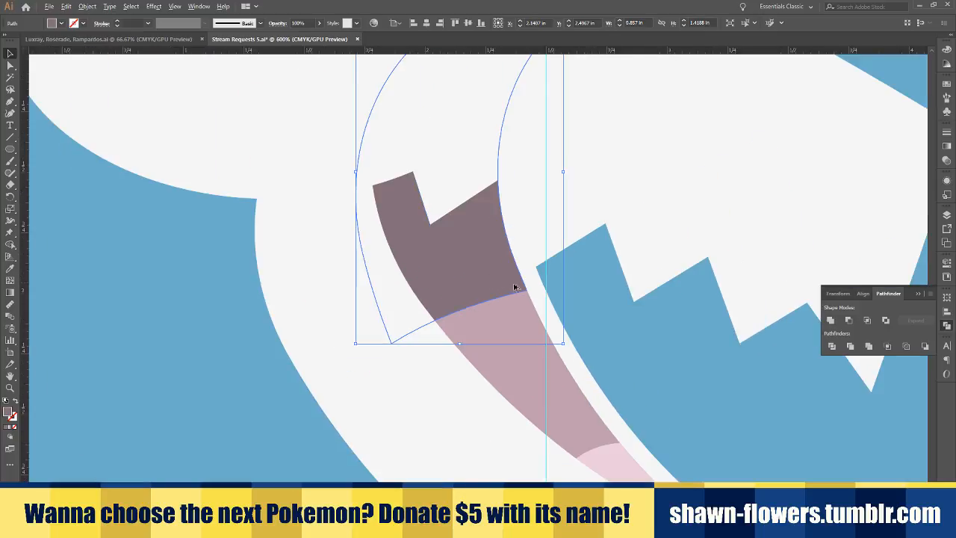
{"action": "scroll", "coordinate": [514, 287], "scroll_direction": "down", "scroll_amount": 2}
{"action": "left_click", "coordinate": [251, 295]}
{"action": "scroll", "coordinate": [252, 295], "scroll_direction": "down", "scroll_amount": 2}
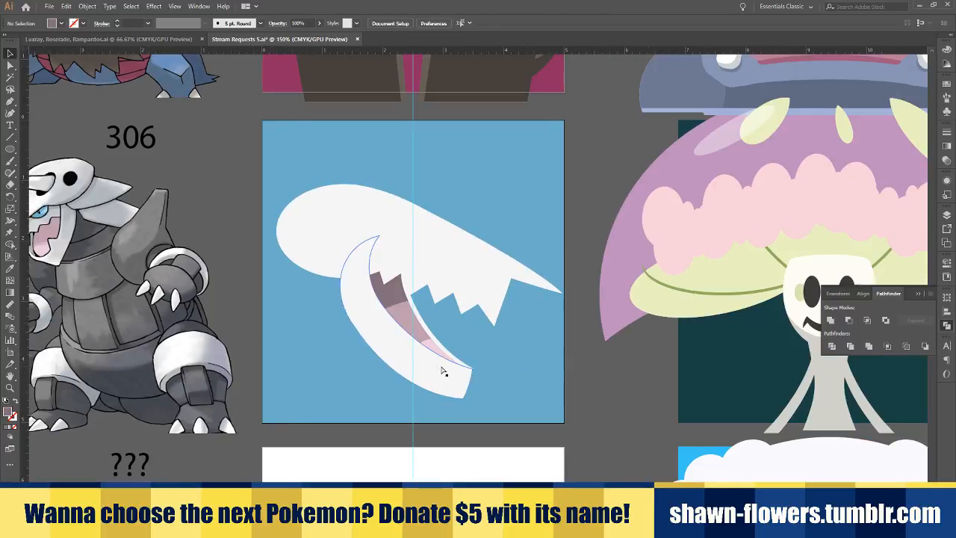
Copy the tapered purple shape from the neighbouring artwork onto the white head of the 306 icon
{"action": "scroll", "coordinate": [441, 404], "scroll_direction": "left", "scroll_amount": 2}
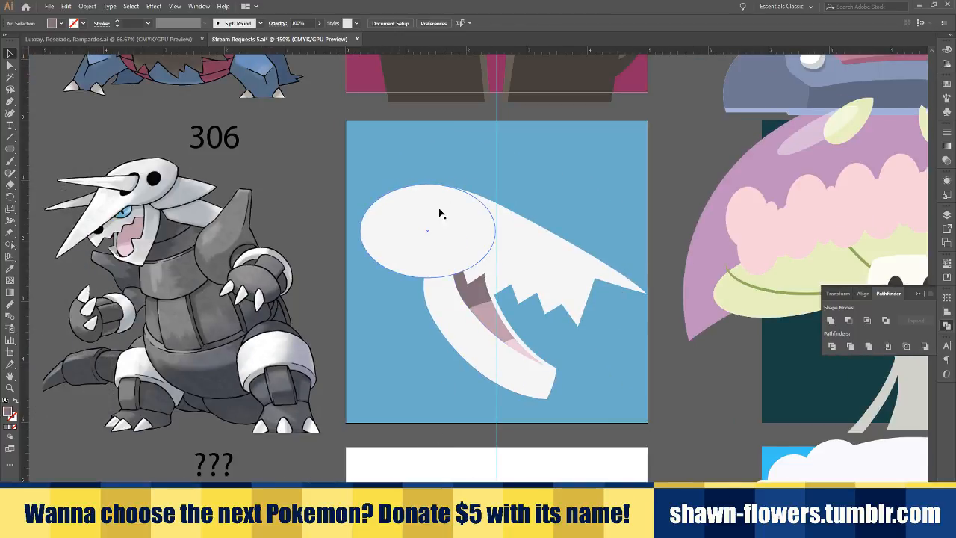
{"action": "scroll", "coordinate": [587, 207], "scroll_direction": "down", "scroll_amount": 2}
{"action": "scroll", "coordinate": [588, 246], "scroll_direction": "up", "scroll_amount": 2}
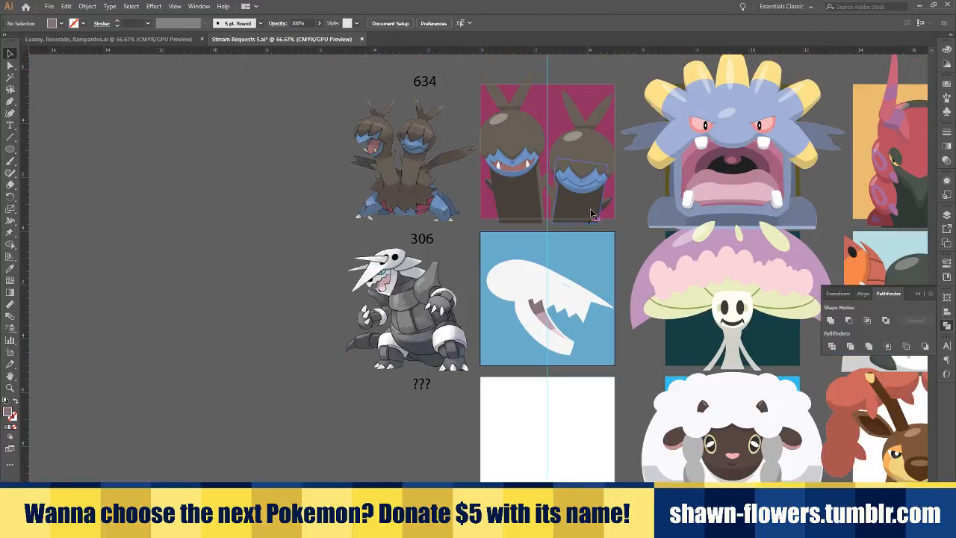
{"action": "scroll", "coordinate": [590, 214], "scroll_direction": "up", "scroll_amount": 2}
{"action": "left_click_drag", "start_coordinate": [649, 117], "coordinate": [523, 377]}
{"action": "scroll", "coordinate": [535, 380], "scroll_direction": "up", "scroll_amount": 2}
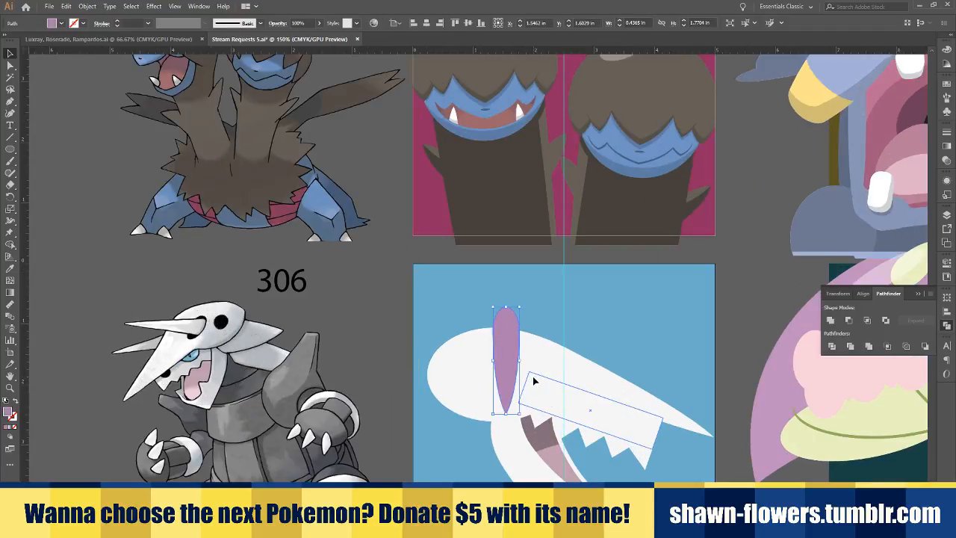
Lay the purple shape at a shallow upward slant across the head as a horn about 2.64 in wide and 0.86 in high
{"action": "left_click_drag", "start_coordinate": [525, 414], "coordinate": [599, 292]}
{"action": "left_click_drag", "start_coordinate": [513, 365], "coordinate": [701, 318]}
{"action": "left_click_drag", "start_coordinate": [603, 326], "coordinate": [580, 331]}
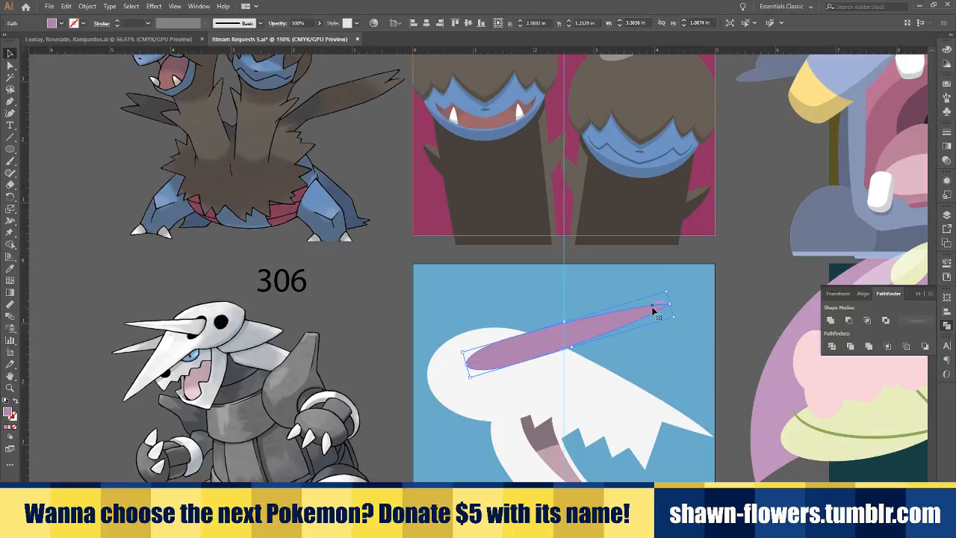
{"action": "left_click_drag", "start_coordinate": [669, 306], "coordinate": [624, 321]}
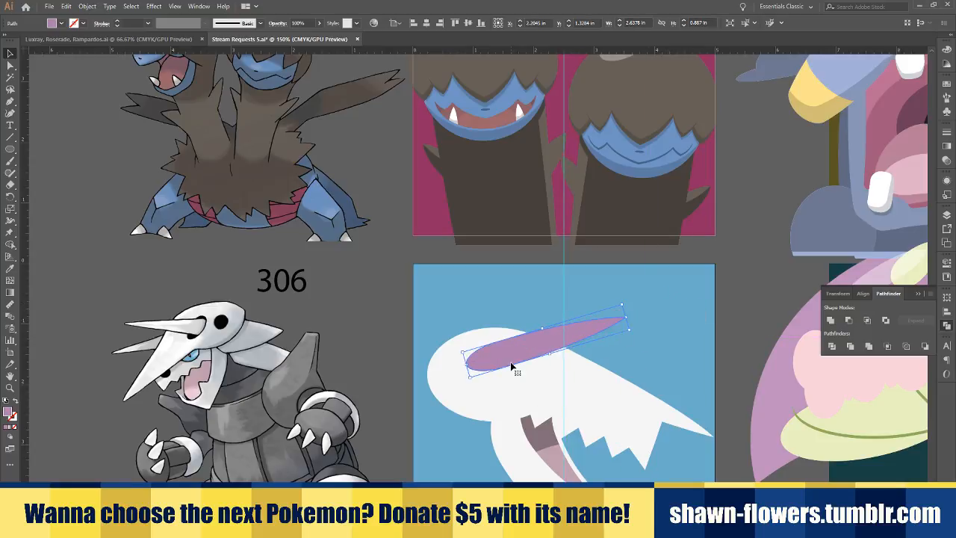
{"action": "left_click_drag", "start_coordinate": [550, 348], "coordinate": [574, 334]}
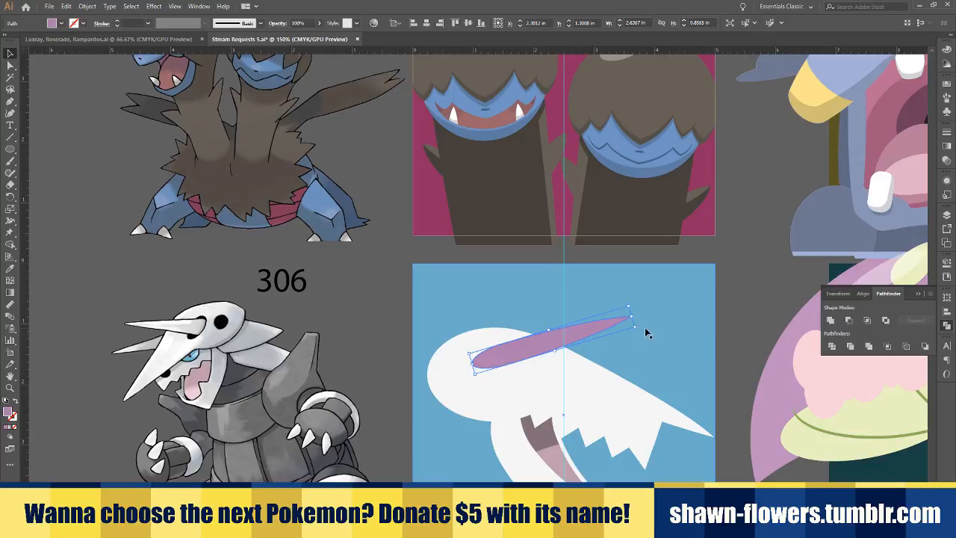
Tilt the purple horn slightly steeper and lengthen it to about 3.07 in wide and 1.21 in high, keeping its base inside the head
{"action": "left_click_drag", "start_coordinate": [645, 327], "coordinate": [650, 319]}
{"action": "left_click_drag", "start_coordinate": [528, 346], "coordinate": [451, 379]}
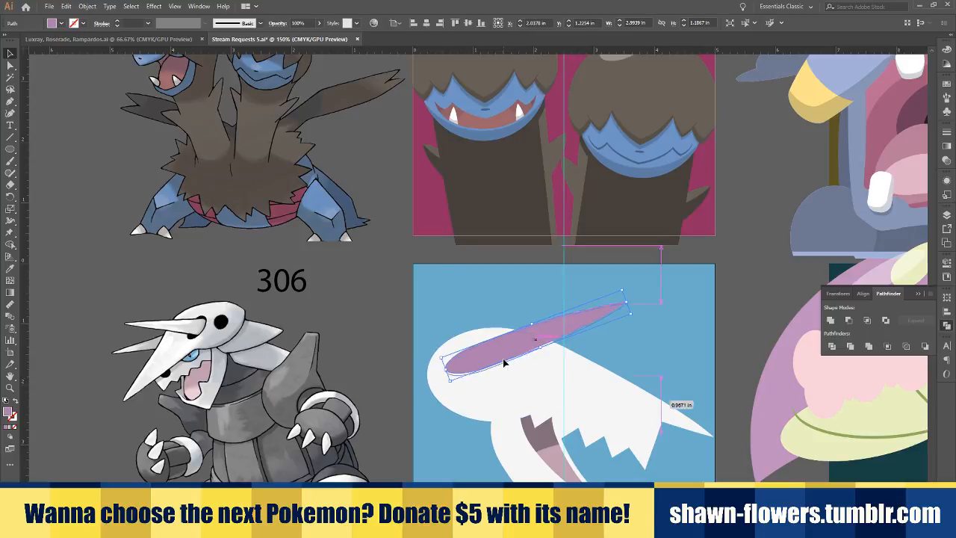
{"action": "left_click_drag", "start_coordinate": [503, 363], "coordinate": [526, 368]}
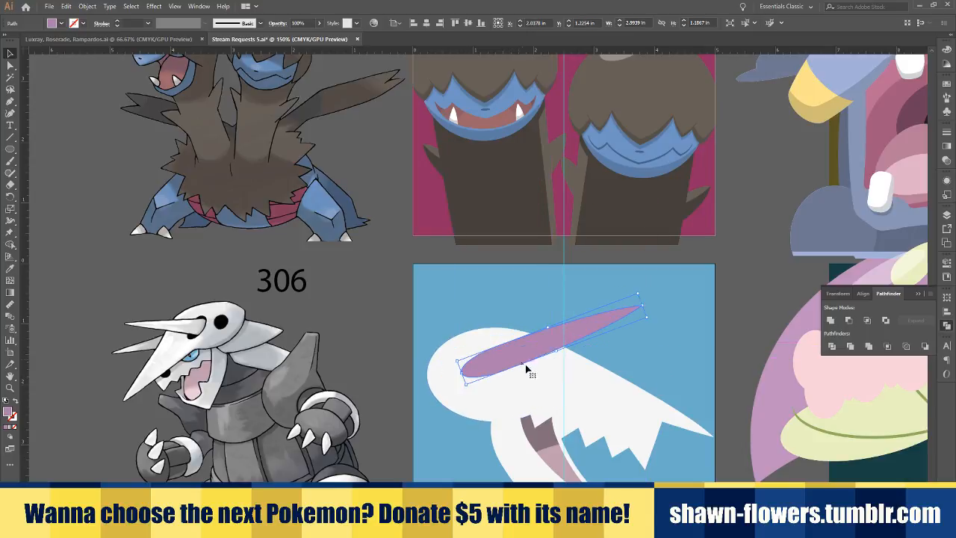
{"action": "left_click", "coordinate": [750, 308]}
{"action": "left_click", "coordinate": [632, 312]}
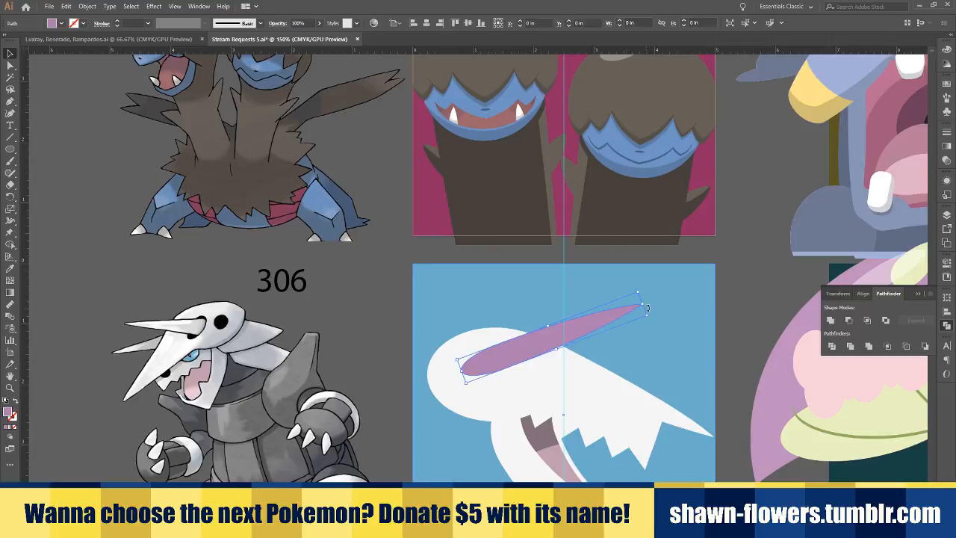
{"action": "left_click_drag", "start_coordinate": [649, 305], "coordinate": [650, 305]}
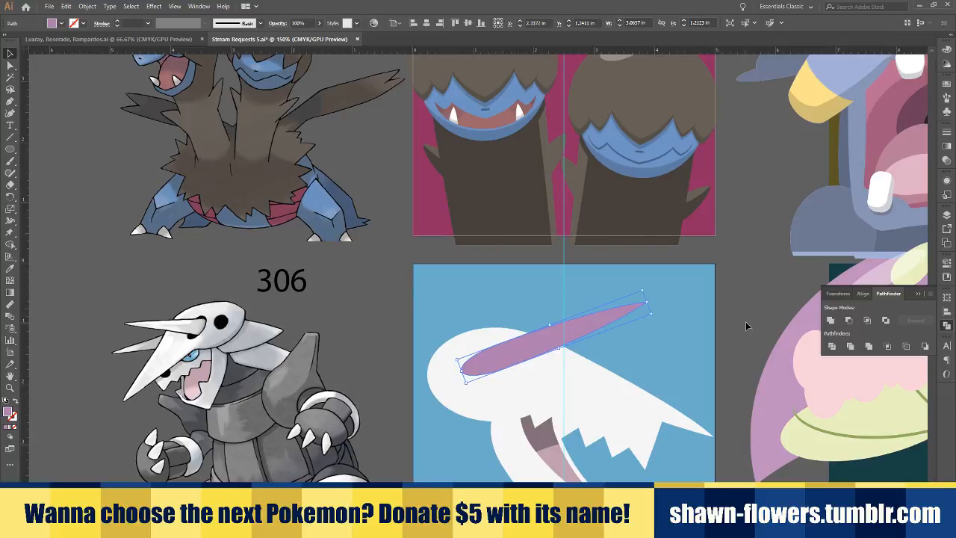
Duplicate the purple horn just below the original and send the copy behind the white head
{"action": "scroll", "coordinate": [593, 310], "scroll_direction": "down", "scroll_amount": 1}
{"action": "left_click_drag", "start_coordinate": [590, 306], "coordinate": [596, 325]}
{"action": "key", "text": "ctrl+shift+["}
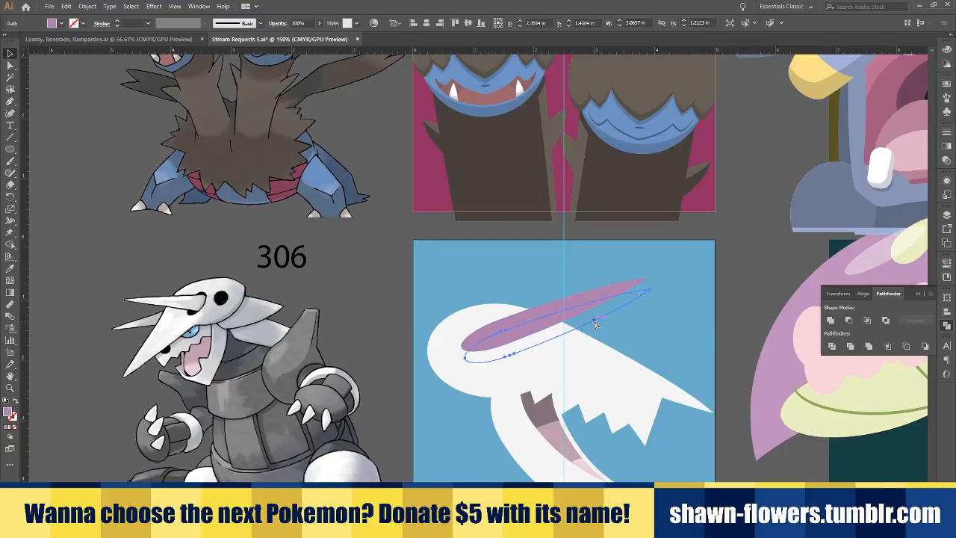
{"action": "left_click", "coordinate": [729, 299]}
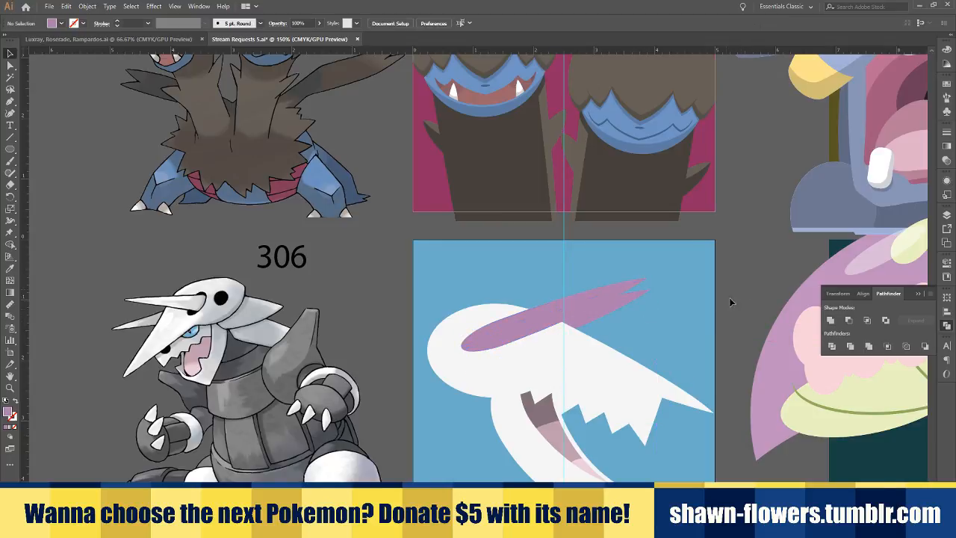
Recolour both purple horns with the off-white fill of the head using the Eyedropper
{"action": "scroll", "coordinate": [653, 338], "scroll_direction": "up", "scroll_amount": 1}
{"action": "left_click", "coordinate": [544, 299]}
{"action": "left_click", "coordinate": [585, 296], "text": "shift"}
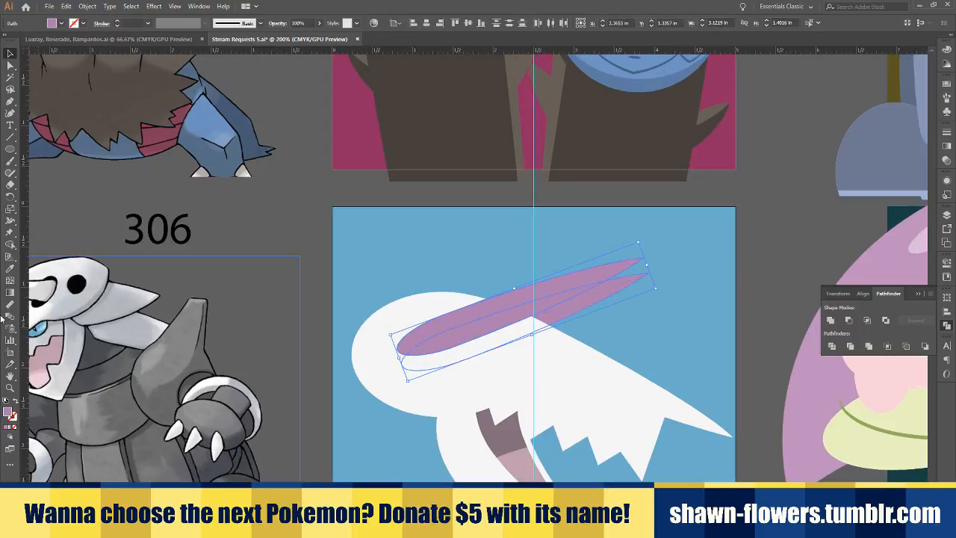
{"action": "left_click", "coordinate": [10, 269]}
{"action": "left_click", "coordinate": [379, 307]}
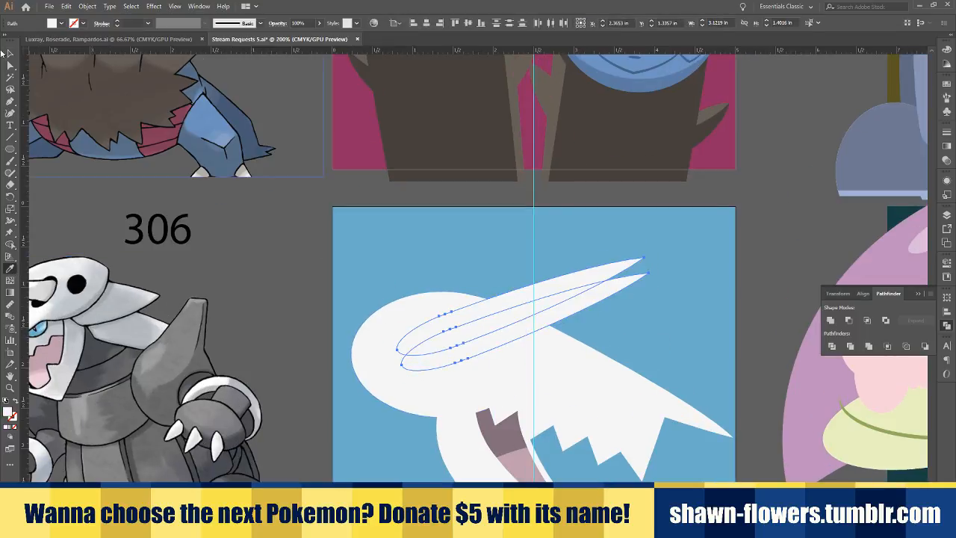
{"action": "left_click", "coordinate": [314, 261]}
Rotate the lower horn slightly downward to widen the gap between the two horn tips
{"action": "scroll", "coordinate": [532, 382], "scroll_direction": "up", "scroll_amount": 2}
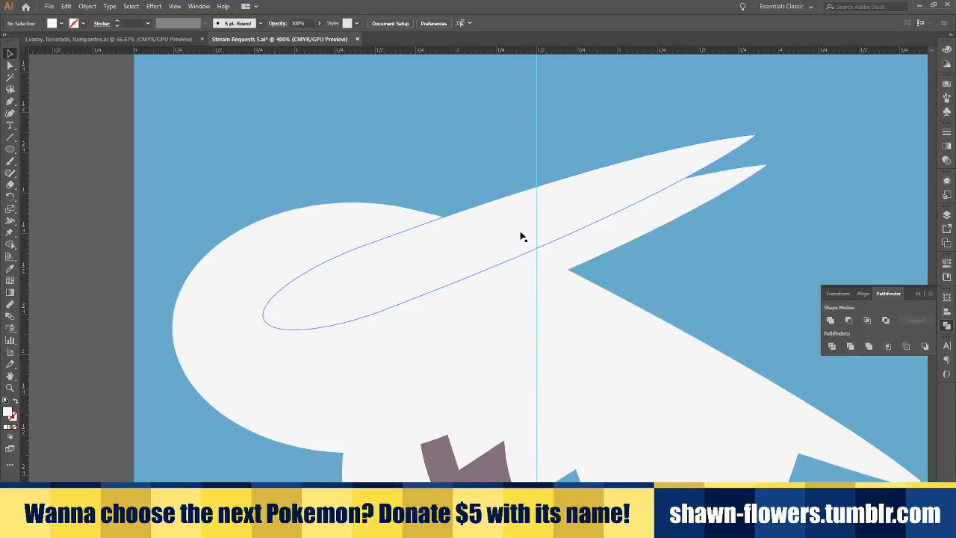
{"action": "scroll", "coordinate": [512, 236], "scroll_direction": "down", "scroll_amount": 3}
{"action": "scroll", "coordinate": [680, 216], "scroll_direction": "down", "scroll_amount": 1}
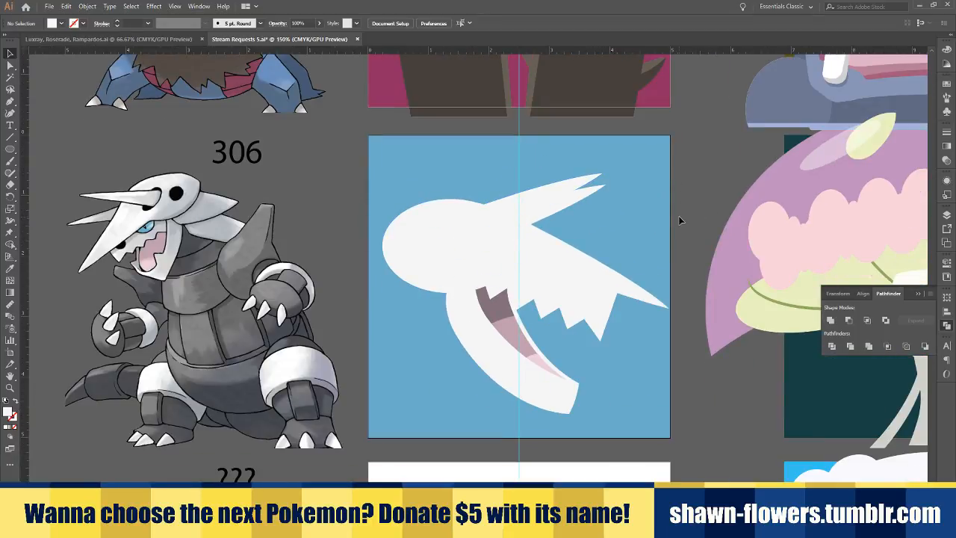
{"action": "scroll", "coordinate": [665, 201], "scroll_direction": "left", "scroll_amount": 1}
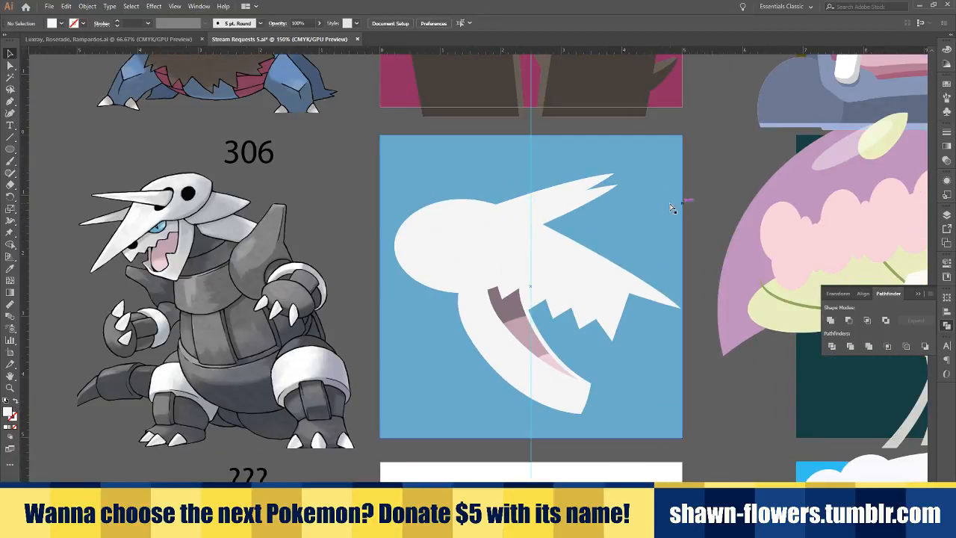
{"action": "left_click", "coordinate": [608, 199]}
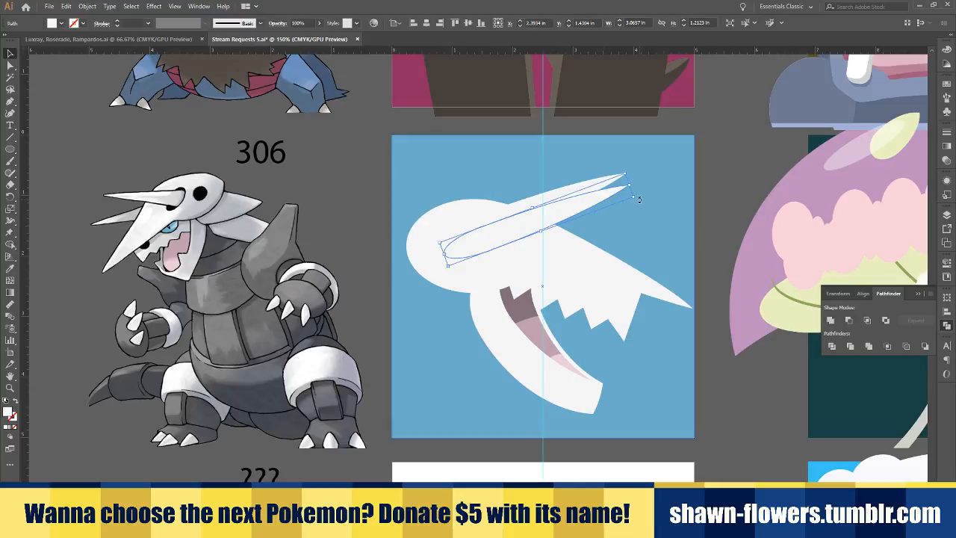
{"action": "left_click_drag", "start_coordinate": [640, 199], "coordinate": [606, 207]}
{"action": "left_click", "coordinate": [724, 200]}
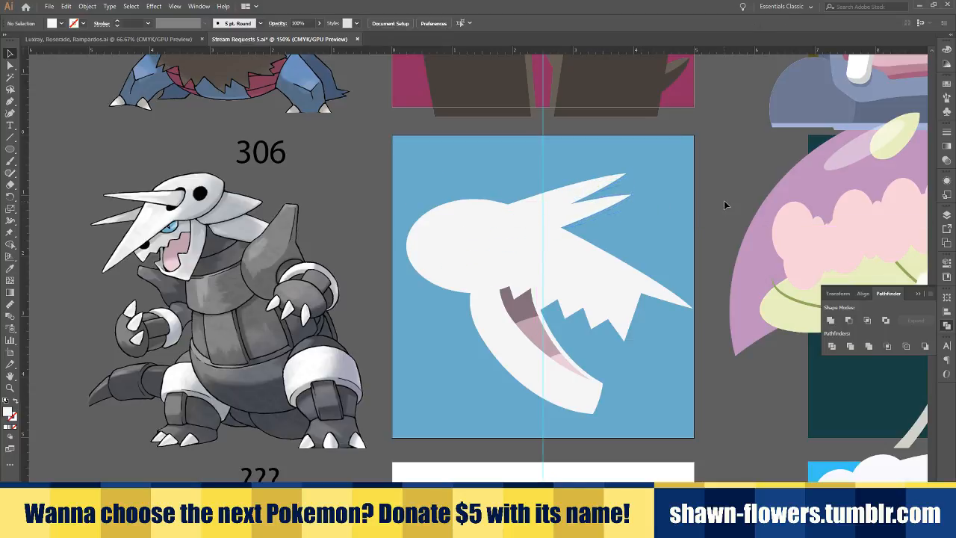
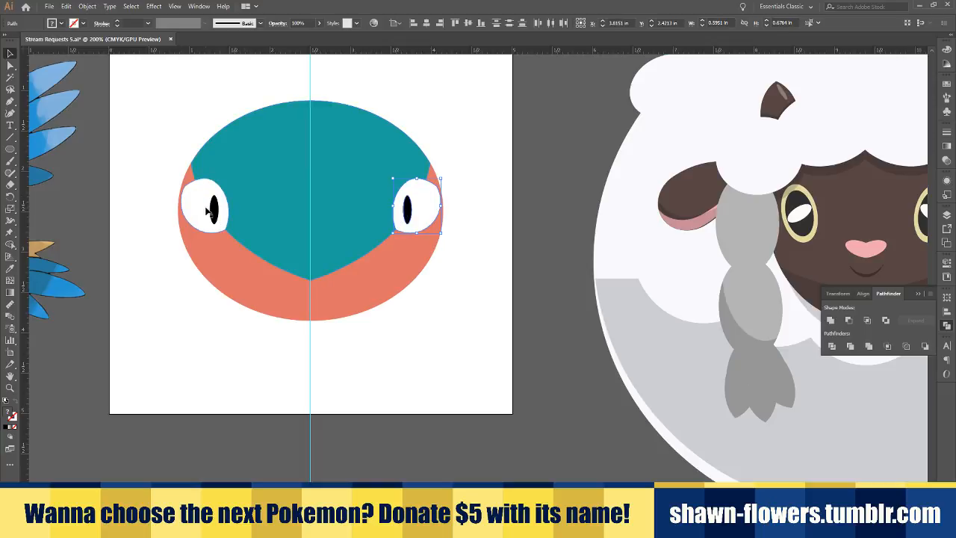
Select both eyes with their pupils on the teal and orange head, and nudge the black pupils slightly upward
{"action": "left_click", "coordinate": [213, 207], "text": "shift"}
{"action": "left_click", "coordinate": [191, 195], "text": "shift"}
{"action": "scroll", "coordinate": [281, 211], "scroll_direction": "left", "scroll_amount": 1}
{"action": "scroll", "coordinate": [283, 214], "scroll_direction": "left", "scroll_amount": 2}
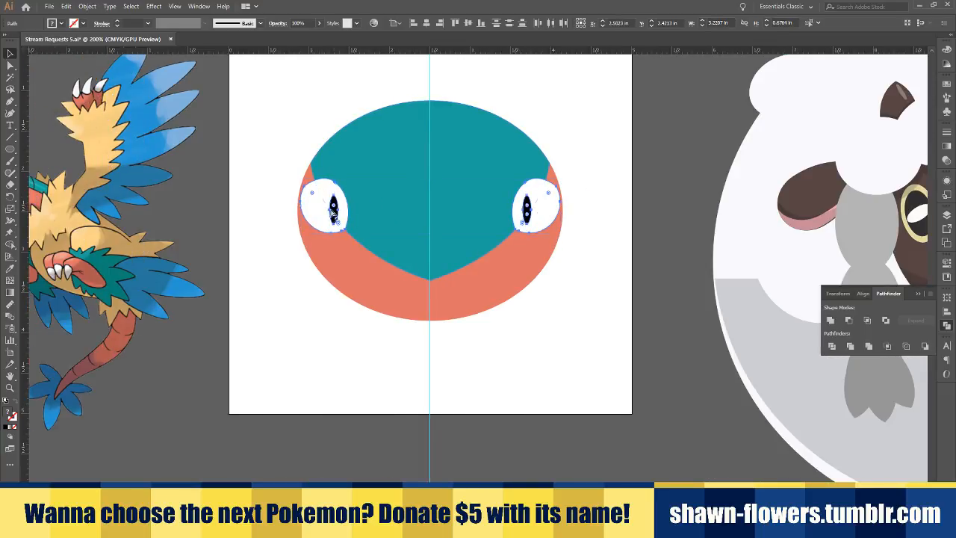
{"action": "scroll", "coordinate": [399, 202], "scroll_direction": "up", "scroll_amount": 1}
{"action": "mouse_move", "coordinate": [662, 185]}
{"action": "left_mouse_down"}
{"action": "mouse_move", "coordinate": [675, 185]}
{"action": "mouse_move", "coordinate": [663, 179]}
{"action": "left_mouse_up"}
{"action": "left_click", "coordinate": [753, 428]}
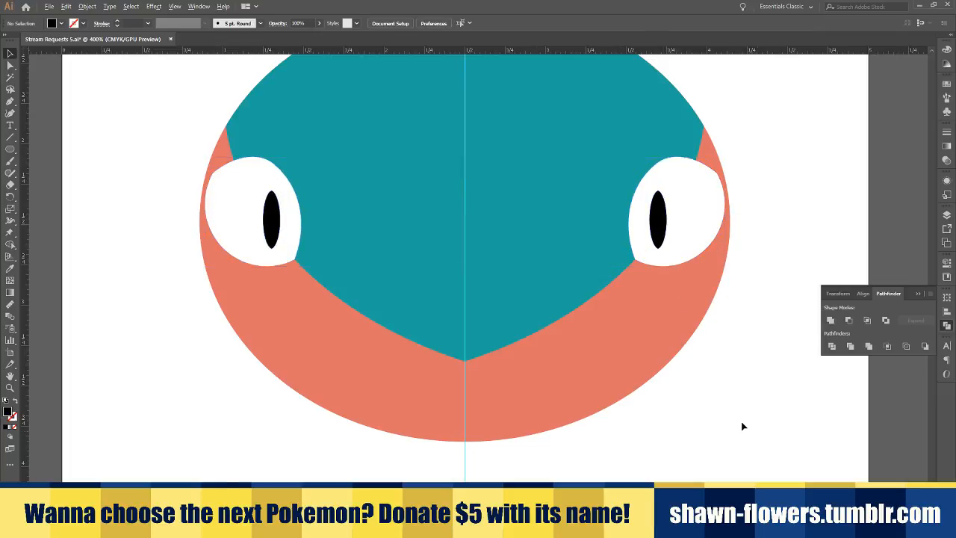
Draw a black ellipse about 2.94 × 1.005 in across the lower face, centre it on the vertical guide, and duplicate it slightly lower
{"action": "scroll", "coordinate": [752, 428], "scroll_direction": "down", "scroll_amount": 1}
{"action": "scroll", "coordinate": [710, 426], "scroll_direction": "right", "scroll_amount": 2}
{"action": "scroll", "coordinate": [641, 426], "scroll_direction": "down", "scroll_amount": 1}
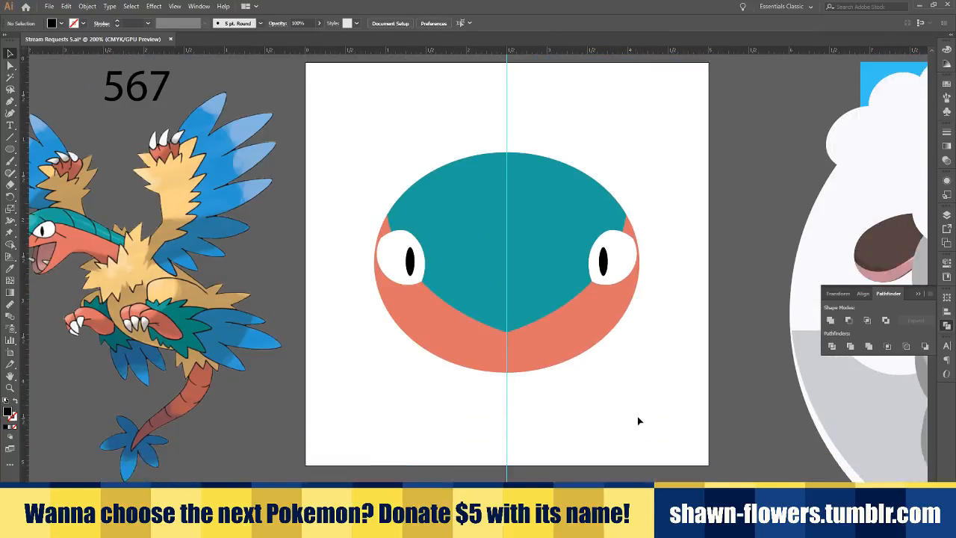
{"action": "scroll", "coordinate": [642, 419], "scroll_direction": "left", "scroll_amount": 2}
{"action": "scroll", "coordinate": [647, 419], "scroll_direction": "left", "scroll_amount": 1}
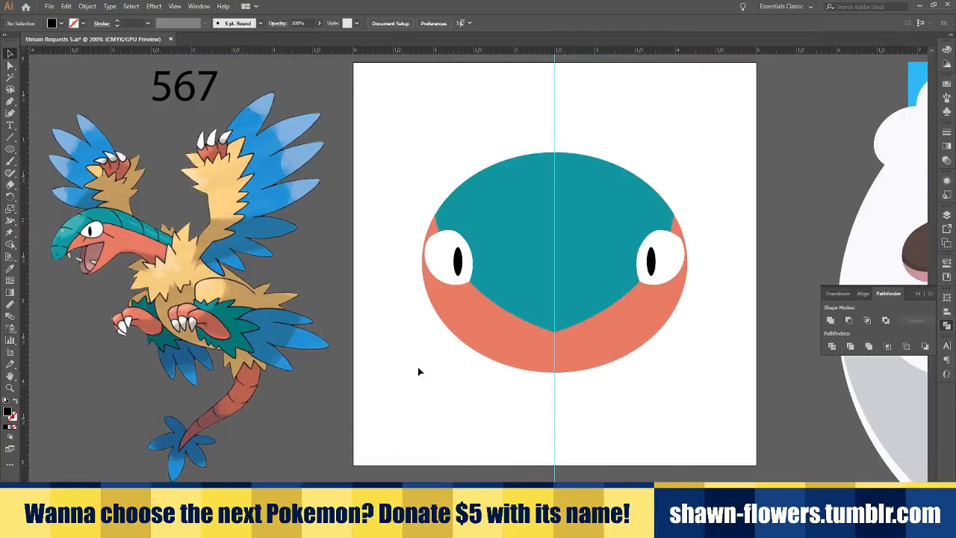
{"action": "left_click", "coordinate": [10, 149]}
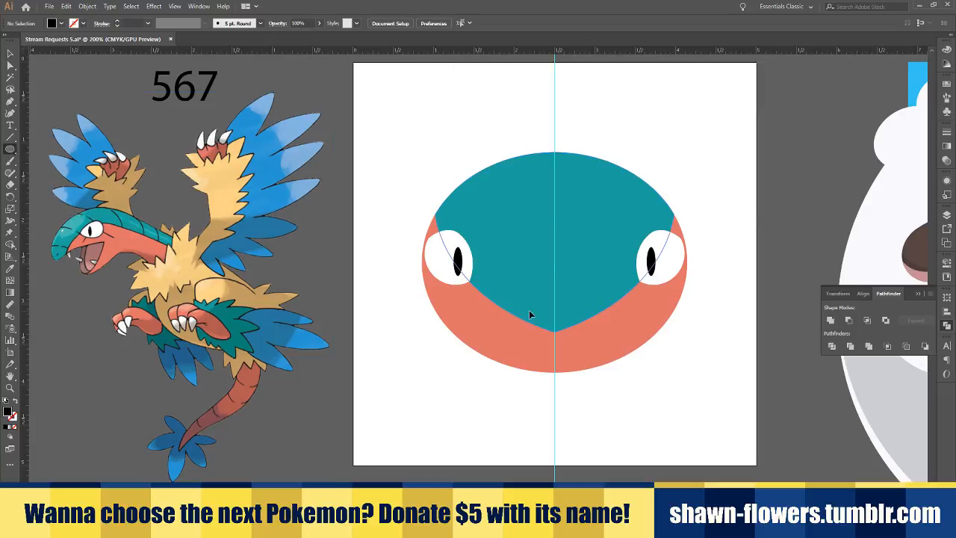
{"action": "scroll", "coordinate": [505, 335], "scroll_direction": "right", "scroll_amount": 4}
{"action": "left_click_drag", "start_coordinate": [358, 394], "coordinate": [596, 312]}
{"action": "left_click", "coordinate": [10, 54]}
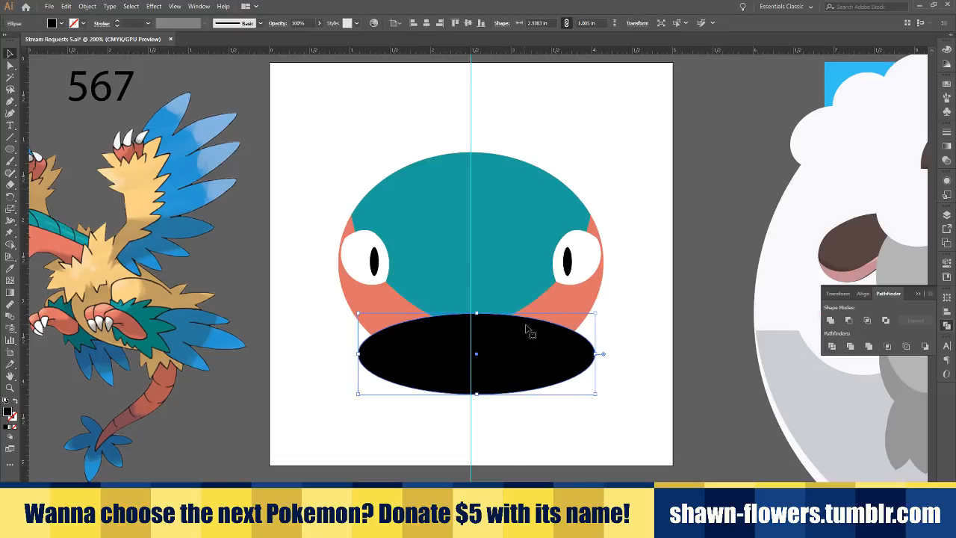
{"action": "scroll", "coordinate": [533, 352], "scroll_direction": "up", "scroll_amount": 2}
{"action": "left_click_drag", "start_coordinate": [534, 352], "coordinate": [529, 352]}
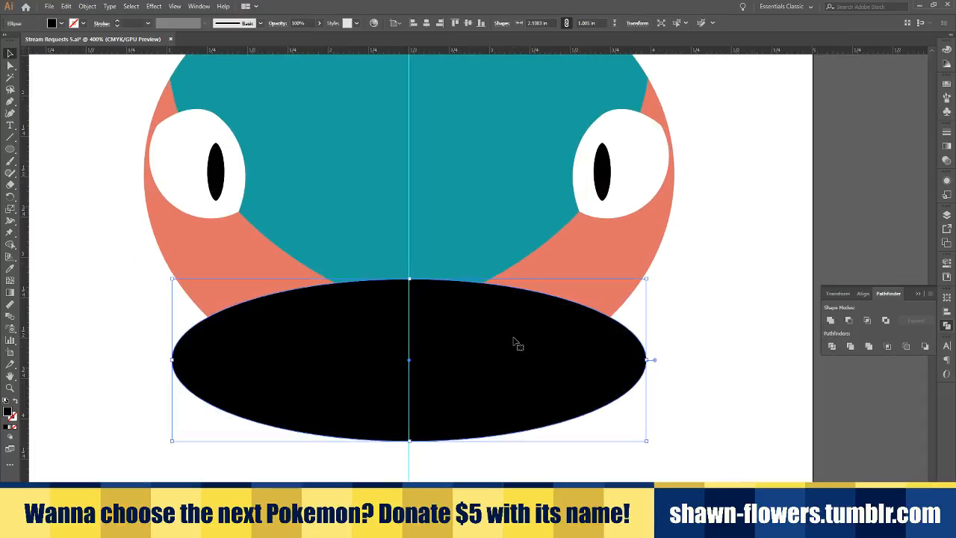
{"action": "left_click_drag", "start_coordinate": [444, 319], "coordinate": [466, 323]}
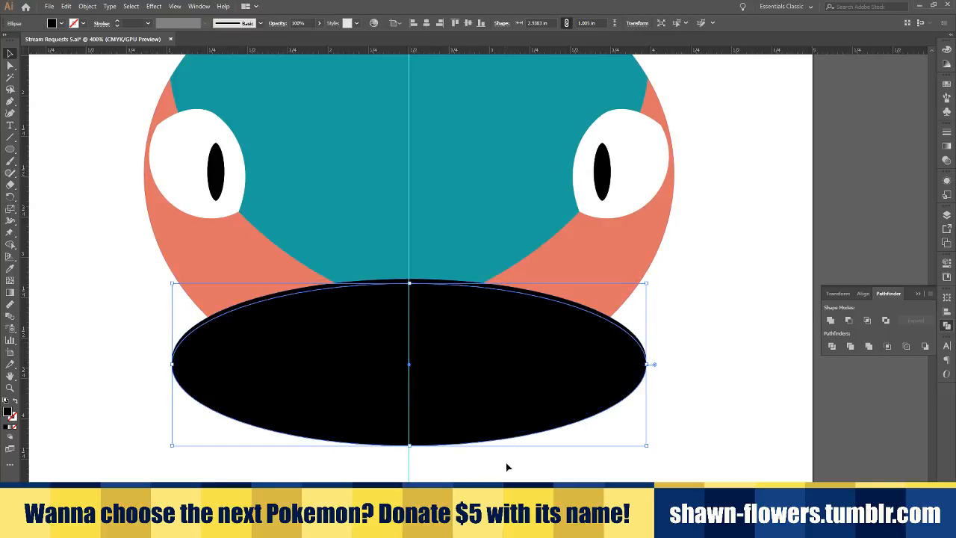
{"action": "left_click_drag", "start_coordinate": [647, 363], "coordinate": [660, 363]}
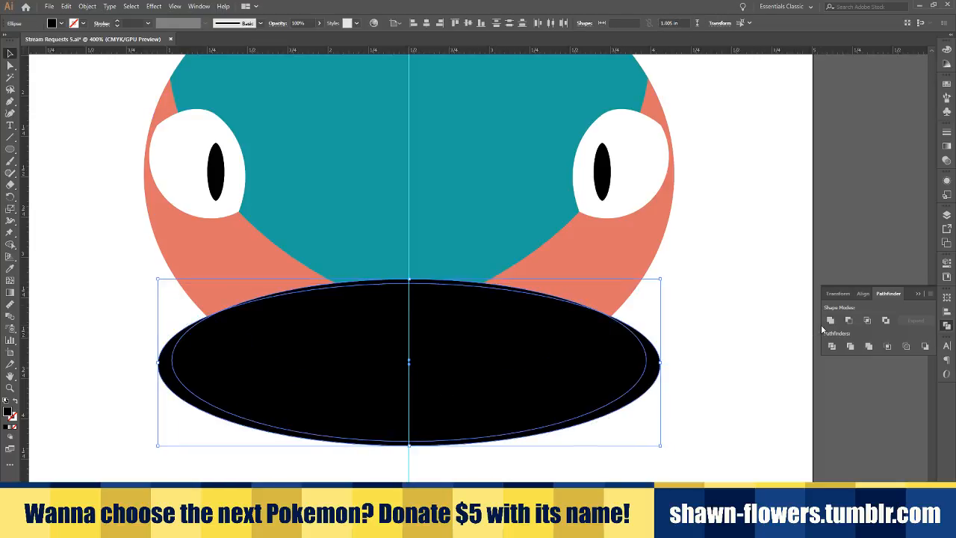
{"action": "left_click", "coordinate": [848, 319]}
{"action": "key", "text": "ctrl+minus"}
{"action": "key", "text": "ctrl+minus"}
{"action": "key", "text": "ctrl+minus"}
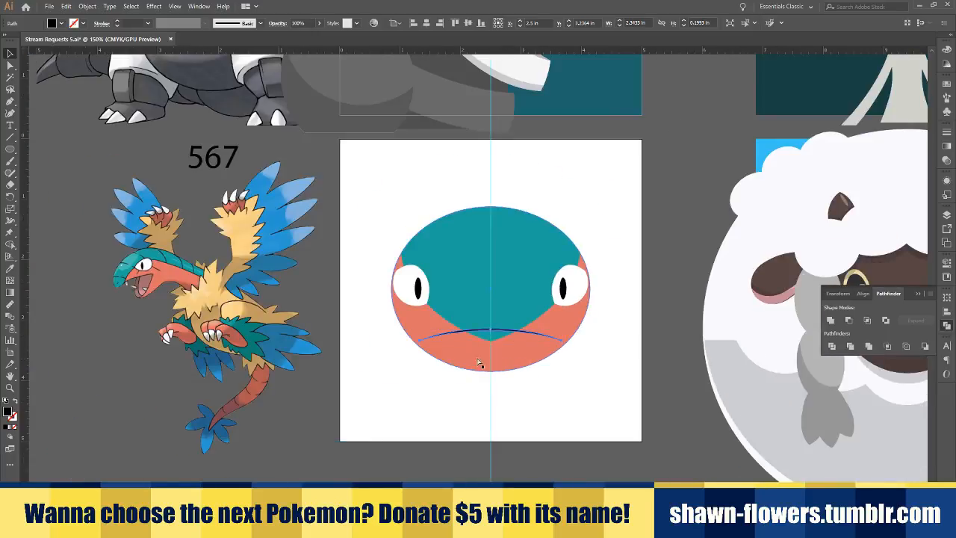
{"action": "key", "text": "ctrl+z"}
{"action": "left_click", "coordinate": [544, 413]}
Narrow both overlapping black ellipses to about 1.92 in wide, keeping them centred on the vertical guide
{"action": "key", "text": "ctrl+plus"}
{"action": "key", "text": "ctrl+plus"}
{"action": "key", "text": "ctrl+plus"}
{"action": "left_click_drag", "start_coordinate": [483, 435], "coordinate": [548, 374]}
{"action": "left_click_drag", "start_coordinate": [666, 307], "coordinate": [580, 325]}
{"action": "left_click_drag", "start_coordinate": [487, 346], "coordinate": [482, 338]}
{"action": "left_click", "coordinate": [691, 372]}
{"action": "left_click", "coordinate": [548, 289]}
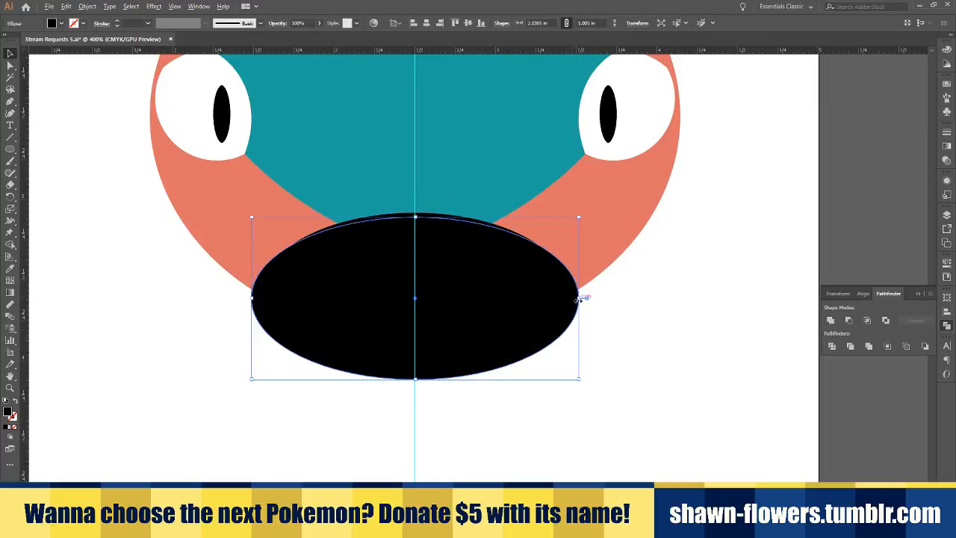
{"action": "mouse_move", "coordinate": [579, 301]}
{"action": "left_mouse_down"}
{"action": "mouse_move", "coordinate": [563, 304]}
{"action": "mouse_move", "coordinate": [580, 300]}
{"action": "left_mouse_up"}
Subtract the lower black ellipse from the upper one to leave a thin arched mouth line
{"action": "scroll", "coordinate": [564, 300], "scroll_direction": "up", "scroll_amount": 2}
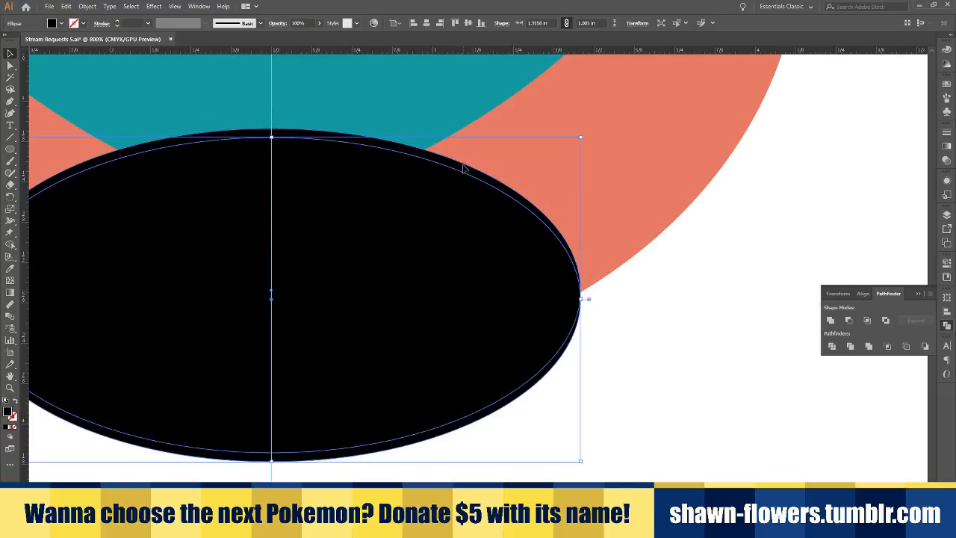
{"action": "left_click", "coordinate": [463, 165], "text": "shift"}
{"action": "left_click", "coordinate": [848, 321]}
{"action": "scroll", "coordinate": [554, 328], "scroll_direction": "down", "scroll_amount": 4}
{"action": "scroll", "coordinate": [503, 322], "scroll_direction": "up", "scroll_amount": 2}
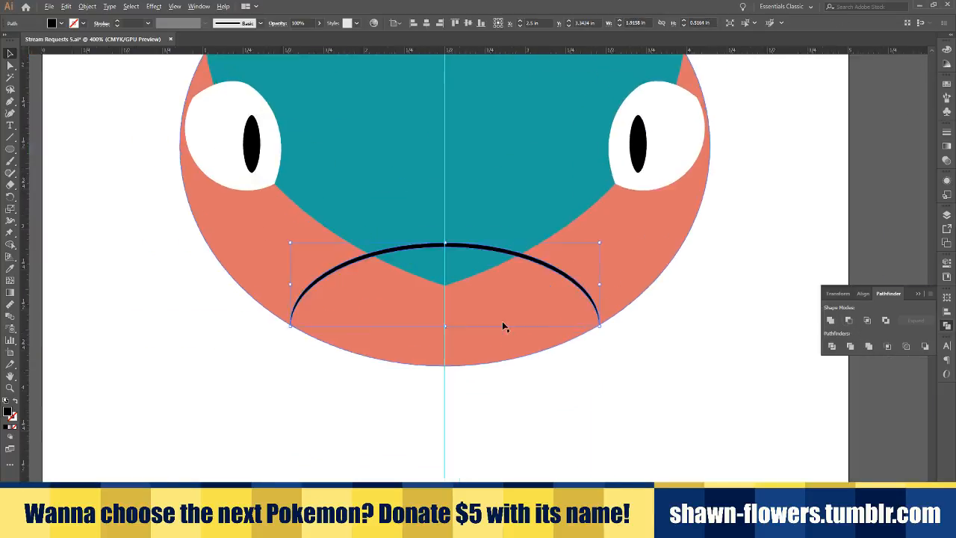
Raise the black mouth arc slightly on the face and widen it symmetrically to about 2.02 in
{"action": "scroll", "coordinate": [503, 327], "scroll_direction": "up", "scroll_amount": 1}
{"action": "left_click_drag", "start_coordinate": [542, 231], "coordinate": [542, 211]}
{"action": "left_click_drag", "start_coordinate": [650, 245], "coordinate": [662, 245]}
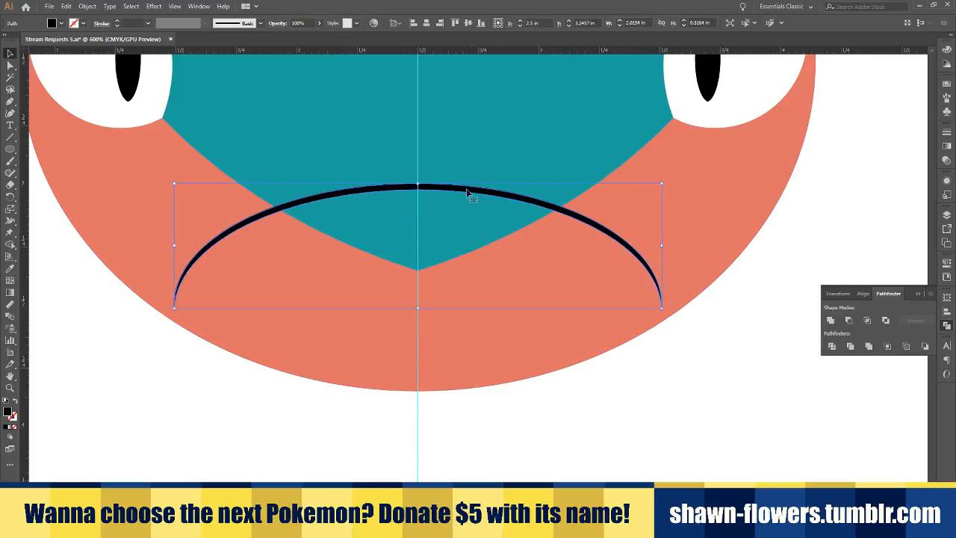
{"action": "left_click_drag", "start_coordinate": [456, 187], "coordinate": [456, 192]}
{"action": "scroll", "coordinate": [417, 295], "scroll_direction": "down", "scroll_amount": 2}
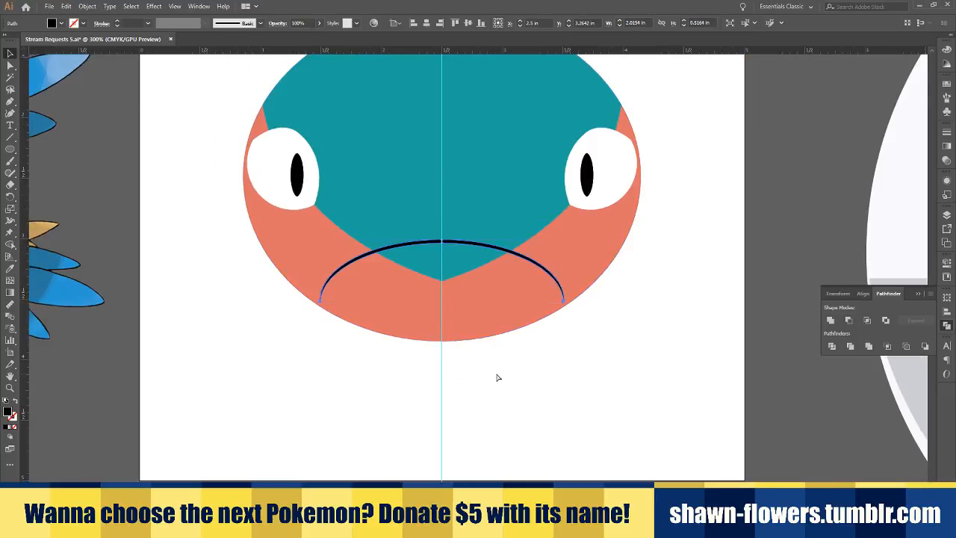
Flatten the mouth arc to about 0.3 in high and widen it symmetrically to about 2.1 in
{"action": "scroll", "coordinate": [513, 296], "scroll_direction": "left", "scroll_amount": 2}
{"action": "left_click_drag", "start_coordinate": [502, 241], "coordinate": [502, 257]}
{"action": "left_click", "coordinate": [487, 395]}
{"action": "scroll", "coordinate": [538, 278], "scroll_direction": "up", "scroll_amount": 2}
{"action": "scroll", "coordinate": [471, 203], "scroll_direction": "up", "scroll_amount": 2}
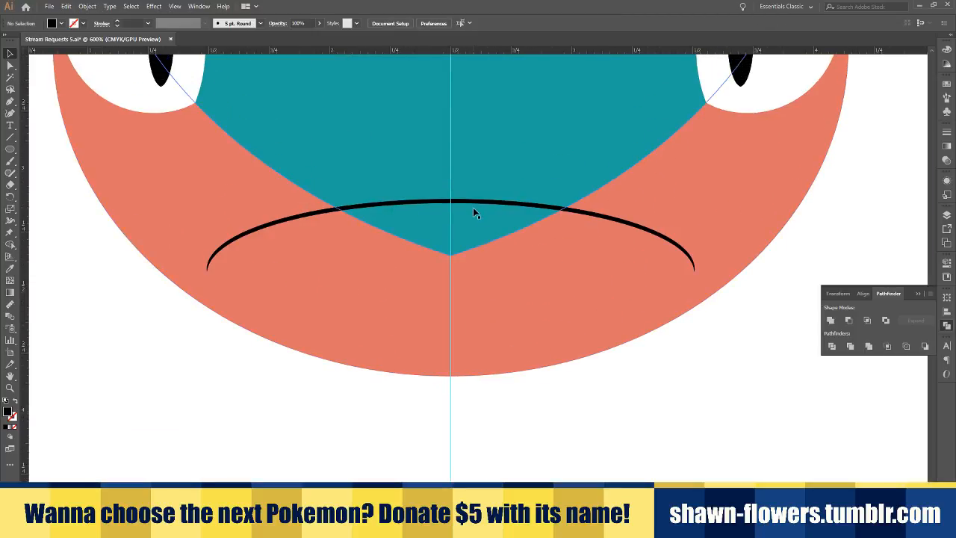
{"action": "scroll", "coordinate": [494, 247], "scroll_direction": "down", "scroll_amount": 3}
{"action": "scroll", "coordinate": [489, 256], "scroll_direction": "up", "scroll_amount": 3}
{"action": "left_click", "coordinate": [465, 231]}
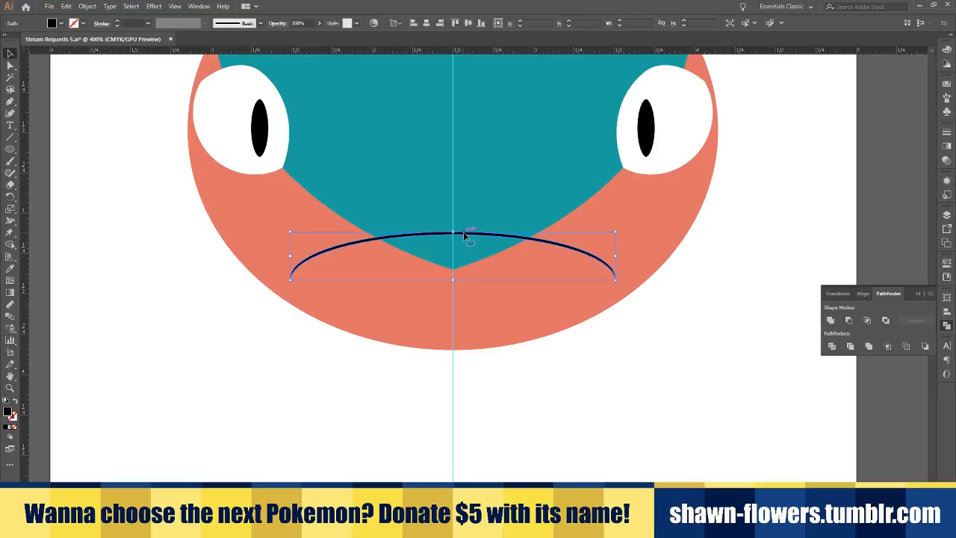
{"action": "scroll", "coordinate": [465, 236], "scroll_direction": "up", "scroll_amount": 2}
{"action": "left_click_drag", "start_coordinate": [694, 261], "coordinate": [705, 261]}
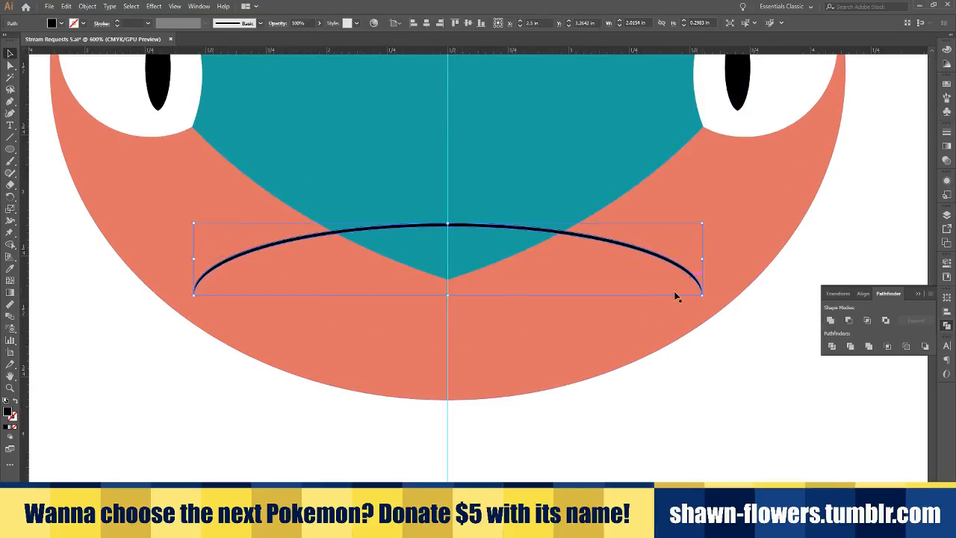
{"action": "scroll", "coordinate": [254, 277], "scroll_direction": "down", "scroll_amount": 3}
{"action": "left_click", "coordinate": [374, 334]}
{"action": "scroll", "coordinate": [429, 316], "scroll_direction": "left", "scroll_amount": 3}
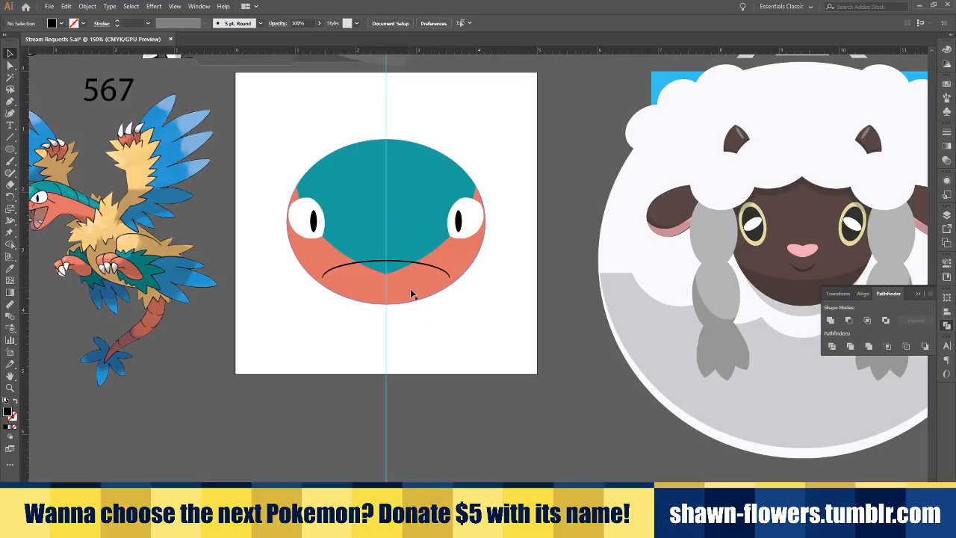
Recolour the mouth arc with the translucent grey shading of the red centipede icon using the Eyedropper
{"action": "scroll", "coordinate": [445, 288], "scroll_direction": "left", "scroll_amount": 2}
{"action": "scroll", "coordinate": [466, 200], "scroll_direction": "up", "scroll_amount": 1}
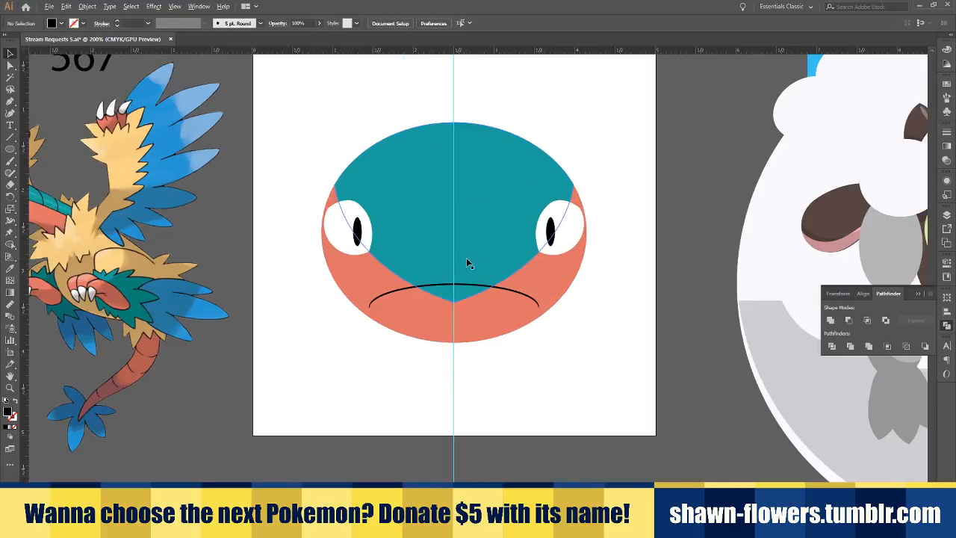
{"action": "scroll", "coordinate": [467, 263], "scroll_direction": "down", "scroll_amount": 1}
{"action": "scroll", "coordinate": [486, 288], "scroll_direction": "up", "scroll_amount": 3}
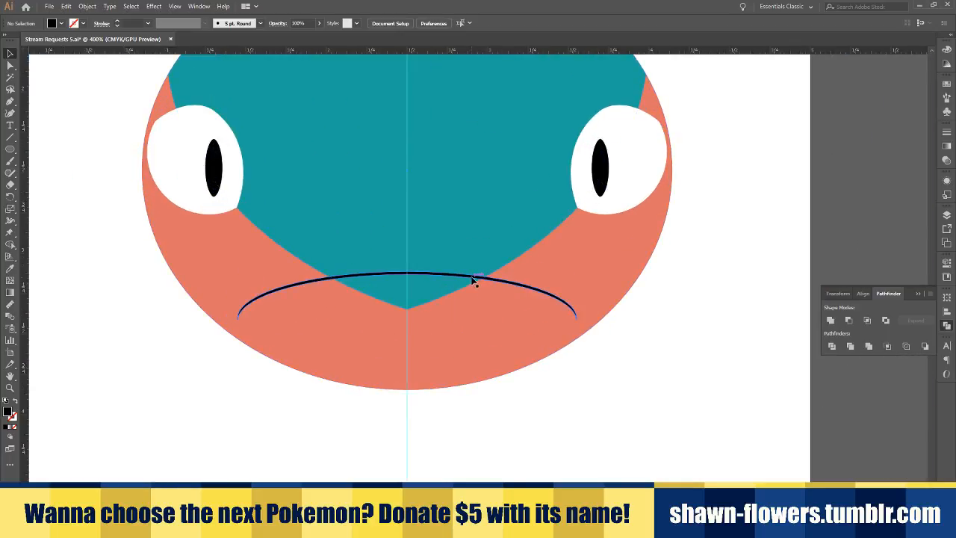
{"action": "left_click", "coordinate": [474, 278]}
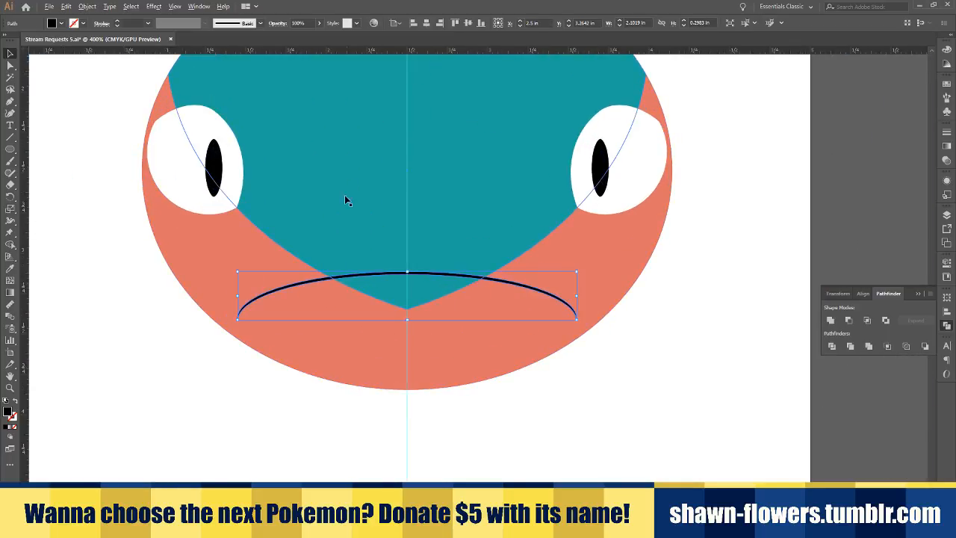
{"action": "scroll", "coordinate": [305, 212], "scroll_direction": "down", "scroll_amount": 2}
{"action": "left_click", "coordinate": [11, 269]}
{"action": "scroll", "coordinate": [446, 351], "scroll_direction": "down", "scroll_amount": 2}
{"action": "scroll", "coordinate": [457, 233], "scroll_direction": "up", "scroll_amount": 3}
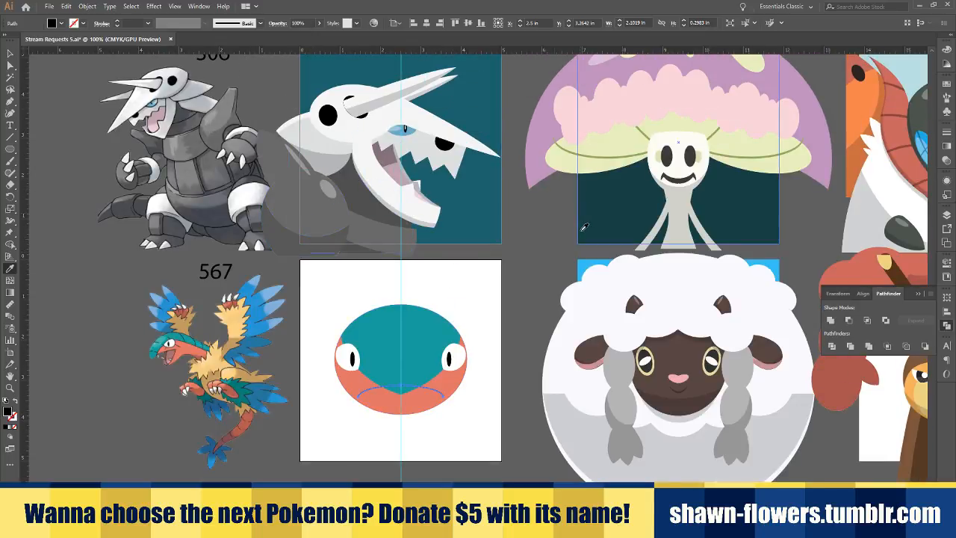
{"action": "scroll", "coordinate": [609, 231], "scroll_direction": "up", "scroll_amount": 3}
{"action": "scroll", "coordinate": [472, 221], "scroll_direction": "up", "scroll_amount": 3}
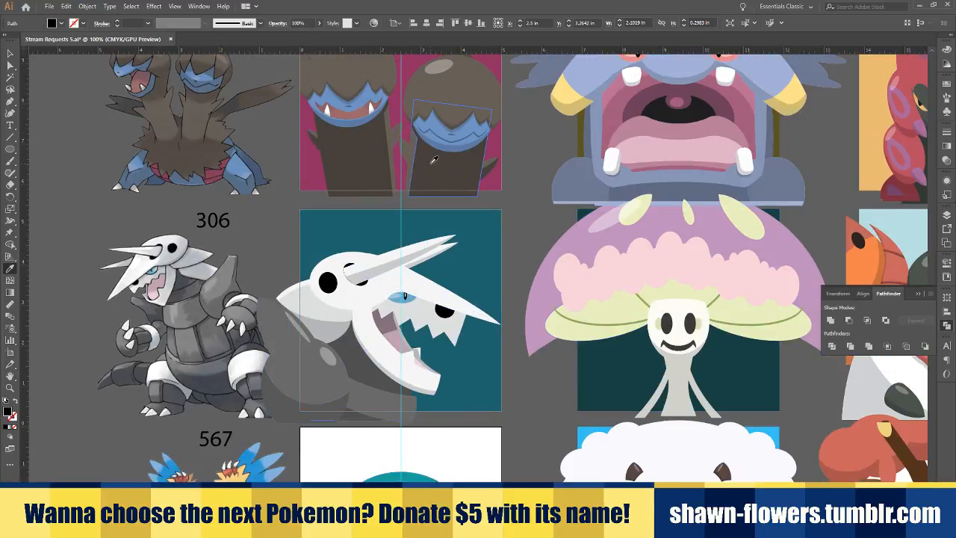
{"action": "scroll", "coordinate": [436, 163], "scroll_direction": "up", "scroll_amount": 2}
{"action": "scroll", "coordinate": [455, 233], "scroll_direction": "up", "scroll_amount": 4}
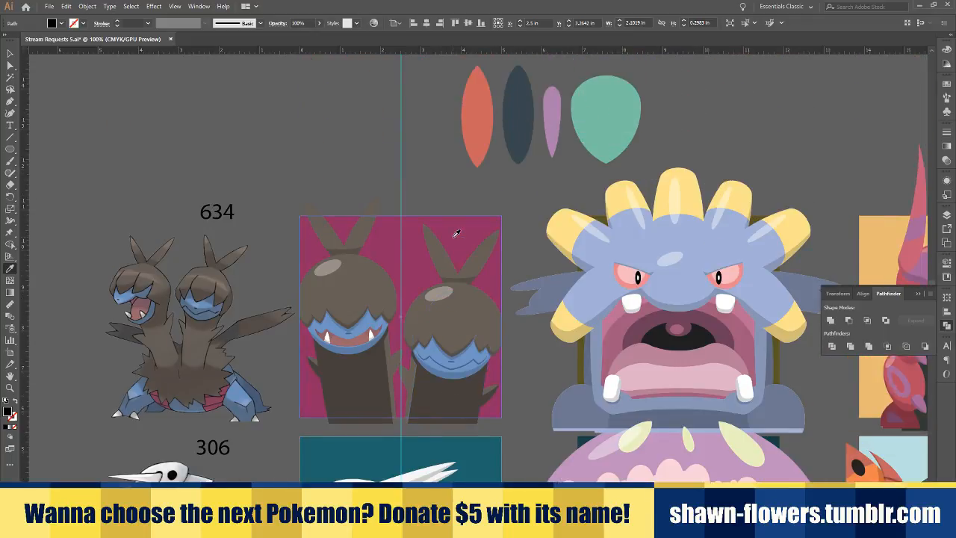
{"action": "scroll", "coordinate": [500, 294], "scroll_direction": "down", "scroll_amount": 15}
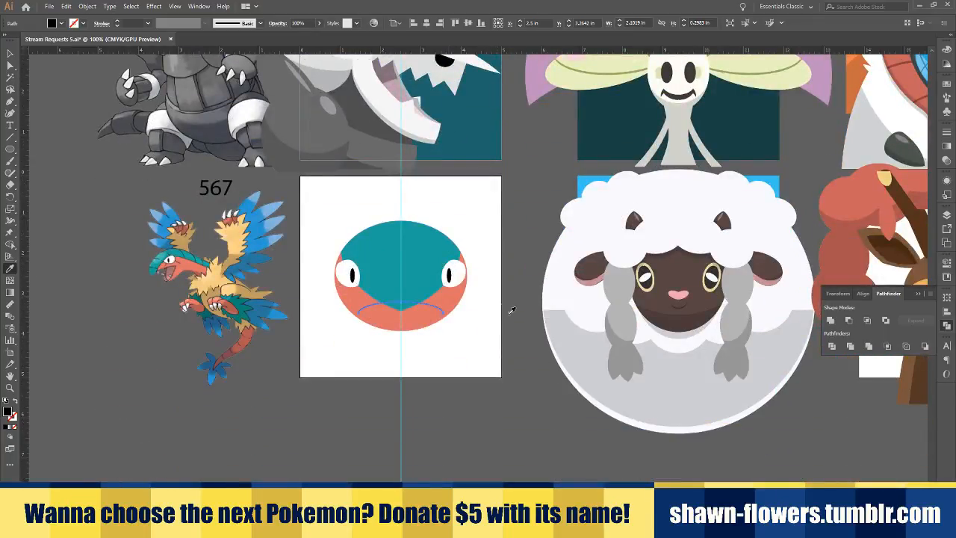
{"action": "scroll", "coordinate": [515, 321], "scroll_direction": "down", "scroll_amount": 1}
{"action": "scroll", "coordinate": [641, 264], "scroll_direction": "up", "scroll_amount": 3}
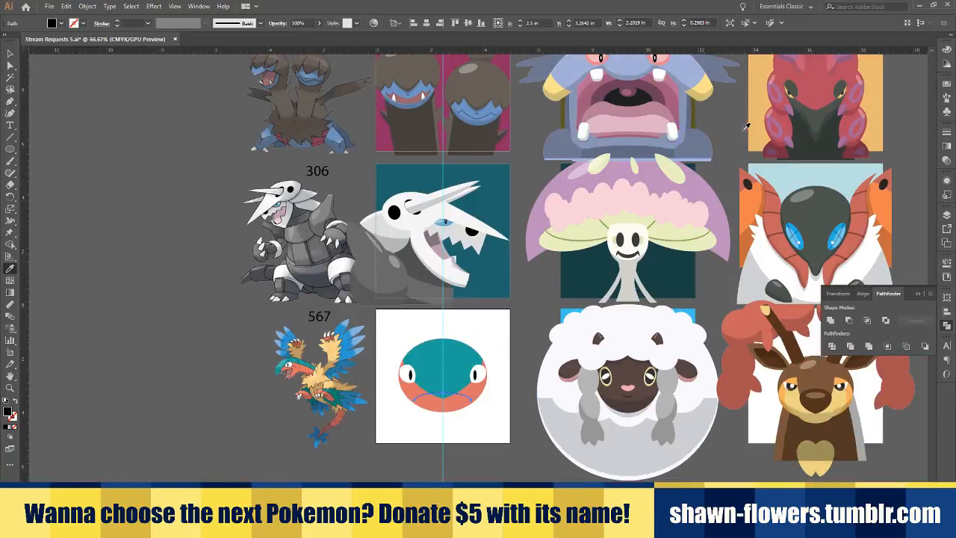
{"action": "left_click", "coordinate": [804, 143]}
{"action": "left_click", "coordinate": [9, 54]}
{"action": "left_click", "coordinate": [405, 425]}
{"action": "scroll", "coordinate": [405, 425], "scroll_direction": "up", "scroll_amount": 4}
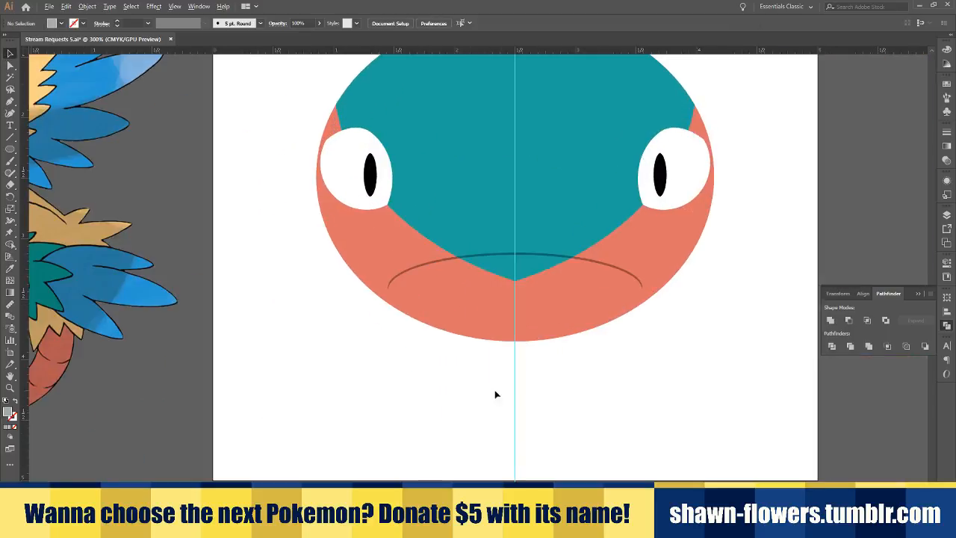
Restack the mouth arc so it sits behind the teal head shape but in front of the orange face
{"action": "scroll", "coordinate": [546, 374], "scroll_direction": "down", "scroll_amount": 1}
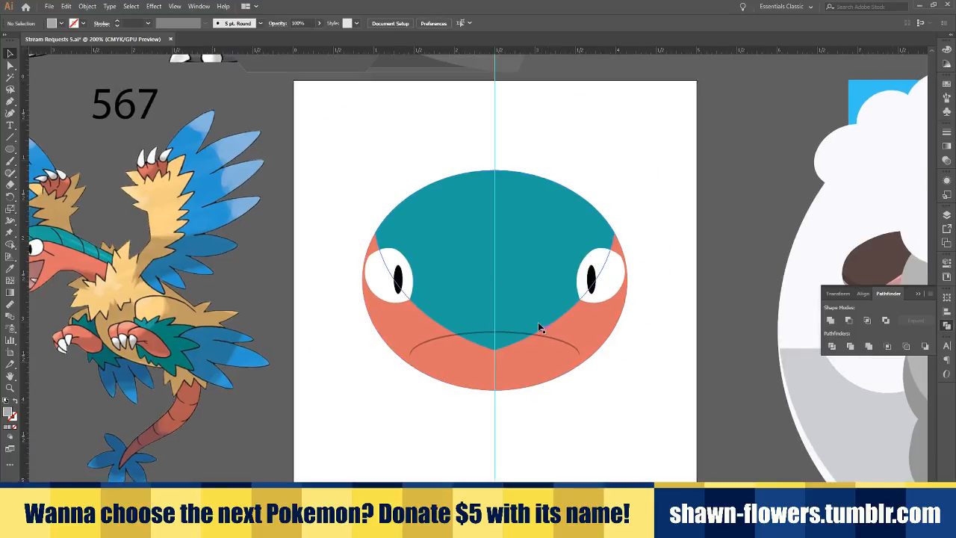
{"action": "left_click", "coordinate": [546, 340]}
{"action": "scroll", "coordinate": [546, 340], "scroll_direction": "up", "scroll_amount": 2}
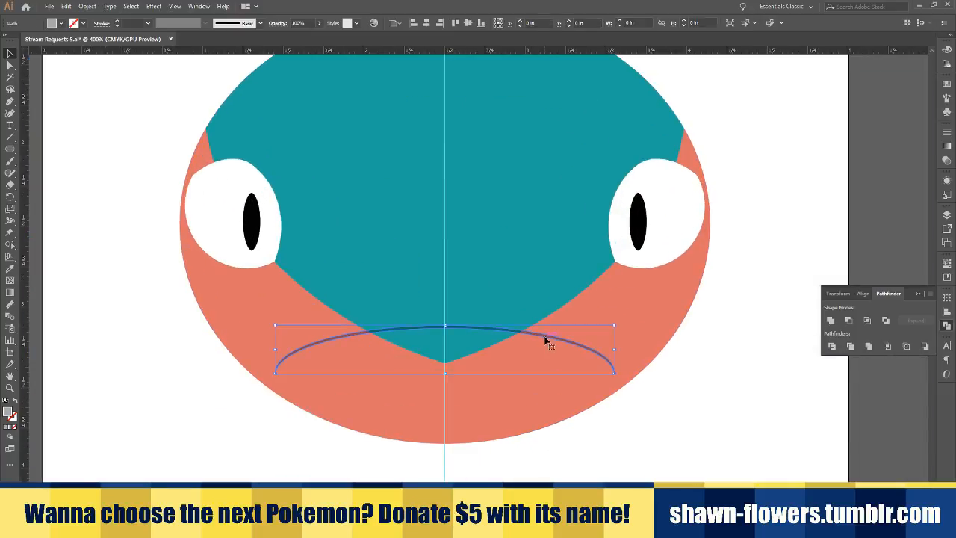
{"action": "left_click_drag", "start_coordinate": [544, 337], "coordinate": [545, 337]}
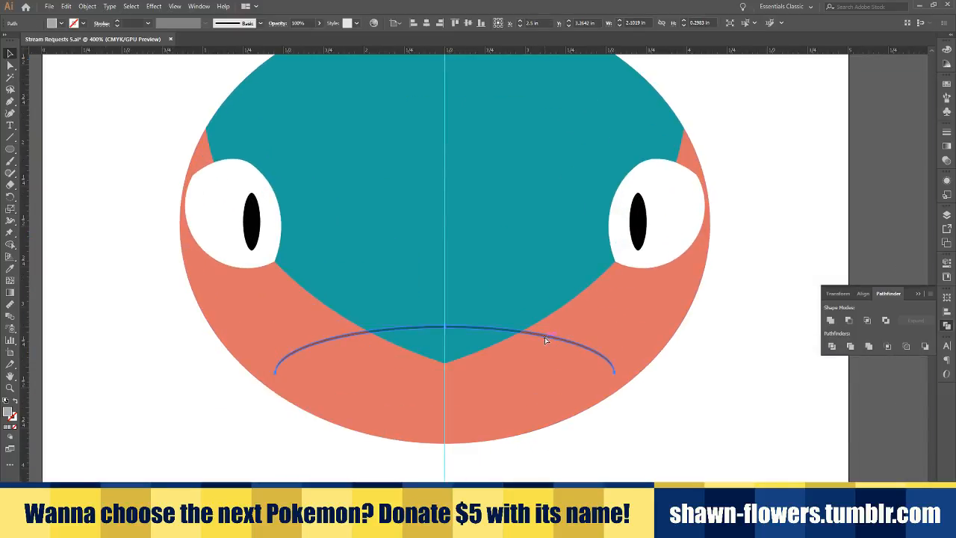
{"action": "key", "text": "ctrl+shift+["}
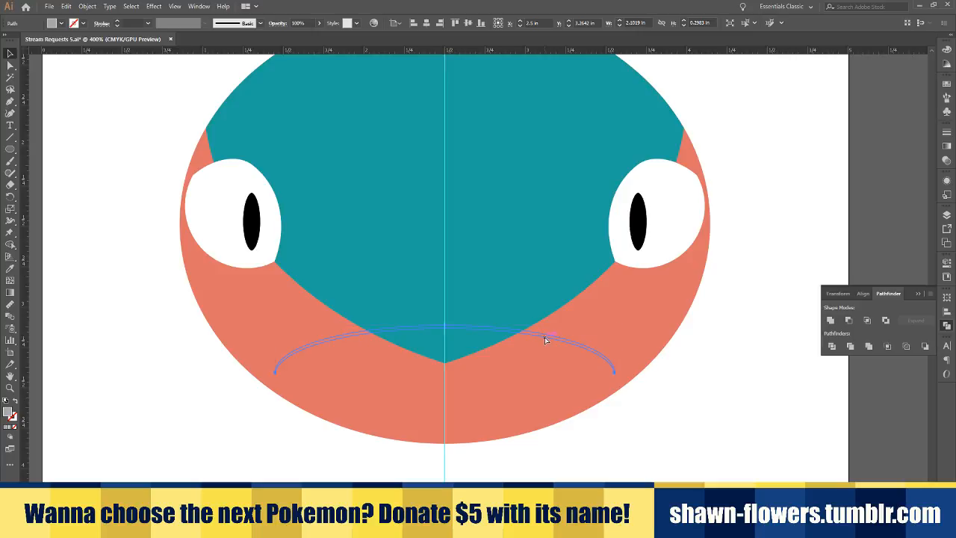
{"action": "key", "text": "ctrl+]"}
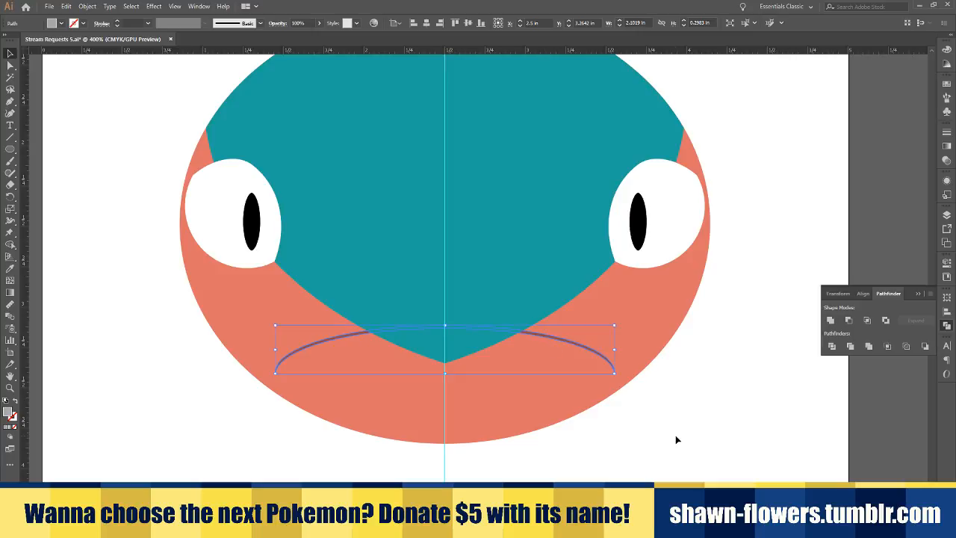
{"action": "left_click", "coordinate": [675, 439]}
{"action": "scroll", "coordinate": [675, 440], "scroll_direction": "down", "scroll_amount": 2}
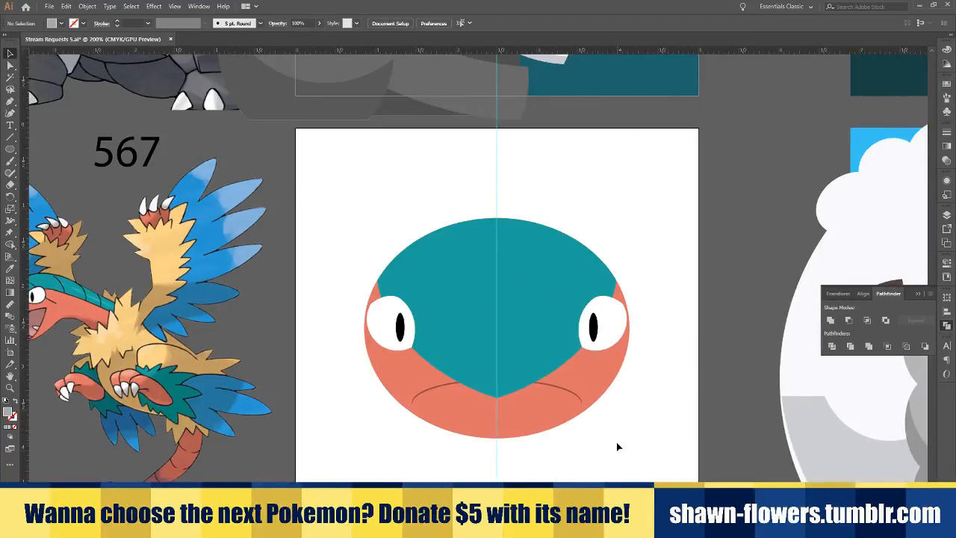
{"action": "scroll", "coordinate": [617, 447], "scroll_direction": "up", "scroll_amount": 3}
{"action": "left_click", "coordinate": [372, 209]}
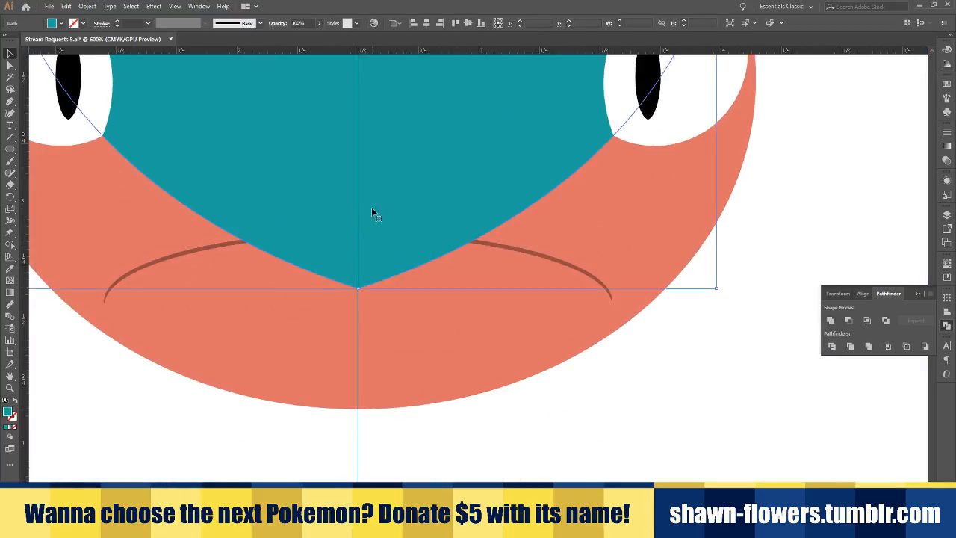
{"action": "scroll", "coordinate": [384, 215], "scroll_direction": "down", "scroll_amount": 2}
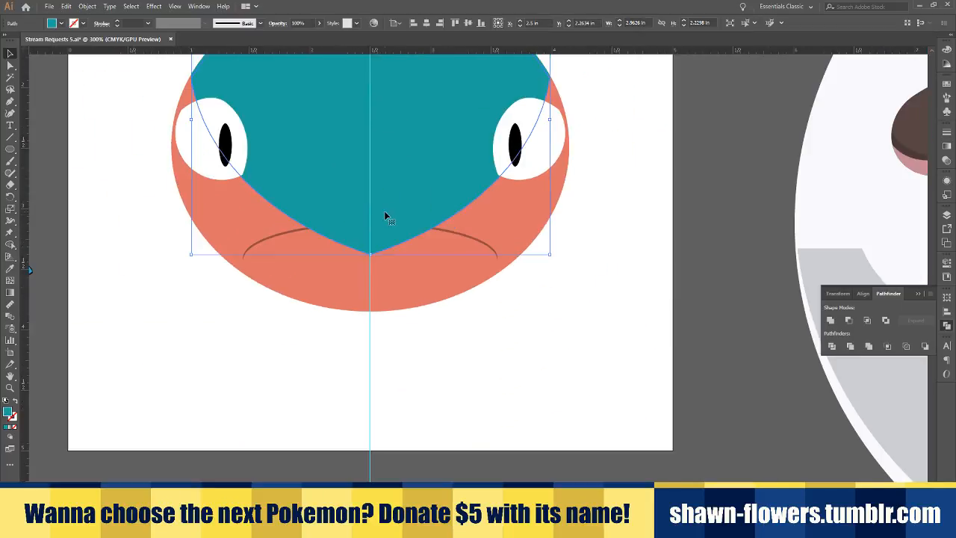
{"action": "scroll", "coordinate": [385, 213], "scroll_direction": "up", "scroll_amount": 2}
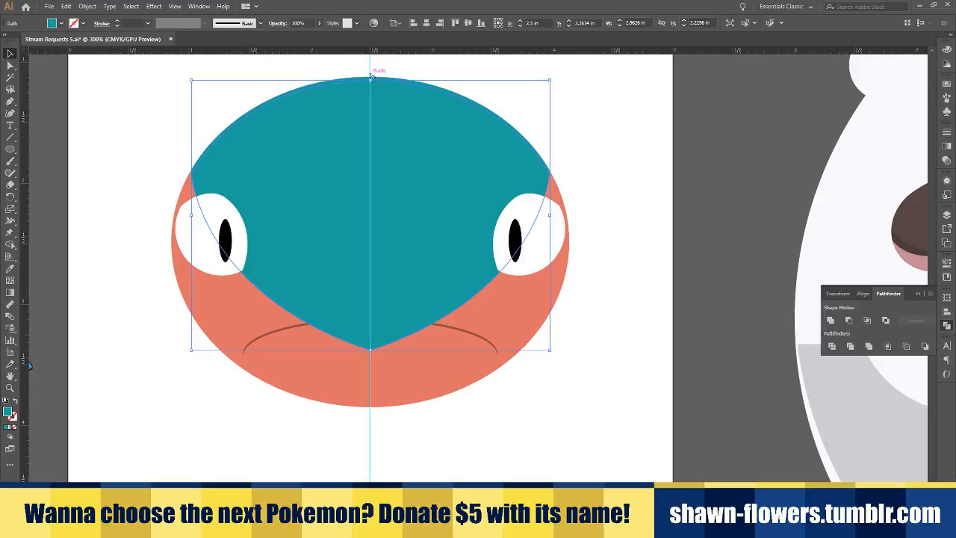
{"action": "left_click", "coordinate": [576, 112]}
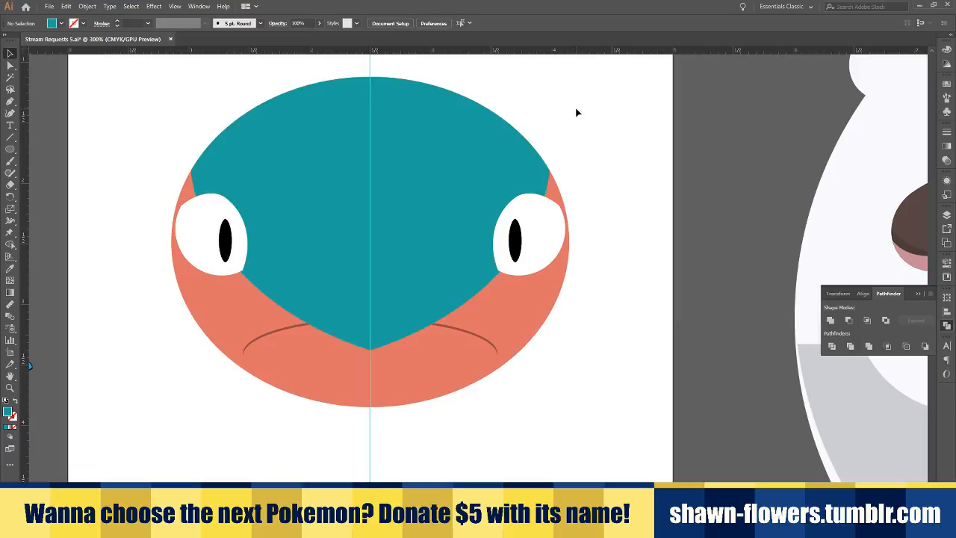
Add a copy of the teal head shape nudged slightly upward and bring both overlapping shapes to the front
{"action": "scroll", "coordinate": [453, 265], "scroll_direction": "left", "scroll_amount": 2}
{"action": "scroll", "coordinate": [404, 329], "scroll_direction": "up", "scroll_amount": 2}
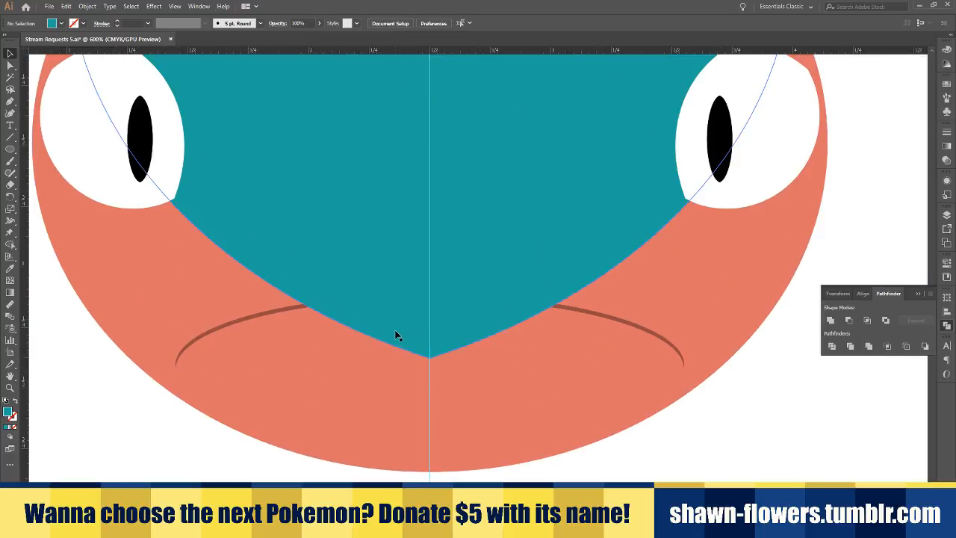
{"action": "left_click", "coordinate": [397, 336]}
{"action": "scroll", "coordinate": [397, 335], "scroll_direction": "down", "scroll_amount": 1}
{"action": "scroll", "coordinate": [396, 336], "scroll_direction": "up", "scroll_amount": 3}
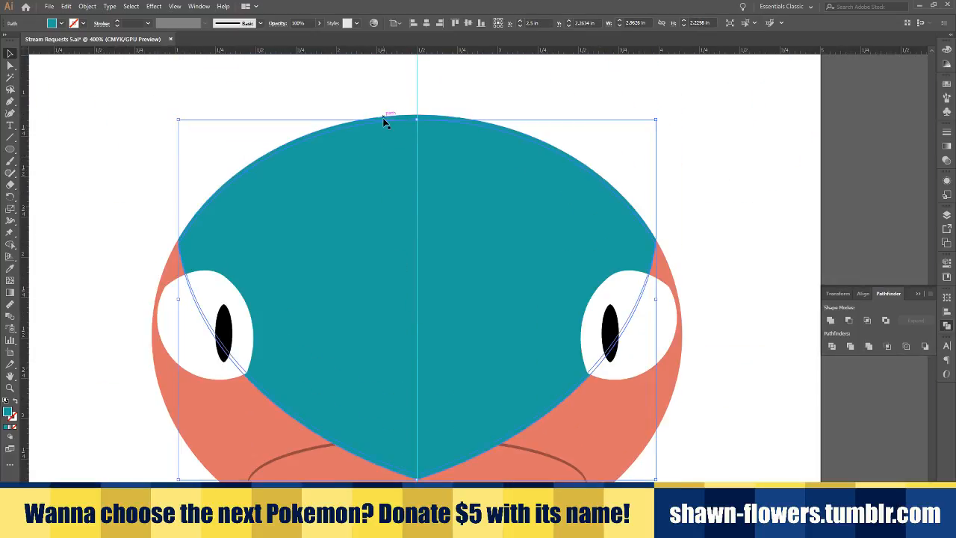
{"action": "key", "text": "Up"}
{"action": "key", "text": "Up"}
{"action": "key", "text": "ctrl+shift+bracketright"}
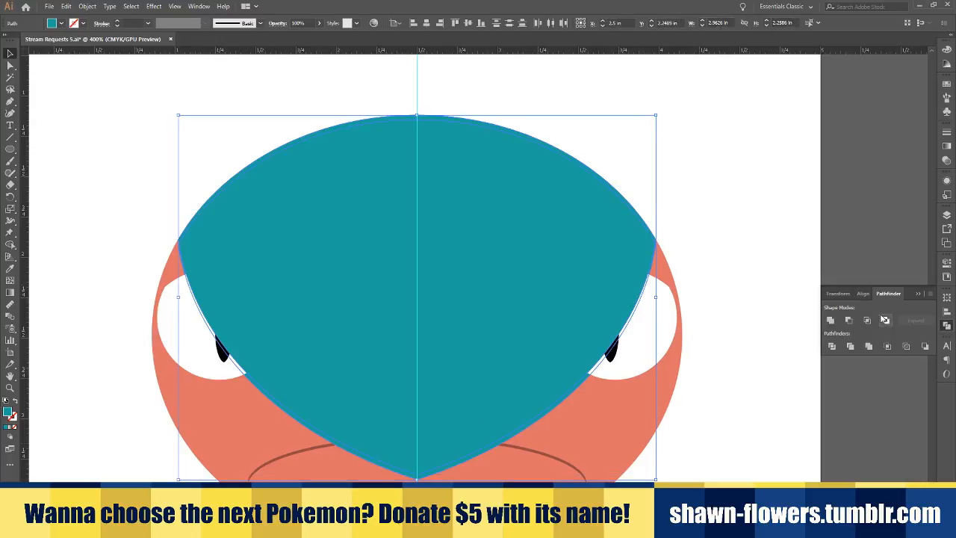
Try subtracting and intersecting the two offset teal head shapes with Pathfinder
{"action": "left_click", "coordinate": [849, 320]}
{"action": "key", "text": "ctrl+z"}
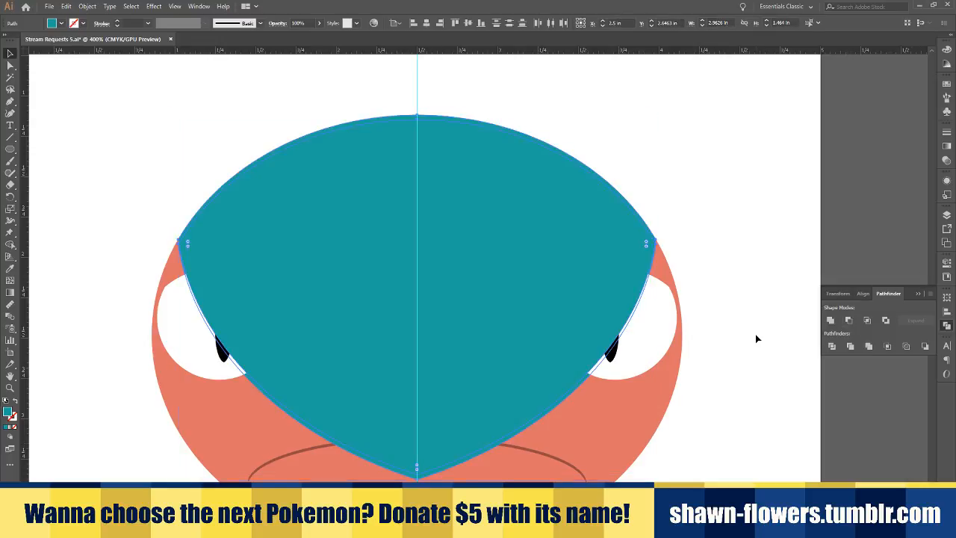
{"action": "mouse_move", "coordinate": [376, 153]}
{"action": "left_mouse_down"}
{"action": "mouse_move", "coordinate": [374, 171]}
{"action": "mouse_move", "coordinate": [374, 154]}
{"action": "left_mouse_up"}
{"action": "key", "text": "Delete"}
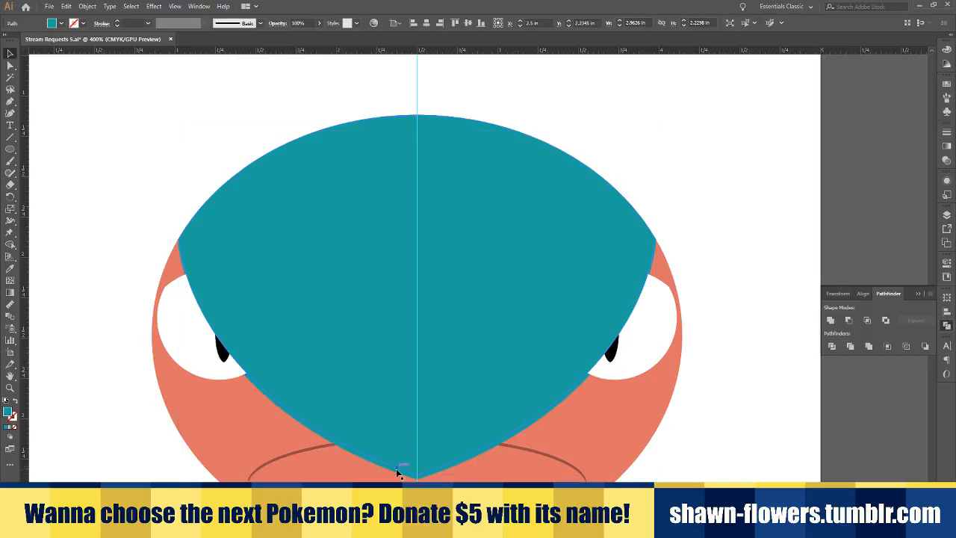
{"action": "left_click", "coordinate": [867, 320]}
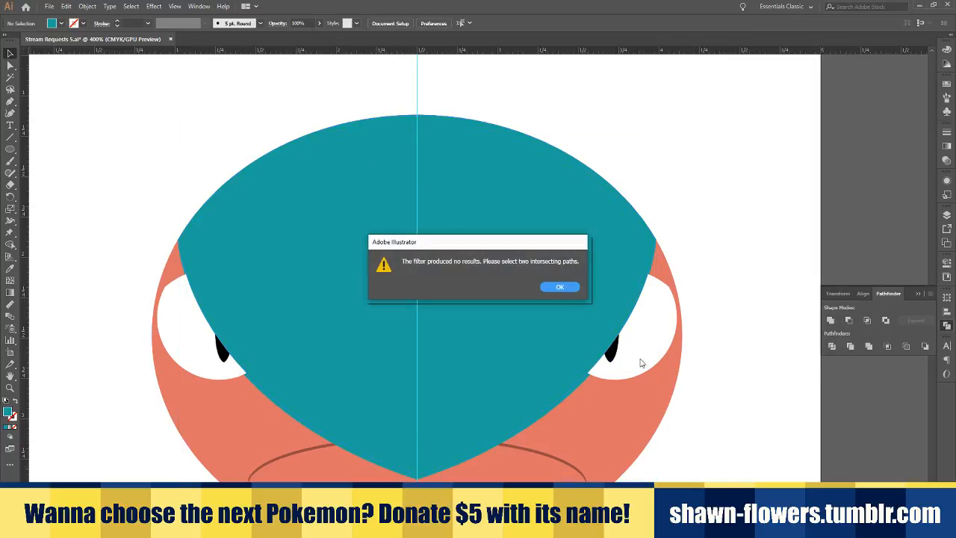
{"action": "left_click", "coordinate": [559, 286]}
Subtract the raised teal copy from the lower one with Minus Front to leave a thin strip along the beak's lower edge
{"action": "left_click", "coordinate": [597, 236]}
{"action": "scroll", "coordinate": [394, 435], "scroll_direction": "up", "scroll_amount": 4}
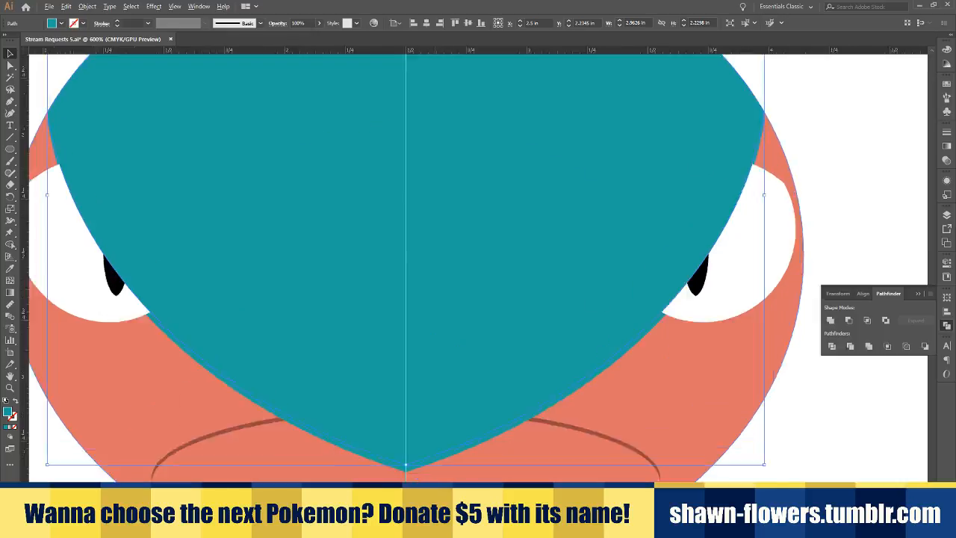
{"action": "left_click", "coordinate": [392, 428], "text": "shift"}
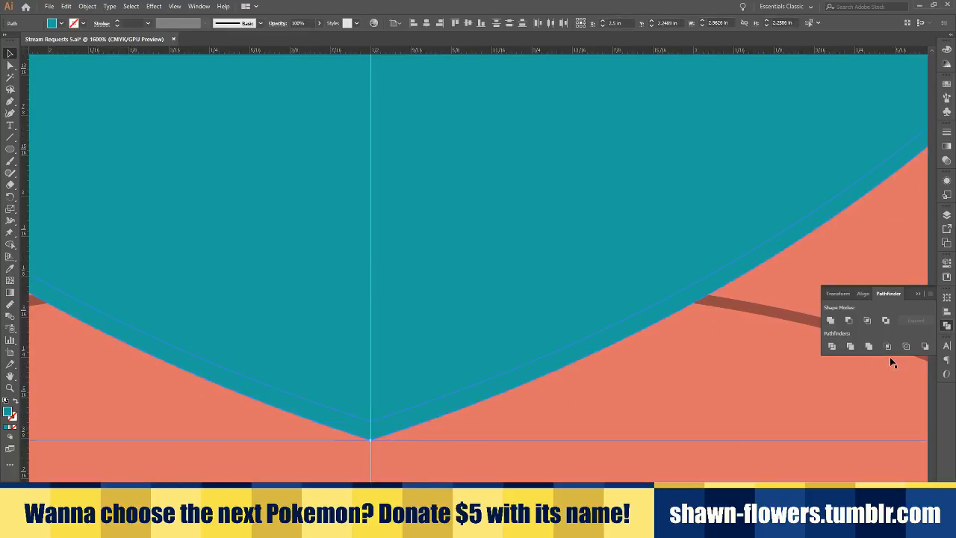
{"action": "left_click", "coordinate": [848, 320]}
{"action": "scroll", "coordinate": [665, 371], "scroll_direction": "down", "scroll_amount": 3}
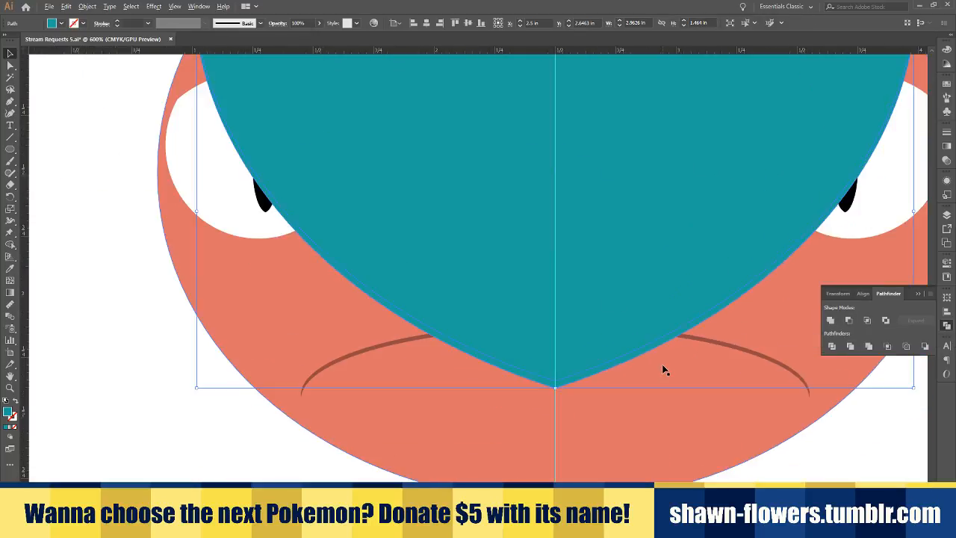
{"action": "scroll", "coordinate": [665, 371], "scroll_direction": "down", "scroll_amount": 3}
{"action": "left_click", "coordinate": [689, 416]}
Bring the beak strip and mouth arc to the front and merge them into one grey mouth line with Shape Builder
{"action": "scroll", "coordinate": [608, 380], "scroll_direction": "up", "scroll_amount": 2}
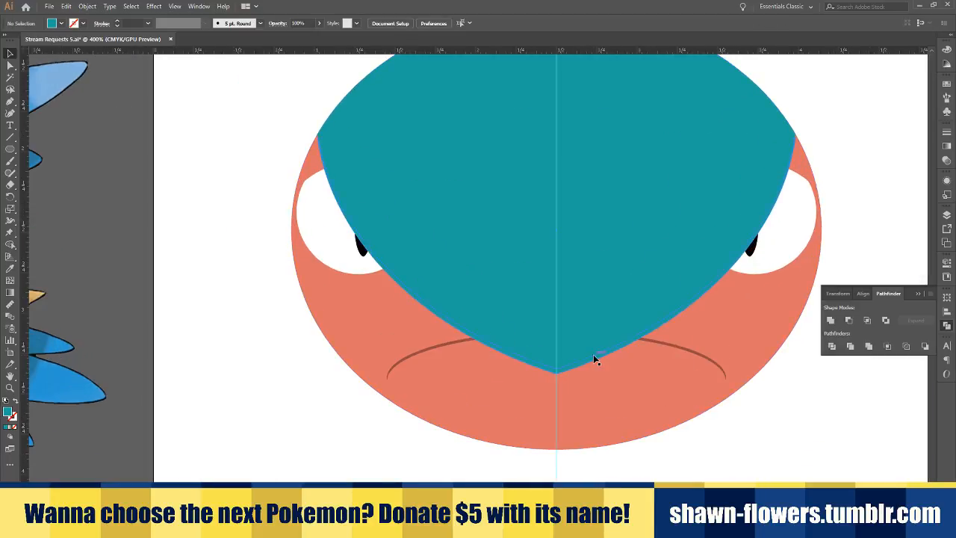
{"action": "left_click", "coordinate": [593, 358]}
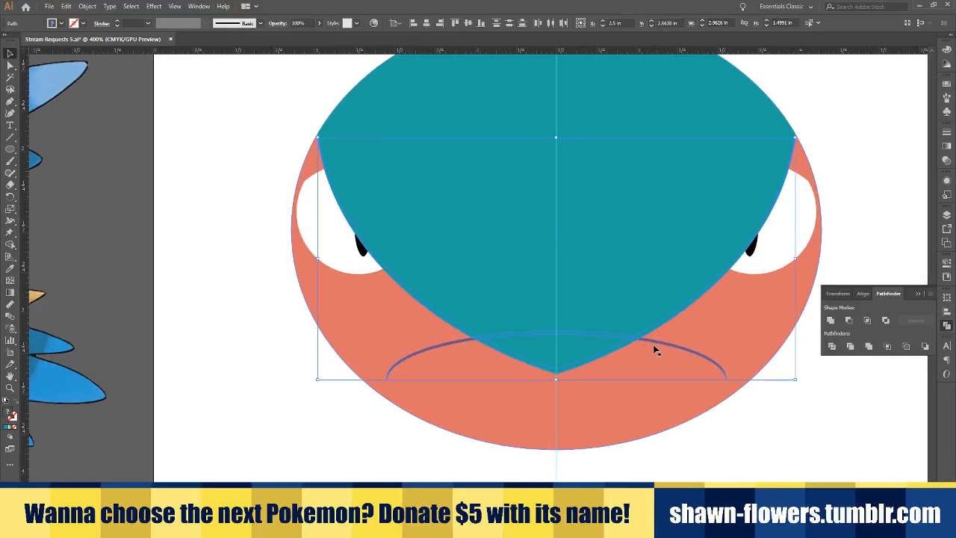
{"action": "key", "text": "ctrl+shift+bracketright"}
{"action": "scroll", "coordinate": [655, 350], "scroll_direction": "up", "scroll_amount": 2}
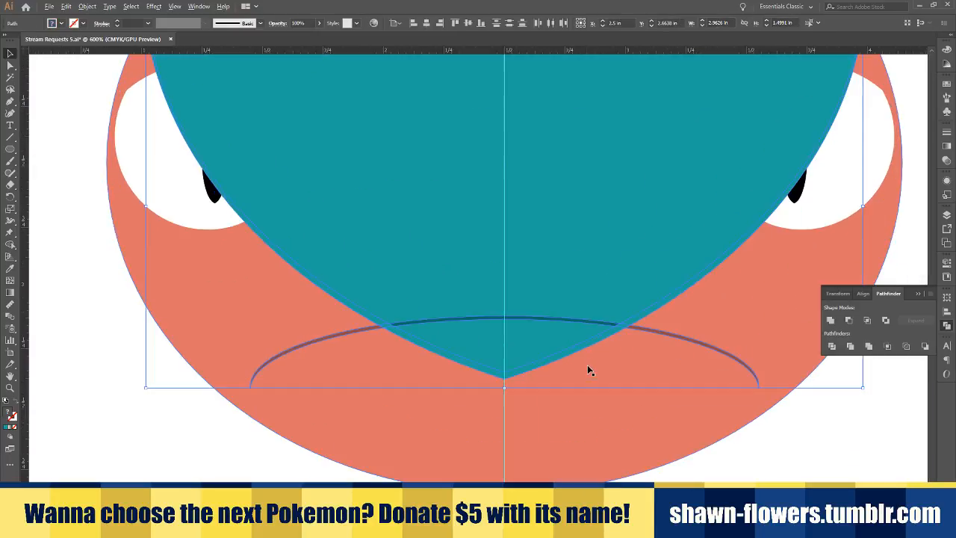
{"action": "scroll", "coordinate": [587, 366], "scroll_direction": "up", "scroll_amount": 1}
{"action": "left_click", "coordinate": [11, 247]}
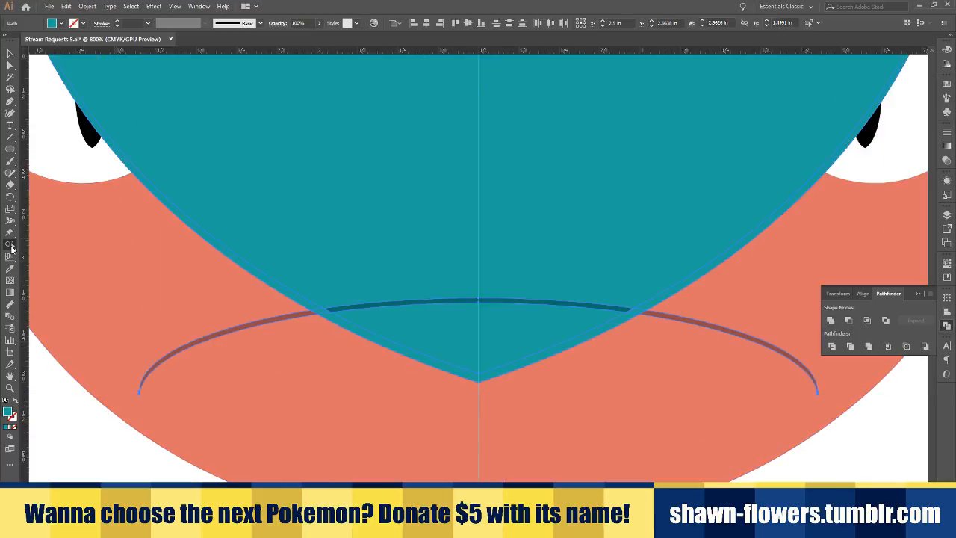
{"action": "mouse_move", "coordinate": [310, 316]}
{"action": "left_mouse_down"}
{"action": "mouse_move", "coordinate": [479, 370]}
{"action": "mouse_move", "coordinate": [670, 331]}
{"action": "left_mouse_up"}
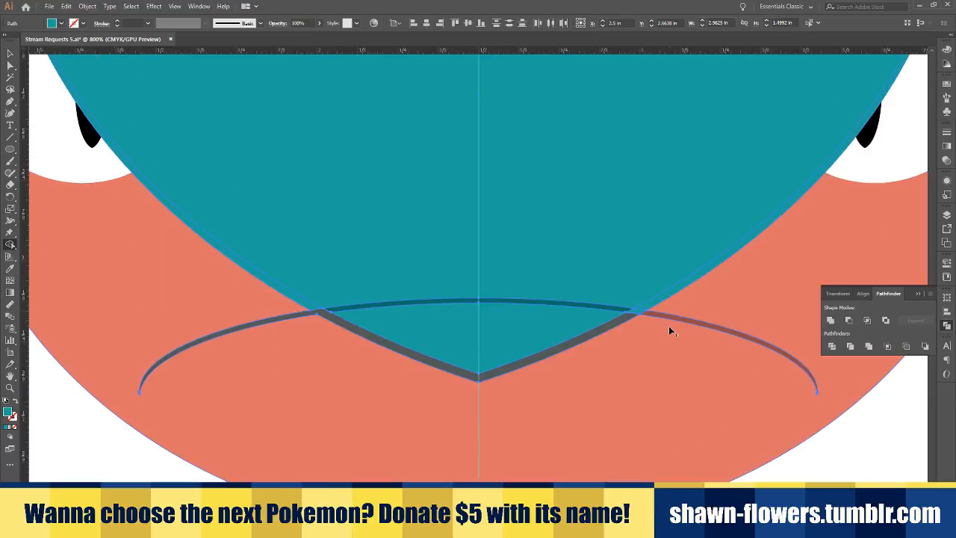
{"action": "left_click", "coordinate": [630, 314]}
{"action": "left_click", "coordinate": [11, 54]}
{"action": "scroll", "coordinate": [382, 364], "scroll_direction": "down", "scroll_amount": 4}
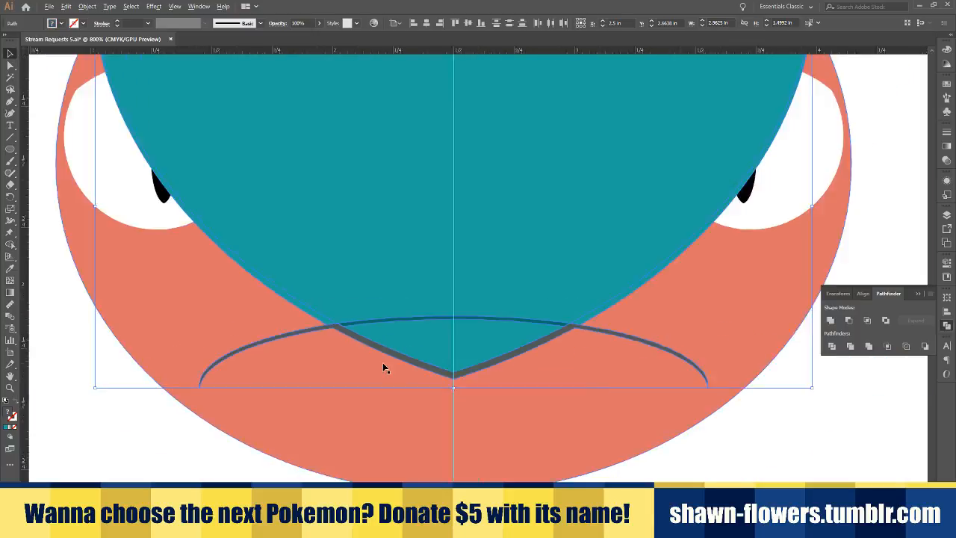
Delete the leftover arc segment crossing the beak and the unused strip ends beside the mouth line
{"action": "left_click", "coordinate": [285, 420]}
{"action": "scroll", "coordinate": [433, 402], "scroll_direction": "up", "scroll_amount": 3}
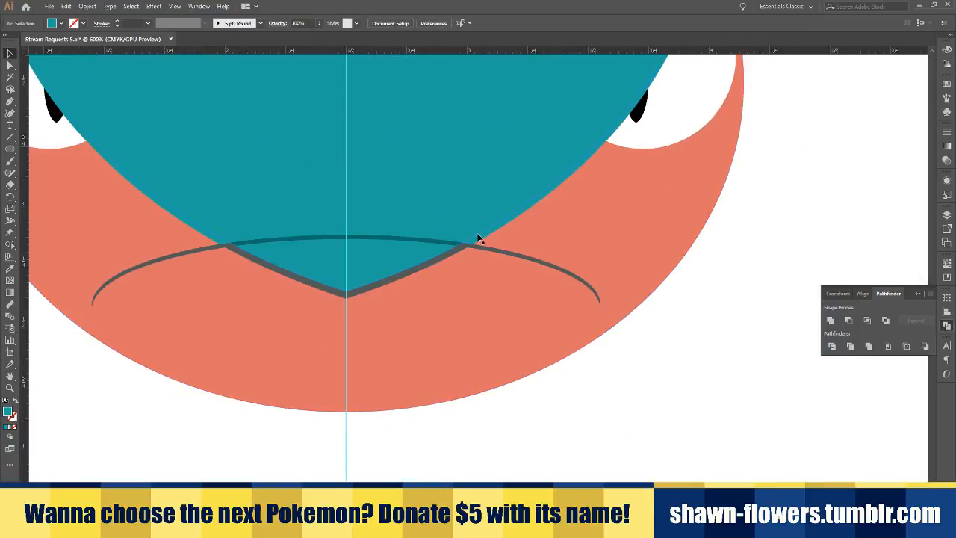
{"action": "left_click", "coordinate": [480, 240]}
{"action": "key", "text": "Delete"}
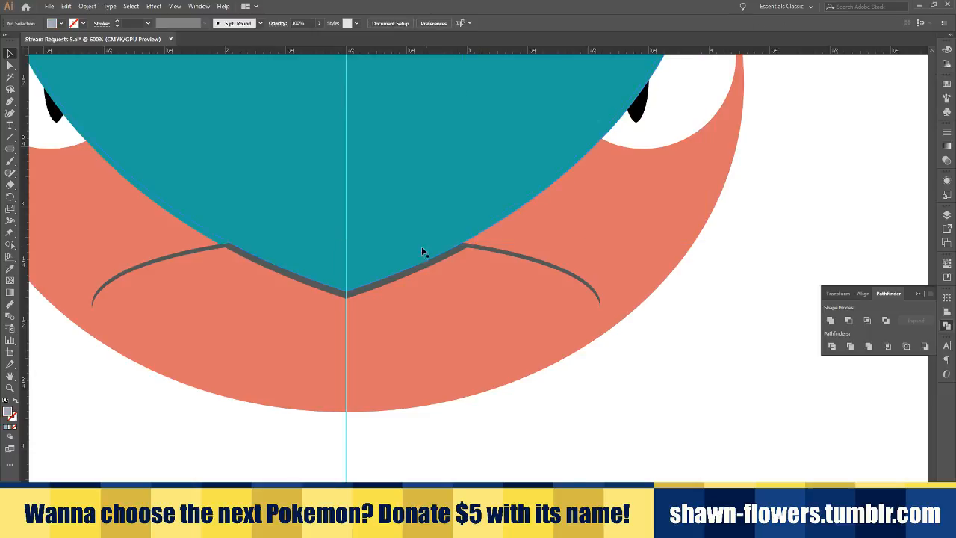
{"action": "left_click", "coordinate": [211, 239]}
{"action": "scroll", "coordinate": [298, 377], "scroll_direction": "down", "scroll_amount": 2}
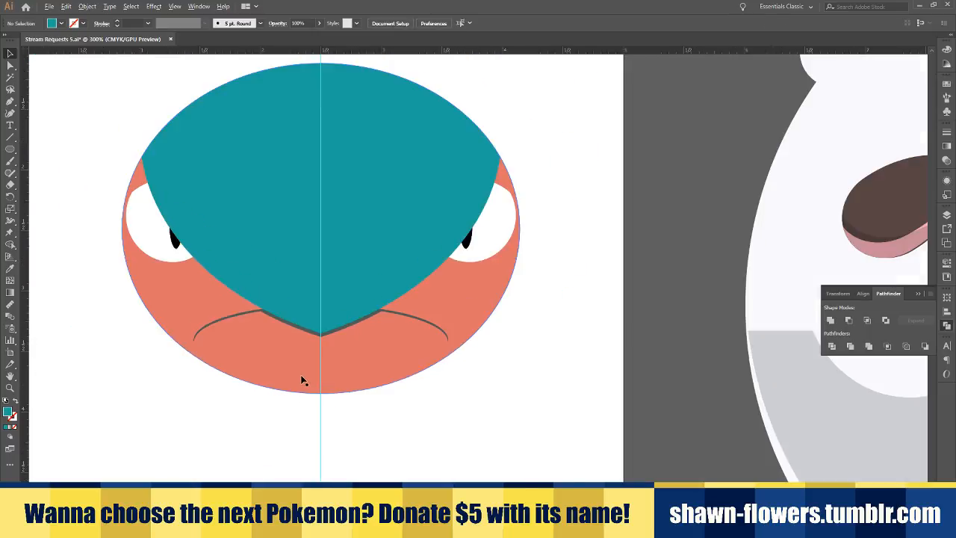
{"action": "scroll", "coordinate": [399, 440], "scroll_direction": "left", "scroll_amount": 3}
{"action": "scroll", "coordinate": [415, 445], "scroll_direction": "down", "scroll_amount": 1}
{"action": "scroll", "coordinate": [416, 448], "scroll_direction": "left", "scroll_amount": 1}
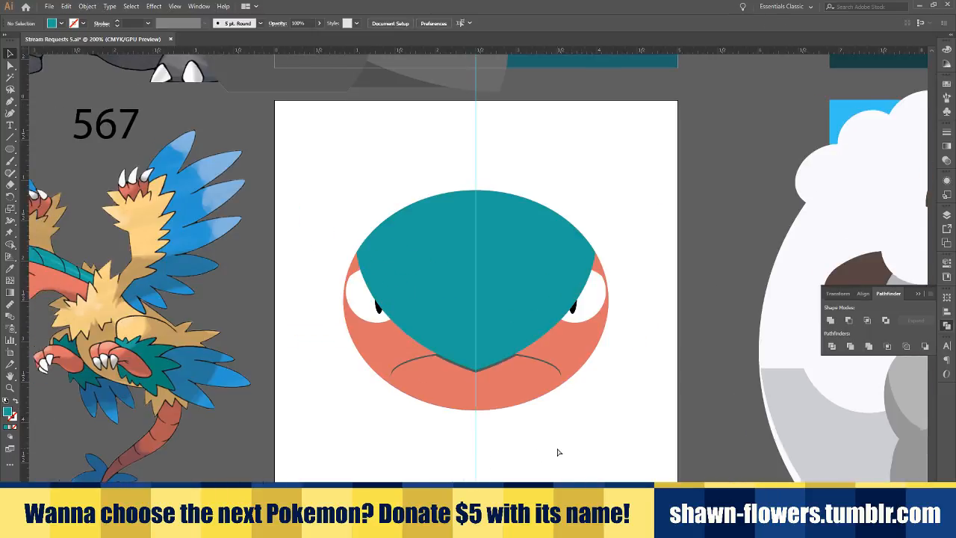
Send the teal head shape and the orange face to the back, keeping teal above orange and behind the eyes
{"action": "left_click", "coordinate": [468, 298]}
{"action": "key", "text": "ctrl+shift+bracketleft"}
{"action": "left_click", "coordinate": [470, 304], "text": "shift"}
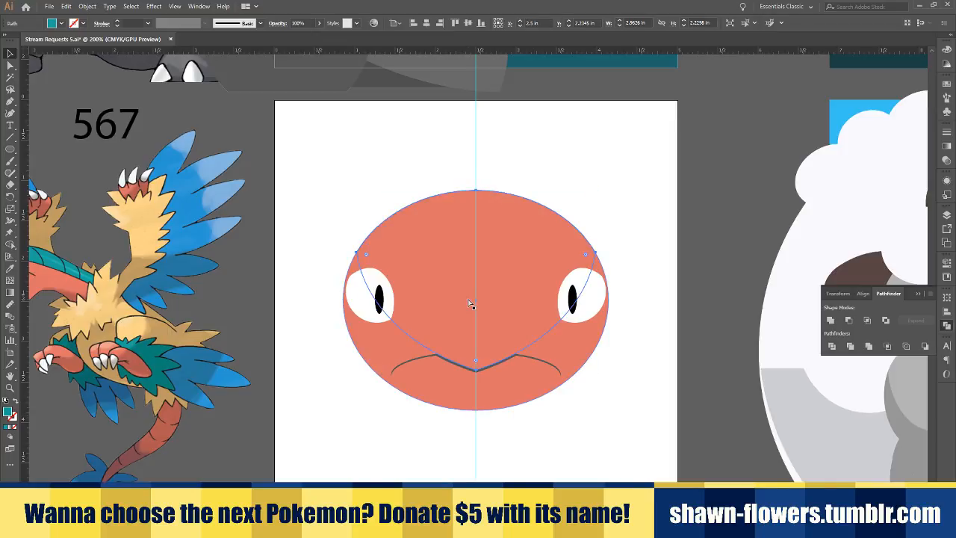
{"action": "left_click", "coordinate": [471, 304]}
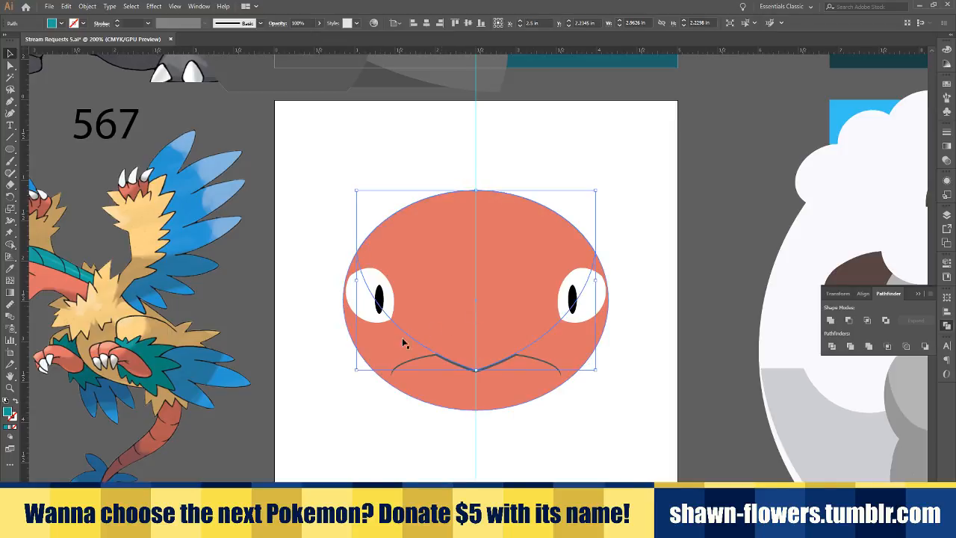
{"action": "key", "text": "a"}
{"action": "key", "text": "ctrl+z"}
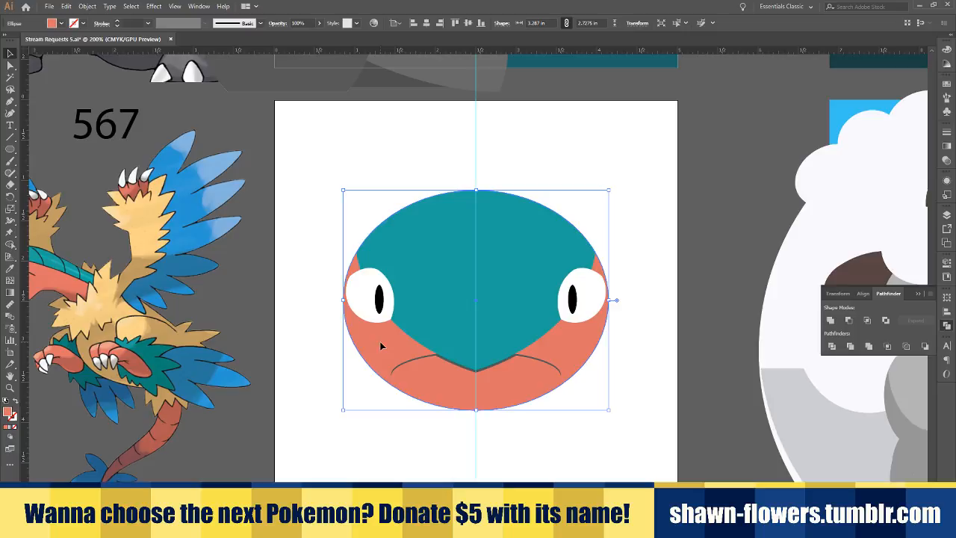
{"action": "left_click", "coordinate": [406, 438]}
{"action": "scroll", "coordinate": [573, 380], "scroll_direction": "right", "scroll_amount": 1}
{"action": "scroll", "coordinate": [629, 329], "scroll_direction": "up", "scroll_amount": 1}
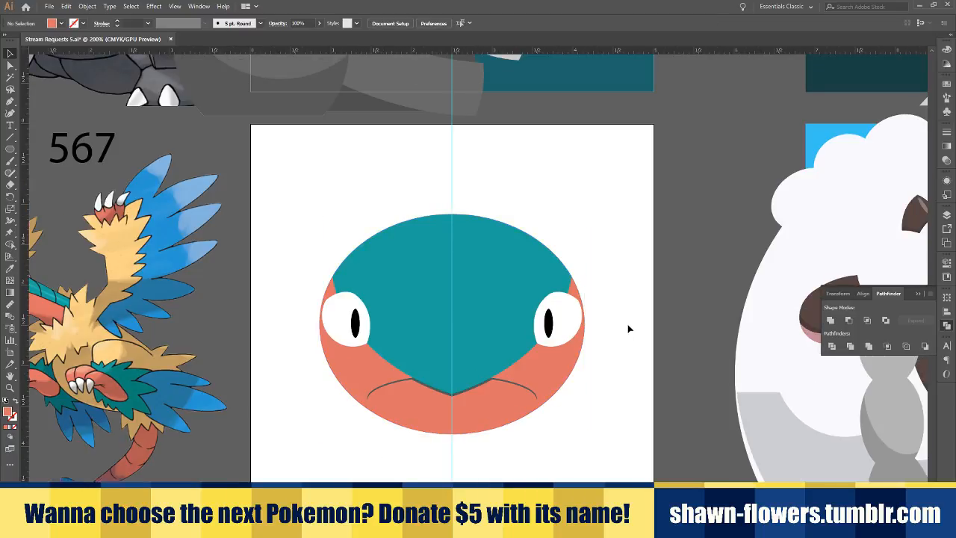
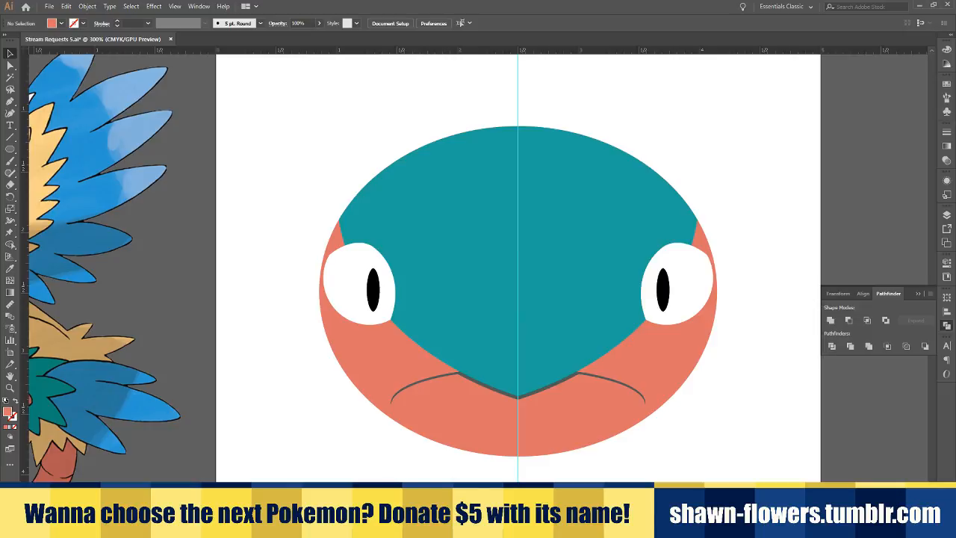
Duplicate the teal head shape straight down over the mouth, centred at about 4.13 in vertically
{"action": "scroll", "coordinate": [467, 467], "scroll_direction": "down", "scroll_amount": 3}
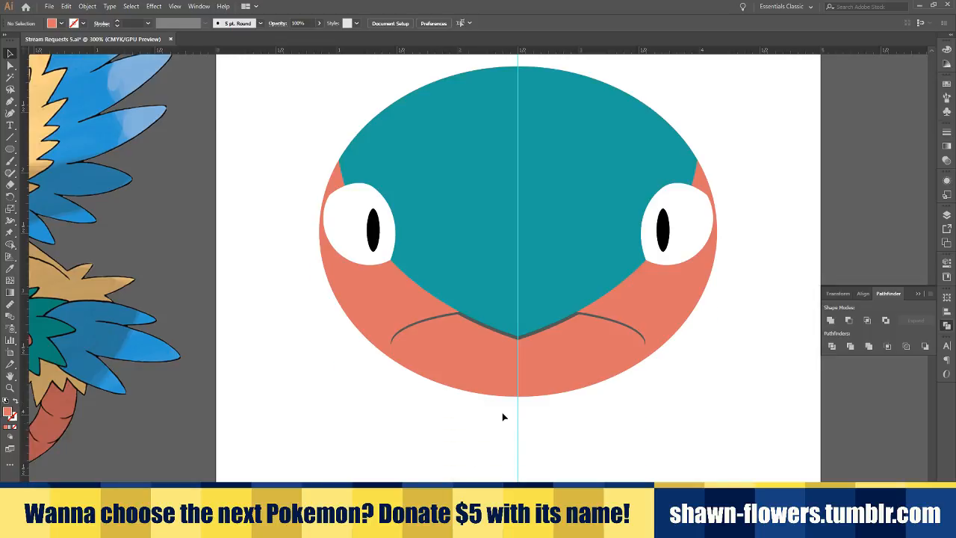
{"action": "scroll", "coordinate": [637, 410], "scroll_direction": "left", "scroll_amount": 3}
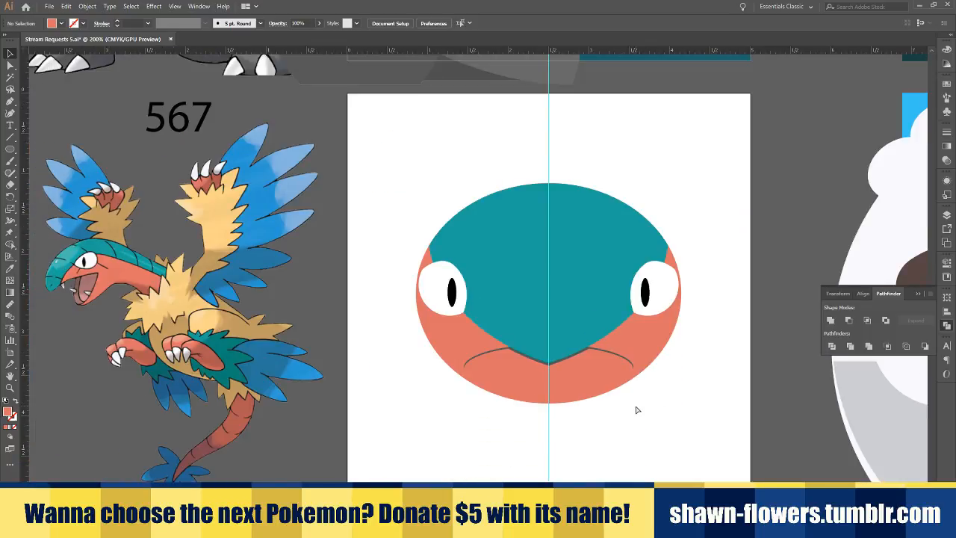
{"action": "scroll", "coordinate": [587, 291], "scroll_direction": "up", "scroll_amount": 1}
{"action": "left_click", "coordinate": [466, 267]}
{"action": "left_click_drag", "start_coordinate": [465, 266], "coordinate": [500, 264]}
{"action": "left_click_drag", "start_coordinate": [499, 264], "coordinate": [518, 479]}
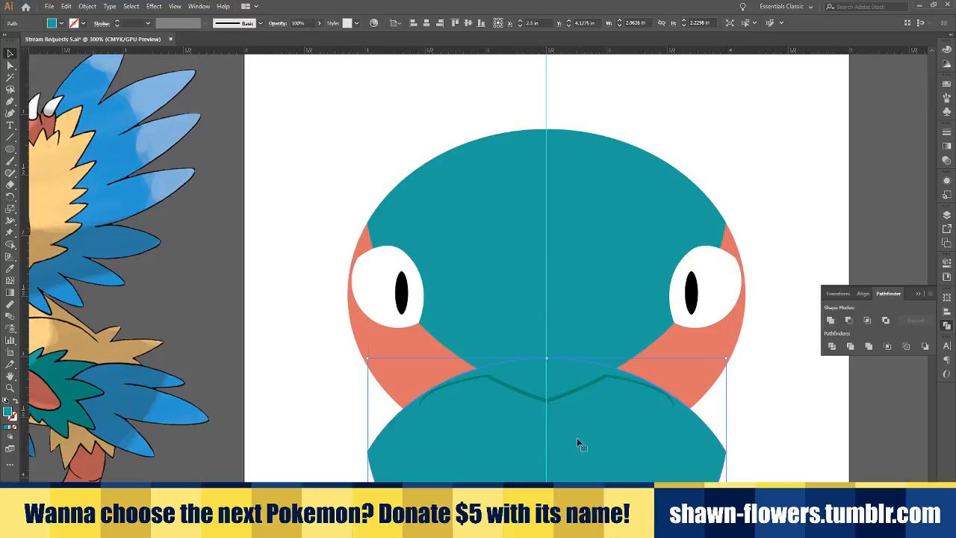
Duplicate the teal copy over the mouth slightly upward, centred at about 4.08 in vertically, leaving a narrow offset between the two copies
{"action": "left_click_drag", "start_coordinate": [584, 435], "coordinate": [584, 431]}
{"action": "scroll", "coordinate": [584, 431], "scroll_direction": "down", "scroll_amount": 1}
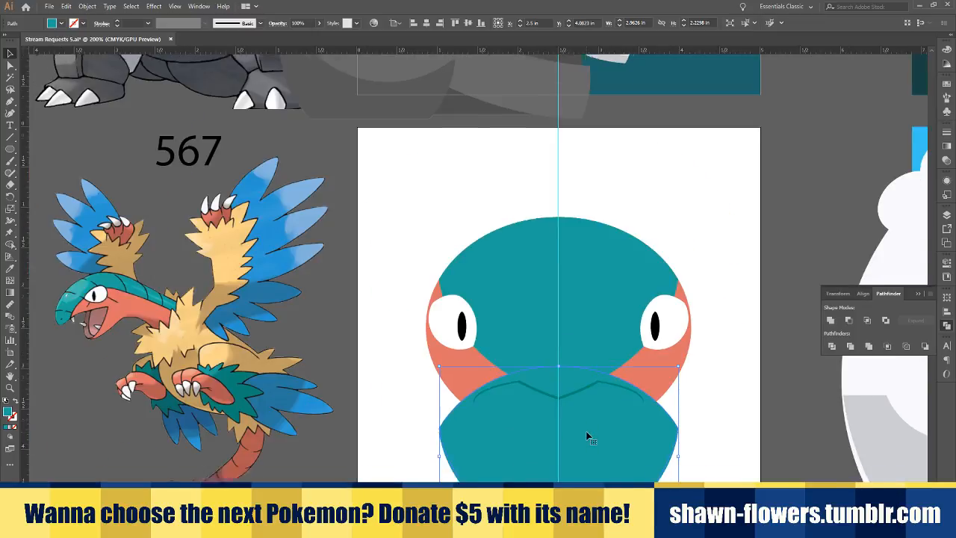
{"action": "scroll", "coordinate": [598, 433], "scroll_direction": "down", "scroll_amount": 3}
{"action": "scroll", "coordinate": [633, 436], "scroll_direction": "up", "scroll_amount": 1}
{"action": "left_click", "coordinate": [656, 412]}
{"action": "left_click", "coordinate": [634, 408]}
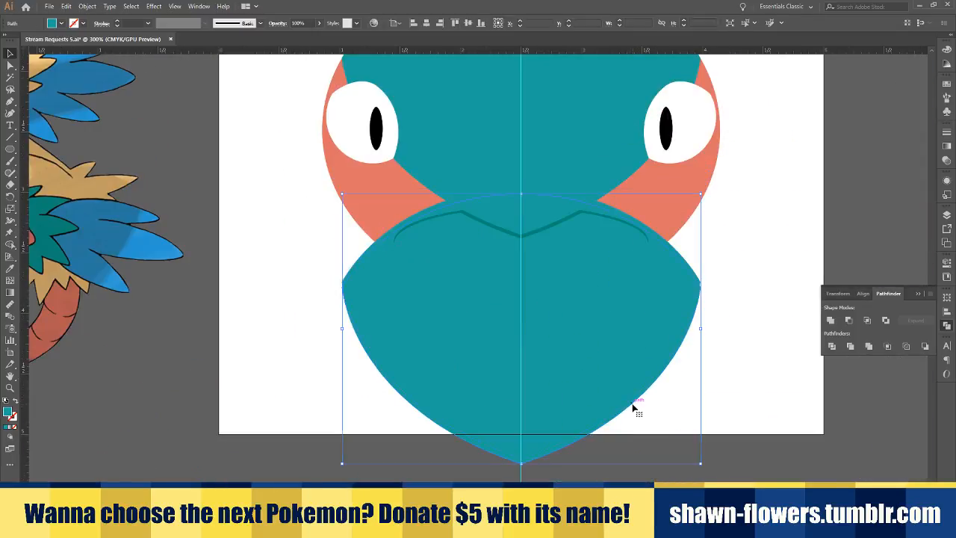
{"action": "scroll", "coordinate": [658, 197], "scroll_direction": "up", "scroll_amount": 2}
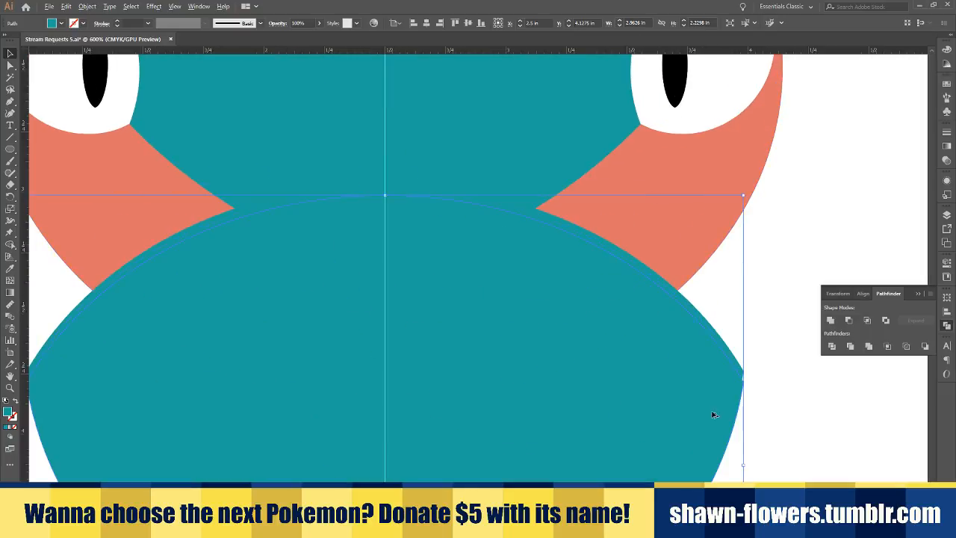
Enlarge one teal copy to about 3.03 in wide and apply Minus Front to both copies to leave a thin arc strip
{"action": "left_click_drag", "start_coordinate": [744, 467], "coordinate": [752, 466]}
{"action": "left_click", "coordinate": [560, 222], "text": "shift"}
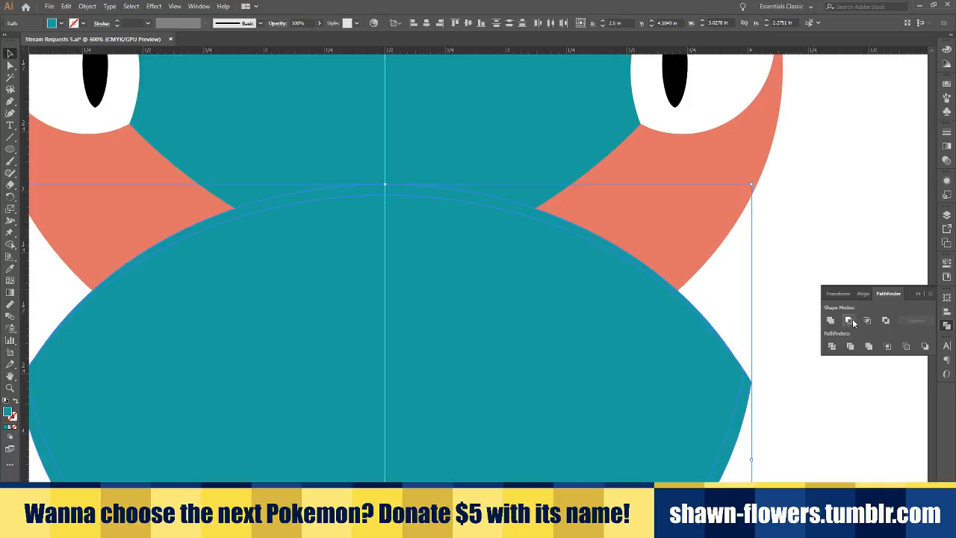
{"action": "left_click", "coordinate": [850, 319]}
{"action": "scroll", "coordinate": [324, 299], "scroll_direction": "down", "scroll_amount": 2}
Give the thin arc strip the mouth line's translucent grey by sampling it with the Eyedropper
{"action": "key", "text": "i"}
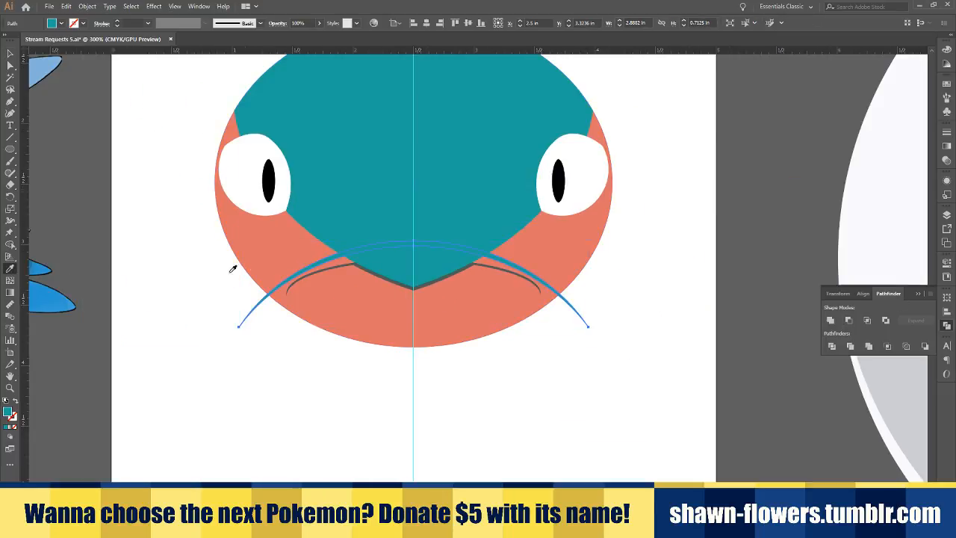
{"action": "left_click", "coordinate": [341, 264]}
{"action": "left_click", "coordinate": [10, 54]}
{"action": "left_click", "coordinate": [221, 251]}
Shrink the arc strip to about 1.84 by 0.45 in and centre it above the beak tip at about 3.24 in vertically
{"action": "scroll", "coordinate": [431, 234], "scroll_direction": "up", "scroll_amount": 2}
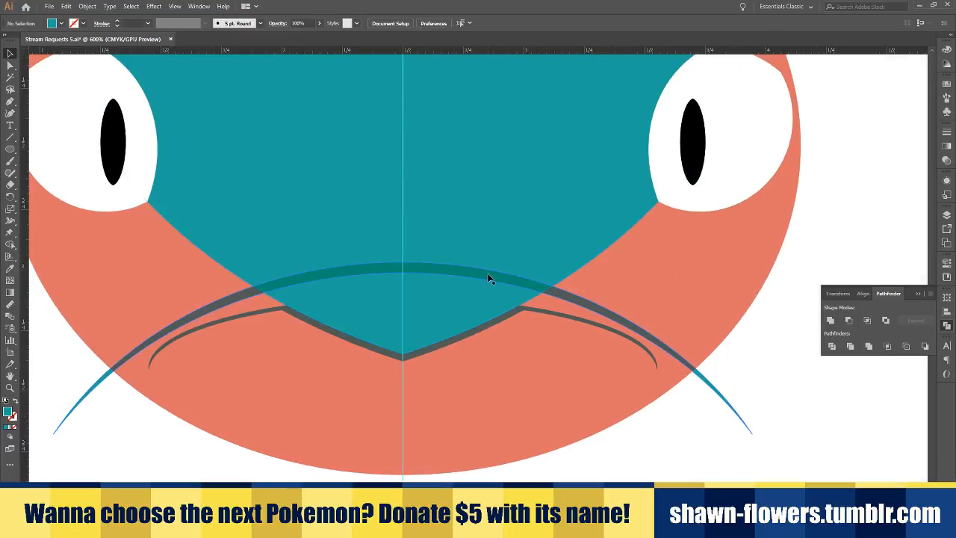
{"action": "left_click", "coordinate": [490, 279]}
{"action": "left_click_drag", "start_coordinate": [752, 437], "coordinate": [712, 403]}
{"action": "left_click_drag", "start_coordinate": [468, 306], "coordinate": [465, 290]}
{"action": "scroll", "coordinate": [459, 300], "scroll_direction": "down", "scroll_amount": 2}
{"action": "scroll", "coordinate": [448, 315], "scroll_direction": "left", "scroll_amount": 2}
{"action": "scroll", "coordinate": [451, 347], "scroll_direction": "down", "scroll_amount": 1}
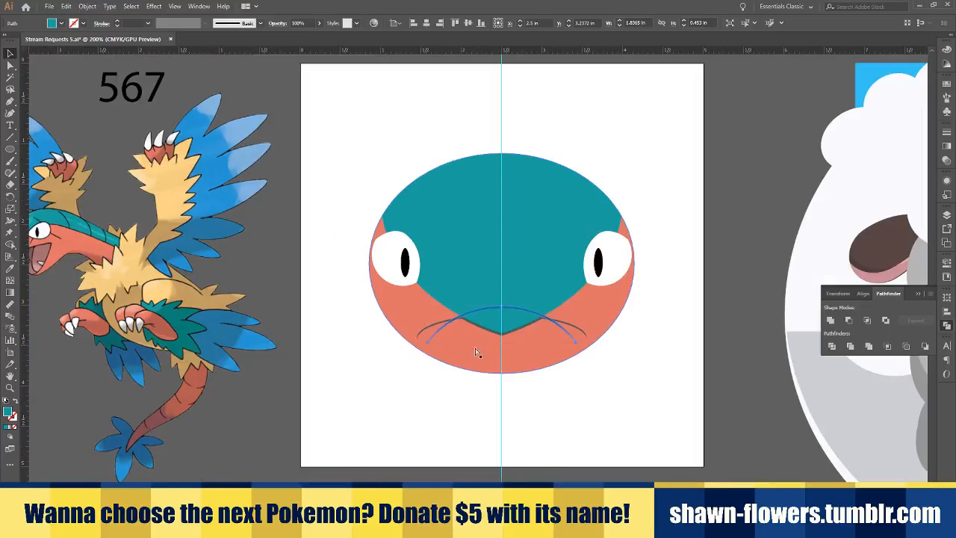
{"action": "scroll", "coordinate": [469, 351], "scroll_direction": "left", "scroll_amount": 1}
{"action": "scroll", "coordinate": [590, 301], "scroll_direction": "up", "scroll_amount": 3}
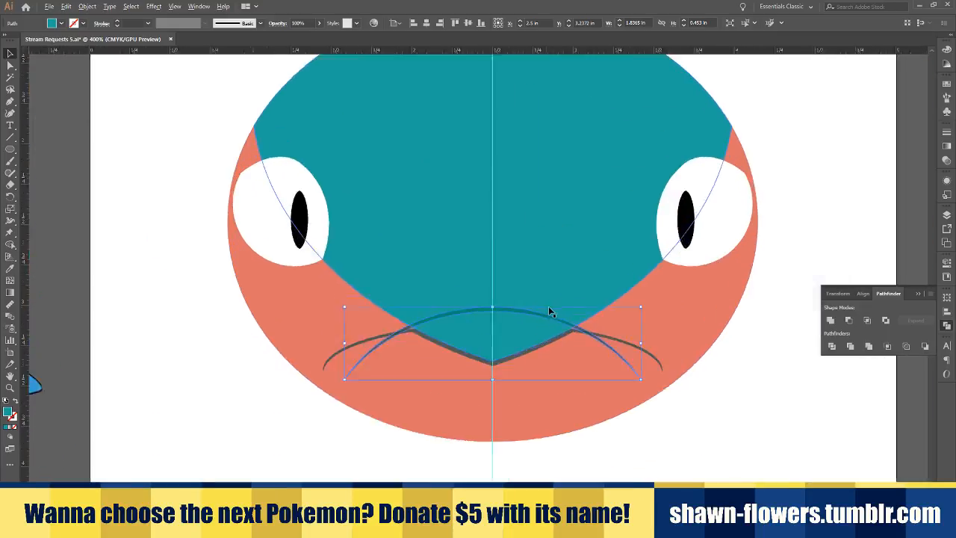
Duplicate the arc straight up to eye level at 2.5 in vertically and widen the copy to about 2.71 in
{"action": "left_click_drag", "start_coordinate": [509, 311], "coordinate": [505, 237]}
{"action": "scroll", "coordinate": [509, 303], "scroll_direction": "down", "scroll_amount": 2}
{"action": "left_click_drag", "start_coordinate": [633, 269], "coordinate": [700, 291]}
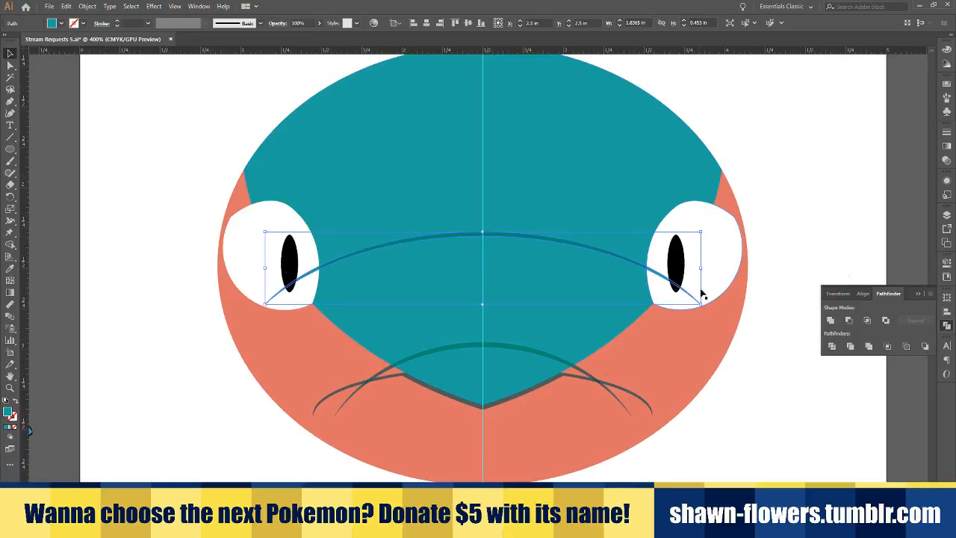
{"action": "scroll", "coordinate": [630, 333], "scroll_direction": "down", "scroll_amount": 2}
{"action": "scroll", "coordinate": [630, 333], "scroll_direction": "left", "scroll_amount": 2}
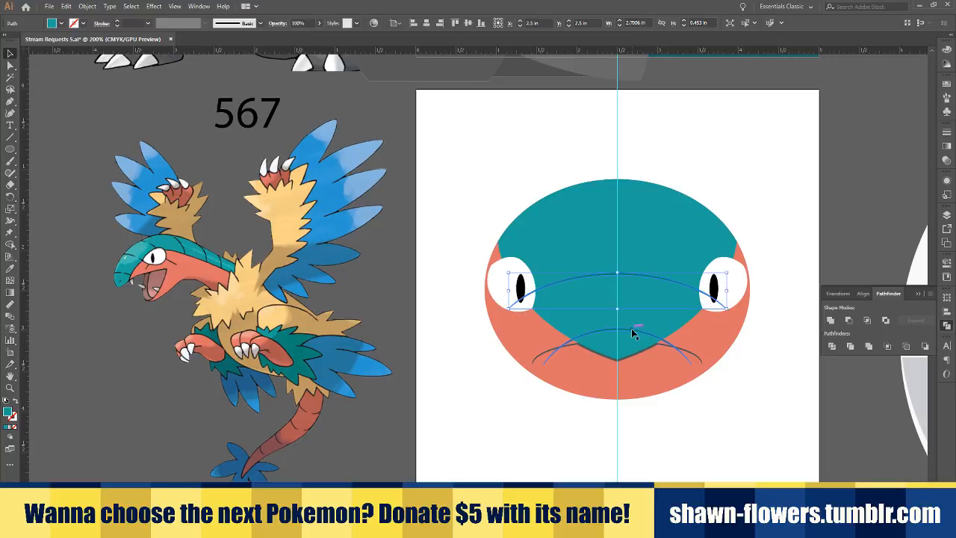
Move the wide arc down to meet the lower inner edges of the eyes and send it backward
{"action": "scroll", "coordinate": [635, 327], "scroll_direction": "right", "scroll_amount": 1}
{"action": "scroll", "coordinate": [635, 327], "scroll_direction": "up", "scroll_amount": 2}
{"action": "left_click_drag", "start_coordinate": [565, 226], "coordinate": [565, 253]}
{"action": "scroll", "coordinate": [546, 288], "scroll_direction": "down", "scroll_amount": 2}
{"action": "key", "text": "ctrl+bracketleft"}
{"action": "left_click", "coordinate": [414, 351]}
Duplicate the wide arc up onto the forehead above the eyes and widen the copy to about 2.96 in
{"action": "scroll", "coordinate": [585, 245], "scroll_direction": "up", "scroll_amount": 2}
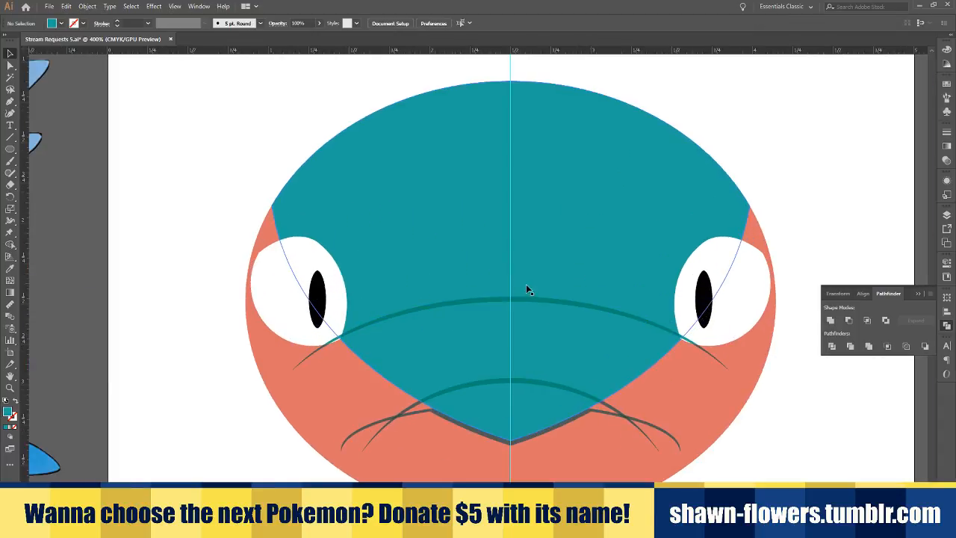
{"action": "left_click_drag", "start_coordinate": [531, 297], "coordinate": [538, 183]}
{"action": "left_click_drag", "start_coordinate": [728, 253], "coordinate": [749, 256]}
{"action": "left_click", "coordinate": [834, 211]}
{"action": "scroll", "coordinate": [832, 209], "scroll_direction": "down", "scroll_amount": 2}
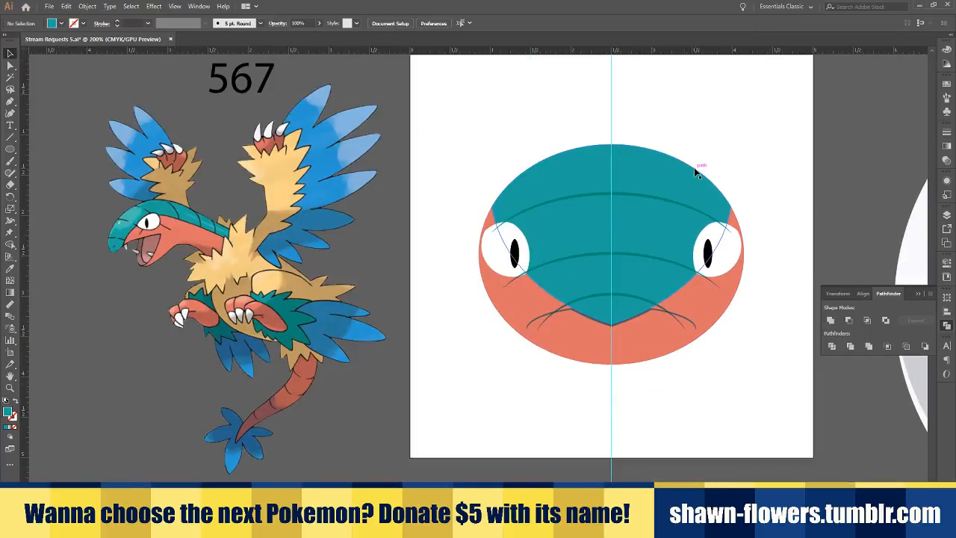
{"action": "scroll", "coordinate": [689, 180], "scroll_direction": "right", "scroll_amount": 1}
Stretch the forehead arc vertically about its centre to about 0.71 in tall for a stronger curve
{"action": "left_click", "coordinate": [606, 196]}
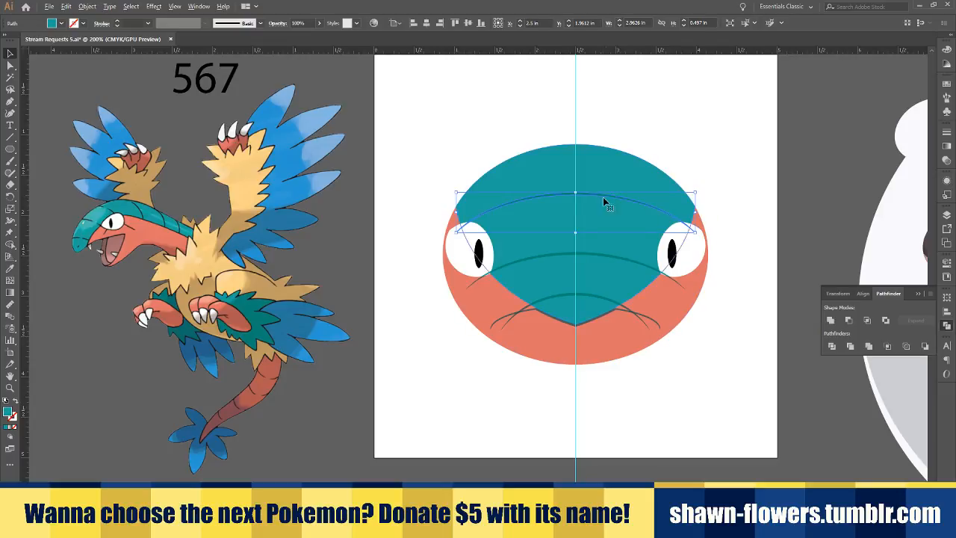
{"action": "left_click_drag", "start_coordinate": [576, 193], "coordinate": [578, 184]}
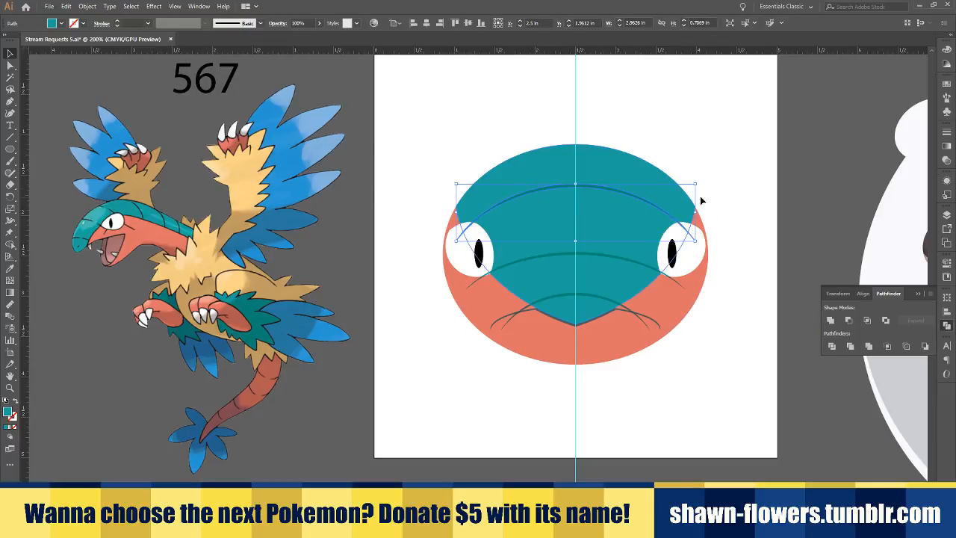
{"action": "left_click", "coordinate": [764, 186]}
{"action": "scroll", "coordinate": [733, 214], "scroll_direction": "right", "scroll_amount": 1}
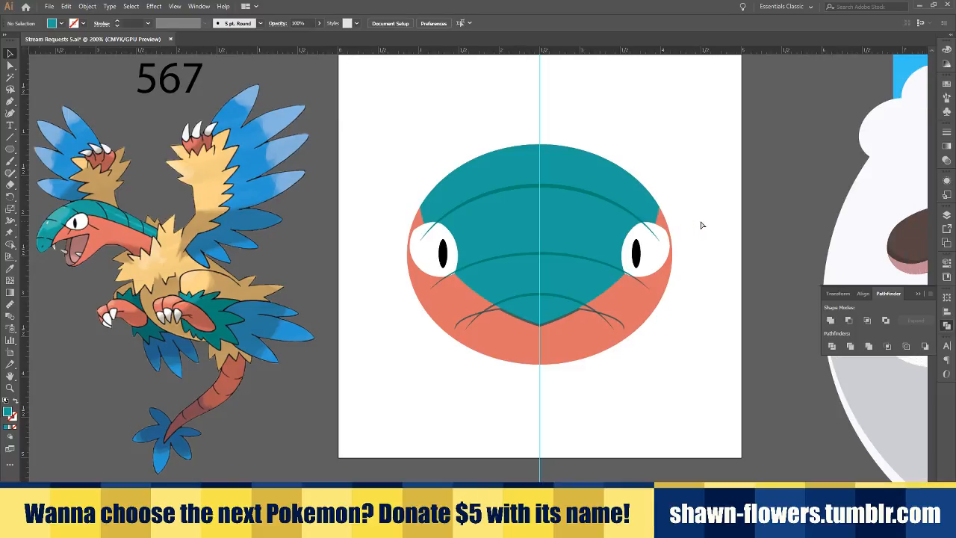
Bring both white eyes and their black pupils to the front, above the arc lines
{"action": "scroll", "coordinate": [626, 247], "scroll_direction": "up", "scroll_amount": 2}
{"action": "left_click", "coordinate": [246, 239]}
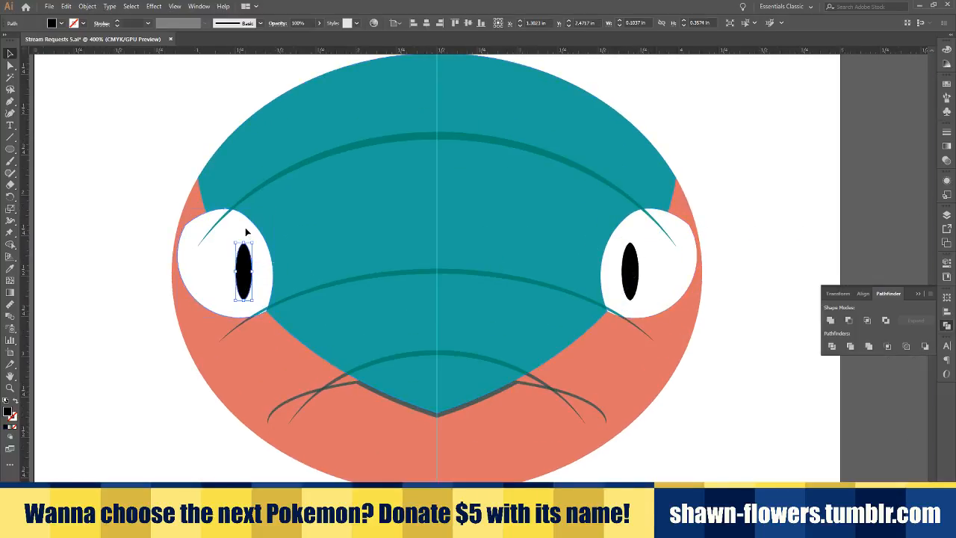
{"action": "left_click", "coordinate": [633, 255], "text": "shift"}
{"action": "left_click", "coordinate": [652, 243], "text": "shift"}
{"action": "key", "text": "ctrl+shift+bracketright"}
{"action": "left_click", "coordinate": [723, 347]}
Trim the middle arc to the teal head's outline by intersecting it with a copy of the head shape
{"action": "scroll", "coordinate": [733, 357], "scroll_direction": "left", "scroll_amount": 1}
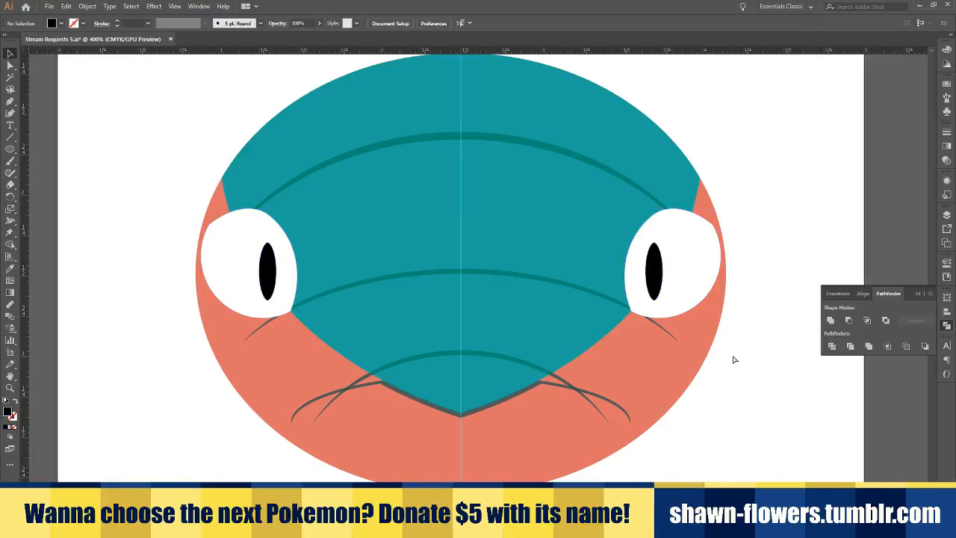
{"action": "scroll", "coordinate": [732, 357], "scroll_direction": "down", "scroll_amount": 2}
{"action": "scroll", "coordinate": [527, 346], "scroll_direction": "right", "scroll_amount": 1}
{"action": "scroll", "coordinate": [572, 400], "scroll_direction": "up", "scroll_amount": 2}
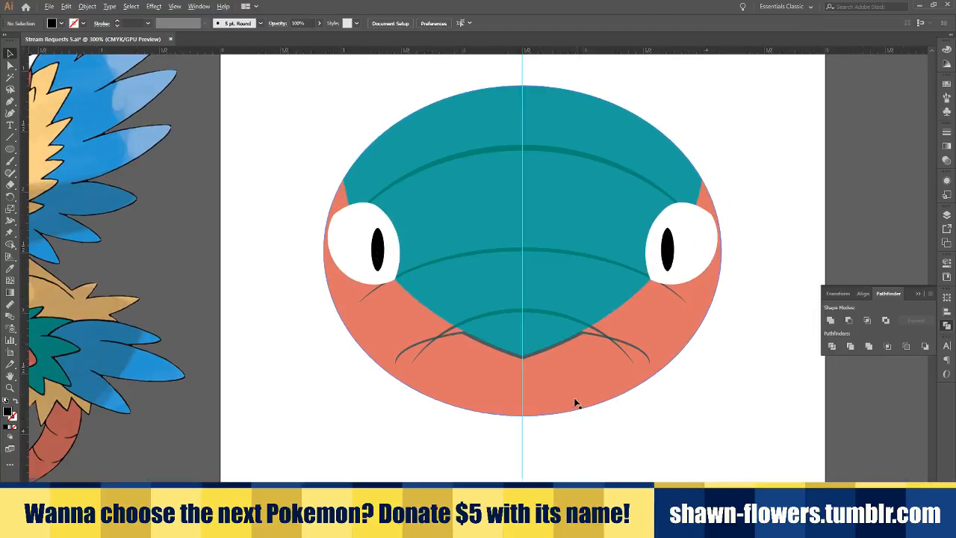
{"action": "scroll", "coordinate": [571, 400], "scroll_direction": "down", "scroll_amount": 1}
{"action": "scroll", "coordinate": [709, 397], "scroll_direction": "left", "scroll_amount": 1}
{"action": "scroll", "coordinate": [709, 398], "scroll_direction": "right", "scroll_amount": 1}
{"action": "scroll", "coordinate": [544, 238], "scroll_direction": "up", "scroll_amount": 1}
{"action": "left_click_drag", "start_coordinate": [404, 230], "coordinate": [396, 231]}
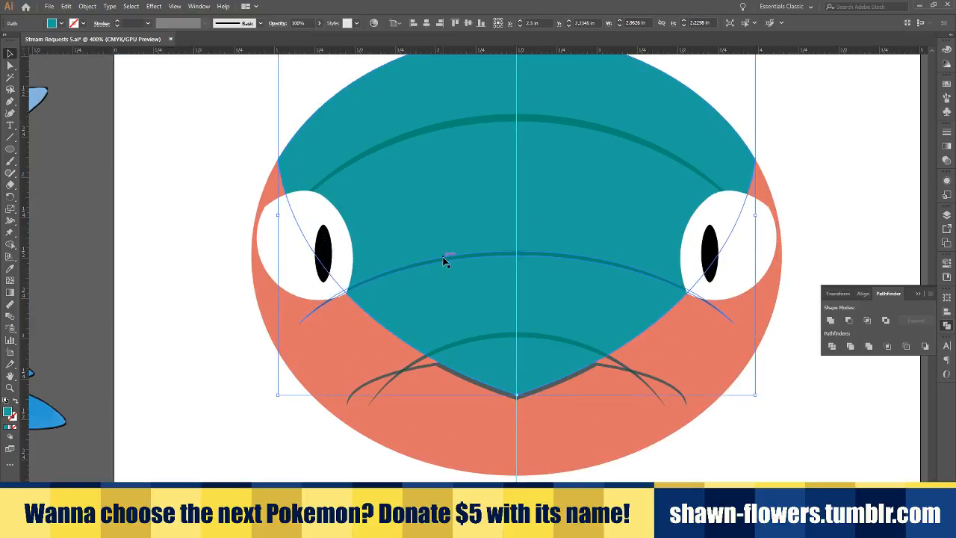
{"action": "left_click", "coordinate": [829, 453]}
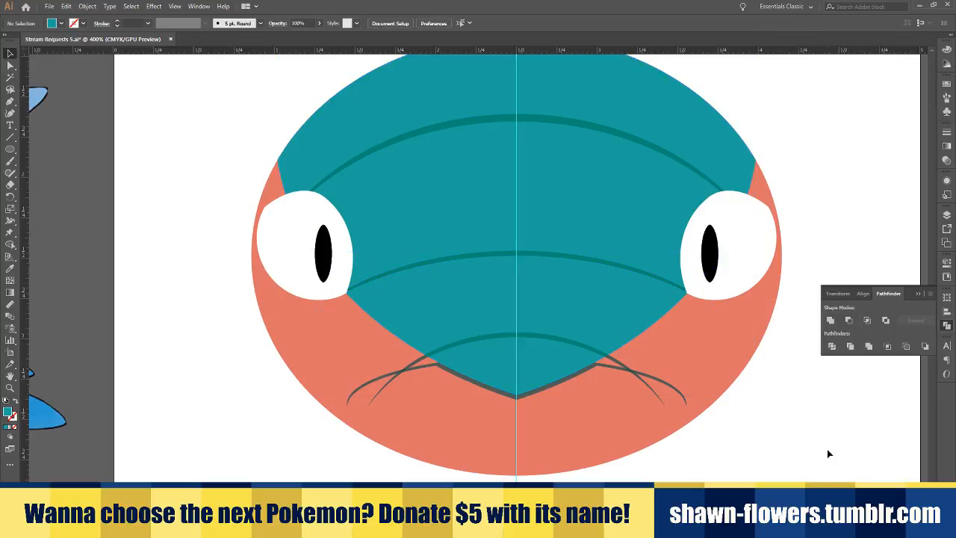
Intersect the lowest arc with a copy of the teal head so its ends stop at the beak's edges
{"action": "left_click_drag", "start_coordinate": [454, 309], "coordinate": [427, 311]}
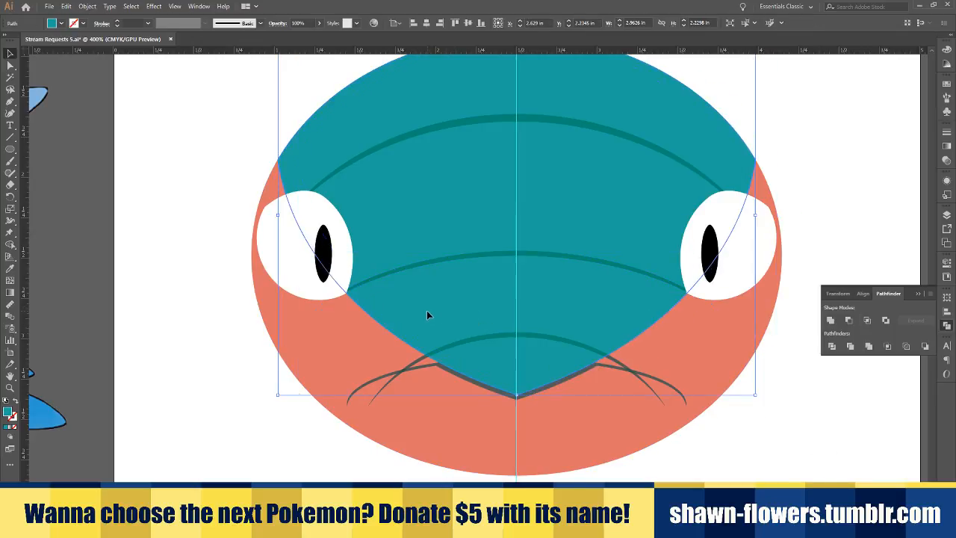
{"action": "left_click", "coordinate": [491, 341], "text": "shift"}
{"action": "left_click", "coordinate": [868, 322]}
{"action": "left_click", "coordinate": [797, 472]}
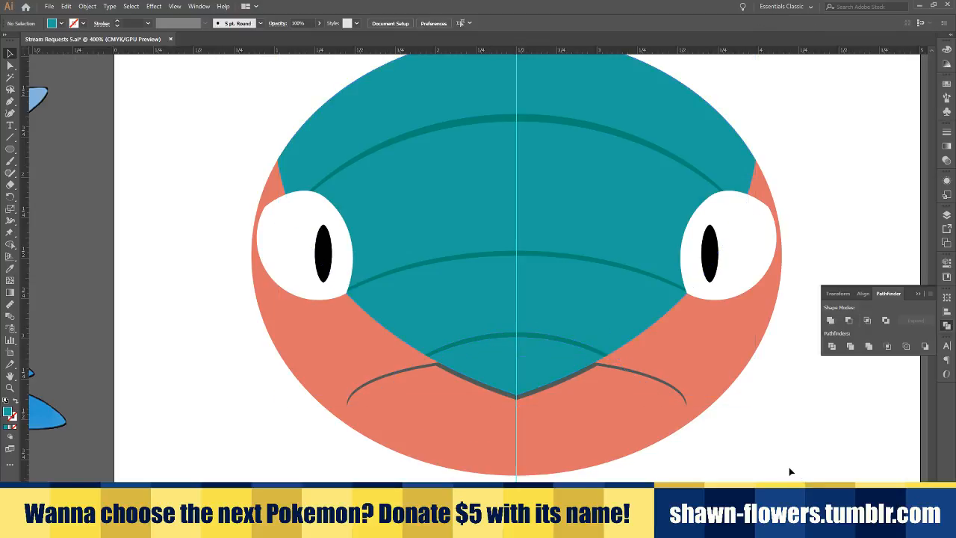
Examine the bird head against the 567 reference artwork and the neighbouring icons at several zoom levels
{"action": "scroll", "coordinate": [785, 467], "scroll_direction": "down", "scroll_amount": 2}
{"action": "scroll", "coordinate": [770, 464], "scroll_direction": "right", "scroll_amount": 4}
{"action": "scroll", "coordinate": [716, 423], "scroll_direction": "down", "scroll_amount": 3}
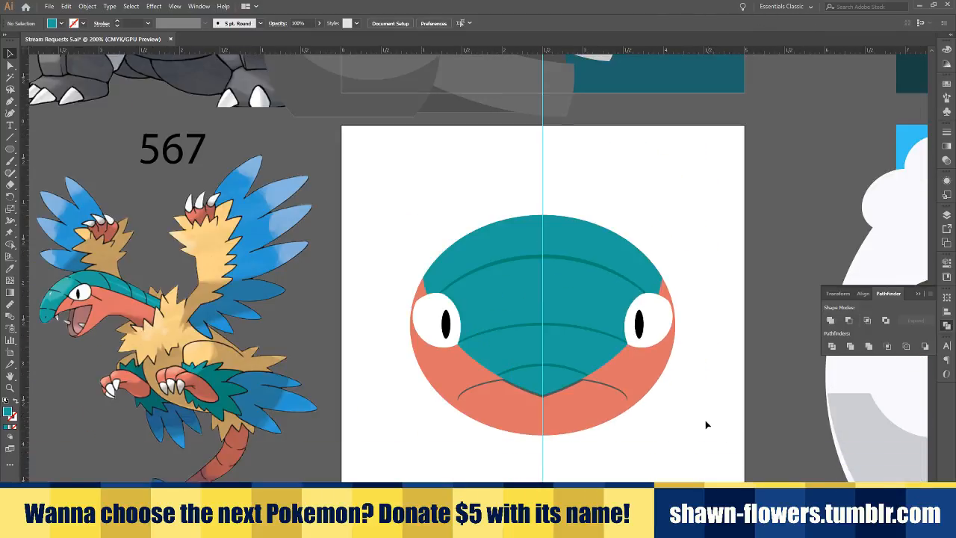
{"action": "scroll", "coordinate": [704, 422], "scroll_direction": "up", "scroll_amount": 1}
{"action": "scroll", "coordinate": [691, 420], "scroll_direction": "down", "scroll_amount": 1}
{"action": "scroll", "coordinate": [712, 421], "scroll_direction": "left", "scroll_amount": 1}
{"action": "scroll", "coordinate": [713, 424], "scroll_direction": "down", "scroll_amount": 2}
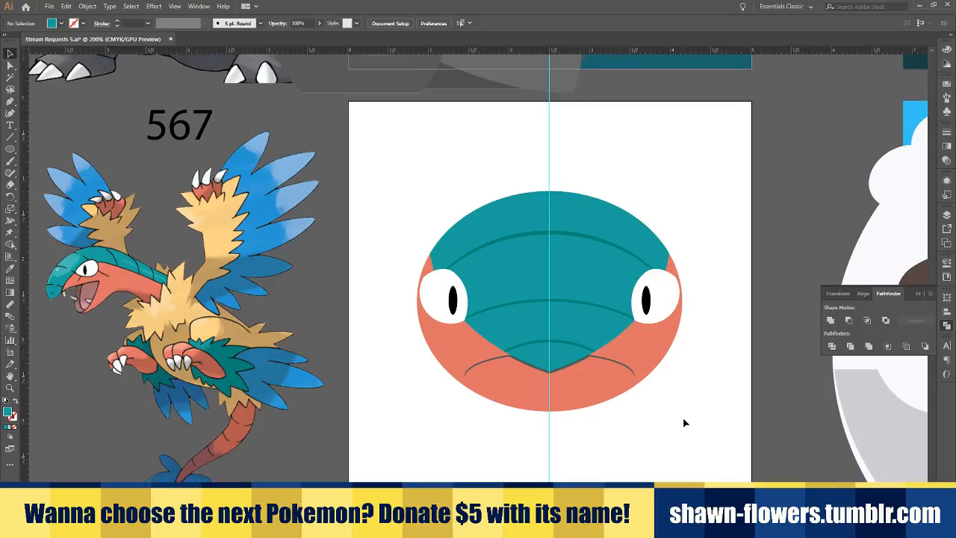
{"action": "scroll", "coordinate": [641, 411], "scroll_direction": "right", "scroll_amount": 2}
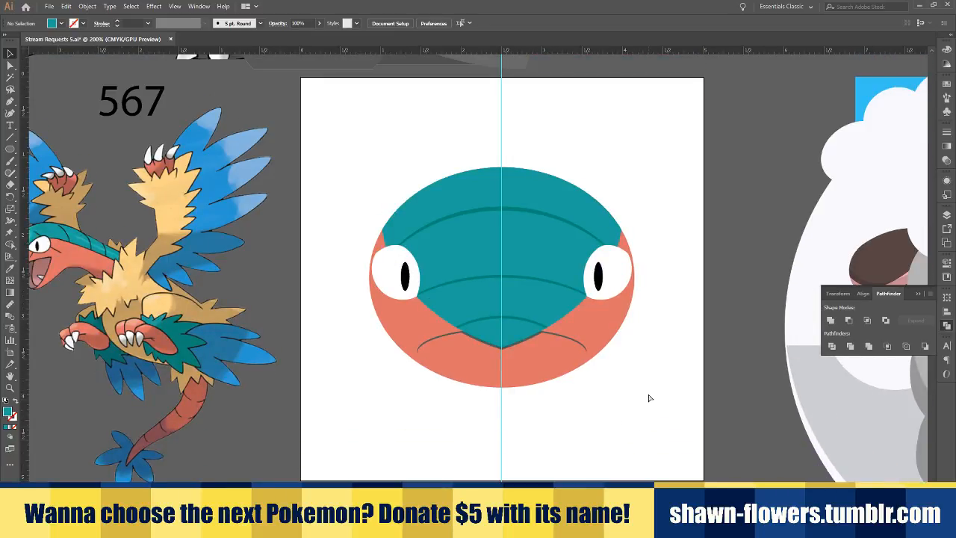
{"action": "scroll", "coordinate": [404, 374], "scroll_direction": "down", "scroll_amount": 1}
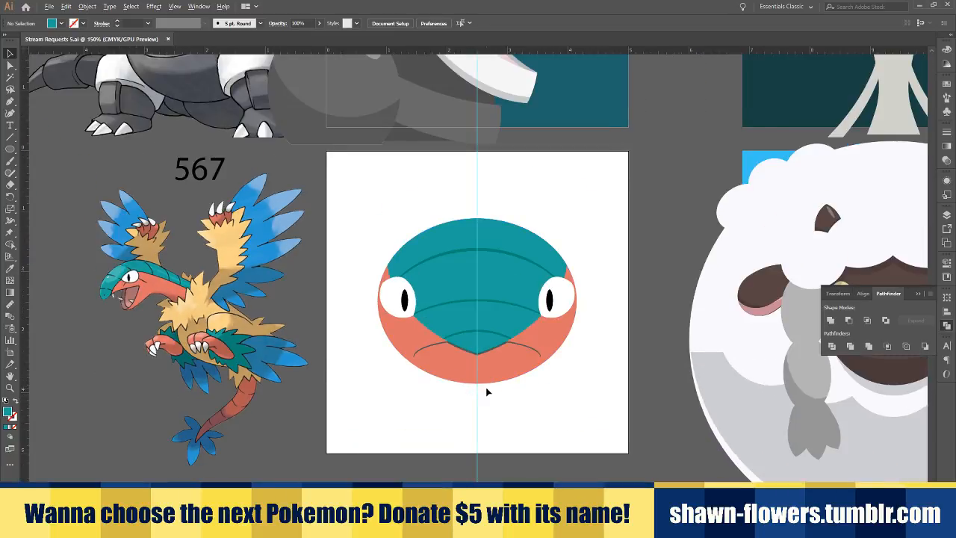
{"action": "scroll", "coordinate": [487, 391], "scroll_direction": "down", "scroll_amount": 1}
{"action": "scroll", "coordinate": [539, 400], "scroll_direction": "up", "scroll_amount": 1}
{"action": "scroll", "coordinate": [542, 399], "scroll_direction": "down", "scroll_amount": 1}
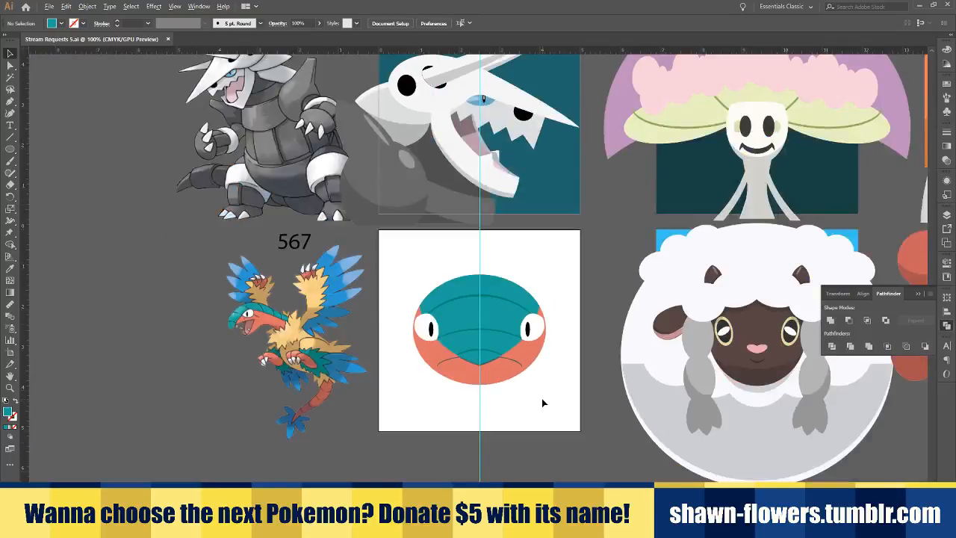
Bring a pale teal teardrop shape from another icon onto the 567 face and shrink it beside the beak tip
{"action": "scroll", "coordinate": [545, 393], "scroll_direction": "up", "scroll_amount": 5}
{"action": "scroll", "coordinate": [568, 373], "scroll_direction": "down", "scroll_amount": 1}
{"action": "scroll", "coordinate": [597, 262], "scroll_direction": "up", "scroll_amount": 1}
{"action": "left_click_drag", "start_coordinate": [637, 140], "coordinate": [561, 320]}
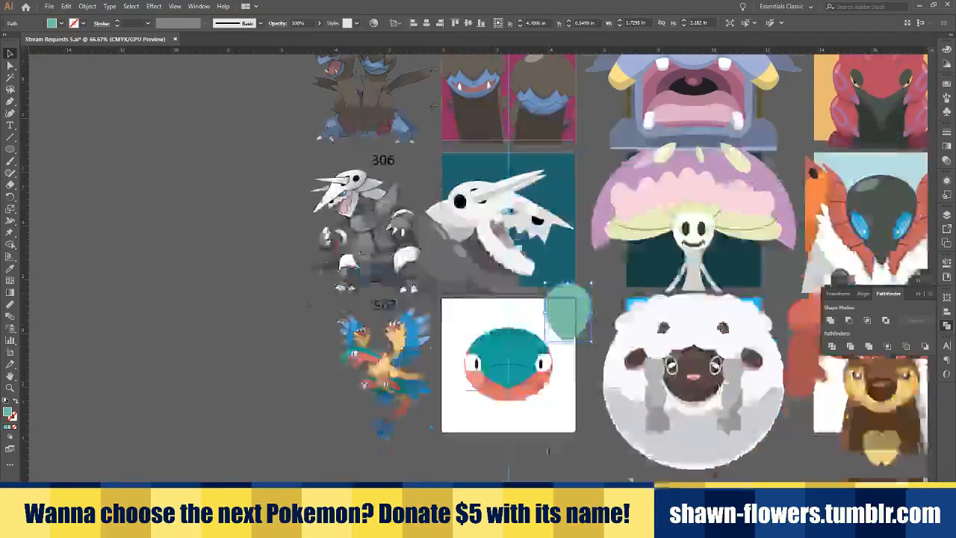
{"action": "scroll", "coordinate": [532, 406], "scroll_direction": "up", "scroll_amount": 3}
{"action": "left_click_drag", "start_coordinate": [644, 145], "coordinate": [447, 323]}
{"action": "left_click_drag", "start_coordinate": [487, 242], "coordinate": [431, 316]}
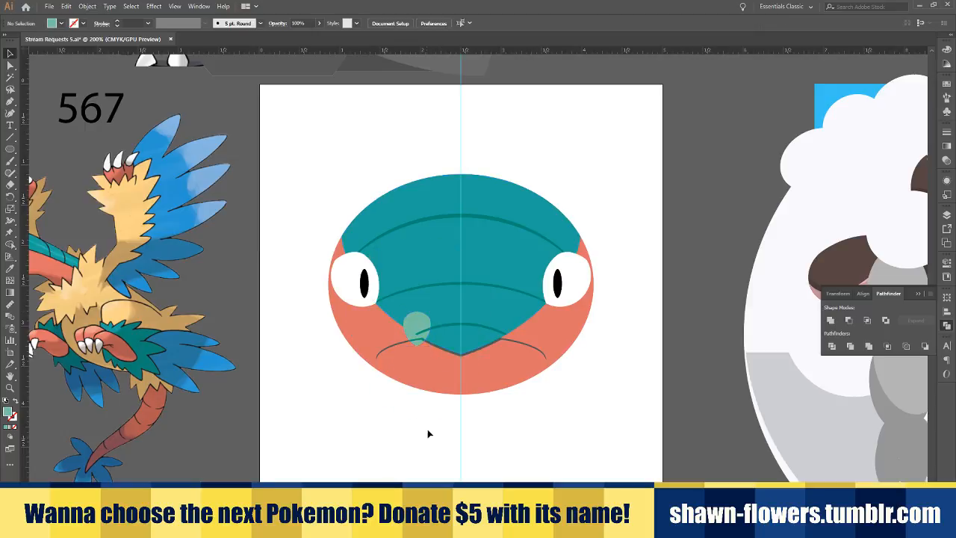
Squeeze the pale teal teardrop into a narrow fang about 0.12 in wide and 0.42 in tall
{"action": "scroll", "coordinate": [443, 409], "scroll_direction": "up", "scroll_amount": 2}
{"action": "left_click_drag", "start_coordinate": [403, 267], "coordinate": [382, 287]}
{"action": "left_click", "coordinate": [349, 391]}
Move the narrow fang over the mouth line's left corner, centred at about 2.03 in horizontally and 3.10 in vertically
{"action": "scroll", "coordinate": [350, 392], "scroll_direction": "down", "scroll_amount": 1}
{"action": "scroll", "coordinate": [394, 399], "scroll_direction": "left", "scroll_amount": 5}
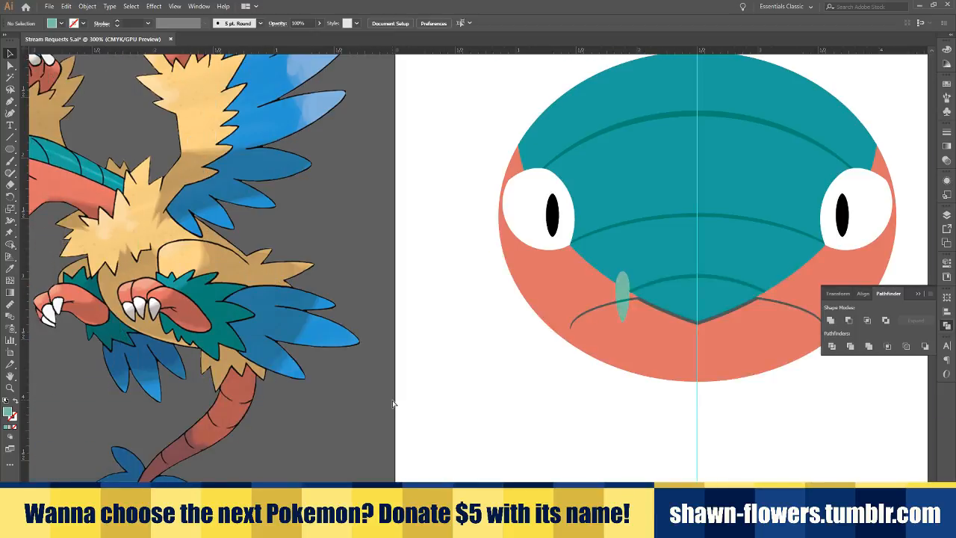
{"action": "scroll", "coordinate": [394, 404], "scroll_direction": "left", "scroll_amount": 3}
{"action": "scroll", "coordinate": [393, 403], "scroll_direction": "left", "scroll_amount": 2}
{"action": "scroll", "coordinate": [391, 401], "scroll_direction": "right", "scroll_amount": 6}
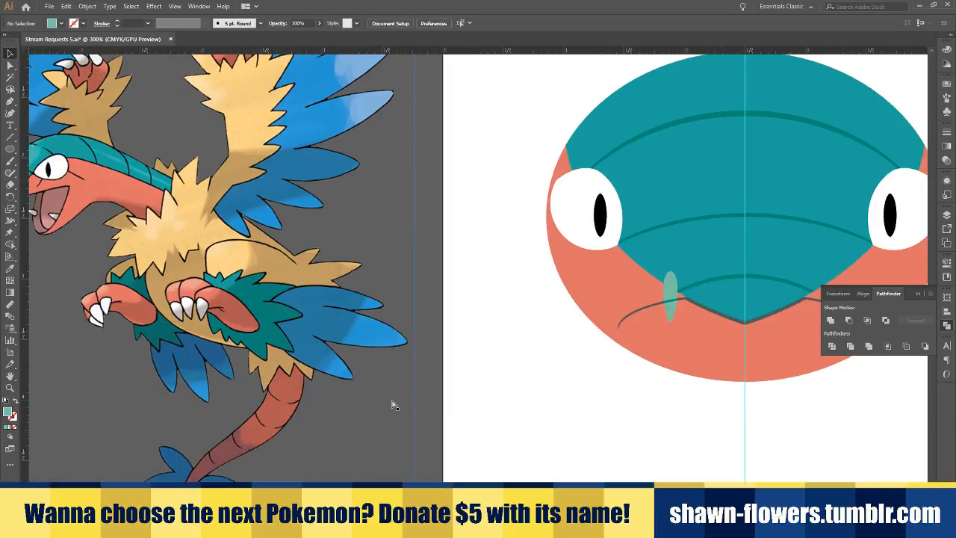
{"action": "scroll", "coordinate": [612, 343], "scroll_direction": "up", "scroll_amount": 1}
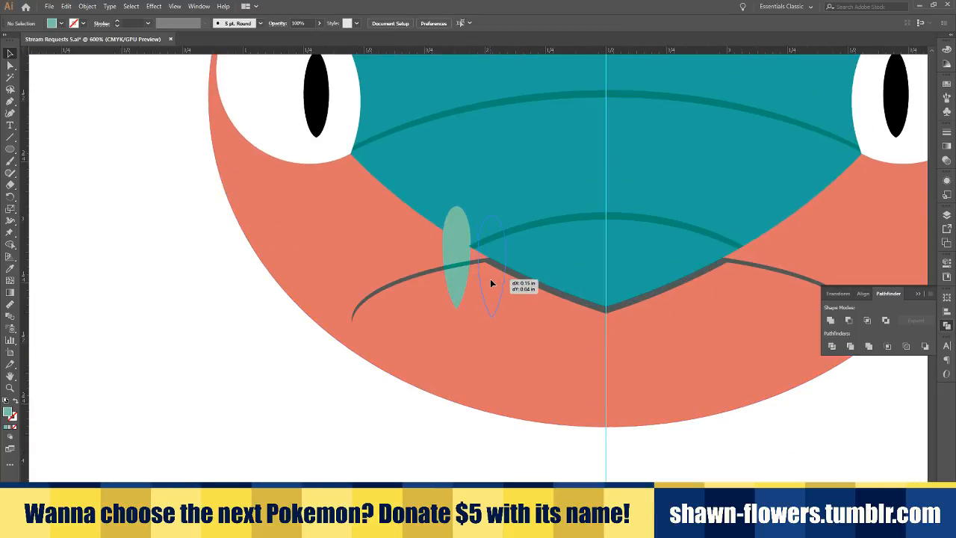
{"action": "left_click_drag", "start_coordinate": [490, 279], "coordinate": [492, 283]}
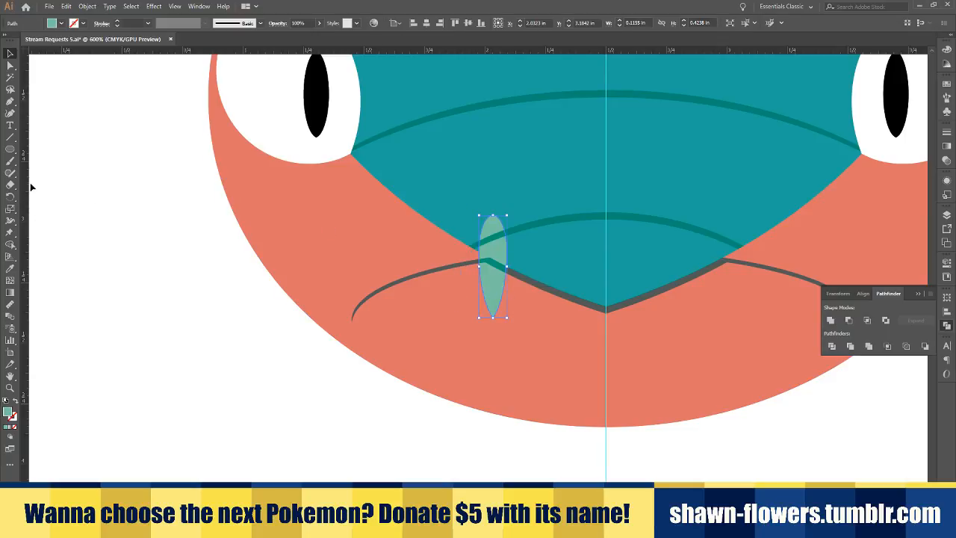
Fill the fang with the eye's white by sampling it with the Eyedropper, and deselect it
{"action": "left_click", "coordinate": [10, 269]}
{"action": "left_click", "coordinate": [236, 125]}
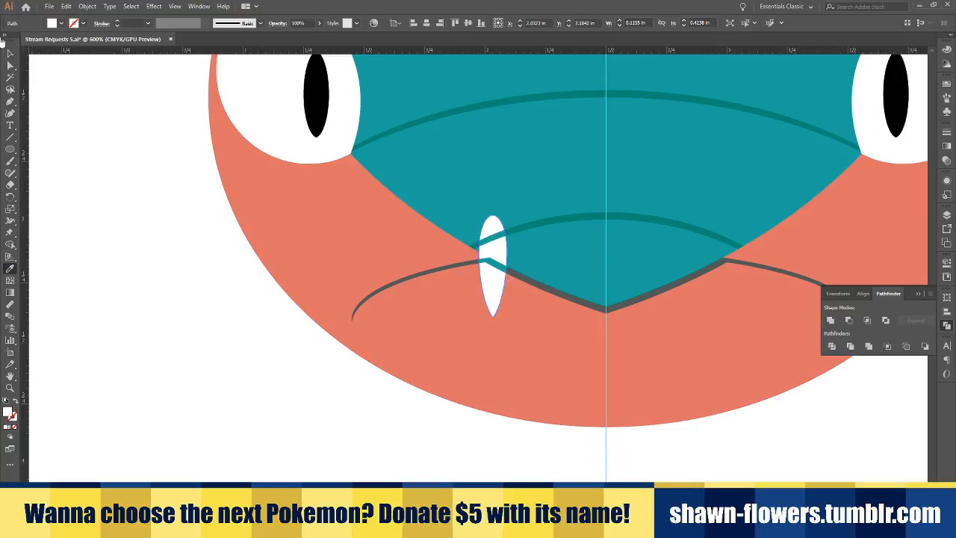
{"action": "left_click", "coordinate": [10, 55]}
{"action": "scroll", "coordinate": [208, 331], "scroll_direction": "right", "scroll_amount": 3}
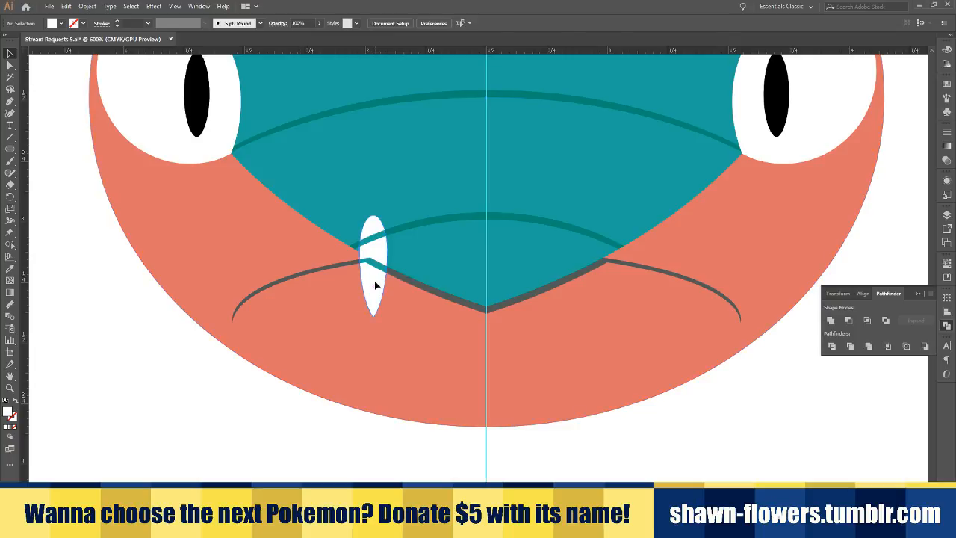
Bring the white fang to the front and place a copy rotated 180° beside it on the mouth line, pointing up
{"action": "key", "text": "ctrl+shift+bracketright"}
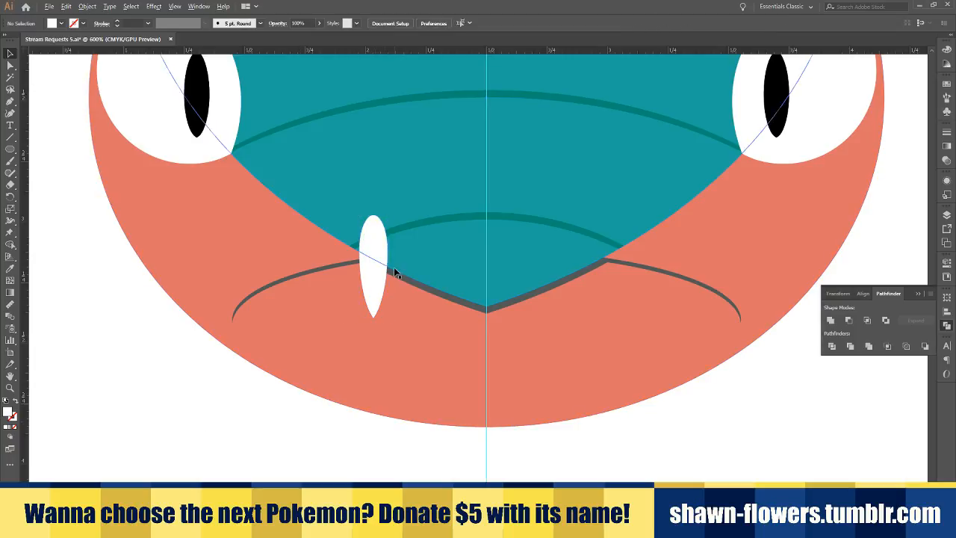
{"action": "left_click", "coordinate": [357, 284]}
{"action": "left_click_drag", "start_coordinate": [372, 284], "coordinate": [309, 272]}
{"action": "left_click_drag", "start_coordinate": [329, 200], "coordinate": [312, 270]}
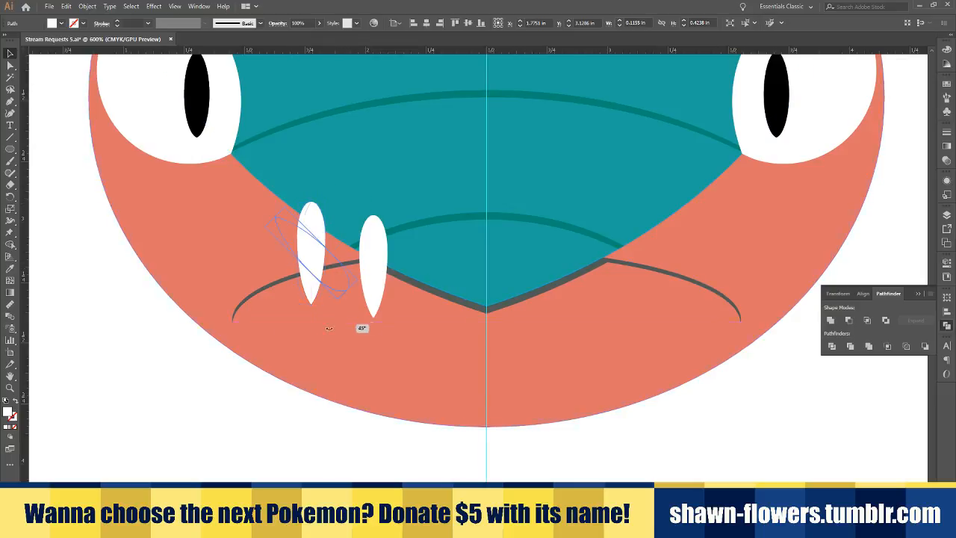
{"action": "left_click_drag", "start_coordinate": [309, 284], "coordinate": [325, 265]}
{"action": "left_click", "coordinate": [206, 403]}
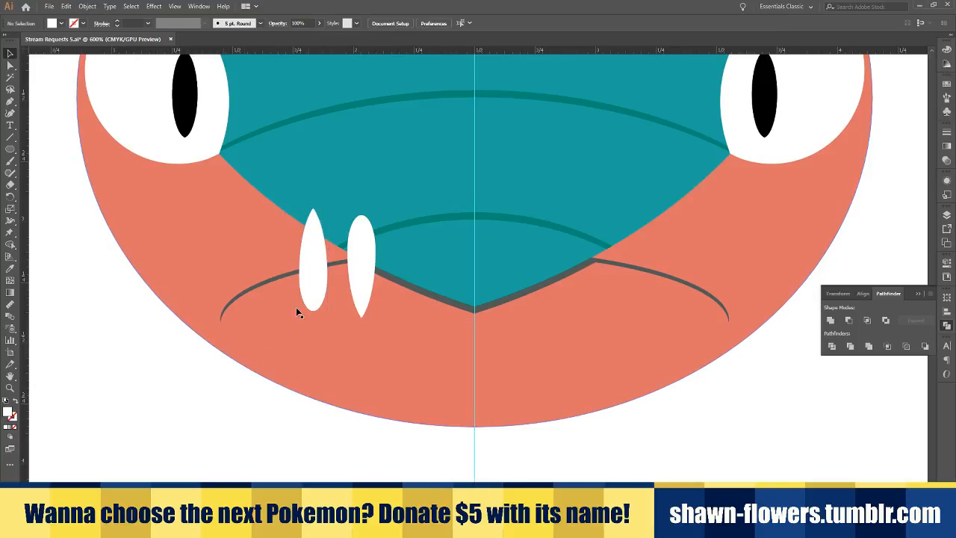
Bring the grey mouth line to the front so it runs over both fangs, and deselect it
{"action": "scroll", "coordinate": [318, 269], "scroll_direction": "up", "scroll_amount": 1}
{"action": "left_click", "coordinate": [316, 286]}
{"action": "left_click", "coordinate": [127, 445]}
{"action": "left_click", "coordinate": [264, 277]}
{"action": "left_click", "coordinate": [255, 357]}
{"action": "scroll", "coordinate": [335, 254], "scroll_direction": "up", "scroll_amount": 2}
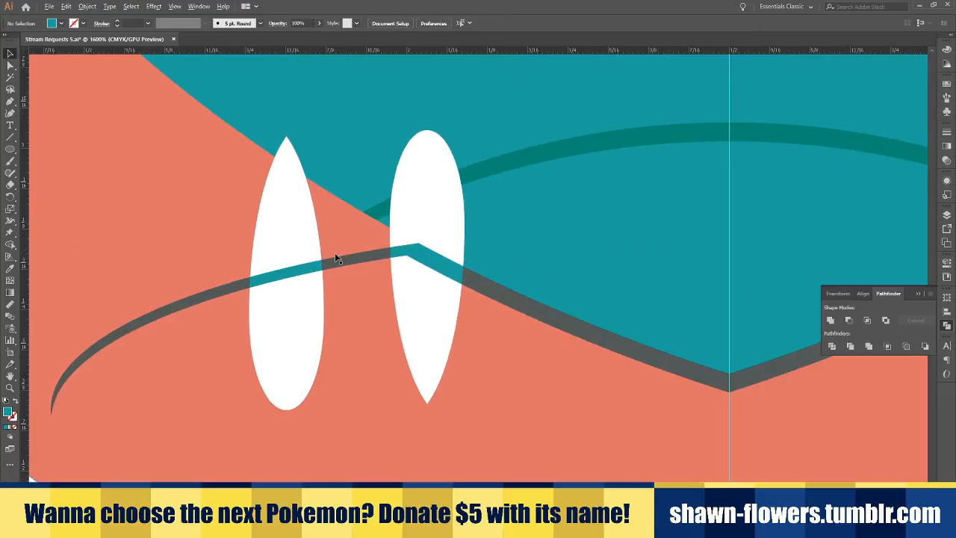
Try to cut the downward fang with the mouth line using a Pathfinder shape mode
{"action": "left_click_drag", "start_coordinate": [347, 275], "coordinate": [352, 258]}
{"action": "left_click", "coordinate": [299, 232], "text": "shift"}
{"action": "left_click", "coordinate": [848, 319]}
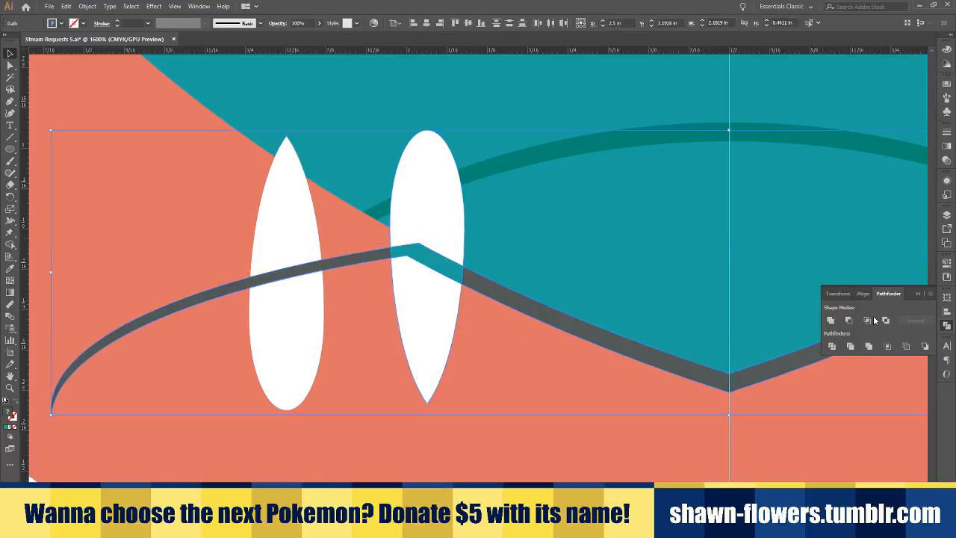
{"action": "left_click", "coordinate": [867, 319]}
{"action": "scroll", "coordinate": [524, 366], "scroll_direction": "down", "scroll_amount": 1}
{"action": "key", "text": "ctrl+z"}
Duplicate the mouth line in place, directly on top of the original
{"action": "scroll", "coordinate": [525, 372], "scroll_direction": "down", "scroll_amount": 1}
{"action": "left_click", "coordinate": [256, 329]}
{"action": "left_click", "coordinate": [391, 237]}
{"action": "mouse_move", "coordinate": [392, 237]}
{"action": "left_mouse_down"}
{"action": "mouse_move", "coordinate": [395, 262]}
{"action": "mouse_move", "coordinate": [395, 235]}
{"action": "left_mouse_up"}
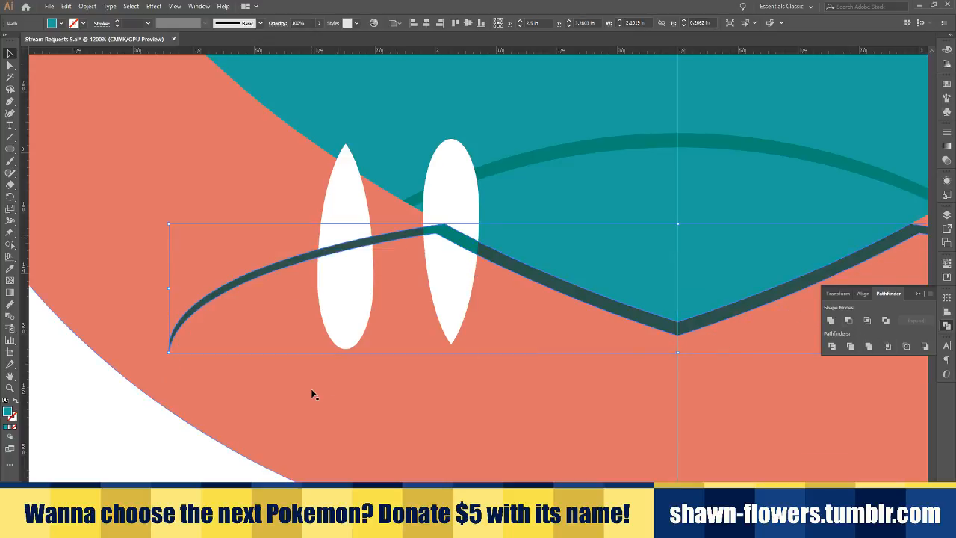
Subtract the mouth line copy from the downward fang with Minus Front, and deselect the result
{"action": "left_click", "coordinate": [445, 267]}
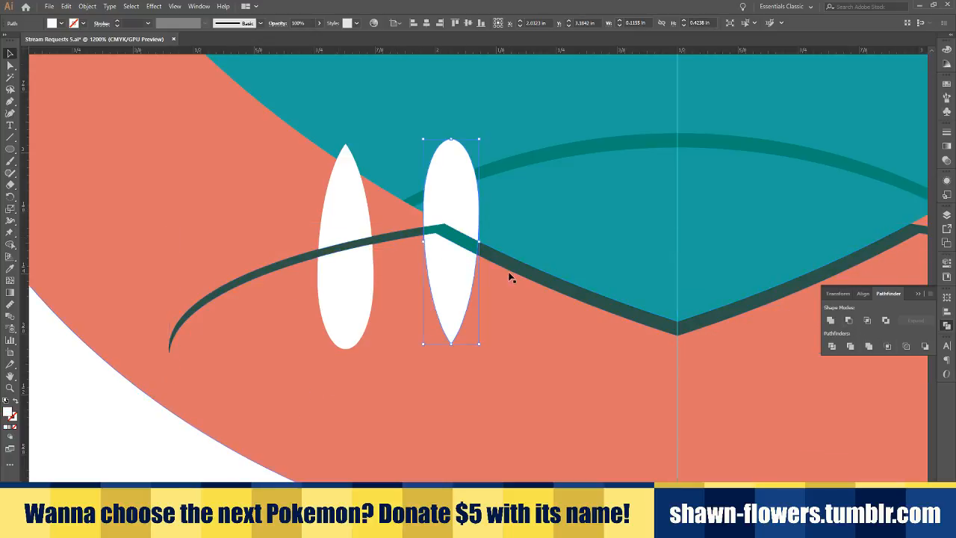
{"action": "left_click", "coordinate": [508, 271], "text": "shift"}
{"action": "left_click", "coordinate": [850, 321]}
{"action": "left_click", "coordinate": [213, 461]}
{"action": "scroll", "coordinate": [223, 462], "scroll_direction": "down", "scroll_amount": 2}
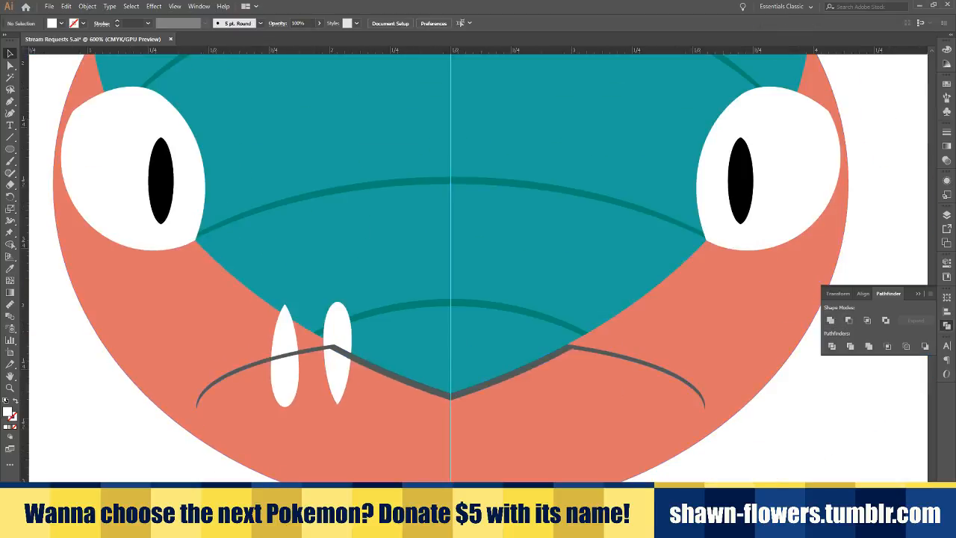
Cut the upward fang along the mouth line and delete its part below the line
{"action": "left_click", "coordinate": [285, 386]}
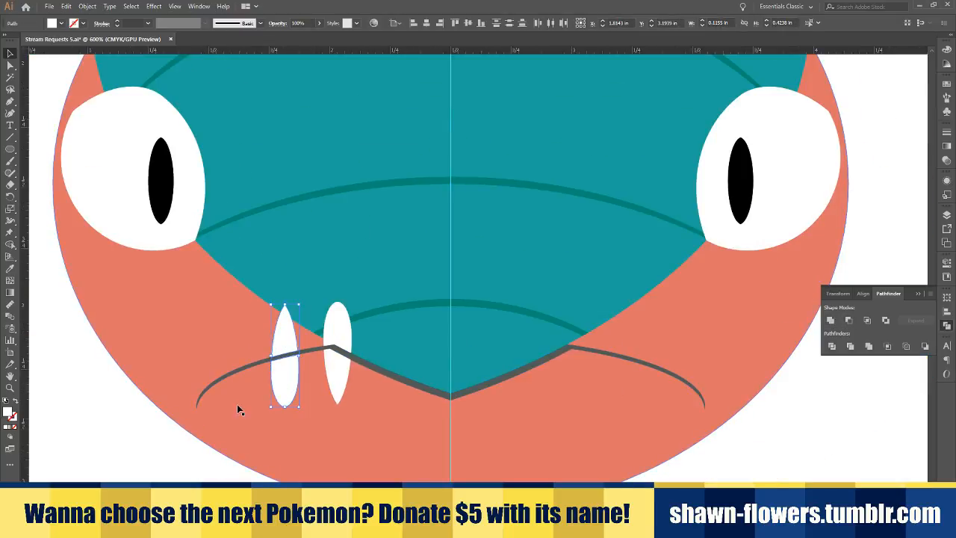
{"action": "left_click", "coordinate": [296, 384]}
{"action": "key", "text": "Delete"}
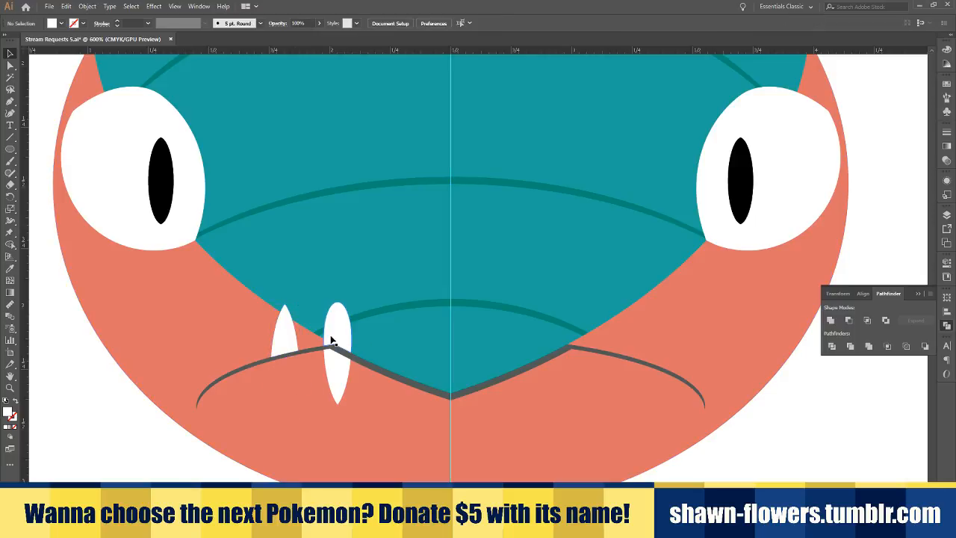
Delete the part of the downward fang that sticks out above the mouth line
{"action": "left_click", "coordinate": [344, 342]}
{"action": "left_click", "coordinate": [348, 337]}
{"action": "key", "text": "Delete"}
{"action": "scroll", "coordinate": [239, 475], "scroll_direction": "down", "scroll_amount": 2}
{"action": "scroll", "coordinate": [325, 397], "scroll_direction": "up", "scroll_amount": 2}
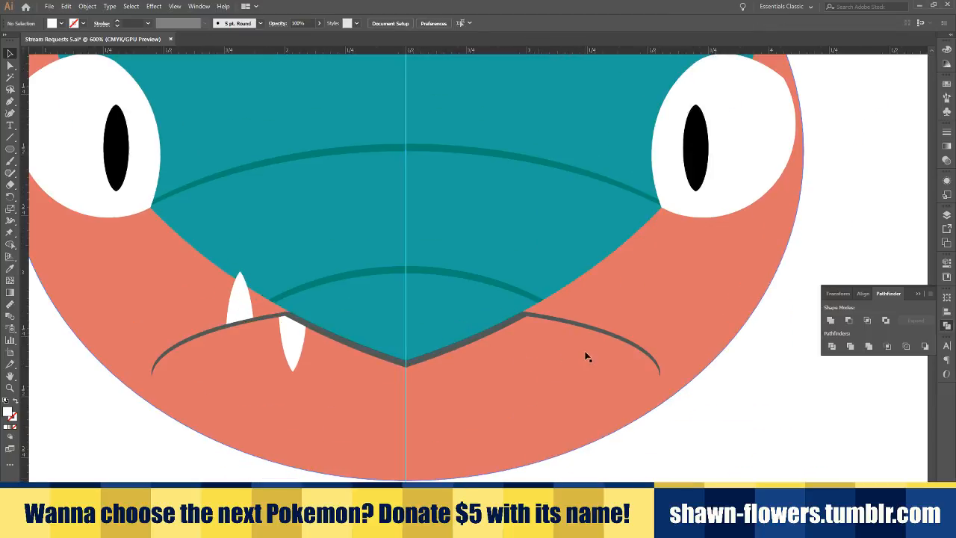
Copy both trimmed fangs across the centre guide to the mouth's other side and reflect the copies about the vertical axis
{"action": "scroll", "coordinate": [575, 357], "scroll_direction": "left", "scroll_amount": 2}
{"action": "left_click", "coordinate": [375, 338]}
{"action": "left_click", "coordinate": [324, 305], "text": "shift"}
{"action": "left_click_drag", "start_coordinate": [325, 305], "coordinate": [623, 307]}
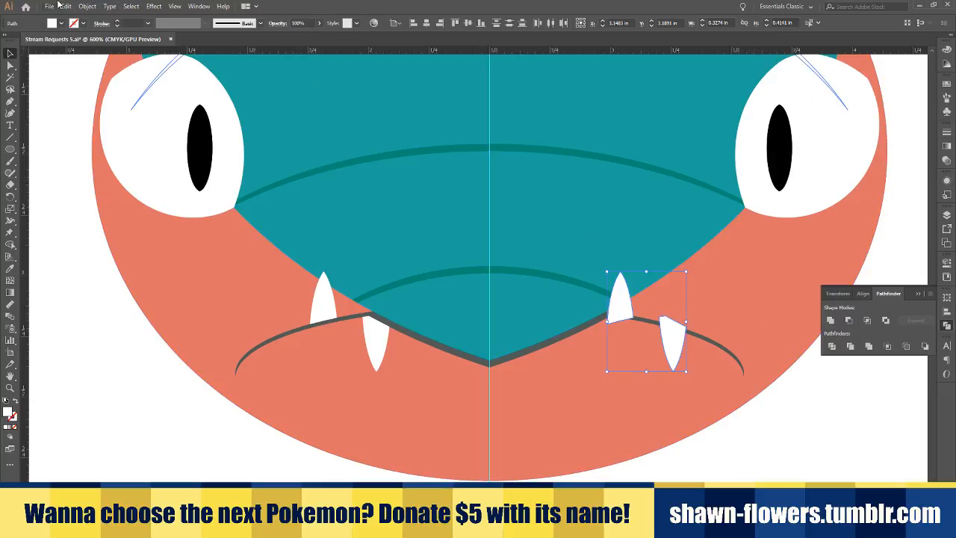
{"action": "left_click", "coordinate": [88, 7]}
{"action": "left_click", "coordinate": [245, 56]}
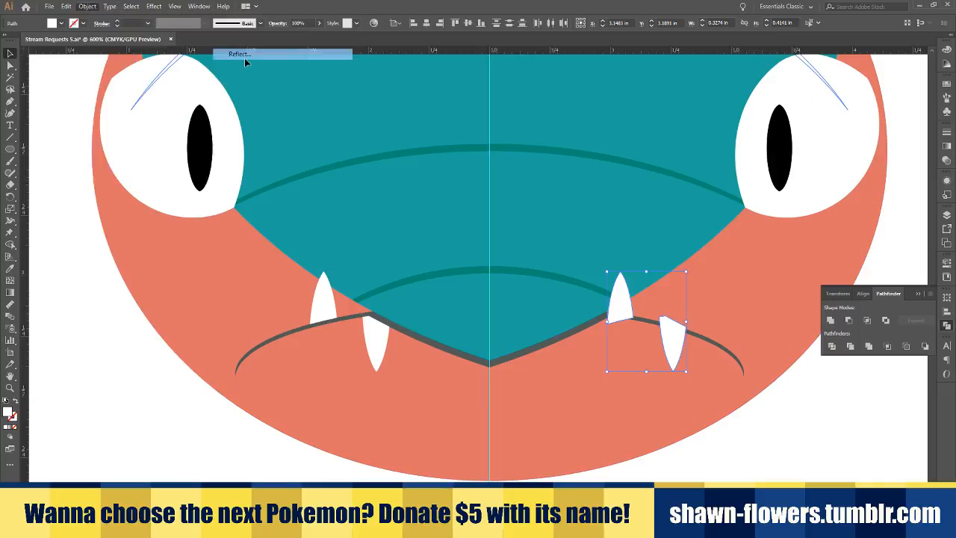
{"action": "left_click", "coordinate": [100, 162]}
Fit the mirrored fang pair against the mouth line, centred at about 3.08 in horizontally and 3.19 in vertically, and deselect it
{"action": "scroll", "coordinate": [728, 347], "scroll_direction": "up", "scroll_amount": 1}
{"action": "scroll", "coordinate": [686, 342], "scroll_direction": "up", "scroll_amount": 3}
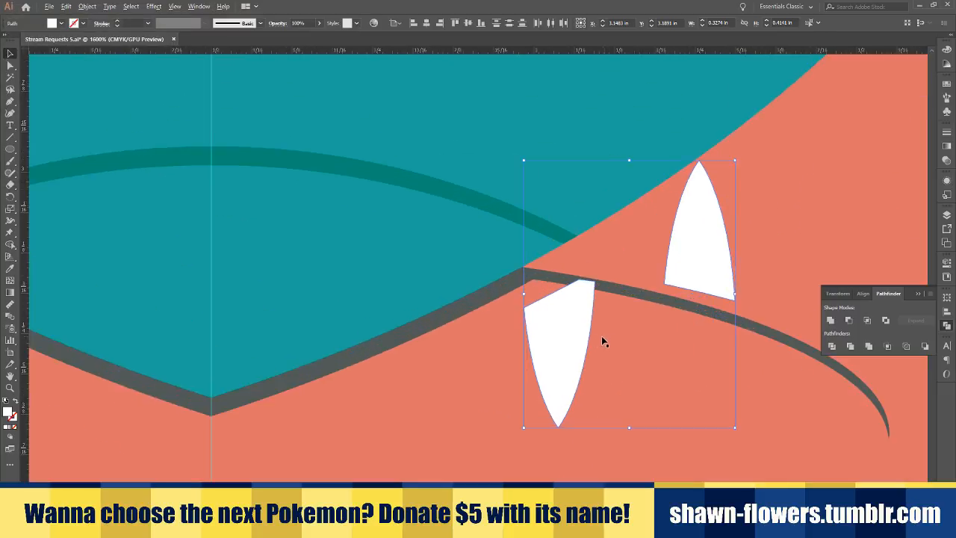
{"action": "left_click_drag", "start_coordinate": [561, 317], "coordinate": [489, 331]}
{"action": "scroll", "coordinate": [489, 331], "scroll_direction": "up", "scroll_amount": 3}
{"action": "left_click_drag", "start_coordinate": [642, 206], "coordinate": [628, 207]}
{"action": "scroll", "coordinate": [627, 207], "scroll_direction": "down", "scroll_amount": 5}
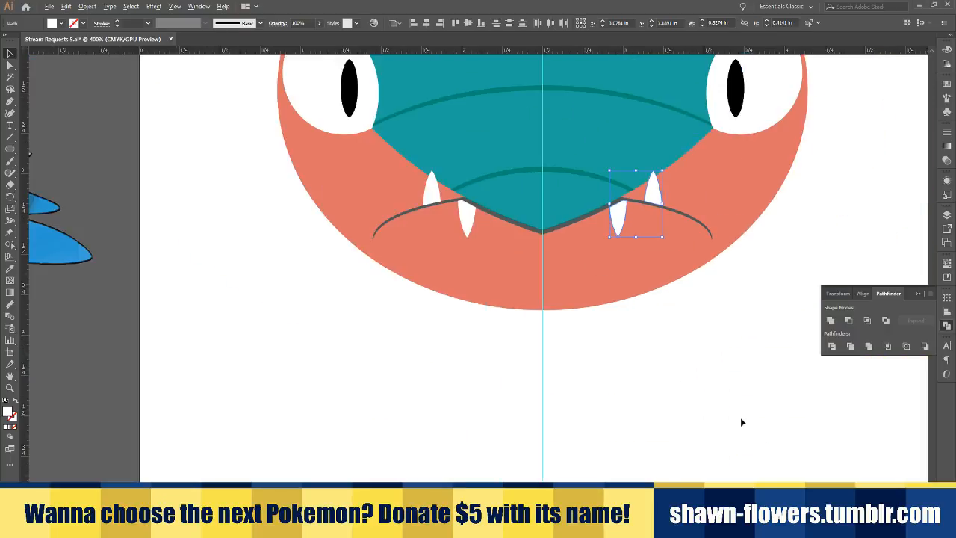
{"action": "left_click", "coordinate": [723, 373]}
Fine-tune the horizontal position of the mirrored fang pair so both cut edges meet the mouth line, and deselect it
{"action": "scroll", "coordinate": [694, 327], "scroll_direction": "up", "scroll_amount": 3}
{"action": "scroll", "coordinate": [643, 187], "scroll_direction": "up", "scroll_amount": 1}
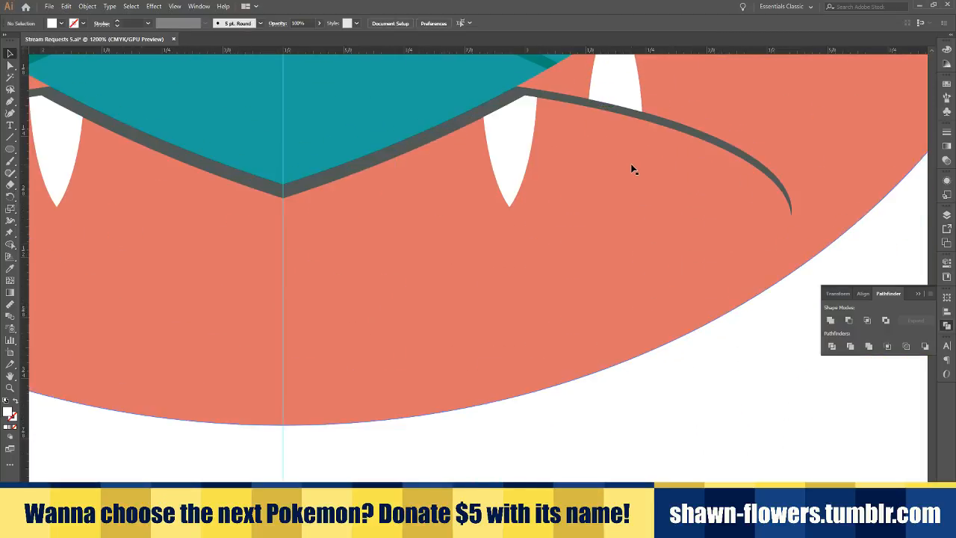
{"action": "scroll", "coordinate": [564, 239], "scroll_direction": "up", "scroll_amount": 1}
{"action": "scroll", "coordinate": [568, 258], "scroll_direction": "up", "scroll_amount": 5}
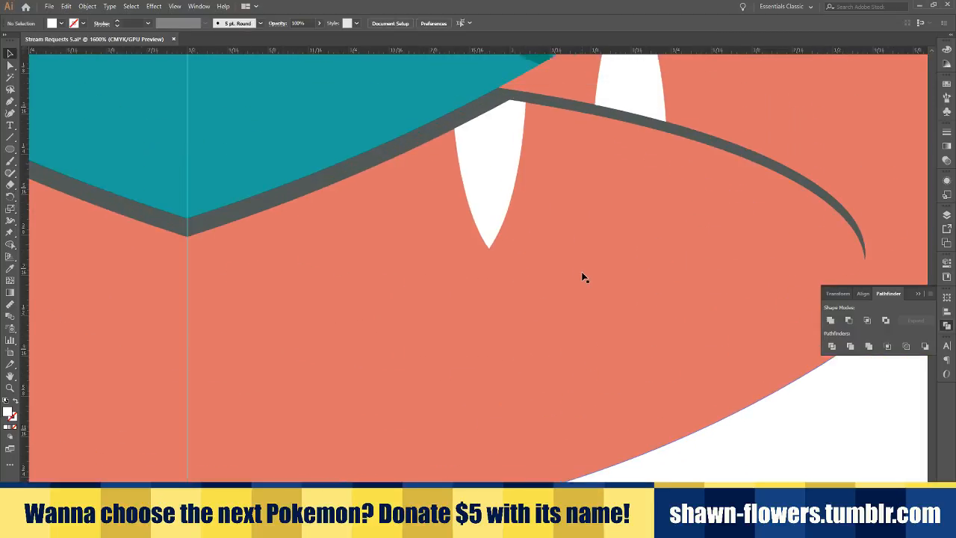
{"action": "scroll", "coordinate": [551, 265], "scroll_direction": "right", "scroll_amount": 1}
{"action": "scroll", "coordinate": [549, 268], "scroll_direction": "up", "scroll_amount": 1}
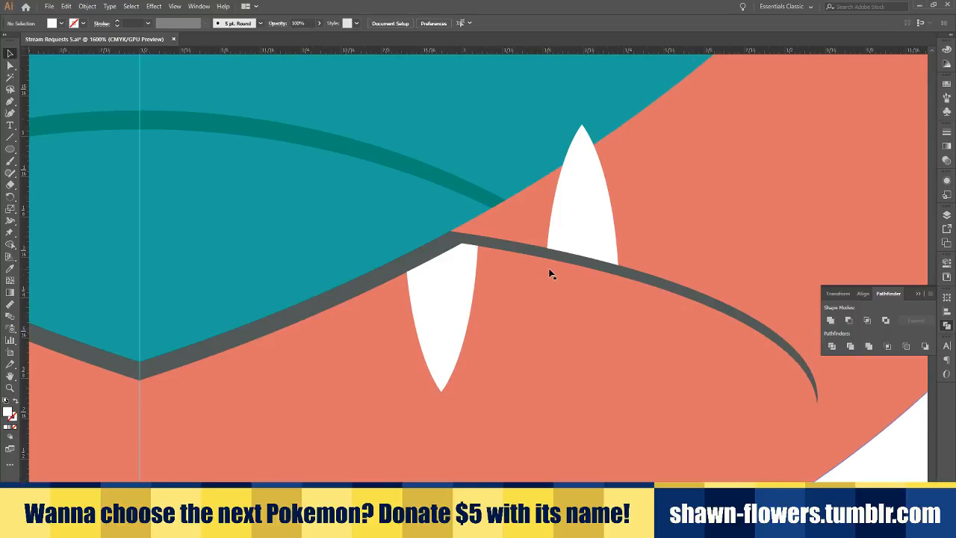
{"action": "scroll", "coordinate": [551, 269], "scroll_direction": "up", "scroll_amount": 2}
{"action": "left_click", "coordinate": [391, 320]}
{"action": "left_click", "coordinate": [623, 223], "text": "shift"}
{"action": "left_click_drag", "start_coordinate": [617, 224], "coordinate": [700, 221]}
{"action": "left_click_drag", "start_coordinate": [732, 222], "coordinate": [651, 228]}
{"action": "scroll", "coordinate": [653, 231], "scroll_direction": "down", "scroll_amount": 5}
{"action": "left_click", "coordinate": [693, 422]}
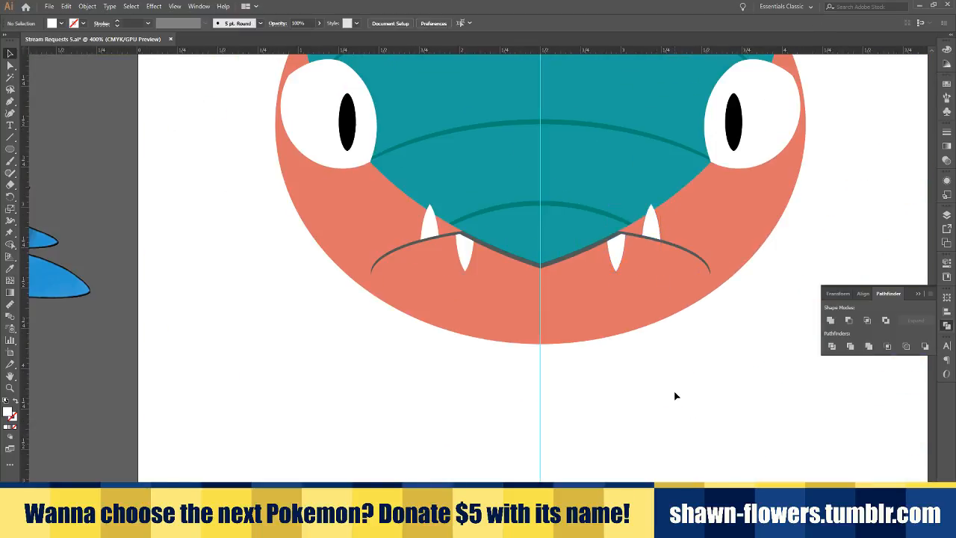
Duplicate the orange face ellipse and move the copy straight down so it overlaps the mouth area
{"action": "scroll", "coordinate": [487, 249], "scroll_direction": "up", "scroll_amount": 4}
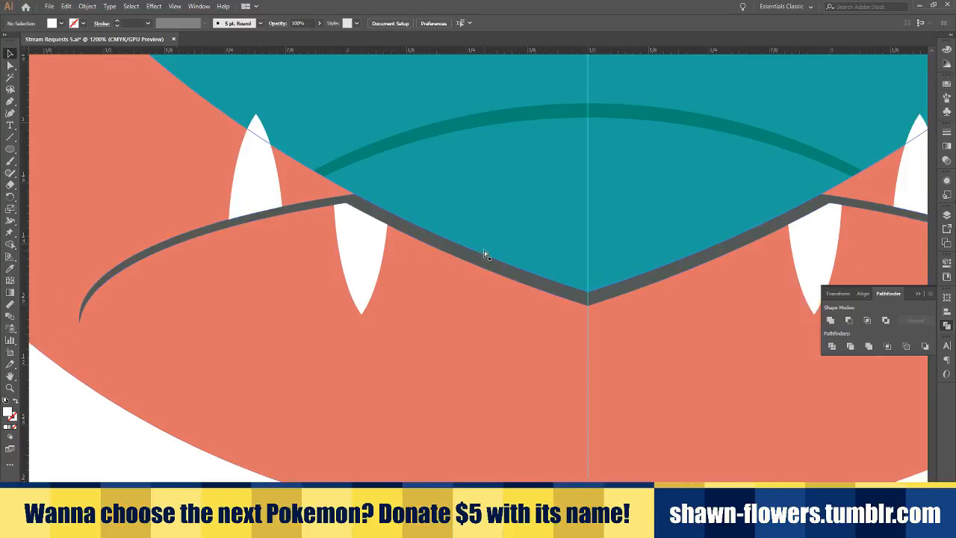
{"action": "scroll", "coordinate": [486, 254], "scroll_direction": "down", "scroll_amount": 4}
{"action": "scroll", "coordinate": [546, 386], "scroll_direction": "down", "scroll_amount": 2}
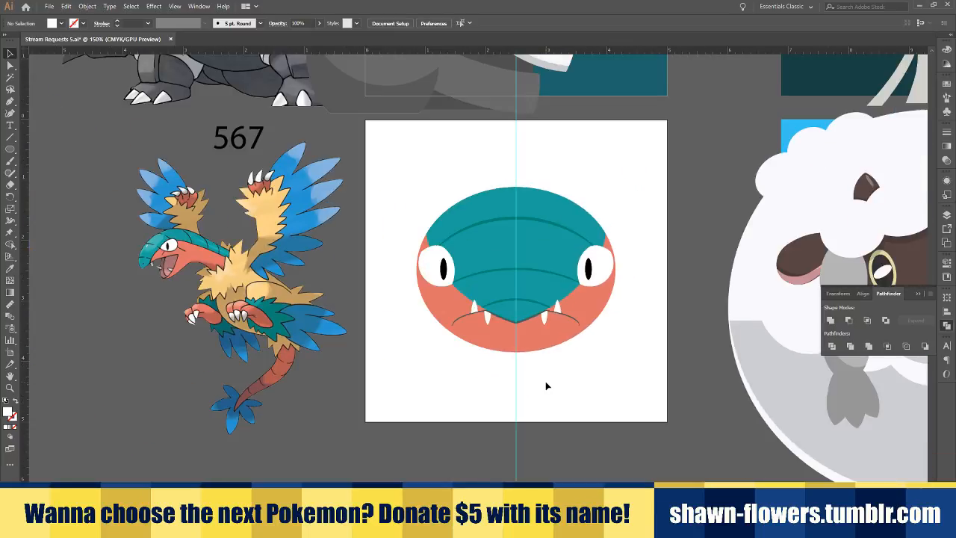
{"action": "scroll", "coordinate": [538, 366], "scroll_direction": "up", "scroll_amount": 3}
{"action": "scroll", "coordinate": [493, 343], "scroll_direction": "down", "scroll_amount": 1}
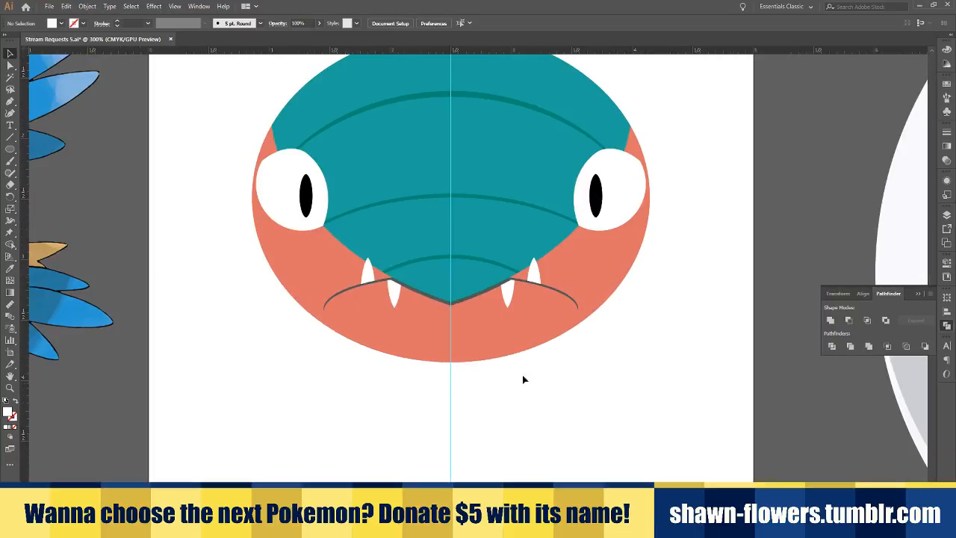
{"action": "left_click", "coordinate": [10, 149]}
{"action": "left_click", "coordinate": [10, 53]}
{"action": "scroll", "coordinate": [418, 329], "scroll_direction": "up", "scroll_amount": 1}
{"action": "left_click", "coordinate": [412, 351]}
{"action": "mouse_move", "coordinate": [412, 351]}
{"action": "left_mouse_down"}
{"action": "mouse_move", "coordinate": [412, 335]}
{"action": "mouse_move", "coordinate": [415, 358]}
{"action": "left_mouse_up"}
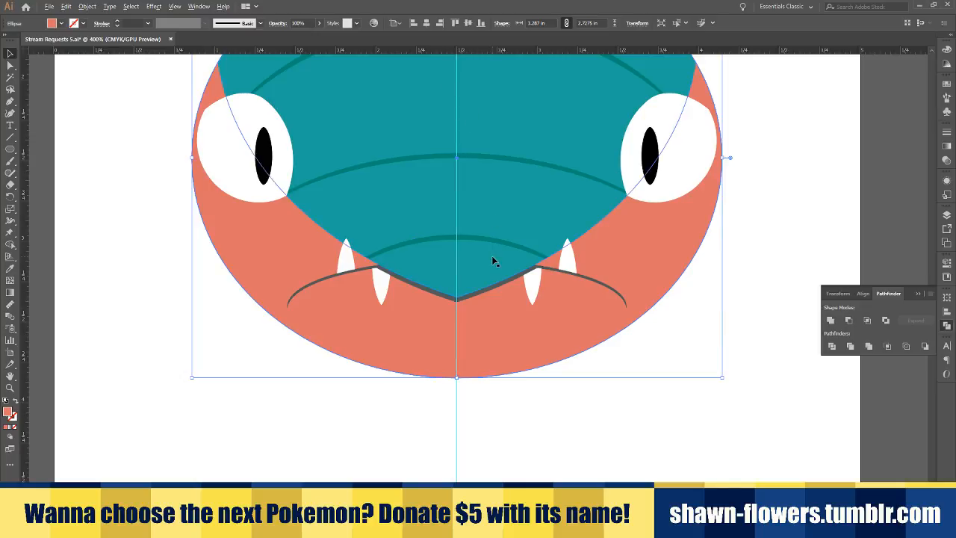
{"action": "scroll", "coordinate": [491, 256], "scroll_direction": "down", "scroll_amount": 2}
{"action": "left_click_drag", "start_coordinate": [504, 282], "coordinate": [514, 476]}
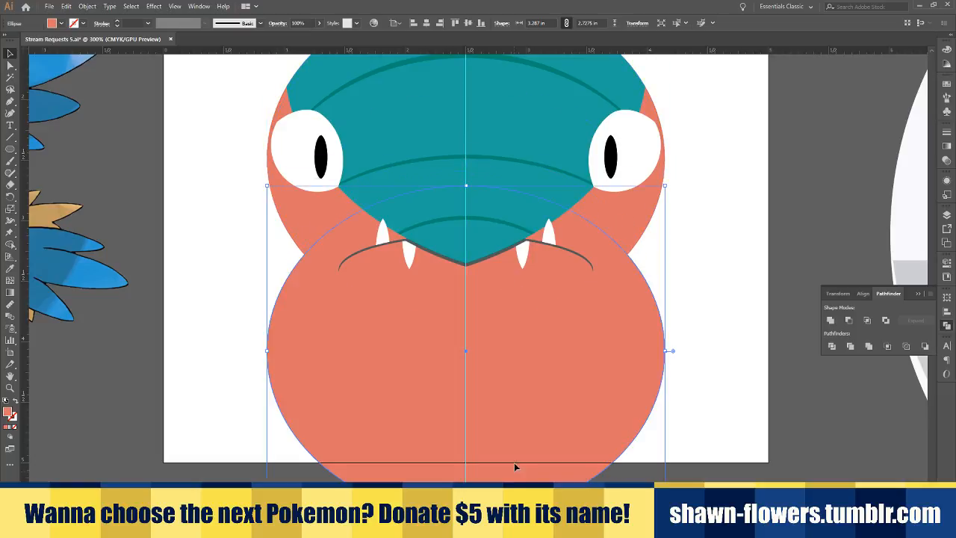
Widen the lower ellipse and intersect it with the face ellipse copy, forming a chin shape about 2.37 by 0.76 in
{"action": "left_click_drag", "start_coordinate": [534, 341], "coordinate": [545, 359]}
{"action": "scroll", "coordinate": [550, 402], "scroll_direction": "up", "scroll_amount": 1}
{"action": "left_click_drag", "start_coordinate": [703, 393], "coordinate": [729, 395]}
{"action": "left_click", "coordinate": [234, 157], "text": "shift"}
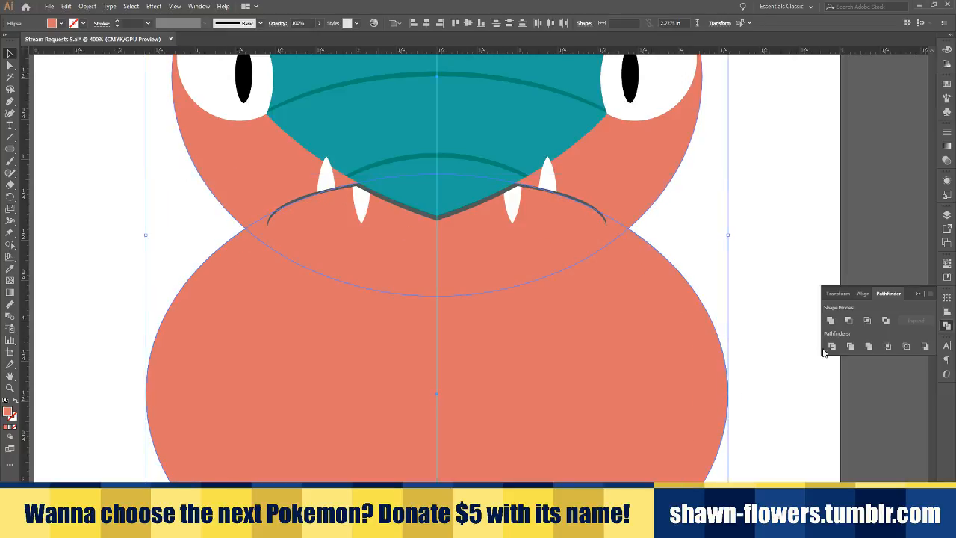
{"action": "left_click", "coordinate": [869, 320]}
Turn the chin shape into a shadow by sampling the shading on the sheep's brown face with the Eyedropper, and deselect it
{"action": "left_click", "coordinate": [10, 269]}
{"action": "scroll", "coordinate": [299, 304], "scroll_direction": "down", "scroll_amount": 3}
{"action": "scroll", "coordinate": [421, 337], "scroll_direction": "up", "scroll_amount": 2}
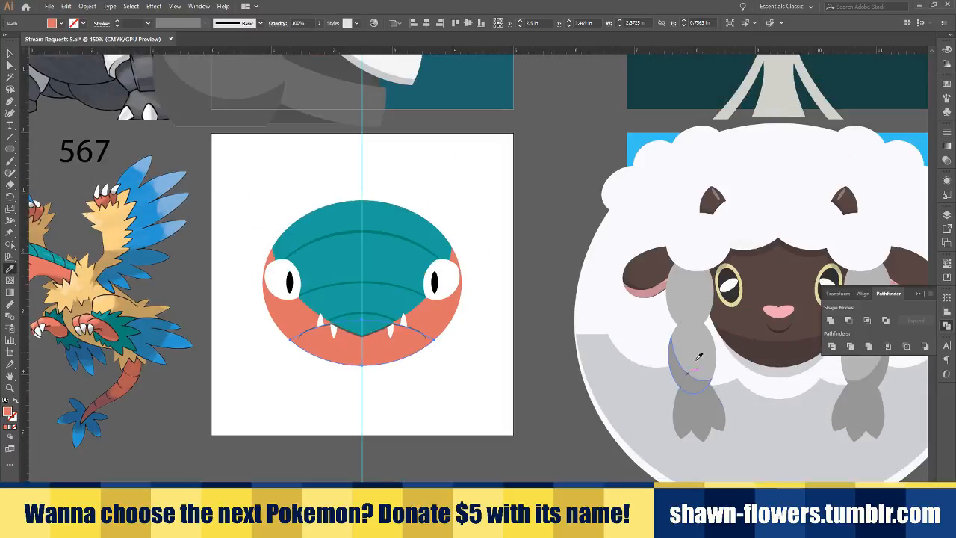
{"action": "left_click", "coordinate": [744, 349]}
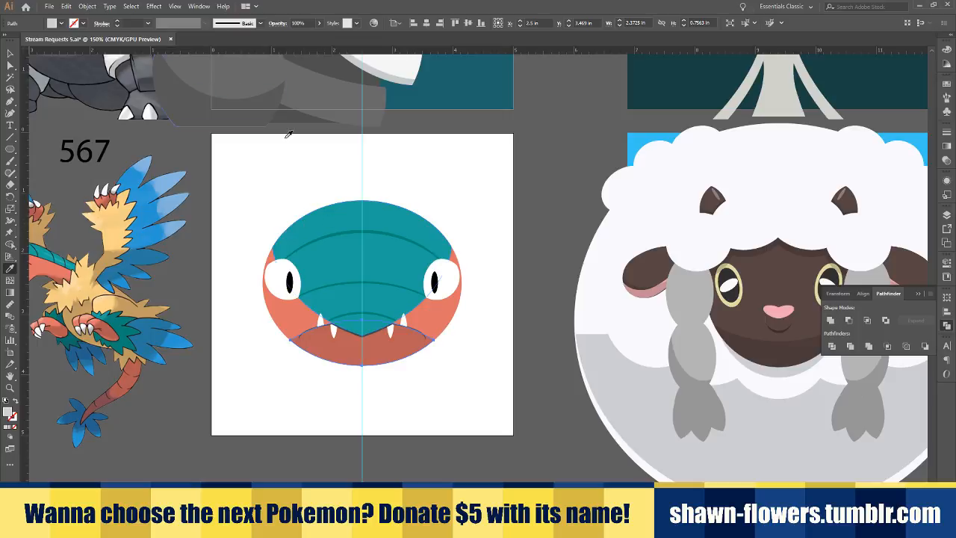
{"action": "left_click", "coordinate": [10, 54]}
{"action": "left_click", "coordinate": [243, 177]}
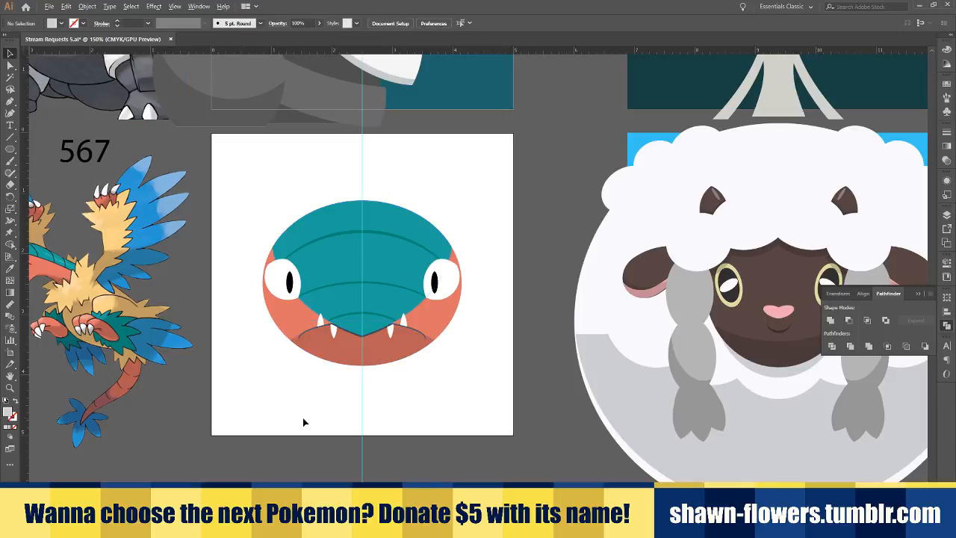
Select the mouth line and duplicate it in place above the chin shadow
{"action": "scroll", "coordinate": [330, 414], "scroll_direction": "up", "scroll_amount": 2}
{"action": "scroll", "coordinate": [523, 362], "scroll_direction": "left", "scroll_amount": 1}
{"action": "scroll", "coordinate": [418, 357], "scroll_direction": "up", "scroll_amount": 1}
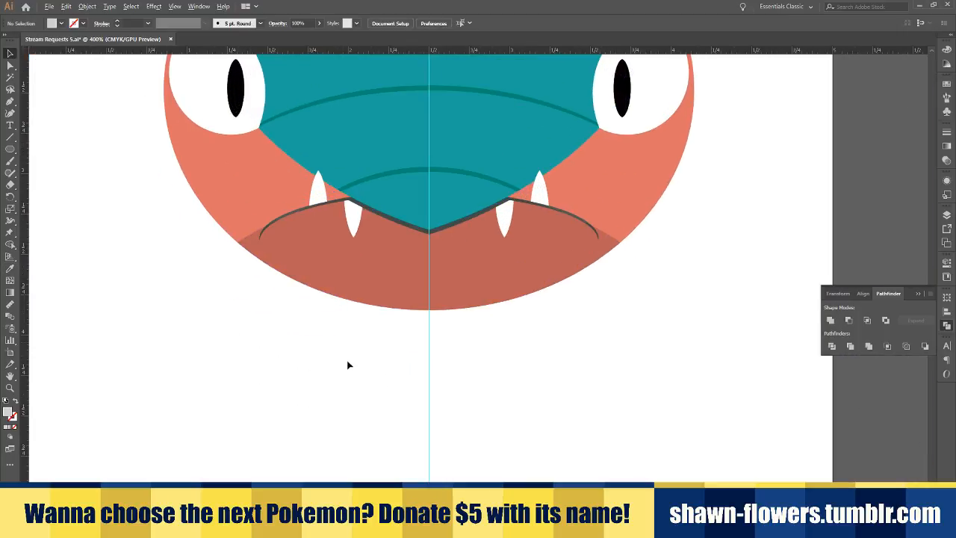
{"action": "scroll", "coordinate": [351, 347], "scroll_direction": "up", "scroll_amount": 3}
{"action": "scroll", "coordinate": [337, 157], "scroll_direction": "up", "scroll_amount": 2}
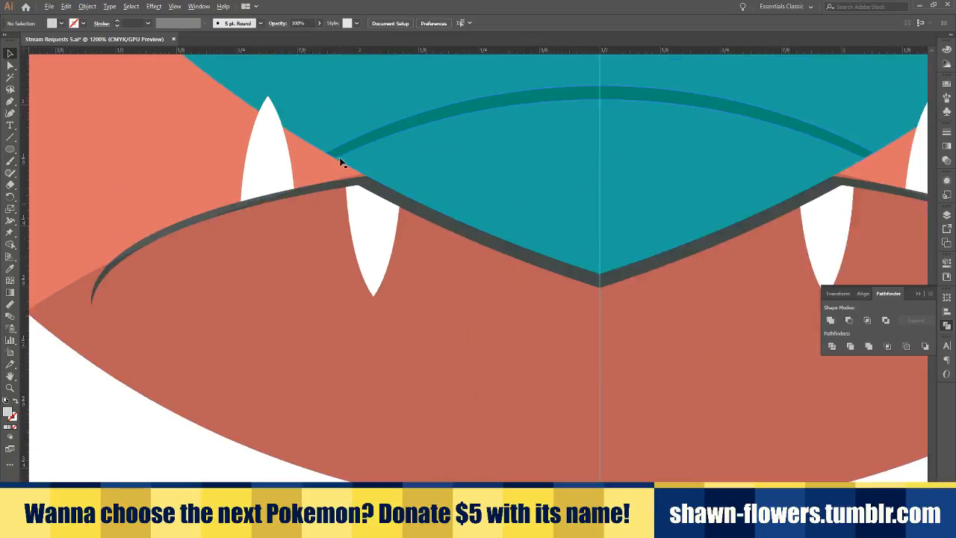
{"action": "mouse_move", "coordinate": [318, 205]}
{"action": "left_mouse_down"}
{"action": "mouse_move", "coordinate": [345, 208]}
{"action": "mouse_move", "coordinate": [318, 222]}
{"action": "mouse_move", "coordinate": [322, 210]}
{"action": "left_mouse_up"}
{"action": "scroll", "coordinate": [321, 210], "scroll_direction": "down", "scroll_amount": 5}
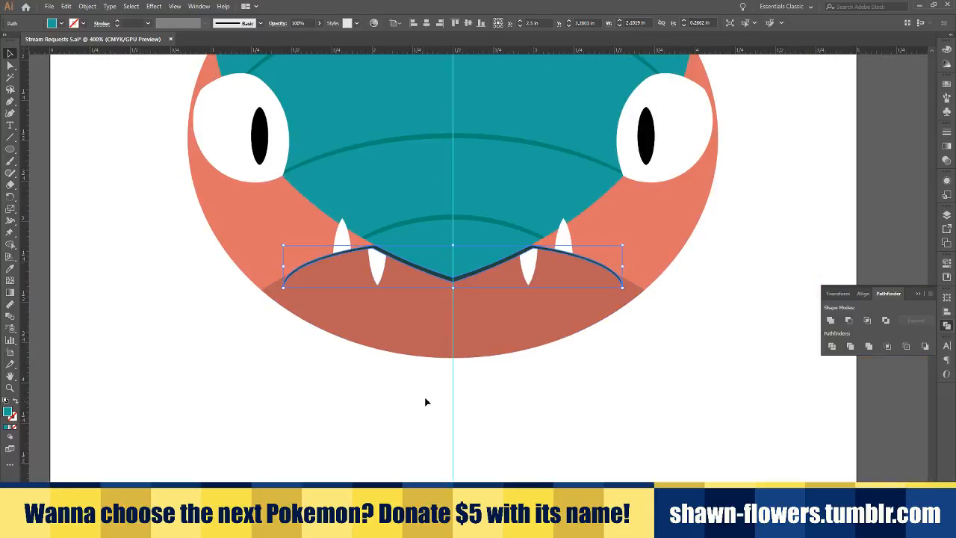
Subtract the mouth line copy from the chin shadow with Minus Front, and deselect the result
{"action": "left_click", "coordinate": [401, 314], "text": "shift"}
{"action": "left_click", "coordinate": [852, 318]}
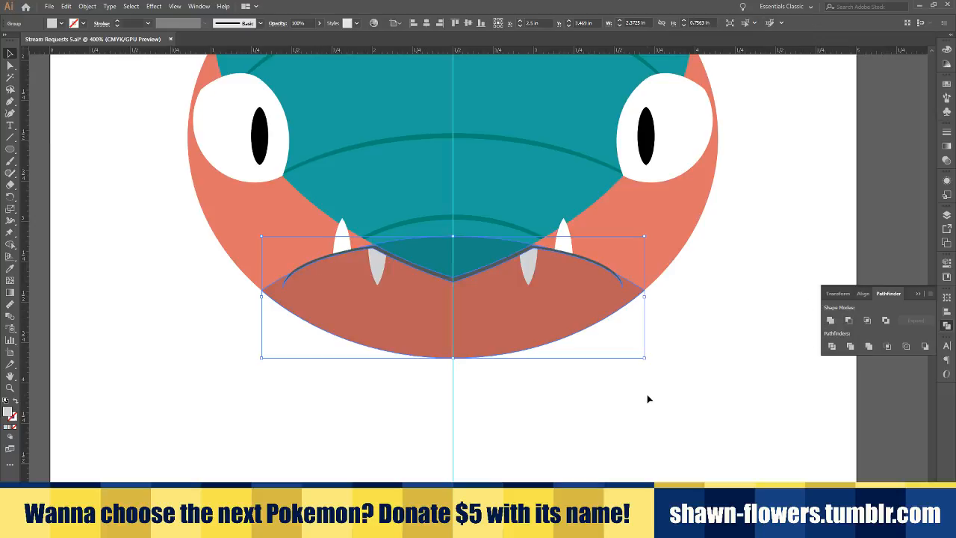
{"action": "left_click", "coordinate": [502, 418]}
Ungroup the cut chin shadow and delete its piece above the mouth line, over the teal beak
{"action": "scroll", "coordinate": [435, 281], "scroll_direction": "up", "scroll_amount": 2}
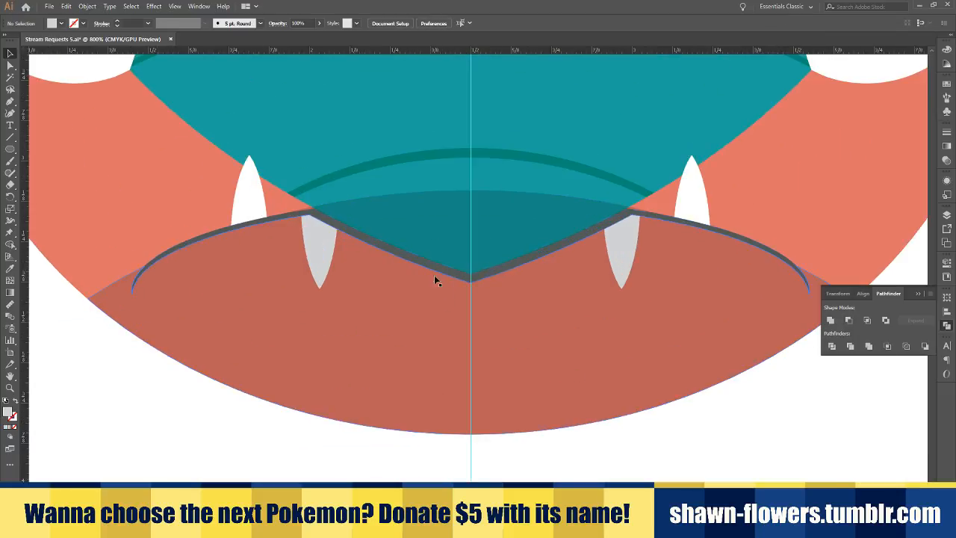
{"action": "left_click", "coordinate": [422, 236]}
{"action": "key", "text": "ctrl+shift+g"}
{"action": "left_click", "coordinate": [420, 225]}
{"action": "key", "text": "Delete"}
Send the remaining chin shadow backward behind the two downward fangs
{"action": "left_click", "coordinate": [340, 357]}
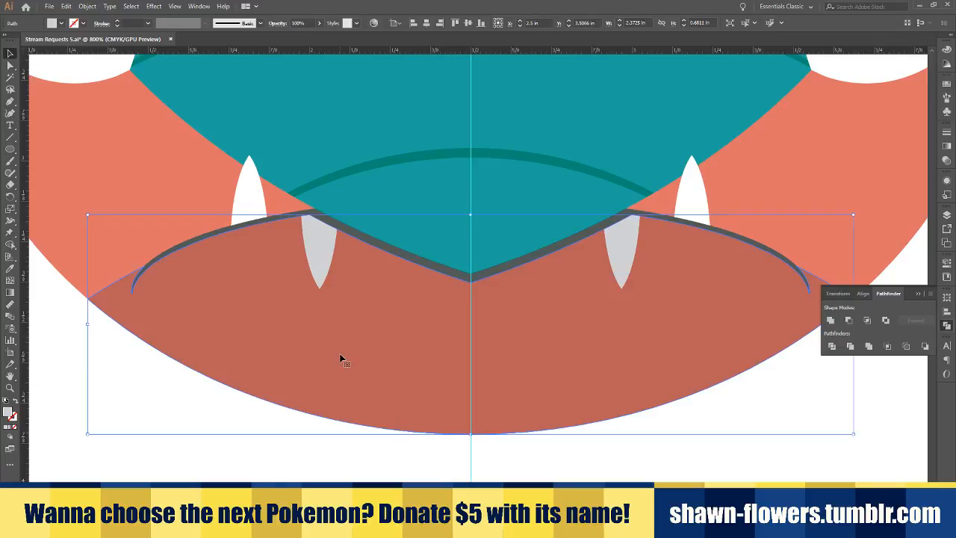
{"action": "key", "text": "ctrl+["}
{"action": "key", "text": "ctrl+["}
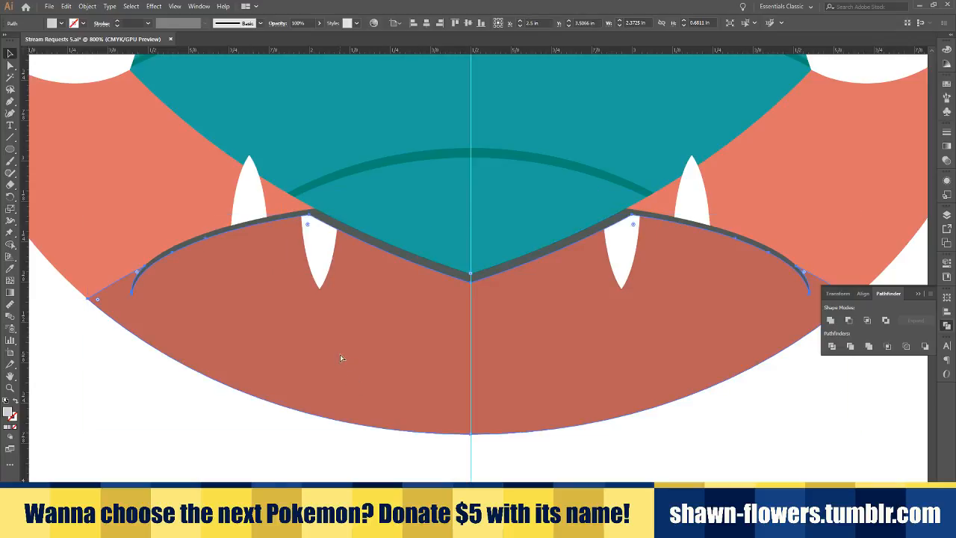
Deselect the chin shadow and save the document
{"action": "left_click", "coordinate": [640, 473]}
{"action": "scroll", "coordinate": [640, 473], "scroll_direction": "down", "scroll_amount": 3}
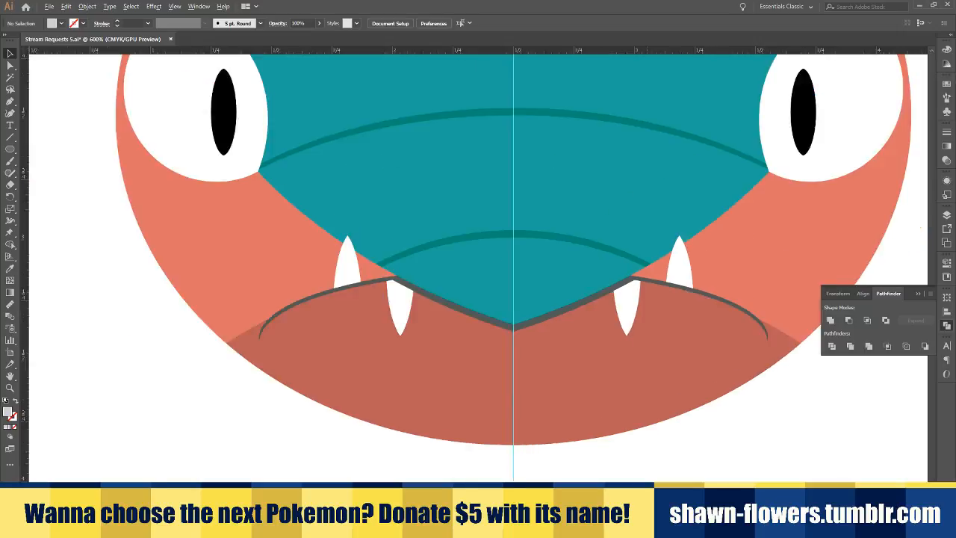
{"action": "scroll", "coordinate": [651, 469], "scroll_direction": "right", "scroll_amount": 1}
{"action": "scroll", "coordinate": [651, 468], "scroll_direction": "right", "scroll_amount": 1}
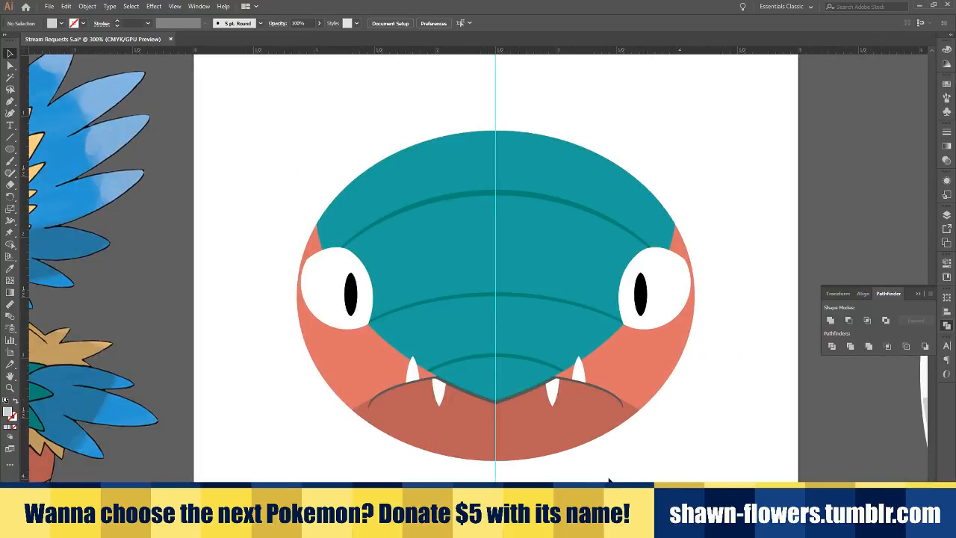
{"action": "scroll", "coordinate": [650, 472], "scroll_direction": "up", "scroll_amount": 1}
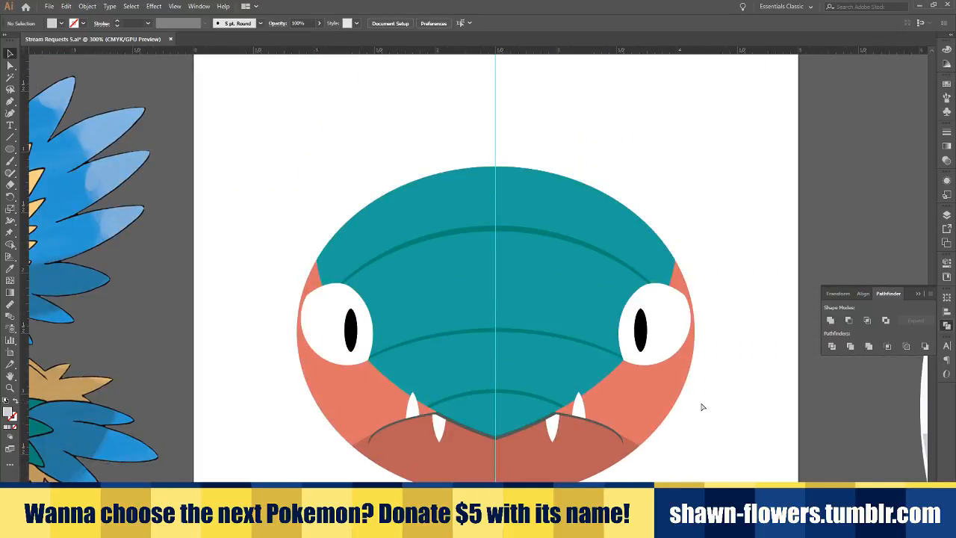
{"action": "key", "text": "ctrl+s"}
Compare the bird's face with the 567 reference artwork beside it
{"action": "scroll", "coordinate": [702, 402], "scroll_direction": "down", "scroll_amount": 3}
{"action": "scroll", "coordinate": [449, 437], "scroll_direction": "up", "scroll_amount": 3}
{"action": "scroll", "coordinate": [473, 430], "scroll_direction": "down", "scroll_amount": 5}
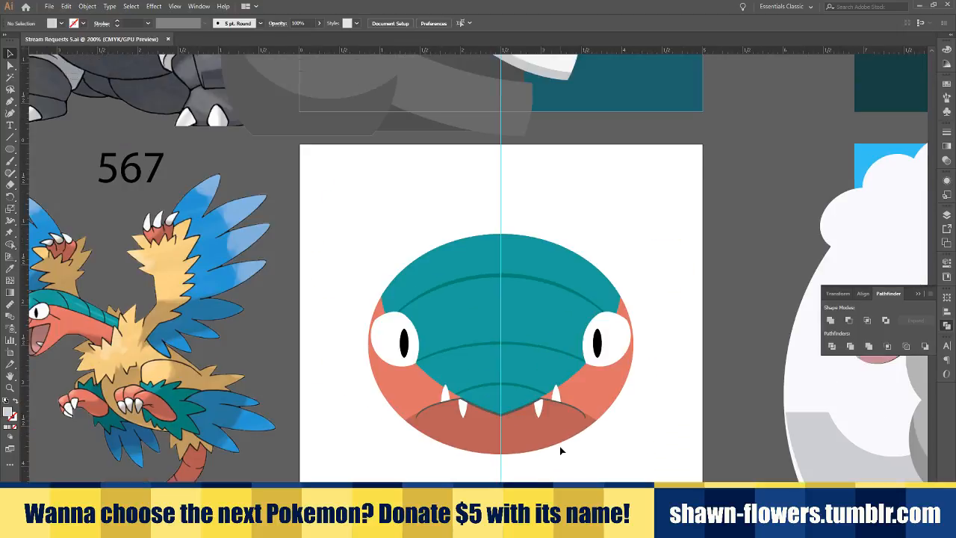
{"action": "scroll", "coordinate": [429, 457], "scroll_direction": "down", "scroll_amount": 2}
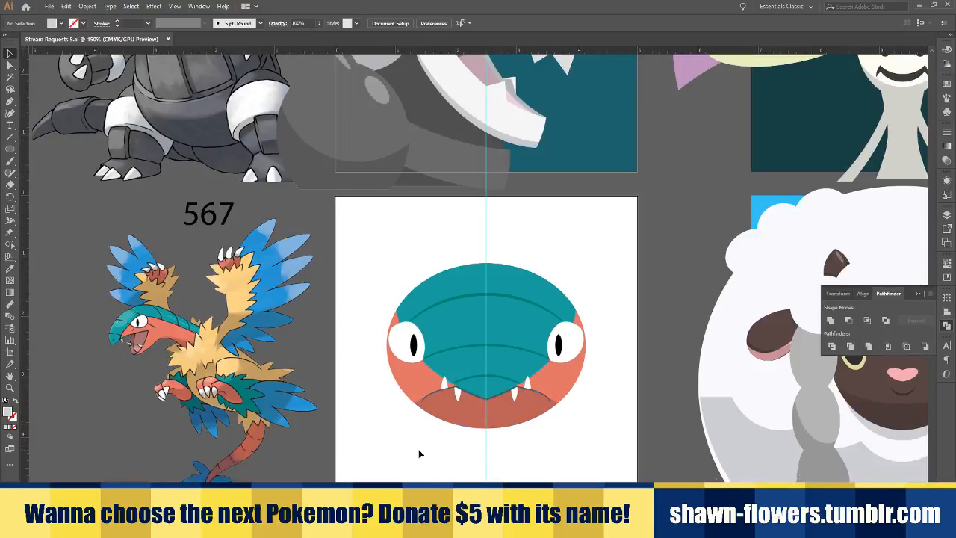
{"action": "scroll", "coordinate": [416, 436], "scroll_direction": "down", "scroll_amount": 1}
{"action": "left_click_drag", "start_coordinate": [393, 234], "coordinate": [570, 421]}
{"action": "left_click", "coordinate": [516, 472]}
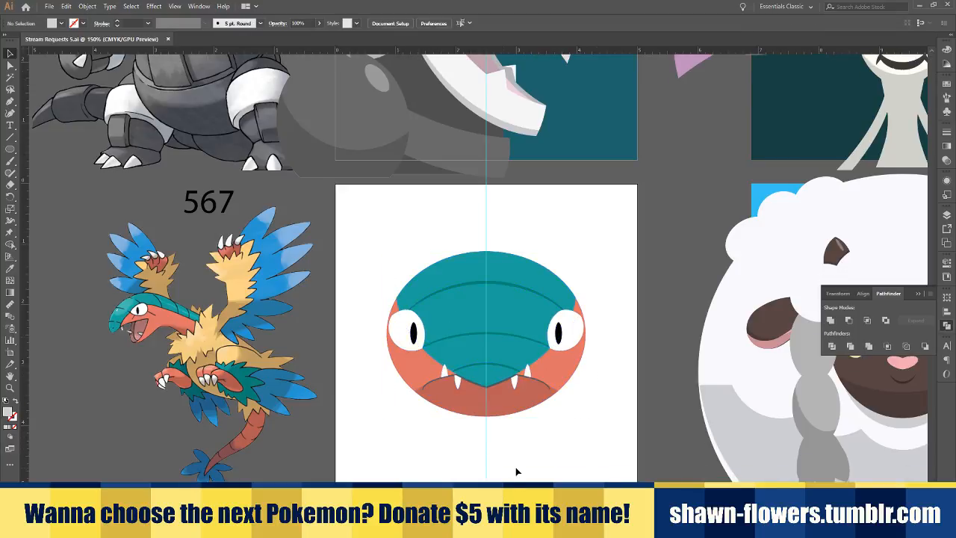
Copy the oval head highlight from the 634 icon onto the left half of the bird's teal forehead
{"action": "scroll", "coordinate": [520, 468], "scroll_direction": "down", "scroll_amount": 2}
{"action": "scroll", "coordinate": [551, 180], "scroll_direction": "up", "scroll_amount": 5}
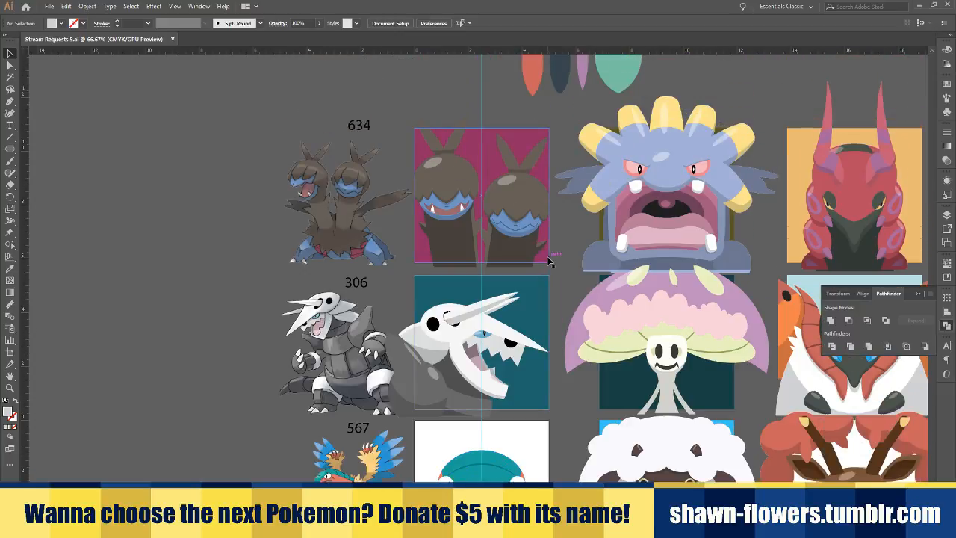
{"action": "scroll", "coordinate": [552, 179], "scroll_direction": "down", "scroll_amount": 2}
{"action": "scroll", "coordinate": [551, 180], "scroll_direction": "down", "scroll_amount": 1}
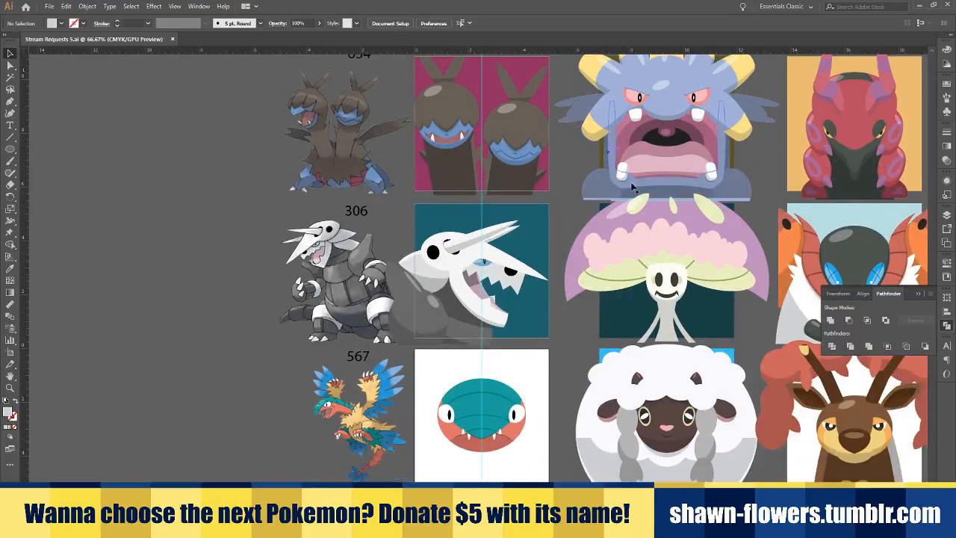
{"action": "left_click", "coordinate": [515, 112]}
{"action": "left_click_drag", "start_coordinate": [515, 112], "coordinate": [501, 394]}
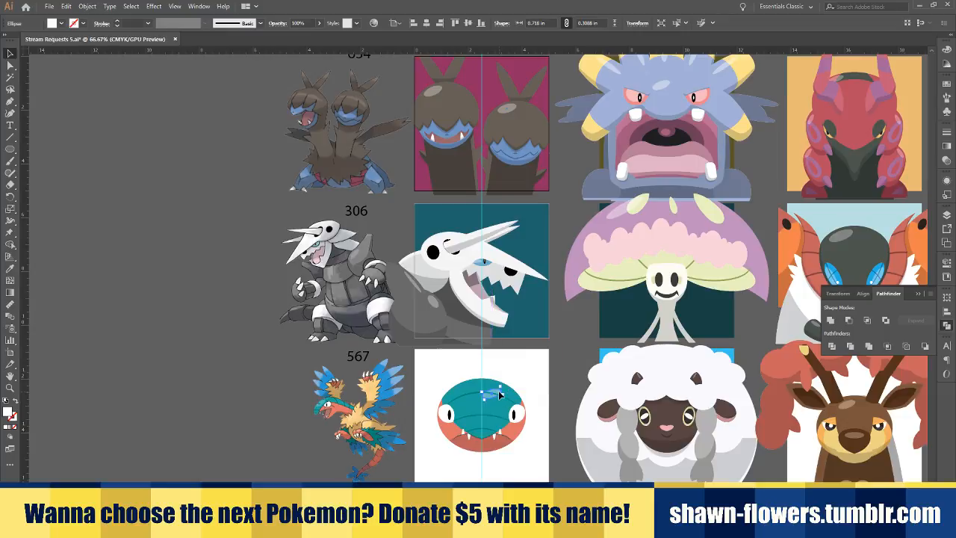
{"action": "scroll", "coordinate": [499, 394], "scroll_direction": "up", "scroll_amount": 4}
{"action": "scroll", "coordinate": [499, 393], "scroll_direction": "down", "scroll_amount": 1}
{"action": "left_click_drag", "start_coordinate": [480, 343], "coordinate": [332, 302]}
{"action": "scroll", "coordinate": [377, 313], "scroll_direction": "down", "scroll_amount": 5}
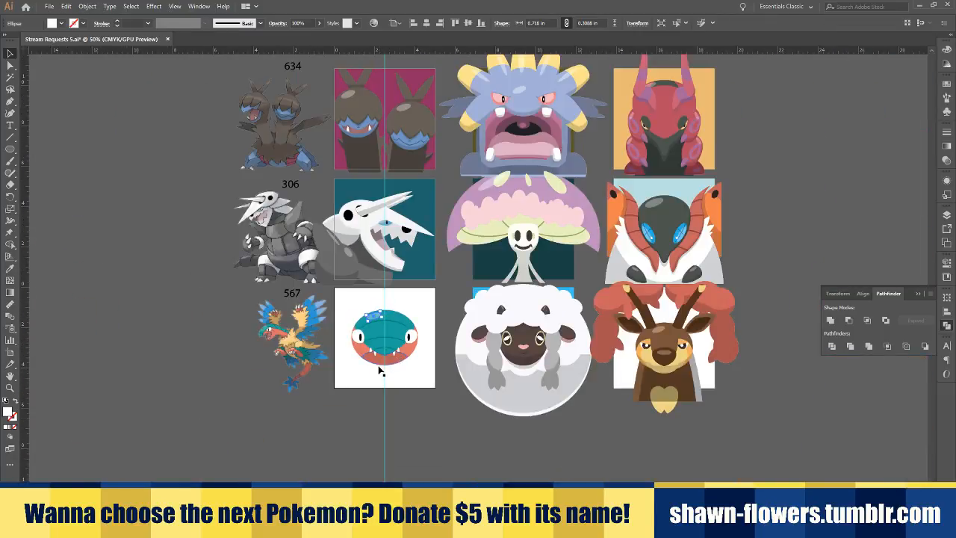
{"action": "scroll", "coordinate": [381, 372], "scroll_direction": "up", "scroll_amount": 4}
{"action": "left_click", "coordinate": [406, 404]}
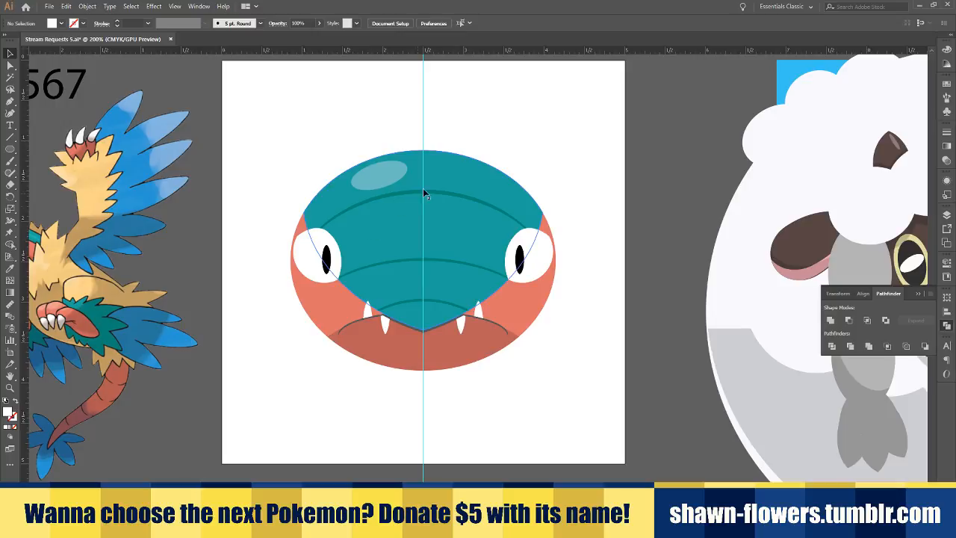
Enlarge the oval highlight, reposition it near the upper-left edge of the teal forehead, and deselect it
{"action": "left_click", "coordinate": [406, 178]}
{"action": "left_click_drag", "start_coordinate": [436, 174], "coordinate": [401, 162]}
{"action": "scroll", "coordinate": [402, 162], "scroll_direction": "up", "scroll_amount": 3}
{"action": "left_click_drag", "start_coordinate": [472, 196], "coordinate": [499, 225]}
{"action": "left_click_drag", "start_coordinate": [420, 201], "coordinate": [408, 149]}
{"action": "left_click", "coordinate": [292, 109]}
Check the highlighted bird face beside the neighbouring icons and save the document
{"action": "scroll", "coordinate": [295, 150], "scroll_direction": "down", "scroll_amount": 6}
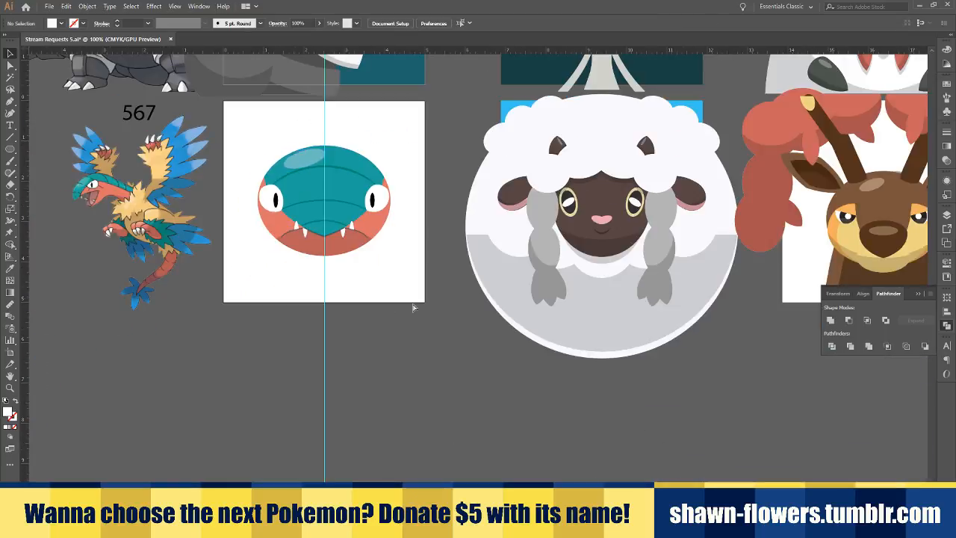
{"action": "scroll", "coordinate": [408, 302], "scroll_direction": "left", "scroll_amount": 3}
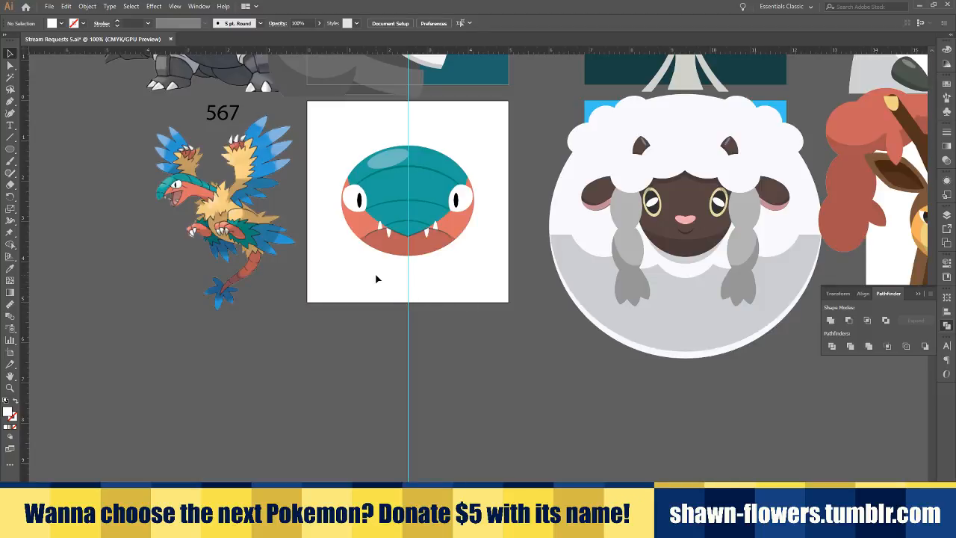
{"action": "scroll", "coordinate": [478, 279], "scroll_direction": "left", "scroll_amount": 3}
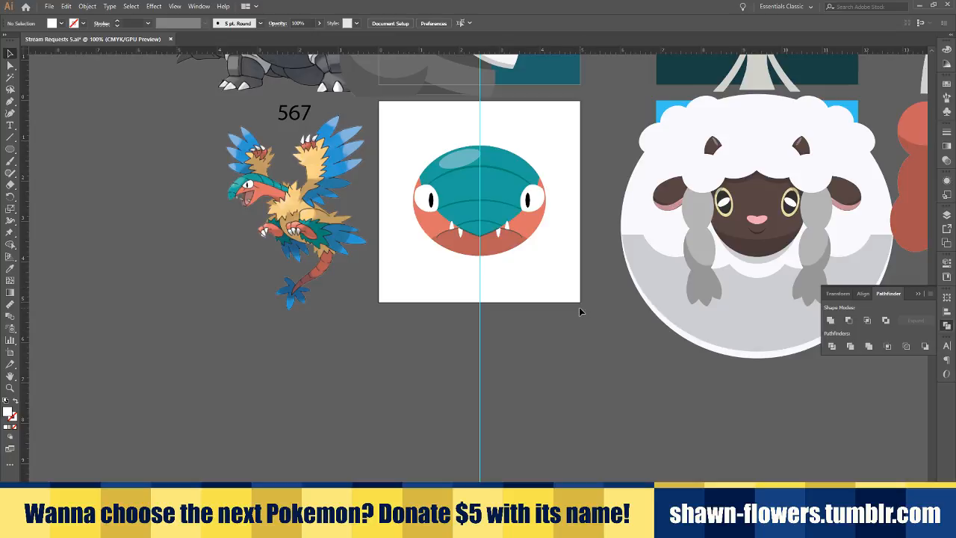
{"action": "scroll", "coordinate": [530, 301], "scroll_direction": "up", "scroll_amount": 1}
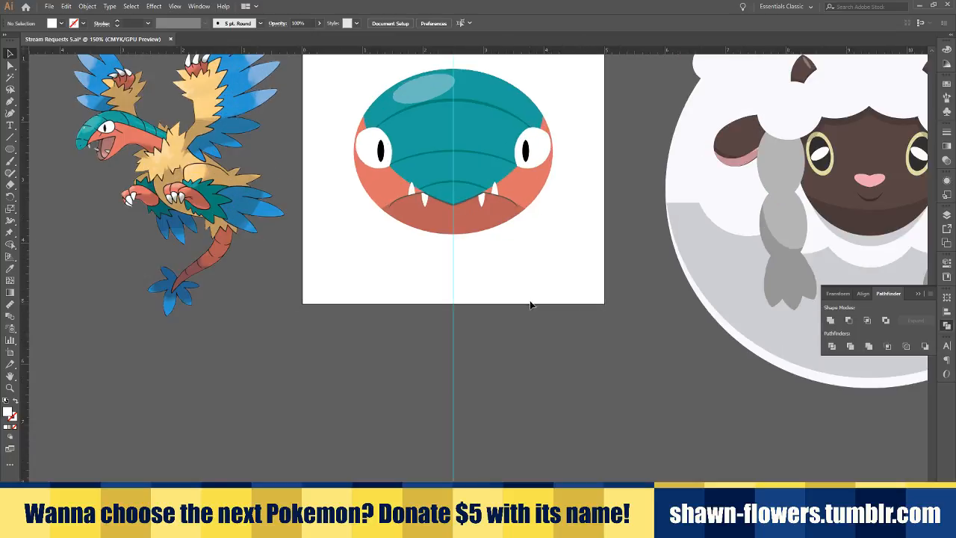
{"action": "scroll", "coordinate": [535, 309], "scroll_direction": "up", "scroll_amount": 1}
{"action": "scroll", "coordinate": [535, 309], "scroll_direction": "up", "scroll_amount": 1}
{"action": "scroll", "coordinate": [463, 356], "scroll_direction": "down", "scroll_amount": 1}
{"action": "scroll", "coordinate": [468, 303], "scroll_direction": "down", "scroll_amount": 1}
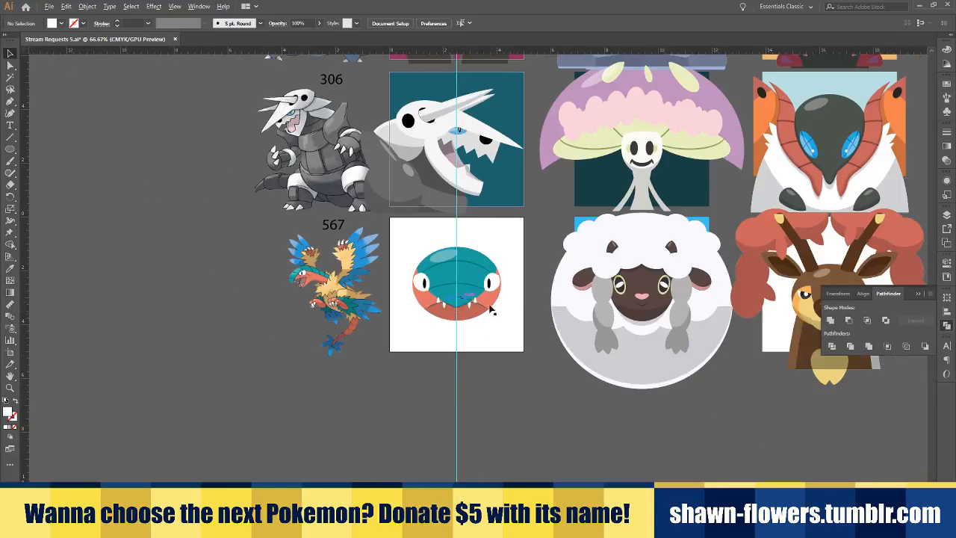
{"action": "scroll", "coordinate": [489, 340], "scroll_direction": "down", "scroll_amount": 1}
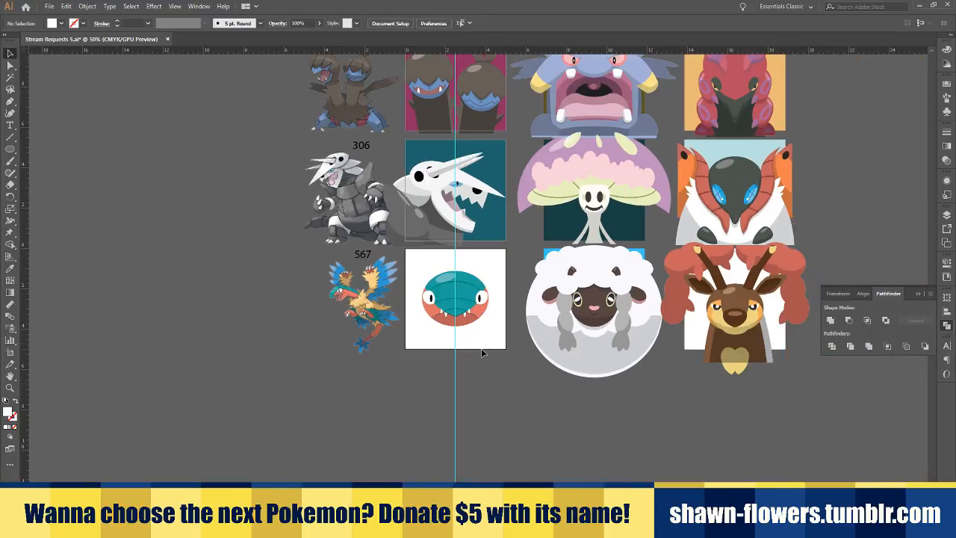
{"action": "scroll", "coordinate": [483, 356], "scroll_direction": "up", "scroll_amount": 3}
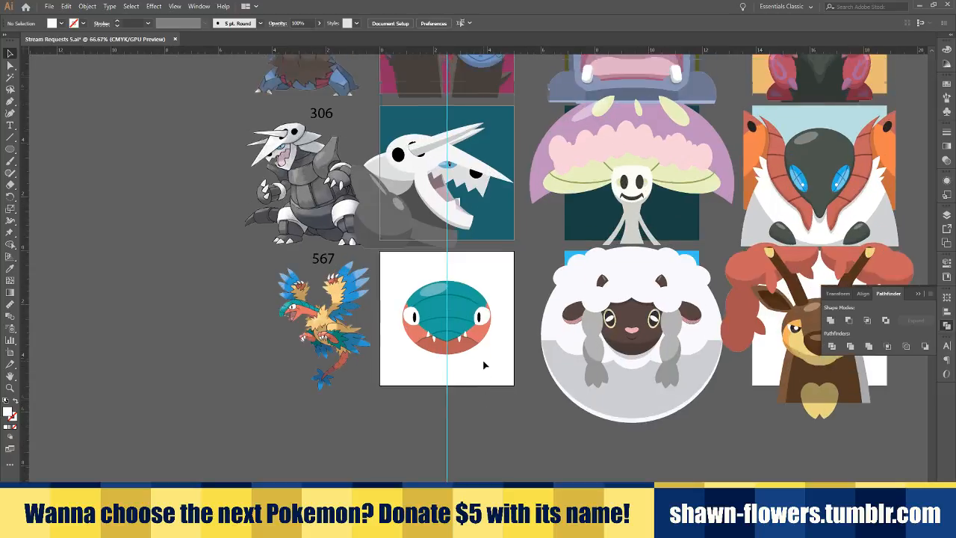
{"action": "key", "text": "ctrl+s"}
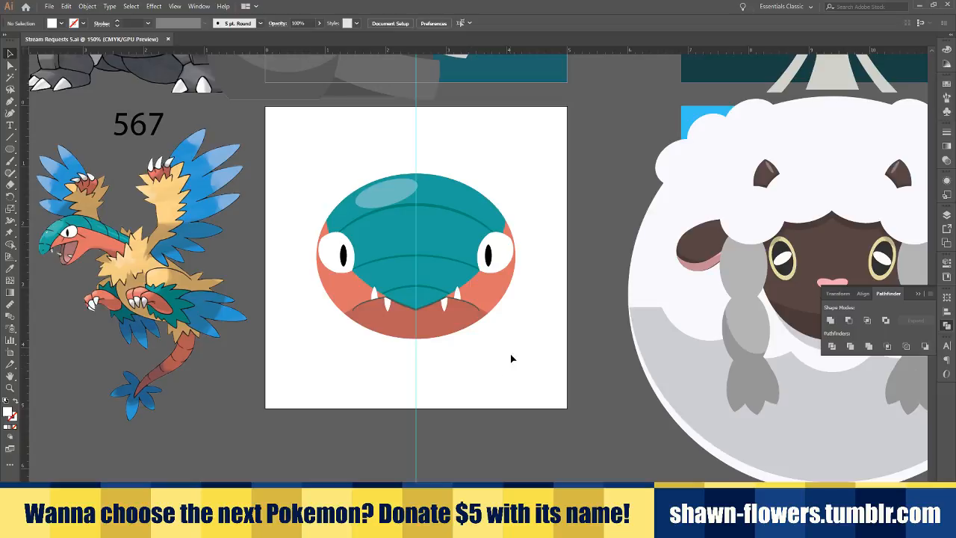
Examine the bird's face against its 567 reference and the other icons to plan the remaining body
{"action": "scroll", "coordinate": [508, 361], "scroll_direction": "left", "scroll_amount": 2}
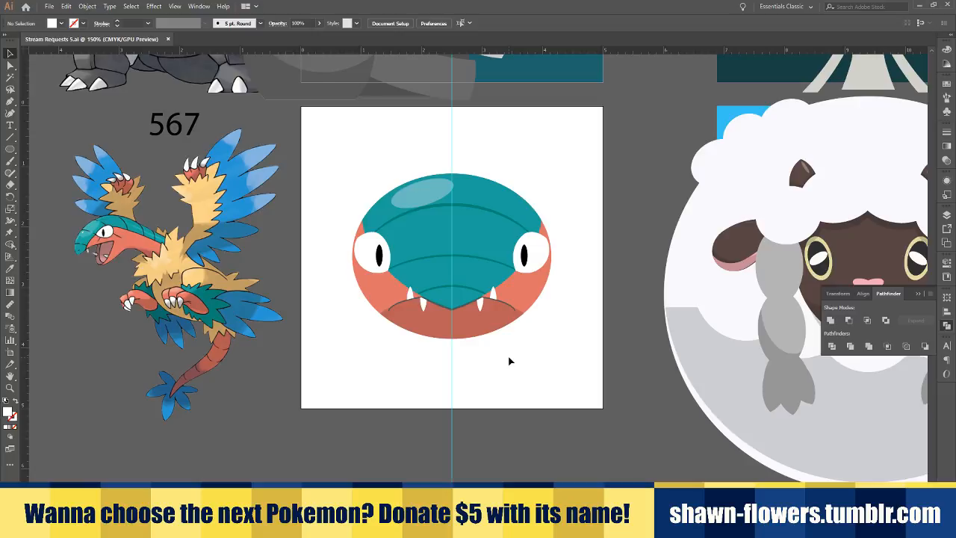
{"action": "scroll", "coordinate": [509, 361], "scroll_direction": "down", "scroll_amount": 1}
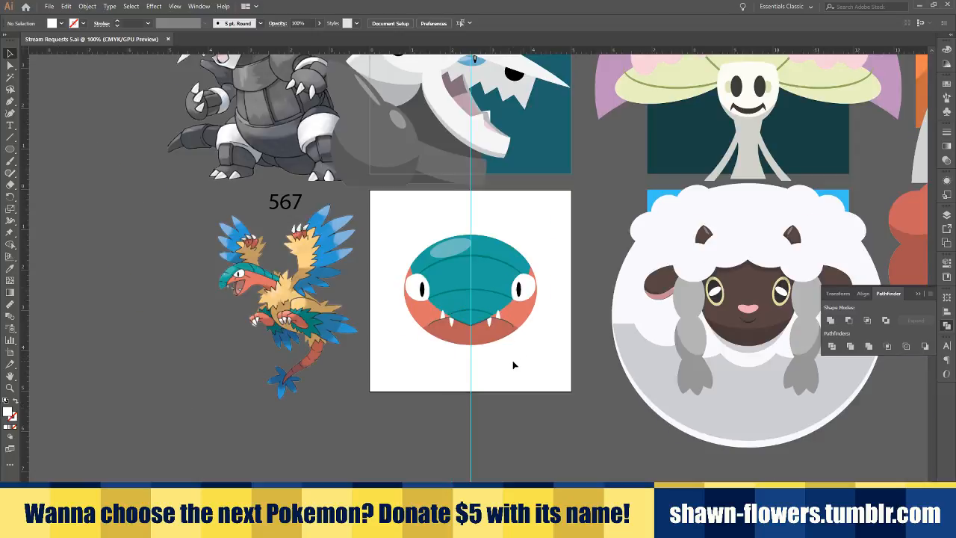
{"action": "scroll", "coordinate": [513, 366], "scroll_direction": "right", "scroll_amount": 2}
{"action": "scroll", "coordinate": [480, 391], "scroll_direction": "up", "scroll_amount": 2}
{"action": "scroll", "coordinate": [490, 407], "scroll_direction": "left", "scroll_amount": 1}
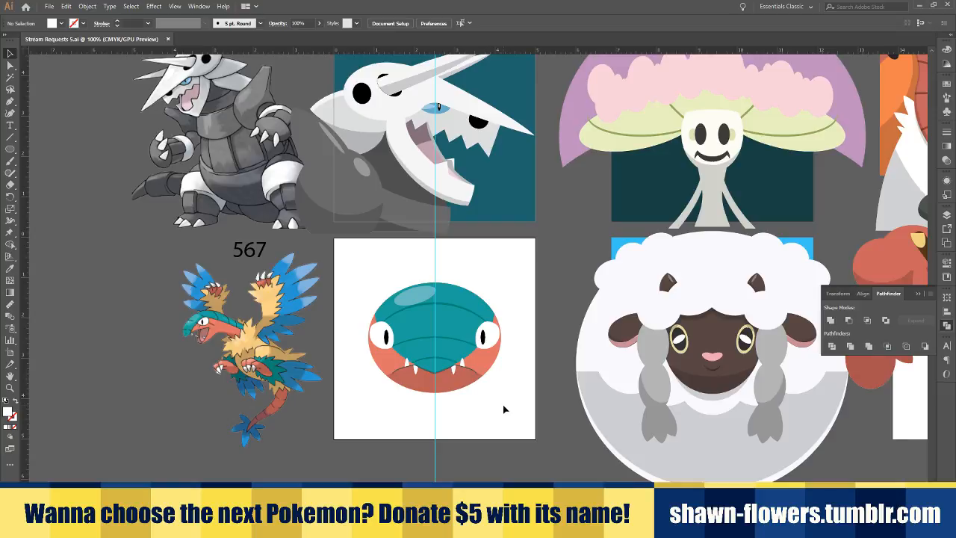
{"action": "scroll", "coordinate": [502, 405], "scroll_direction": "up", "scroll_amount": 3}
{"action": "scroll", "coordinate": [504, 408], "scroll_direction": "up", "scroll_amount": 3}
{"action": "scroll", "coordinate": [503, 408], "scroll_direction": "down", "scroll_amount": 1}
{"action": "scroll", "coordinate": [503, 409], "scroll_direction": "down", "scroll_amount": 1}
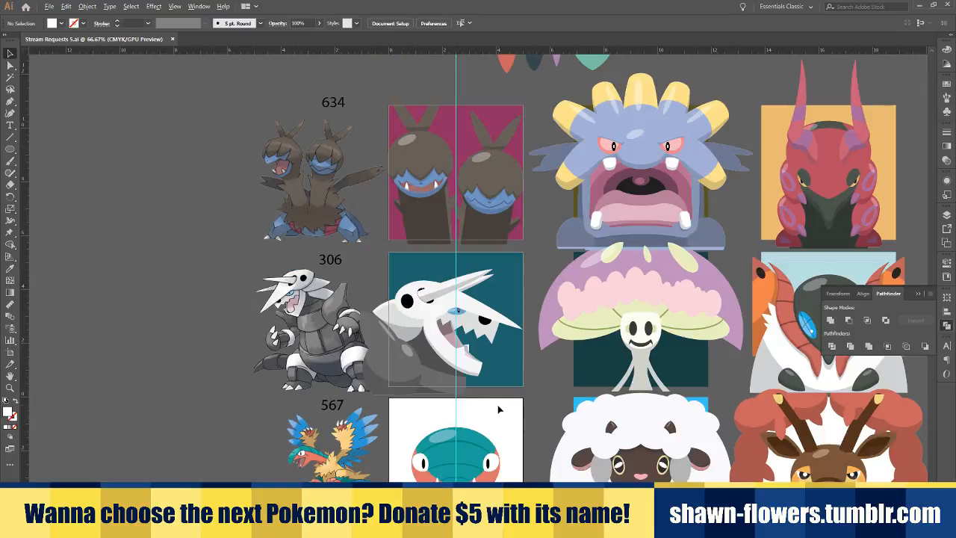
{"action": "scroll", "coordinate": [500, 409], "scroll_direction": "down", "scroll_amount": 1}
{"action": "scroll", "coordinate": [505, 384], "scroll_direction": "down", "scroll_amount": 1}
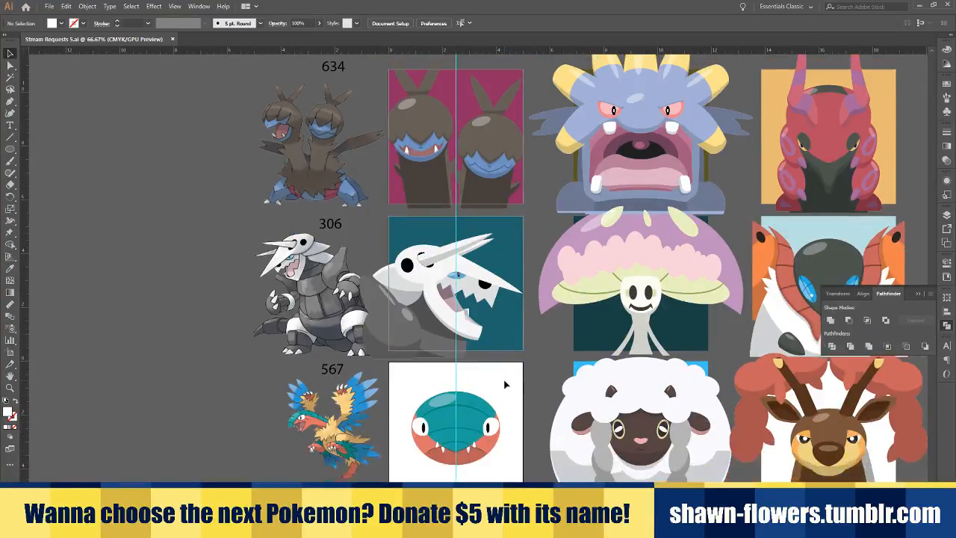
{"action": "scroll", "coordinate": [502, 384], "scroll_direction": "down", "scroll_amount": 1}
{"action": "scroll", "coordinate": [495, 426], "scroll_direction": "up", "scroll_amount": 1}
{"action": "scroll", "coordinate": [538, 394], "scroll_direction": "left", "scroll_amount": 1}
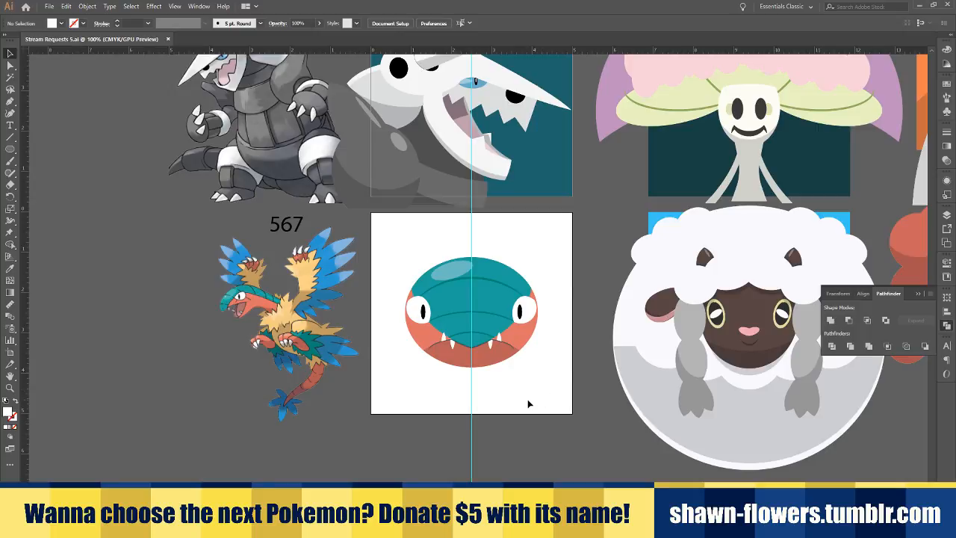
{"action": "scroll", "coordinate": [526, 385], "scroll_direction": "right", "scroll_amount": 1}
{"action": "scroll", "coordinate": [526, 382], "scroll_direction": "down", "scroll_amount": 1}
{"action": "scroll", "coordinate": [514, 386], "scroll_direction": "down", "scroll_amount": 1}
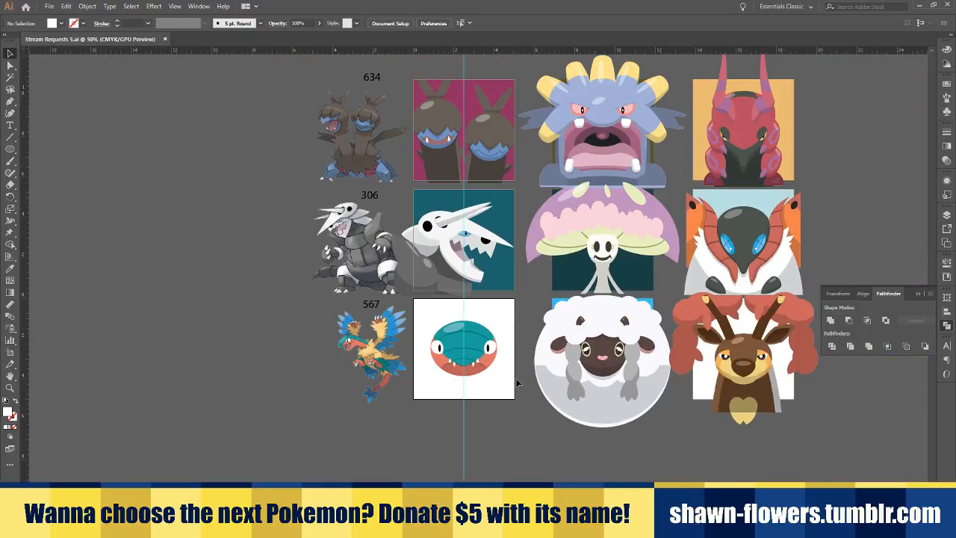
Place a translucent grey tapered neck shape with a pointed upper end over the bird's face, centred on the vertical guide
{"action": "scroll", "coordinate": [513, 386], "scroll_direction": "up", "scroll_amount": 1}
{"action": "left_click_drag", "start_coordinate": [734, 222], "coordinate": [455, 462]}
{"action": "left_click_drag", "start_coordinate": [495, 427], "coordinate": [490, 429]}
{"action": "left_click_drag", "start_coordinate": [470, 461], "coordinate": [474, 439]}
{"action": "scroll", "coordinate": [471, 471], "scroll_direction": "up", "scroll_amount": 1}
{"action": "scroll", "coordinate": [471, 474], "scroll_direction": "up", "scroll_amount": 2}
{"action": "left_click", "coordinate": [513, 433]}
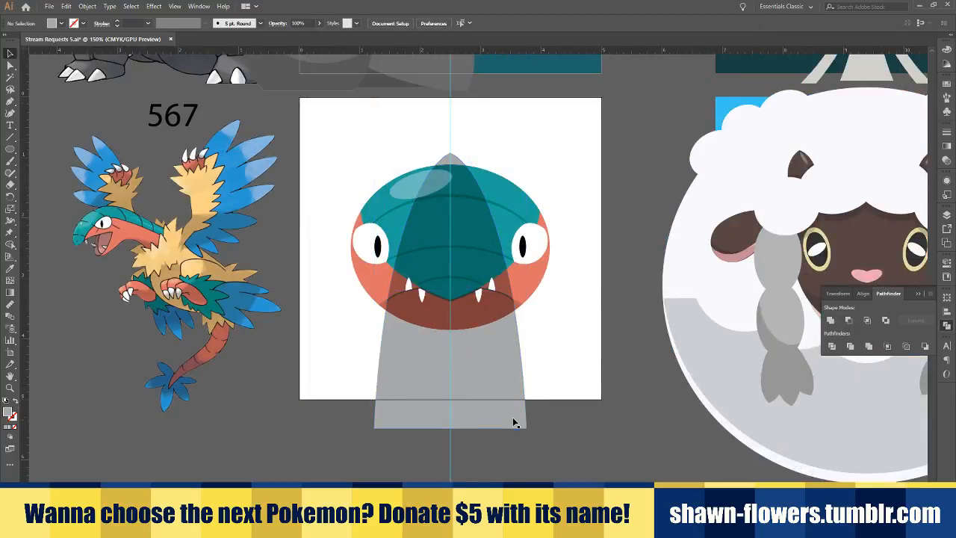
Enlarge the grey neck shape and move it up until its tip meets the artboard's upper edge
{"action": "left_click", "coordinate": [480, 384]}
{"action": "mouse_move", "coordinate": [529, 290]}
{"action": "left_mouse_down"}
{"action": "mouse_move", "coordinate": [545, 293]}
{"action": "mouse_move", "coordinate": [551, 273]}
{"action": "mouse_move", "coordinate": [559, 294]}
{"action": "mouse_move", "coordinate": [545, 295]}
{"action": "left_mouse_up"}
{"action": "left_click", "coordinate": [581, 369]}
{"action": "left_click", "coordinate": [526, 381]}
{"action": "left_click", "coordinate": [573, 324]}
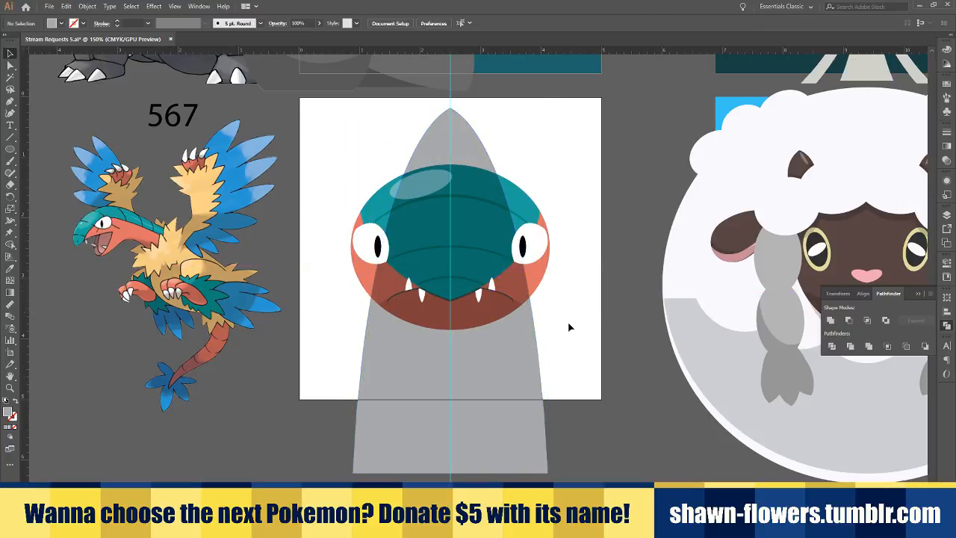
{"action": "left_click_drag", "start_coordinate": [496, 386], "coordinate": [497, 376]}
{"action": "left_click", "coordinate": [562, 339]}
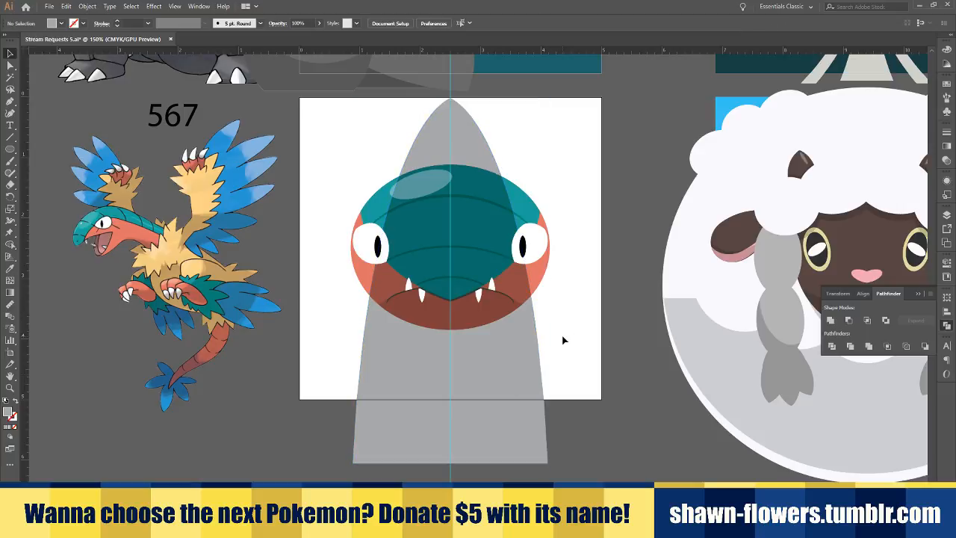
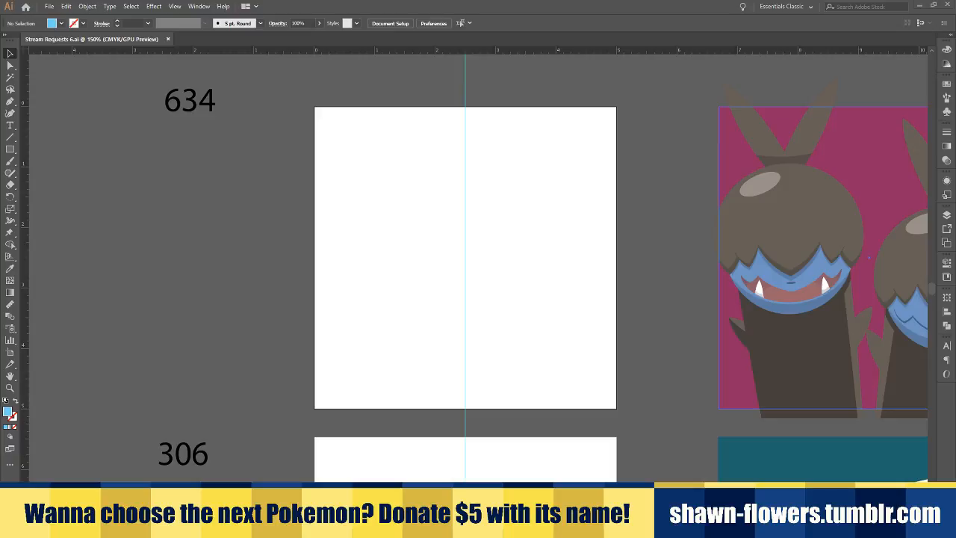
Open the Stream Requests 5 file from the Future Routes folder to view the 567 bird beside its reference
{"action": "scroll", "coordinate": [517, 343], "scroll_direction": "down", "scroll_amount": 10}
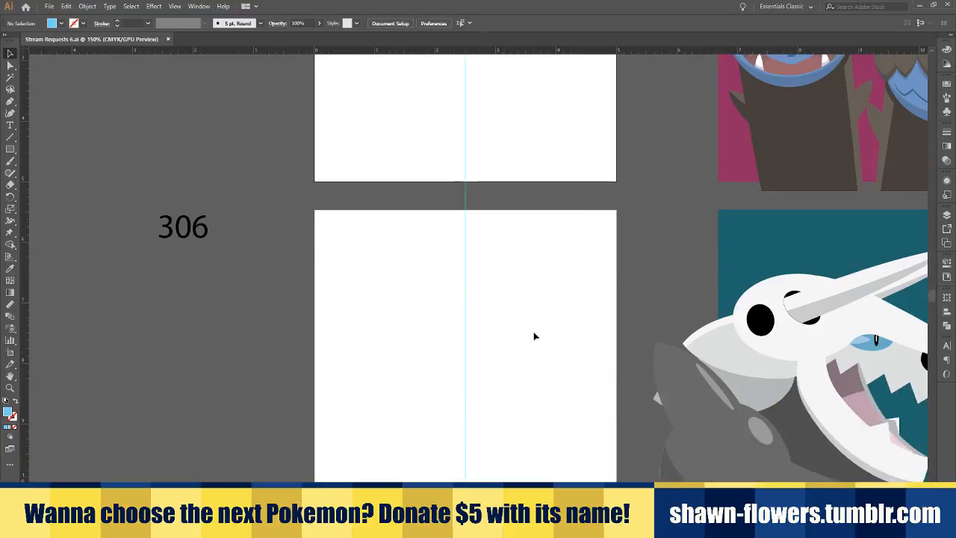
{"action": "scroll", "coordinate": [529, 333], "scroll_direction": "down", "scroll_amount": 2}
{"action": "scroll", "coordinate": [528, 333], "scroll_direction": "right", "scroll_amount": 4}
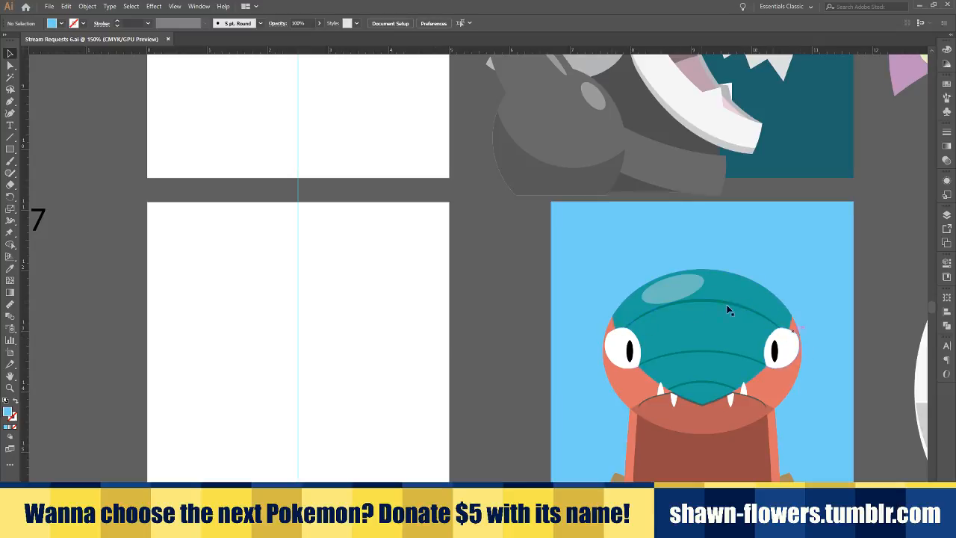
{"action": "scroll", "coordinate": [416, 306], "scroll_direction": "left", "scroll_amount": 4}
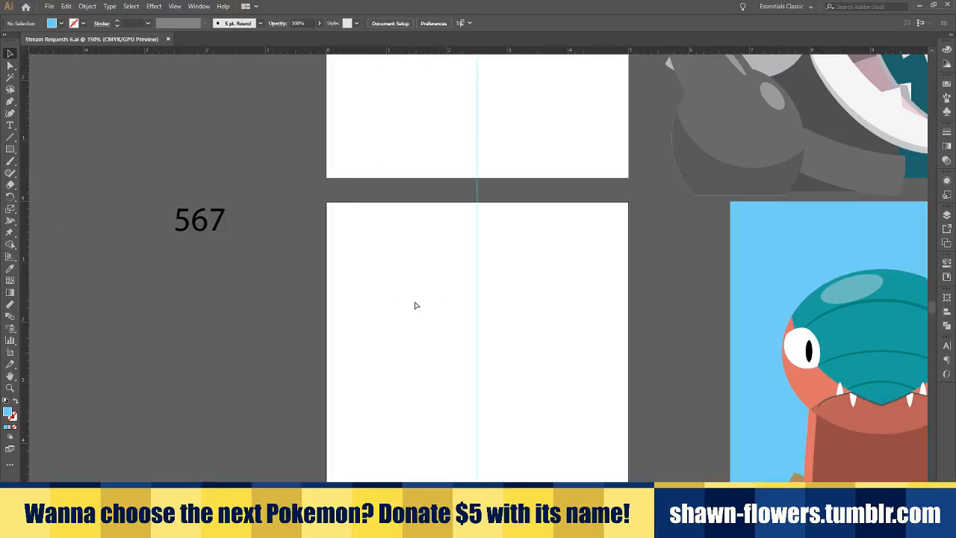
{"action": "scroll", "coordinate": [412, 305], "scroll_direction": "down", "scroll_amount": 1}
{"action": "scroll", "coordinate": [438, 307], "scroll_direction": "right", "scroll_amount": 1}
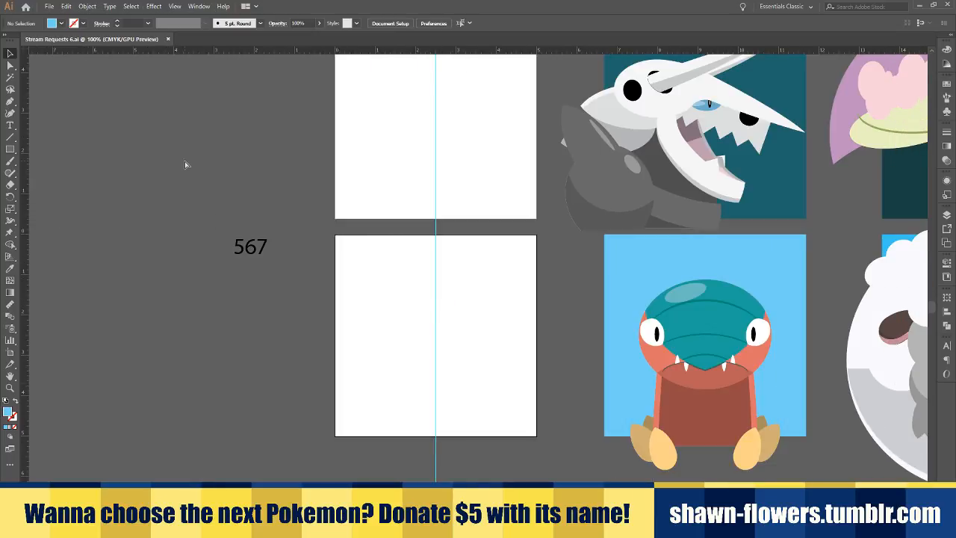
{"action": "key", "text": "ctrl+o"}
{"action": "left_click", "coordinate": [382, 199]}
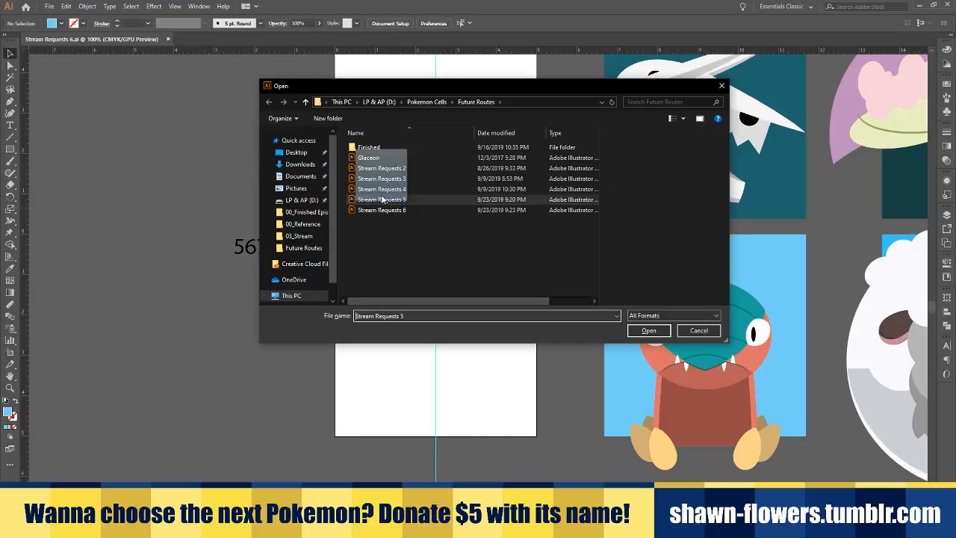
{"action": "left_click", "coordinate": [660, 332]}
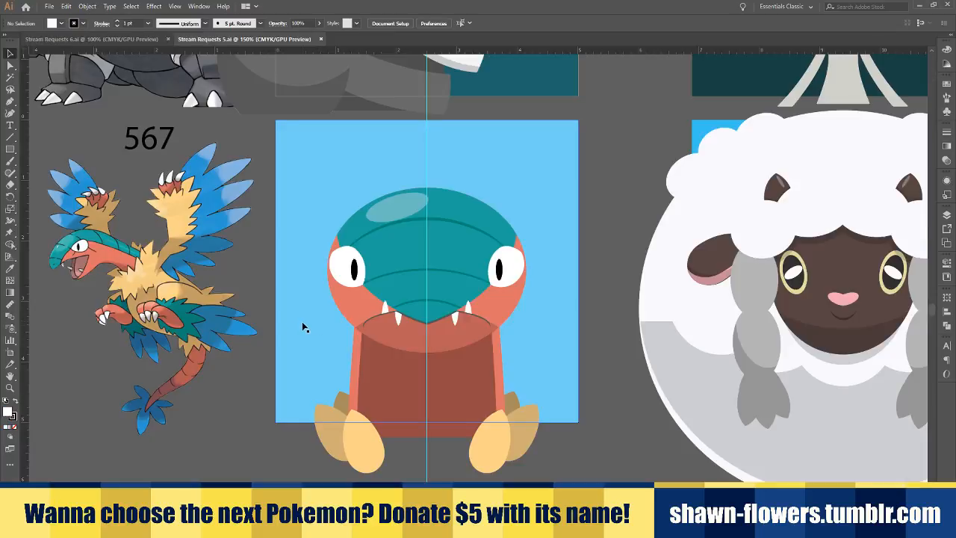
Examine the 567 bird icon against its reference artwork and close Stream Requests 5
{"action": "scroll", "coordinate": [129, 273], "scroll_direction": "up", "scroll_amount": 5}
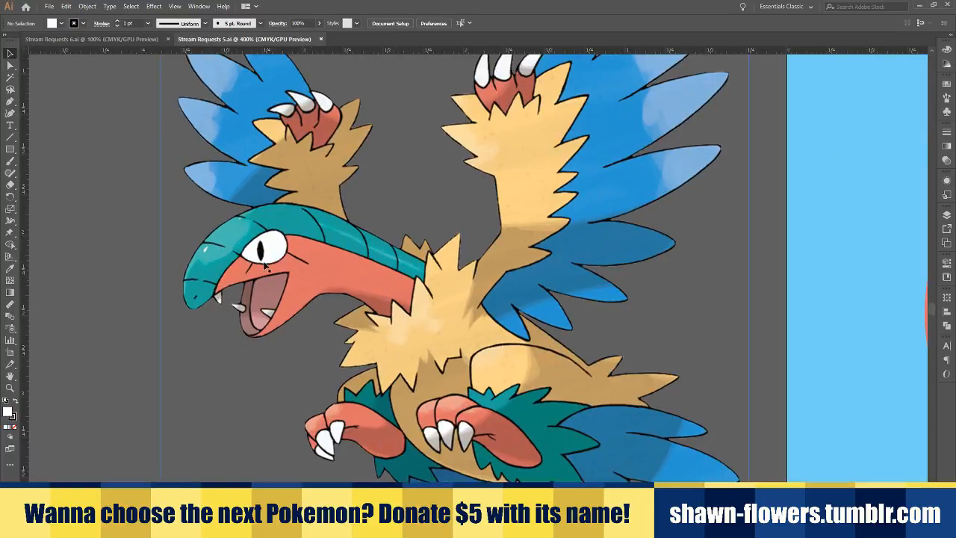
{"action": "scroll", "coordinate": [264, 267], "scroll_direction": "down", "scroll_amount": 4}
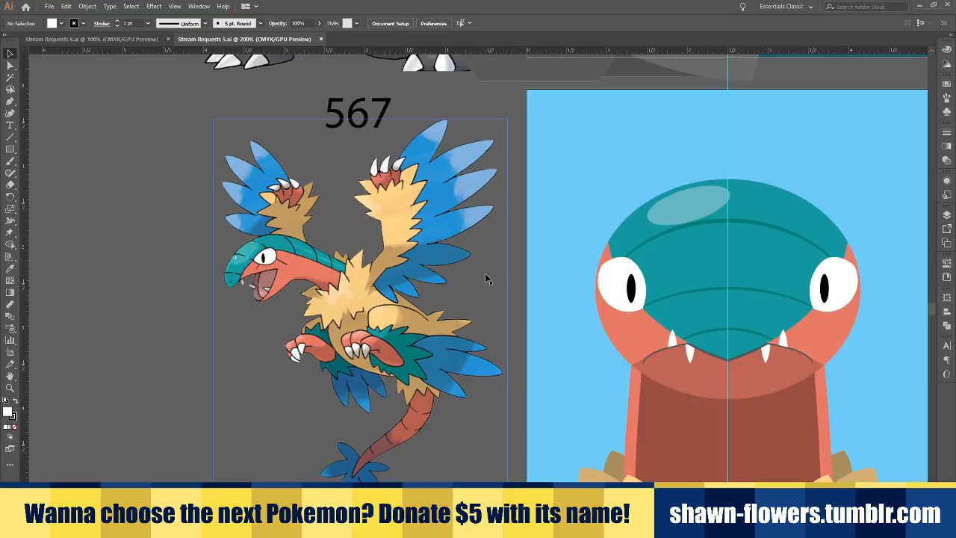
{"action": "scroll", "coordinate": [486, 279], "scroll_direction": "right", "scroll_amount": 5}
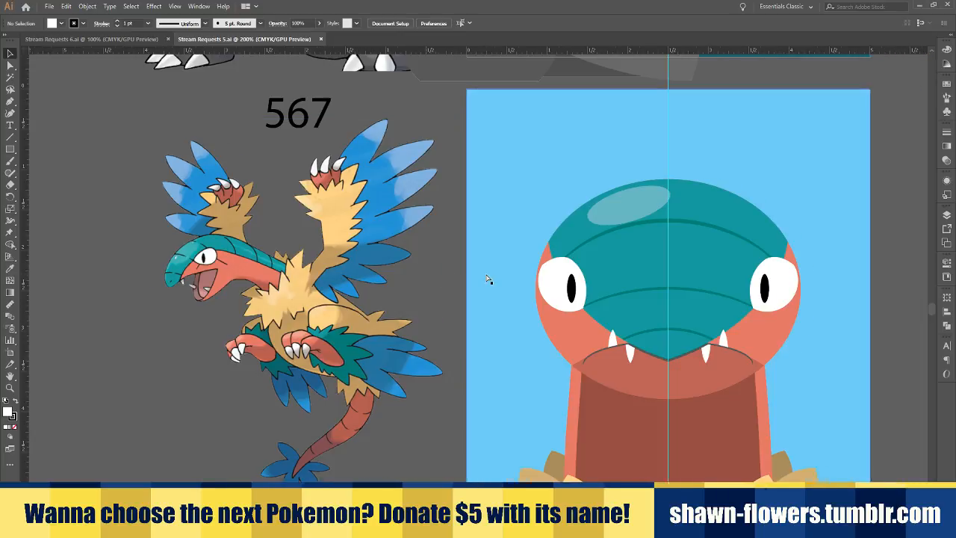
{"action": "scroll", "coordinate": [554, 280], "scroll_direction": "down", "scroll_amount": 1}
{"action": "scroll", "coordinate": [554, 280], "scroll_direction": "right", "scroll_amount": 1}
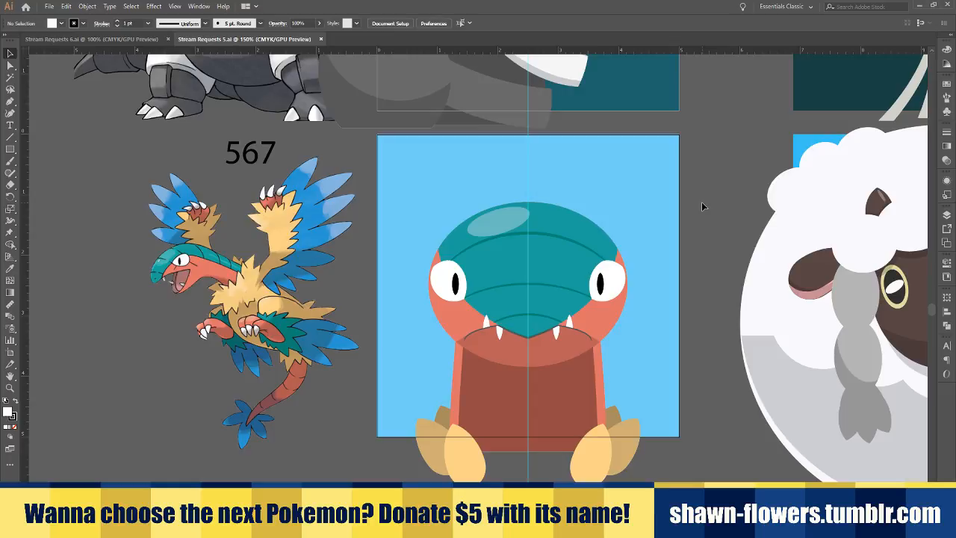
{"action": "scroll", "coordinate": [694, 238], "scroll_direction": "right", "scroll_amount": 1}
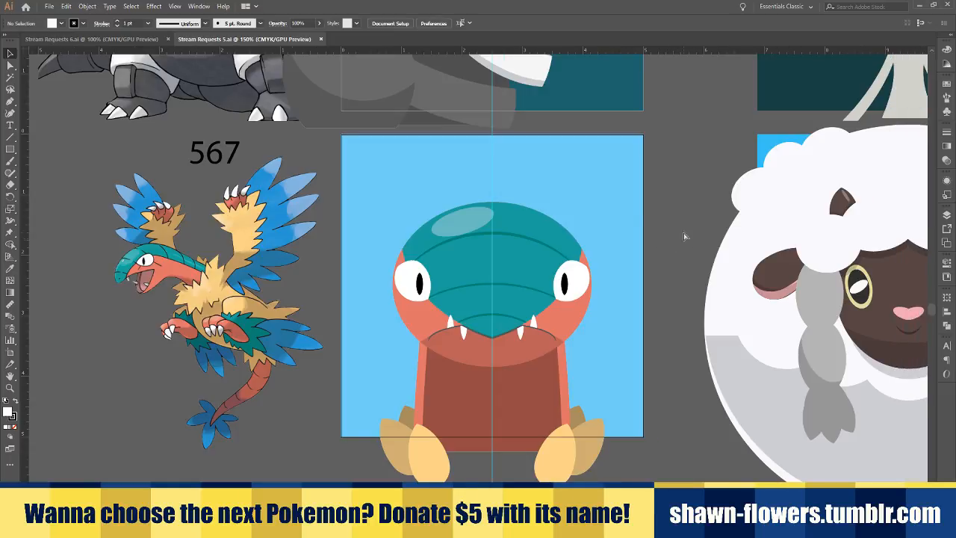
{"action": "left_click", "coordinate": [320, 38]}
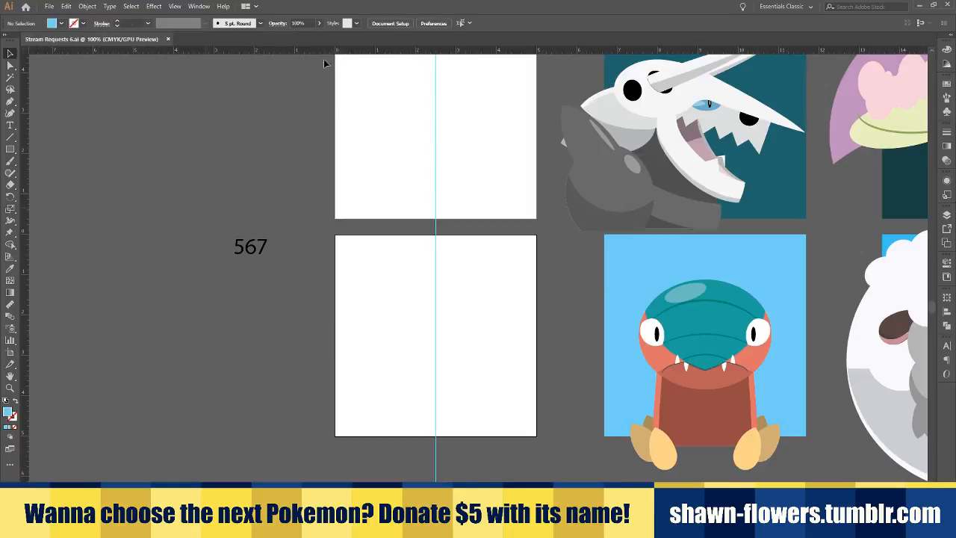
Change the 634 and 306 number labels beside the first two blank artboards to 668
{"action": "scroll", "coordinate": [350, 212], "scroll_direction": "right", "scroll_amount": 1}
{"action": "scroll", "coordinate": [349, 212], "scroll_direction": "down", "scroll_amount": 1}
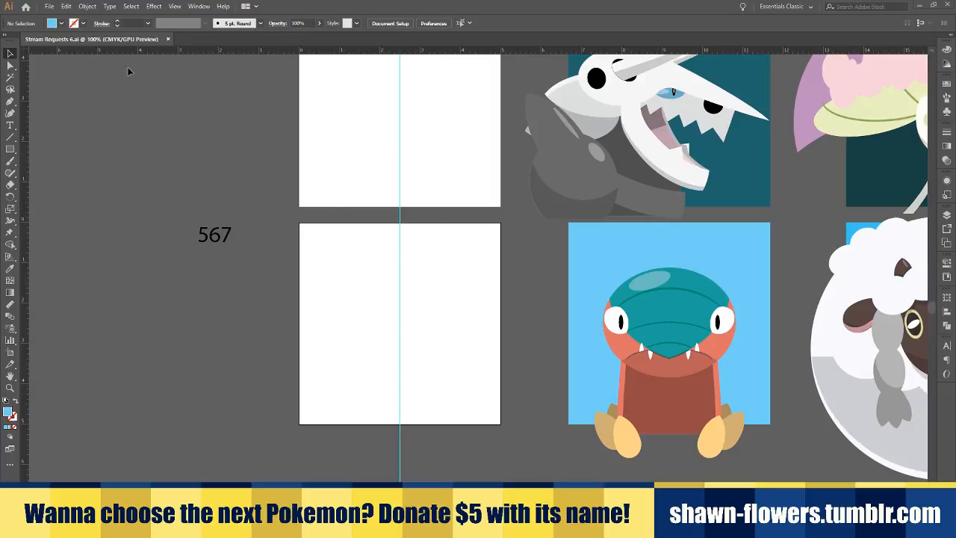
{"action": "scroll", "coordinate": [319, 206], "scroll_direction": "up", "scroll_amount": 5}
{"action": "scroll", "coordinate": [307, 210], "scroll_direction": "up", "scroll_amount": 4}
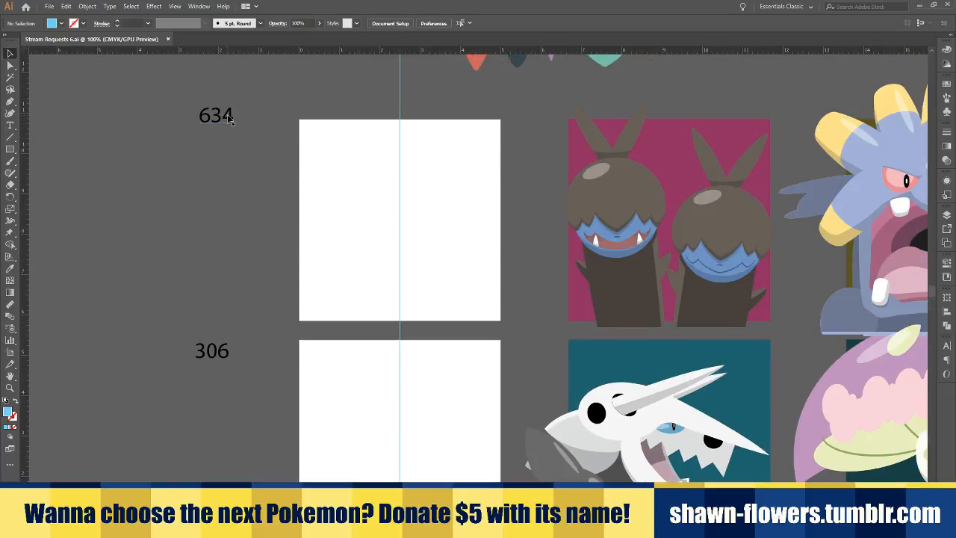
{"action": "double_click", "coordinate": [233, 113]}
{"action": "left_click_drag", "start_coordinate": [233, 113], "coordinate": [214, 116]}
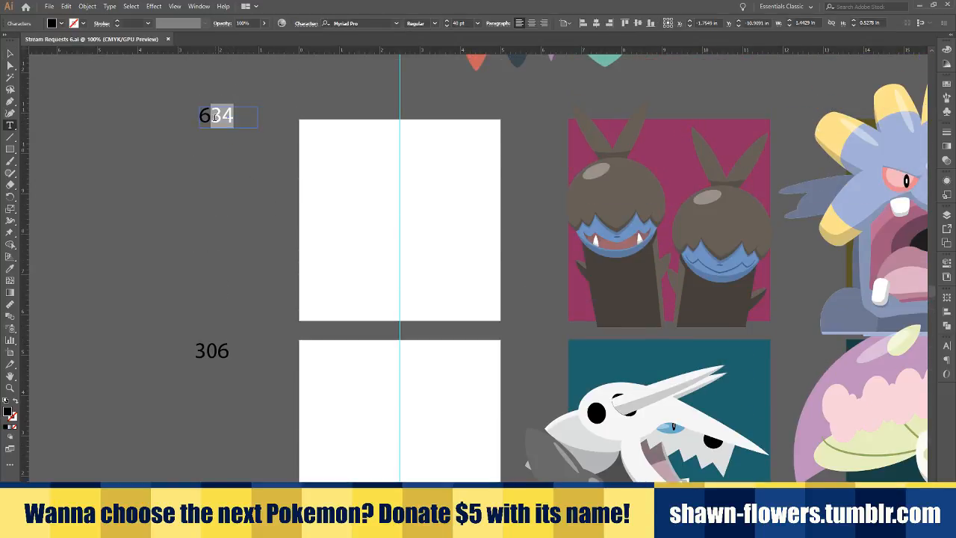
{"action": "type", "text": "68"}
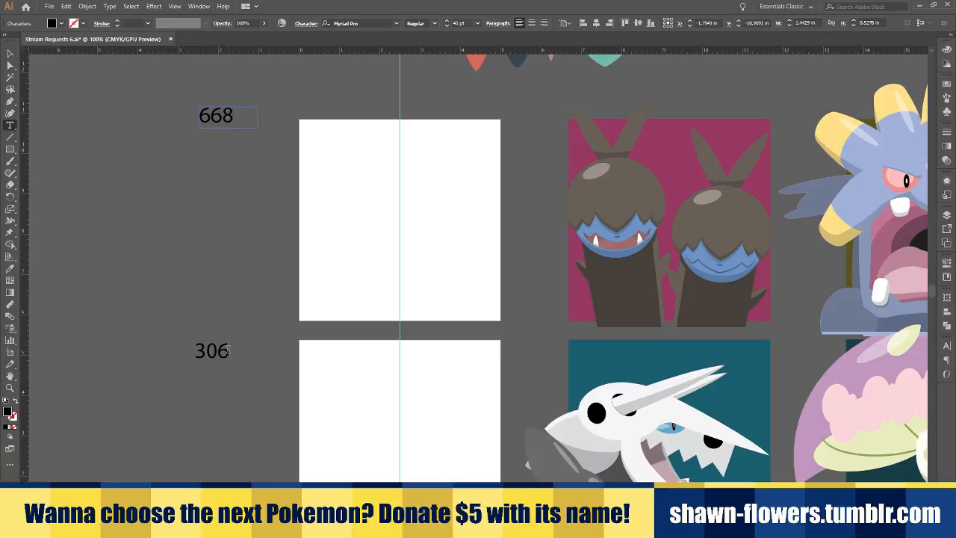
{"action": "left_click_drag", "start_coordinate": [232, 351], "coordinate": [193, 349]}
{"action": "type", "text": "668"}
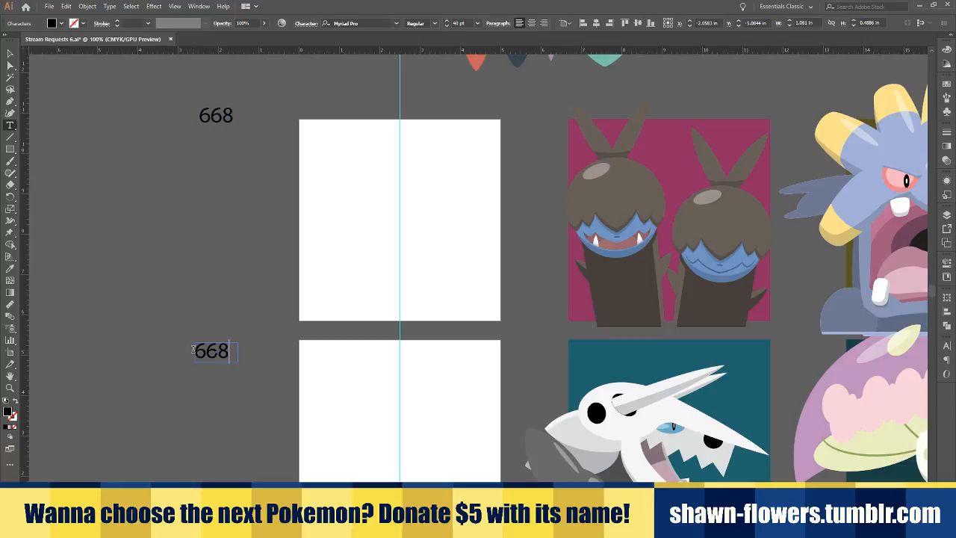
{"action": "left_click", "coordinate": [11, 55]}
{"action": "left_click", "coordinate": [255, 254]}
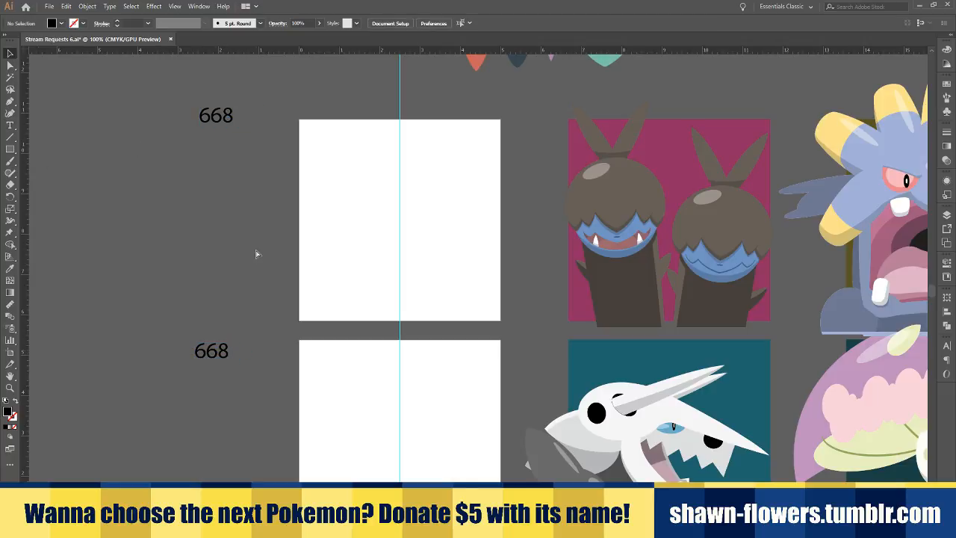
Place the linked 668Pyroar reference image from the 00_Reference folder beside the first blank artboard, about 7.38 in square
{"action": "key", "text": "ctrl+shift+p"}
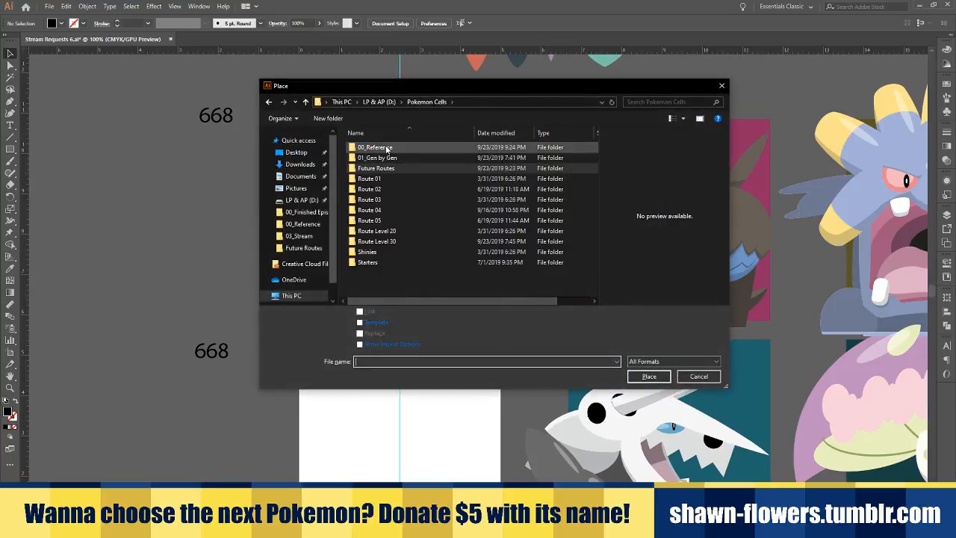
{"action": "double_click", "coordinate": [377, 147]}
{"action": "left_click", "coordinate": [378, 231]}
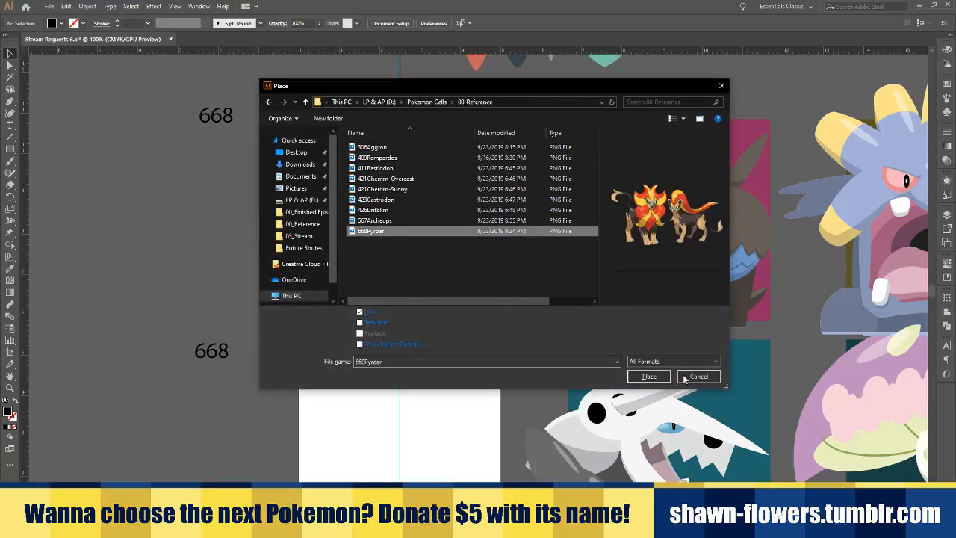
{"action": "left_click", "coordinate": [650, 375]}
{"action": "left_click_drag", "start_coordinate": [112, 125], "coordinate": [491, 398]}
{"action": "left_click_drag", "start_coordinate": [318, 312], "coordinate": [323, 293]}
{"action": "left_click_drag", "start_coordinate": [391, 380], "coordinate": [420, 368]}
Duplicate the 668Pyroar image beside the second blank artboard and keep the upper copy just outside the first artboard
{"action": "scroll", "coordinate": [420, 367], "scroll_direction": "down", "scroll_amount": 2}
{"action": "left_click_drag", "start_coordinate": [330, 198], "coordinate": [240, 425]}
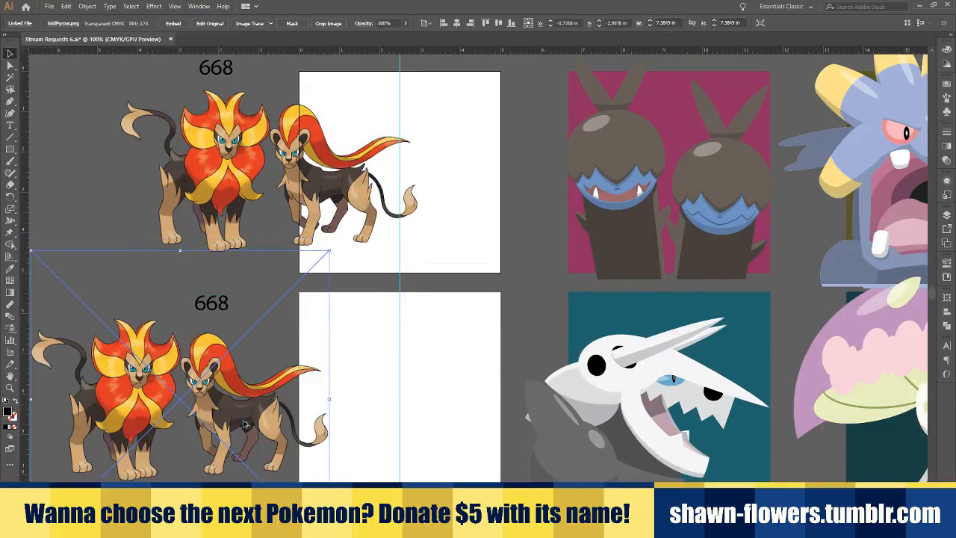
{"action": "scroll", "coordinate": [244, 422], "scroll_direction": "down", "scroll_amount": 2}
{"action": "mouse_move", "coordinate": [267, 371]}
{"action": "left_mouse_down"}
{"action": "mouse_move", "coordinate": [227, 372]}
{"action": "mouse_move", "coordinate": [267, 385]}
{"action": "left_mouse_up"}
{"action": "scroll", "coordinate": [295, 386], "scroll_direction": "left", "scroll_amount": 2}
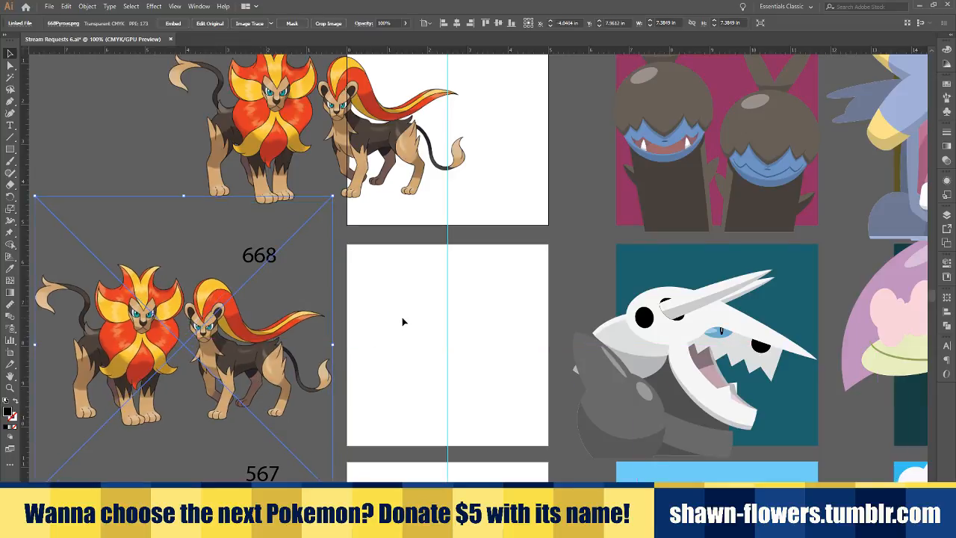
{"action": "left_click_drag", "start_coordinate": [251, 319], "coordinate": [243, 148]}
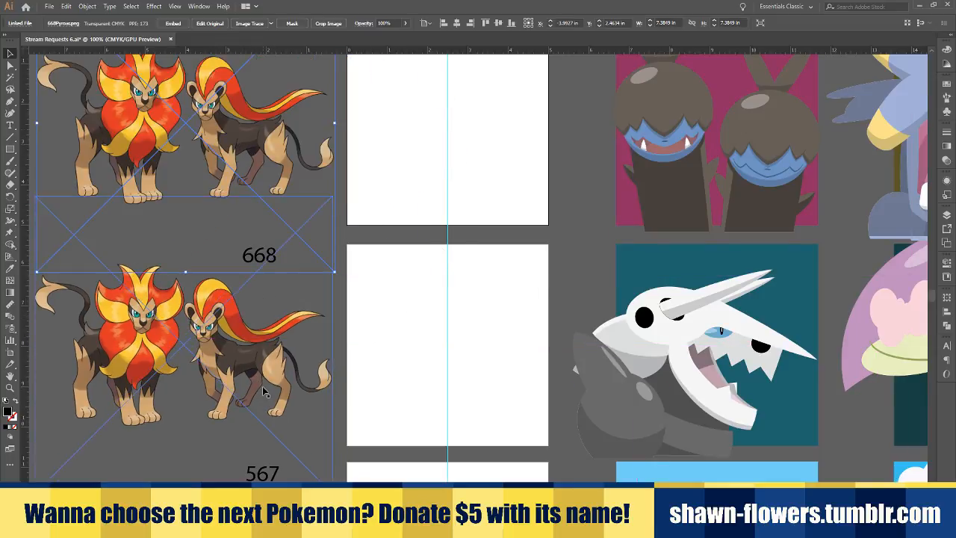
{"action": "left_click_drag", "start_coordinate": [269, 388], "coordinate": [374, 385]}
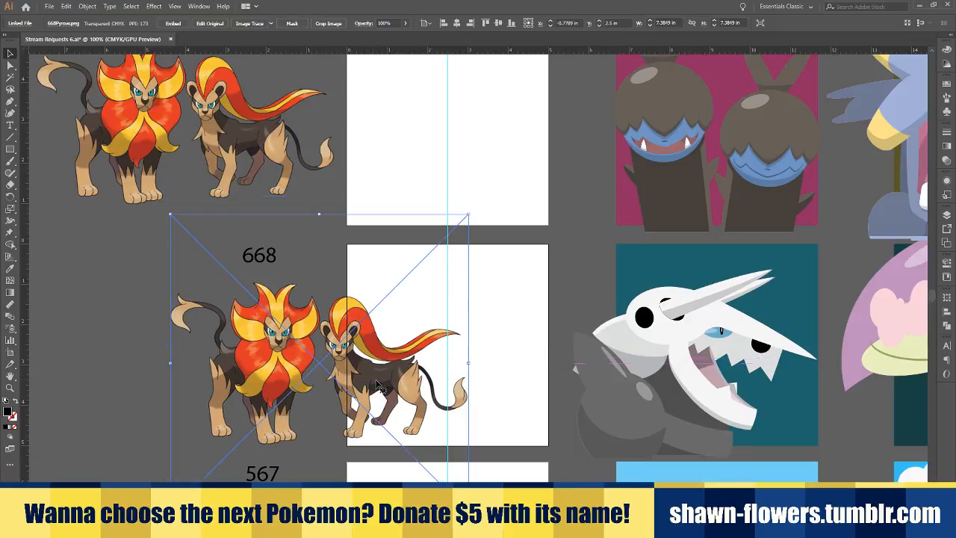
Crop the lower 668Pyroar copy to the full-maned lion only, about 3.75 by 4.18 in
{"action": "left_click", "coordinate": [328, 25]}
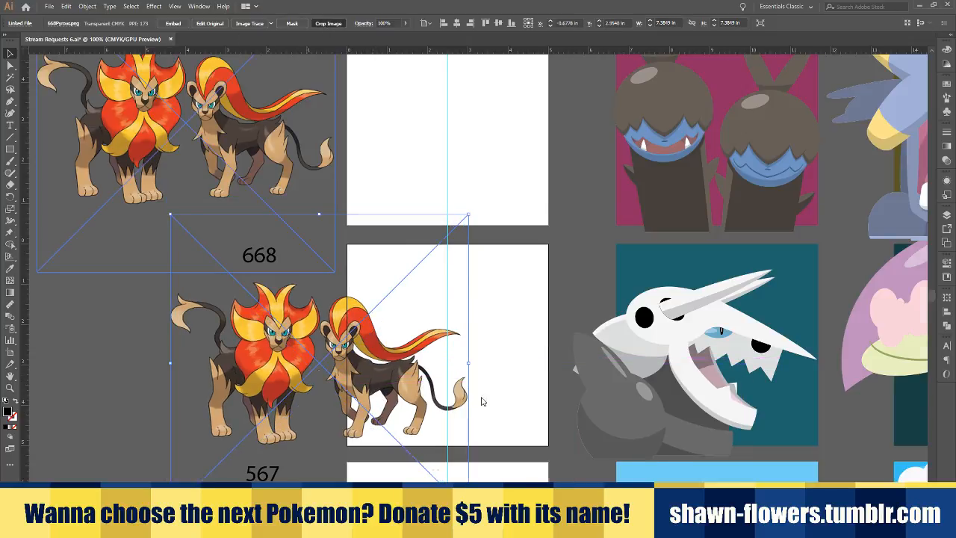
{"action": "left_click_drag", "start_coordinate": [467, 359], "coordinate": [322, 360]}
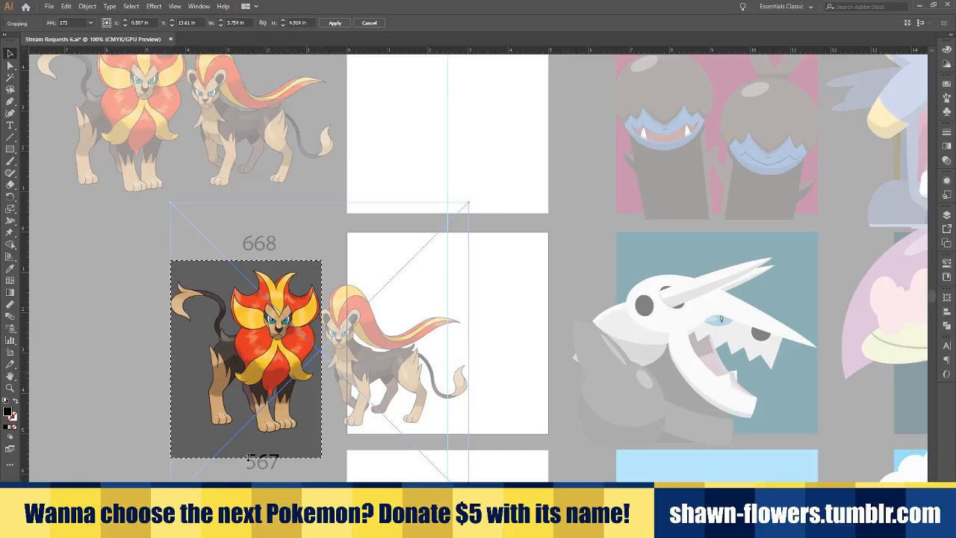
{"action": "left_click_drag", "start_coordinate": [251, 458], "coordinate": [251, 432]}
{"action": "left_click_drag", "start_coordinate": [248, 263], "coordinate": [248, 267]}
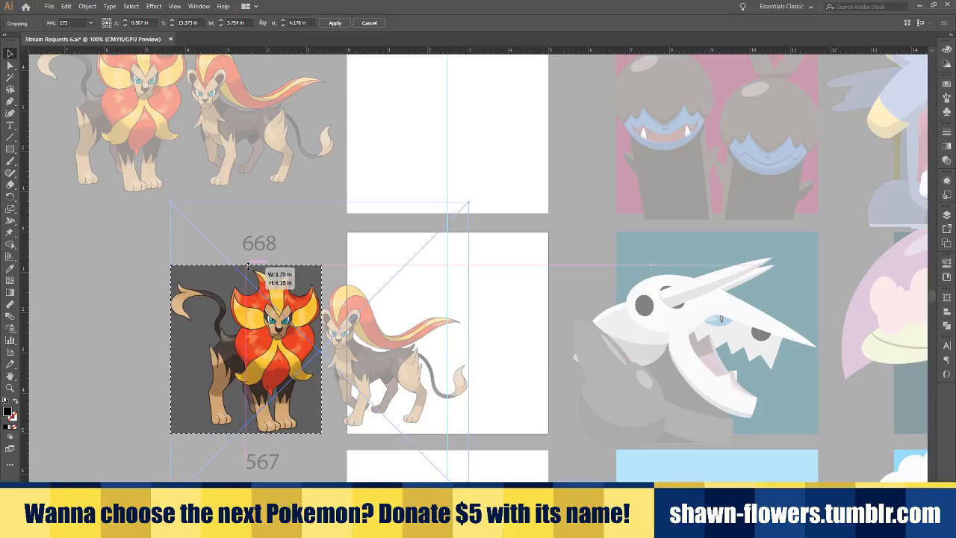
{"action": "left_click", "coordinate": [337, 23]}
Crop the upper 668Pyroar image to the lioness with the long flowing mane, about 3.75 by 3.8 in
{"action": "scroll", "coordinate": [237, 265], "scroll_direction": "up", "scroll_amount": 4}
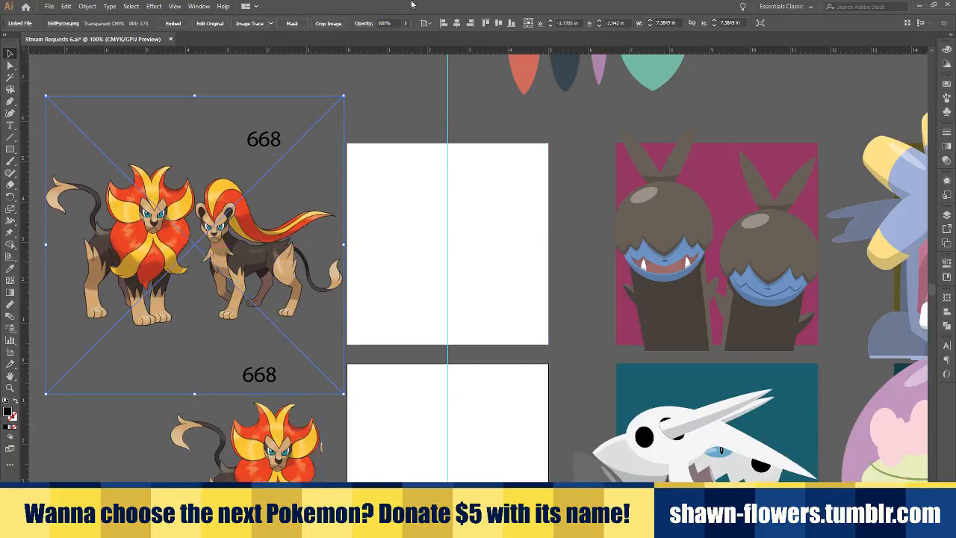
{"action": "left_click", "coordinate": [320, 23]}
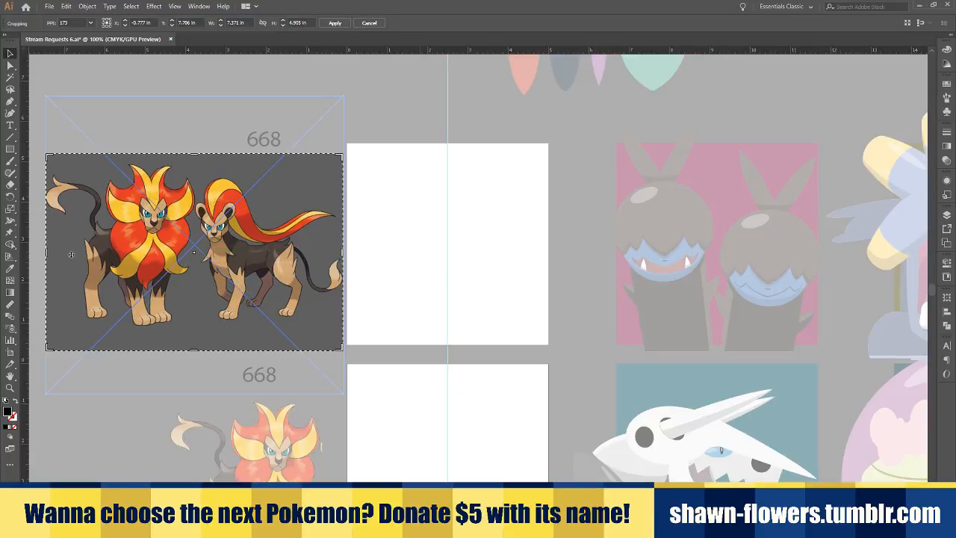
{"action": "left_click_drag", "start_coordinate": [47, 255], "coordinate": [193, 255]}
{"action": "left_click_drag", "start_coordinate": [267, 156], "coordinate": [267, 176]}
{"action": "left_click_drag", "start_coordinate": [267, 355], "coordinate": [267, 326]}
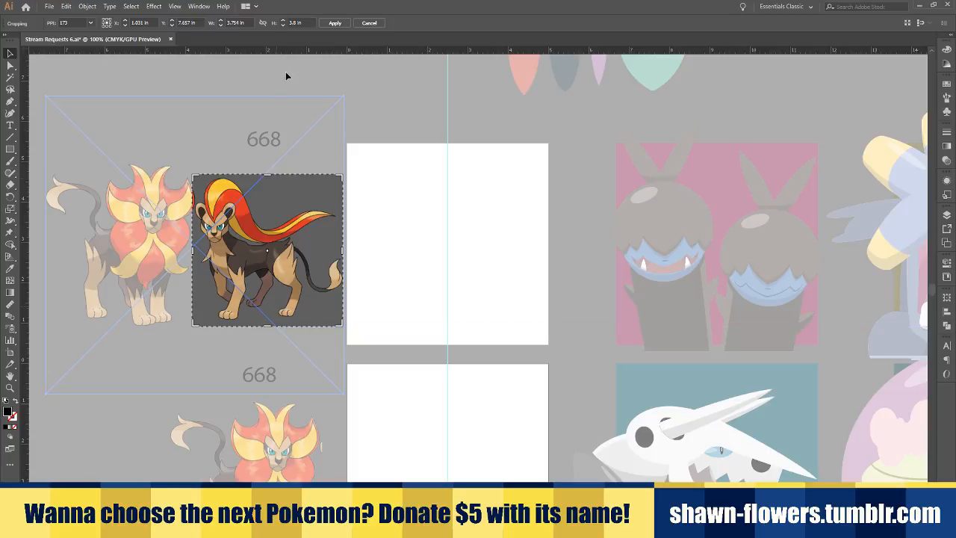
{"action": "left_click", "coordinate": [335, 25]}
{"action": "left_click", "coordinate": [411, 226]}
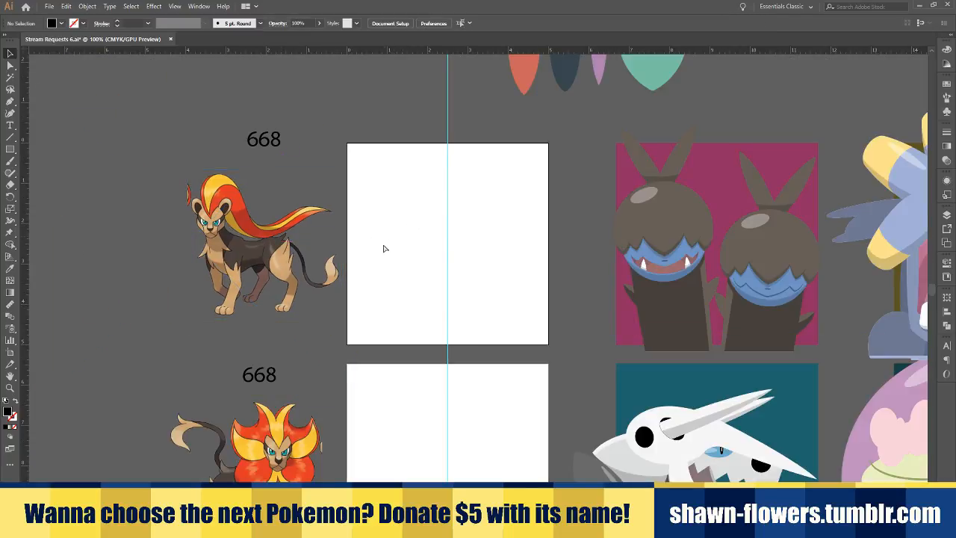
Save the Stream Requests 6 document
{"action": "scroll", "coordinate": [383, 254], "scroll_direction": "right", "scroll_amount": 2}
{"action": "scroll", "coordinate": [401, 275], "scroll_direction": "up", "scroll_amount": 1}
{"action": "scroll", "coordinate": [484, 293], "scroll_direction": "left", "scroll_amount": 2}
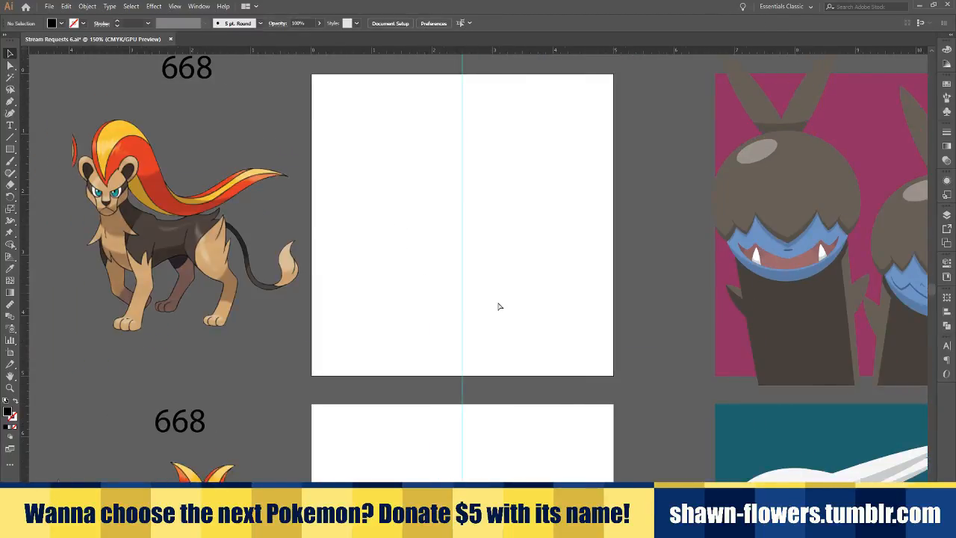
{"action": "scroll", "coordinate": [463, 286], "scroll_direction": "up", "scroll_amount": 1}
{"action": "key", "text": "ctrl+s"}
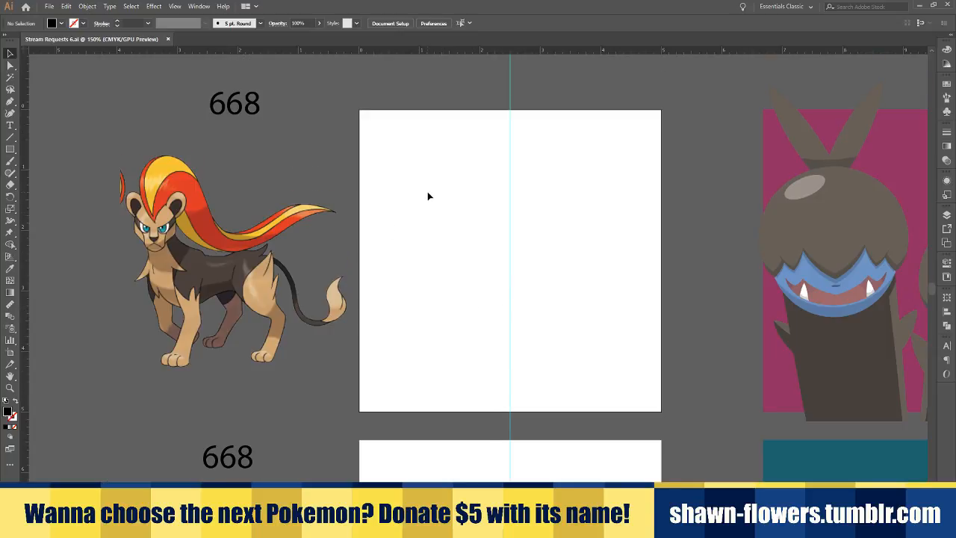
{"action": "scroll", "coordinate": [405, 231], "scroll_direction": "right", "scroll_amount": 2}
{"action": "scroll", "coordinate": [479, 219], "scroll_direction": "left", "scroll_amount": 1}
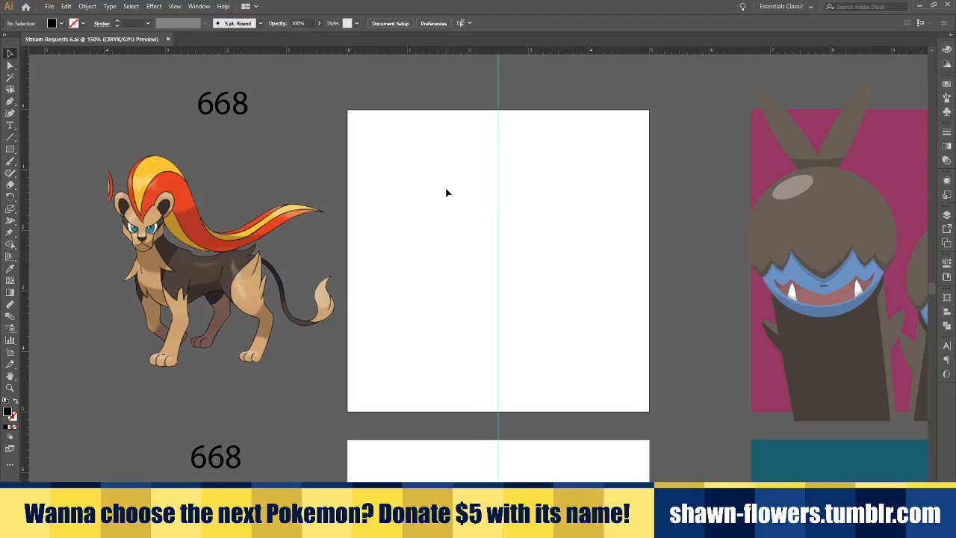
{"action": "scroll", "coordinate": [443, 197], "scroll_direction": "down", "scroll_amount": 1}
{"action": "scroll", "coordinate": [458, 222], "scroll_direction": "up", "scroll_amount": 1}
{"action": "scroll", "coordinate": [440, 234], "scroll_direction": "up", "scroll_amount": 1}
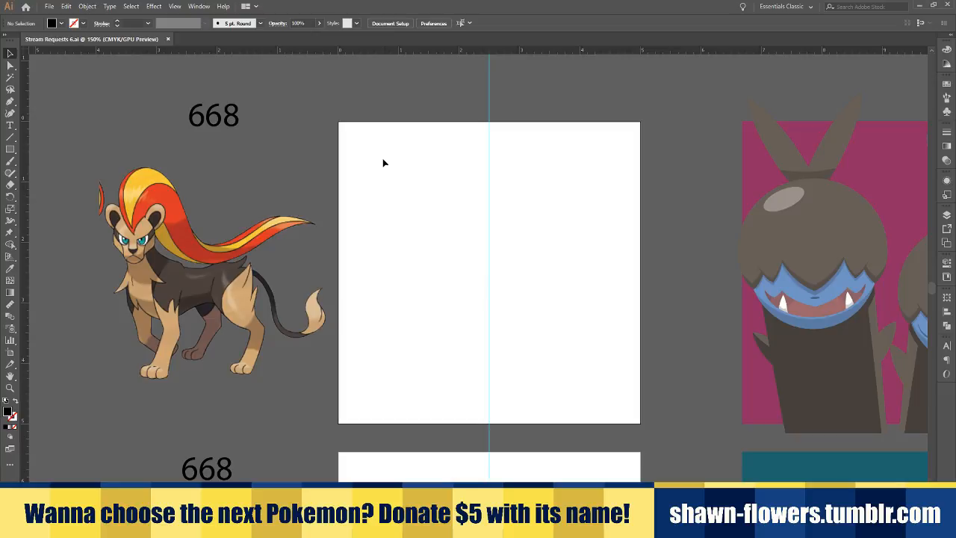
Place a copy of the teal teardrop shape on the centre guide inside the first blank artboard
{"action": "left_click", "coordinate": [11, 151]}
{"action": "left_click", "coordinate": [45, 173]}
{"action": "left_click", "coordinate": [11, 56]}
{"action": "scroll", "coordinate": [416, 277], "scroll_direction": "down", "scroll_amount": 1}
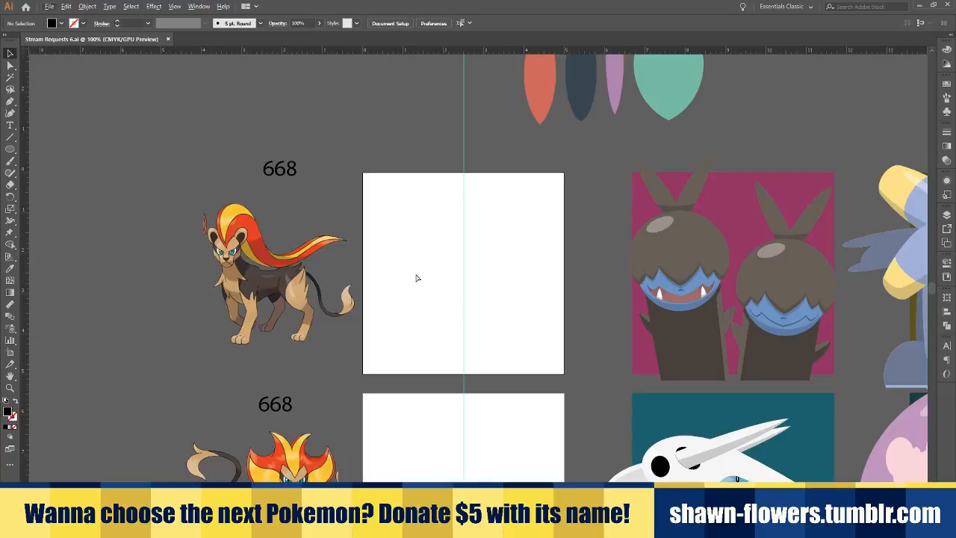
{"action": "scroll", "coordinate": [399, 276], "scroll_direction": "right", "scroll_amount": 2}
{"action": "scroll", "coordinate": [426, 277], "scroll_direction": "up", "scroll_amount": 2}
{"action": "scroll", "coordinate": [451, 278], "scroll_direction": "up", "scroll_amount": 1}
{"action": "left_click_drag", "start_coordinate": [602, 162], "coordinate": [396, 349]}
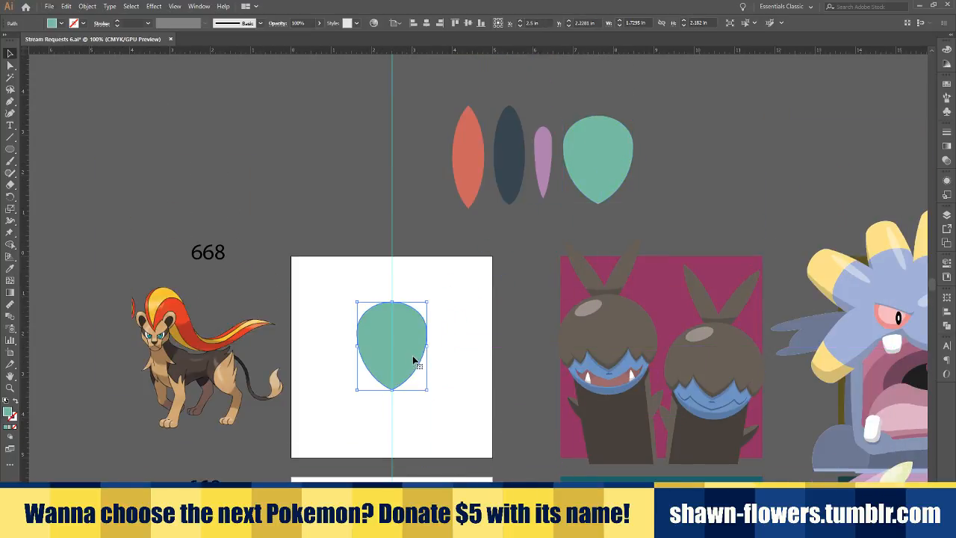
{"action": "scroll", "coordinate": [391, 408], "scroll_direction": "up", "scroll_amount": 1}
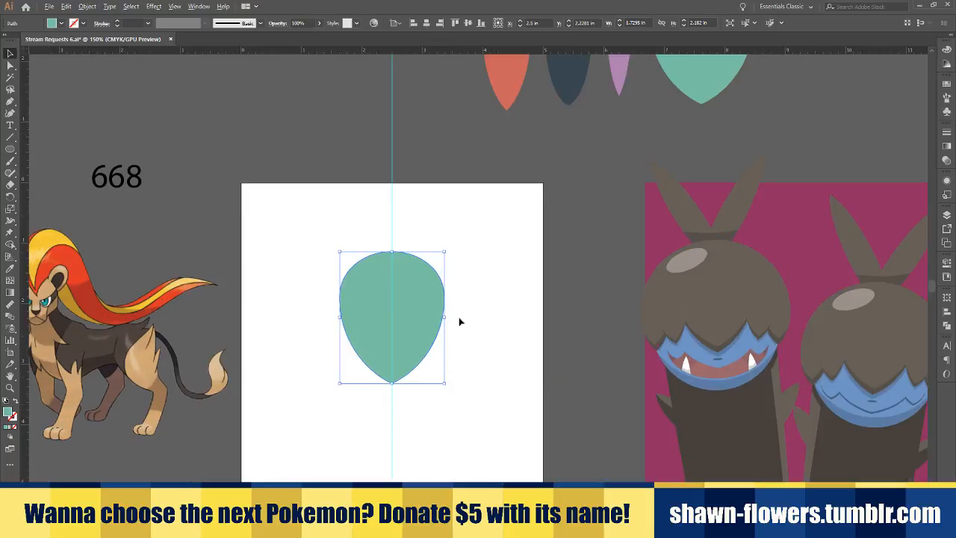
Flip the teal copy so its point faces up and reshape it to about 1.94 by 1.98 in
{"action": "left_click_drag", "start_coordinate": [449, 249], "coordinate": [333, 426]}
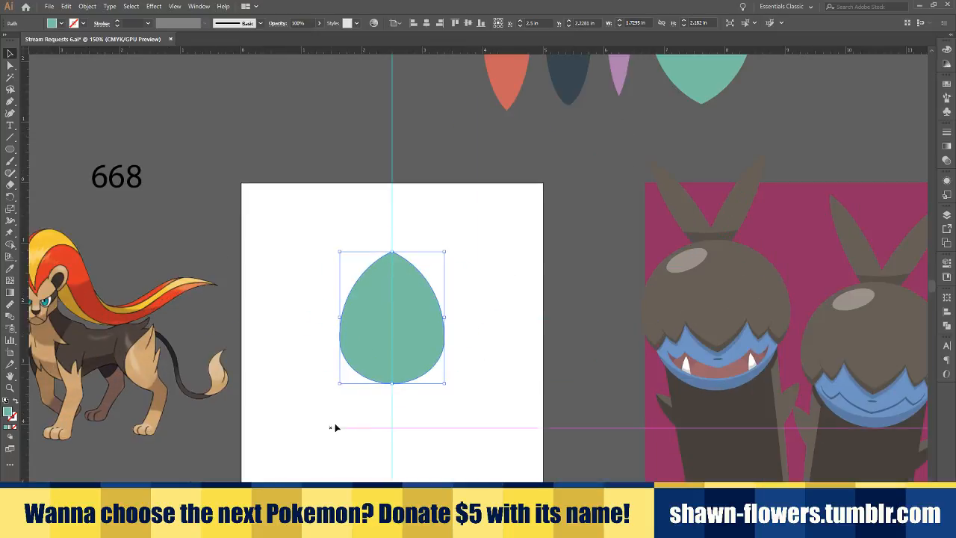
{"action": "mouse_move", "coordinate": [442, 314]}
{"action": "left_mouse_down"}
{"action": "mouse_move", "coordinate": [414, 345]}
{"action": "mouse_move", "coordinate": [452, 309]}
{"action": "left_mouse_up"}
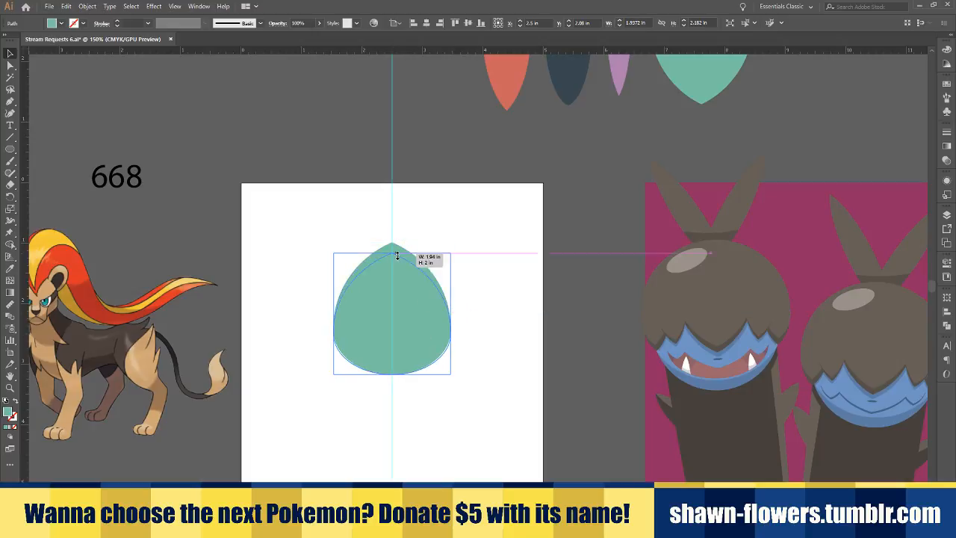
{"action": "left_click", "coordinate": [485, 344]}
{"action": "scroll", "coordinate": [494, 402], "scroll_direction": "down", "scroll_amount": 1}
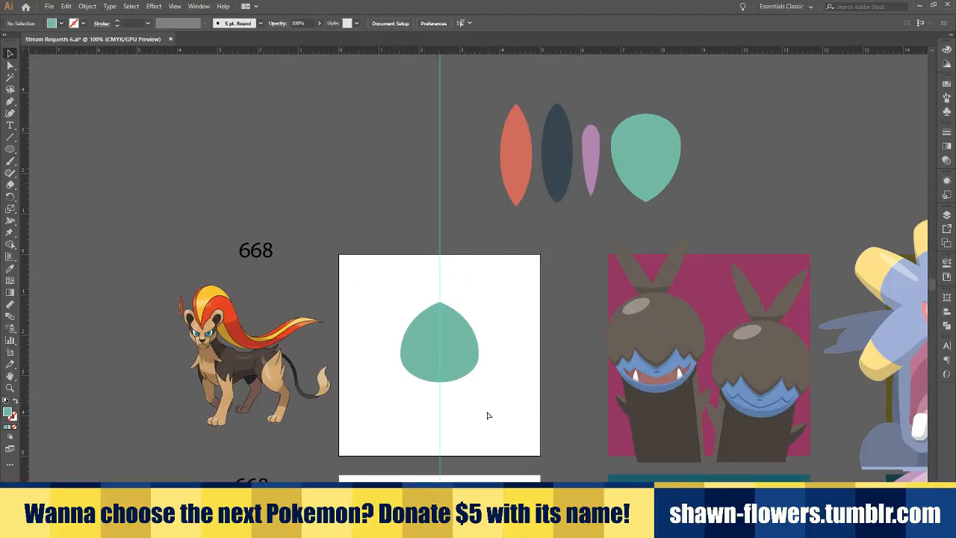
Enlarge the teal head shape slightly and proportionally about its centre
{"action": "scroll", "coordinate": [487, 415], "scroll_direction": "up", "scroll_amount": 2}
{"action": "scroll", "coordinate": [493, 411], "scroll_direction": "left", "scroll_amount": 3}
{"action": "left_click", "coordinate": [527, 308]}
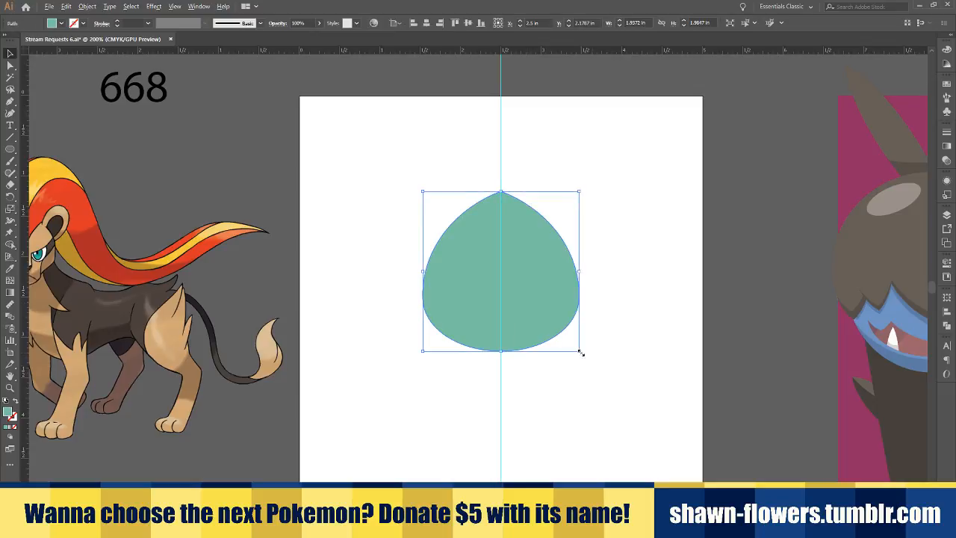
{"action": "mouse_move", "coordinate": [581, 353]}
{"action": "left_mouse_down"}
{"action": "mouse_move", "coordinate": [596, 357]}
{"action": "mouse_move", "coordinate": [586, 358]}
{"action": "left_mouse_up"}
{"action": "left_click", "coordinate": [560, 405]}
{"action": "scroll", "coordinate": [561, 409], "scroll_direction": "left", "scroll_amount": 1}
{"action": "scroll", "coordinate": [560, 408], "scroll_direction": "left", "scroll_amount": 4}
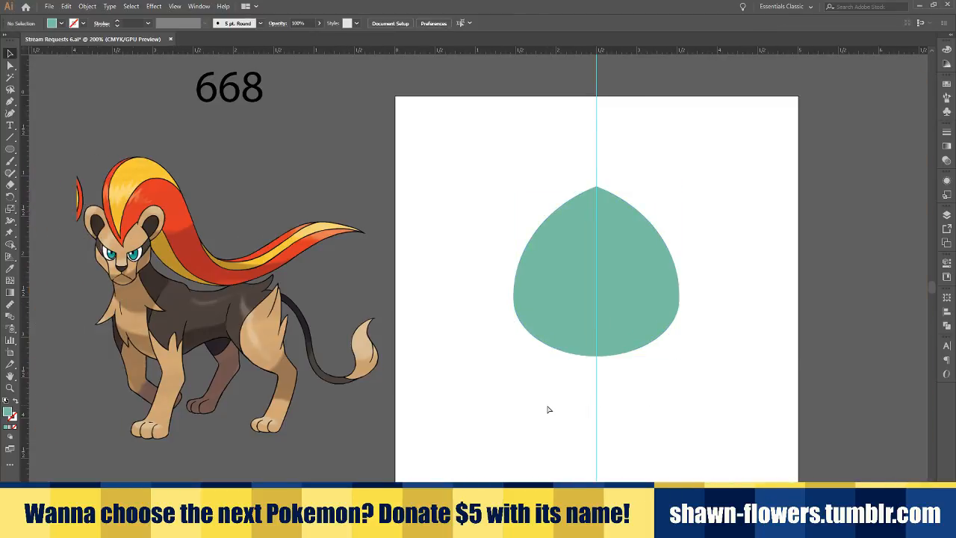
{"action": "scroll", "coordinate": [548, 407], "scroll_direction": "right", "scroll_amount": 3}
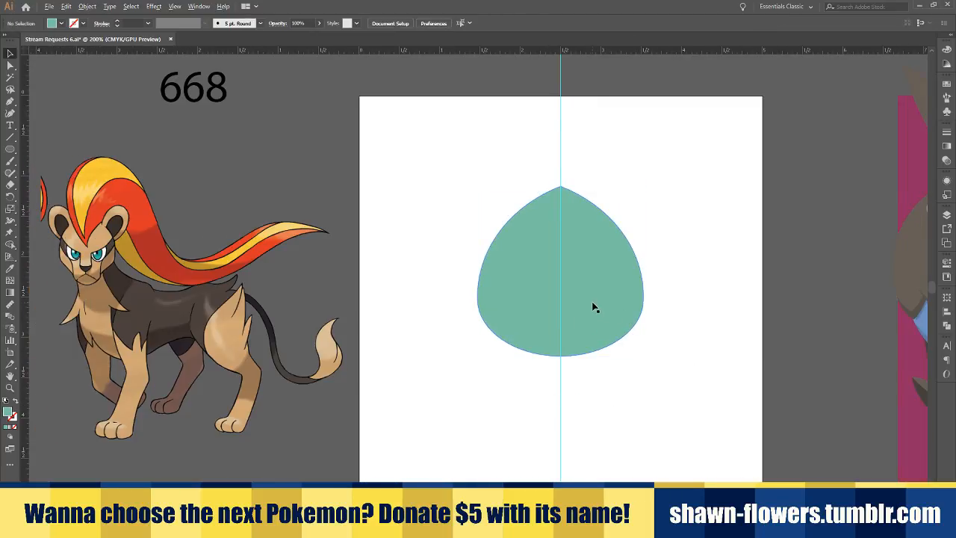
Copy the head shape straight down along the guide and shrink the copy to about 1.16 by 1.19 in as the muzzle
{"action": "left_click_drag", "start_coordinate": [595, 307], "coordinate": [596, 371]}
{"action": "left_click_drag", "start_coordinate": [645, 422], "coordinate": [607, 386]}
{"action": "left_click", "coordinate": [593, 444]}
{"action": "left_click", "coordinate": [576, 362]}
{"action": "left_click", "coordinate": [619, 444]}
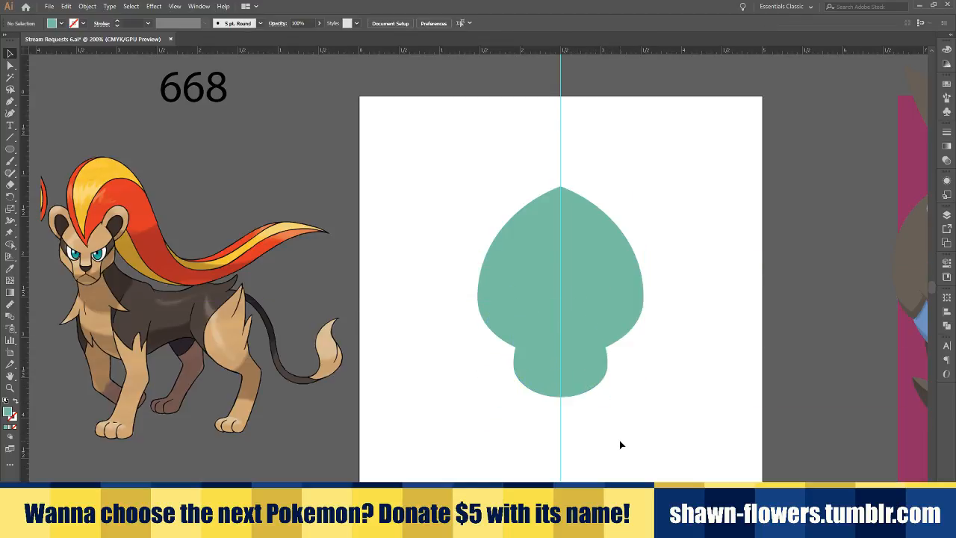
{"action": "scroll", "coordinate": [620, 445], "scroll_direction": "right", "scroll_amount": 1}
{"action": "left_click", "coordinate": [588, 358]}
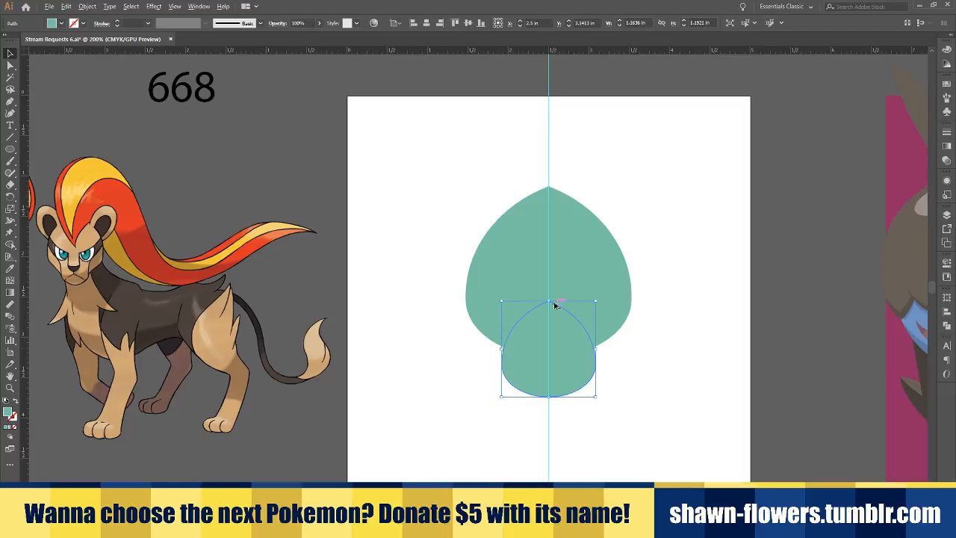
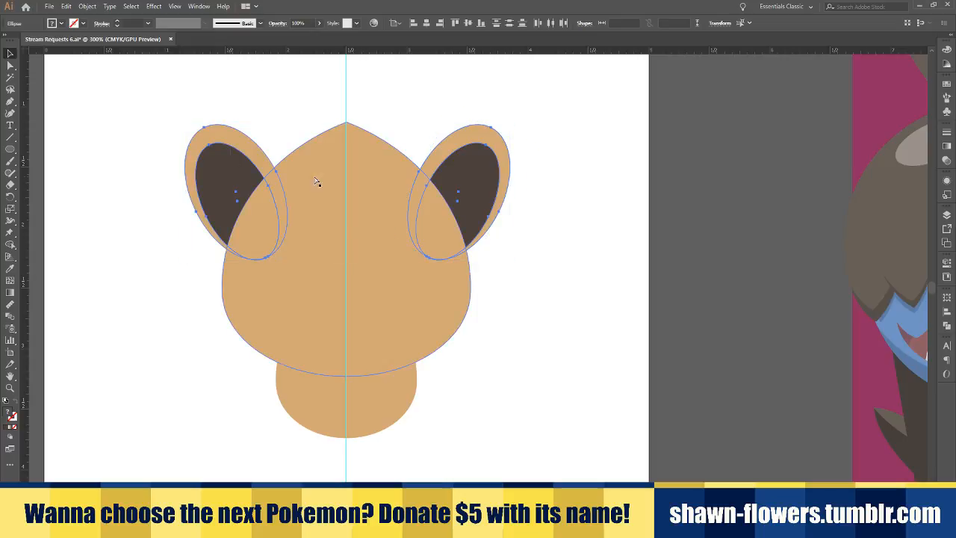
Select both ears with their dark inner ellipses and centre the pair over the head on the vertical guide
{"action": "left_click_drag", "start_coordinate": [319, 182], "coordinate": [403, 182]}
{"action": "scroll", "coordinate": [422, 157], "scroll_direction": "up", "scroll_amount": 1}
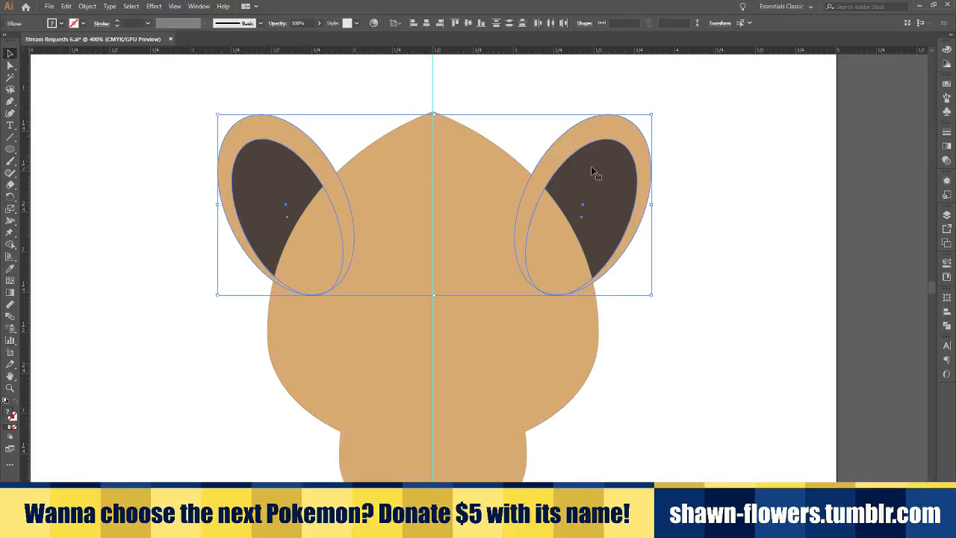
{"action": "left_click_drag", "start_coordinate": [592, 171], "coordinate": [562, 156]}
{"action": "left_click", "coordinate": [529, 140]}
{"action": "scroll", "coordinate": [570, 209], "scroll_direction": "down", "scroll_amount": 2}
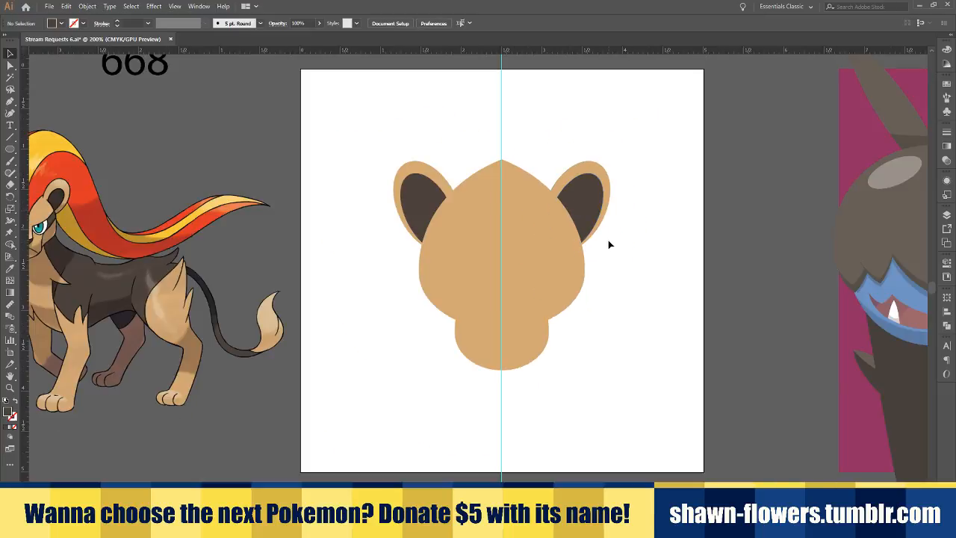
Copy the teal teardrop shape onto the middle of the head and shrink it to about 0.34 by 0.44 in
{"action": "scroll", "coordinate": [613, 254], "scroll_direction": "down", "scroll_amount": 1}
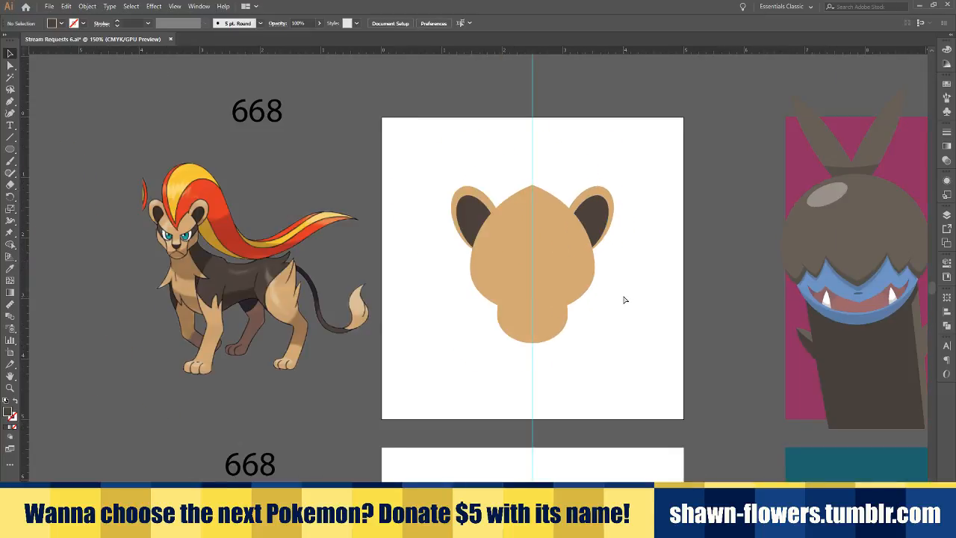
{"action": "scroll", "coordinate": [625, 299], "scroll_direction": "right", "scroll_amount": 1}
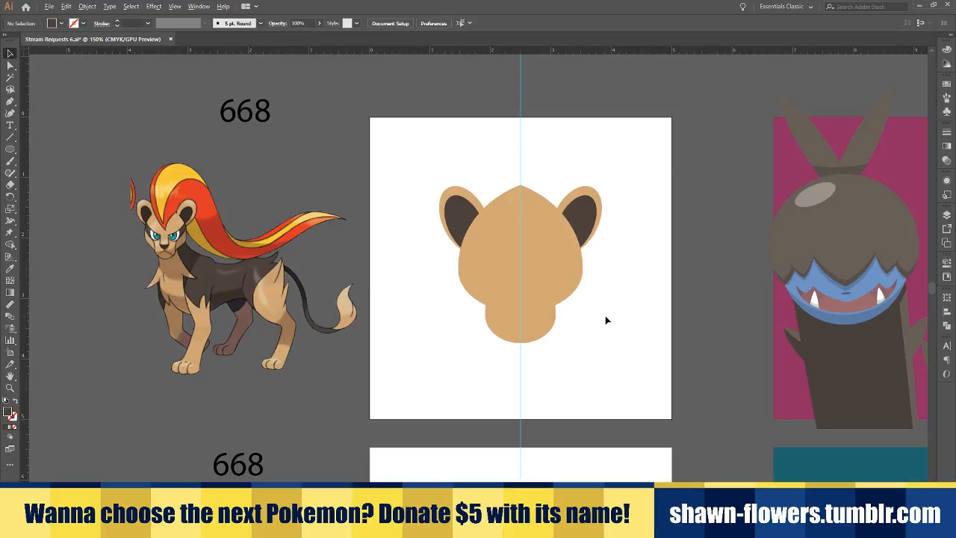
{"action": "scroll", "coordinate": [606, 319], "scroll_direction": "down", "scroll_amount": 2}
{"action": "scroll", "coordinate": [605, 319], "scroll_direction": "up", "scroll_amount": 2}
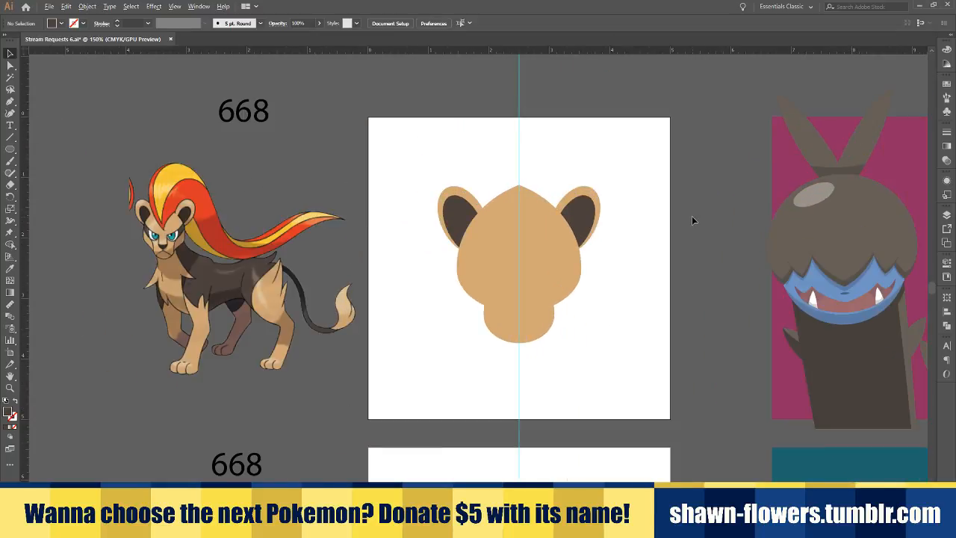
{"action": "scroll", "coordinate": [673, 240], "scroll_direction": "down", "scroll_amount": 1}
{"action": "scroll", "coordinate": [673, 240], "scroll_direction": "up", "scroll_amount": 1}
{"action": "left_click_drag", "start_coordinate": [775, 132], "coordinate": [580, 306]}
{"action": "scroll", "coordinate": [580, 304], "scroll_direction": "up", "scroll_amount": 4}
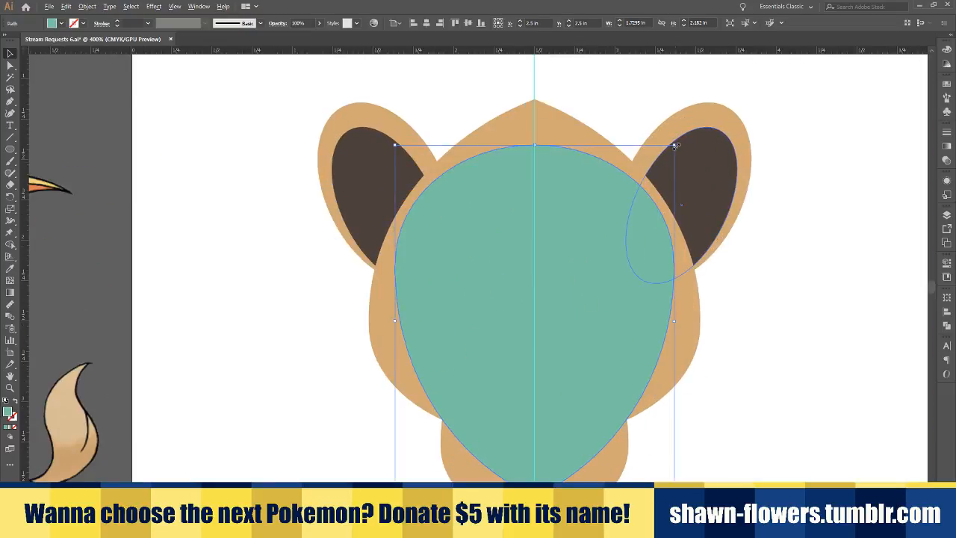
{"action": "left_click_drag", "start_coordinate": [677, 145], "coordinate": [598, 276]}
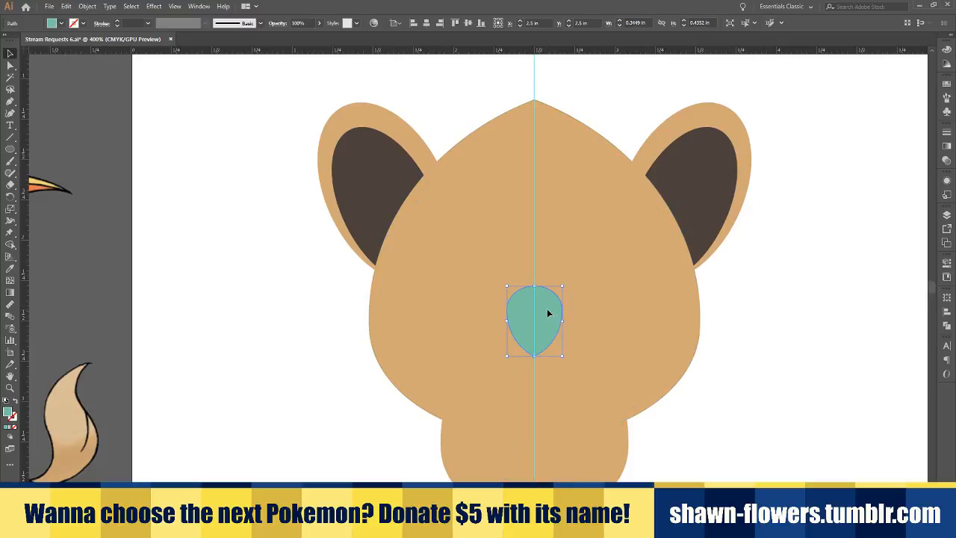
Move the small teal shape down onto the muzzle and flatten it into a nose about 0.39 by 0.21 in
{"action": "left_click_drag", "start_coordinate": [548, 313], "coordinate": [546, 368]}
{"action": "scroll", "coordinate": [546, 368], "scroll_direction": "down", "scroll_amount": 3}
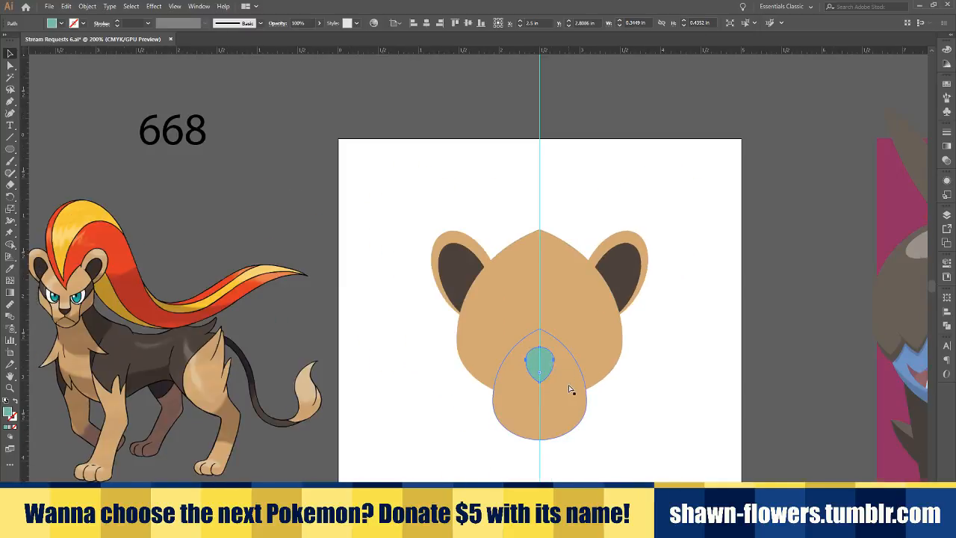
{"action": "scroll", "coordinate": [570, 390], "scroll_direction": "down", "scroll_amount": 2}
{"action": "scroll", "coordinate": [577, 297], "scroll_direction": "up", "scroll_amount": 1}
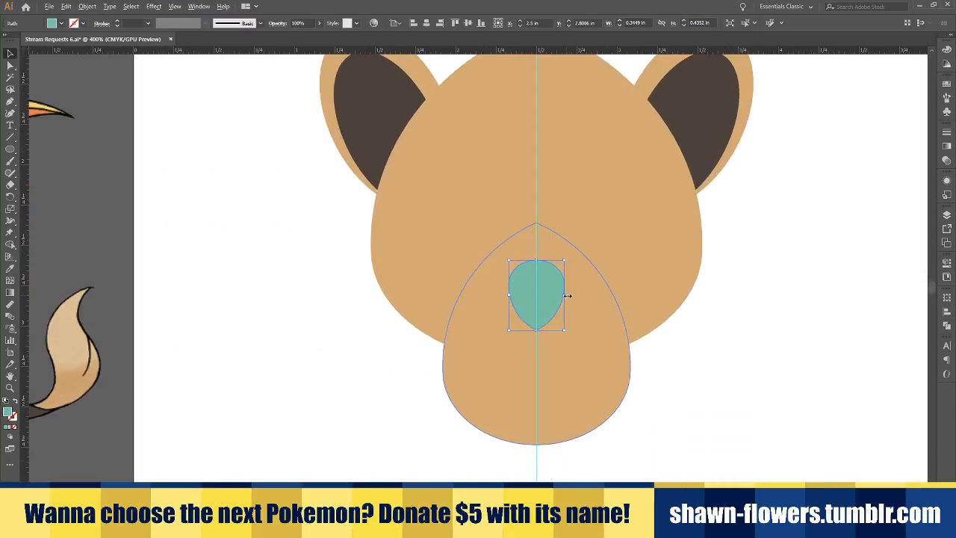
{"action": "left_click_drag", "start_coordinate": [568, 296], "coordinate": [577, 297]}
{"action": "left_click_drag", "start_coordinate": [536, 261], "coordinate": [567, 296]}
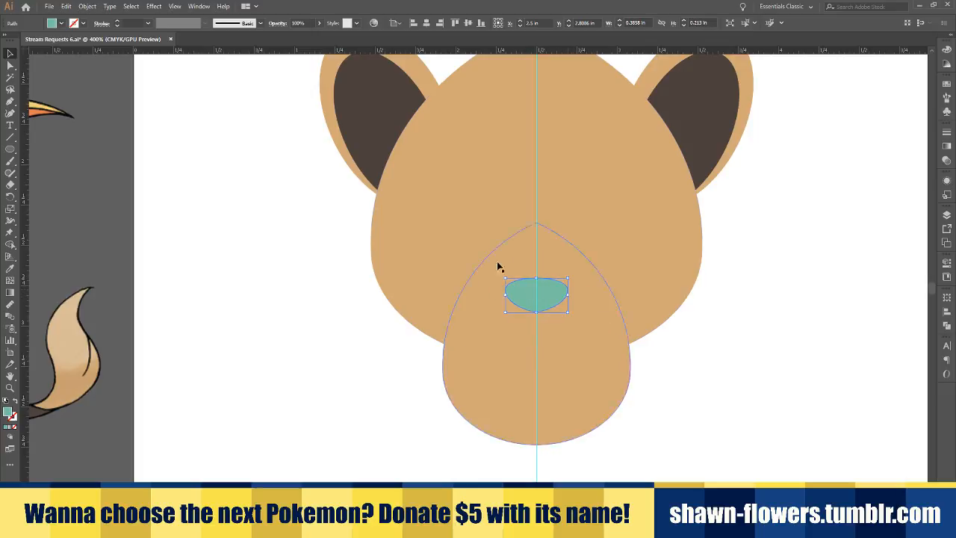
Fill the nose with the dark brown sampled from the inner ear
{"action": "left_click", "coordinate": [10, 268]}
{"action": "left_click", "coordinate": [366, 98]}
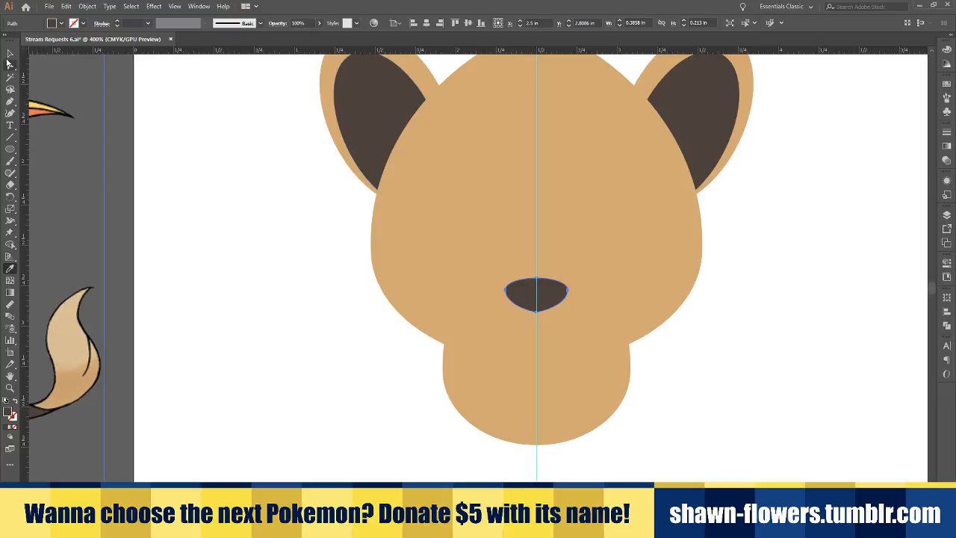
{"action": "left_click", "coordinate": [296, 301]}
{"action": "scroll", "coordinate": [298, 302], "scroll_direction": "down", "scroll_amount": 1}
{"action": "scroll", "coordinate": [458, 384], "scroll_direction": "left", "scroll_amount": 9}
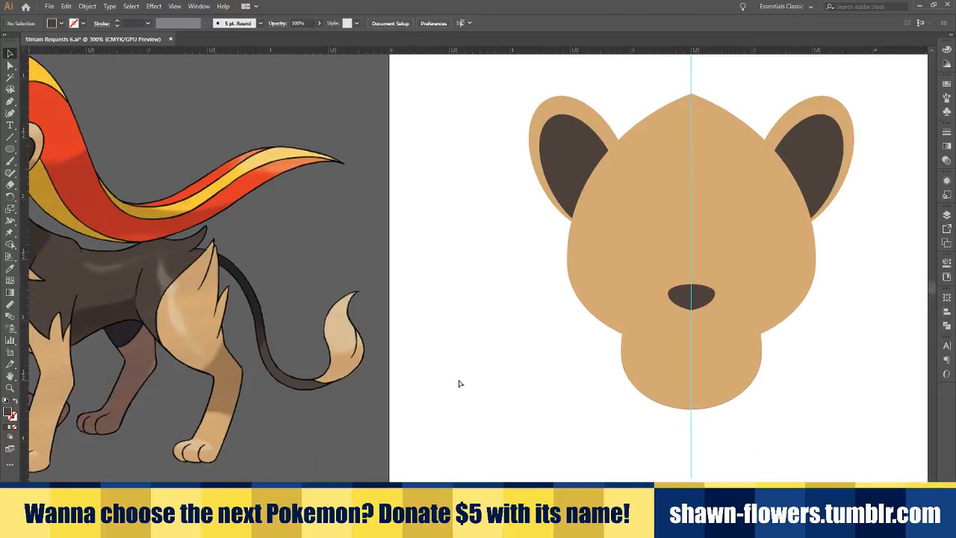
Duplicate the dark nose directly above itself, turn the copy point-up and lower it to overlap the original's upper half
{"action": "scroll", "coordinate": [458, 384], "scroll_direction": "down", "scroll_amount": 1}
{"action": "scroll", "coordinate": [489, 369], "scroll_direction": "right", "scroll_amount": 4}
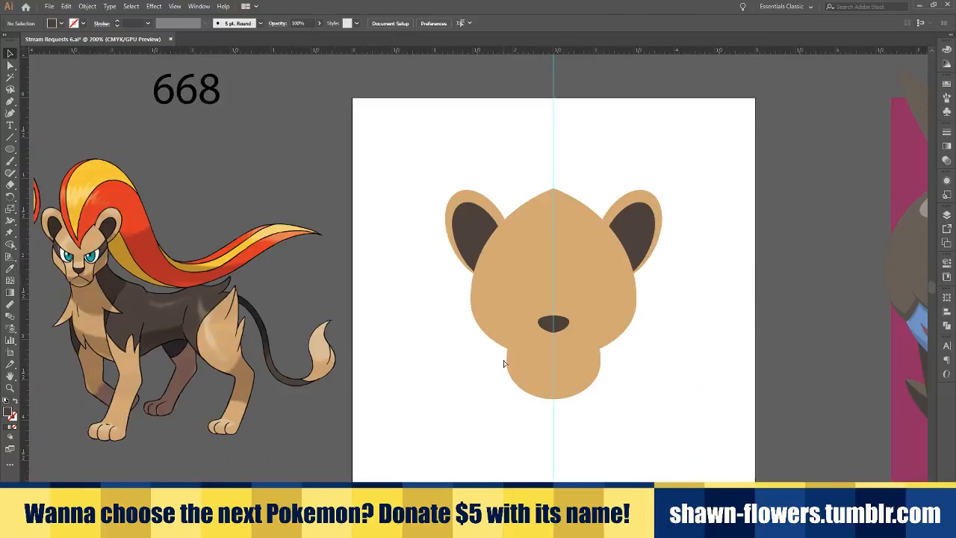
{"action": "scroll", "coordinate": [573, 348], "scroll_direction": "up", "scroll_amount": 2}
{"action": "scroll", "coordinate": [485, 354], "scroll_direction": "down", "scroll_amount": 2}
{"action": "scroll", "coordinate": [573, 380], "scroll_direction": "left", "scroll_amount": 3}
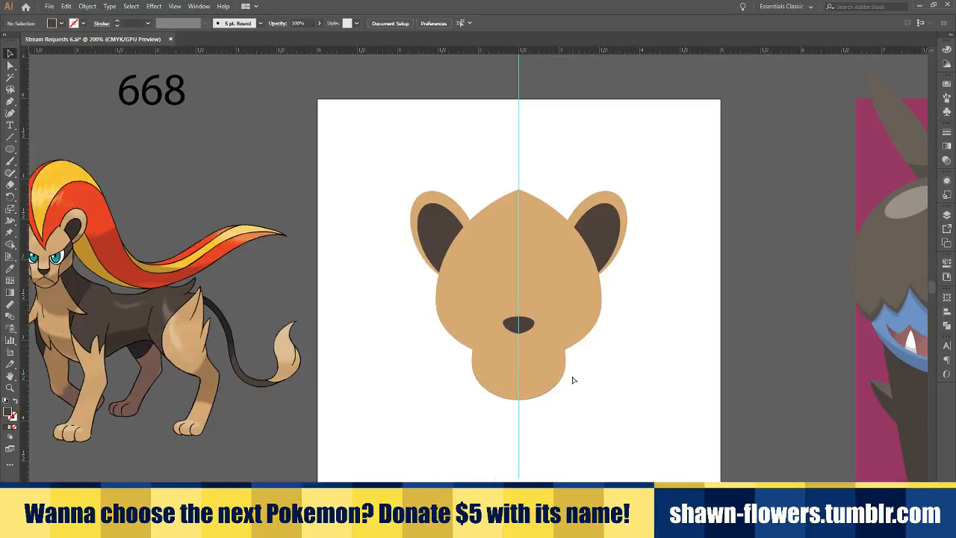
{"action": "scroll", "coordinate": [596, 368], "scroll_direction": "up", "scroll_amount": 2}
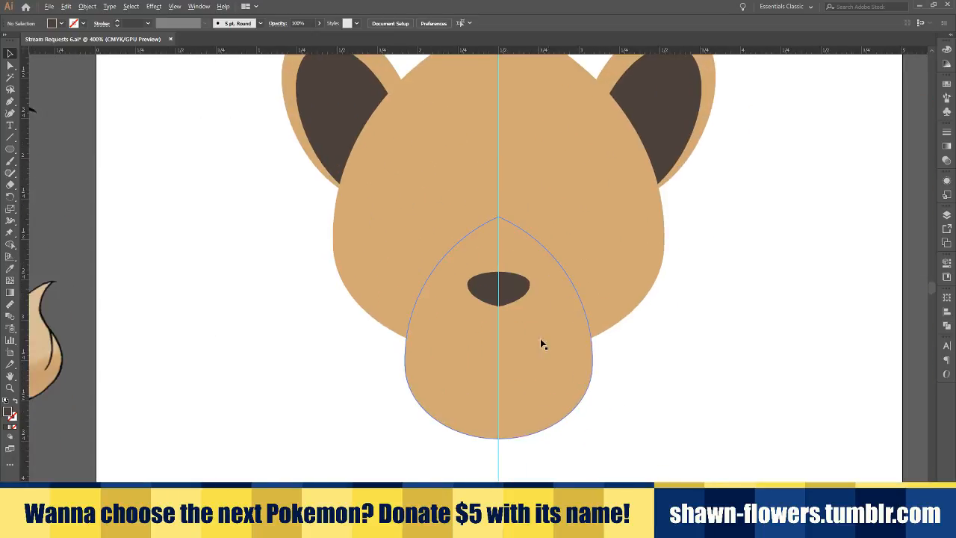
{"action": "mouse_move", "coordinate": [508, 287]}
{"action": "left_mouse_down"}
{"action": "mouse_move", "coordinate": [511, 305]}
{"action": "mouse_move", "coordinate": [511, 289]}
{"action": "left_mouse_up"}
{"action": "left_click", "coordinate": [773, 341]}
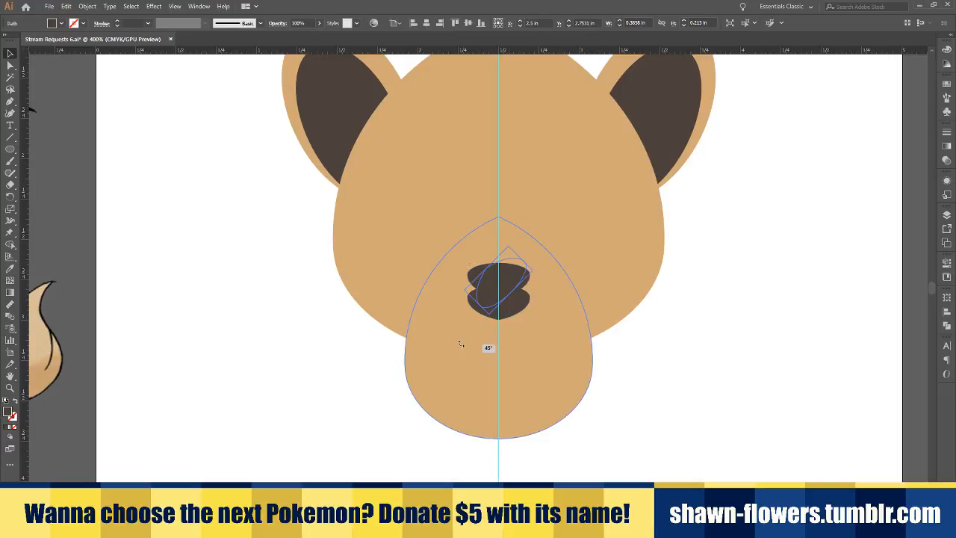
{"action": "key", "text": "ctrl+plus"}
{"action": "key", "text": "Down"}
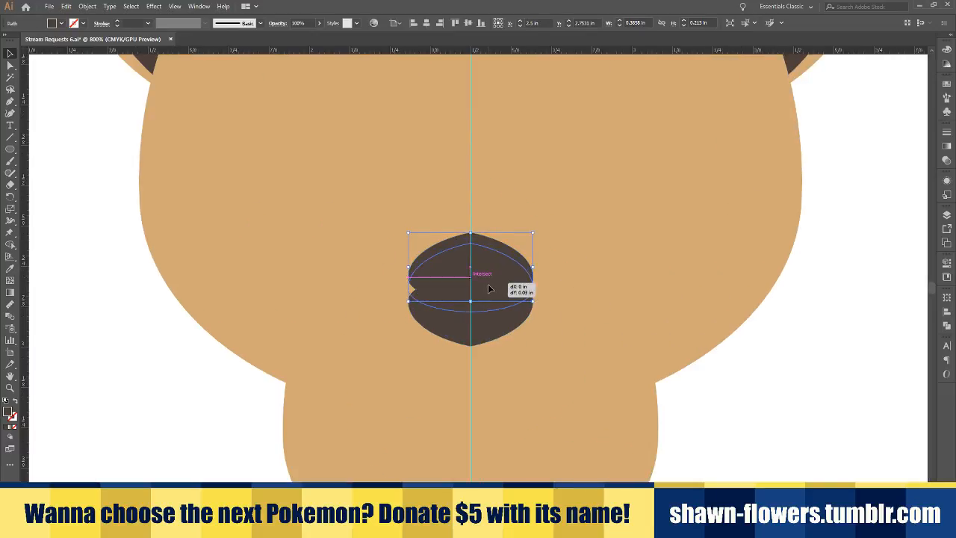
Widen the upper nose copy to about 0.45 in and fill it with the head's tan colour to mask the nose into a crescent
{"action": "left_click_drag", "start_coordinate": [533, 278], "coordinate": [543, 280]}
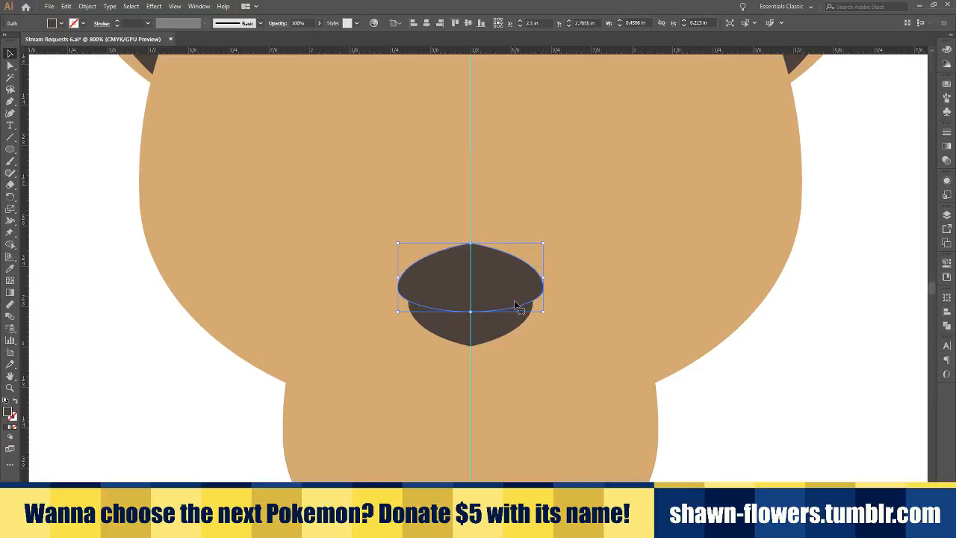
{"action": "left_click", "coordinate": [11, 270]}
{"action": "left_click", "coordinate": [266, 229]}
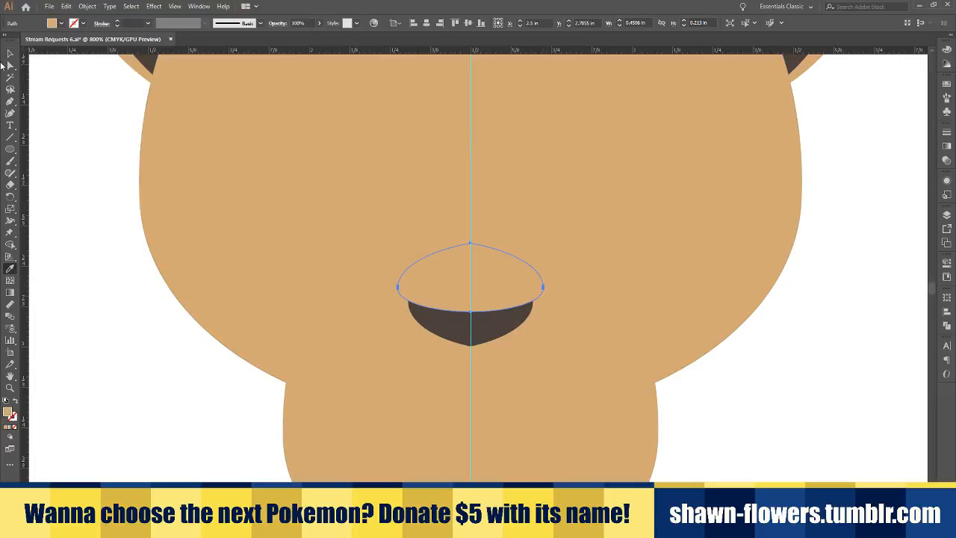
{"action": "left_click", "coordinate": [9, 56]}
{"action": "left_click", "coordinate": [123, 346]}
Examine the dark nose crescent up close and compare the whole head with the lioness reference
{"action": "scroll", "coordinate": [135, 358], "scroll_direction": "down", "scroll_amount": 3}
{"action": "scroll", "coordinate": [354, 437], "scroll_direction": "left", "scroll_amount": 4}
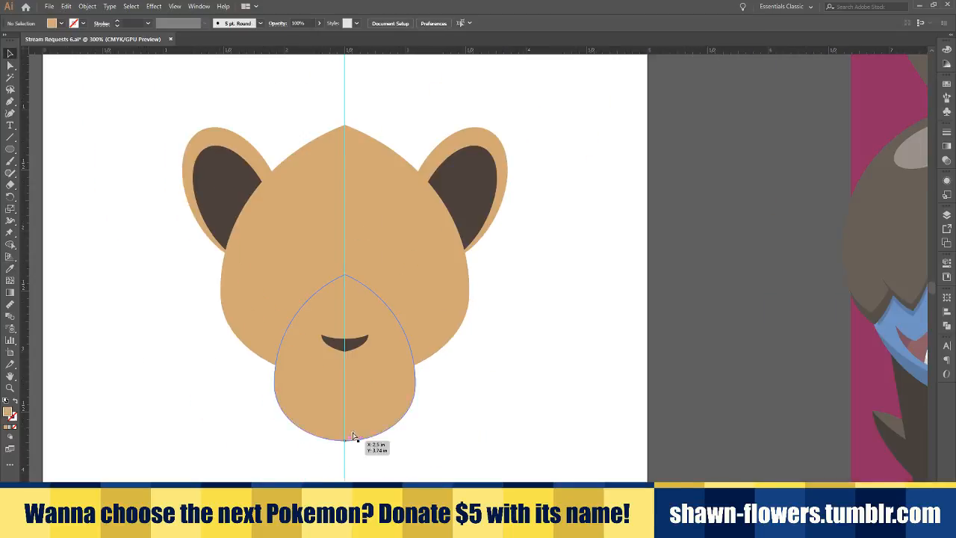
{"action": "scroll", "coordinate": [402, 348], "scroll_direction": "up", "scroll_amount": 4}
{"action": "left_click", "coordinate": [427, 266]}
{"action": "left_click", "coordinate": [445, 325]}
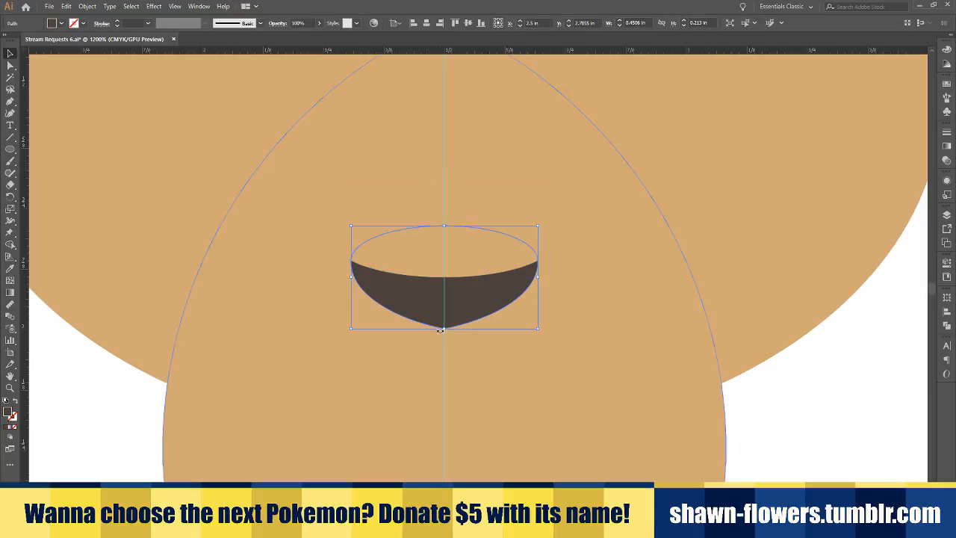
{"action": "left_click", "coordinate": [820, 444]}
{"action": "scroll", "coordinate": [820, 444], "scroll_direction": "down", "scroll_amount": 3}
{"action": "scroll", "coordinate": [814, 447], "scroll_direction": "down", "scroll_amount": 1}
{"action": "scroll", "coordinate": [619, 444], "scroll_direction": "right", "scroll_amount": 3}
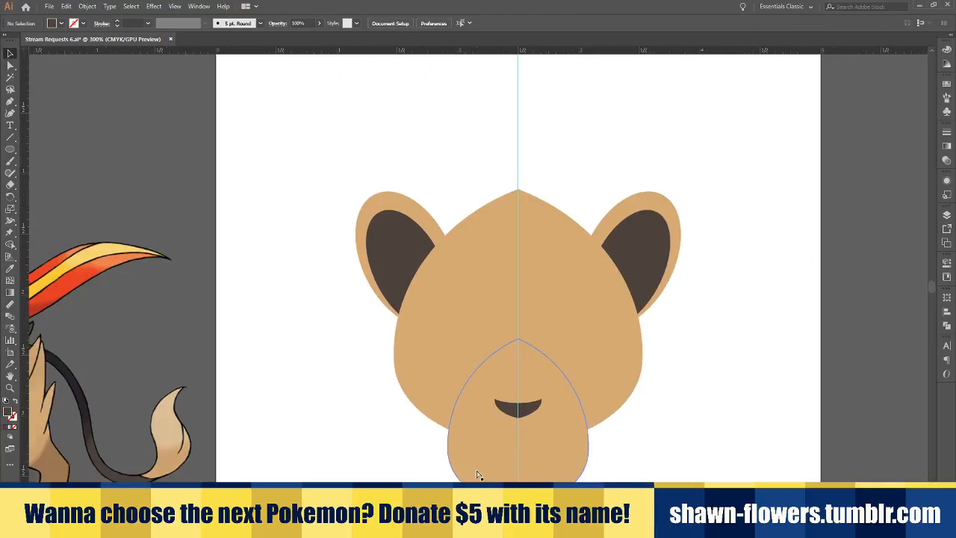
{"action": "scroll", "coordinate": [479, 449], "scroll_direction": "down", "scroll_amount": 3}
{"action": "scroll", "coordinate": [453, 396], "scroll_direction": "down", "scroll_amount": 3}
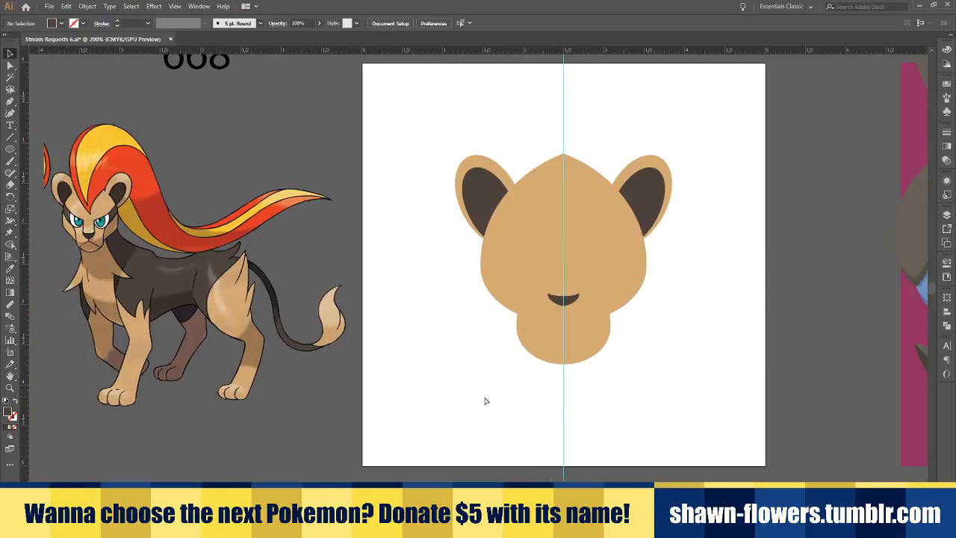
Duplicate the head shape below the muzzle, then create a second copy slightly lower and widen it to about 2.21 in
{"action": "left_click", "coordinate": [581, 175]}
{"action": "left_click_drag", "start_coordinate": [580, 175], "coordinate": [575, 403]}
{"action": "scroll", "coordinate": [573, 404], "scroll_direction": "down", "scroll_amount": 1}
{"action": "scroll", "coordinate": [576, 405], "scroll_direction": "down", "scroll_amount": 1}
{"action": "scroll", "coordinate": [577, 404], "scroll_direction": "up", "scroll_amount": 1}
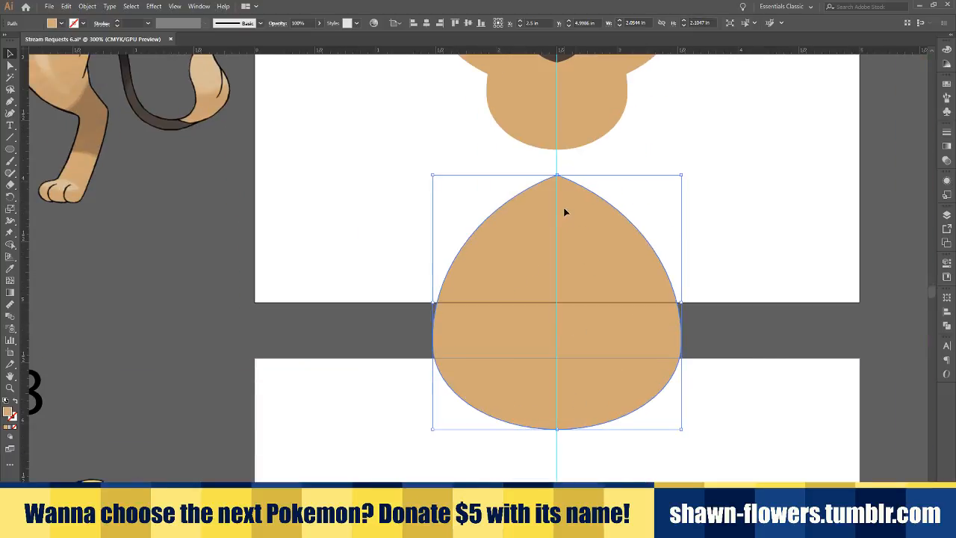
{"action": "left_click_drag", "start_coordinate": [565, 213], "coordinate": [566, 219]}
{"action": "left_click_drag", "start_coordinate": [684, 308], "coordinate": [693, 308]}
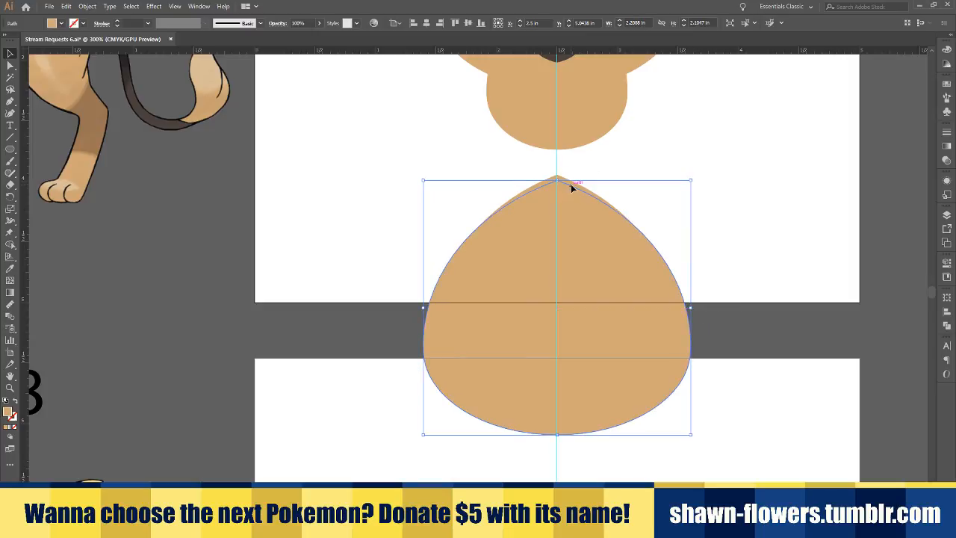
Subtract the wider copy from the other with Minus Front and move the thin chevron that remains onto the muzzle as the mouth
{"action": "left_click_drag", "start_coordinate": [573, 187], "coordinate": [576, 182]}
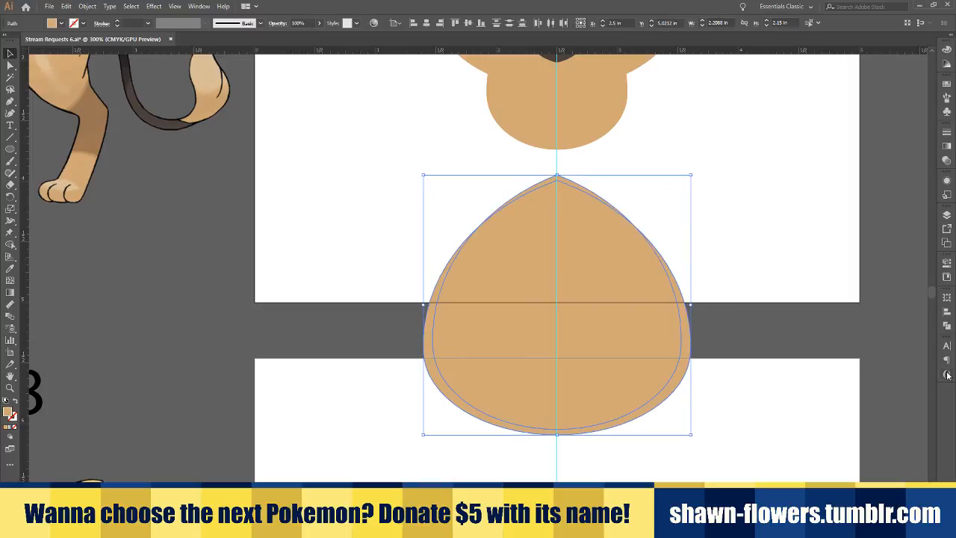
{"action": "left_click", "coordinate": [946, 325]}
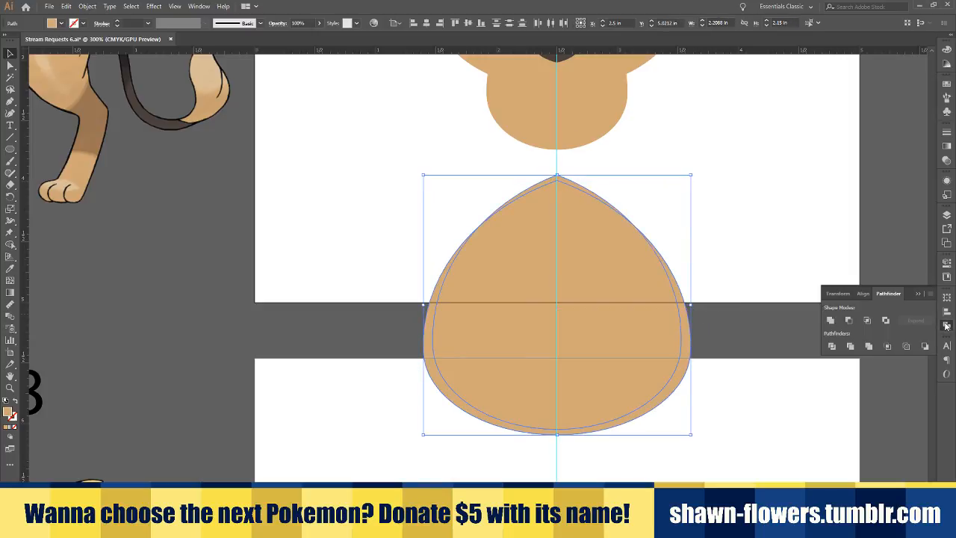
{"action": "left_click", "coordinate": [849, 322]}
{"action": "left_click", "coordinate": [737, 245]}
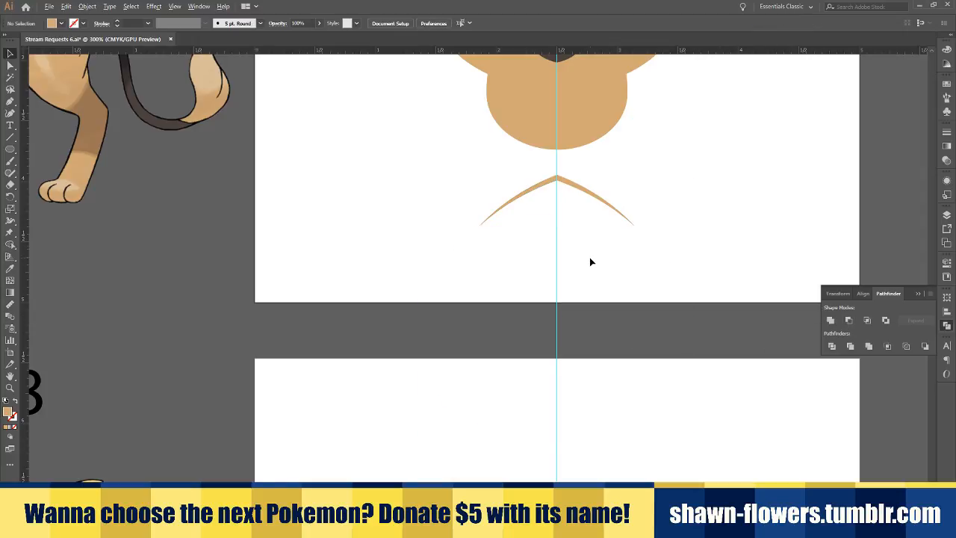
{"action": "scroll", "coordinate": [590, 261], "scroll_direction": "up", "scroll_amount": 1}
{"action": "scroll", "coordinate": [572, 277], "scroll_direction": "up", "scroll_amount": 3}
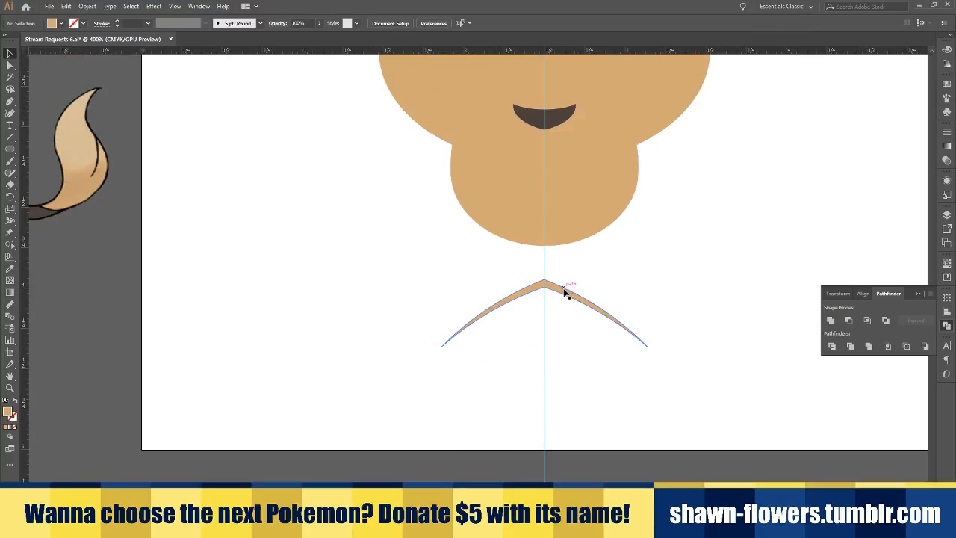
{"action": "left_click_drag", "start_coordinate": [553, 290], "coordinate": [552, 179]}
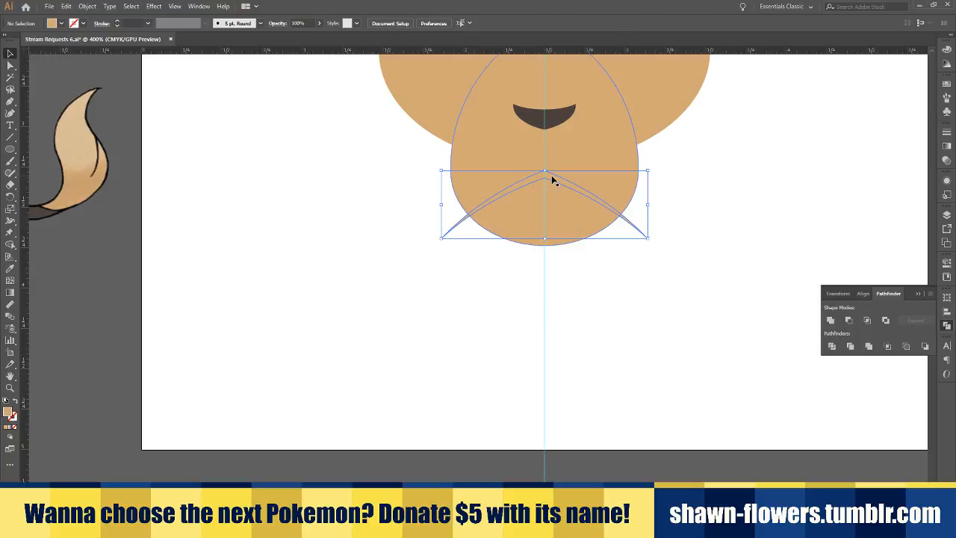
Fill the mouth line with the translucent grey shading sampled from one of the finished Pokémon icons
{"action": "scroll", "coordinate": [649, 223], "scroll_direction": "down", "scroll_amount": 4}
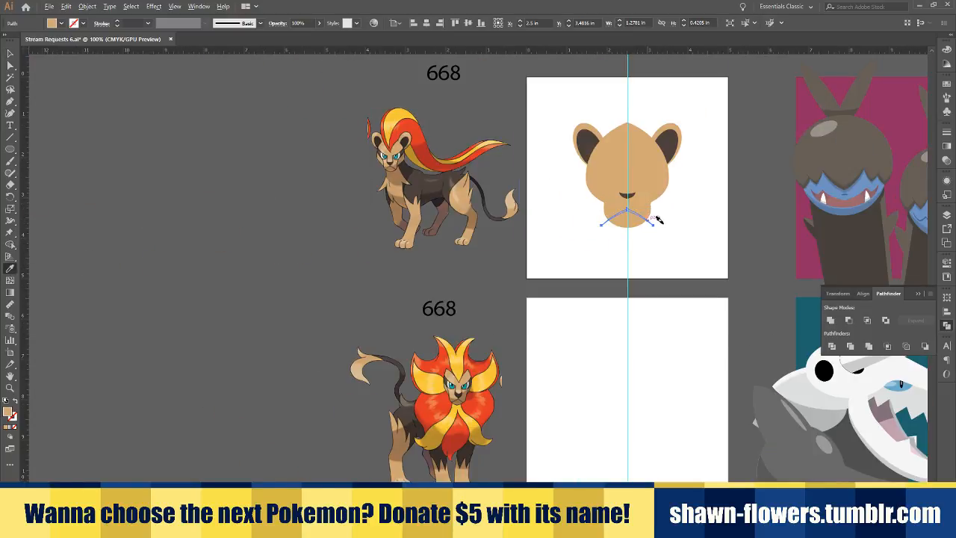
{"action": "scroll", "coordinate": [657, 219], "scroll_direction": "up", "scroll_amount": 2}
{"action": "scroll", "coordinate": [518, 231], "scroll_direction": "right", "scroll_amount": 1}
{"action": "scroll", "coordinate": [520, 264], "scroll_direction": "up", "scroll_amount": 1}
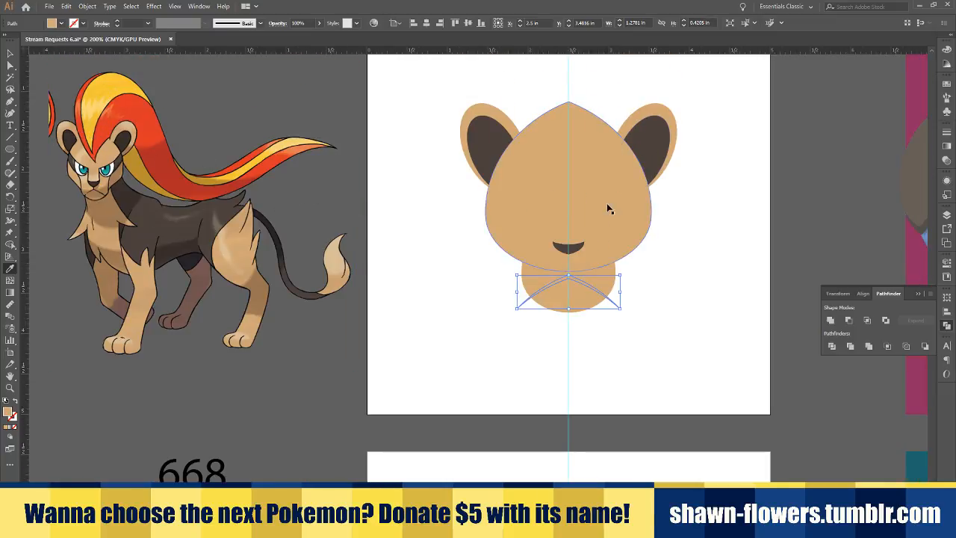
{"action": "scroll", "coordinate": [611, 221], "scroll_direction": "right", "scroll_amount": 4}
{"action": "scroll", "coordinate": [604, 214], "scroll_direction": "down", "scroll_amount": 4}
{"action": "scroll", "coordinate": [570, 235], "scroll_direction": "right", "scroll_amount": 4}
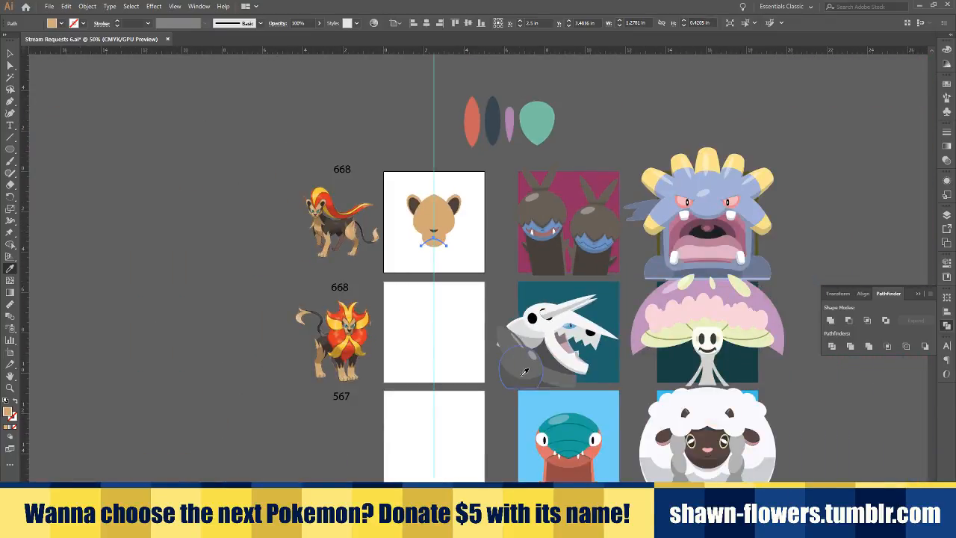
{"action": "scroll", "coordinate": [514, 376], "scroll_direction": "up", "scroll_amount": 2}
{"action": "scroll", "coordinate": [493, 373], "scroll_direction": "down", "scroll_amount": 1}
{"action": "scroll", "coordinate": [573, 381], "scroll_direction": "down", "scroll_amount": 2}
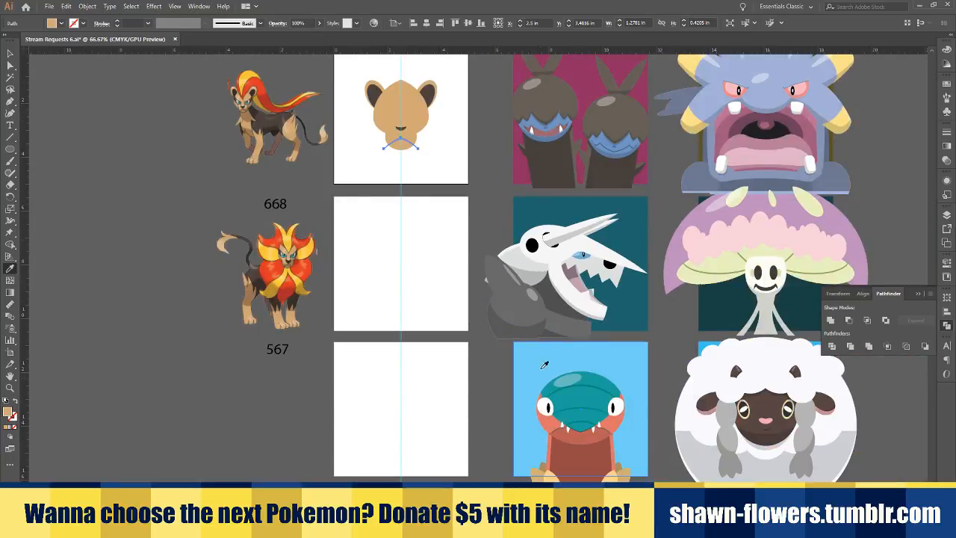
{"action": "scroll", "coordinate": [609, 181], "scroll_direction": "up", "scroll_amount": 1}
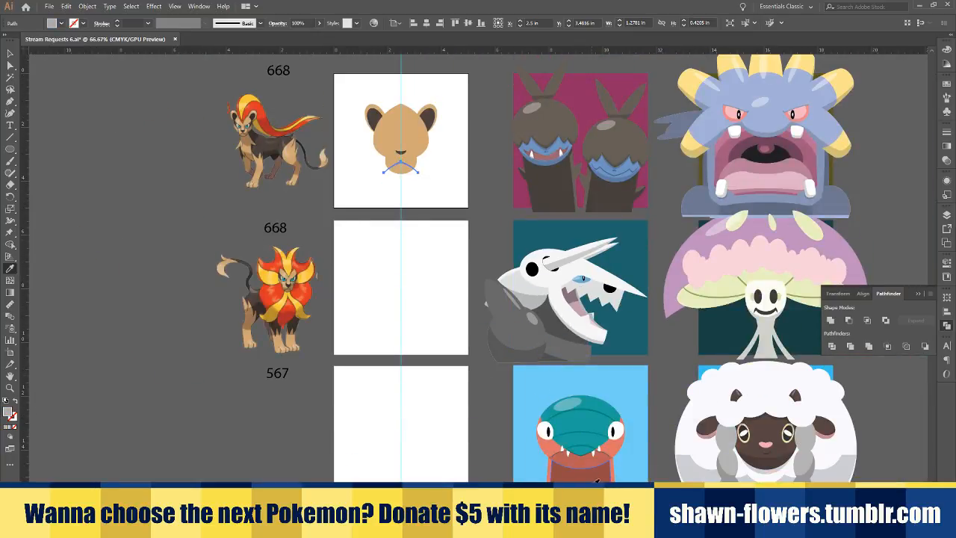
{"action": "left_click", "coordinate": [357, 252]}
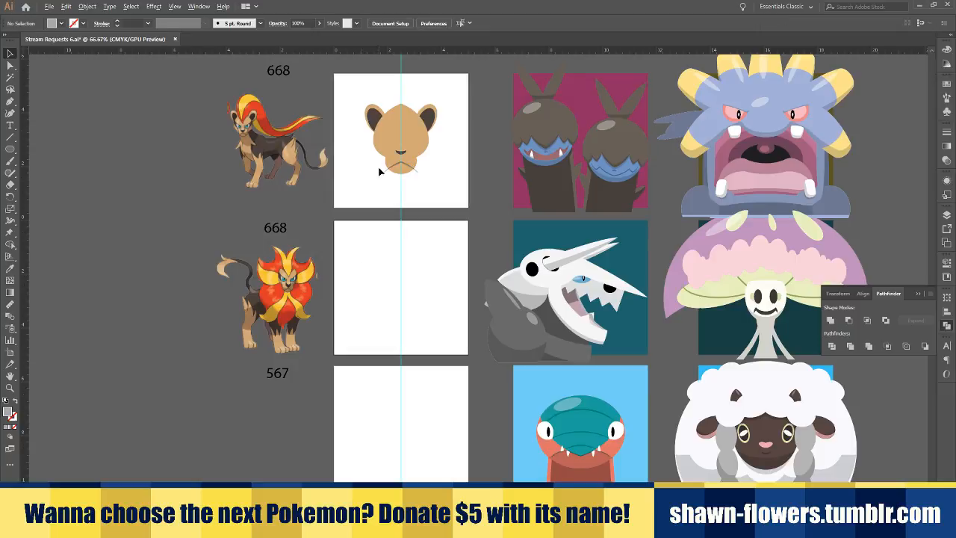
Raise the mouth line closer to the nose and resize it to about 1.07 in wide and 0.5 in tall
{"action": "scroll", "coordinate": [379, 168], "scroll_direction": "up", "scroll_amount": 3}
{"action": "scroll", "coordinate": [402, 154], "scroll_direction": "down", "scroll_amount": 1}
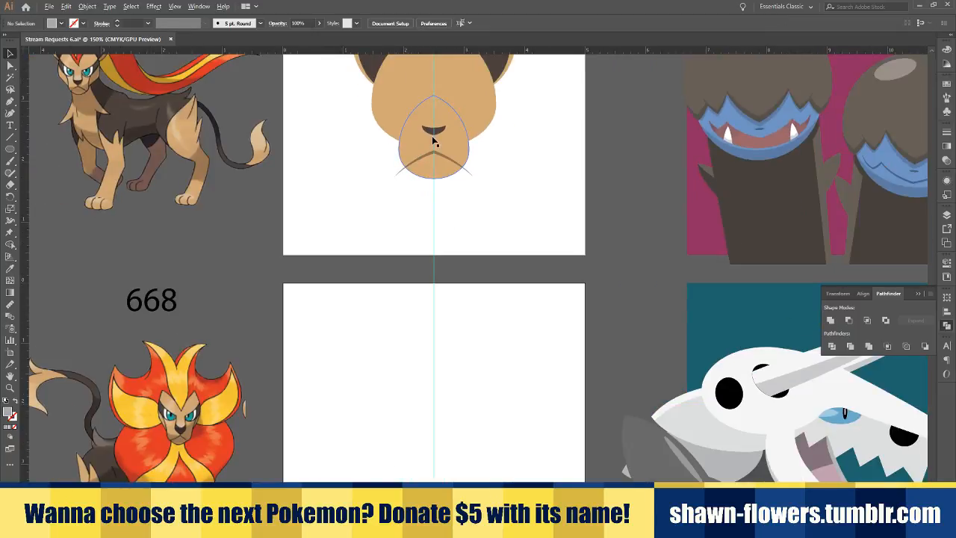
{"action": "scroll", "coordinate": [434, 142], "scroll_direction": "up", "scroll_amount": 4}
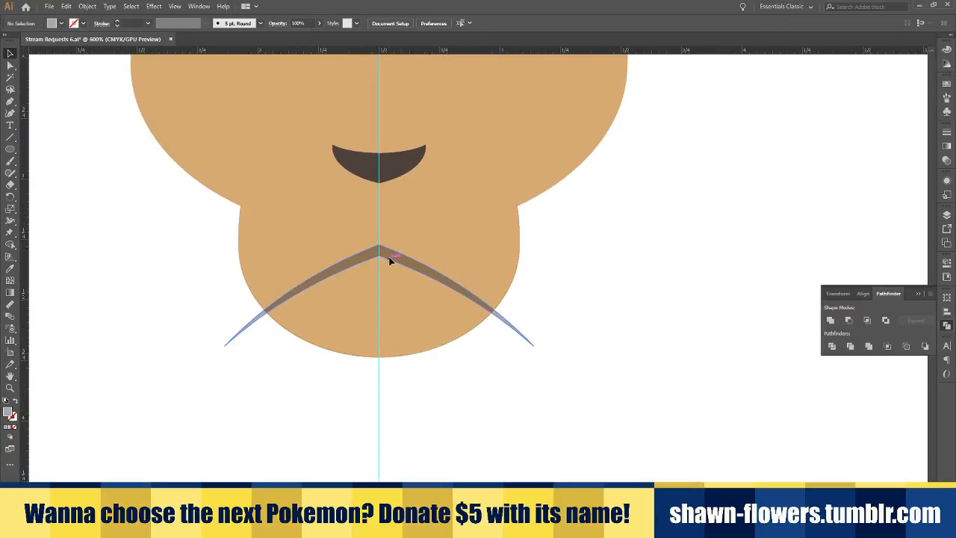
{"action": "left_click_drag", "start_coordinate": [389, 260], "coordinate": [391, 225]}
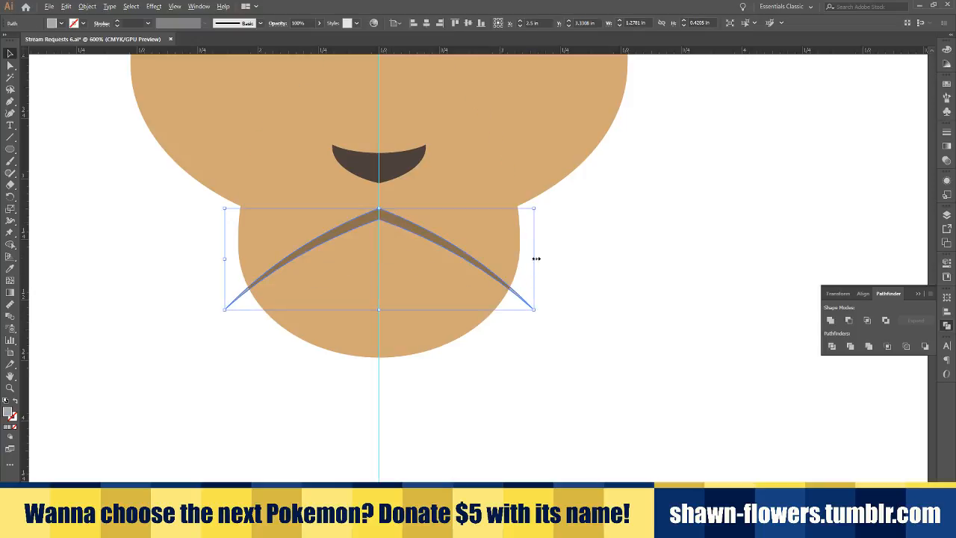
{"action": "left_click_drag", "start_coordinate": [536, 259], "coordinate": [509, 284]}
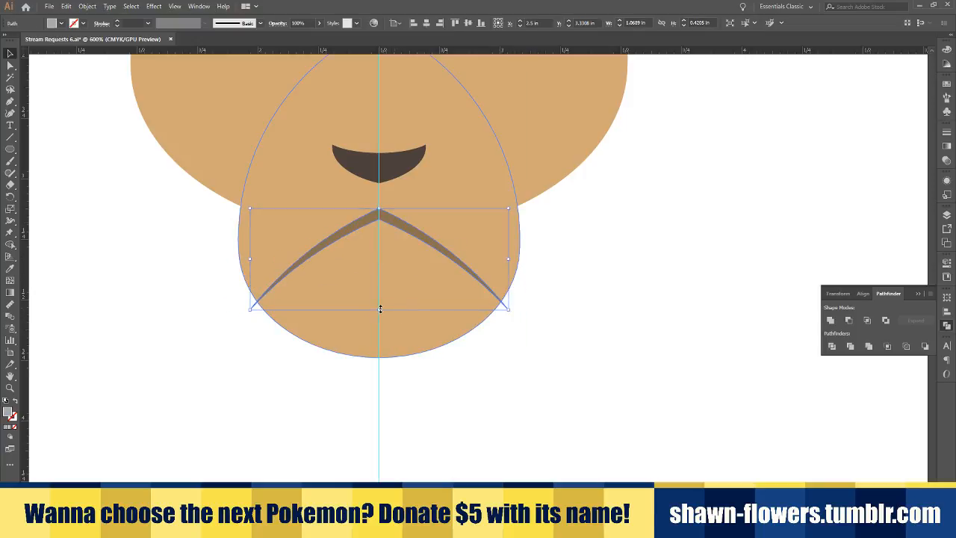
{"action": "left_click_drag", "start_coordinate": [381, 309], "coordinate": [384, 331]}
{"action": "left_click", "coordinate": [299, 440]}
{"action": "scroll", "coordinate": [432, 395], "scroll_direction": "left", "scroll_amount": 3}
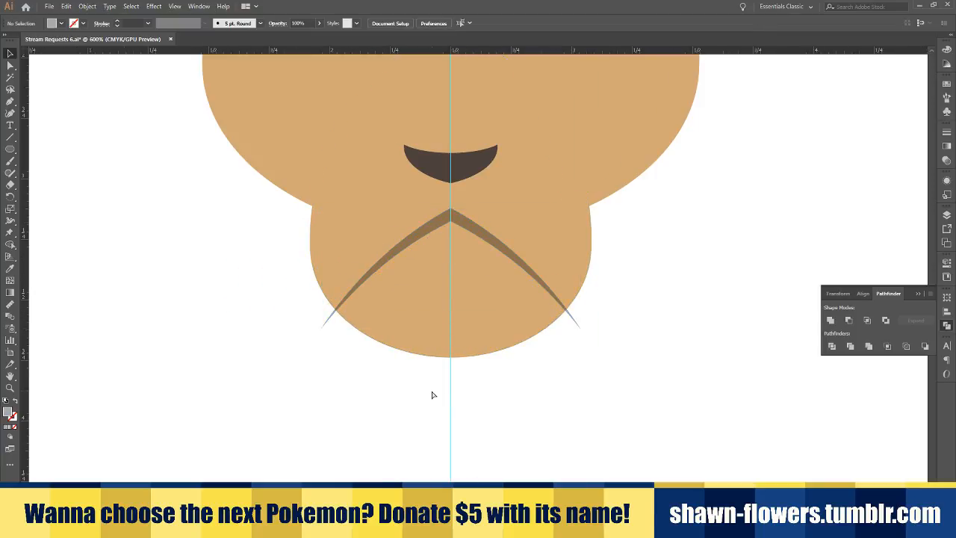
Compare the mouth with the lioness reference and widen it symmetrically so both tips extend past the muzzle's sides
{"action": "scroll", "coordinate": [432, 395], "scroll_direction": "left", "scroll_amount": 2}
{"action": "scroll", "coordinate": [432, 394], "scroll_direction": "down", "scroll_amount": 3}
{"action": "scroll", "coordinate": [352, 380], "scroll_direction": "right", "scroll_amount": 1}
{"action": "scroll", "coordinate": [448, 391], "scroll_direction": "left", "scroll_amount": 4}
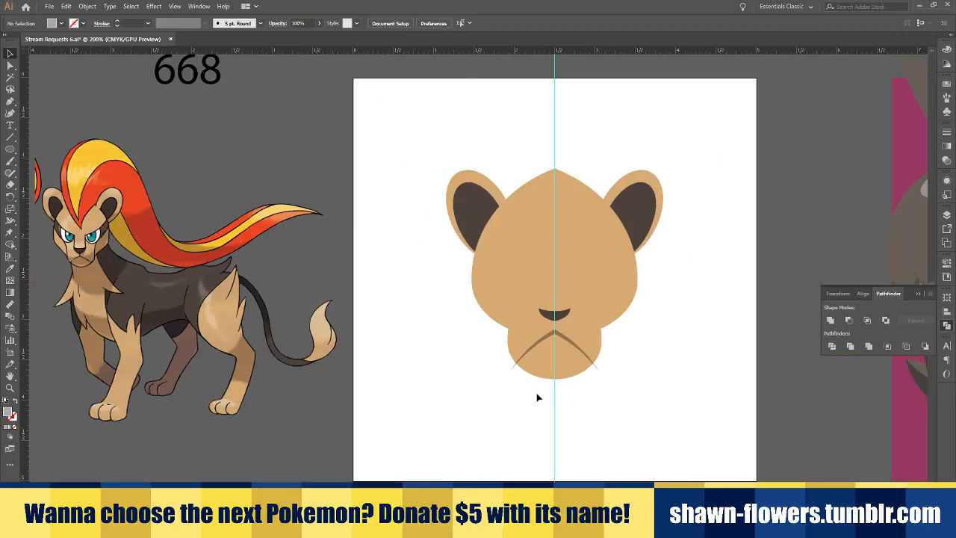
{"action": "scroll", "coordinate": [536, 397], "scroll_direction": "up", "scroll_amount": 3}
{"action": "left_click", "coordinate": [596, 289]}
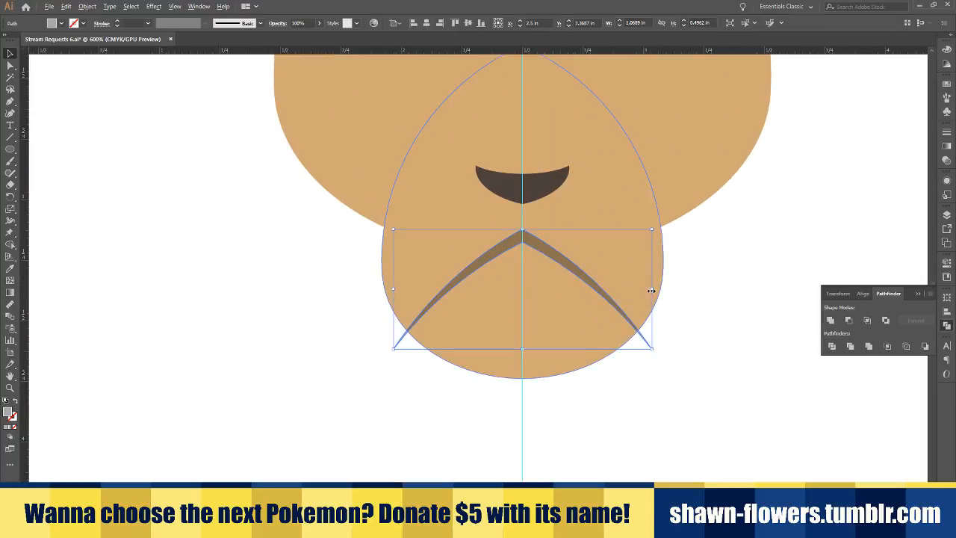
{"action": "left_click_drag", "start_coordinate": [652, 290], "coordinate": [672, 288]}
{"action": "left_click", "coordinate": [607, 404]}
{"action": "scroll", "coordinate": [605, 404], "scroll_direction": "down", "scroll_amount": 1}
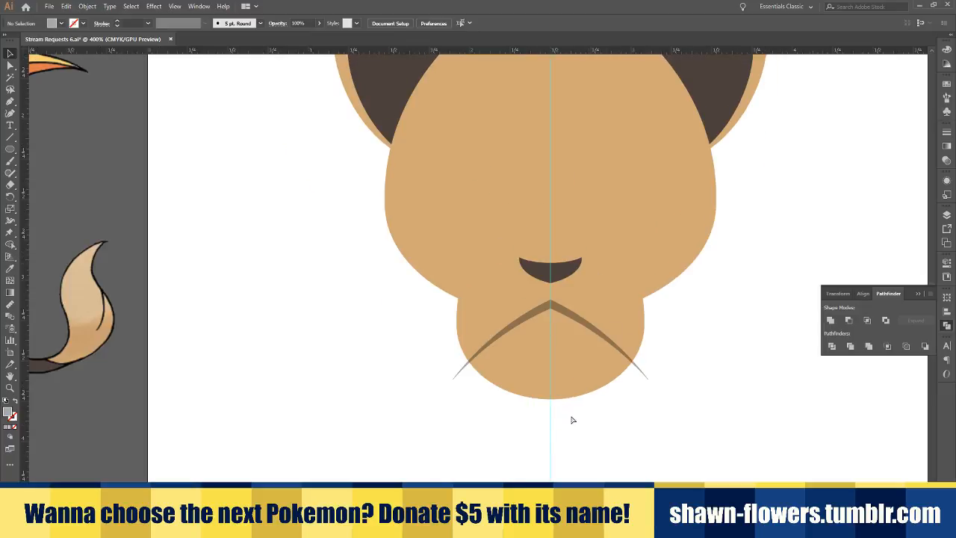
Shorten the muzzle shape symmetrically to about 1.1 in tall so the chin sits closer to the mouth
{"action": "scroll", "coordinate": [530, 429], "scroll_direction": "down", "scroll_amount": 3}
{"action": "scroll", "coordinate": [537, 424], "scroll_direction": "up", "scroll_amount": 3}
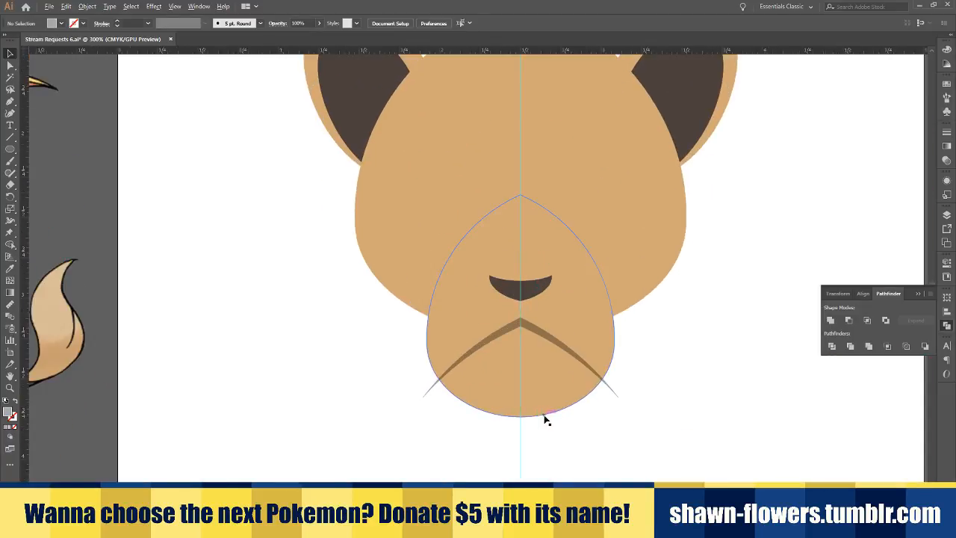
{"action": "left_click", "coordinate": [535, 360]}
{"action": "left_click_drag", "start_coordinate": [522, 195], "coordinate": [520, 215]}
{"action": "left_click", "coordinate": [560, 455]}
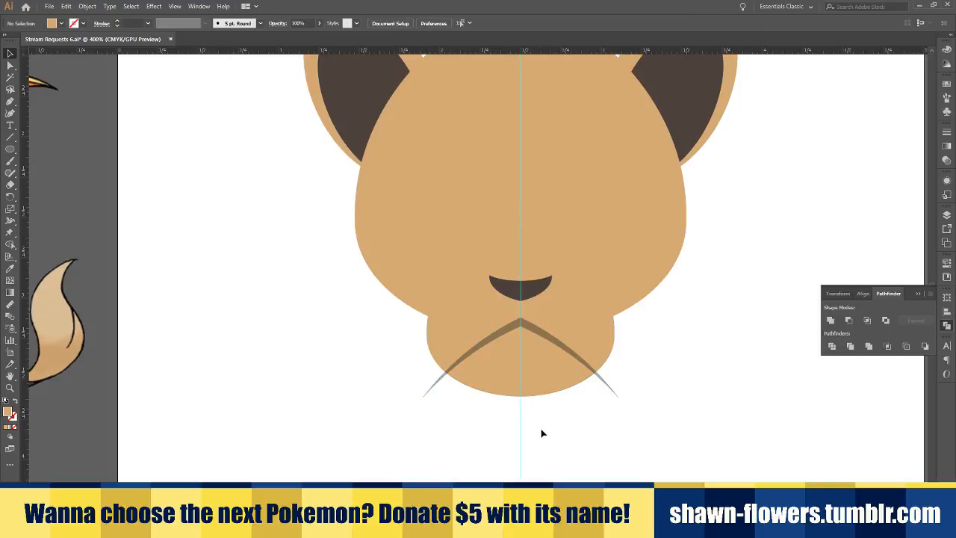
Trim the mouth line's tips to the muzzle outline by intersecting it with a copy of the muzzle shape
{"action": "scroll", "coordinate": [543, 433], "scroll_direction": "down", "scroll_amount": 2}
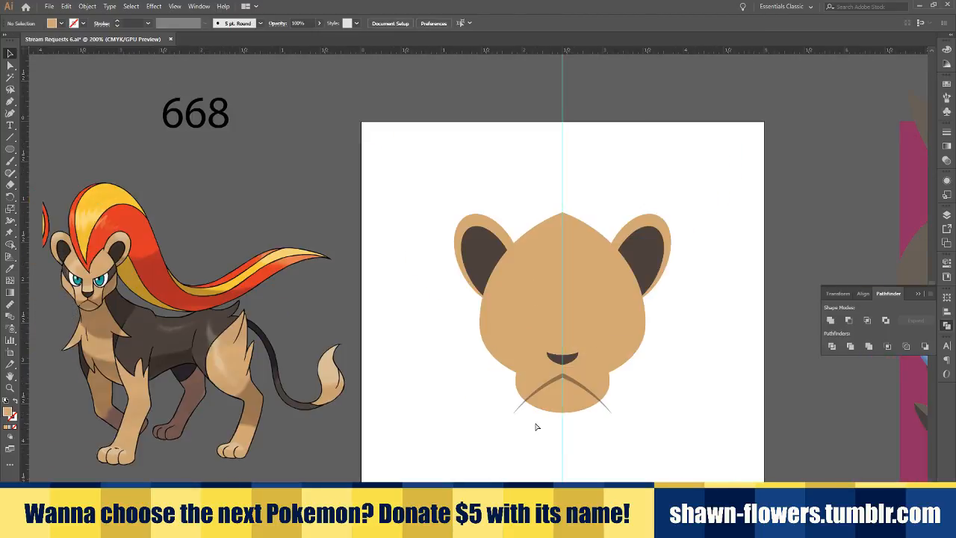
{"action": "scroll", "coordinate": [536, 426], "scroll_direction": "up", "scroll_amount": 3}
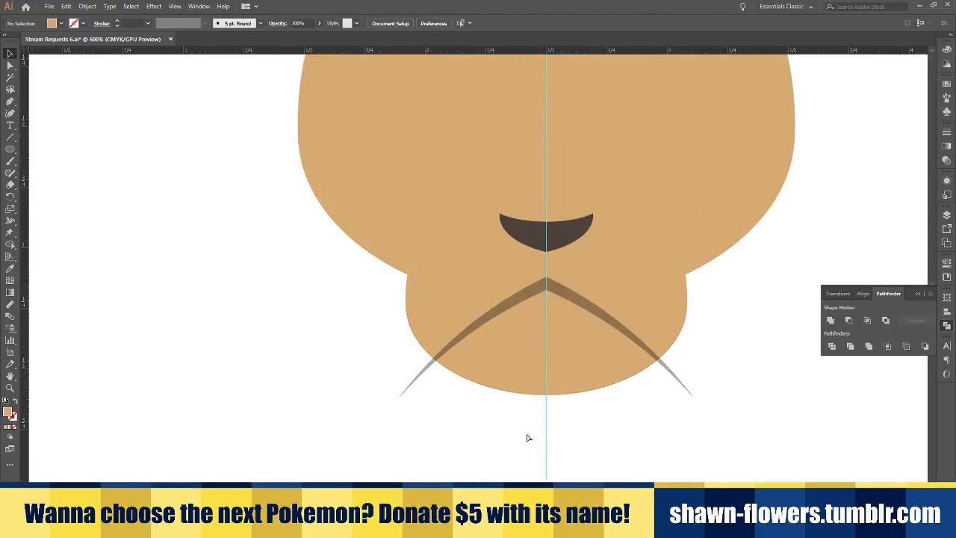
{"action": "scroll", "coordinate": [528, 436], "scroll_direction": "right", "scroll_amount": 1}
{"action": "mouse_move", "coordinate": [460, 372]}
{"action": "left_mouse_down"}
{"action": "mouse_move", "coordinate": [459, 357]}
{"action": "mouse_move", "coordinate": [458, 366]}
{"action": "left_mouse_up"}
{"action": "left_click", "coordinate": [514, 293]}
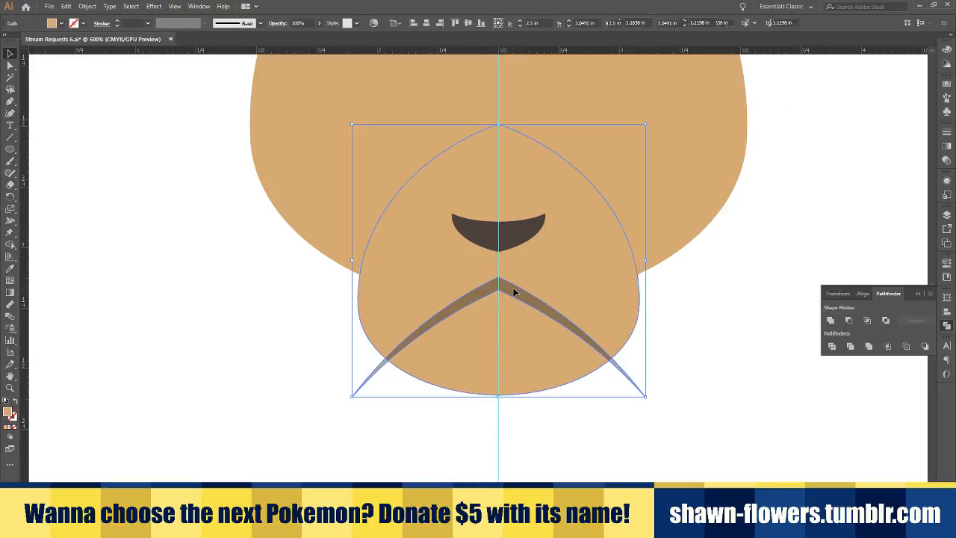
{"action": "left_click", "coordinate": [868, 319]}
{"action": "left_click", "coordinate": [608, 446]}
{"action": "scroll", "coordinate": [609, 445], "scroll_direction": "down", "scroll_amount": 3}
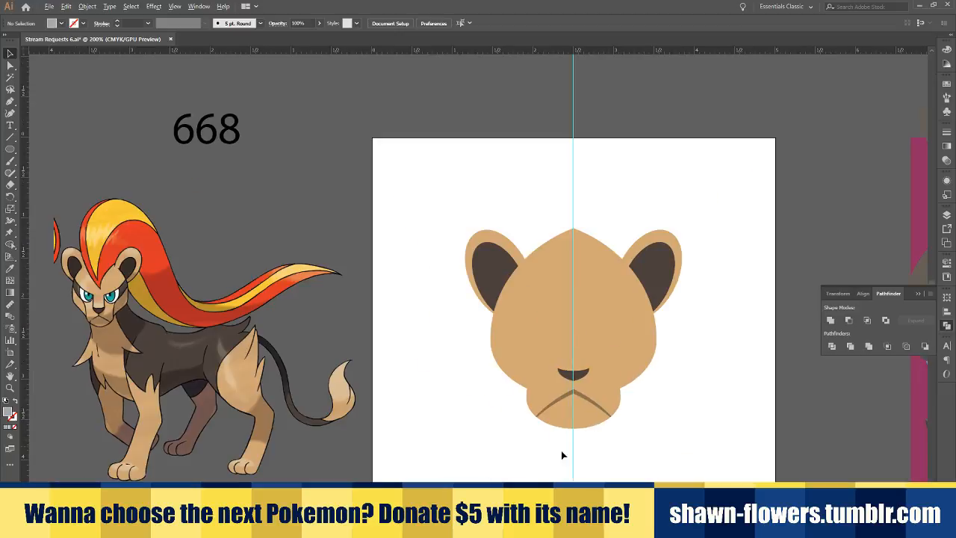
Duplicate the head shape above the forehead, flip the copy point-down and narrow it to about 1.36 in
{"action": "scroll", "coordinate": [563, 455], "scroll_direction": "right", "scroll_amount": 1}
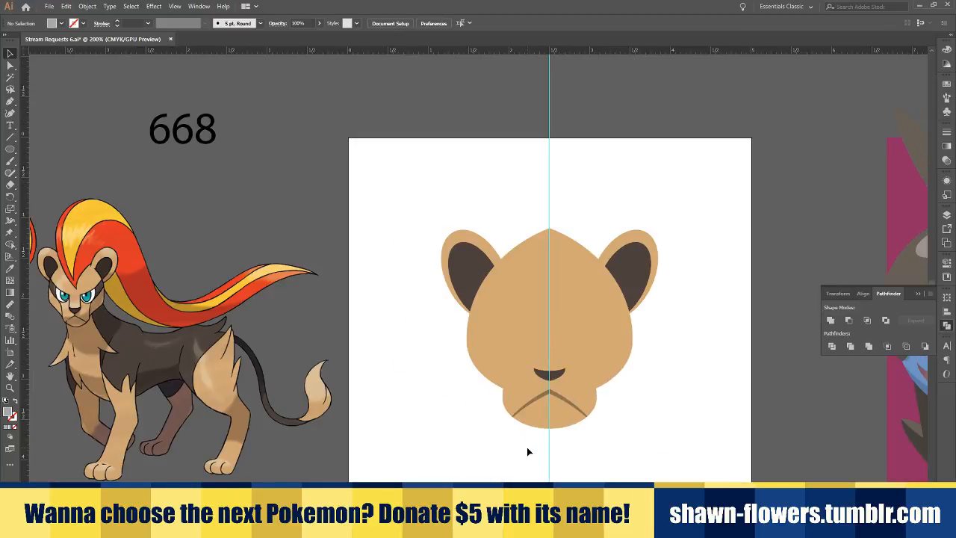
{"action": "left_click_drag", "start_coordinate": [568, 275], "coordinate": [571, 159]}
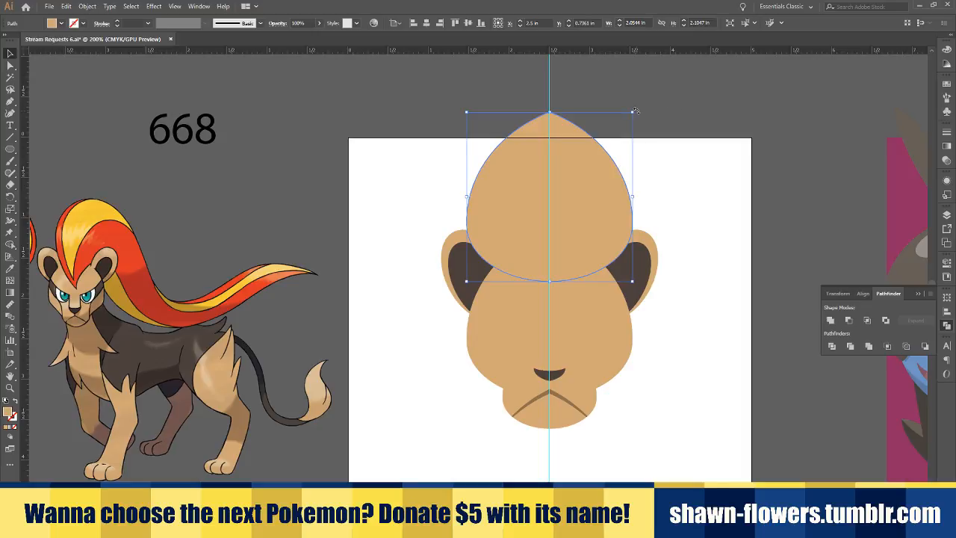
{"action": "left_click_drag", "start_coordinate": [634, 110], "coordinate": [492, 329]}
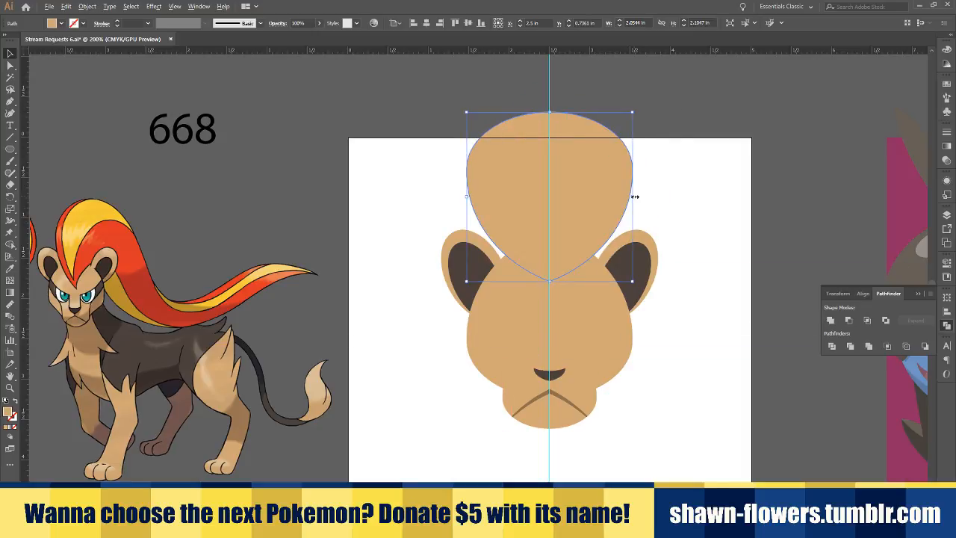
{"action": "left_click_drag", "start_coordinate": [635, 196], "coordinate": [605, 229]}
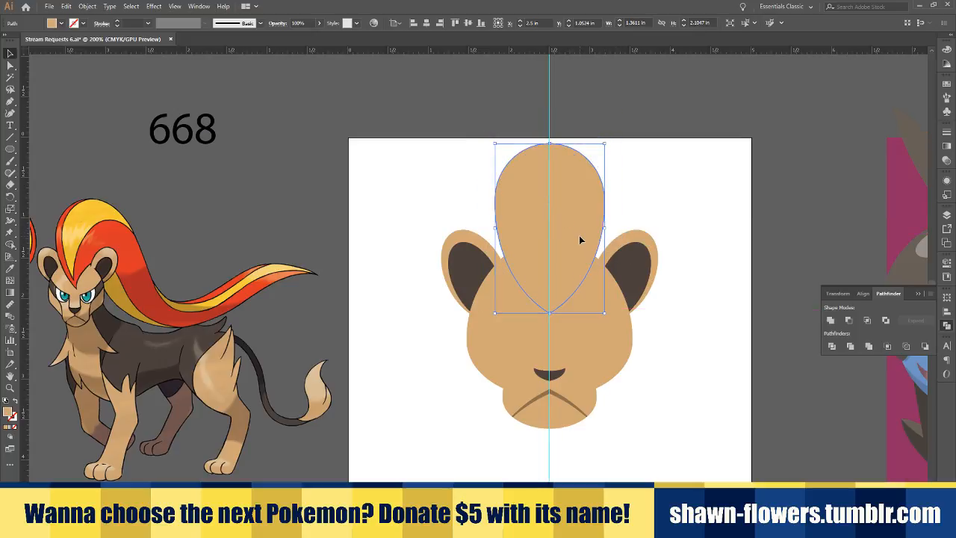
Shorten the point-down copy to about 1.93 in tall and lower it so its tip rests on the middle of the forehead
{"action": "scroll", "coordinate": [570, 314], "scroll_direction": "up", "scroll_amount": 3}
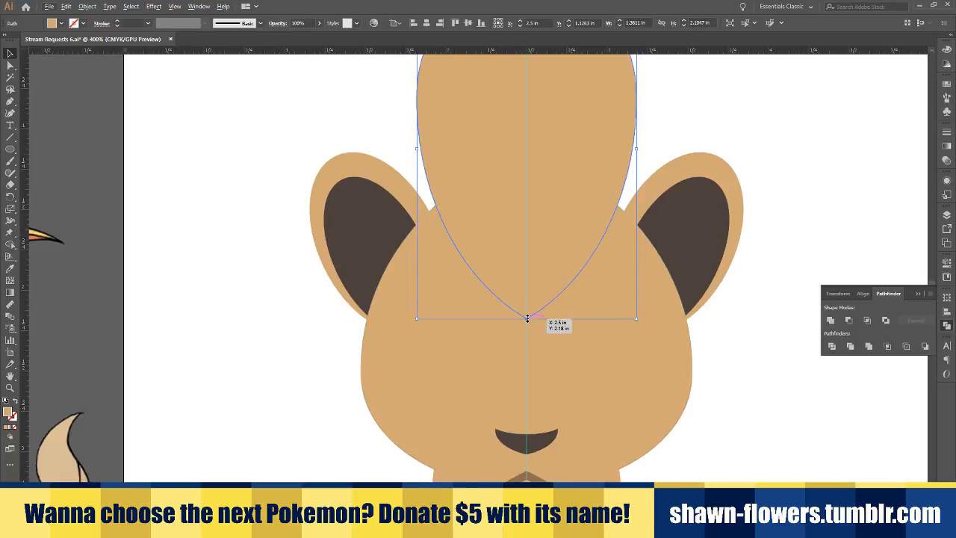
{"action": "left_click_drag", "start_coordinate": [528, 319], "coordinate": [540, 244]}
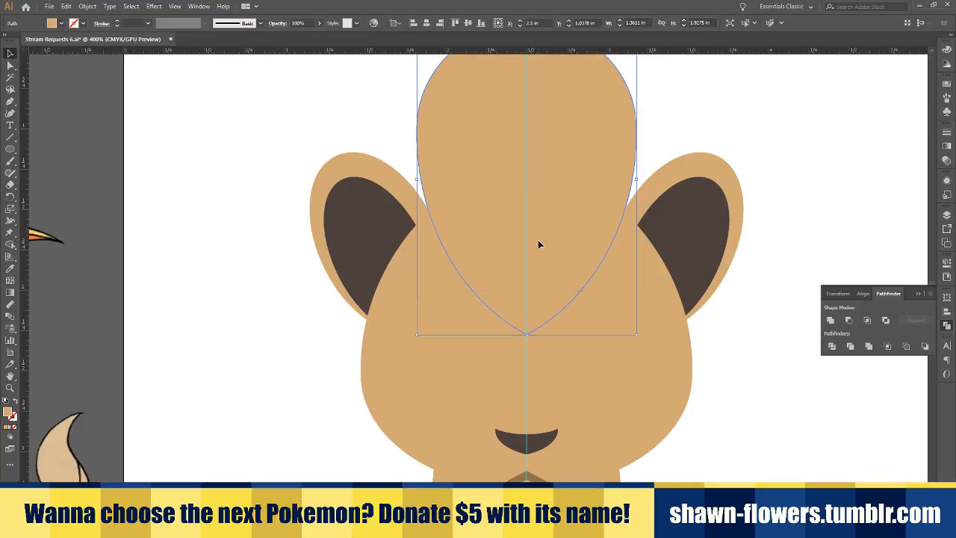
{"action": "scroll", "coordinate": [540, 245], "scroll_direction": "down", "scroll_amount": 3}
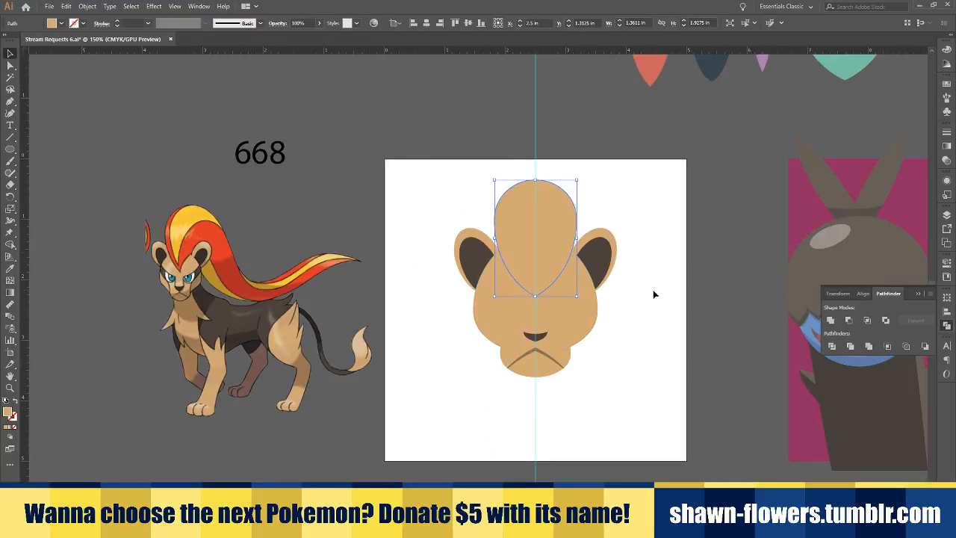
Fill the point-down hair shape on the forehead with the red-orange sampled from the reference Pyroar's mane
{"action": "left_click", "coordinate": [11, 269]}
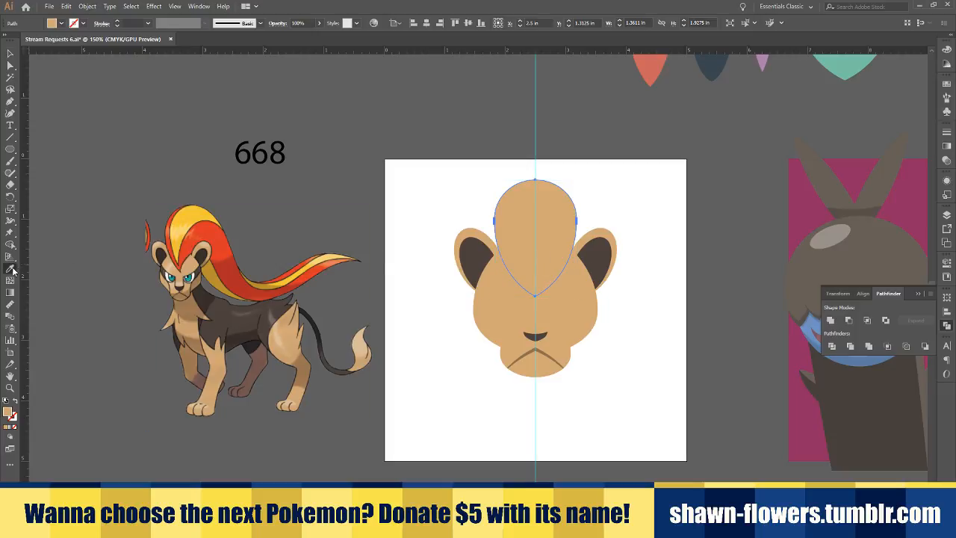
{"action": "left_click", "coordinate": [186, 251]}
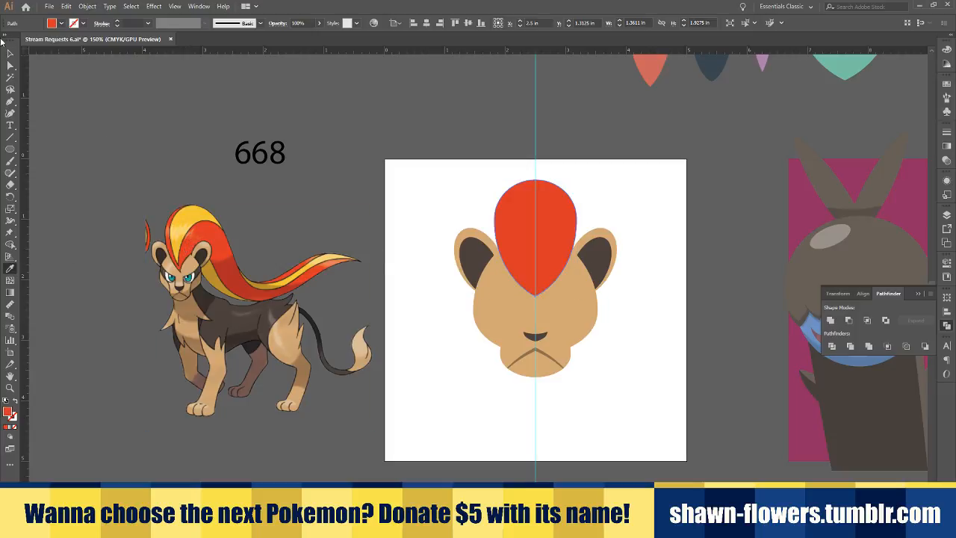
{"action": "left_click", "coordinate": [10, 53]}
{"action": "left_click", "coordinate": [428, 217]}
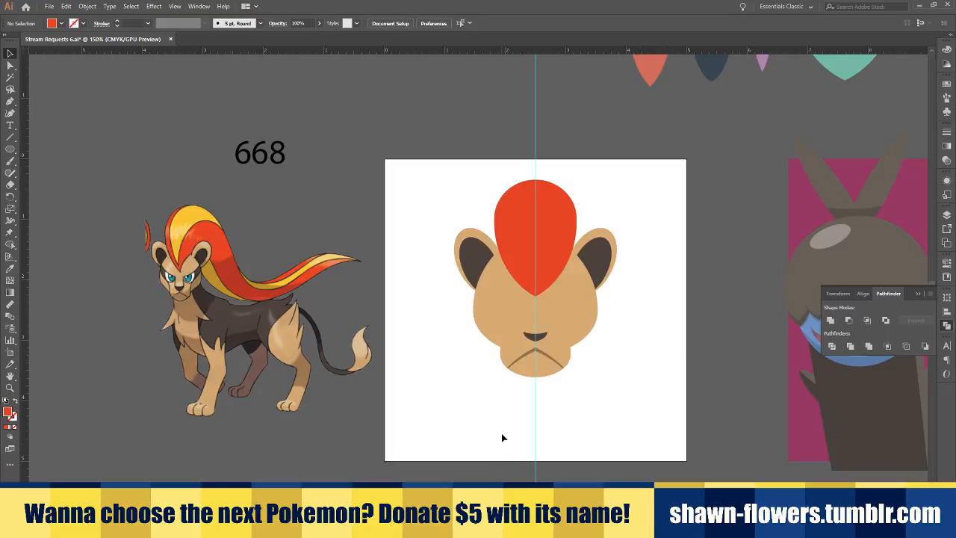
{"action": "scroll", "coordinate": [544, 218], "scroll_direction": "up", "scroll_amount": 1}
{"action": "left_click_drag", "start_coordinate": [546, 241], "coordinate": [547, 238]}
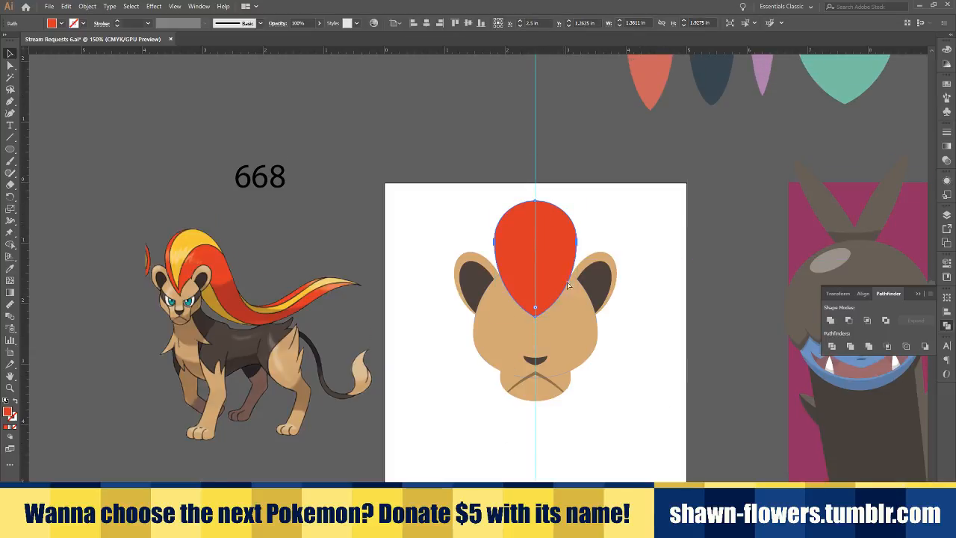
{"action": "left_click_drag", "start_coordinate": [567, 285], "coordinate": [568, 289]}
{"action": "left_click", "coordinate": [632, 349]}
Extend the red hair shape upward to about 2.12 in tall and widen it symmetrically to about 1.43 in
{"action": "scroll", "coordinate": [610, 325], "scroll_direction": "up", "scroll_amount": 2}
{"action": "scroll", "coordinate": [471, 169], "scroll_direction": "up", "scroll_amount": 2}
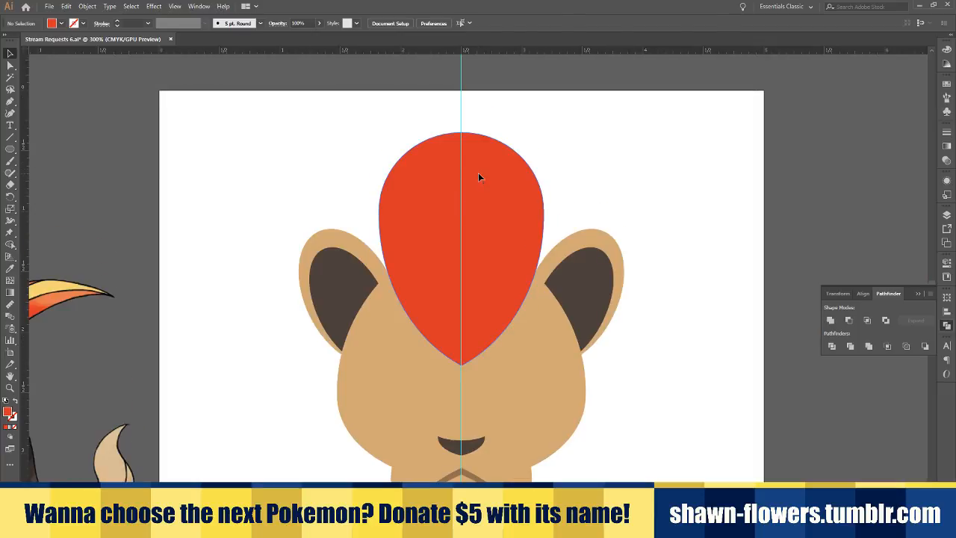
{"action": "left_click", "coordinate": [479, 177]}
{"action": "left_click_drag", "start_coordinate": [461, 133], "coordinate": [461, 109]}
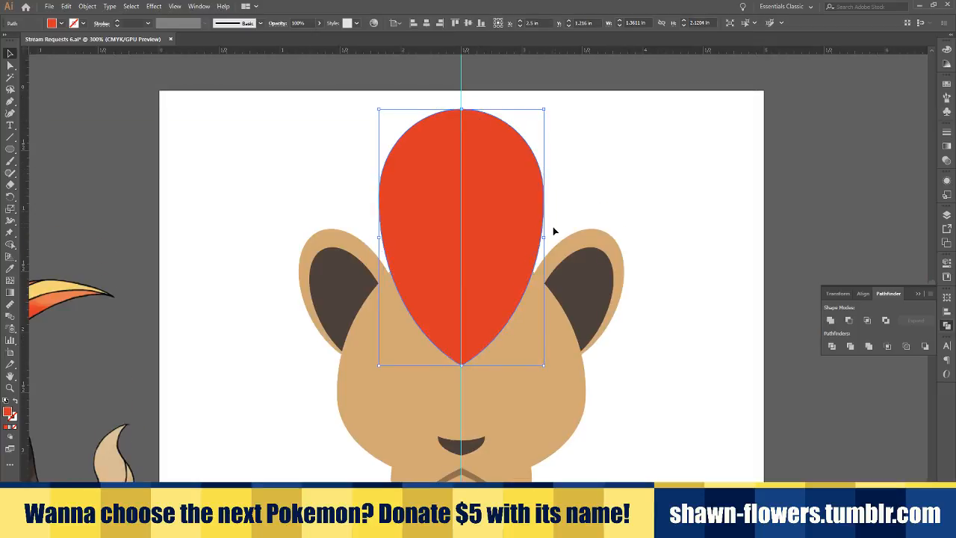
{"action": "left_click_drag", "start_coordinate": [547, 237], "coordinate": [551, 239]}
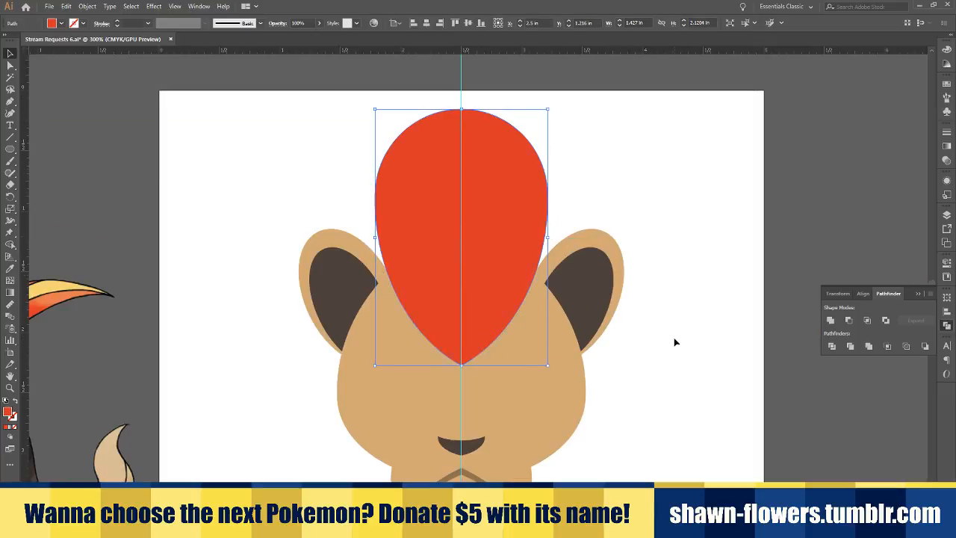
{"action": "left_click", "coordinate": [672, 355]}
Draw an ellipse about 2.7 in wide and 1.9 in tall across the ears and forehead, centred on the vertical guide
{"action": "scroll", "coordinate": [667, 364], "scroll_direction": "down", "scroll_amount": 2}
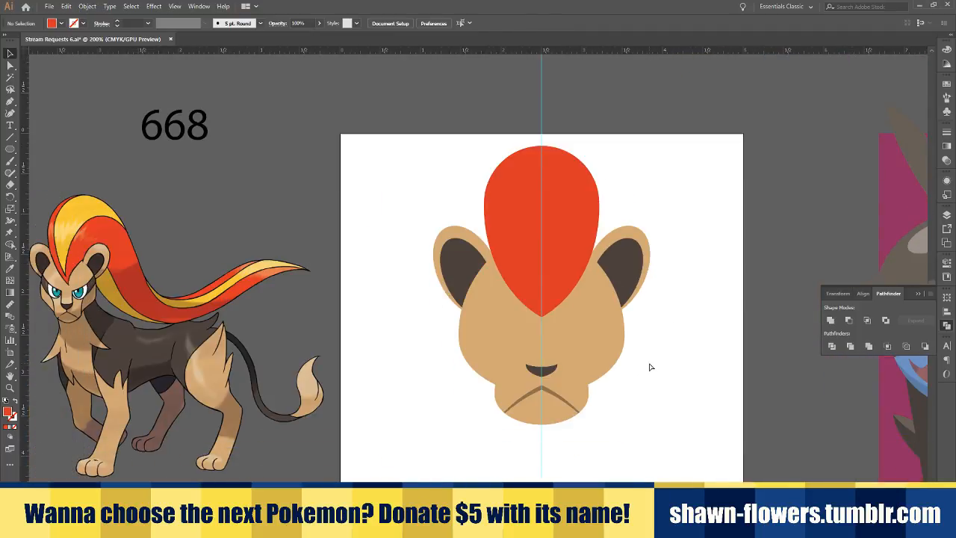
{"action": "scroll", "coordinate": [680, 342], "scroll_direction": "down", "scroll_amount": 2}
{"action": "scroll", "coordinate": [679, 345], "scroll_direction": "right", "scroll_amount": 1}
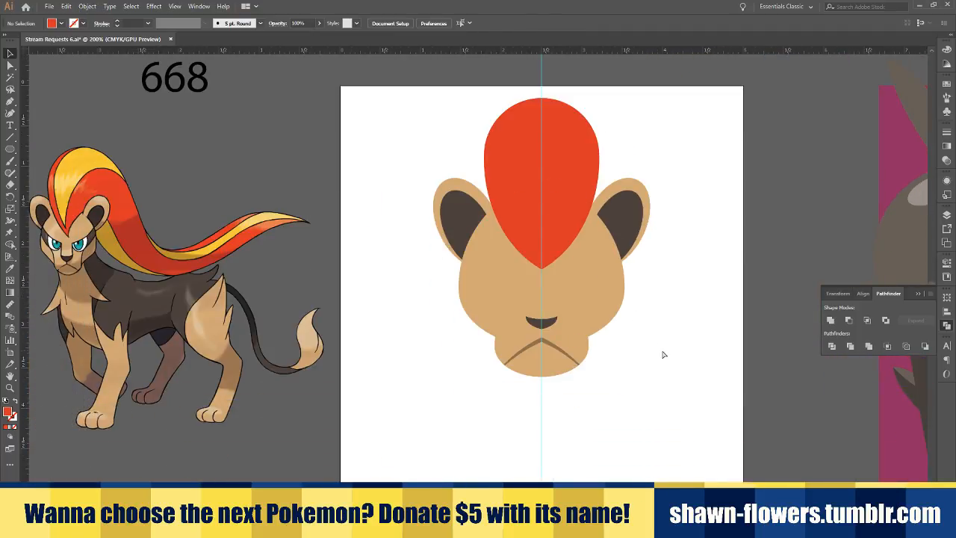
{"action": "left_click", "coordinate": [10, 149]}
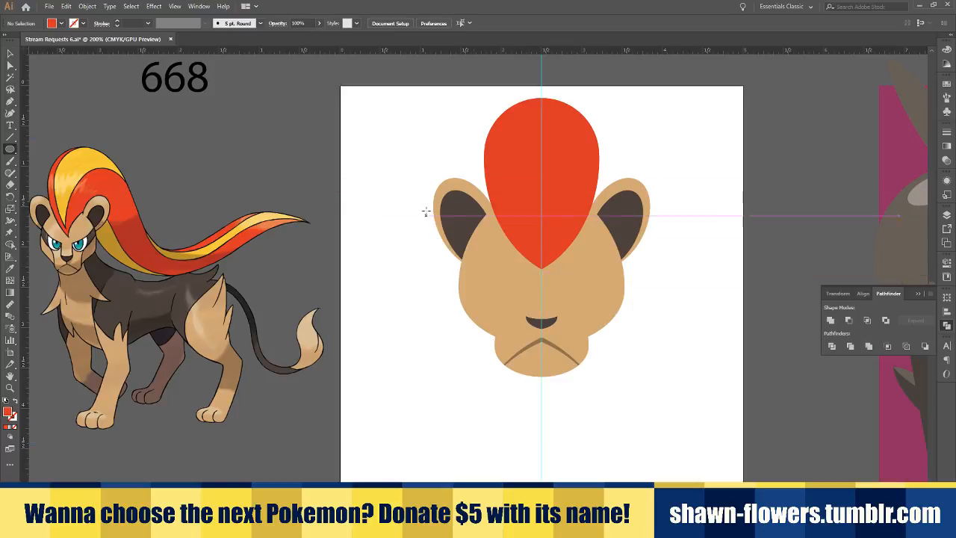
{"action": "left_click_drag", "start_coordinate": [435, 124], "coordinate": [652, 276]}
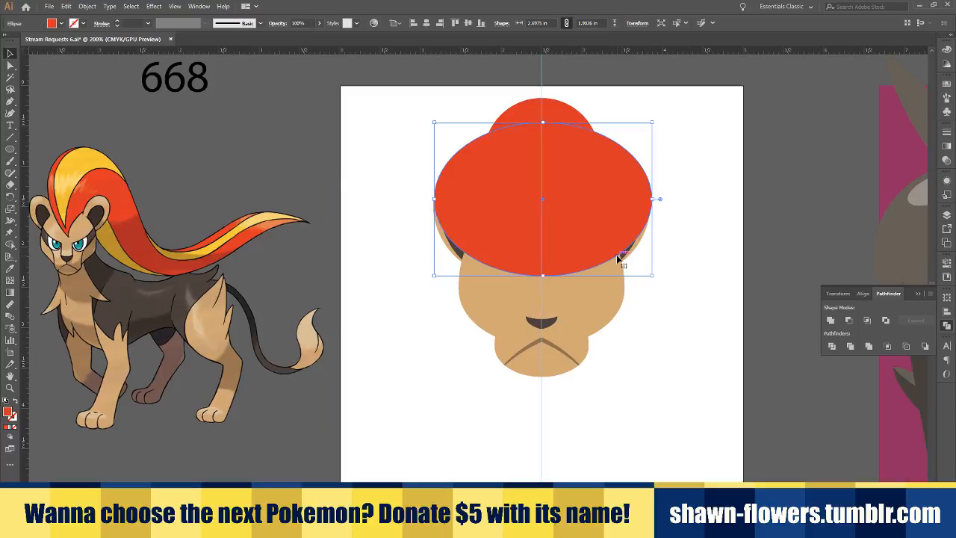
{"action": "scroll", "coordinate": [619, 259], "scroll_direction": "up", "scroll_amount": 1}
{"action": "left_click_drag", "start_coordinate": [533, 266], "coordinate": [531, 267]}
{"action": "scroll", "coordinate": [489, 292], "scroll_direction": "down", "scroll_amount": 1}
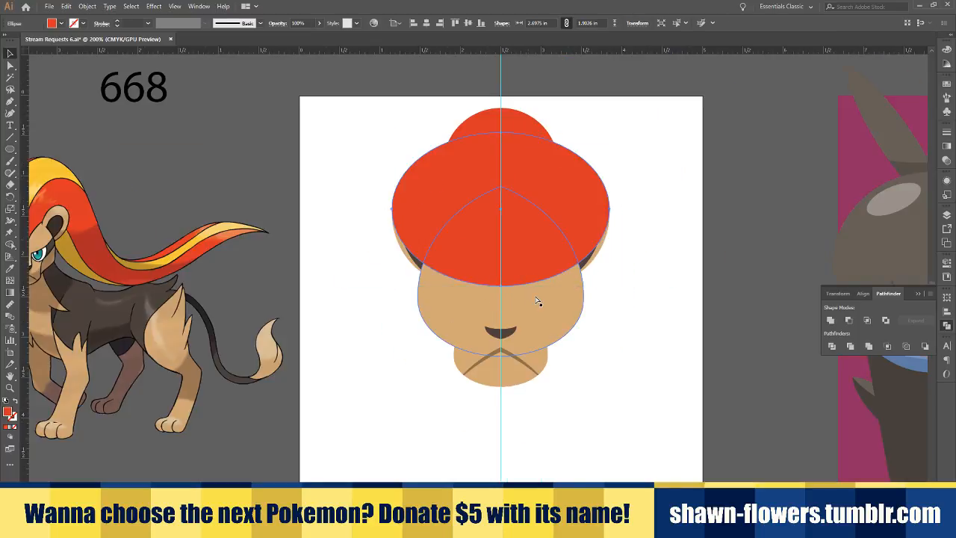
Duplicate the ellipse straight down along the guide so the copy's lower edge sits just above the nose
{"action": "scroll", "coordinate": [537, 298], "scroll_direction": "up", "scroll_amount": 2}
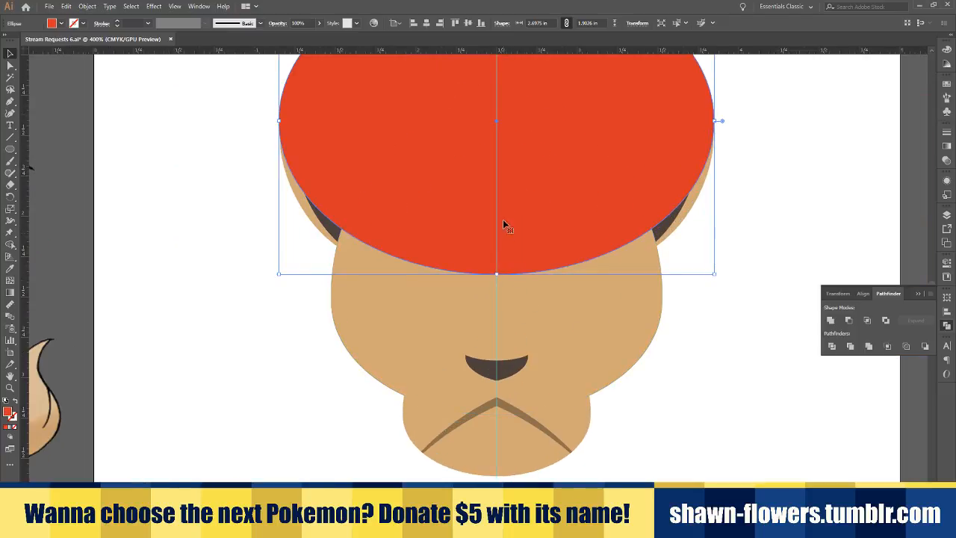
{"action": "left_click_drag", "start_coordinate": [503, 224], "coordinate": [517, 274]}
{"action": "scroll", "coordinate": [517, 275], "scroll_direction": "down", "scroll_amount": 2}
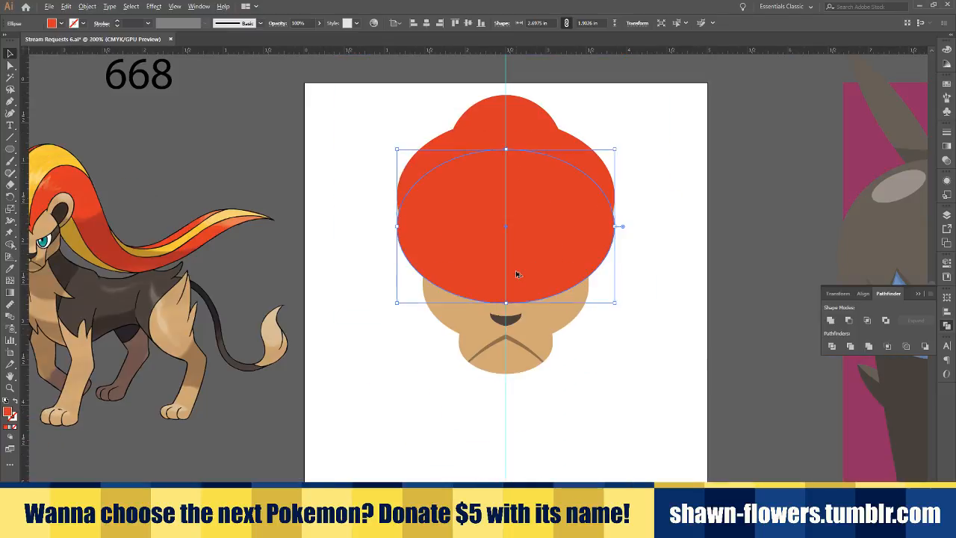
{"action": "scroll", "coordinate": [518, 275], "scroll_direction": "left", "scroll_amount": 1}
{"action": "scroll", "coordinate": [564, 282], "scroll_direction": "up", "scroll_amount": 2}
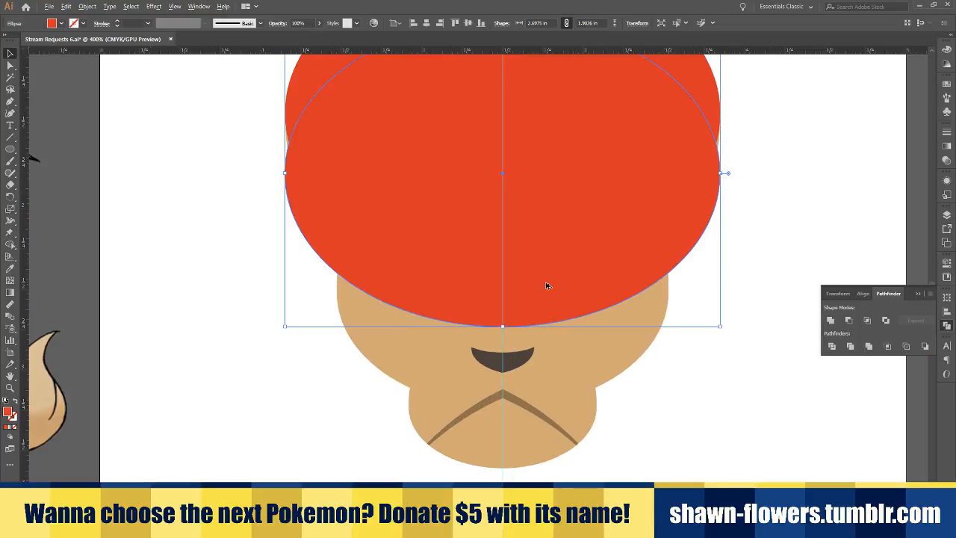
{"action": "scroll", "coordinate": [556, 231], "scroll_direction": "up", "scroll_amount": 3}
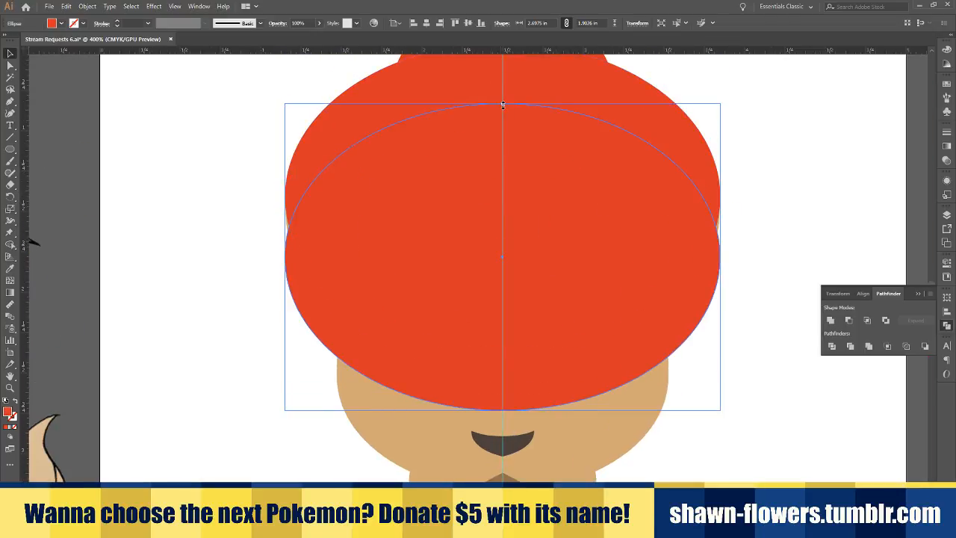
Stretch the lower ellipse upward to about 2.16 in tall and subtract the upper ellipse from it, leaving a crescent band
{"action": "left_click_drag", "start_coordinate": [503, 104], "coordinate": [503, 62]}
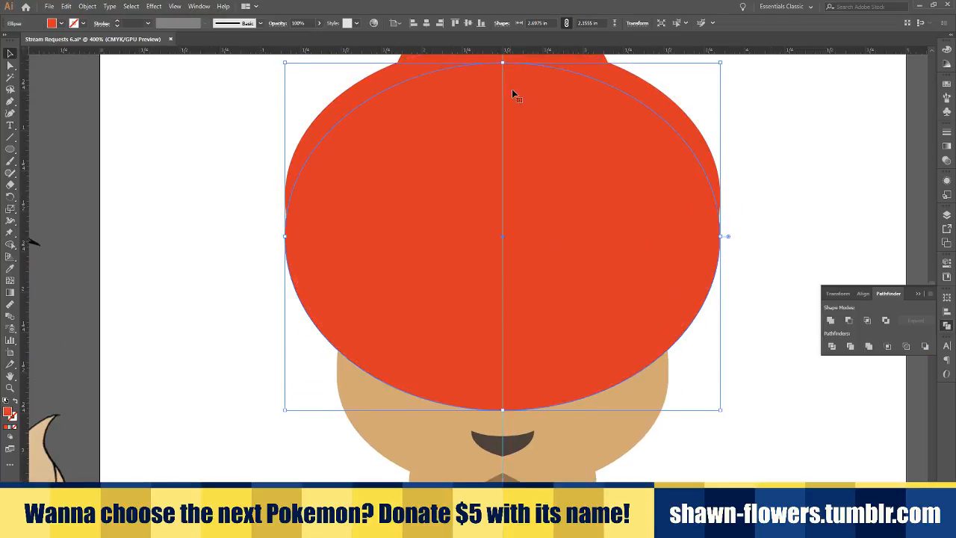
{"action": "key", "text": "ctrl+z"}
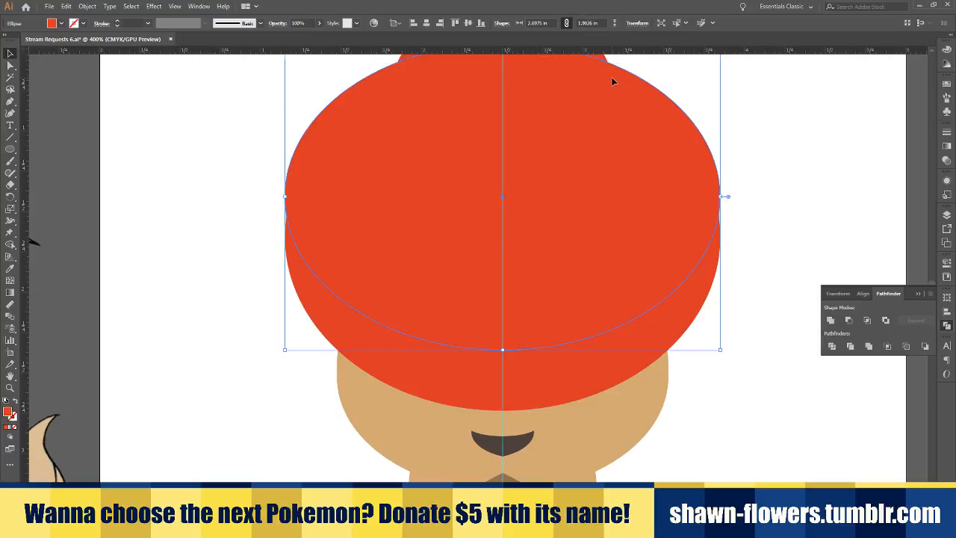
{"action": "left_click", "coordinate": [851, 318]}
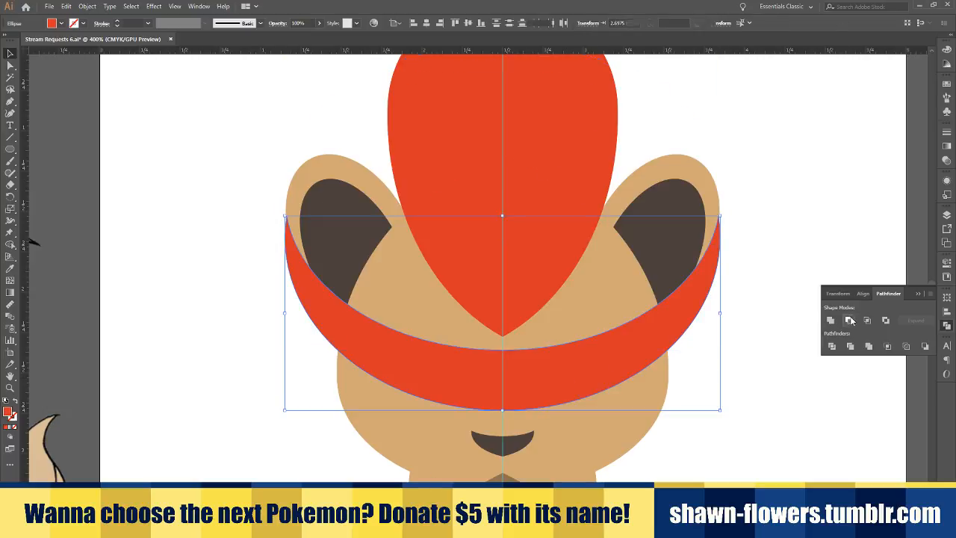
Recolour the red crescent band across the face with the dark brown of the inner ears
{"action": "scroll", "coordinate": [743, 386], "scroll_direction": "down", "scroll_amount": 2}
{"action": "scroll", "coordinate": [663, 388], "scroll_direction": "right", "scroll_amount": 2}
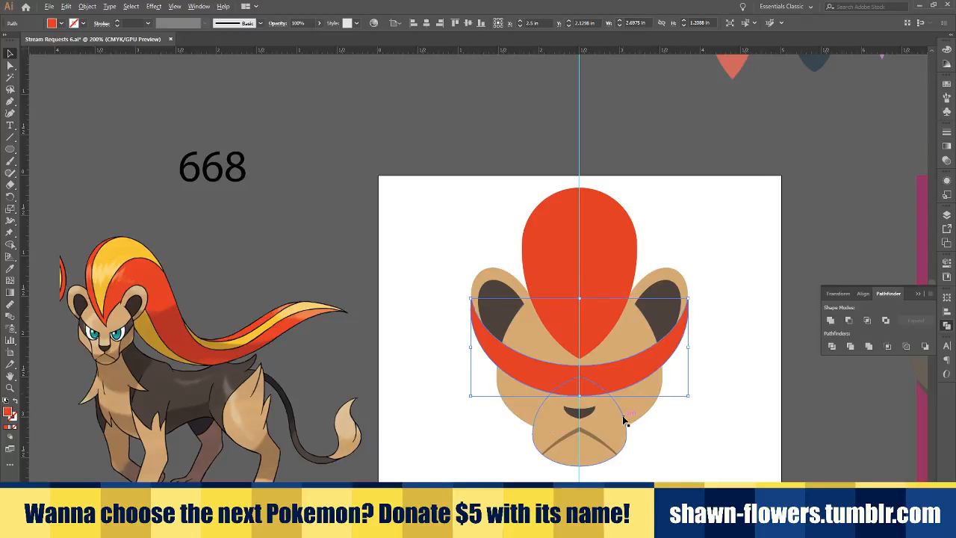
{"action": "scroll", "coordinate": [622, 418], "scroll_direction": "up", "scroll_amount": 2}
{"action": "scroll", "coordinate": [611, 404], "scroll_direction": "up", "scroll_amount": 1}
{"action": "scroll", "coordinate": [626, 404], "scroll_direction": "down", "scroll_amount": 2}
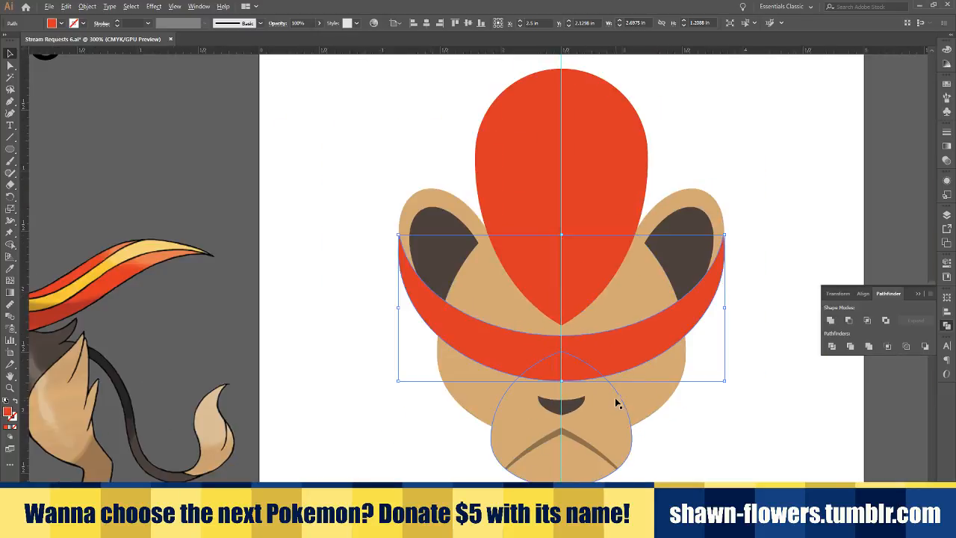
{"action": "scroll", "coordinate": [618, 398], "scroll_direction": "left", "scroll_amount": 7}
{"action": "scroll", "coordinate": [619, 397], "scroll_direction": "right", "scroll_amount": 6}
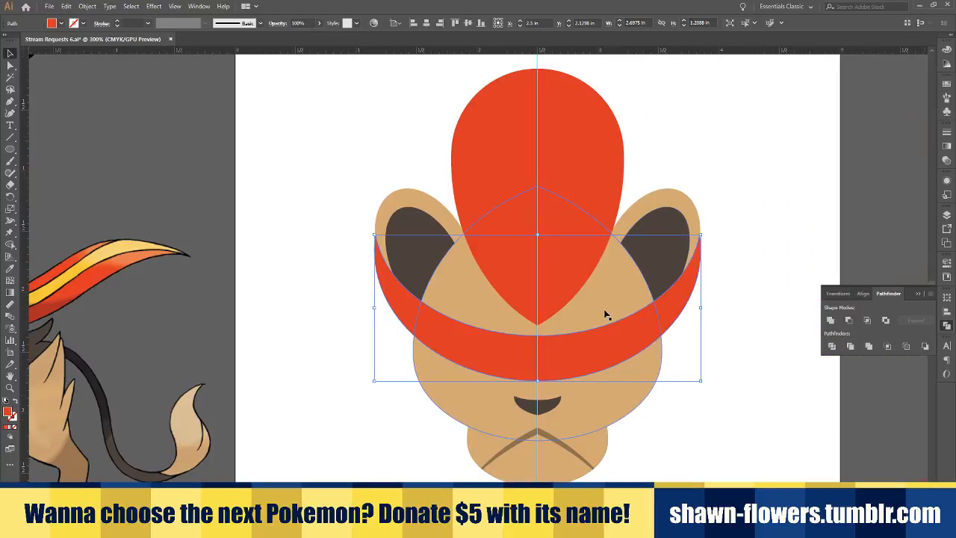
{"action": "scroll", "coordinate": [606, 316], "scroll_direction": "down", "scroll_amount": 1}
{"action": "scroll", "coordinate": [608, 274], "scroll_direction": "right", "scroll_amount": 1}
{"action": "scroll", "coordinate": [602, 334], "scroll_direction": "right", "scroll_amount": 1}
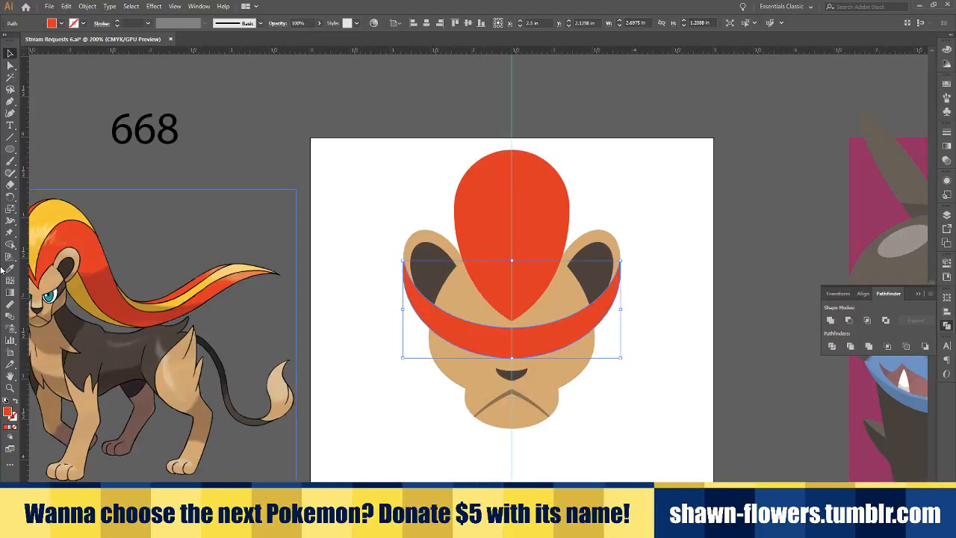
{"action": "key", "text": "i"}
{"action": "left_click", "coordinate": [438, 258]}
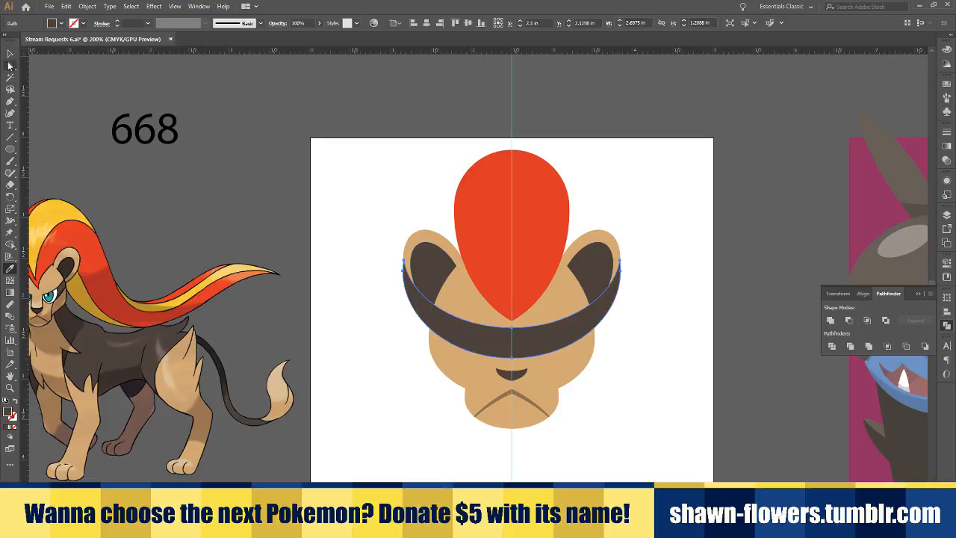
Trim the dark band to the head outline by intersecting it with a copy of the head shape
{"action": "left_click", "coordinate": [10, 54]}
{"action": "key", "text": "ctrl+plus"}
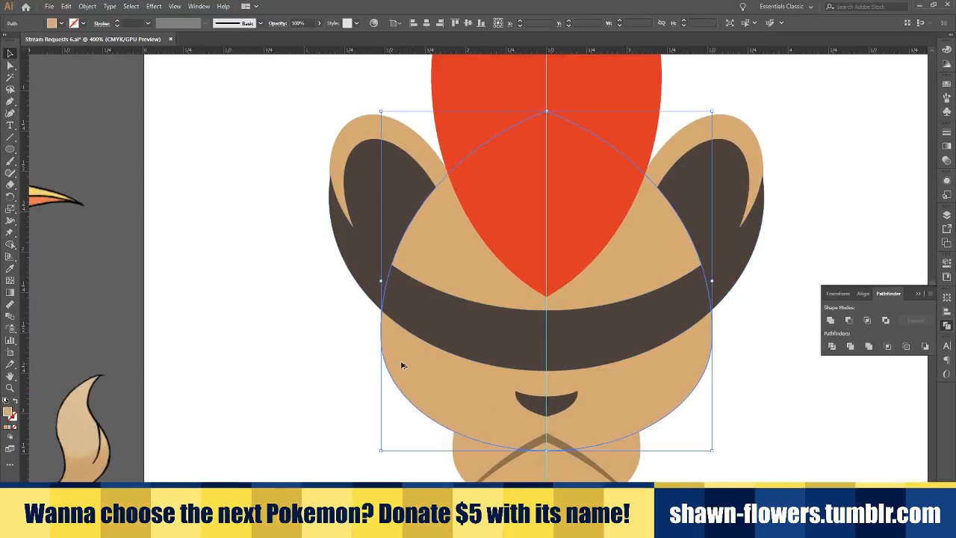
{"action": "mouse_move", "coordinate": [402, 363]}
{"action": "left_mouse_down"}
{"action": "mouse_move", "coordinate": [425, 363]}
{"action": "mouse_move", "coordinate": [400, 359]}
{"action": "left_mouse_up"}
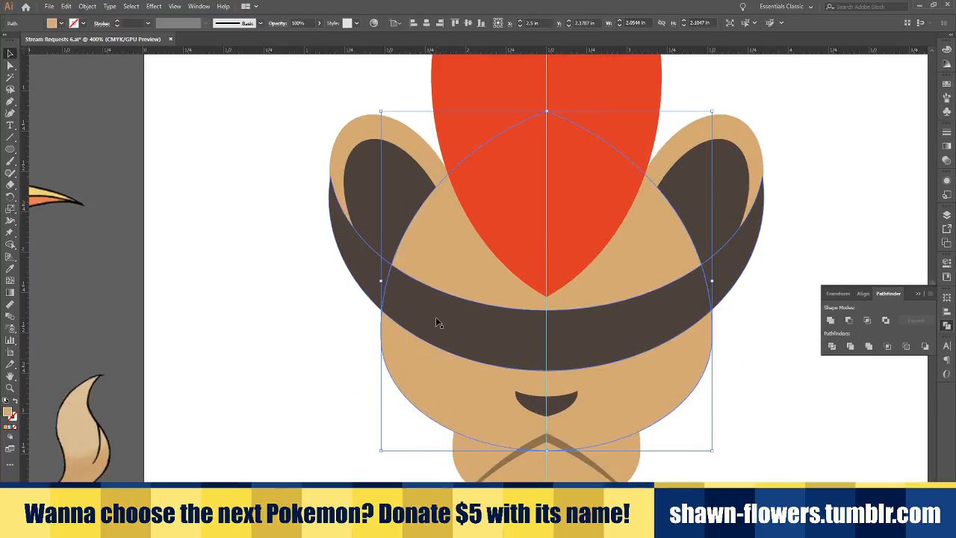
{"action": "left_click", "coordinate": [438, 322], "text": "shift"}
{"action": "left_click", "coordinate": [867, 321]}
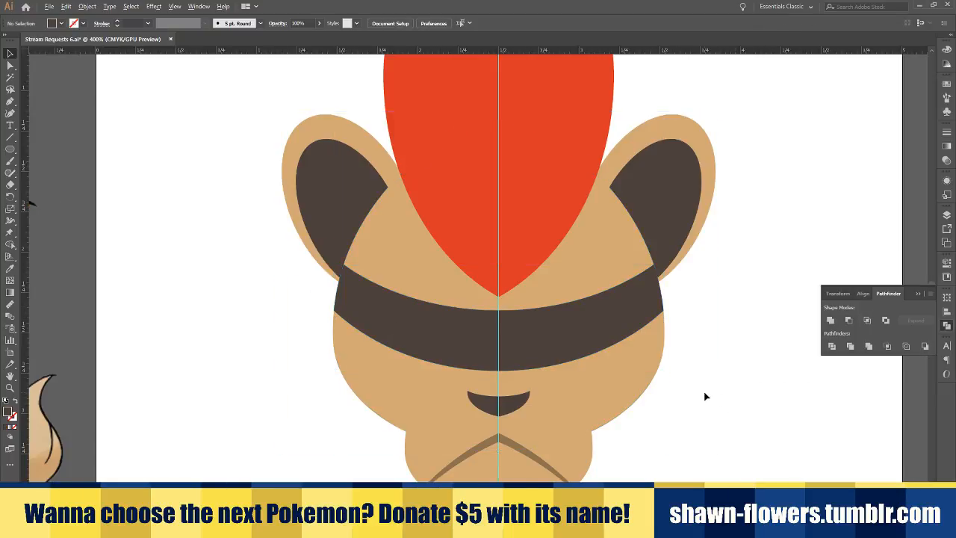
Draw a circle about 0.63 in wide over the dark band, just left of the centre guide
{"action": "key", "text": "ctrl+minus"}
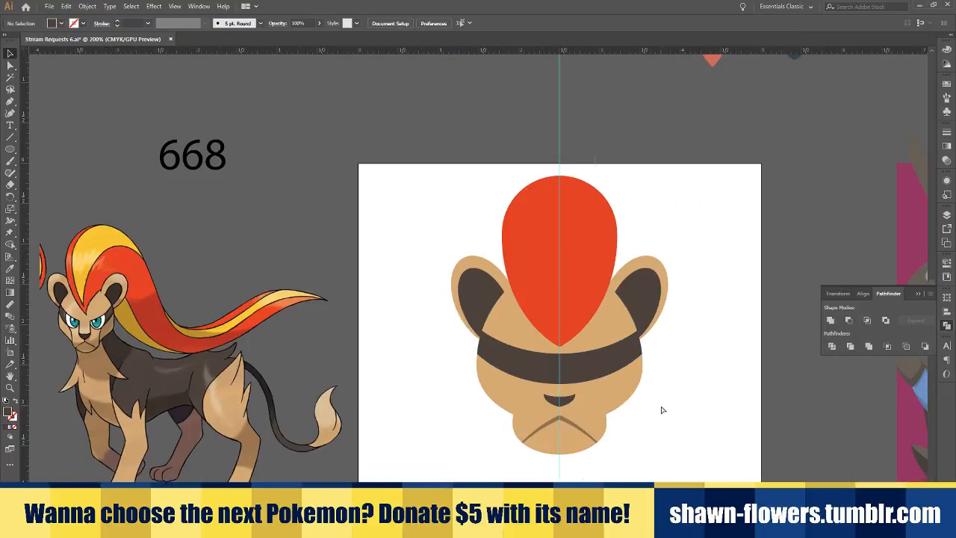
{"action": "left_click", "coordinate": [11, 150]}
{"action": "scroll", "coordinate": [522, 387], "scroll_direction": "up", "scroll_amount": 2}
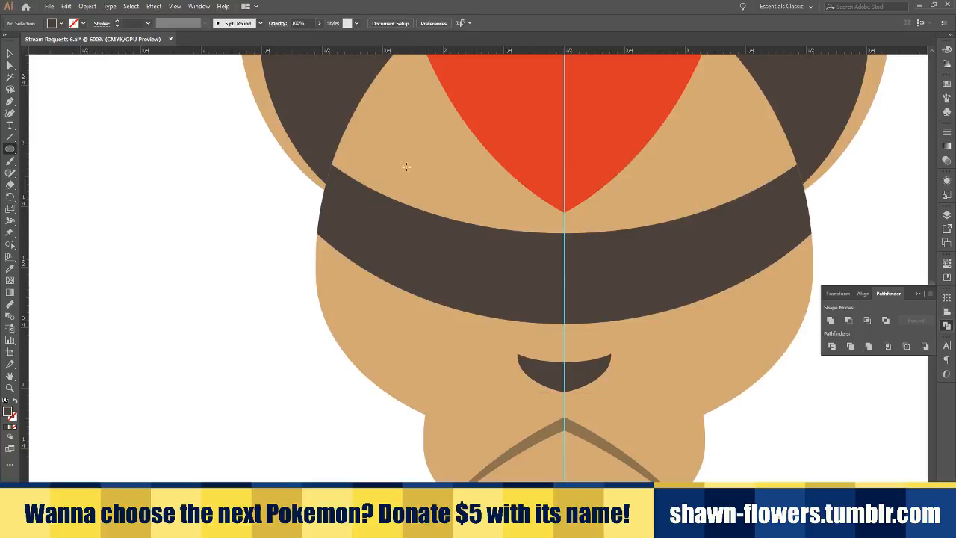
{"action": "left_click_drag", "start_coordinate": [401, 155], "coordinate": [553, 307]}
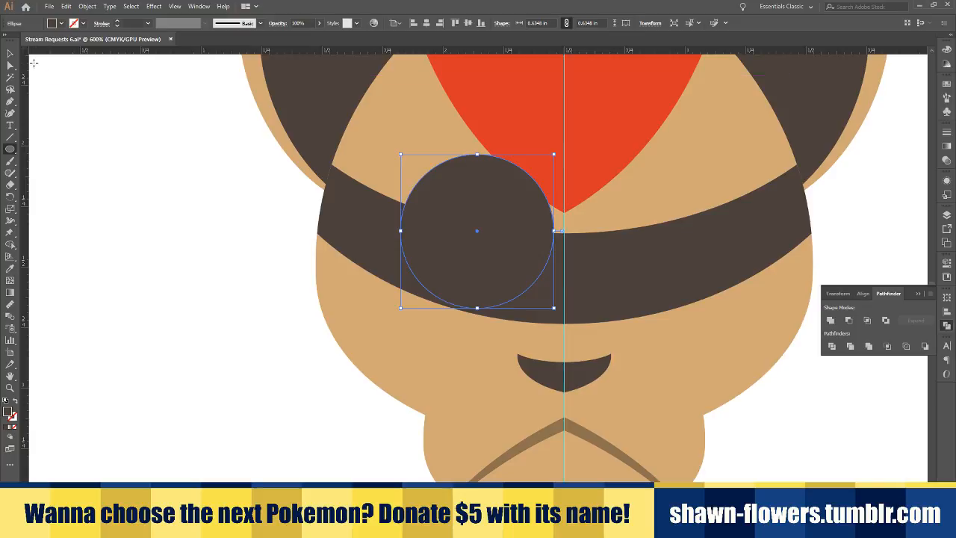
Flatten the circle to about 0.555 in high, tilt it to follow the band's slope, and shift it slightly away from the centre guide
{"action": "left_click", "coordinate": [9, 54]}
{"action": "key", "text": "ctrl+equal"}
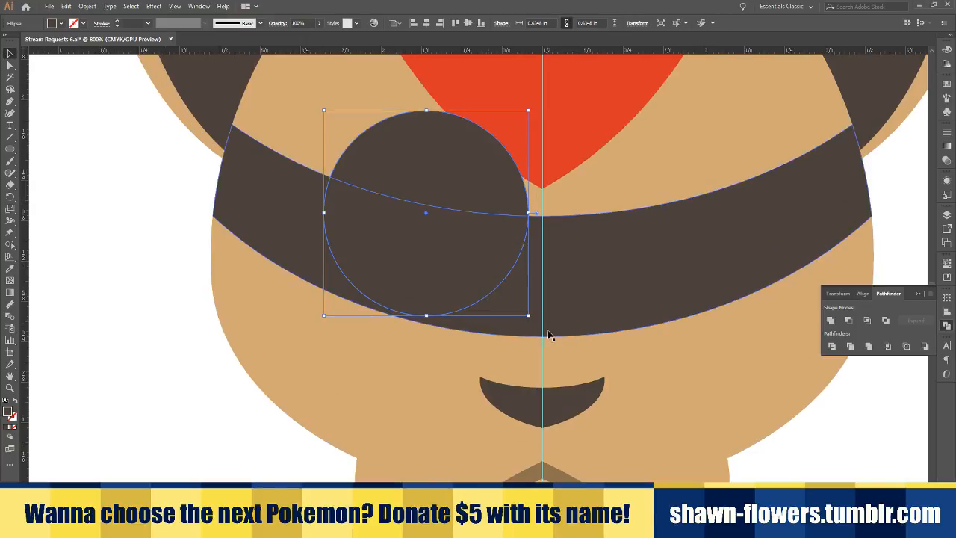
{"action": "mouse_move", "coordinate": [529, 317]}
{"action": "left_mouse_down"}
{"action": "mouse_move", "coordinate": [530, 290]}
{"action": "mouse_move", "coordinate": [522, 334]}
{"action": "left_mouse_up"}
{"action": "left_click_drag", "start_coordinate": [476, 236], "coordinate": [454, 266]}
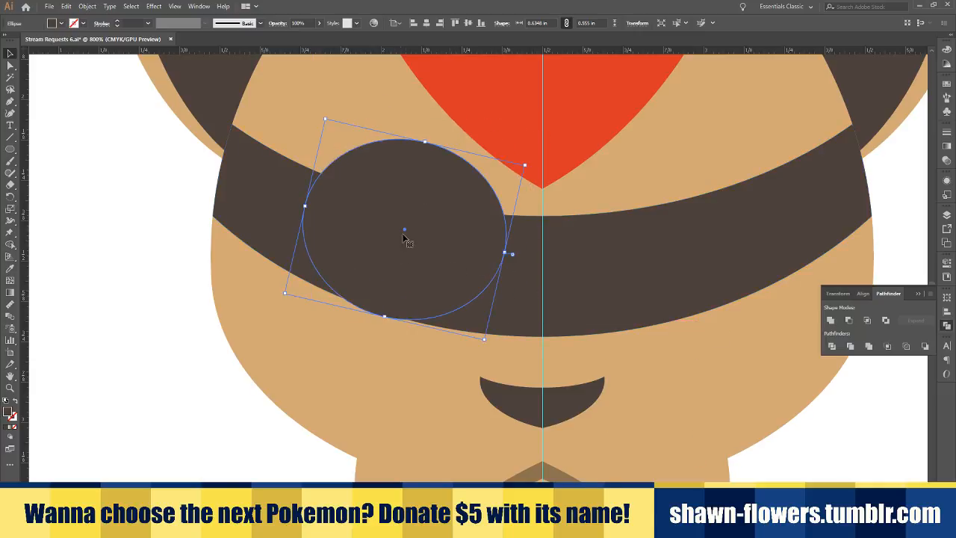
{"action": "scroll", "coordinate": [417, 260], "scroll_direction": "down", "scroll_amount": 3}
{"action": "scroll", "coordinate": [469, 352], "scroll_direction": "left", "scroll_amount": 4}
{"action": "scroll", "coordinate": [468, 352], "scroll_direction": "down", "scroll_amount": 1}
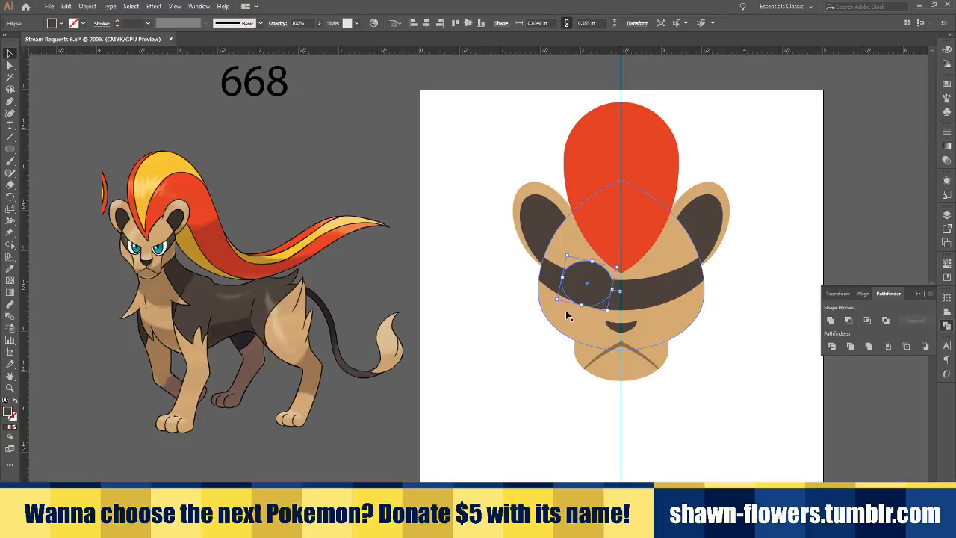
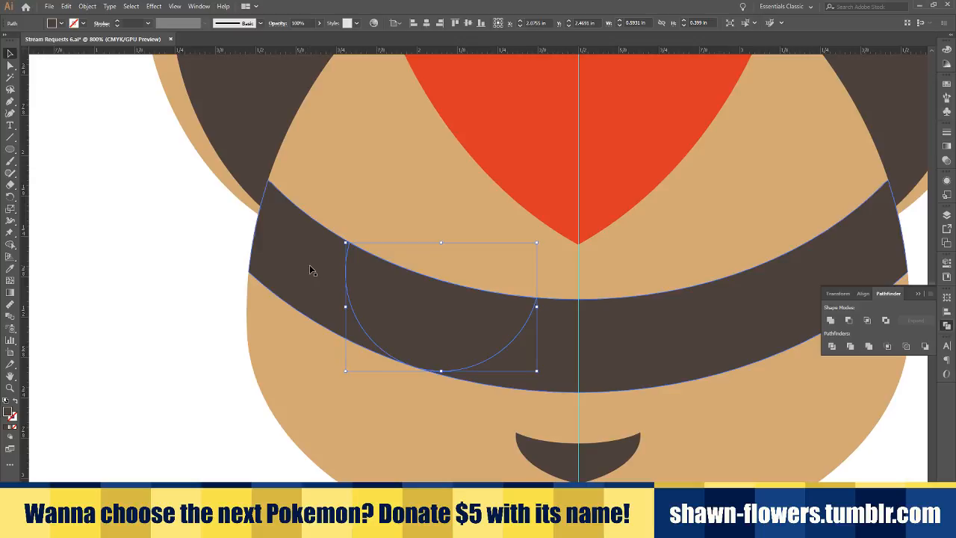
Draw a rectangle about 1.7 by 1.61 in covering the right part of the face, its left edge crossing the eye shape
{"action": "scroll", "coordinate": [389, 318], "scroll_direction": "up", "scroll_amount": 2}
{"action": "scroll", "coordinate": [388, 319], "scroll_direction": "up", "scroll_amount": 1}
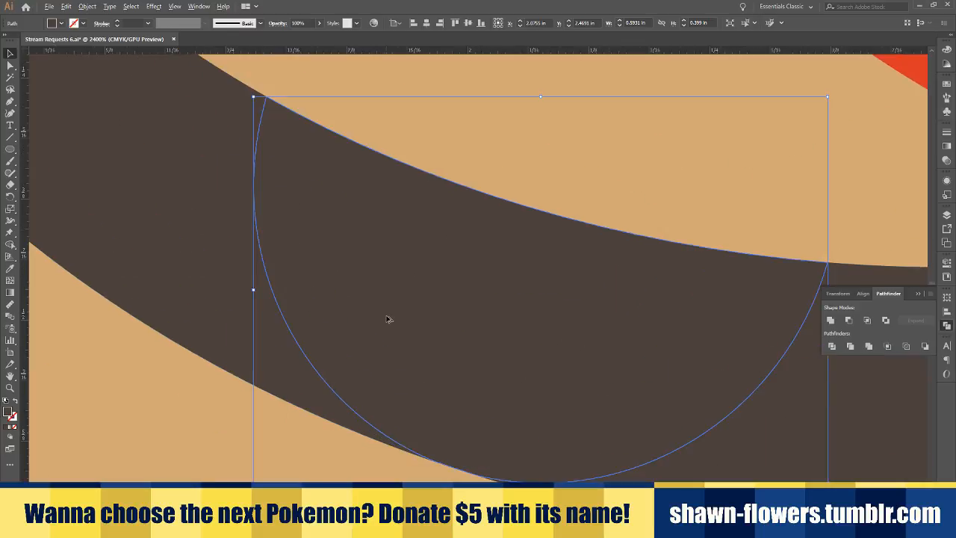
{"action": "scroll", "coordinate": [388, 319], "scroll_direction": "down", "scroll_amount": 3}
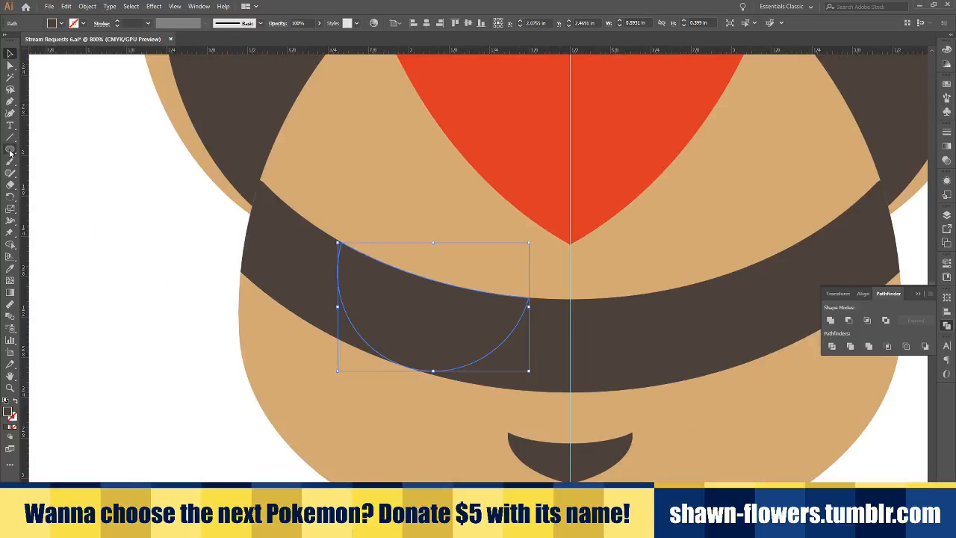
{"action": "left_click_drag", "start_coordinate": [9, 152], "coordinate": [47, 149]}
{"action": "scroll", "coordinate": [336, 256], "scroll_direction": "down", "scroll_amount": 4}
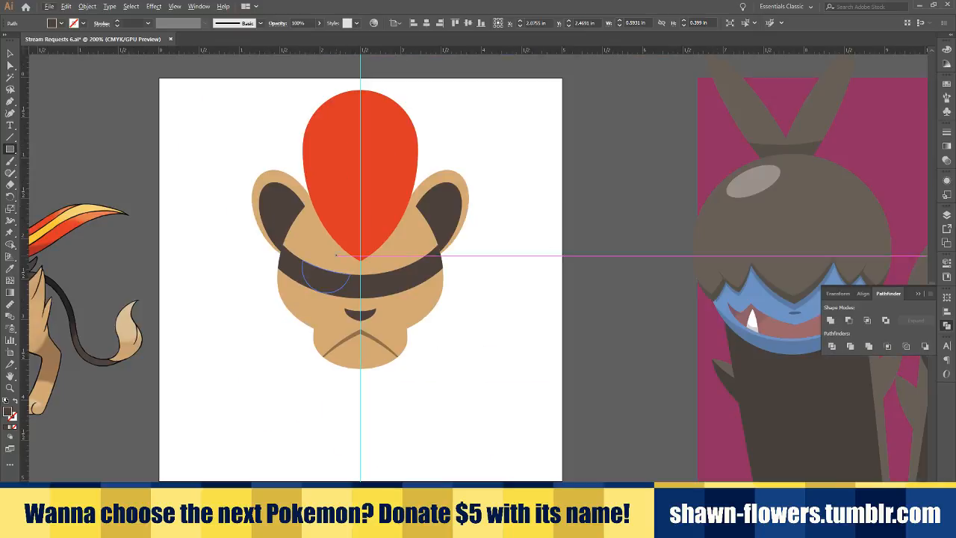
{"action": "left_click_drag", "start_coordinate": [326, 192], "coordinate": [463, 322]}
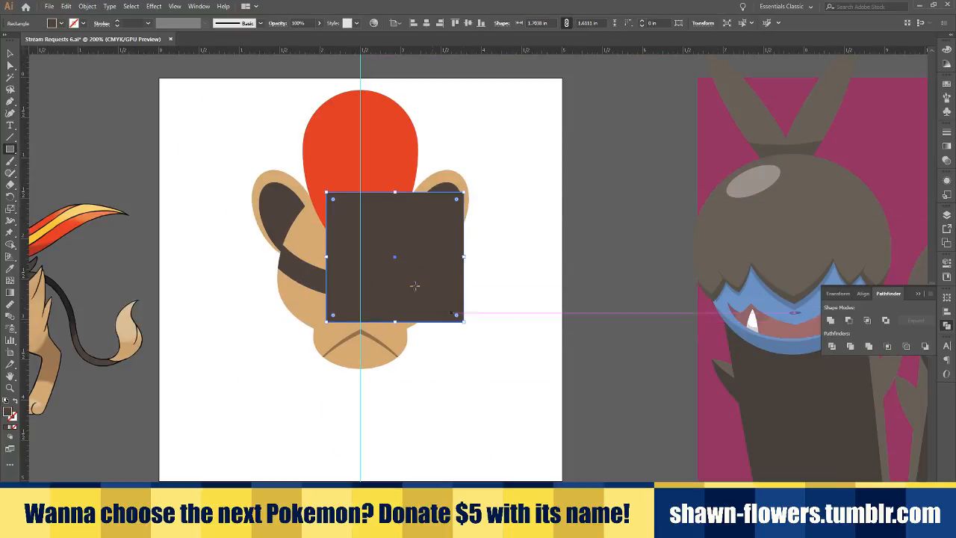
Nudge the rectangle farther left over the eye shape and subtract it from the dark band, keeping only the outer piece
{"action": "left_click", "coordinate": [10, 54]}
{"action": "scroll", "coordinate": [157, 259], "scroll_direction": "up", "scroll_amount": 3}
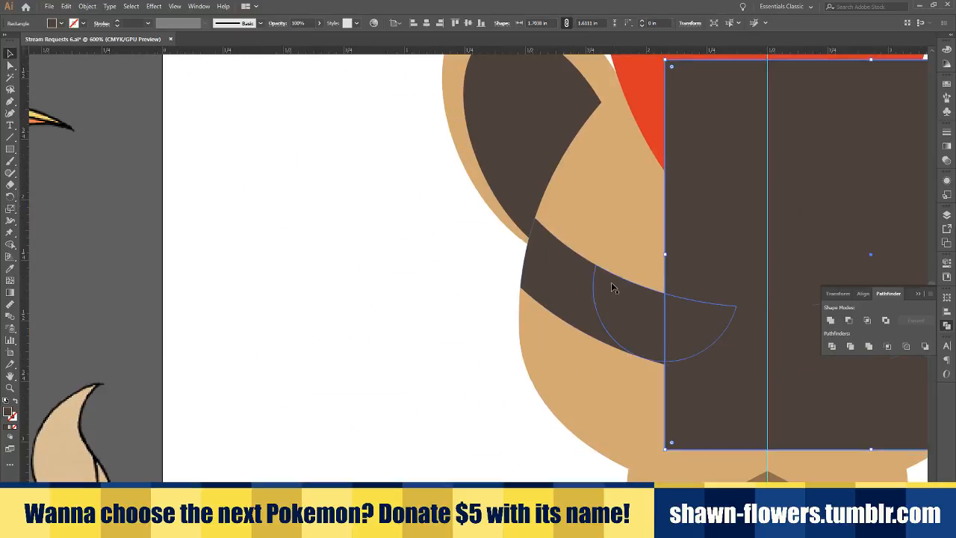
{"action": "scroll", "coordinate": [694, 328], "scroll_direction": "right", "scroll_amount": 2}
{"action": "left_click_drag", "start_coordinate": [693, 316], "coordinate": [630, 335]}
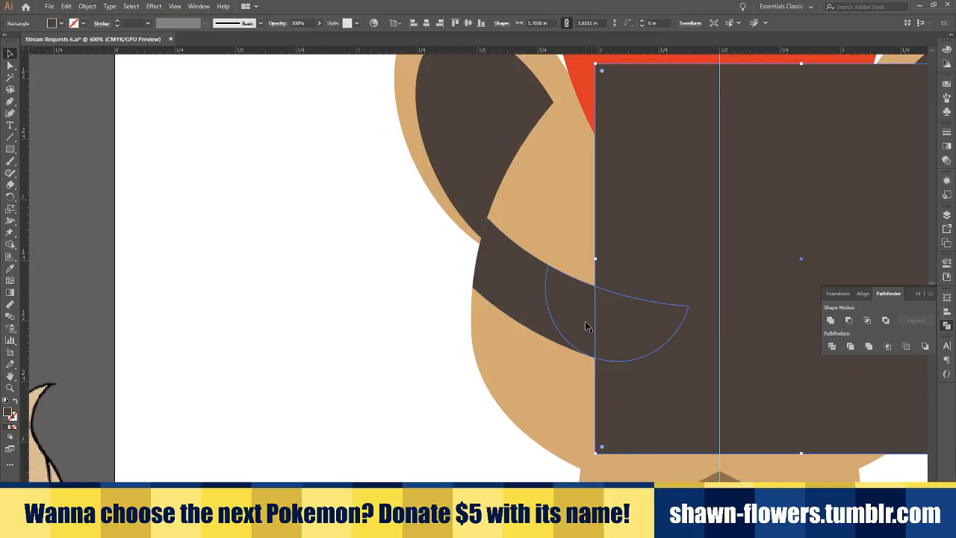
{"action": "left_click", "coordinate": [535, 316]}
{"action": "left_click", "coordinate": [850, 320]}
Fill the left eye shape with white
{"action": "key", "text": "ctrl+minus"}
{"action": "key", "text": "ctrl+minus"}
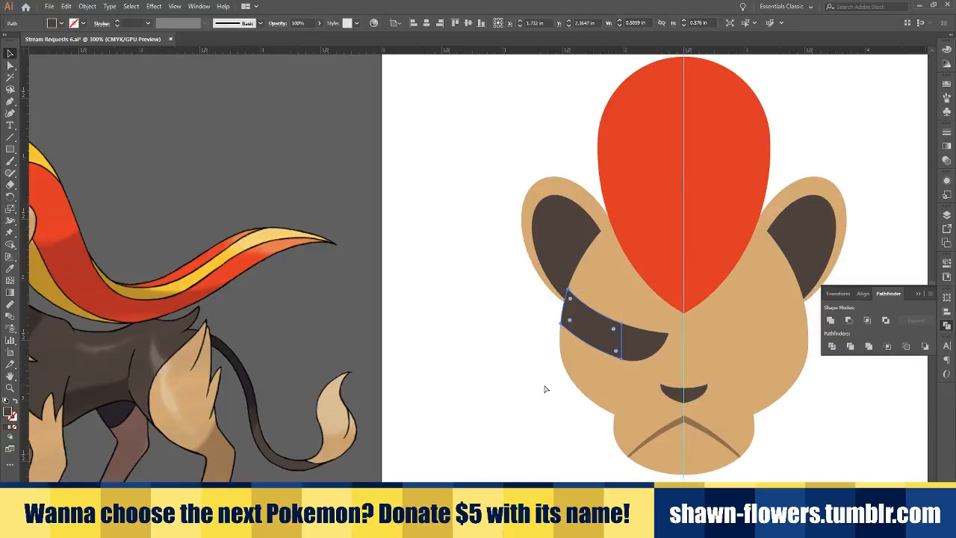
{"action": "scroll", "coordinate": [553, 366], "scroll_direction": "right", "scroll_amount": 3}
{"action": "scroll", "coordinate": [559, 351], "scroll_direction": "down", "scroll_amount": 2}
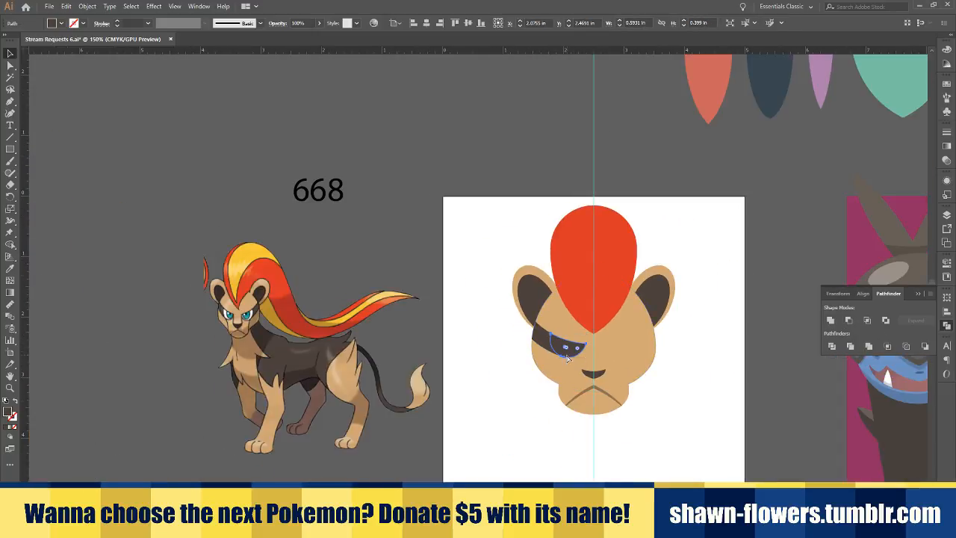
{"action": "left_click", "coordinate": [58, 25], "text": "shift"}
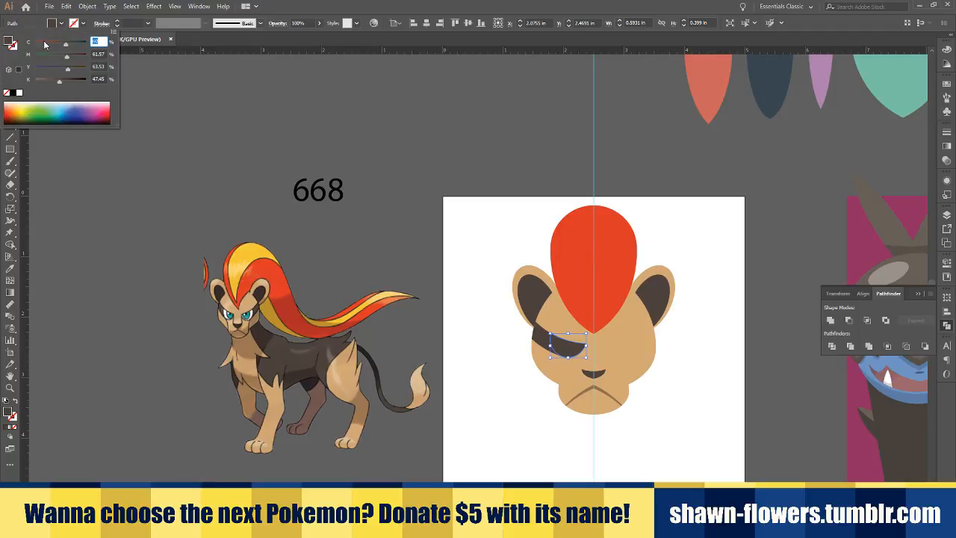
{"action": "left_click", "coordinate": [20, 93]}
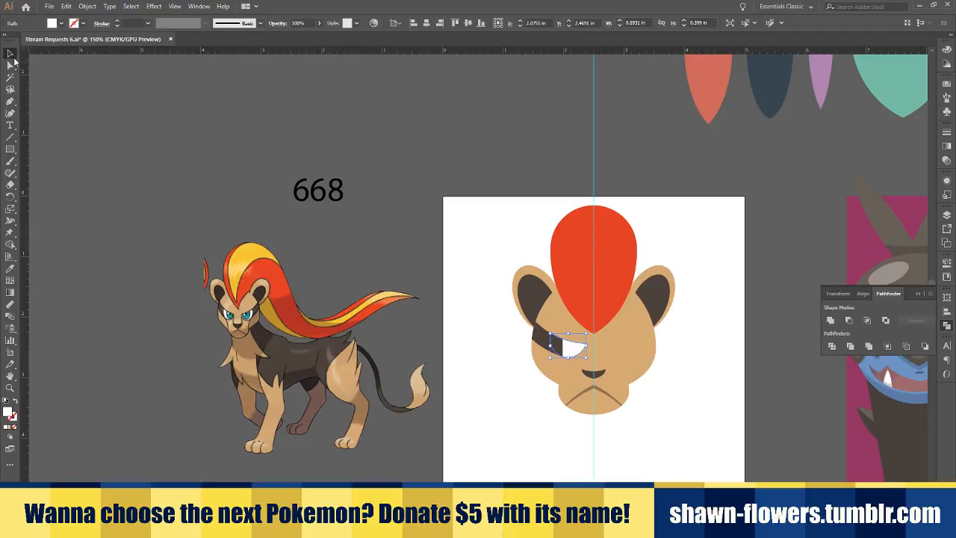
{"action": "left_click", "coordinate": [455, 288]}
Bring the white eye shape to the front, above the dark band piece
{"action": "scroll", "coordinate": [449, 340], "scroll_direction": "right", "scroll_amount": 3}
{"action": "scroll", "coordinate": [500, 362], "scroll_direction": "up", "scroll_amount": 3}
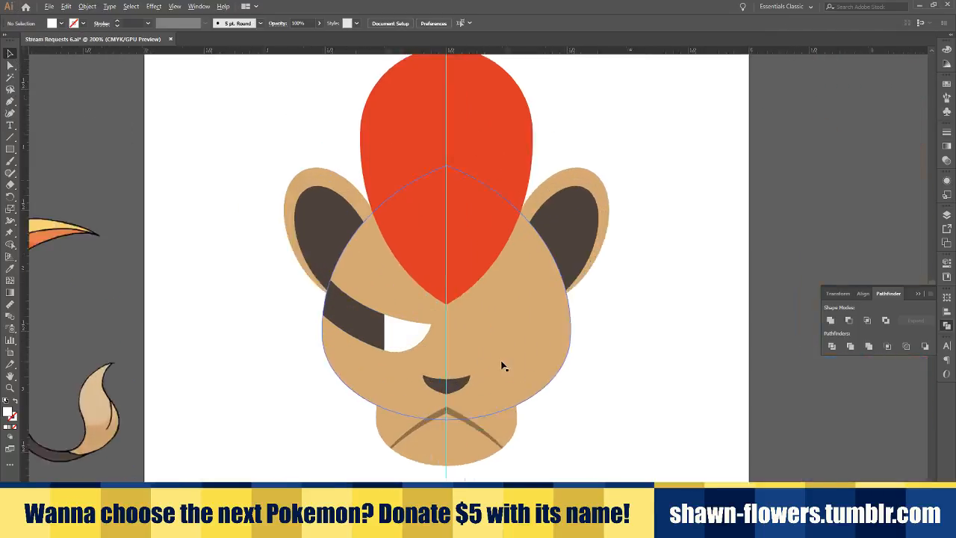
{"action": "left_click", "coordinate": [395, 333]}
{"action": "key", "text": "ctrl+shift+bracketright"}
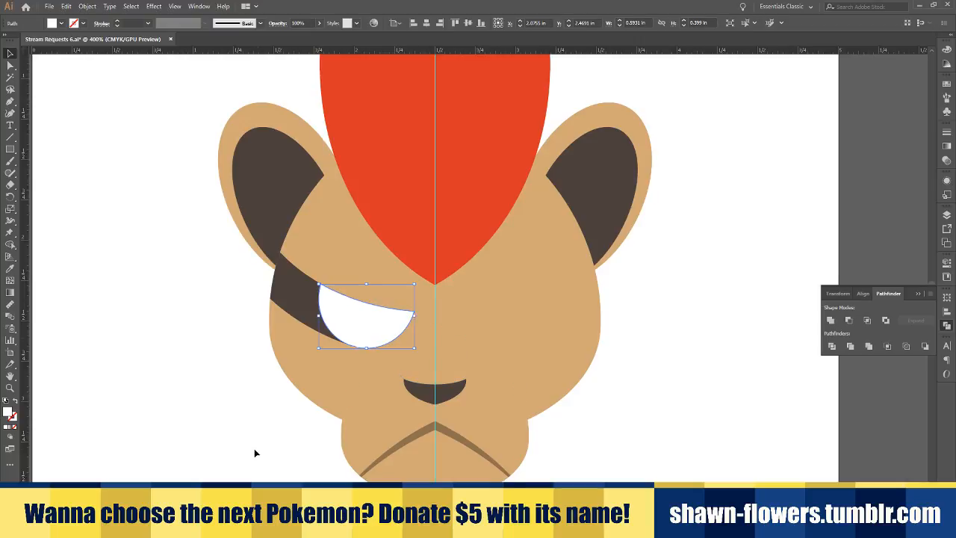
{"action": "left_click", "coordinate": [254, 453]}
Round the white eye's inner corner, nearest the centre guide, to a radius of about 0.08 in
{"action": "scroll", "coordinate": [256, 453], "scroll_direction": "down", "scroll_amount": 2}
{"action": "scroll", "coordinate": [299, 441], "scroll_direction": "left", "scroll_amount": 5}
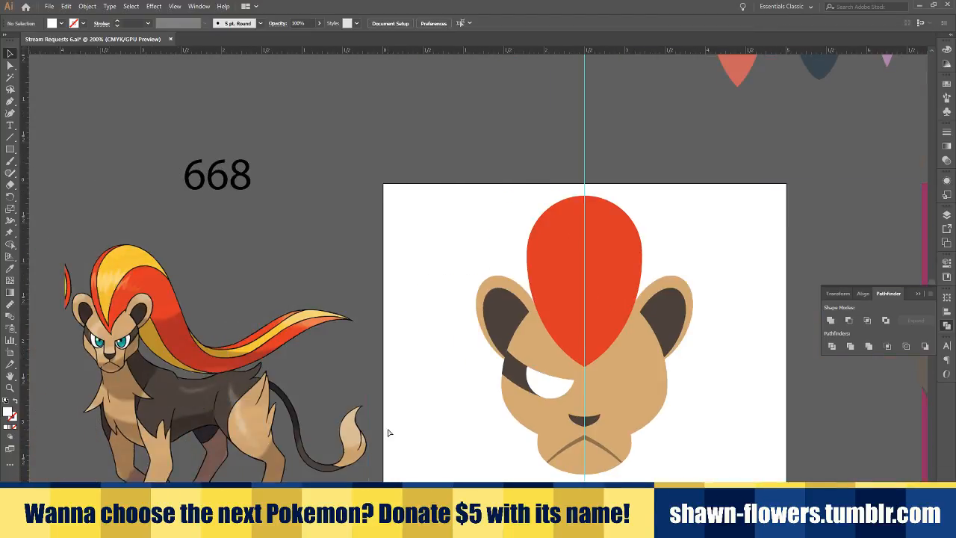
{"action": "scroll", "coordinate": [390, 434], "scroll_direction": "right", "scroll_amount": 4}
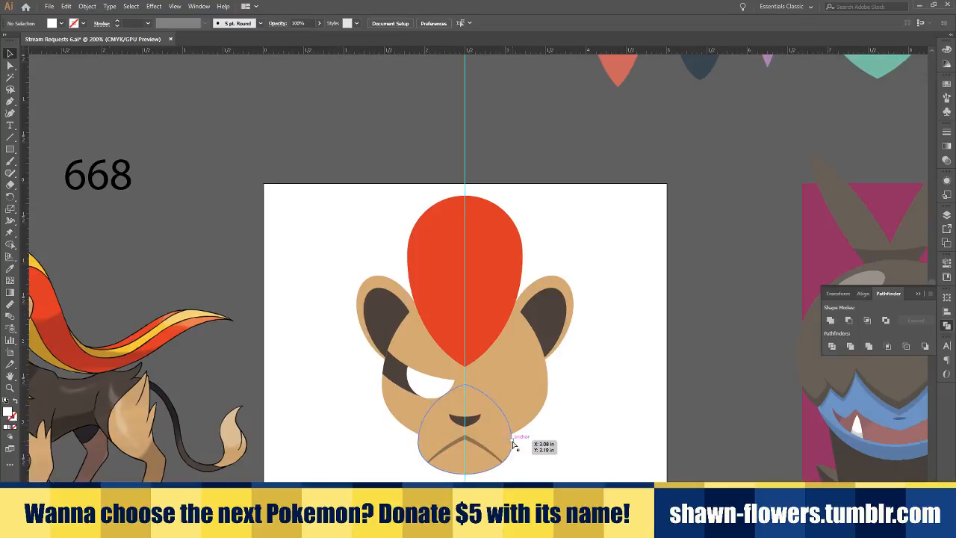
{"action": "scroll", "coordinate": [458, 438], "scroll_direction": "up", "scroll_amount": 2}
{"action": "scroll", "coordinate": [440, 231], "scroll_direction": "up", "scroll_amount": 4}
{"action": "left_click", "coordinate": [437, 237]}
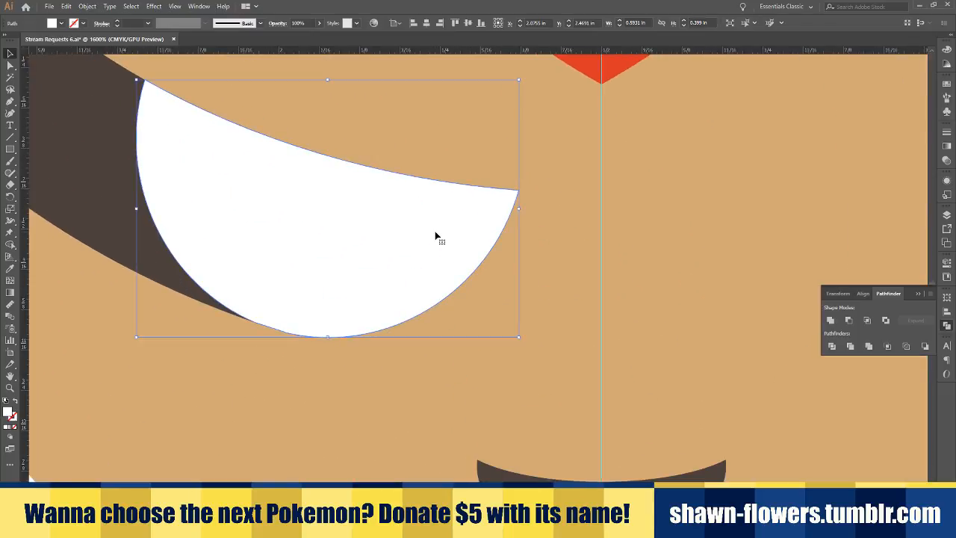
{"action": "left_click", "coordinate": [10, 66]}
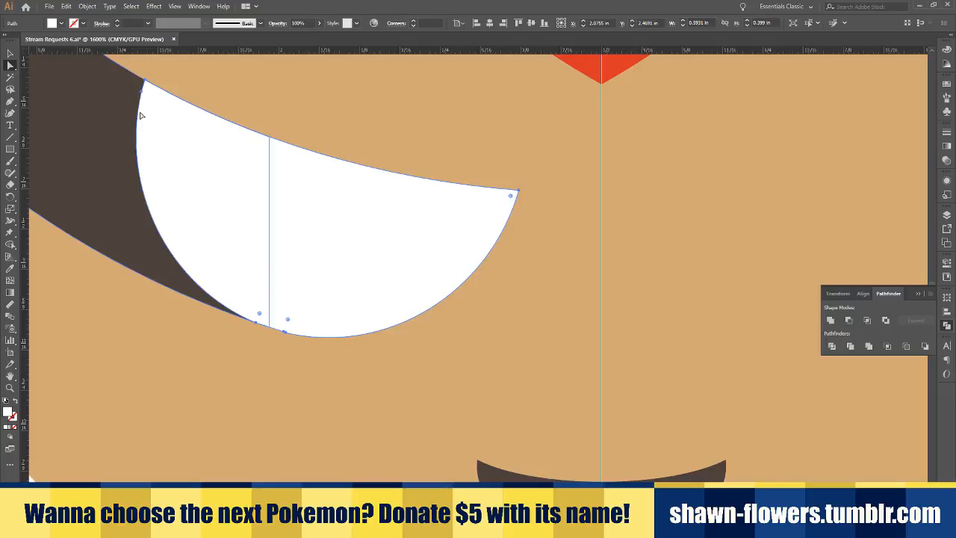
{"action": "left_click", "coordinate": [519, 192]}
{"action": "left_click_drag", "start_coordinate": [511, 197], "coordinate": [438, 225]}
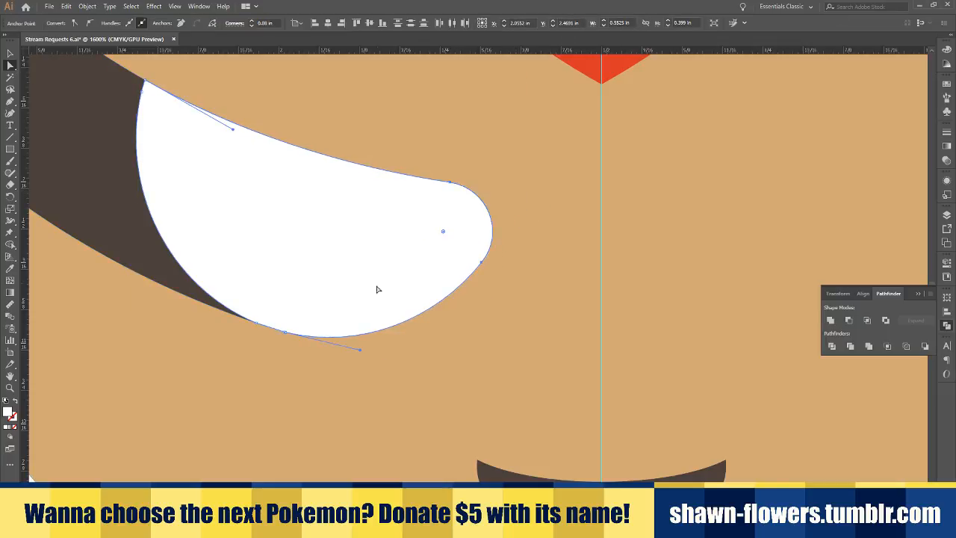
{"action": "scroll", "coordinate": [353, 299], "scroll_direction": "down", "scroll_amount": 4}
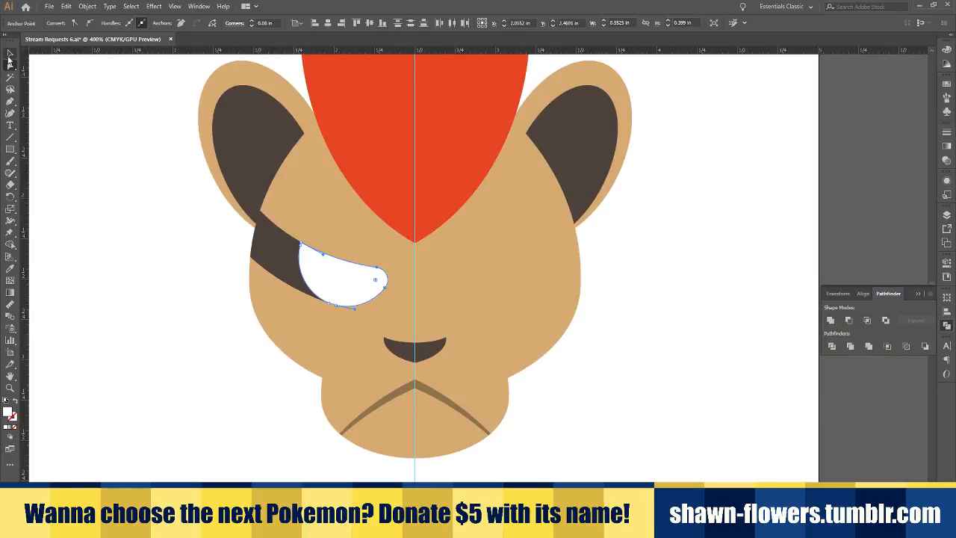
{"action": "key", "text": "v"}
{"action": "left_click", "coordinate": [122, 229]}
Increase the rounding of the white eye's inner corner, nearest the centre guide
{"action": "scroll", "coordinate": [293, 303], "scroll_direction": "down", "scroll_amount": 3}
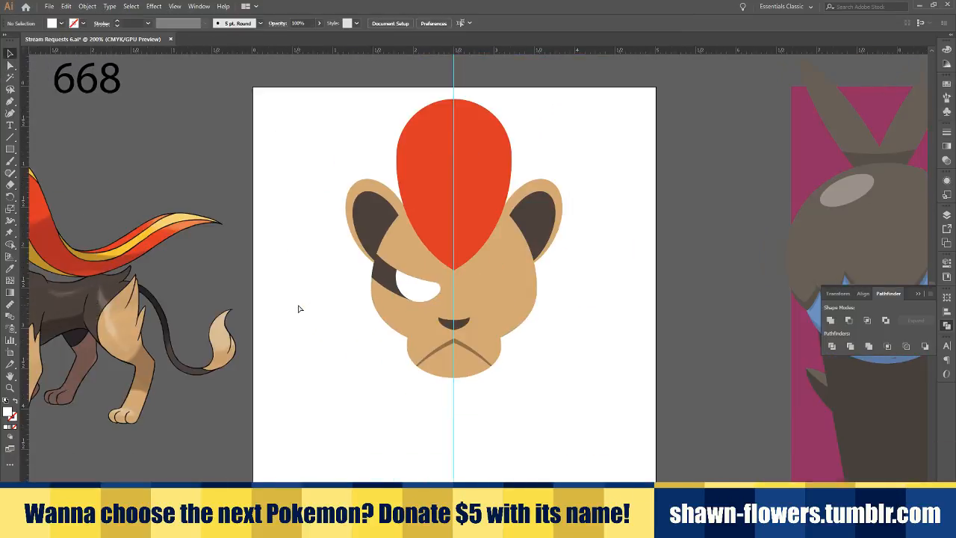
{"action": "scroll", "coordinate": [298, 308], "scroll_direction": "left", "scroll_amount": 2}
{"action": "scroll", "coordinate": [427, 312], "scroll_direction": "up", "scroll_amount": 3}
{"action": "left_click", "coordinate": [464, 337]}
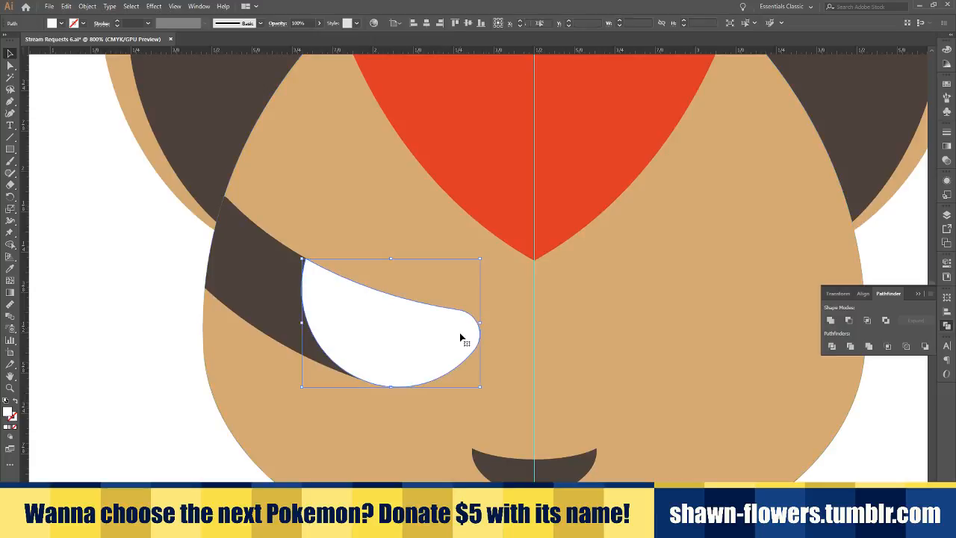
{"action": "key", "text": "a"}
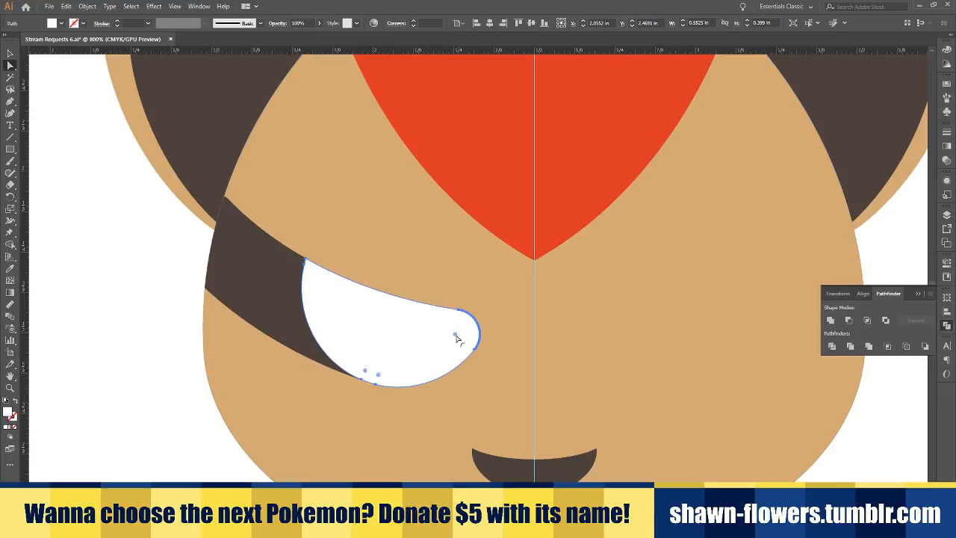
{"action": "left_click_drag", "start_coordinate": [457, 337], "coordinate": [446, 389]}
{"action": "left_click_drag", "start_coordinate": [434, 344], "coordinate": [389, 373]}
{"action": "left_click", "coordinate": [10, 55]}
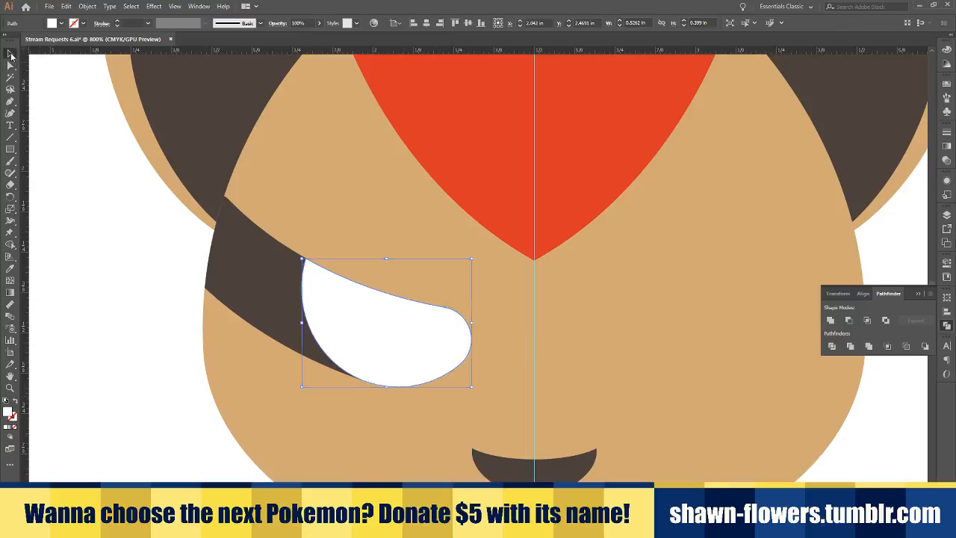
{"action": "left_click", "coordinate": [132, 241]}
Draw an upright ellipse about 0.29 by 0.40 in over the inner part of the white eye
{"action": "scroll", "coordinate": [132, 240], "scroll_direction": "down", "scroll_amount": 4}
{"action": "scroll", "coordinate": [337, 330], "scroll_direction": "left", "scroll_amount": 2}
{"action": "scroll", "coordinate": [337, 330], "scroll_direction": "left", "scroll_amount": 2}
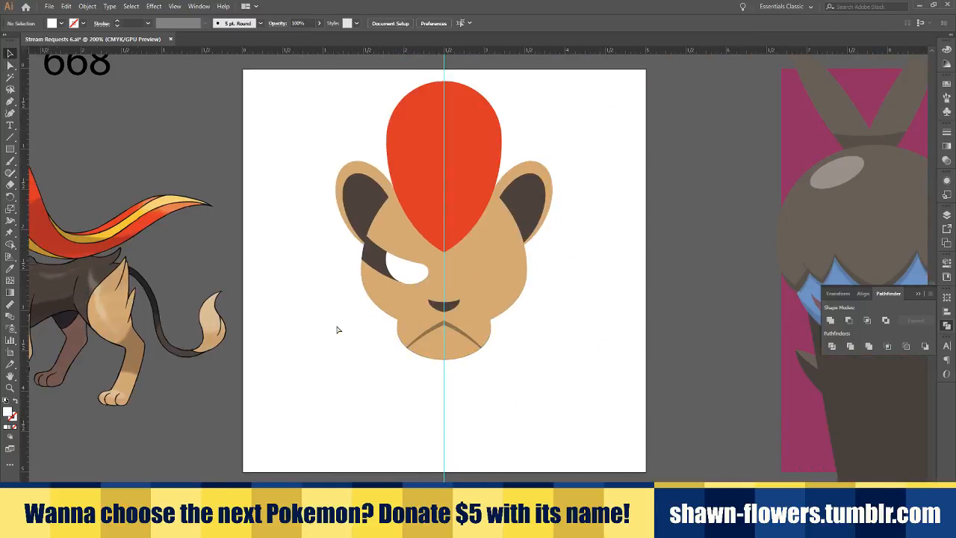
{"action": "scroll", "coordinate": [350, 348], "scroll_direction": "left", "scroll_amount": 2}
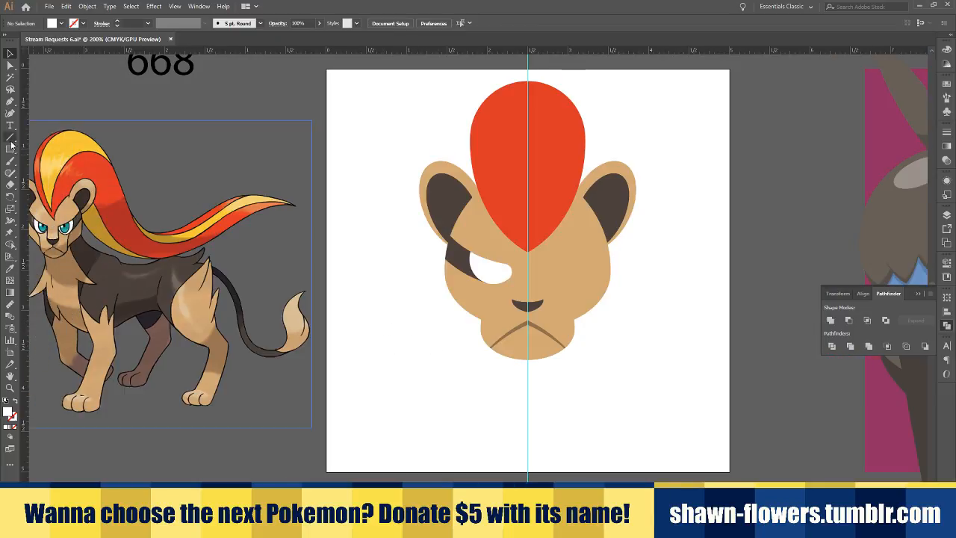
{"action": "left_click_drag", "start_coordinate": [11, 148], "coordinate": [46, 173]}
{"action": "scroll", "coordinate": [495, 273], "scroll_direction": "up", "scroll_amount": 5}
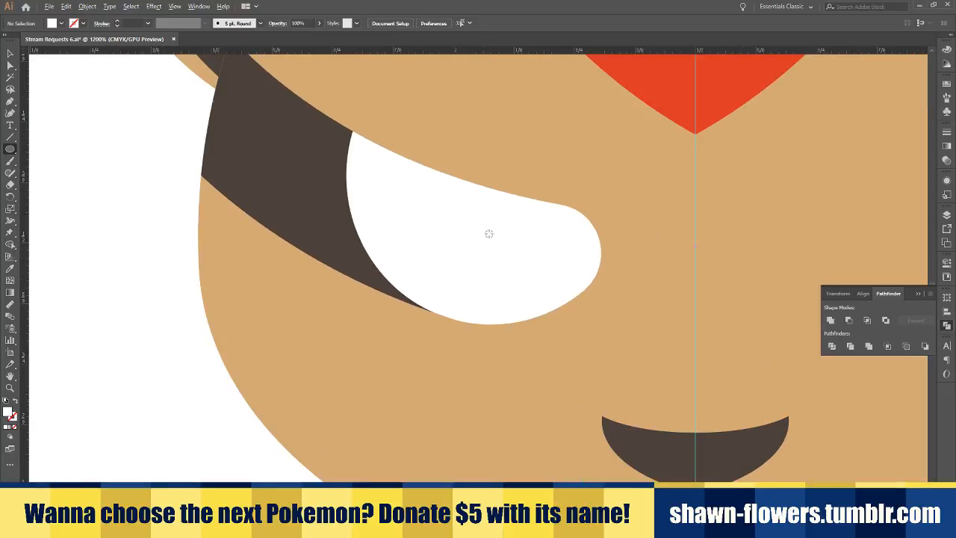
{"action": "left_click_drag", "start_coordinate": [454, 116], "coordinate": [596, 306]}
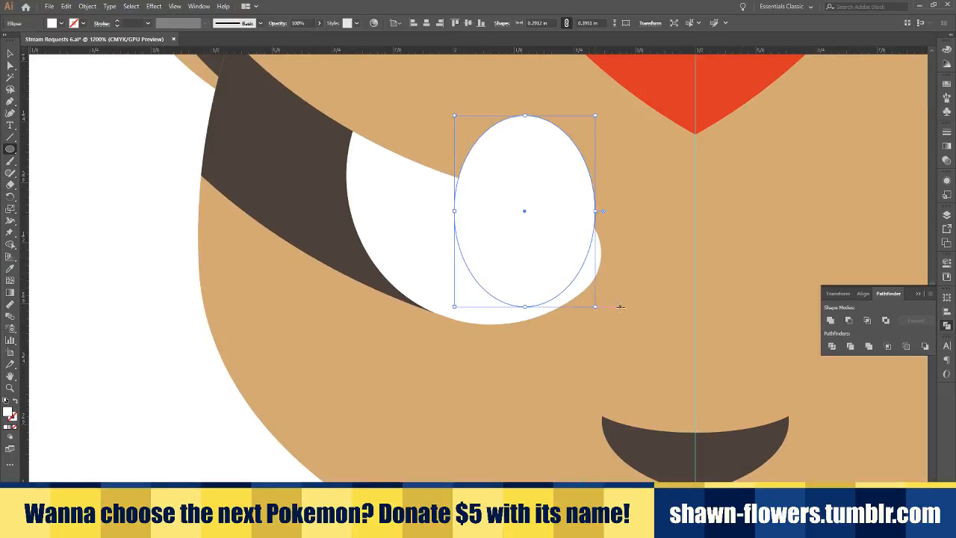
Enlarge the ellipse to about 0.35 by 0.48 in and position it as the iris over the white eye
{"action": "left_click", "coordinate": [10, 55]}
{"action": "left_click_drag", "start_coordinate": [478, 185], "coordinate": [434, 156]}
{"action": "left_click_drag", "start_coordinate": [550, 280], "coordinate": [599, 320]}
{"action": "left_click_drag", "start_coordinate": [557, 224], "coordinate": [563, 226]}
Fill the iris ellipse with the teal sampled from the reference Pokémon's eye
{"action": "scroll", "coordinate": [559, 278], "scroll_direction": "down", "scroll_amount": 5}
{"action": "scroll", "coordinate": [542, 299], "scroll_direction": "left", "scroll_amount": 2}
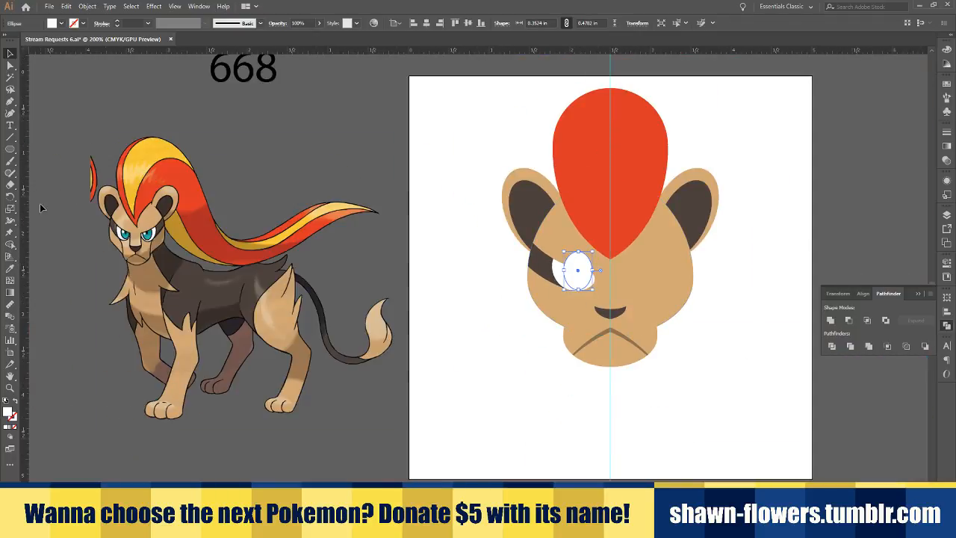
{"action": "left_click", "coordinate": [9, 267]}
{"action": "scroll", "coordinate": [148, 252], "scroll_direction": "up", "scroll_amount": 4}
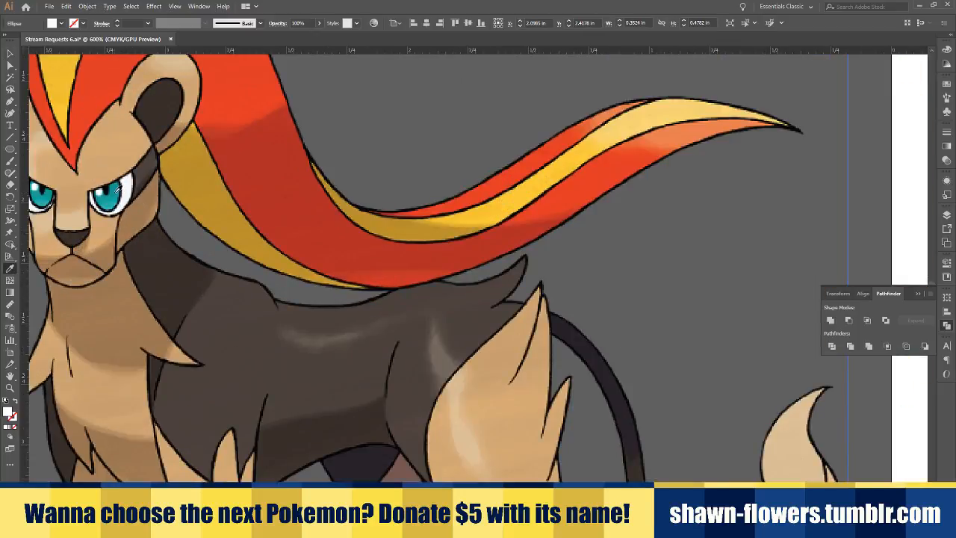
{"action": "scroll", "coordinate": [415, 281], "scroll_direction": "down", "scroll_amount": 3}
{"action": "scroll", "coordinate": [431, 298], "scroll_direction": "right", "scroll_amount": 7}
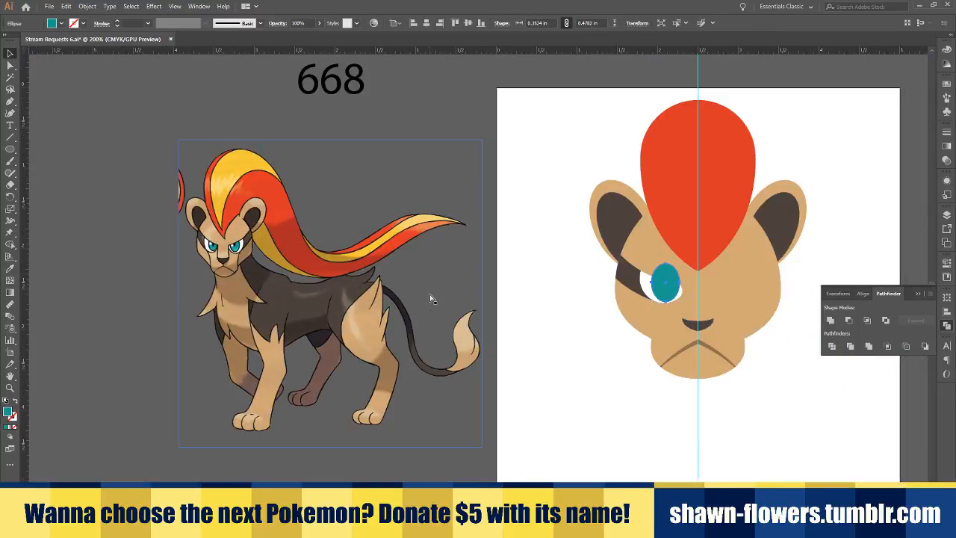
{"action": "left_click", "coordinate": [502, 279]}
Duplicate the teal iris in place and shrink the copy to a narrow centred pupil, about 0.08 by 0.18 in
{"action": "scroll", "coordinate": [502, 281], "scroll_direction": "right", "scroll_amount": 3}
{"action": "scroll", "coordinate": [502, 281], "scroll_direction": "up", "scroll_amount": 4}
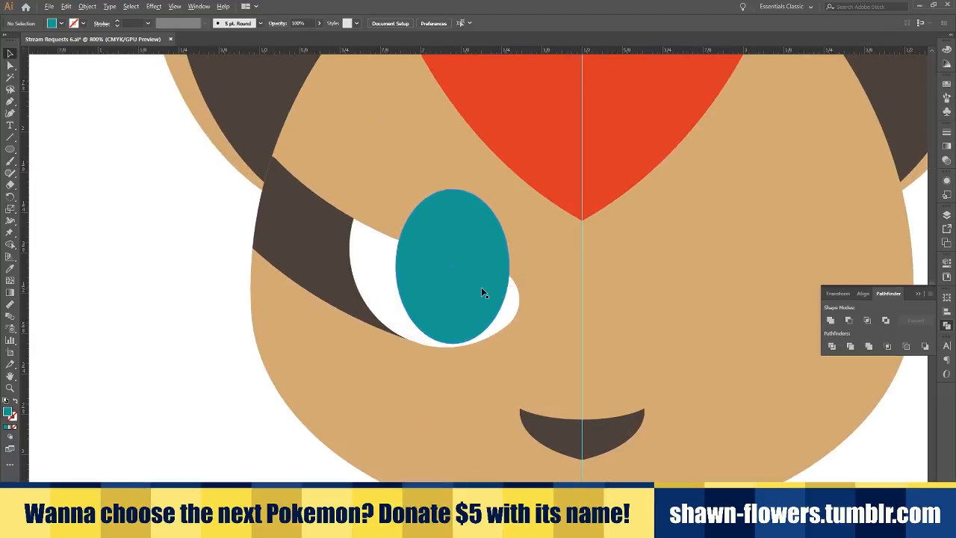
{"action": "scroll", "coordinate": [482, 290], "scroll_direction": "down", "scroll_amount": 4}
{"action": "scroll", "coordinate": [480, 288], "scroll_direction": "up", "scroll_amount": 4}
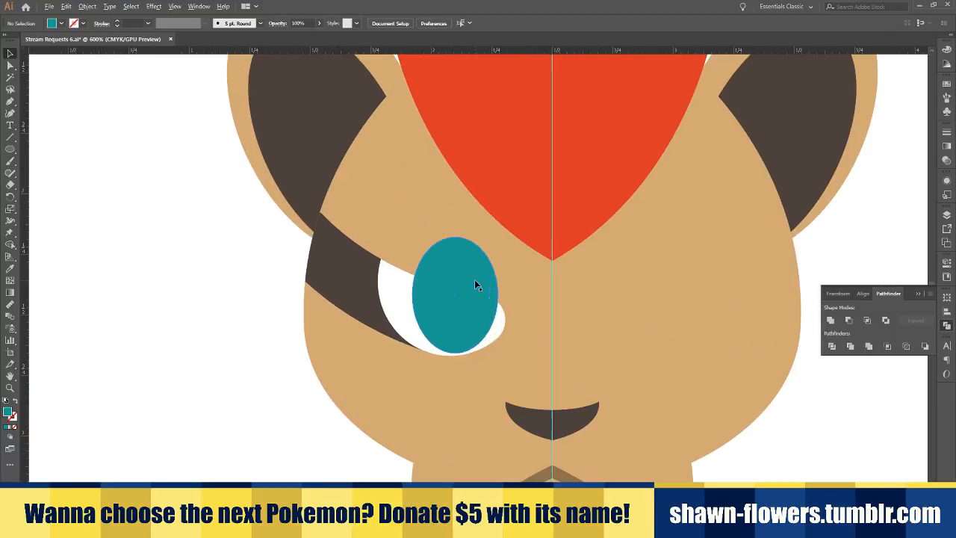
{"action": "left_click_drag", "start_coordinate": [432, 281], "coordinate": [439, 276]}
{"action": "scroll", "coordinate": [486, 303], "scroll_direction": "up", "scroll_amount": 4}
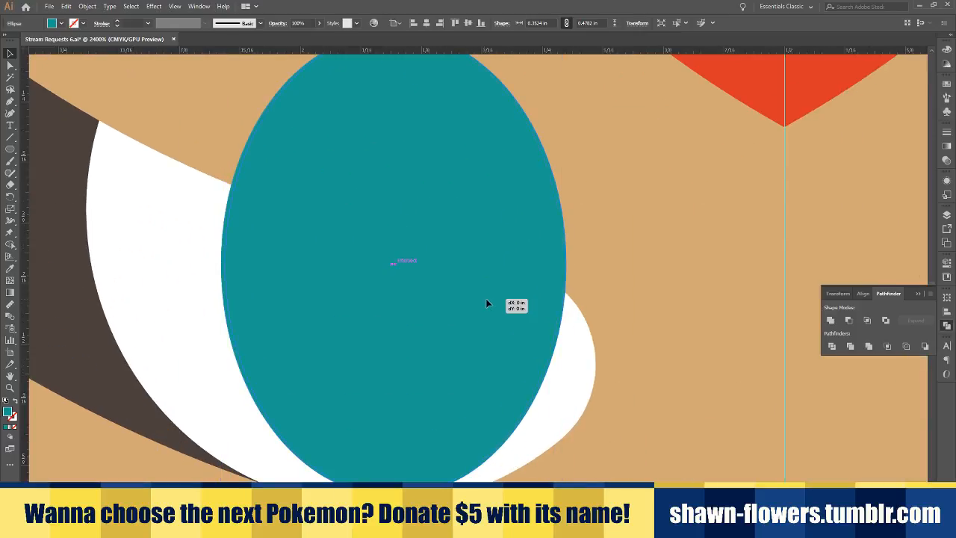
{"action": "scroll", "coordinate": [534, 263], "scroll_direction": "down", "scroll_amount": 3}
{"action": "left_click_drag", "start_coordinate": [547, 184], "coordinate": [488, 233]}
Fill the small pupil ellipse with black
{"action": "left_click", "coordinate": [53, 26], "text": "shift"}
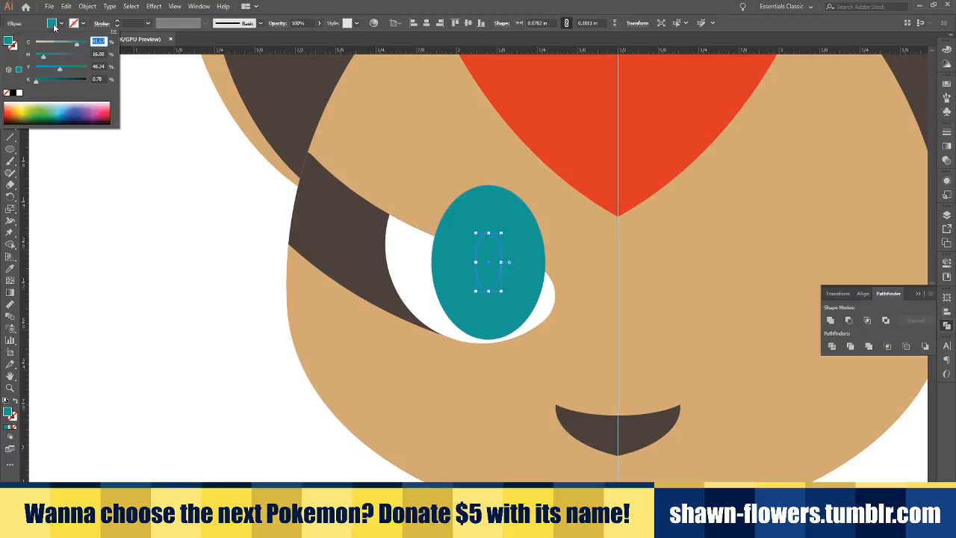
{"action": "left_click", "coordinate": [15, 94]}
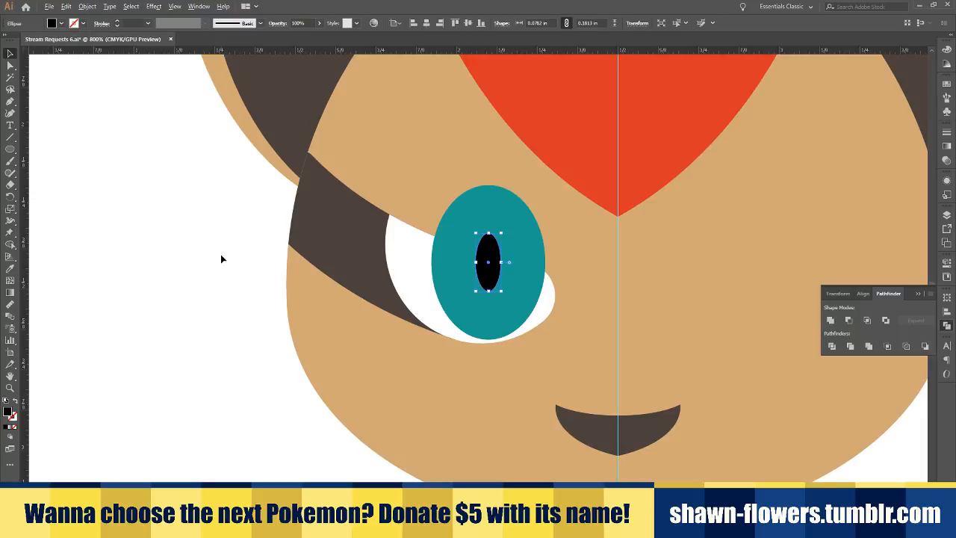
{"action": "scroll", "coordinate": [221, 262], "scroll_direction": "down", "scroll_amount": 3, "text": "alt"}
{"action": "scroll", "coordinate": [328, 326], "scroll_direction": "down", "scroll_amount": 3, "text": "alt"}
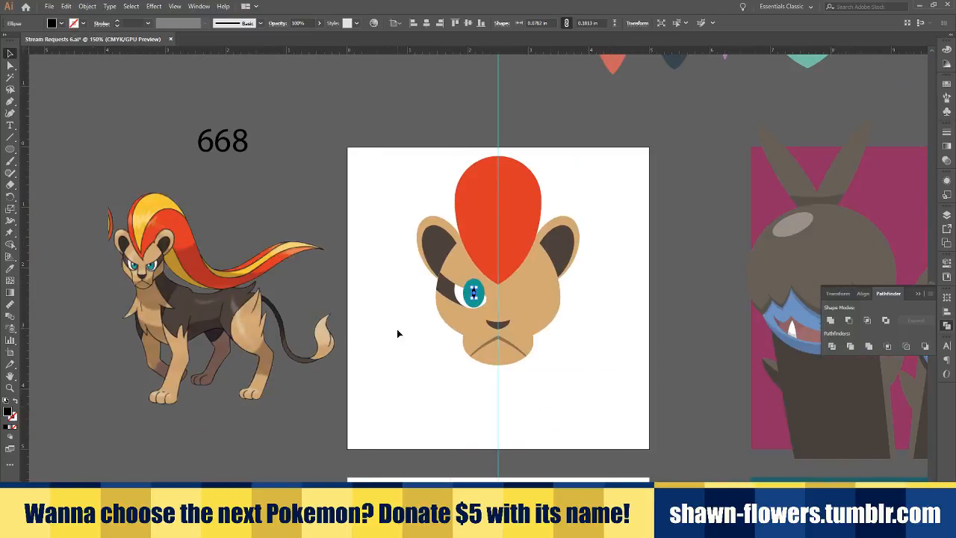
{"action": "left_click", "coordinate": [403, 327]}
Place a copy of the teal iris ellipse straight below the original, overlapping its lower part
{"action": "scroll", "coordinate": [470, 308], "scroll_direction": "up", "scroll_amount": 1, "text": "alt"}
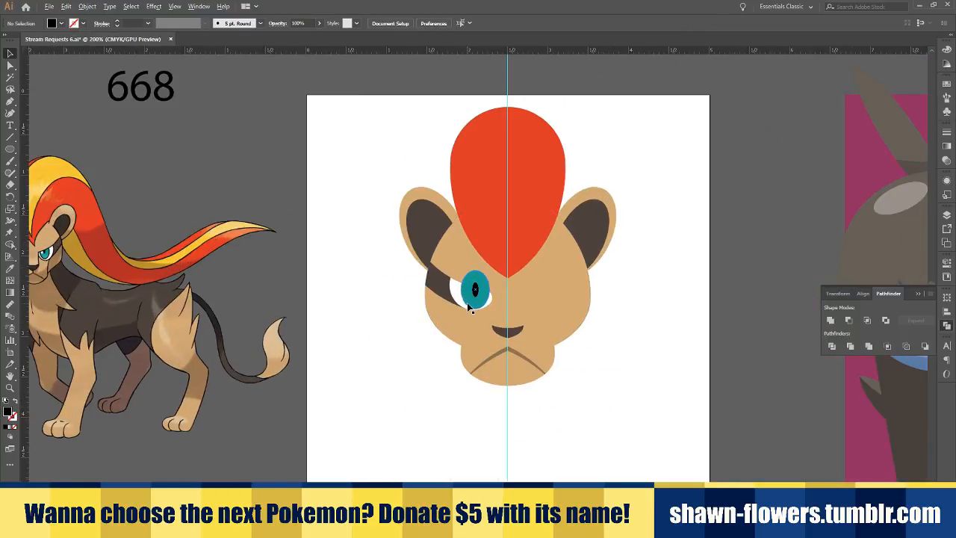
{"action": "scroll", "coordinate": [485, 306], "scroll_direction": "up", "scroll_amount": 1, "text": "alt"}
{"action": "scroll", "coordinate": [482, 346], "scroll_direction": "left", "scroll_amount": 5}
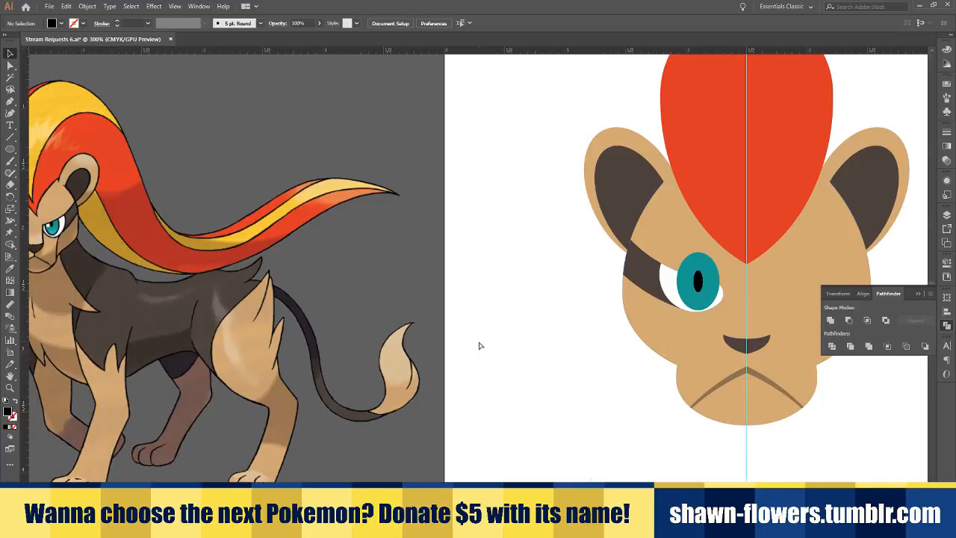
{"action": "scroll", "coordinate": [480, 346], "scroll_direction": "right", "scroll_amount": 4}
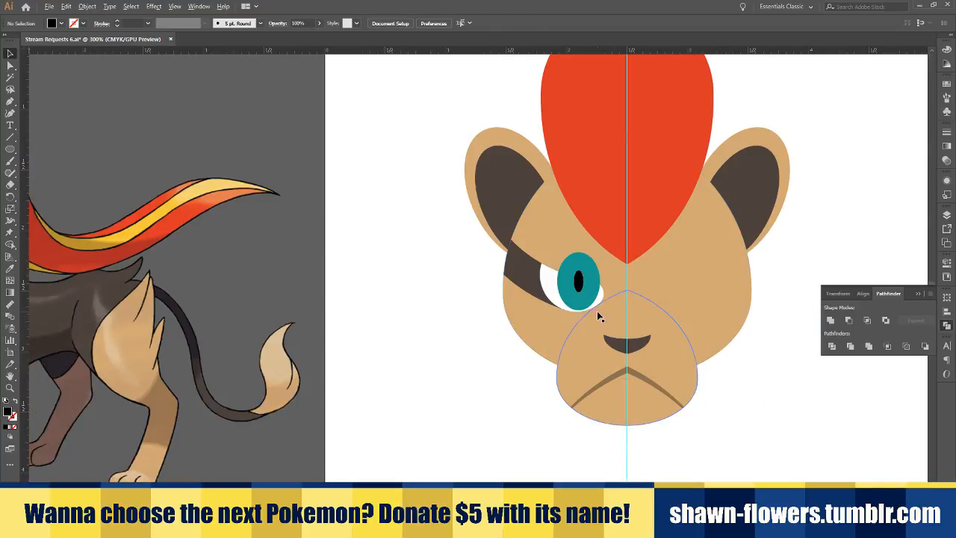
{"action": "scroll", "coordinate": [590, 306], "scroll_direction": "up", "scroll_amount": 5, "text": "alt"}
{"action": "scroll", "coordinate": [497, 278], "scroll_direction": "down", "scroll_amount": 2, "text": "alt"}
{"action": "left_click", "coordinate": [423, 249]}
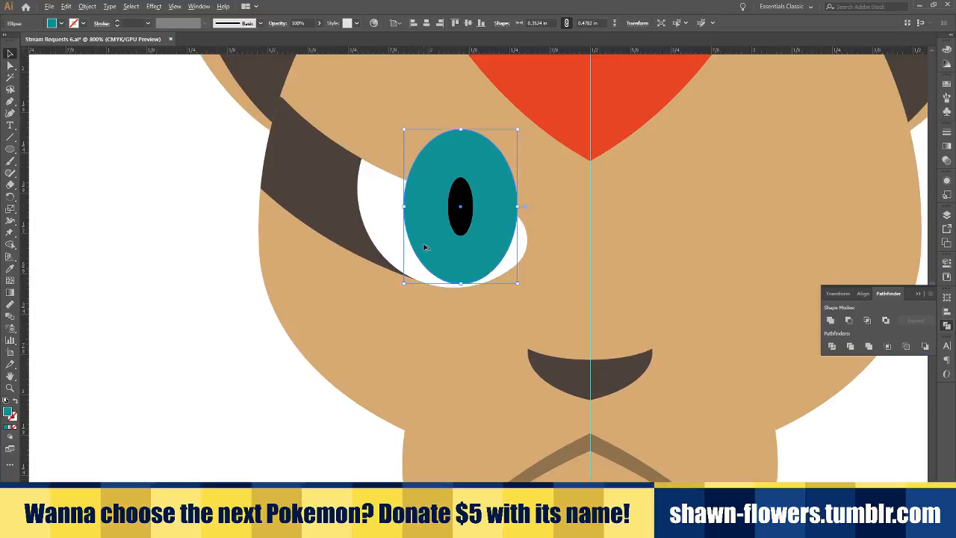
{"action": "left_click_drag", "start_coordinate": [440, 242], "coordinate": [425, 241]}
{"action": "scroll", "coordinate": [430, 238], "scroll_direction": "up", "scroll_amount": 3, "text": "alt"}
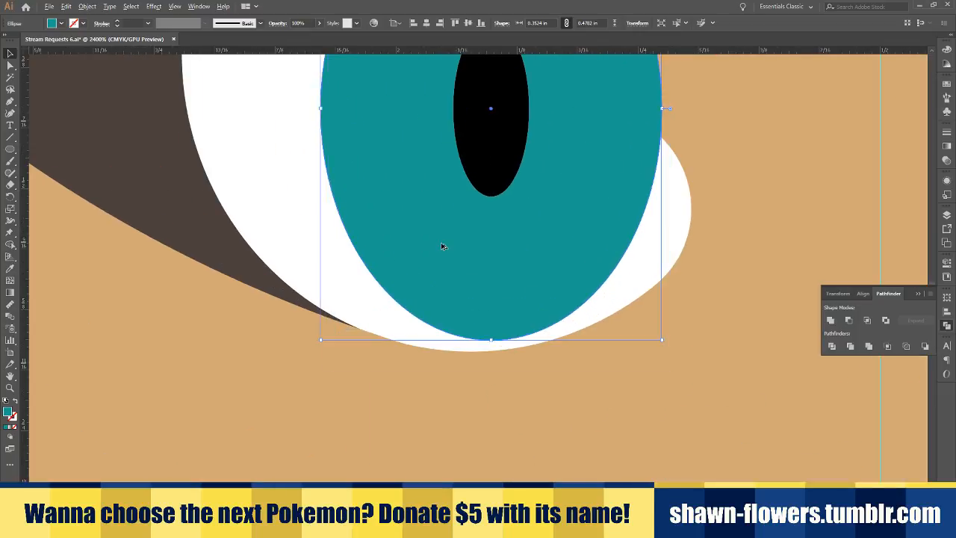
{"action": "scroll", "coordinate": [441, 247], "scroll_direction": "down", "scroll_amount": 4, "text": "alt"}
{"action": "left_click_drag", "start_coordinate": [443, 206], "coordinate": [436, 284]}
{"action": "scroll", "coordinate": [436, 284], "scroll_direction": "down", "scroll_amount": 3, "text": "alt"}
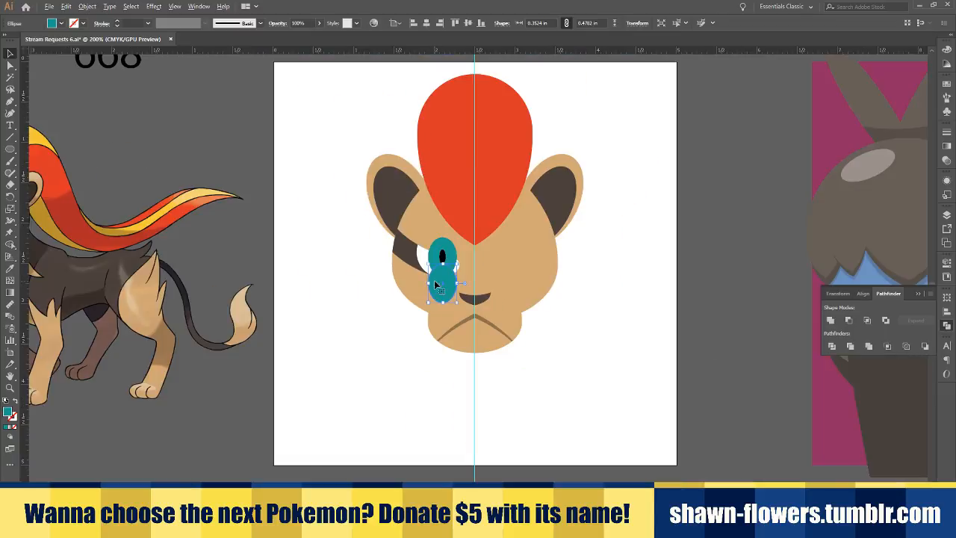
{"action": "scroll", "coordinate": [478, 281], "scroll_direction": "up", "scroll_amount": 5, "text": "alt"}
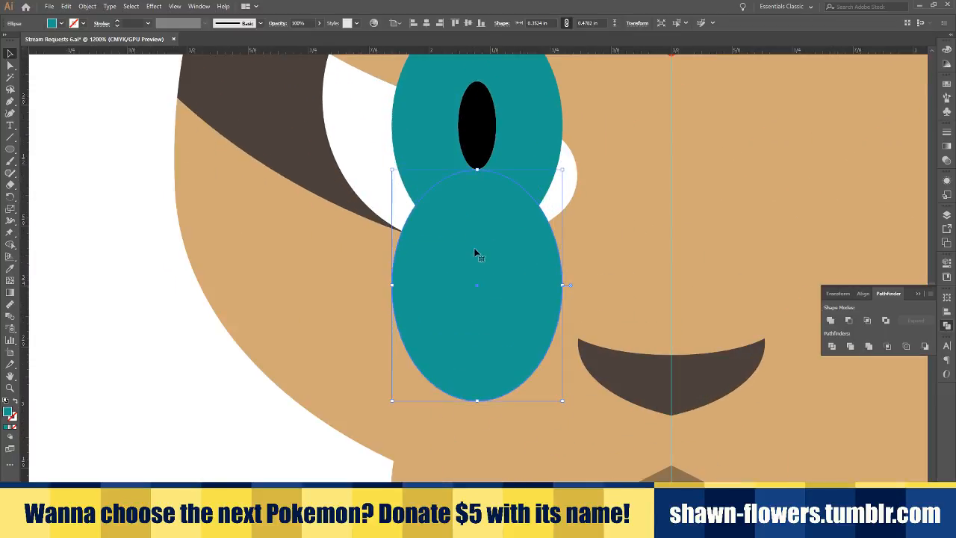
Adjust the lower ellipse slightly and intersect it with the iris, keeping only the overlap at the iris's lower edge
{"action": "left_click_drag", "start_coordinate": [472, 249], "coordinate": [472, 255]}
{"action": "left_click_drag", "start_coordinate": [561, 290], "coordinate": [573, 291]}
{"action": "left_click", "coordinate": [418, 151], "text": "shift"}
{"action": "left_click", "coordinate": [868, 320]}
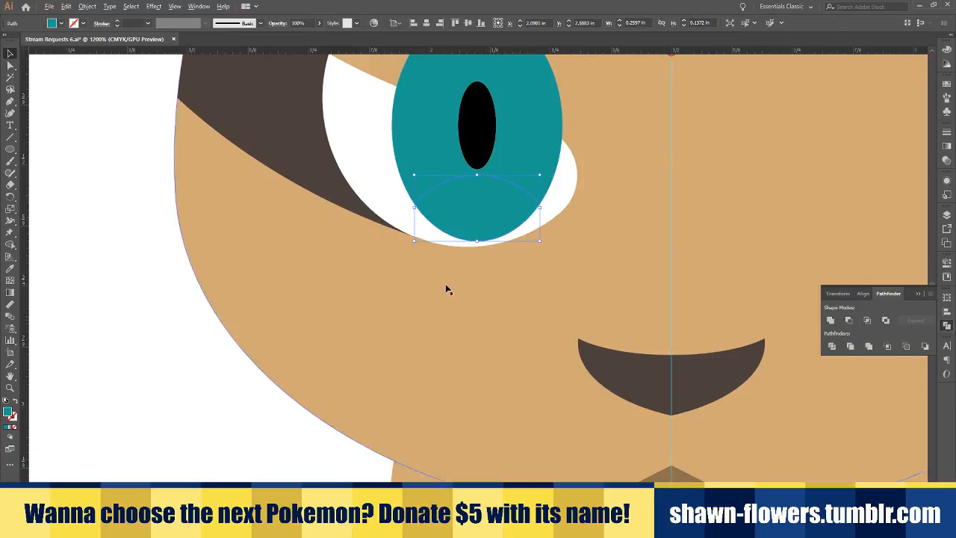
Recolour the overlap at the bottom of the iris with the lighter teal sampled from the reference eye
{"action": "scroll", "coordinate": [446, 289], "scroll_direction": "down", "scroll_amount": 4, "text": "alt"}
{"action": "scroll", "coordinate": [415, 293], "scroll_direction": "left", "scroll_amount": 2}
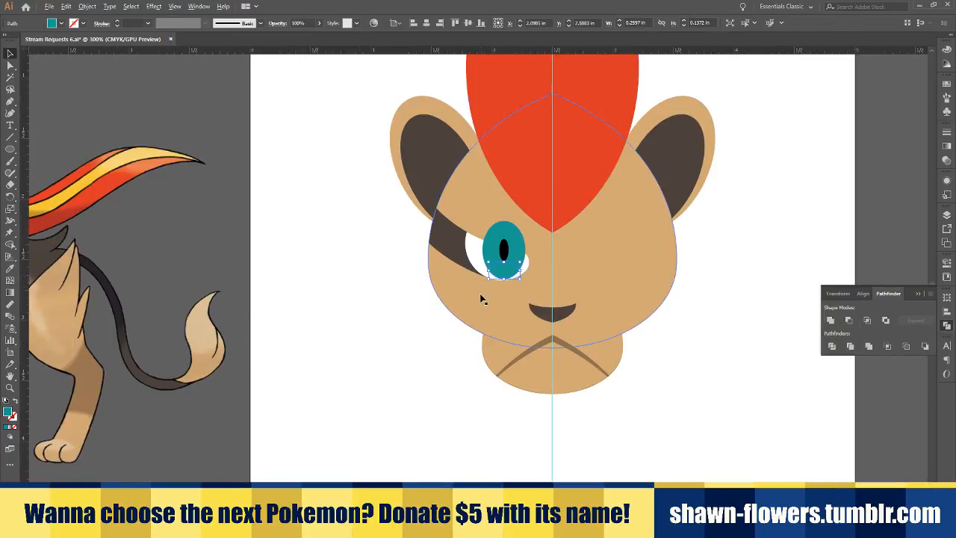
{"action": "scroll", "coordinate": [483, 298], "scroll_direction": "down", "scroll_amount": 3, "text": "alt"}
{"action": "scroll", "coordinate": [444, 325], "scroll_direction": "left", "scroll_amount": 1}
{"action": "left_click", "coordinate": [9, 270]}
{"action": "scroll", "coordinate": [216, 253], "scroll_direction": "up", "scroll_amount": 4, "text": "alt"}
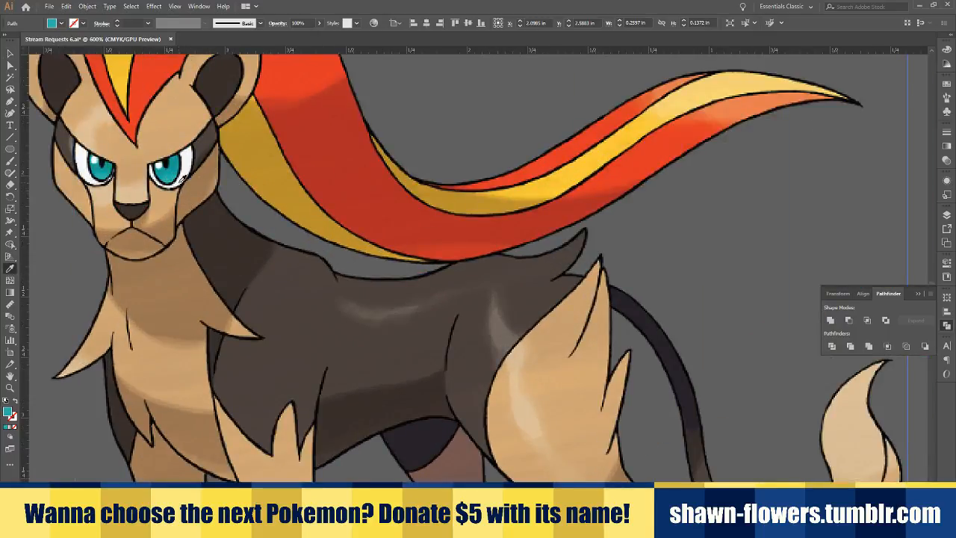
{"action": "scroll", "coordinate": [460, 277], "scroll_direction": "up", "scroll_amount": 1, "text": "alt"}
{"action": "scroll", "coordinate": [461, 278], "scroll_direction": "down", "scroll_amount": 2, "text": "alt"}
{"action": "scroll", "coordinate": [486, 283], "scroll_direction": "right", "scroll_amount": 6}
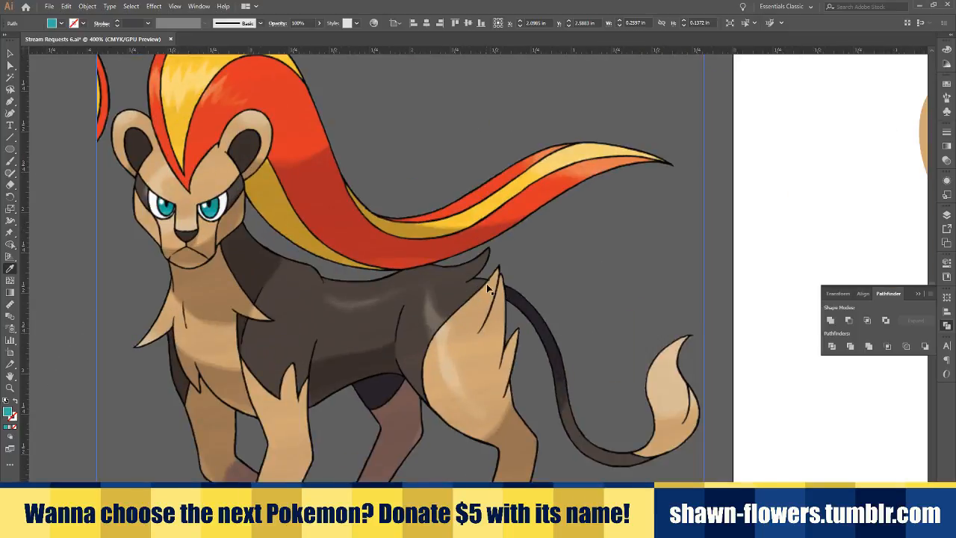
{"action": "scroll", "coordinate": [528, 270], "scroll_direction": "left", "scroll_amount": 4}
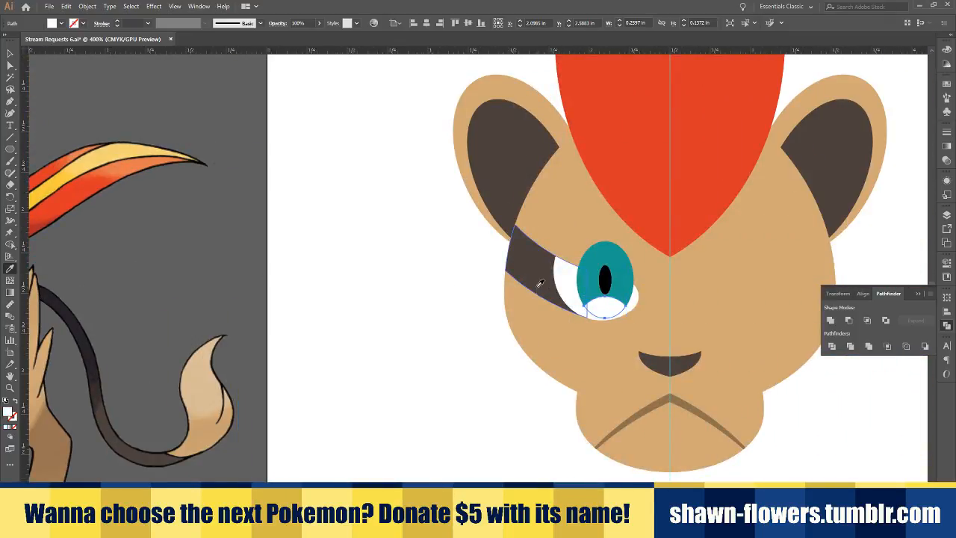
{"action": "left_click", "coordinate": [11, 54]}
{"action": "left_click", "coordinate": [358, 231]}
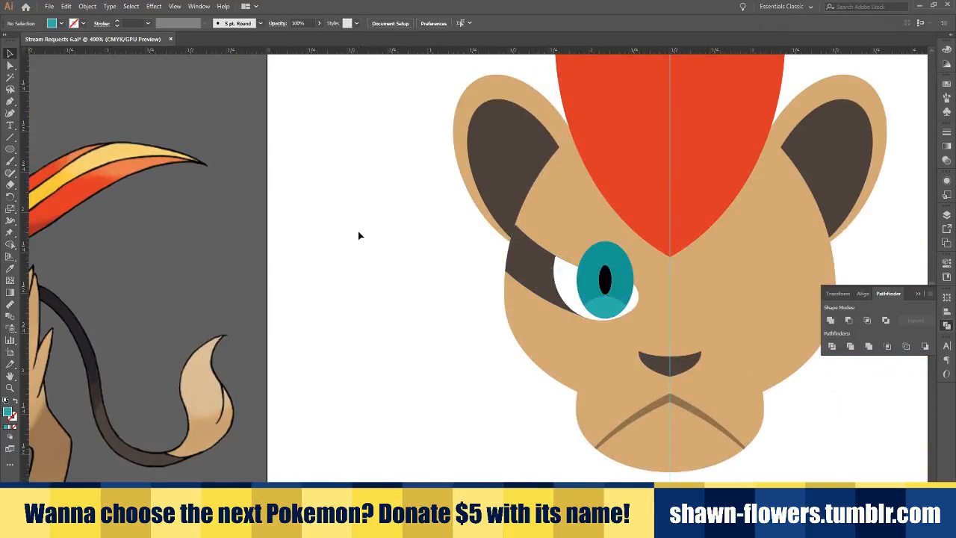
Trim the black pupil to the white eye's outline by intersecting it with a copy of the eye shape
{"action": "scroll", "coordinate": [358, 231], "scroll_direction": "up", "scroll_amount": 2, "text": "alt"}
{"action": "mouse_move", "coordinate": [368, 208]}
{"action": "left_mouse_down"}
{"action": "mouse_move", "coordinate": [372, 220]}
{"action": "mouse_move", "coordinate": [364, 217]}
{"action": "left_mouse_up"}
{"action": "left_click", "coordinate": [448, 221], "text": "shift"}
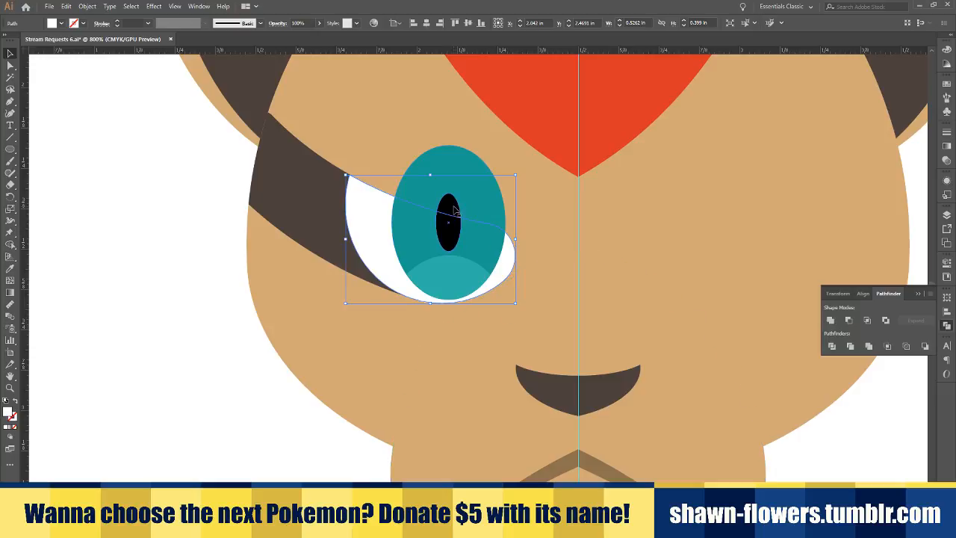
{"action": "left_click", "coordinate": [868, 319]}
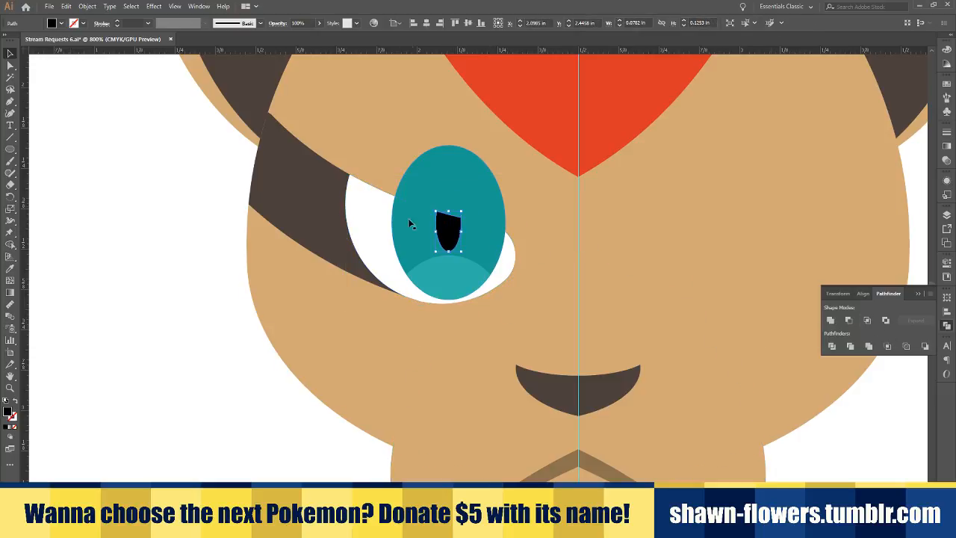
Intersect the teal iris with the white eye shape so the iris ends at the eye's upper edge
{"action": "left_click", "coordinate": [412, 221]}
{"action": "left_click", "coordinate": [381, 216], "text": "shift"}
{"action": "left_click", "coordinate": [867, 320]}
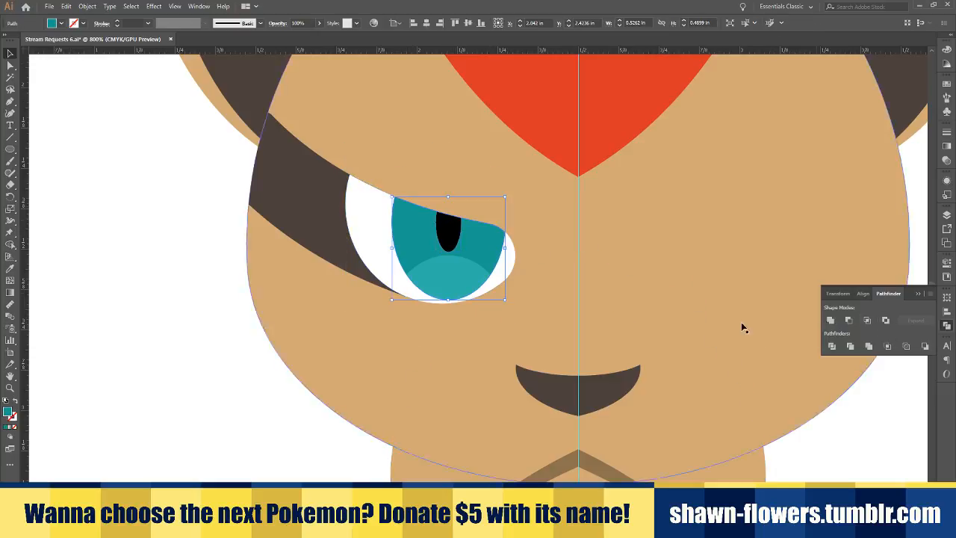
{"action": "left_click", "coordinate": [230, 409]}
Draw a highlight ellipse about 0.09 by 0.07 in on the iris beside the pupil and fill it white
{"action": "scroll", "coordinate": [231, 413], "scroll_direction": "down", "scroll_amount": 2}
{"action": "scroll", "coordinate": [384, 342], "scroll_direction": "up", "scroll_amount": 3}
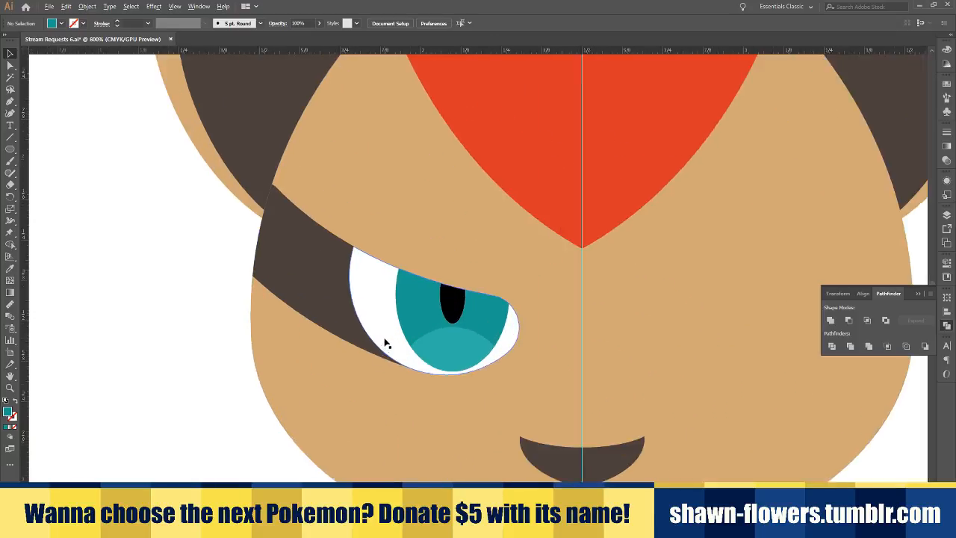
{"action": "scroll", "coordinate": [409, 321], "scroll_direction": "up", "scroll_amount": 1}
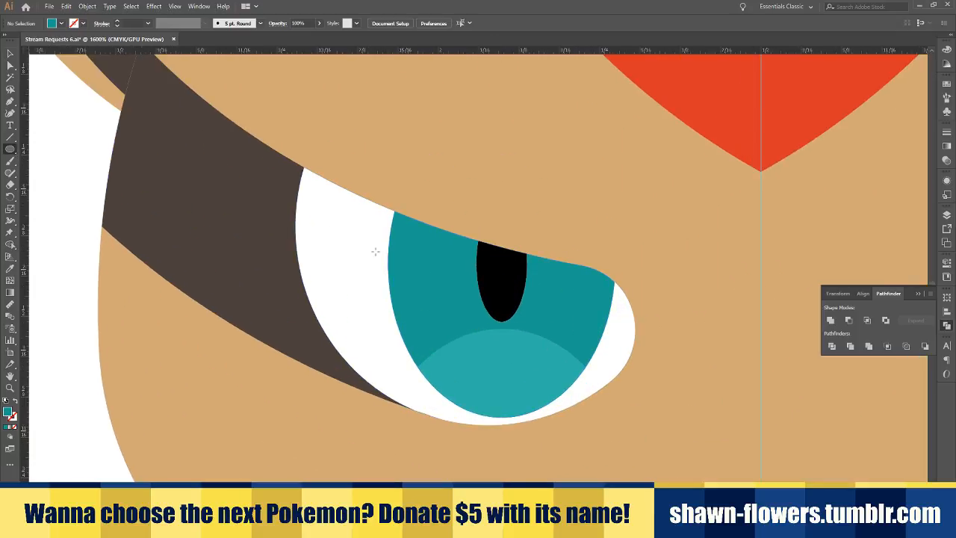
{"action": "left_click_drag", "start_coordinate": [408, 230], "coordinate": [465, 277]}
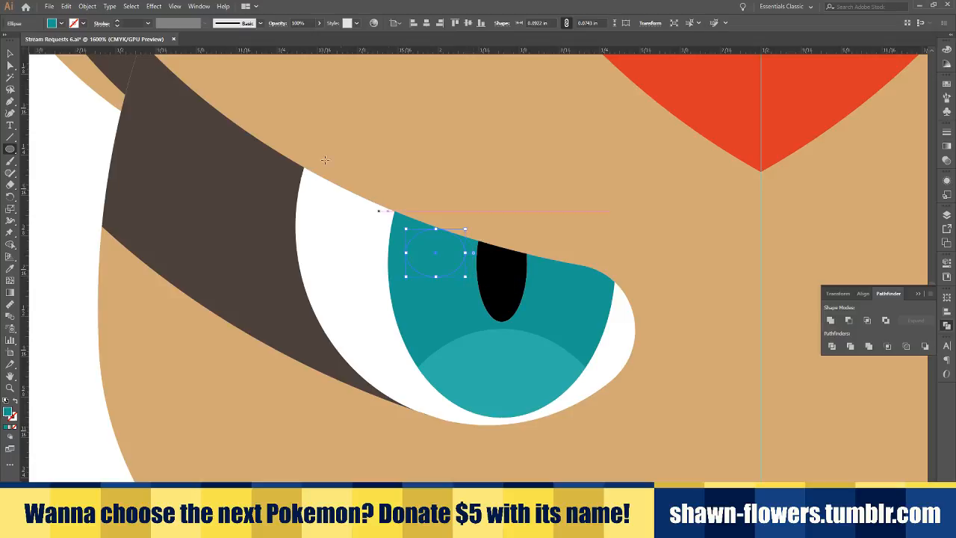
{"action": "left_click", "coordinate": [53, 23], "text": "shift"}
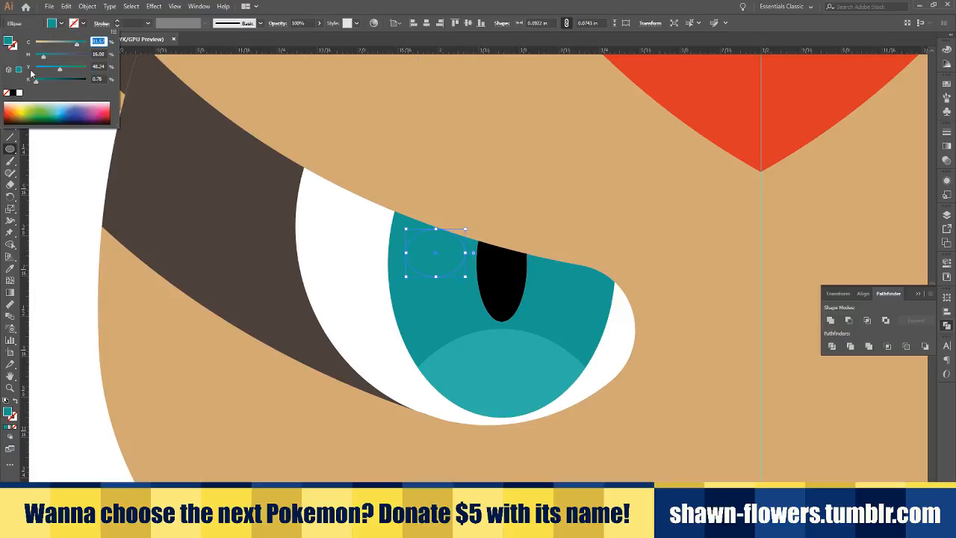
{"action": "left_click", "coordinate": [19, 92]}
{"action": "left_click", "coordinate": [63, 24]}
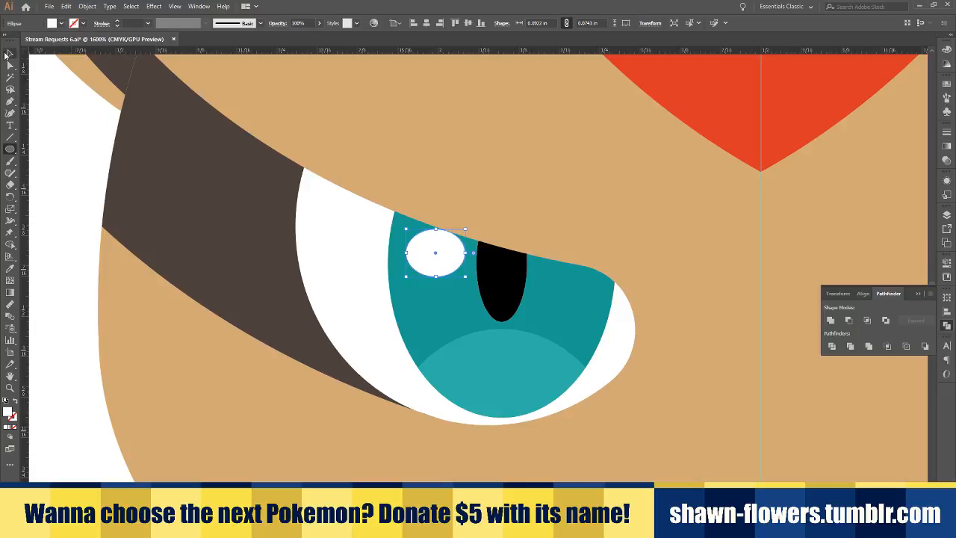
{"action": "left_click", "coordinate": [8, 55]}
{"action": "left_click", "coordinate": [83, 143]}
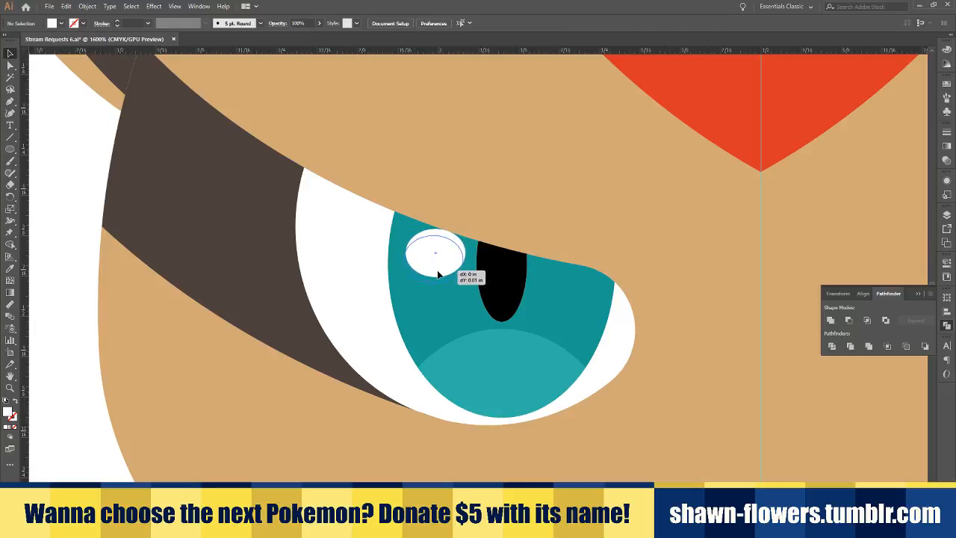
Select the left eye's parts together with its dark face stripe and copy them across to the other side of the face
{"action": "scroll", "coordinate": [439, 273], "scroll_direction": "down", "scroll_amount": 6, "text": "alt"}
{"action": "scroll", "coordinate": [411, 278], "scroll_direction": "up", "scroll_amount": 6, "text": "alt"}
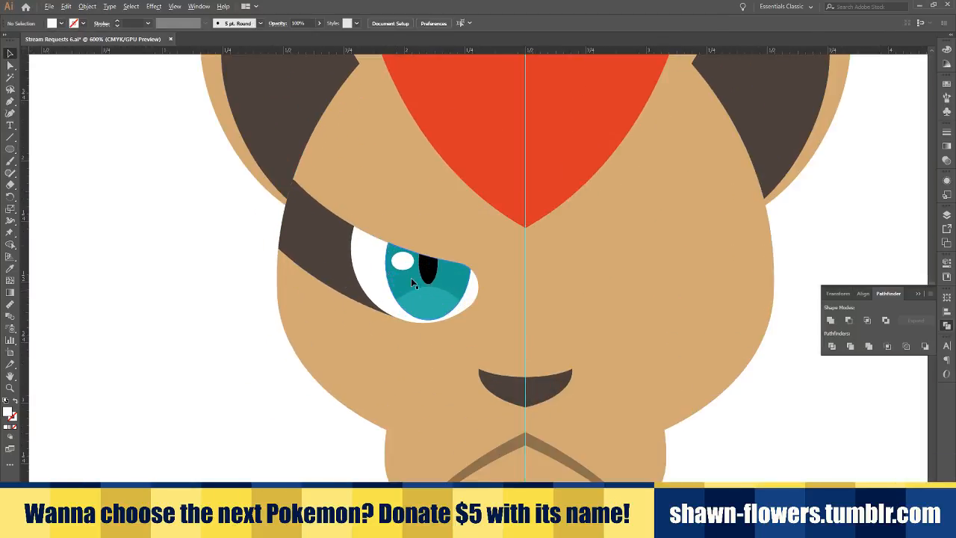
{"action": "left_click", "coordinate": [407, 254]}
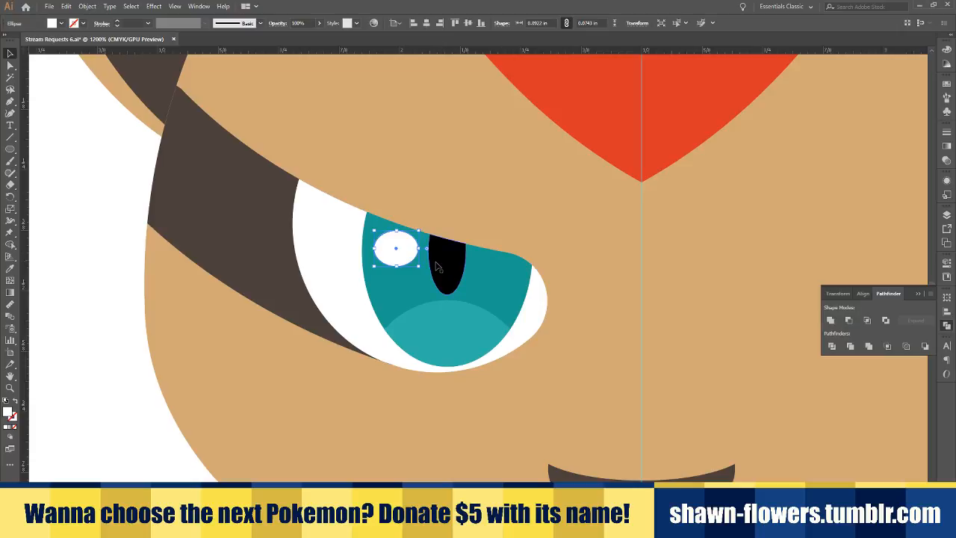
{"action": "left_click", "coordinate": [400, 299], "text": "shift"}
{"action": "left_click", "coordinate": [331, 269], "text": "shift"}
{"action": "left_click", "coordinate": [269, 268], "text": "shift"}
{"action": "scroll", "coordinate": [269, 268], "scroll_direction": "down", "scroll_amount": 3, "text": "alt"}
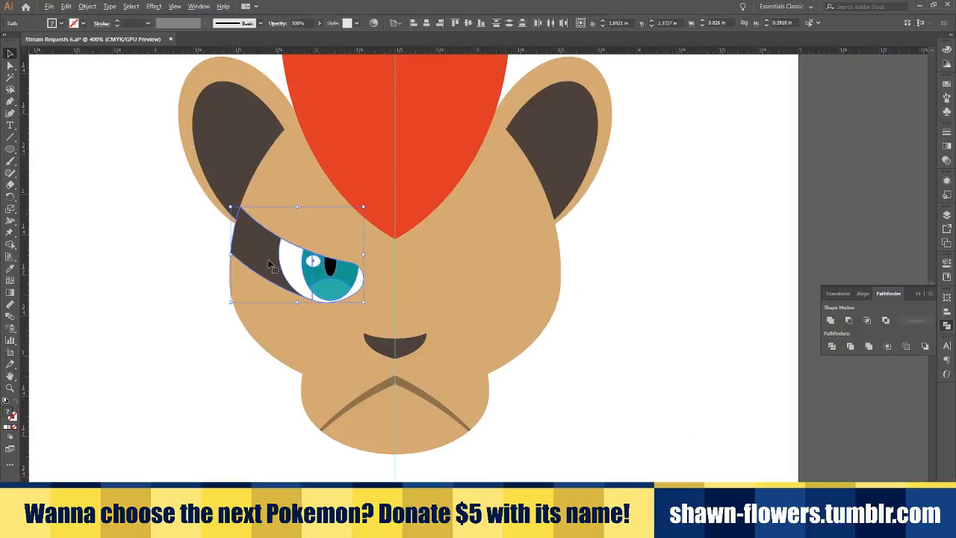
{"action": "left_click_drag", "start_coordinate": [272, 264], "coordinate": [586, 278], "text": "alt"}
Reflect the copied eye and stripe across the vertical axis and fit them against the right edge of the face
{"action": "left_click", "coordinate": [87, 6]}
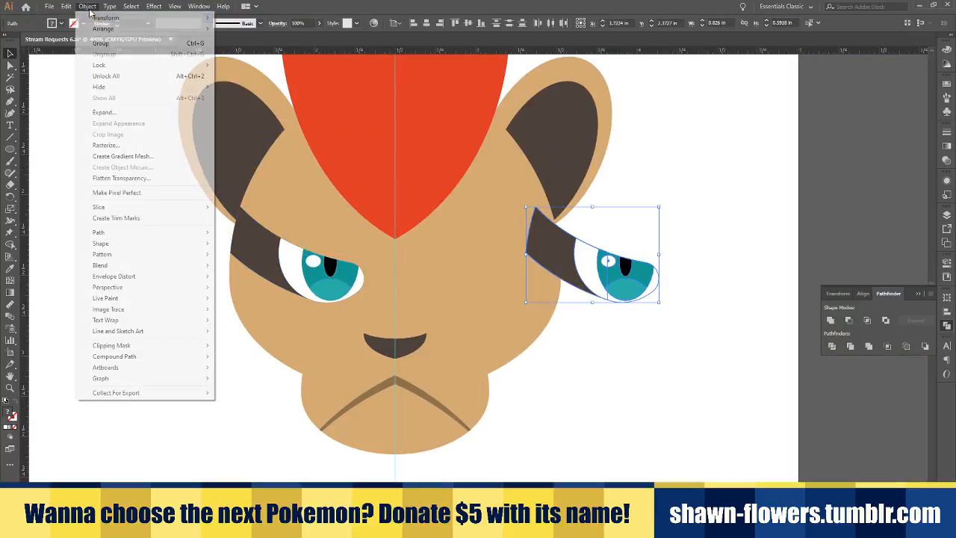
{"action": "mouse_move", "coordinate": [104, 15]}
{"action": "left_click", "coordinate": [240, 59]}
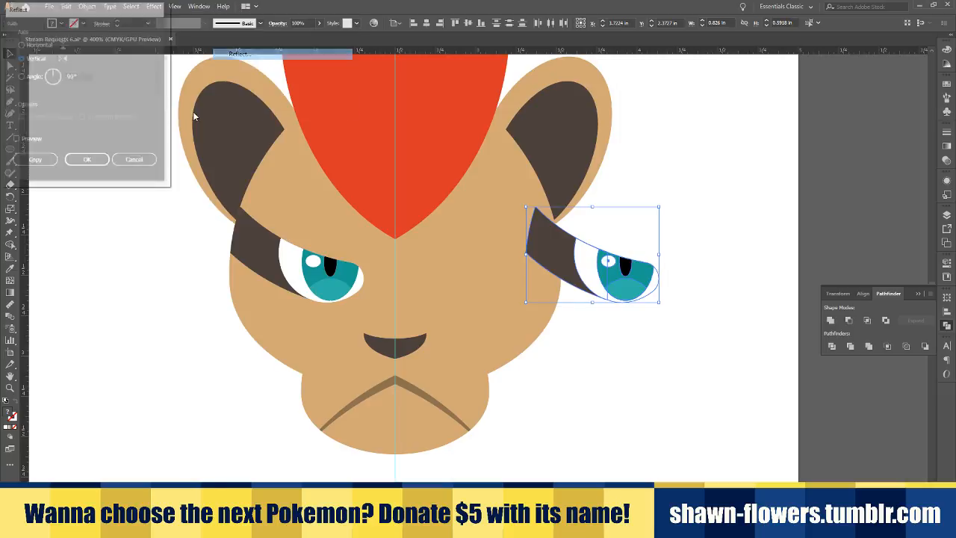
{"action": "left_click", "coordinate": [86, 159]}
{"action": "scroll", "coordinate": [567, 255], "scroll_direction": "up", "scroll_amount": 2, "text": "alt"}
{"action": "left_click_drag", "start_coordinate": [689, 226], "coordinate": [490, 246]}
{"action": "scroll", "coordinate": [546, 208], "scroll_direction": "up", "scroll_amount": 3, "text": "alt"}
{"action": "left_click_drag", "start_coordinate": [528, 218], "coordinate": [485, 243]}
{"action": "left_click", "coordinate": [621, 241]}
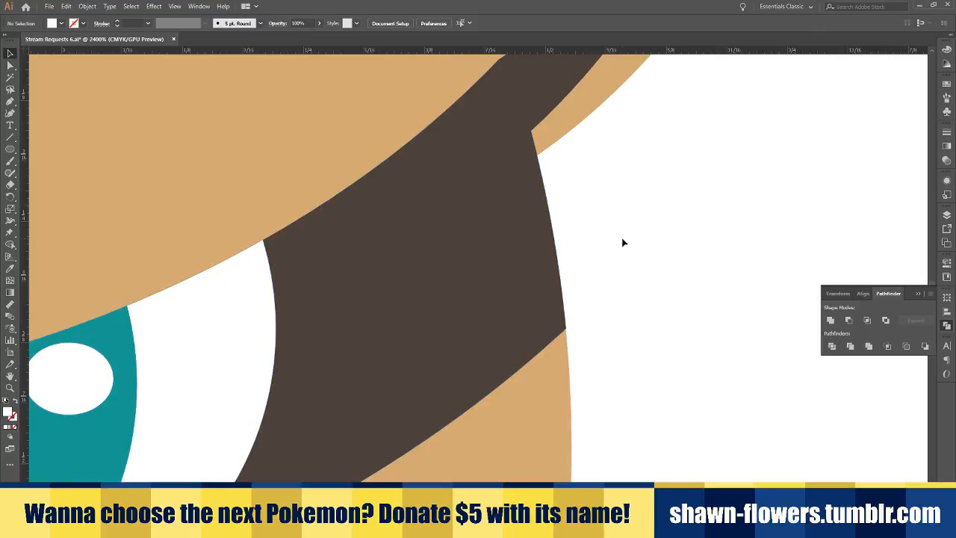
Select the whole head and scale it up proportionally from its centre to about 3.36 by 4.31 in
{"action": "scroll", "coordinate": [624, 243], "scroll_direction": "down", "scroll_amount": 4}
{"action": "scroll", "coordinate": [622, 242], "scroll_direction": "down", "scroll_amount": 4}
{"action": "scroll", "coordinate": [612, 328], "scroll_direction": "right", "scroll_amount": 3}
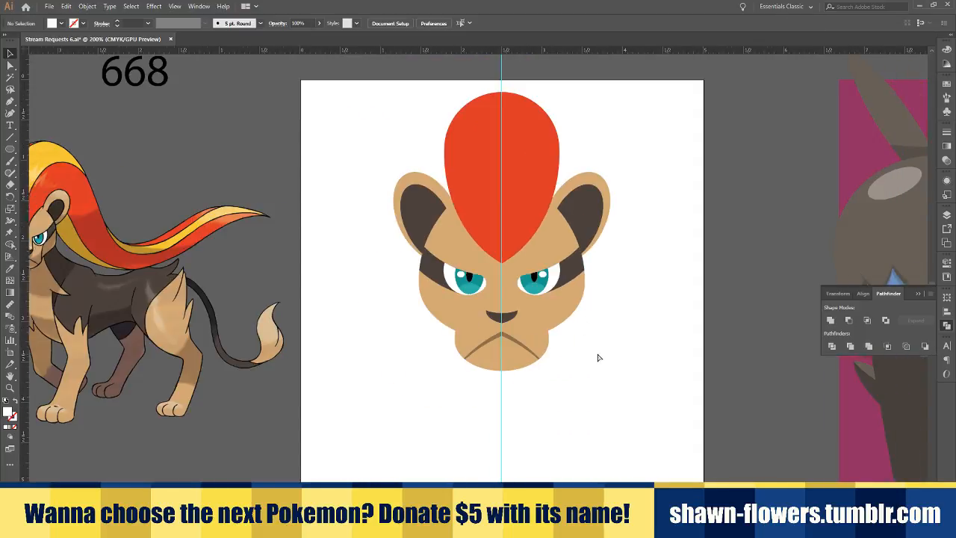
{"action": "left_click_drag", "start_coordinate": [322, 94], "coordinate": [527, 343]}
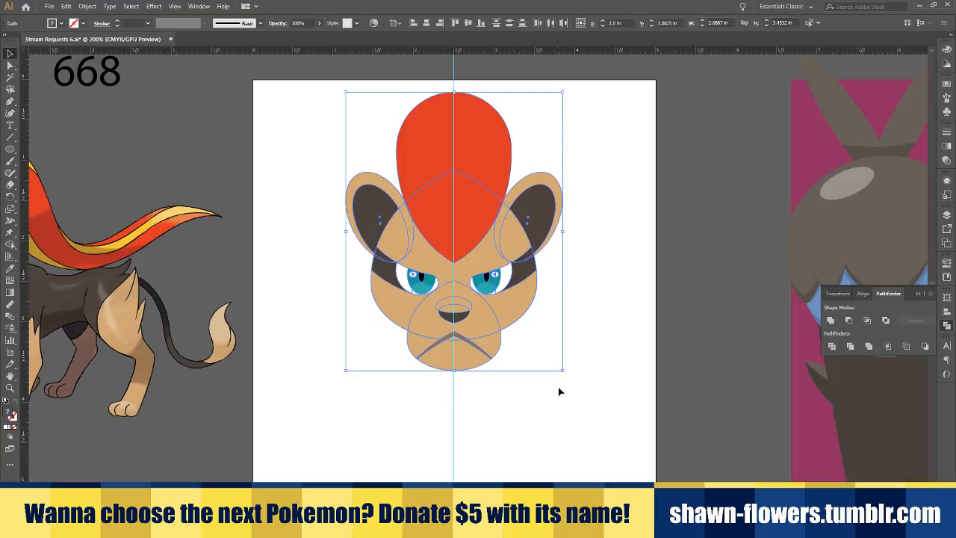
{"action": "left_click_drag", "start_coordinate": [564, 371], "coordinate": [590, 406]}
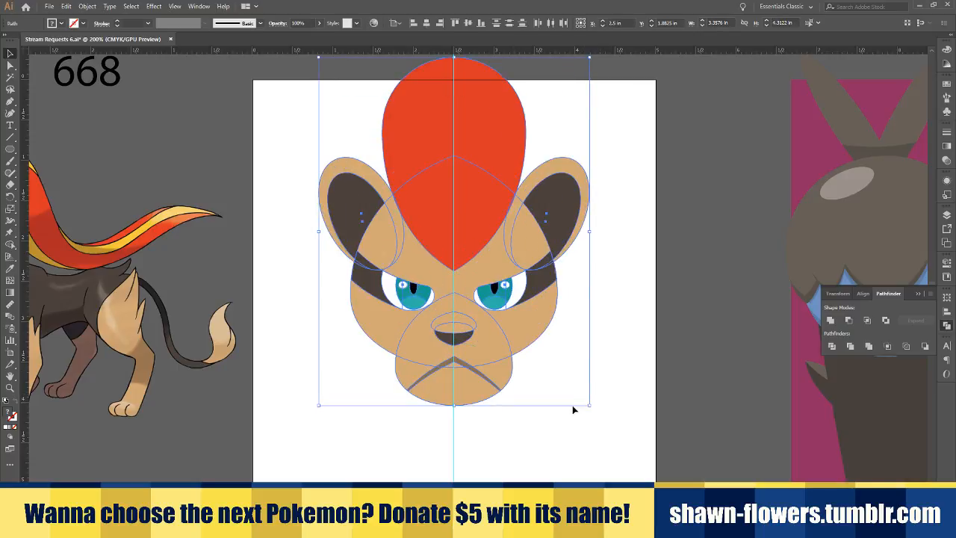
{"action": "left_click", "coordinate": [561, 455]}
Shorten and narrow the dark inner ellipse of the left ear to about 0.68 by 1.25 in
{"action": "scroll", "coordinate": [561, 453], "scroll_direction": "down", "scroll_amount": 3}
{"action": "scroll", "coordinate": [532, 448], "scroll_direction": "right", "scroll_amount": 1}
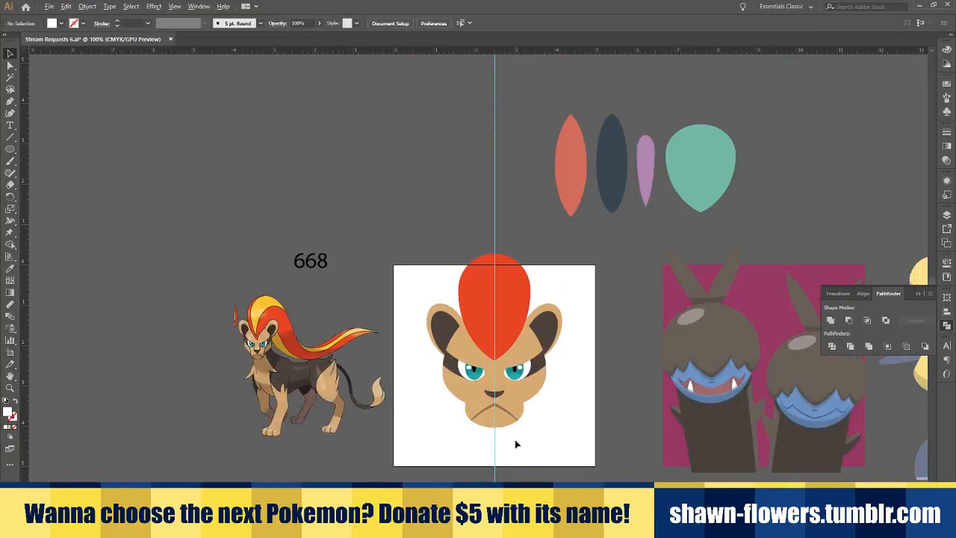
{"action": "scroll", "coordinate": [516, 445], "scroll_direction": "up", "scroll_amount": 3}
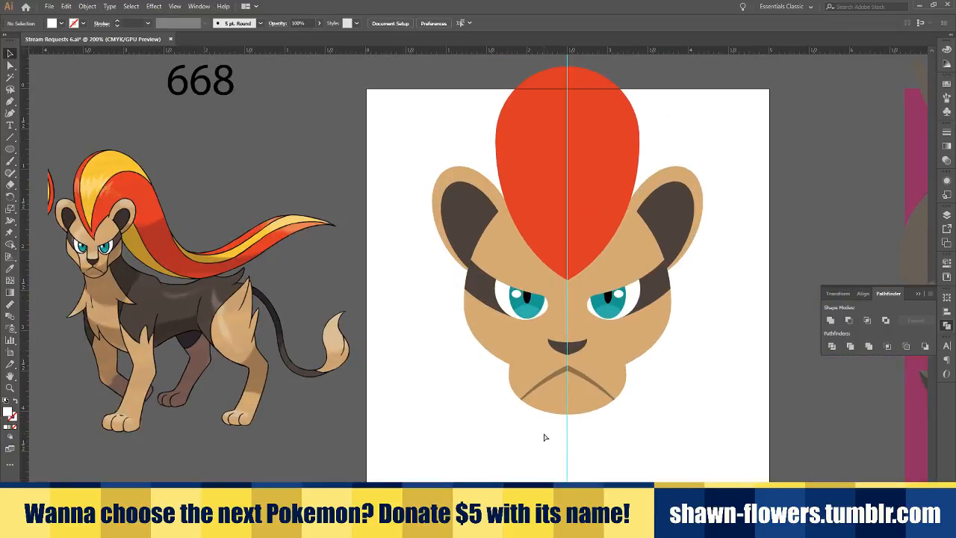
{"action": "scroll", "coordinate": [545, 437], "scroll_direction": "right", "scroll_amount": 1}
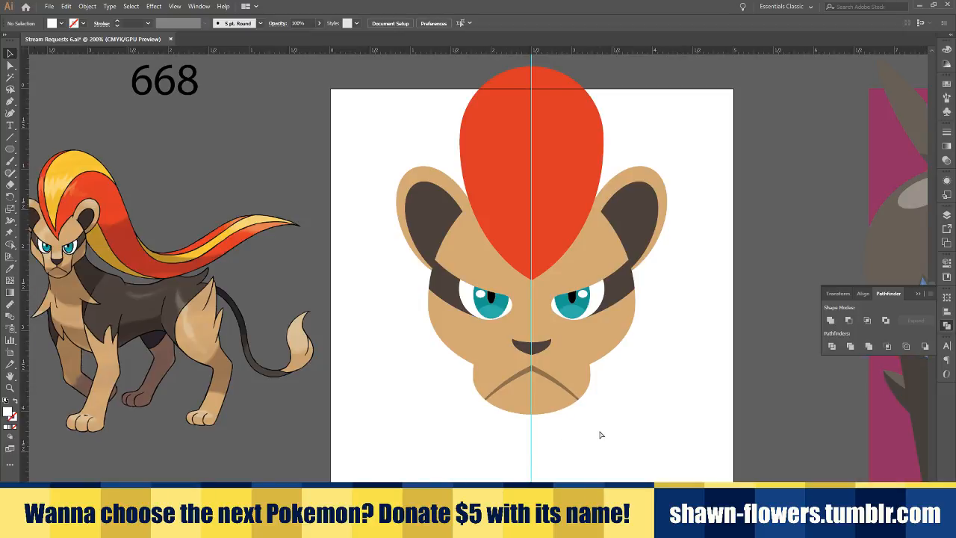
{"action": "scroll", "coordinate": [618, 431], "scroll_direction": "left", "scroll_amount": 1}
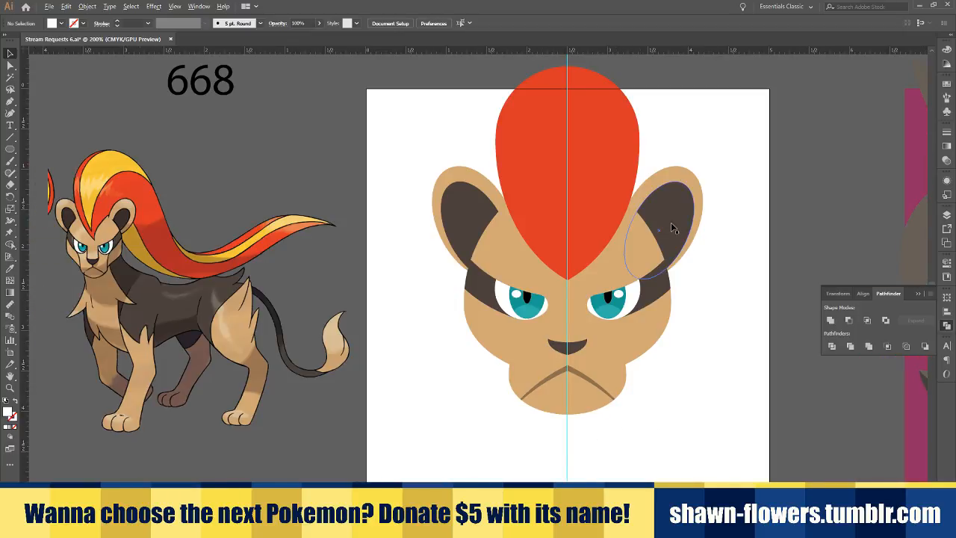
{"action": "scroll", "coordinate": [671, 223], "scroll_direction": "up", "scroll_amount": 2}
{"action": "left_click", "coordinate": [278, 213]}
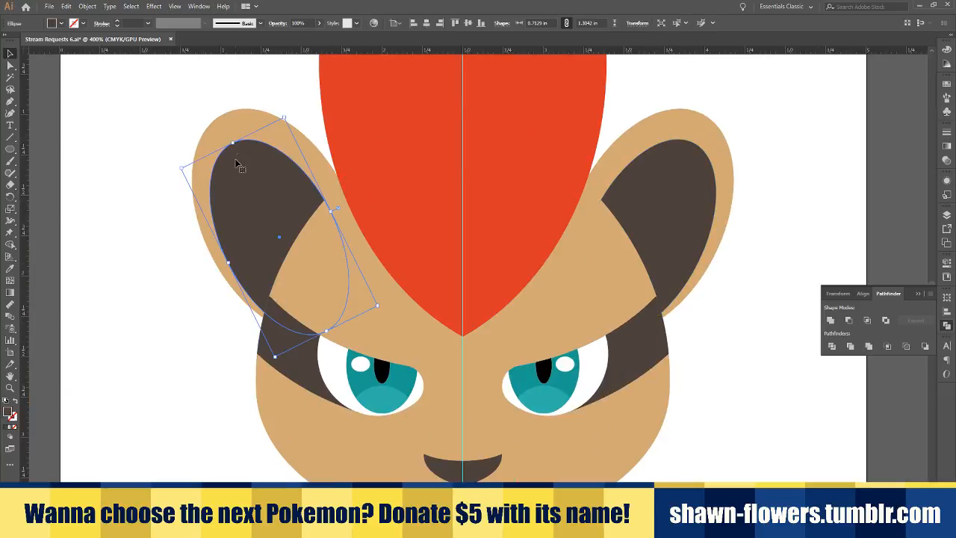
{"action": "left_click_drag", "start_coordinate": [233, 142], "coordinate": [238, 149]}
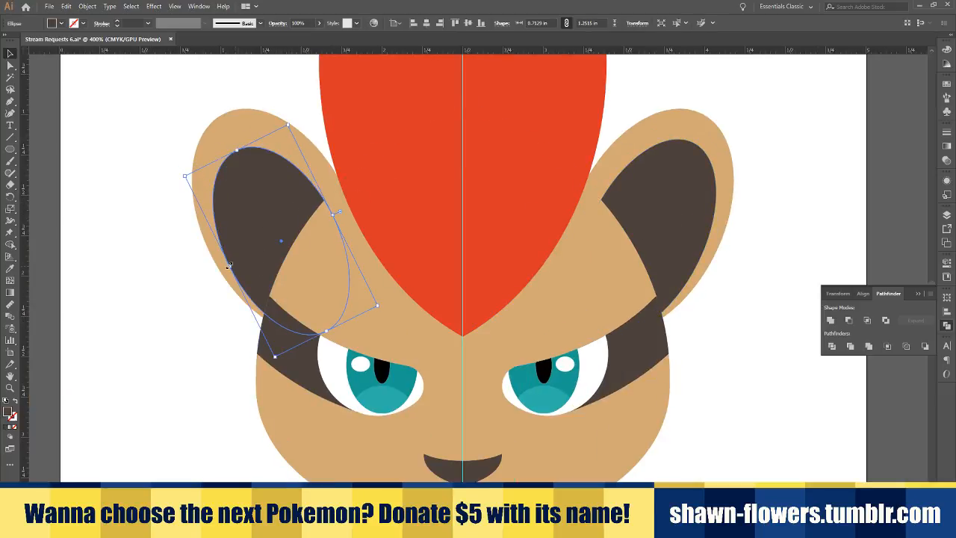
{"action": "left_click_drag", "start_coordinate": [229, 266], "coordinate": [234, 264]}
{"action": "left_click", "coordinate": [203, 369]}
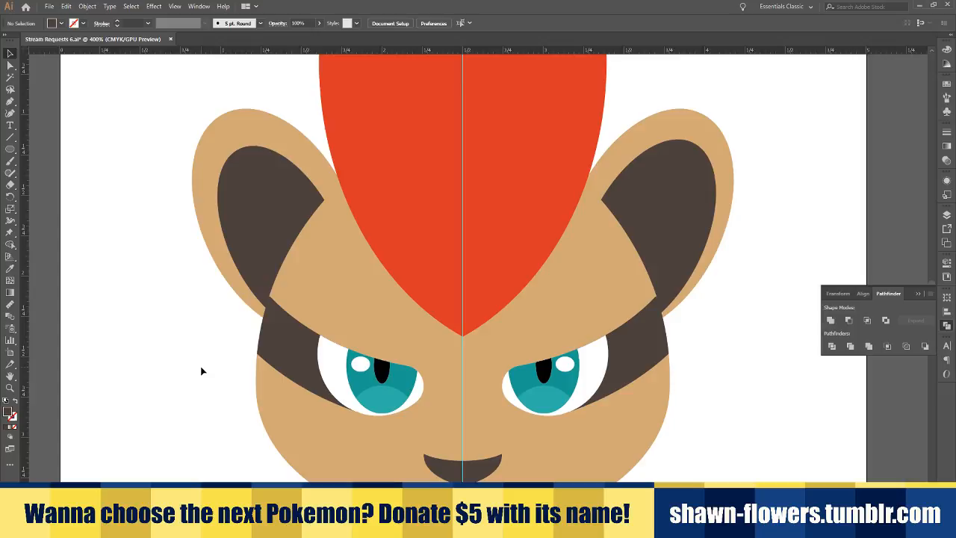
Delete the dark inner ellipse of the right ear and copy the reshaped left one over to that ear
{"action": "left_click", "coordinate": [656, 178]}
{"action": "key", "text": "Delete"}
{"action": "left_click", "coordinate": [246, 202]}
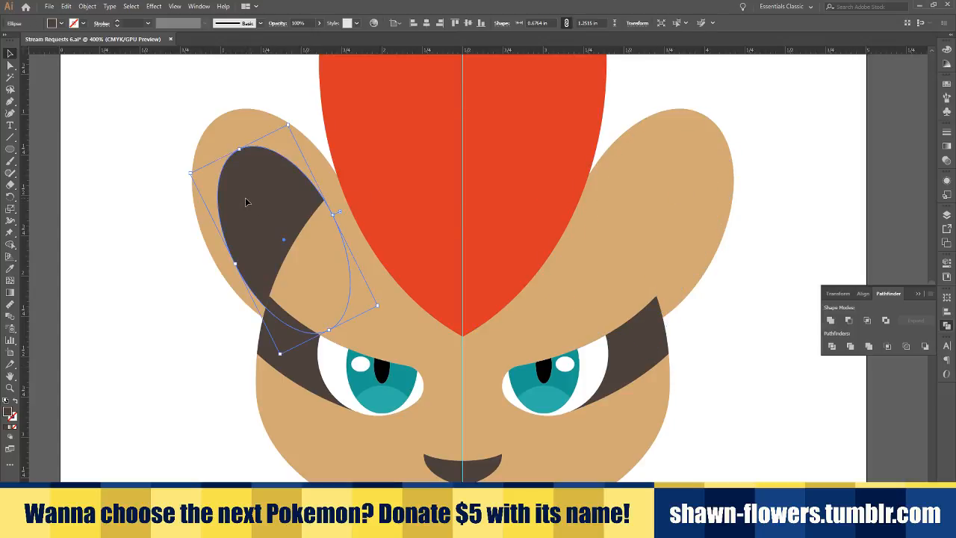
{"action": "left_click_drag", "start_coordinate": [246, 202], "coordinate": [648, 202]}
Reflect the copied inner-ear ellipse across the vertical axis and position it inside the right ear
{"action": "left_click", "coordinate": [84, 6]}
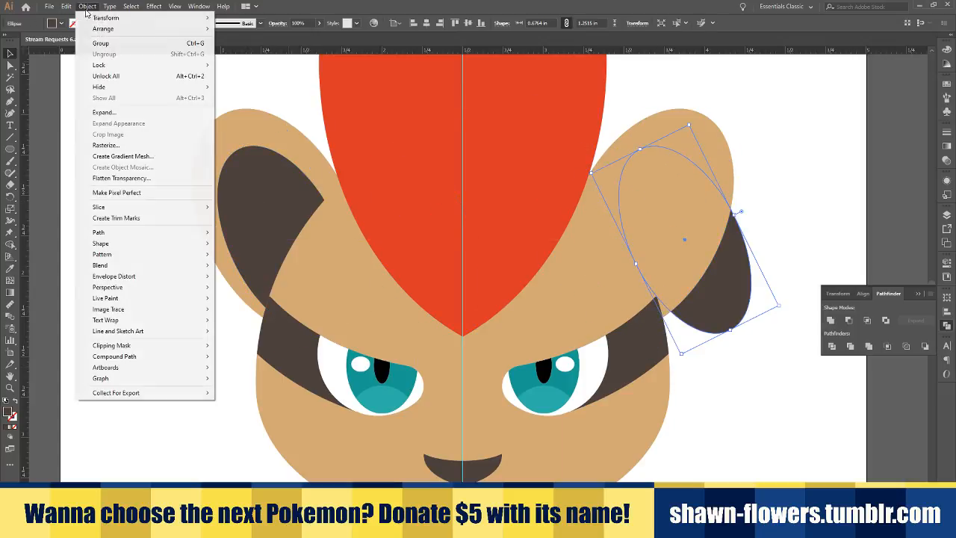
{"action": "mouse_move", "coordinate": [105, 15]}
{"action": "left_click", "coordinate": [237, 55]}
{"action": "left_click", "coordinate": [87, 161]}
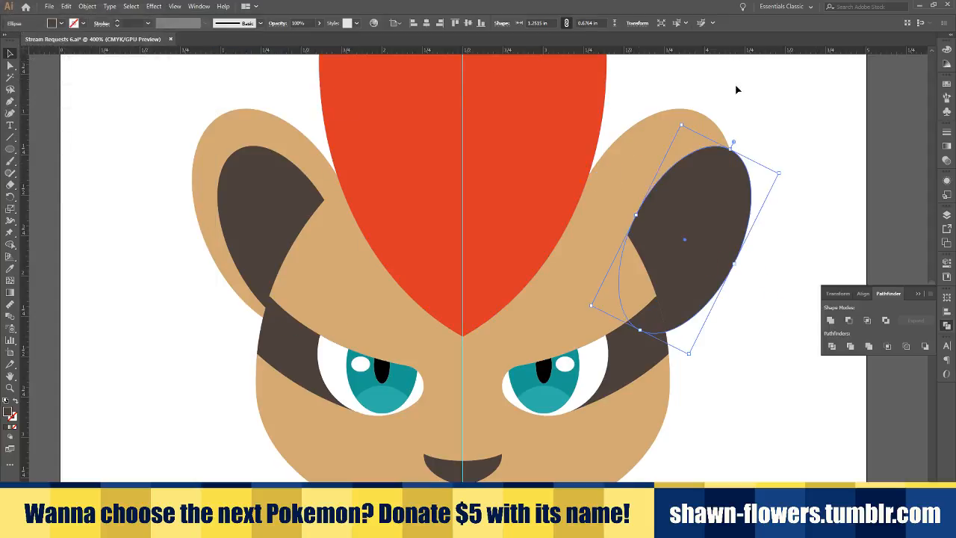
{"action": "left_click_drag", "start_coordinate": [736, 213], "coordinate": [683, 205]}
{"action": "left_click_drag", "start_coordinate": [663, 253], "coordinate": [670, 250]}
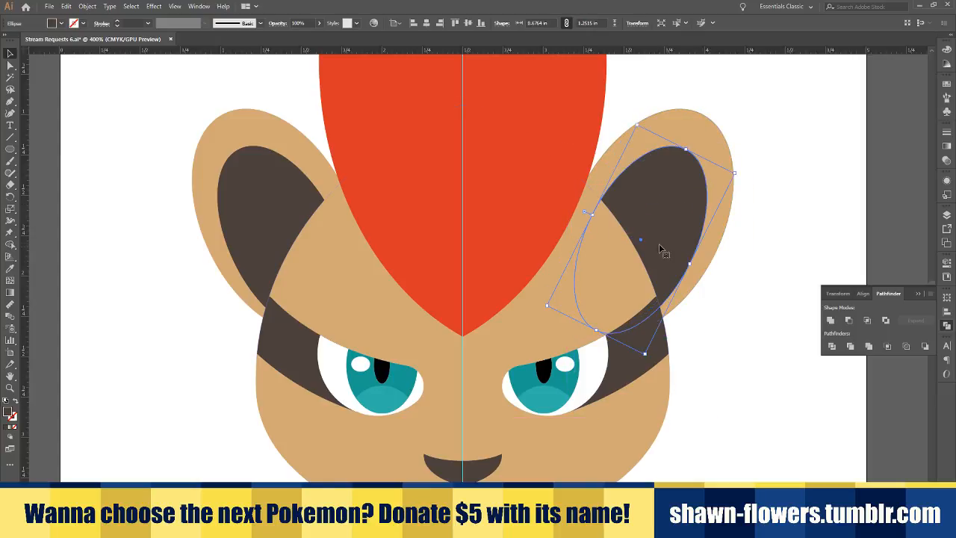
Select both inner-ear ellipses and nudge them together until the pair is centred on the vertical guide
{"action": "left_click", "coordinate": [262, 222], "text": "shift"}
{"action": "scroll", "coordinate": [611, 202], "scroll_direction": "up", "scroll_amount": 1}
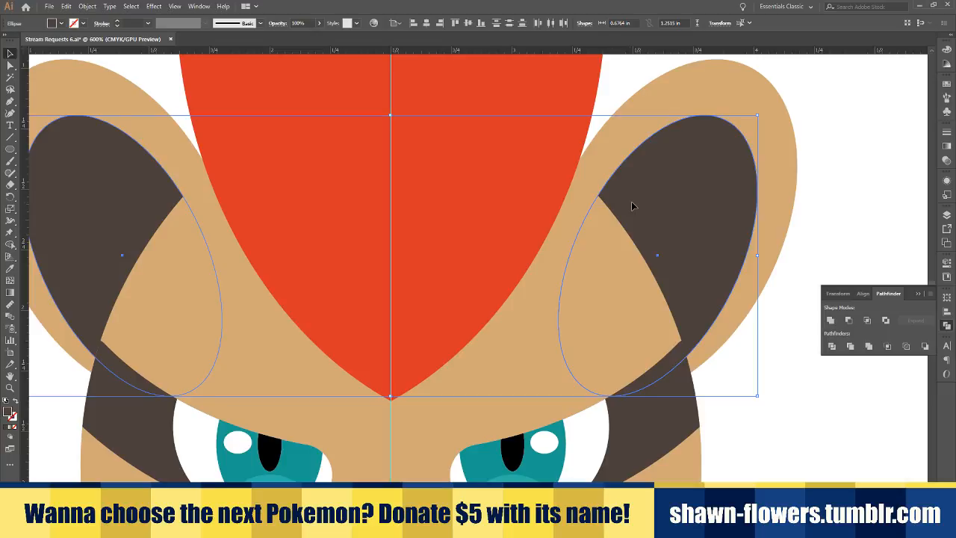
{"action": "mouse_move", "coordinate": [632, 206]}
{"action": "left_mouse_down"}
{"action": "mouse_move", "coordinate": [662, 207]}
{"action": "mouse_move", "coordinate": [635, 206]}
{"action": "left_mouse_up"}
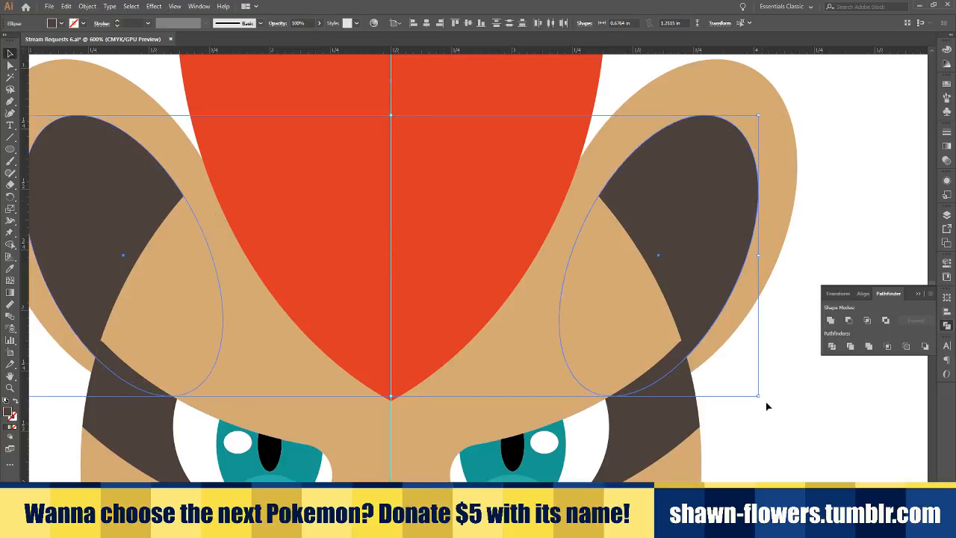
{"action": "scroll", "coordinate": [768, 407], "scroll_direction": "down", "scroll_amount": 3}
{"action": "left_click", "coordinate": [771, 427]}
Check the resized ears against the rest of the head and save the document
{"action": "scroll", "coordinate": [711, 425], "scroll_direction": "right", "scroll_amount": 7}
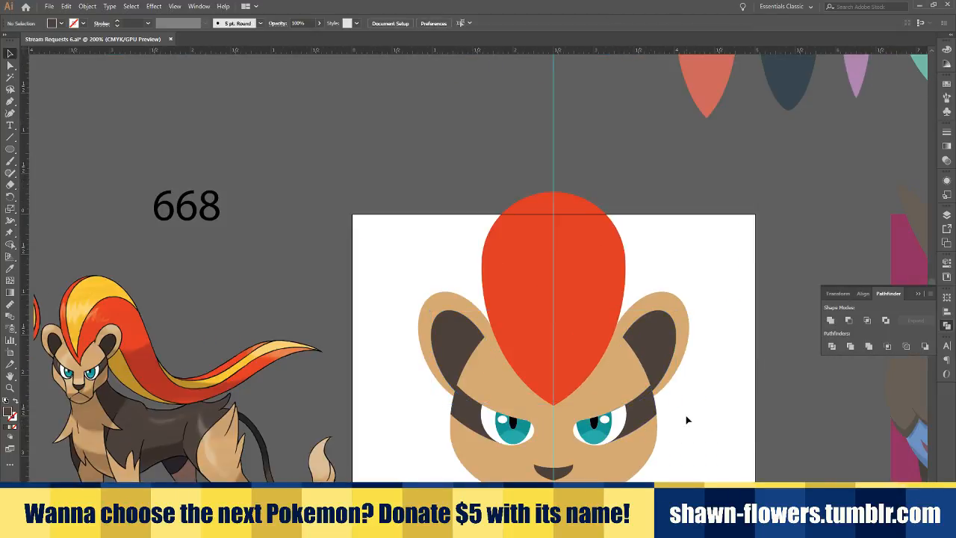
{"action": "scroll", "coordinate": [686, 419], "scroll_direction": "up", "scroll_amount": 1}
{"action": "scroll", "coordinate": [740, 401], "scroll_direction": "left", "scroll_amount": 2}
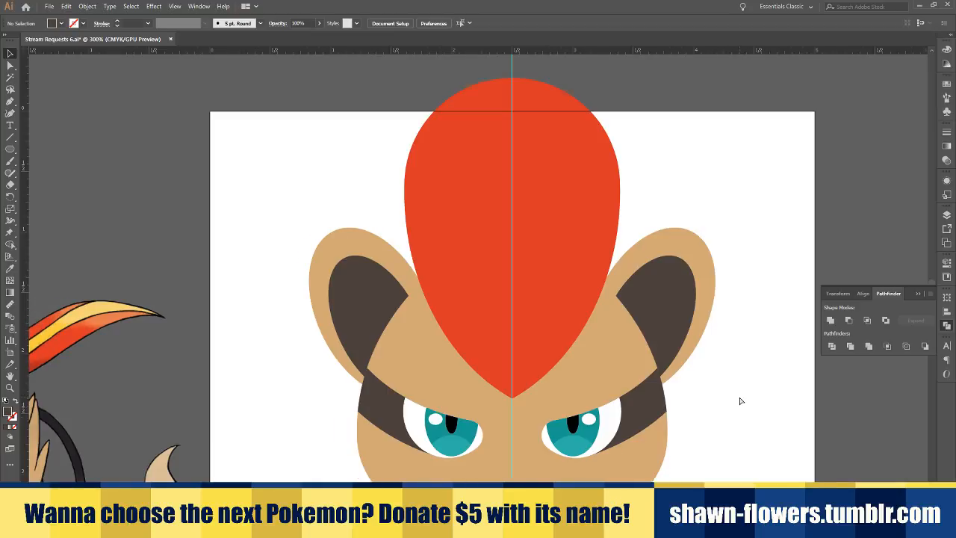
{"action": "scroll", "coordinate": [738, 401], "scroll_direction": "right", "scroll_amount": 1}
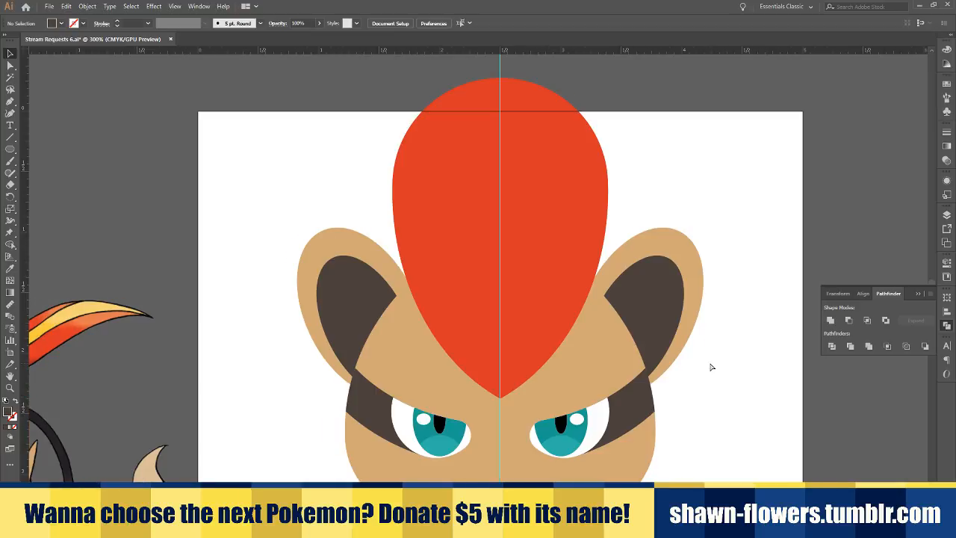
{"action": "key", "text": "ctrl+s"}
Duplicate the red mane shape straight upward, keeping the copy centred on the vertical guide
{"action": "scroll", "coordinate": [768, 370], "scroll_direction": "down", "scroll_amount": 10}
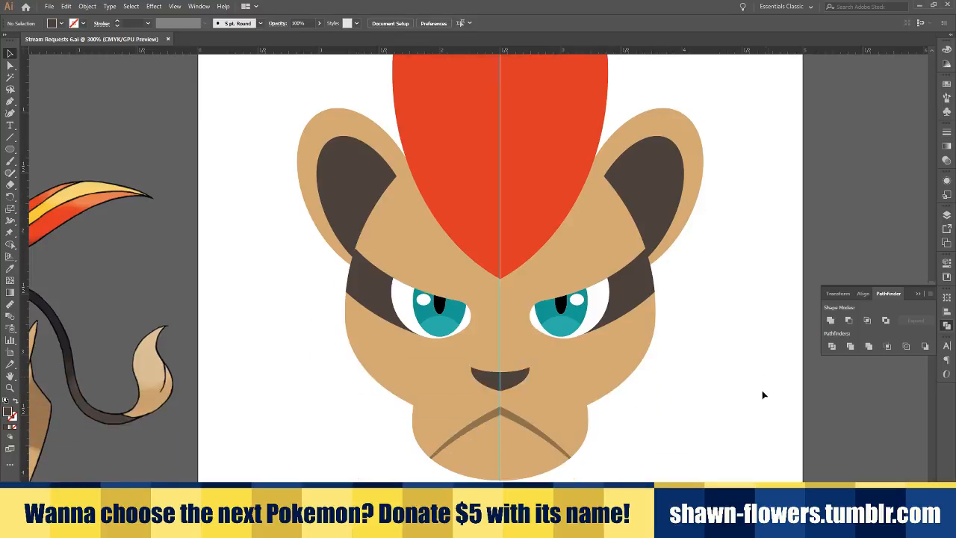
{"action": "scroll", "coordinate": [756, 392], "scroll_direction": "down", "scroll_amount": 1}
{"action": "scroll", "coordinate": [731, 372], "scroll_direction": "right", "scroll_amount": 1}
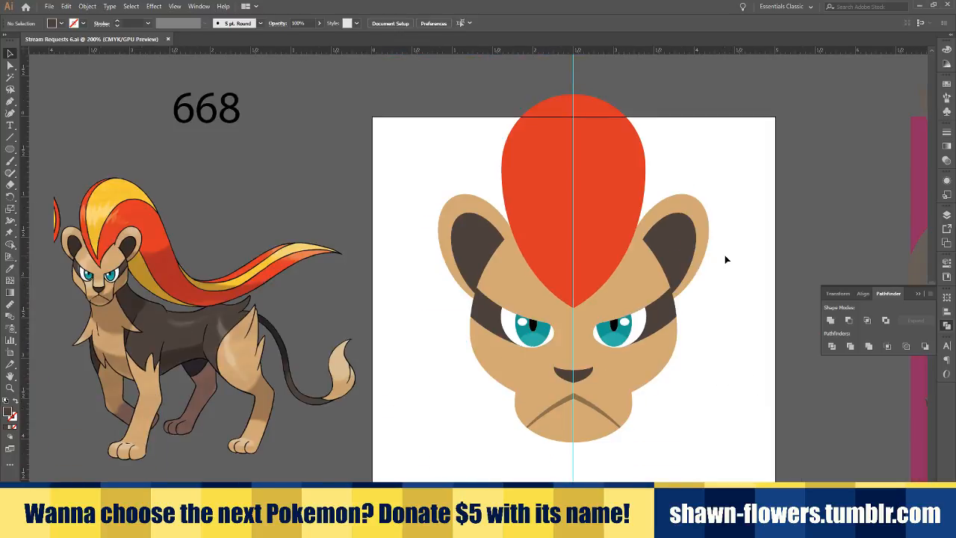
{"action": "scroll", "coordinate": [726, 254], "scroll_direction": "up", "scroll_amount": 1}
{"action": "scroll", "coordinate": [673, 209], "scroll_direction": "right", "scroll_amount": 2}
{"action": "scroll", "coordinate": [630, 194], "scroll_direction": "up", "scroll_amount": 1}
{"action": "left_click", "coordinate": [450, 188]}
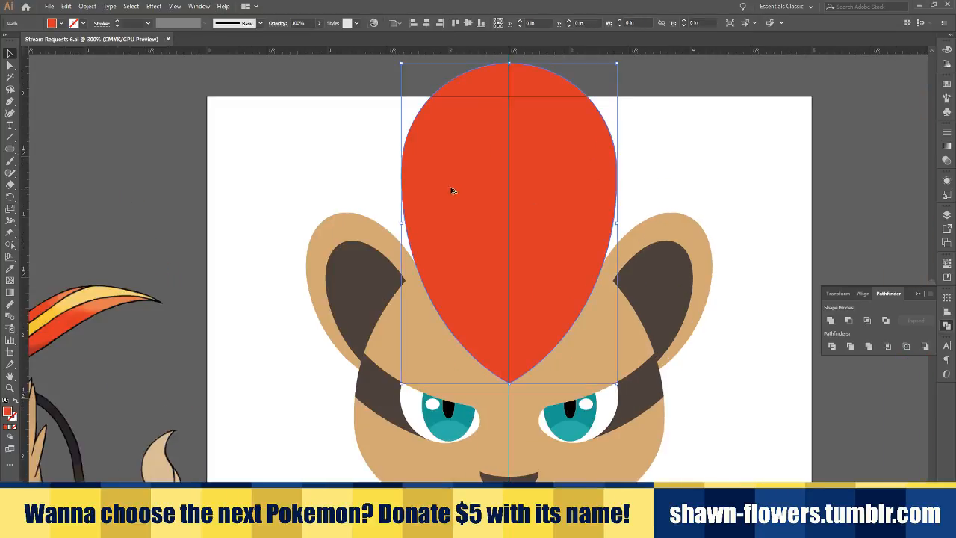
{"action": "left_click_drag", "start_coordinate": [451, 188], "coordinate": [476, 189]}
{"action": "left_click_drag", "start_coordinate": [476, 189], "coordinate": [451, 188]}
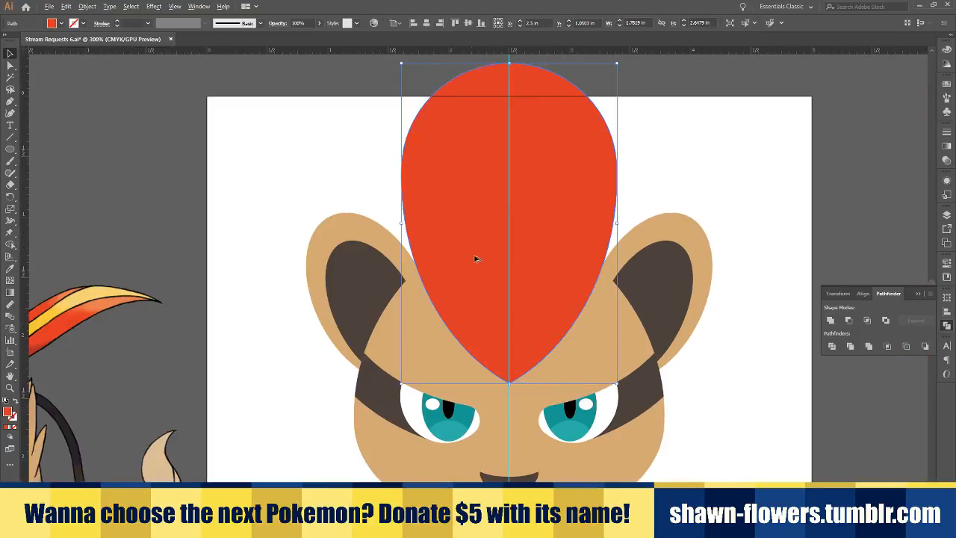
{"action": "left_click_drag", "start_coordinate": [474, 260], "coordinate": [472, 192]}
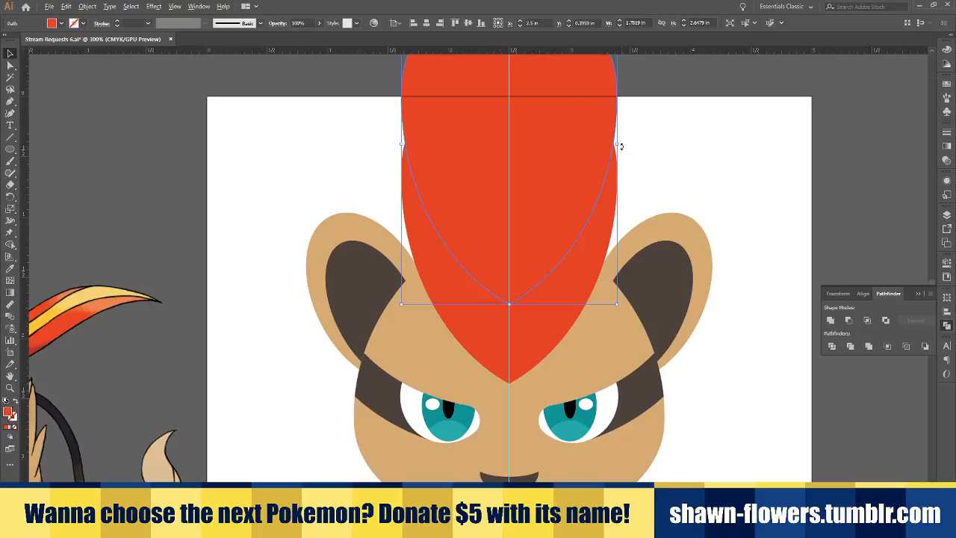
Narrow the mane copy to about 0.74 in, stretch its tip downward, and trim it to the mane's outline with Intersect
{"action": "left_click_drag", "start_coordinate": [620, 148], "coordinate": [553, 187]}
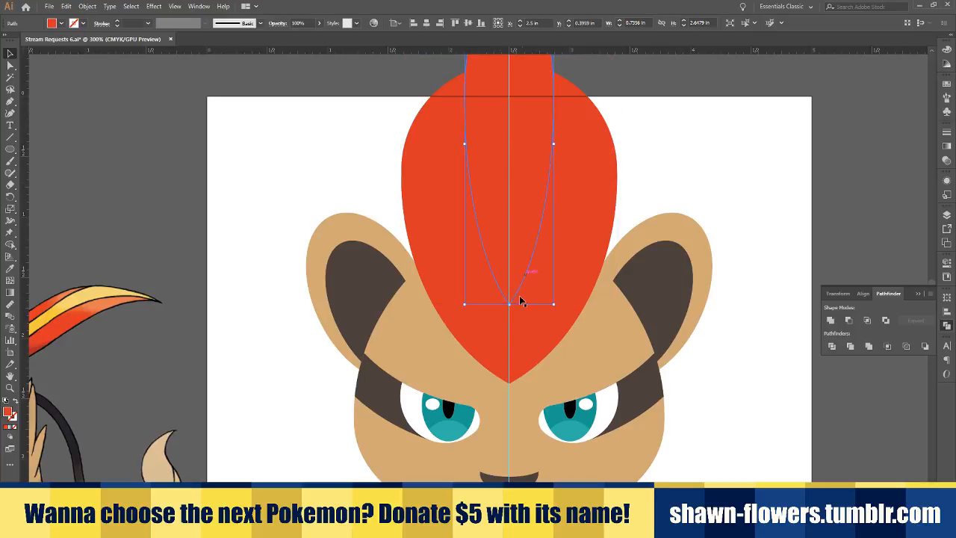
{"action": "left_click_drag", "start_coordinate": [510, 303], "coordinate": [507, 340]}
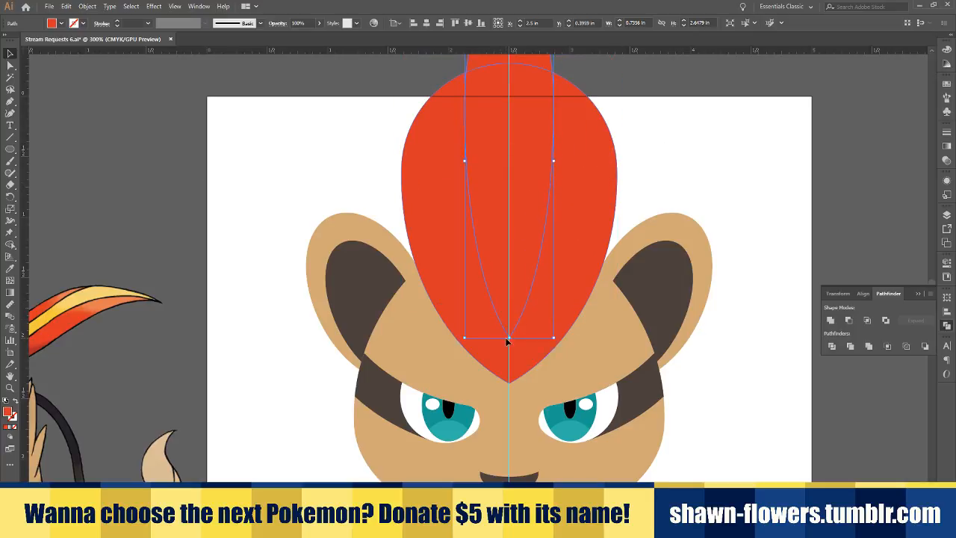
{"action": "left_click", "coordinate": [573, 233], "text": "shift"}
{"action": "left_click", "coordinate": [867, 321]}
Fill the central mane stripe with the yellow sampled from the reference lion's mane
{"action": "scroll", "coordinate": [678, 357], "scroll_direction": "down", "scroll_amount": 2}
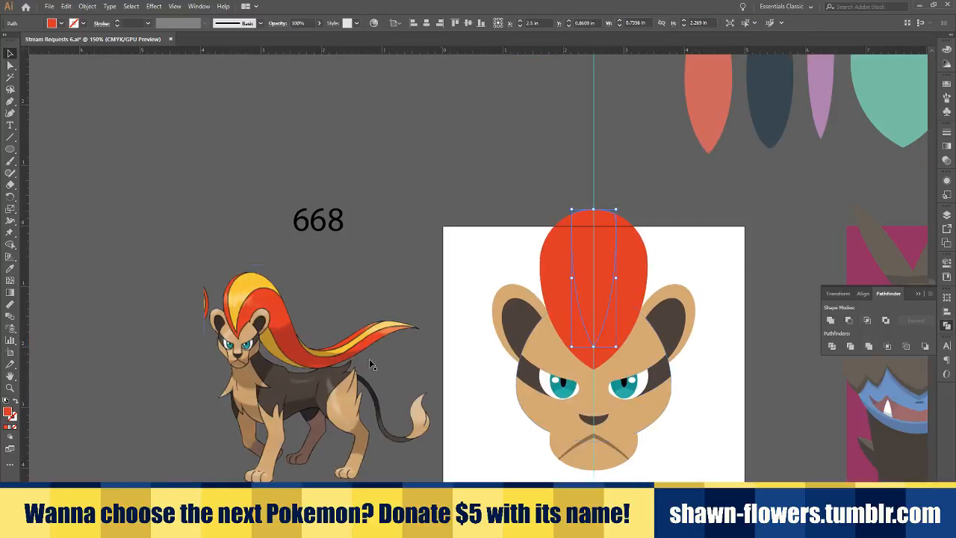
{"action": "left_click", "coordinate": [9, 267]}
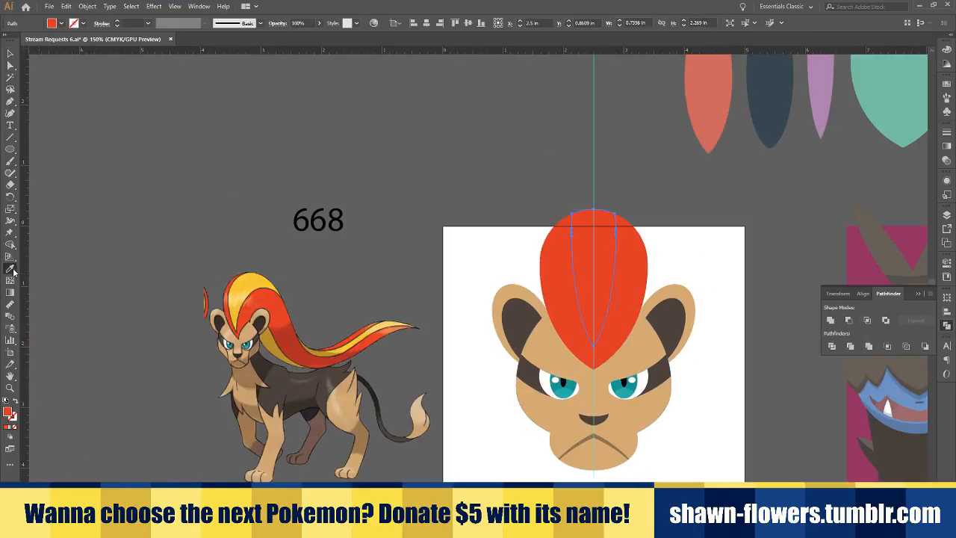
{"action": "left_click", "coordinate": [249, 280]}
{"action": "key", "text": "v"}
{"action": "left_click", "coordinate": [488, 398]}
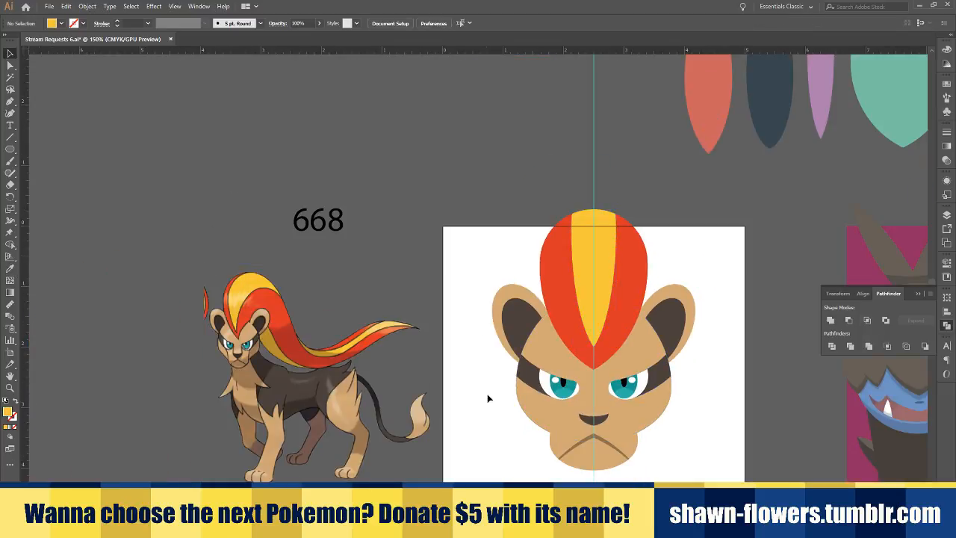
Compare the striped-mane head with the 668 reference art and the finished portraits on the neighbouring artboards
{"action": "scroll", "coordinate": [487, 398], "scroll_direction": "right", "scroll_amount": 3}
{"action": "scroll", "coordinate": [608, 414], "scroll_direction": "down", "scroll_amount": 3}
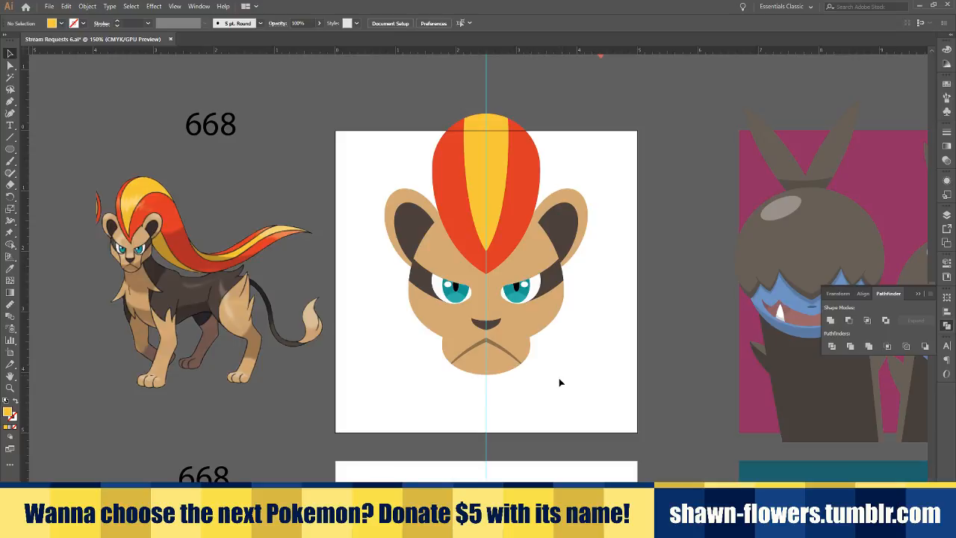
{"action": "scroll", "coordinate": [559, 379], "scroll_direction": "down", "scroll_amount": 3}
{"action": "scroll", "coordinate": [560, 379], "scroll_direction": "left", "scroll_amount": 3}
{"action": "scroll", "coordinate": [679, 351], "scroll_direction": "up", "scroll_amount": 1}
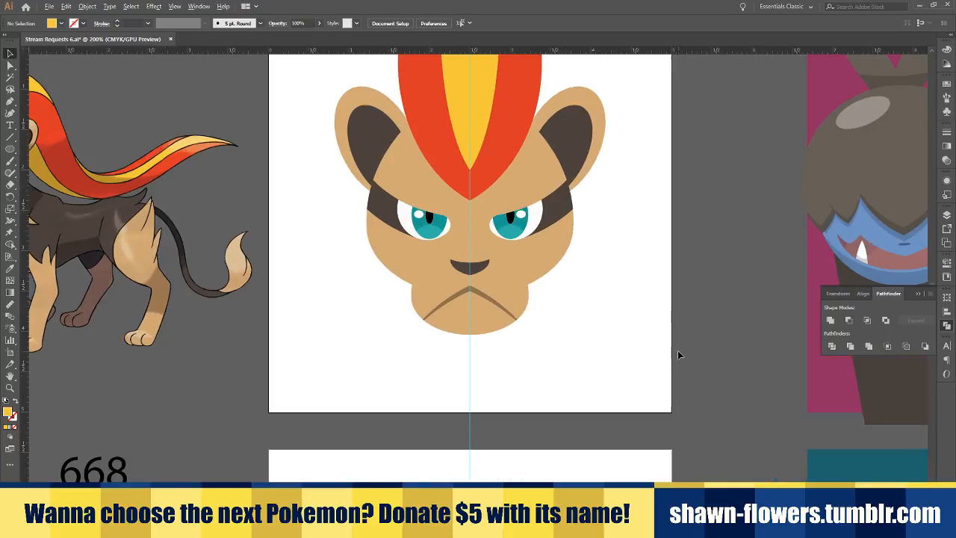
{"action": "scroll", "coordinate": [577, 378], "scroll_direction": "left", "scroll_amount": 3}
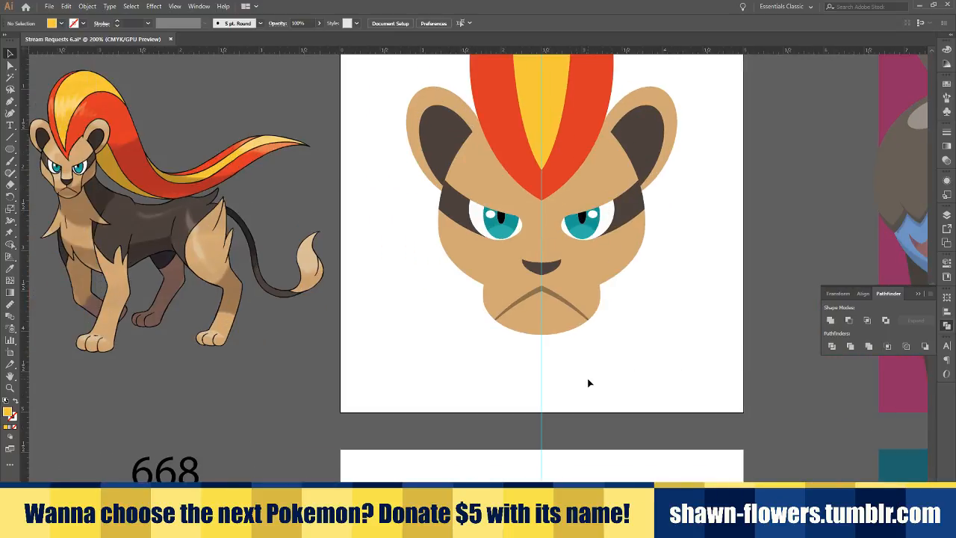
{"action": "scroll", "coordinate": [523, 393], "scroll_direction": "down", "scroll_amount": 2}
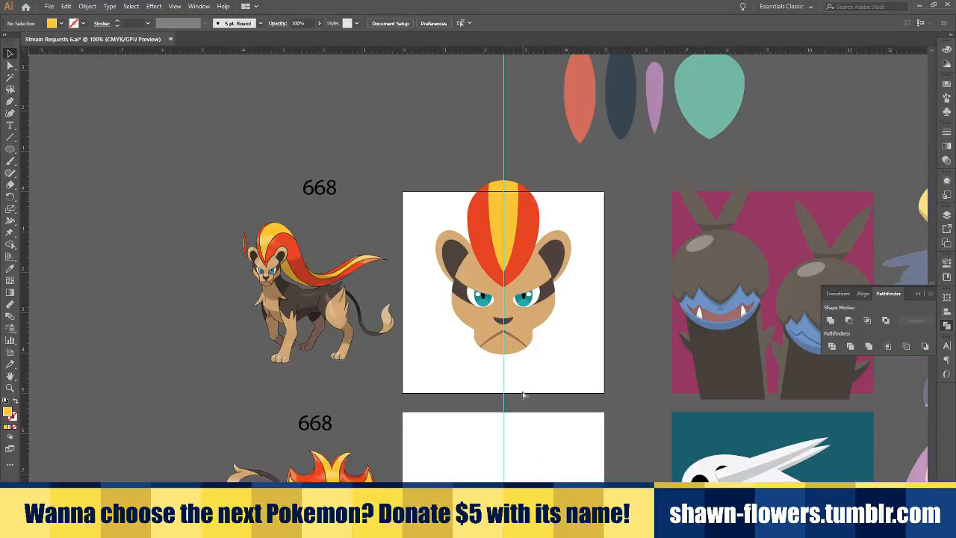
{"action": "scroll", "coordinate": [523, 391], "scroll_direction": "down", "scroll_amount": 4}
{"action": "scroll", "coordinate": [523, 379], "scroll_direction": "right", "scroll_amount": 3}
{"action": "scroll", "coordinate": [526, 381], "scroll_direction": "down", "scroll_amount": 1}
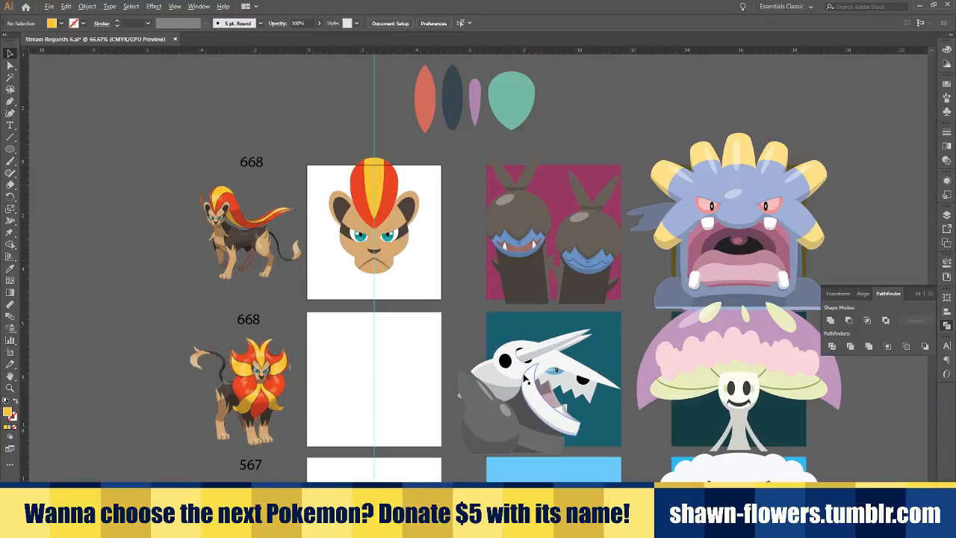
{"action": "scroll", "coordinate": [525, 379], "scroll_direction": "right", "scroll_amount": 3}
{"action": "scroll", "coordinate": [523, 374], "scroll_direction": "down", "scroll_amount": 3}
{"action": "scroll", "coordinate": [522, 374], "scroll_direction": "down", "scroll_amount": 2}
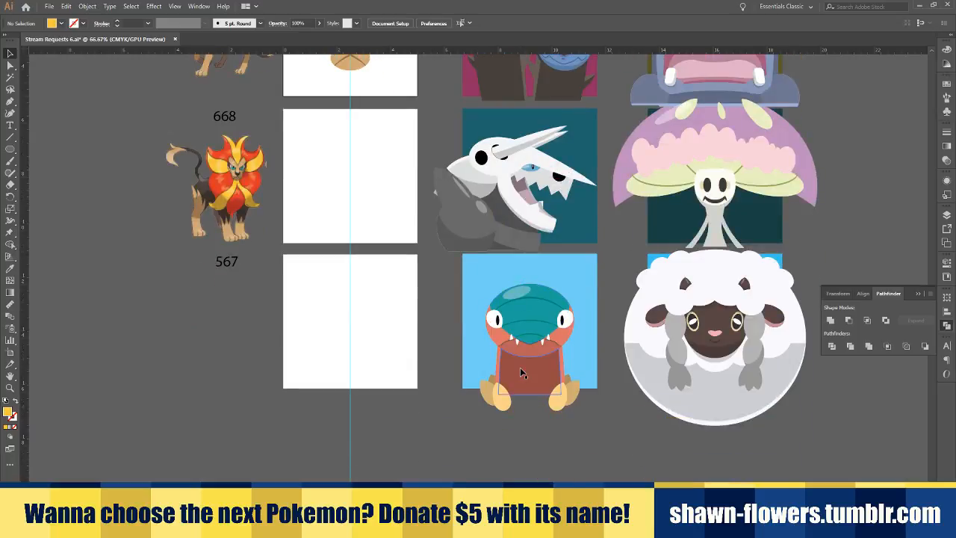
{"action": "scroll", "coordinate": [519, 378], "scroll_direction": "up", "scroll_amount": 2}
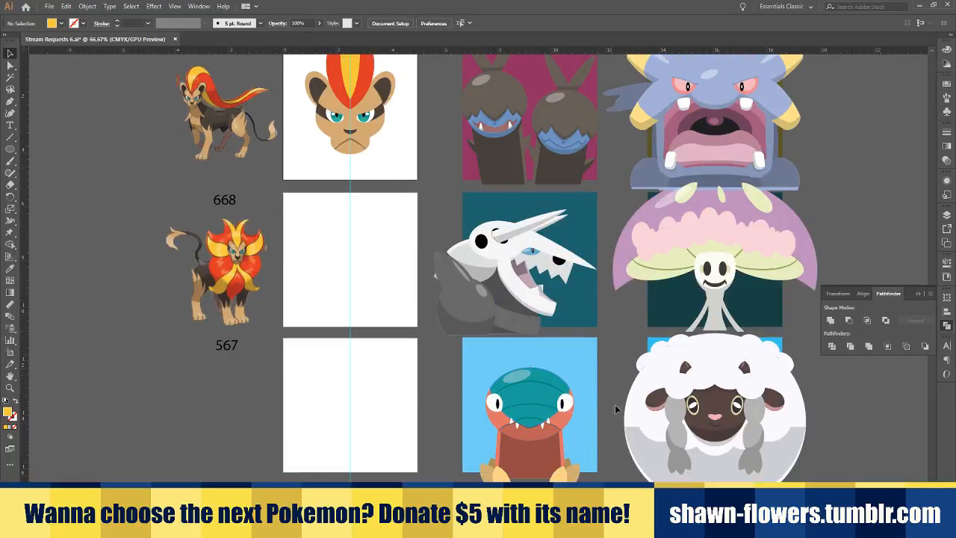
{"action": "scroll", "coordinate": [331, 315], "scroll_direction": "up", "scroll_amount": 1}
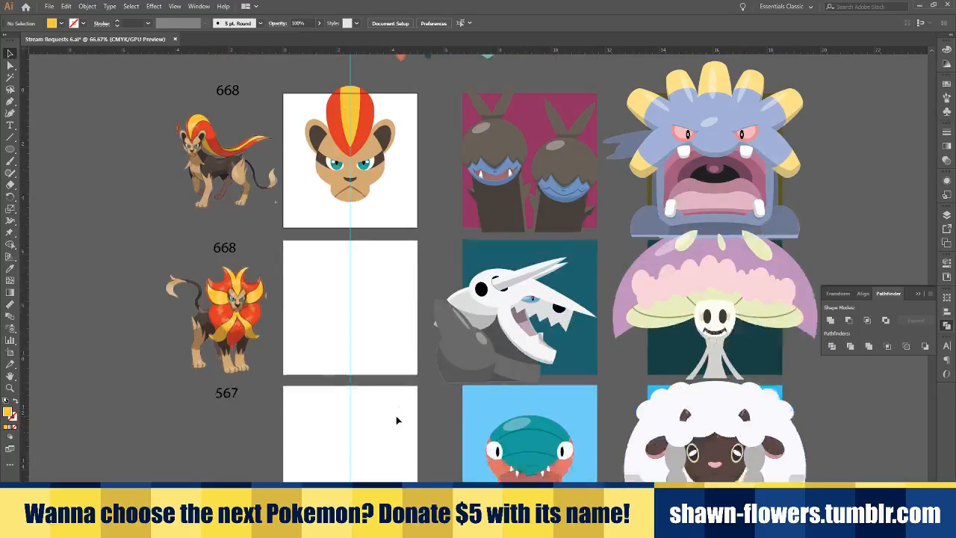
{"action": "scroll", "coordinate": [453, 275], "scroll_direction": "up", "scroll_amount": 2}
{"action": "scroll", "coordinate": [453, 276], "scroll_direction": "left", "scroll_amount": 4}
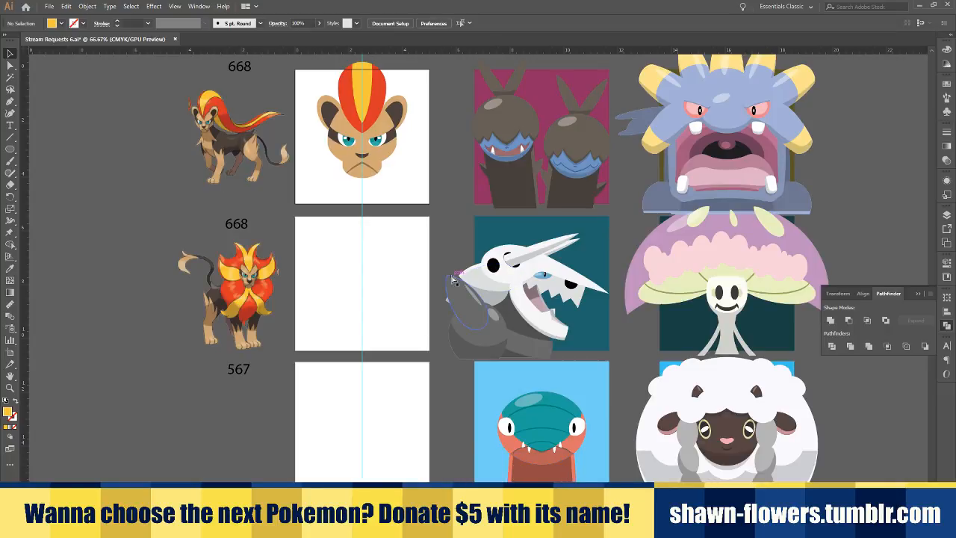
{"action": "scroll", "coordinate": [461, 282], "scroll_direction": "left", "scroll_amount": 1}
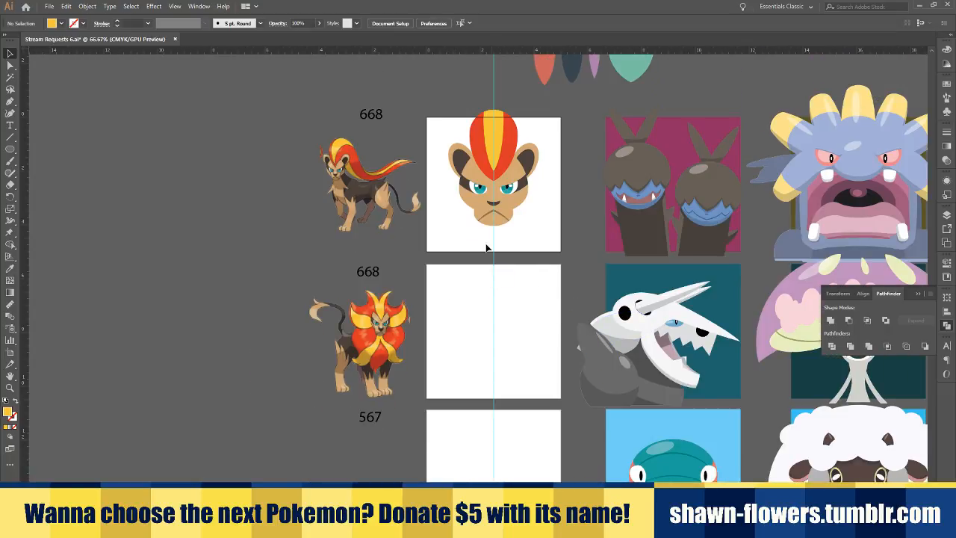
Draw a tall ellipse about 1.61 by 5.29 in from the face downward and centre it on the vertical guide
{"action": "scroll", "coordinate": [486, 250], "scroll_direction": "up", "scroll_amount": 2}
{"action": "scroll", "coordinate": [436, 337], "scroll_direction": "right", "scroll_amount": 1}
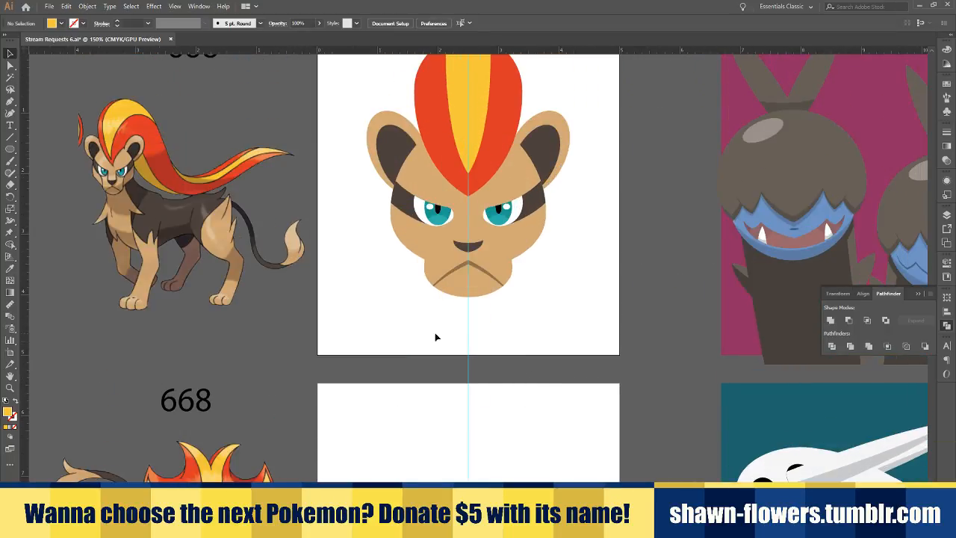
{"action": "left_click", "coordinate": [13, 149]}
{"action": "left_click_drag", "start_coordinate": [418, 190], "coordinate": [515, 510]}
{"action": "key", "text": "v"}
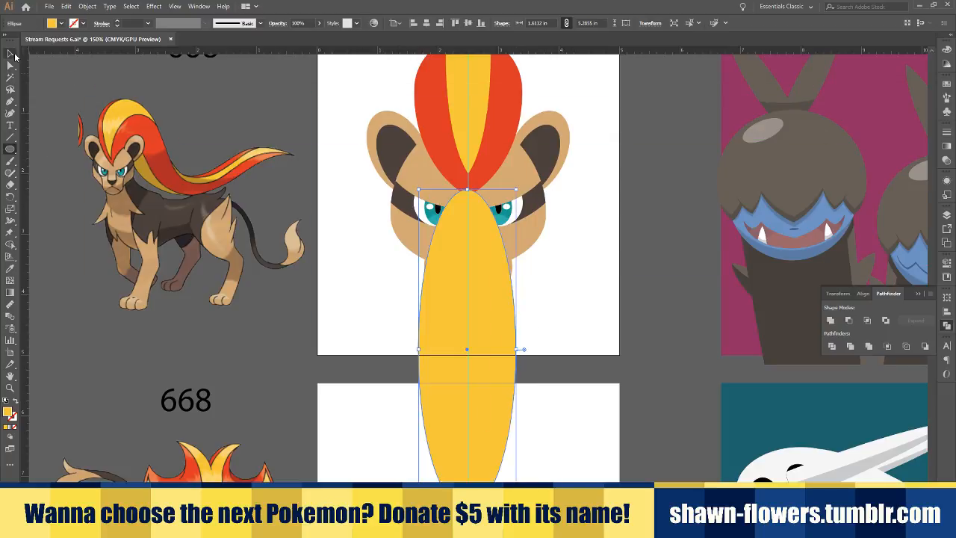
{"action": "left_click_drag", "start_coordinate": [478, 359], "coordinate": [468, 336]}
Make a larger copy of the tall ellipse, about 2.65 by 6.32 in, and send it behind the head
{"action": "key", "text": "ctrl+minus"}
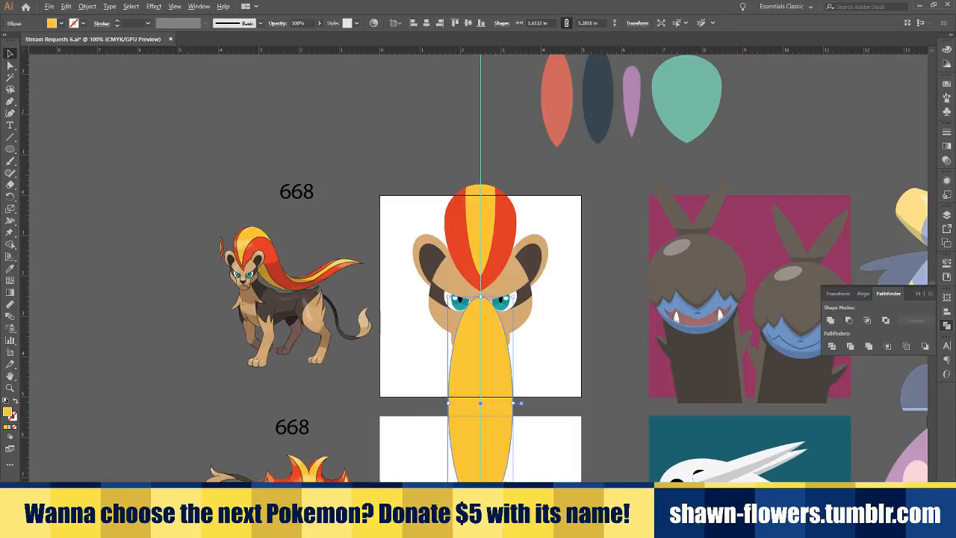
{"action": "left_click_drag", "start_coordinate": [514, 511], "coordinate": [540, 520]}
{"action": "left_click_drag", "start_coordinate": [480, 204], "coordinate": [484, 233]}
{"action": "mouse_move", "coordinate": [534, 361]}
{"action": "left_mouse_down"}
{"action": "mouse_move", "coordinate": [550, 379]}
{"action": "mouse_move", "coordinate": [534, 363]}
{"action": "left_mouse_up"}
{"action": "key", "text": "ctrl+bracketleft"}
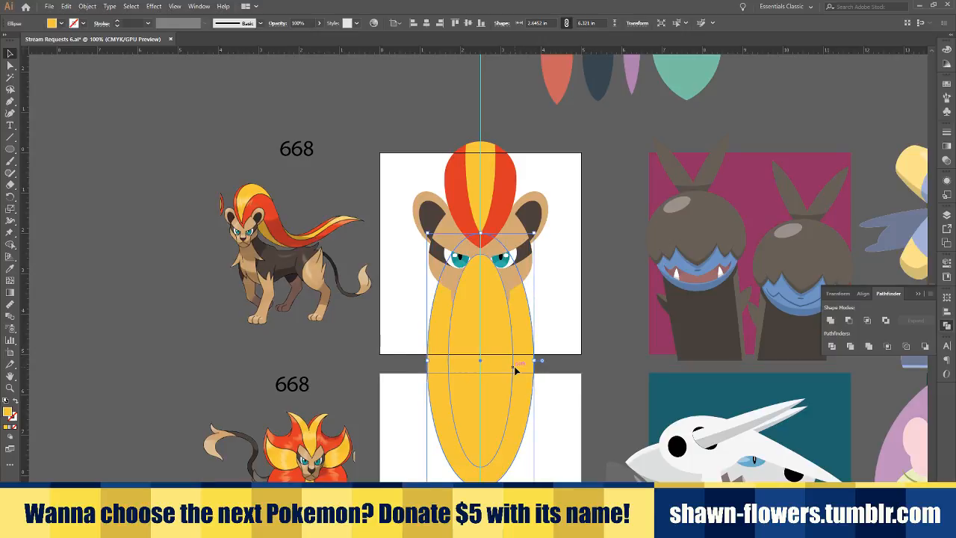
Fill the larger body ellipse with the dark brown sampled from the reference lion's body
{"action": "left_click", "coordinate": [11, 269]}
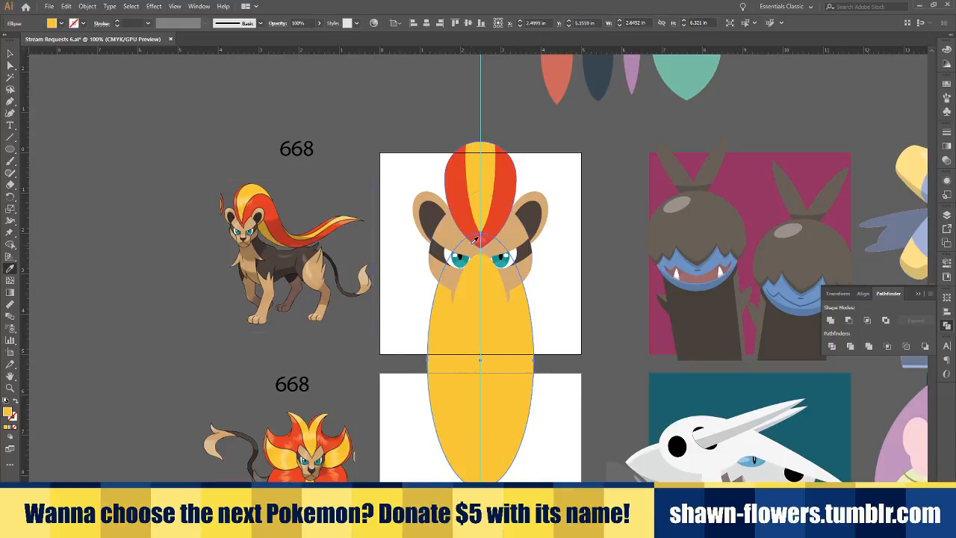
{"action": "left_click", "coordinate": [282, 258]}
{"action": "key", "text": "v"}
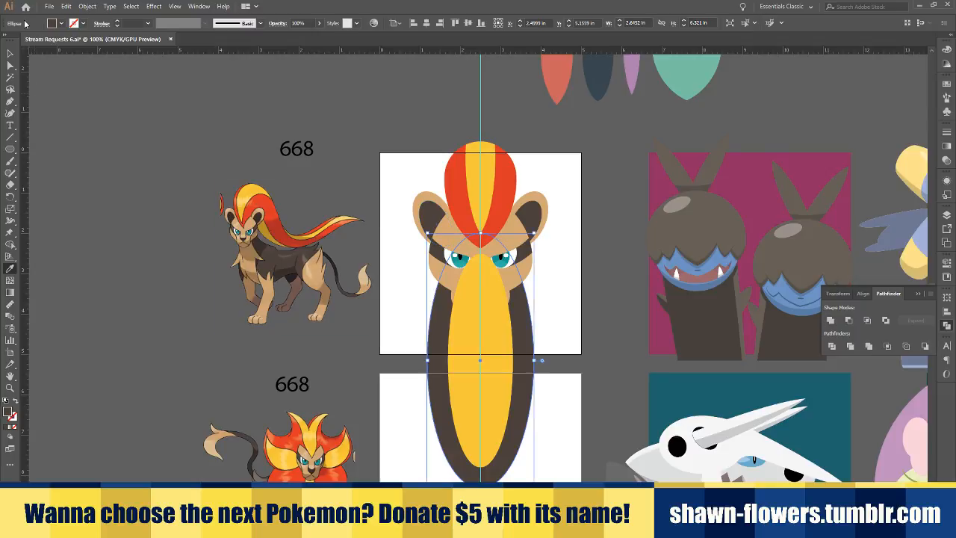
{"action": "left_click", "coordinate": [555, 349]}
Place the narrow ellipse between the head and the dark body, and fill it with the face's tan
{"action": "scroll", "coordinate": [514, 346], "scroll_direction": "up", "scroll_amount": 1}
{"action": "left_click", "coordinate": [451, 334]}
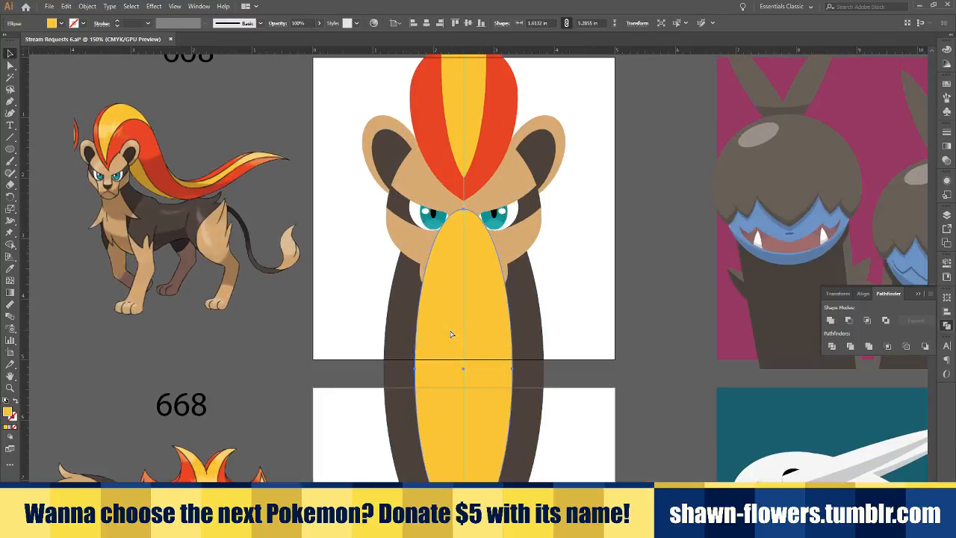
{"action": "key", "text": "ctrl+bracketleft"}
{"action": "key", "text": "ctrl+bracketright"}
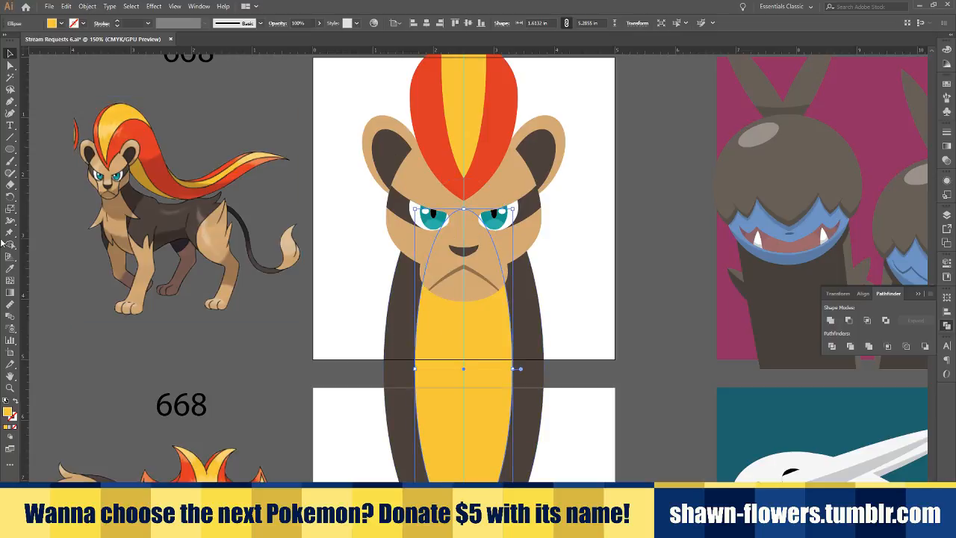
{"action": "left_click", "coordinate": [10, 267]}
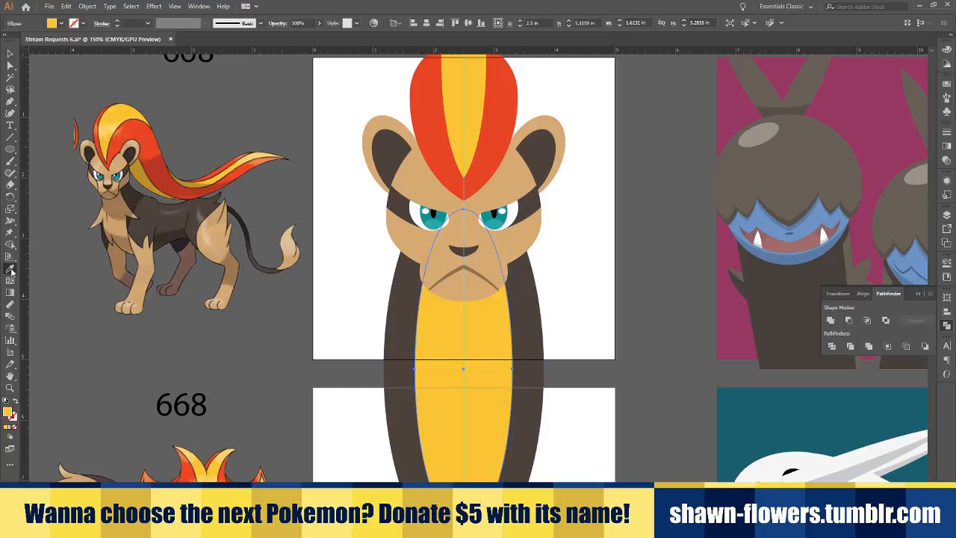
{"action": "left_click", "coordinate": [443, 250]}
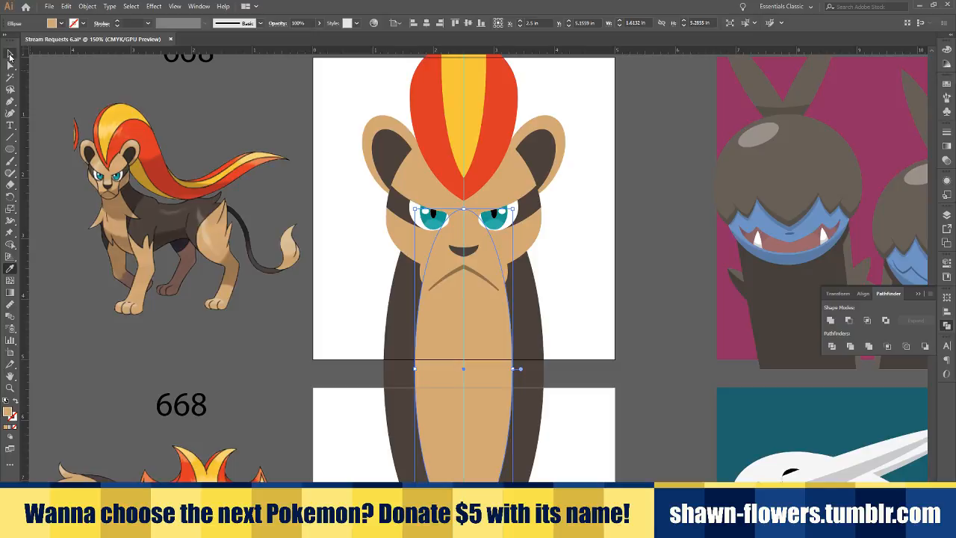
{"action": "left_click", "coordinate": [10, 55]}
{"action": "left_click", "coordinate": [325, 362]}
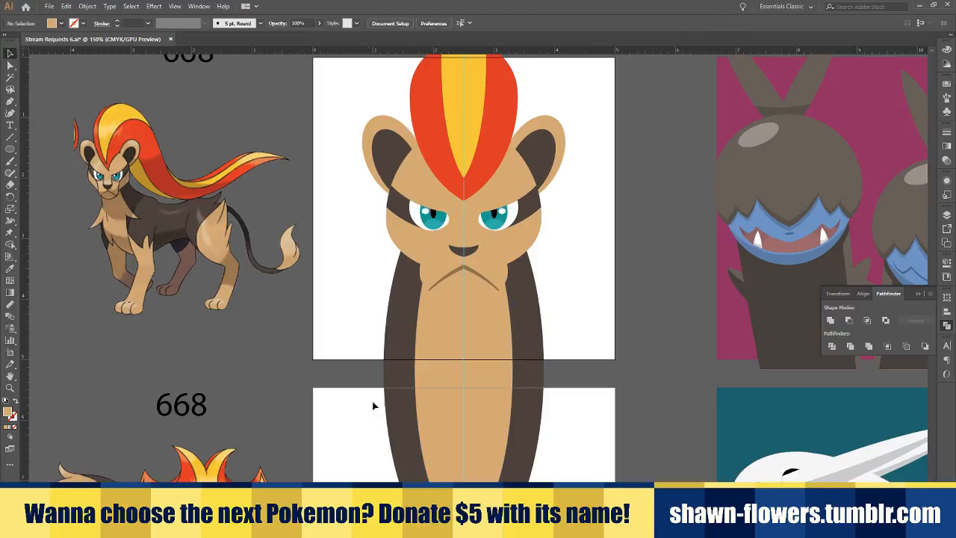
Shade the body and chest with a copy of the large body ellipse in the grey shadow fill sampled from the neighbouring artwork
{"action": "left_click", "coordinate": [387, 396]}
{"action": "scroll", "coordinate": [406, 346], "scroll_direction": "up", "scroll_amount": 2}
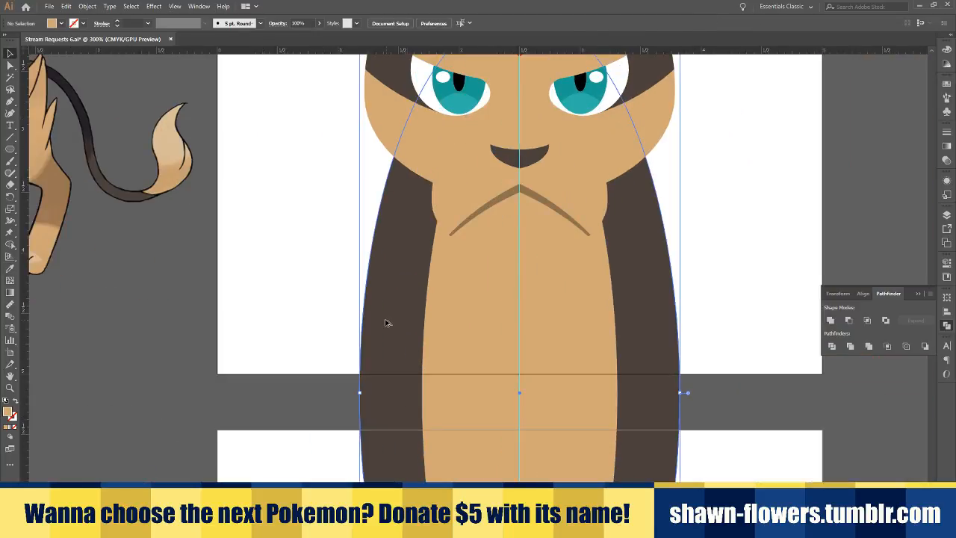
{"action": "mouse_move", "coordinate": [384, 322]}
{"action": "left_mouse_down"}
{"action": "mouse_move", "coordinate": [413, 322]}
{"action": "mouse_move", "coordinate": [383, 314]}
{"action": "left_mouse_up"}
{"action": "key", "text": "i"}
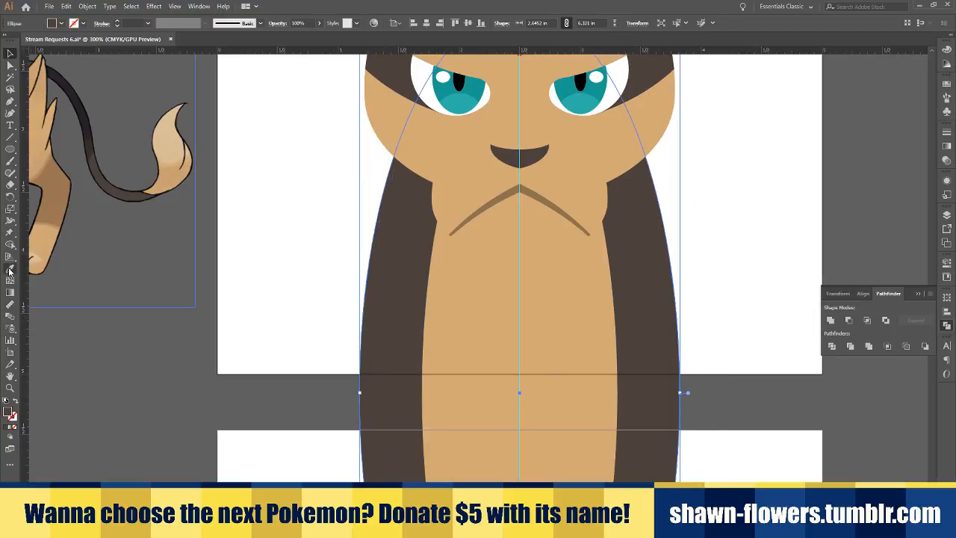
{"action": "scroll", "coordinate": [320, 290], "scroll_direction": "down", "scroll_amount": 3}
{"action": "scroll", "coordinate": [662, 351], "scroll_direction": "down", "scroll_amount": 3}
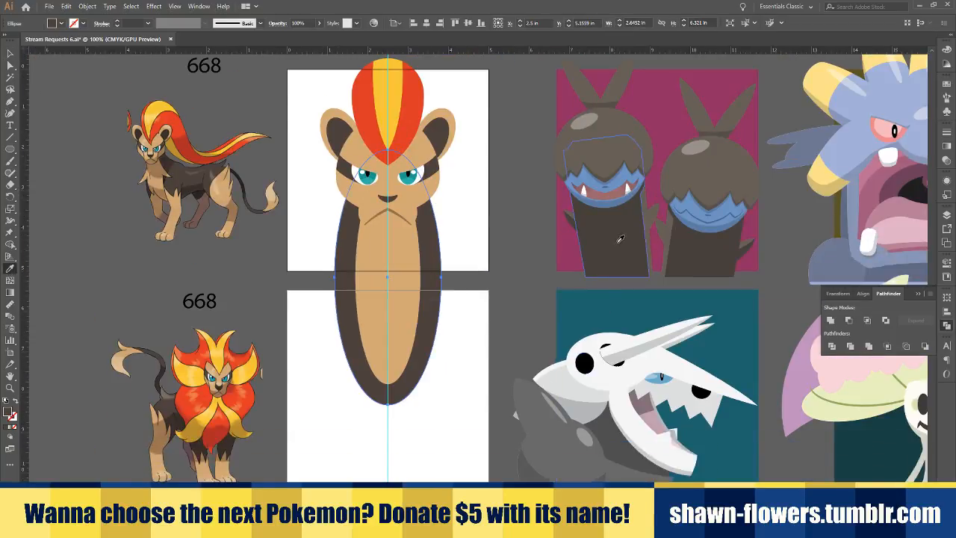
{"action": "scroll", "coordinate": [667, 399], "scroll_direction": "down", "scroll_amount": 1}
{"action": "scroll", "coordinate": [667, 399], "scroll_direction": "down", "scroll_amount": 1}
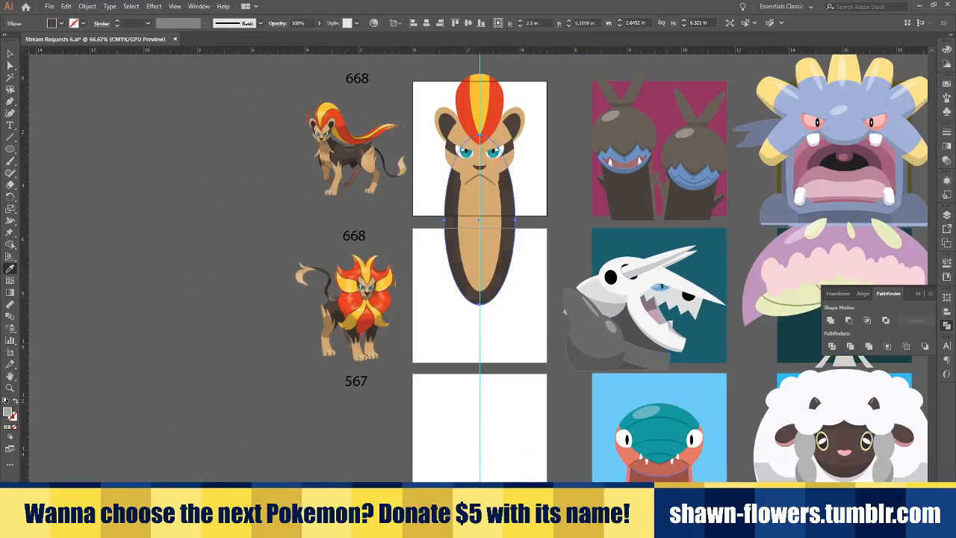
{"action": "left_click", "coordinate": [10, 56]}
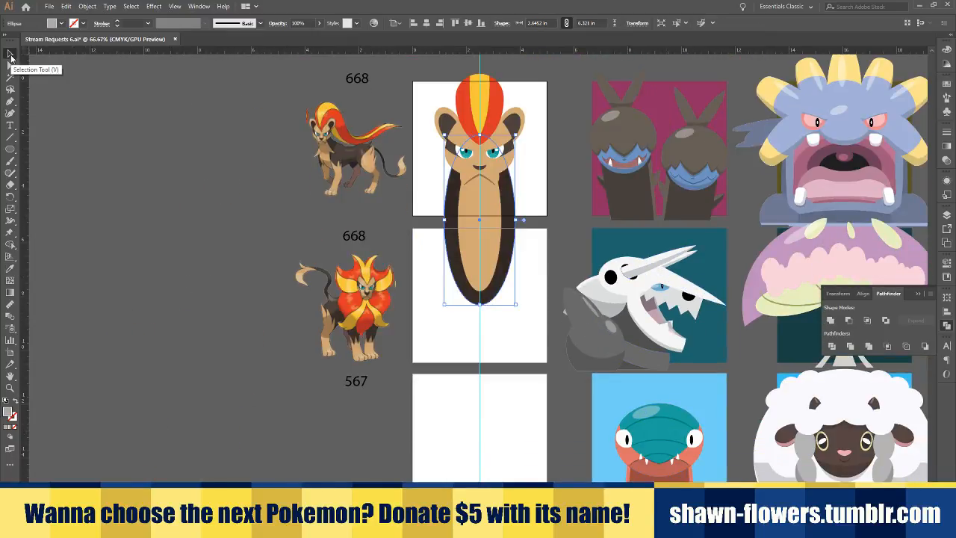
{"action": "left_click", "coordinate": [540, 165]}
{"action": "scroll", "coordinate": [535, 166], "scroll_direction": "up", "scroll_amount": 4}
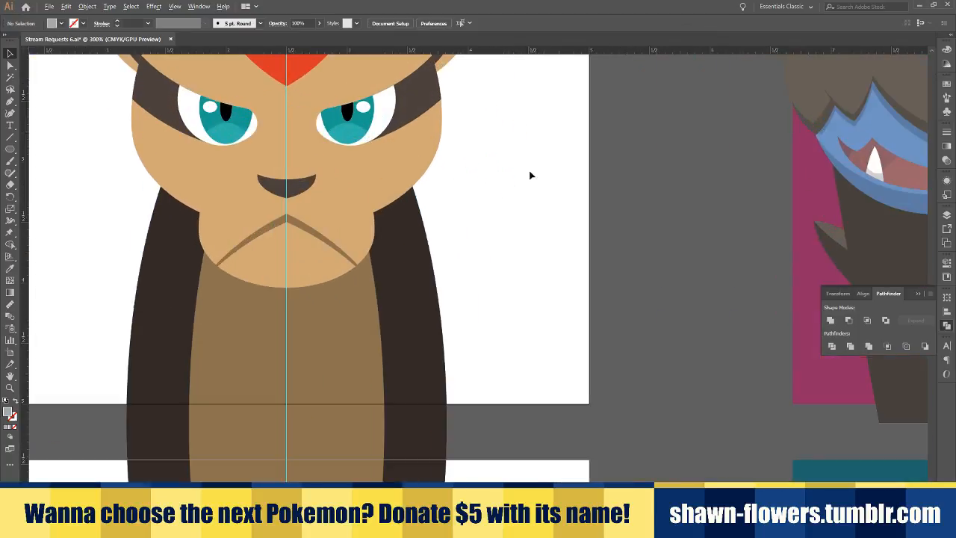
Cut a chin crescent about 1.45 by 0.47 in by subtracting a raised, widened copy of the muzzle shape from a muzzle duplicate
{"action": "scroll", "coordinate": [514, 200], "scroll_direction": "left", "scroll_amount": 5}
{"action": "scroll", "coordinate": [348, 168], "scroll_direction": "down", "scroll_amount": 2}
{"action": "scroll", "coordinate": [374, 273], "scroll_direction": "up", "scroll_amount": 4}
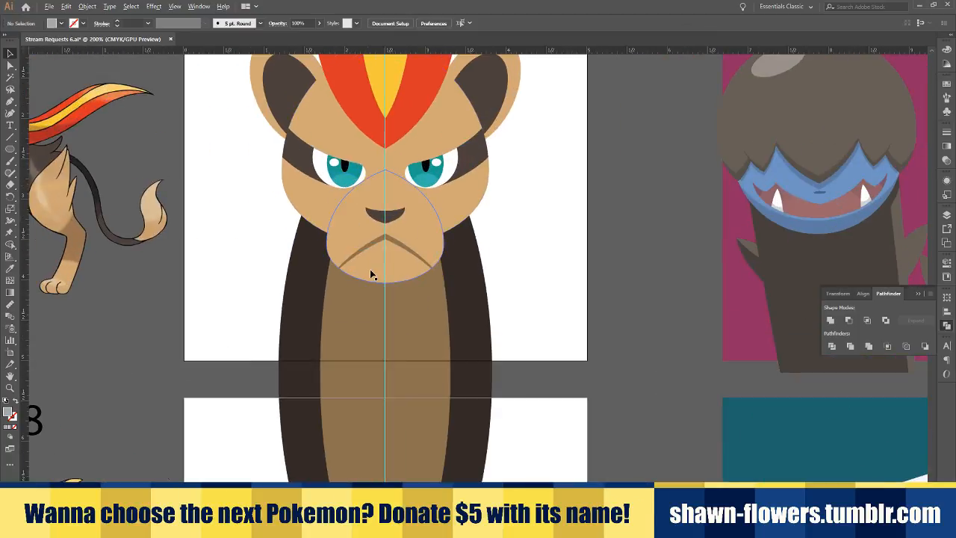
{"action": "left_click_drag", "start_coordinate": [367, 281], "coordinate": [369, 248]}
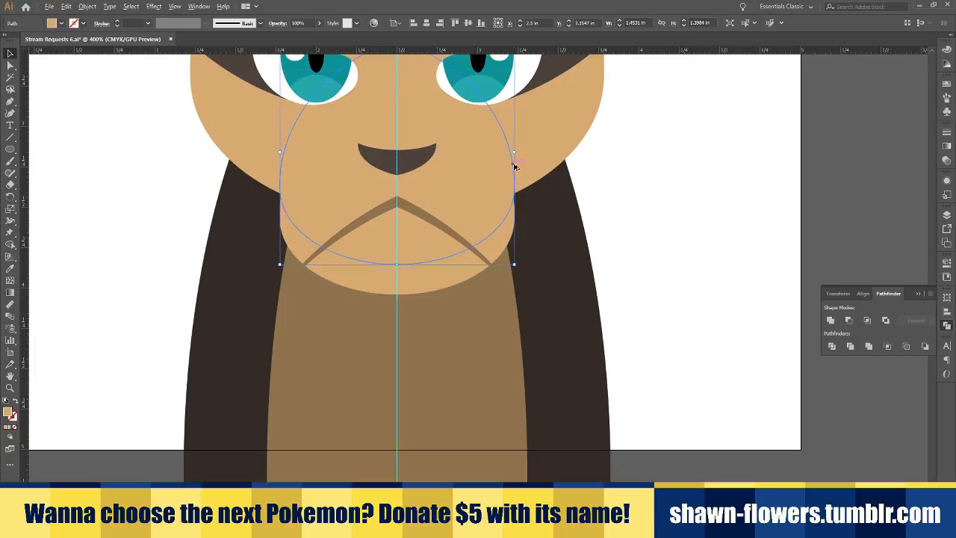
{"action": "left_click_drag", "start_coordinate": [514, 152], "coordinate": [525, 155]}
{"action": "left_click", "coordinate": [384, 280], "text": "shift"}
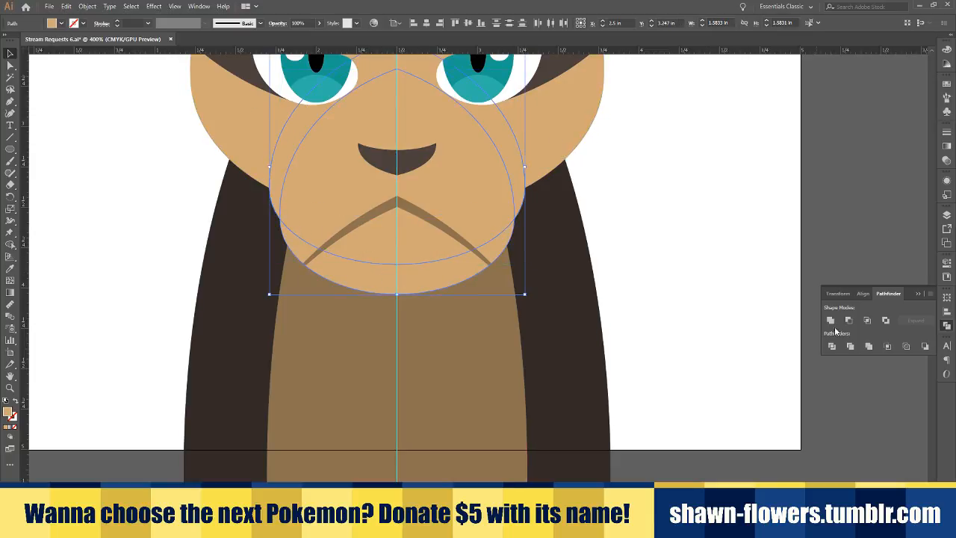
{"action": "left_click", "coordinate": [850, 320]}
Fill the chin crescent with the translucent shadow sampled from the mouth shading on the neighbouring purple-background artwork
{"action": "scroll", "coordinate": [345, 249], "scroll_direction": "down", "scroll_amount": 3}
{"action": "key", "text": "i"}
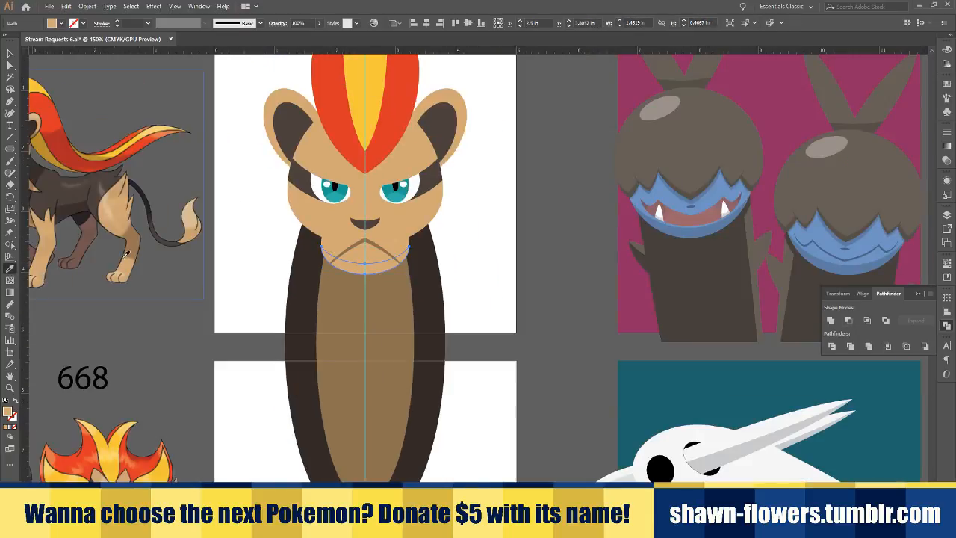
{"action": "left_click", "coordinate": [708, 227]}
{"action": "left_click", "coordinate": [10, 54]}
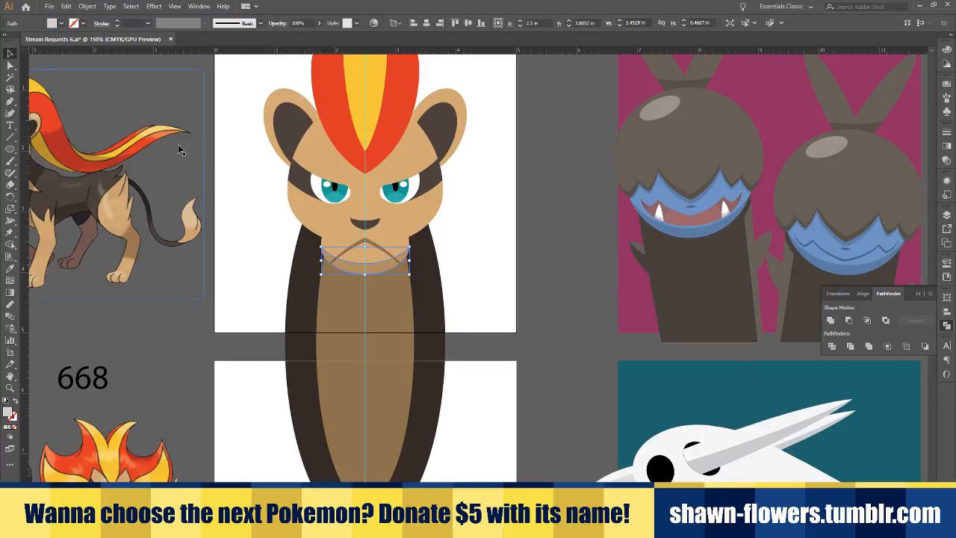
{"action": "left_click", "coordinate": [248, 189]}
Cut a jaw crescent about 2.56 by 0.84 in by subtracting a raised face copy, widened to about 2.65 in, from another face copy
{"action": "scroll", "coordinate": [273, 180], "scroll_direction": "up", "scroll_amount": 3}
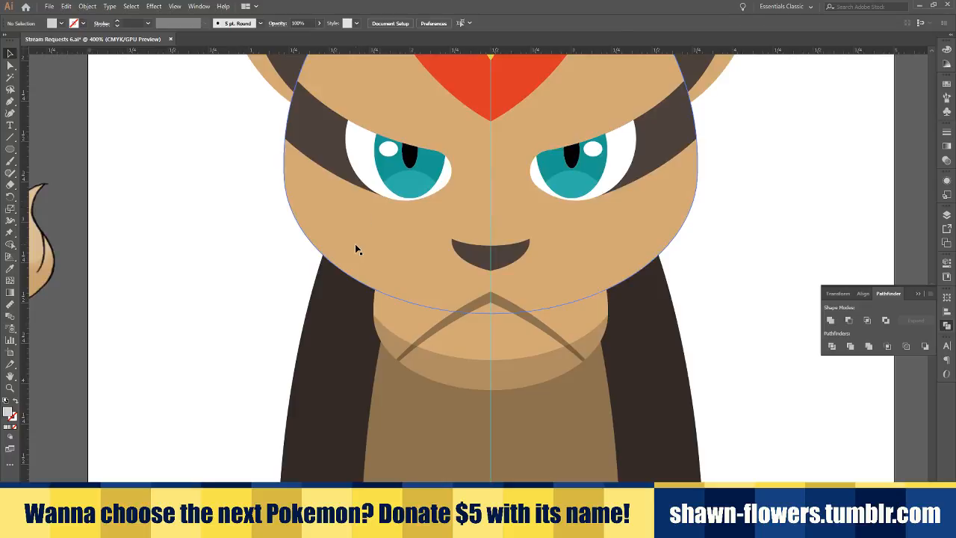
{"action": "left_click", "coordinate": [355, 249]}
{"action": "mouse_move", "coordinate": [347, 258]}
{"action": "left_mouse_down"}
{"action": "mouse_move", "coordinate": [349, 226]}
{"action": "mouse_move", "coordinate": [351, 251]}
{"action": "left_mouse_up"}
{"action": "scroll", "coordinate": [448, 252], "scroll_direction": "down", "scroll_amount": 2}
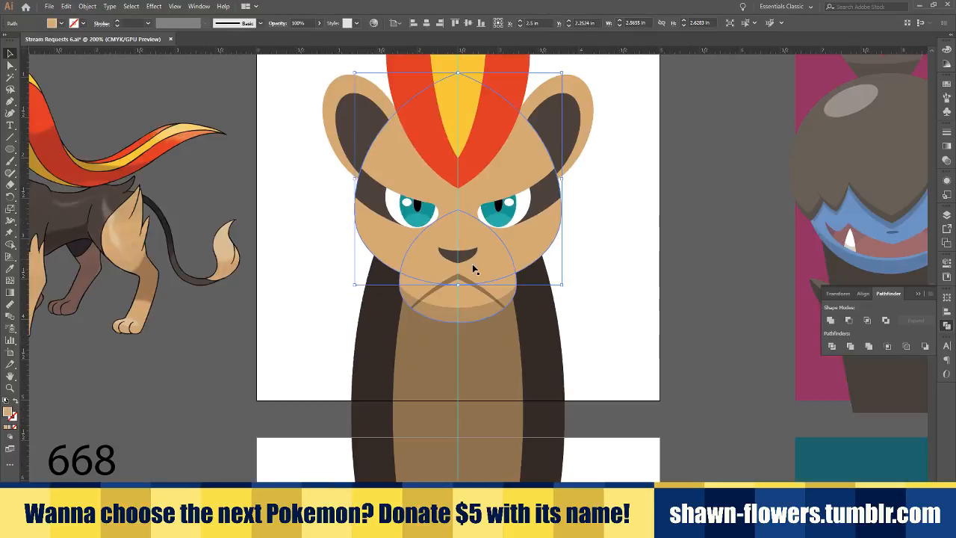
{"action": "scroll", "coordinate": [455, 273], "scroll_direction": "up", "scroll_amount": 2}
{"action": "left_click_drag", "start_coordinate": [391, 284], "coordinate": [390, 269]}
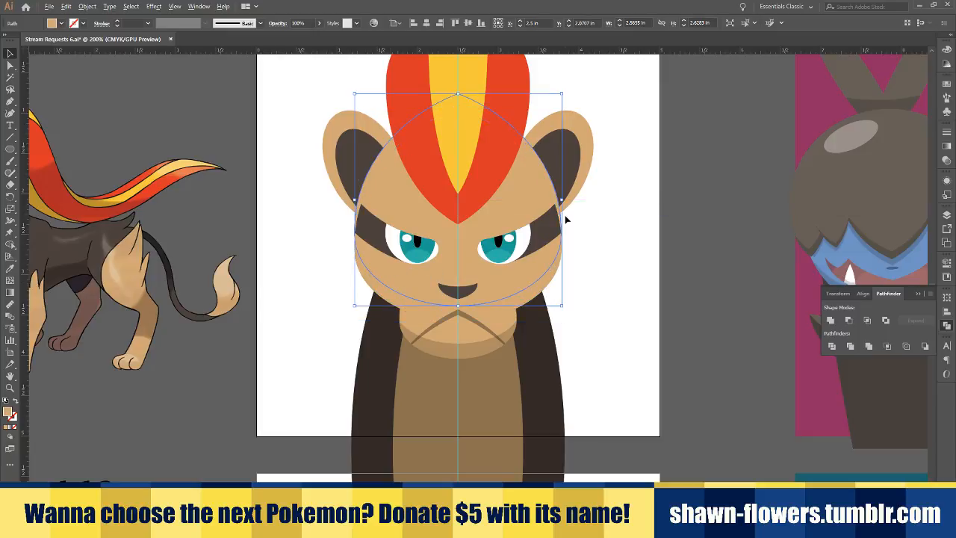
{"action": "left_click_drag", "start_coordinate": [563, 200], "coordinate": [566, 201]}
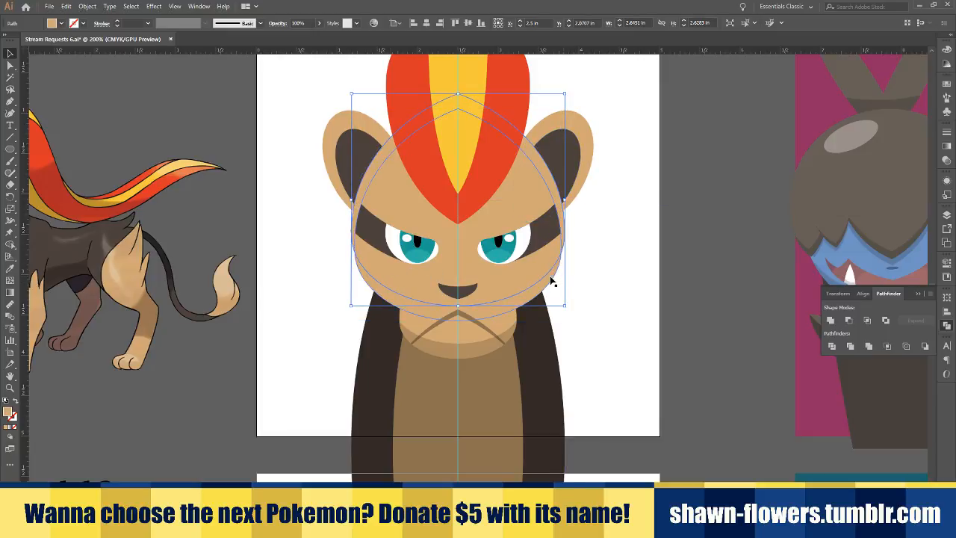
{"action": "left_click", "coordinate": [553, 282]}
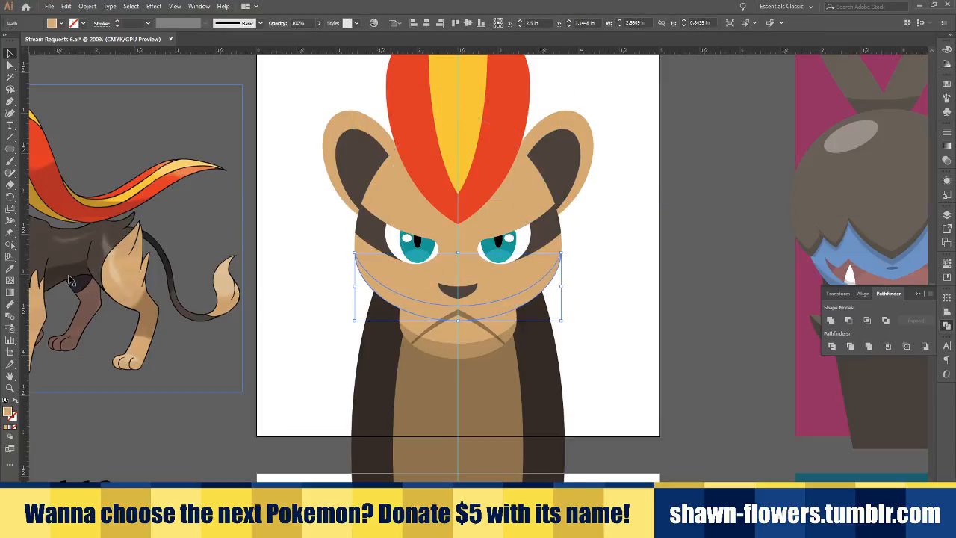
Fill the jaw crescent with the shadow sampled from the chin shading
{"action": "left_click", "coordinate": [10, 269]}
{"action": "left_click", "coordinate": [437, 351]}
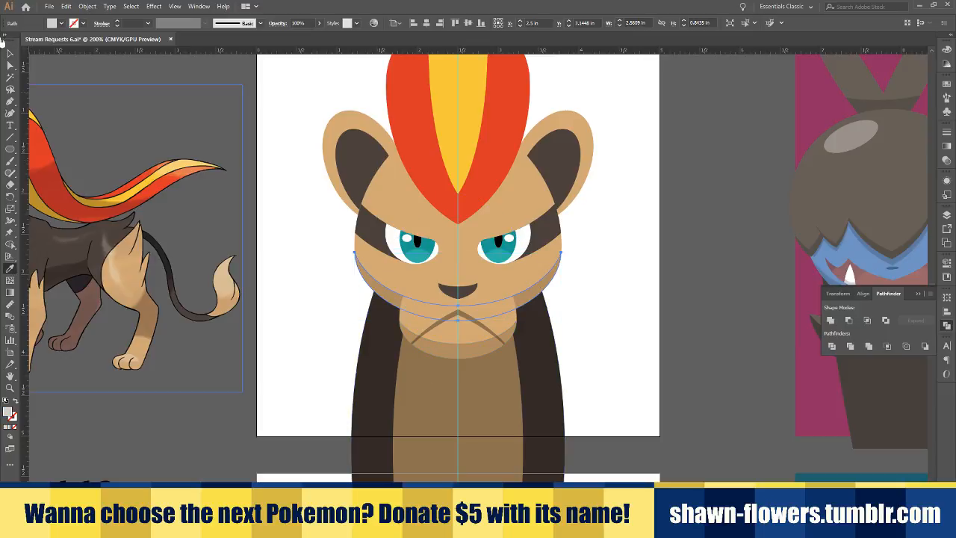
{"action": "left_click", "coordinate": [10, 53]}
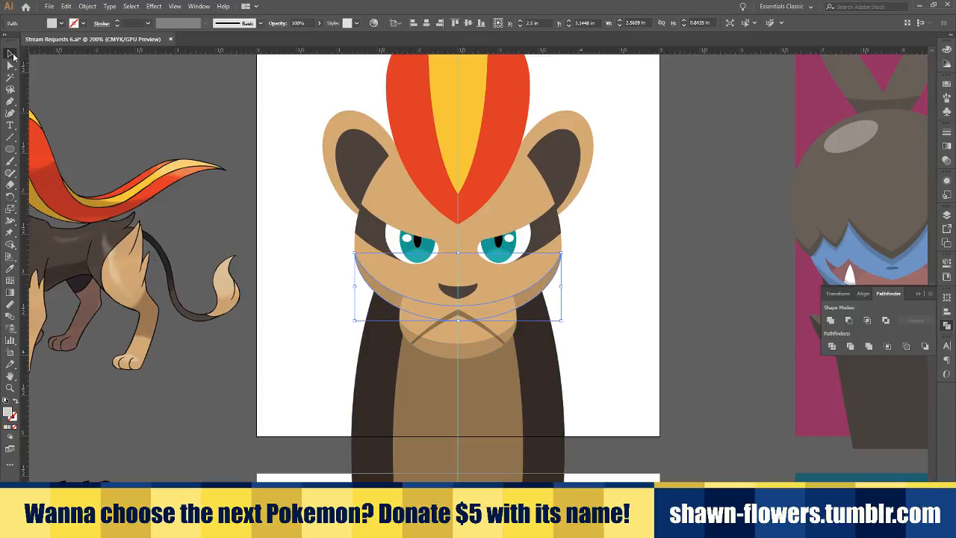
{"action": "left_click", "coordinate": [315, 243]}
Copy the tilted highlight ellipse, about 0.81 by 0.28 in, from the neighbouring artwork onto the upper left of the mane
{"action": "scroll", "coordinate": [315, 243], "scroll_direction": "down", "scroll_amount": 1}
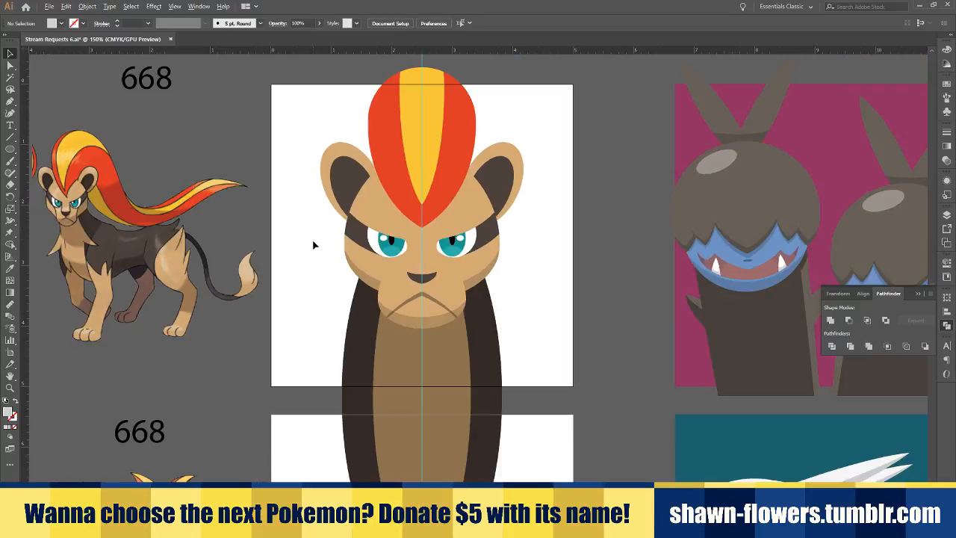
{"action": "scroll", "coordinate": [551, 280], "scroll_direction": "left", "scroll_amount": 1}
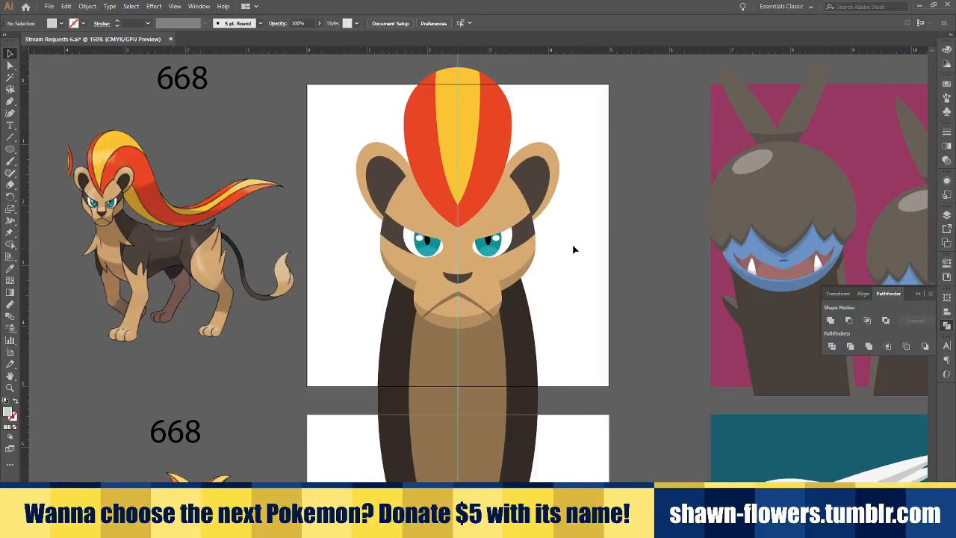
{"action": "scroll", "coordinate": [457, 183], "scroll_direction": "up", "scroll_amount": 1}
{"action": "scroll", "coordinate": [457, 183], "scroll_direction": "up", "scroll_amount": 1}
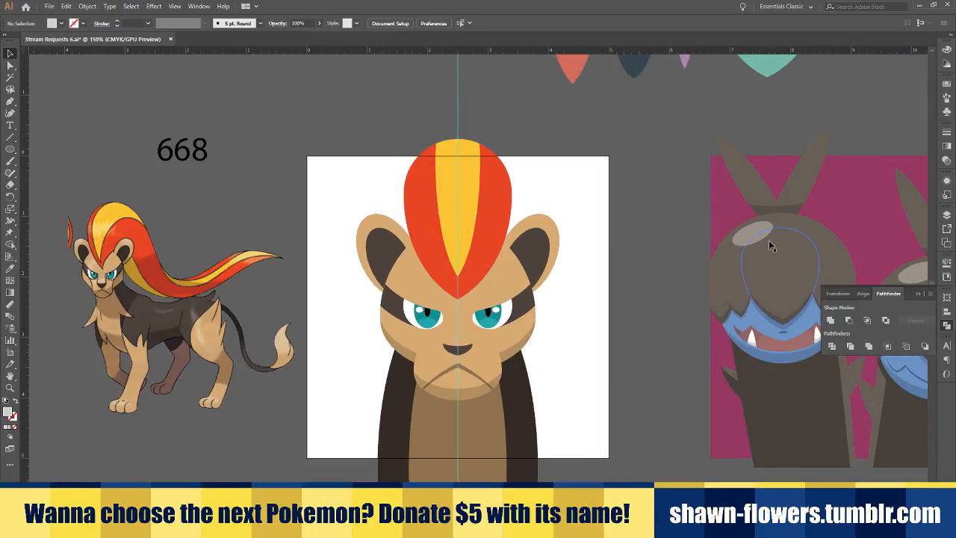
{"action": "left_click", "coordinate": [763, 235]}
{"action": "left_click_drag", "start_coordinate": [764, 235], "coordinate": [451, 160]}
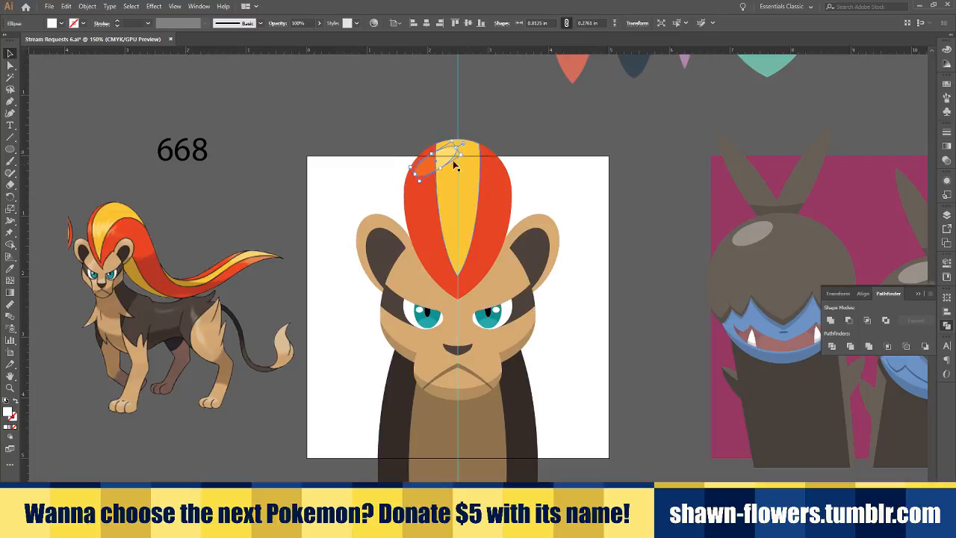
{"action": "left_click", "coordinate": [354, 208]}
{"action": "scroll", "coordinate": [354, 207], "scroll_direction": "down", "scroll_amount": 1}
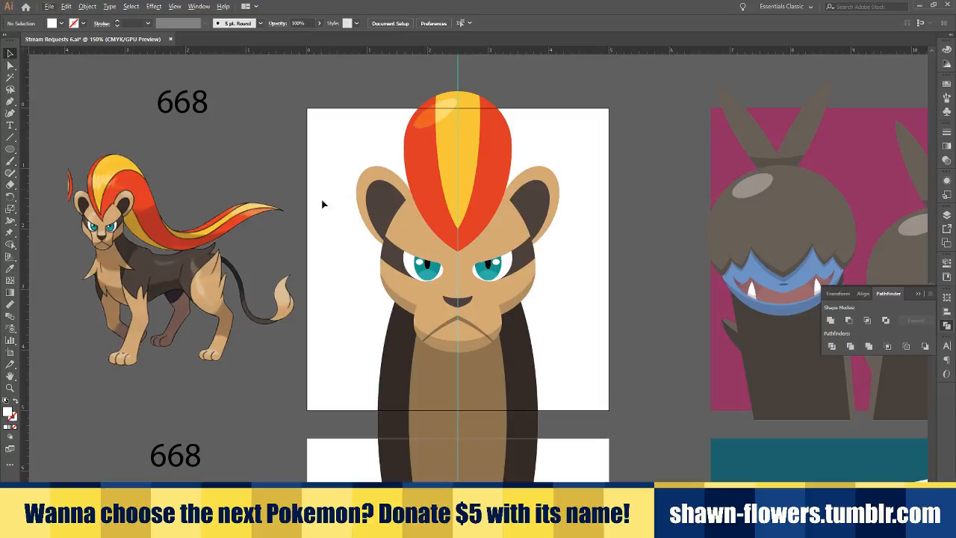
Cut a crescent about 0.82 by 0.85 in for the left inner ear by subtracting a lowered, rotated copy of its dark ellipse
{"action": "scroll", "coordinate": [414, 183], "scroll_direction": "up", "scroll_amount": 3}
{"action": "left_click", "coordinate": [338, 185]}
{"action": "left_click_drag", "start_coordinate": [340, 192], "coordinate": [348, 231]}
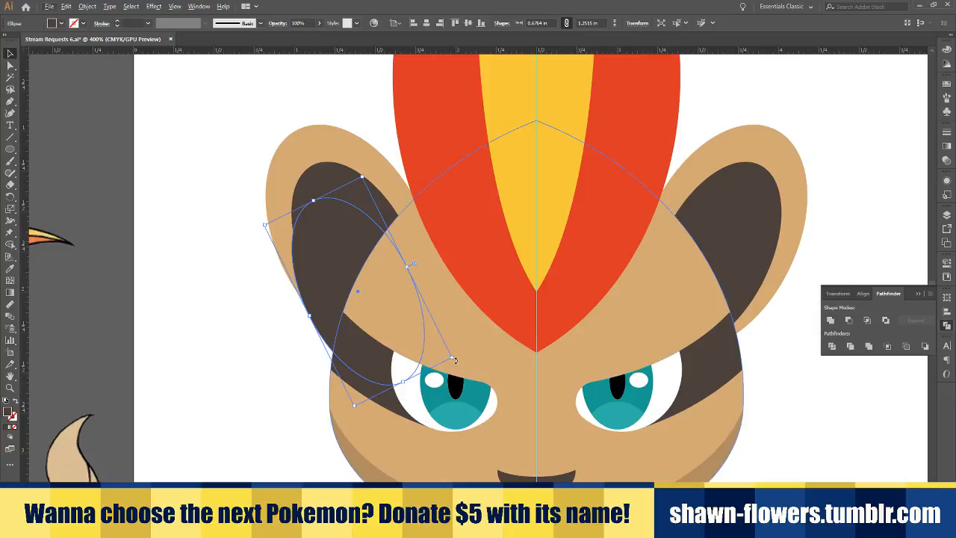
{"action": "left_click_drag", "start_coordinate": [454, 360], "coordinate": [448, 331]}
{"action": "left_click", "coordinate": [335, 179], "text": "shift"}
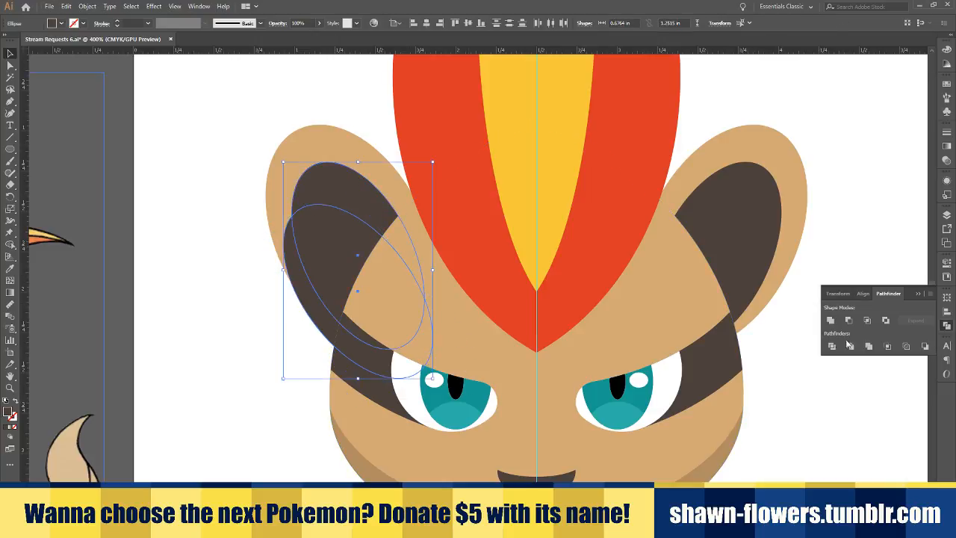
{"action": "left_click", "coordinate": [849, 320]}
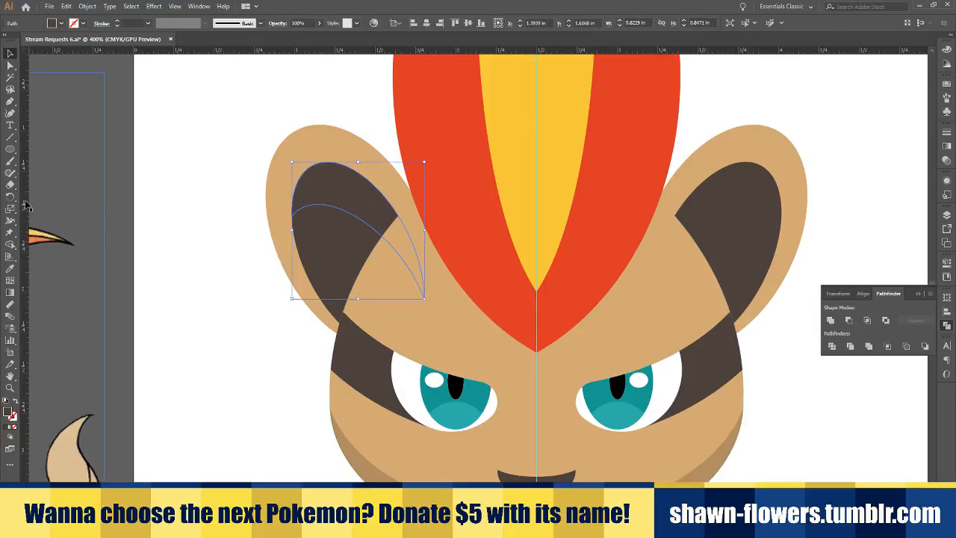
Fill the left inner-ear crescent with the shadow sampled from the jaw shading
{"action": "left_click", "coordinate": [11, 273]}
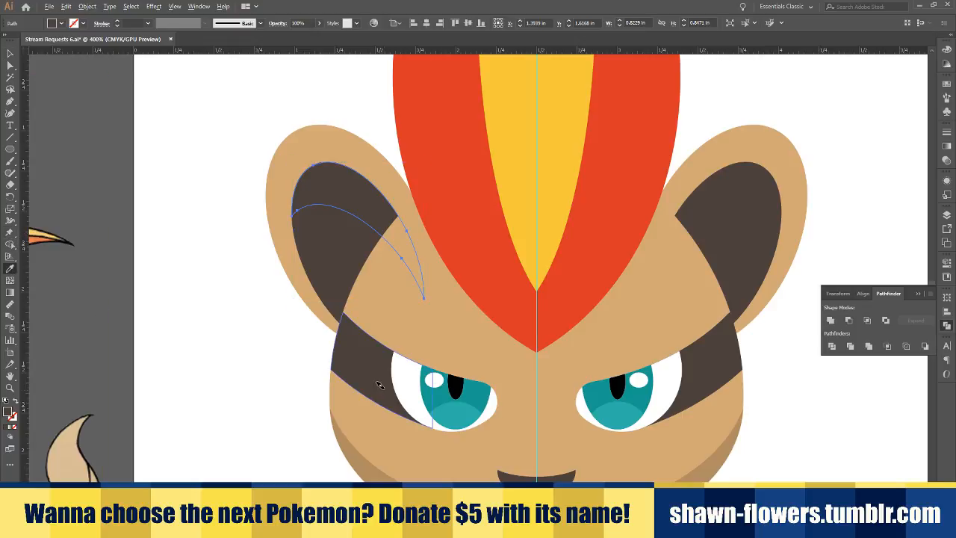
{"action": "scroll", "coordinate": [386, 393], "scroll_direction": "down", "scroll_amount": 4}
{"action": "left_click", "coordinate": [399, 371]}
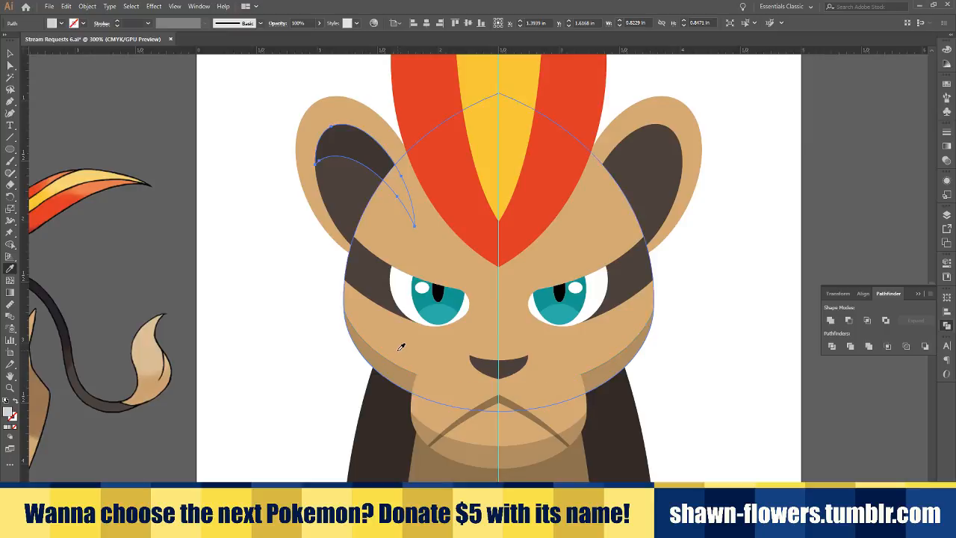
{"action": "left_click", "coordinate": [9, 54]}
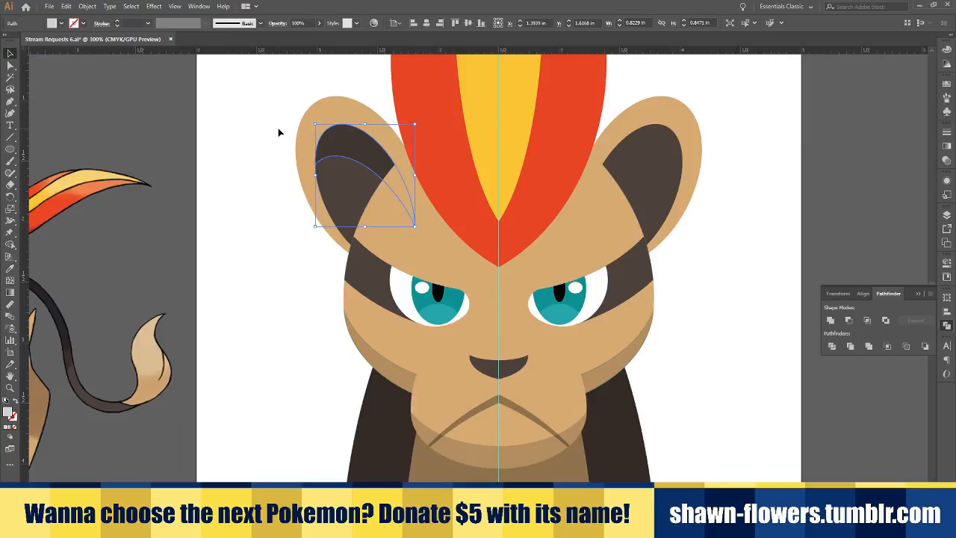
Copy the left inner-ear shadow across to the right ear and reflect it left to right
{"action": "left_click_drag", "start_coordinate": [343, 154], "coordinate": [655, 154]}
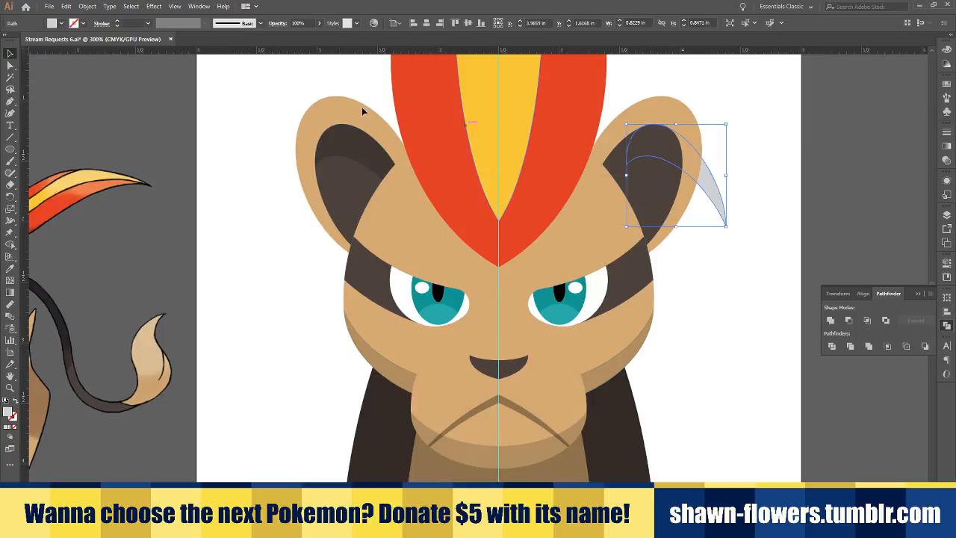
{"action": "left_click", "coordinate": [88, 6]}
{"action": "mouse_move", "coordinate": [123, 18]}
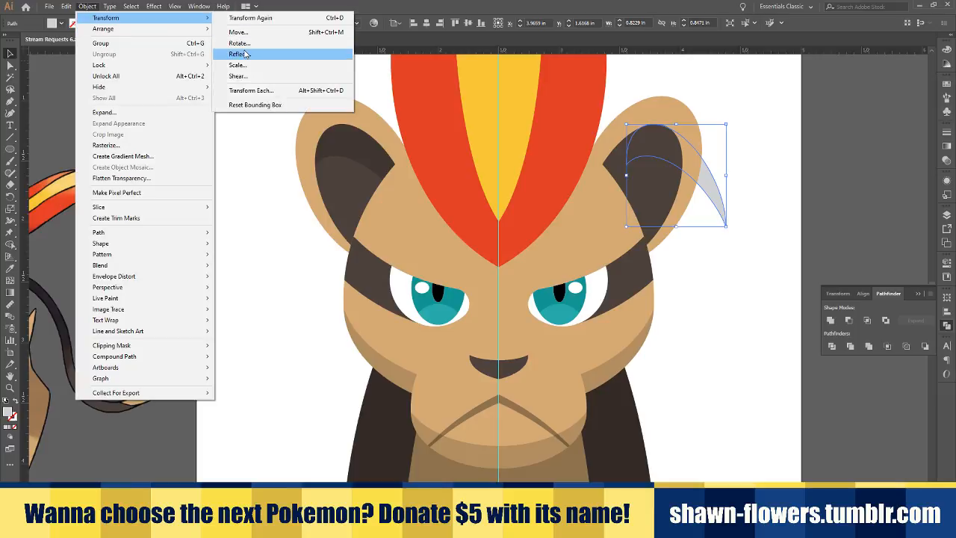
{"action": "left_click", "coordinate": [246, 54]}
{"action": "left_click", "coordinate": [85, 162]}
Align the mirrored shadow with the upper edge of the right inner ear and bring it in front of the dark ellipse
{"action": "scroll", "coordinate": [698, 163], "scroll_direction": "up", "scroll_amount": 2}
{"action": "left_click_drag", "start_coordinate": [703, 133], "coordinate": [642, 127]}
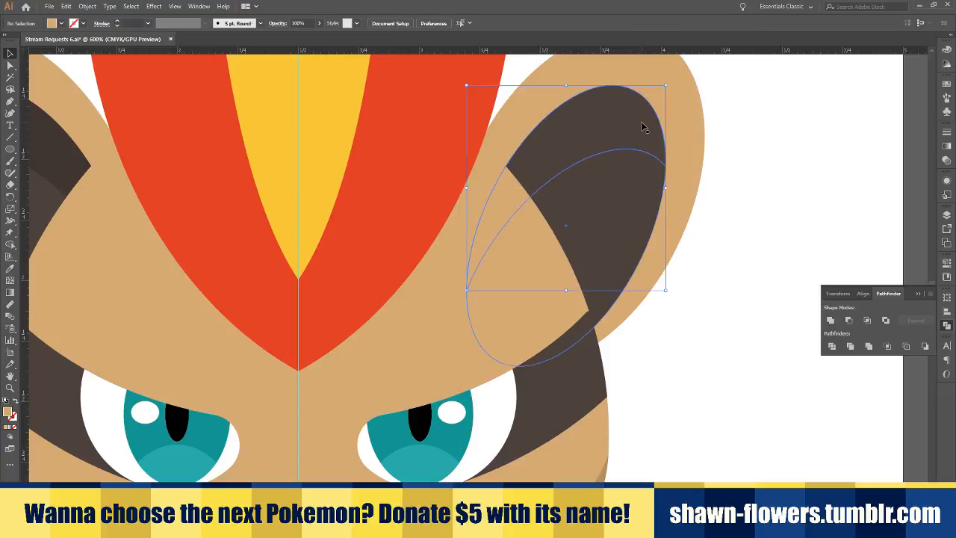
{"action": "key", "text": "ctrl+]"}
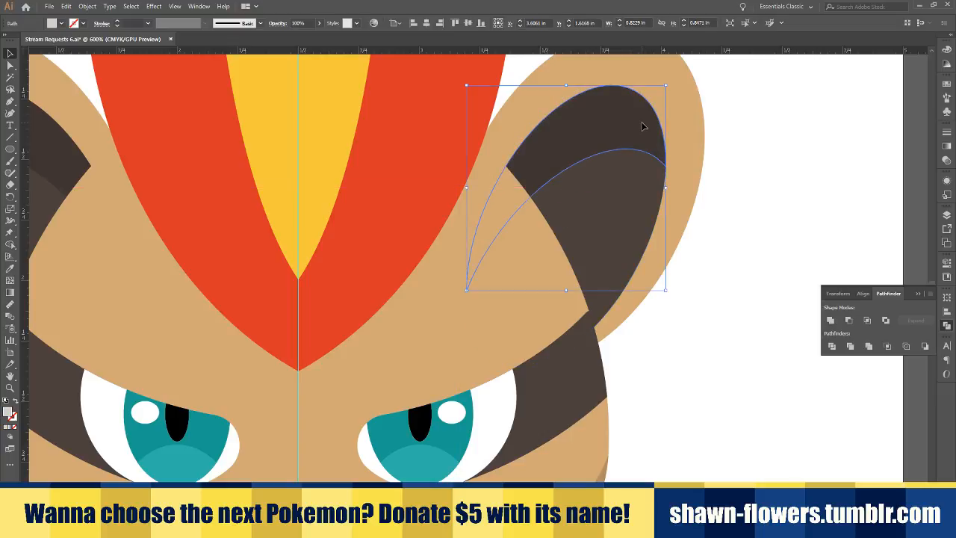
{"action": "left_click", "coordinate": [735, 195]}
{"action": "scroll", "coordinate": [734, 198], "scroll_direction": "down", "scroll_amount": 3}
{"action": "scroll", "coordinate": [735, 204], "scroll_direction": "down", "scroll_amount": 1}
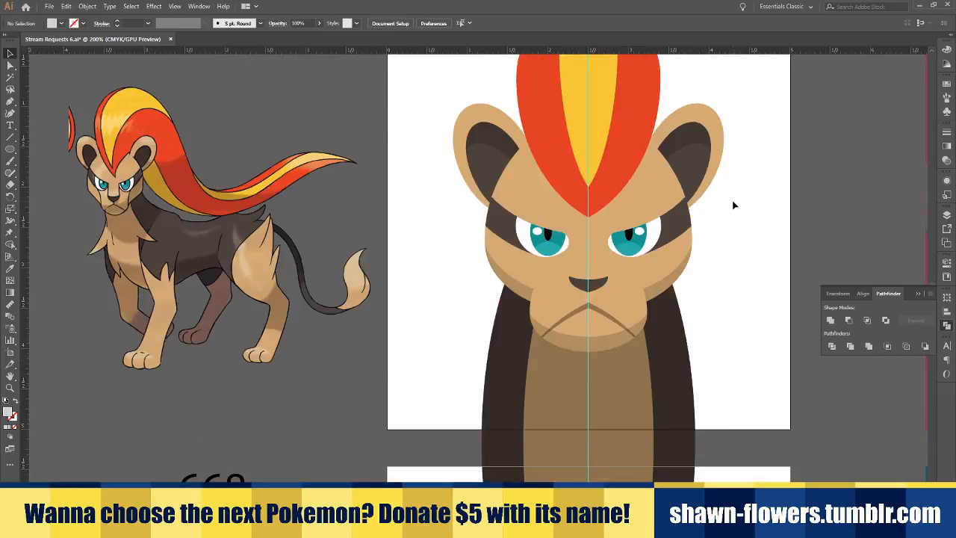
{"action": "scroll", "coordinate": [728, 209], "scroll_direction": "right", "scroll_amount": 1}
{"action": "scroll", "coordinate": [722, 213], "scroll_direction": "up", "scroll_amount": 1}
{"action": "scroll", "coordinate": [692, 239], "scroll_direction": "left", "scroll_amount": 4}
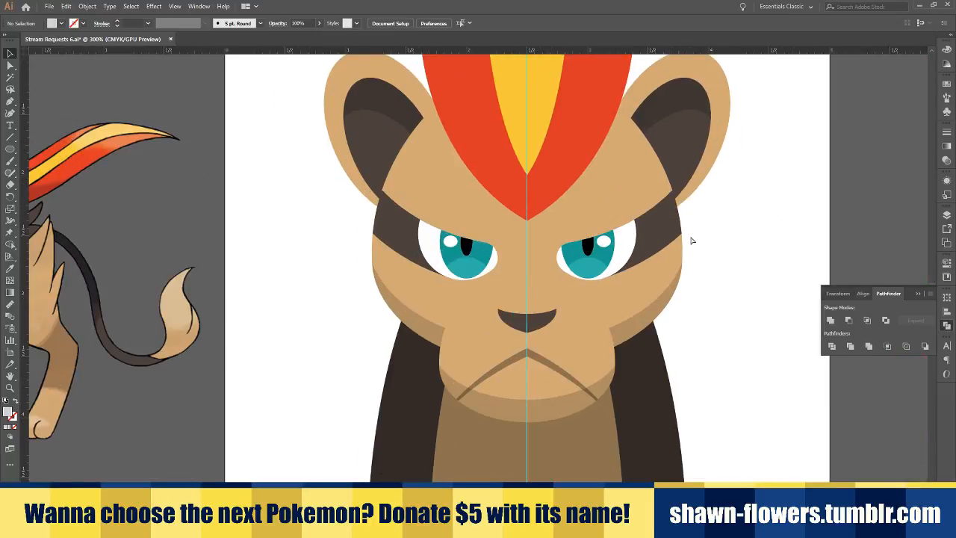
Copy the mane's highlight ellipse onto the upper edge of the left ear and shrink it to about 0.28 by 0.11 in
{"action": "scroll", "coordinate": [649, 254], "scroll_direction": "down", "scroll_amount": 2}
{"action": "scroll", "coordinate": [744, 274], "scroll_direction": "up", "scroll_amount": 3}
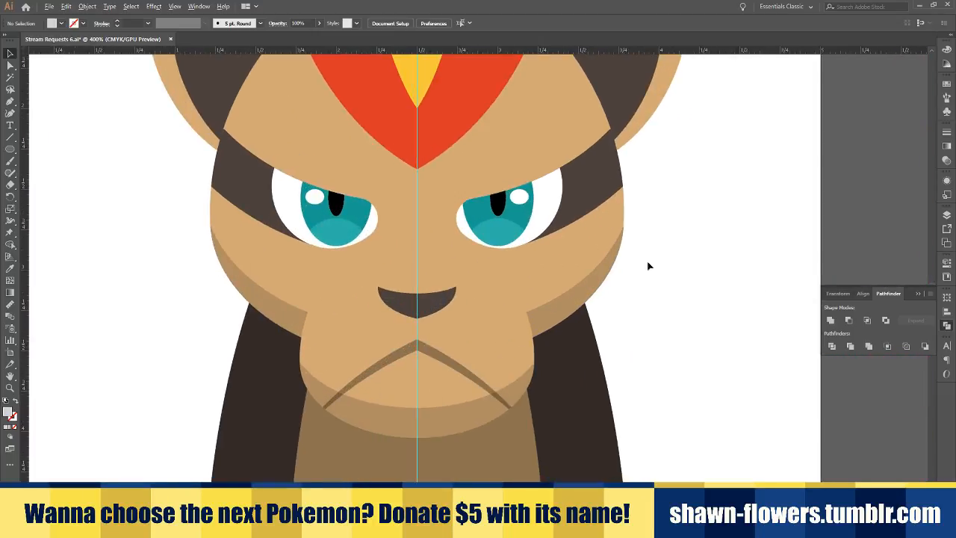
{"action": "scroll", "coordinate": [649, 264], "scroll_direction": "down", "scroll_amount": 2}
{"action": "scroll", "coordinate": [636, 209], "scroll_direction": "up", "scroll_amount": 1}
{"action": "left_click_drag", "start_coordinate": [478, 102], "coordinate": [414, 177]}
{"action": "scroll", "coordinate": [415, 177], "scroll_direction": "up", "scroll_amount": 1}
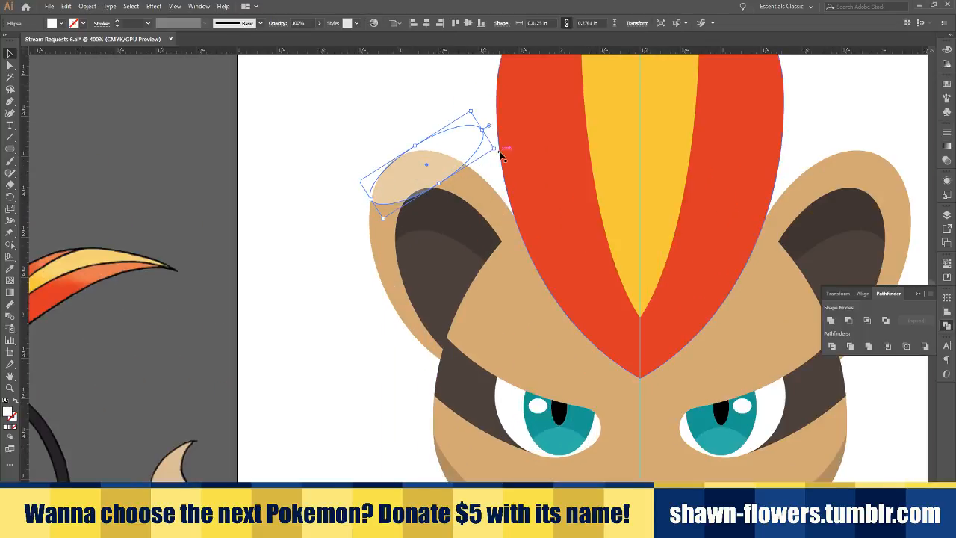
{"action": "left_click_drag", "start_coordinate": [495, 149], "coordinate": [410, 152]}
{"action": "scroll", "coordinate": [458, 165], "scroll_direction": "up", "scroll_amount": 1}
{"action": "left_click", "coordinate": [453, 135]}
{"action": "scroll", "coordinate": [454, 138], "scroll_direction": "down", "scroll_amount": 2}
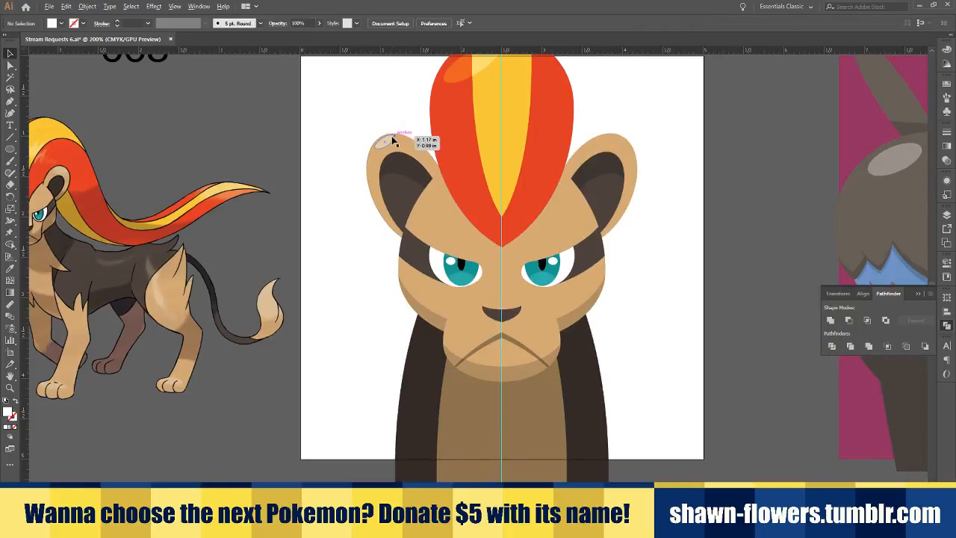
{"action": "scroll", "coordinate": [392, 142], "scroll_direction": "up", "scroll_amount": 2}
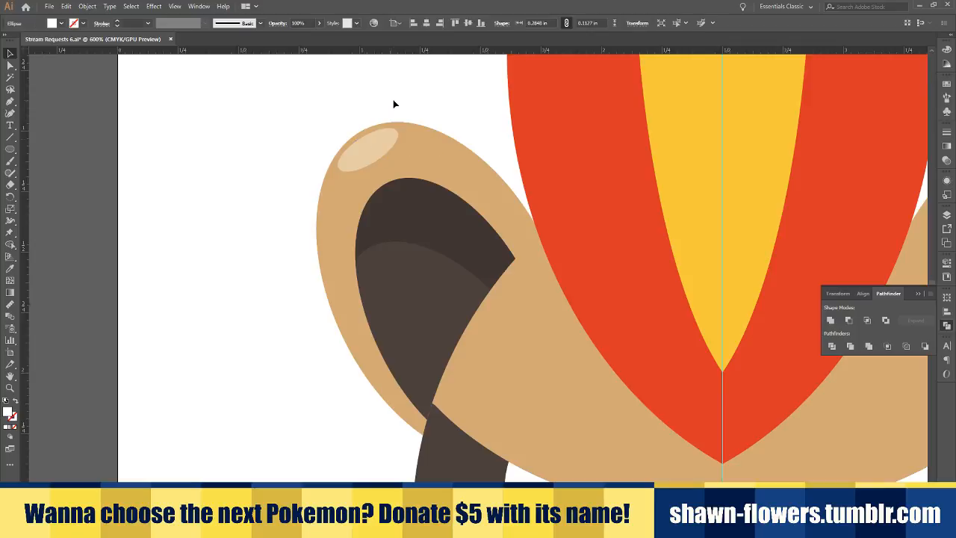
Copy the left ear highlight across to the right ear and tilt it to follow the ear's upper edge
{"action": "scroll", "coordinate": [419, 110], "scroll_direction": "down", "scroll_amount": 2}
{"action": "left_click_drag", "start_coordinate": [396, 117], "coordinate": [612, 124]}
{"action": "scroll", "coordinate": [632, 107], "scroll_direction": "up", "scroll_amount": 3}
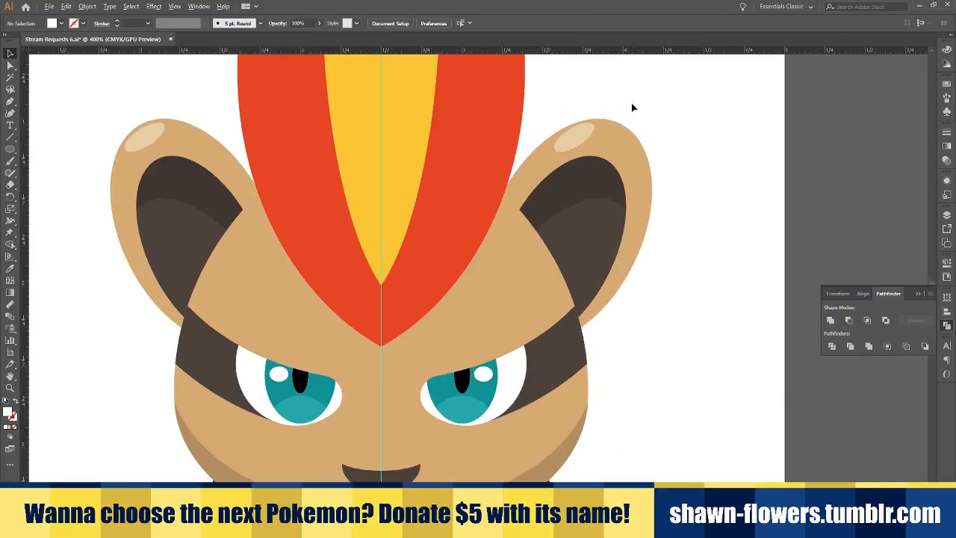
{"action": "left_click_drag", "start_coordinate": [562, 147], "coordinate": [594, 149]}
{"action": "left_click", "coordinate": [620, 122]}
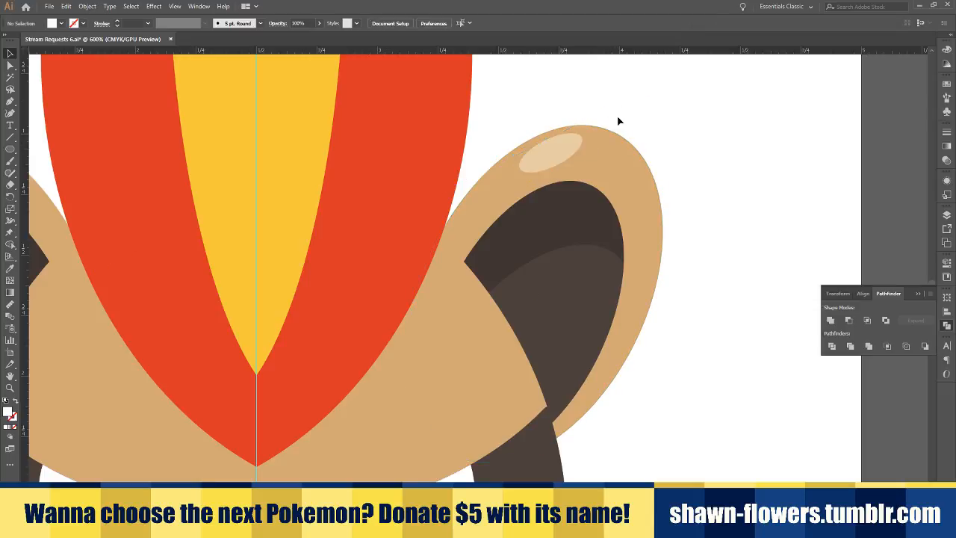
Copy the ear highlight above the nose, level it, and reshape it to about 0.41 by 0.1 in on the centre line
{"action": "scroll", "coordinate": [619, 123], "scroll_direction": "down", "scroll_amount": 4}
{"action": "left_click_drag", "start_coordinate": [513, 235], "coordinate": [544, 250]}
{"action": "scroll", "coordinate": [539, 250], "scroll_direction": "up", "scroll_amount": 4}
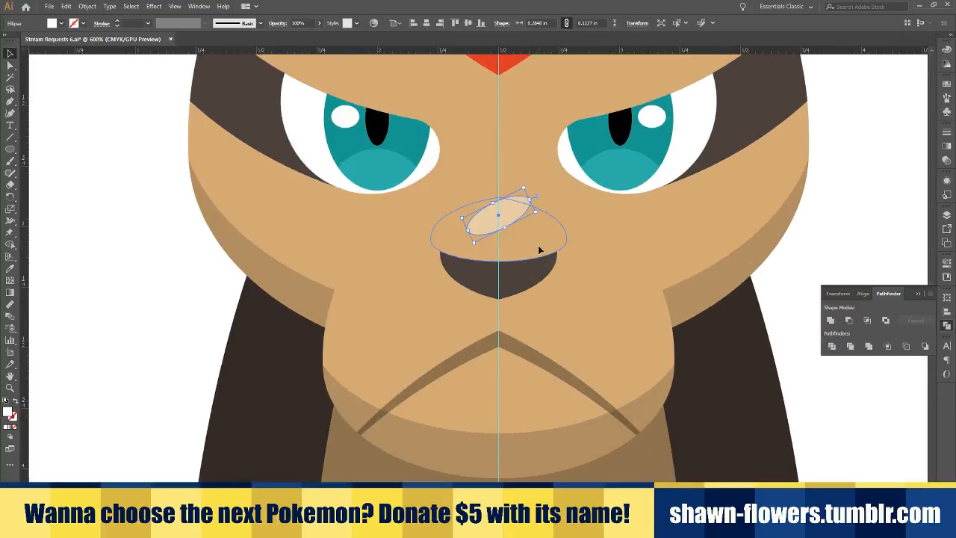
{"action": "scroll", "coordinate": [541, 252], "scroll_direction": "up", "scroll_amount": 2}
{"action": "left_click_drag", "start_coordinate": [588, 180], "coordinate": [611, 212]}
{"action": "left_click_drag", "start_coordinate": [570, 201], "coordinate": [571, 232]}
{"action": "scroll", "coordinate": [587, 225], "scroll_direction": "down", "scroll_amount": 3}
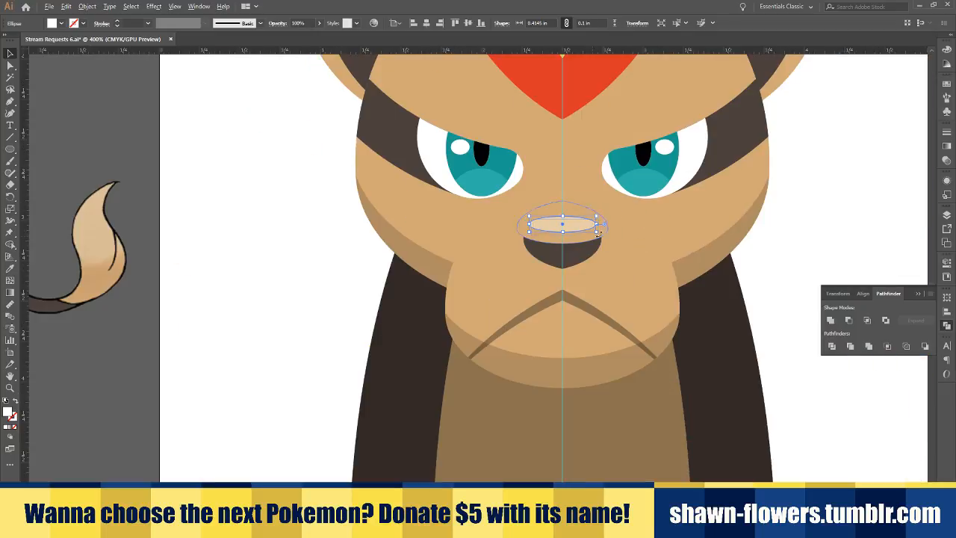
{"action": "left_click", "coordinate": [830, 210]}
{"action": "left_click_drag", "start_coordinate": [838, 211], "coordinate": [749, 224]}
Copy the teal teardrop from above the artboards to below the jaw, narrow it and tilt its point outward to the lower left
{"action": "scroll", "coordinate": [747, 231], "scroll_direction": "down", "scroll_amount": 2}
{"action": "scroll", "coordinate": [723, 256], "scroll_direction": "right", "scroll_amount": 1}
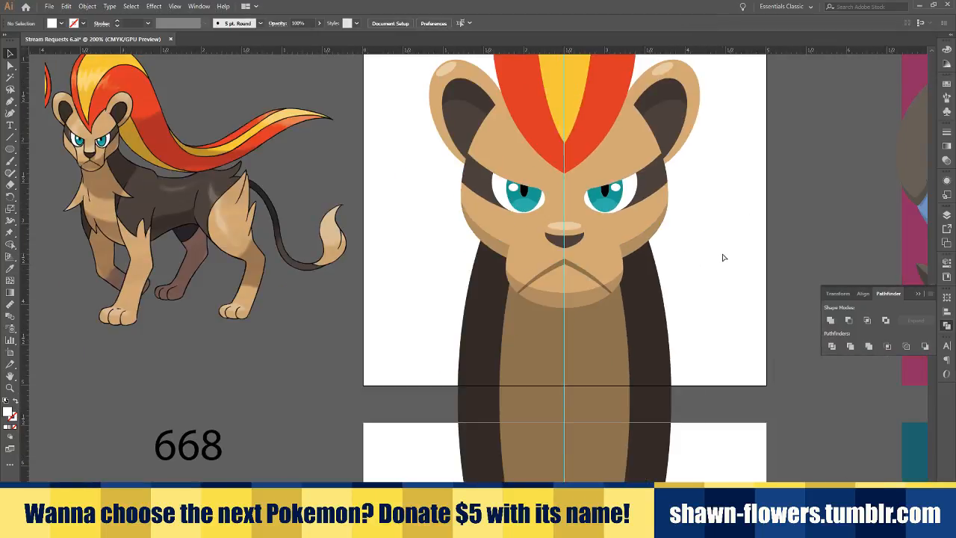
{"action": "scroll", "coordinate": [710, 241], "scroll_direction": "right", "scroll_amount": 1}
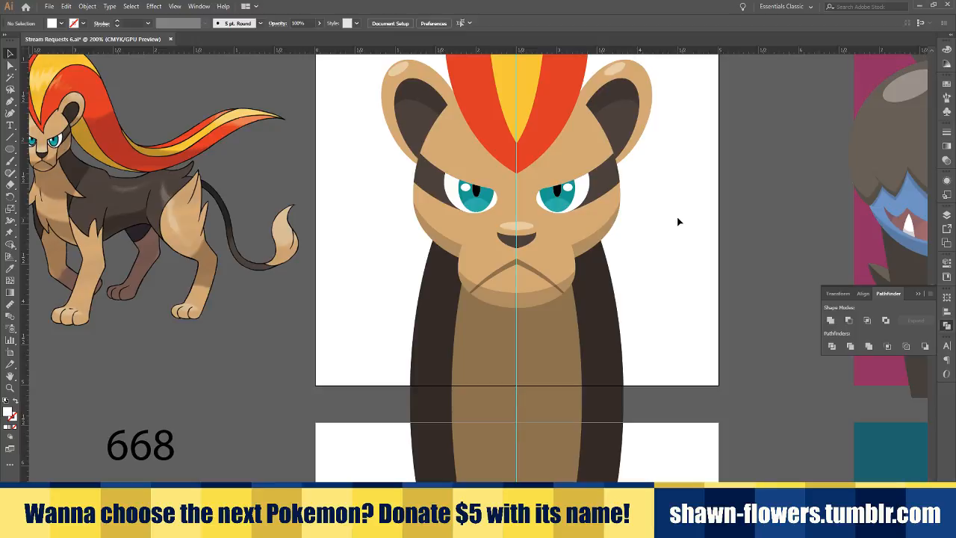
{"action": "scroll", "coordinate": [677, 220], "scroll_direction": "down", "scroll_amount": 2}
{"action": "left_click_drag", "start_coordinate": [676, 222], "coordinate": [634, 230]}
{"action": "scroll", "coordinate": [612, 232], "scroll_direction": "down", "scroll_amount": 2}
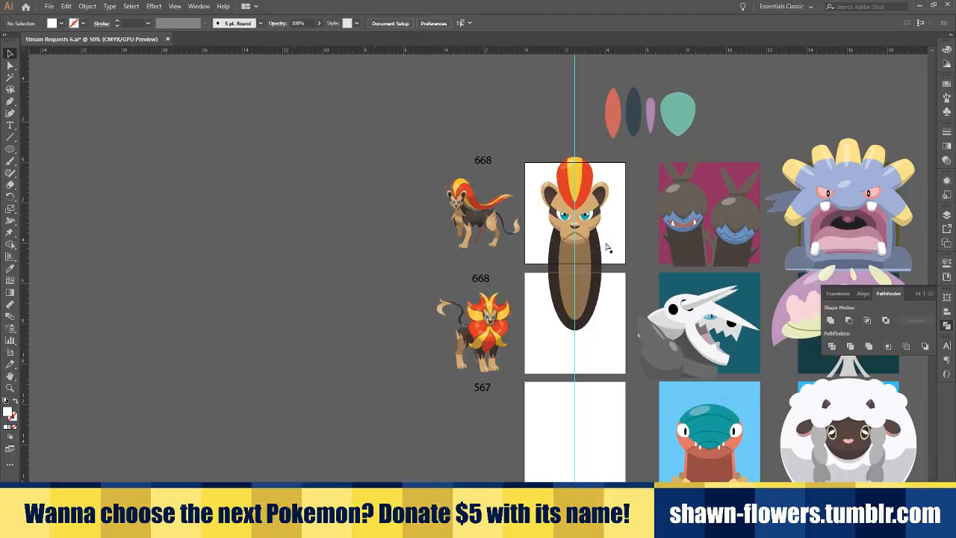
{"action": "scroll", "coordinate": [604, 248], "scroll_direction": "right", "scroll_amount": 2}
{"action": "scroll", "coordinate": [553, 248], "scroll_direction": "up", "scroll_amount": 1}
{"action": "scroll", "coordinate": [587, 172], "scroll_direction": "up", "scroll_amount": 1}
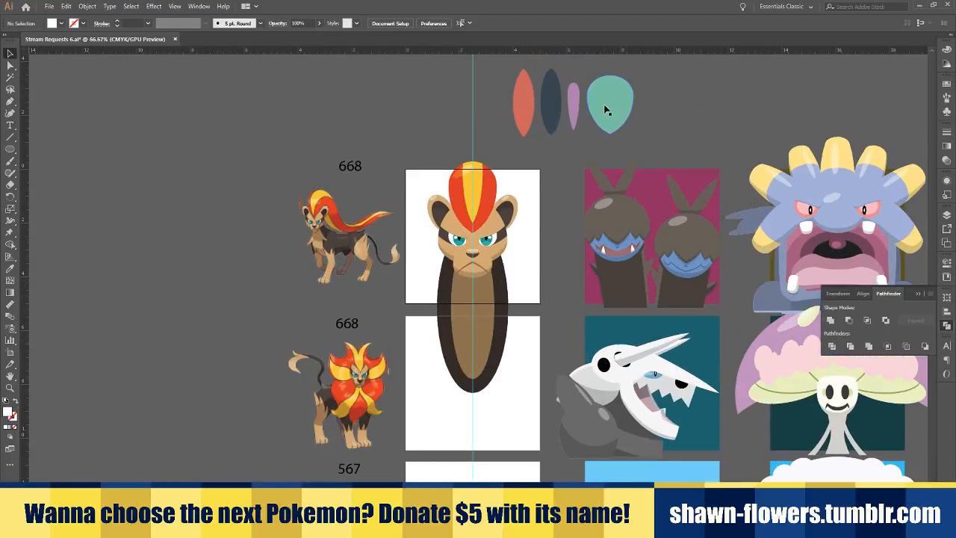
{"action": "left_click_drag", "start_coordinate": [607, 110], "coordinate": [408, 275]}
{"action": "scroll", "coordinate": [440, 277], "scroll_direction": "up", "scroll_amount": 3}
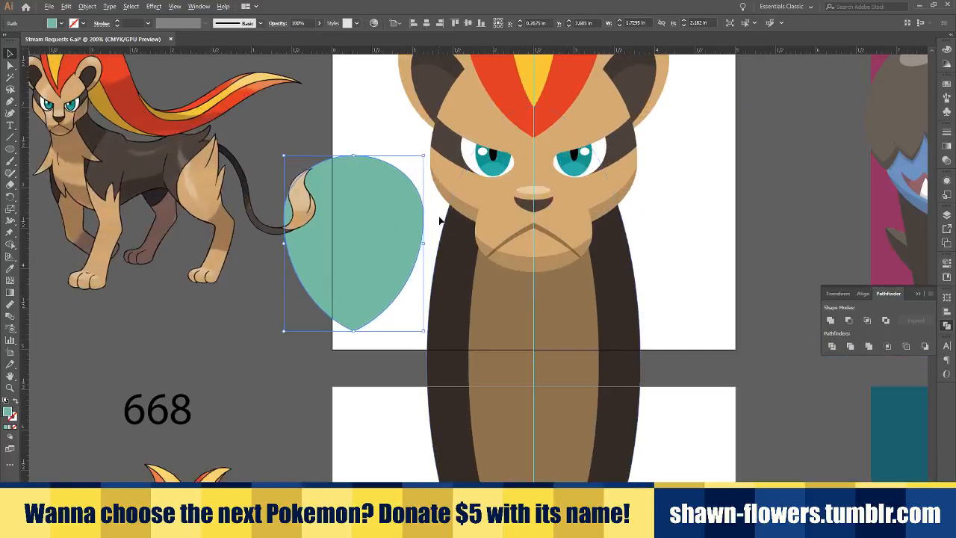
{"action": "left_click_drag", "start_coordinate": [428, 154], "coordinate": [467, 268]}
{"action": "left_click_drag", "start_coordinate": [389, 240], "coordinate": [459, 264]}
{"action": "left_click_drag", "start_coordinate": [395, 205], "coordinate": [342, 245]}
Place a duplicate of the teal leaf slightly lower and widen it
{"action": "scroll", "coordinate": [427, 303], "scroll_direction": "up", "scroll_amount": 3, "text": "alt"}
{"action": "left_click", "coordinate": [377, 323]}
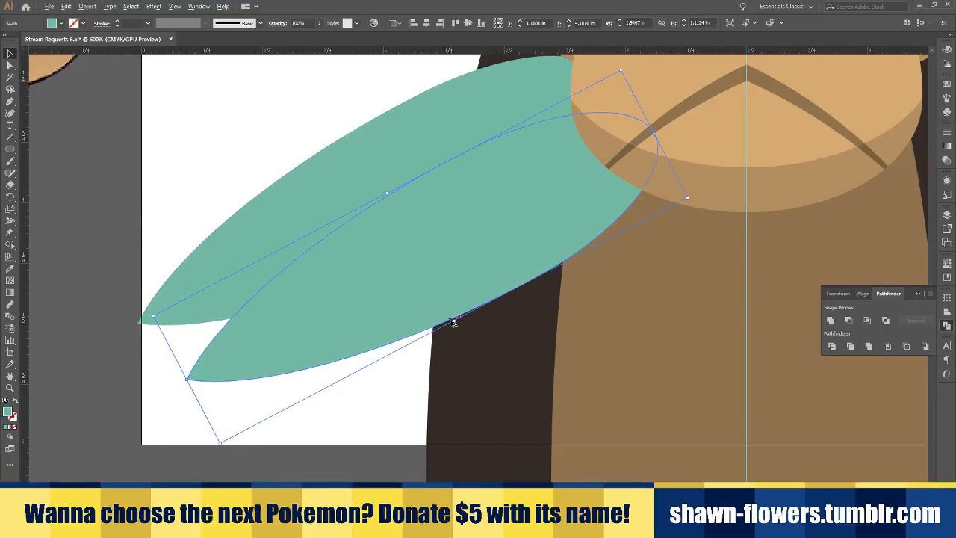
{"action": "left_click_drag", "start_coordinate": [452, 323], "coordinate": [520, 374]}
{"action": "left_click", "coordinate": [186, 348]}
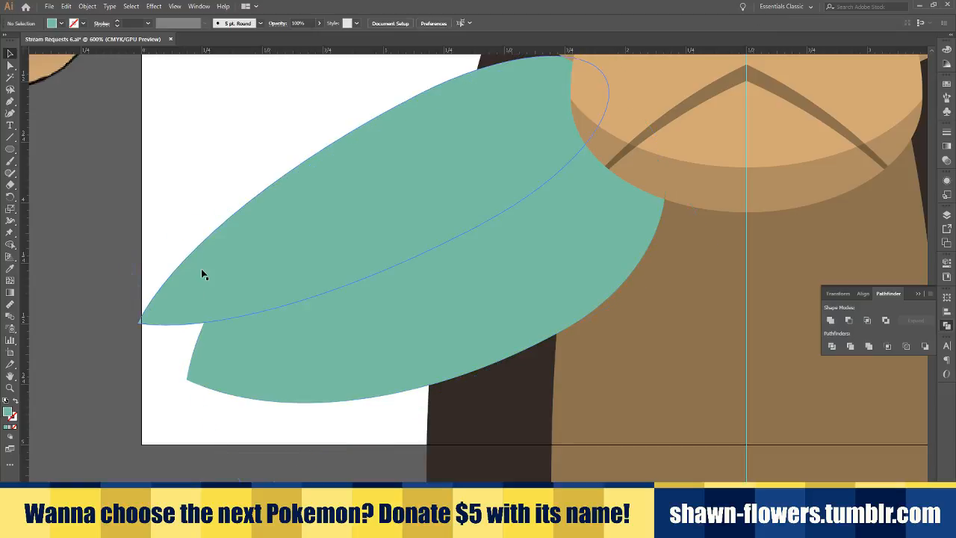
Enlarge the upper teal leaf to about 3.17 by 2.32 in and move it over the lower leaf
{"action": "left_click_drag", "start_coordinate": [202, 275], "coordinate": [161, 340]}
{"action": "scroll", "coordinate": [516, 128], "scroll_direction": "down", "scroll_amount": 2}
{"action": "left_click_drag", "start_coordinate": [523, 104], "coordinate": [583, 258]}
{"action": "scroll", "coordinate": [539, 299], "scroll_direction": "down", "scroll_amount": 3}
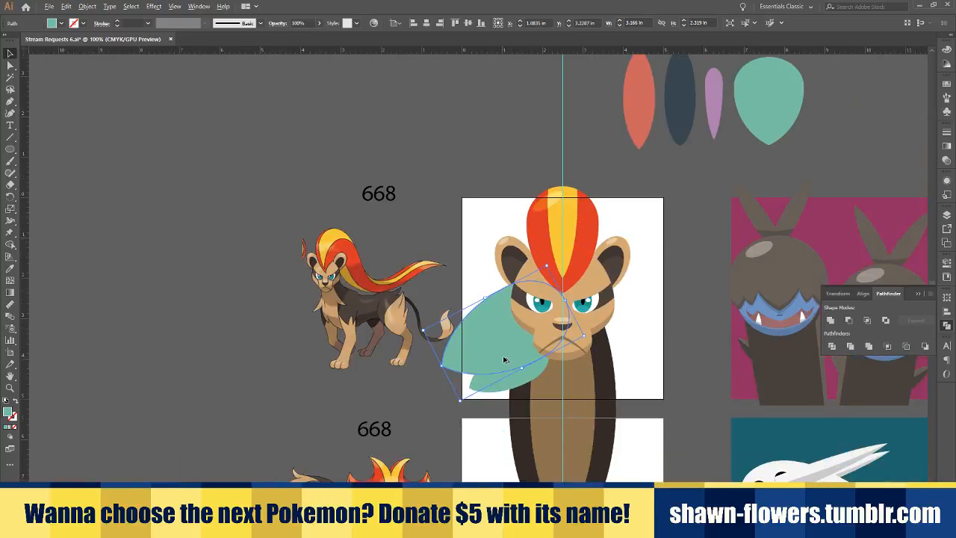
{"action": "scroll", "coordinate": [504, 357], "scroll_direction": "up", "scroll_amount": 2}
{"action": "left_click_drag", "start_coordinate": [500, 323], "coordinate": [474, 343]}
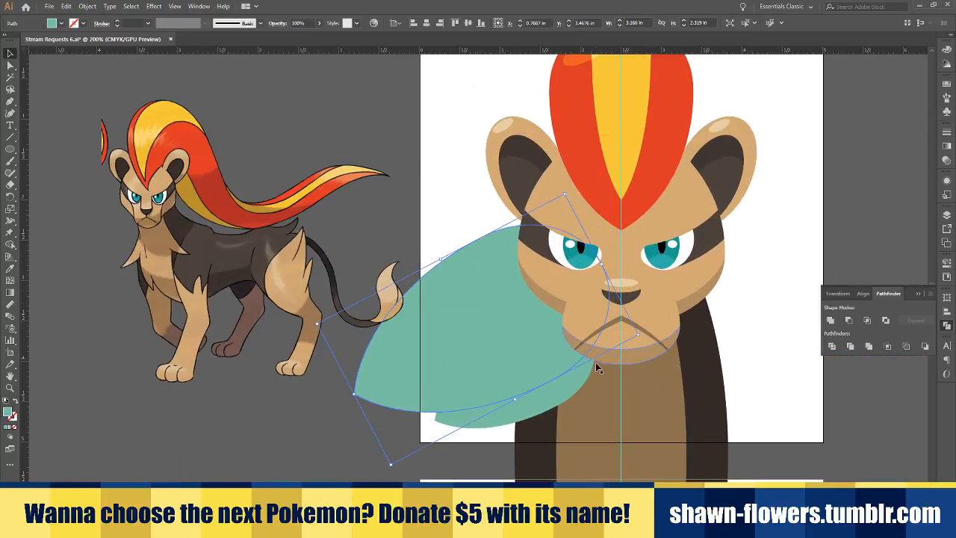
Rotate the lower leaf and subtract the large leaf from it to leave a curved tuft about 1.87 by 0.93 in
{"action": "left_click", "coordinate": [574, 400]}
{"action": "left_click_drag", "start_coordinate": [616, 380], "coordinate": [612, 406]}
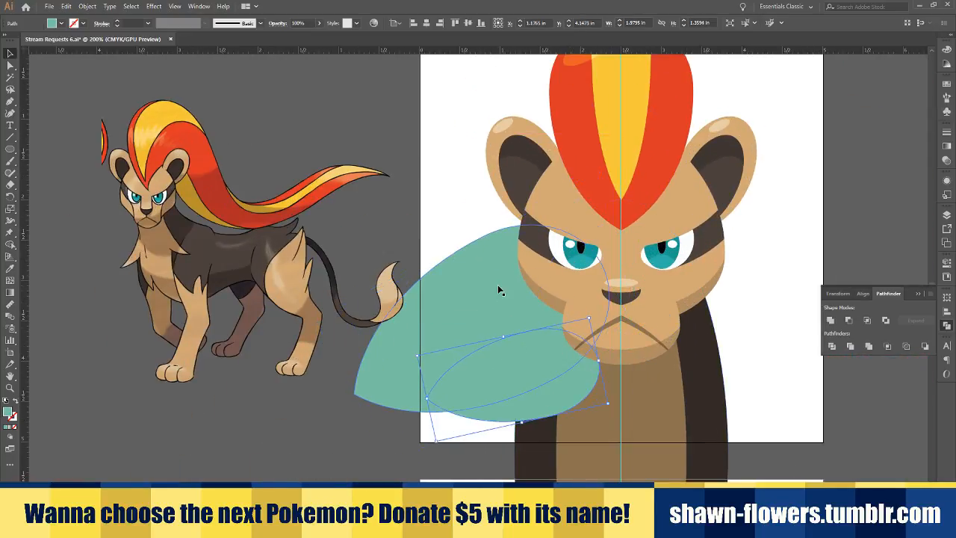
{"action": "left_click", "coordinate": [494, 286]}
{"action": "left_click", "coordinate": [853, 321]}
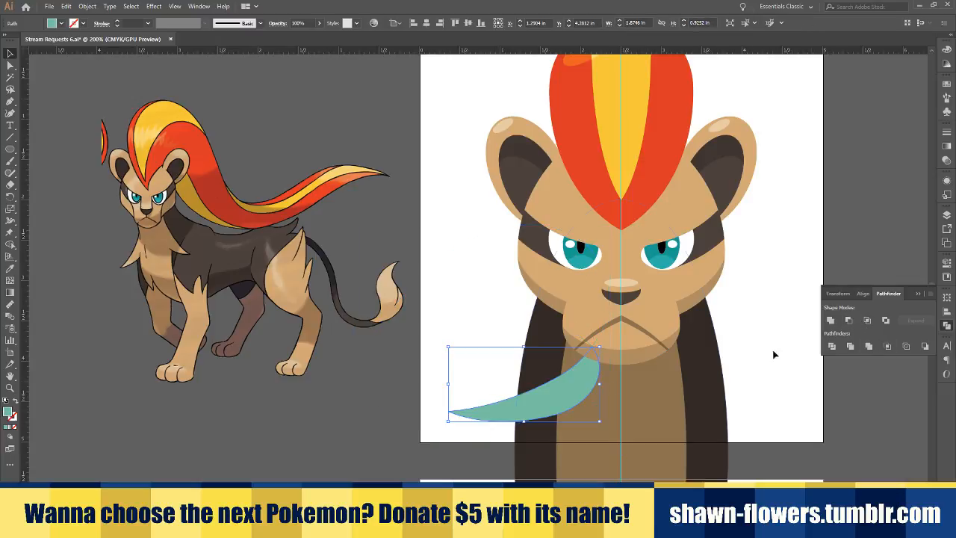
Fill the curved chest tuft with the tan sampled from the muzzle
{"action": "left_click", "coordinate": [9, 270]}
{"action": "left_click", "coordinate": [586, 307]}
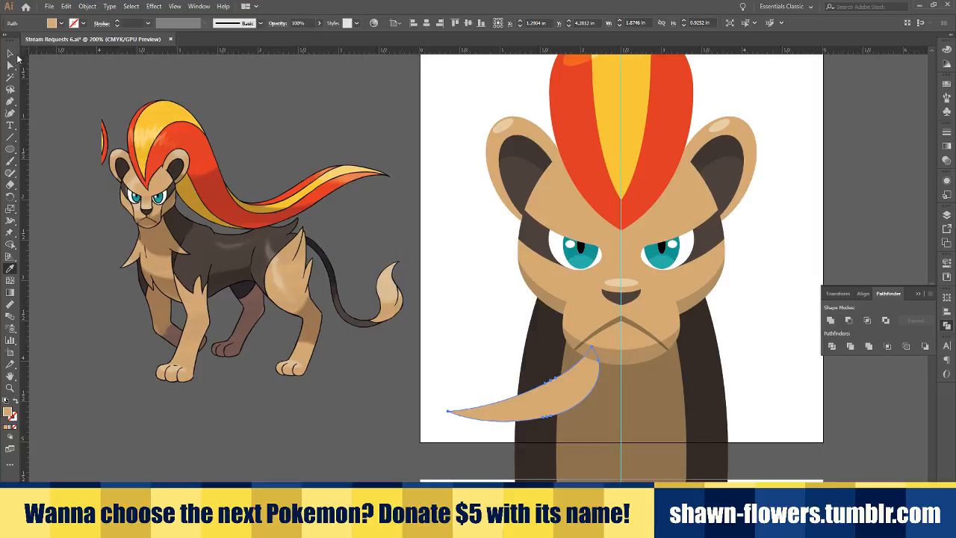
{"action": "left_click", "coordinate": [10, 54]}
Shrink and rotate the tan tuft to about 1.18 by 0.88 in across the chest's left edge
{"action": "scroll", "coordinate": [440, 372], "scroll_direction": "right", "scroll_amount": 3}
{"action": "scroll", "coordinate": [440, 371], "scroll_direction": "right", "scroll_amount": 1}
{"action": "scroll", "coordinate": [540, 426], "scroll_direction": "up", "scroll_amount": 2}
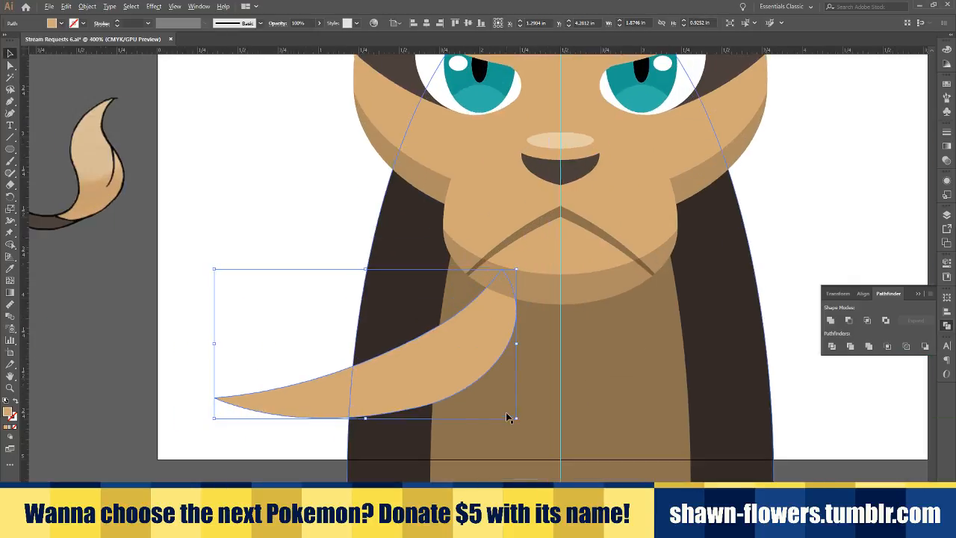
{"action": "scroll", "coordinate": [500, 392], "scroll_direction": "down", "scroll_amount": 2}
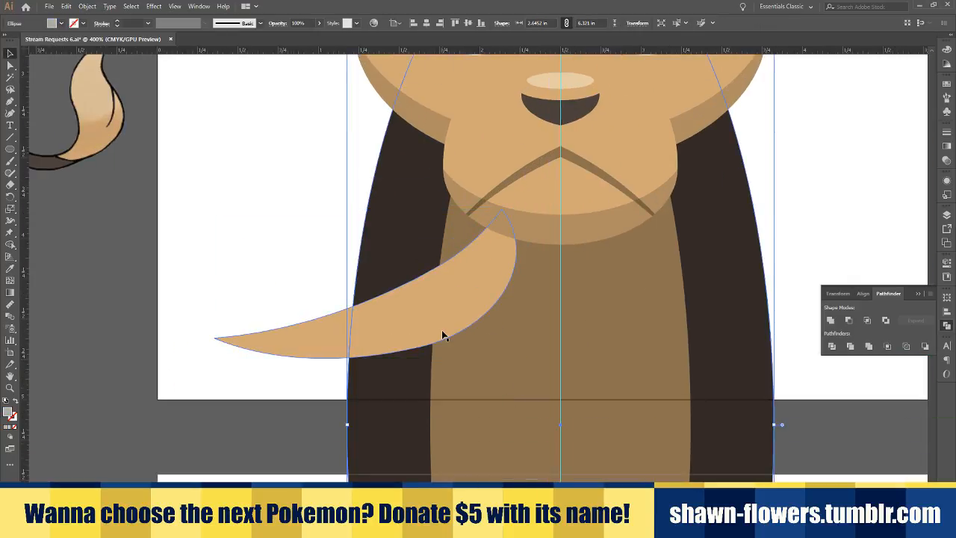
{"action": "left_click_drag", "start_coordinate": [520, 359], "coordinate": [585, 322]}
{"action": "left_click_drag", "start_coordinate": [431, 284], "coordinate": [454, 335]}
{"action": "left_click_drag", "start_coordinate": [224, 299], "coordinate": [319, 314]}
{"action": "left_click_drag", "start_coordinate": [470, 366], "coordinate": [450, 346]}
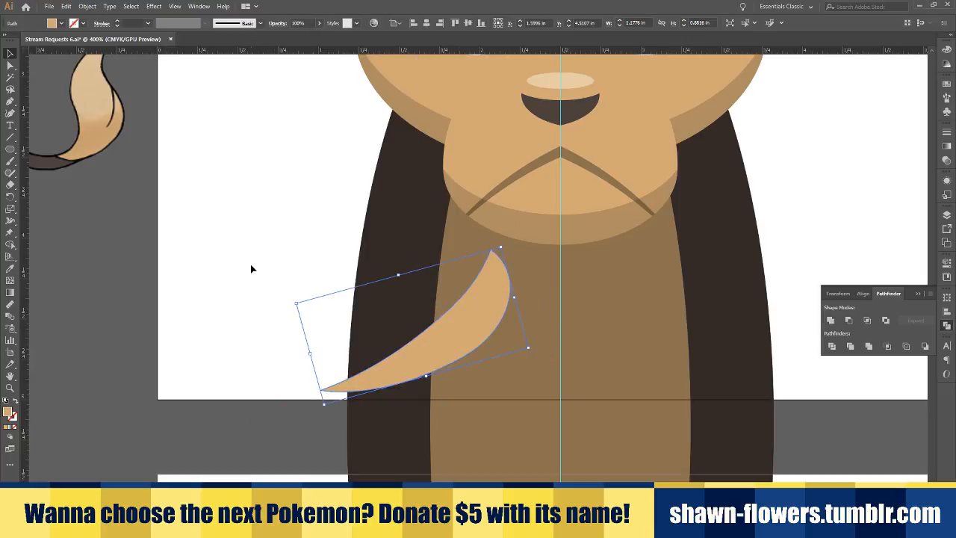
{"action": "left_click", "coordinate": [251, 269]}
{"action": "scroll", "coordinate": [261, 282], "scroll_direction": "down", "scroll_amount": 3}
{"action": "scroll", "coordinate": [367, 288], "scroll_direction": "up", "scroll_amount": 3}
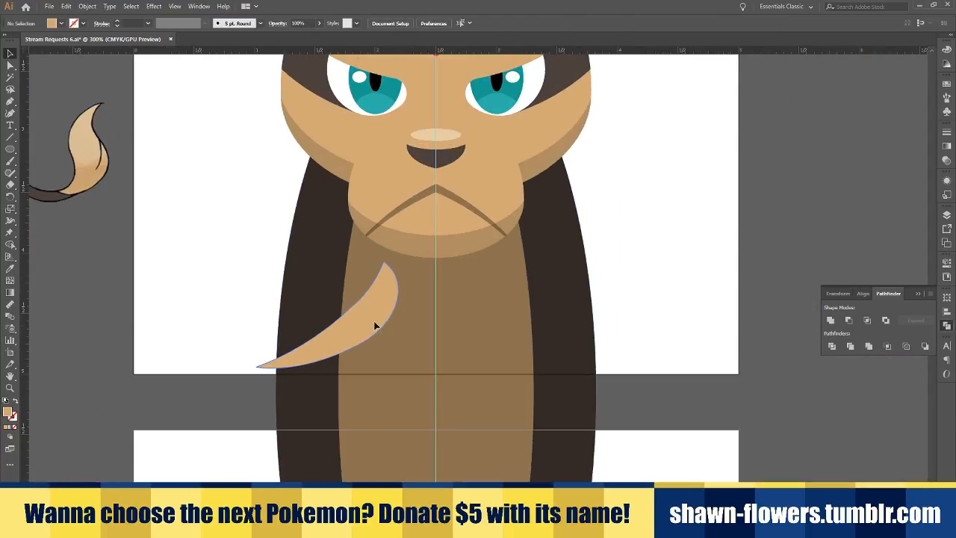
Rotate the tuft to point more steeply downward and copy it across to the right side of the chest
{"action": "left_click", "coordinate": [376, 326]}
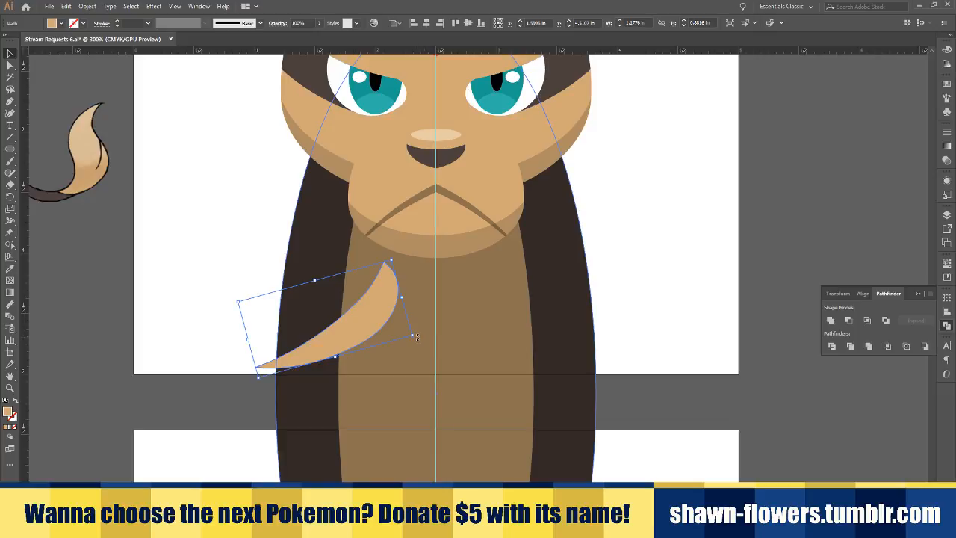
{"action": "left_click_drag", "start_coordinate": [416, 337], "coordinate": [418, 288]}
{"action": "left_click_drag", "start_coordinate": [366, 314], "coordinate": [553, 322]}
{"action": "left_click", "coordinate": [273, 329]}
{"action": "left_click", "coordinate": [348, 320]}
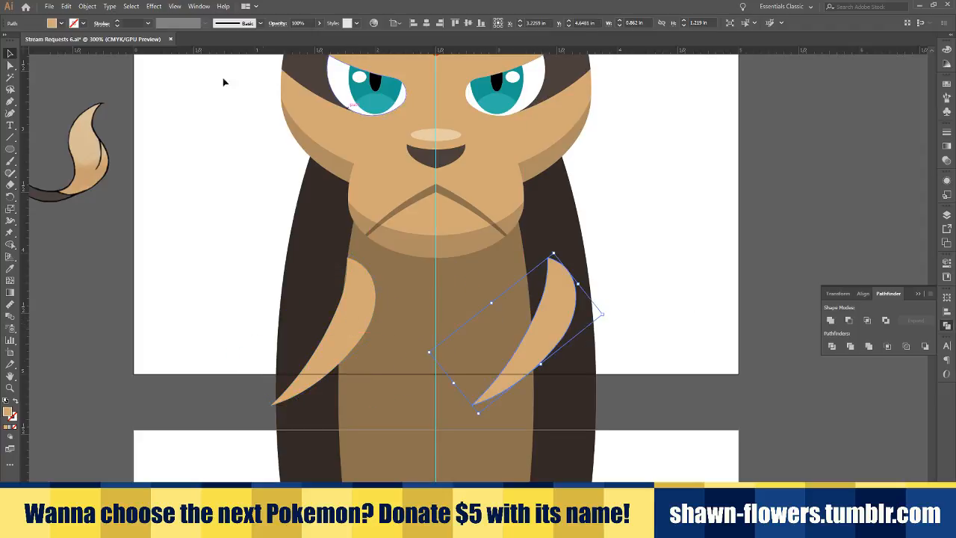
Reflect the copied tuft left to right and line it up on the chest's right edge, opposite the left tuft
{"action": "left_click", "coordinate": [87, 6]}
{"action": "mouse_move", "coordinate": [112, 18]}
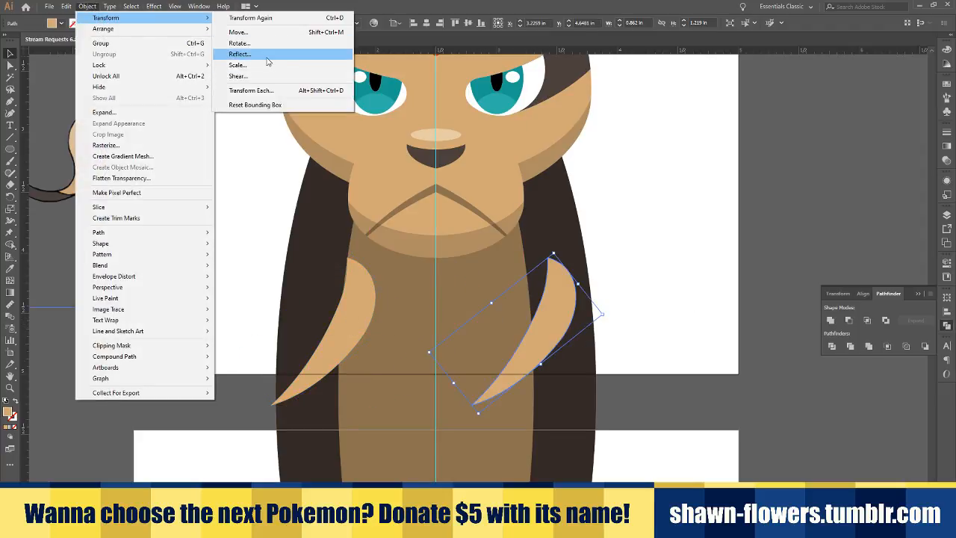
{"action": "left_click", "coordinate": [267, 58]}
{"action": "left_click", "coordinate": [85, 162]}
{"action": "scroll", "coordinate": [483, 332], "scroll_direction": "up", "scroll_amount": 2}
{"action": "left_click_drag", "start_coordinate": [477, 285], "coordinate": [517, 281]}
{"action": "left_click", "coordinate": [240, 263], "text": "shift"}
{"action": "left_click", "coordinate": [757, 164]}
Arrange both chest tufts behind the translucent body shading but in front of the dark body ellipse
{"action": "scroll", "coordinate": [757, 165], "scroll_direction": "down", "scroll_amount": 2}
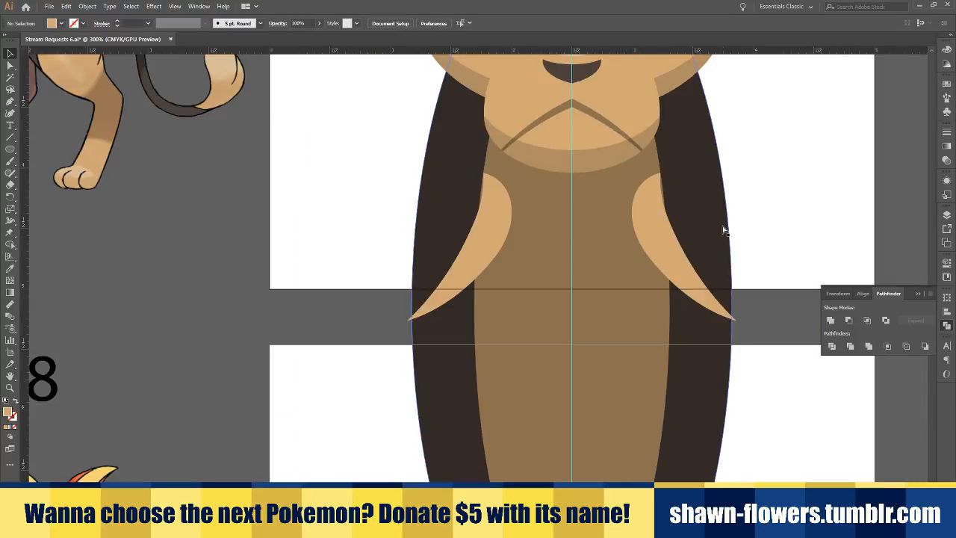
{"action": "scroll", "coordinate": [723, 230], "scroll_direction": "right", "scroll_amount": 2}
{"action": "scroll", "coordinate": [635, 175], "scroll_direction": "down", "scroll_amount": 2}
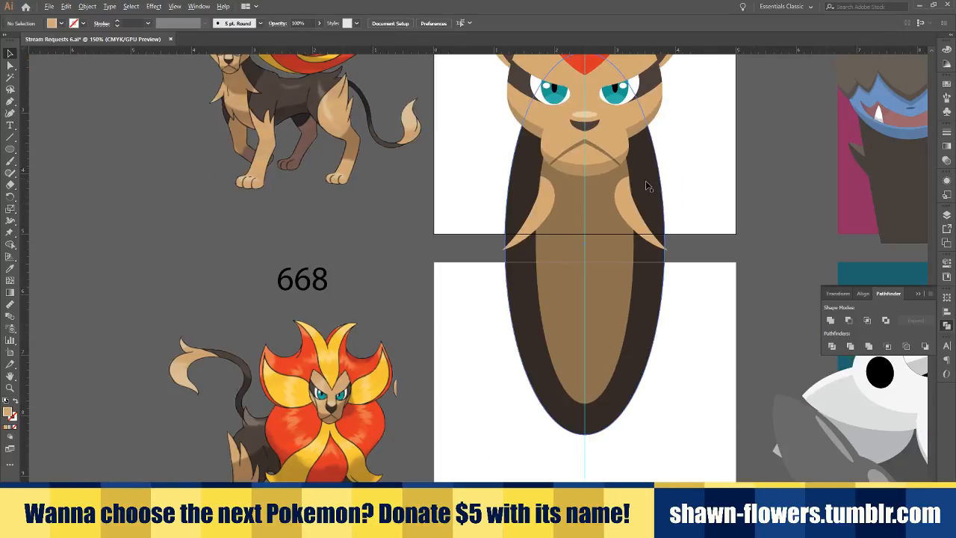
{"action": "scroll", "coordinate": [647, 181], "scroll_direction": "up", "scroll_amount": 3}
{"action": "left_click", "coordinate": [373, 186]}
{"action": "left_click", "coordinate": [575, 154], "text": "shift"}
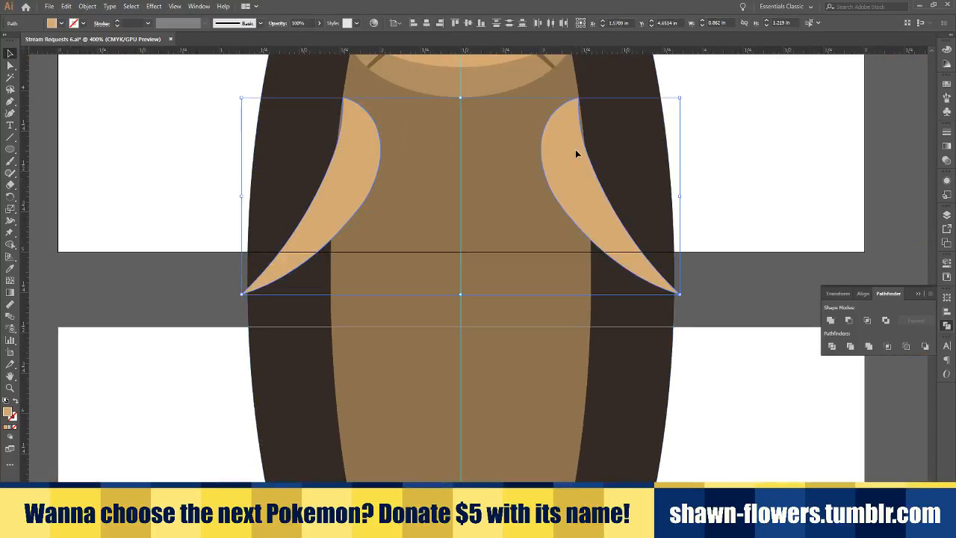
{"action": "key", "text": "a"}
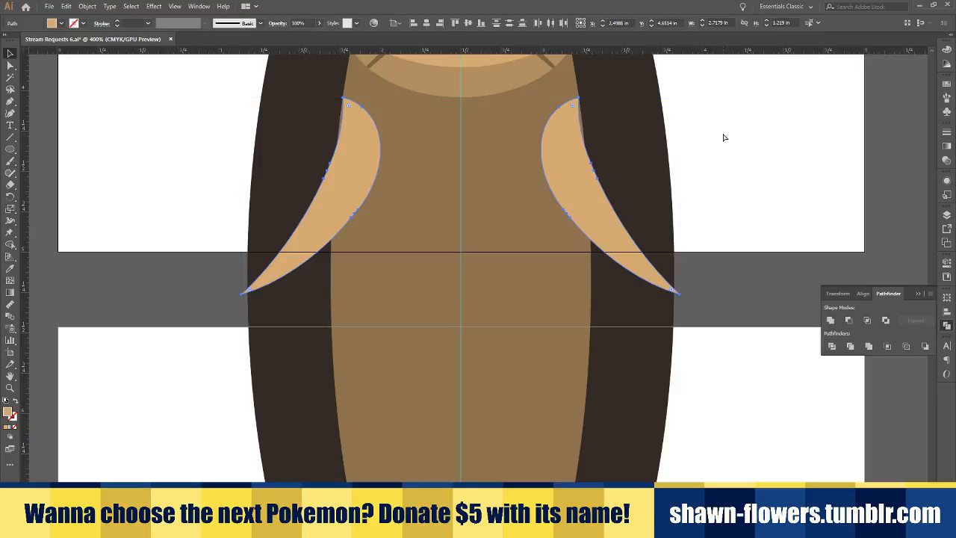
{"action": "key", "text": "ctrl+shift+bracketleft"}
{"action": "key", "text": "ctrl+bracketright"}
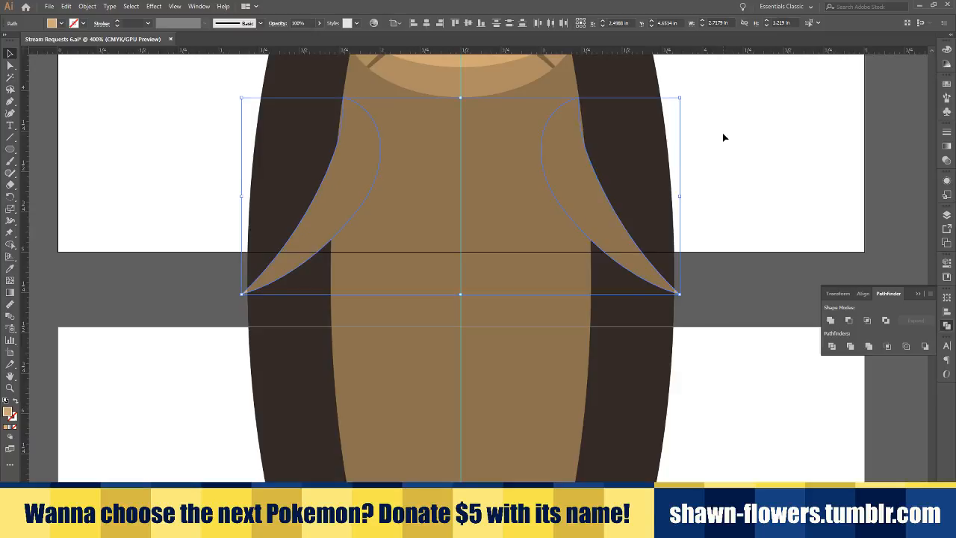
{"action": "left_click", "coordinate": [724, 137]}
{"action": "scroll", "coordinate": [724, 137], "scroll_direction": "down", "scroll_amount": 2}
{"action": "scroll", "coordinate": [718, 238], "scroll_direction": "down", "scroll_amount": 1}
{"action": "scroll", "coordinate": [674, 257], "scroll_direction": "up", "scroll_amount": 8}
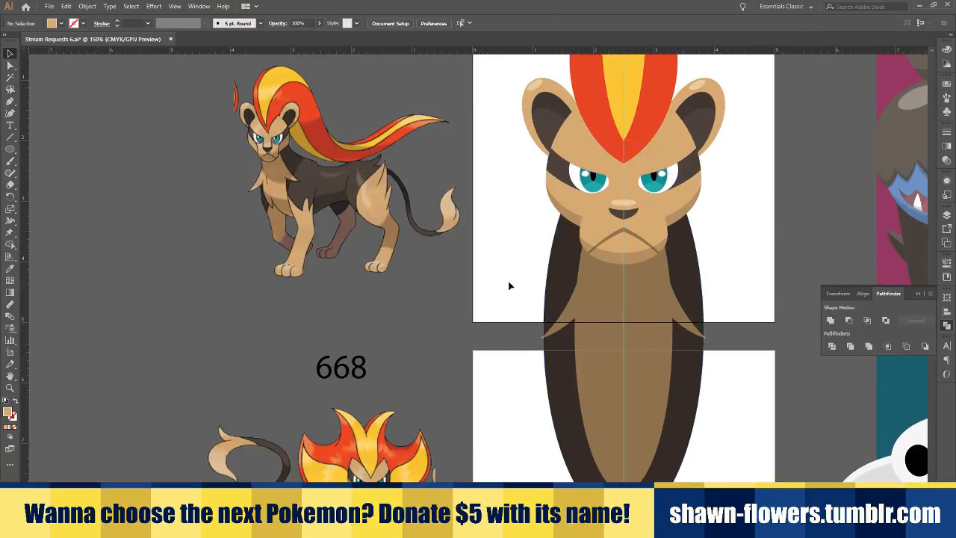
{"action": "scroll", "coordinate": [501, 282], "scroll_direction": "right", "scroll_amount": 8}
{"action": "scroll", "coordinate": [613, 282], "scroll_direction": "up", "scroll_amount": 3}
{"action": "scroll", "coordinate": [614, 285], "scroll_direction": "up", "scroll_amount": 1}
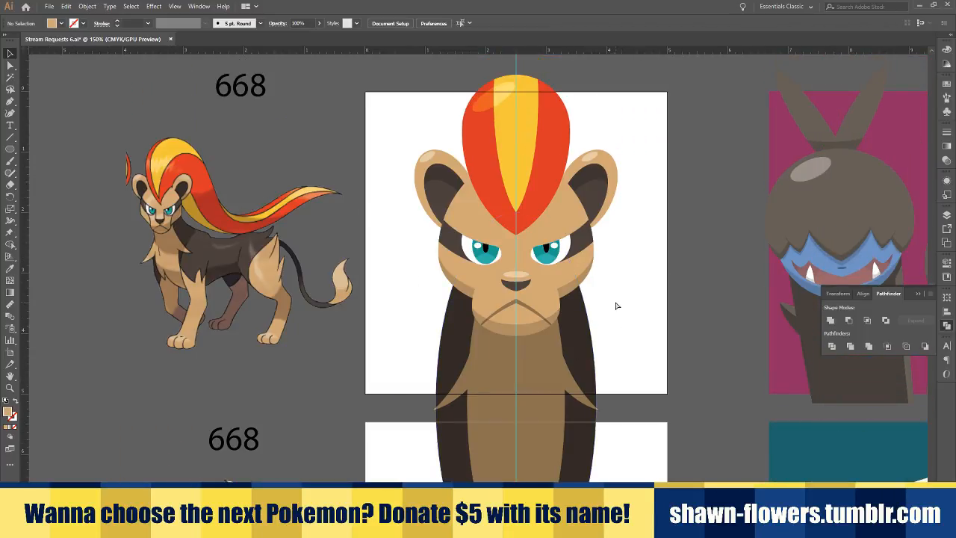
{"action": "scroll", "coordinate": [621, 302], "scroll_direction": "right", "scroll_amount": 1}
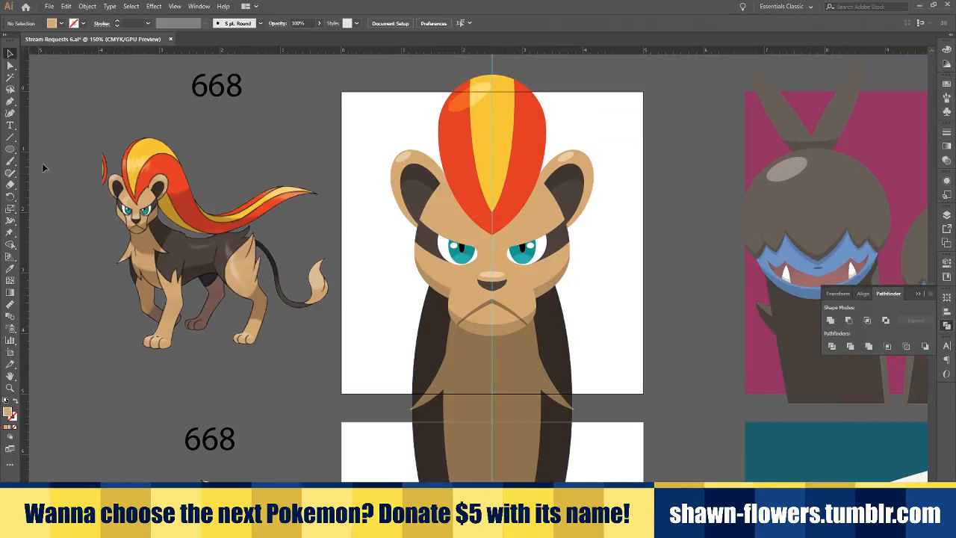
Cover the first artboard with a 5 by 5 in rectangle behind all the artwork and fill it medium blue
{"action": "left_click_drag", "start_coordinate": [17, 153], "coordinate": [39, 153]}
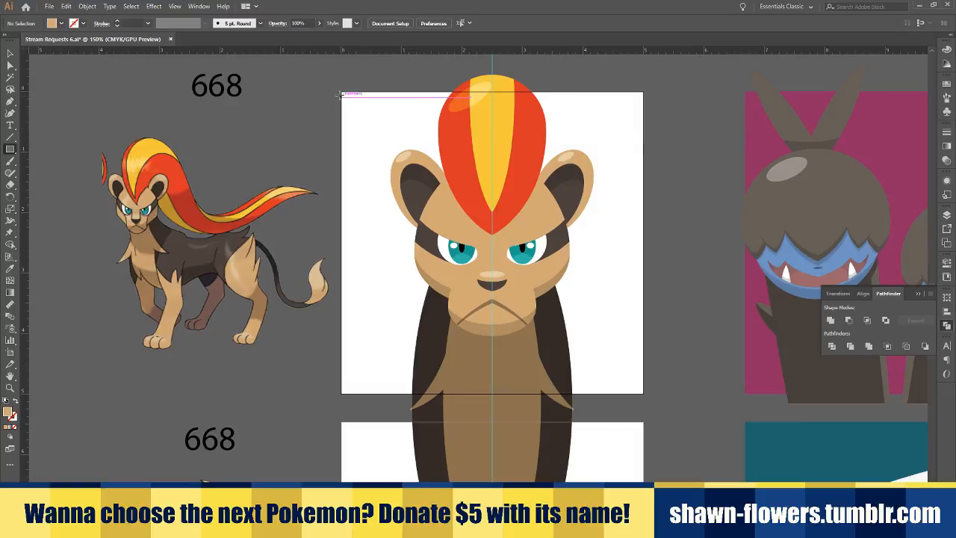
{"action": "left_click_drag", "start_coordinate": [342, 91], "coordinate": [643, 392]}
{"action": "key", "text": "ctrl+shift+bracketleft"}
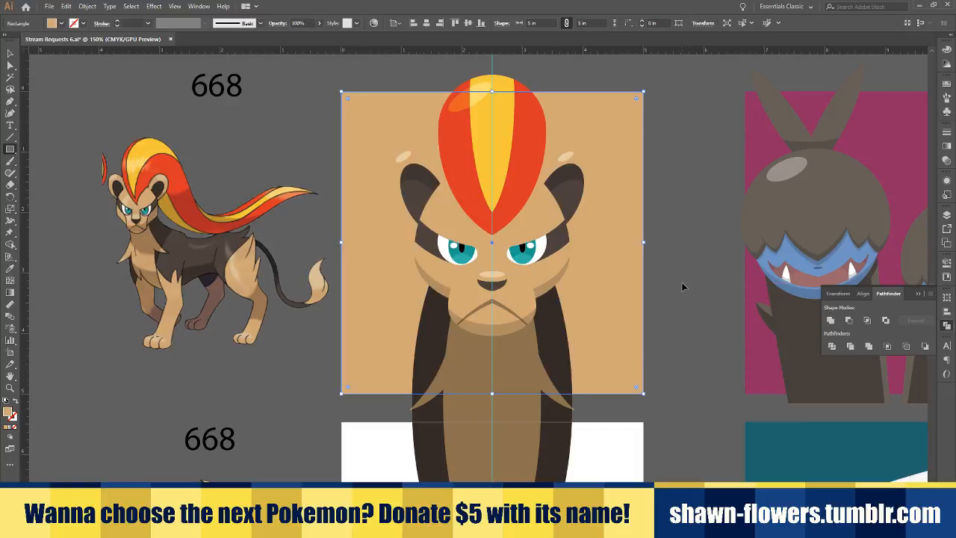
{"action": "left_click", "coordinate": [13, 270]}
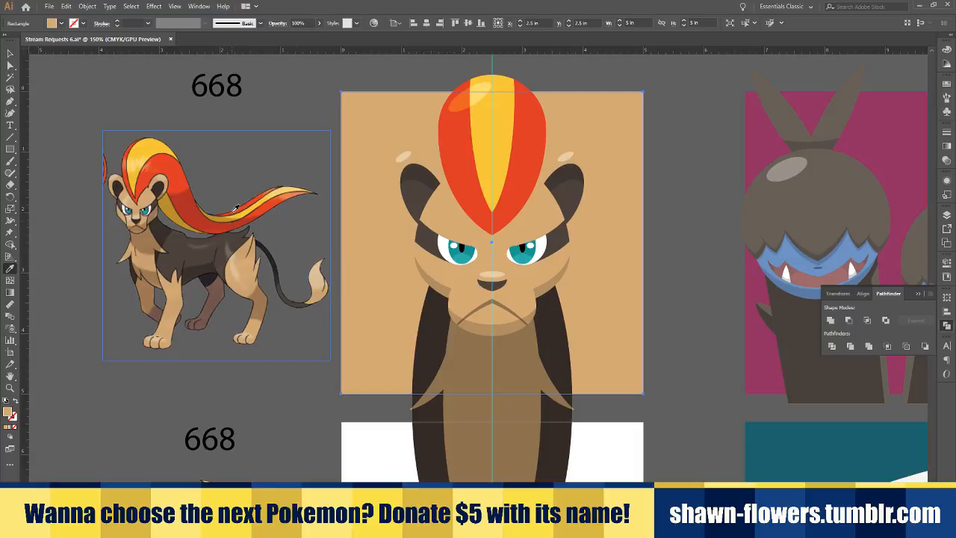
{"action": "left_click", "coordinate": [52, 23], "text": "shift"}
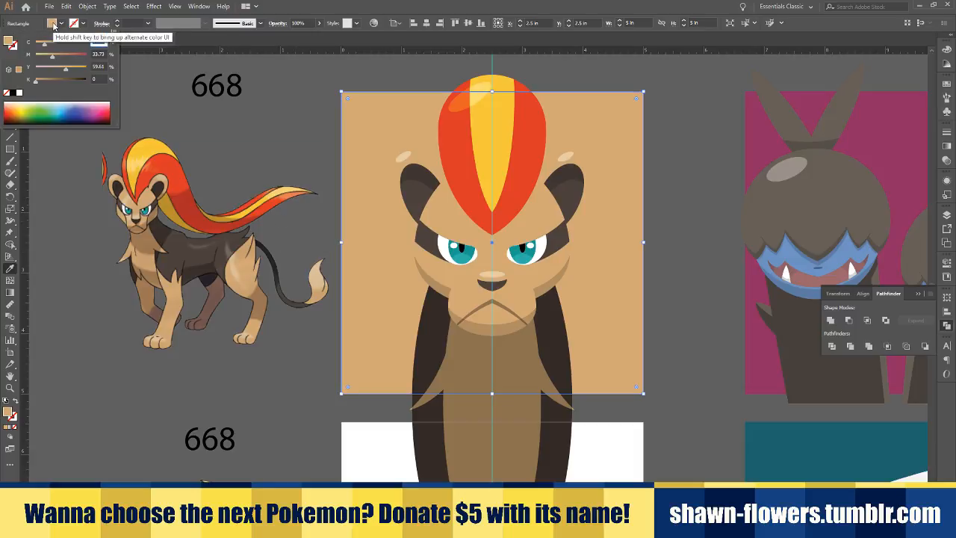
{"action": "left_click", "coordinate": [65, 112]}
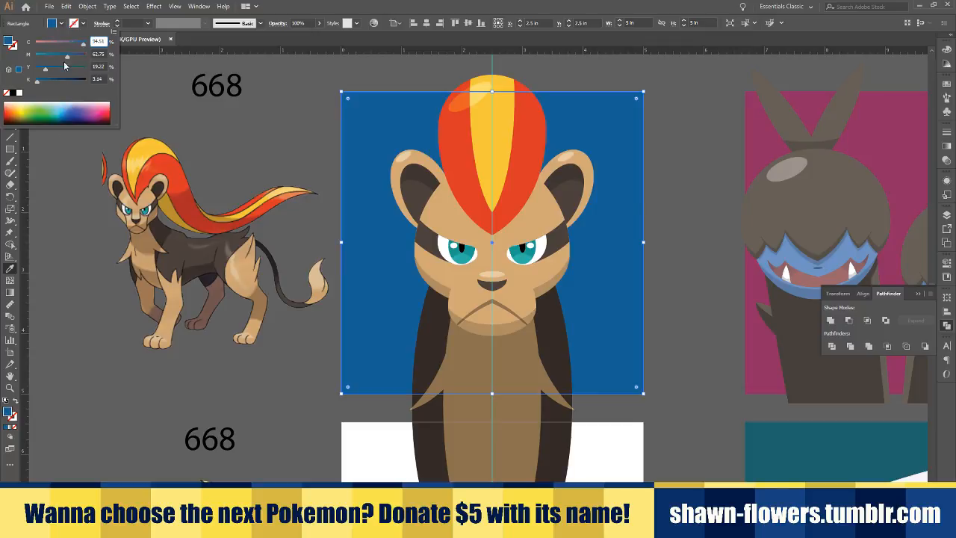
{"action": "left_click", "coordinate": [10, 53]}
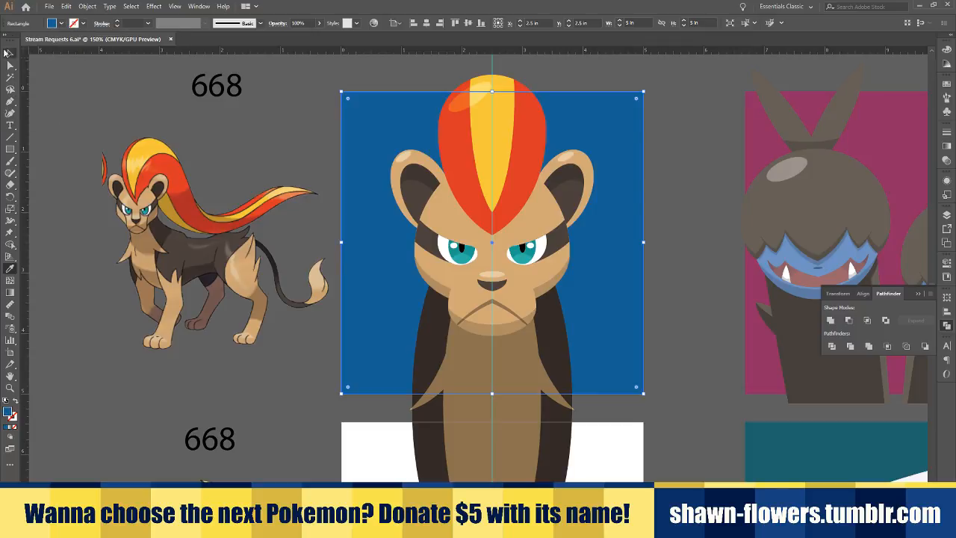
{"action": "left_click", "coordinate": [370, 87]}
Draw a rectangle about 3.98 by 3.65 in over the body below the artboard and duplicate it slightly to the right
{"action": "scroll", "coordinate": [712, 270], "scroll_direction": "down", "scroll_amount": 3}
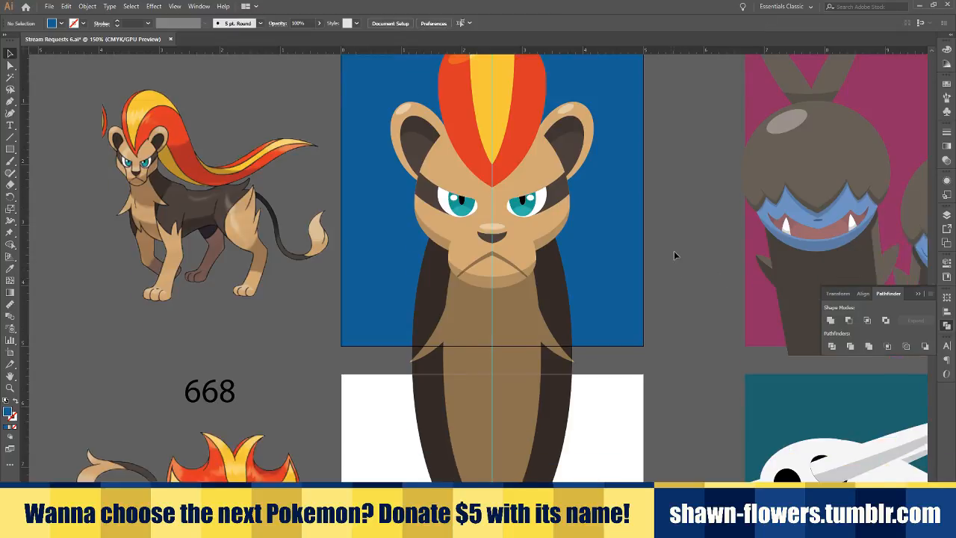
{"action": "left_click", "coordinate": [10, 151]}
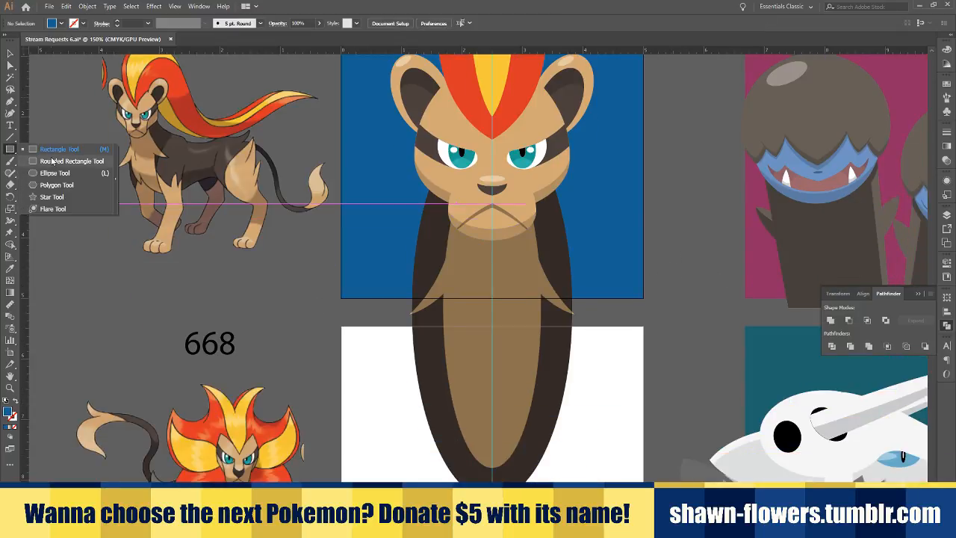
{"action": "left_click", "coordinate": [9, 151]}
{"action": "scroll", "coordinate": [479, 306], "scroll_direction": "down", "scroll_amount": 1}
{"action": "scroll", "coordinate": [479, 306], "scroll_direction": "down", "scroll_amount": 1}
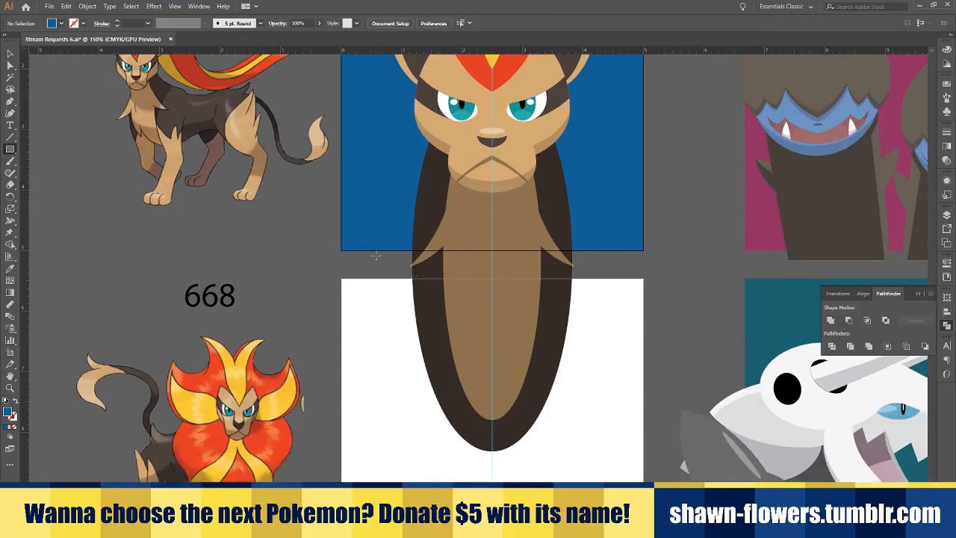
{"action": "left_click_drag", "start_coordinate": [375, 255], "coordinate": [617, 474]}
{"action": "left_click", "coordinate": [10, 54]}
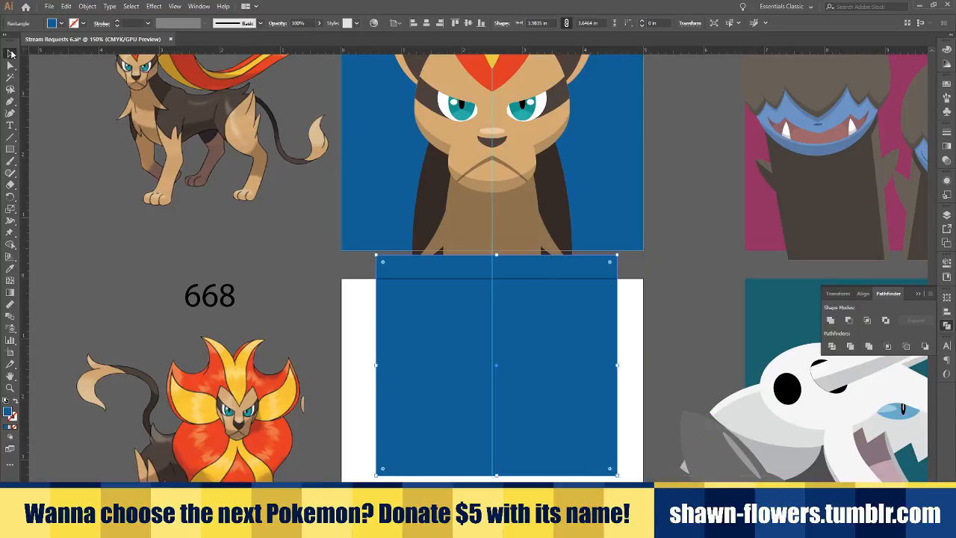
{"action": "mouse_move", "coordinate": [390, 291]}
{"action": "left_mouse_down"}
{"action": "mouse_move", "coordinate": [404, 289]}
{"action": "mouse_move", "coordinate": [396, 291]}
{"action": "left_mouse_up"}
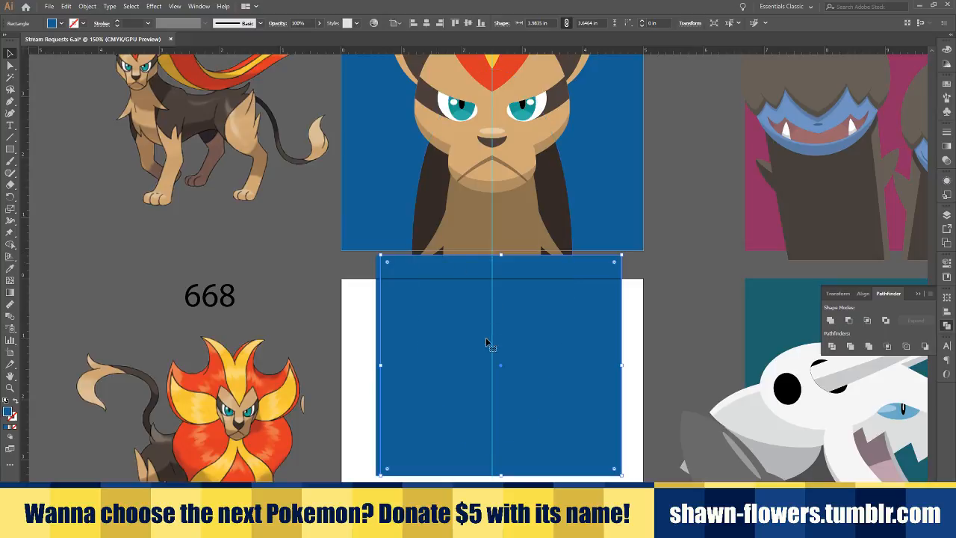
Cut the translucent body shading off just below the artboard by subtracting the duplicate rectangle from it
{"action": "scroll", "coordinate": [487, 336], "scroll_direction": "down", "scroll_amount": 2}
{"action": "scroll", "coordinate": [515, 258], "scroll_direction": "up", "scroll_amount": 5}
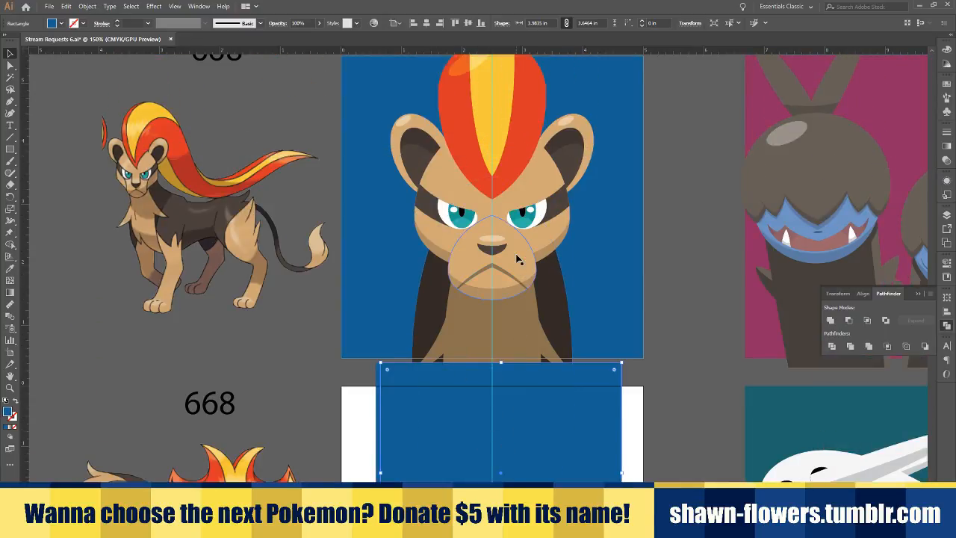
{"action": "scroll", "coordinate": [515, 260], "scroll_direction": "down", "scroll_amount": 4}
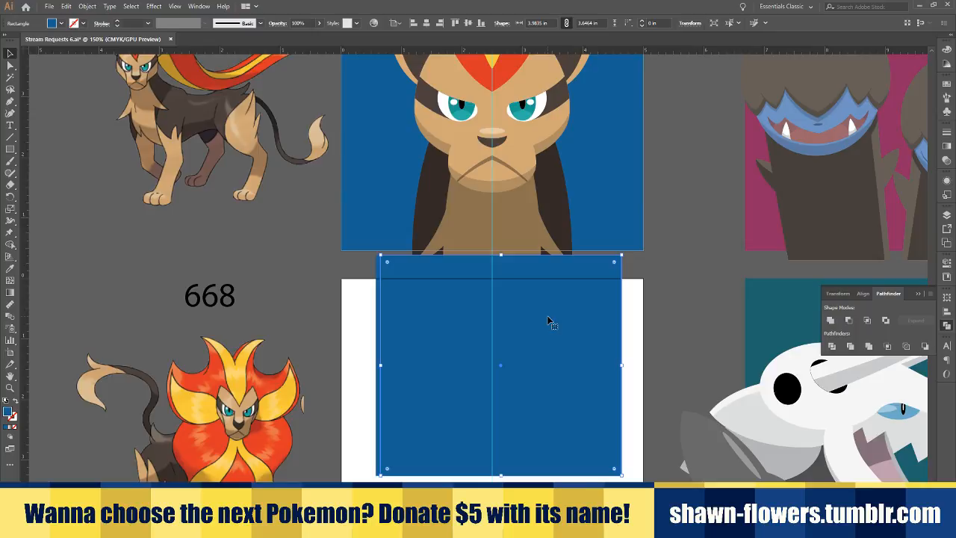
{"action": "scroll", "coordinate": [483, 267], "scroll_direction": "up", "scroll_amount": 1}
{"action": "left_click", "coordinate": [448, 236], "text": "shift"}
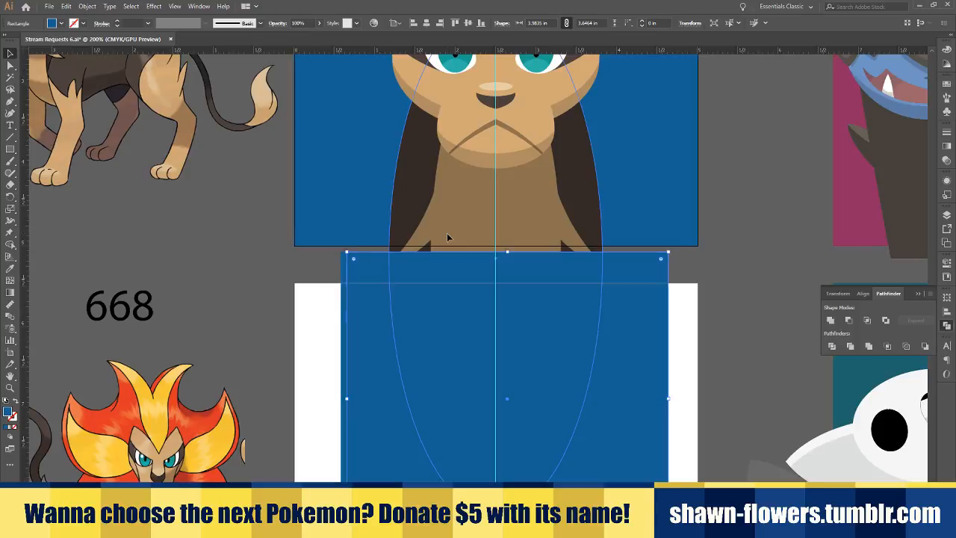
{"action": "left_click", "coordinate": [849, 321]}
{"action": "left_click", "coordinate": [751, 274]}
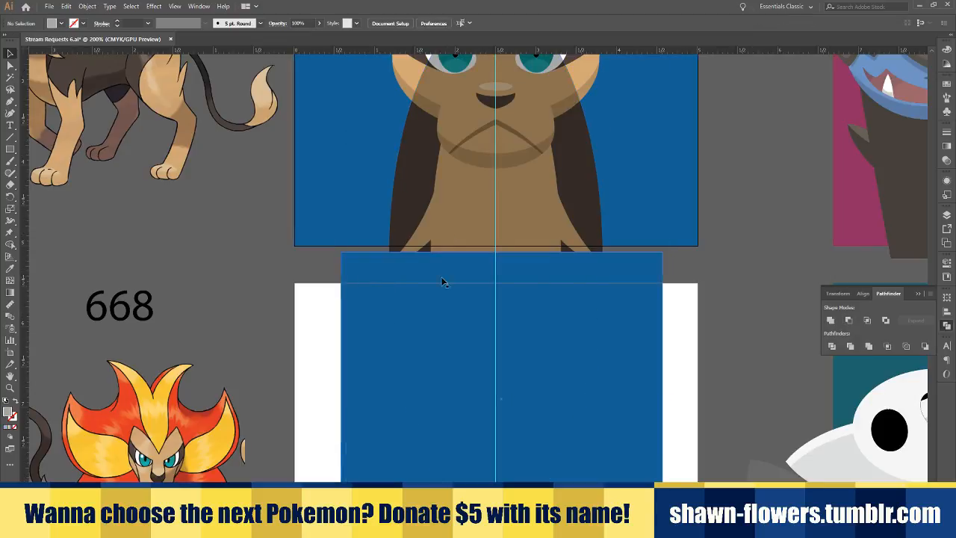
{"action": "left_click", "coordinate": [365, 261]}
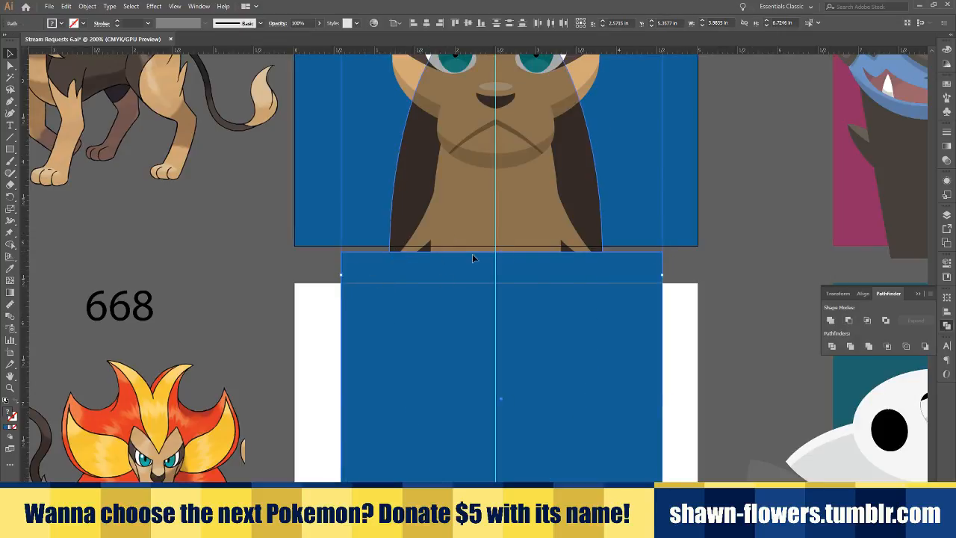
{"action": "left_click", "coordinate": [727, 260]}
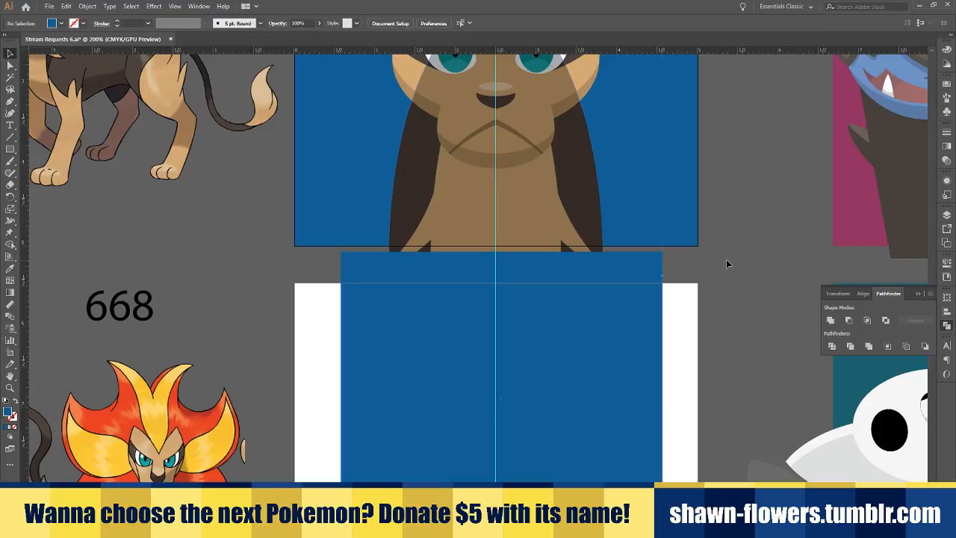
Shift the translucent shading slightly aside and subtract the remaining blue rectangle from the dark body ellipse below the artboard
{"action": "left_click", "coordinate": [392, 242]}
{"action": "left_click", "coordinate": [374, 265], "text": "shift"}
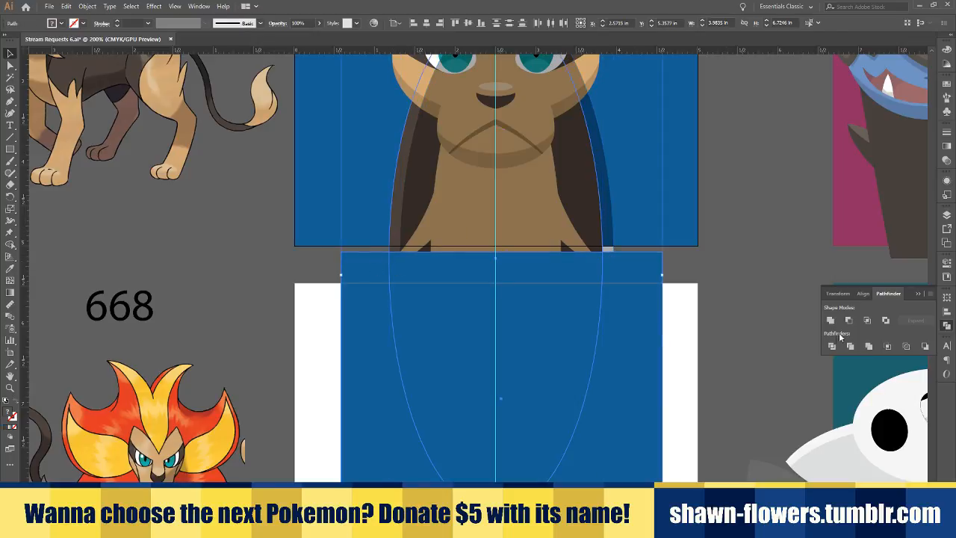
{"action": "left_click", "coordinate": [849, 319]}
{"action": "left_click", "coordinate": [656, 281]}
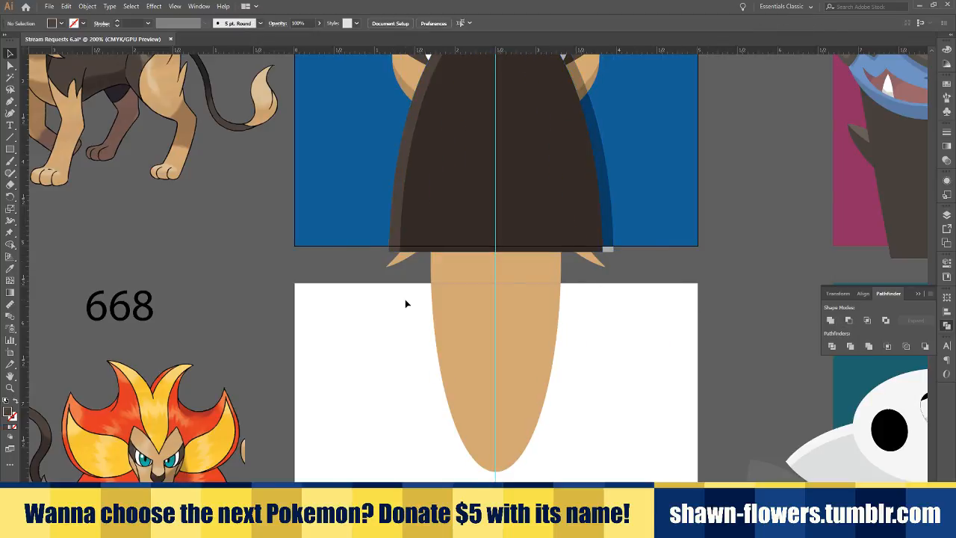
Draw a rectangle about 2.85 by 2.92 in over the tan chest's lower end and subtract it from the chest
{"action": "left_click", "coordinate": [10, 149]}
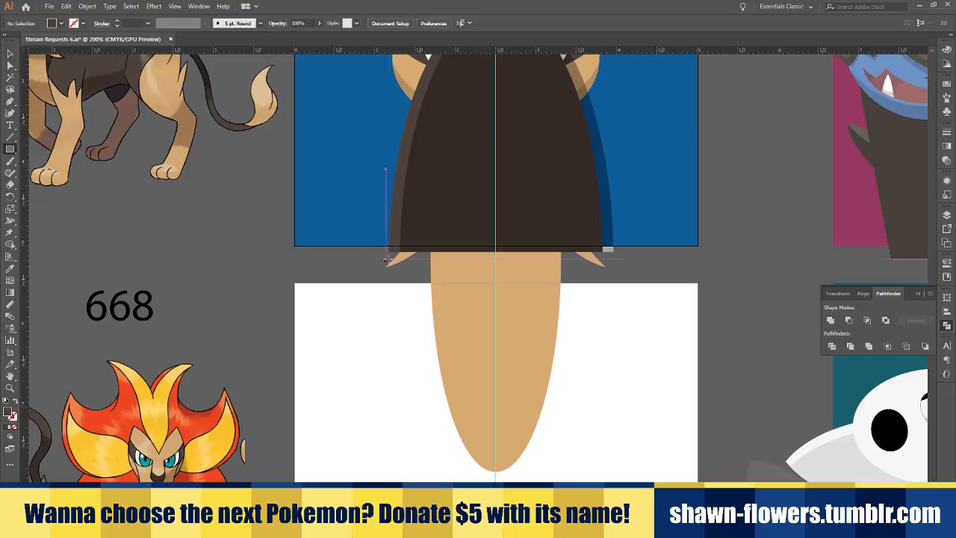
{"action": "mouse_move", "coordinate": [387, 252]}
{"action": "left_mouse_down"}
{"action": "mouse_move", "coordinate": [583, 426]}
{"action": "mouse_move", "coordinate": [617, 481]}
{"action": "left_mouse_up"}
{"action": "left_click", "coordinate": [10, 54]}
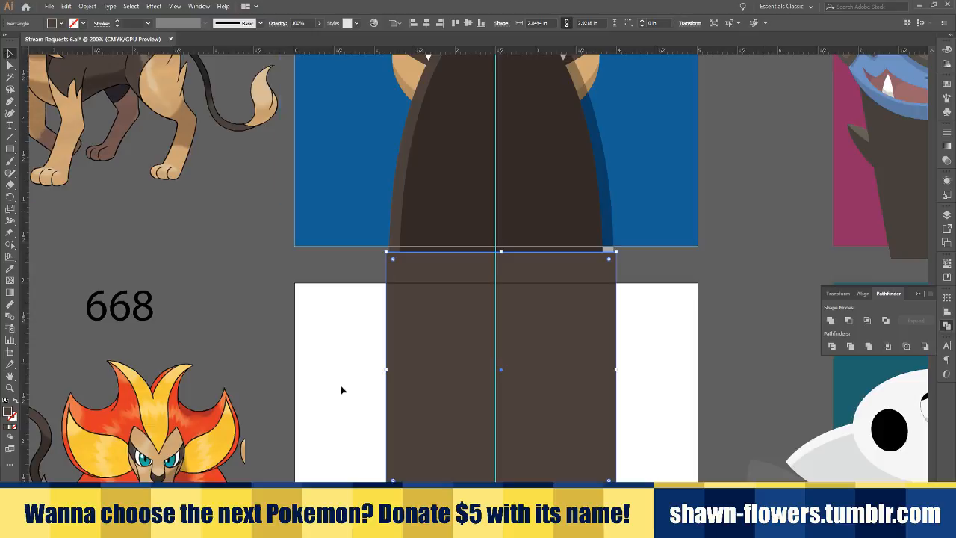
{"action": "left_click_drag", "start_coordinate": [338, 367], "coordinate": [546, 445]}
{"action": "left_click", "coordinate": [849, 320]}
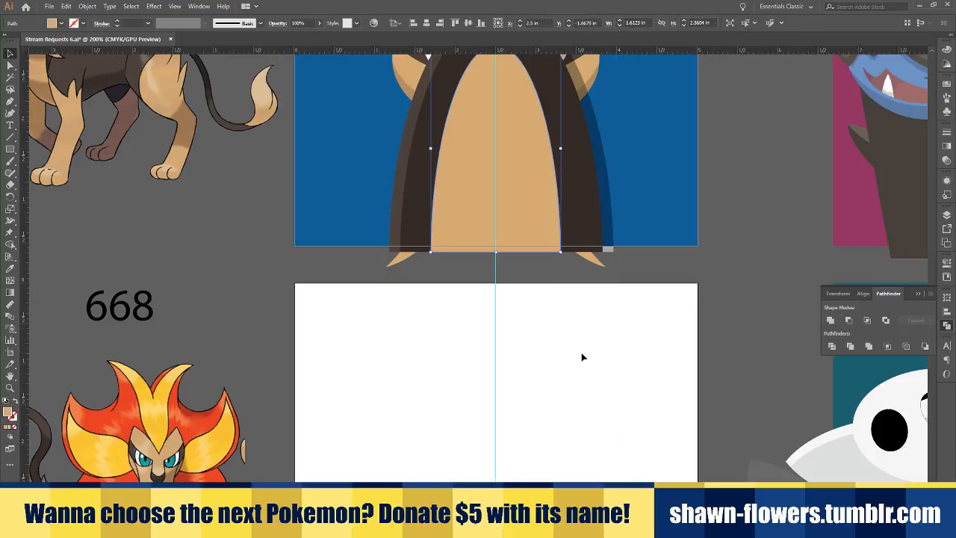
Send the trimmed chest, dark body and shading to the back, then raise them just above the blue background
{"action": "left_click", "coordinate": [583, 356]}
{"action": "scroll", "coordinate": [498, 341], "scroll_direction": "up", "scroll_amount": 3}
{"action": "left_click", "coordinate": [480, 286]}
{"action": "left_click", "coordinate": [401, 260], "text": "shift"}
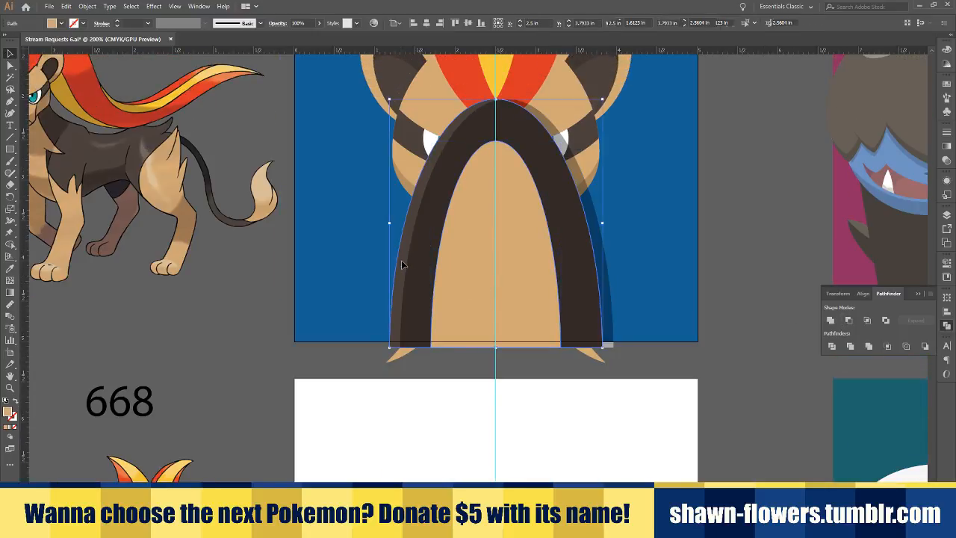
{"action": "left_click", "coordinate": [415, 276], "text": "shift"}
{"action": "key", "text": "ctrl+shift+bracketleft"}
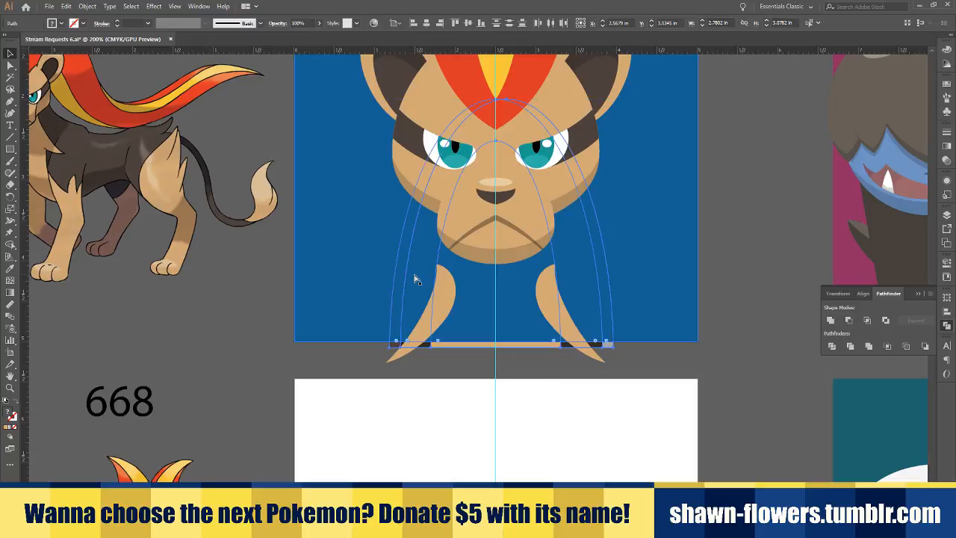
{"action": "key", "text": "ctrl+bracketright"}
Move the translucent body shading back left so its outline lines up with the dark body
{"action": "scroll", "coordinate": [468, 346], "scroll_direction": "up", "scroll_amount": 1}
{"action": "left_click", "coordinate": [458, 368]}
{"action": "scroll", "coordinate": [429, 315], "scroll_direction": "up", "scroll_amount": 3}
{"action": "left_click_drag", "start_coordinate": [430, 315], "coordinate": [373, 289]}
{"action": "left_click", "coordinate": [280, 456]}
Bring the translucent body shading forward so it covers the tan chest and both fur tufts
{"action": "scroll", "coordinate": [281, 457], "scroll_direction": "down", "scroll_amount": 3}
{"action": "scroll", "coordinate": [280, 457], "scroll_direction": "down", "scroll_amount": 2}
{"action": "left_click", "coordinate": [293, 420]}
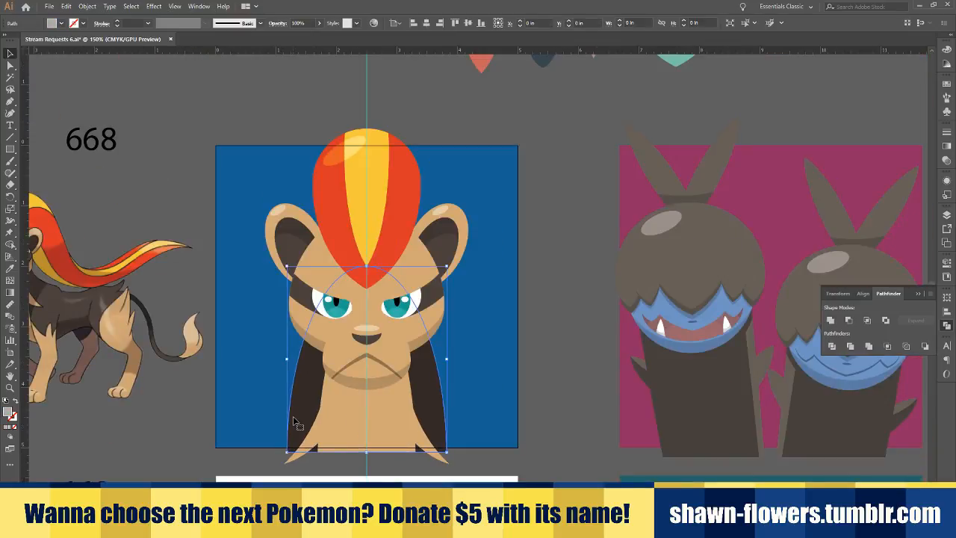
{"action": "key", "text": "ctrl+]"}
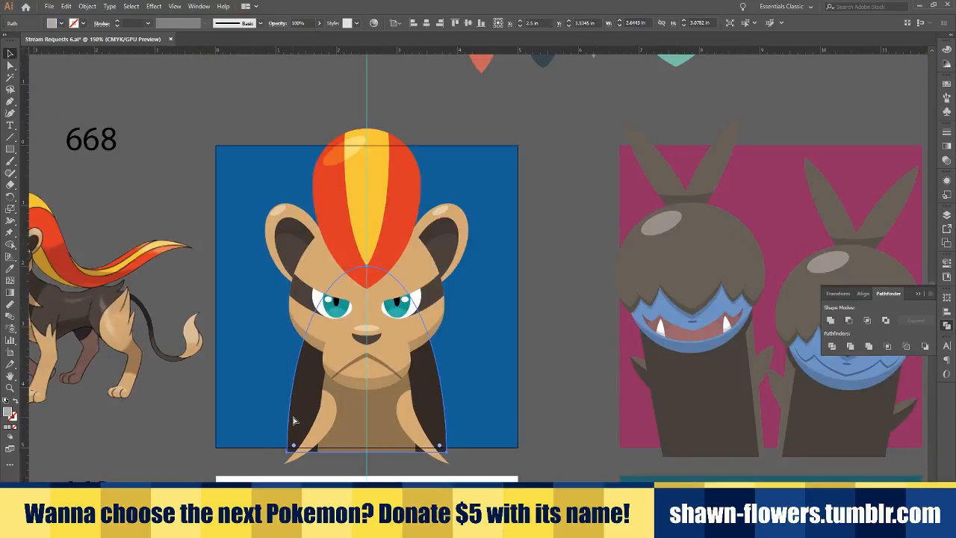
{"action": "key", "text": "ctrl+]"}
{"action": "key", "text": "ctrl+]"}
{"action": "left_click", "coordinate": [325, 470]}
{"action": "scroll", "coordinate": [325, 470], "scroll_direction": "left", "scroll_amount": 3}
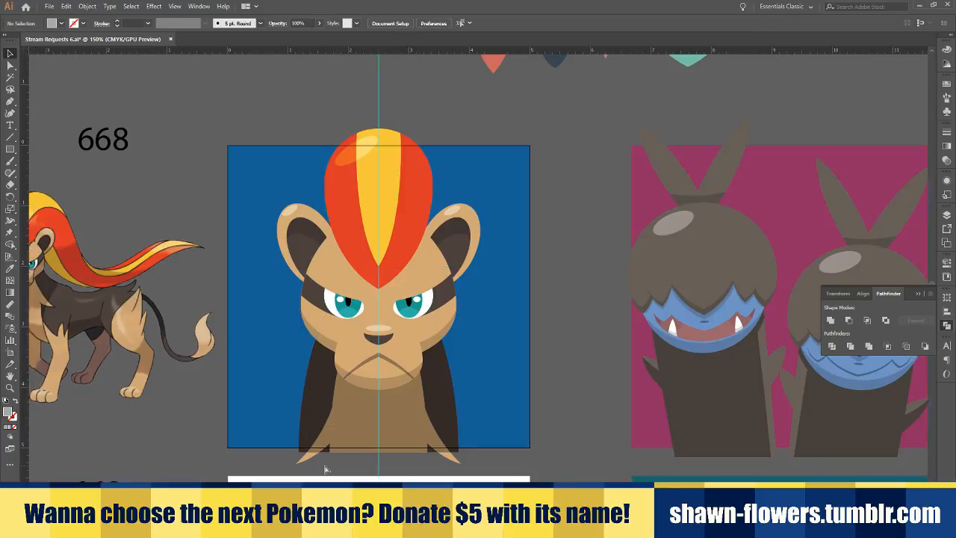
Recolor the background rectangle to a violet with a hue of about 269°
{"action": "left_click", "coordinate": [263, 252]}
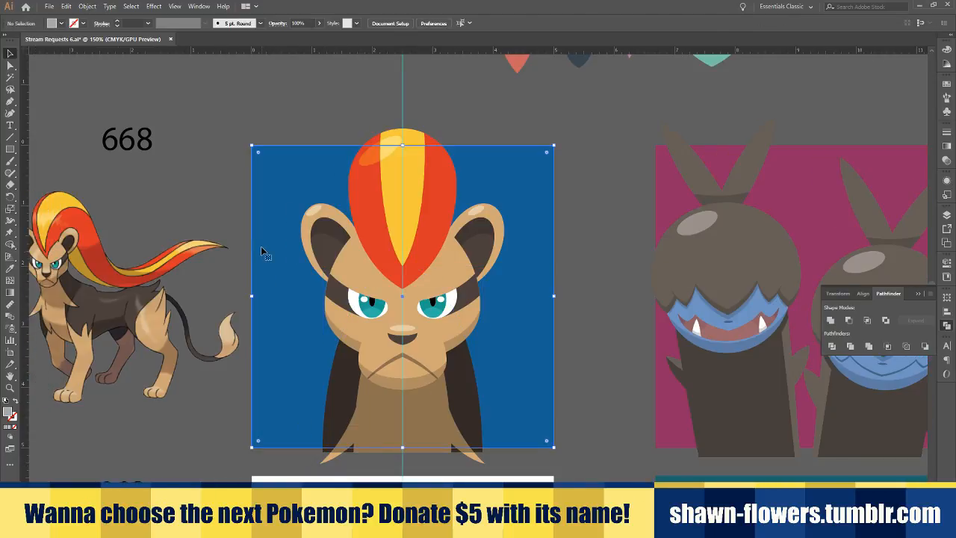
{"action": "left_click", "coordinate": [51, 23], "text": "shift"}
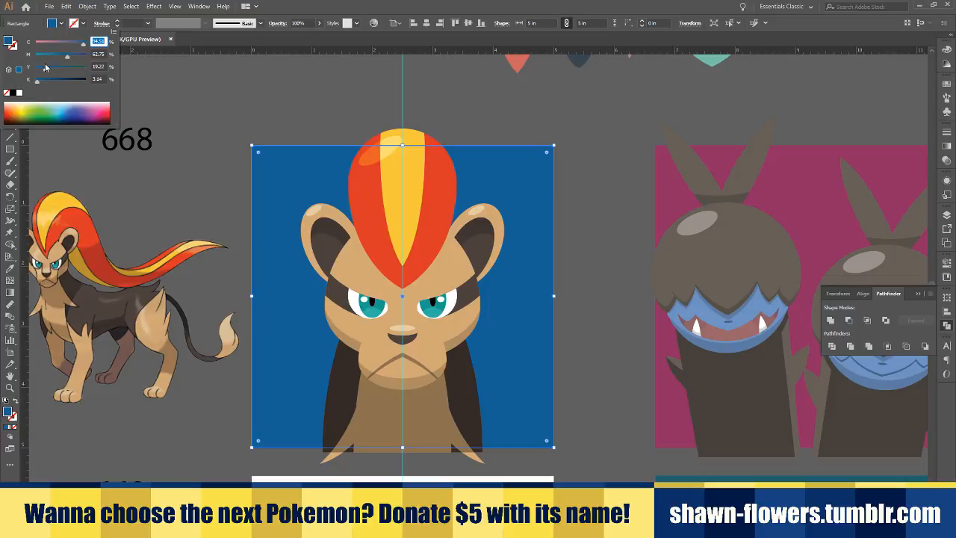
{"action": "double_click", "coordinate": [9, 42]}
{"action": "left_click", "coordinate": [291, 100]}
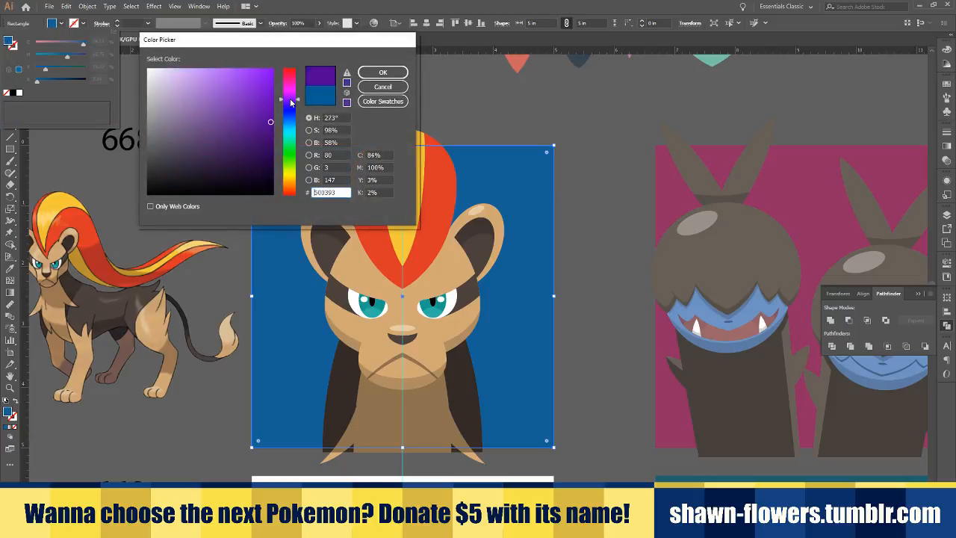
{"action": "left_click", "coordinate": [258, 107]}
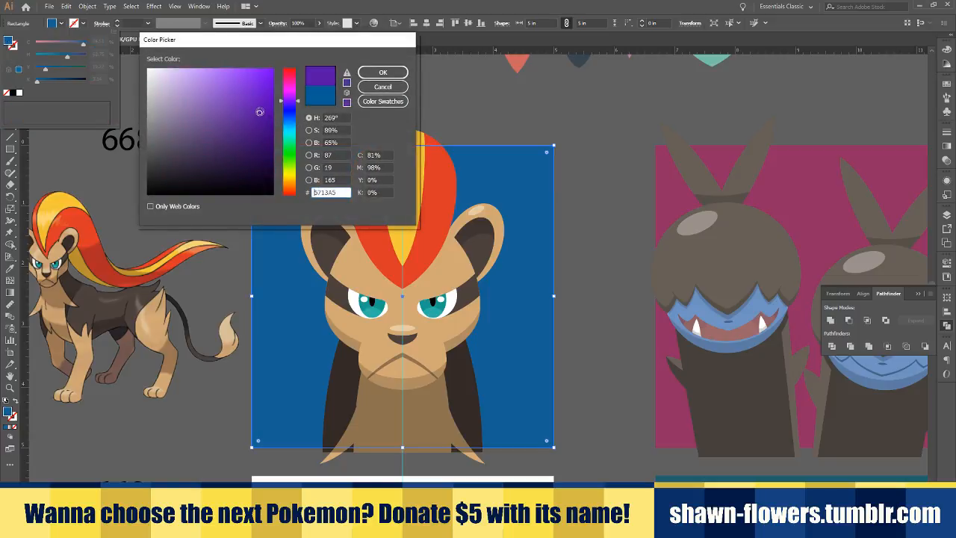
{"action": "left_click", "coordinate": [382, 71]}
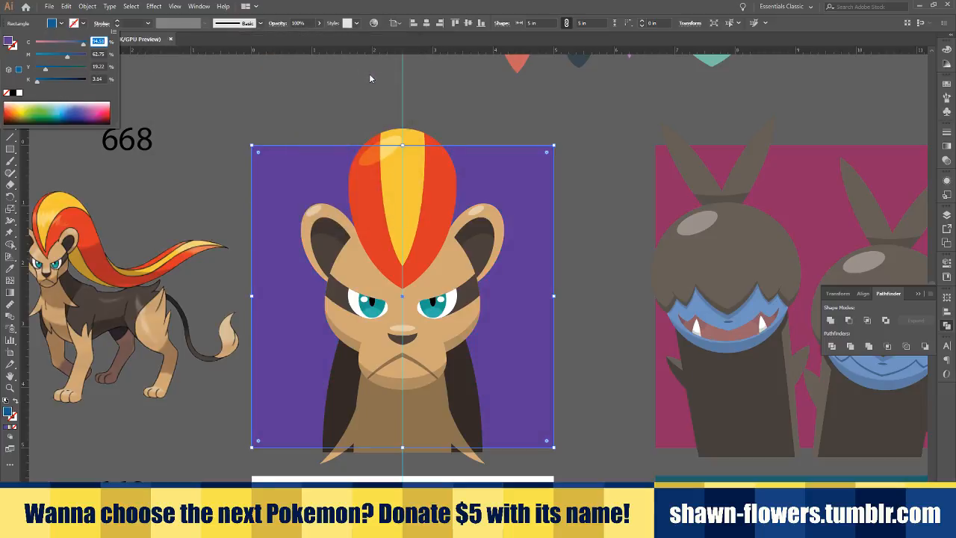
Darken the background rectangle's violet fill to a deep purple
{"action": "double_click", "coordinate": [10, 43]}
{"action": "left_click_drag", "start_coordinate": [258, 101], "coordinate": [264, 123]}
{"action": "left_click", "coordinate": [383, 71]}
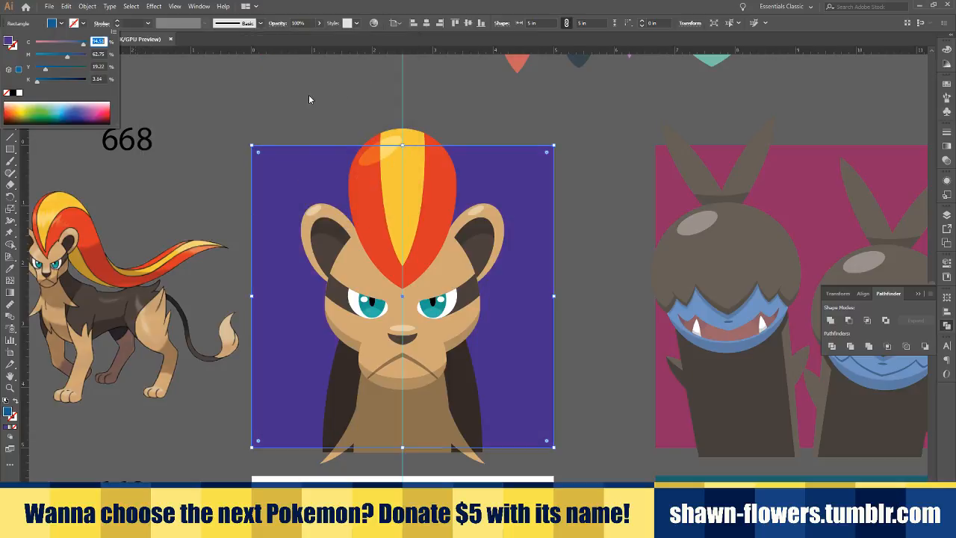
{"action": "left_click", "coordinate": [50, 24]}
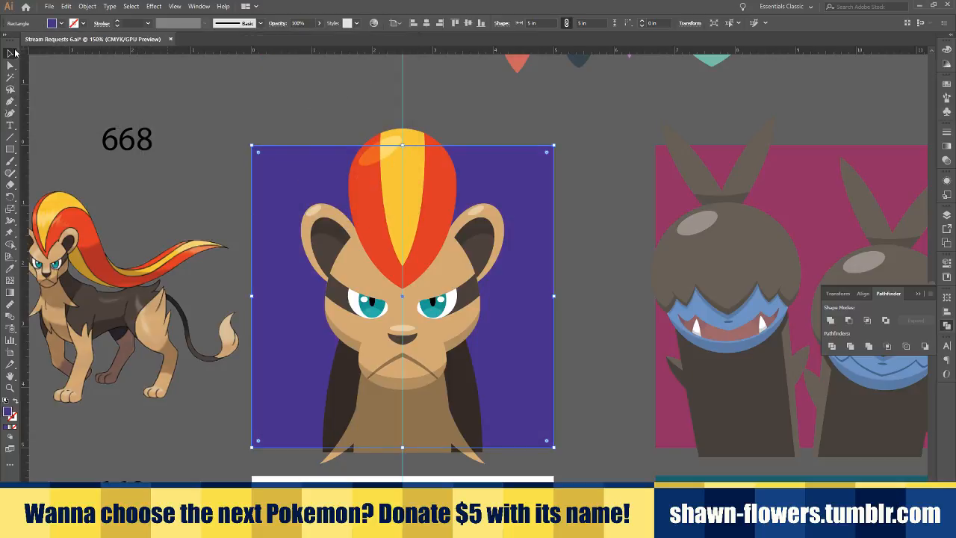
{"action": "left_click", "coordinate": [352, 93]}
{"action": "scroll", "coordinate": [604, 236], "scroll_direction": "down", "scroll_amount": 1}
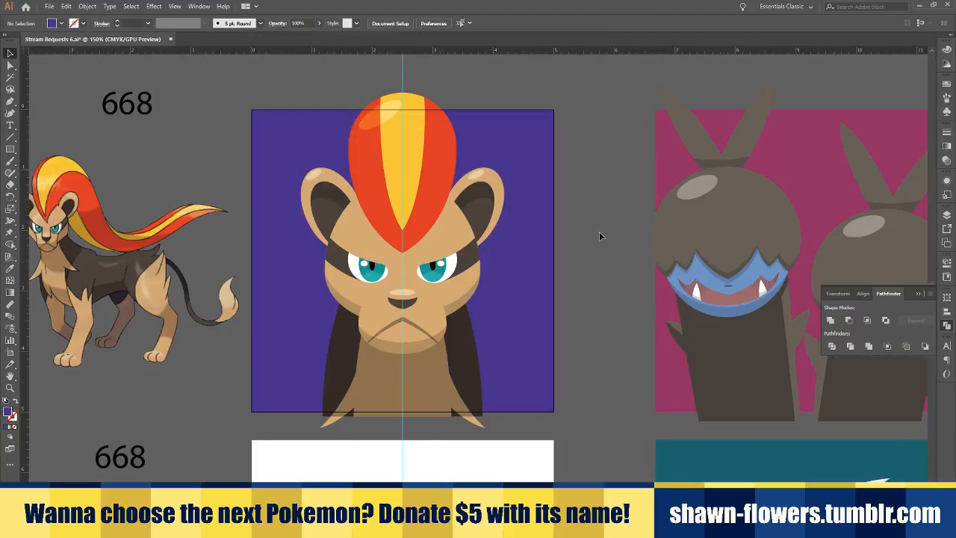
Duplicate the left fur tuft, enlarge and rotate it to about 2.6 in across, and place it behind the dark body
{"action": "scroll", "coordinate": [598, 238], "scroll_direction": "down", "scroll_amount": 1}
{"action": "scroll", "coordinate": [593, 241], "scroll_direction": "up", "scroll_amount": 1}
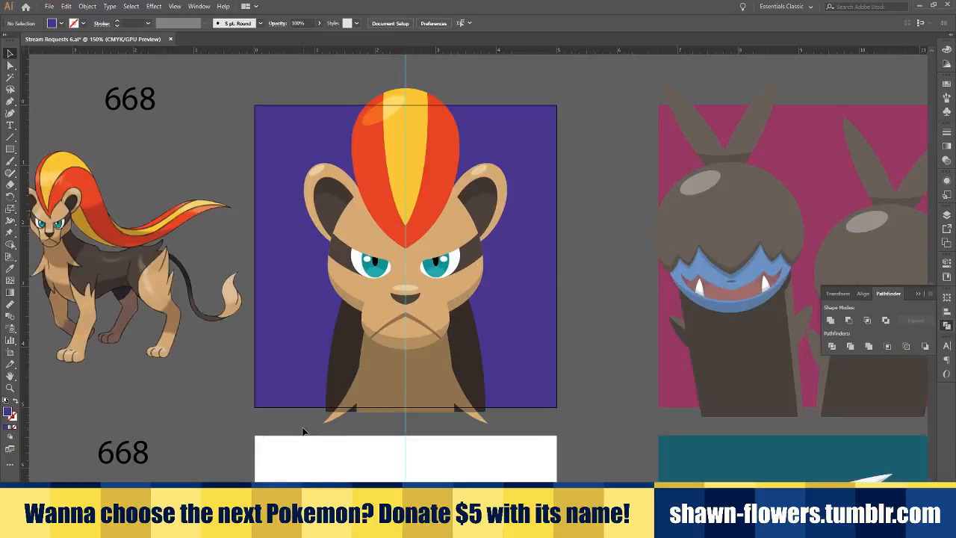
{"action": "left_click_drag", "start_coordinate": [334, 418], "coordinate": [287, 322]}
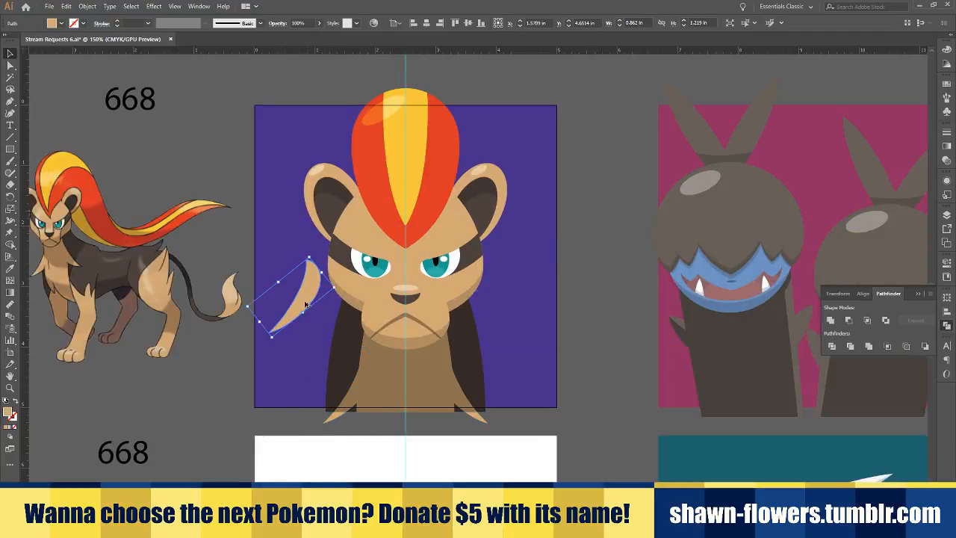
{"action": "left_click_drag", "start_coordinate": [337, 289], "coordinate": [473, 321]}
{"action": "left_click_drag", "start_coordinate": [313, 365], "coordinate": [289, 364]}
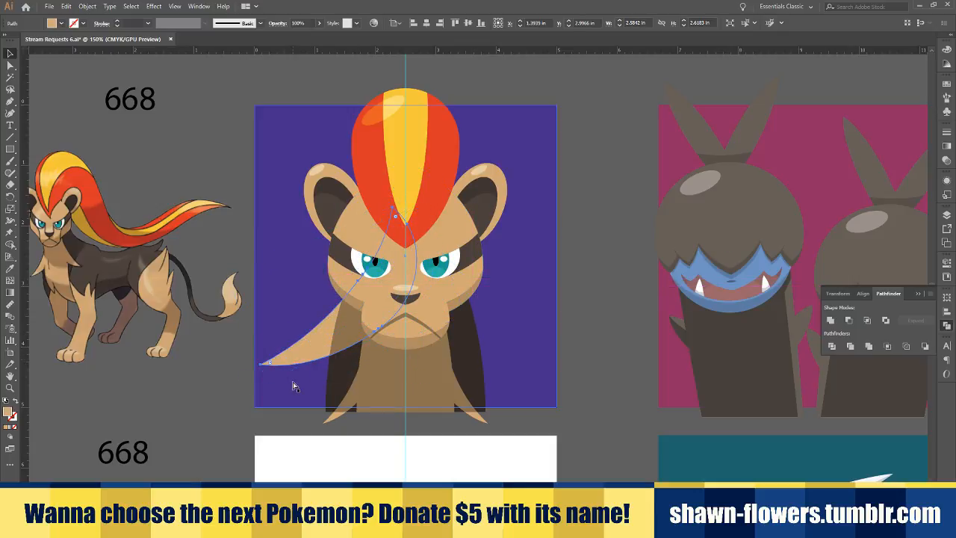
{"action": "key", "text": "ctrl+]"}
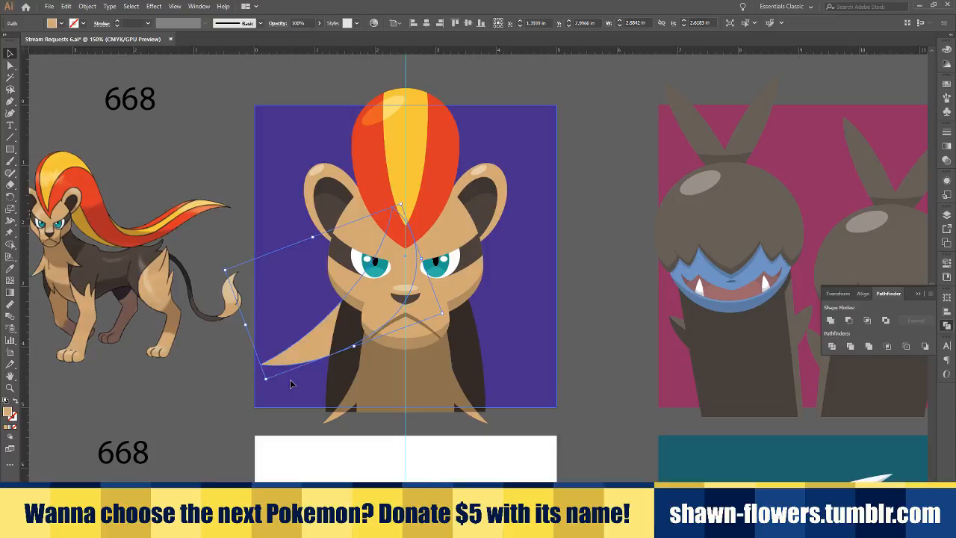
Tilt the enlarged tuft so its tip sweeps down beside the body, and fill it with the mane's red
{"action": "left_click_drag", "start_coordinate": [303, 358], "coordinate": [298, 368]}
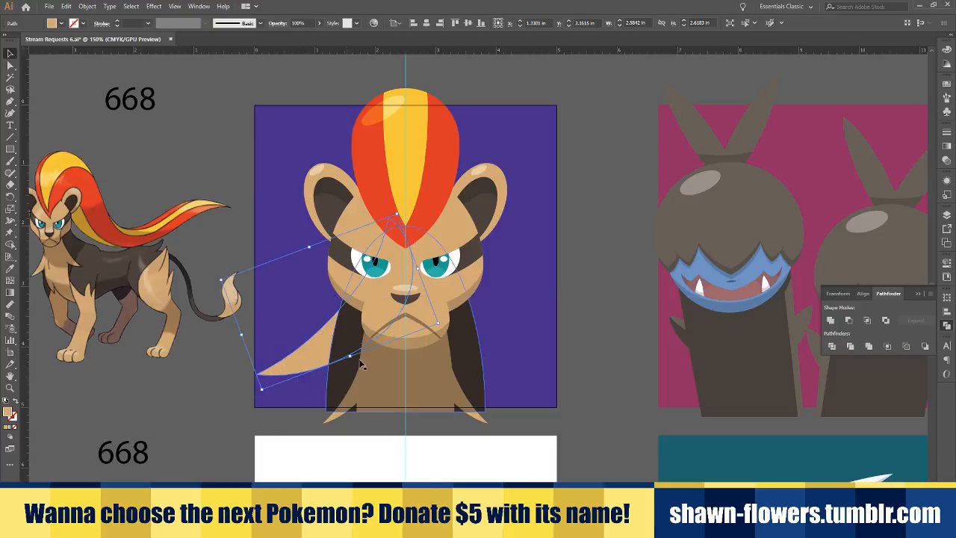
{"action": "left_click_drag", "start_coordinate": [440, 323], "coordinate": [443, 309]}
{"action": "left_click_drag", "start_coordinate": [305, 364], "coordinate": [303, 369]}
{"action": "left_click", "coordinate": [11, 268]}
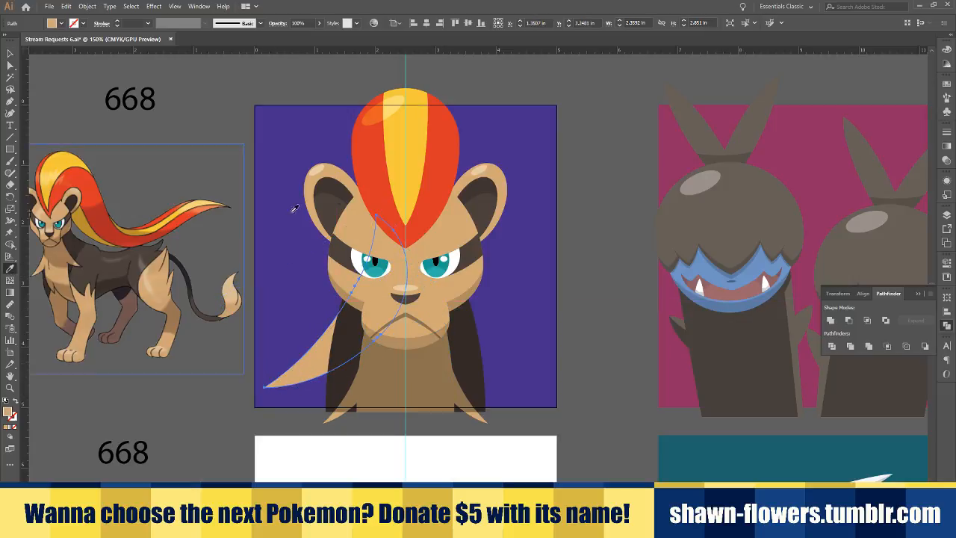
{"action": "left_click", "coordinate": [378, 169]}
{"action": "left_click", "coordinate": [11, 54]}
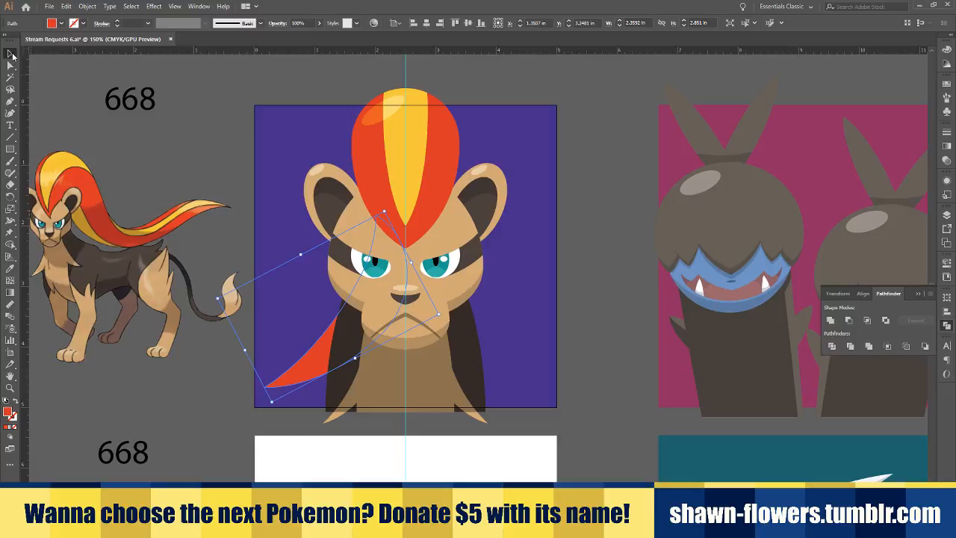
{"action": "left_click", "coordinate": [322, 459]}
Create a stripe shape along the red lock's upper edge by intersecting an offset duplicate with the lock's shape
{"action": "scroll", "coordinate": [286, 390], "scroll_direction": "up", "scroll_amount": 3}
{"action": "left_click_drag", "start_coordinate": [327, 341], "coordinate": [189, 358]}
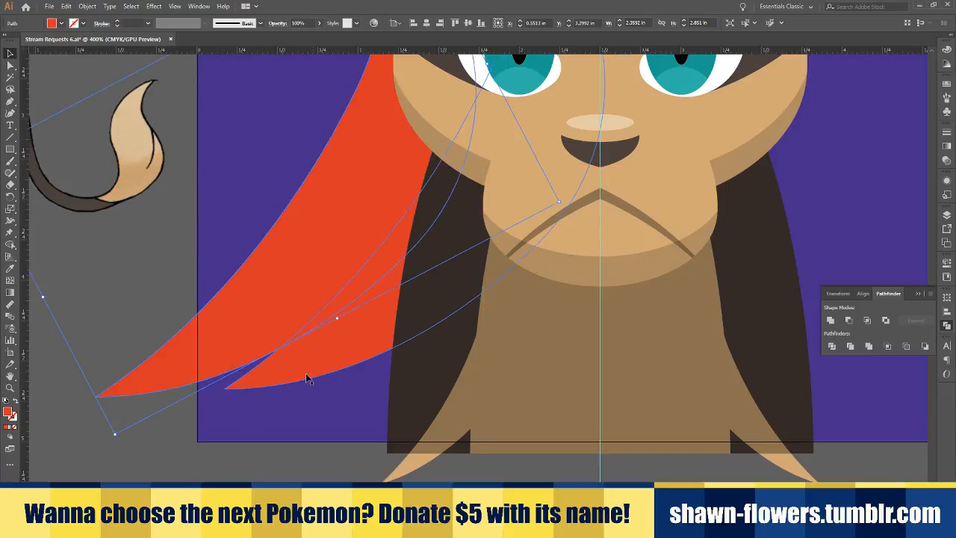
{"action": "left_click", "coordinate": [318, 369], "text": "shift"}
{"action": "left_click", "coordinate": [868, 321]}
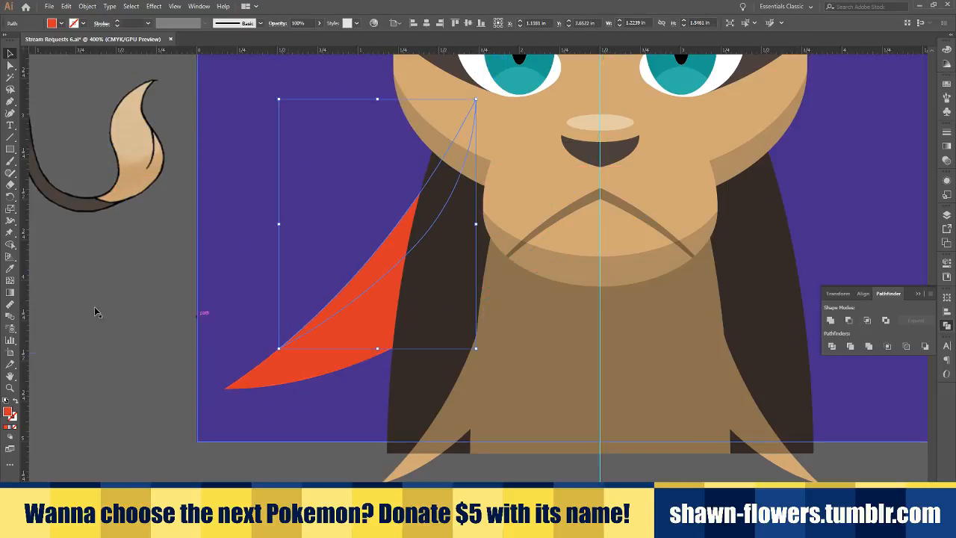
Fill the stripe on the red lock with the yellow of the mane's central stripe
{"action": "key", "text": "i"}
{"action": "scroll", "coordinate": [340, 200], "scroll_direction": "down", "scroll_amount": 2}
{"action": "scroll", "coordinate": [340, 201], "scroll_direction": "up", "scroll_amount": 3}
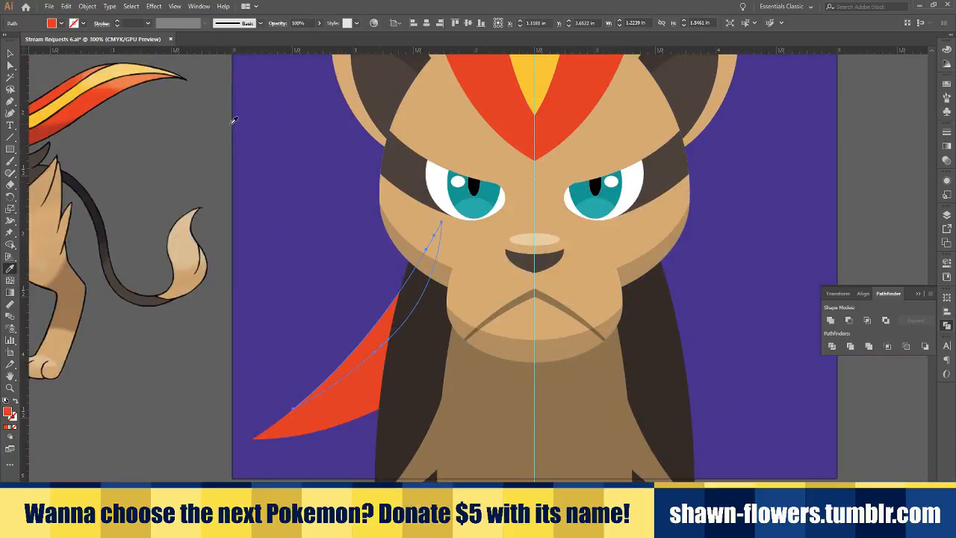
{"action": "left_click", "coordinate": [548, 72]}
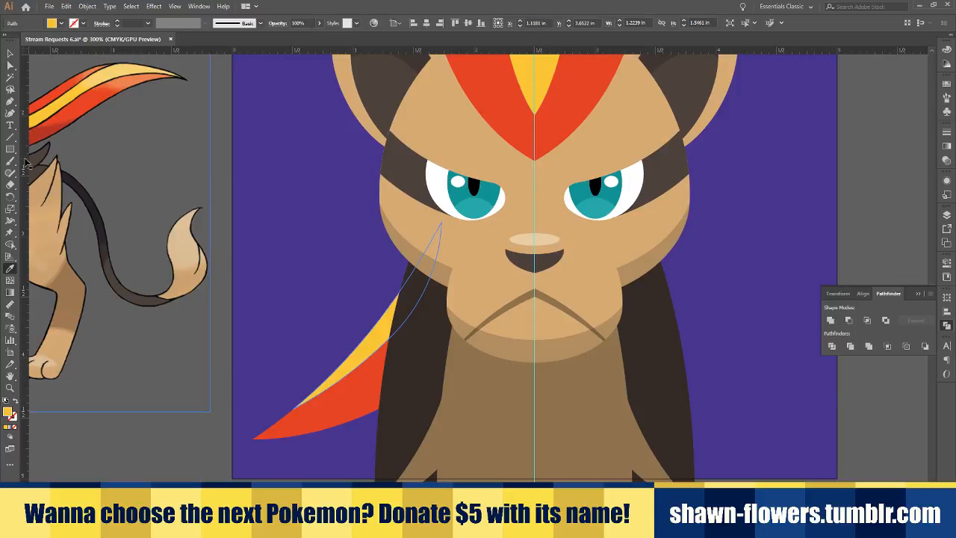
{"action": "left_click", "coordinate": [10, 55]}
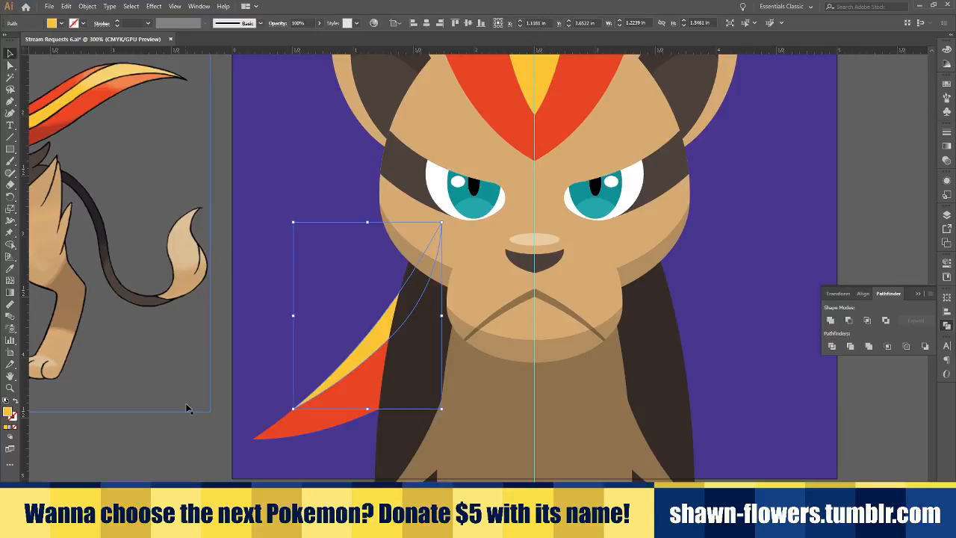
{"action": "left_click", "coordinate": [216, 454]}
Shade the red lock's lower edge by cutting a crescent with an offset duplicate and giving it the face's translucent shading fill
{"action": "left_click", "coordinate": [318, 425]}
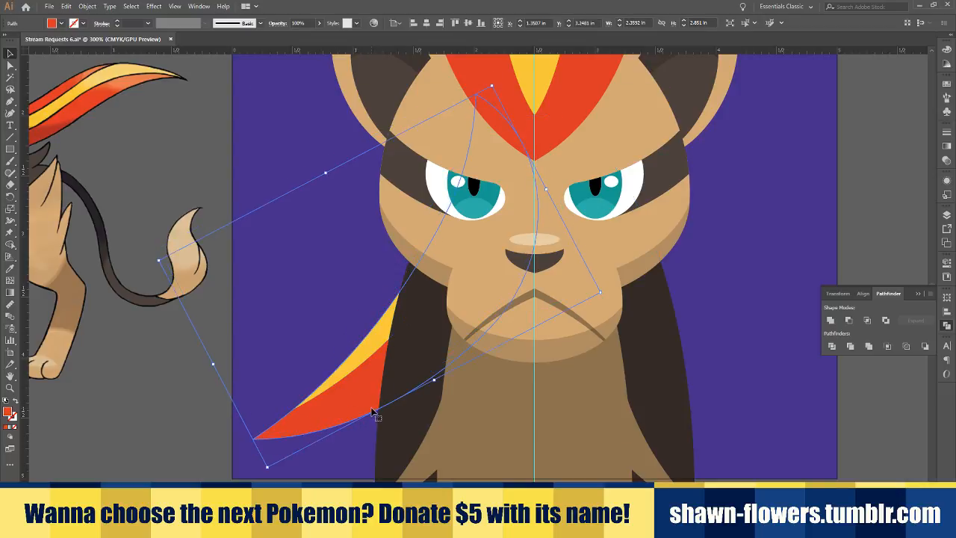
{"action": "left_click_drag", "start_coordinate": [347, 412], "coordinate": [275, 421]}
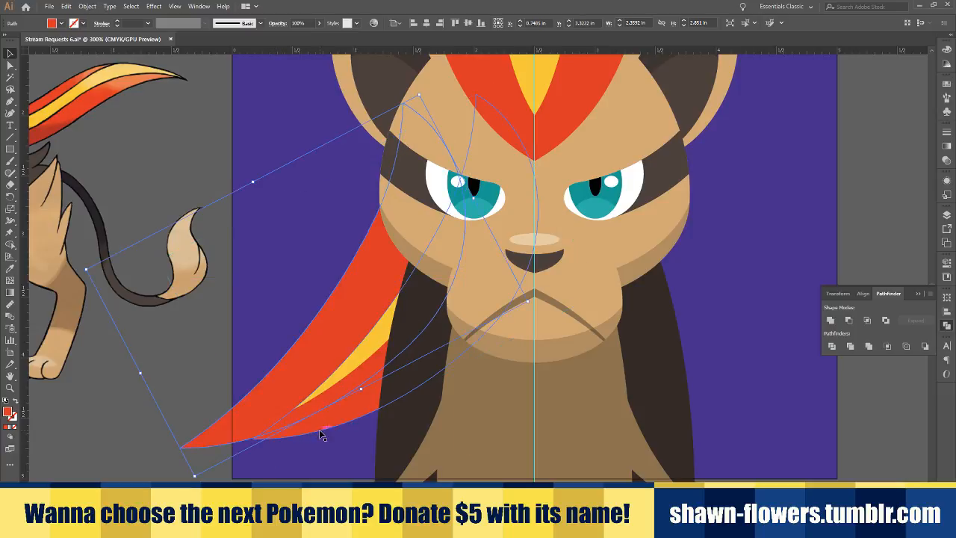
{"action": "key", "text": "ctrl+z"}
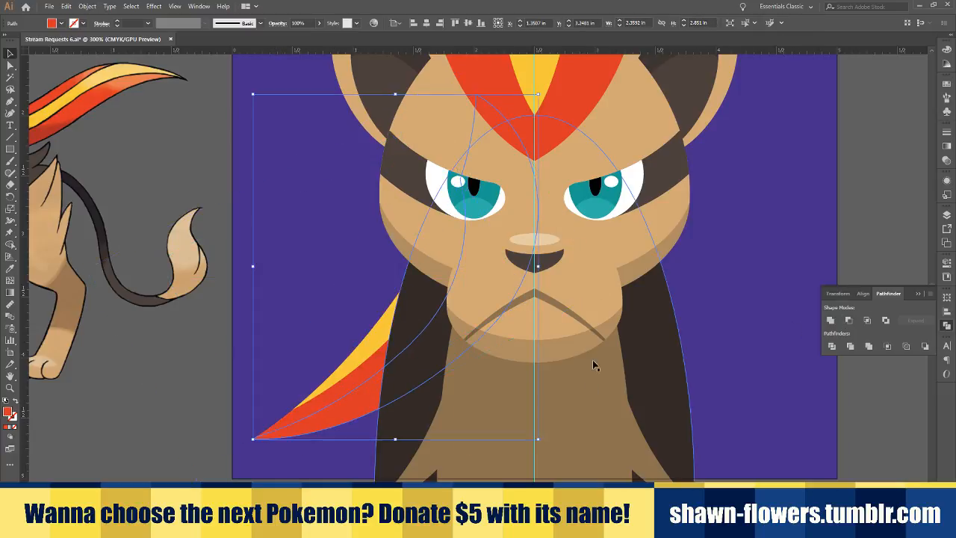
{"action": "left_click", "coordinate": [9, 268]}
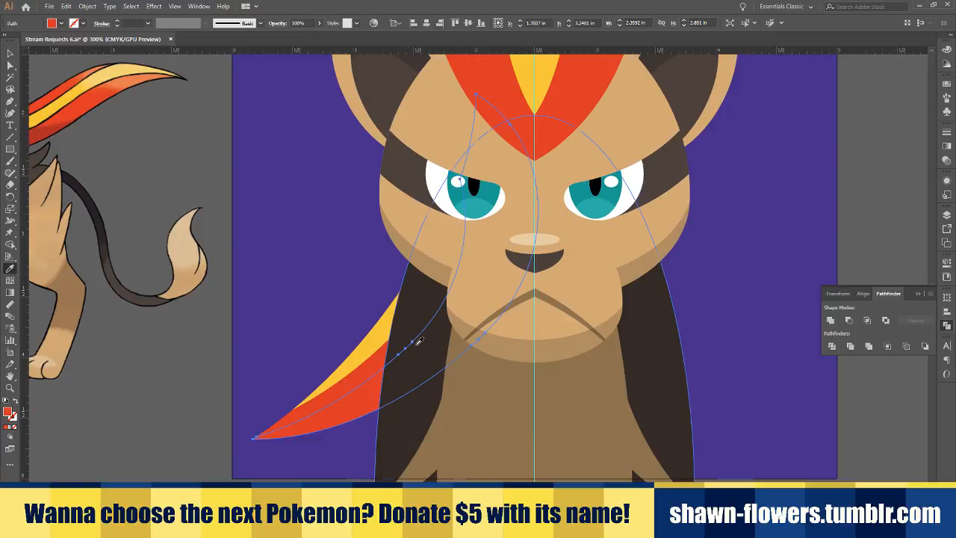
{"action": "left_click", "coordinate": [404, 249]}
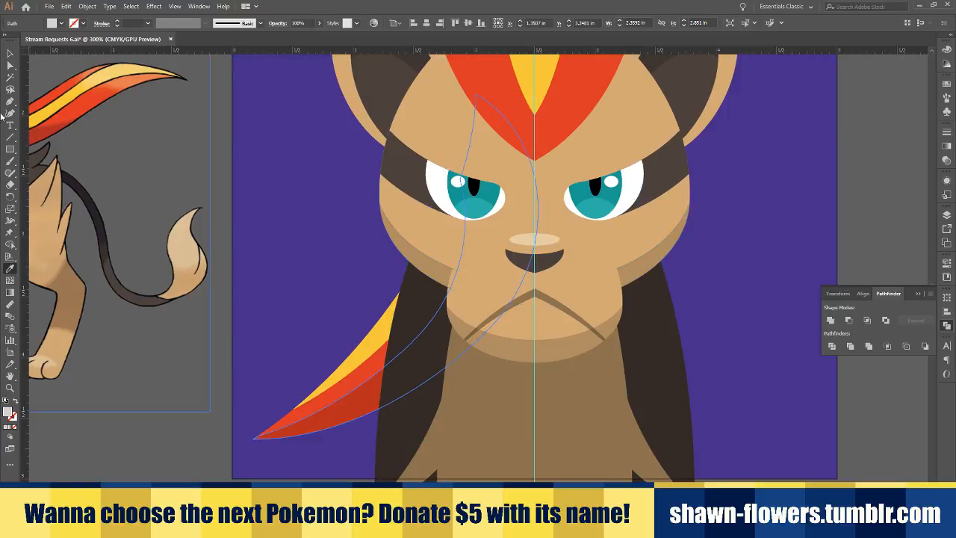
{"action": "key", "text": "v"}
{"action": "left_click", "coordinate": [199, 447]}
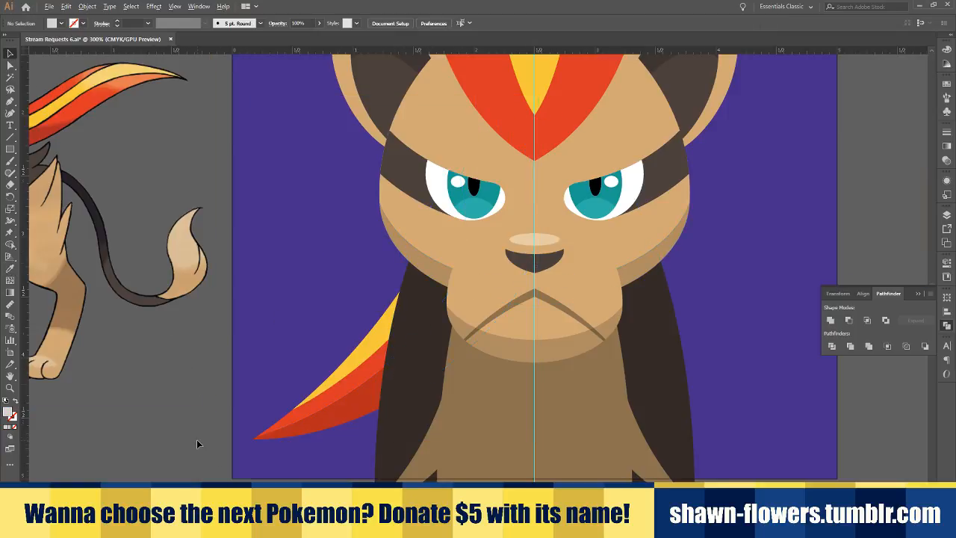
Save the document with the completed first portrait
{"action": "key", "text": "ctrl+1"}
{"action": "scroll", "coordinate": [291, 478], "scroll_direction": "left", "scroll_amount": 2}
{"action": "scroll", "coordinate": [332, 467], "scroll_direction": "down", "scroll_amount": 1}
{"action": "scroll", "coordinate": [325, 453], "scroll_direction": "up", "scroll_amount": 1, "text": "alt"}
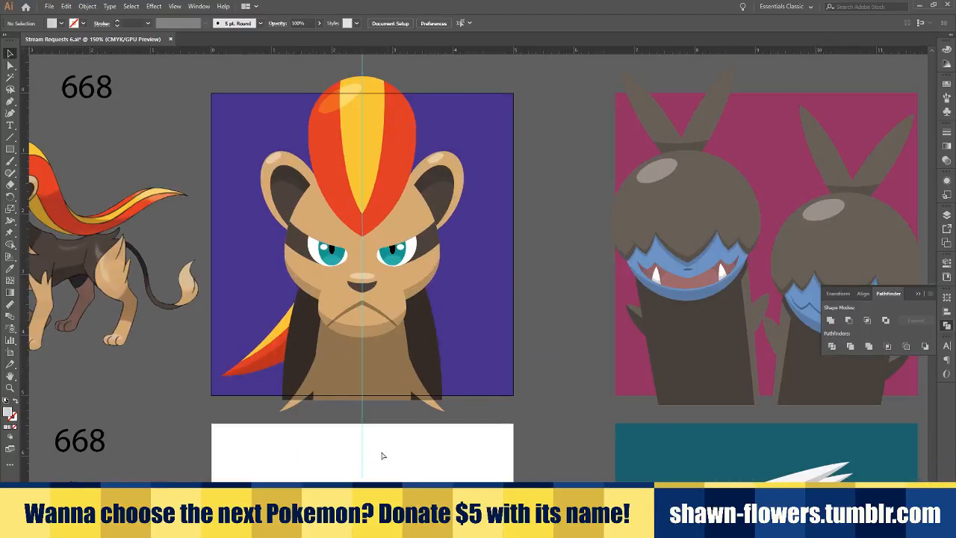
{"action": "scroll", "coordinate": [388, 448], "scroll_direction": "left", "scroll_amount": 1}
{"action": "key", "text": "ctrl+s"}
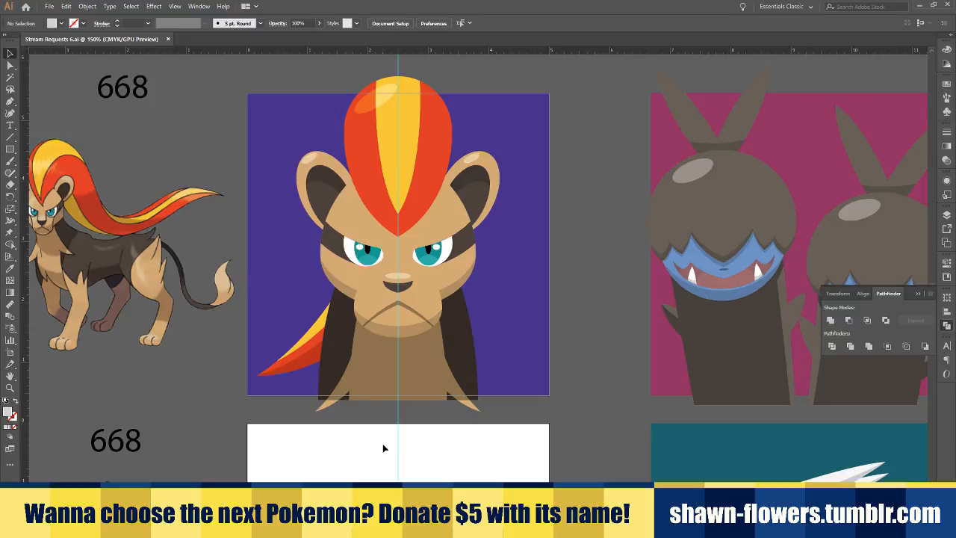
Duplicate the entire portrait with its purple background onto the blank artboard below, aligned to that artboard's corner
{"action": "scroll", "coordinate": [383, 448], "scroll_direction": "down", "scroll_amount": 1}
{"action": "scroll", "coordinate": [406, 425], "scroll_direction": "left", "scroll_amount": 5}
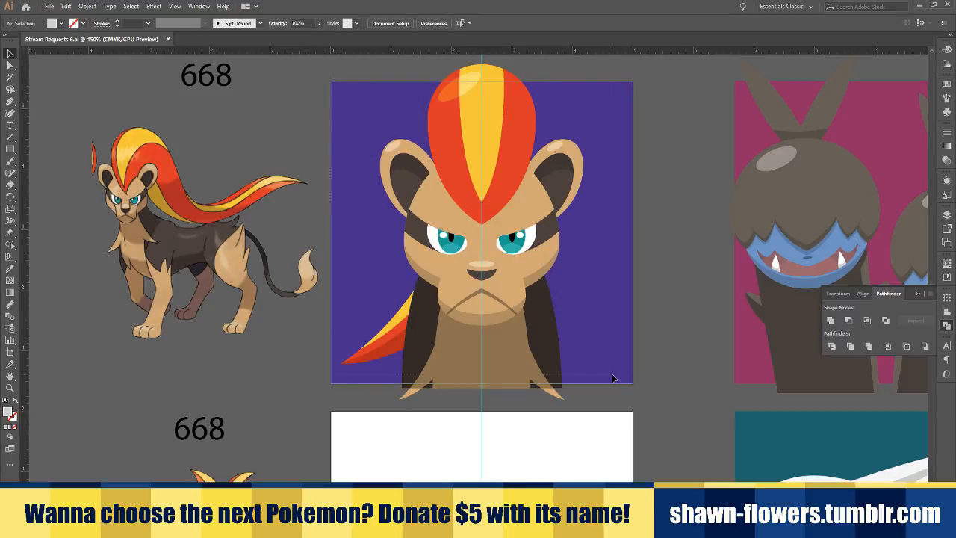
{"action": "left_click", "coordinate": [635, 389]}
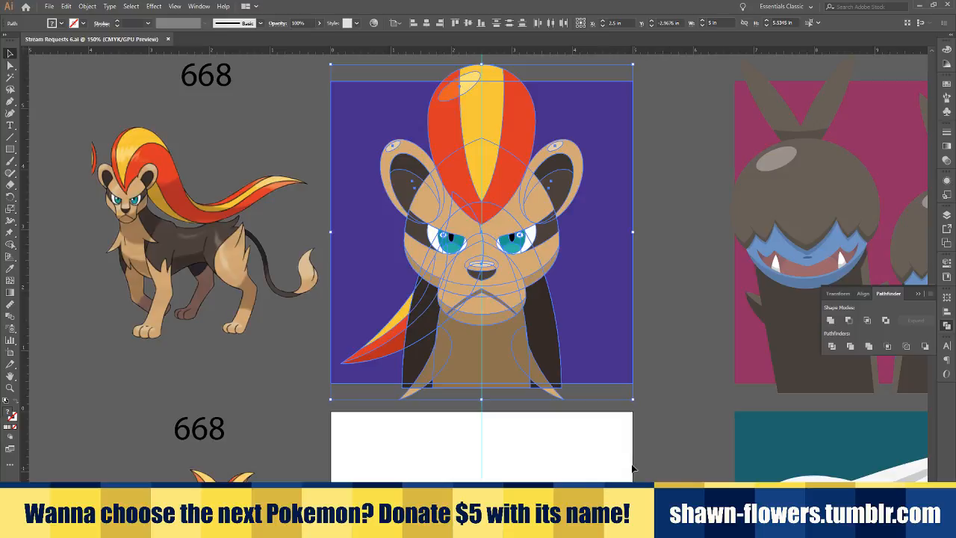
{"action": "scroll", "coordinate": [566, 410], "scroll_direction": "down", "scroll_amount": 5}
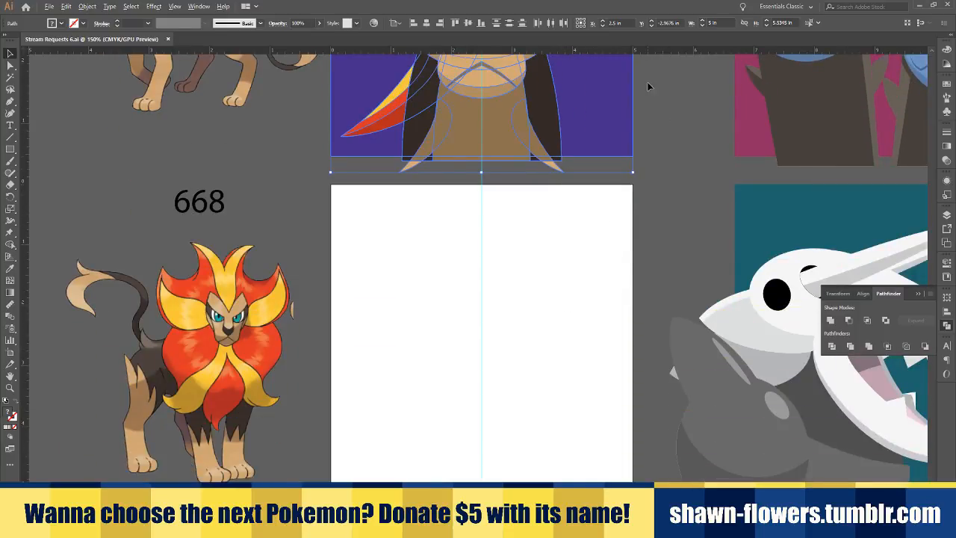
{"action": "left_click_drag", "start_coordinate": [617, 92], "coordinate": [677, 418]}
{"action": "scroll", "coordinate": [369, 213], "scroll_direction": "up", "scroll_amount": 2}
{"action": "mouse_move", "coordinate": [326, 228]}
{"action": "left_mouse_down"}
{"action": "mouse_move", "coordinate": [314, 184]}
{"action": "mouse_move", "coordinate": [317, 223]}
{"action": "mouse_move", "coordinate": [316, 211]}
{"action": "left_mouse_up"}
{"action": "scroll", "coordinate": [325, 218], "scroll_direction": "up", "scroll_amount": 4}
{"action": "left_click", "coordinate": [356, 100]}
Delete the red and yellow lock with its shading beside the body in the duplicated portrait
{"action": "scroll", "coordinate": [356, 102], "scroll_direction": "down", "scroll_amount": 8}
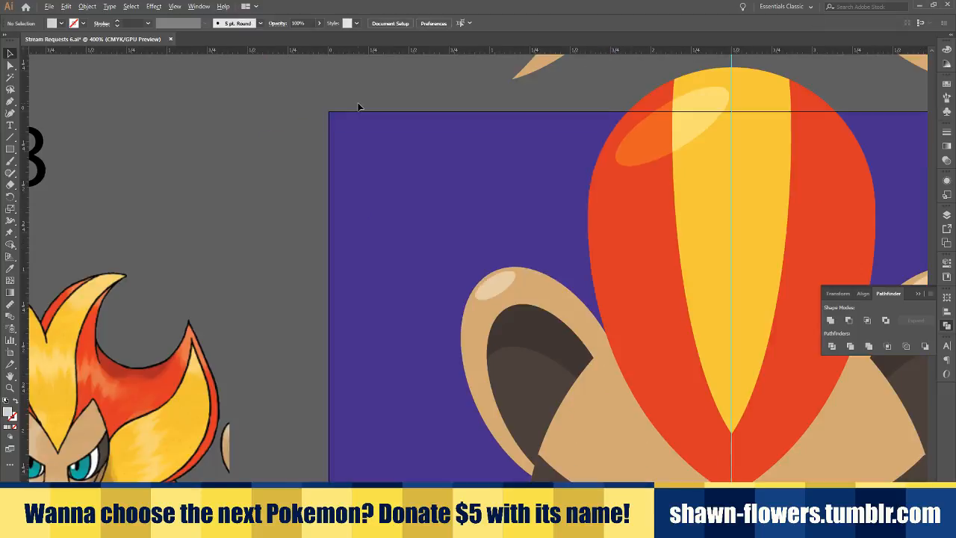
{"action": "scroll", "coordinate": [466, 293], "scroll_direction": "down", "scroll_amount": 1}
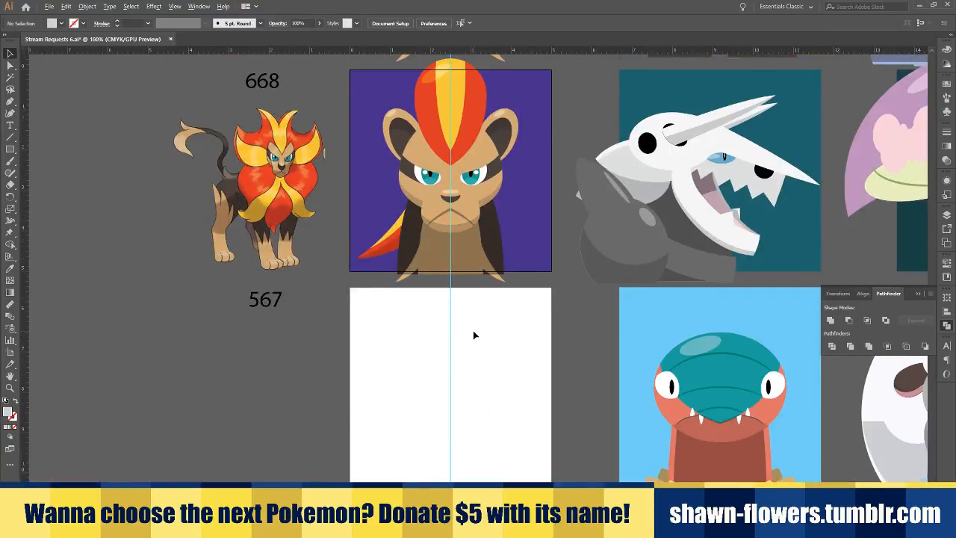
{"action": "scroll", "coordinate": [473, 330], "scroll_direction": "up", "scroll_amount": 1}
{"action": "scroll", "coordinate": [461, 353], "scroll_direction": "up", "scroll_amount": 2}
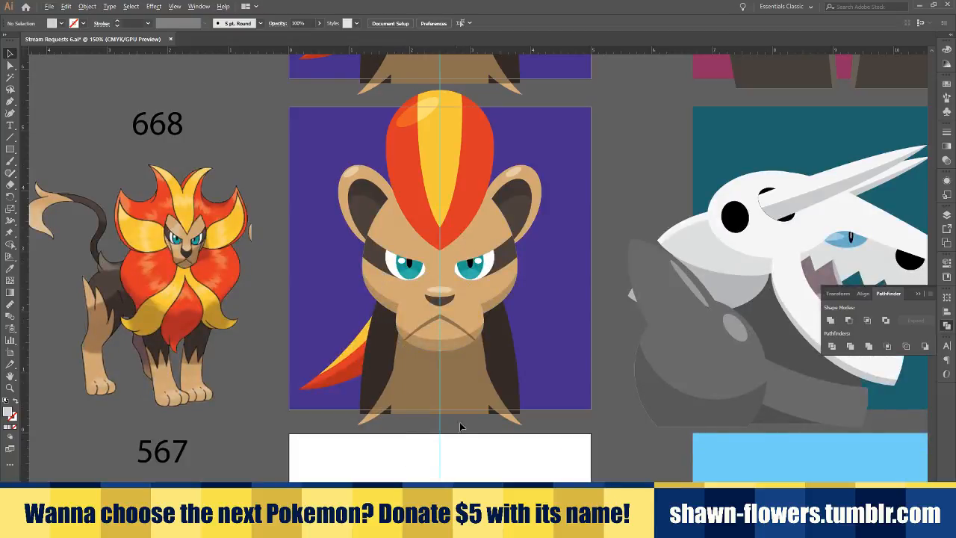
{"action": "scroll", "coordinate": [460, 427], "scroll_direction": "left", "scroll_amount": 1}
{"action": "scroll", "coordinate": [461, 425], "scroll_direction": "up", "scroll_amount": 1}
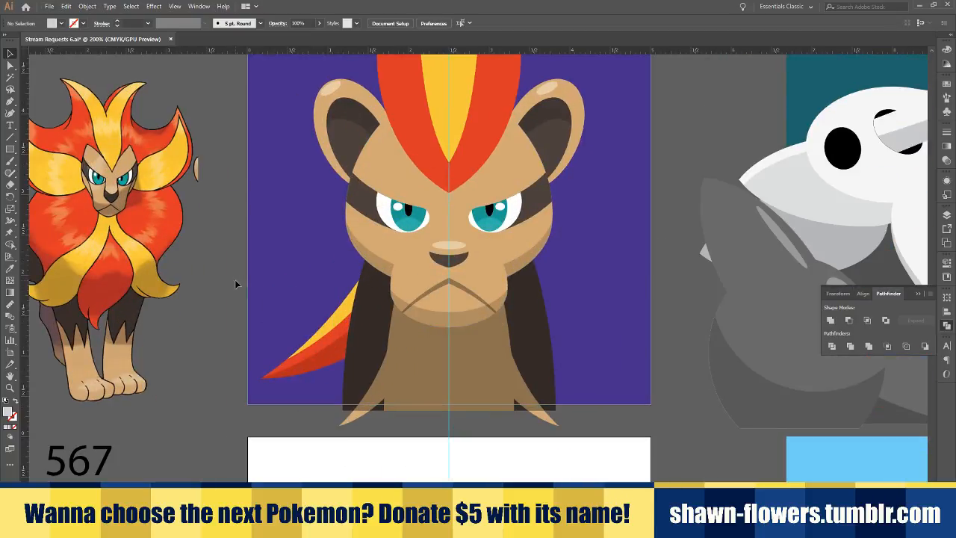
{"action": "left_click_drag", "start_coordinate": [313, 393], "coordinate": [313, 392]}
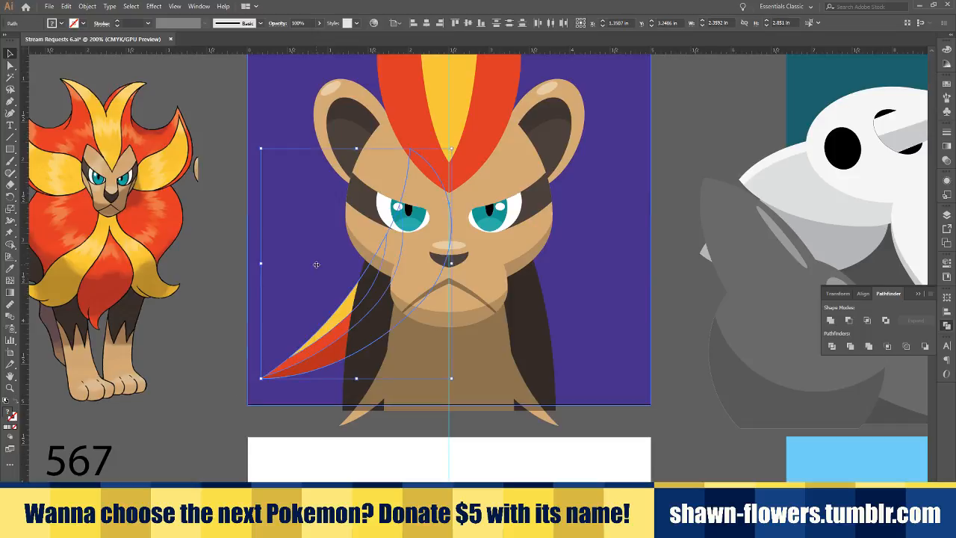
{"action": "key", "text": "Delete"}
Delete the left ear of the duplicated portrait, including its dark inner shapes and highlight
{"action": "scroll", "coordinate": [317, 269], "scroll_direction": "up", "scroll_amount": 3}
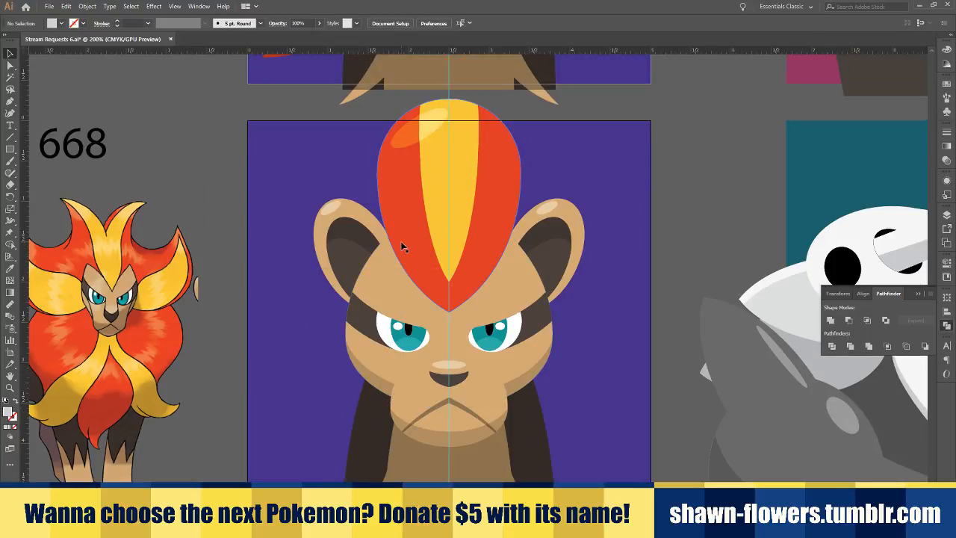
{"action": "scroll", "coordinate": [402, 243], "scroll_direction": "down", "scroll_amount": 1}
{"action": "scroll", "coordinate": [402, 242], "scroll_direction": "left", "scroll_amount": 1}
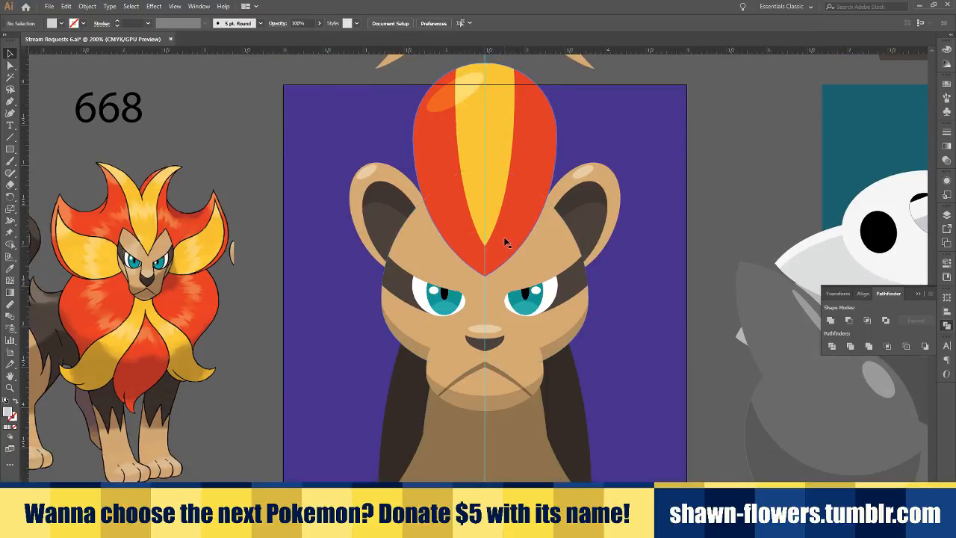
{"action": "left_click", "coordinate": [394, 195]}
{"action": "key", "text": "Delete"}
{"action": "left_click", "coordinate": [383, 221]}
{"action": "key", "text": "Delete"}
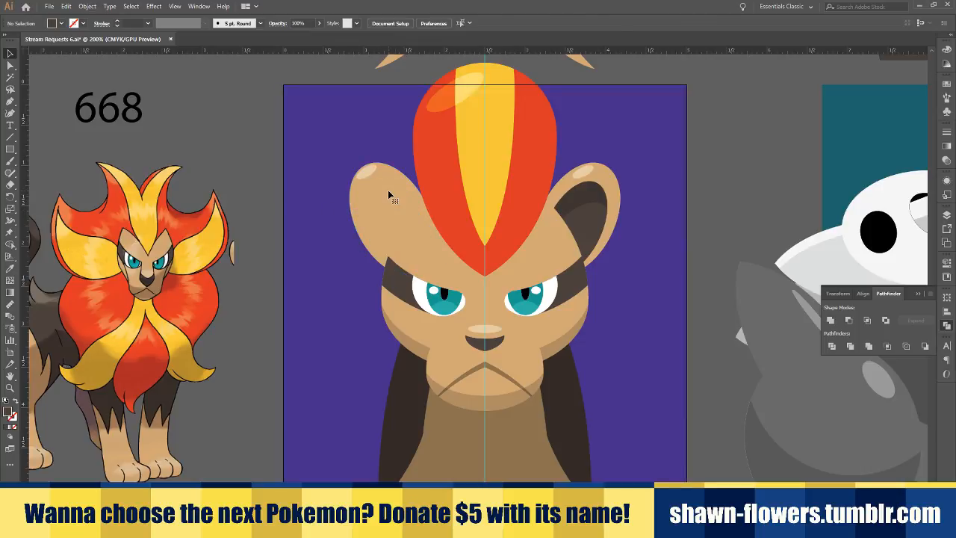
{"action": "left_click", "coordinate": [380, 183]}
{"action": "key", "text": "Delete"}
{"action": "left_click", "coordinate": [366, 172]}
{"action": "key", "text": "Delete"}
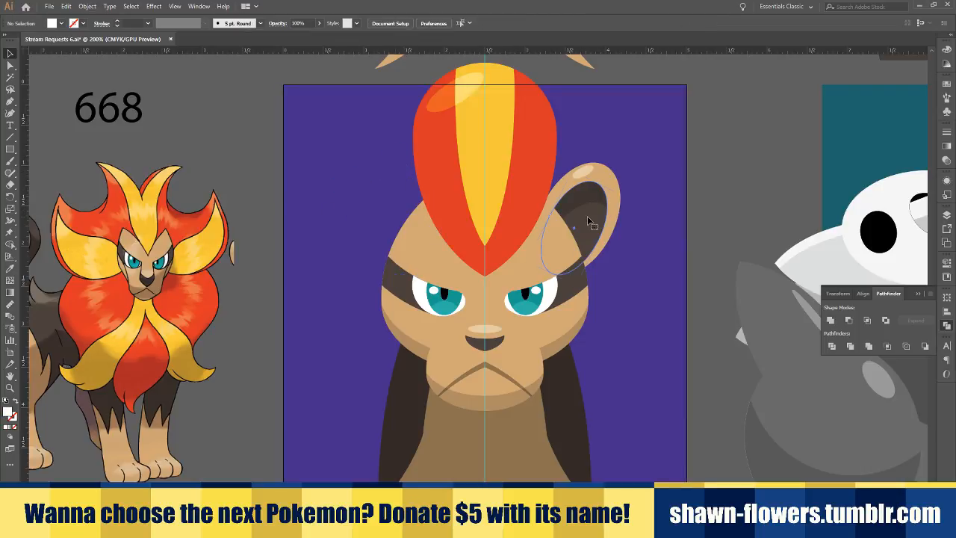
Delete the right ear of the duplicated portrait, including its dark inner shapes and highlight
{"action": "left_click", "coordinate": [590, 201]}
{"action": "key", "text": "Delete"}
{"action": "left_click", "coordinate": [605, 225]}
{"action": "key", "text": "Delete"}
{"action": "left_click", "coordinate": [586, 172]}
{"action": "key", "text": "Delete"}
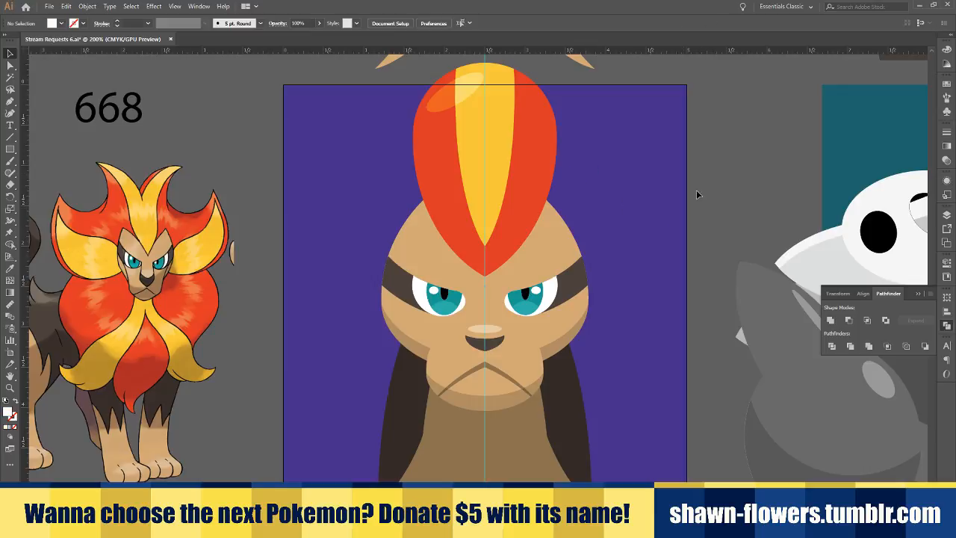
{"action": "key", "text": "ctrl+minus"}
{"action": "left_click", "coordinate": [455, 350]}
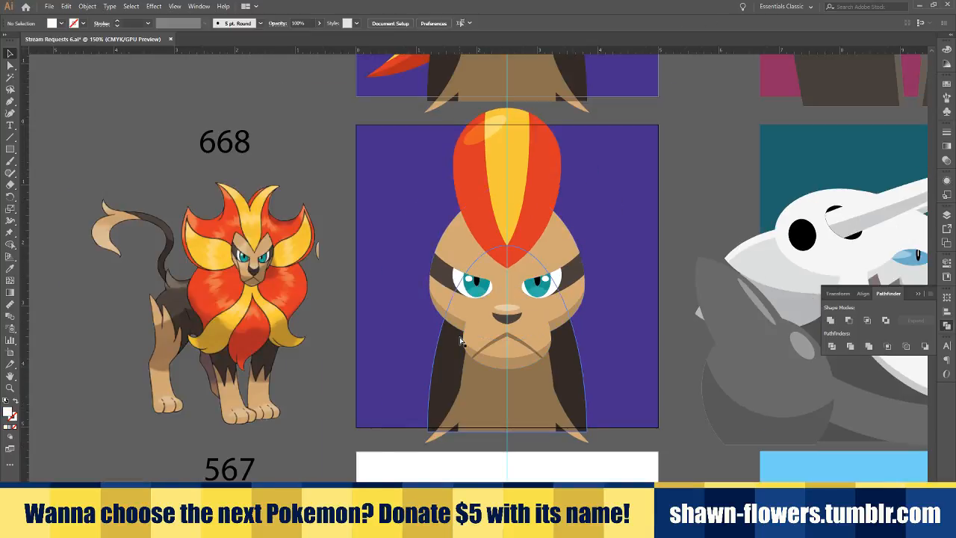
{"action": "scroll", "coordinate": [455, 350], "scroll_direction": "right", "scroll_amount": 2}
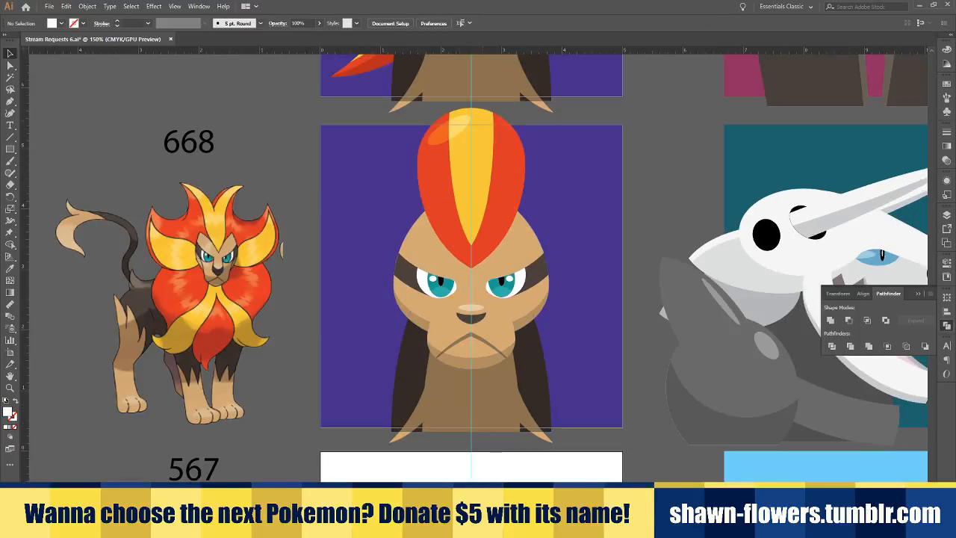
Delete both chest fur tufts and the remaining body shapes below the head in the duplicated portrait
{"action": "left_click", "coordinate": [401, 439]}
{"action": "key", "text": "Delete"}
{"action": "left_click", "coordinate": [540, 435]}
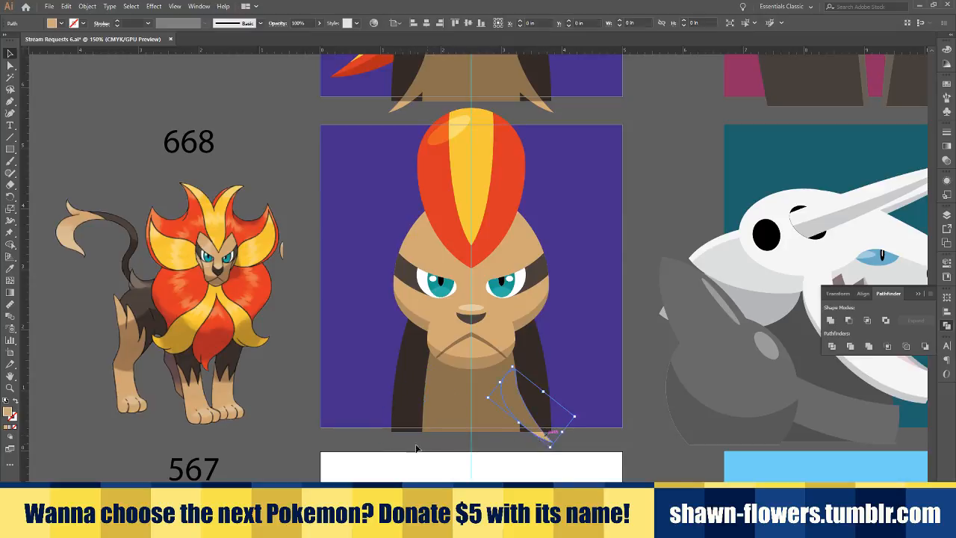
{"action": "key", "text": "Delete"}
{"action": "left_click_drag", "start_coordinate": [460, 432], "coordinate": [457, 435]}
{"action": "key", "text": "Delete"}
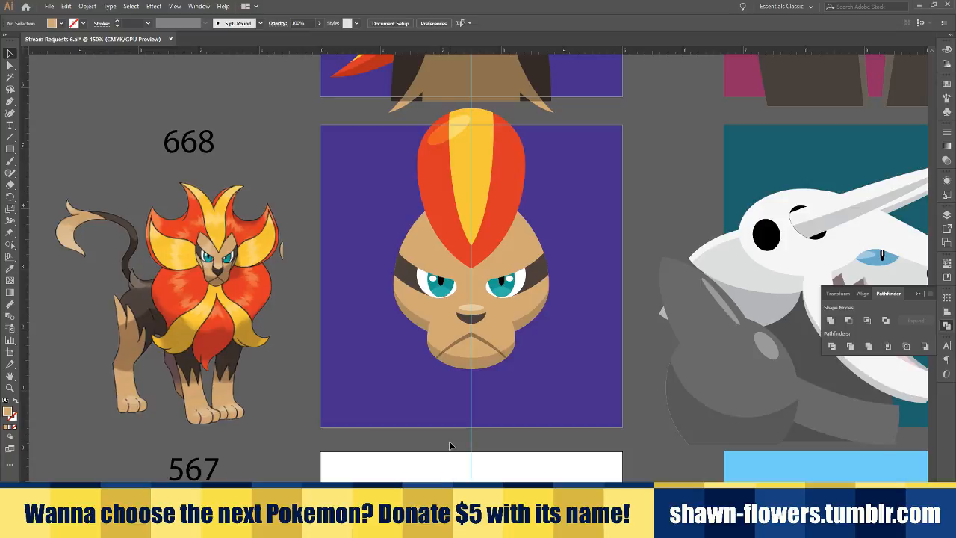
Recolour the duplicated portrait's purple background square with the red sampled from the forehead lock
{"action": "scroll", "coordinate": [519, 228], "scroll_direction": "right", "scroll_amount": 2}
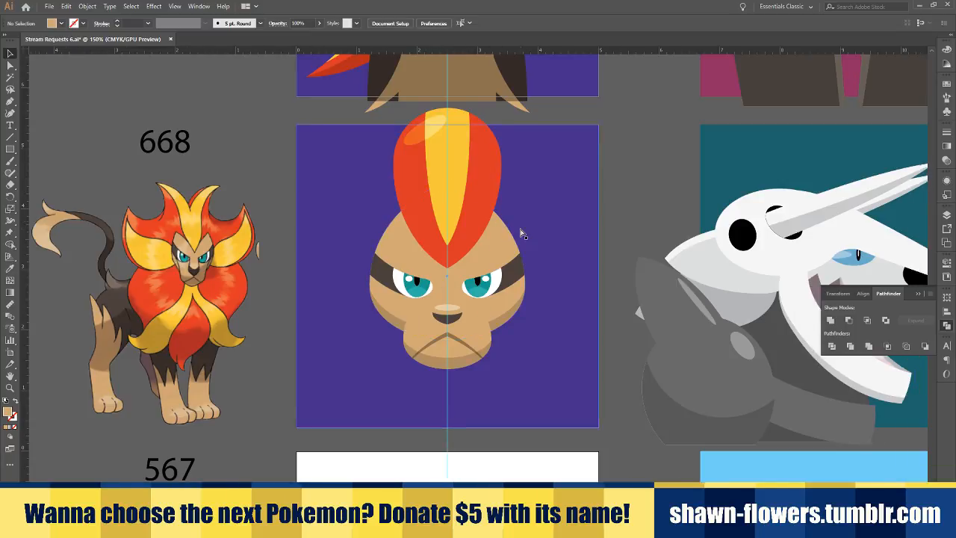
{"action": "left_click", "coordinate": [356, 167]}
{"action": "left_click", "coordinate": [10, 267]}
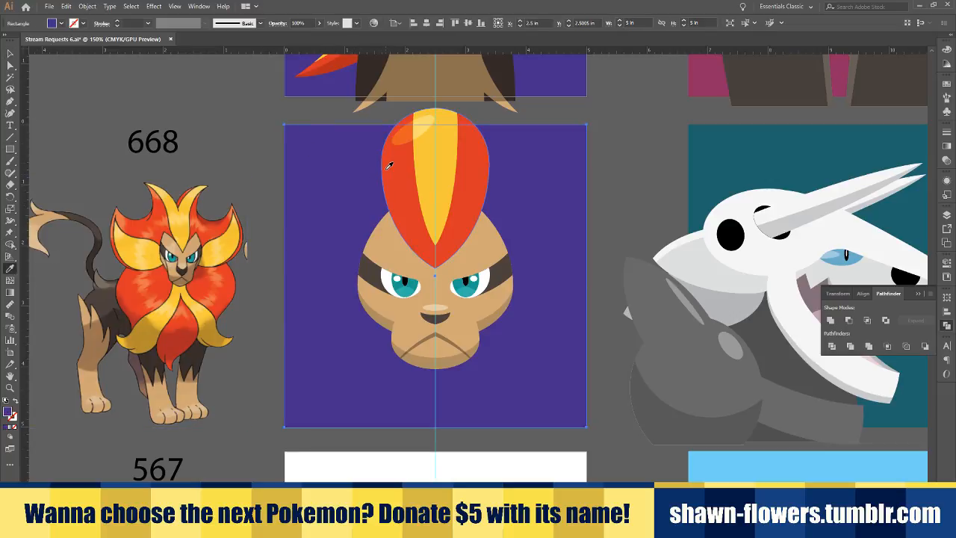
{"action": "left_click", "coordinate": [389, 166]}
{"action": "left_click", "coordinate": [11, 53]}
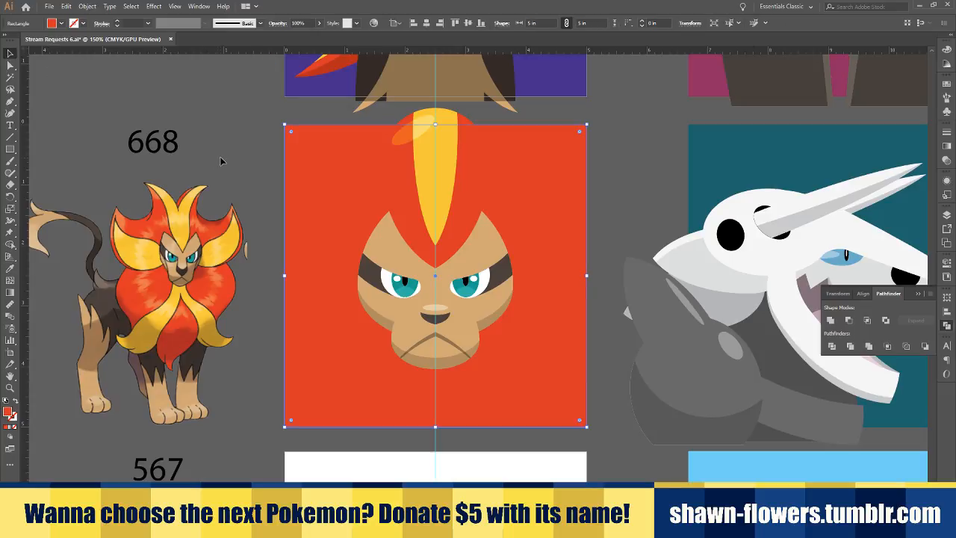
{"action": "left_click", "coordinate": [254, 160]}
Draw a red circle about 1.9 in across over the upper-left corner of the red background square
{"action": "left_click_drag", "start_coordinate": [10, 150], "coordinate": [45, 176]}
{"action": "left_click_drag", "start_coordinate": [229, 91], "coordinate": [349, 181]}
{"action": "left_click", "coordinate": [10, 55]}
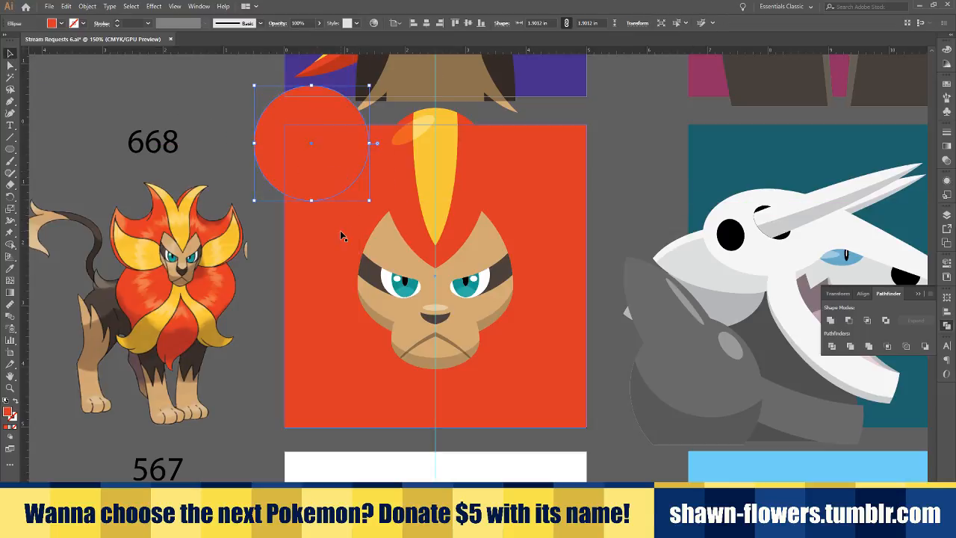
{"action": "left_click", "coordinate": [340, 233], "text": "shift"}
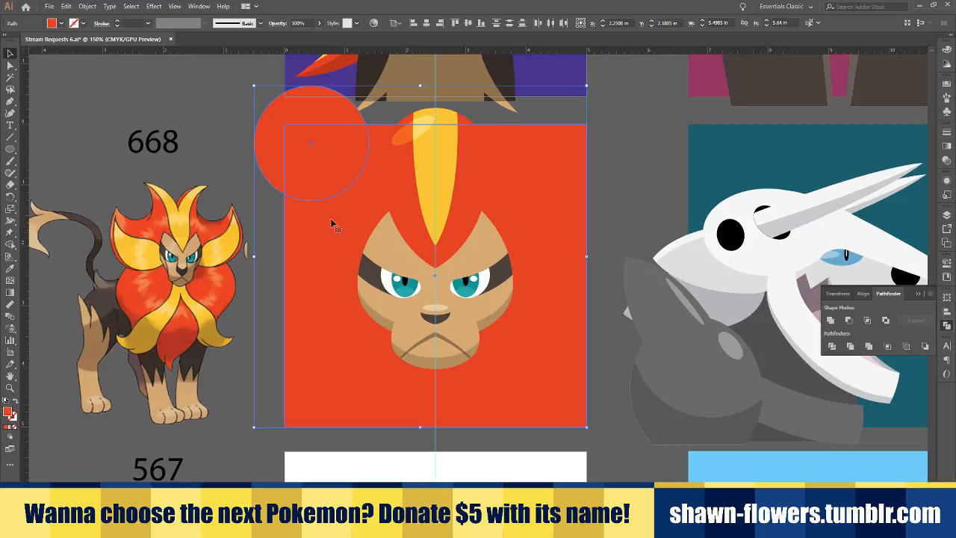
{"action": "left_click", "coordinate": [11, 268]}
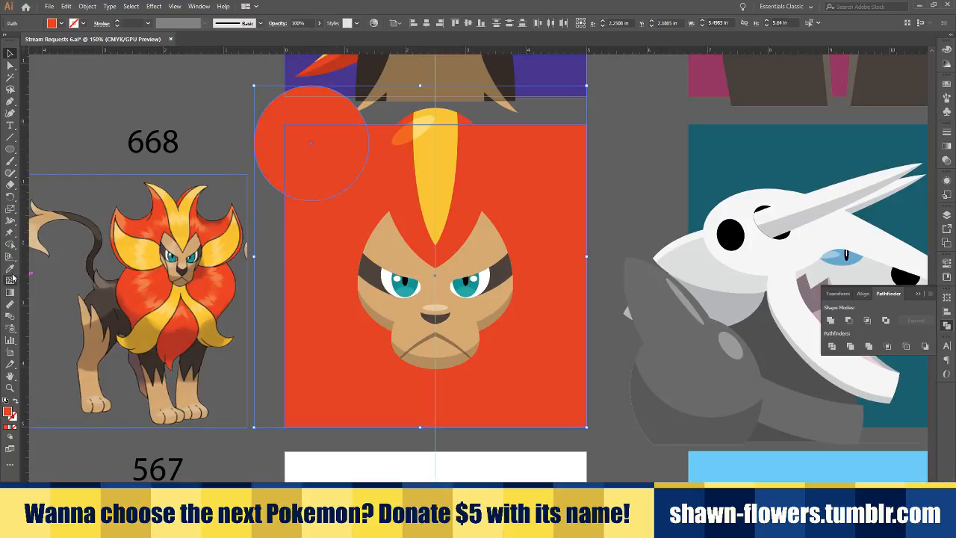
{"action": "left_click", "coordinate": [335, 79]}
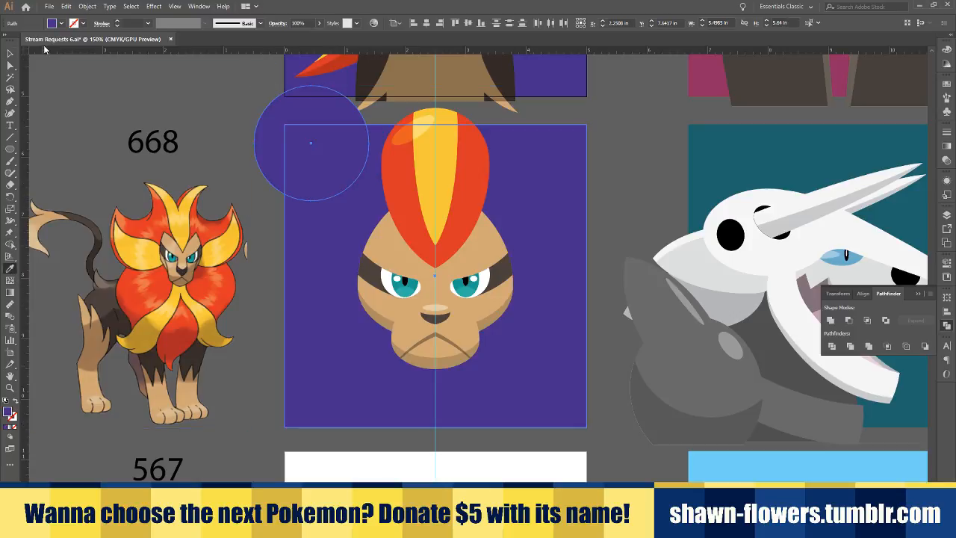
{"action": "left_click", "coordinate": [11, 56]}
{"action": "key", "text": "ctrl+z"}
Recolour only the corner circle with the purple sampled from the background of the portrait above
{"action": "left_click", "coordinate": [255, 192]}
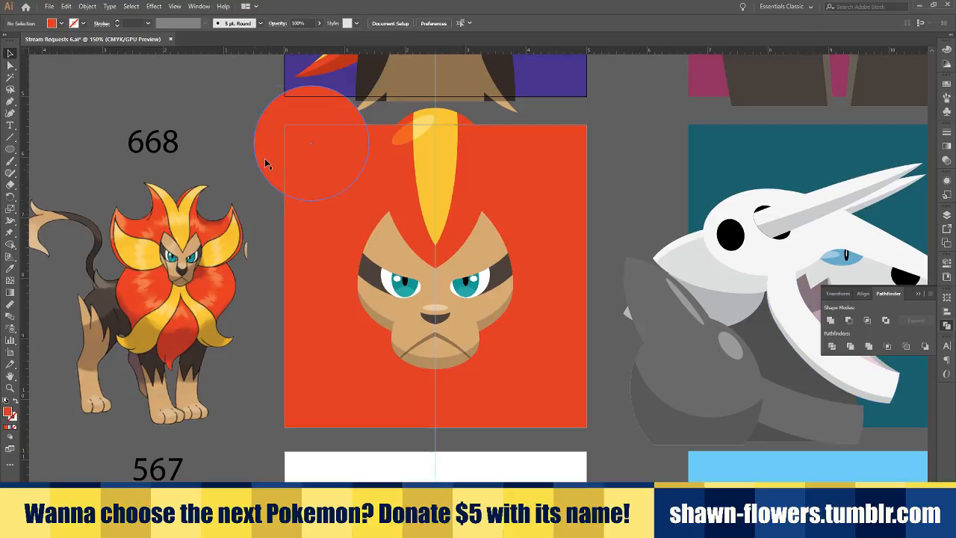
{"action": "left_click", "coordinate": [267, 161]}
{"action": "left_click", "coordinate": [11, 267]}
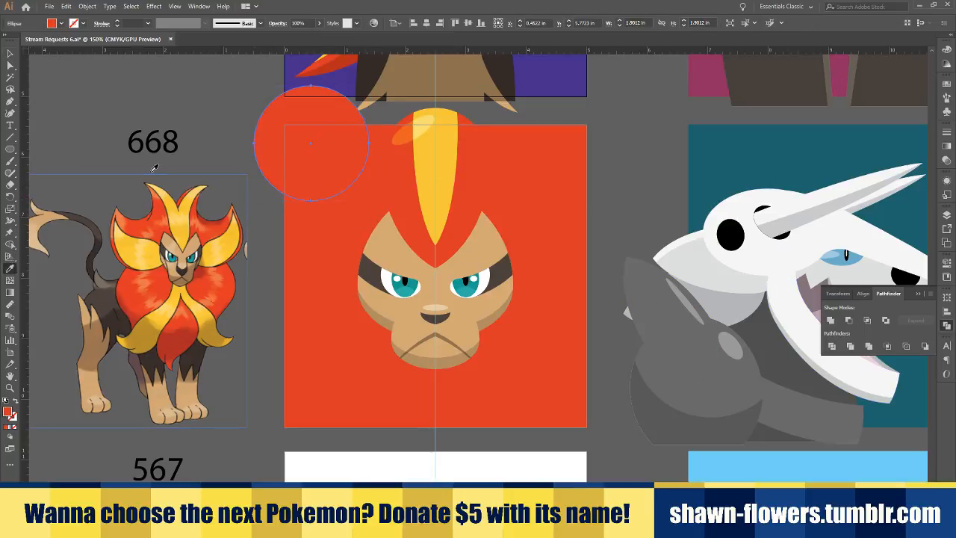
{"action": "left_click", "coordinate": [343, 74]}
{"action": "left_click", "coordinate": [12, 54]}
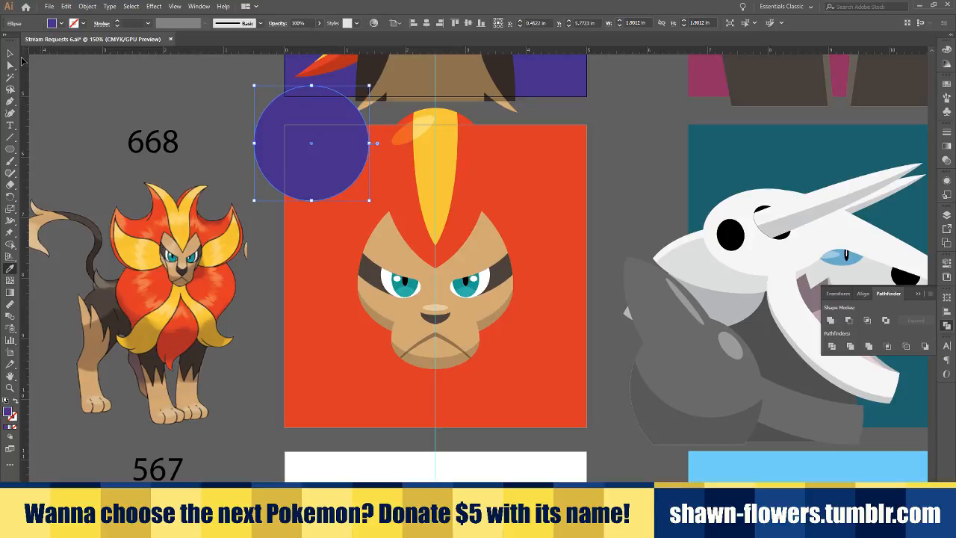
Duplicate the purple circle onto the upper-right corner of the red square, level with the original
{"action": "left_click_drag", "start_coordinate": [283, 158], "coordinate": [578, 169]}
{"action": "left_click", "coordinate": [338, 156], "text": "shift"}
{"action": "scroll", "coordinate": [635, 152], "scroll_direction": "up", "scroll_amount": 1}
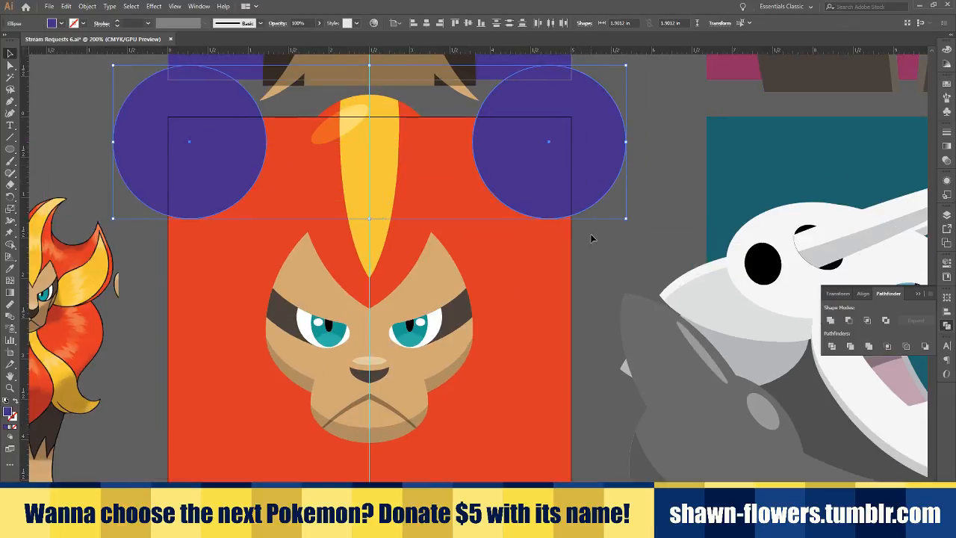
{"action": "scroll", "coordinate": [364, 187], "scroll_direction": "down", "scroll_amount": 2}
{"action": "scroll", "coordinate": [364, 187], "scroll_direction": "up", "scroll_amount": 2}
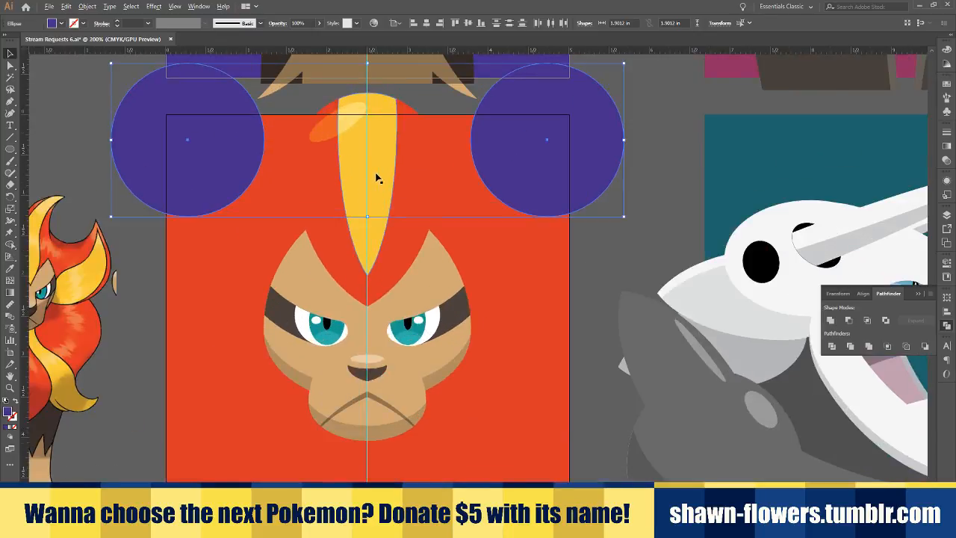
{"action": "scroll", "coordinate": [412, 188], "scroll_direction": "up", "scroll_amount": 1}
{"action": "scroll", "coordinate": [411, 187], "scroll_direction": "down", "scroll_amount": 2}
{"action": "left_click", "coordinate": [534, 233]}
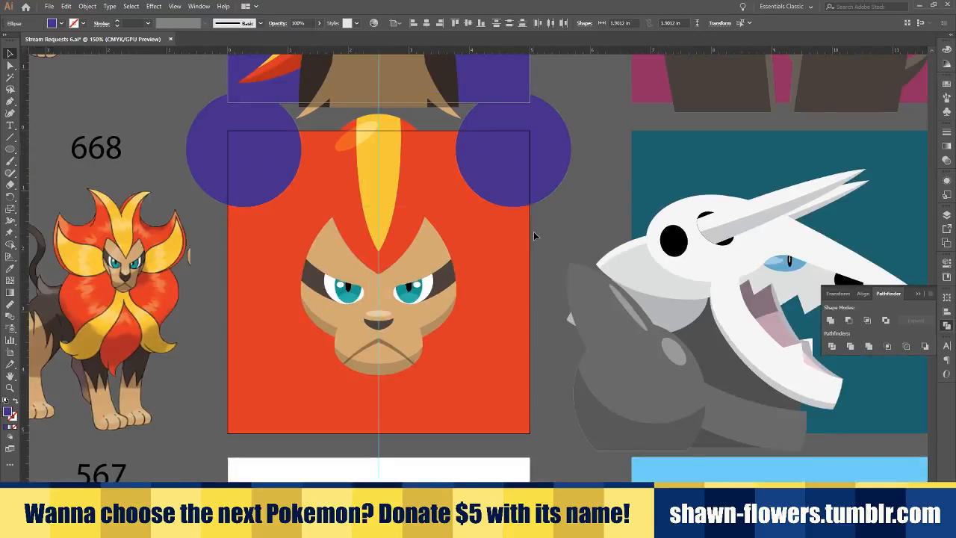
{"action": "scroll", "coordinate": [534, 233], "scroll_direction": "down", "scroll_amount": 2}
{"action": "scroll", "coordinate": [534, 233], "scroll_direction": "up", "scroll_amount": 2}
Stretch both purple corner circles upward into ellipses about 2.07 in tall
{"action": "left_click", "coordinate": [503, 154]}
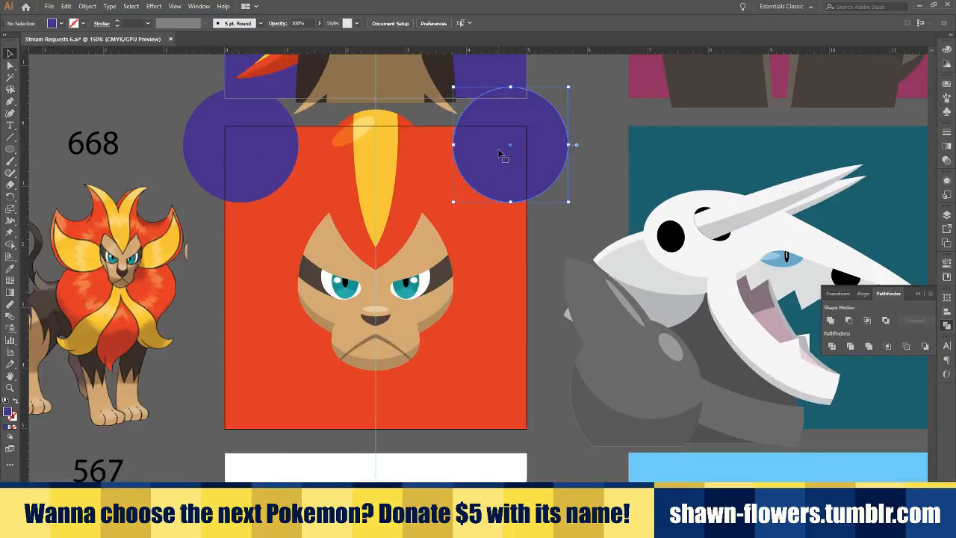
{"action": "left_click", "coordinate": [284, 136], "text": "shift"}
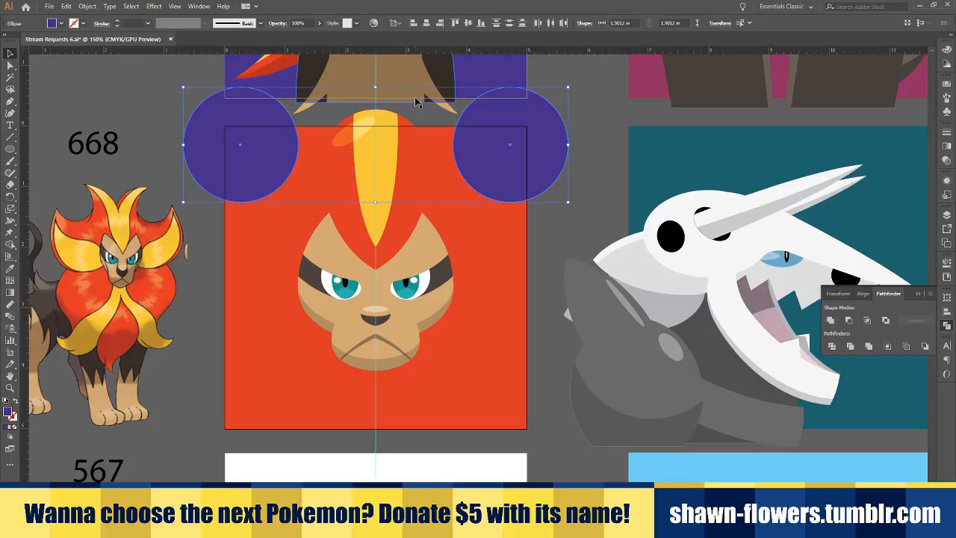
{"action": "left_click_drag", "start_coordinate": [377, 88], "coordinate": [377, 75]}
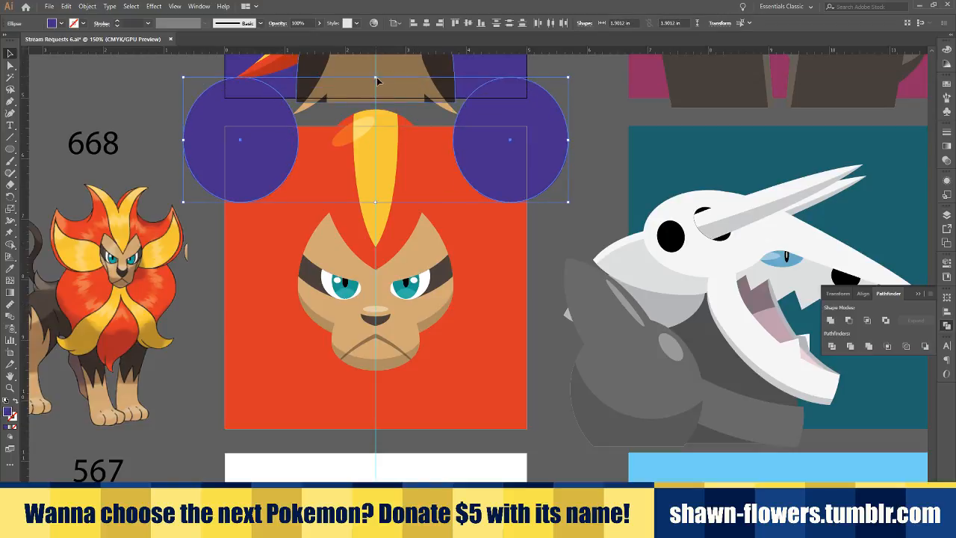
{"action": "left_click", "coordinate": [553, 236]}
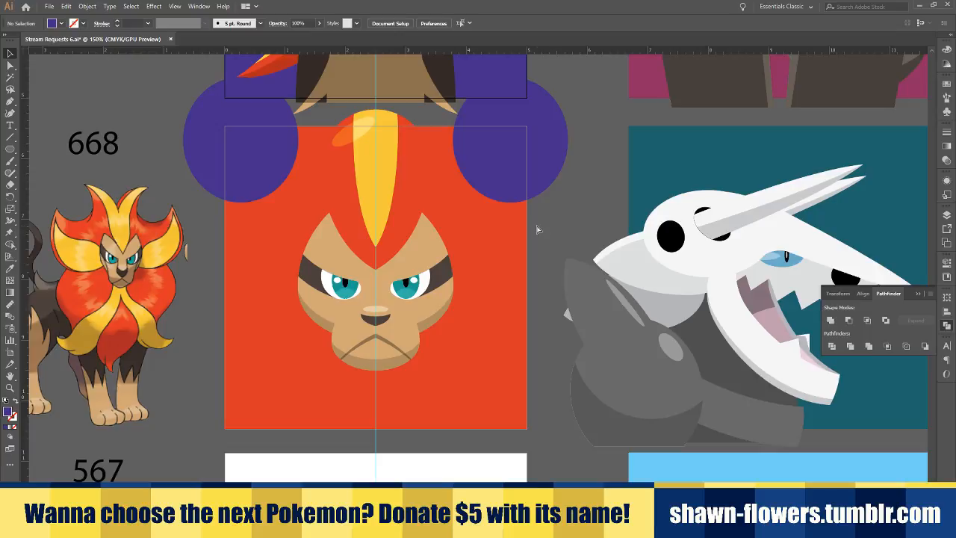
Place three copies of the purple ellipse at the red square's left edge, two stacked with an overlap and one beside them
{"action": "scroll", "coordinate": [539, 232], "scroll_direction": "left", "scroll_amount": 1}
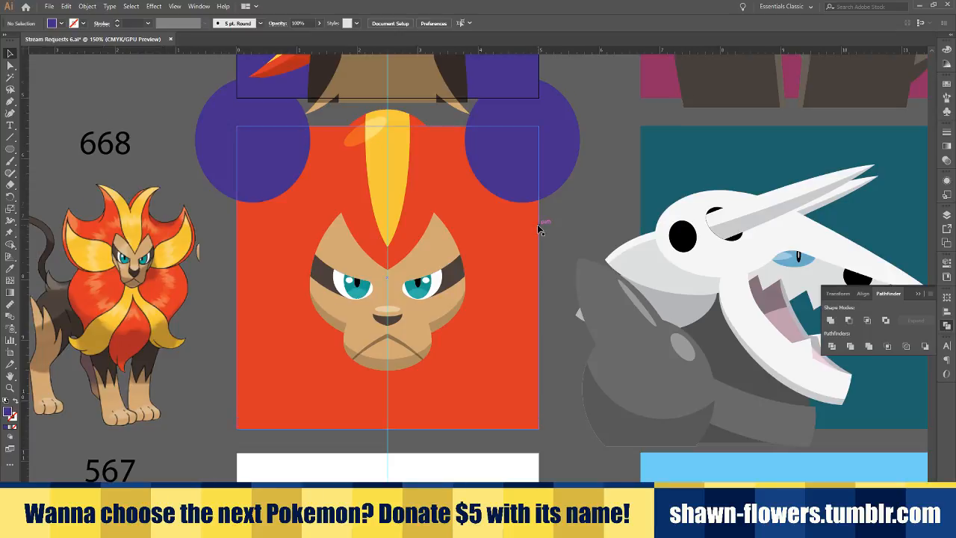
{"action": "scroll", "coordinate": [541, 230], "scroll_direction": "down", "scroll_amount": 2}
{"action": "scroll", "coordinate": [538, 222], "scroll_direction": "down", "scroll_amount": 1}
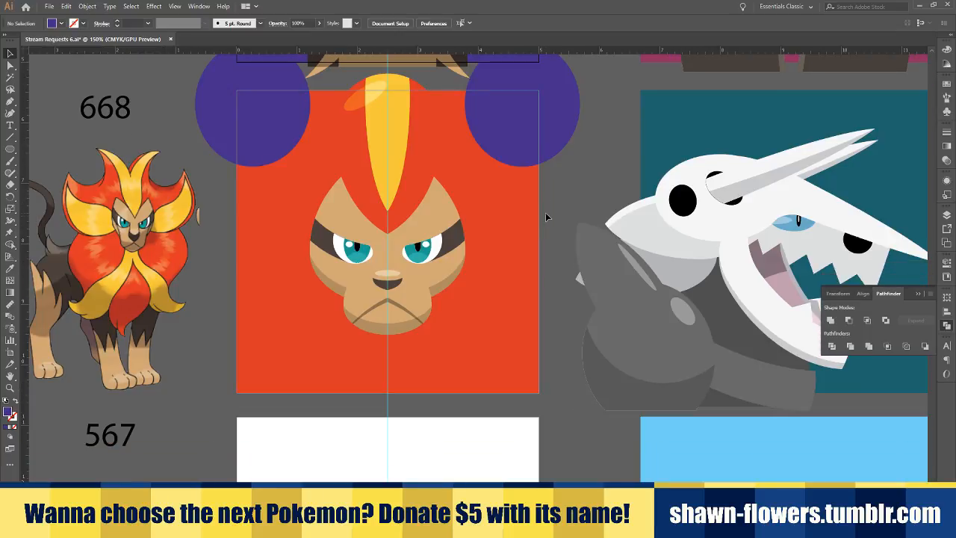
{"action": "scroll", "coordinate": [549, 202], "scroll_direction": "down", "scroll_amount": 1}
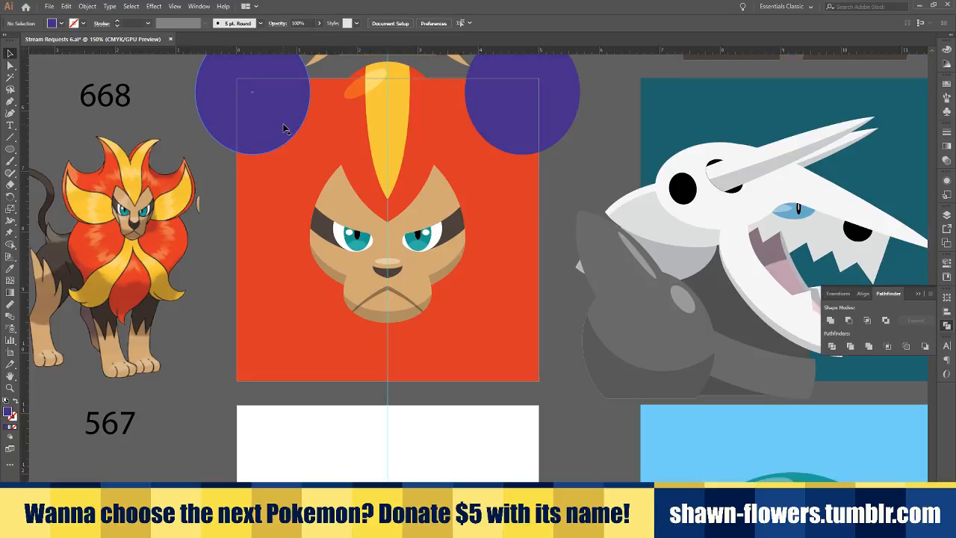
{"action": "left_click_drag", "start_coordinate": [283, 129], "coordinate": [282, 336]}
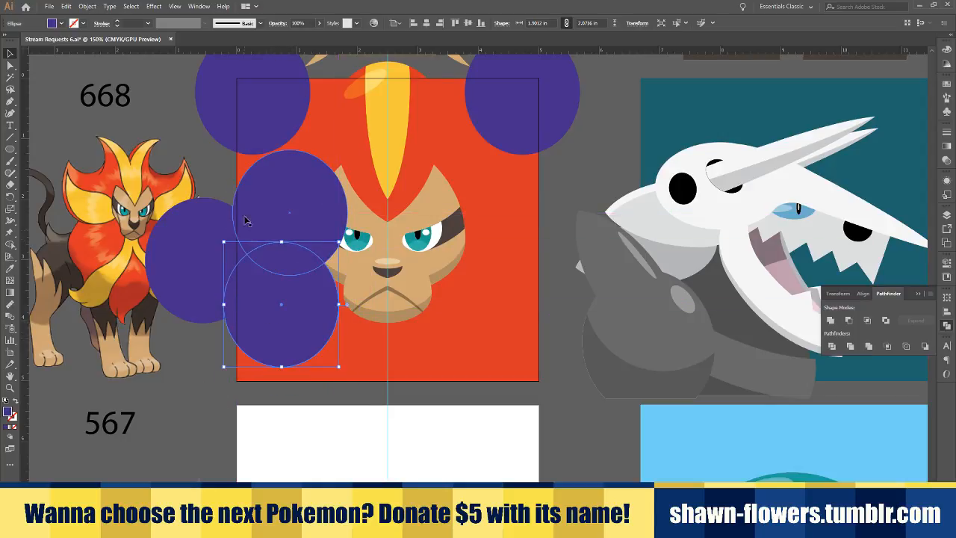
Resize the two stacked ellipses, subtract them from the outer ellipse to form a pointed side, and set its tip over the square's left edge
{"action": "left_click", "coordinate": [246, 220], "text": "shift"}
{"action": "mouse_move", "coordinate": [224, 150]}
{"action": "left_mouse_down"}
{"action": "mouse_move", "coordinate": [214, 140]}
{"action": "mouse_move", "coordinate": [229, 138]}
{"action": "left_mouse_up"}
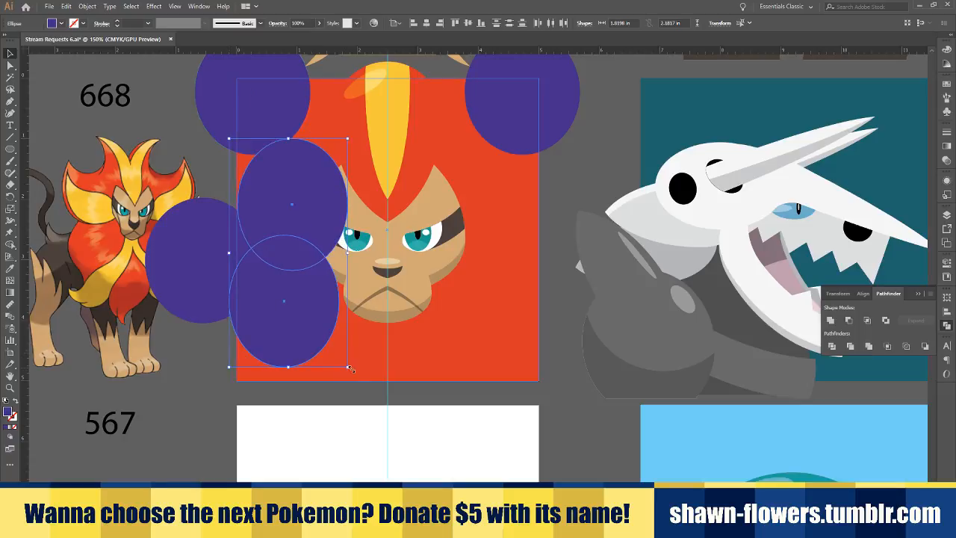
{"action": "left_click_drag", "start_coordinate": [351, 367], "coordinate": [359, 364]}
{"action": "key", "text": "ctrl+z"}
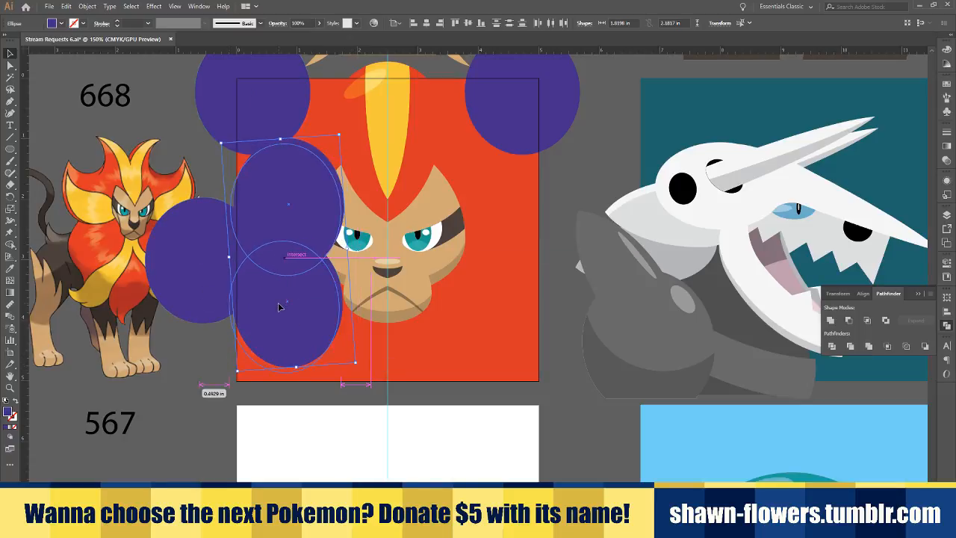
{"action": "left_click", "coordinate": [202, 291], "text": "shift"}
{"action": "left_click", "coordinate": [849, 320]}
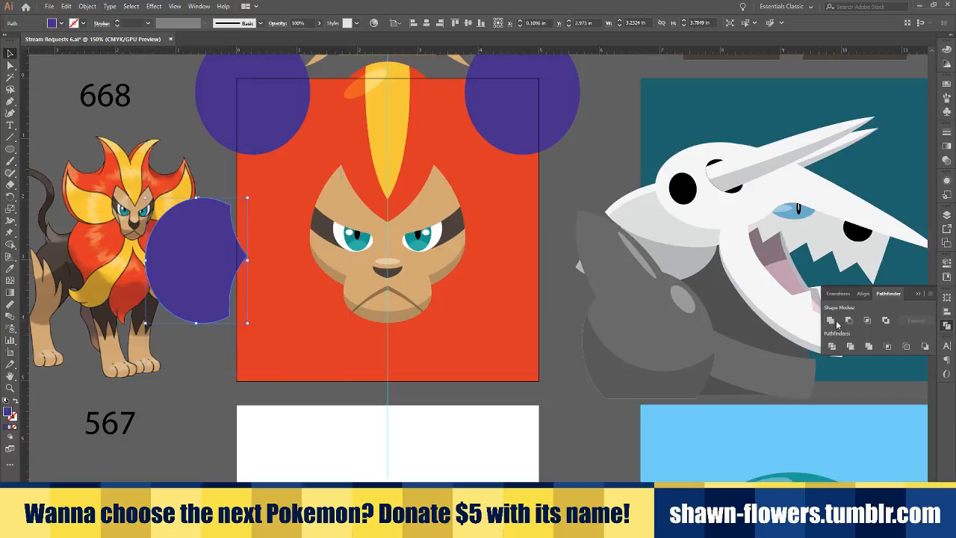
{"action": "left_click_drag", "start_coordinate": [235, 295], "coordinate": [238, 304]}
{"action": "left_click", "coordinate": [225, 371]}
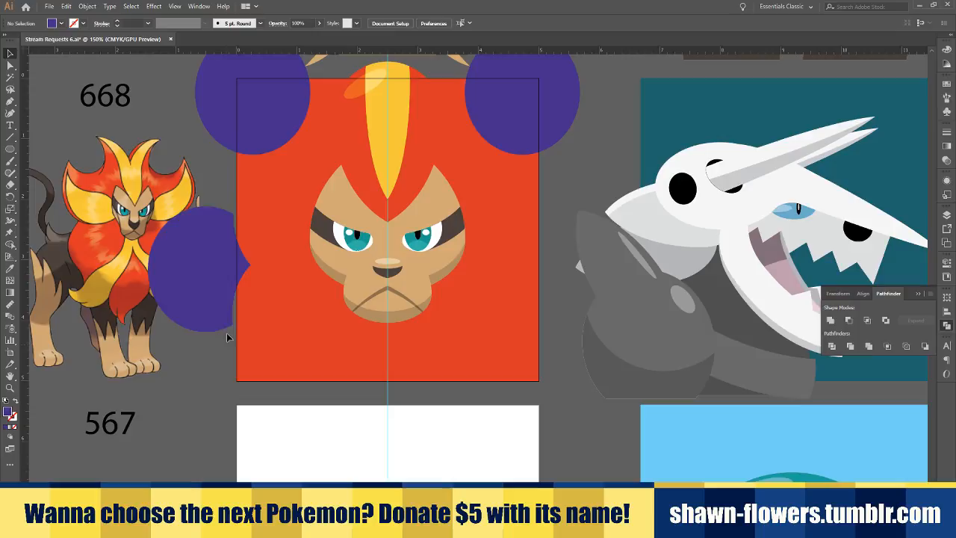
Draw a rectangle about 3.4 in tall over the pointed side of the purple shape and intersect the two to keep only that narrow part
{"action": "left_click", "coordinate": [227, 289]}
{"action": "left_click_drag", "start_coordinate": [11, 151], "coordinate": [41, 150]}
{"action": "mouse_move", "coordinate": [219, 173]}
{"action": "left_mouse_down"}
{"action": "mouse_move", "coordinate": [250, 329]}
{"action": "mouse_move", "coordinate": [272, 376]}
{"action": "left_mouse_up"}
{"action": "left_click", "coordinate": [10, 52]}
{"action": "left_click", "coordinate": [186, 243], "text": "shift"}
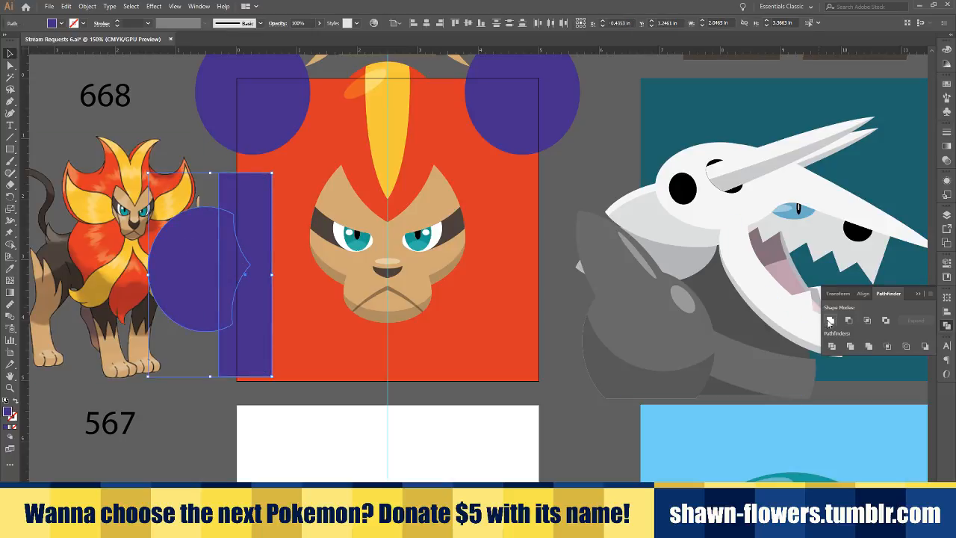
{"action": "left_click", "coordinate": [867, 320]}
{"action": "left_click", "coordinate": [213, 383]}
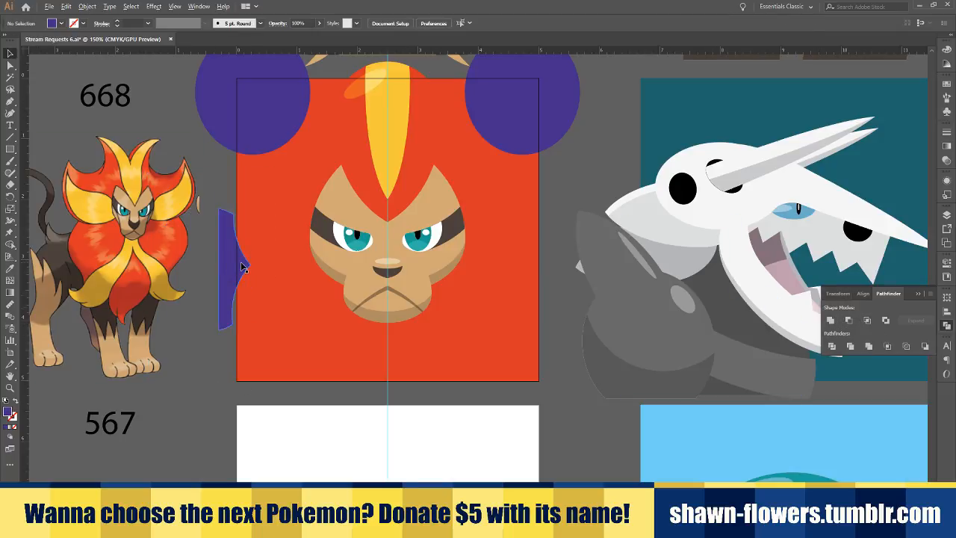
Duplicate the pointed purple shape to the red square's right side and reflect it so its tip faces inward
{"action": "left_click_drag", "start_coordinate": [233, 269], "coordinate": [574, 267]}
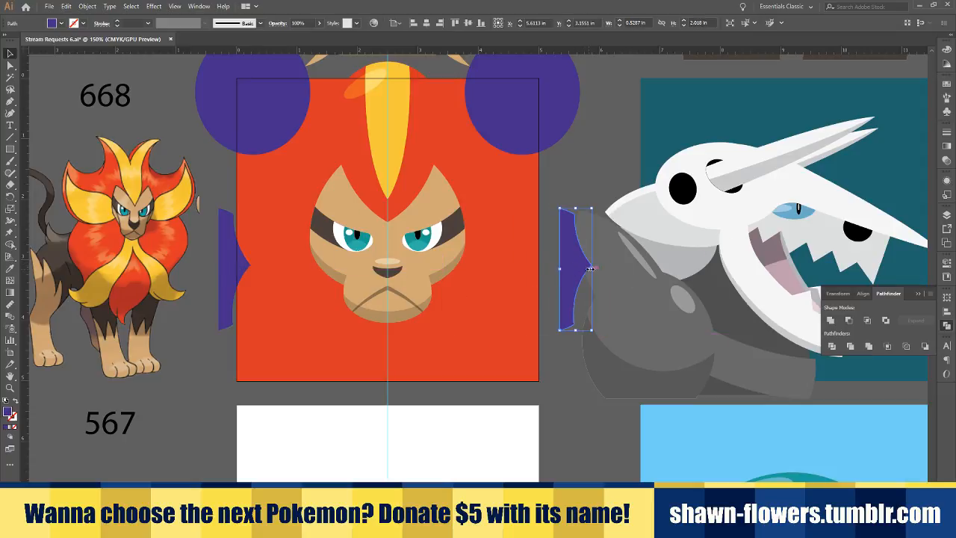
{"action": "left_click", "coordinate": [91, 7]}
{"action": "mouse_move", "coordinate": [158, 24]}
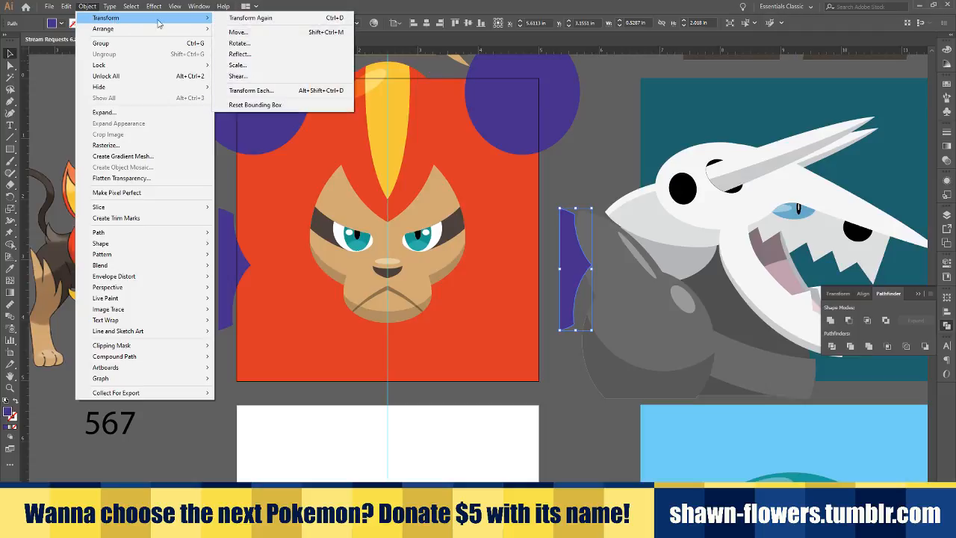
{"action": "left_click", "coordinate": [240, 54]}
{"action": "left_click", "coordinate": [87, 163]}
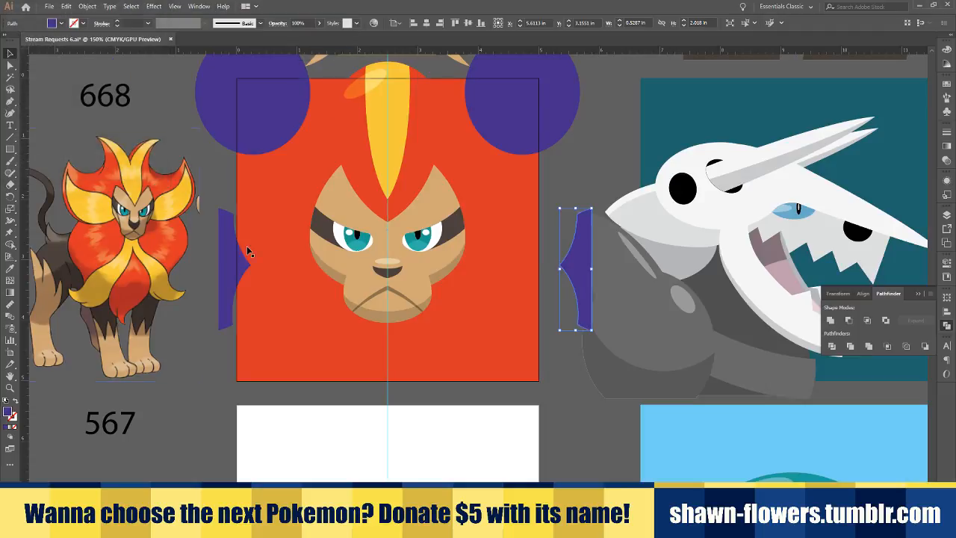
Move the reflected purple shape against the red square's right edge so its tip cuts in symmetrically with the left one
{"action": "key", "text": "ctrl+plus"}
{"action": "left_click_drag", "start_coordinate": [599, 252], "coordinate": [570, 243]}
{"action": "left_click", "coordinate": [119, 245], "text": "shift"}
{"action": "scroll", "coordinate": [506, 269], "scroll_direction": "up", "scroll_amount": 1}
{"action": "left_click", "coordinate": [603, 396]}
{"action": "scroll", "coordinate": [602, 396], "scroll_direction": "down", "scroll_amount": 2}
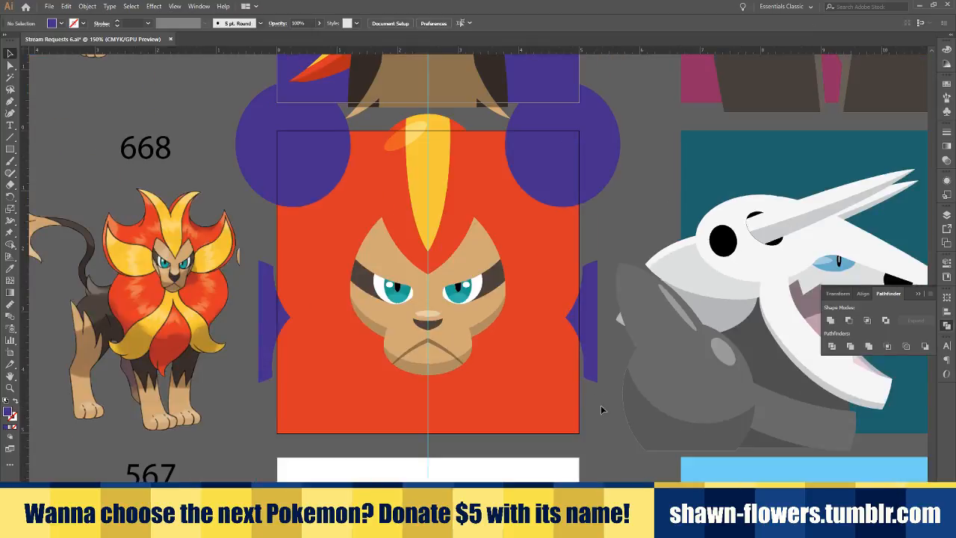
{"action": "scroll", "coordinate": [603, 417], "scroll_direction": "left", "scroll_amount": 3}
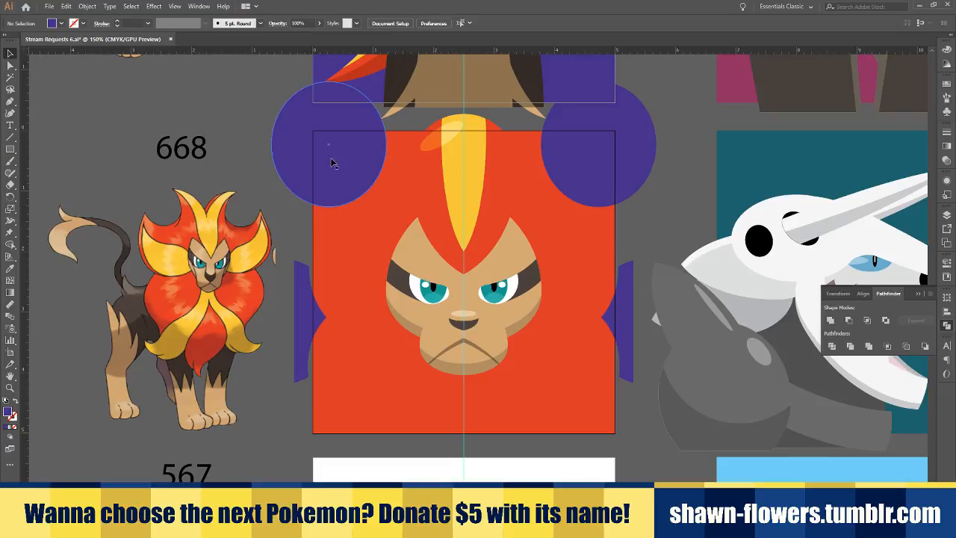
{"action": "scroll", "coordinate": [356, 127], "scroll_direction": "down", "scroll_amount": 1}
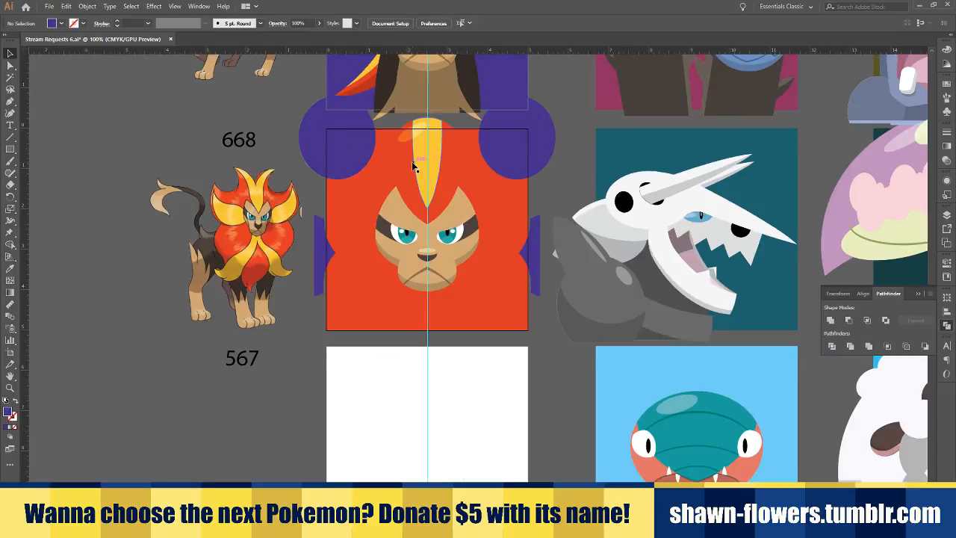
Draw a rectangle about 6.84 by 0.77 in across the tops of both purple circles and subtract a copy from the right circle
{"action": "scroll", "coordinate": [391, 156], "scroll_direction": "up", "scroll_amount": 1}
{"action": "left_click", "coordinate": [15, 150]}
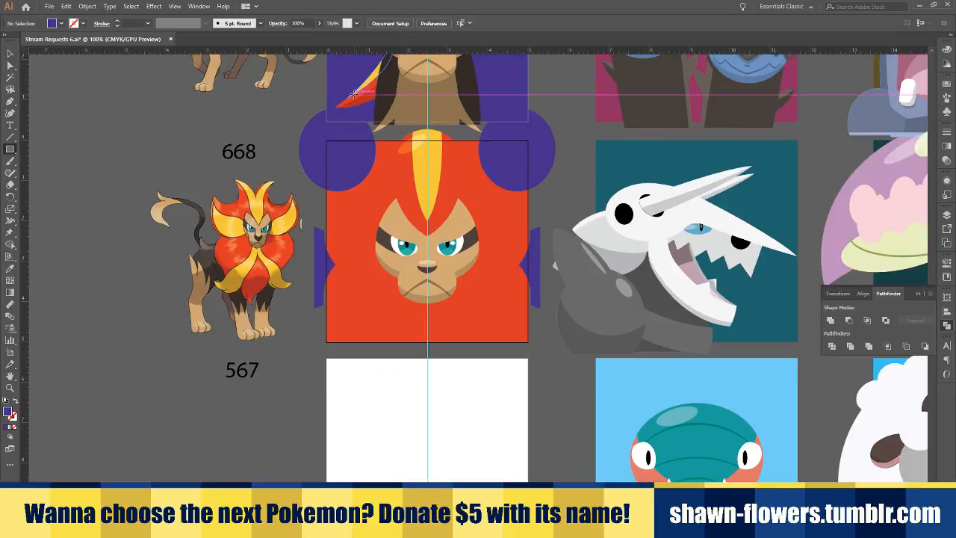
{"action": "left_click_drag", "start_coordinate": [288, 98], "coordinate": [564, 129]}
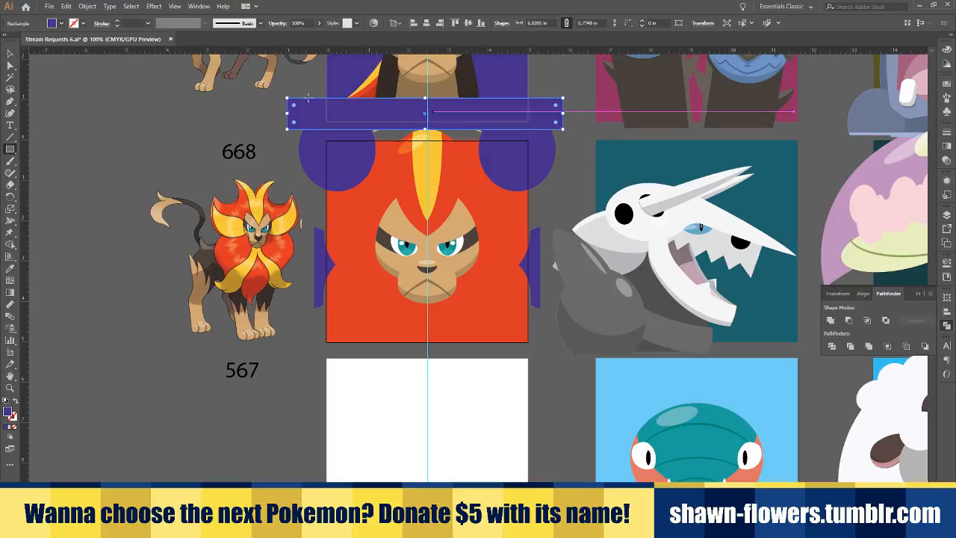
{"action": "key", "text": "v"}
{"action": "left_click_drag", "start_coordinate": [313, 119], "coordinate": [318, 119]}
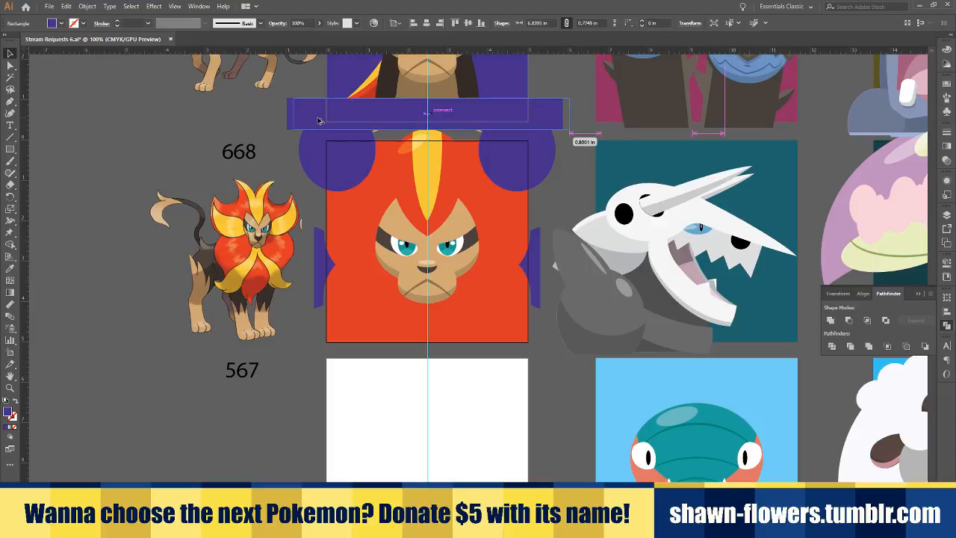
{"action": "left_click", "coordinate": [486, 149], "text": "shift"}
{"action": "left_click", "coordinate": [850, 324]}
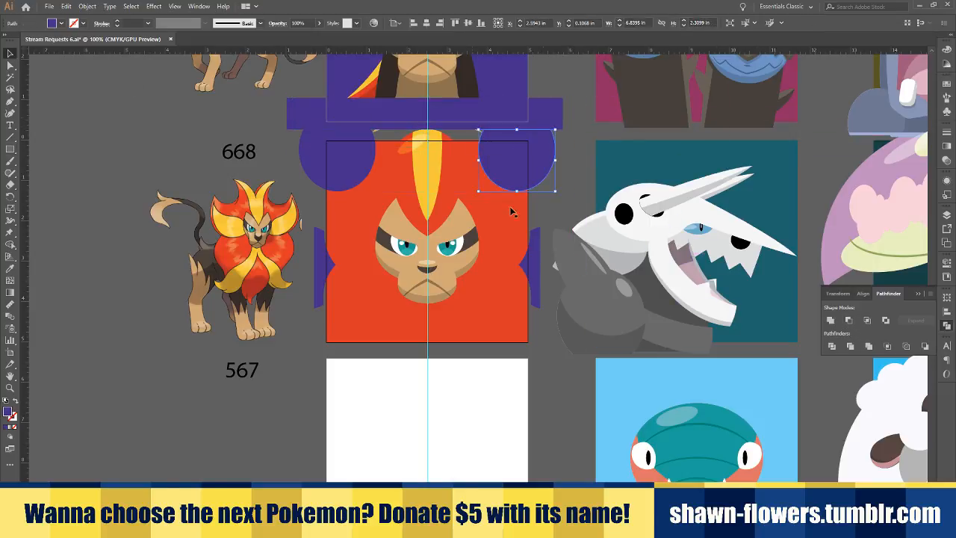
Subtract the rectangle from the left purple circle to give it a matching flat top, and save the document
{"action": "left_click", "coordinate": [313, 115]}
{"action": "left_click", "coordinate": [324, 168], "text": "shift"}
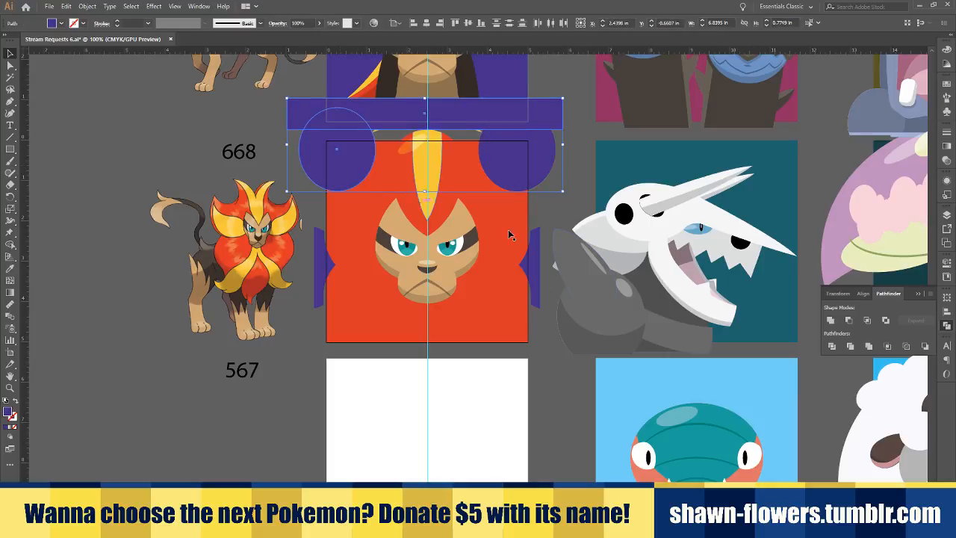
{"action": "left_click", "coordinate": [848, 320]}
{"action": "left_click", "coordinate": [462, 393]}
{"action": "scroll", "coordinate": [393, 382], "scroll_direction": "up", "scroll_amount": 1, "text": "alt"}
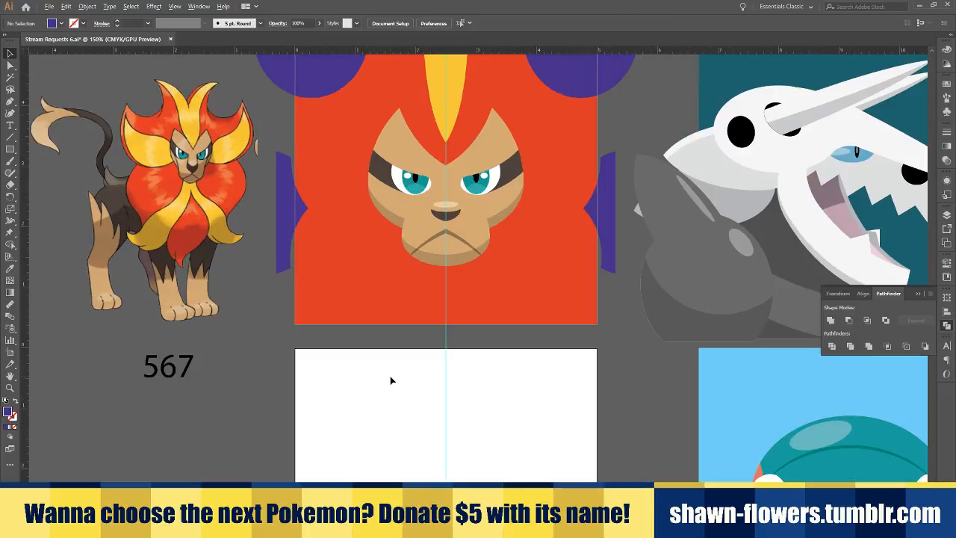
{"action": "scroll", "coordinate": [493, 436], "scroll_direction": "up", "scroll_amount": 3}
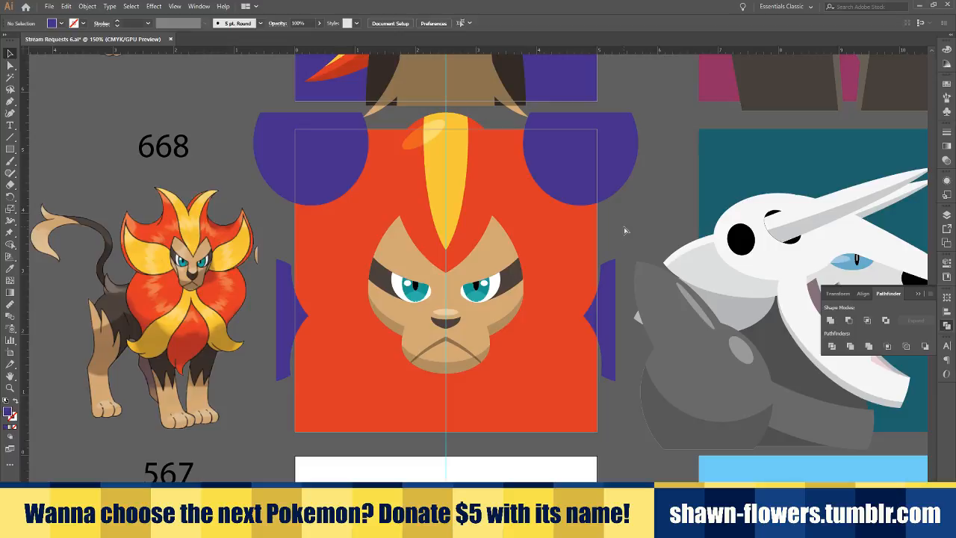
{"action": "key", "text": "ctrl+s"}
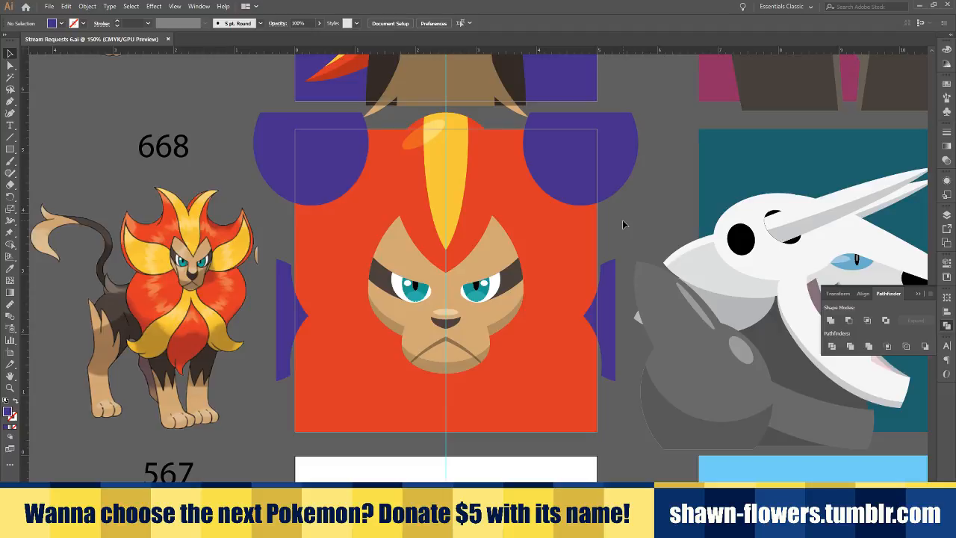
{"action": "scroll", "coordinate": [624, 225], "scroll_direction": "right", "scroll_amount": 2}
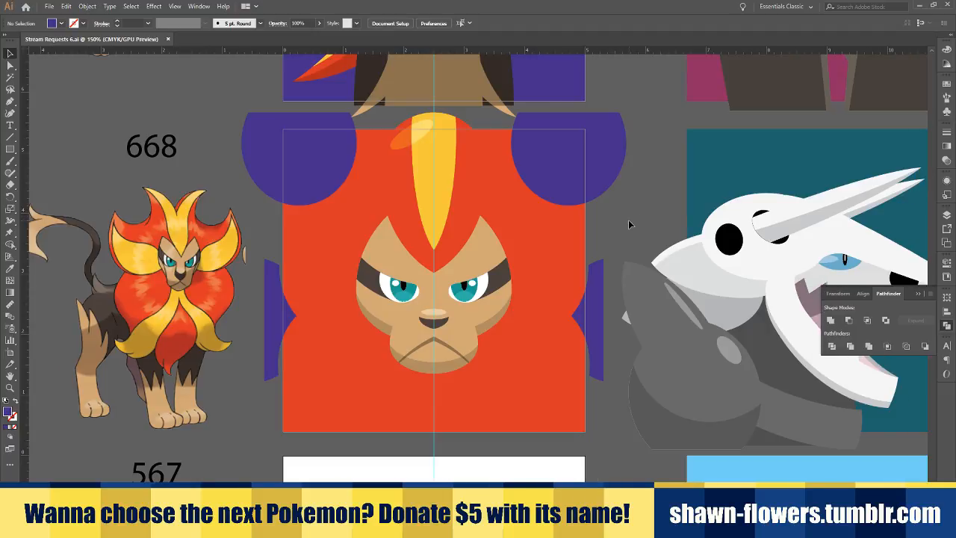
{"action": "scroll", "coordinate": [629, 224], "scroll_direction": "down", "scroll_amount": 3}
{"action": "scroll", "coordinate": [629, 224], "scroll_direction": "up", "scroll_amount": 1}
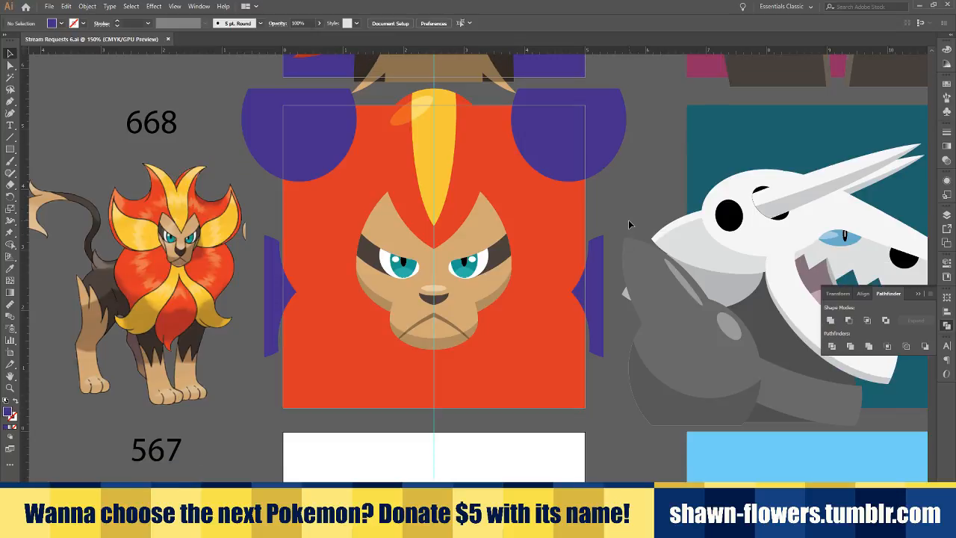
{"action": "scroll", "coordinate": [629, 224], "scroll_direction": "down", "scroll_amount": 1}
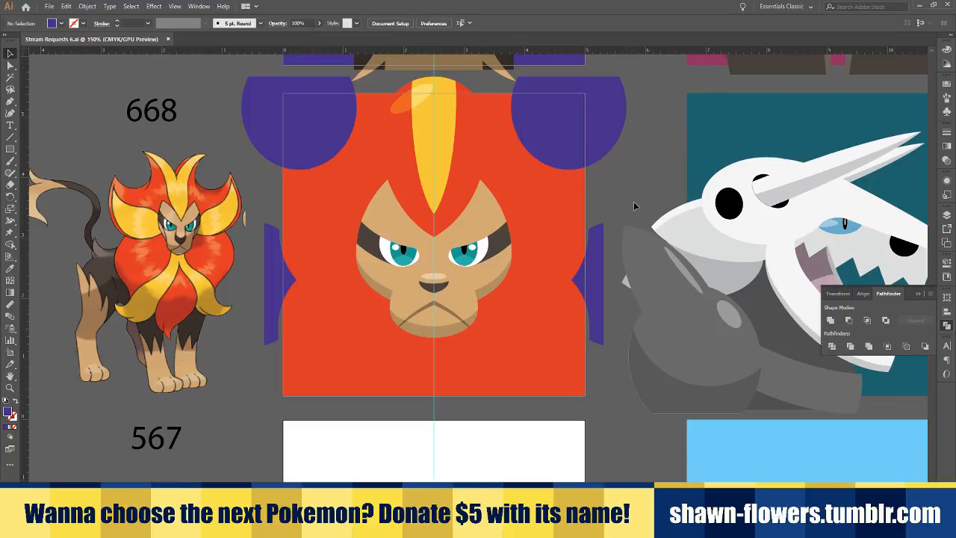
{"action": "scroll", "coordinate": [445, 397], "scroll_direction": "down", "scroll_amount": 1}
{"action": "scroll", "coordinate": [445, 396], "scroll_direction": "down", "scroll_amount": 2, "text": "alt"}
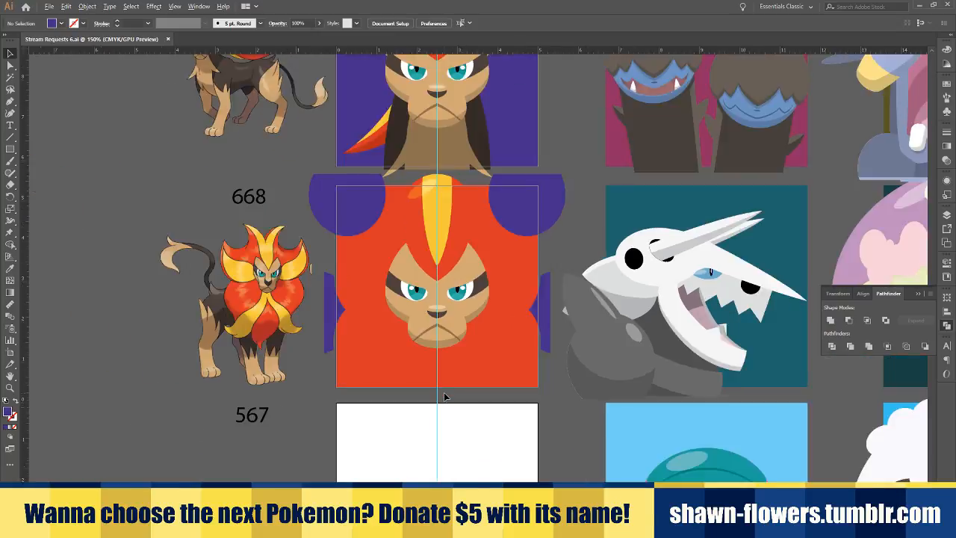
{"action": "scroll", "coordinate": [445, 397], "scroll_direction": "up", "scroll_amount": 2, "text": "alt"}
Duplicate the yellow forehead stripe and place the copy slightly above and to the left of the original
{"action": "left_click", "coordinate": [438, 146]}
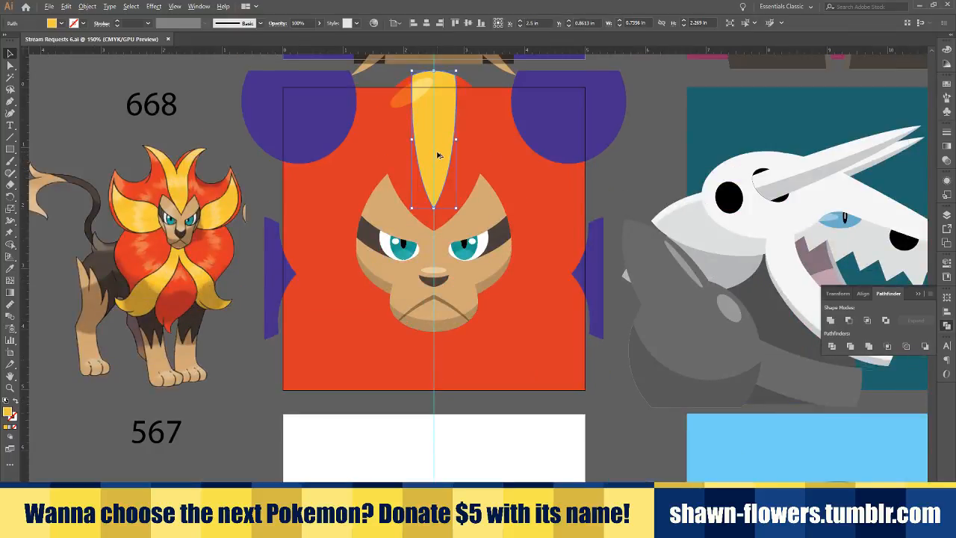
{"action": "left_click_drag", "start_coordinate": [438, 154], "coordinate": [438, 137]}
{"action": "left_click", "coordinate": [314, 181]}
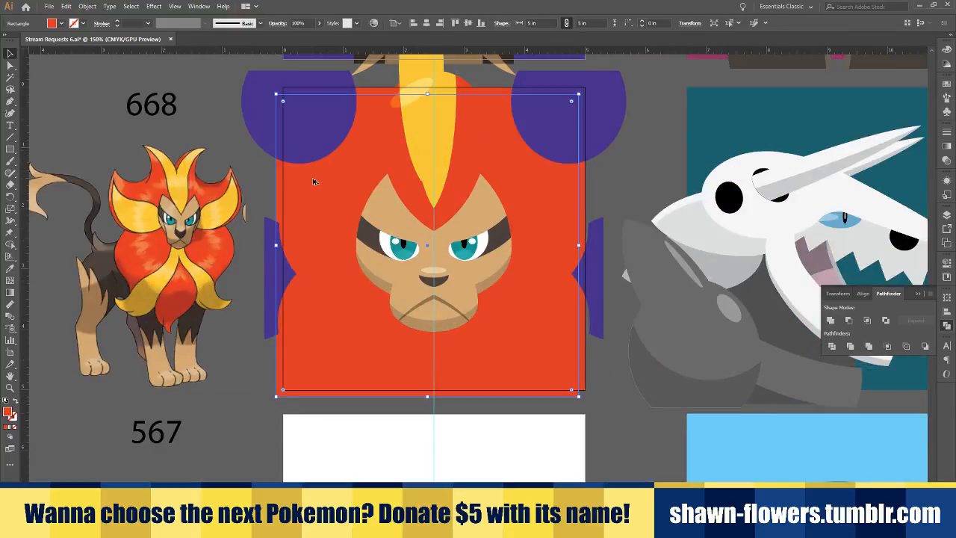
{"action": "left_click", "coordinate": [596, 165]}
{"action": "scroll", "coordinate": [585, 216], "scroll_direction": "up", "scroll_amount": 2}
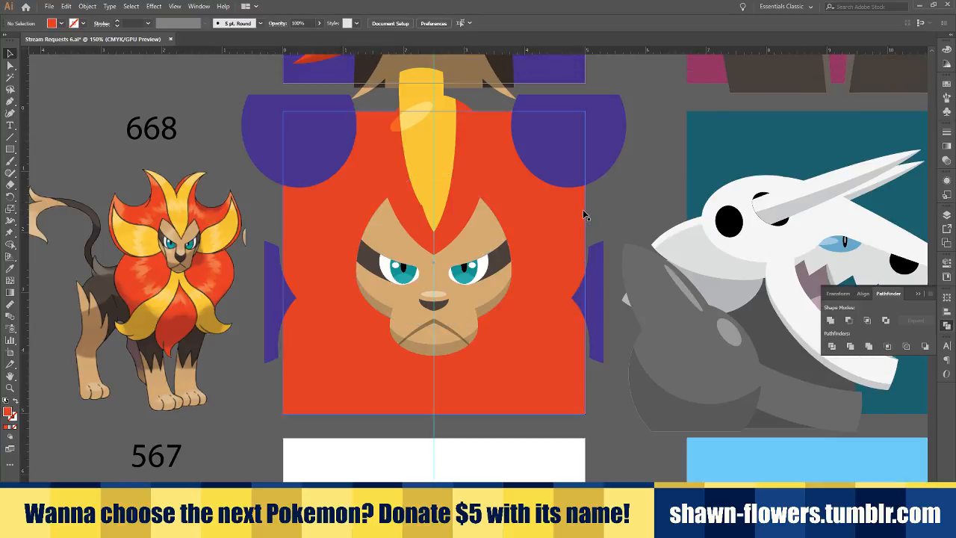
{"action": "scroll", "coordinate": [587, 215], "scroll_direction": "up", "scroll_amount": 1}
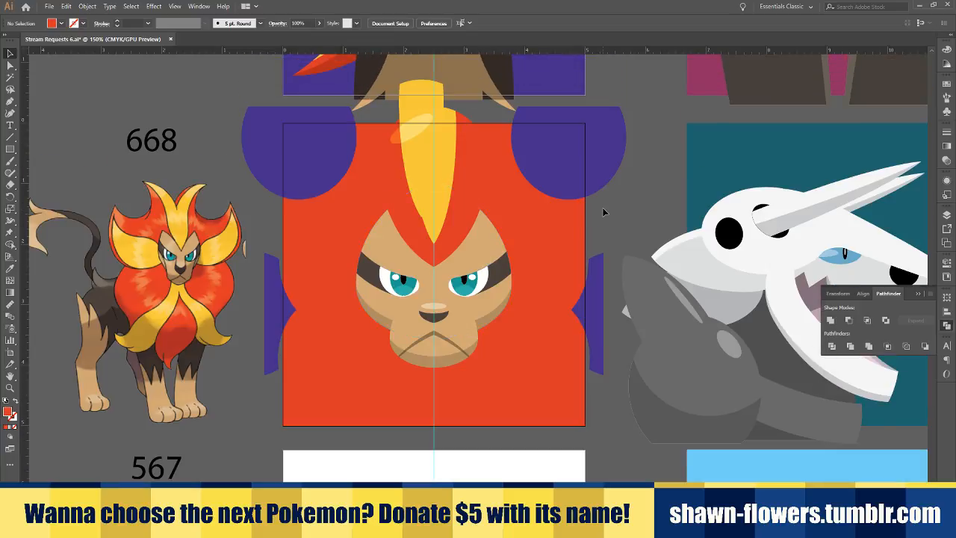
Rotate the yellow stripe copy counter-clockwise so its top leans outward to the left of the centre guide
{"action": "left_click", "coordinate": [417, 110]}
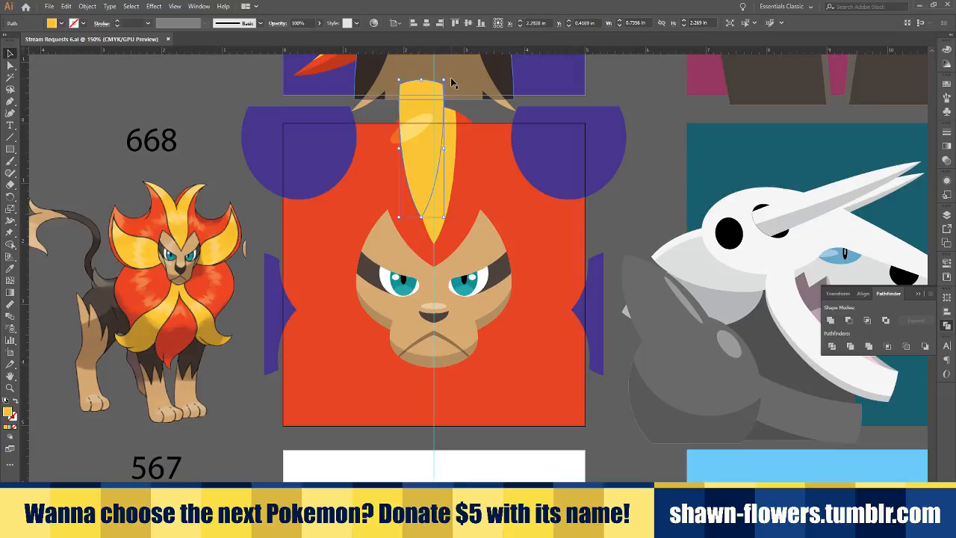
{"action": "left_click_drag", "start_coordinate": [450, 78], "coordinate": [411, 137]}
{"action": "key", "text": "ctrl+equal"}
{"action": "key", "text": "ctrl+equal"}
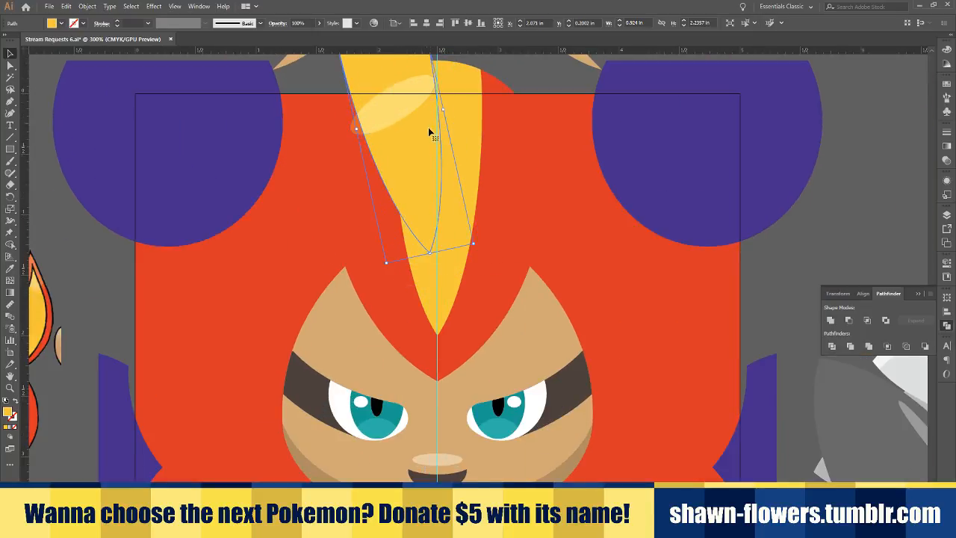
Shorten the tilted yellow stripe and place a duplicate, tilted further outward, between it and the left purple circle
{"action": "scroll", "coordinate": [428, 130], "scroll_direction": "up", "scroll_amount": 3}
{"action": "left_click_drag", "start_coordinate": [381, 96], "coordinate": [375, 258]}
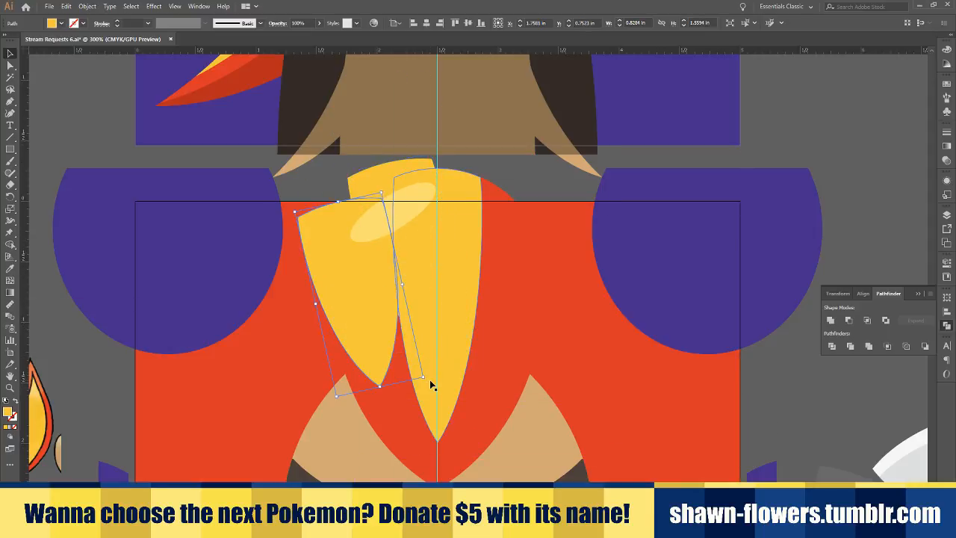
{"action": "left_click_drag", "start_coordinate": [427, 379], "coordinate": [446, 365]}
{"action": "scroll", "coordinate": [408, 357], "scroll_direction": "up", "scroll_amount": 1}
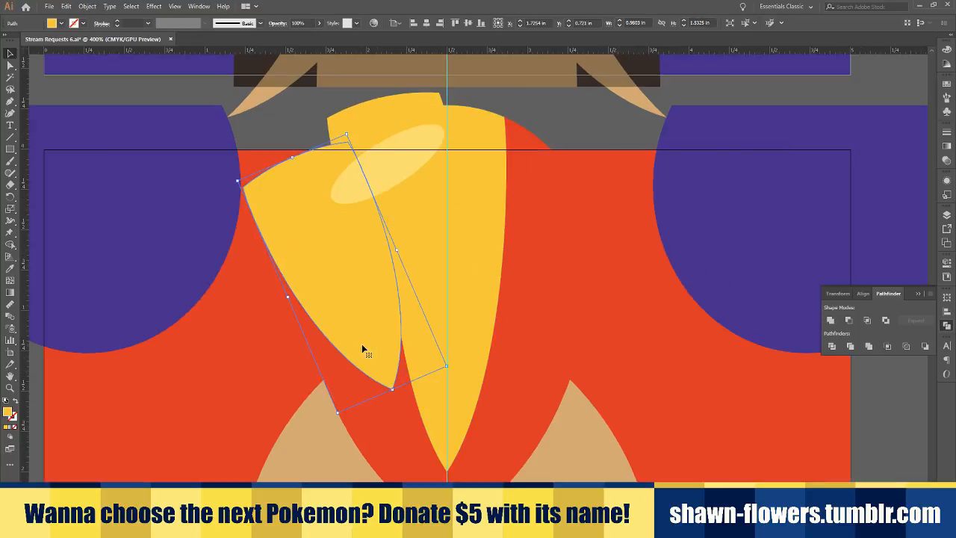
Move the outer yellow petal and adjust its width so its upper corner touches the left purple circle's edge
{"action": "left_click_drag", "start_coordinate": [364, 347], "coordinate": [348, 327]}
{"action": "scroll", "coordinate": [376, 352], "scroll_direction": "up", "scroll_amount": 1}
{"action": "left_click_drag", "start_coordinate": [358, 299], "coordinate": [392, 281]}
{"action": "scroll", "coordinate": [374, 299], "scroll_direction": "up", "scroll_amount": 3}
{"action": "scroll", "coordinate": [389, 282], "scroll_direction": "down", "scroll_amount": 5}
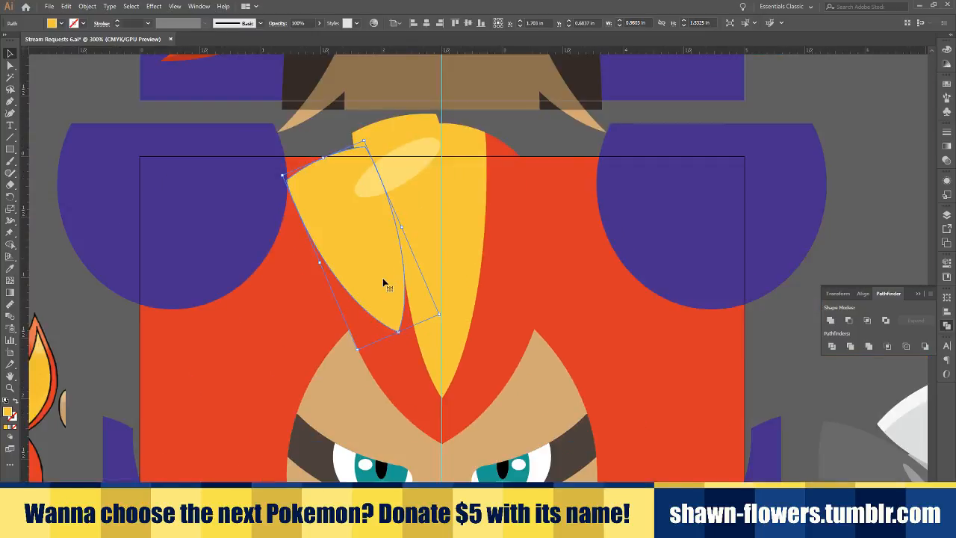
{"action": "left_click_drag", "start_coordinate": [322, 265], "coordinate": [323, 265]}
Recolor the outer left petal with the mane's red, sampled from the background square
{"action": "scroll", "coordinate": [329, 263], "scroll_direction": "up", "scroll_amount": 2}
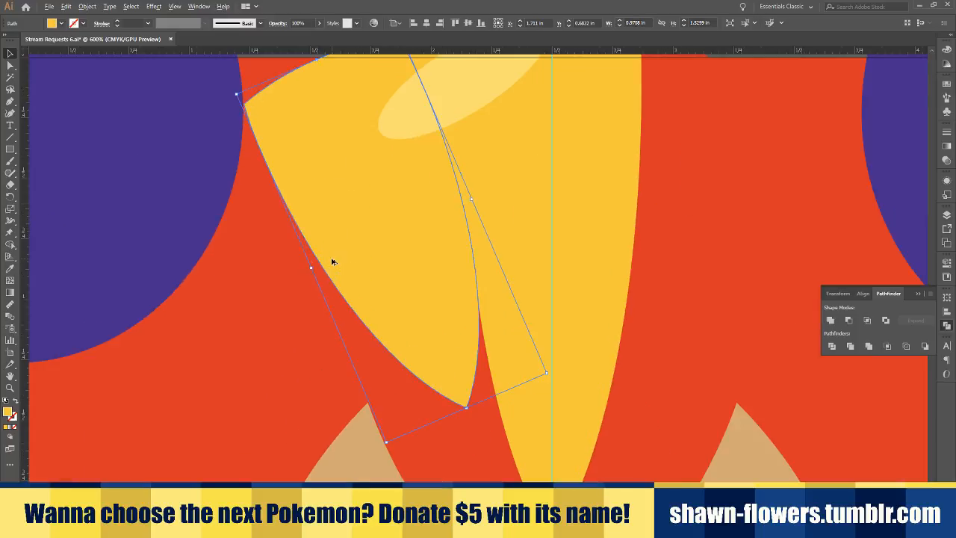
{"action": "left_click", "coordinate": [10, 269]}
{"action": "left_click", "coordinate": [231, 205]}
{"action": "left_click", "coordinate": [8, 53]}
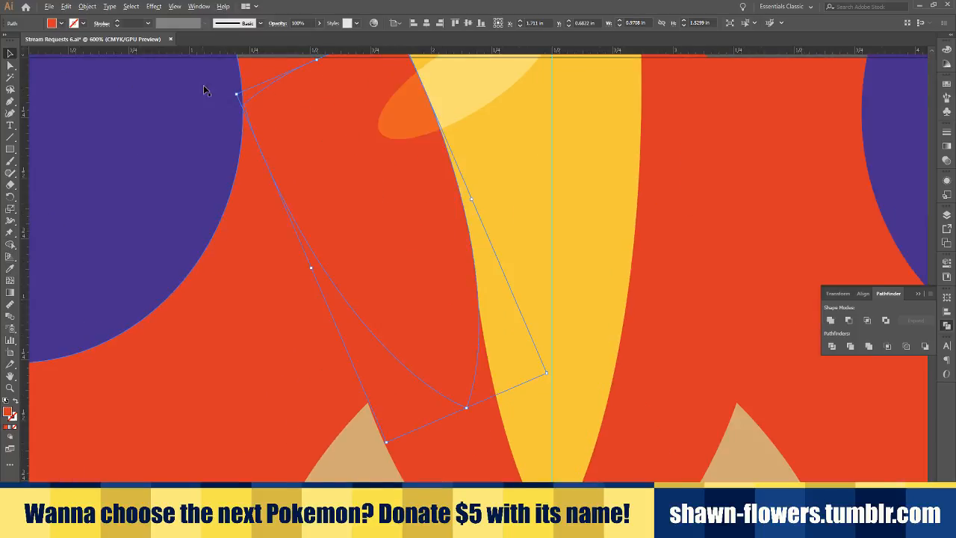
Duplicate the left red and yellow petals together to the right of the centre guide and reflect the copies horizontally
{"action": "scroll", "coordinate": [203, 85], "scroll_direction": "down", "scroll_amount": 2}
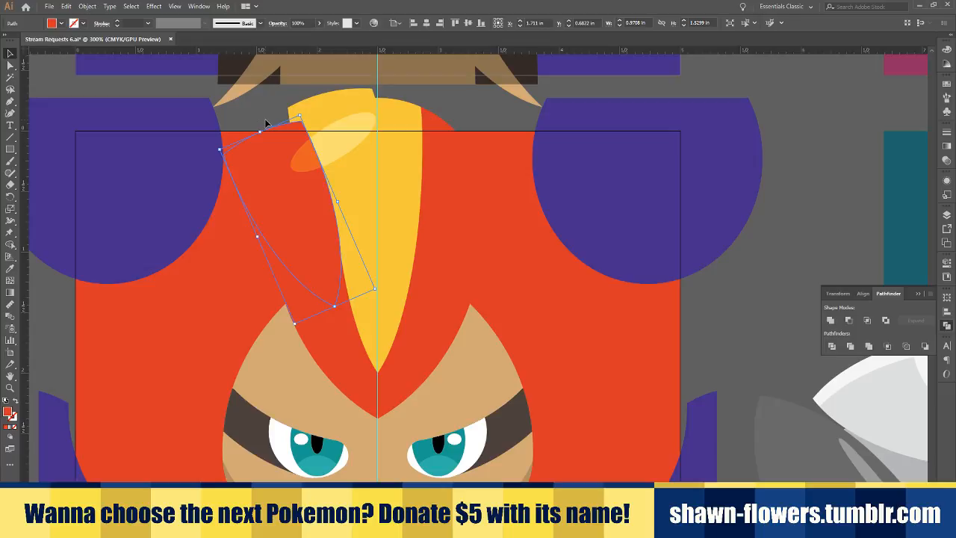
{"action": "left_click", "coordinate": [335, 105], "text": "shift"}
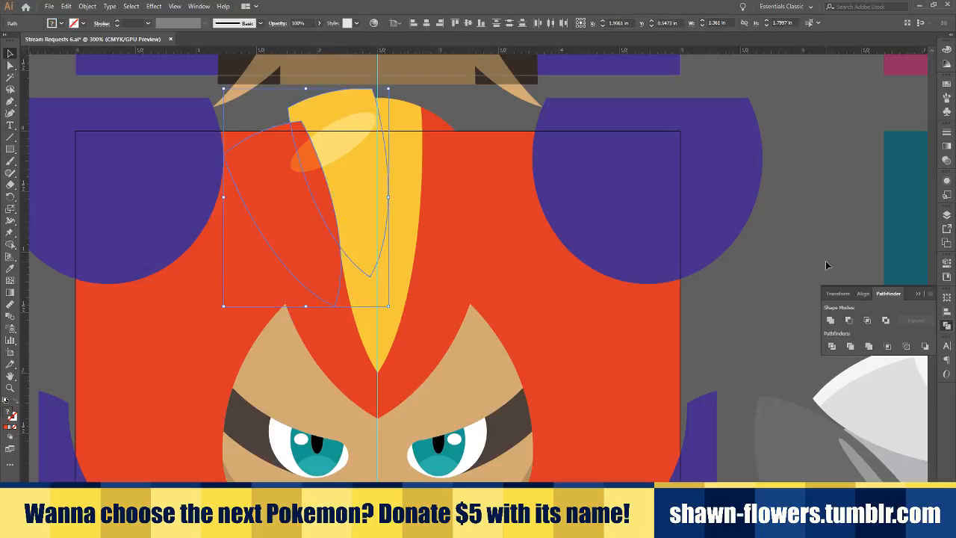
{"action": "left_click_drag", "start_coordinate": [266, 162], "coordinate": [432, 159]}
{"action": "left_click", "coordinate": [88, 6]}
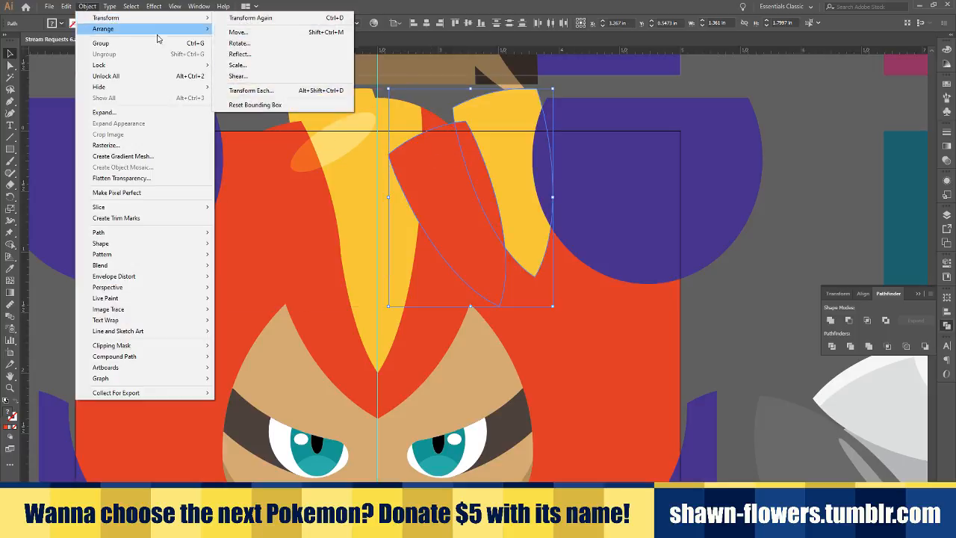
{"action": "left_click", "coordinate": [240, 54]}
{"action": "left_click", "coordinate": [81, 160]}
Align the reflected petals against the central stripe and right purple circle so they mirror the left pair across the centre guide
{"action": "scroll", "coordinate": [342, 203], "scroll_direction": "up", "scroll_amount": 2}
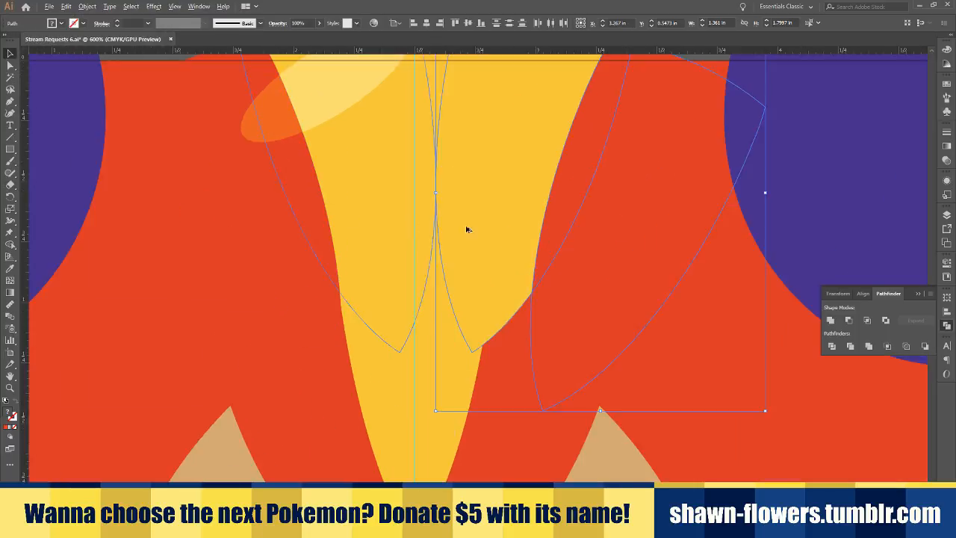
{"action": "scroll", "coordinate": [469, 229], "scroll_direction": "up", "scroll_amount": 1}
{"action": "mouse_move", "coordinate": [590, 236]}
{"action": "left_mouse_down"}
{"action": "mouse_move", "coordinate": [602, 229]}
{"action": "mouse_move", "coordinate": [583, 229]}
{"action": "left_mouse_up"}
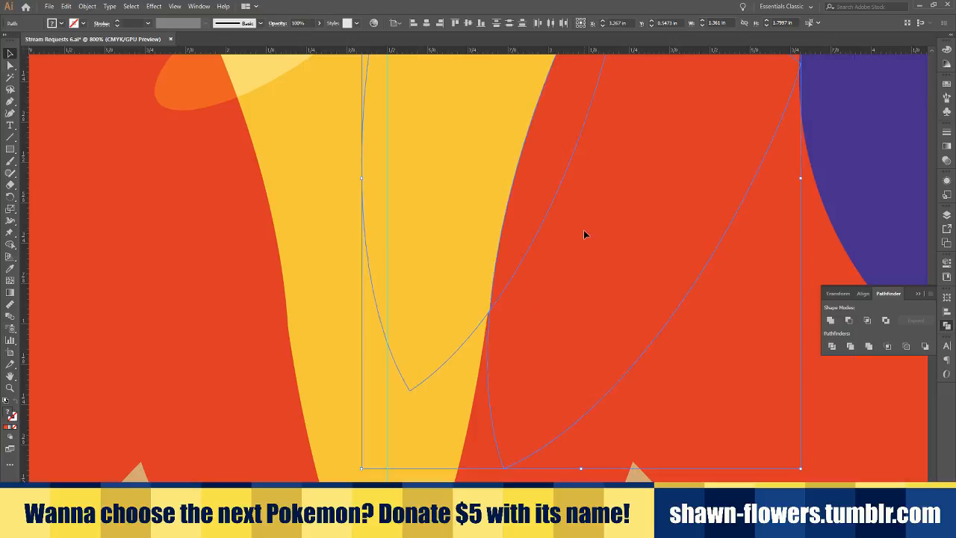
{"action": "scroll", "coordinate": [542, 321], "scroll_direction": "up", "scroll_amount": 1}
{"action": "left_click_drag", "start_coordinate": [575, 299], "coordinate": [572, 297]}
{"action": "scroll", "coordinate": [474, 355], "scroll_direction": "up", "scroll_amount": 2}
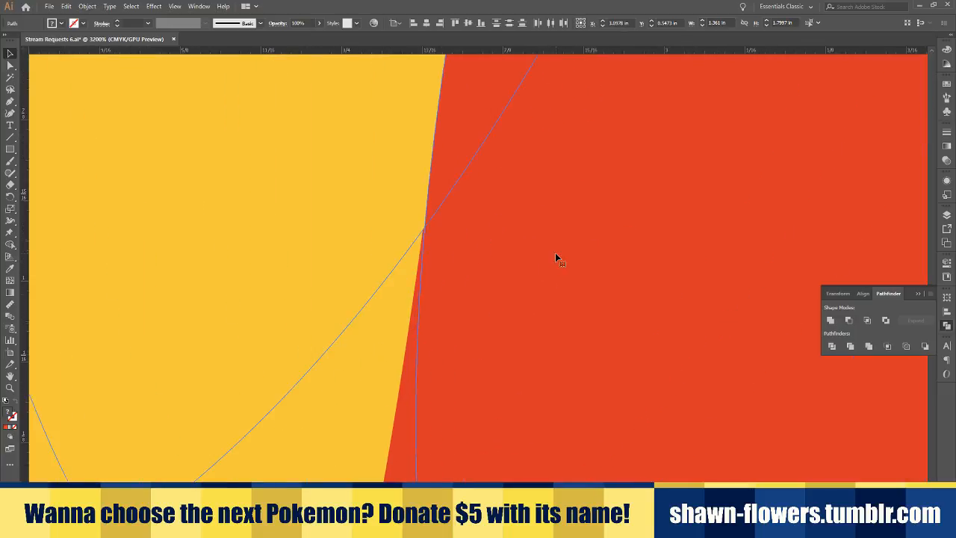
{"action": "left_click_drag", "start_coordinate": [555, 254], "coordinate": [553, 254]}
{"action": "scroll", "coordinate": [552, 254], "scroll_direction": "down", "scroll_amount": 6}
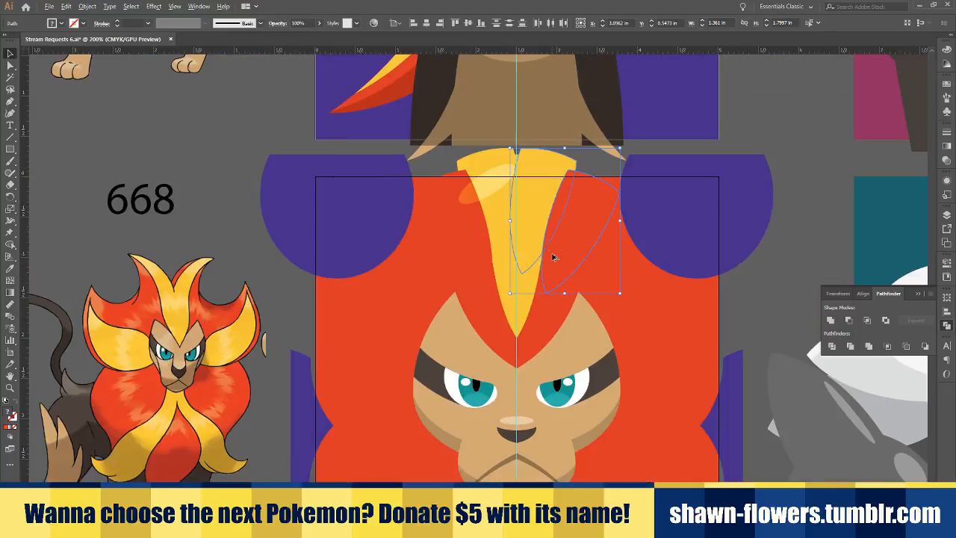
{"action": "left_click", "coordinate": [760, 272]}
{"action": "scroll", "coordinate": [760, 272], "scroll_direction": "right", "scroll_amount": 3}
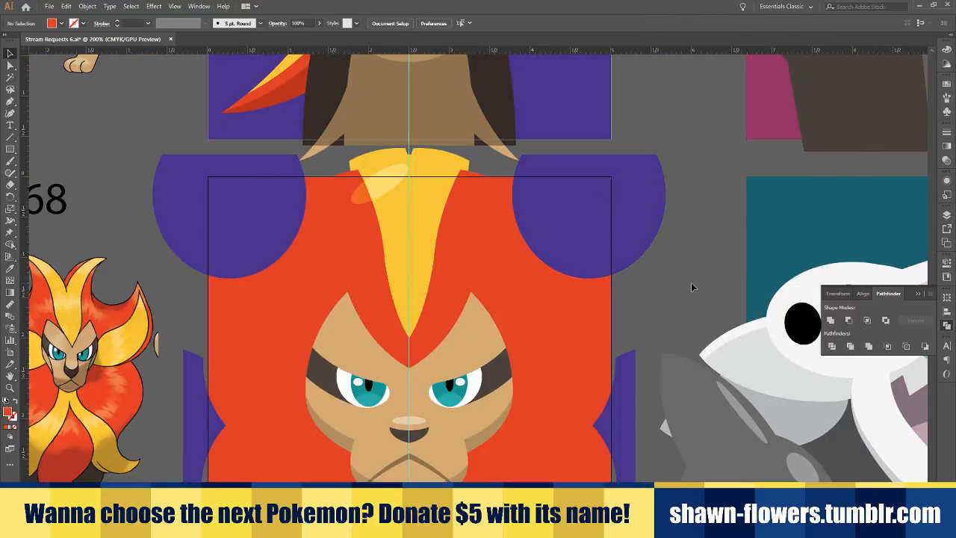
{"action": "scroll", "coordinate": [691, 287], "scroll_direction": "down", "scroll_amount": 1}
{"action": "scroll", "coordinate": [594, 292], "scroll_direction": "right", "scroll_amount": 2}
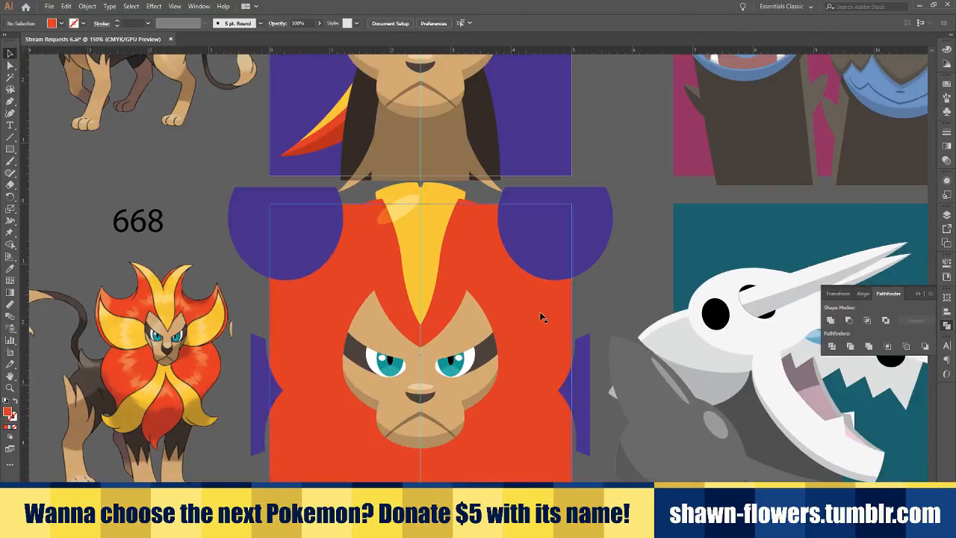
{"action": "scroll", "coordinate": [415, 307], "scroll_direction": "up", "scroll_amount": 1}
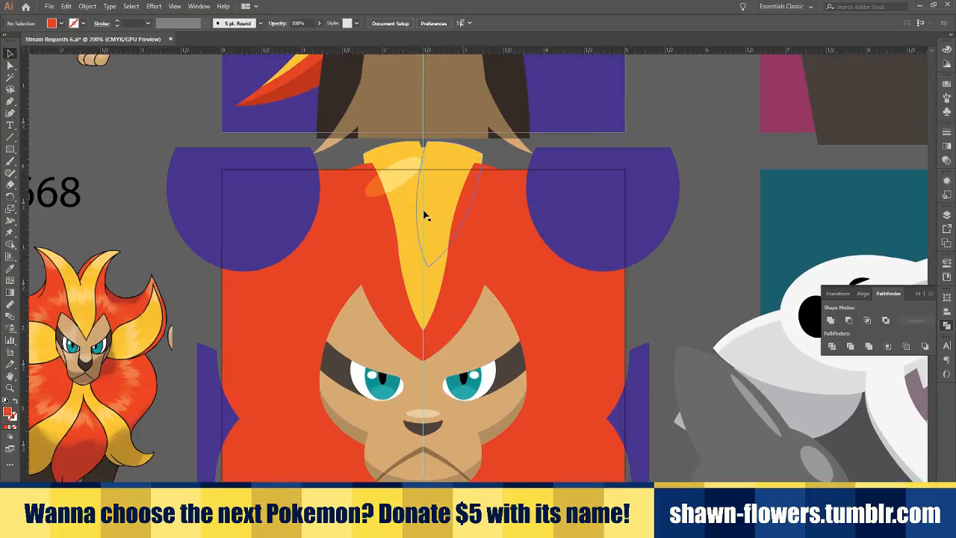
Enlarge the four crest petals and the central yellow stripe together about their centre to about 3.81 by 3.51 in
{"action": "left_click", "coordinate": [417, 239]}
{"action": "left_click", "coordinate": [417, 239], "text": "shift"}
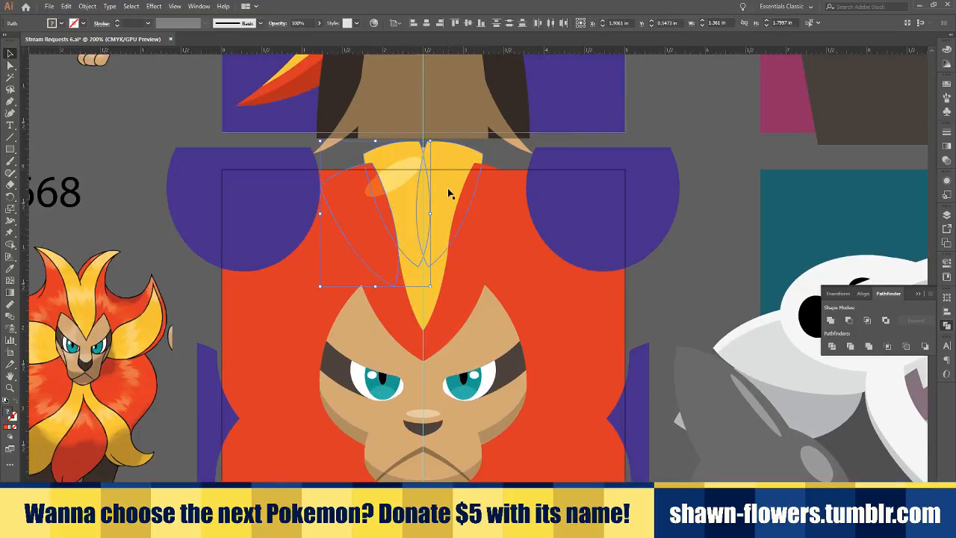
{"action": "left_click", "coordinate": [449, 192], "text": "shift"}
{"action": "left_click", "coordinate": [474, 224], "text": "shift"}
{"action": "left_click", "coordinate": [431, 296], "text": "shift"}
{"action": "scroll", "coordinate": [430, 346], "scroll_direction": "up", "scroll_amount": 1}
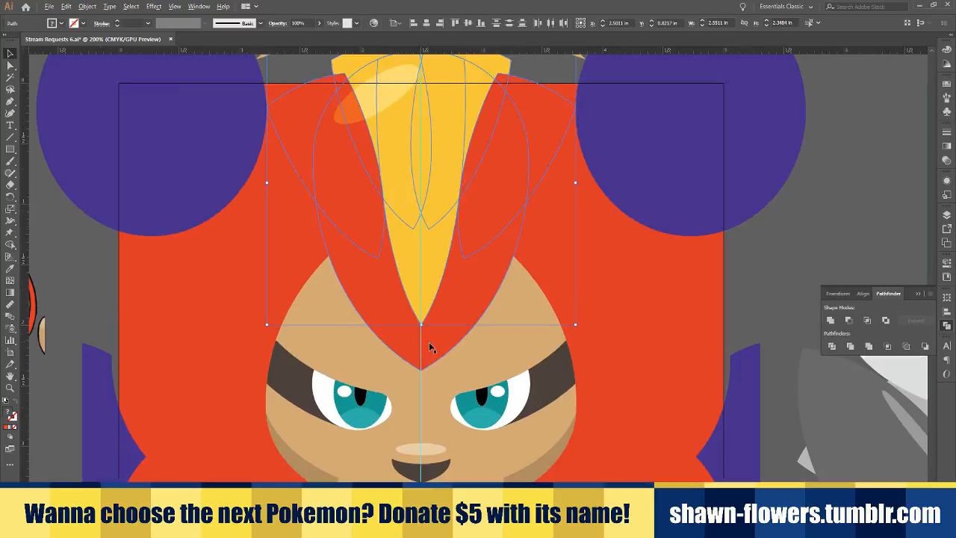
{"action": "left_click_drag", "start_coordinate": [579, 330], "coordinate": [654, 441]}
{"action": "scroll", "coordinate": [654, 441], "scroll_direction": "down", "scroll_amount": 1}
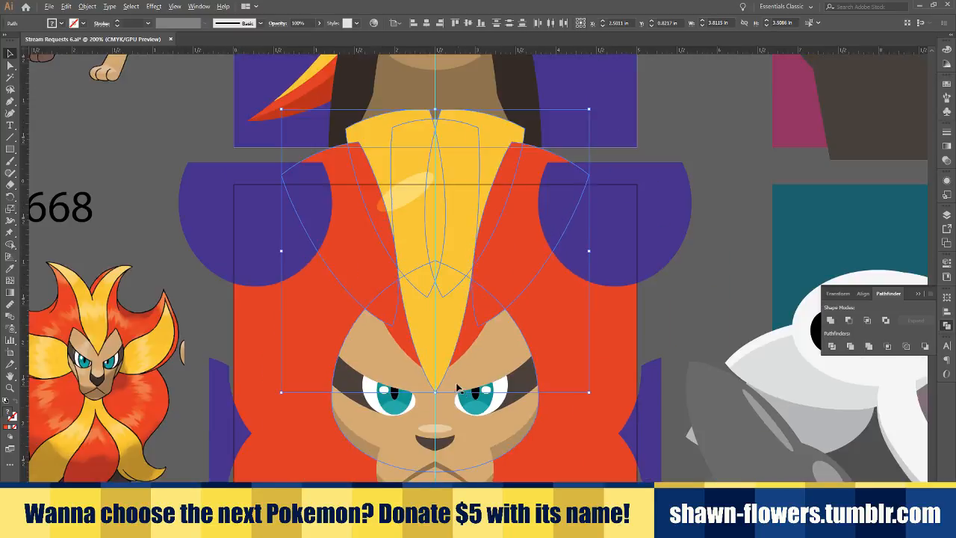
Widen the selected crest shapes symmetrically to about 5 in so the red petals reach both artboard edges
{"action": "scroll", "coordinate": [425, 326], "scroll_direction": "down", "scroll_amount": 2}
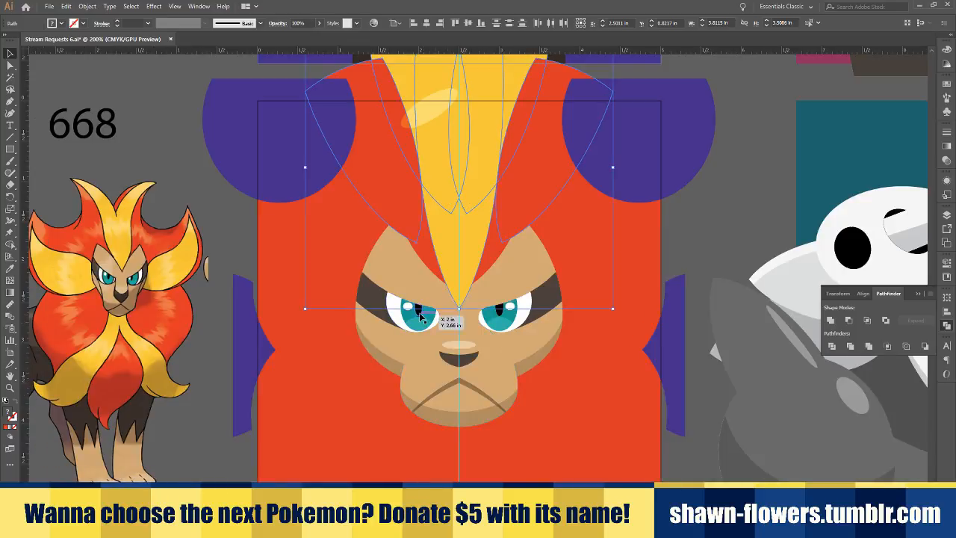
{"action": "scroll", "coordinate": [487, 247], "scroll_direction": "up", "scroll_amount": 2}
{"action": "scroll", "coordinate": [486, 248], "scroll_direction": "down", "scroll_amount": 2}
{"action": "scroll", "coordinate": [487, 248], "scroll_direction": "down", "scroll_amount": 1}
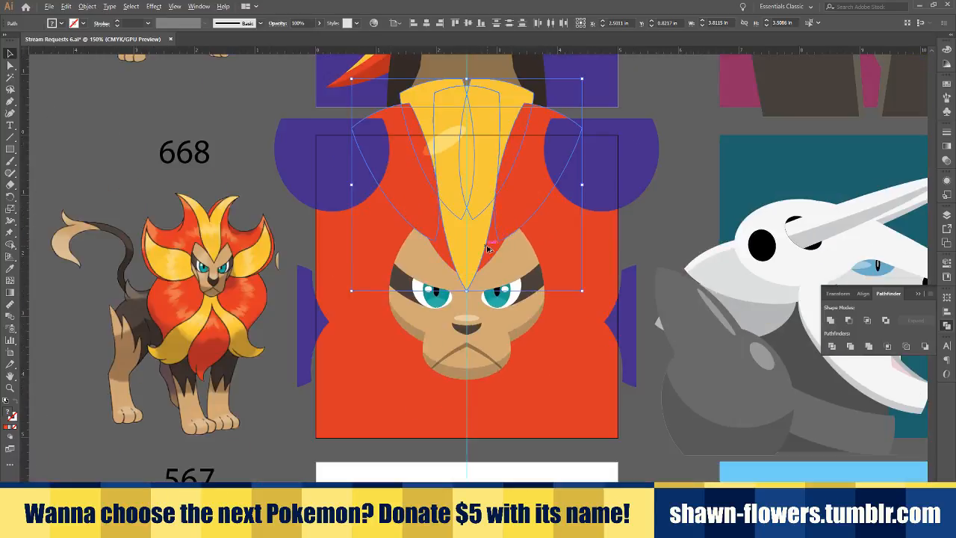
{"action": "scroll", "coordinate": [615, 164], "scroll_direction": "up", "scroll_amount": 1}
{"action": "left_click_drag", "start_coordinate": [615, 164], "coordinate": [662, 182]}
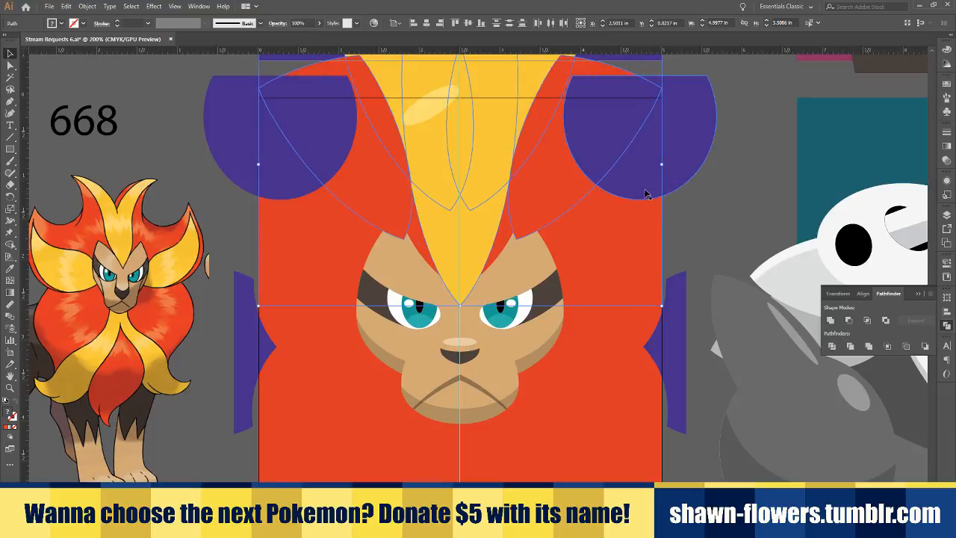
{"action": "left_click", "coordinate": [730, 201]}
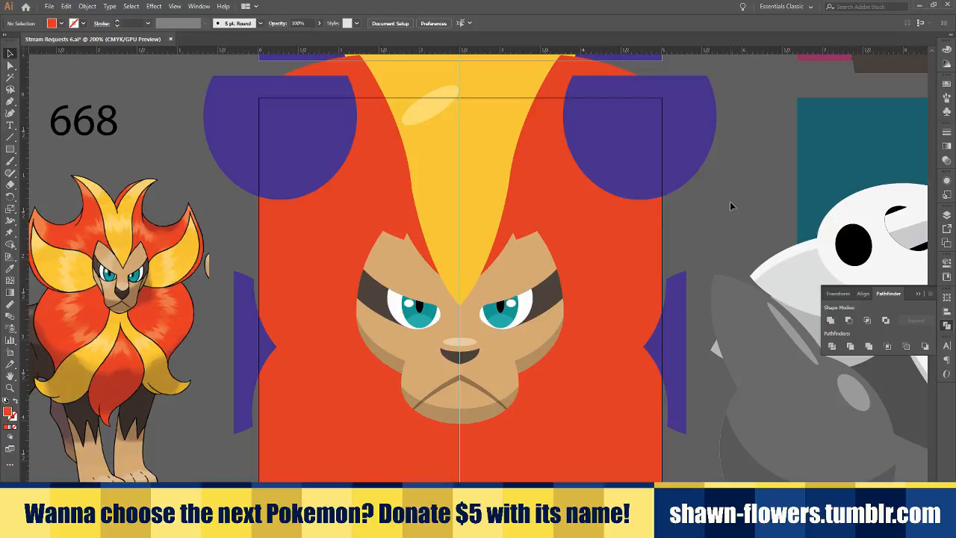
Bring the central yellow stripe to the front of the crest
{"action": "key", "text": "ctrl+plus"}
{"action": "key", "text": "ctrl+plus"}
{"action": "scroll", "coordinate": [460, 261], "scroll_direction": "down", "scroll_amount": 1}
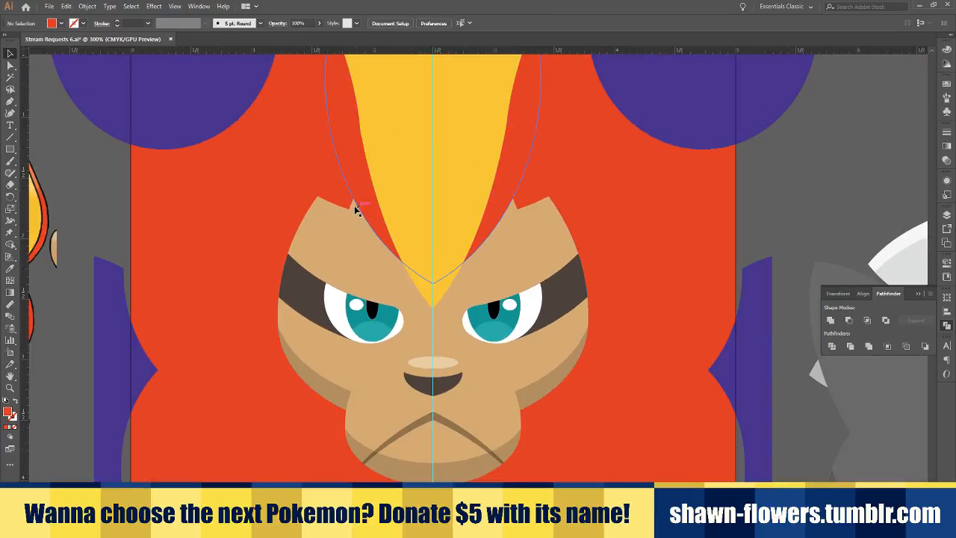
{"action": "left_click", "coordinate": [328, 186]}
{"action": "scroll", "coordinate": [326, 183], "scroll_direction": "up", "scroll_amount": 1}
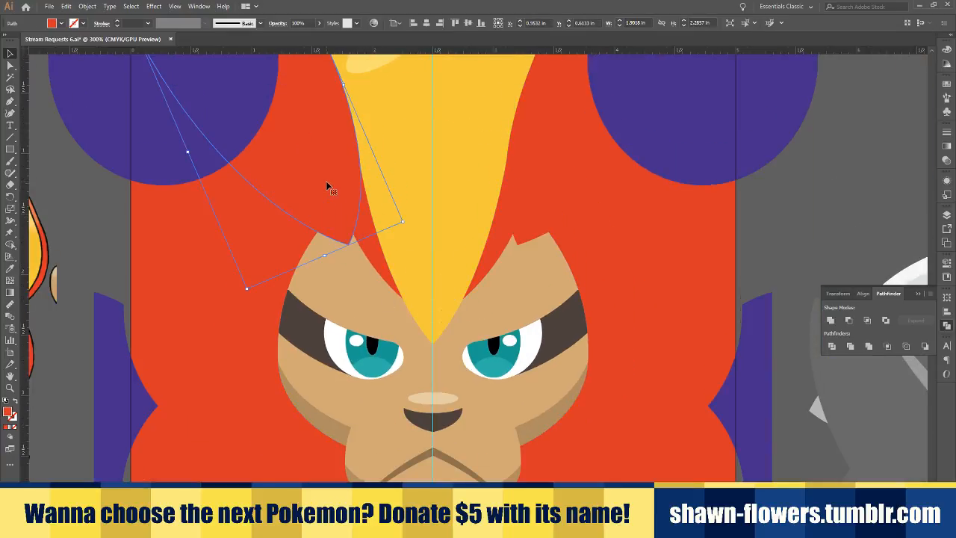
{"action": "scroll", "coordinate": [346, 286], "scroll_direction": "down", "scroll_amount": 1}
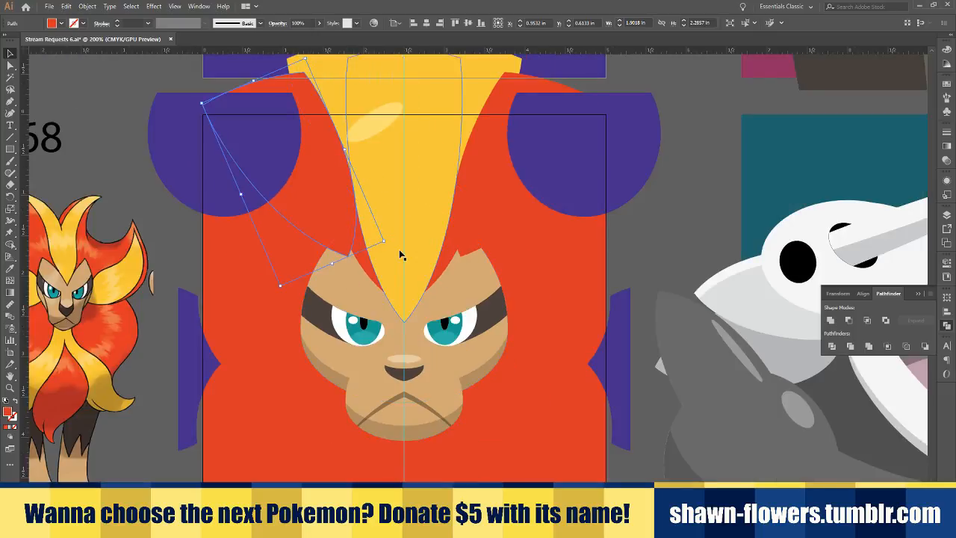
{"action": "left_click", "coordinate": [401, 254]}
{"action": "key", "text": "ctrl+shift+]"}
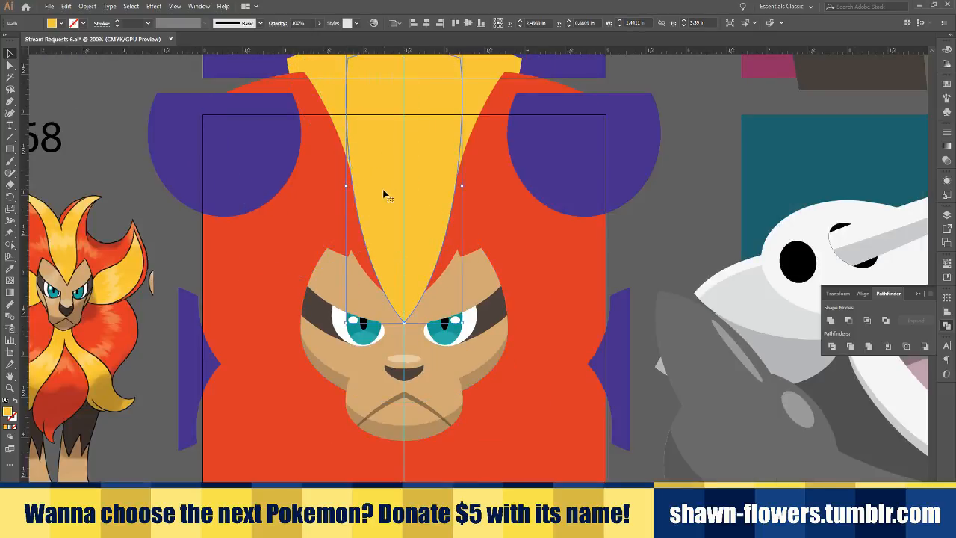
Send the four crest petals to the back and raise them a few levels in the stacking order
{"action": "left_click", "coordinate": [340, 138]}
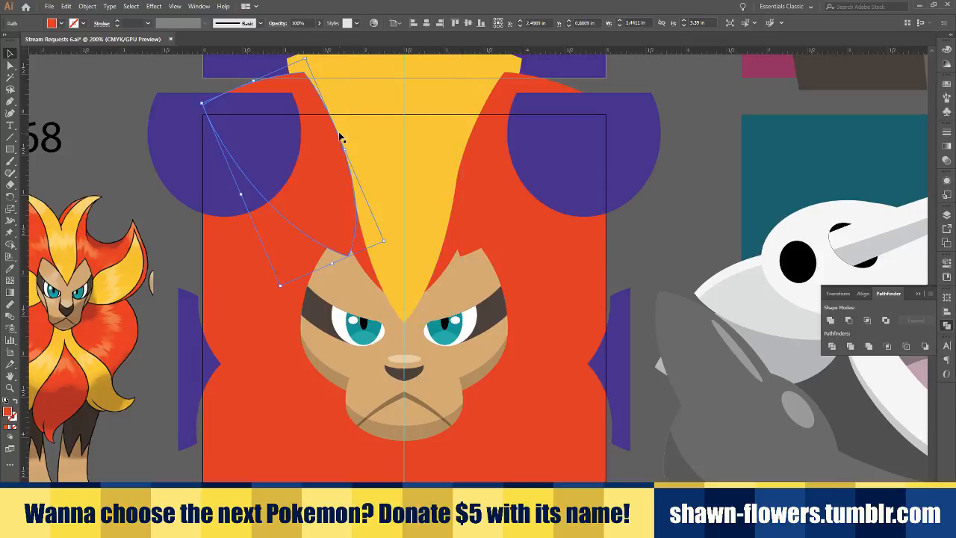
{"action": "left_click", "coordinate": [341, 132], "text": "shift"}
{"action": "left_click", "coordinate": [475, 157], "text": "shift"}
{"action": "left_click", "coordinate": [454, 139], "text": "shift"}
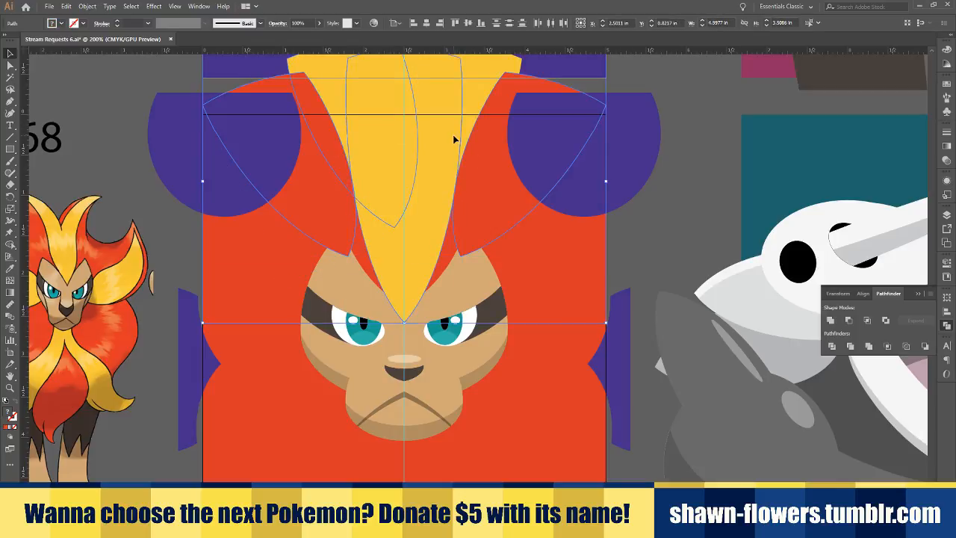
{"action": "left_click", "coordinate": [455, 137], "text": "shift"}
{"action": "key", "text": "a"}
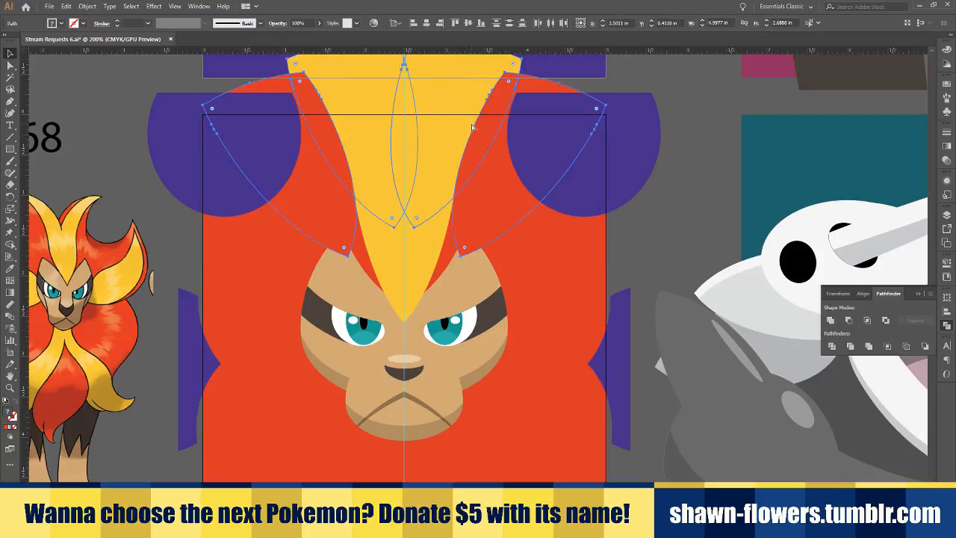
{"action": "key", "text": "ctrl+shift+bracketleft"}
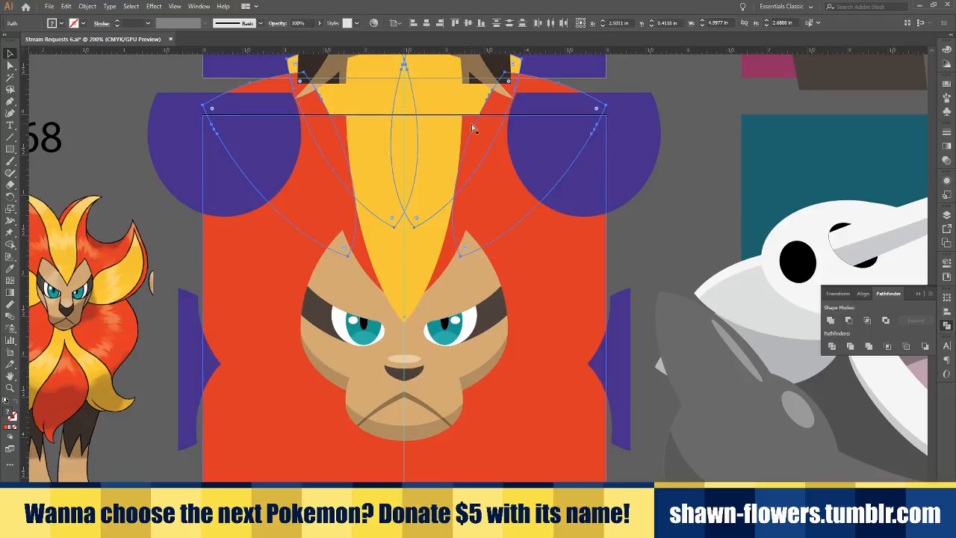
{"action": "key", "text": "ctrl+bracketright"}
{"action": "key", "text": "ctrl+bracketright"}
{"action": "key", "text": "ctrl+bracketright"}
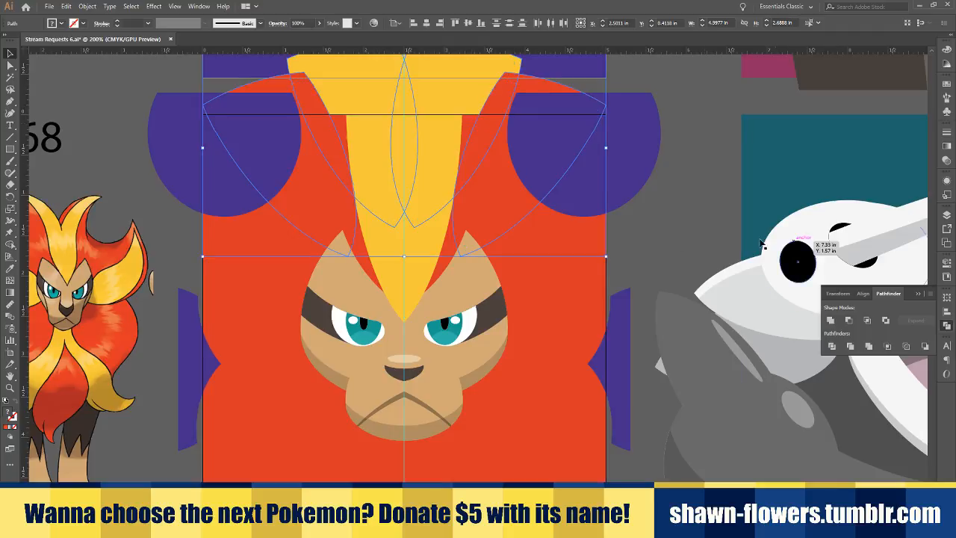
{"action": "left_click", "coordinate": [655, 237]}
Try sending the red forehead oval and the red background square to the back, and undo the reordering
{"action": "left_click", "coordinate": [450, 259]}
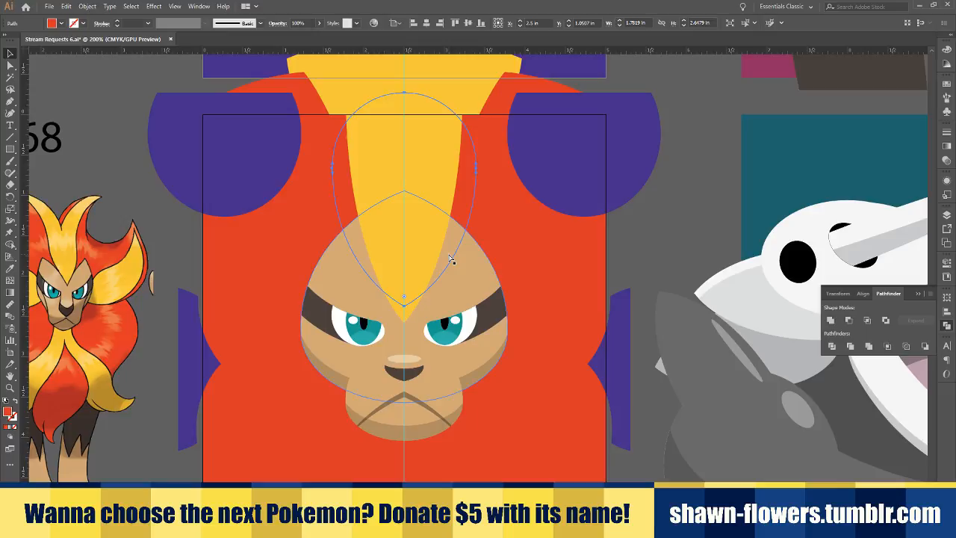
{"action": "left_click", "coordinate": [292, 467]}
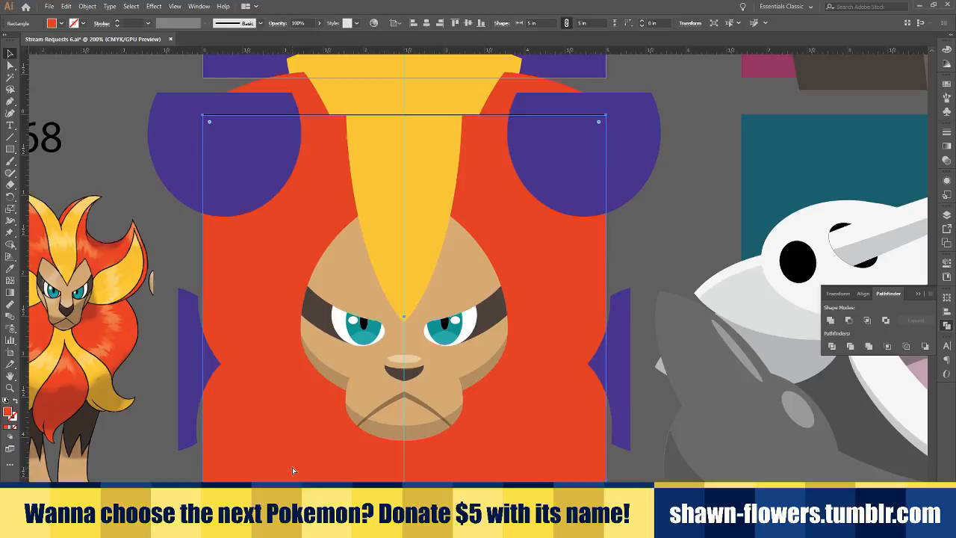
{"action": "left_click", "coordinate": [656, 246]}
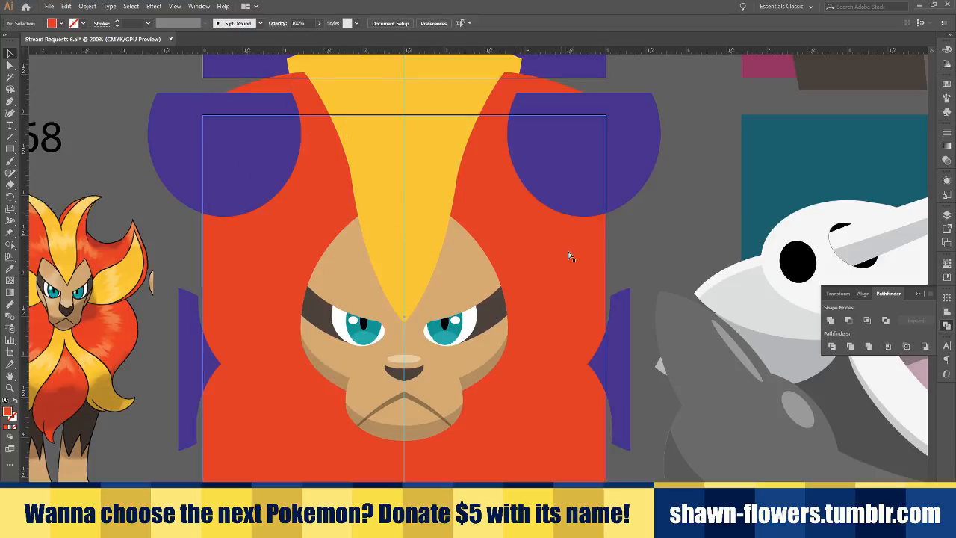
{"action": "key", "text": "ctrl+z"}
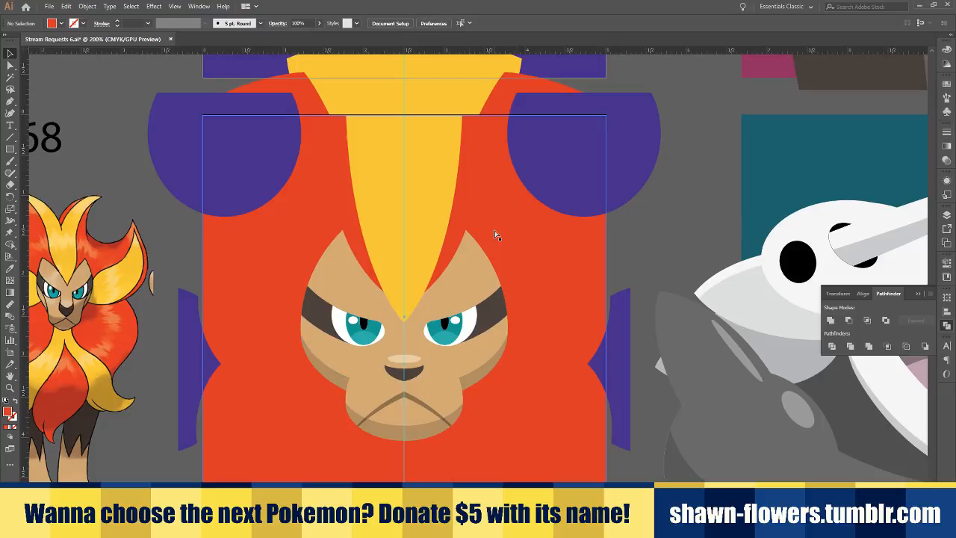
Send the red background square to the back and stack the red forehead oval behind the face but above the petals
{"action": "left_click", "coordinate": [453, 241]}
{"action": "left_click", "coordinate": [497, 430]}
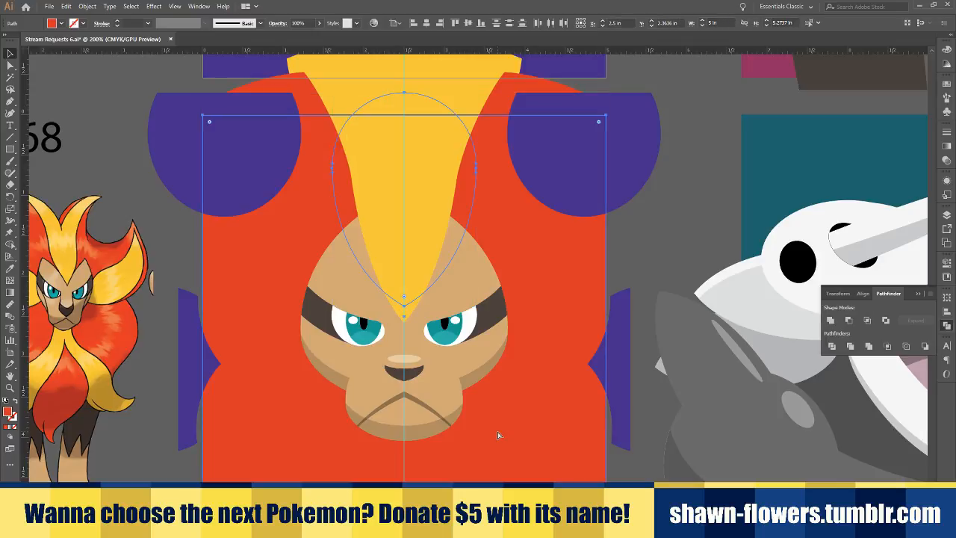
{"action": "left_click", "coordinate": [547, 453]}
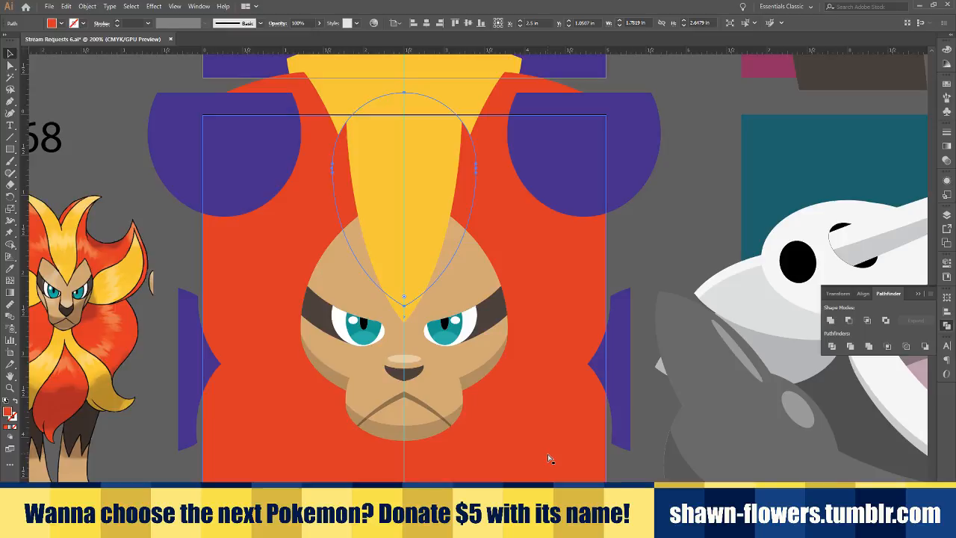
Bring the red forehead oval and all four crest petals to the front, with the central yellow stripe above them
{"action": "left_click", "coordinate": [473, 122], "text": "shift"}
{"action": "left_click", "coordinate": [494, 128], "text": "shift"}
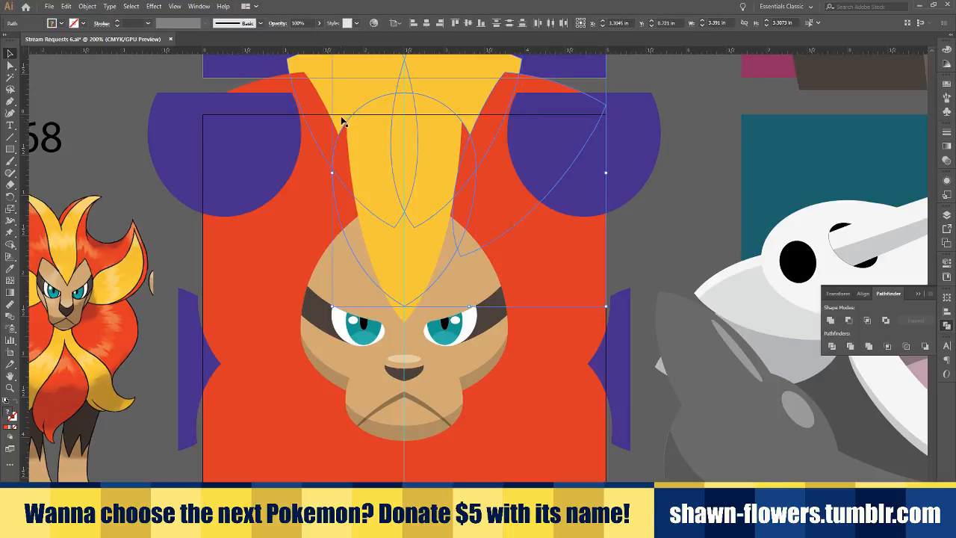
{"action": "left_click", "coordinate": [342, 121], "text": "shift"}
{"action": "left_click", "coordinate": [327, 125], "text": "shift"}
{"action": "key", "text": "ctrl+shift+]"}
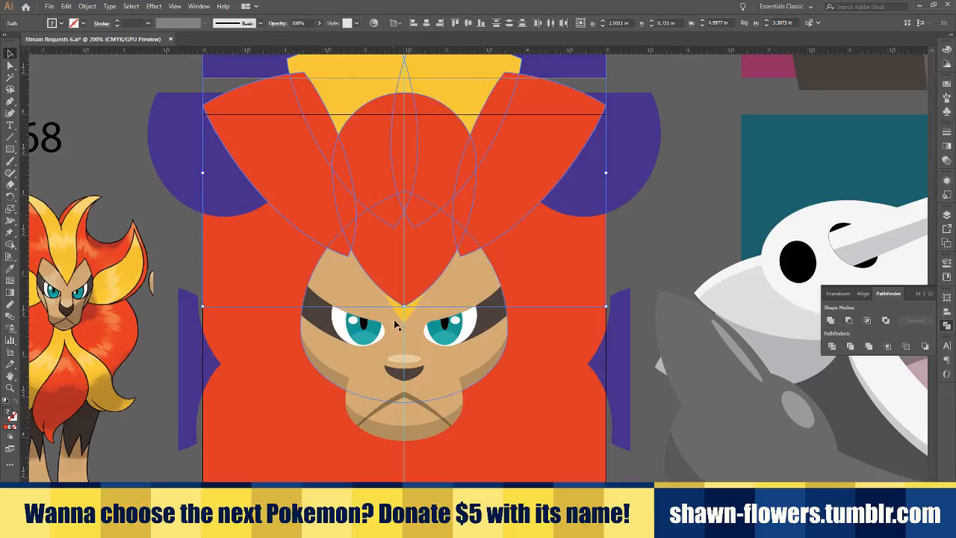
{"action": "left_click", "coordinate": [630, 242]}
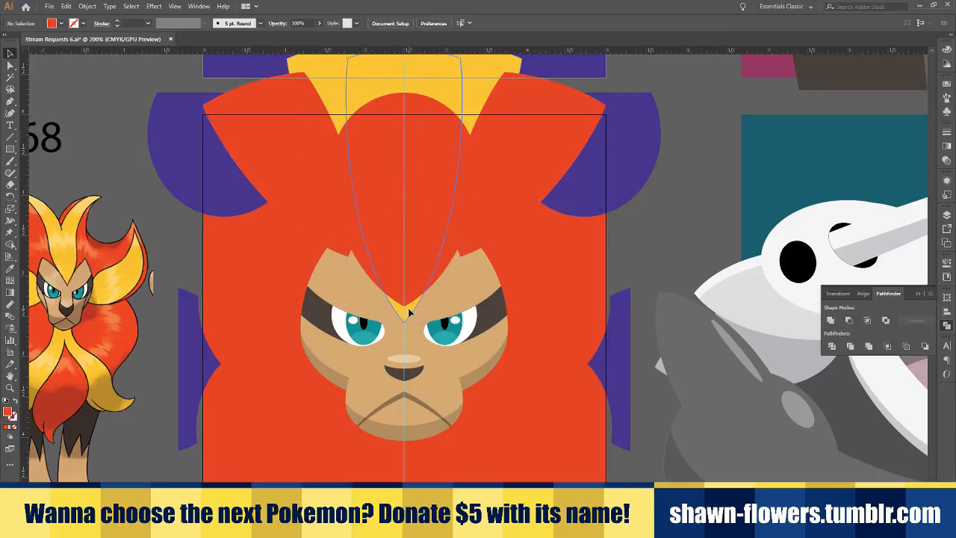
{"action": "left_click", "coordinate": [409, 312]}
{"action": "key", "text": "ctrl+shift+]"}
{"action": "left_click", "coordinate": [636, 207]}
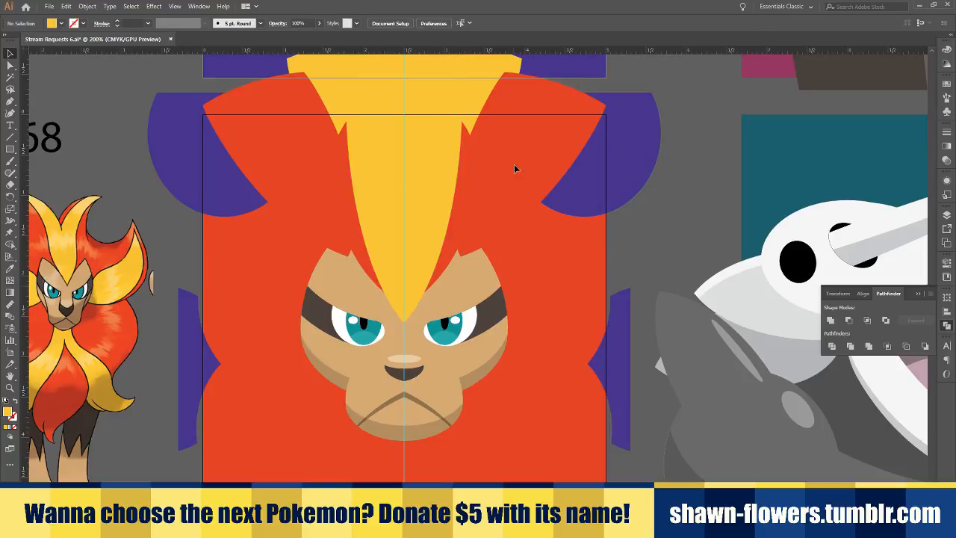
Subtract each red petal from the yellow petal it overlaps with Minus Front, on both sides of the crest
{"action": "left_click", "coordinate": [489, 130]}
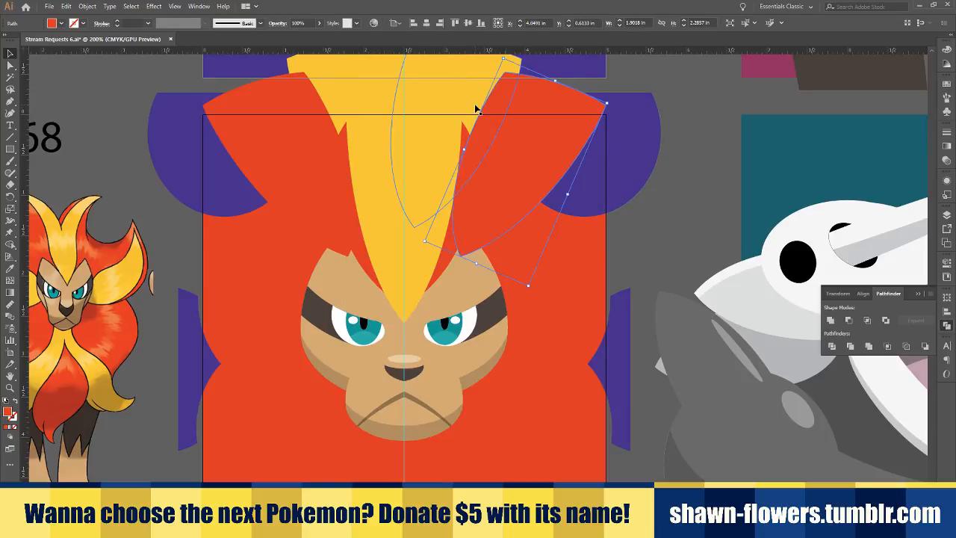
{"action": "key", "text": "Delete"}
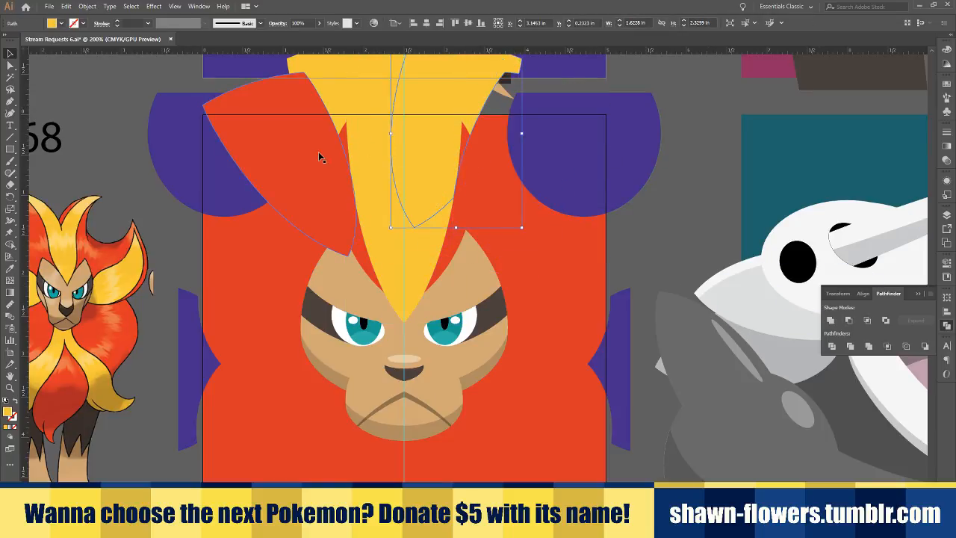
{"action": "left_click", "coordinate": [320, 154]}
{"action": "left_click", "coordinate": [359, 171], "text": "shift"}
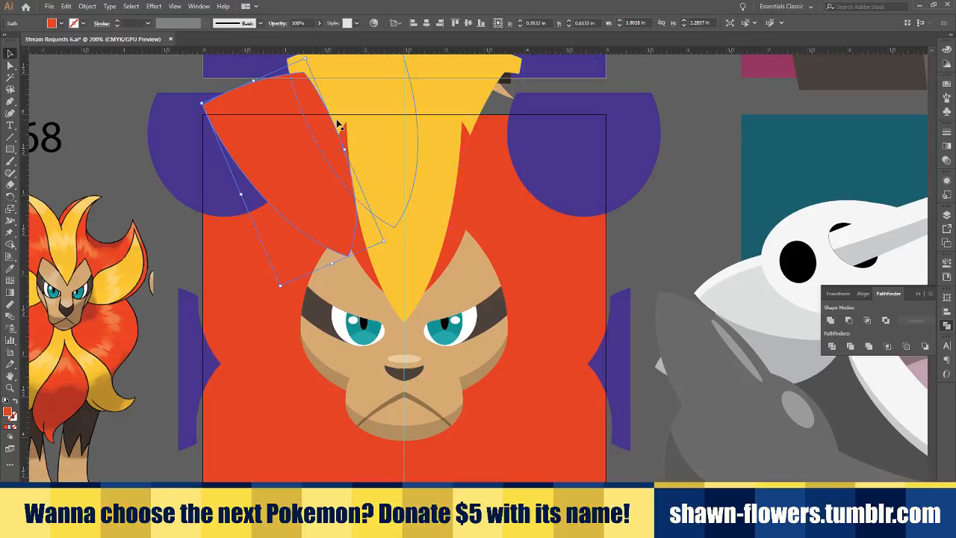
{"action": "left_click", "coordinate": [849, 320]}
{"action": "left_click", "coordinate": [653, 248]}
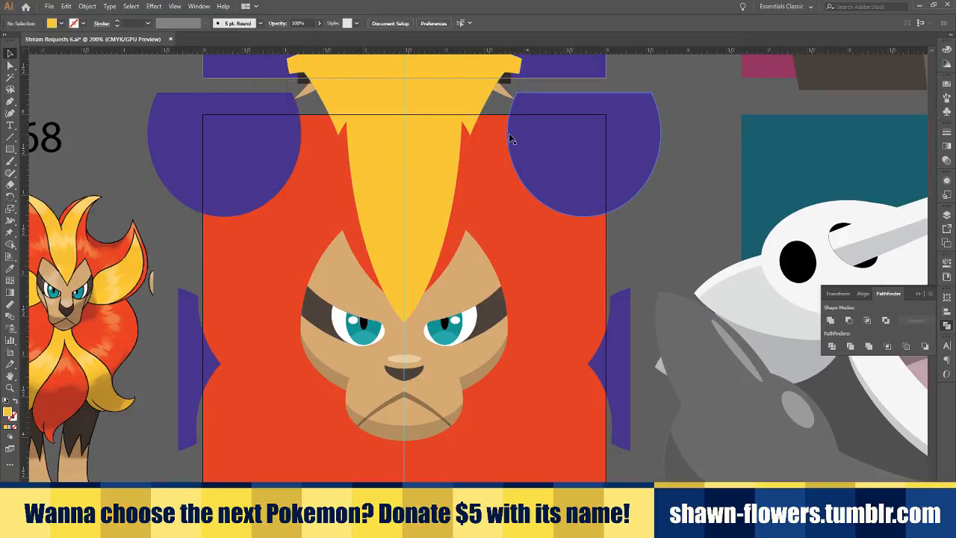
Bring both trimmed yellow petals in front of the red forehead oval
{"action": "left_click", "coordinate": [470, 96]}
{"action": "left_click", "coordinate": [331, 97], "text": "shift"}
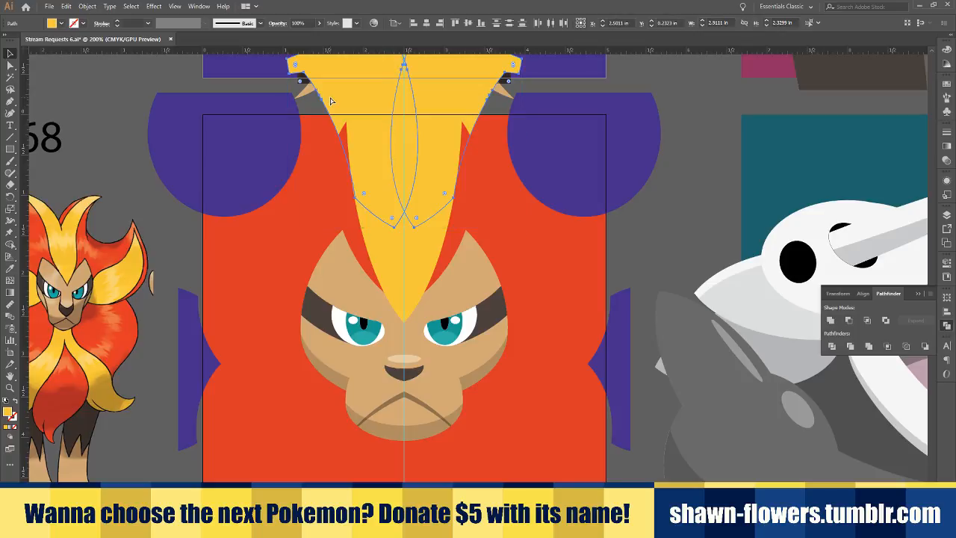
{"action": "key", "text": "ctrl+shift+bracketright"}
{"action": "left_click", "coordinate": [667, 233]}
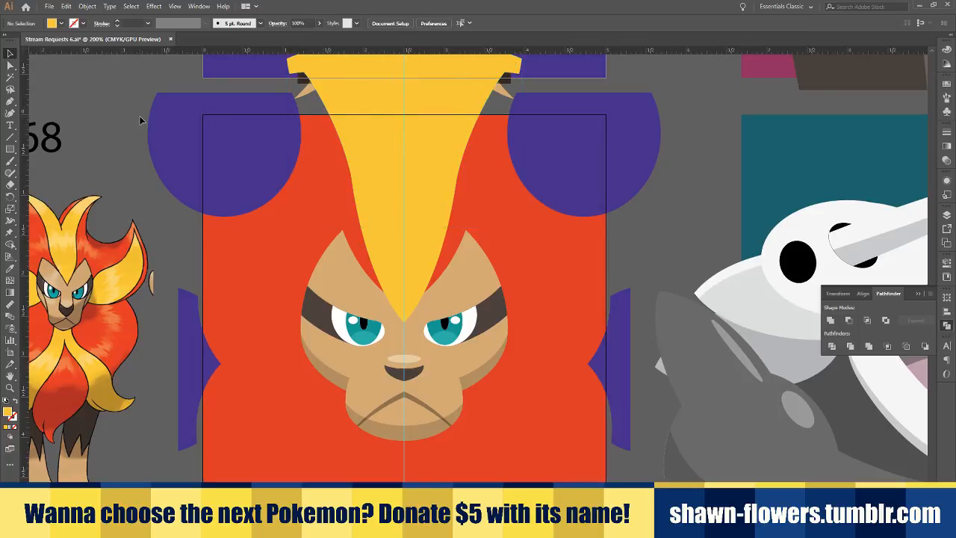
Unite the two yellow petals and the central stripe into a single crest shape
{"action": "left_click", "coordinate": [388, 110]}
{"action": "left_click", "coordinate": [441, 111], "text": "shift"}
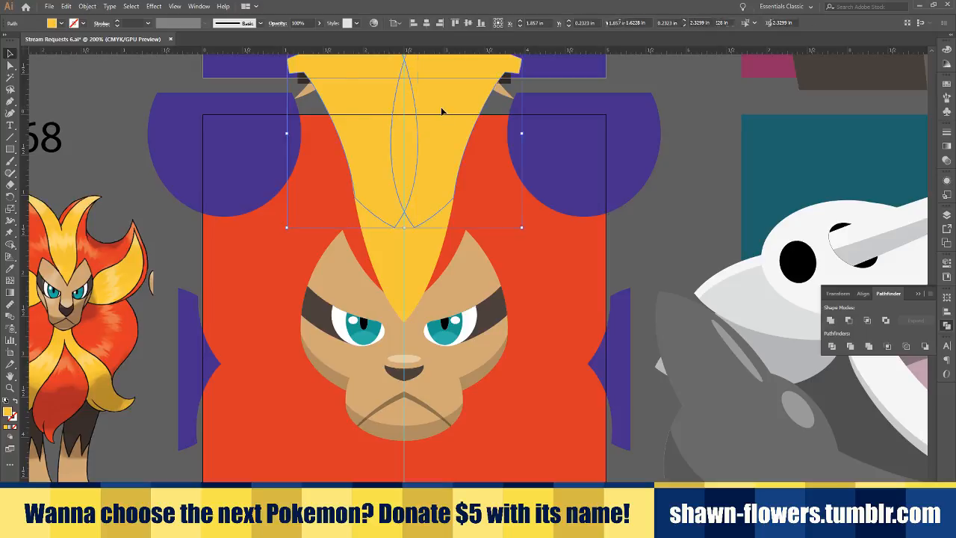
{"action": "left_click", "coordinate": [406, 261], "text": "shift"}
{"action": "left_click", "coordinate": [831, 319]}
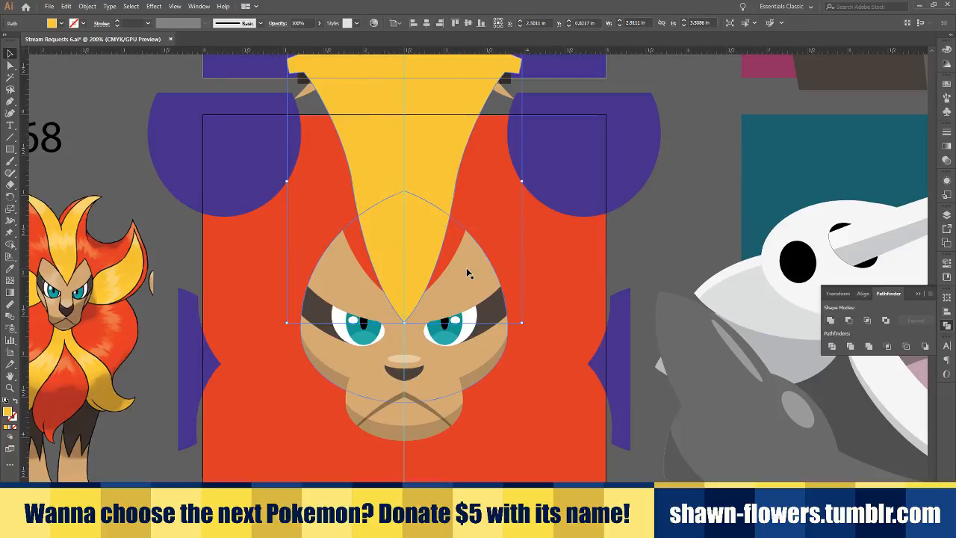
Try to intersect the yellow crest with the red forehead oval behind it
{"action": "left_click", "coordinate": [358, 256]}
{"action": "mouse_move", "coordinate": [359, 260]}
{"action": "left_mouse_down"}
{"action": "mouse_move", "coordinate": [360, 240]}
{"action": "mouse_move", "coordinate": [360, 258]}
{"action": "left_mouse_up"}
{"action": "scroll", "coordinate": [366, 298], "scroll_direction": "up", "scroll_amount": 3}
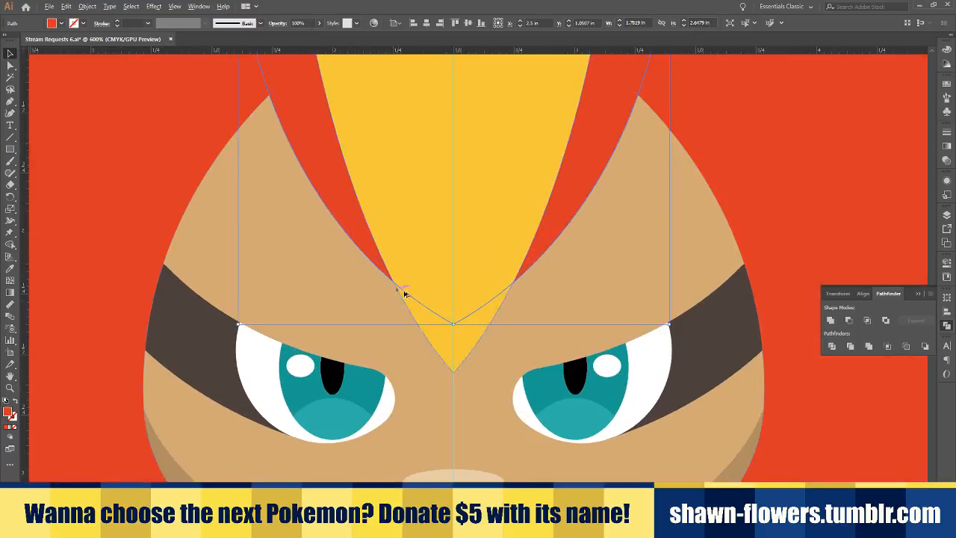
{"action": "left_click", "coordinate": [476, 340], "text": "shift"}
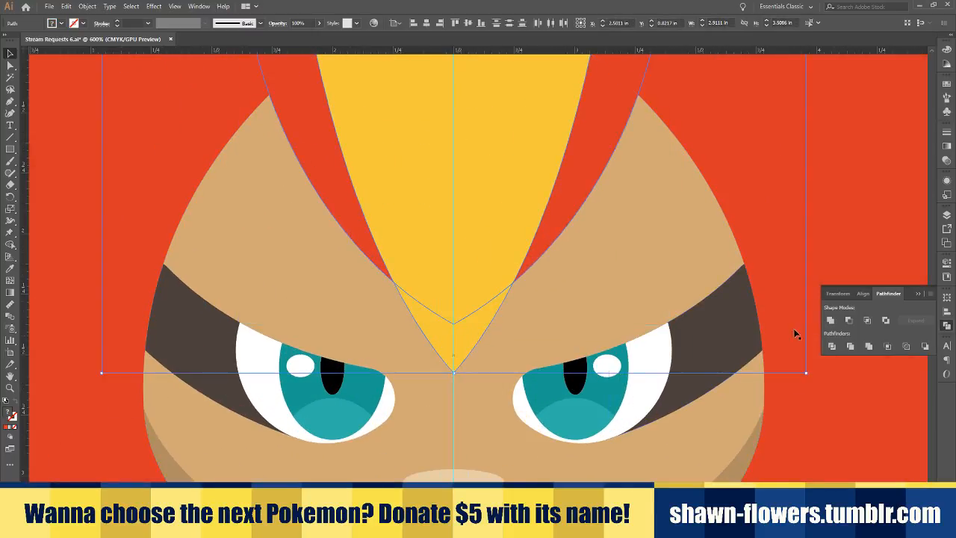
{"action": "left_click", "coordinate": [868, 325]}
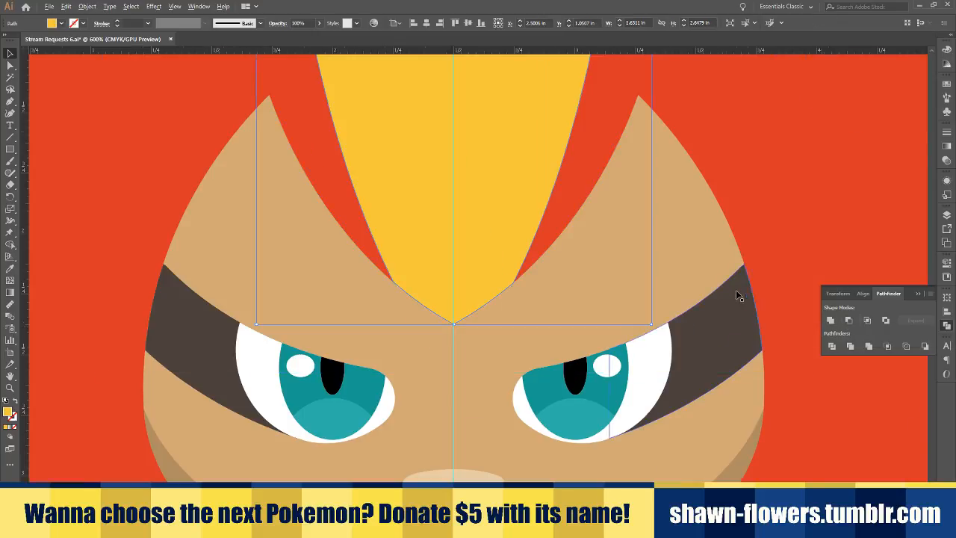
{"action": "scroll", "coordinate": [736, 290], "scroll_direction": "down", "scroll_amount": 4}
{"action": "scroll", "coordinate": [734, 290], "scroll_direction": "right", "scroll_amount": 3}
{"action": "scroll", "coordinate": [733, 242], "scroll_direction": "right", "scroll_amount": 2}
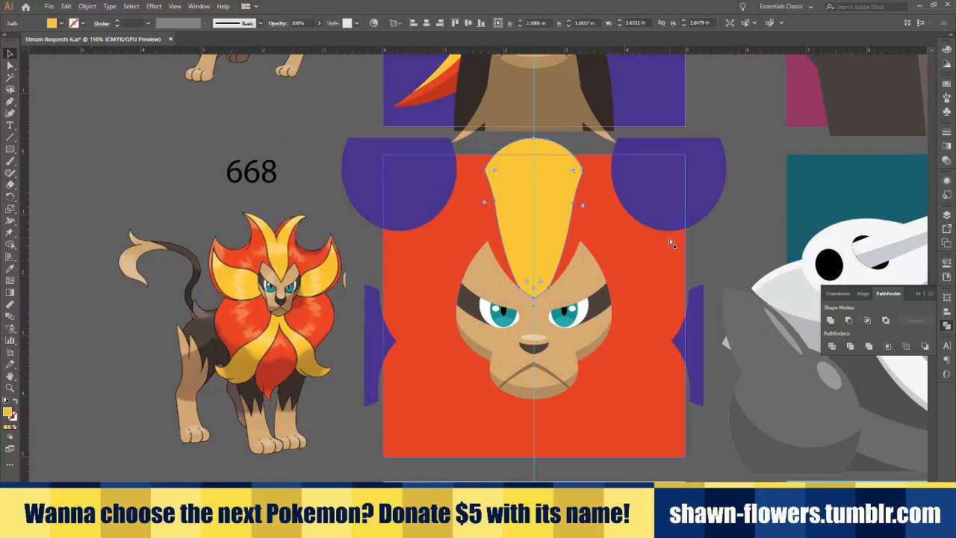
Undo the intersection of the yellow crest and the red forehead oval
{"action": "scroll", "coordinate": [544, 277], "scroll_direction": "up", "scroll_amount": 2}
{"action": "key", "text": "ctrl+z"}
{"action": "scroll", "coordinate": [557, 277], "scroll_direction": "right", "scroll_amount": 1}
{"action": "scroll", "coordinate": [556, 276], "scroll_direction": "right", "scroll_amount": 2}
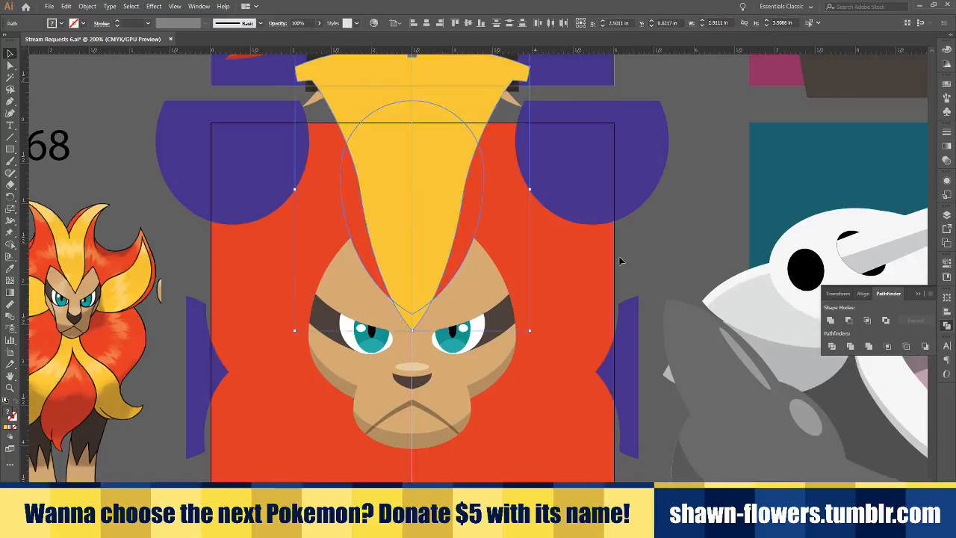
{"action": "scroll", "coordinate": [650, 238], "scroll_direction": "up", "scroll_amount": 1}
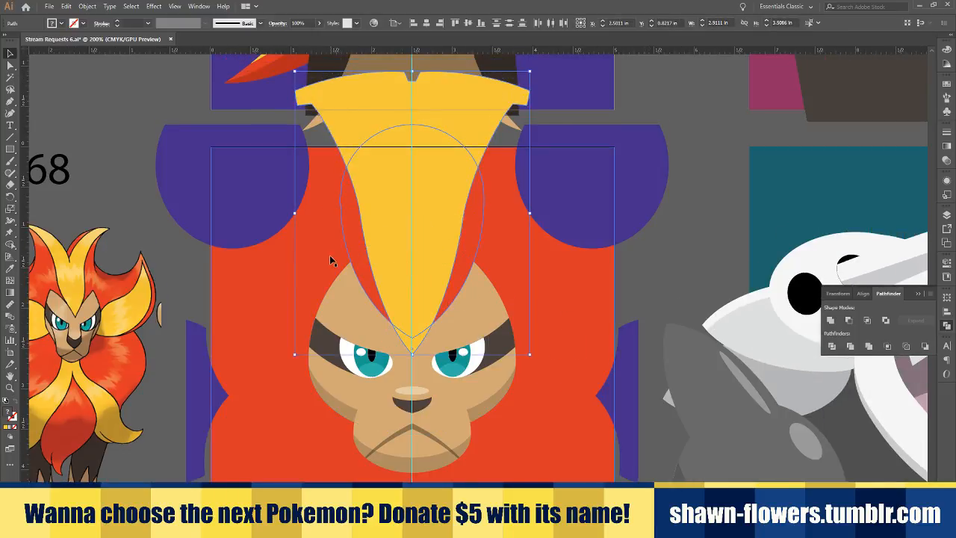
Merge the crest's upper regions with the Shape Builder tool and delete the leftover yellow tip below the forehead oval's lower edge
{"action": "left_click", "coordinate": [10, 244]}
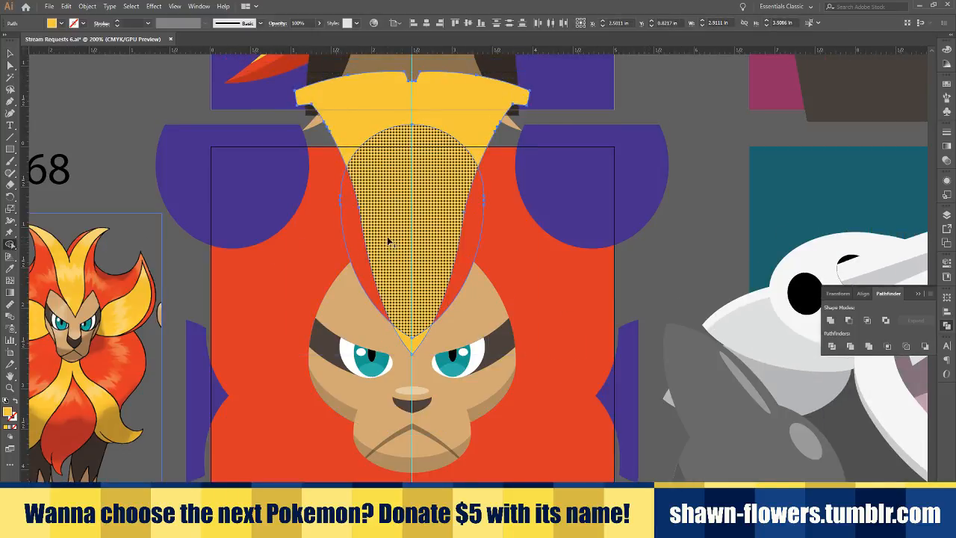
{"action": "left_click_drag", "start_coordinate": [391, 231], "coordinate": [376, 80]}
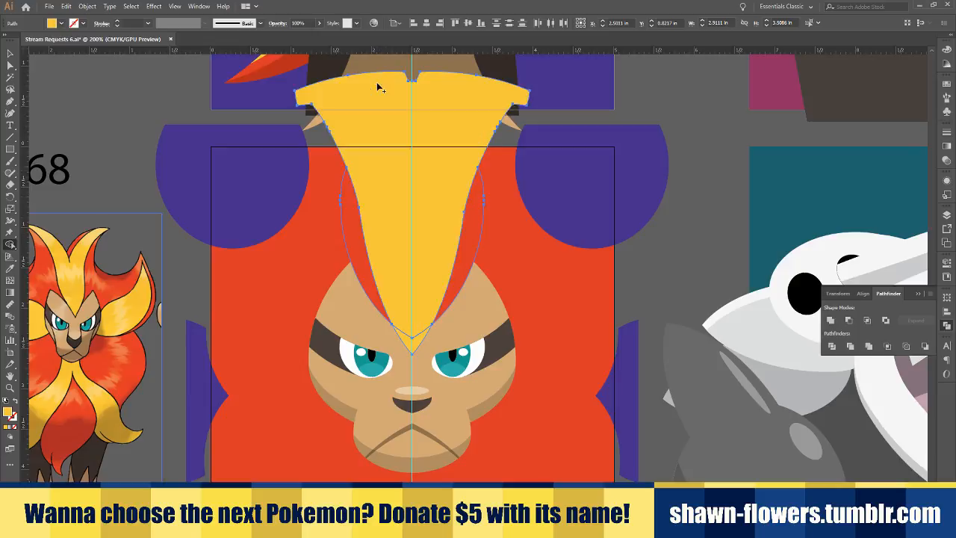
{"action": "left_click", "coordinate": [10, 54]}
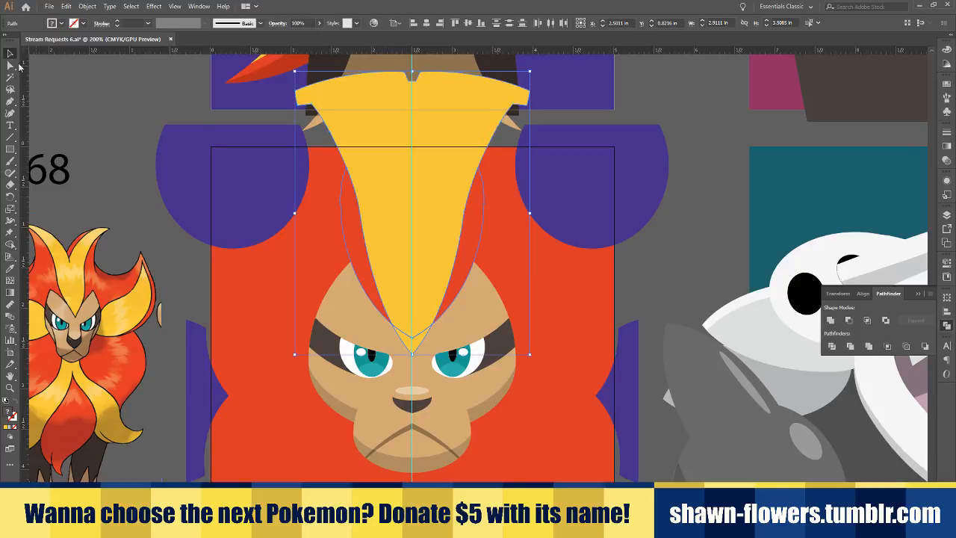
{"action": "left_click", "coordinate": [187, 257]}
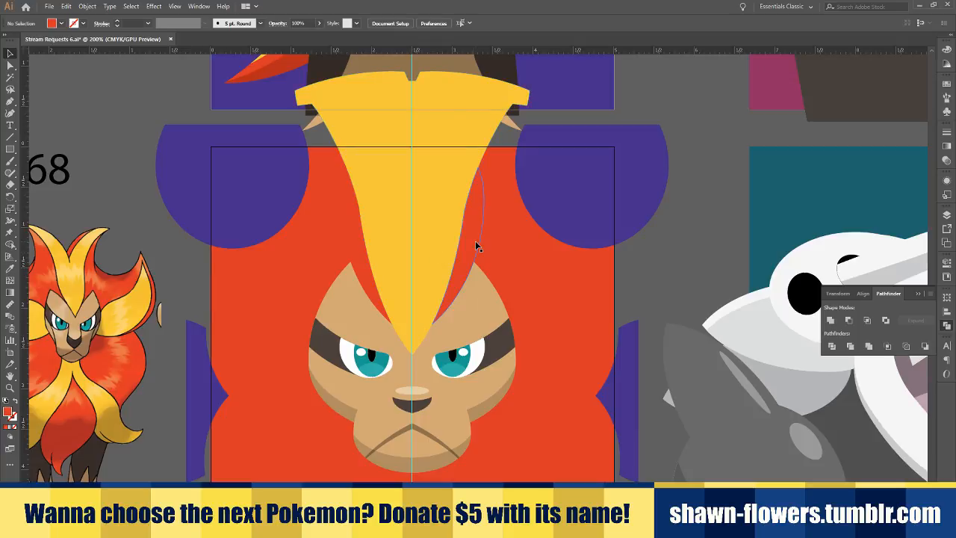
{"action": "left_click", "coordinate": [419, 338]}
{"action": "key", "text": "Delete"}
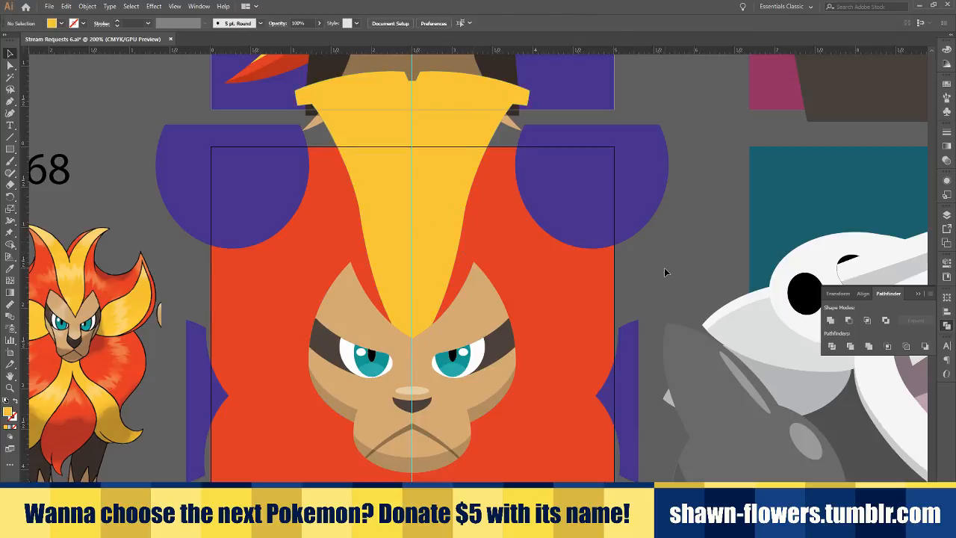
Draw a rectangle about 3.9 by 0.89 in over the crest's flared top and subtract it from the crest with Minus Front
{"action": "key", "text": "m"}
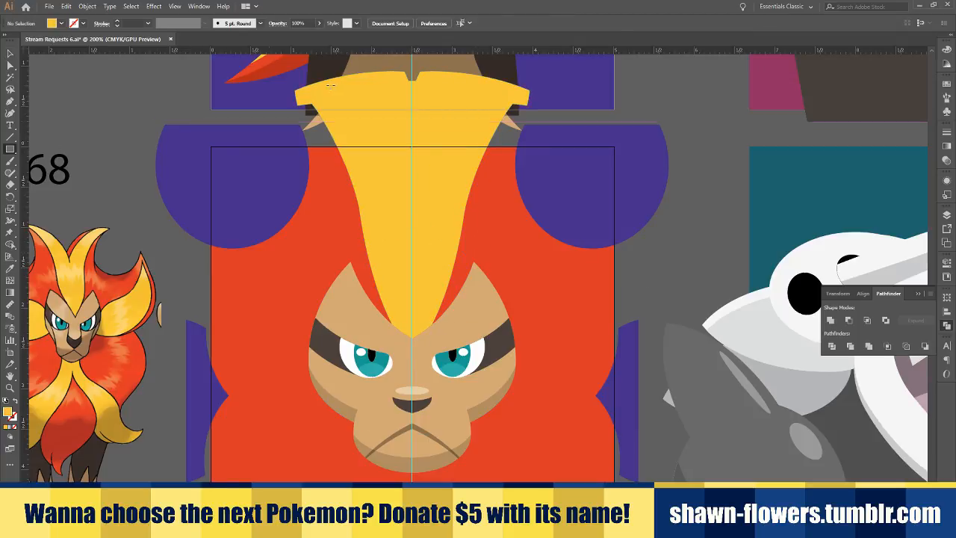
{"action": "scroll", "coordinate": [330, 86], "scroll_direction": "up", "scroll_amount": 1}
{"action": "left_click_drag", "start_coordinate": [236, 76], "coordinate": [550, 147]}
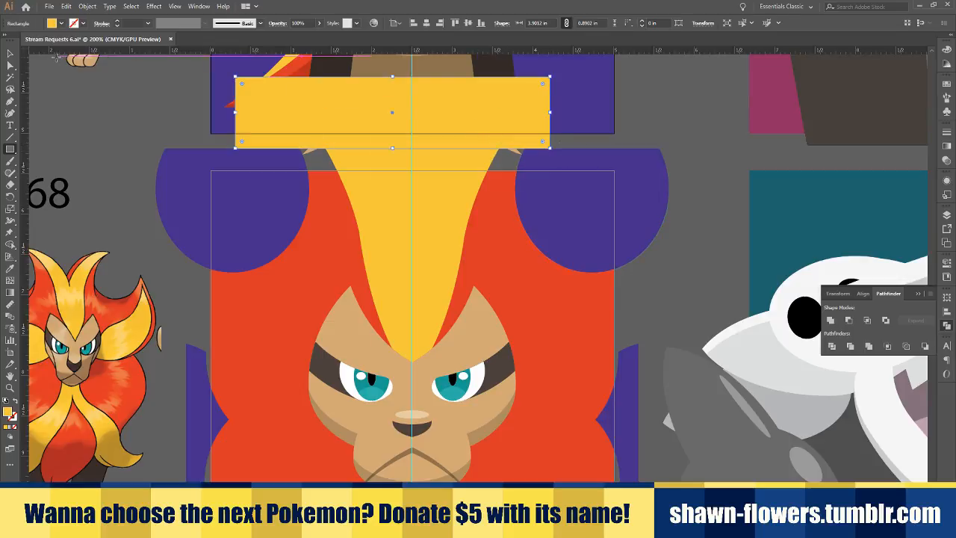
{"action": "key", "text": "v"}
{"action": "left_click", "coordinate": [399, 175], "text": "shift"}
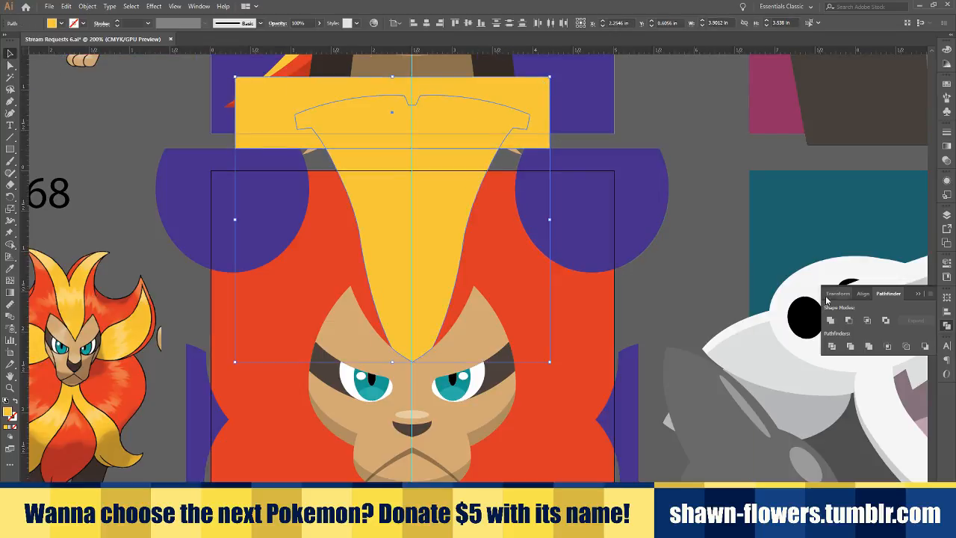
{"action": "left_click", "coordinate": [849, 320]}
{"action": "left_click", "coordinate": [671, 280]}
Place the teal teardrop shape from above the artboards over the red mane, to the left of the lion's face
{"action": "scroll", "coordinate": [657, 277], "scroll_direction": "down", "scroll_amount": 3}
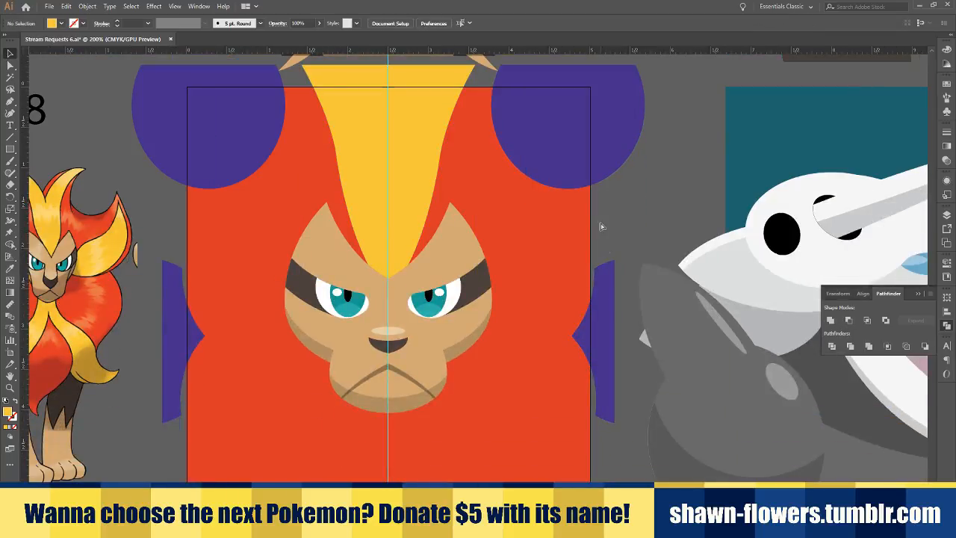
{"action": "scroll", "coordinate": [643, 213], "scroll_direction": "left", "scroll_amount": 3}
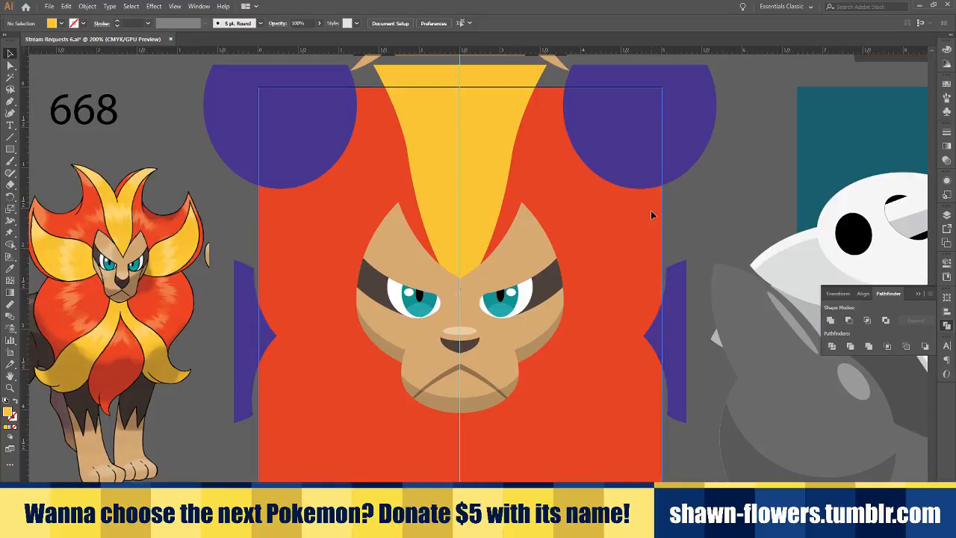
{"action": "scroll", "coordinate": [651, 215], "scroll_direction": "down", "scroll_amount": 2}
{"action": "scroll", "coordinate": [449, 221], "scroll_direction": "left", "scroll_amount": 1}
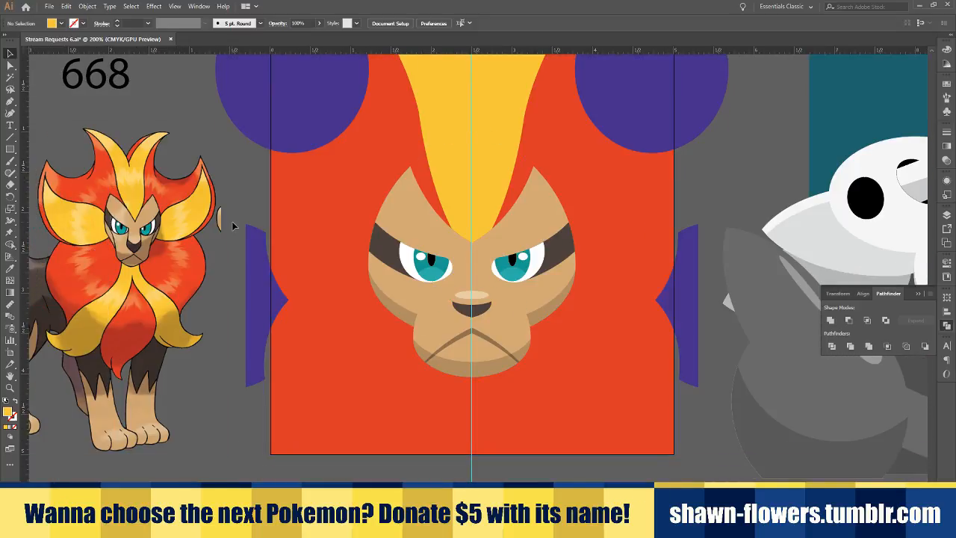
{"action": "scroll", "coordinate": [244, 201], "scroll_direction": "down", "scroll_amount": 2}
{"action": "scroll", "coordinate": [534, 233], "scroll_direction": "down", "scroll_amount": 4}
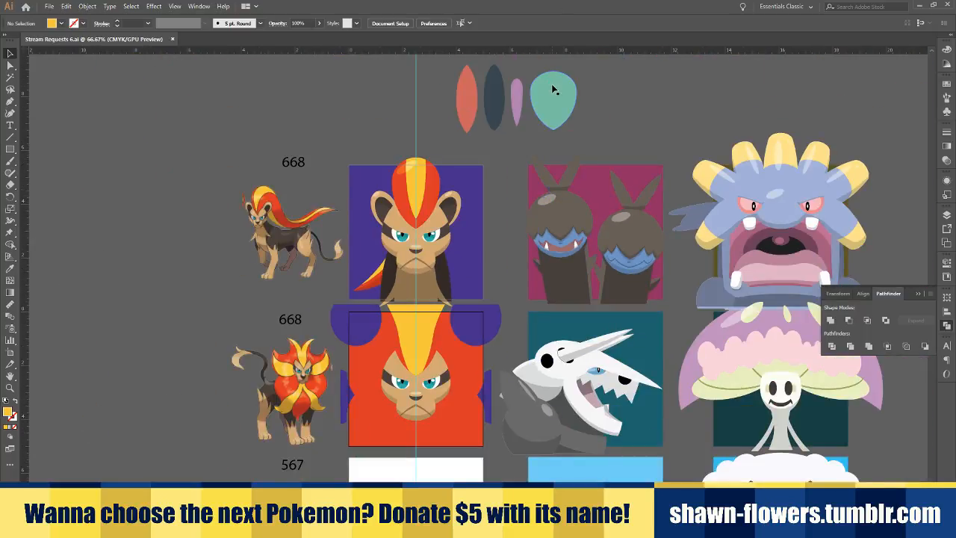
{"action": "left_click_drag", "start_coordinate": [553, 90], "coordinate": [355, 357]}
{"action": "scroll", "coordinate": [375, 364], "scroll_direction": "up", "scroll_amount": 4}
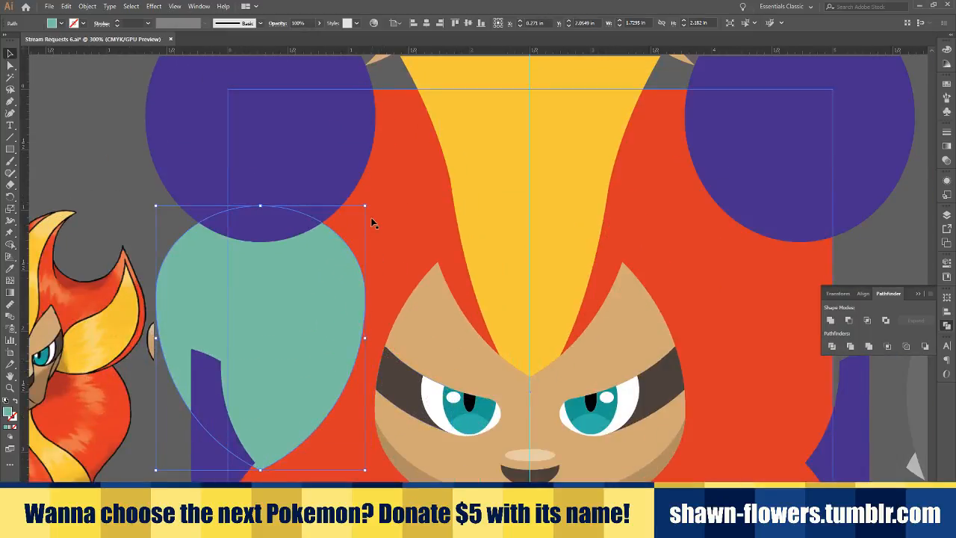
Rotate the teal teardrop so its point faces outward and upward, and narrow it to about 2.0 by 1.43 in overall
{"action": "left_click_drag", "start_coordinate": [370, 207], "coordinate": [324, 393]}
{"action": "scroll", "coordinate": [322, 438], "scroll_direction": "up", "scroll_amount": 1}
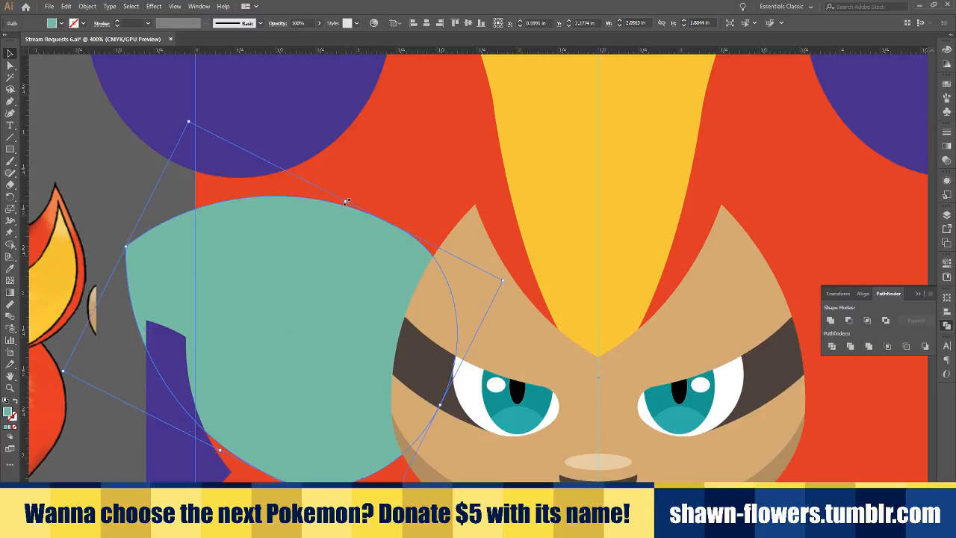
{"action": "left_click_drag", "start_coordinate": [346, 201], "coordinate": [340, 292]}
{"action": "scroll", "coordinate": [341, 293], "scroll_direction": "down", "scroll_amount": 2}
{"action": "scroll", "coordinate": [342, 299], "scroll_direction": "left", "scroll_amount": 2}
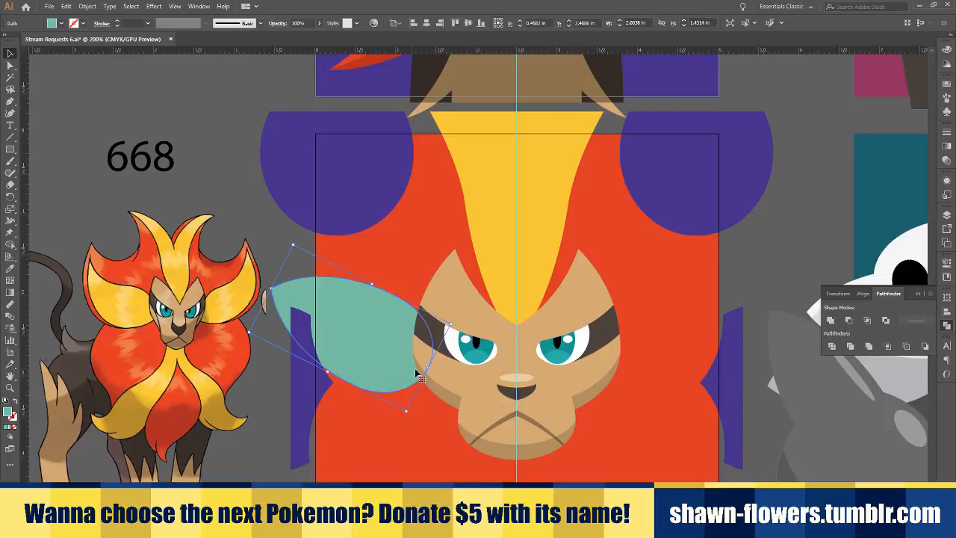
Shrink the teal leaf shape beside the face and rotate it to a steeper angle against the left cheek
{"action": "scroll", "coordinate": [416, 374], "scroll_direction": "up", "scroll_amount": 3}
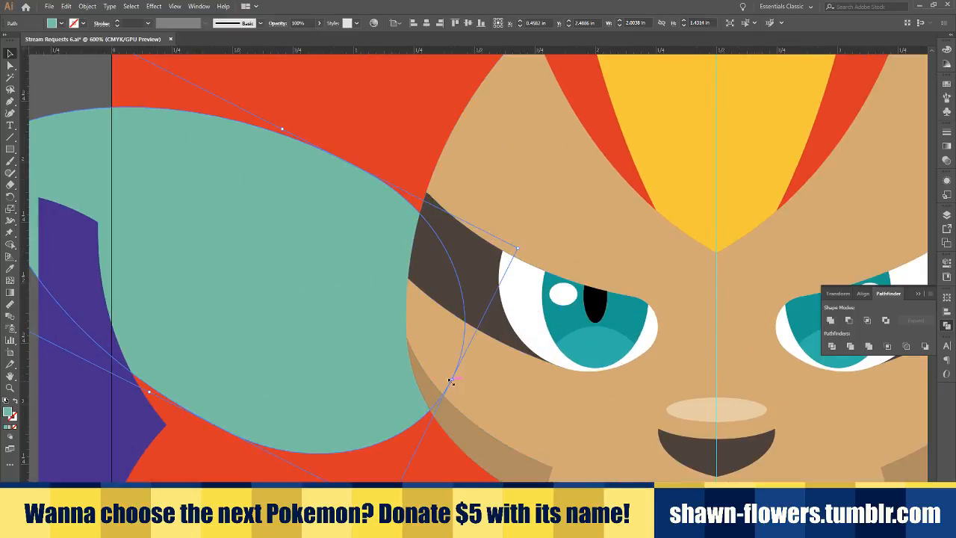
{"action": "left_click_drag", "start_coordinate": [450, 381], "coordinate": [430, 365]}
{"action": "left_click_drag", "start_coordinate": [292, 339], "coordinate": [281, 333]}
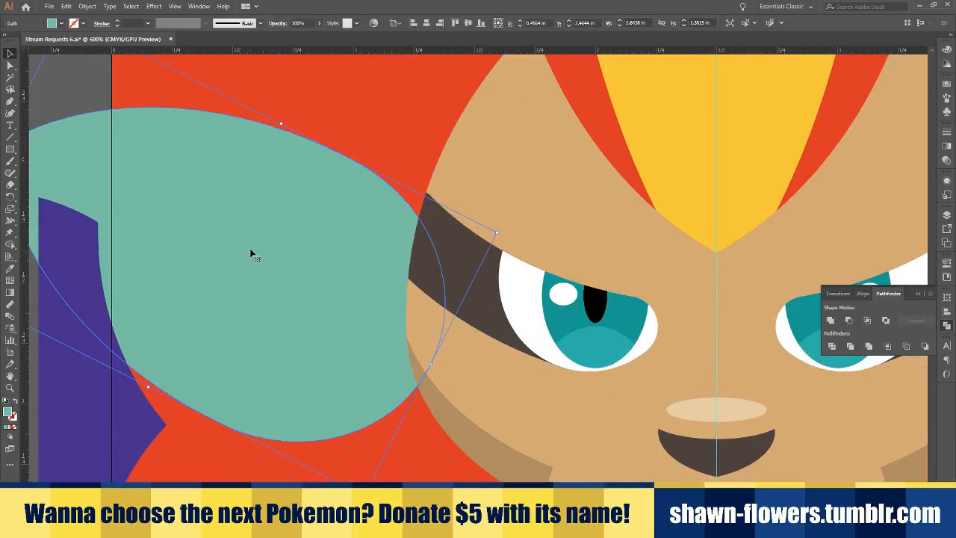
{"action": "scroll", "coordinate": [251, 255], "scroll_direction": "down", "scroll_amount": 2}
{"action": "left_click_drag", "start_coordinate": [437, 237], "coordinate": [441, 299]}
{"action": "left_click_drag", "start_coordinate": [296, 316], "coordinate": [302, 303]}
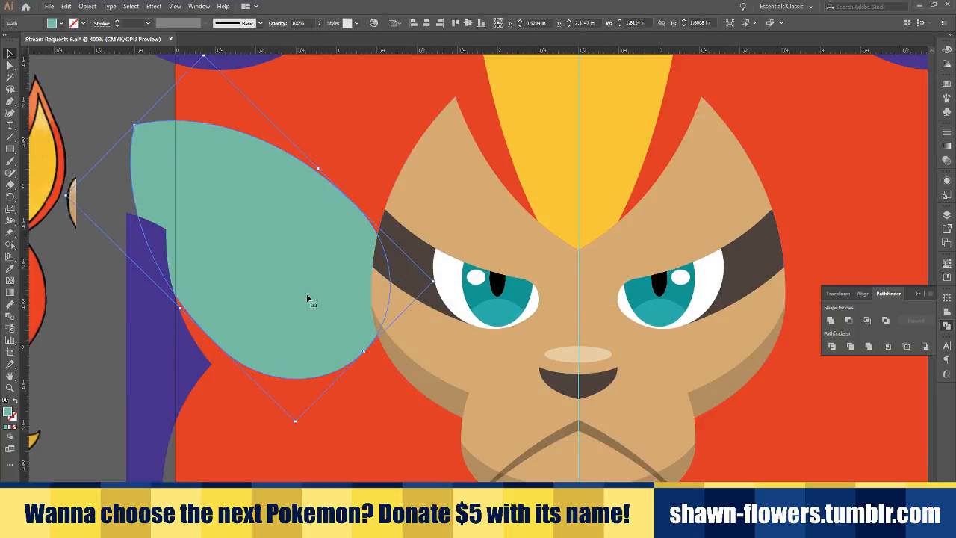
Narrow and adjust the teal leaf shape beside the left cheek to about 1.59 × 1.58 in
{"action": "scroll", "coordinate": [379, 255], "scroll_direction": "down", "scroll_amount": 1}
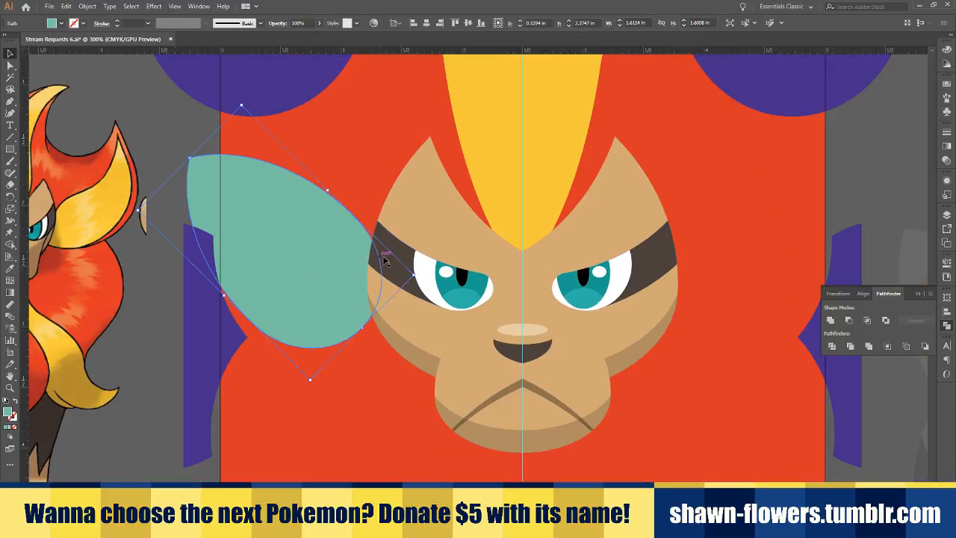
{"action": "scroll", "coordinate": [383, 262], "scroll_direction": "left", "scroll_amount": 3}
{"action": "scroll", "coordinate": [383, 266], "scroll_direction": "right", "scroll_amount": 1}
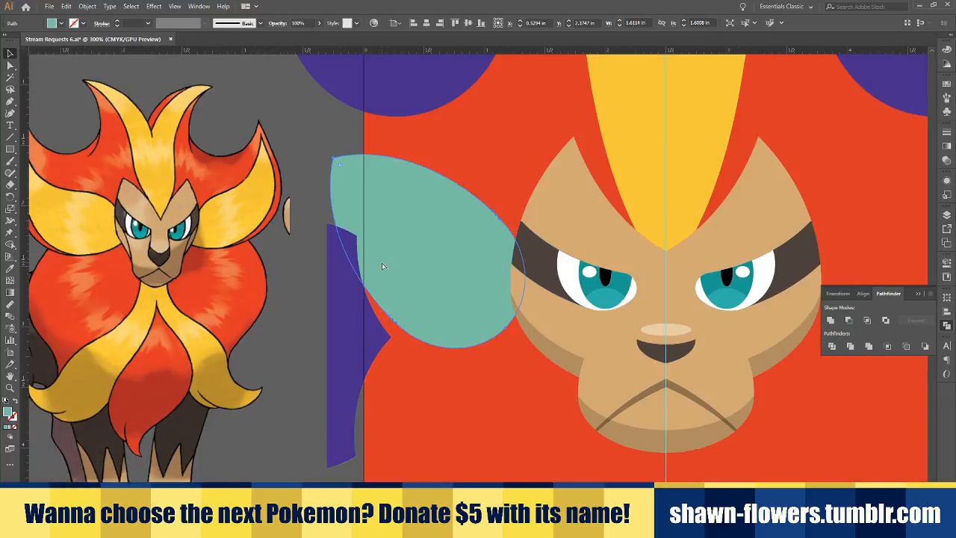
{"action": "left_click", "coordinate": [447, 230]}
{"action": "left_click_drag", "start_coordinate": [460, 191], "coordinate": [448, 204]}
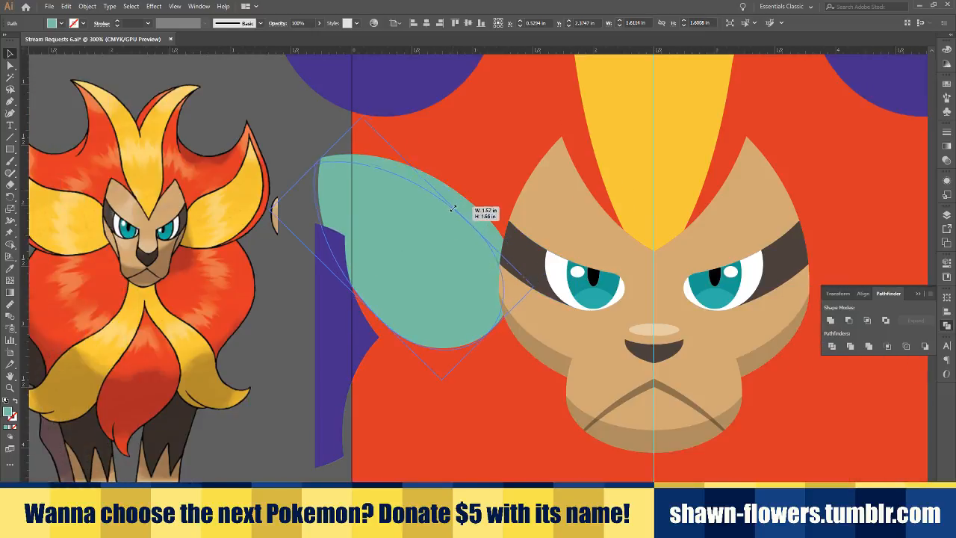
{"action": "mouse_move", "coordinate": [535, 290]}
{"action": "left_mouse_down"}
{"action": "mouse_move", "coordinate": [456, 269]}
{"action": "mouse_move", "coordinate": [538, 285]}
{"action": "left_mouse_up"}
Recolor the teal leaf shape with the yellow sampled from the forehead mane stripe
{"action": "left_click", "coordinate": [10, 267]}
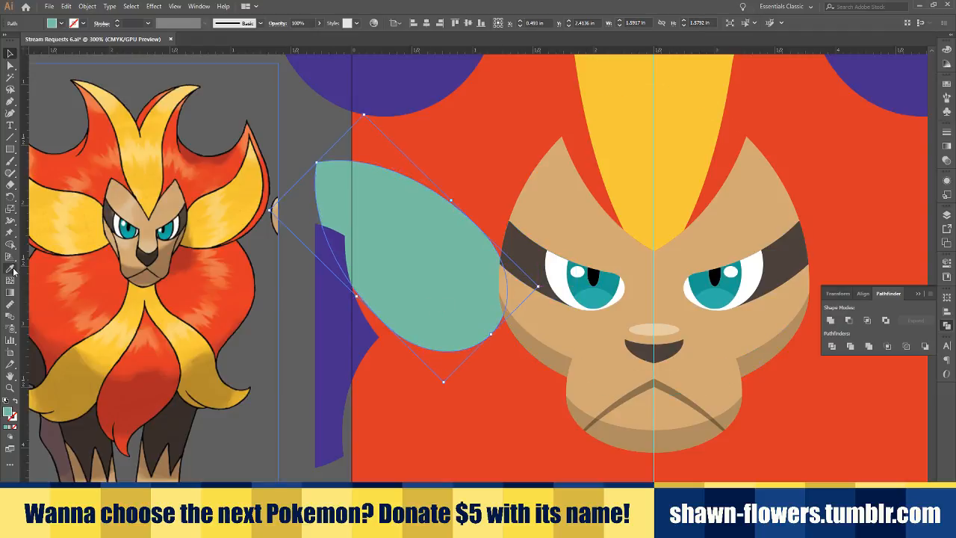
{"action": "left_click", "coordinate": [700, 139]}
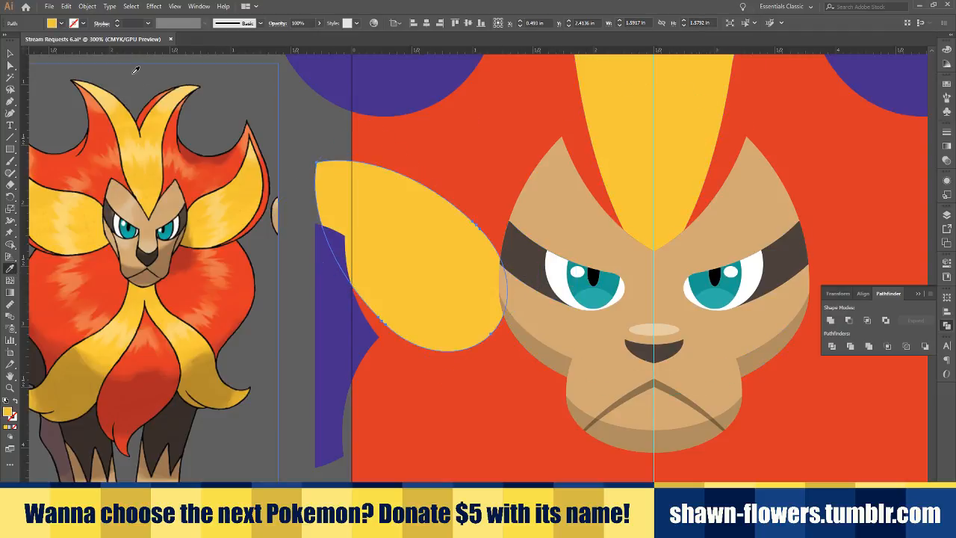
{"action": "left_click", "coordinate": [10, 54]}
{"action": "left_click", "coordinate": [328, 125]}
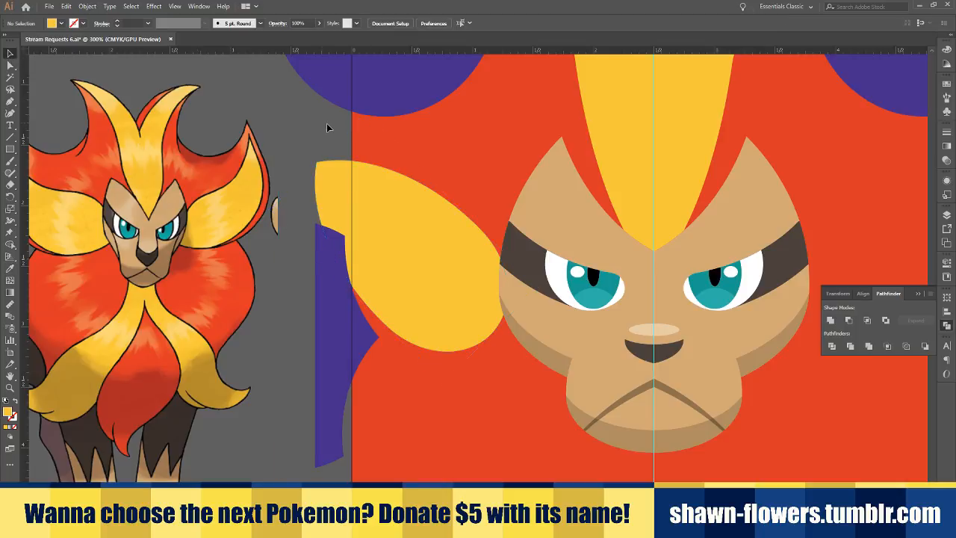
{"action": "scroll", "coordinate": [405, 251], "scroll_direction": "up", "scroll_amount": 1}
{"action": "left_click_drag", "start_coordinate": [351, 243], "coordinate": [355, 242]}
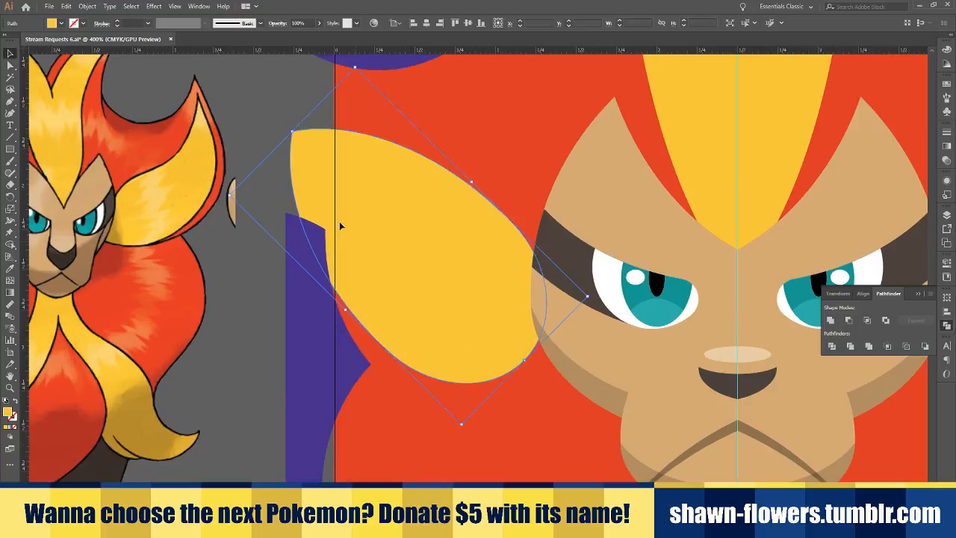
{"action": "left_click", "coordinate": [311, 111]}
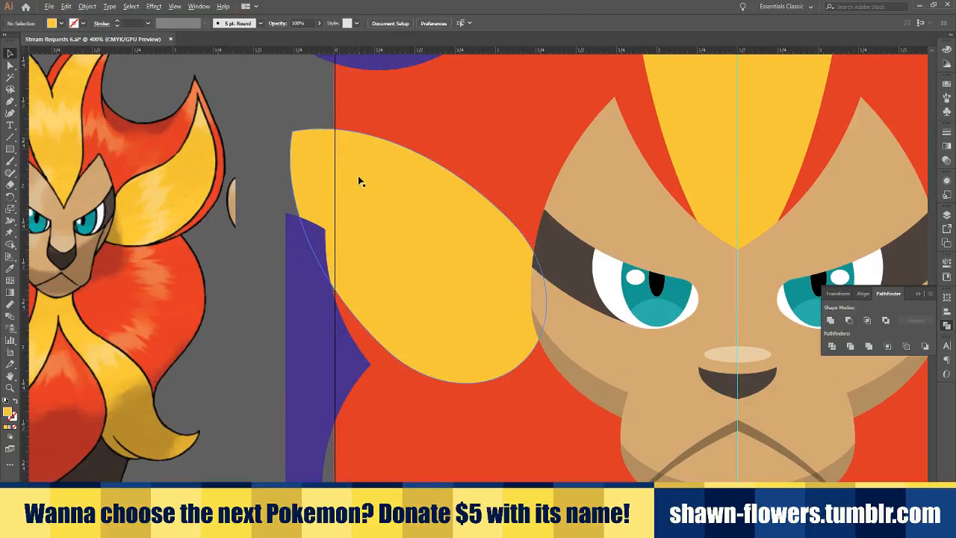
Make two offset duplicates of the yellow leaf shape, one up and left of it and one above it over the purple circle
{"action": "scroll", "coordinate": [359, 180], "scroll_direction": "down", "scroll_amount": 1}
{"action": "scroll", "coordinate": [426, 235], "scroll_direction": "up", "scroll_amount": 7}
{"action": "scroll", "coordinate": [427, 238], "scroll_direction": "down", "scroll_amount": 4}
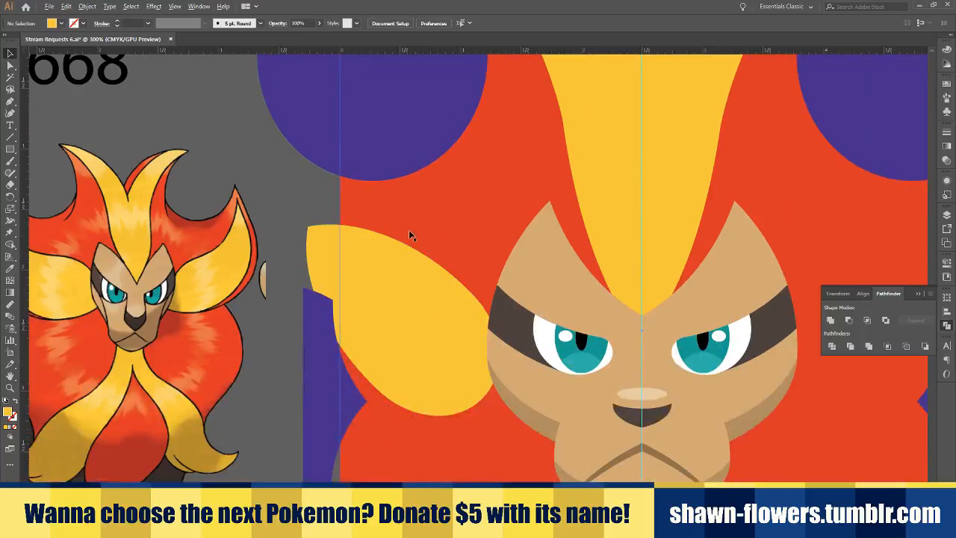
{"action": "scroll", "coordinate": [409, 235], "scroll_direction": "up", "scroll_amount": 1}
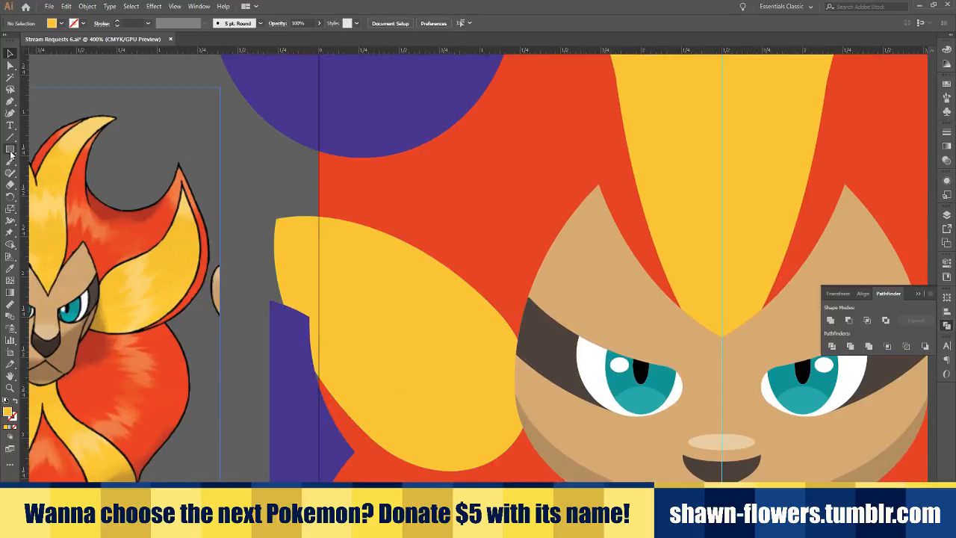
{"action": "left_click_drag", "start_coordinate": [356, 274], "coordinate": [395, 111]}
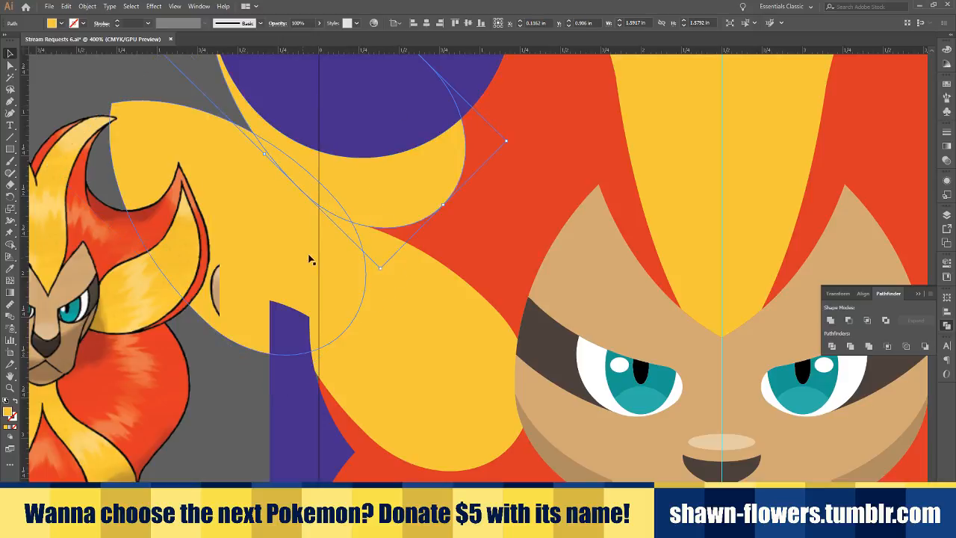
Fill the upper duplicate with the mane's red and subtract it from the lower yellow duplicate to cut a concave edge
{"action": "key", "text": "i"}
{"action": "left_click", "coordinate": [480, 254]}
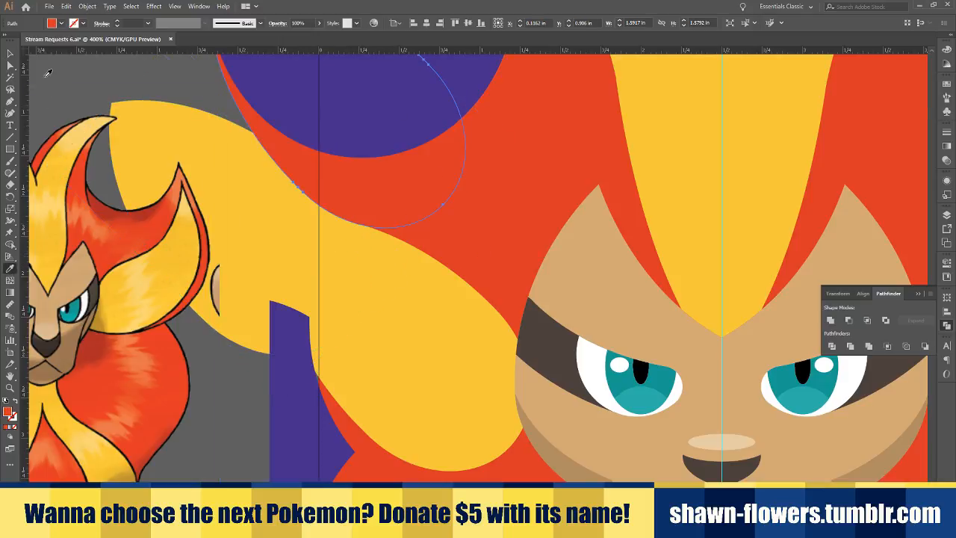
{"action": "left_click", "coordinate": [10, 54]}
{"action": "left_click", "coordinate": [221, 155], "text": "shift"}
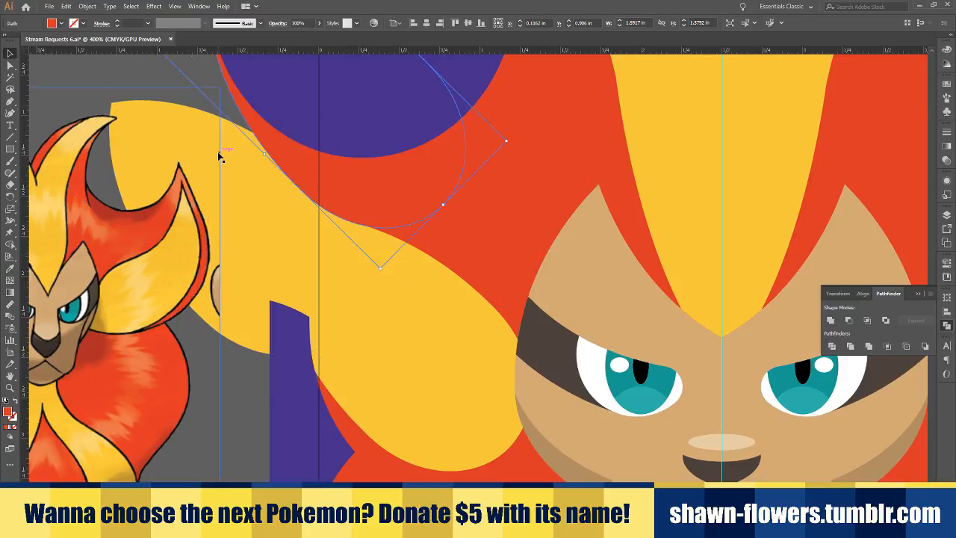
{"action": "left_click", "coordinate": [848, 321]}
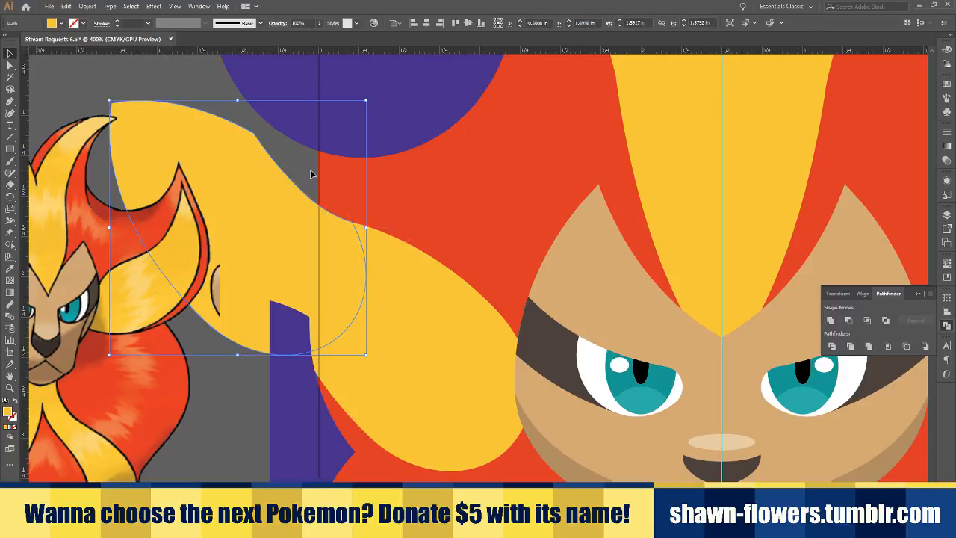
Draw a rectangle about 1.36 × 2.29 in over the notched yellow shape and subtract it to remove the outer part
{"action": "key", "text": "ctrl+shift+a"}
{"action": "key", "text": "ctrl+minus"}
{"action": "key", "text": "ctrl+minus"}
{"action": "scroll", "coordinate": [293, 268], "scroll_direction": "right", "scroll_amount": 1}
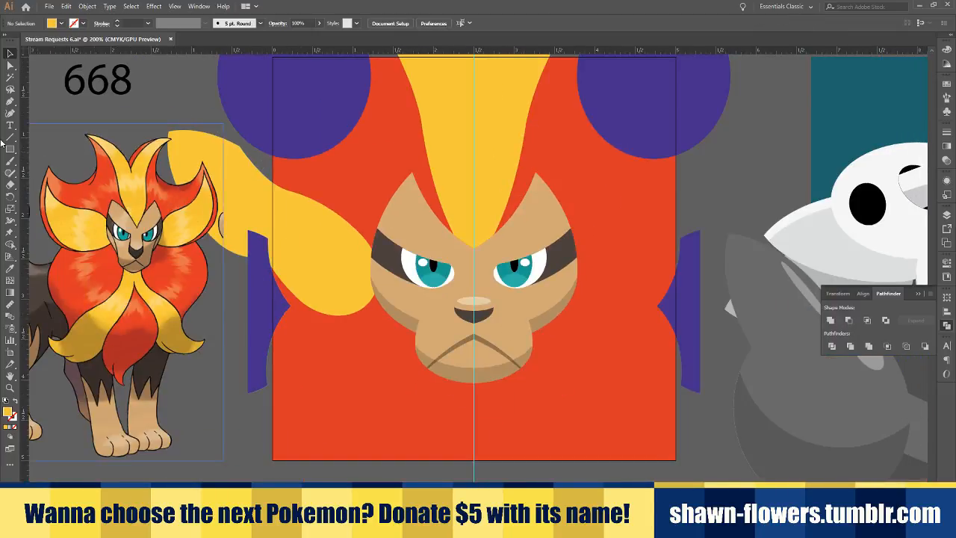
{"action": "left_click", "coordinate": [10, 149]}
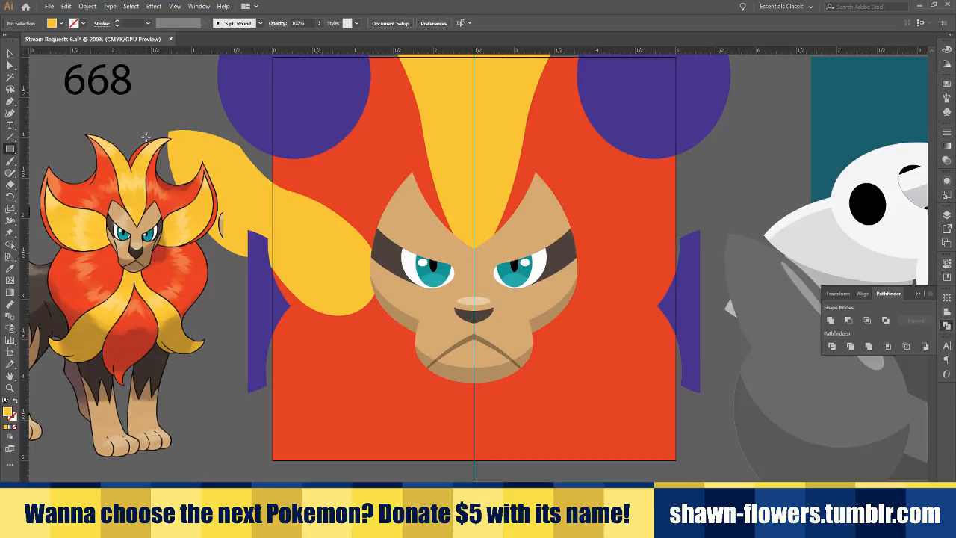
{"action": "mouse_move", "coordinate": [146, 102]}
{"action": "left_mouse_down"}
{"action": "mouse_move", "coordinate": [263, 291]}
{"action": "mouse_move", "coordinate": [256, 285]}
{"action": "left_mouse_up"}
{"action": "key", "text": "v"}
{"action": "left_click", "coordinate": [270, 199], "text": "shift"}
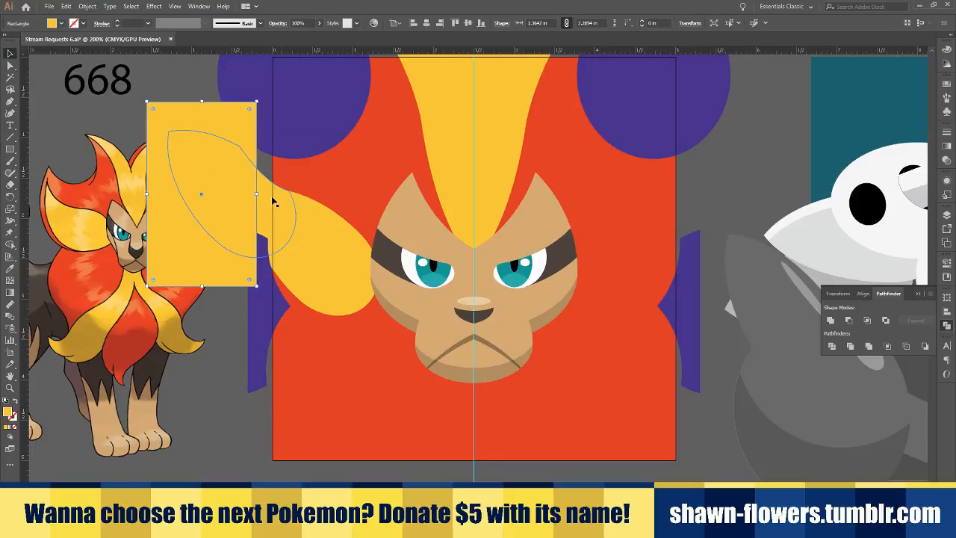
{"action": "left_click", "coordinate": [848, 321]}
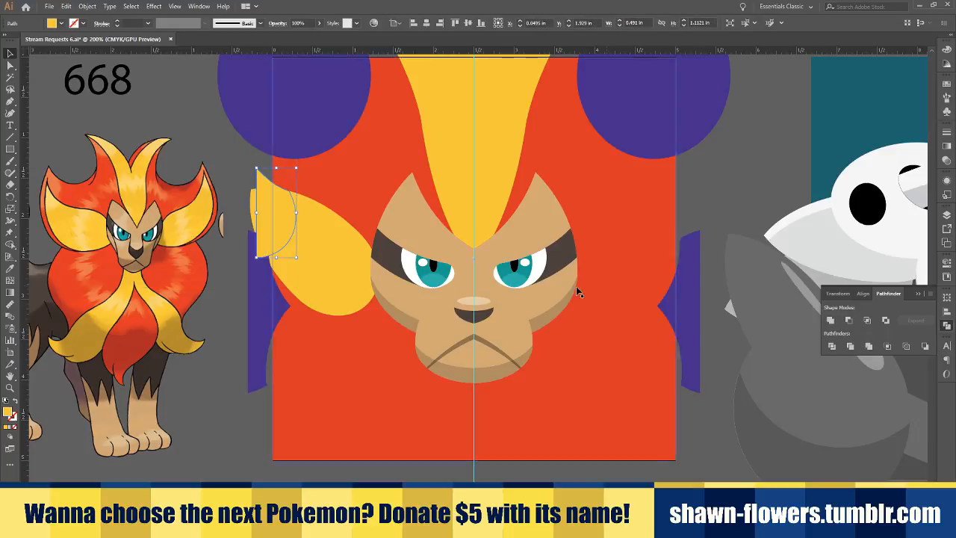
Duplicate both left yellow mane shapes to the right side of the face and reflect the copies
{"action": "scroll", "coordinate": [257, 214], "scroll_direction": "right", "scroll_amount": 2}
{"action": "left_click_drag", "start_coordinate": [265, 222], "coordinate": [613, 222]}
{"action": "left_click", "coordinate": [88, 6]}
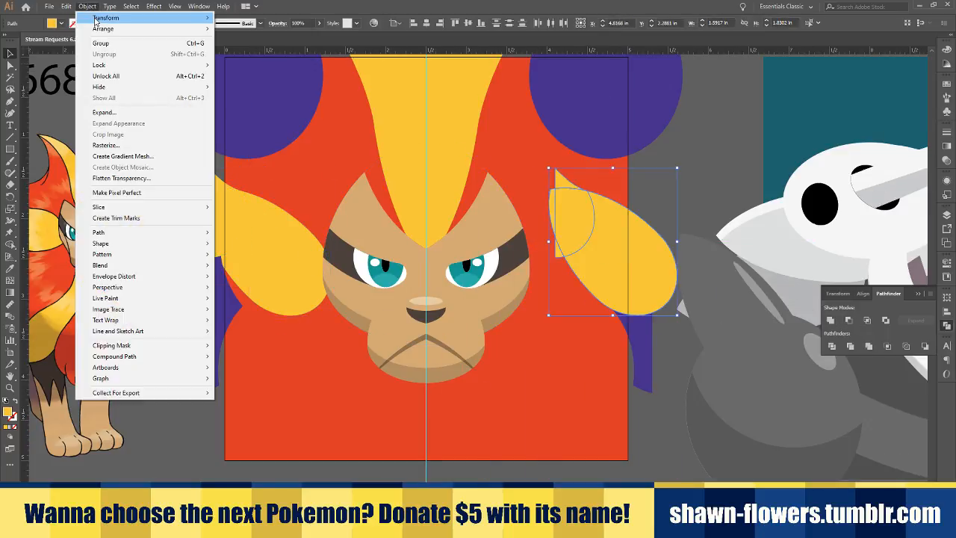
{"action": "mouse_move", "coordinate": [97, 16]}
{"action": "left_click", "coordinate": [239, 53]}
{"action": "scroll", "coordinate": [489, 273], "scroll_direction": "up", "scroll_amount": 2}
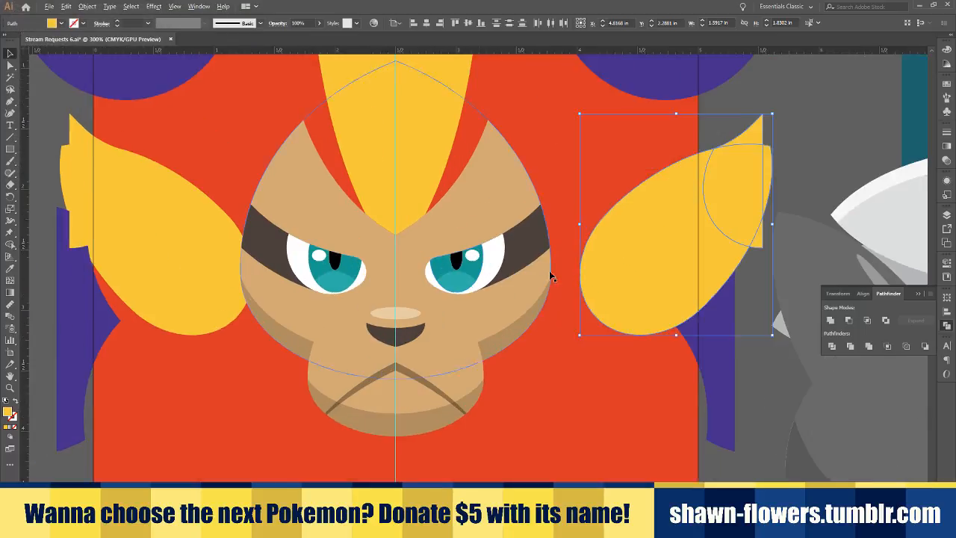
Position the mirrored yellow mane shapes against the right cheek to match the left side
{"action": "left_click_drag", "start_coordinate": [786, 123], "coordinate": [730, 144]}
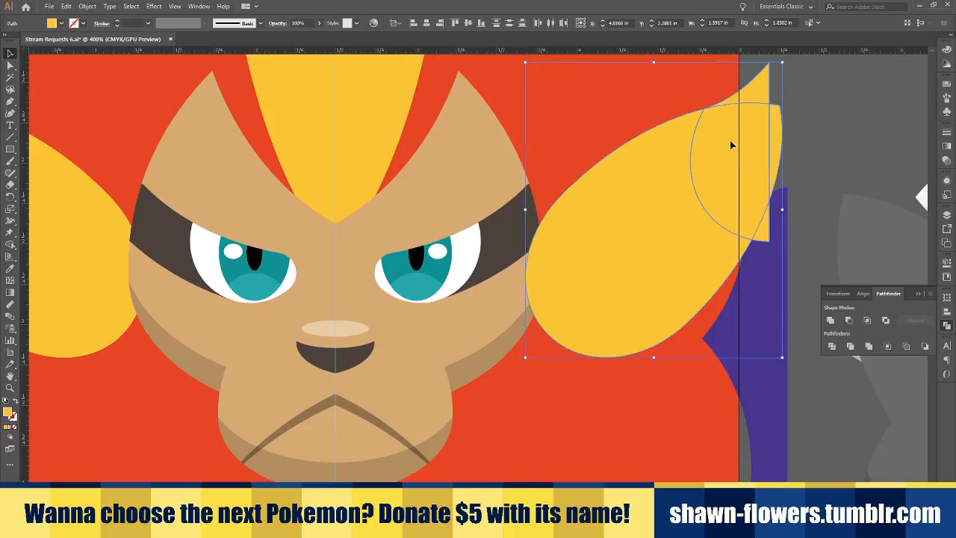
{"action": "key", "text": "ctrl+minus"}
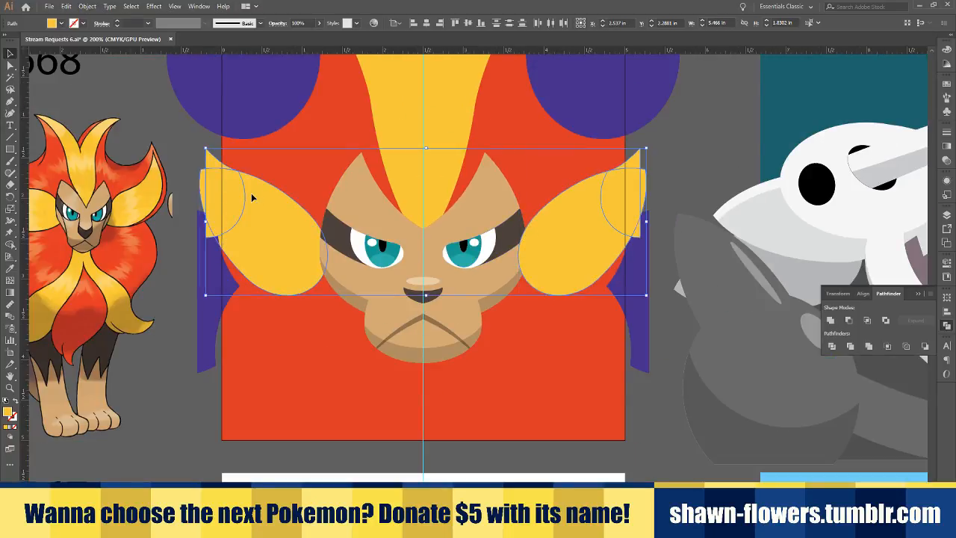
{"action": "scroll", "coordinate": [518, 214], "scroll_direction": "up", "scroll_amount": 3}
{"action": "left_click_drag", "start_coordinate": [598, 228], "coordinate": [635, 227]}
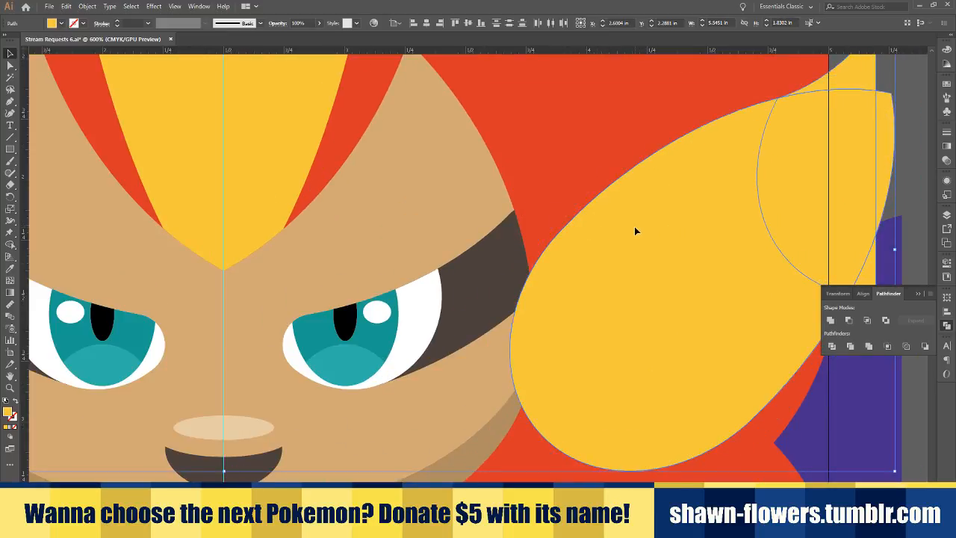
{"action": "scroll", "coordinate": [635, 227], "scroll_direction": "down", "scroll_amount": 3}
{"action": "left_click", "coordinate": [749, 177]}
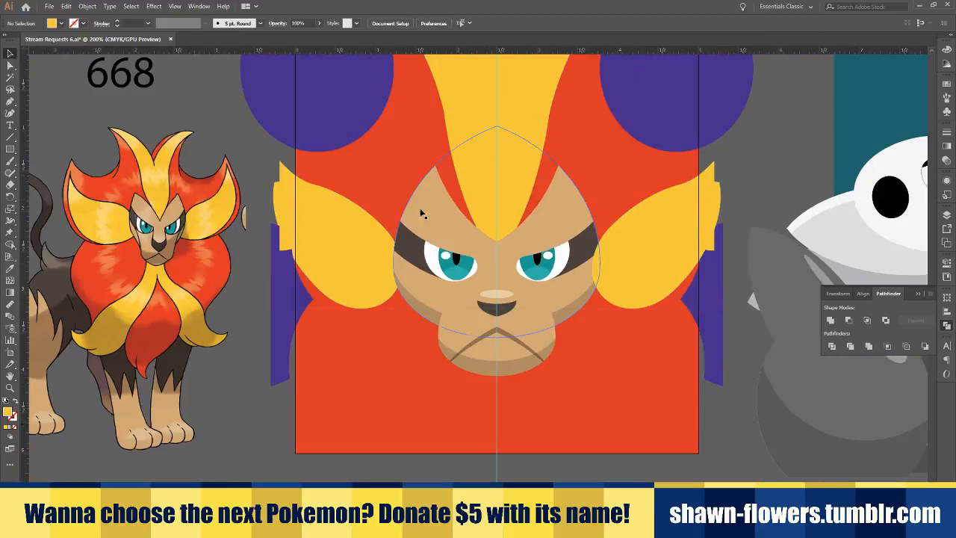
Bring the two purple side shapes at the artboard's edges in front of the yellow mane shapes
{"action": "left_click", "coordinate": [302, 290]}
{"action": "left_click", "coordinate": [706, 307], "text": "shift"}
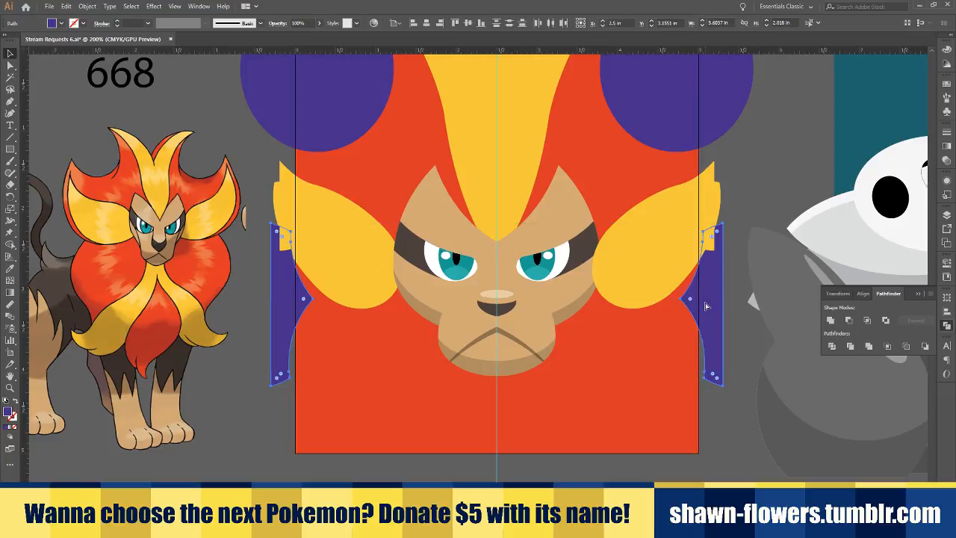
{"action": "key", "text": "ctrl+shift+bracketright"}
{"action": "left_click", "coordinate": [754, 161]}
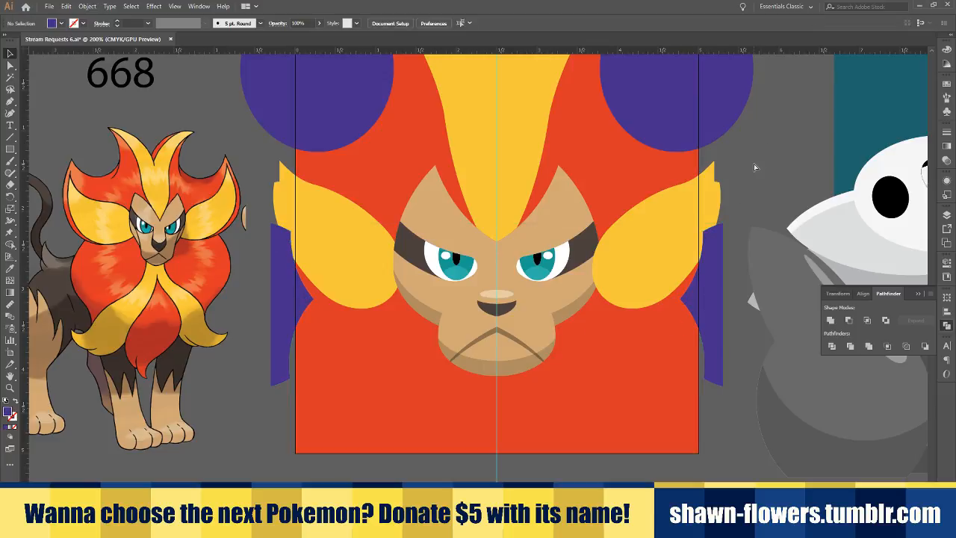
{"action": "scroll", "coordinate": [738, 180], "scroll_direction": "left", "scroll_amount": 1}
{"action": "scroll", "coordinate": [738, 179], "scroll_direction": "left", "scroll_amount": 1}
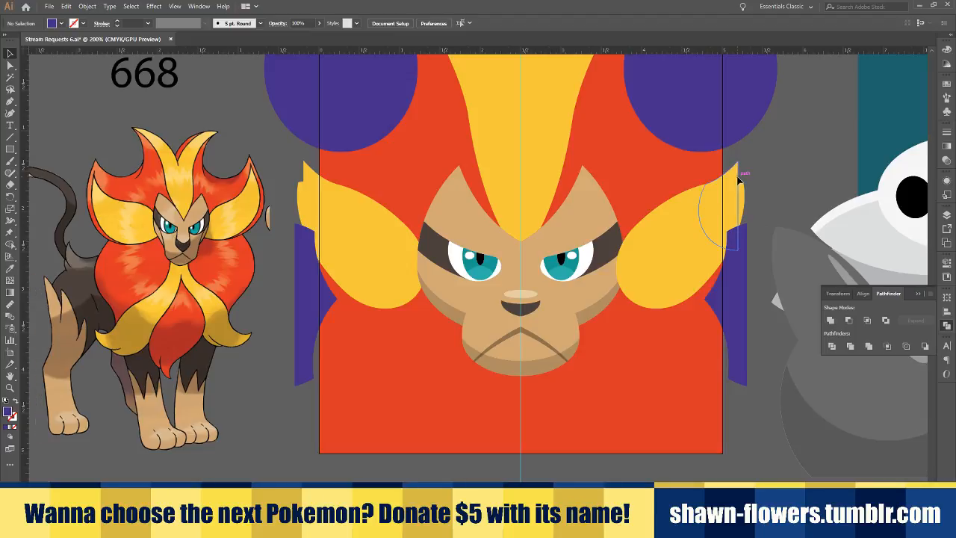
{"action": "left_click", "coordinate": [660, 255]}
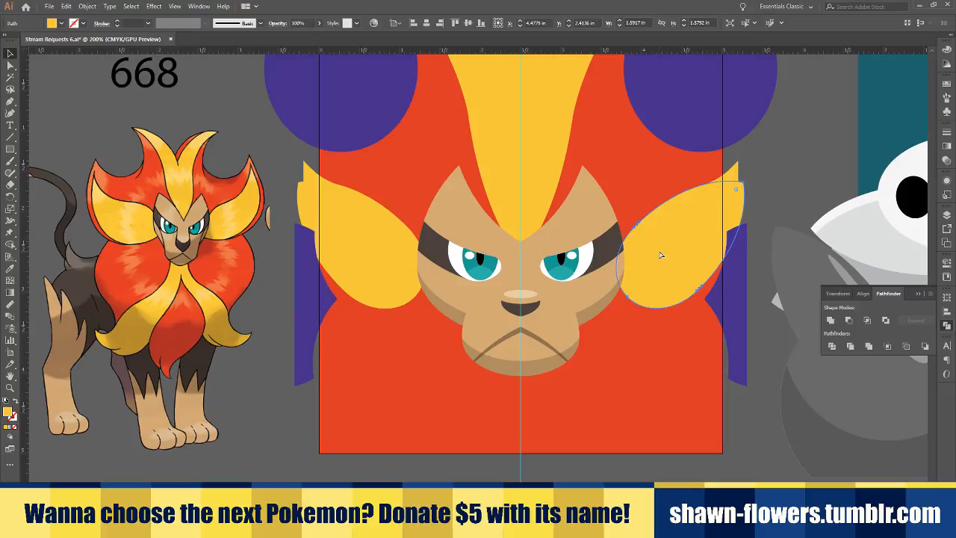
{"action": "key", "text": "ctrl+c"}
{"action": "left_click", "coordinate": [795, 159]}
{"action": "scroll", "coordinate": [792, 163], "scroll_direction": "right", "scroll_amount": 2}
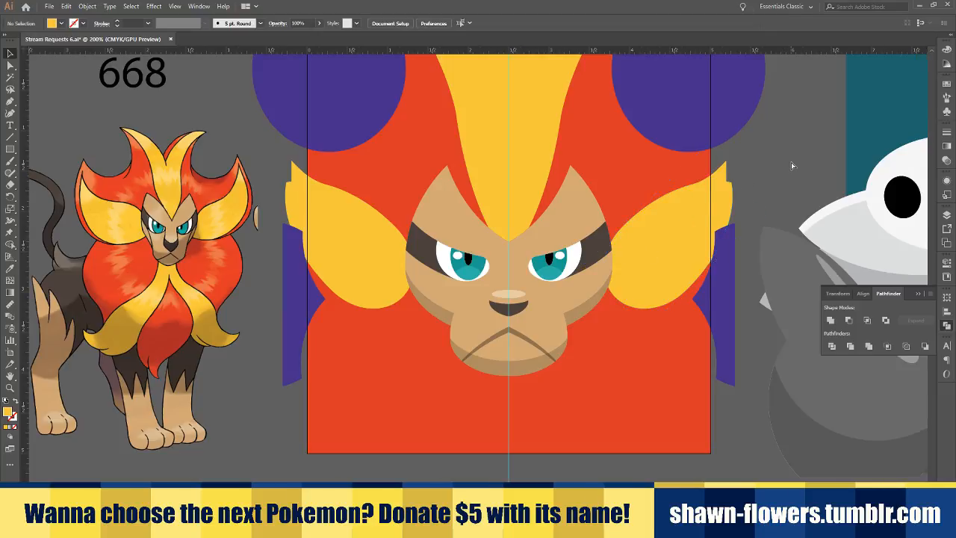
Duplicate the yellow forehead mane stripe straight down over the chin, keeping it centered on the vertical guide
{"action": "scroll", "coordinate": [740, 202], "scroll_direction": "down", "scroll_amount": 1}
{"action": "scroll", "coordinate": [635, 278], "scroll_direction": "right", "scroll_amount": 1}
{"action": "scroll", "coordinate": [607, 310], "scroll_direction": "right", "scroll_amount": 1}
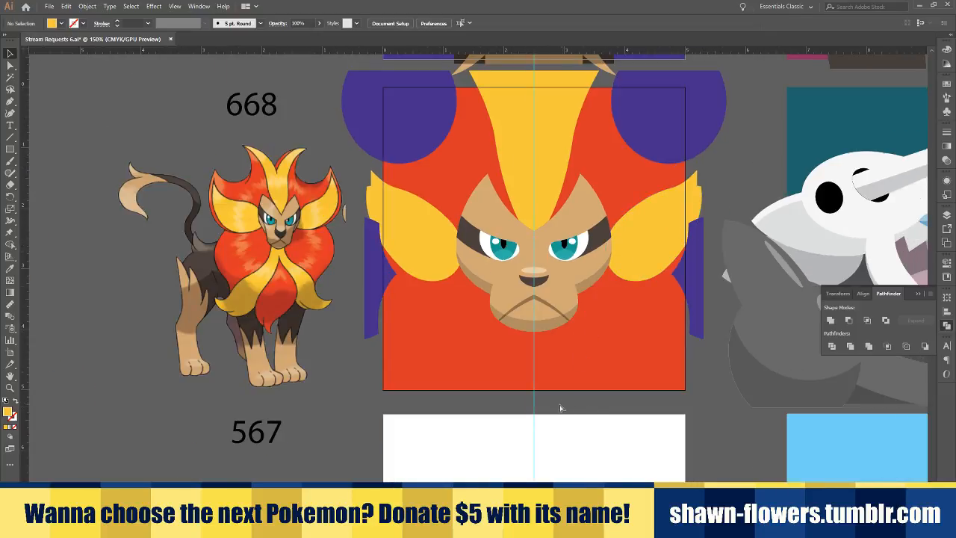
{"action": "scroll", "coordinate": [561, 408], "scroll_direction": "right", "scroll_amount": 2}
{"action": "left_click", "coordinate": [522, 136]}
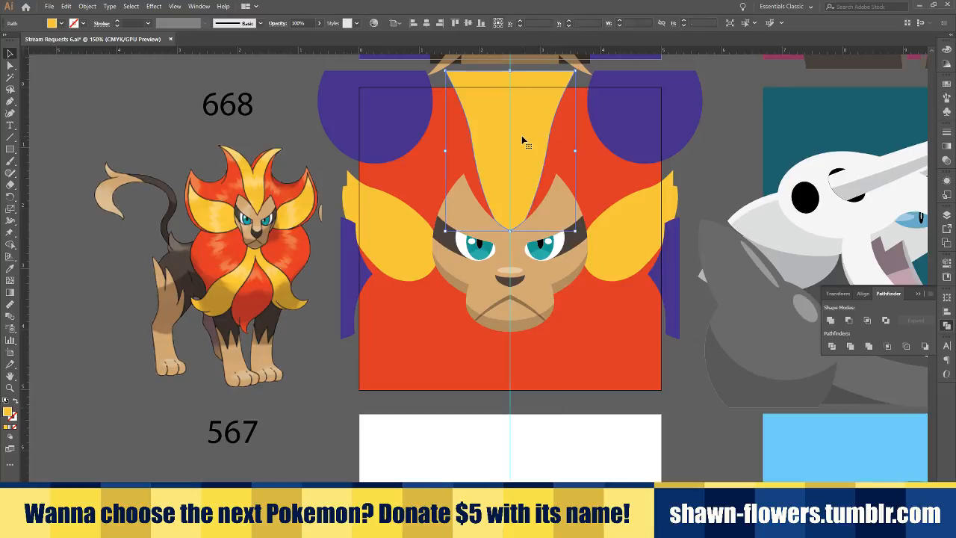
{"action": "left_click_drag", "start_coordinate": [525, 131], "coordinate": [559, 370]}
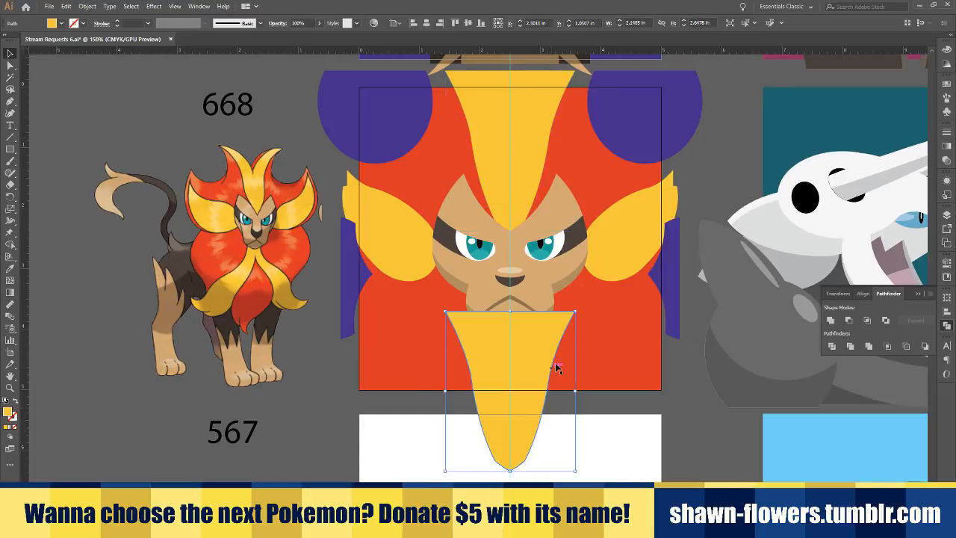
Flip the yellow chin stripe upside down and move it up over the muzzle, centered on the vertical guide
{"action": "left_click_drag", "start_coordinate": [577, 312], "coordinate": [576, 477]}
{"action": "left_click_drag", "start_coordinate": [514, 421], "coordinate": [507, 351]}
Duplicate the flipped stripe below as two overlapping, sideways-offset copies and intersect them into a single narrow pointed shape
{"action": "left_click_drag", "start_coordinate": [576, 322], "coordinate": [504, 419]}
{"action": "left_click", "coordinate": [553, 426]}
{"action": "scroll", "coordinate": [546, 426], "scroll_direction": "down", "scroll_amount": 1}
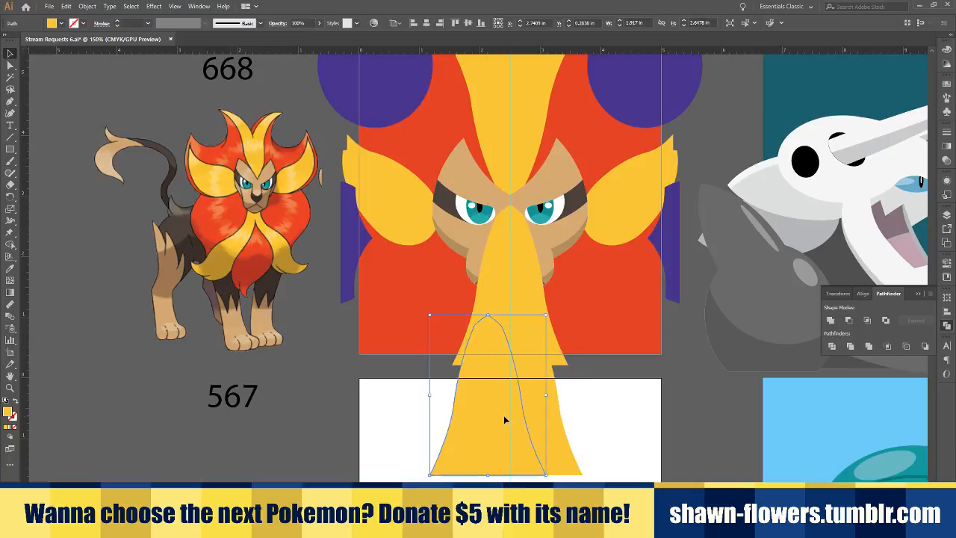
{"action": "left_click", "coordinate": [553, 445], "text": "shift"}
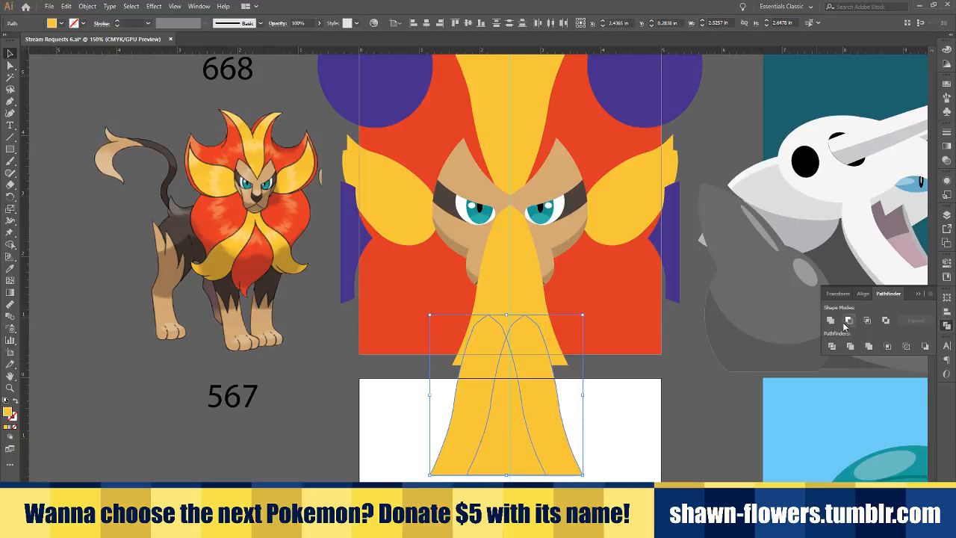
{"action": "left_click", "coordinate": [867, 319]}
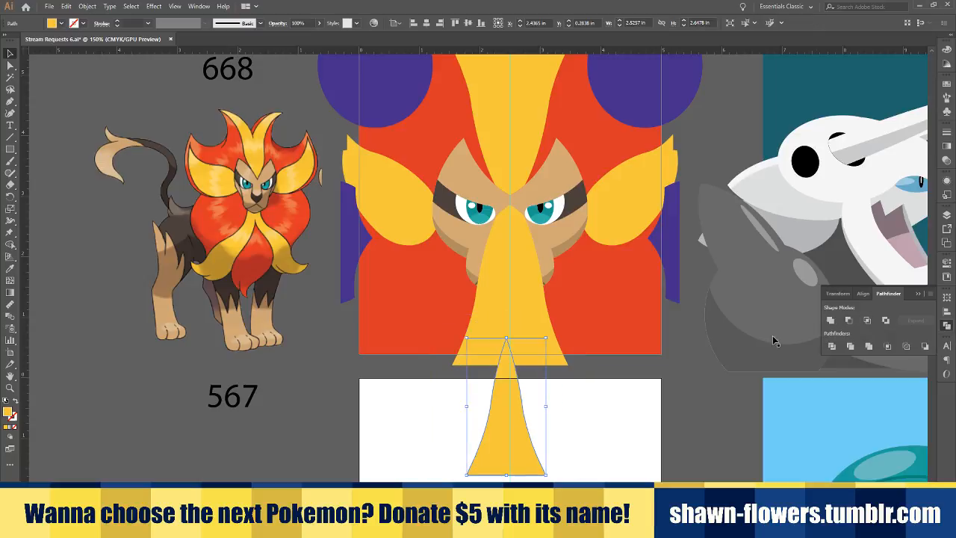
Center the narrow pointed shape on the vertical guide below the chin and widen it to about 2.15 in
{"action": "mouse_move", "coordinate": [505, 433]}
{"action": "left_mouse_down"}
{"action": "mouse_move", "coordinate": [523, 445]}
{"action": "mouse_move", "coordinate": [522, 407]}
{"action": "mouse_move", "coordinate": [523, 428]}
{"action": "left_mouse_up"}
{"action": "left_click_drag", "start_coordinate": [551, 390], "coordinate": [578, 392]}
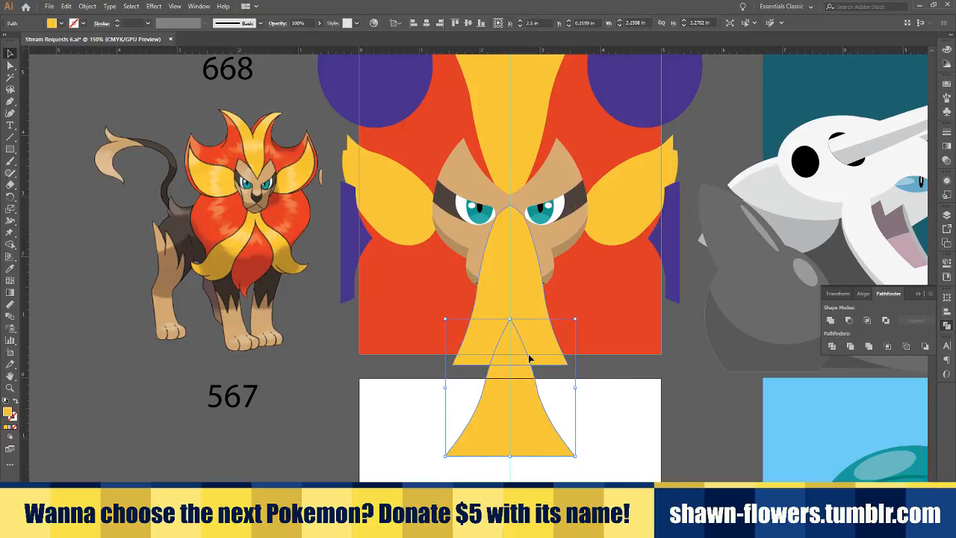
Fill the pointed shape with the red sampled from the mane
{"action": "left_click", "coordinate": [10, 269]}
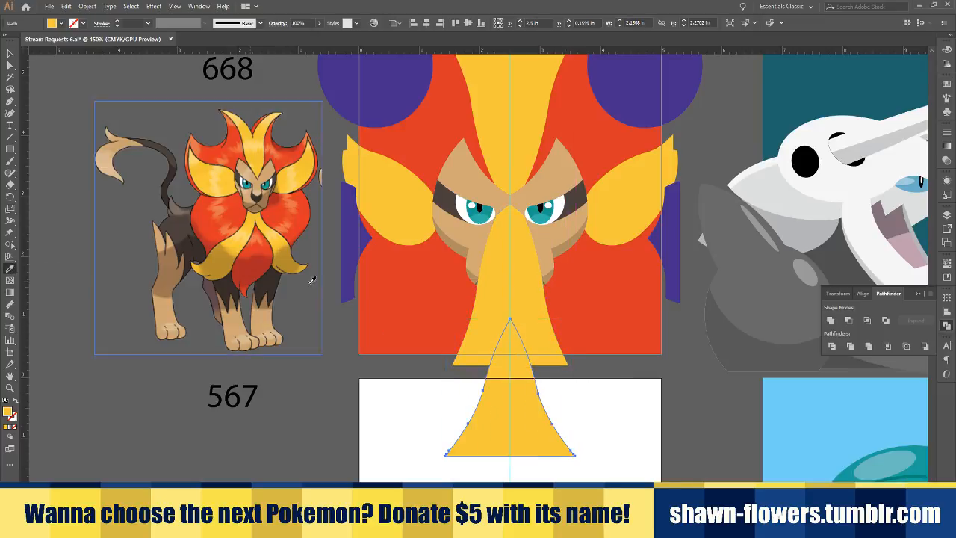
{"action": "left_click", "coordinate": [391, 278]}
{"action": "left_click", "coordinate": [11, 56]}
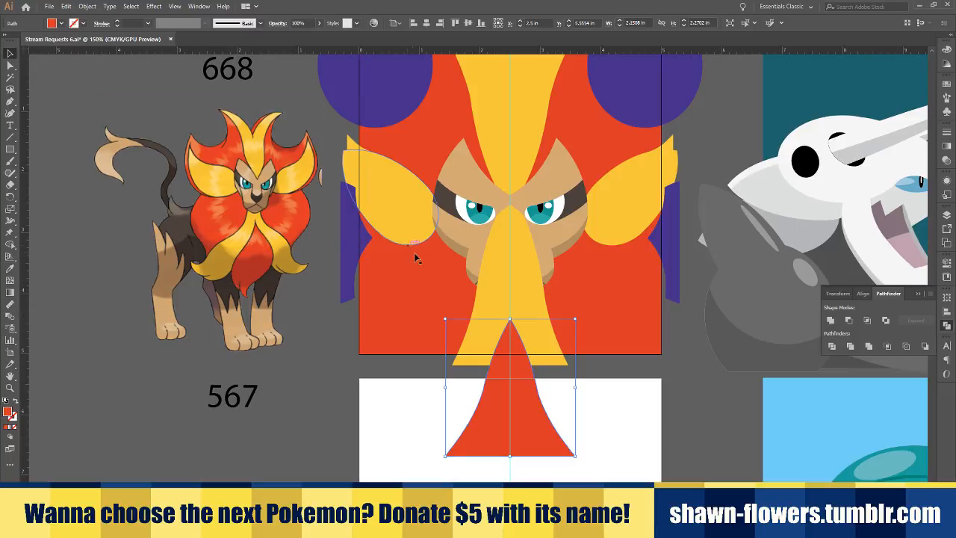
Send the yellow chin stripe and the red pointed shape behind the face but in front of the red mane background
{"action": "left_click", "coordinate": [510, 313], "text": "shift"}
{"action": "key", "text": "ctrl+shift+bracketleft"}
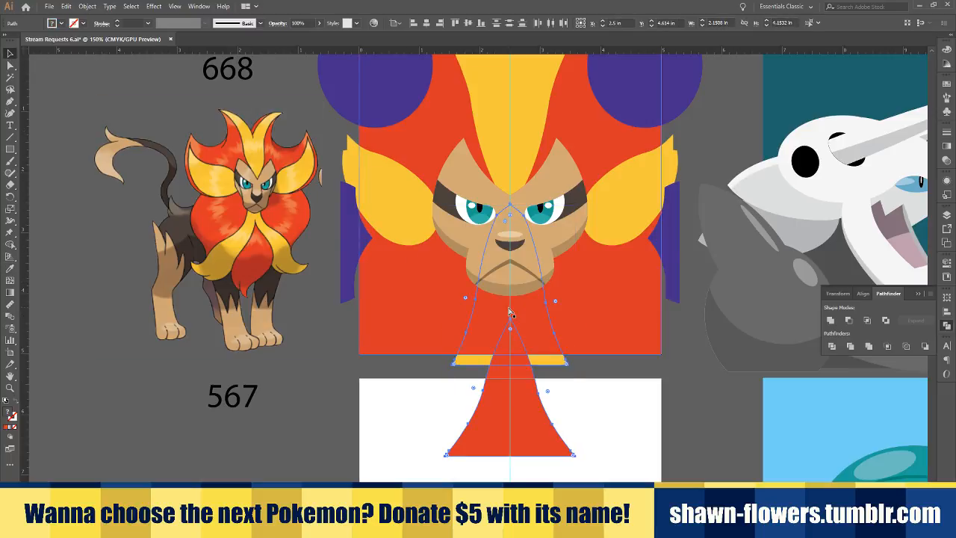
{"action": "key", "text": "ctrl+bracketright"}
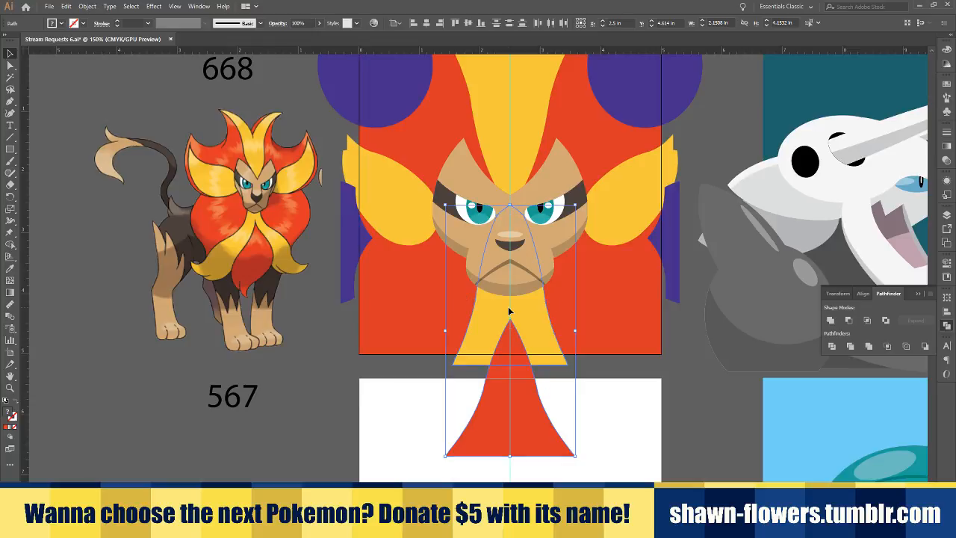
{"action": "left_click", "coordinate": [421, 387]}
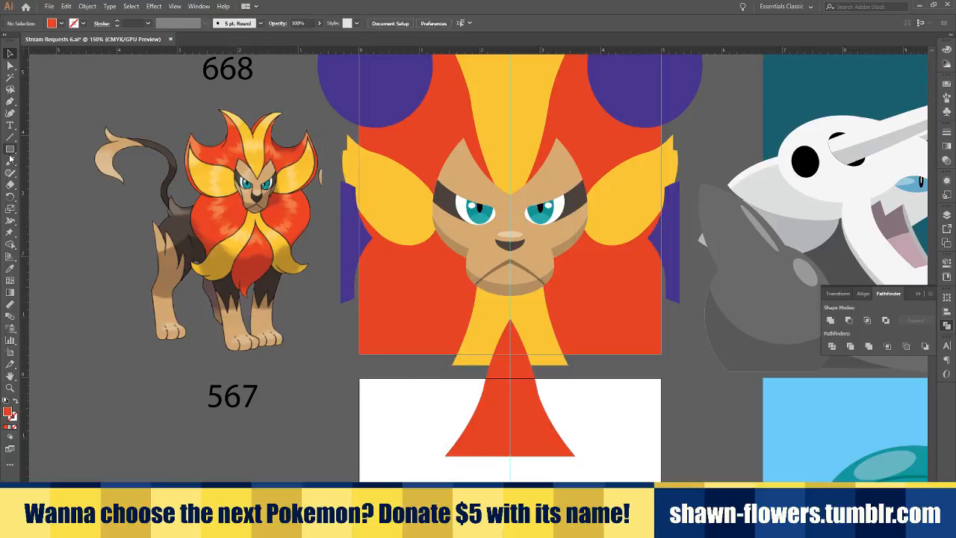
Draw a rectangle about 2.87 in wide over the red point's lower part and subtract it to trim the overhang
{"action": "left_click_drag", "start_coordinate": [452, 368], "coordinate": [602, 481]}
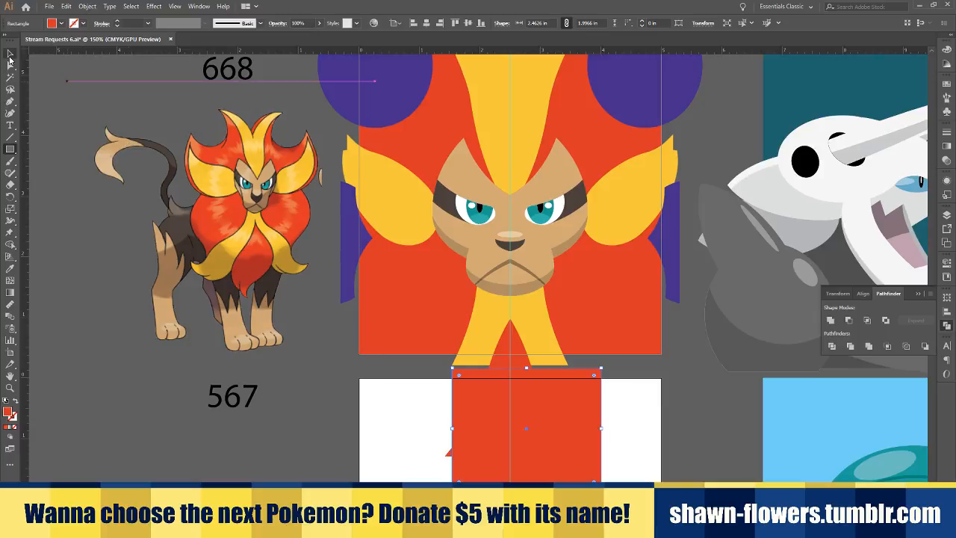
{"action": "left_click", "coordinate": [9, 55]}
{"action": "left_click_drag", "start_coordinate": [454, 431], "coordinate": [427, 432]}
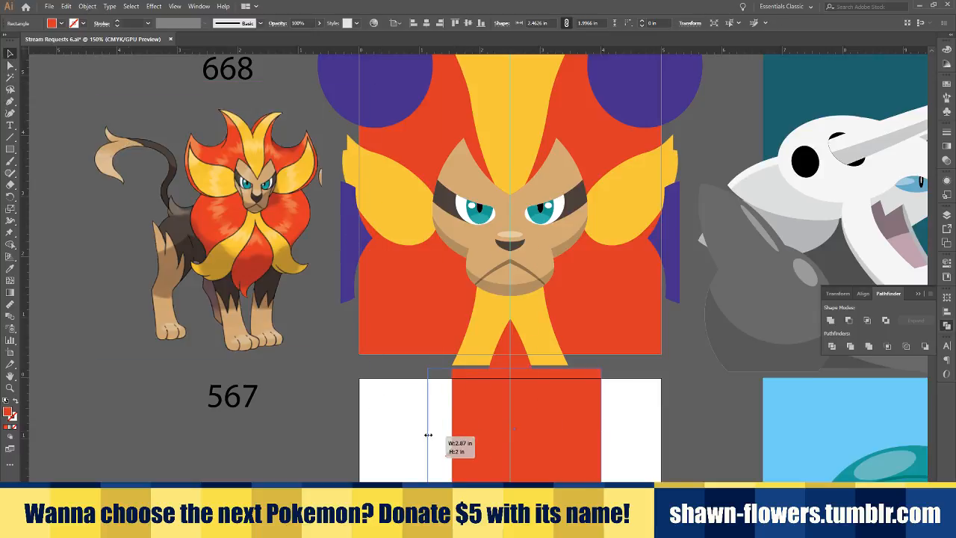
{"action": "left_click", "coordinate": [511, 352], "text": "shift"}
{"action": "left_click", "coordinate": [850, 321]}
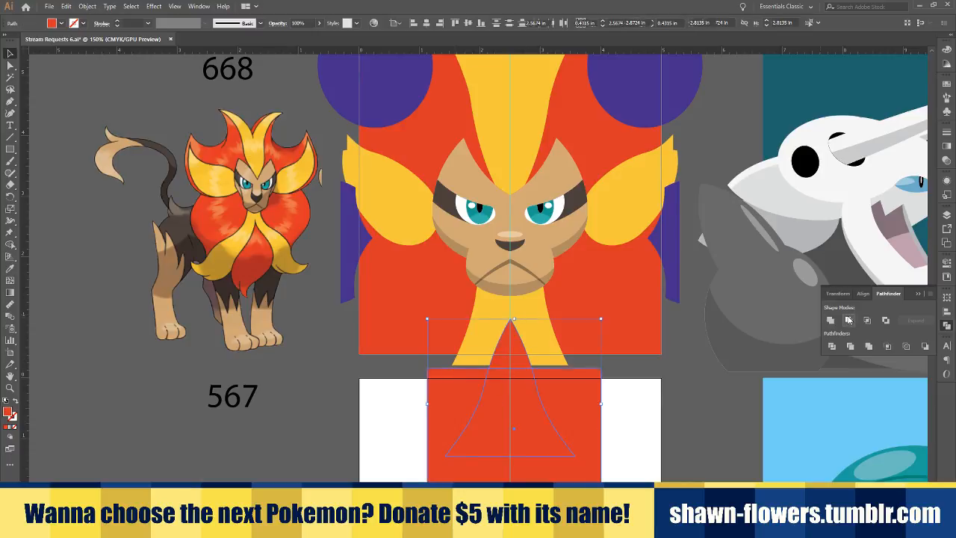
{"action": "left_click", "coordinate": [555, 421]}
Save the document with the new lower mane shapes
{"action": "scroll", "coordinate": [531, 407], "scroll_direction": "up", "scroll_amount": 2}
{"action": "scroll", "coordinate": [470, 365], "scroll_direction": "down", "scroll_amount": 2}
{"action": "scroll", "coordinate": [470, 365], "scroll_direction": "up", "scroll_amount": 2}
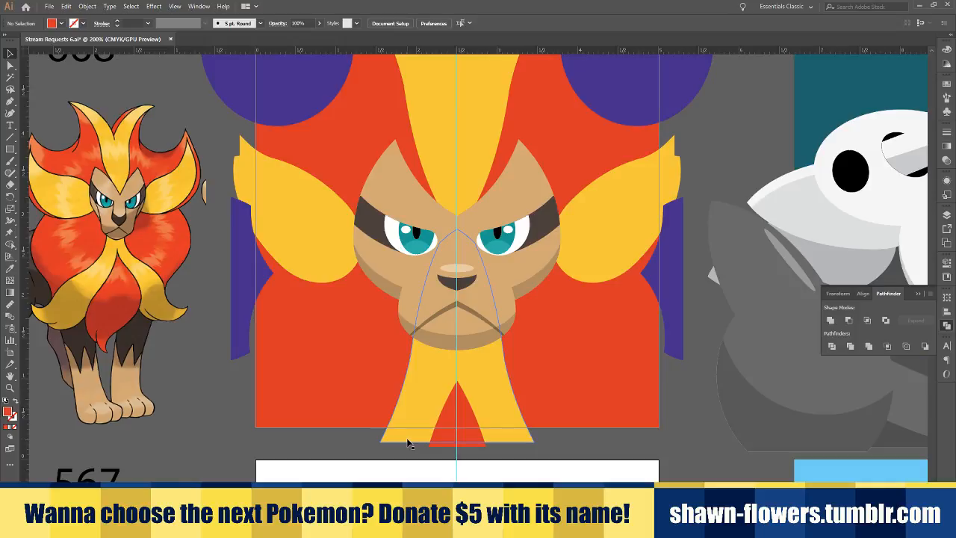
{"action": "scroll", "coordinate": [407, 443], "scroll_direction": "down", "scroll_amount": 2}
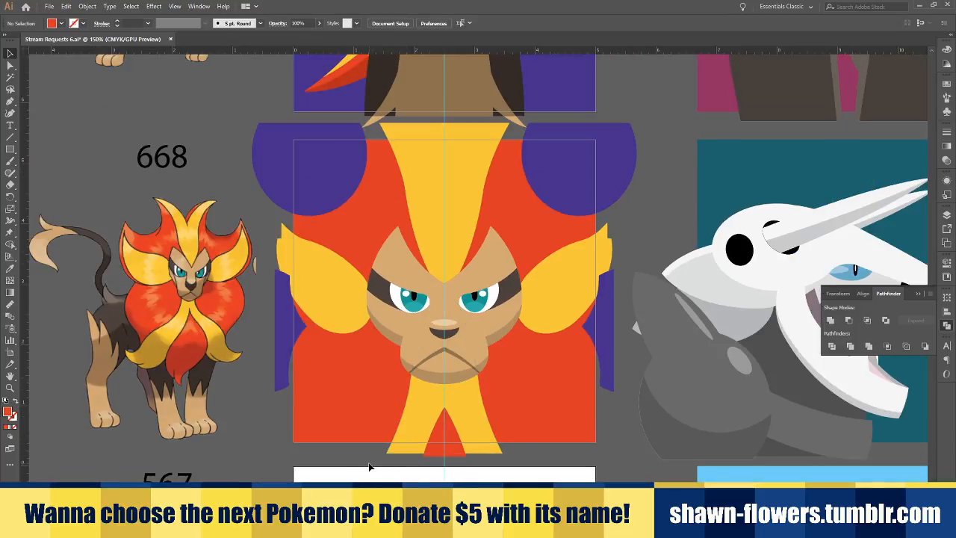
{"action": "scroll", "coordinate": [369, 467], "scroll_direction": "up", "scroll_amount": 1}
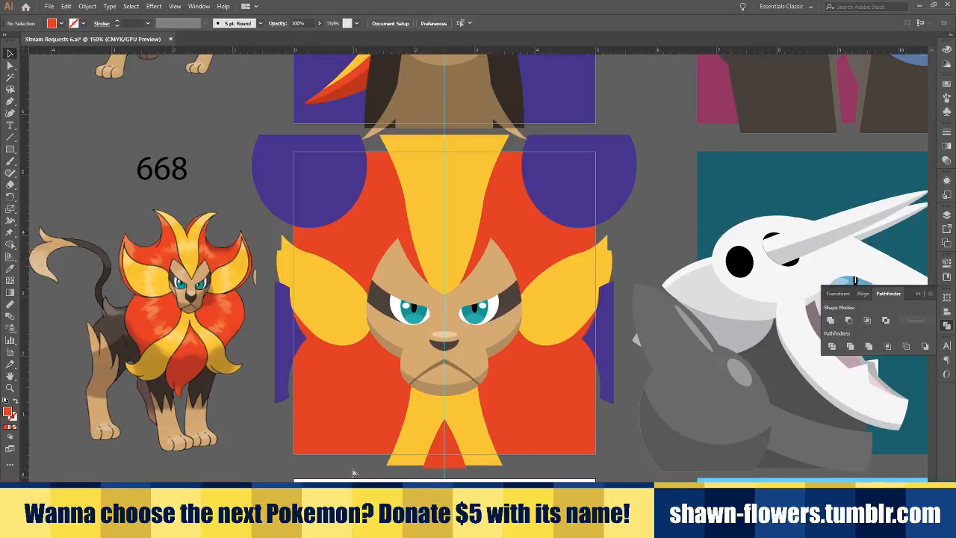
{"action": "key", "text": "ctrl+s"}
Duplicate the tan muzzle shape slightly downward along the guide and narrow the copy to about 1.33 in
{"action": "scroll", "coordinate": [361, 466], "scroll_direction": "right", "scroll_amount": 2}
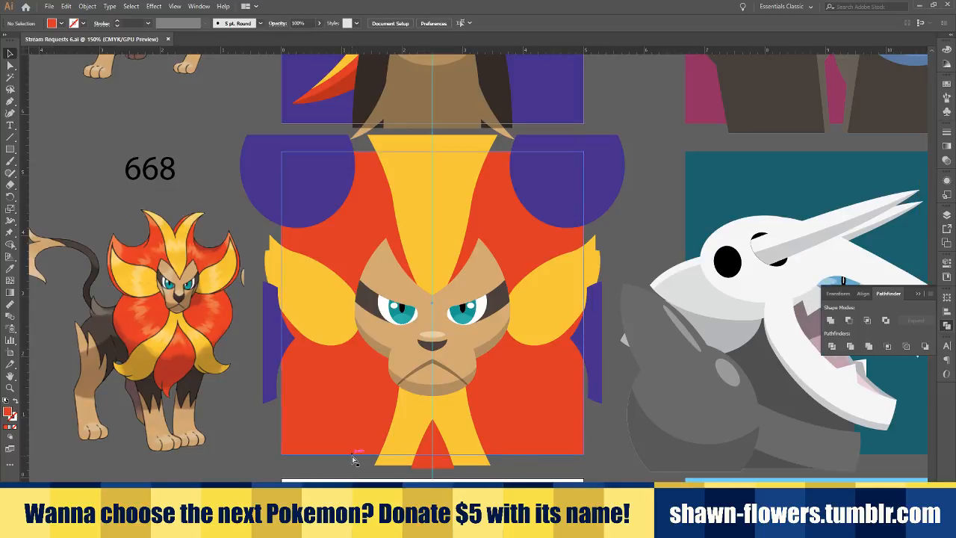
{"action": "scroll", "coordinate": [331, 453], "scroll_direction": "right", "scroll_amount": 2}
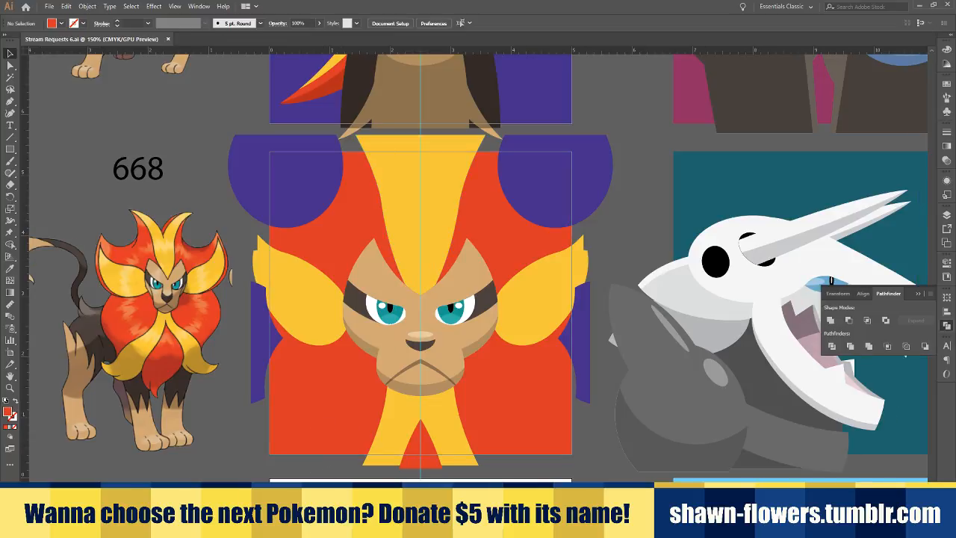
{"action": "scroll", "coordinate": [406, 450], "scroll_direction": "up", "scroll_amount": 2}
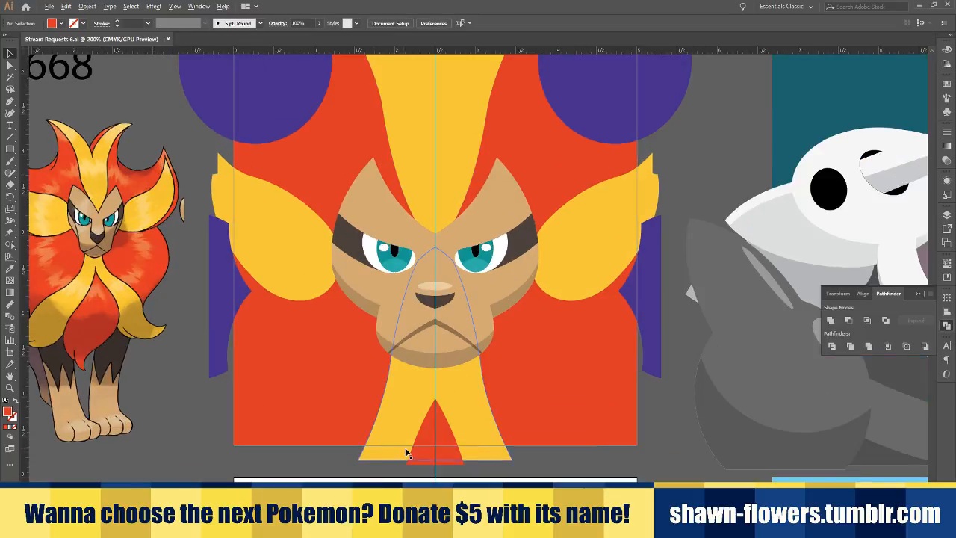
{"action": "left_click", "coordinate": [377, 242]}
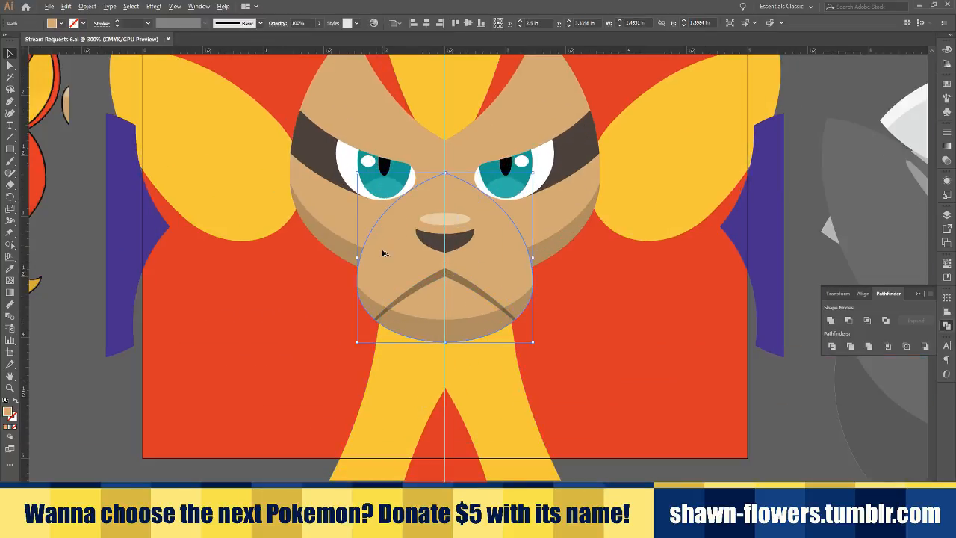
{"action": "left_click_drag", "start_coordinate": [383, 253], "coordinate": [385, 267]}
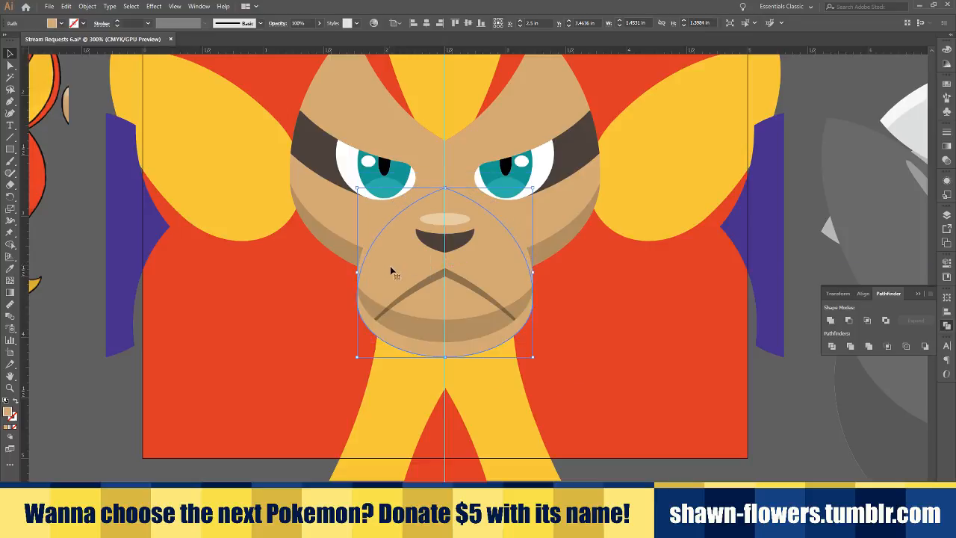
{"action": "left_click_drag", "start_coordinate": [533, 274], "coordinate": [526, 275]}
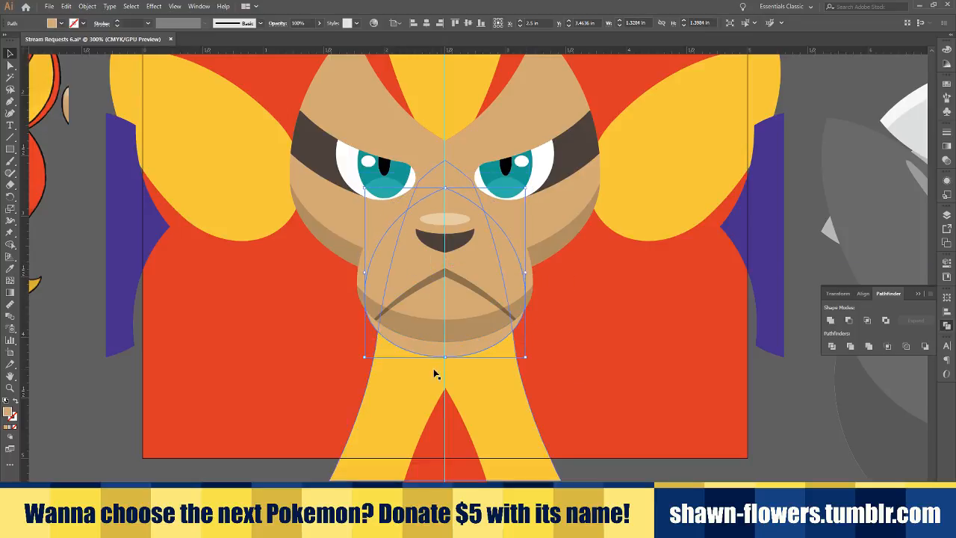
{"action": "left_click_drag", "start_coordinate": [423, 352], "coordinate": [423, 357]}
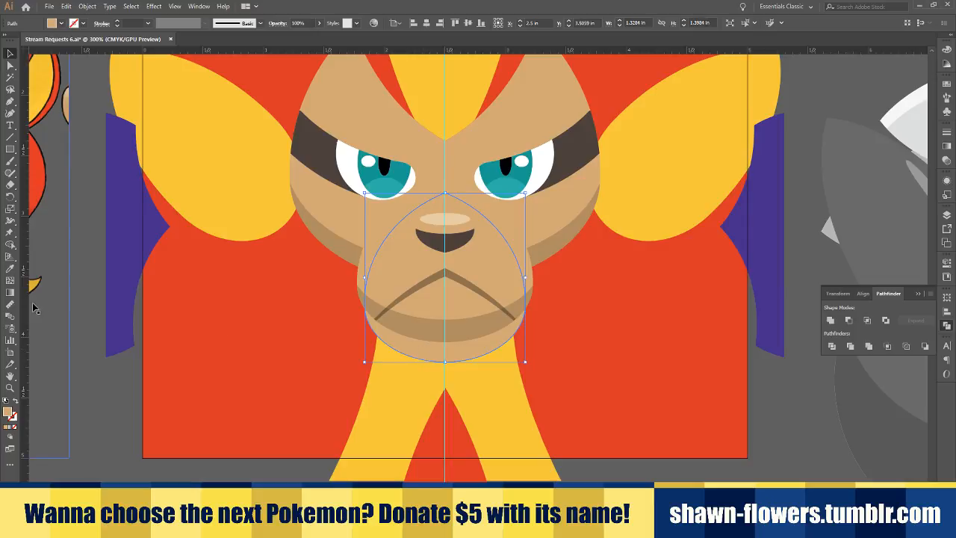
Give the muzzle copy the translucent shading of the cheek shadow and send it behind the face to shade the chin
{"action": "left_click", "coordinate": [11, 269]}
{"action": "left_click", "coordinate": [352, 250]}
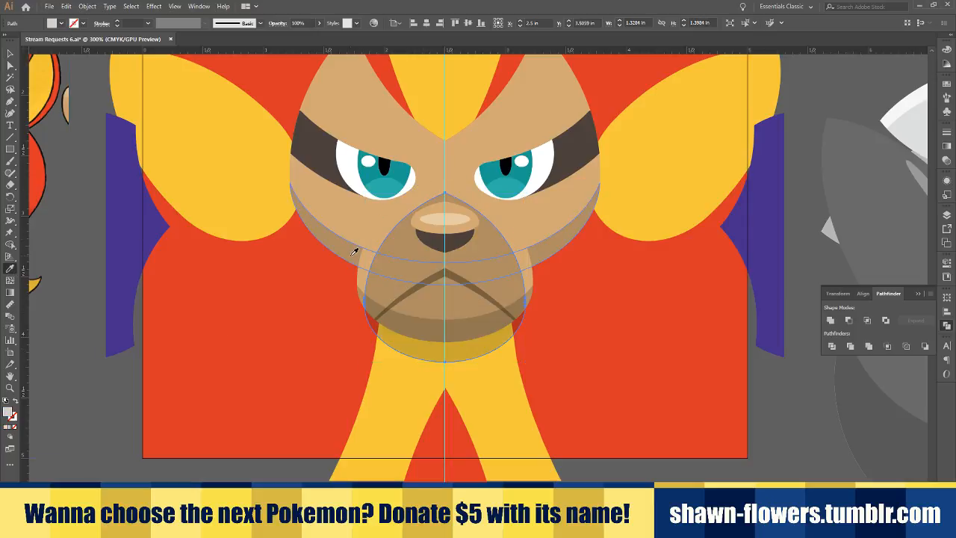
{"action": "left_click", "coordinate": [10, 54]}
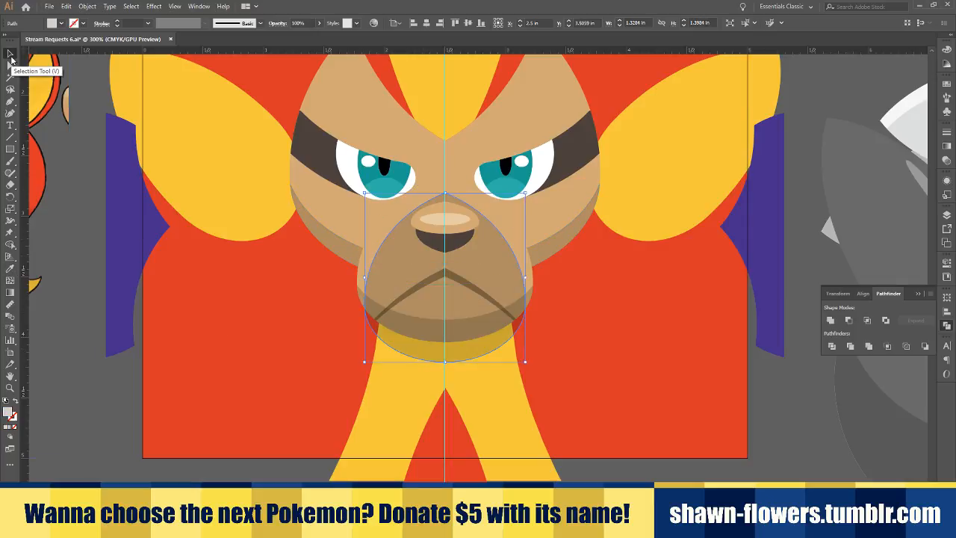
{"action": "key", "text": "ctrl+["}
{"action": "left_click", "coordinate": [124, 395]}
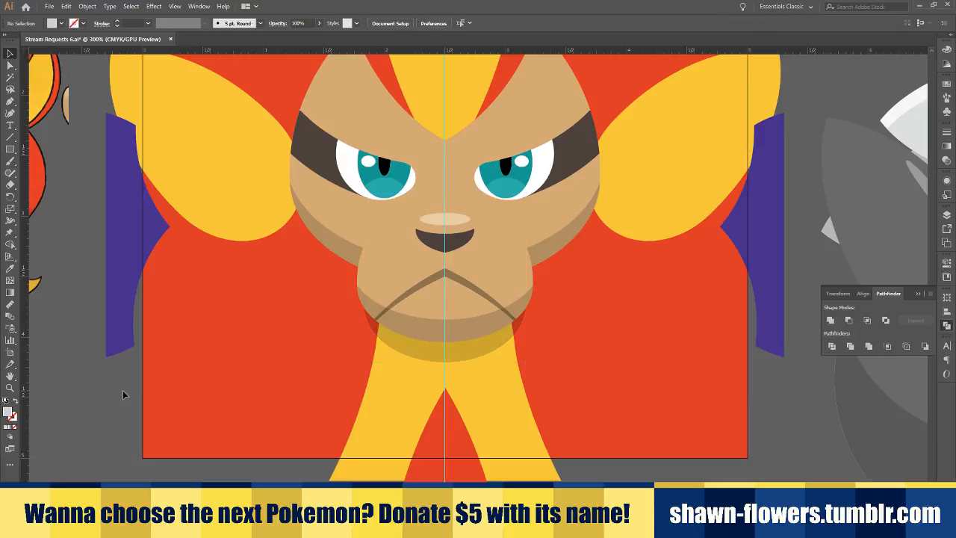
Duplicate the tan head shape slightly downward along the guide and narrow the copy to about 2.47 in
{"action": "left_click", "coordinate": [322, 207]}
{"action": "left_click_drag", "start_coordinate": [324, 201], "coordinate": [321, 215]}
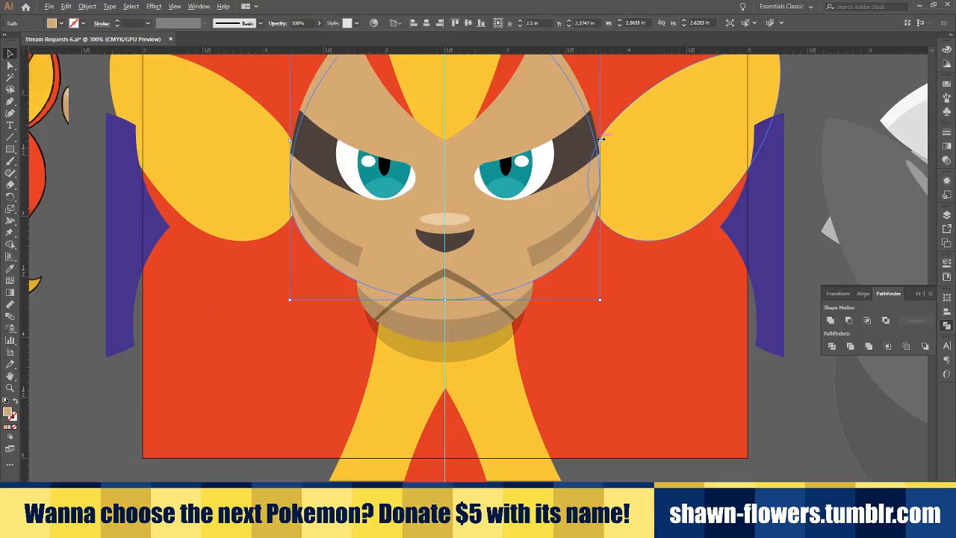
{"action": "left_click_drag", "start_coordinate": [602, 139], "coordinate": [595, 140]}
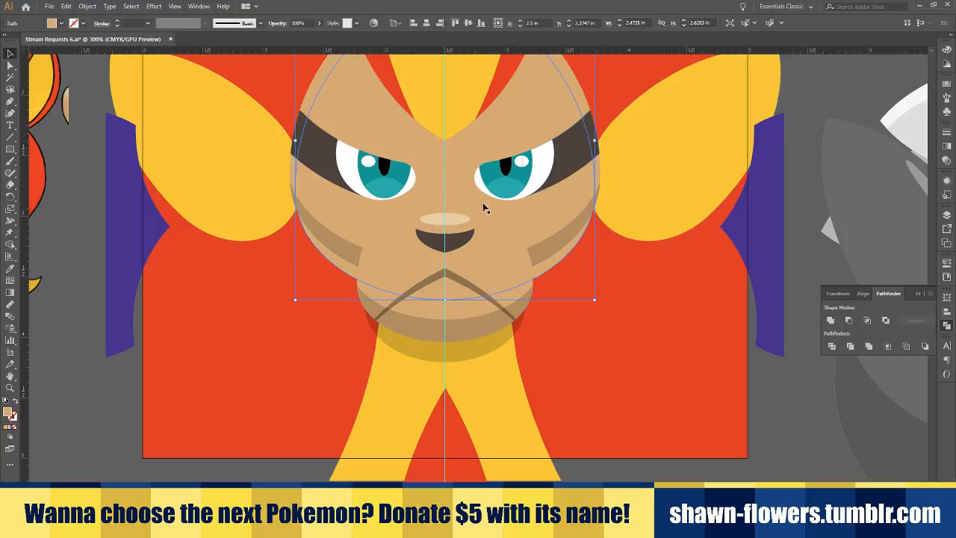
Apply the chin's translucent shadow style to the head copy and send it behind the head as a shadow on the mane
{"action": "left_click", "coordinate": [9, 269]}
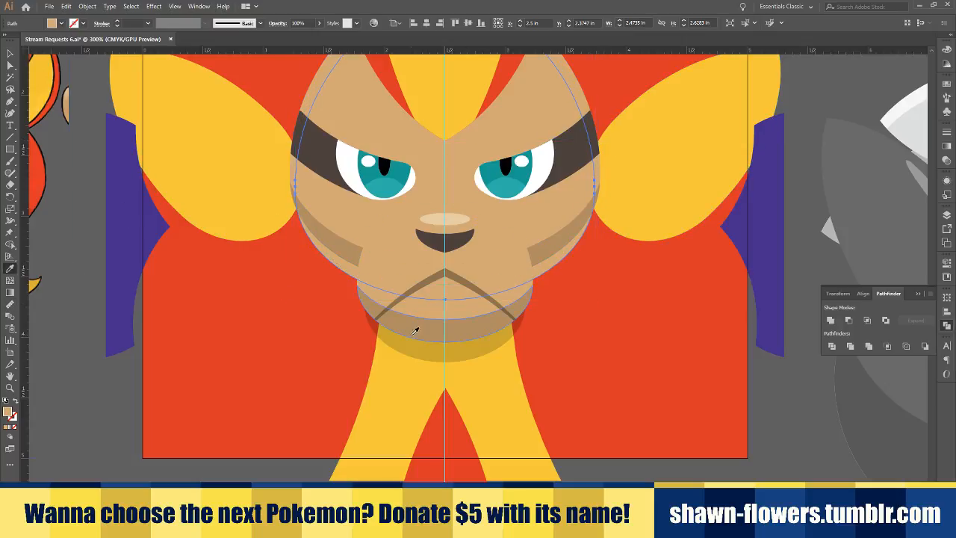
{"action": "left_click", "coordinate": [418, 343]}
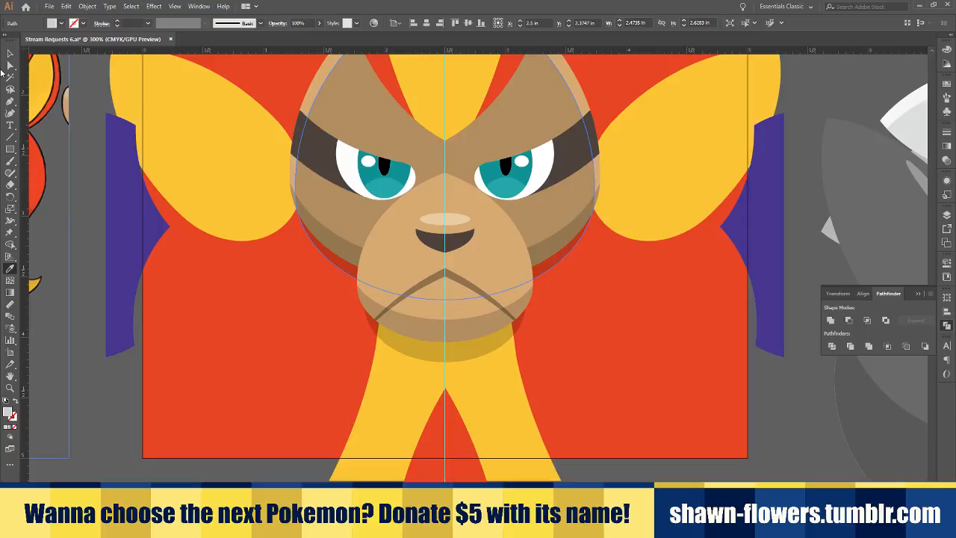
{"action": "left_click", "coordinate": [10, 53]}
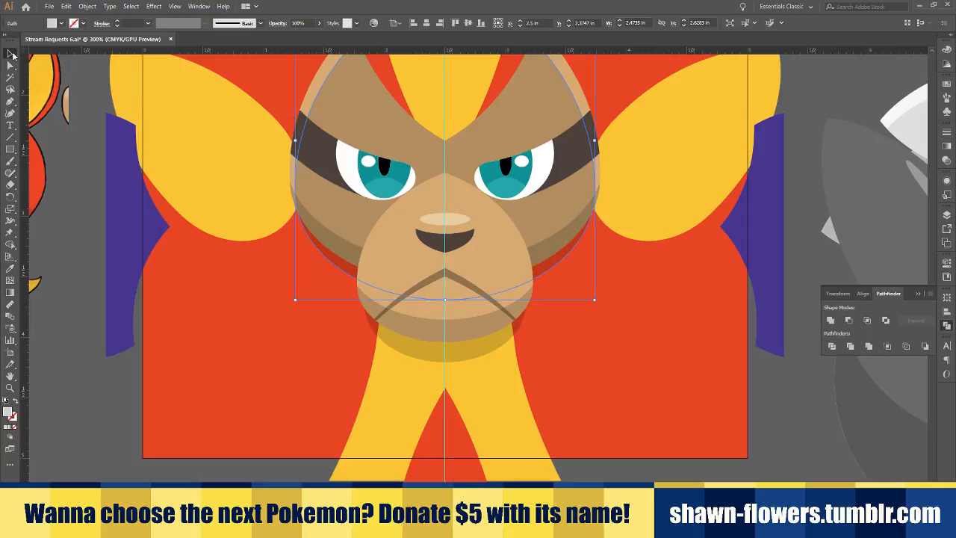
{"action": "key", "text": "ctrl+z"}
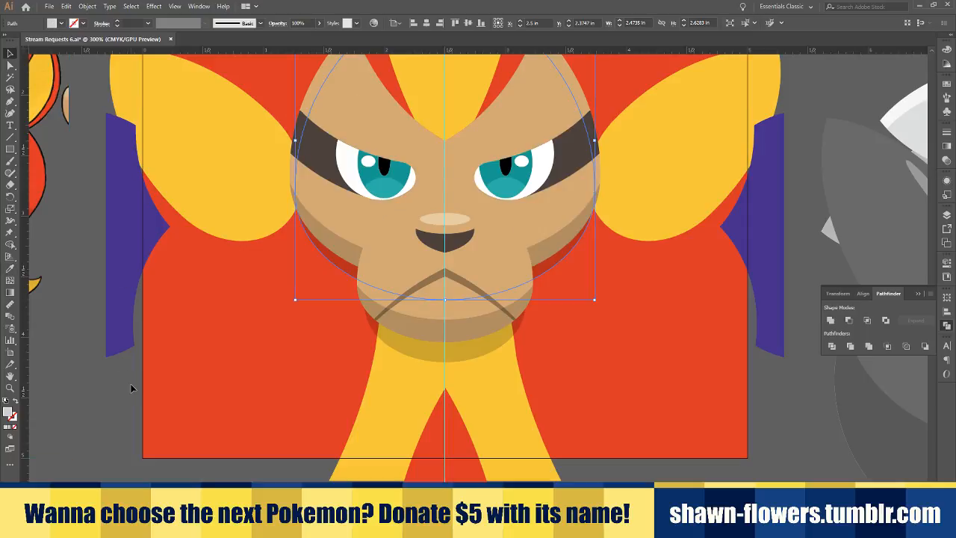
{"action": "left_click", "coordinate": [132, 388]}
Review the whole lion portrait against its reference image and the neighboring artboards
{"action": "scroll", "coordinate": [132, 388], "scroll_direction": "down", "scroll_amount": 2}
{"action": "scroll", "coordinate": [320, 477], "scroll_direction": "left", "scroll_amount": 1}
{"action": "scroll", "coordinate": [318, 477], "scroll_direction": "left", "scroll_amount": 1}
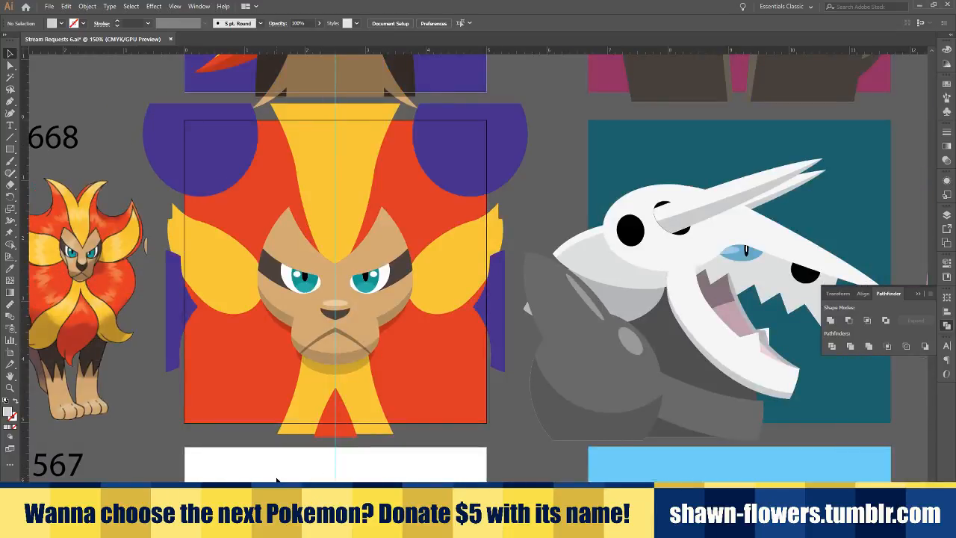
{"action": "scroll", "coordinate": [284, 473], "scroll_direction": "left", "scroll_amount": 2}
{"action": "scroll", "coordinate": [314, 480], "scroll_direction": "left", "scroll_amount": 1}
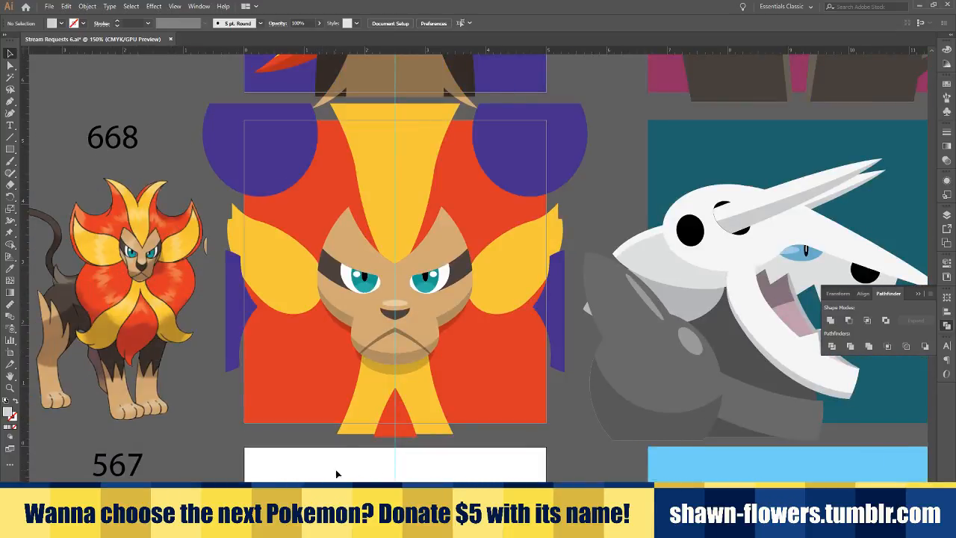
{"action": "scroll", "coordinate": [340, 478], "scroll_direction": "up", "scroll_amount": 5}
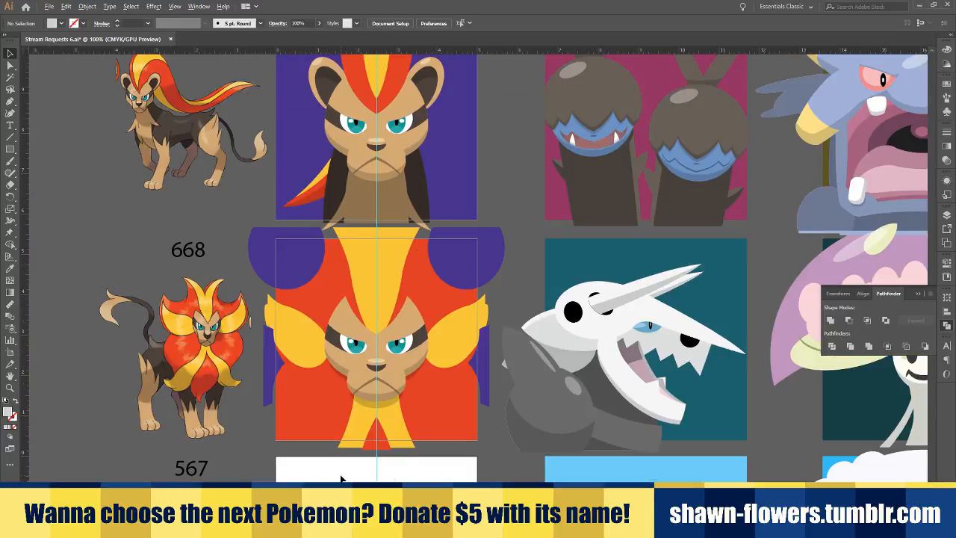
{"action": "scroll", "coordinate": [341, 478], "scroll_direction": "down", "scroll_amount": 5}
{"action": "scroll", "coordinate": [341, 478], "scroll_direction": "up", "scroll_amount": 1}
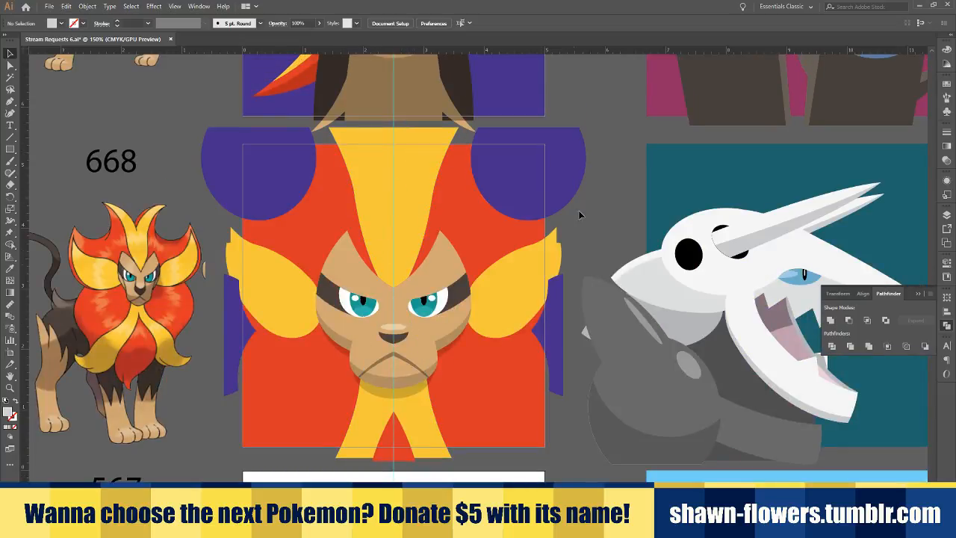
Copy the upper lion's ear highlight as an ellipse about 0.73 by 0.29 in and place it on the mane above the brow
{"action": "left_click", "coordinate": [688, 364]}
{"action": "scroll", "coordinate": [389, 97], "scroll_direction": "up", "scroll_amount": 8}
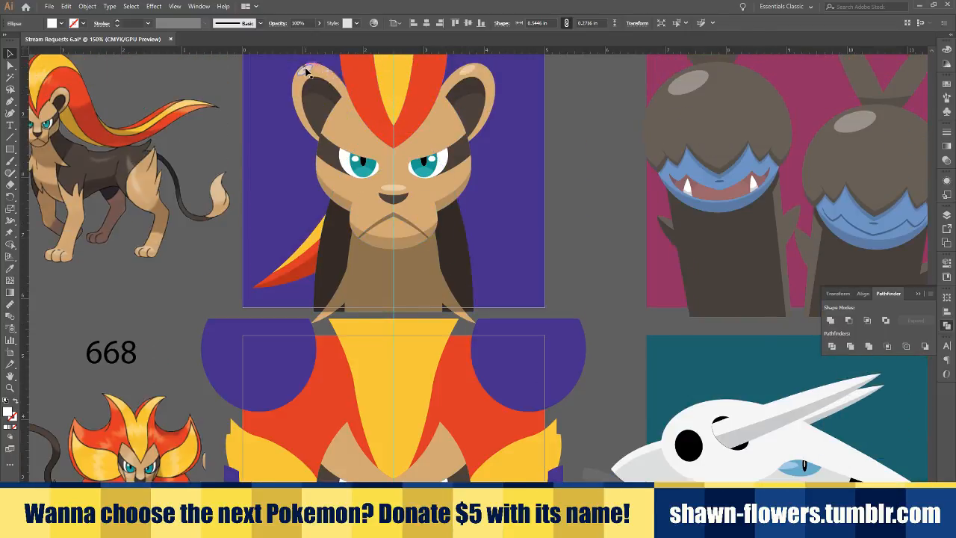
{"action": "left_click_drag", "start_coordinate": [307, 71], "coordinate": [379, 375]}
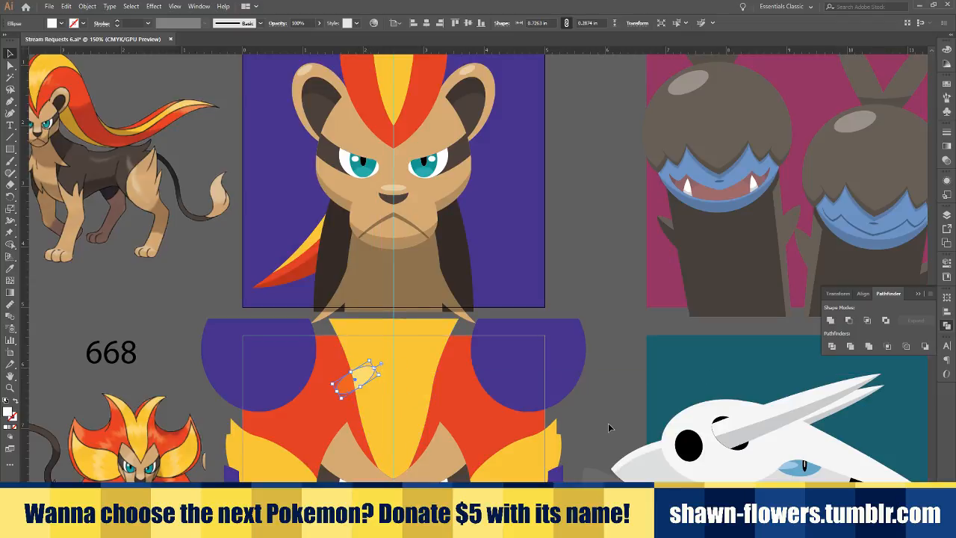
{"action": "left_click", "coordinate": [609, 427]}
{"action": "scroll", "coordinate": [574, 393], "scroll_direction": "down", "scroll_amount": 5}
{"action": "scroll", "coordinate": [376, 255], "scroll_direction": "up", "scroll_amount": 3}
{"action": "left_click_drag", "start_coordinate": [346, 222], "coordinate": [367, 251]}
{"action": "scroll", "coordinate": [367, 251], "scroll_direction": "down", "scroll_amount": 3}
{"action": "left_click", "coordinate": [215, 478]}
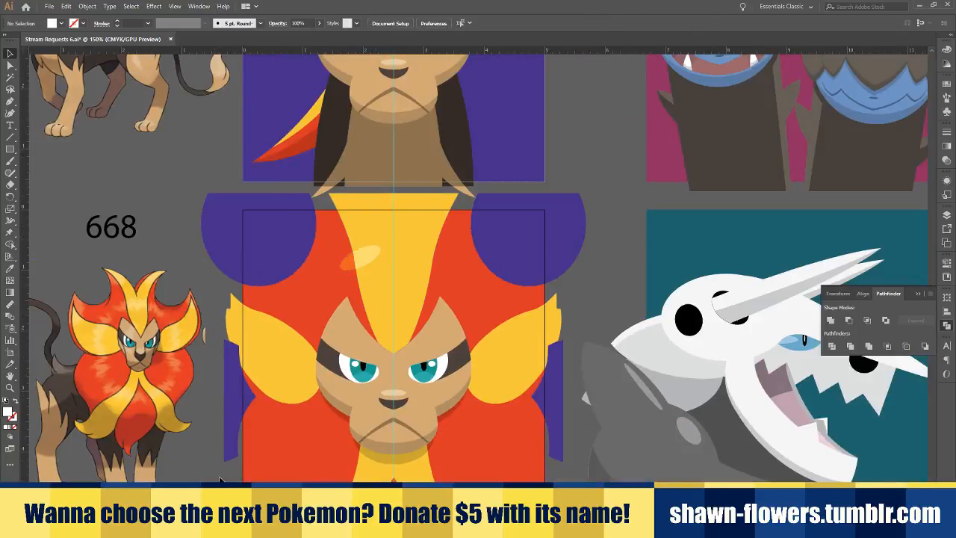
{"action": "scroll", "coordinate": [224, 475], "scroll_direction": "down", "scroll_amount": 2}
{"action": "scroll", "coordinate": [247, 471], "scroll_direction": "left", "scroll_amount": 1}
{"action": "scroll", "coordinate": [254, 468], "scroll_direction": "right", "scroll_amount": 1}
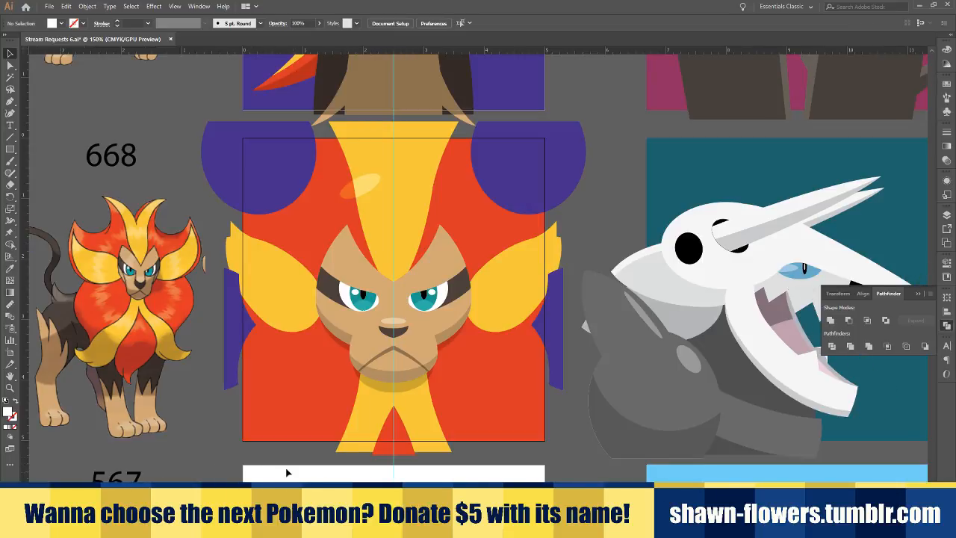
{"action": "scroll", "coordinate": [306, 466], "scroll_direction": "up", "scroll_amount": 1}
{"action": "scroll", "coordinate": [301, 460], "scroll_direction": "right", "scroll_amount": 1}
{"action": "scroll", "coordinate": [301, 460], "scroll_direction": "down", "scroll_amount": 1}
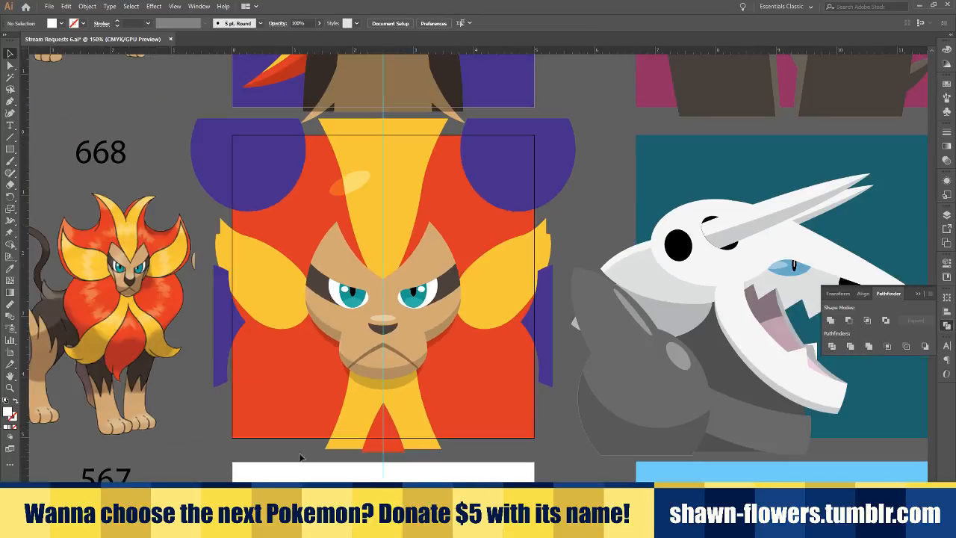
{"action": "left_click", "coordinate": [11, 150]}
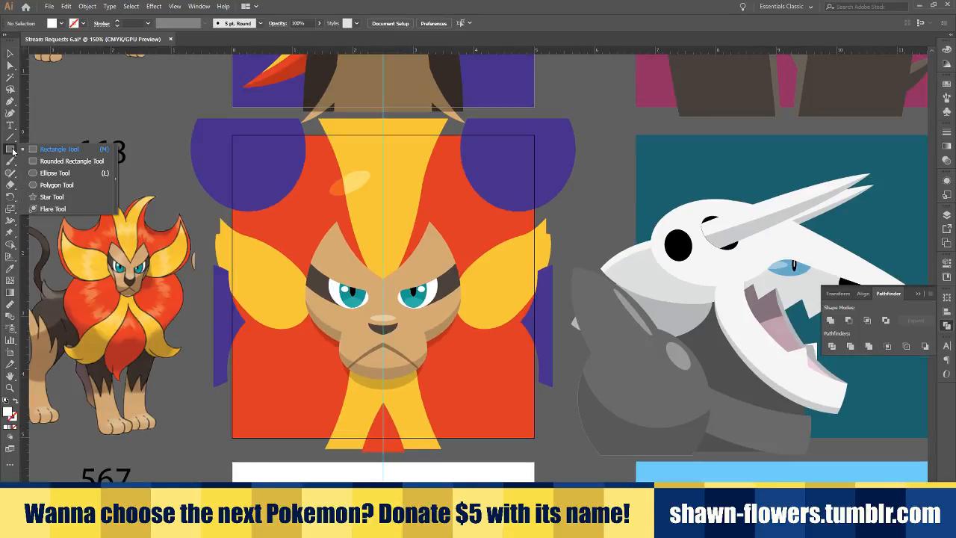
{"action": "left_click", "coordinate": [35, 163]}
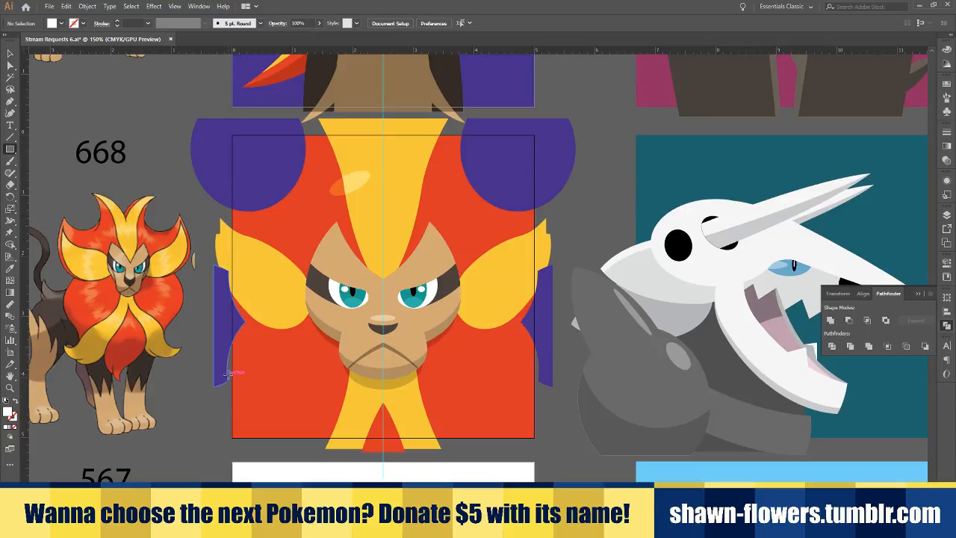
{"action": "left_click", "coordinate": [10, 56]}
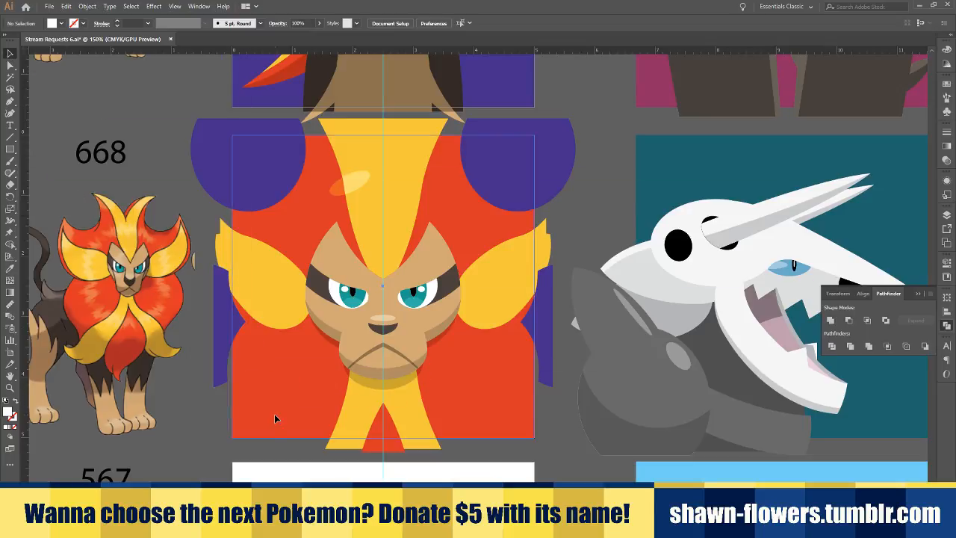
Select the red background square and examine how its lower-left corner lines up with the artboard
{"action": "mouse_move", "coordinate": [274, 414]}
{"action": "left_mouse_down"}
{"action": "mouse_move", "coordinate": [274, 386]}
{"action": "mouse_move", "coordinate": [270, 406]}
{"action": "left_mouse_up"}
{"action": "scroll", "coordinate": [267, 411], "scroll_direction": "up", "scroll_amount": 5}
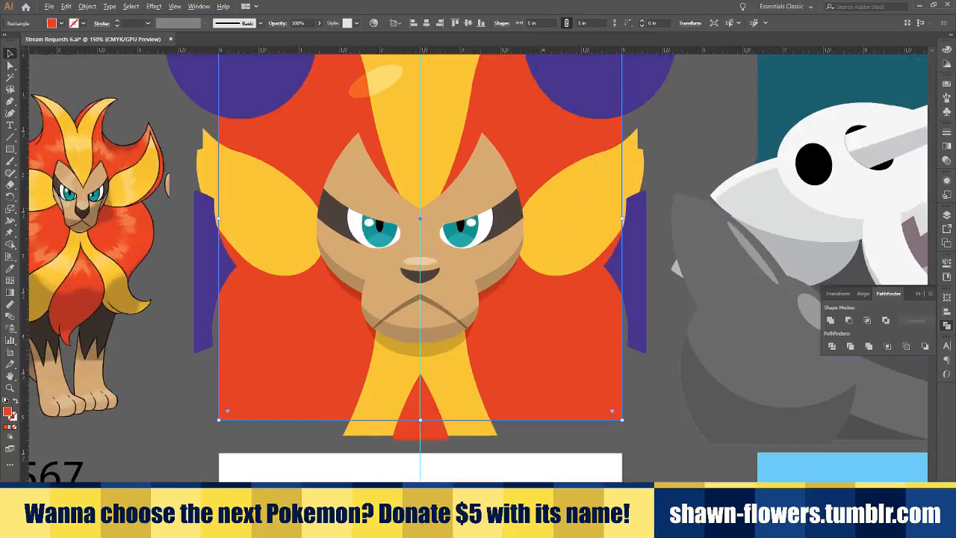
{"action": "scroll", "coordinate": [225, 160], "scroll_direction": "left", "scroll_amount": 3}
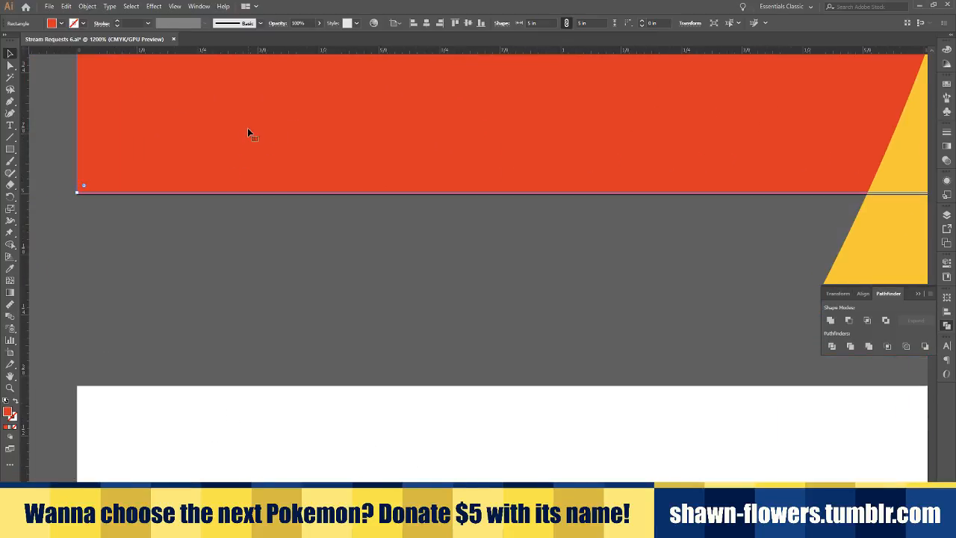
{"action": "left_click_drag", "start_coordinate": [247, 135], "coordinate": [247, 134]}
{"action": "scroll", "coordinate": [280, 291], "scroll_direction": "down", "scroll_amount": 7}
{"action": "scroll", "coordinate": [303, 323], "scroll_direction": "up", "scroll_amount": 2}
{"action": "left_click", "coordinate": [248, 321]}
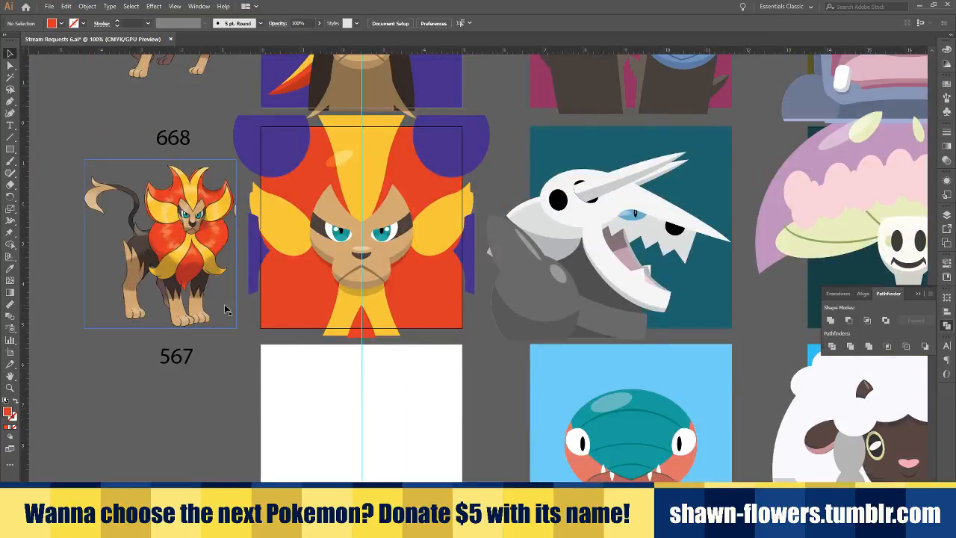
Draw a red ellipse about 2.77 by 2.56 in over one side of the lower mane and duplicate it onto the center guide
{"action": "left_click", "coordinate": [11, 150]}
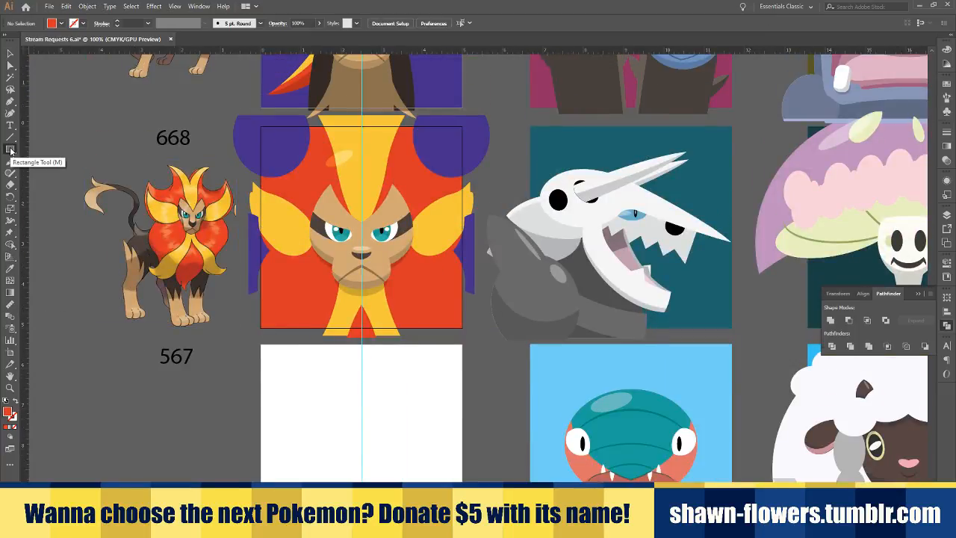
{"action": "left_click_drag", "start_coordinate": [10, 151], "coordinate": [47, 174]}
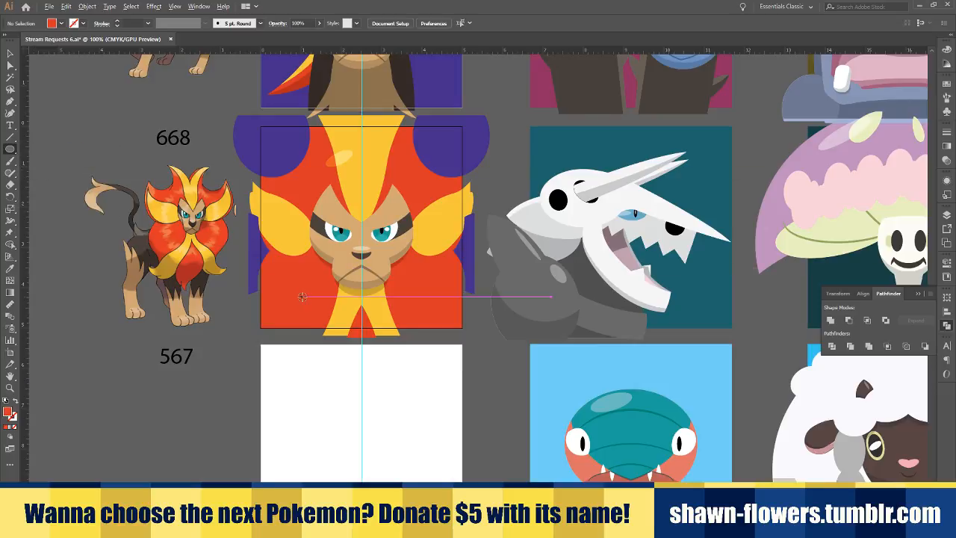
{"action": "scroll", "coordinate": [302, 293], "scroll_direction": "up", "scroll_amount": 2}
{"action": "left_click_drag", "start_coordinate": [180, 132], "coordinate": [402, 338]}
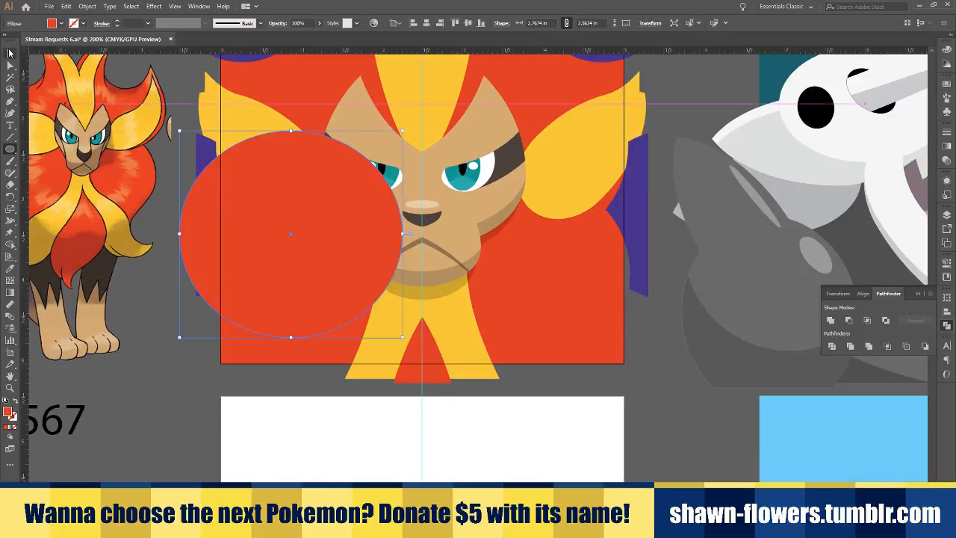
{"action": "left_click", "coordinate": [9, 52]}
{"action": "left_click_drag", "start_coordinate": [338, 279], "coordinate": [467, 297]}
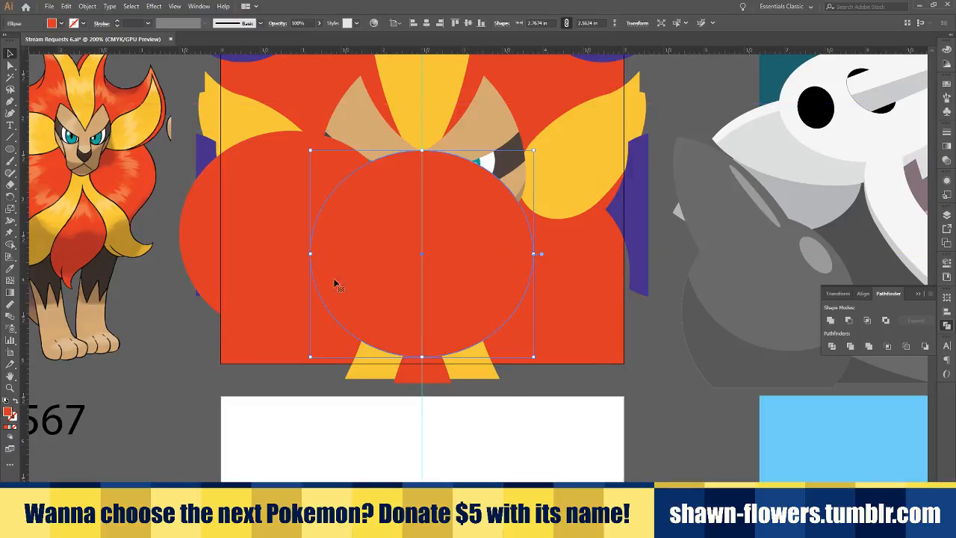
Duplicate the side ellipse across to the opposite side and center the outer pair on the vertical guide
{"action": "left_click_drag", "start_coordinate": [263, 293], "coordinate": [574, 295]}
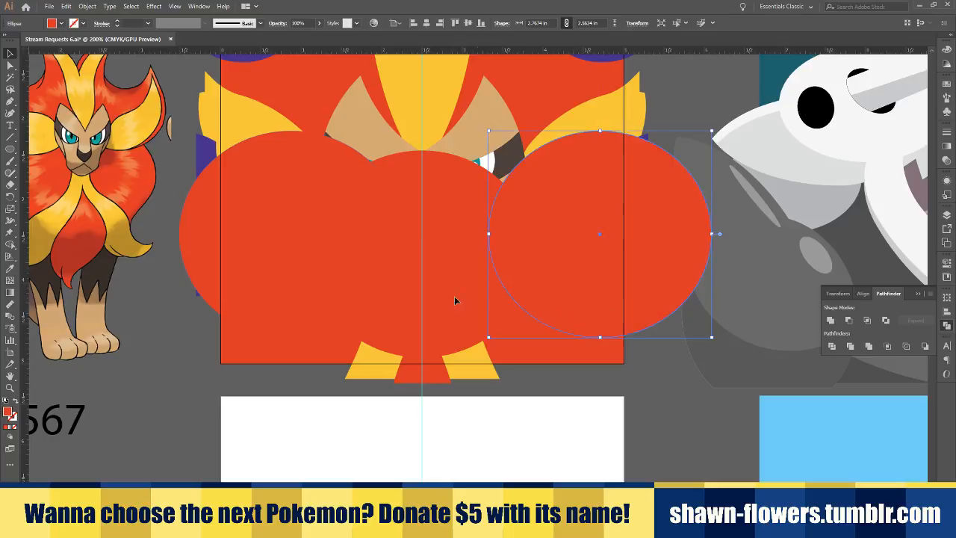
{"action": "left_click", "coordinate": [259, 283], "text": "shift"}
{"action": "left_click_drag", "start_coordinate": [647, 278], "coordinate": [621, 280]}
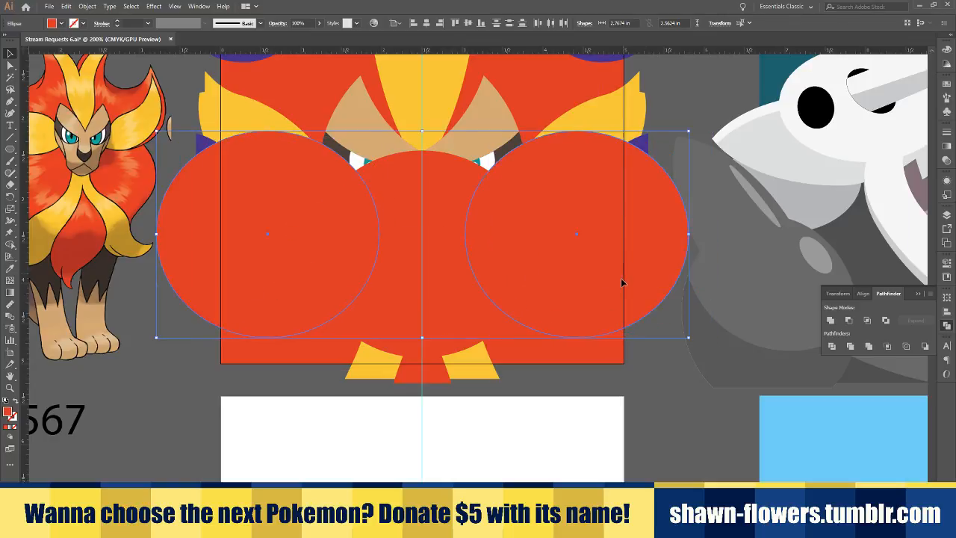
{"action": "left_click", "coordinate": [453, 316], "text": "shift"}
{"action": "left_click", "coordinate": [532, 404]}
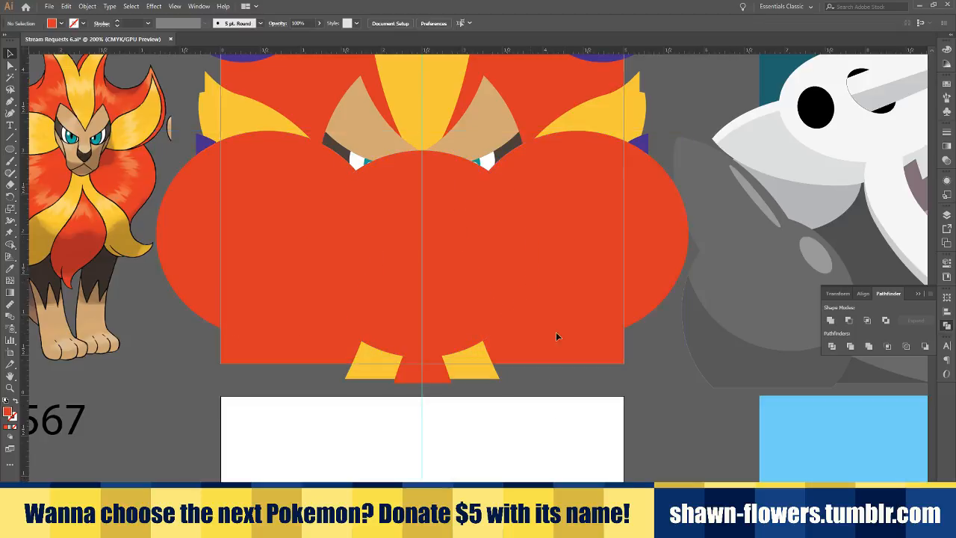
Narrow the two outer ellipses to about 2.45 in wide each, keeping the pair symmetrical about the guide
{"action": "left_click", "coordinate": [555, 326]}
{"action": "left_click", "coordinate": [226, 247], "text": "shift"}
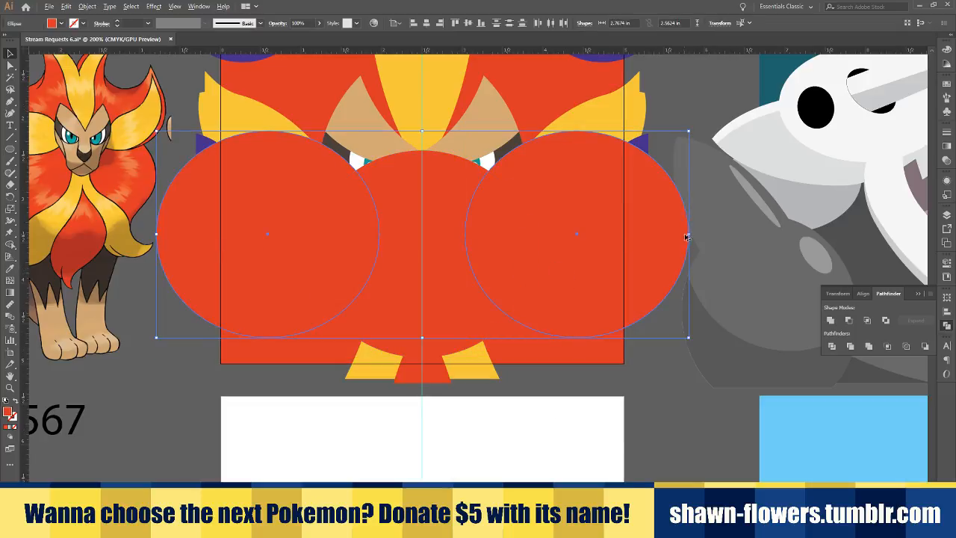
{"action": "left_click_drag", "start_coordinate": [686, 237], "coordinate": [658, 251]}
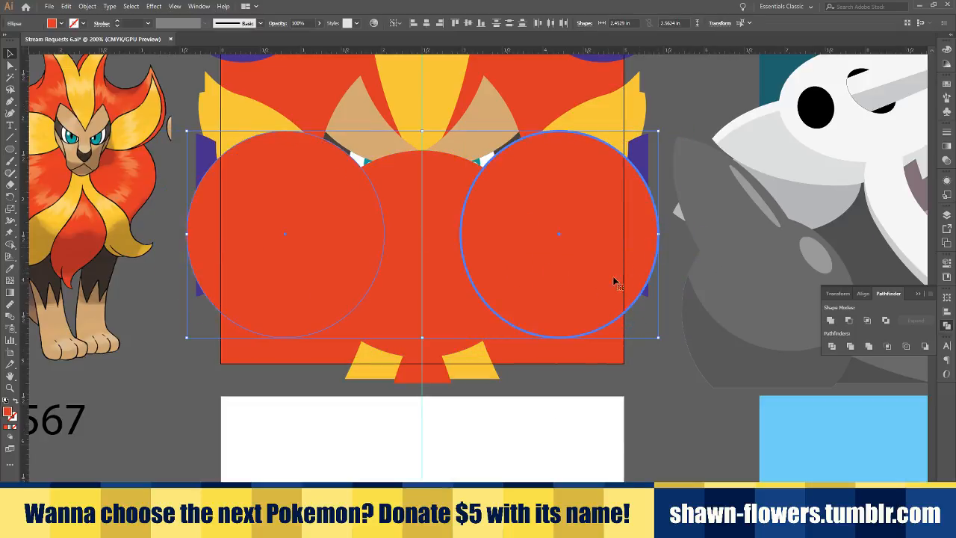
{"action": "left_click", "coordinate": [623, 379]}
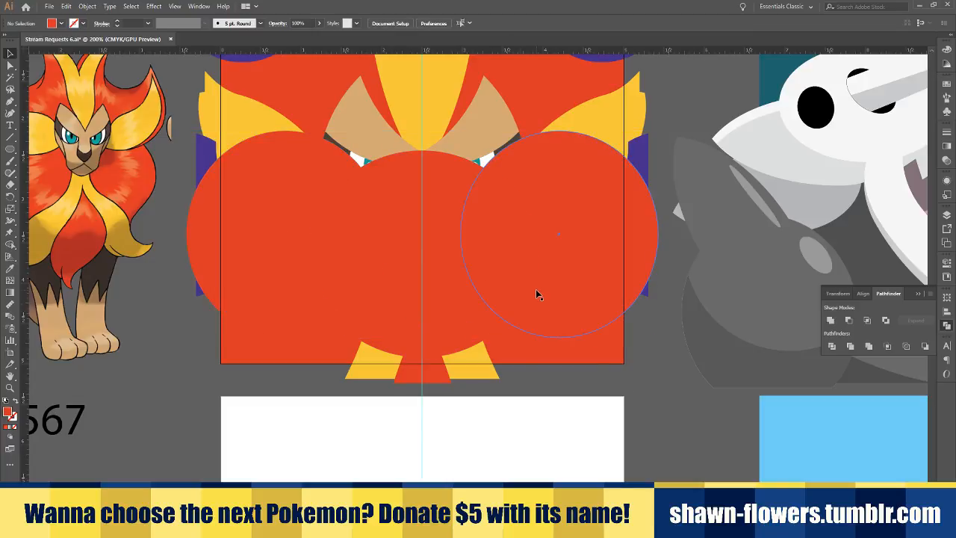
Unite the three overlapping red ellipses into one scalloped shape
{"action": "left_click", "coordinate": [536, 292]}
{"action": "left_click", "coordinate": [283, 284], "text": "shift"}
{"action": "left_click", "coordinate": [399, 305], "text": "shift"}
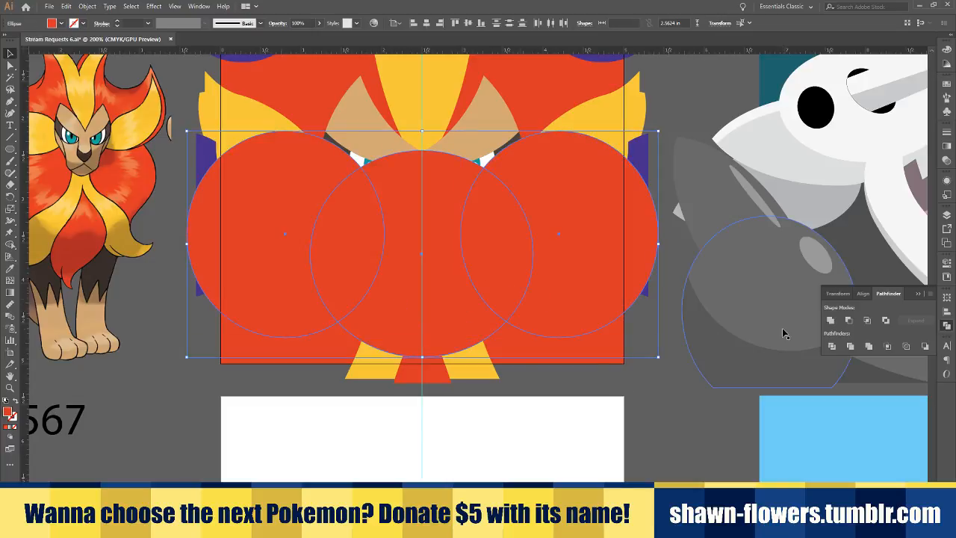
{"action": "left_click", "coordinate": [829, 321]}
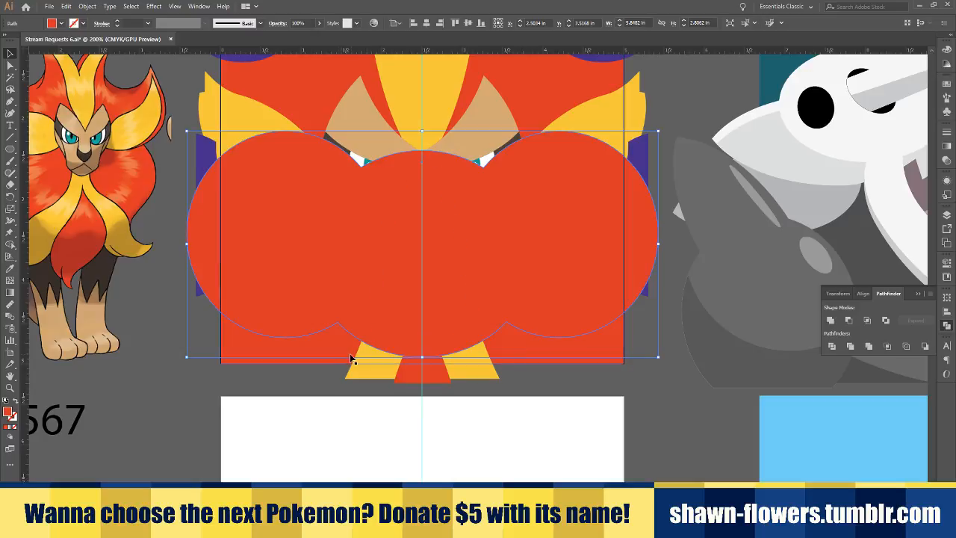
Subtract the scalloped shape from a front copy of the red background square and delete the leftover upper piece
{"action": "left_click", "coordinate": [849, 320]}
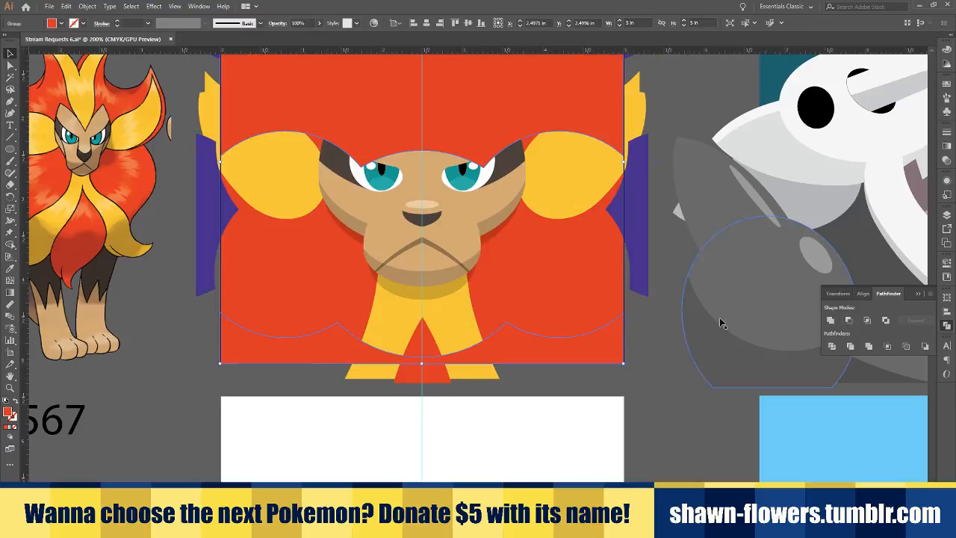
{"action": "scroll", "coordinate": [463, 384], "scroll_direction": "down", "scroll_amount": 1, "text": "alt"}
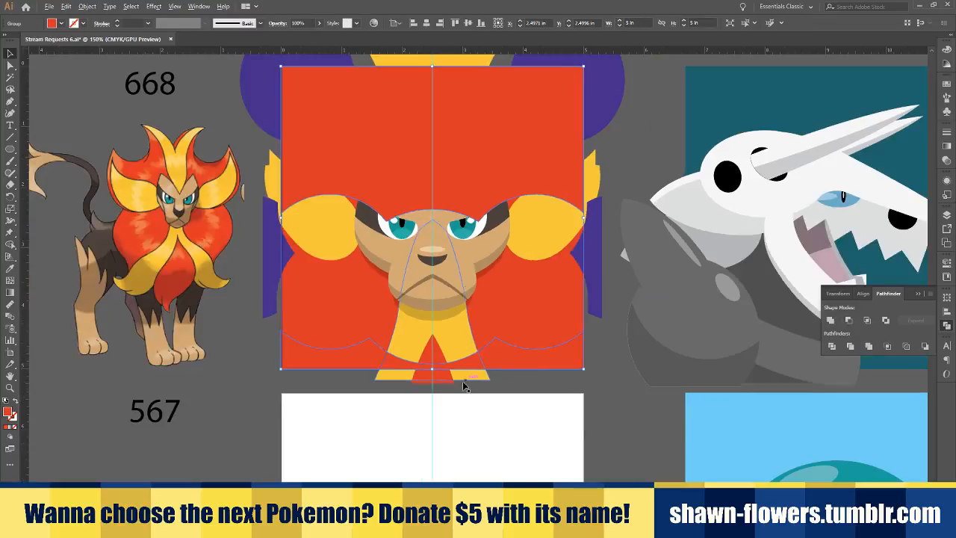
{"action": "left_click", "coordinate": [488, 413]}
{"action": "left_click", "coordinate": [472, 202]}
{"action": "key", "text": "Delete"}
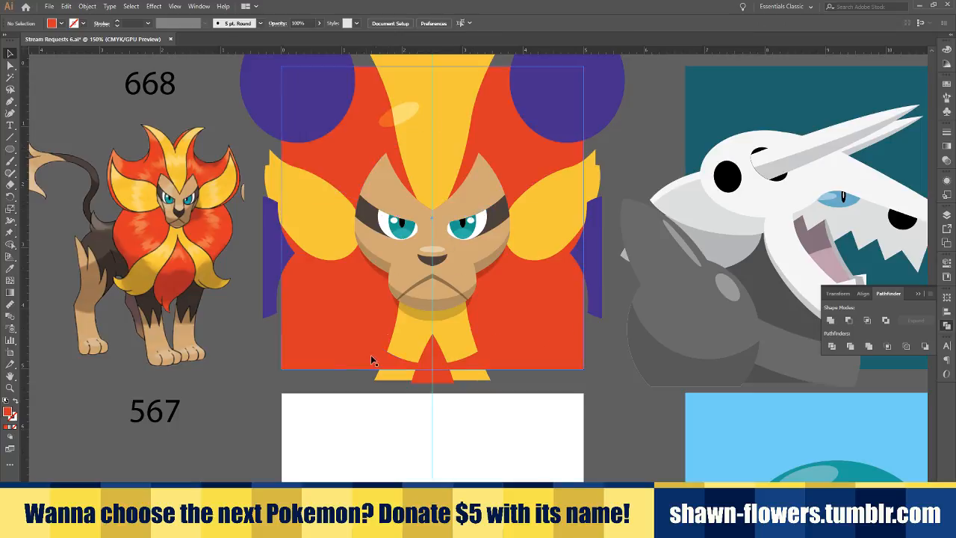
Apply the chin's translucent shadow style to the remaining scalloped strip to shade the bottom of the mane
{"action": "left_click", "coordinate": [361, 357]}
{"action": "left_click", "coordinate": [10, 269]}
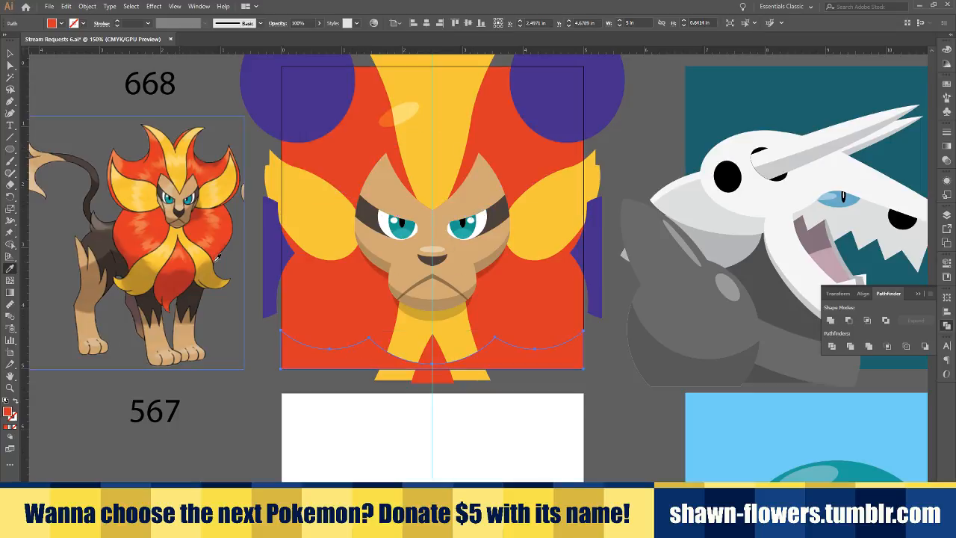
{"action": "left_click", "coordinate": [435, 316]}
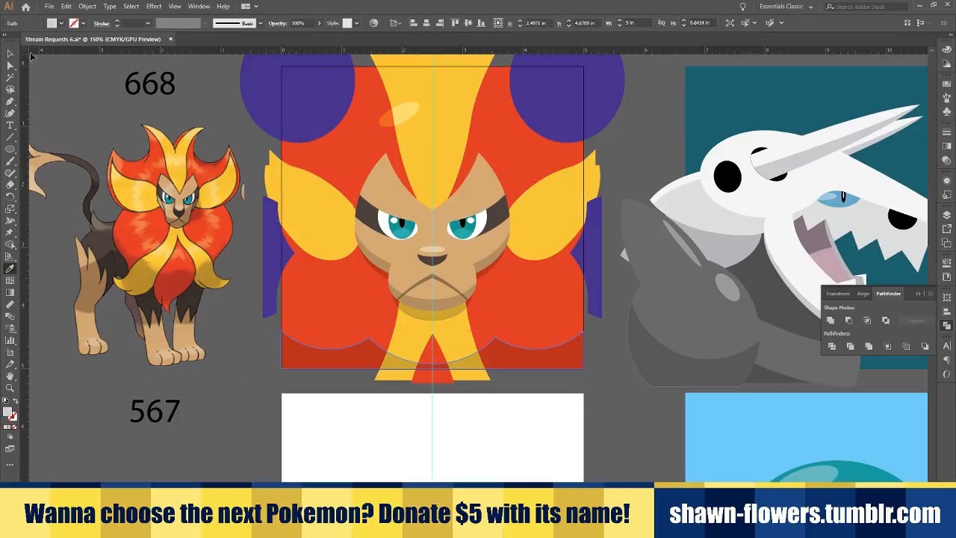
{"action": "left_click", "coordinate": [11, 53]}
{"action": "left_click", "coordinate": [341, 438]}
{"action": "scroll", "coordinate": [538, 473], "scroll_direction": "up", "scroll_amount": 2}
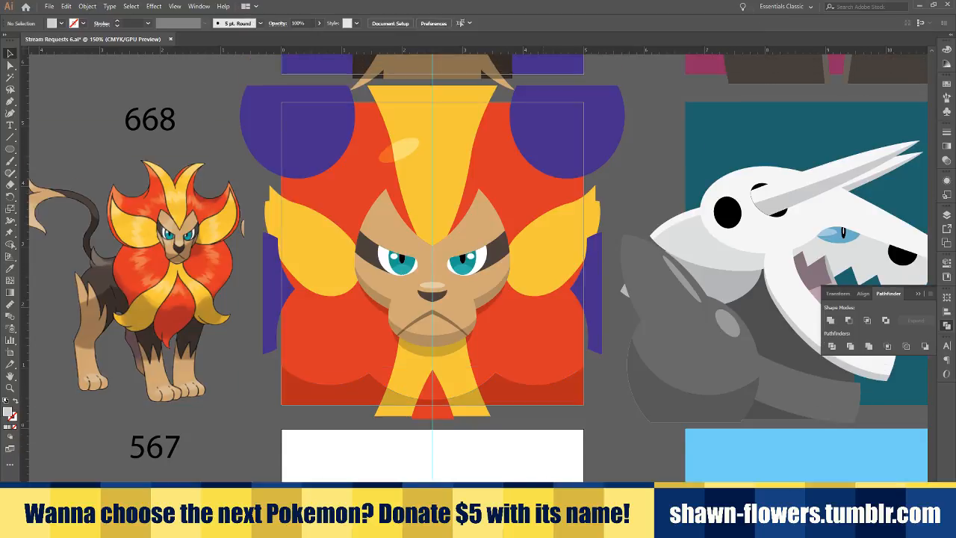
Compare the shaded lion portrait with its reference image, focusing on the mane and forehead
{"action": "scroll", "coordinate": [475, 268], "scroll_direction": "up", "scroll_amount": 2}
{"action": "scroll", "coordinate": [478, 265], "scroll_direction": "left", "scroll_amount": 3}
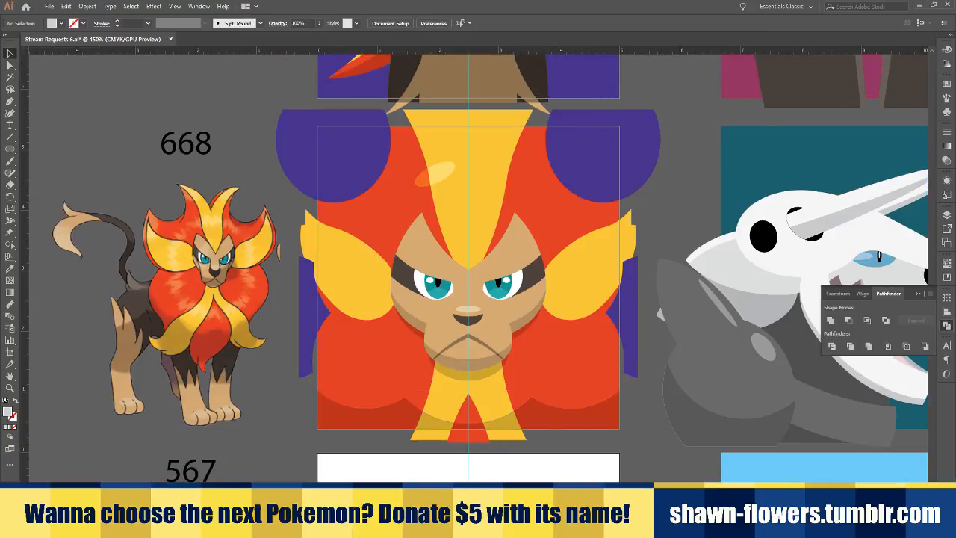
{"action": "scroll", "coordinate": [478, 265], "scroll_direction": "right", "scroll_amount": 3}
{"action": "scroll", "coordinate": [478, 265], "scroll_direction": "up", "scroll_amount": 2}
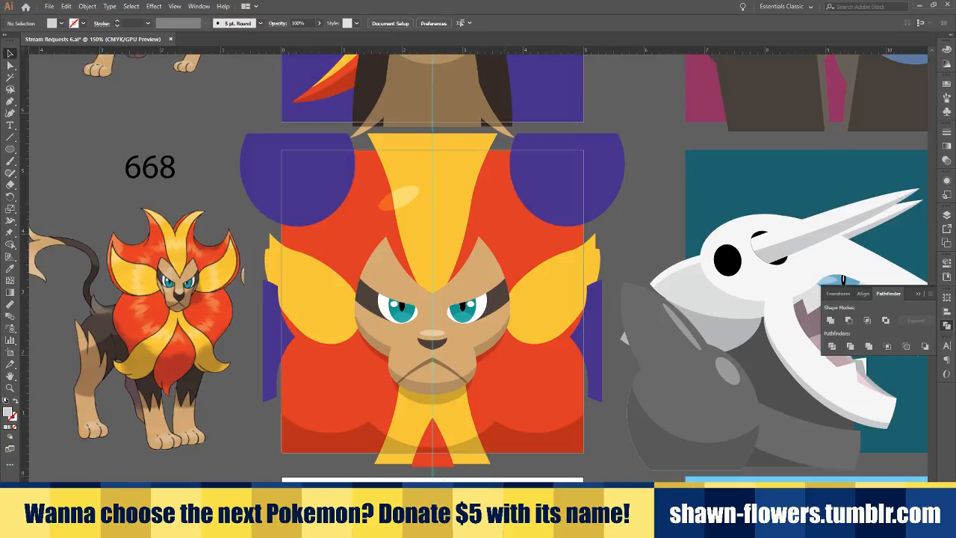
{"action": "scroll", "coordinate": [475, 267], "scroll_direction": "up", "scroll_amount": 2}
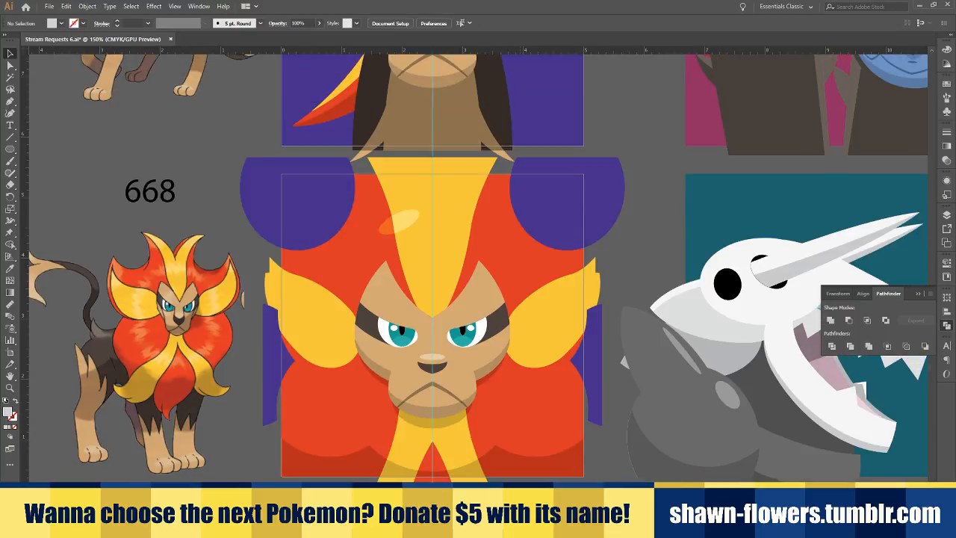
{"action": "scroll", "coordinate": [475, 267], "scroll_direction": "down", "scroll_amount": 3}
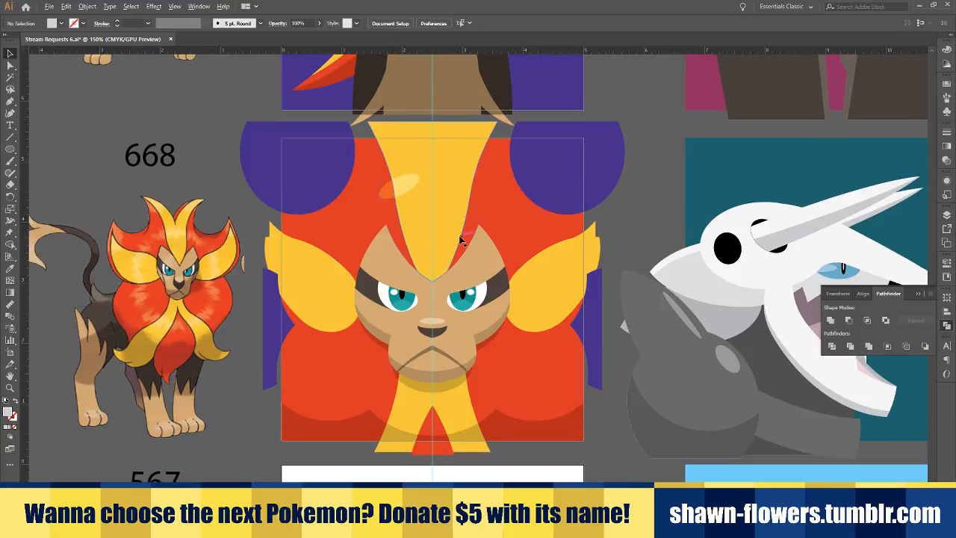
{"action": "scroll", "coordinate": [461, 239], "scroll_direction": "down", "scroll_amount": 2}
{"action": "scroll", "coordinate": [461, 239], "scroll_direction": "up", "scroll_amount": 3}
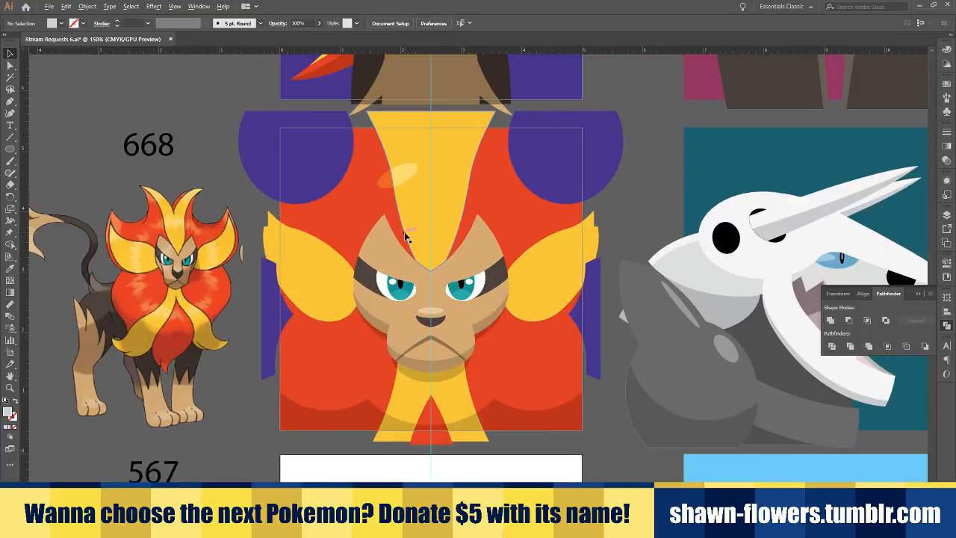
{"action": "scroll", "coordinate": [455, 235], "scroll_direction": "left", "scroll_amount": 2}
{"action": "scroll", "coordinate": [455, 234], "scroll_direction": "left", "scroll_amount": 2}
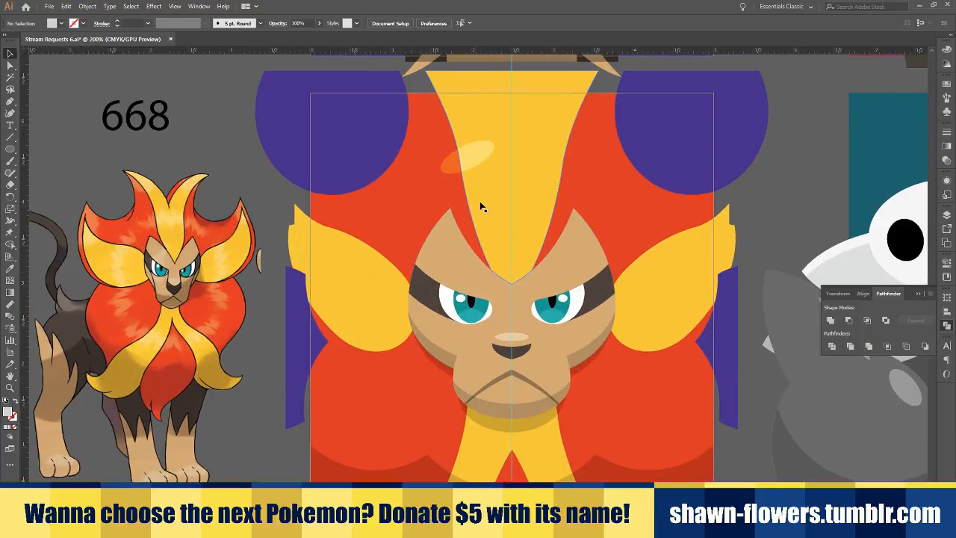
Make two overlapping copies of the yellow mane lobe beside the face, offset the front copy up and toward the face, and select both
{"action": "scroll", "coordinate": [418, 239], "scroll_direction": "right", "scroll_amount": 1}
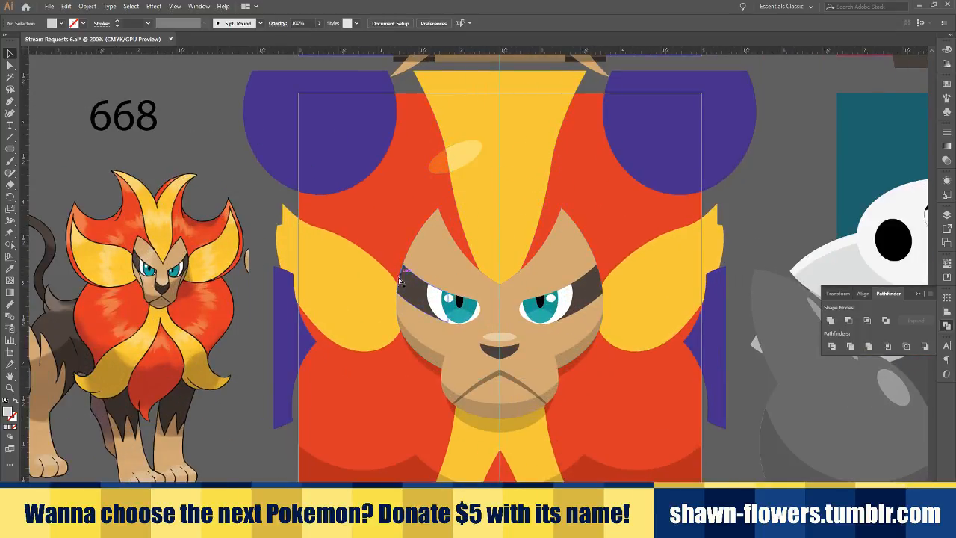
{"action": "scroll", "coordinate": [326, 343], "scroll_direction": "up", "scroll_amount": 3}
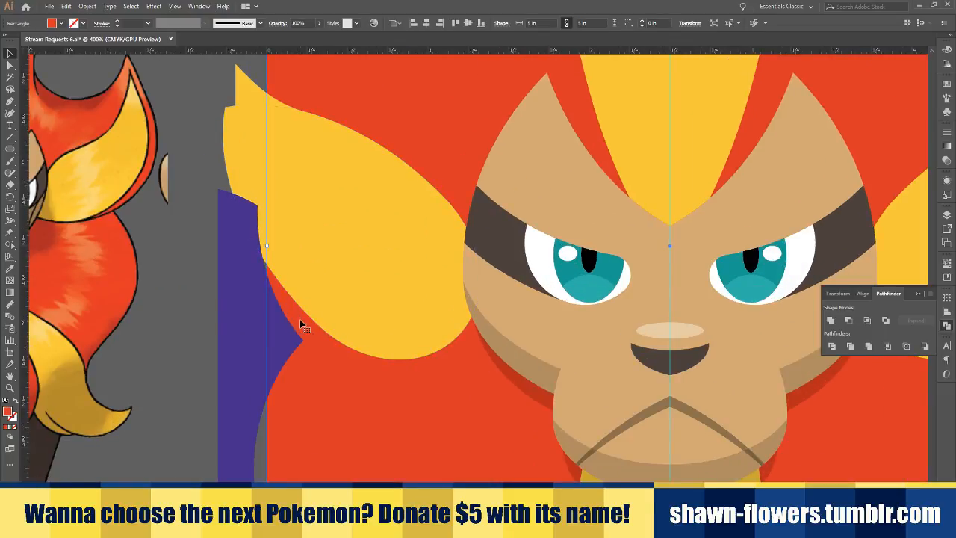
{"action": "scroll", "coordinate": [300, 319], "scroll_direction": "down", "scroll_amount": 3}
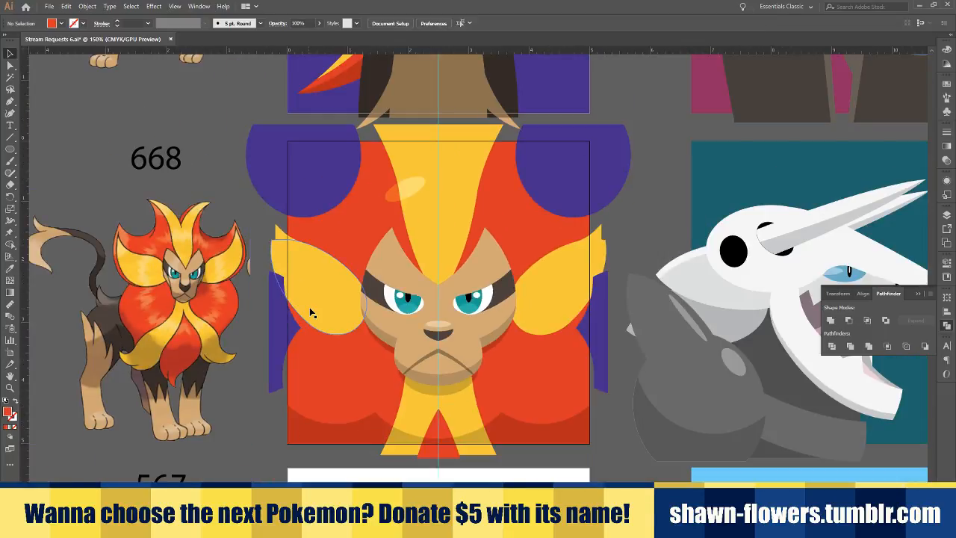
{"action": "left_click_drag", "start_coordinate": [315, 302], "coordinate": [346, 293]}
{"action": "scroll", "coordinate": [342, 325], "scroll_direction": "up", "scroll_amount": 3}
{"action": "left_click_drag", "start_coordinate": [460, 263], "coordinate": [474, 253]}
{"action": "left_click_drag", "start_coordinate": [314, 320], "coordinate": [304, 322]}
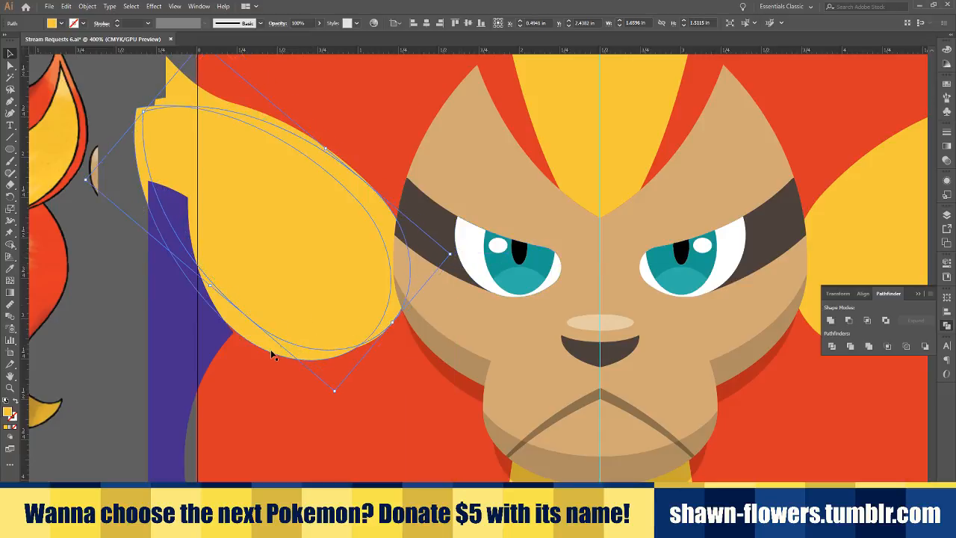
{"action": "left_click", "coordinate": [267, 347], "text": "shift"}
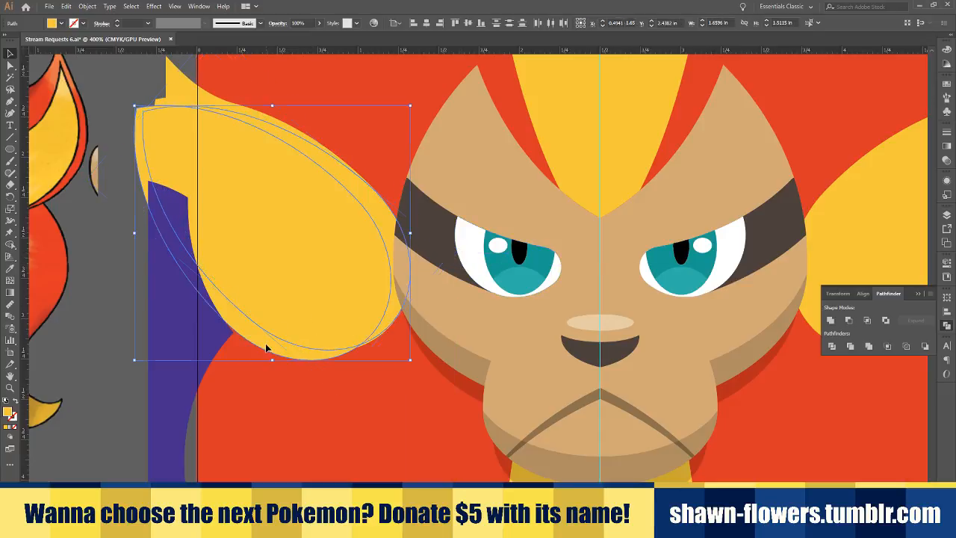
Subtract the front copy from the one behind and apply the translucent shadow style to the remaining crescent
{"action": "left_click", "coordinate": [850, 321]}
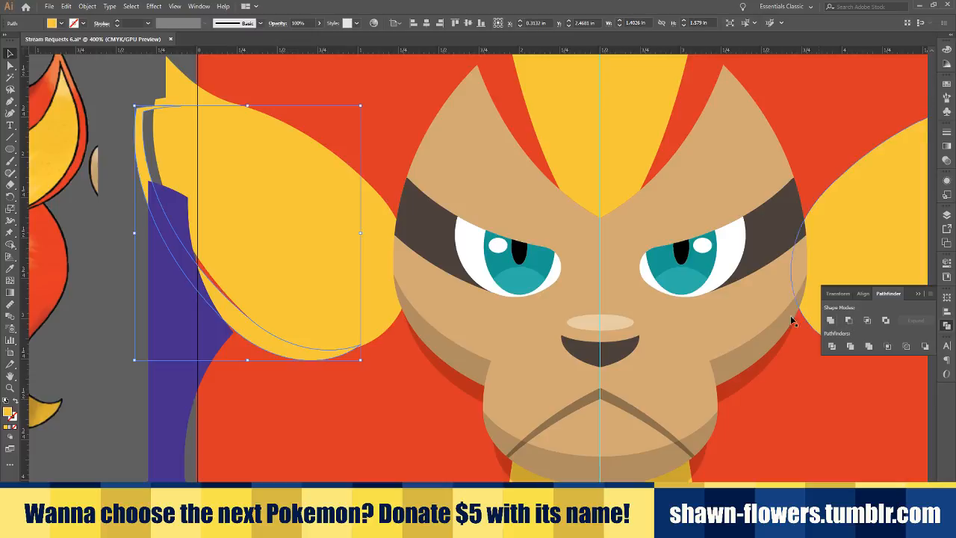
{"action": "left_click", "coordinate": [11, 270]}
{"action": "key", "text": "ctrl+minus"}
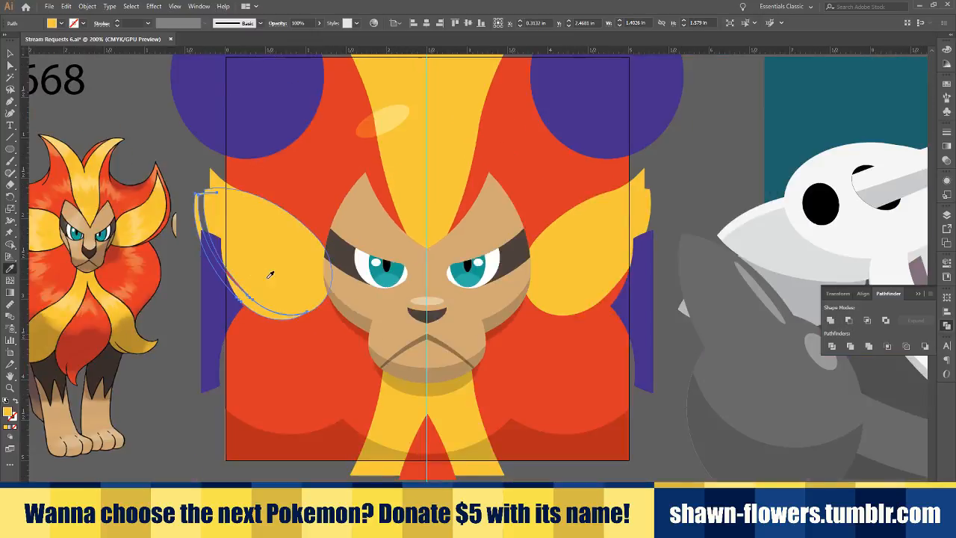
{"action": "left_click", "coordinate": [344, 430]}
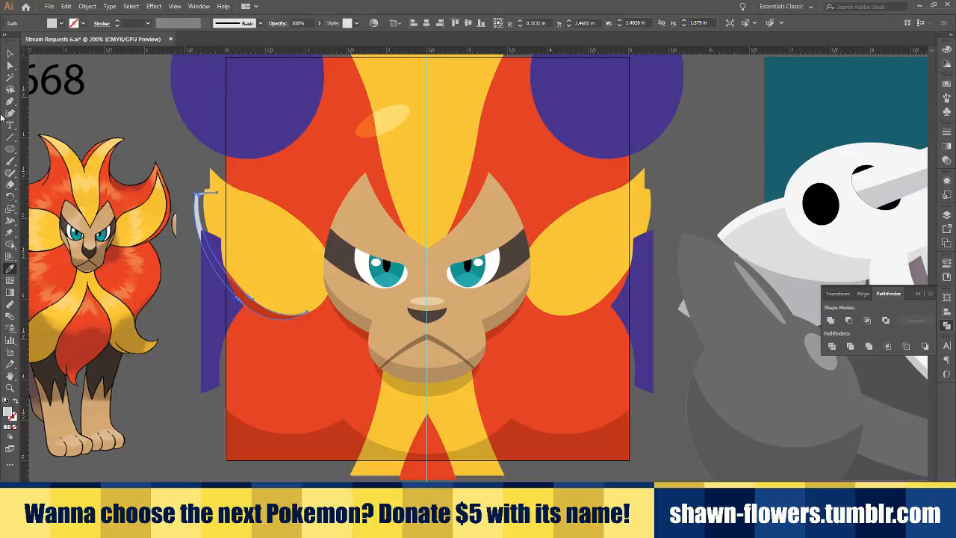
{"action": "left_click", "coordinate": [8, 54]}
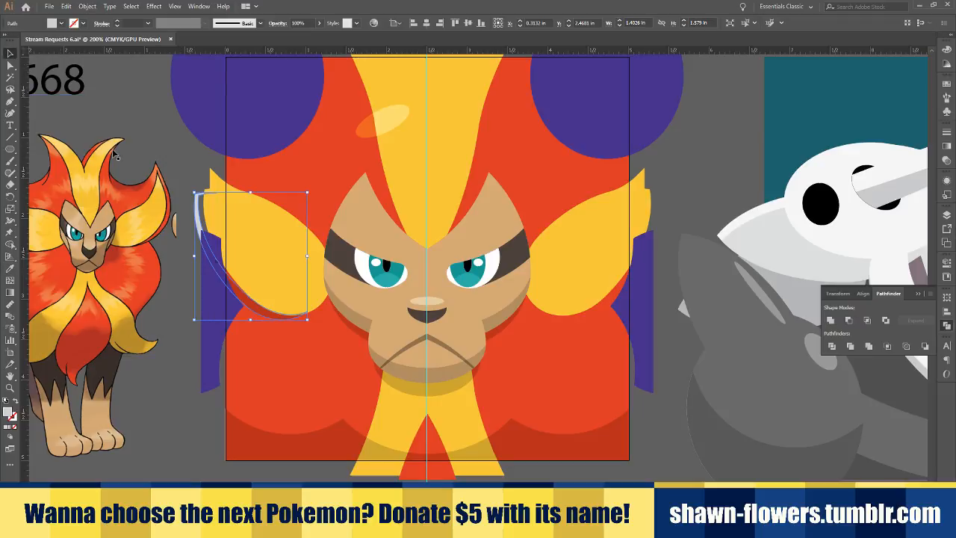
{"action": "key", "text": "ctrl+plus"}
{"action": "key", "text": "ctrl+minus"}
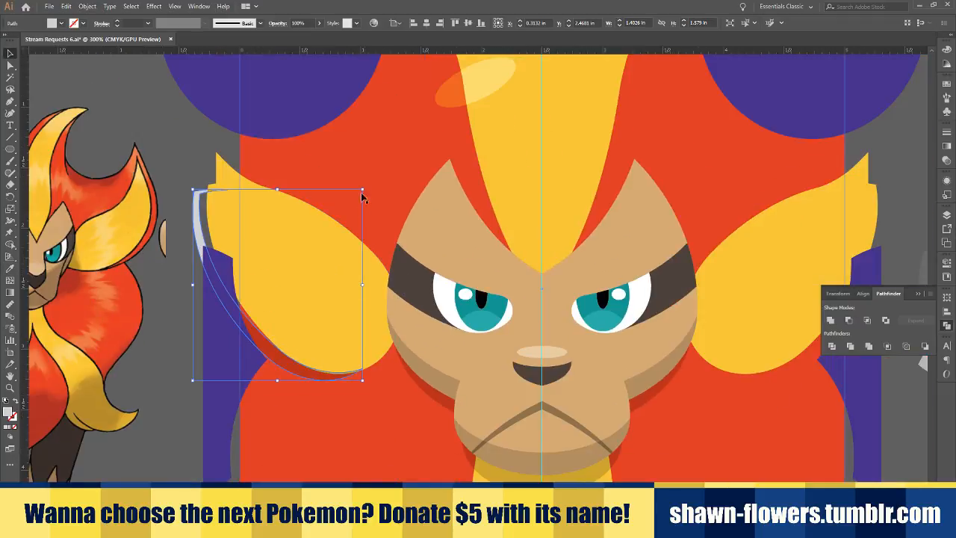
Make the shadow crescent taller and slightly narrower, and check how it follows the lobe's lower edge
{"action": "left_click_drag", "start_coordinate": [363, 190], "coordinate": [352, 169]}
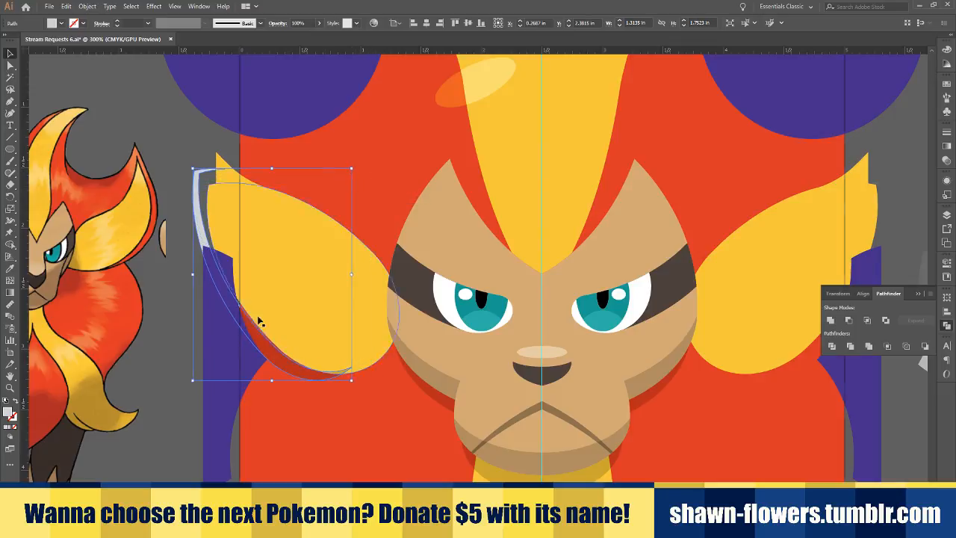
{"action": "left_click", "coordinate": [178, 359]}
{"action": "scroll", "coordinate": [293, 411], "scroll_direction": "up", "scroll_amount": 3}
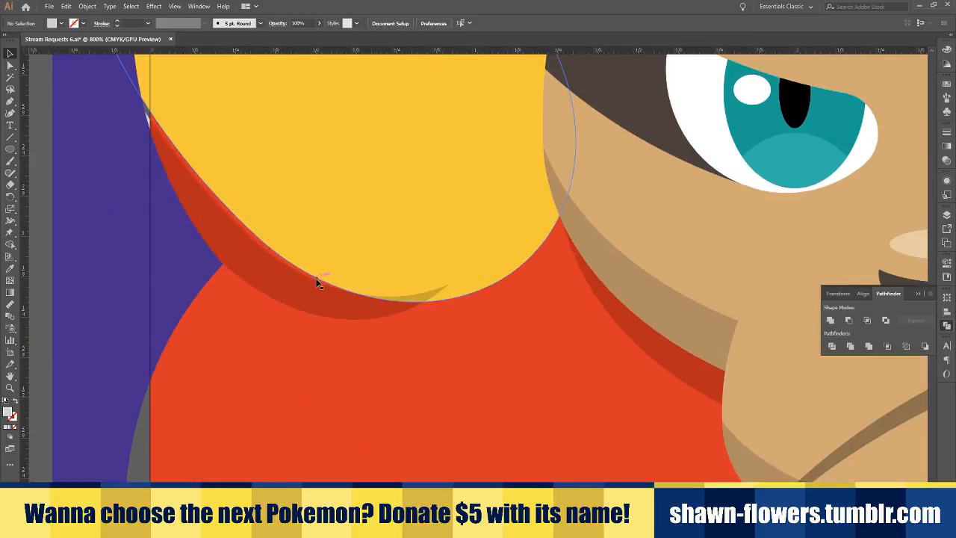
{"action": "scroll", "coordinate": [315, 279], "scroll_direction": "down", "scroll_amount": 2}
{"action": "left_click", "coordinate": [292, 267]}
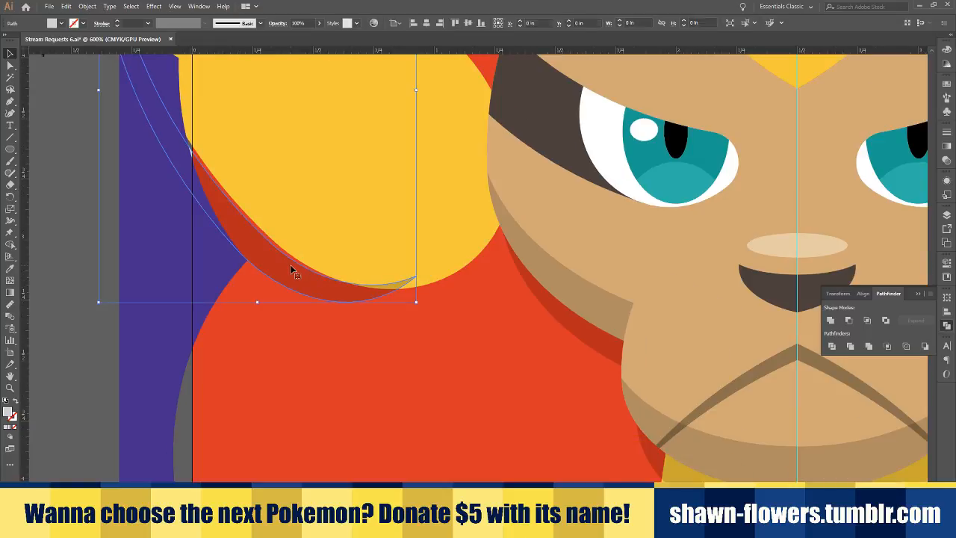
{"action": "scroll", "coordinate": [291, 267], "scroll_direction": "down", "scroll_amount": 1}
Undo the crescent's resizing, shadow style and subtraction to restore the two overlapping lobe copies
{"action": "key", "text": "ctrl+z"}
{"action": "key", "text": "ctrl+z"}
{"action": "key", "text": "ctrl+z"}
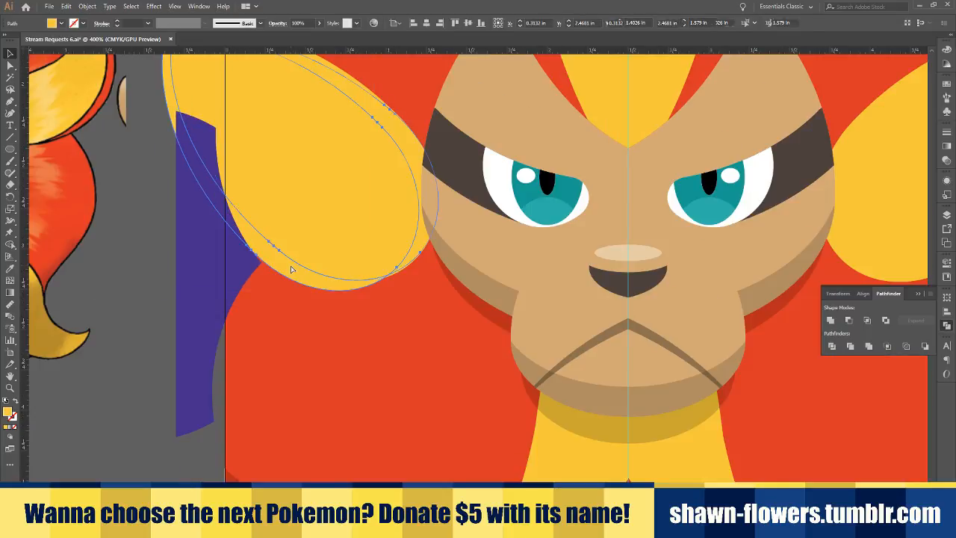
Shift the front lobe copy slightly farther up and toward the face, and subtract it from the copy behind to leave a crescent
{"action": "left_click", "coordinate": [211, 456]}
{"action": "left_click_drag", "start_coordinate": [333, 225], "coordinate": [343, 219]}
{"action": "left_click", "coordinate": [310, 277]}
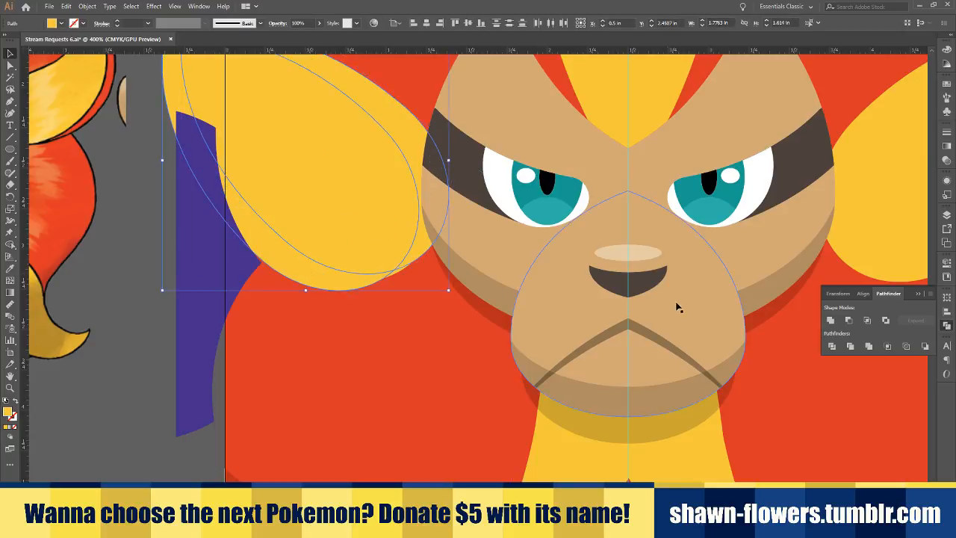
{"action": "left_click", "coordinate": [850, 320]}
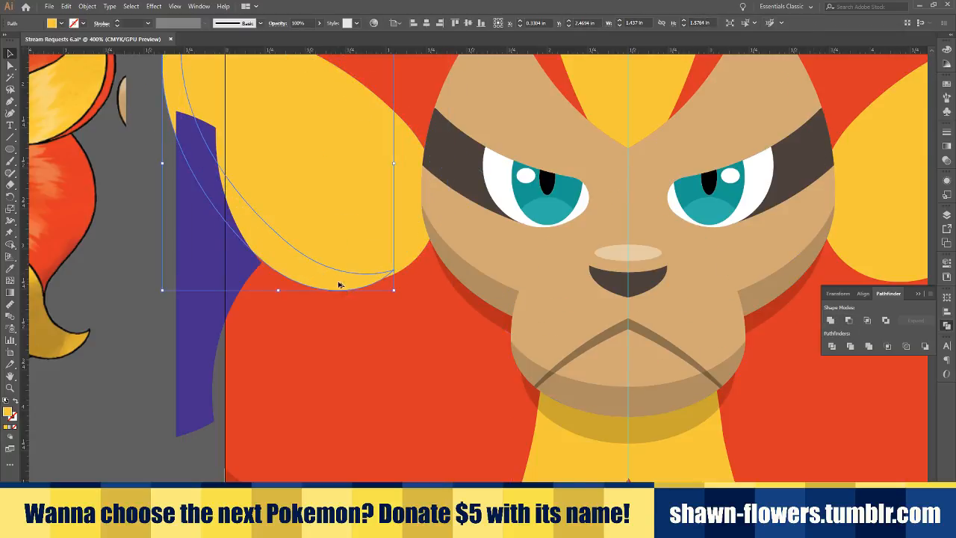
Apply the translucent mane shadow style to the new crescent beneath the left yellow lobe
{"action": "scroll", "coordinate": [343, 284], "scroll_direction": "down", "scroll_amount": 2}
{"action": "left_click", "coordinate": [10, 267]}
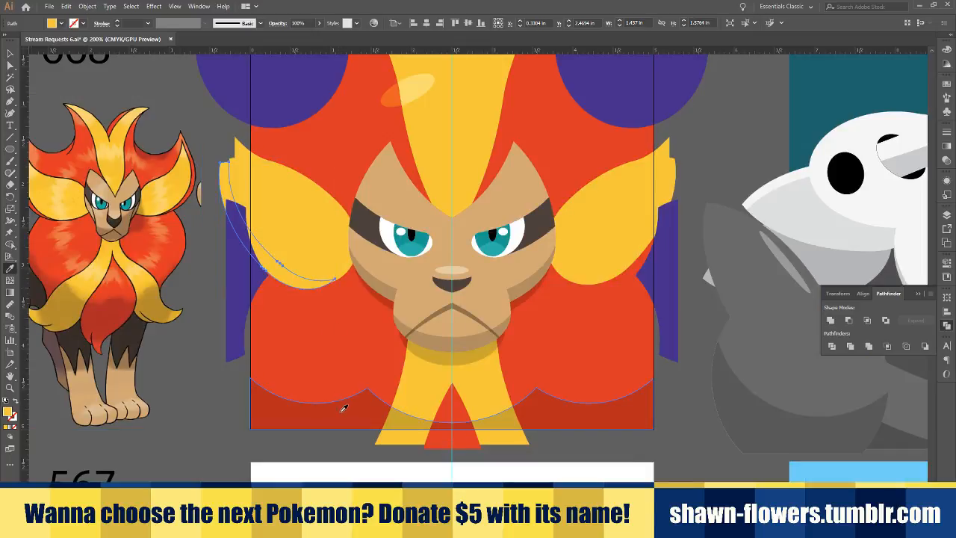
{"action": "left_click", "coordinate": [229, 128]}
{"action": "left_click", "coordinate": [9, 54]}
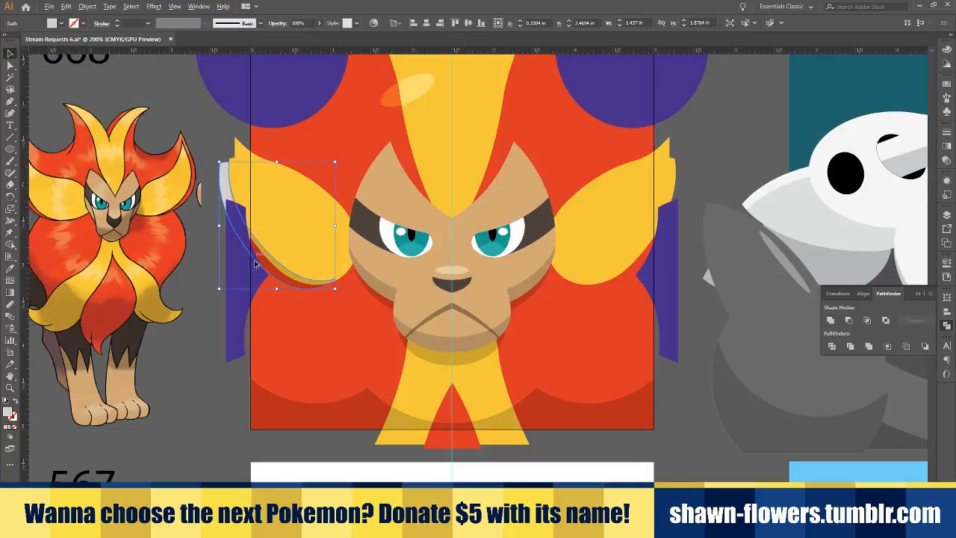
Duplicate the shadow crescent straight across to the right yellow lobe and mirror the copy horizontally
{"action": "mouse_move", "coordinate": [270, 273]}
{"action": "left_mouse_down"}
{"action": "mouse_move", "coordinate": [396, 287]}
{"action": "mouse_move", "coordinate": [607, 273]}
{"action": "left_mouse_up"}
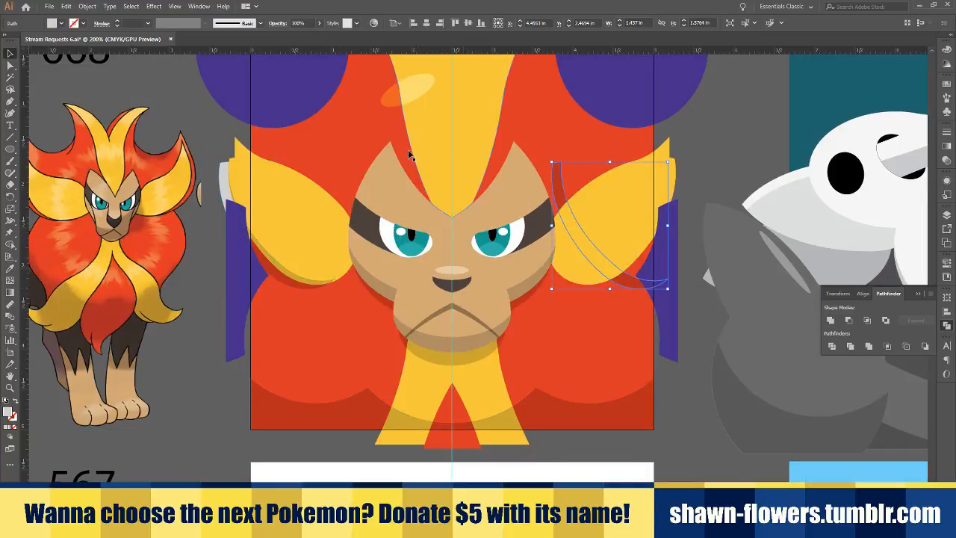
{"action": "left_click", "coordinate": [88, 7]}
{"action": "mouse_move", "coordinate": [101, 20]}
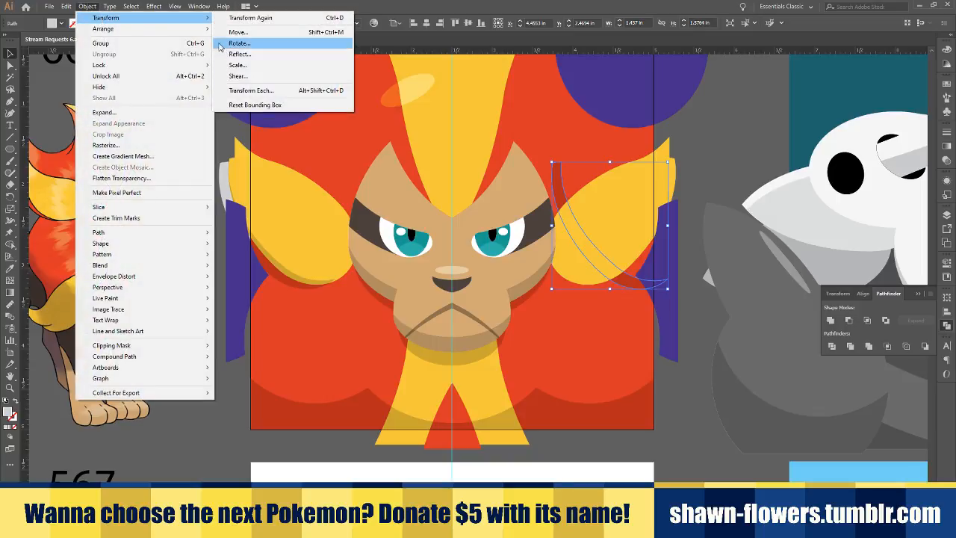
{"action": "left_click", "coordinate": [239, 54]}
{"action": "left_click", "coordinate": [87, 162]}
{"action": "scroll", "coordinate": [630, 269], "scroll_direction": "right", "scroll_amount": 1}
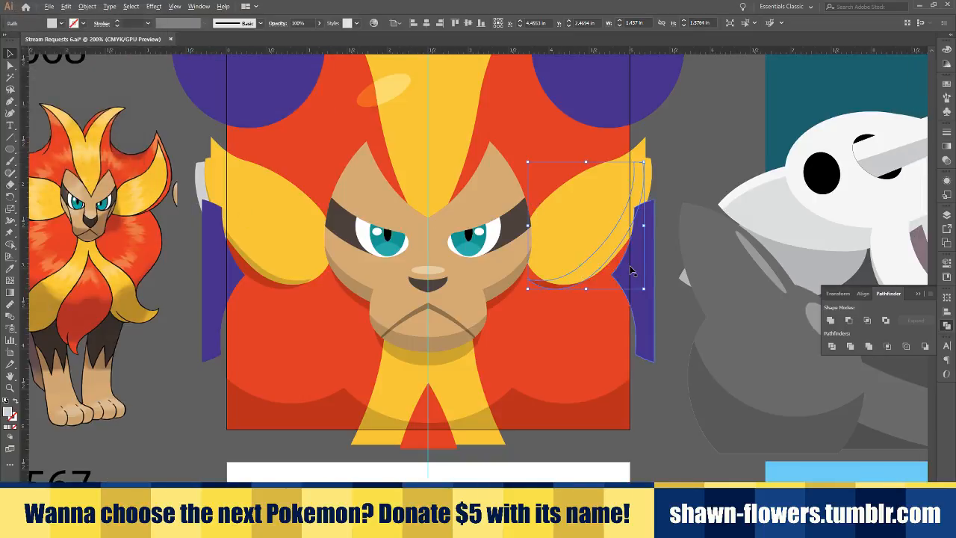
Bring the mirrored crescent to the front and shift it outward to shade the right lobe's lower edge
{"action": "scroll", "coordinate": [630, 269], "scroll_direction": "up", "scroll_amount": 2}
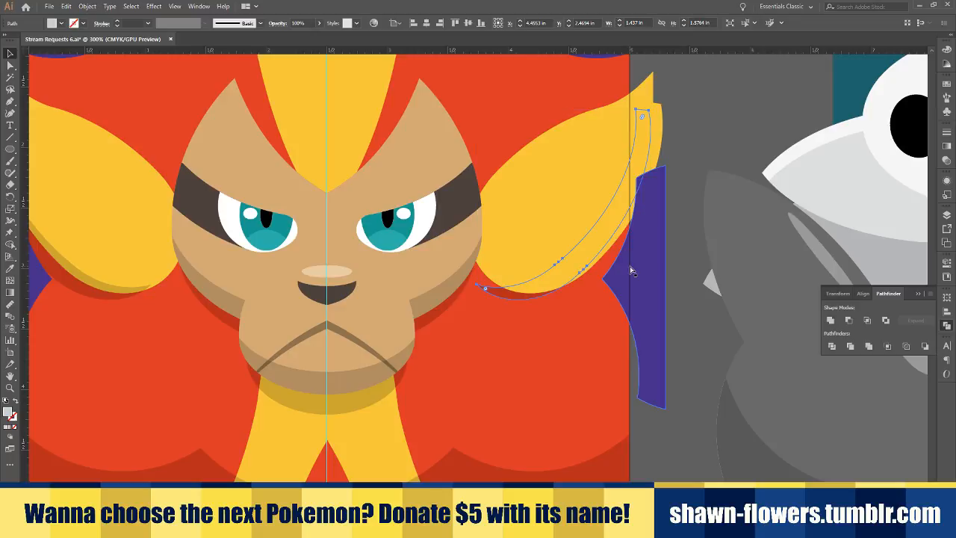
{"action": "key", "text": "ctrl+shift+bracketright"}
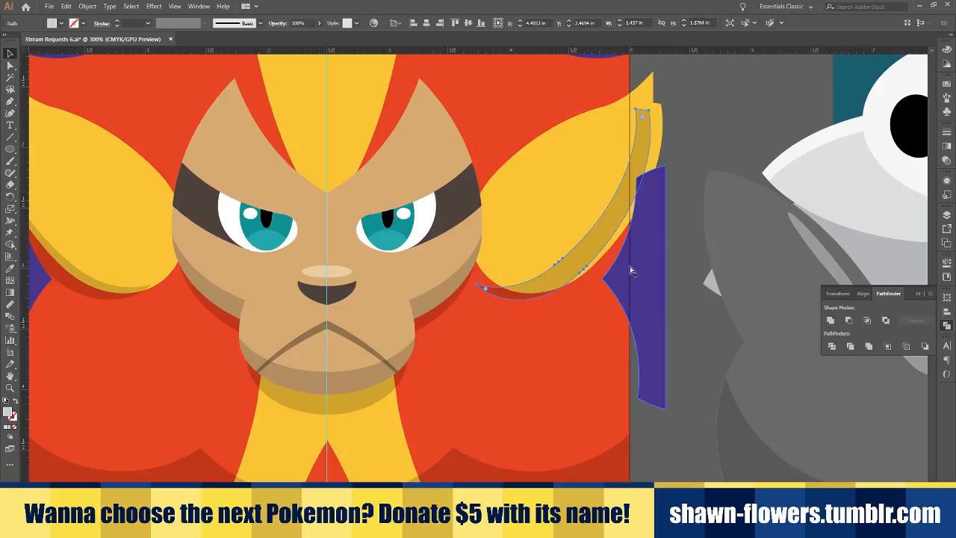
{"action": "scroll", "coordinate": [630, 266], "scroll_direction": "left", "scroll_amount": 2}
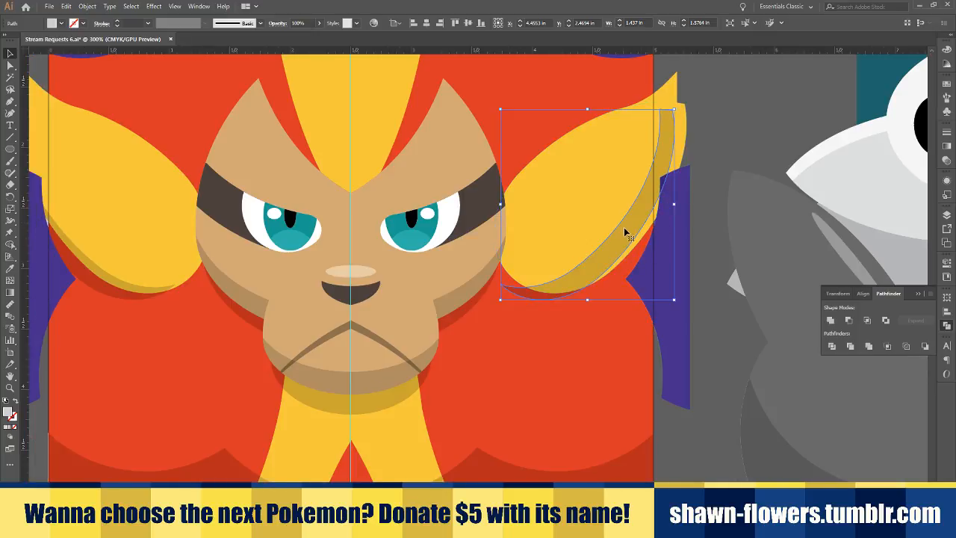
{"action": "left_click_drag", "start_coordinate": [611, 256], "coordinate": [639, 256]}
Nudge the left lobe's shadow crescent slightly outward and compare it with the right lobe's shadow
{"action": "scroll", "coordinate": [171, 309], "scroll_direction": "up", "scroll_amount": 5}
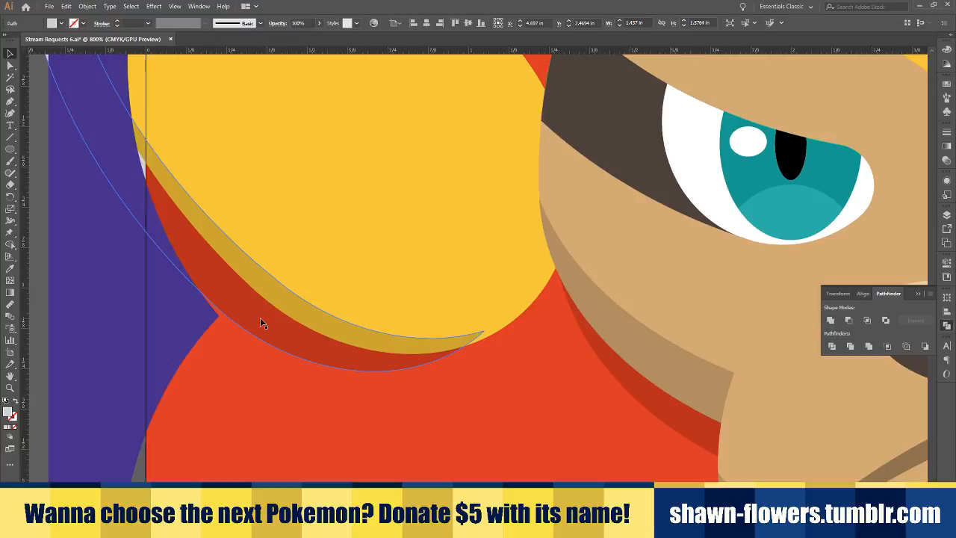
{"action": "left_click_drag", "start_coordinate": [261, 320], "coordinate": [253, 321]}
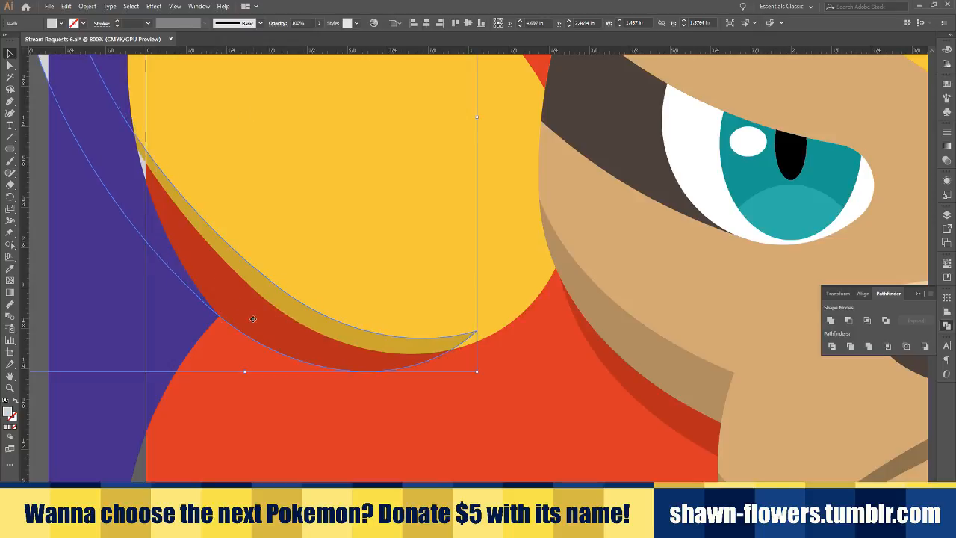
{"action": "scroll", "coordinate": [253, 321], "scroll_direction": "down", "scroll_amount": 10}
{"action": "scroll", "coordinate": [326, 334], "scroll_direction": "up", "scroll_amount": 6}
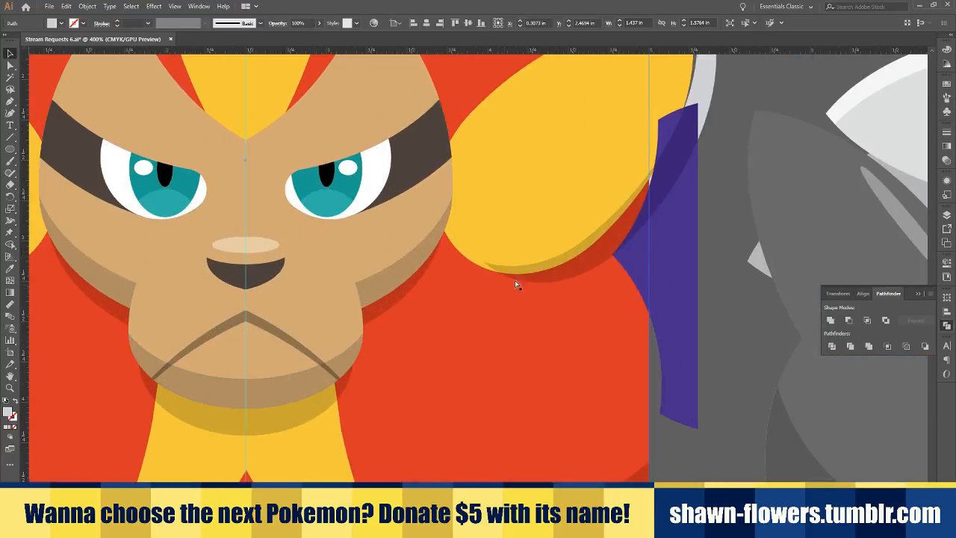
{"action": "left_click", "coordinate": [550, 275]}
{"action": "scroll", "coordinate": [549, 278], "scroll_direction": "down", "scroll_amount": 2}
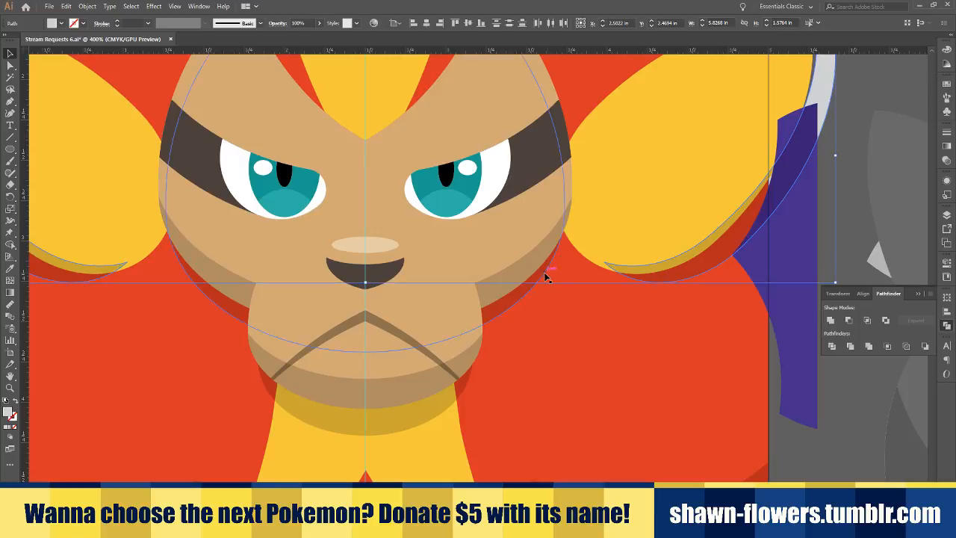
{"action": "left_click", "coordinate": [687, 379]}
{"action": "scroll", "coordinate": [685, 381], "scroll_direction": "down", "scroll_amount": 1}
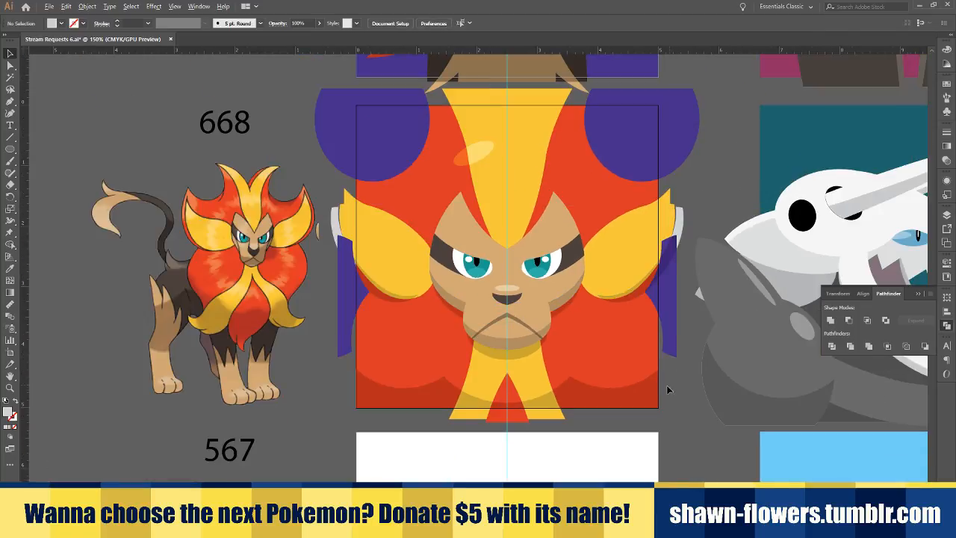
{"action": "scroll", "coordinate": [579, 459], "scroll_direction": "right", "scroll_amount": 1}
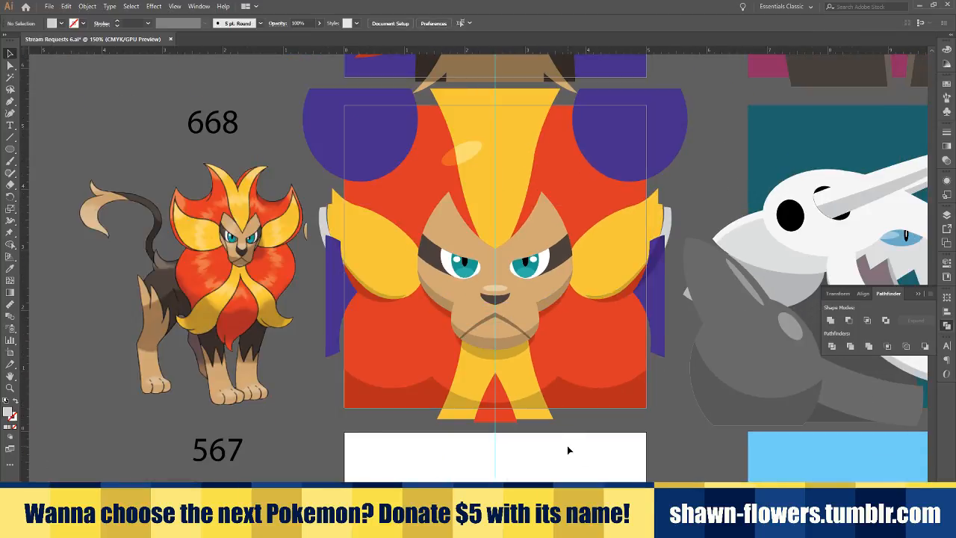
Widen and slightly rotate the left shadow crescent so its inner tip meets the lobe's lower edge
{"action": "scroll", "coordinate": [384, 262], "scroll_direction": "up", "scroll_amount": 3}
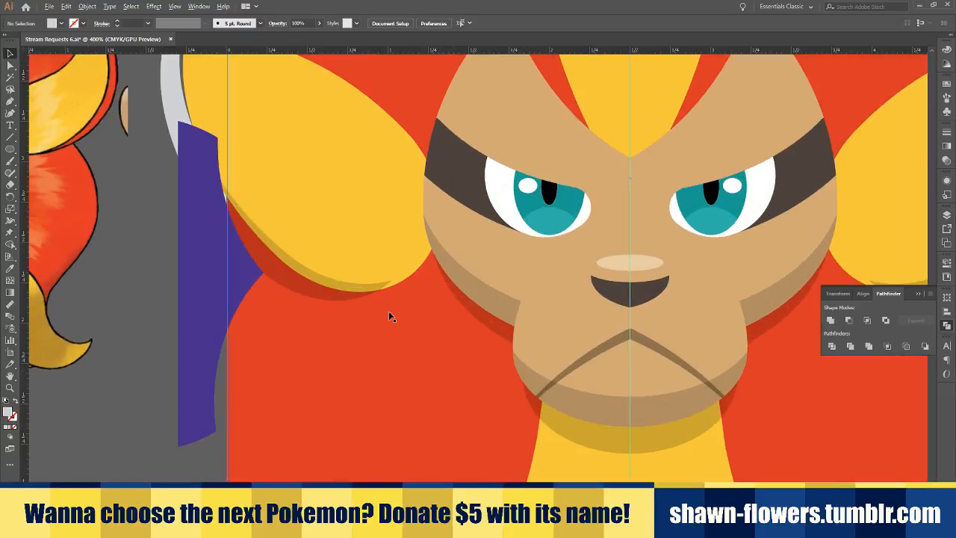
{"action": "left_click", "coordinate": [412, 237]}
{"action": "left_click_drag", "start_coordinate": [392, 173], "coordinate": [405, 178]}
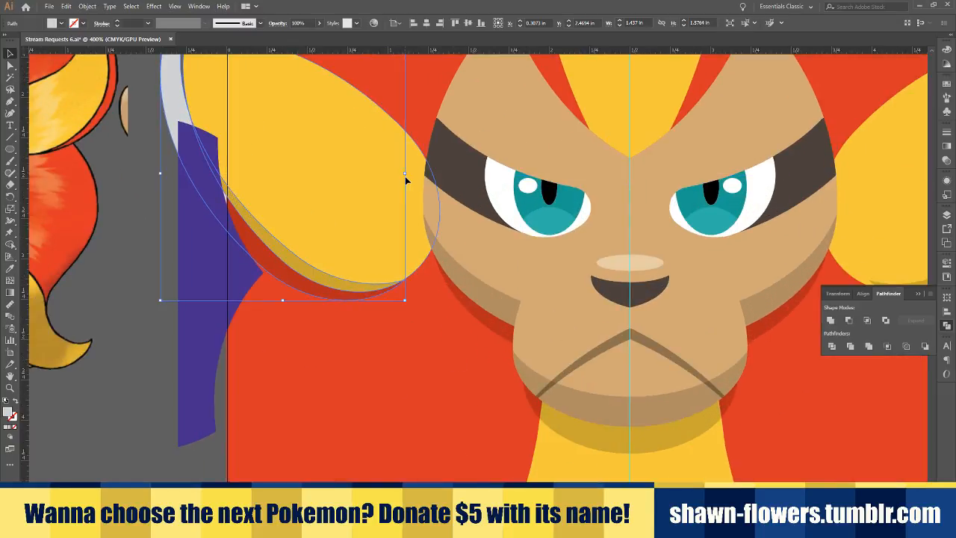
{"action": "left_click_drag", "start_coordinate": [410, 303], "coordinate": [316, 277]}
{"action": "scroll", "coordinate": [383, 295], "scroll_direction": "up", "scroll_amount": 1}
{"action": "scroll", "coordinate": [358, 291], "scroll_direction": "up", "scroll_amount": 1}
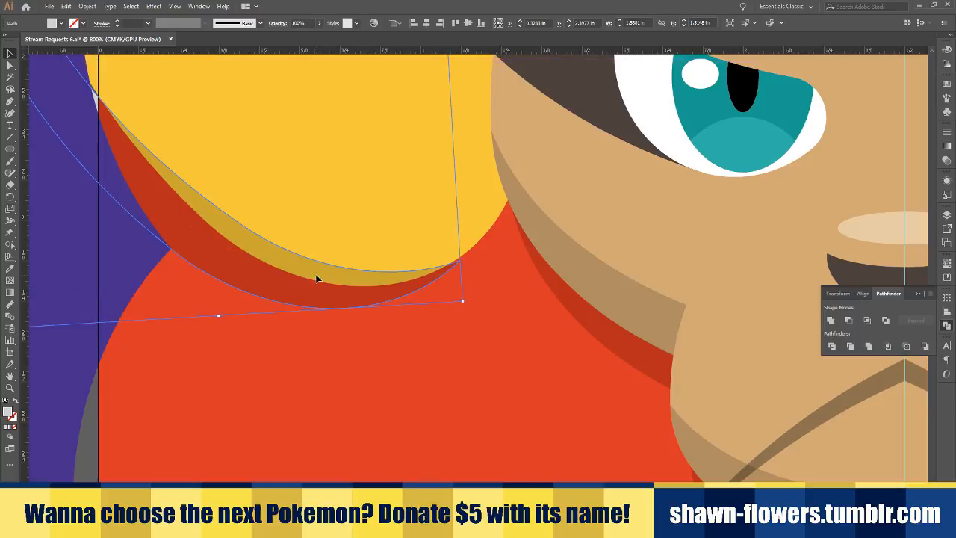
{"action": "scroll", "coordinate": [316, 278], "scroll_direction": "down", "scroll_amount": 4}
{"action": "left_click", "coordinate": [239, 418]}
Duplicate the left lobe's reshaped shadow crescent across to the right yellow lobe and reflect the copy about the vertical axis
{"action": "scroll", "coordinate": [239, 418], "scroll_direction": "right", "scroll_amount": 2}
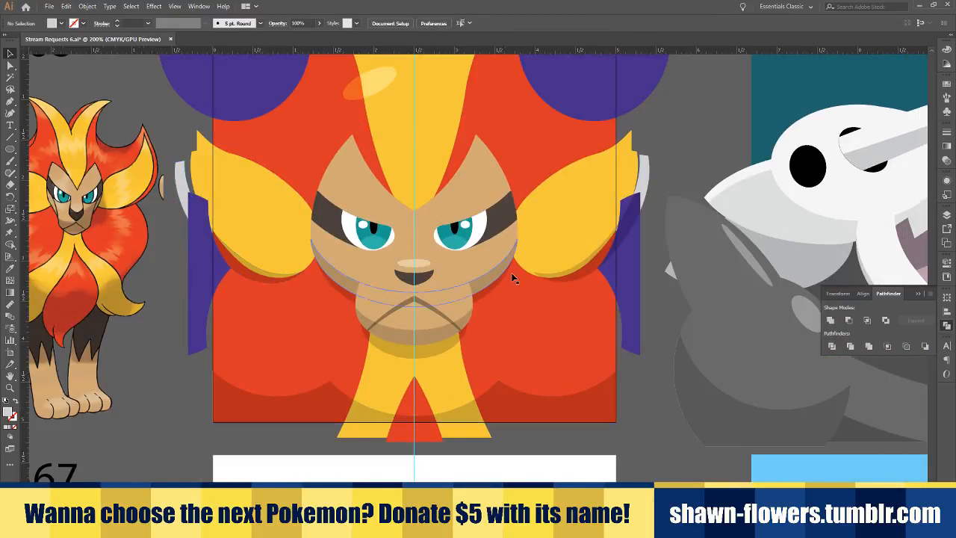
{"action": "left_click", "coordinate": [259, 277]}
{"action": "left_click_drag", "start_coordinate": [248, 280], "coordinate": [583, 264]}
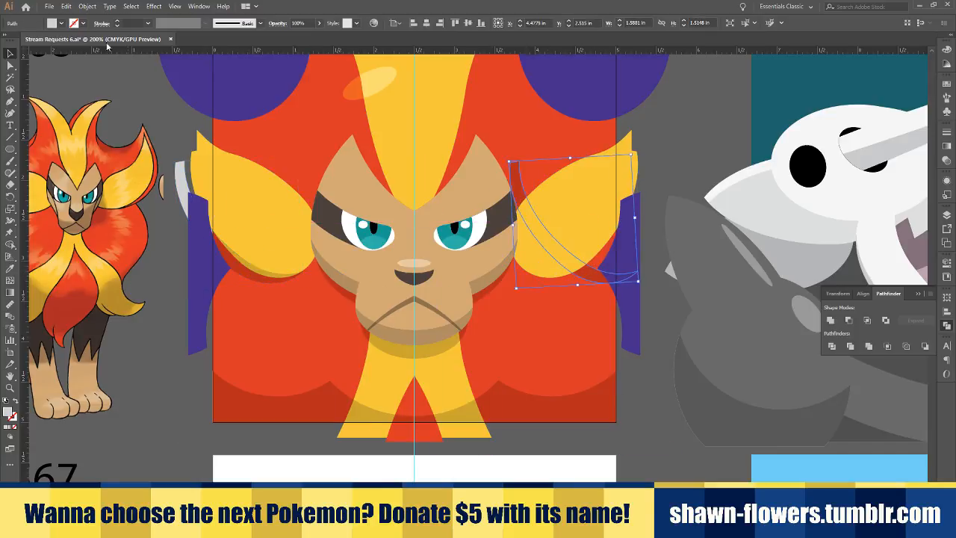
{"action": "left_click", "coordinate": [88, 6]}
{"action": "mouse_move", "coordinate": [105, 17]}
{"action": "left_click", "coordinate": [238, 54]}
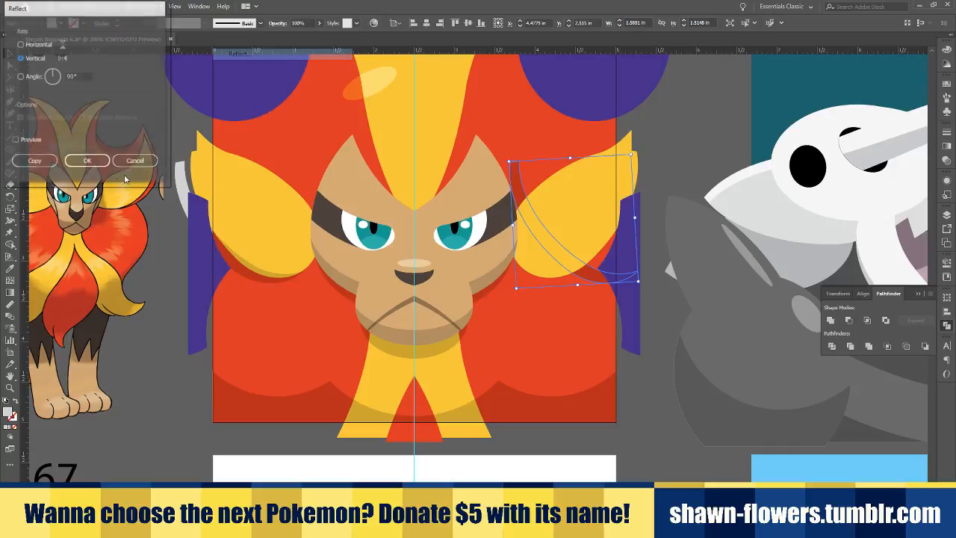
{"action": "left_click", "coordinate": [86, 159]}
Bring the reflected crescent to the front and slide it outward until it shades the right lobe's lower edge, leaving it deselected
{"action": "scroll", "coordinate": [549, 280], "scroll_direction": "up", "scroll_amount": 3}
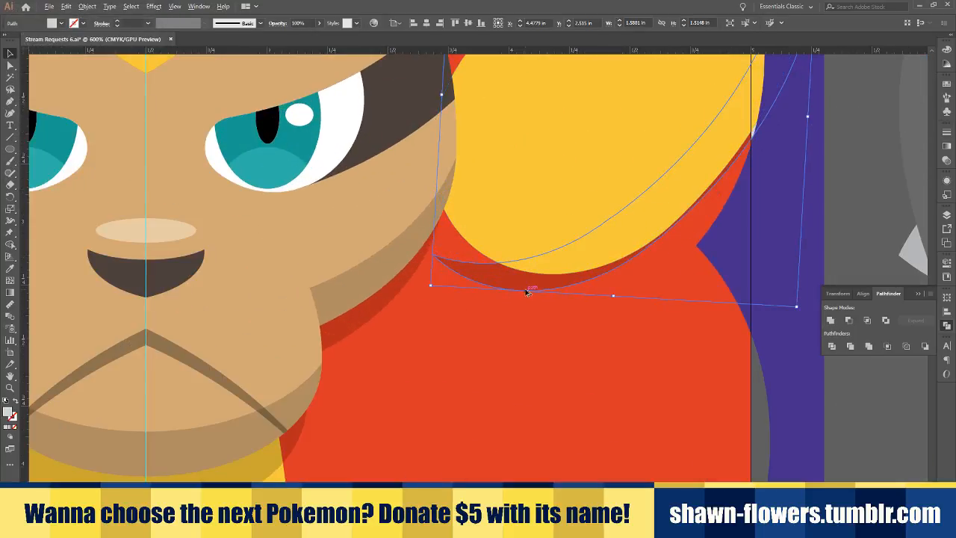
{"action": "key", "text": "a"}
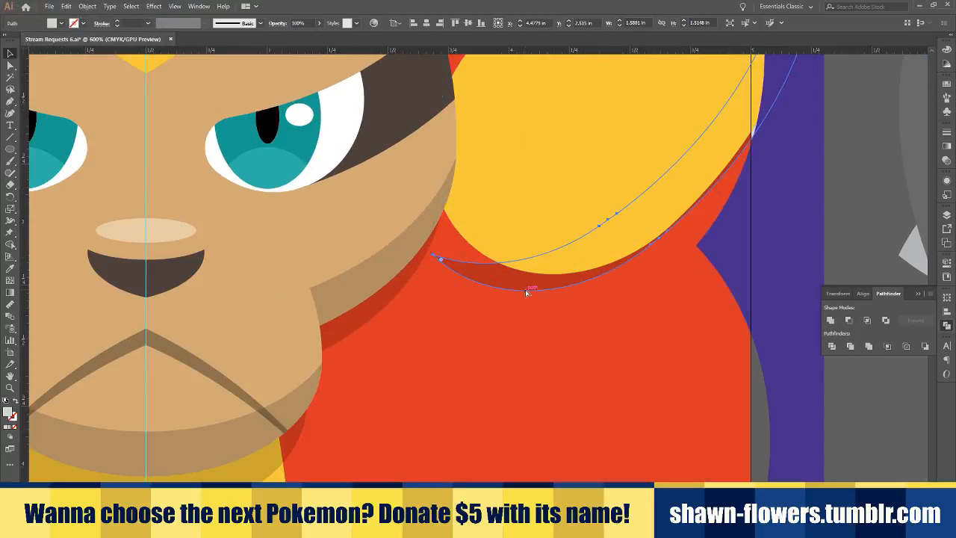
{"action": "scroll", "coordinate": [526, 293], "scroll_direction": "right", "scroll_amount": 4}
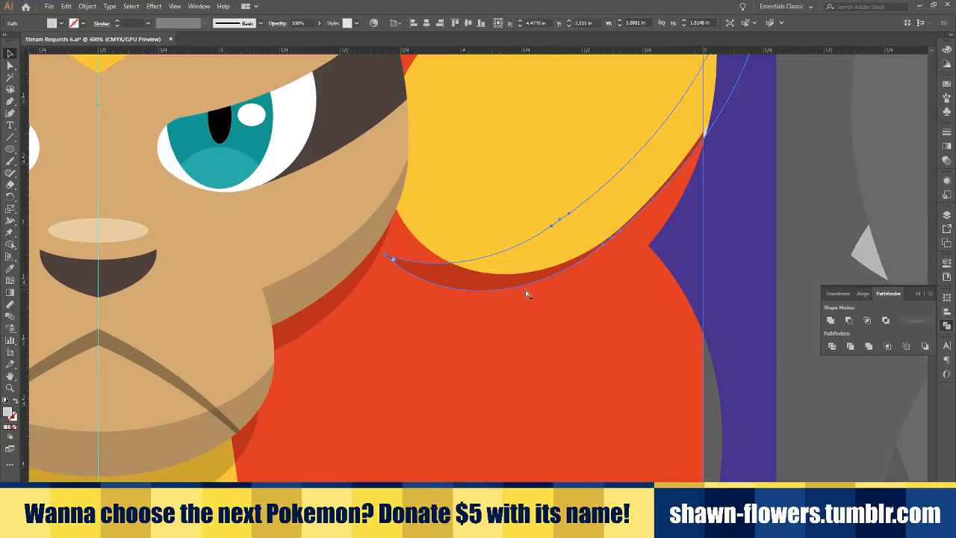
{"action": "key", "text": "ctrl+shift+]"}
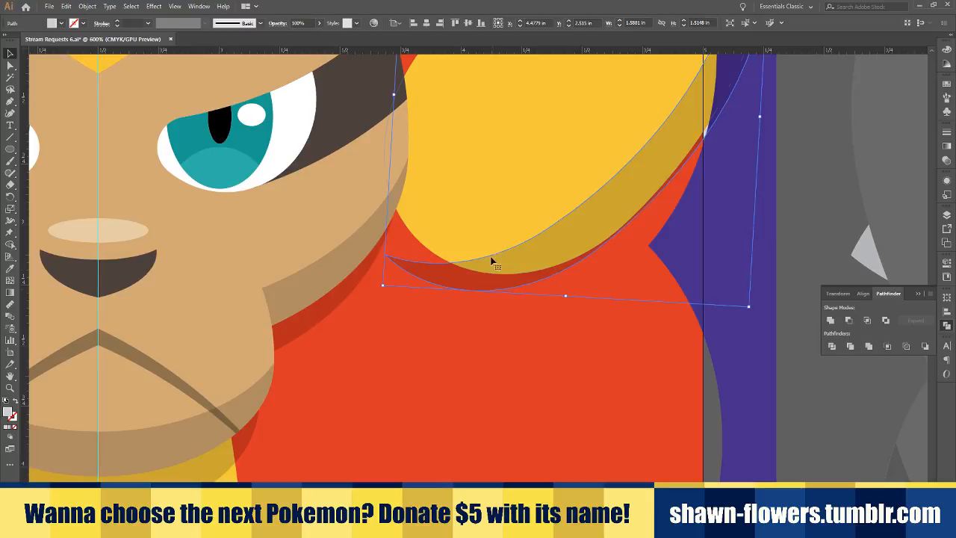
{"action": "scroll", "coordinate": [501, 274], "scroll_direction": "up", "scroll_amount": 2}
{"action": "left_click_drag", "start_coordinate": [463, 287], "coordinate": [547, 288]}
{"action": "scroll", "coordinate": [547, 289], "scroll_direction": "down", "scroll_amount": 6}
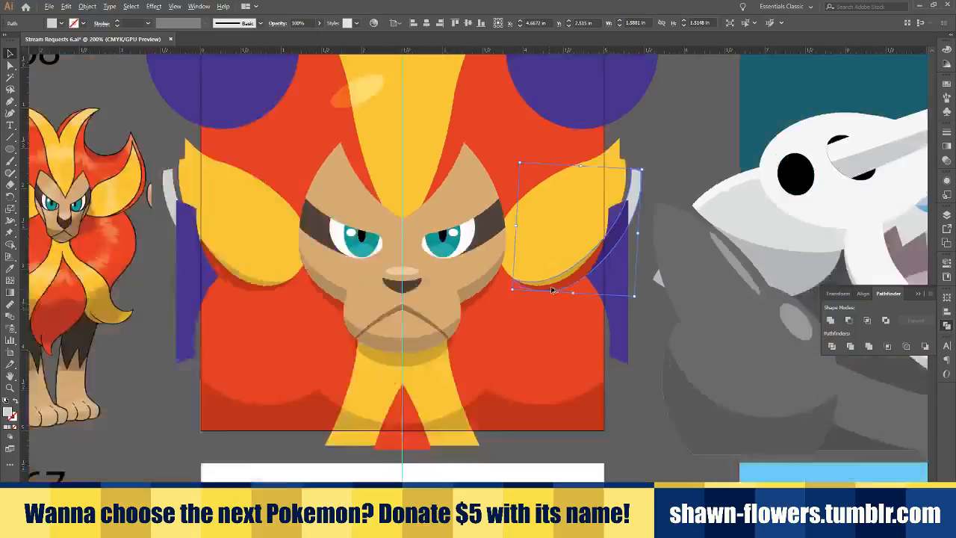
{"action": "left_click", "coordinate": [602, 368]}
{"action": "left_click", "coordinate": [597, 305]}
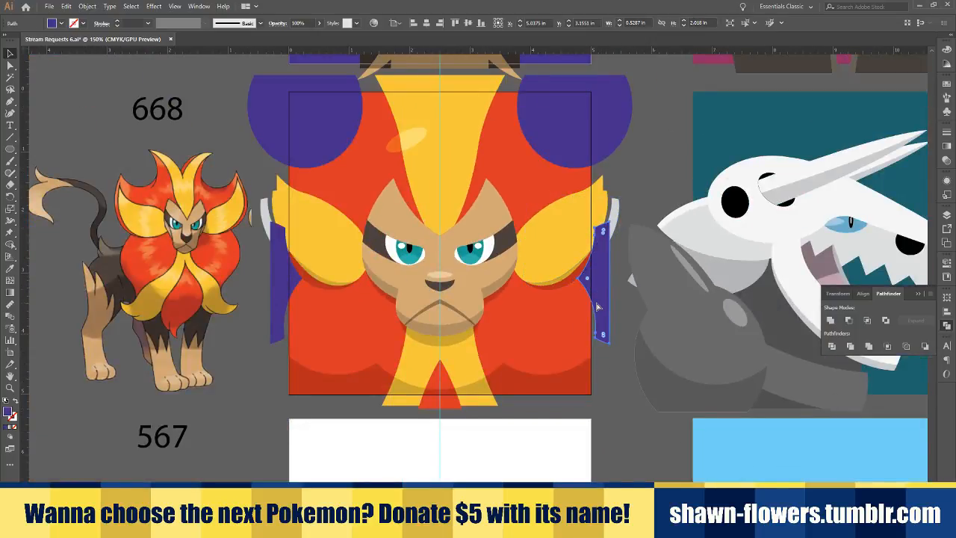
{"action": "left_click", "coordinate": [633, 401]}
Check the lion portrait's shading on both sides against the reference picture and save the document
{"action": "scroll", "coordinate": [557, 433], "scroll_direction": "right", "scroll_amount": 2}
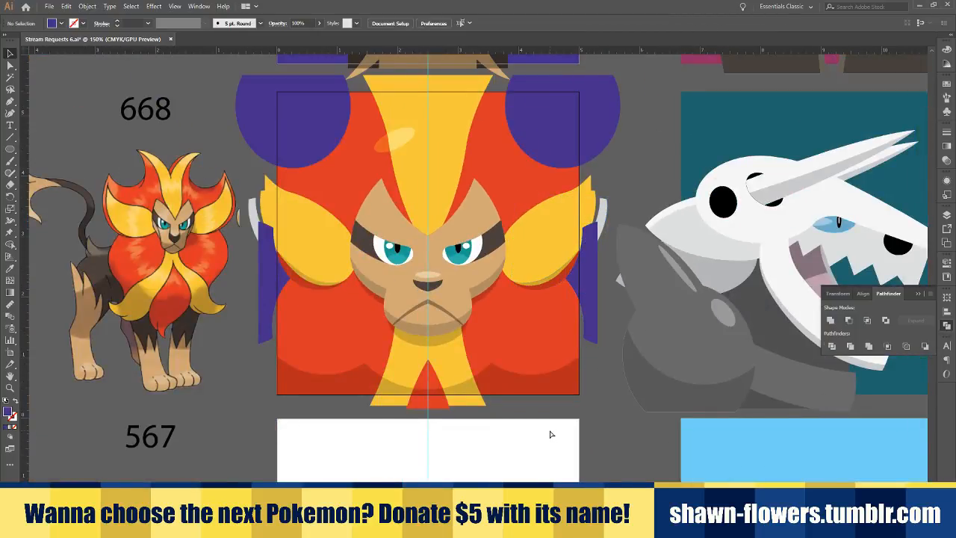
{"action": "scroll", "coordinate": [506, 438], "scroll_direction": "up", "scroll_amount": 1}
{"action": "scroll", "coordinate": [387, 163], "scroll_direction": "up", "scroll_amount": 1}
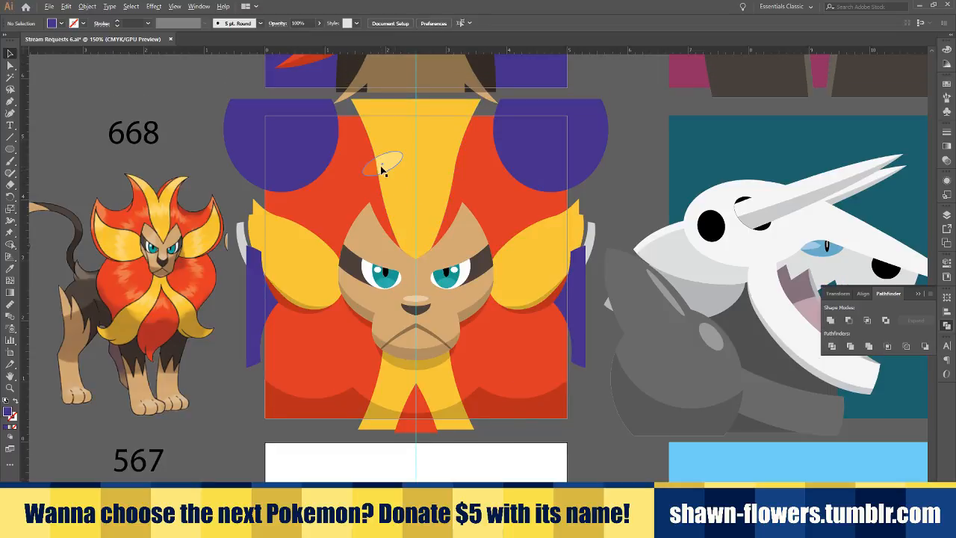
{"action": "scroll", "coordinate": [370, 186], "scroll_direction": "up", "scroll_amount": 1}
{"action": "scroll", "coordinate": [371, 187], "scroll_direction": "down", "scroll_amount": 1}
{"action": "scroll", "coordinate": [371, 187], "scroll_direction": "up", "scroll_amount": 1}
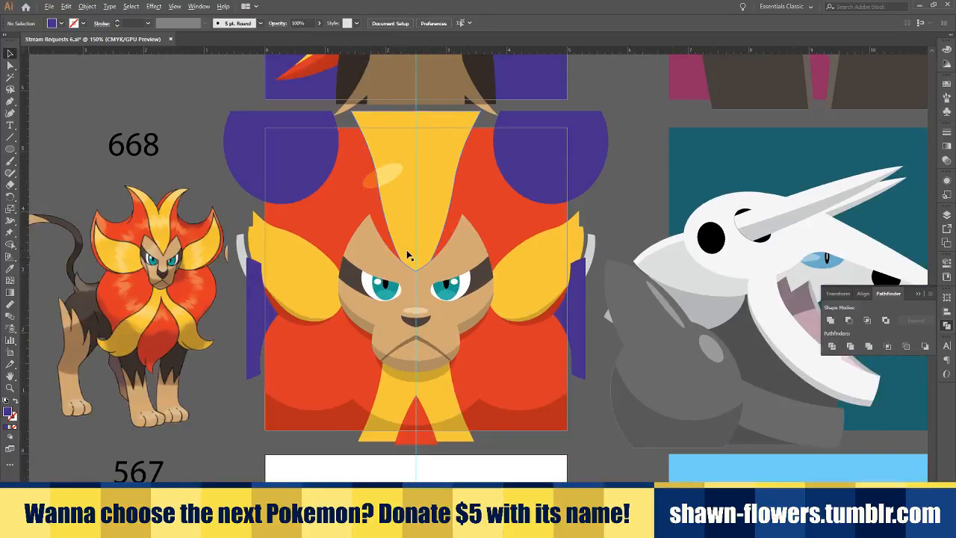
{"action": "scroll", "coordinate": [411, 255], "scroll_direction": "up", "scroll_amount": 1}
{"action": "scroll", "coordinate": [527, 276], "scroll_direction": "left", "scroll_amount": 2}
{"action": "scroll", "coordinate": [529, 274], "scroll_direction": "down", "scroll_amount": 2}
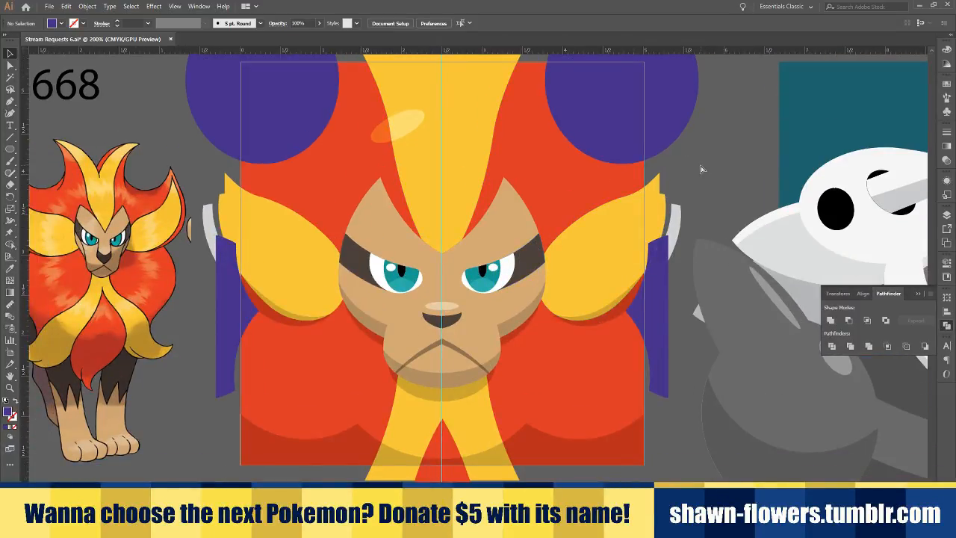
{"action": "scroll", "coordinate": [685, 254], "scroll_direction": "up", "scroll_amount": 3}
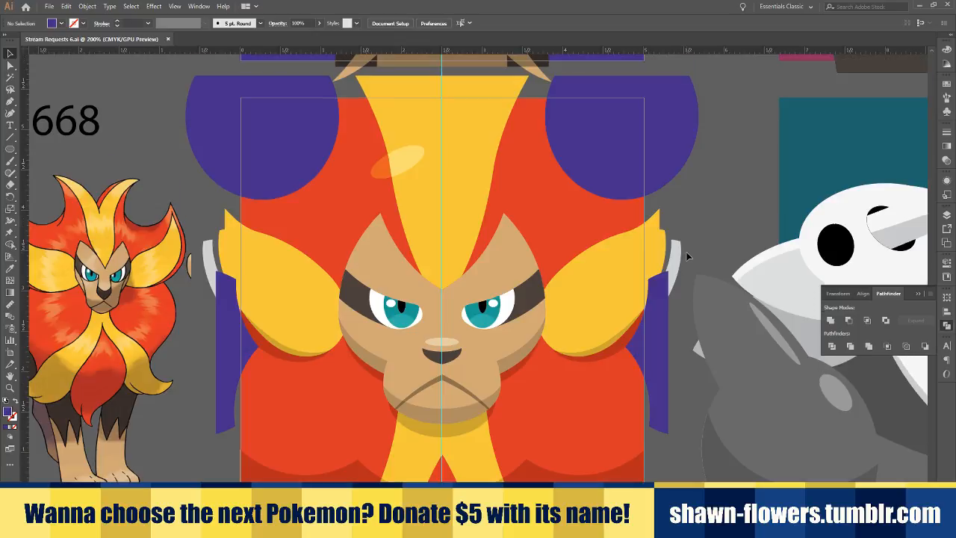
Compare the lion portrait with the lioness portrait above it and the neighbouring artboards, including the empty one labelled 567
{"action": "scroll", "coordinate": [689, 257], "scroll_direction": "left", "scroll_amount": 4}
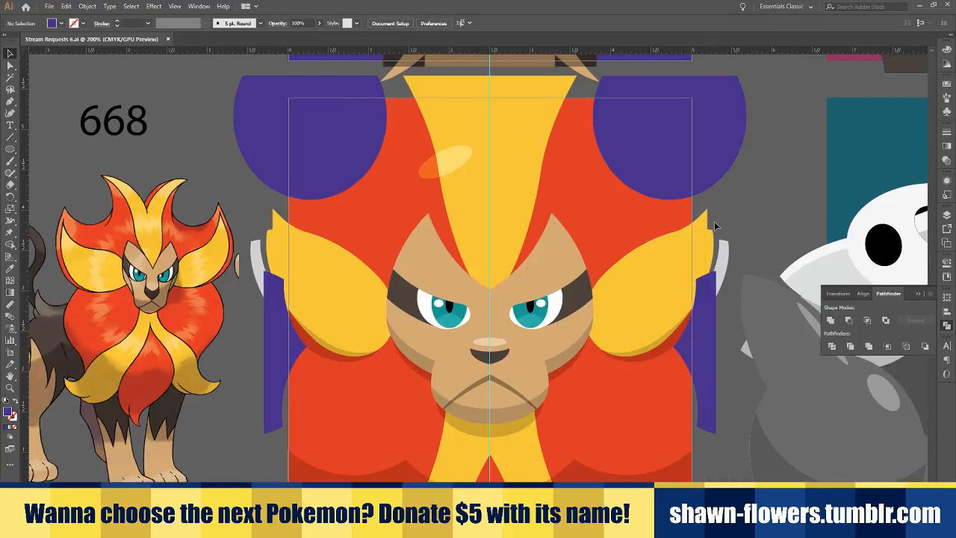
{"action": "scroll", "coordinate": [714, 224], "scroll_direction": "up", "scroll_amount": 15}
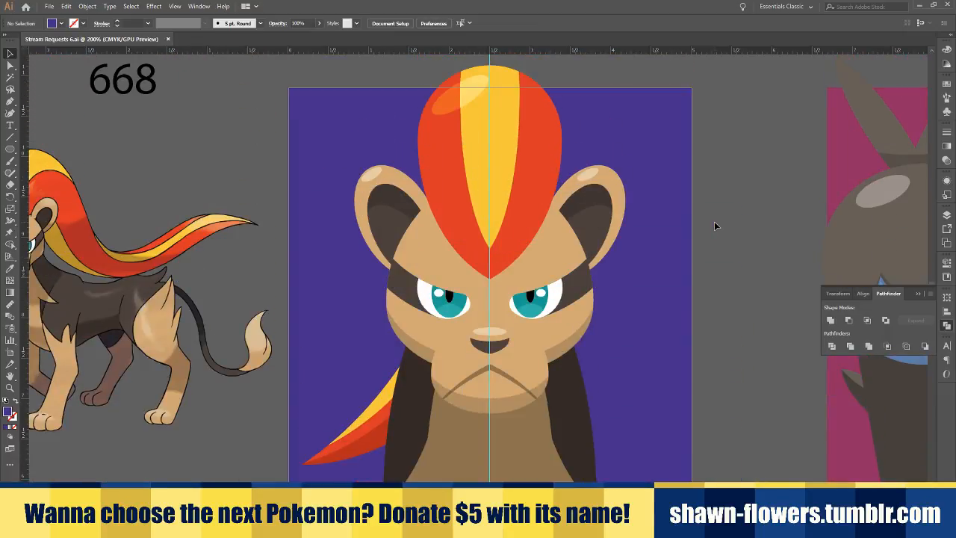
{"action": "scroll", "coordinate": [714, 221], "scroll_direction": "down", "scroll_amount": 15}
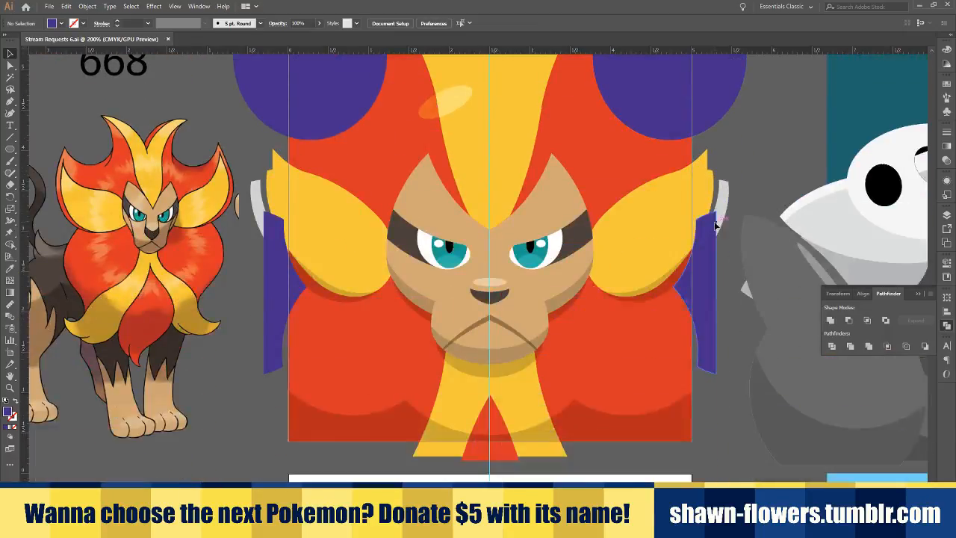
{"action": "scroll", "coordinate": [715, 224], "scroll_direction": "down", "scroll_amount": 8}
{"action": "scroll", "coordinate": [538, 317], "scroll_direction": "down", "scroll_amount": 2}
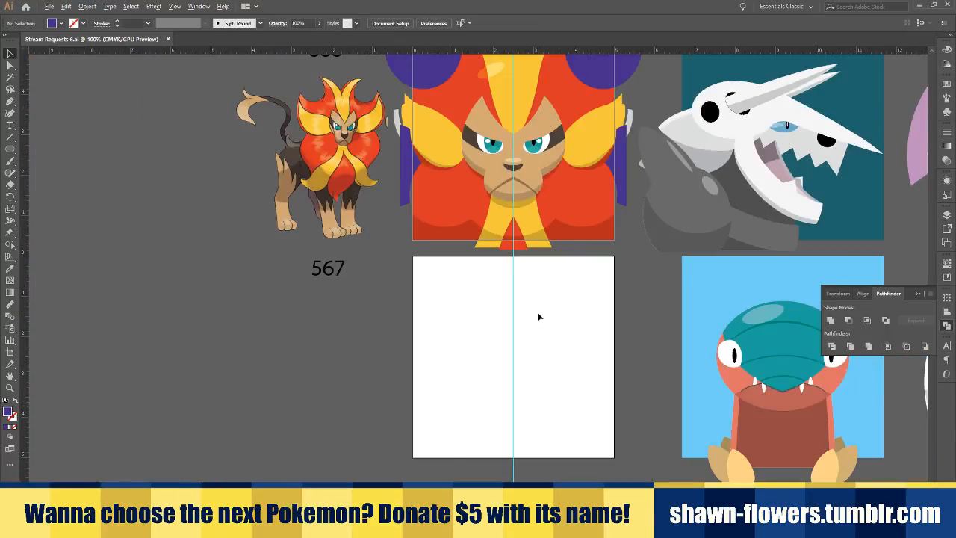
{"action": "scroll", "coordinate": [538, 317], "scroll_direction": "down", "scroll_amount": 1}
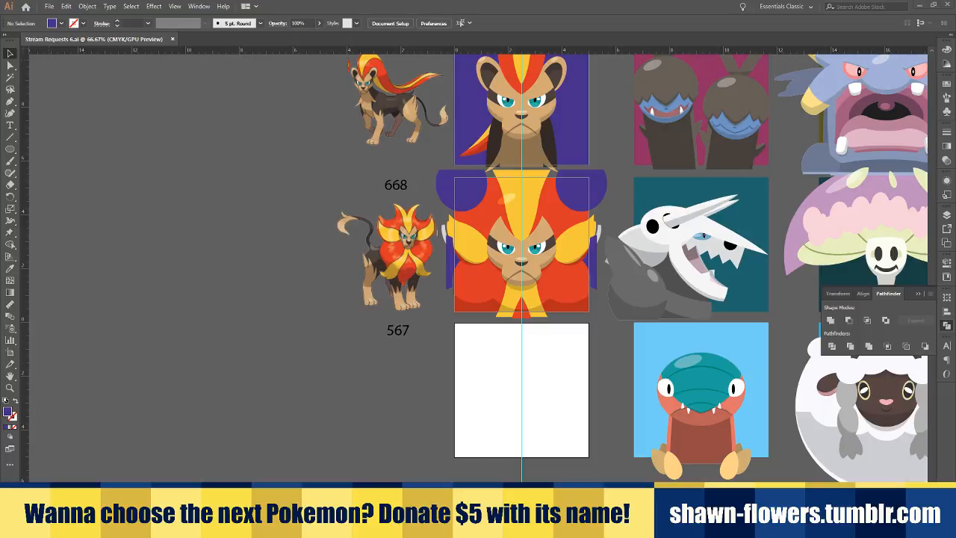
{"action": "scroll", "coordinate": [596, 181], "scroll_direction": "up", "scroll_amount": 3}
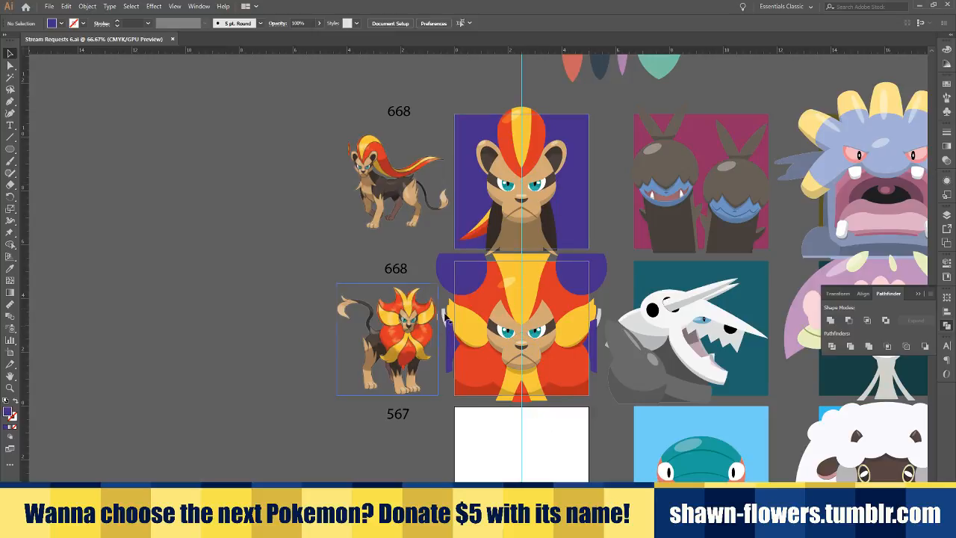
{"action": "scroll", "coordinate": [535, 446], "scroll_direction": "down", "scroll_amount": 3}
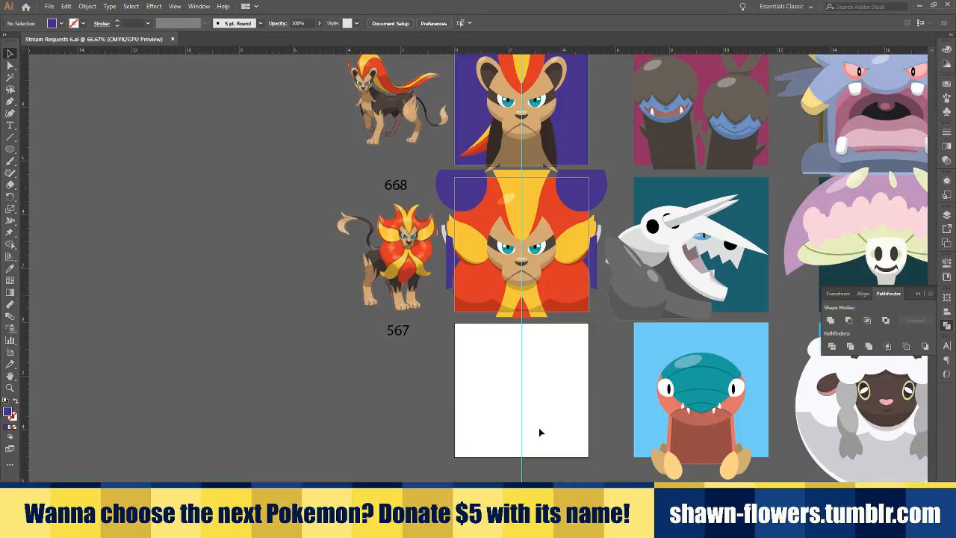
{"action": "scroll", "coordinate": [539, 428], "scroll_direction": "up", "scroll_amount": 3}
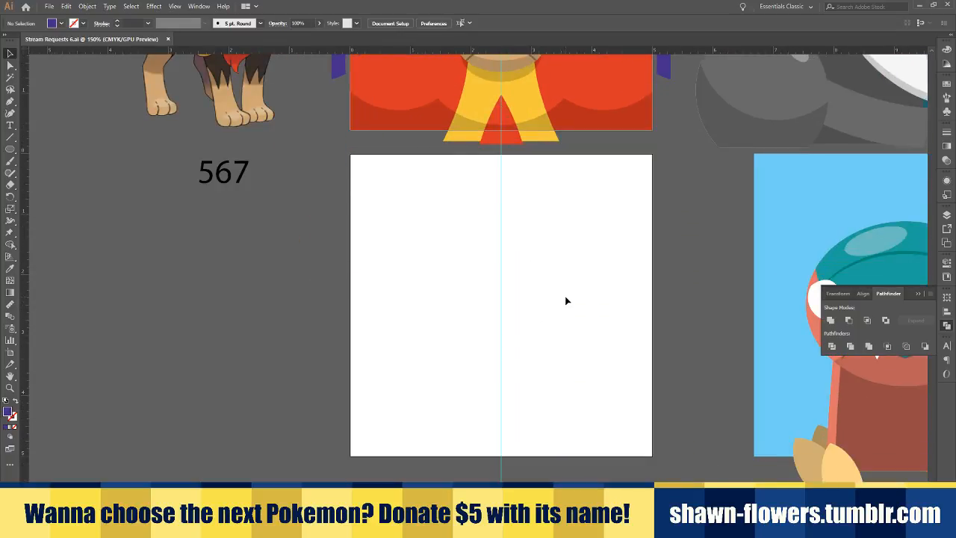
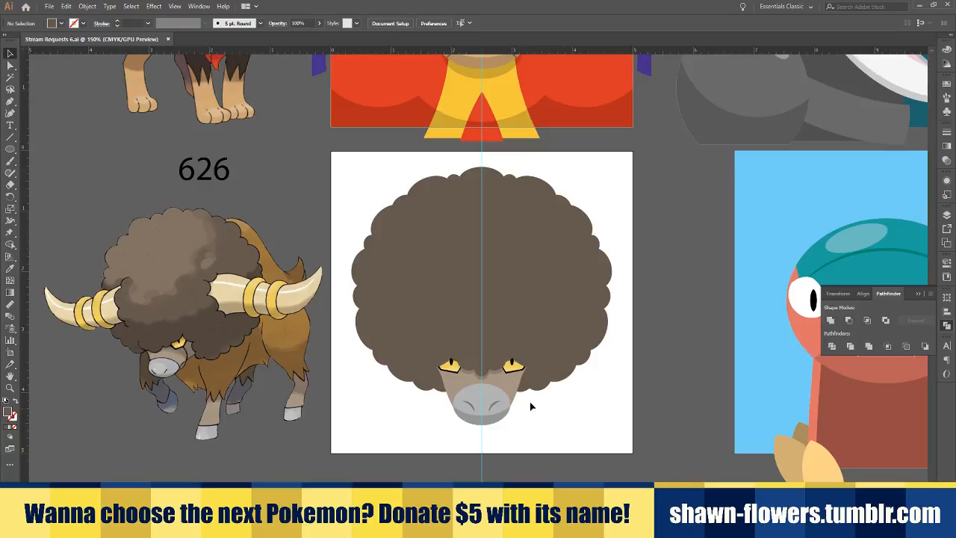
Review the bison portrait labelled 626 and examine the lion's left yellow lobe as a possible horn shape
{"action": "scroll", "coordinate": [596, 393], "scroll_direction": "right", "scroll_amount": 3}
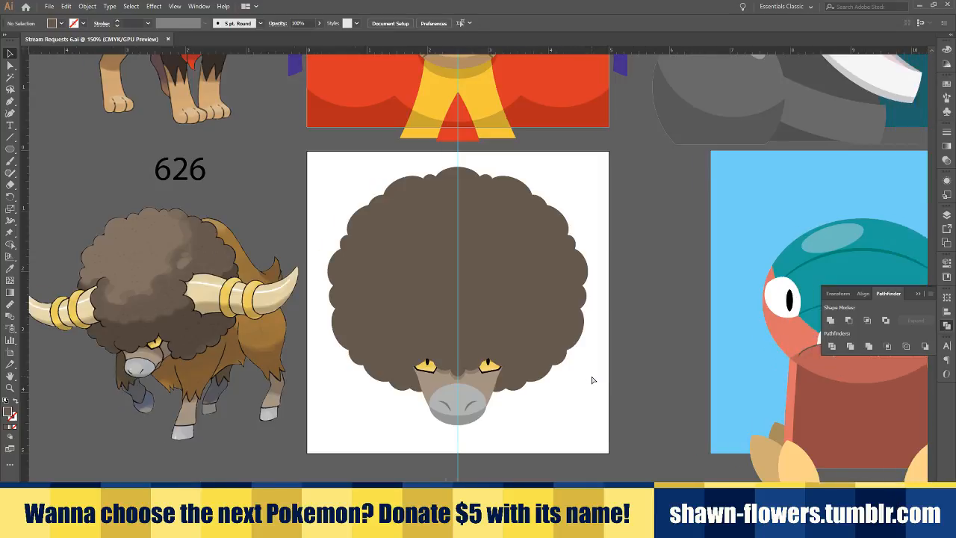
{"action": "scroll", "coordinate": [591, 381], "scroll_direction": "left", "scroll_amount": 1}
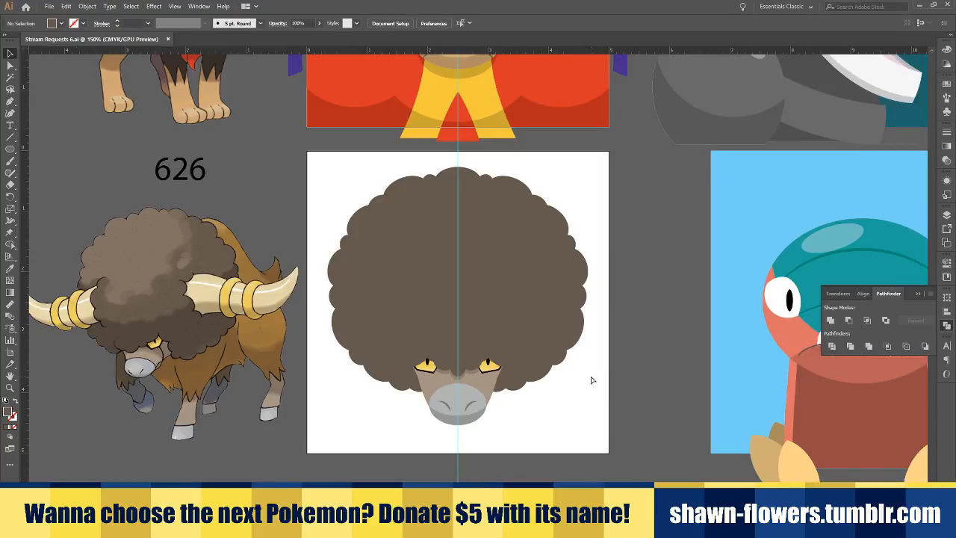
{"action": "left_click", "coordinate": [11, 150]}
{"action": "scroll", "coordinate": [333, 219], "scroll_direction": "down", "scroll_amount": 2}
{"action": "scroll", "coordinate": [379, 216], "scroll_direction": "up", "scroll_amount": 3}
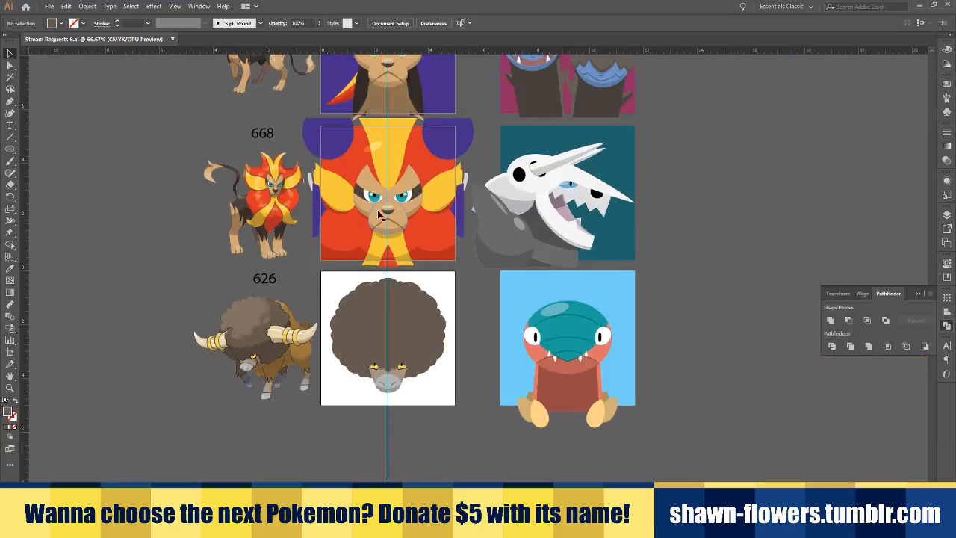
{"action": "left_click", "coordinate": [335, 189]}
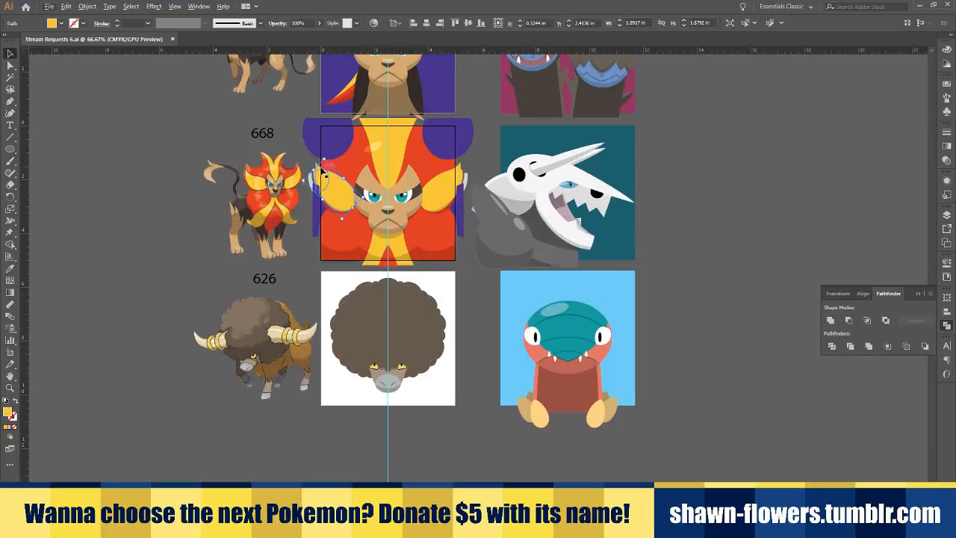
{"action": "left_click_drag", "start_coordinate": [321, 170], "coordinate": [322, 172]}
{"action": "left_click", "coordinate": [331, 294]}
{"action": "scroll", "coordinate": [423, 300], "scroll_direction": "up", "scroll_amount": 2}
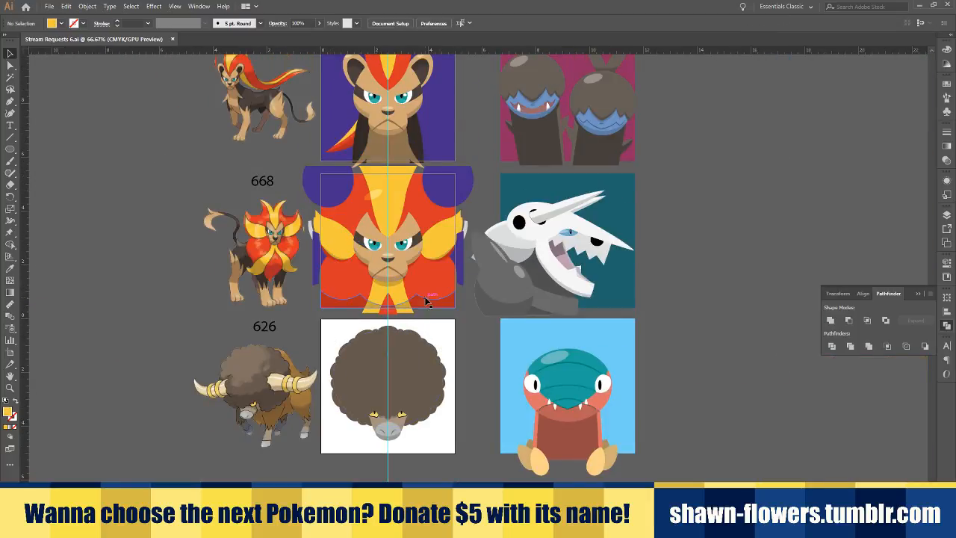
{"action": "scroll", "coordinate": [428, 301], "scroll_direction": "down", "scroll_amount": 1}
{"action": "scroll", "coordinate": [428, 301], "scroll_direction": "up", "scroll_amount": 1}
{"action": "scroll", "coordinate": [480, 332], "scroll_direction": "up", "scroll_amount": 3}
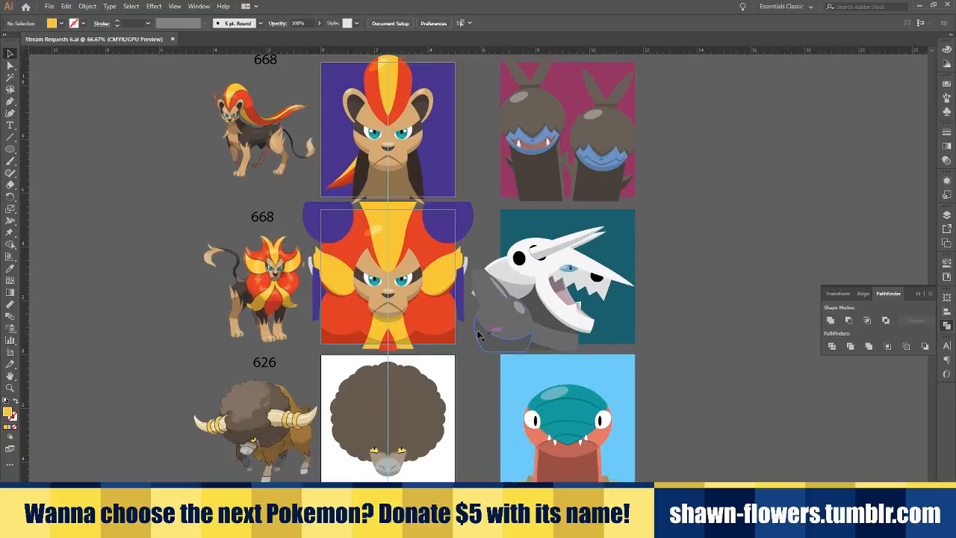
Duplicate the lion's left yellow lobe down onto the bison artboard and bring the copy in front of the hair
{"action": "scroll", "coordinate": [396, 290], "scroll_direction": "down", "scroll_amount": 1}
{"action": "left_click_drag", "start_coordinate": [335, 261], "coordinate": [343, 411]}
{"action": "scroll", "coordinate": [355, 440], "scroll_direction": "up", "scroll_amount": 2}
{"action": "scroll", "coordinate": [353, 441], "scroll_direction": "up", "scroll_amount": 1}
{"action": "key", "text": "ctrl+shift+bracketright"}
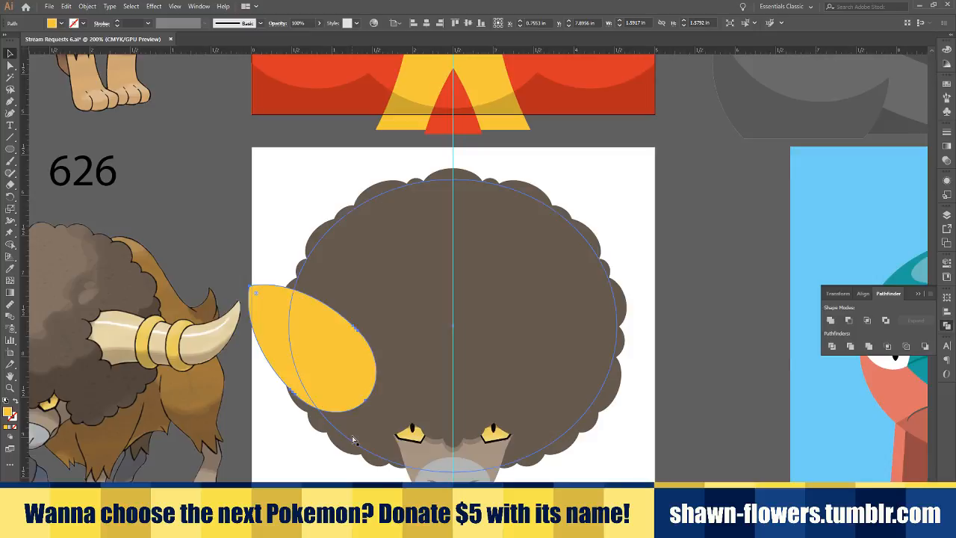
Move the yellow lobe copy slightly up and rotate it nearly horizontal, with its pointed end facing outward from the hair
{"action": "scroll", "coordinate": [353, 439], "scroll_direction": "down", "scroll_amount": 1}
{"action": "scroll", "coordinate": [366, 464], "scroll_direction": "left", "scroll_amount": 6}
{"action": "scroll", "coordinate": [382, 440], "scroll_direction": "down", "scroll_amount": 5}
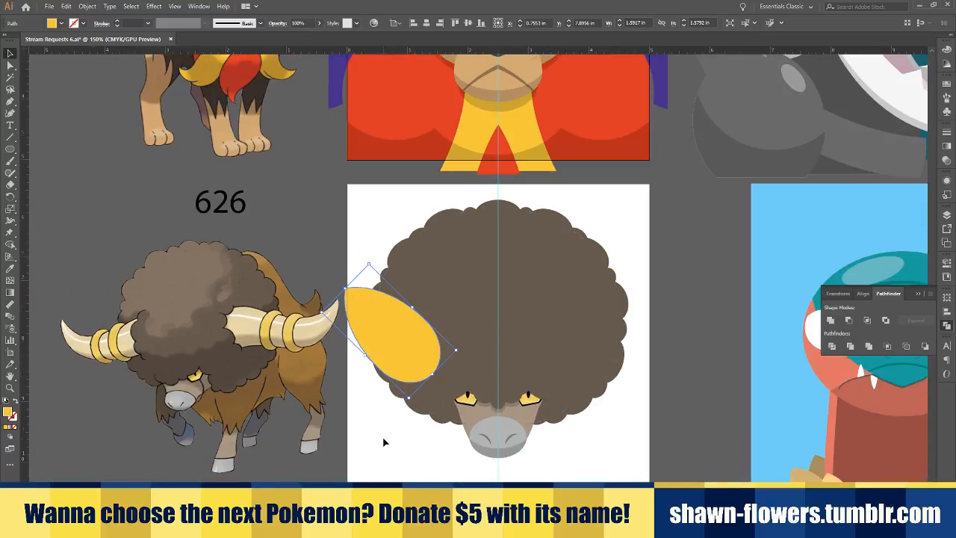
{"action": "scroll", "coordinate": [382, 439], "scroll_direction": "right", "scroll_amount": 2}
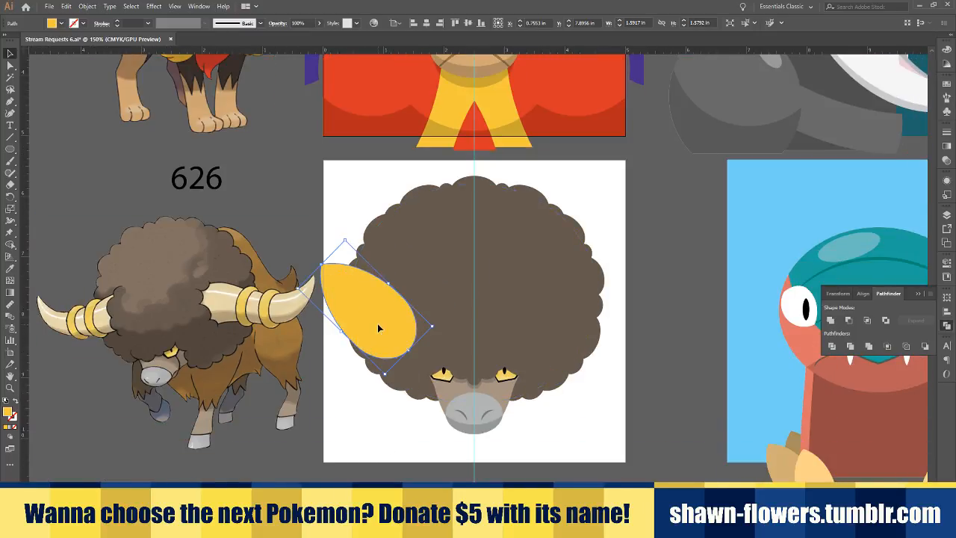
{"action": "left_click_drag", "start_coordinate": [378, 324], "coordinate": [373, 304]}
{"action": "left_click_drag", "start_coordinate": [387, 361], "coordinate": [446, 329]}
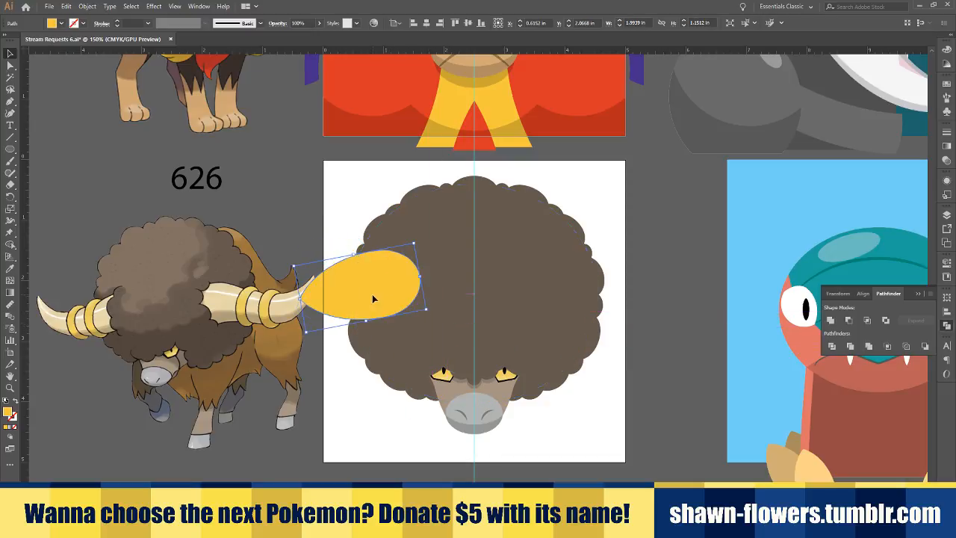
Shift the yellow lobe down and outward over the hair's left edge and flatten it to about 0.99 in high
{"action": "left_click_drag", "start_coordinate": [372, 295], "coordinate": [358, 315]}
{"action": "left_click_drag", "start_coordinate": [339, 276], "coordinate": [374, 313]}
{"action": "left_click", "coordinate": [348, 397]}
{"action": "left_click", "coordinate": [349, 412]}
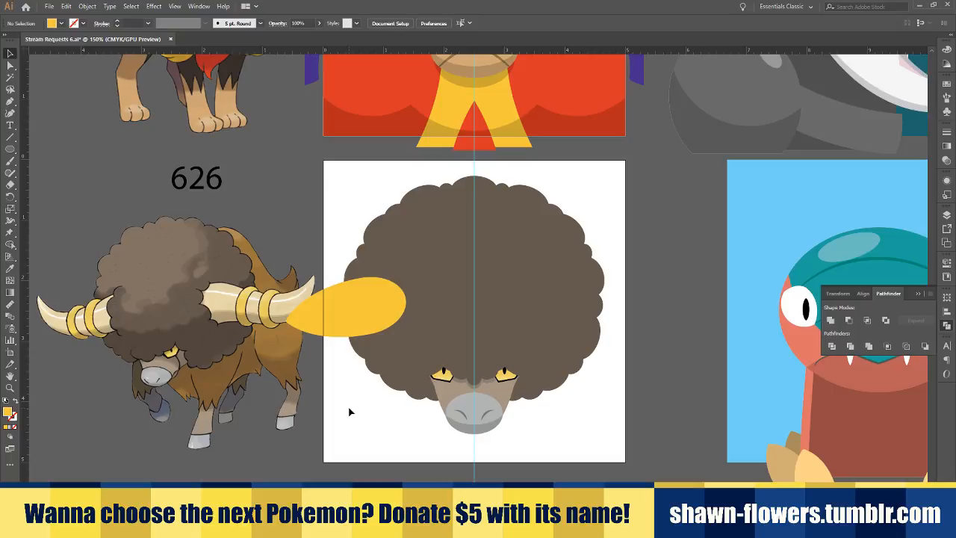
{"action": "left_click", "coordinate": [332, 331]}
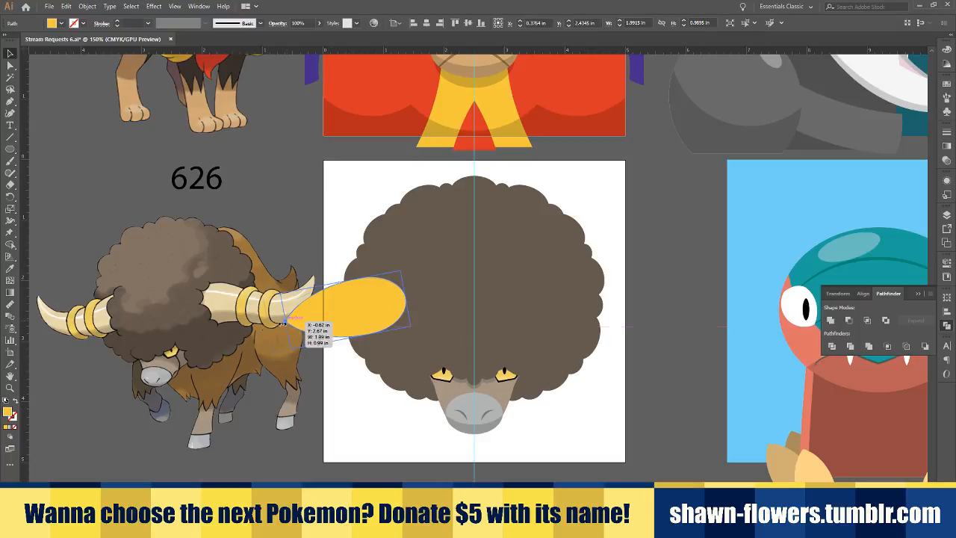
Stretch the yellow lobe's pointed end outward to about 2.4 in wide and recolor it with the reference bison's cream horn color
{"action": "left_click_drag", "start_coordinate": [283, 322], "coordinate": [261, 330]}
{"action": "left_click", "coordinate": [392, 419]}
{"action": "left_click", "coordinate": [370, 309]}
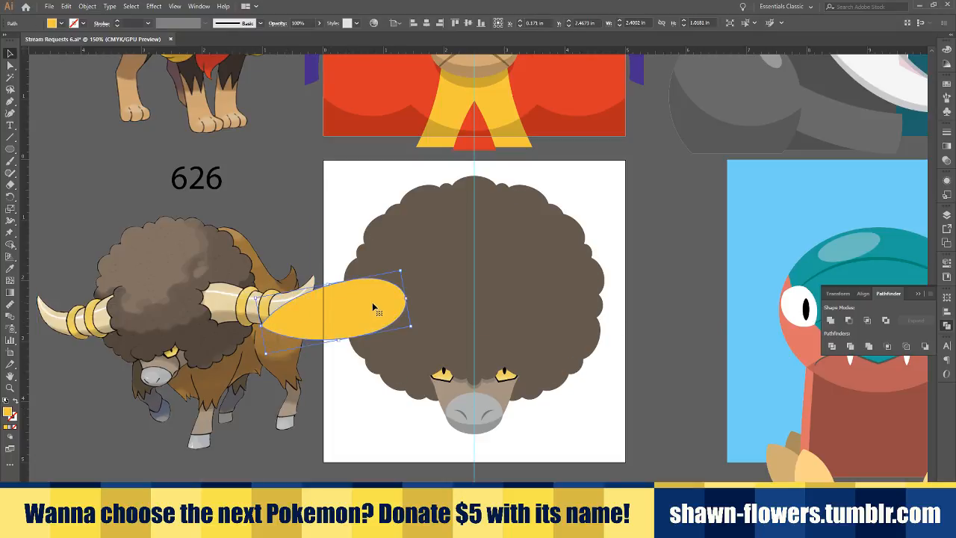
{"action": "left_click", "coordinate": [10, 270]}
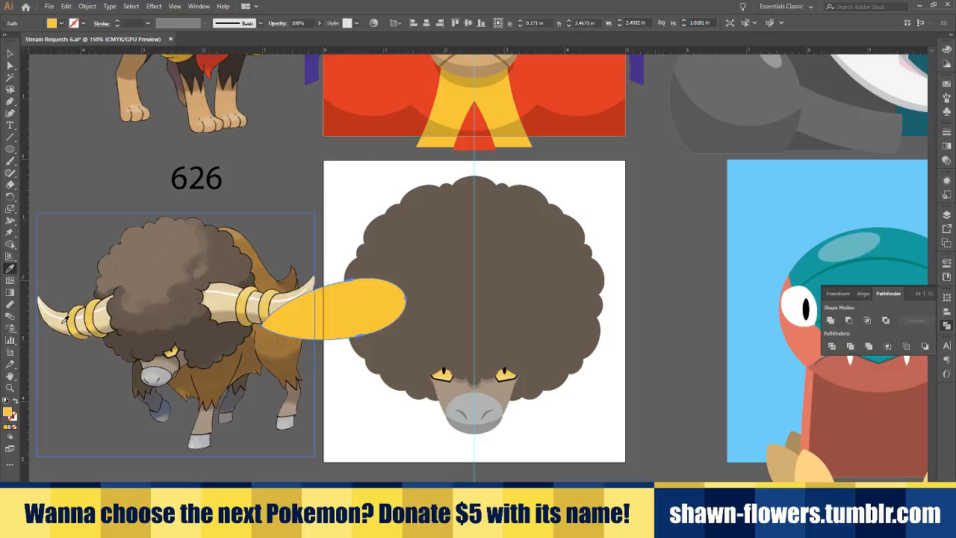
{"action": "left_click", "coordinate": [65, 319]}
{"action": "left_click", "coordinate": [11, 54]}
{"action": "left_click", "coordinate": [344, 199]}
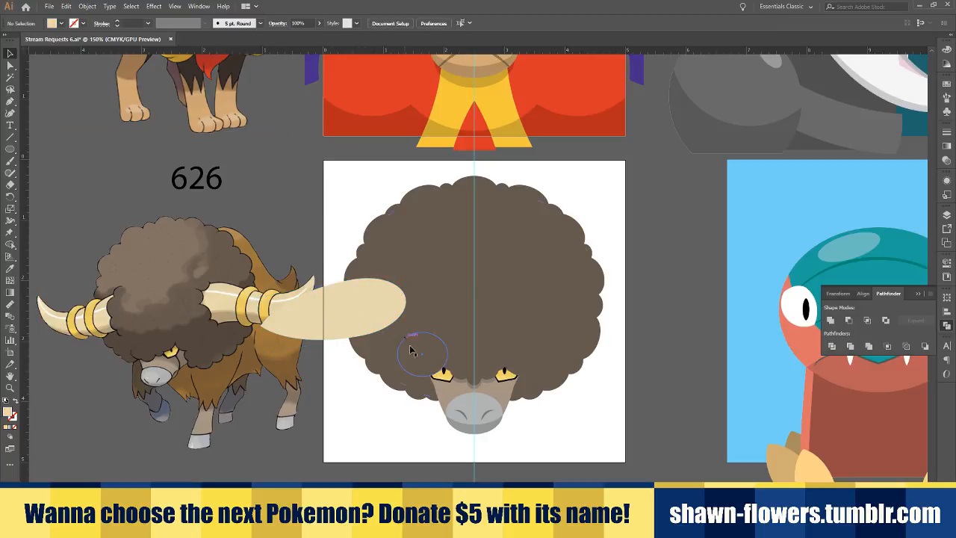
Duplicate three lower-left hair circles onto the horn's inner end, rotate them to follow its edge and bring them to the front
{"action": "scroll", "coordinate": [411, 351], "scroll_direction": "up", "scroll_amount": 1}
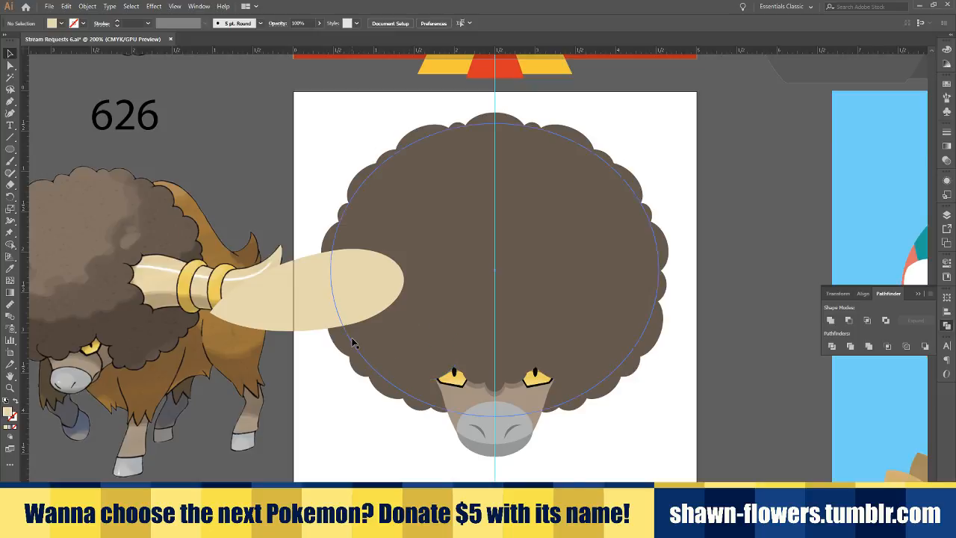
{"action": "left_click", "coordinate": [404, 406]}
{"action": "left_click", "coordinate": [388, 397], "text": "shift"}
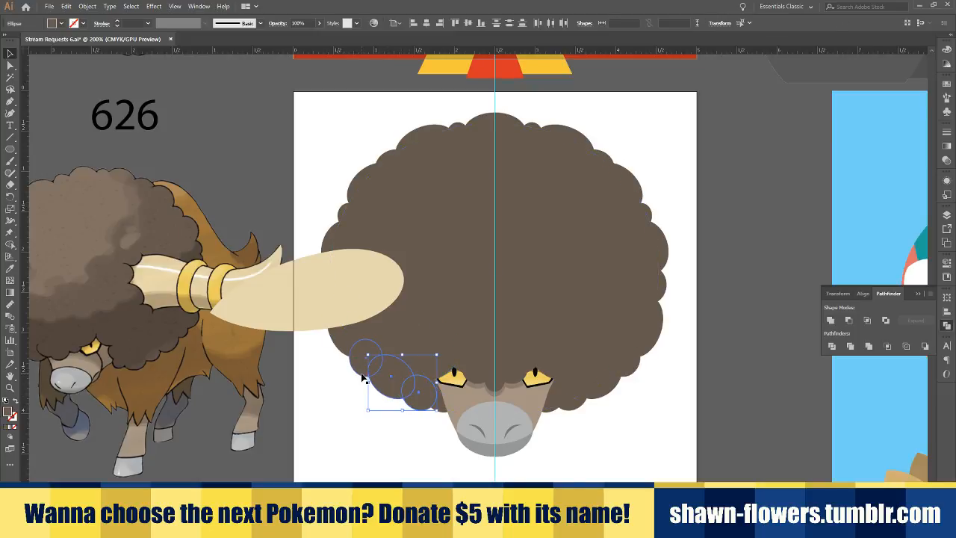
{"action": "left_click_drag", "start_coordinate": [385, 395], "coordinate": [395, 292]}
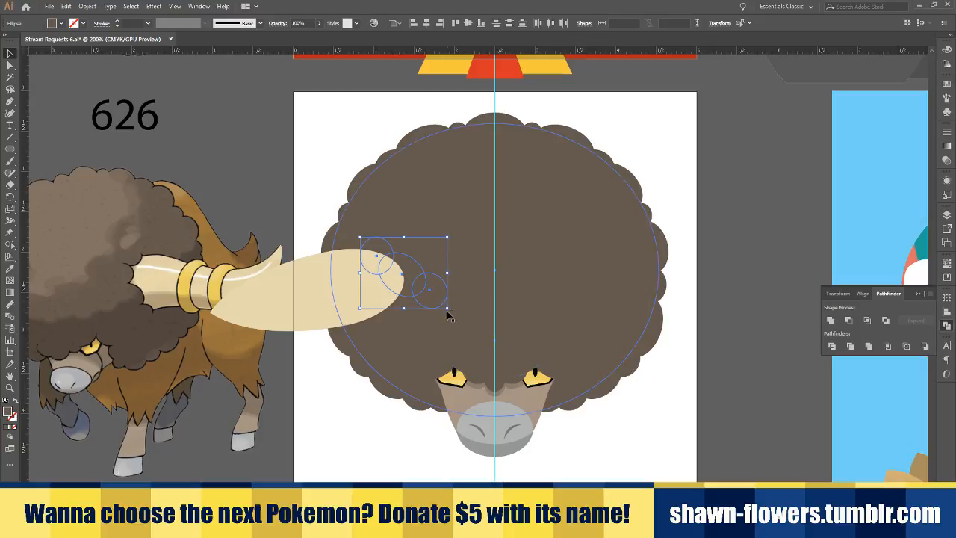
{"action": "left_click_drag", "start_coordinate": [451, 307], "coordinate": [438, 344]}
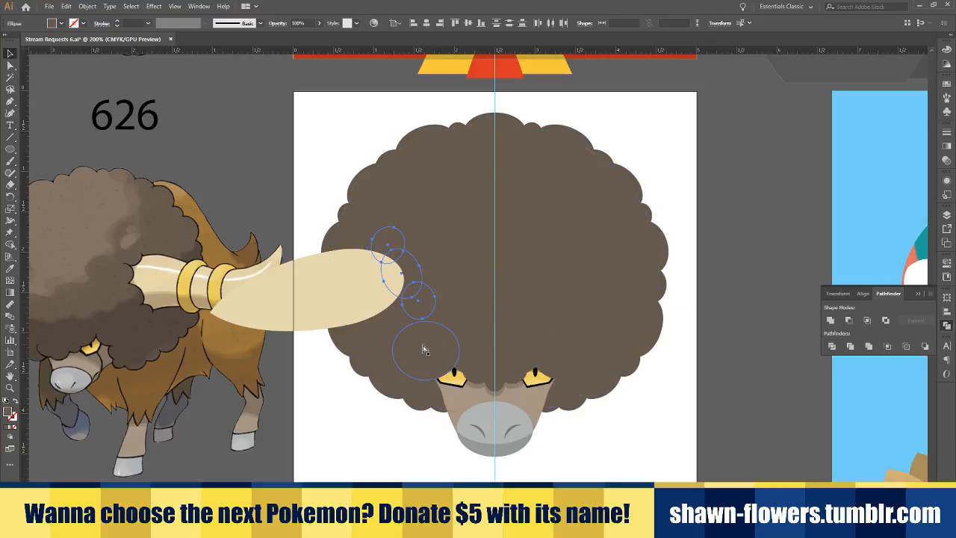
{"action": "key", "text": "ctrl+shift+bracketright"}
{"action": "left_click", "coordinate": [313, 408]}
Arrange and resize the three hair circles to hide the horn's rounded inner end behind a scalloped hair edge
{"action": "scroll", "coordinate": [401, 309], "scroll_direction": "up", "scroll_amount": 1}
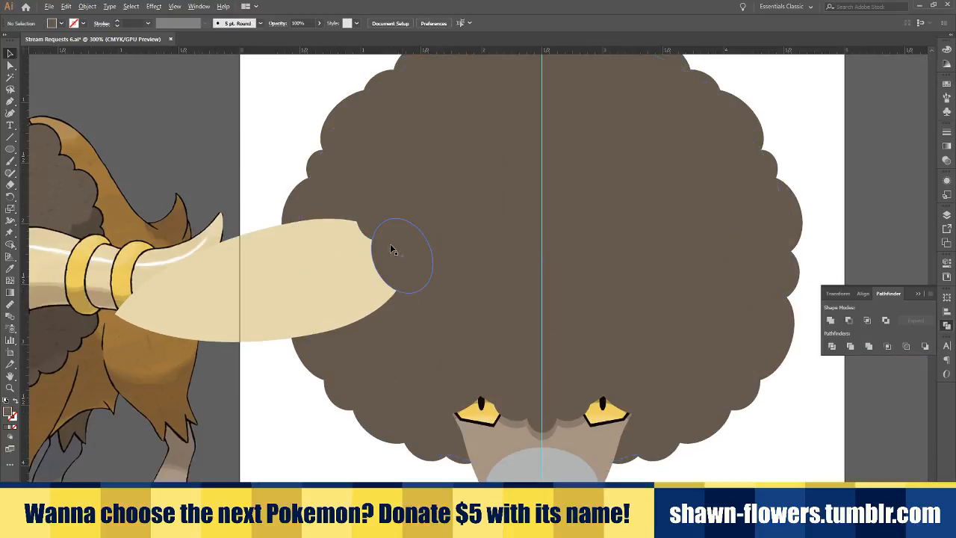
{"action": "left_click_drag", "start_coordinate": [390, 245], "coordinate": [382, 242]}
{"action": "left_click_drag", "start_coordinate": [409, 288], "coordinate": [378, 275]}
{"action": "left_click_drag", "start_coordinate": [372, 222], "coordinate": [358, 229]}
{"action": "left_click", "coordinate": [303, 453]}
{"action": "left_click_drag", "start_coordinate": [434, 283], "coordinate": [459, 315]}
{"action": "left_click_drag", "start_coordinate": [413, 300], "coordinate": [401, 320]}
{"action": "left_click", "coordinate": [335, 449]}
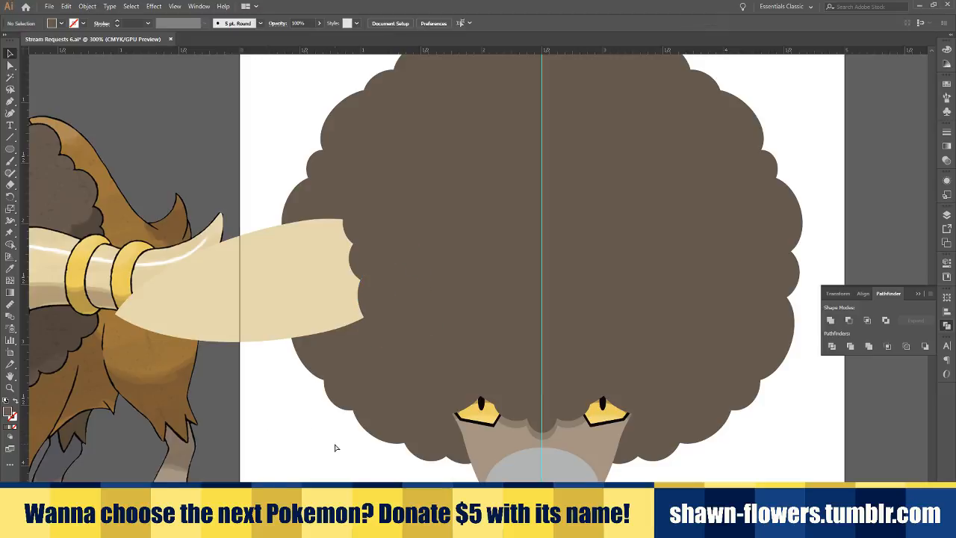
Enlarge the middle hair circle so it cuts deeper into the horn's inner end
{"action": "scroll", "coordinate": [398, 324], "scroll_direction": "left", "scroll_amount": 1}
{"action": "left_click_drag", "start_coordinate": [387, 261], "coordinate": [455, 255]}
{"action": "left_click", "coordinate": [321, 435]}
{"action": "left_click", "coordinate": [364, 450]}
Draw an upright ellipse about 0.89 in wide and 1.67 in high across the horn near the hair
{"action": "scroll", "coordinate": [363, 454], "scroll_direction": "down", "scroll_amount": 2}
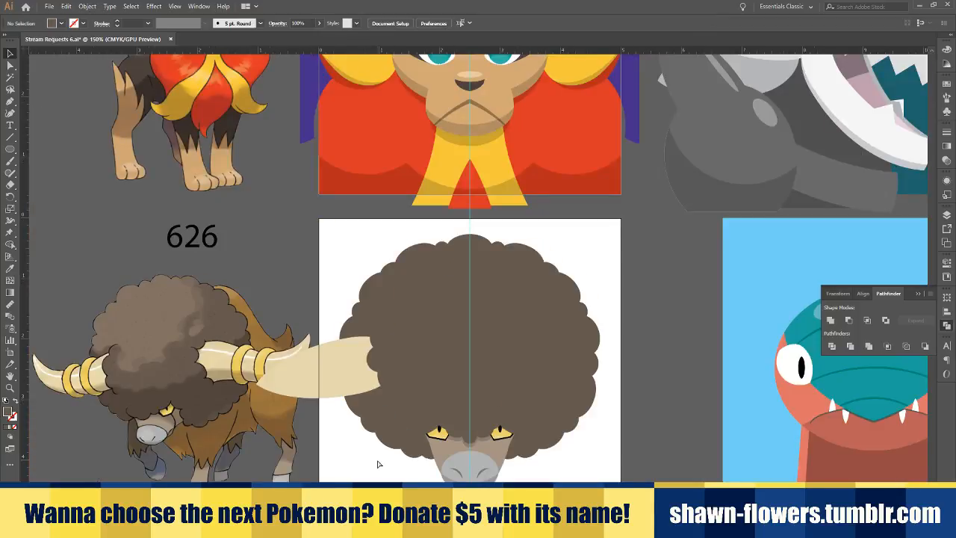
{"action": "scroll", "coordinate": [381, 461], "scroll_direction": "left", "scroll_amount": 2}
{"action": "scroll", "coordinate": [385, 423], "scroll_direction": "up", "scroll_amount": 2}
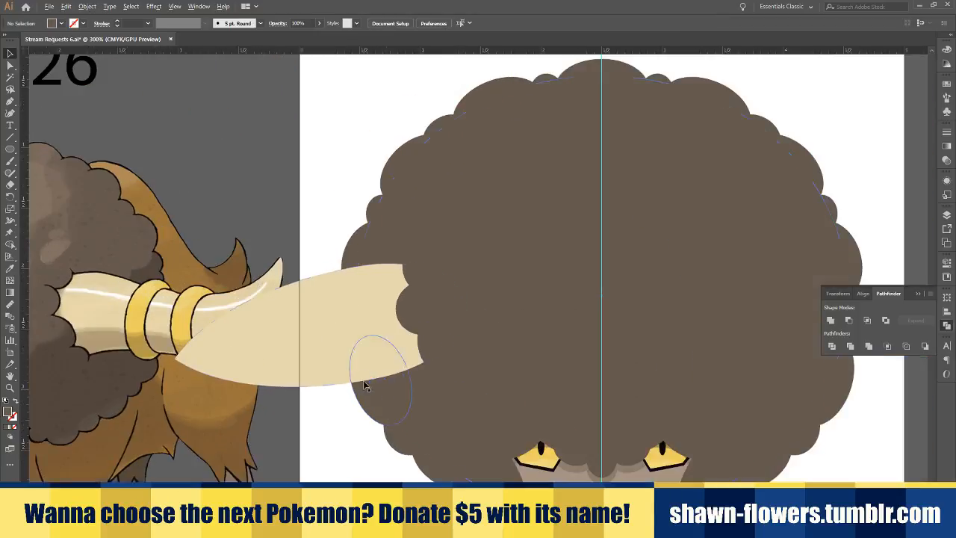
{"action": "left_click", "coordinate": [322, 370]}
{"action": "left_click", "coordinate": [11, 151]}
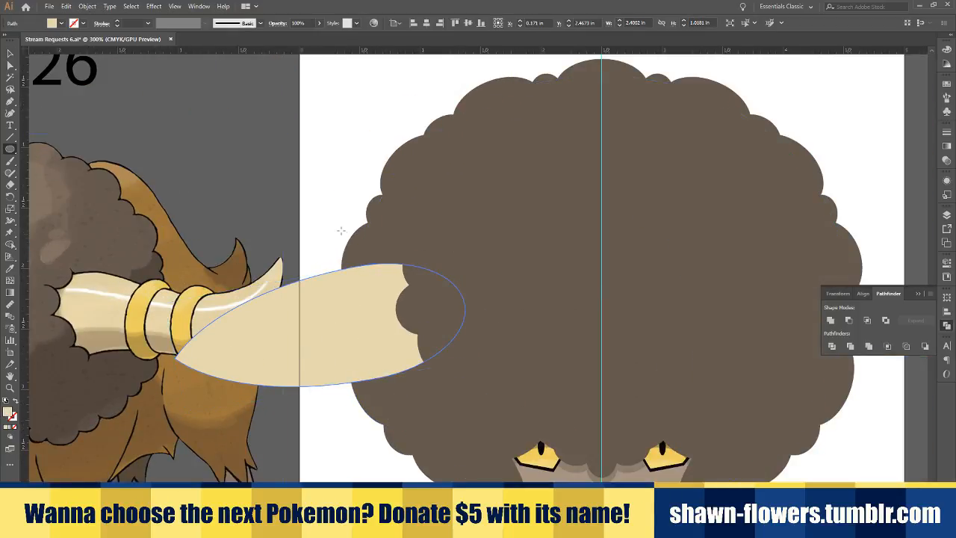
{"action": "left_click_drag", "start_coordinate": [322, 200], "coordinate": [429, 400]}
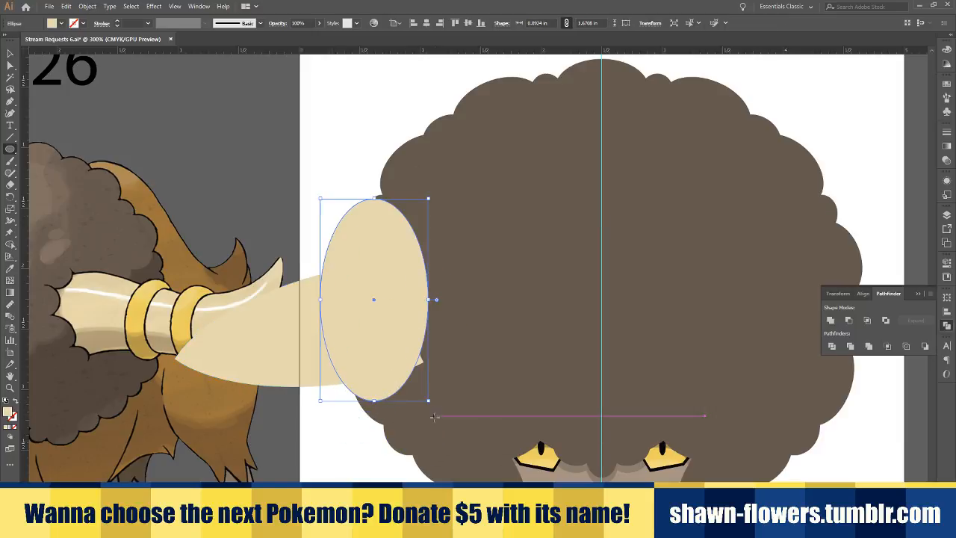
{"action": "left_click", "coordinate": [10, 55]}
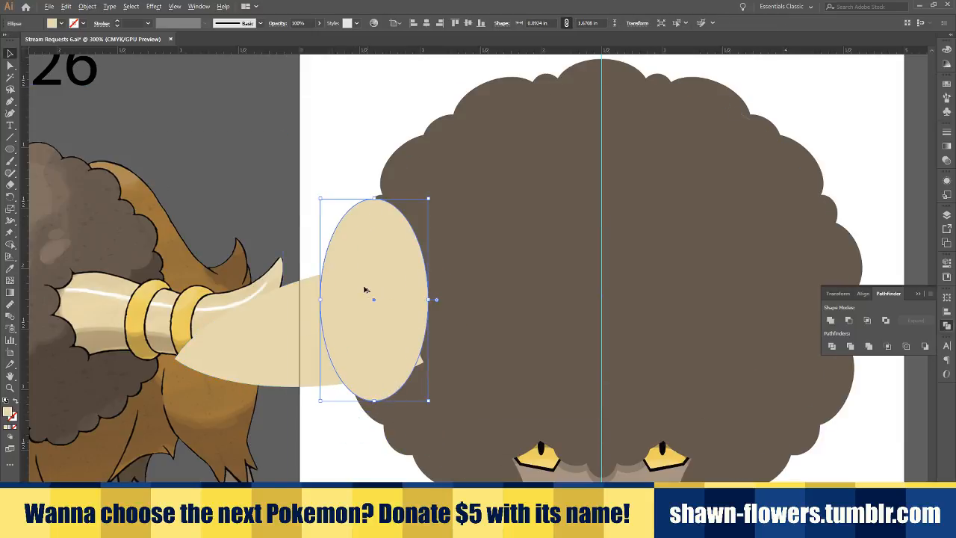
Duplicate the ellipse slightly toward the hair and subtract the copy from the original with Minus Front to leave a crescent
{"action": "left_click_drag", "start_coordinate": [364, 288], "coordinate": [362, 285]}
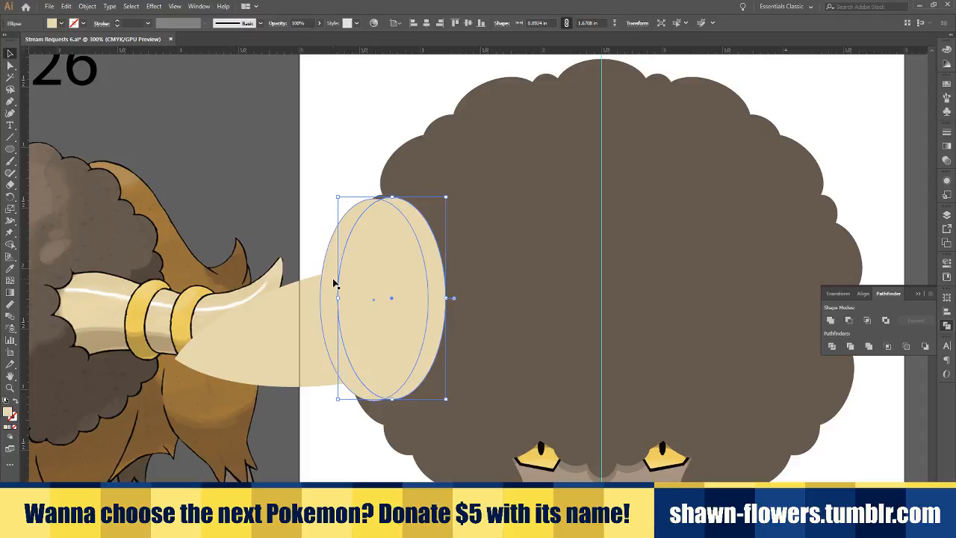
{"action": "left_click", "coordinate": [333, 281], "text": "shift"}
{"action": "left_click", "coordinate": [314, 429]}
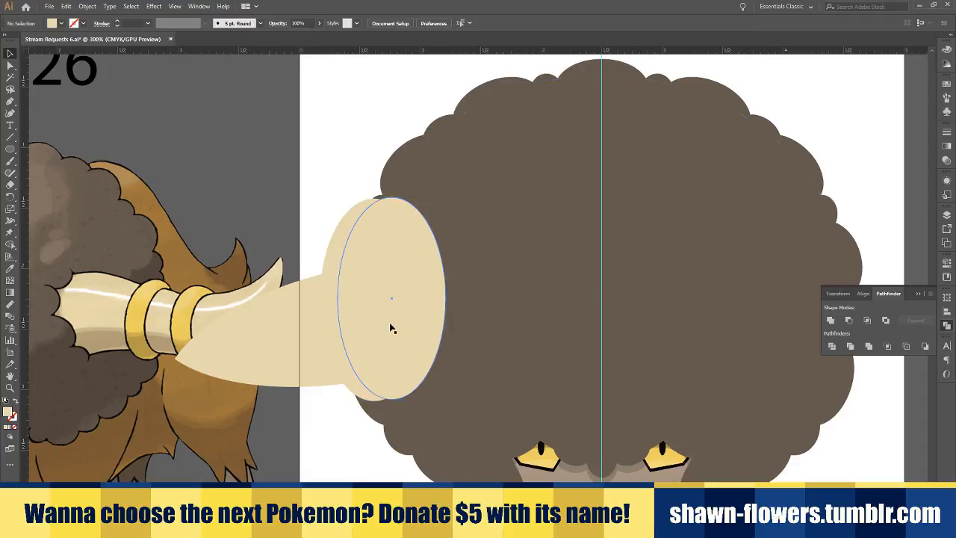
{"action": "left_click_drag", "start_coordinate": [386, 329], "coordinate": [399, 331]}
{"action": "left_click", "coordinate": [348, 332], "text": "shift"}
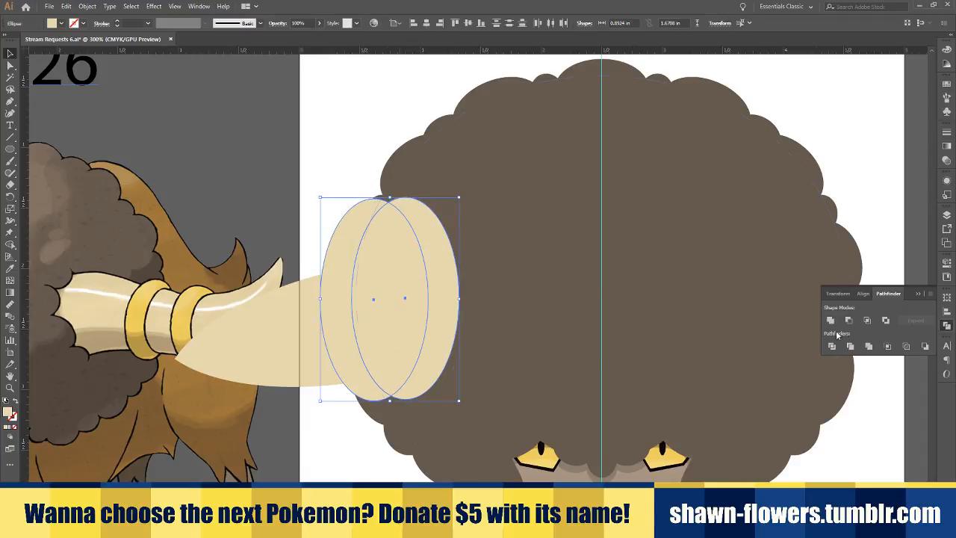
{"action": "left_click", "coordinate": [848, 320]}
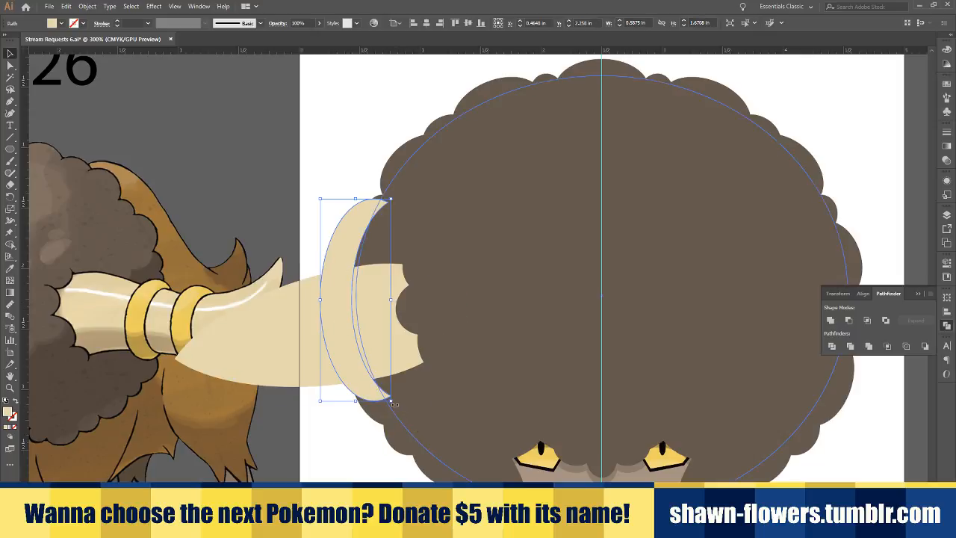
Tilt the crescent and scale it to about 0.45 by 0.98 in so it spans the horn from upper to lower edge
{"action": "left_click_drag", "start_coordinate": [394, 404], "coordinate": [406, 333]}
{"action": "left_click_drag", "start_coordinate": [342, 272], "coordinate": [323, 319]}
{"action": "key", "text": "ctrl+equal"}
{"action": "key", "text": "ctrl+equal"}
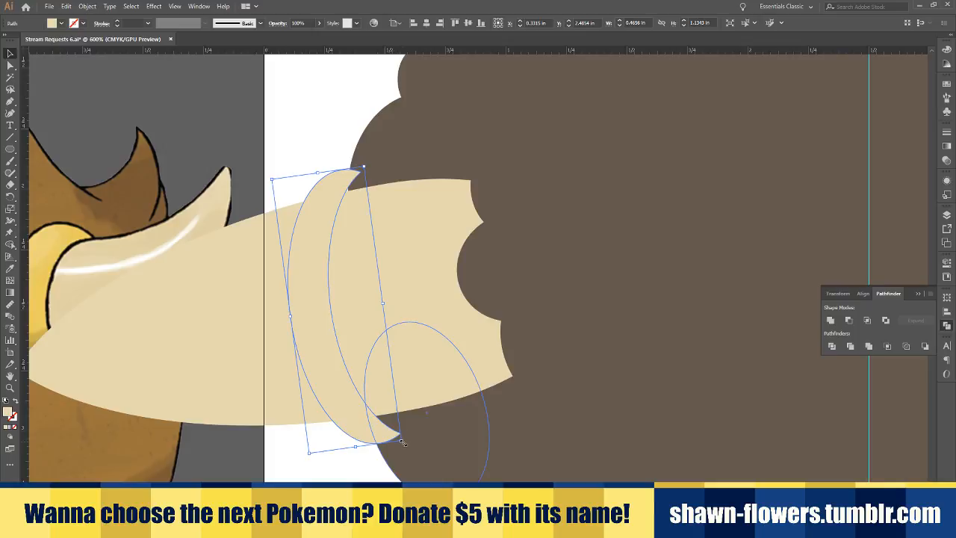
{"action": "left_click_drag", "start_coordinate": [402, 442], "coordinate": [370, 369]}
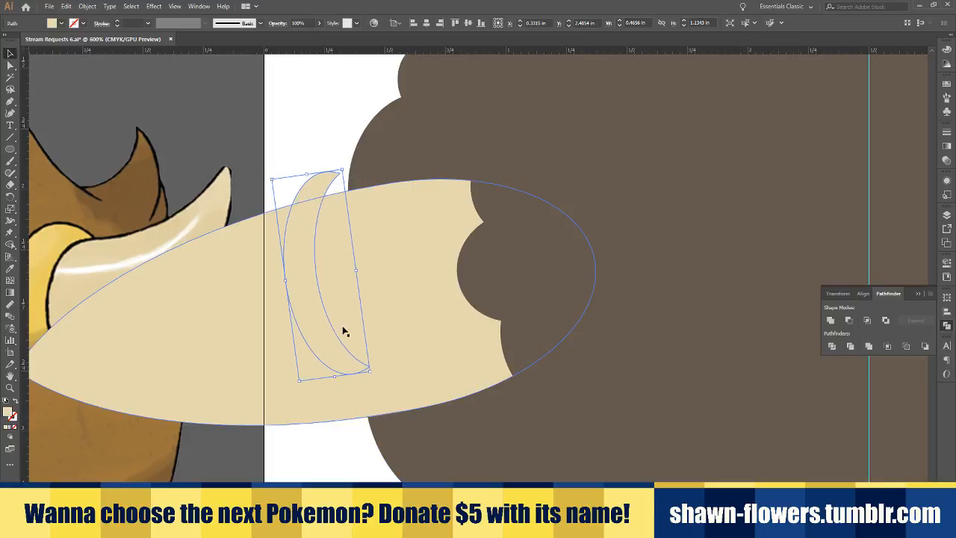
{"action": "left_click_drag", "start_coordinate": [295, 262], "coordinate": [310, 276]}
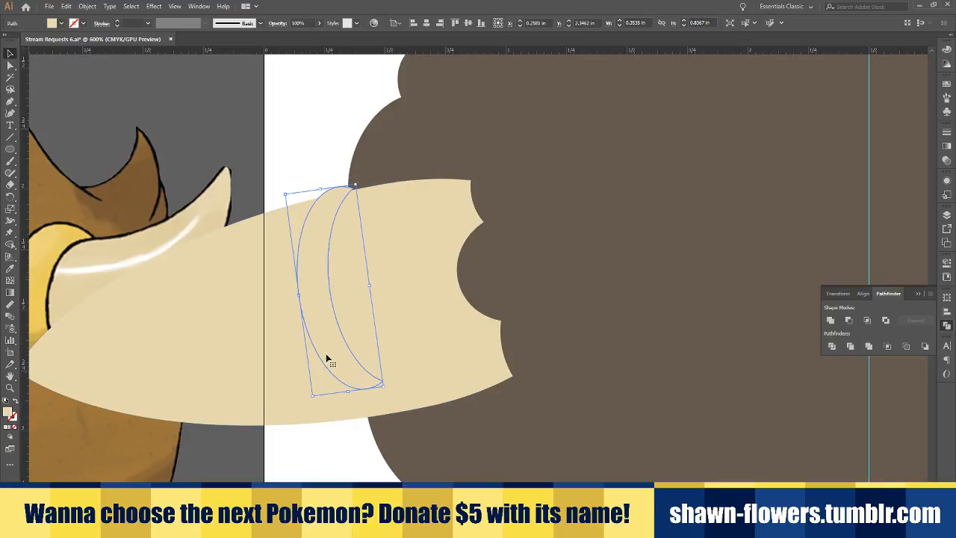
{"action": "left_click_drag", "start_coordinate": [382, 385], "coordinate": [408, 416]}
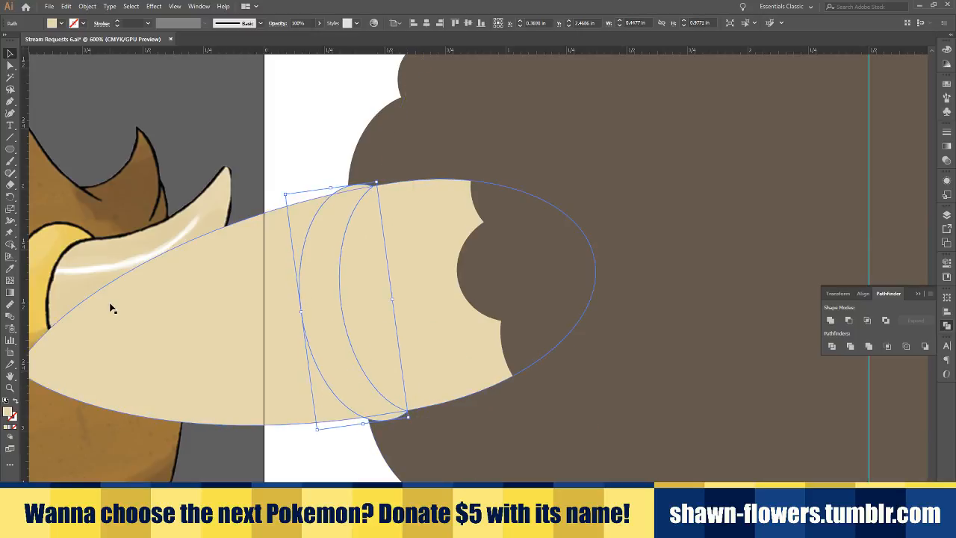
Recolor the crescent with the gold sampled from the reference bison's horn ring
{"action": "left_click", "coordinate": [10, 268]}
{"action": "scroll", "coordinate": [70, 302], "scroll_direction": "down", "scroll_amount": 3}
{"action": "scroll", "coordinate": [91, 313], "scroll_direction": "left", "scroll_amount": 3}
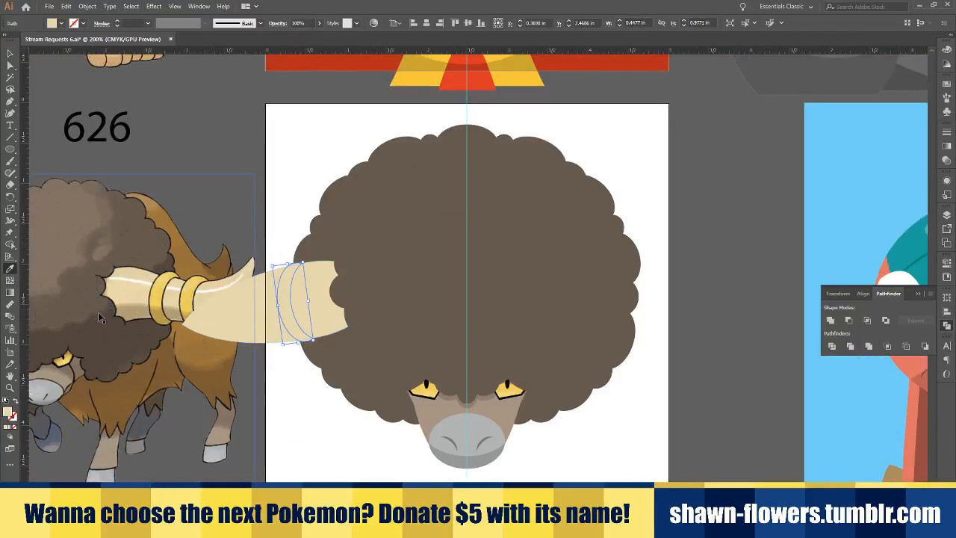
{"action": "left_click", "coordinate": [160, 278]}
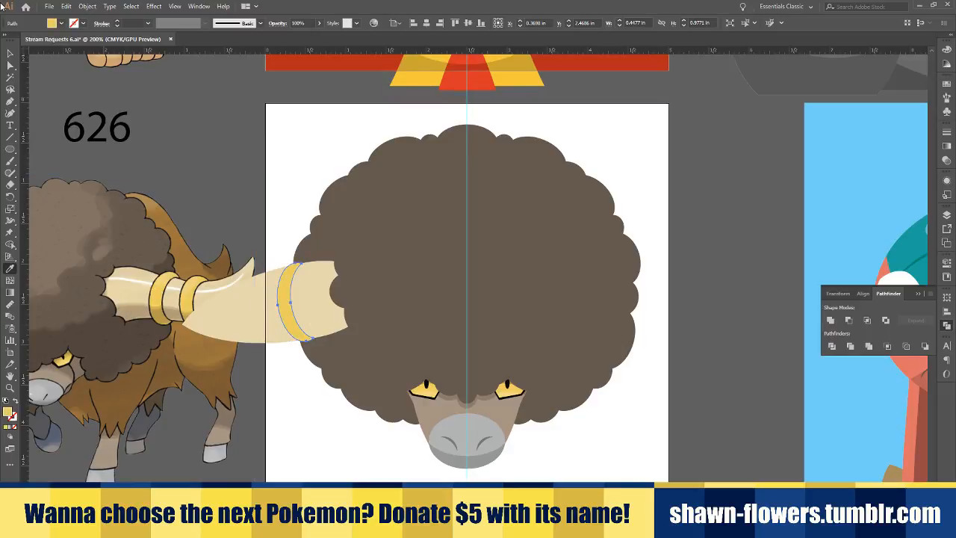
{"action": "left_click", "coordinate": [12, 55]}
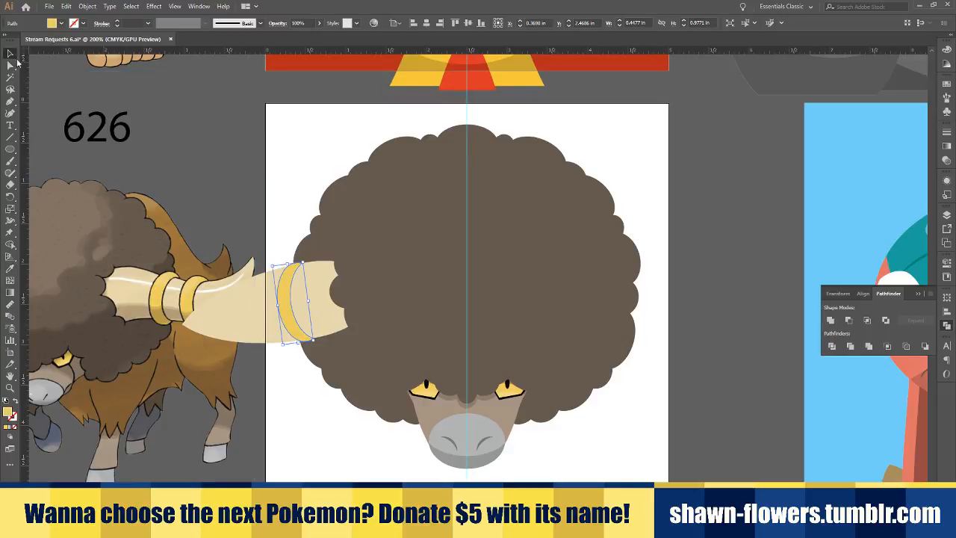
{"action": "left_click", "coordinate": [295, 228]}
Duplicate the gold ring toward the horn's tip and reduce it to about 0.39 by 0.93 in to fit the narrower section
{"action": "scroll", "coordinate": [291, 343], "scroll_direction": "up", "scroll_amount": 3}
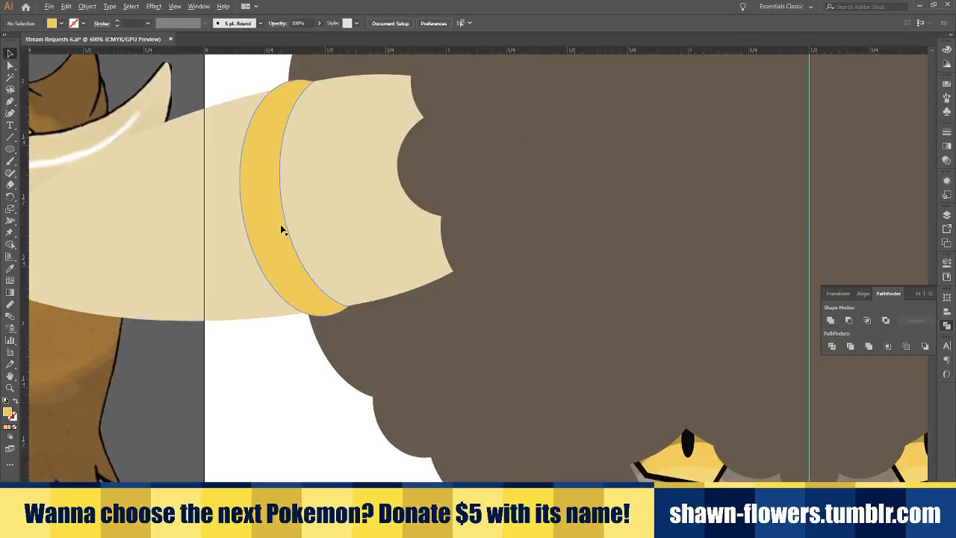
{"action": "left_click_drag", "start_coordinate": [280, 224], "coordinate": [177, 248]}
{"action": "left_click_drag", "start_coordinate": [251, 333], "coordinate": [210, 302]}
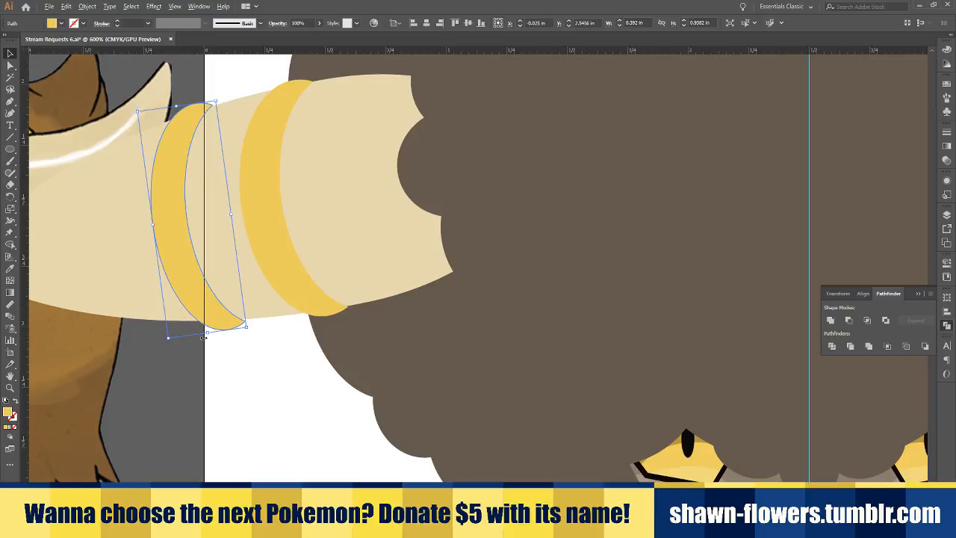
{"action": "scroll", "coordinate": [203, 337], "scroll_direction": "up", "scroll_amount": 3}
{"action": "left_click_drag", "start_coordinate": [216, 333], "coordinate": [215, 327]}
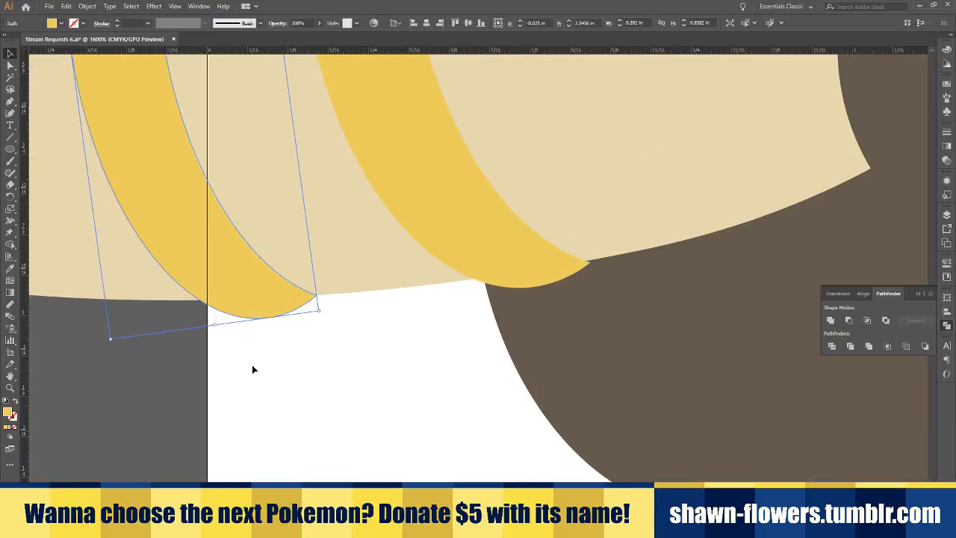
{"action": "left_click", "coordinate": [252, 369]}
Lower the outer gold ring's upper end slightly to fit the horn's upper edge
{"action": "scroll", "coordinate": [289, 384], "scroll_direction": "down", "scroll_amount": 4}
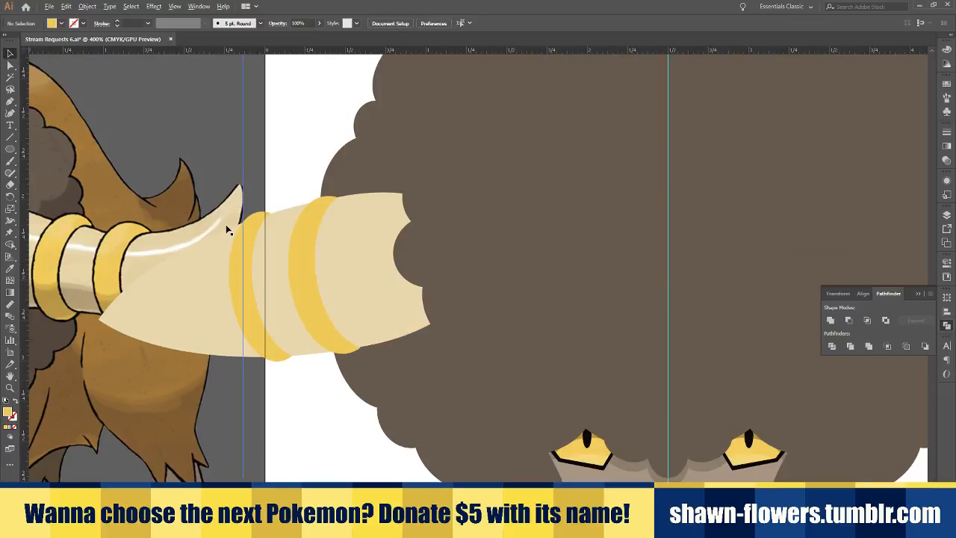
{"action": "scroll", "coordinate": [228, 225], "scroll_direction": "up", "scroll_amount": 4}
{"action": "left_click", "coordinate": [306, 192]}
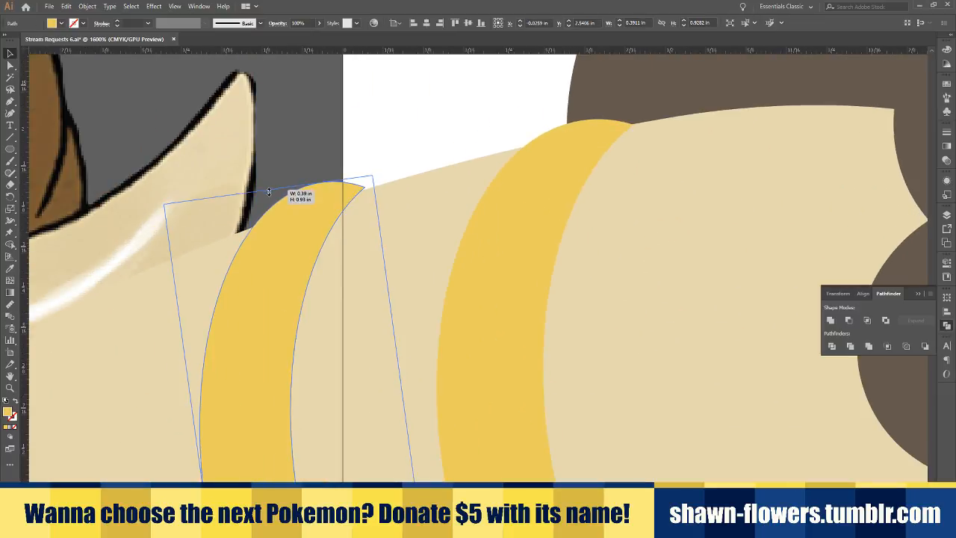
{"action": "left_click_drag", "start_coordinate": [269, 192], "coordinate": [269, 194]}
{"action": "left_click", "coordinate": [391, 133]}
Move the horn and both gold rings together a little inward toward the hair
{"action": "scroll", "coordinate": [389, 336], "scroll_direction": "down", "scroll_amount": 7}
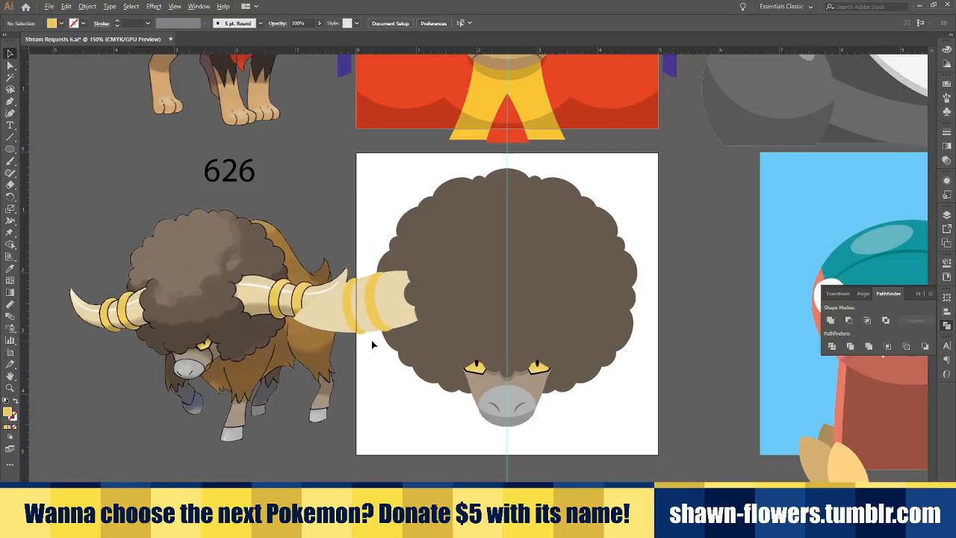
{"action": "left_click_drag", "start_coordinate": [372, 344], "coordinate": [407, 344]}
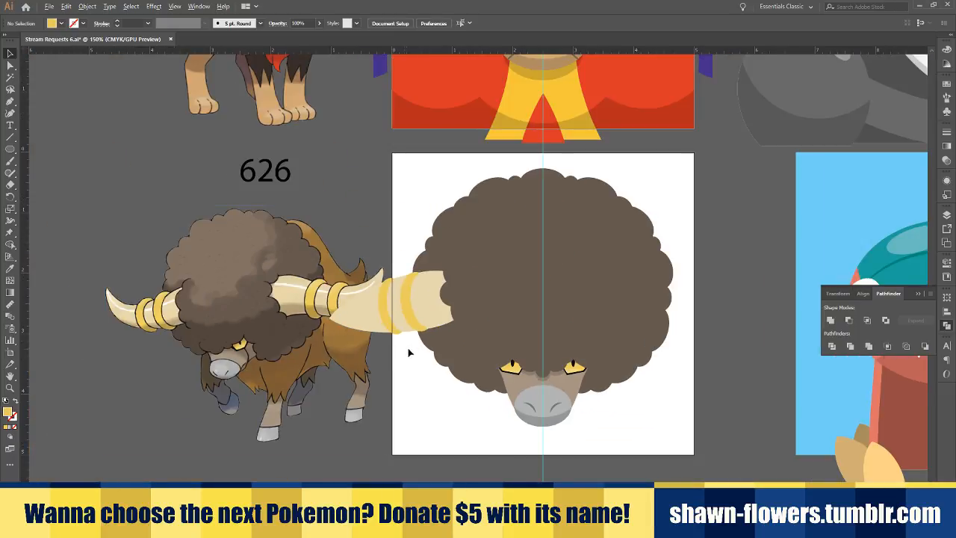
{"action": "scroll", "coordinate": [429, 337], "scroll_direction": "up", "scroll_amount": 2}
{"action": "left_click", "coordinate": [381, 276]}
{"action": "left_click", "coordinate": [360, 261], "text": "shift"}
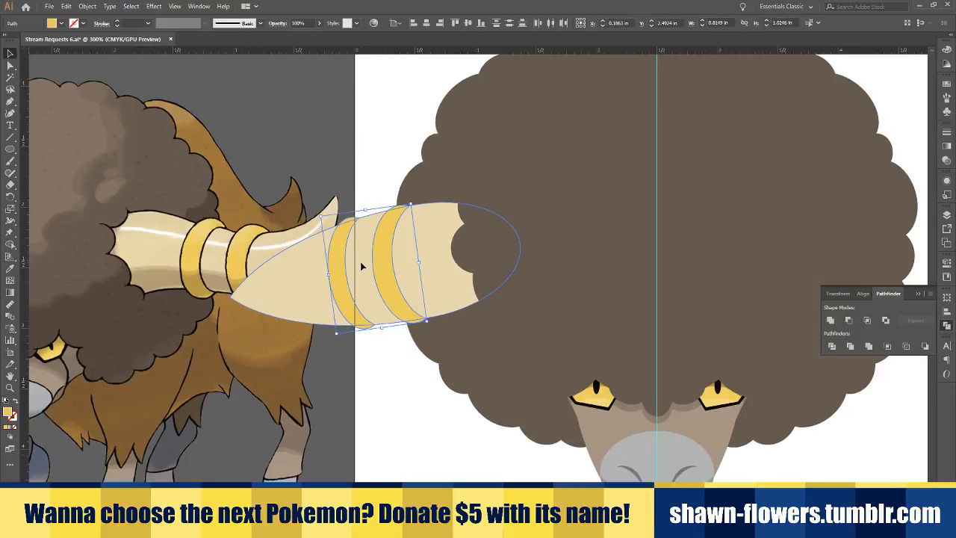
{"action": "left_click_drag", "start_coordinate": [358, 267], "coordinate": [381, 267]}
{"action": "left_click", "coordinate": [366, 352]}
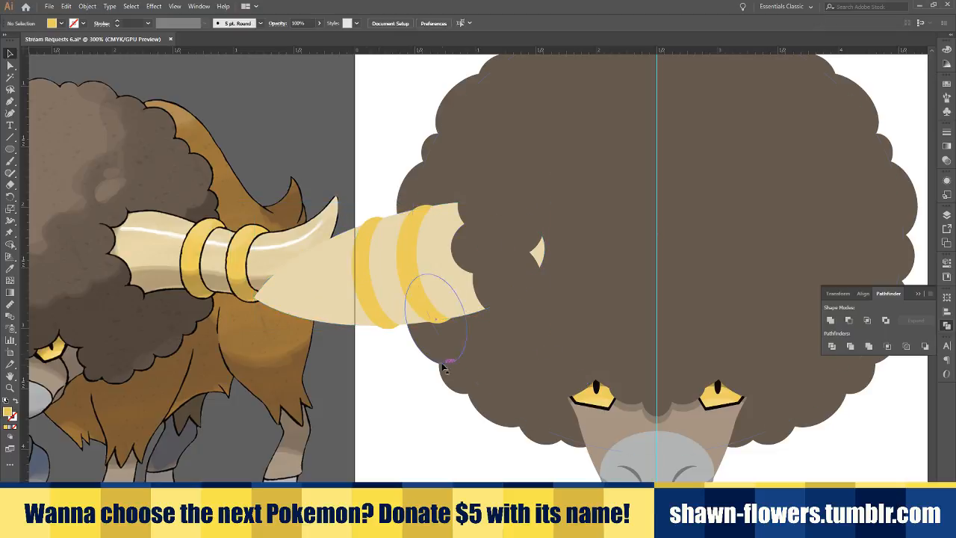
Adjust a hair circle at the horn's base to cover the cream sliver exposed within the hair
{"action": "left_click", "coordinate": [531, 239]}
{"action": "left_click_drag", "start_coordinate": [551, 244], "coordinate": [575, 261]}
{"action": "left_click", "coordinate": [446, 413]}
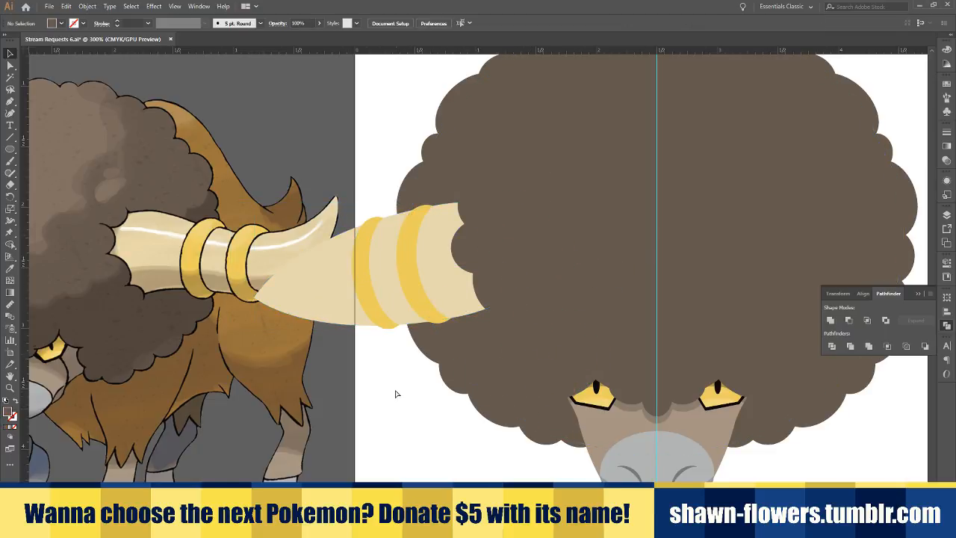
Subtract an offset, slightly rotated duplicate from a copy of the horn, leaving a lower crescent about 2.4 by 0.95 in
{"action": "scroll", "coordinate": [388, 395], "scroll_direction": "right", "scroll_amount": 5}
{"action": "scroll", "coordinate": [327, 404], "scroll_direction": "down", "scroll_amount": 1}
{"action": "scroll", "coordinate": [326, 404], "scroll_direction": "down", "scroll_amount": 1}
{"action": "scroll", "coordinate": [315, 352], "scroll_direction": "up", "scroll_amount": 3}
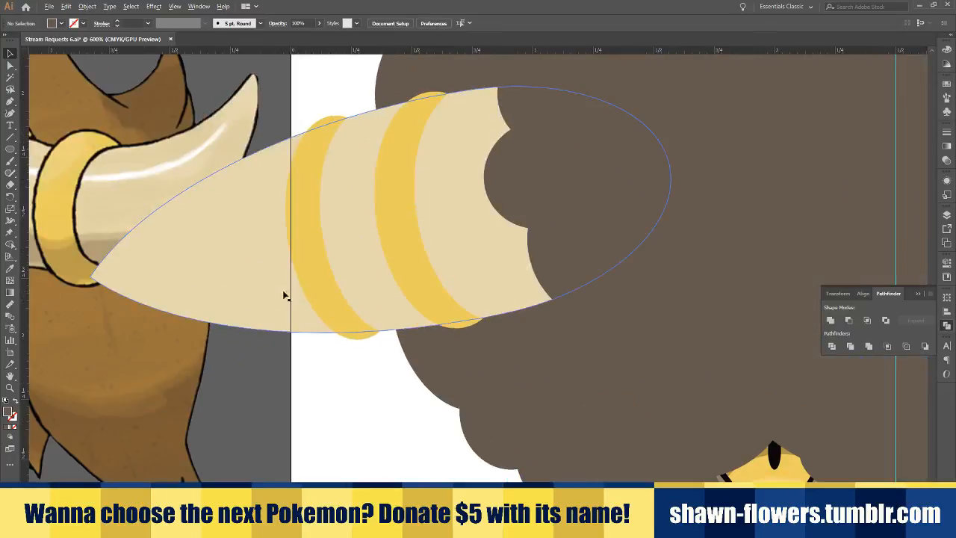
{"action": "left_click_drag", "start_coordinate": [283, 295], "coordinate": [242, 215]}
{"action": "scroll", "coordinate": [469, 181], "scroll_direction": "down", "scroll_amount": 1}
{"action": "left_click_drag", "start_coordinate": [595, 188], "coordinate": [324, 254]}
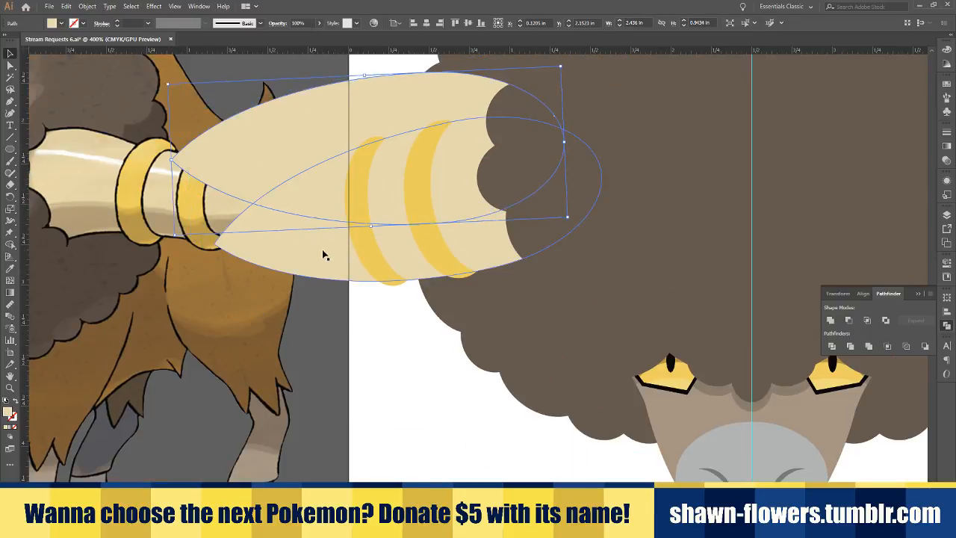
{"action": "left_click", "coordinate": [852, 320]}
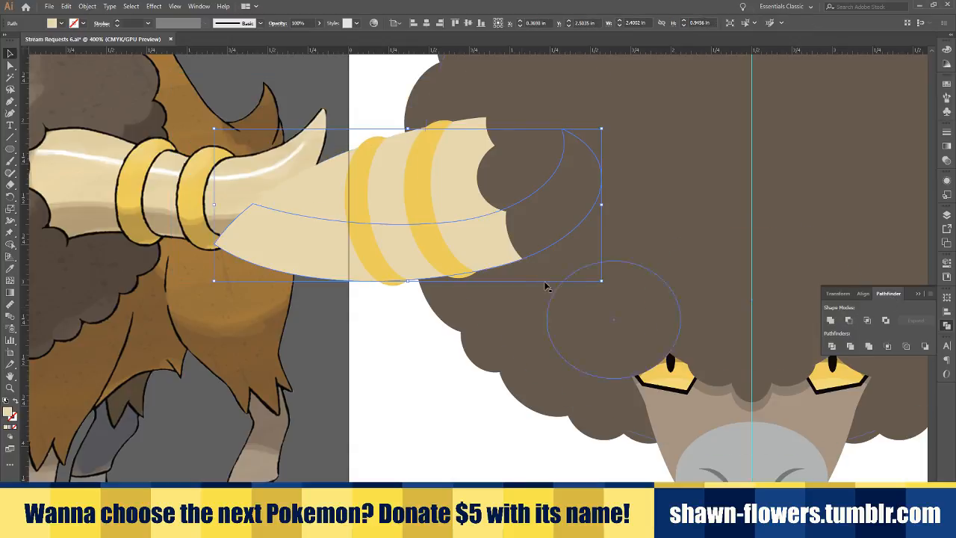
Apply the muzzle shadow's translucent grey appearance to the crescent along the horn's lower half
{"action": "key", "text": "i"}
{"action": "scroll", "coordinate": [366, 310], "scroll_direction": "down", "scroll_amount": 2}
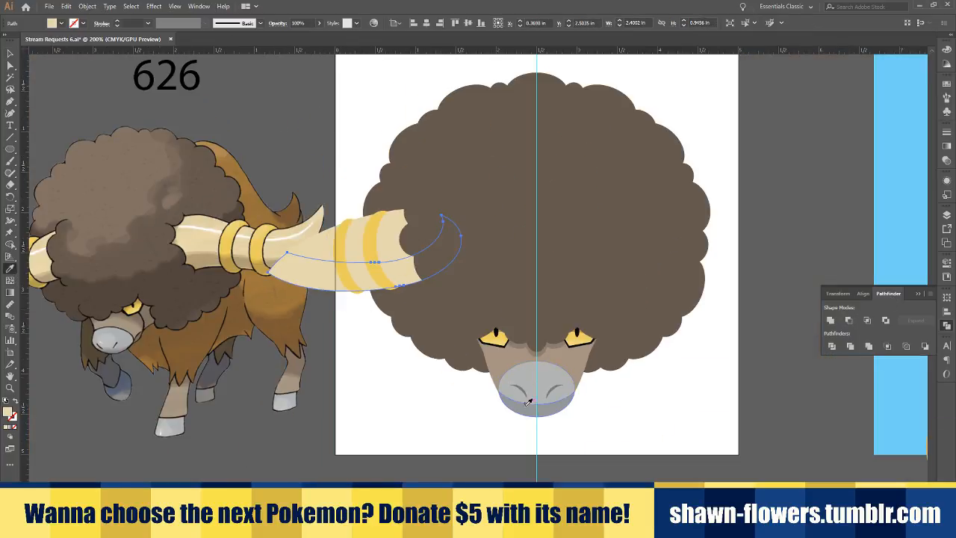
{"action": "left_click", "coordinate": [527, 402]}
{"action": "left_click", "coordinate": [10, 53]}
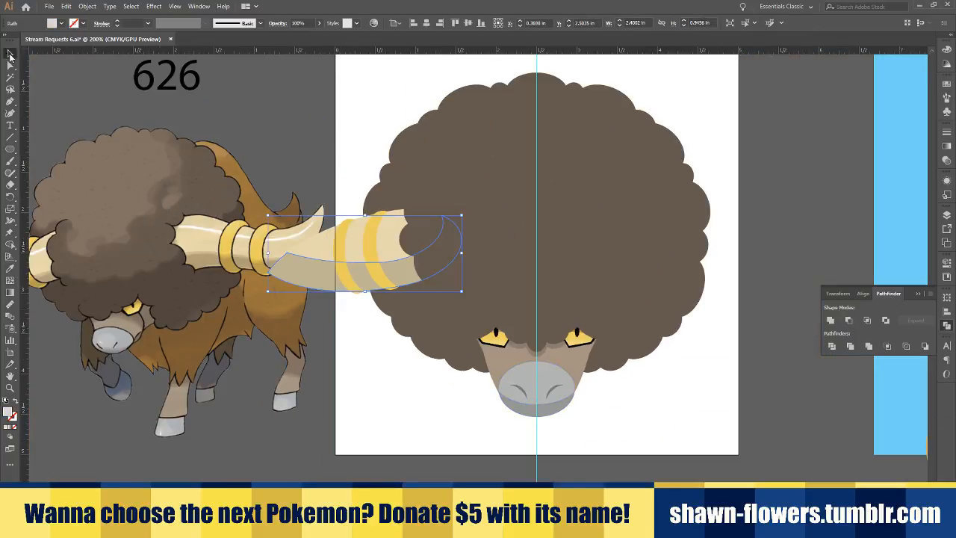
{"action": "left_click", "coordinate": [345, 368]}
Subtract an ellipse about 0.64 by 0.79 in from a copy of the outer gold ring, leaving its lower section
{"action": "scroll", "coordinate": [349, 252], "scroll_direction": "up", "scroll_amount": 4}
{"action": "left_click_drag", "start_coordinate": [307, 278], "coordinate": [284, 268]}
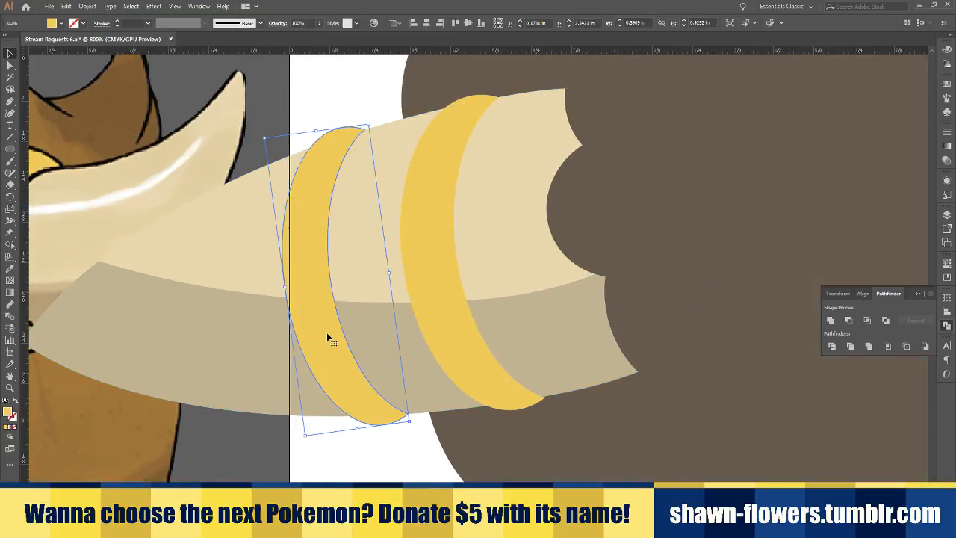
{"action": "left_click", "coordinate": [440, 305]}
{"action": "mouse_move", "coordinate": [429, 242]}
{"action": "left_mouse_down"}
{"action": "mouse_move", "coordinate": [444, 243]}
{"action": "mouse_move", "coordinate": [419, 244]}
{"action": "left_mouse_up"}
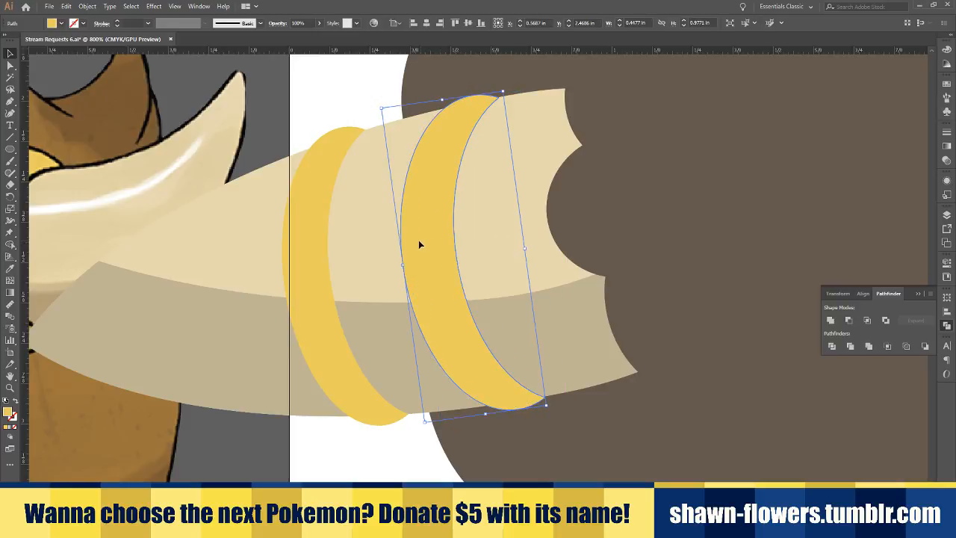
{"action": "left_click", "coordinate": [10, 149]}
{"action": "left_click_drag", "start_coordinate": [209, 80], "coordinate": [413, 335]}
{"action": "key", "text": "v"}
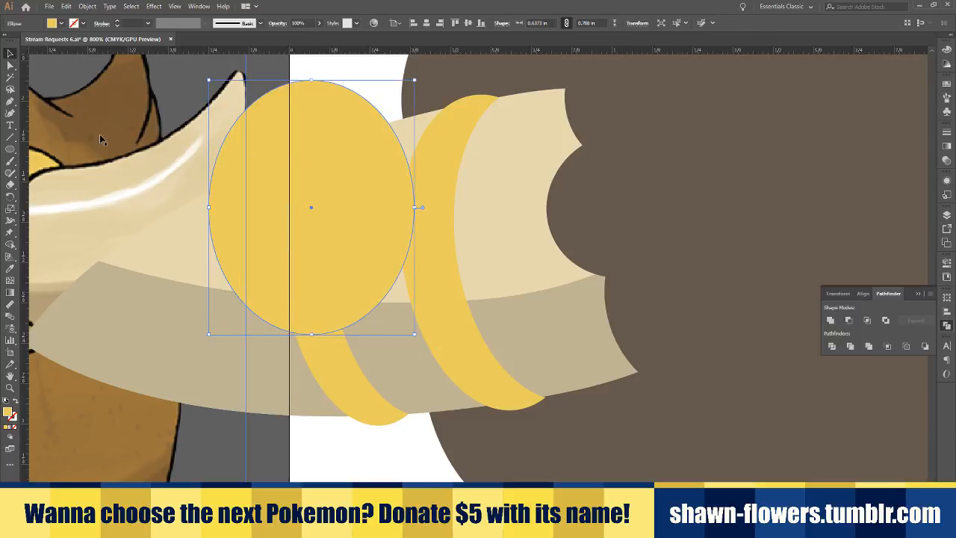
{"action": "left_click", "coordinate": [328, 377], "text": "shift"}
{"action": "left_click", "coordinate": [850, 321]}
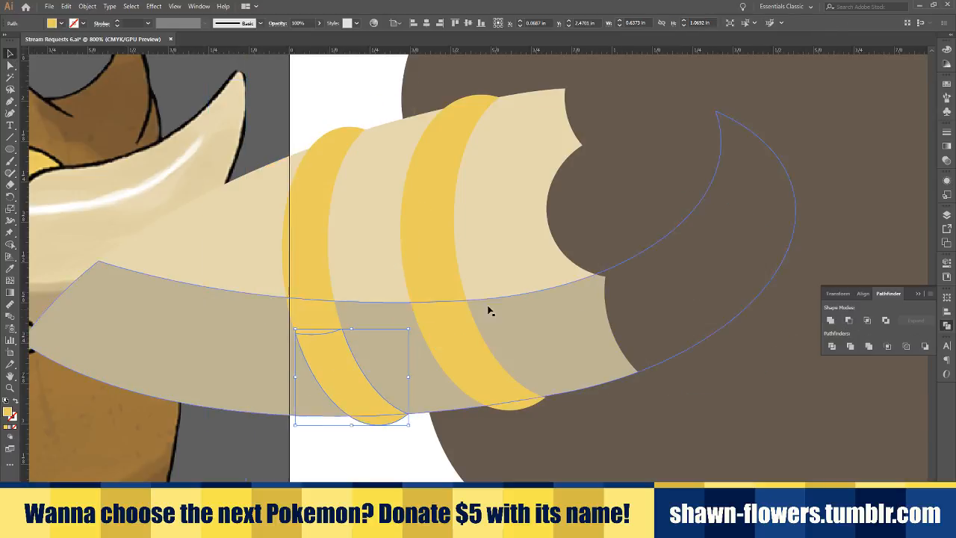
Give the outer ring's lower section the same shadow appearance as the horn's shaded underside
{"action": "left_click", "coordinate": [9, 269]}
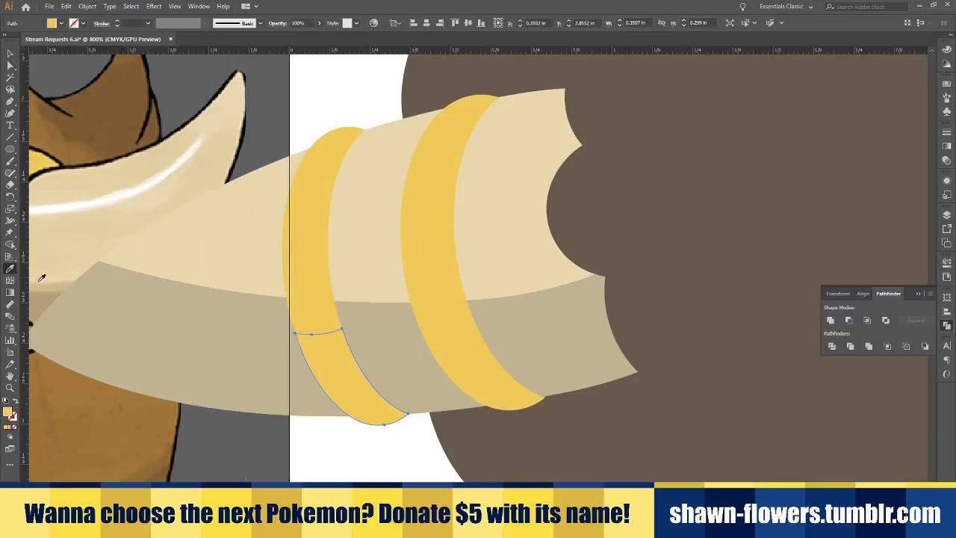
{"action": "left_click", "coordinate": [145, 299]}
{"action": "key", "text": "v"}
{"action": "key", "text": "ctrl+shift+a"}
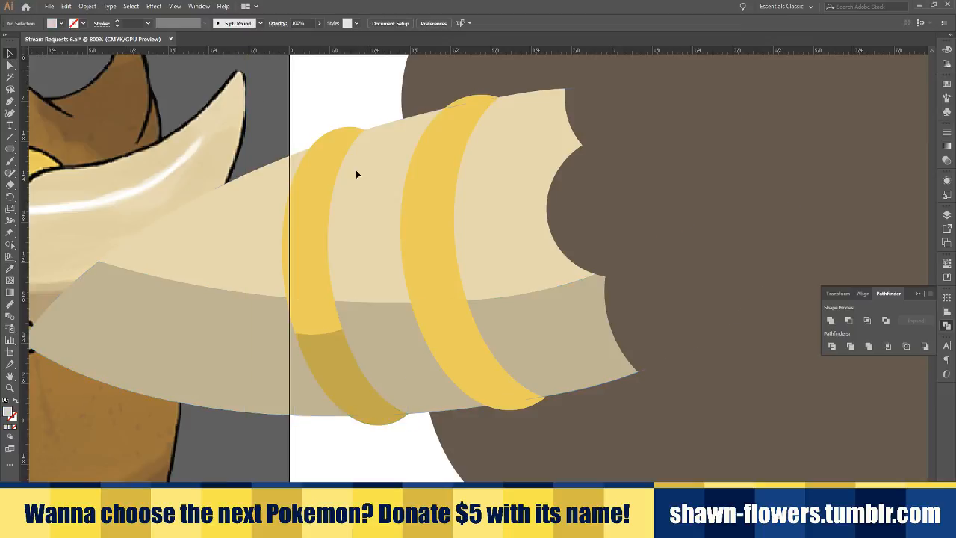
Subtract an ellipse about 0.61 by 0.8 in from a copy of the inner gold ring, leaving its lower section
{"action": "left_click", "coordinate": [10, 150]}
{"action": "left_click_drag", "start_coordinate": [348, 81], "coordinate": [545, 338]}
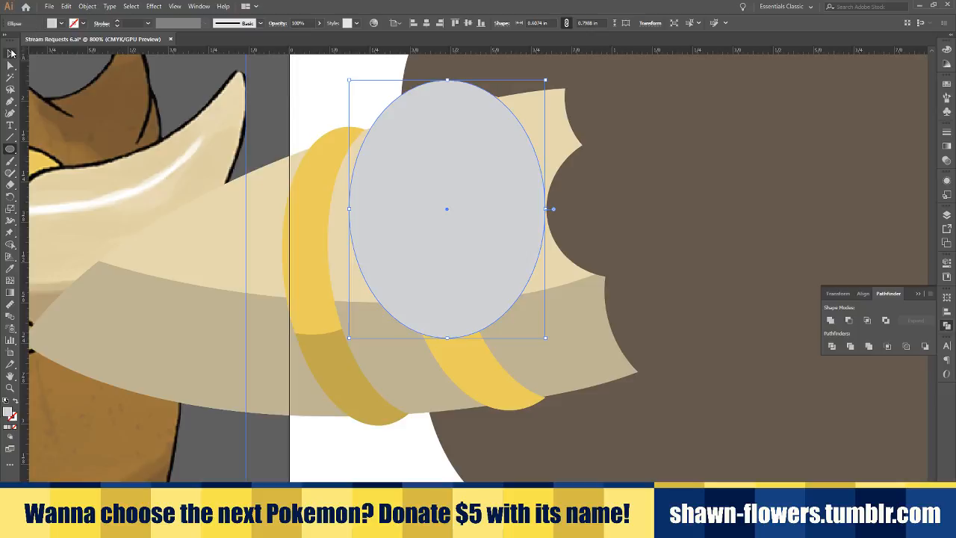
{"action": "left_click", "coordinate": [10, 53]}
{"action": "left_click_drag", "start_coordinate": [467, 196], "coordinate": [468, 188]}
{"action": "left_click", "coordinate": [463, 380], "text": "shift"}
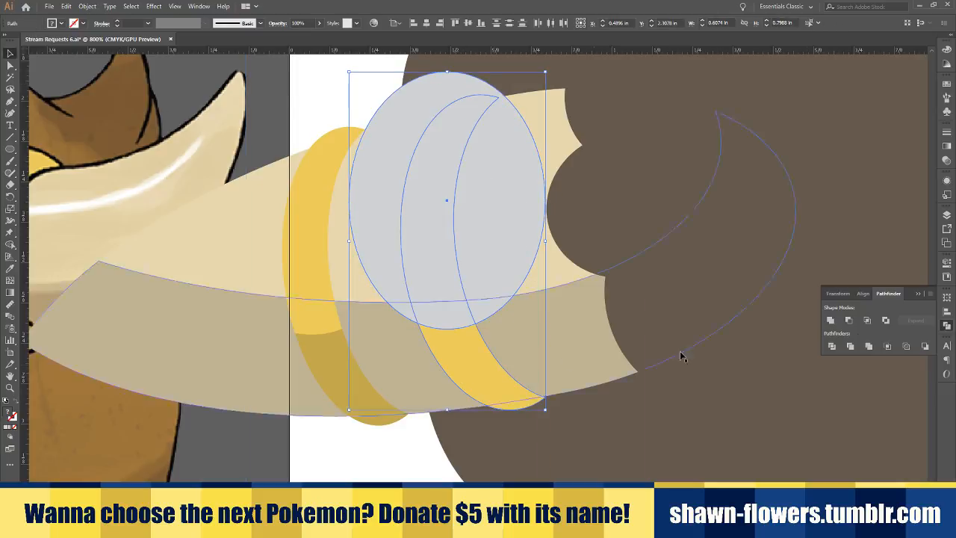
{"action": "left_click", "coordinate": [848, 320]}
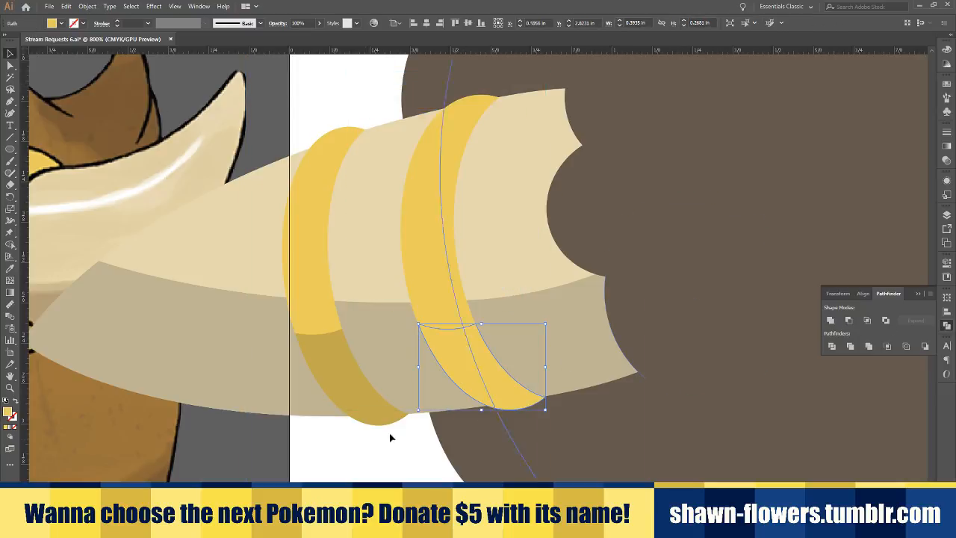
Apply the outer ring's shadow appearance to the inner ring's lower section and save the document
{"action": "left_click", "coordinate": [9, 269]}
{"action": "left_click", "coordinate": [309, 367]}
{"action": "left_click", "coordinate": [11, 53]}
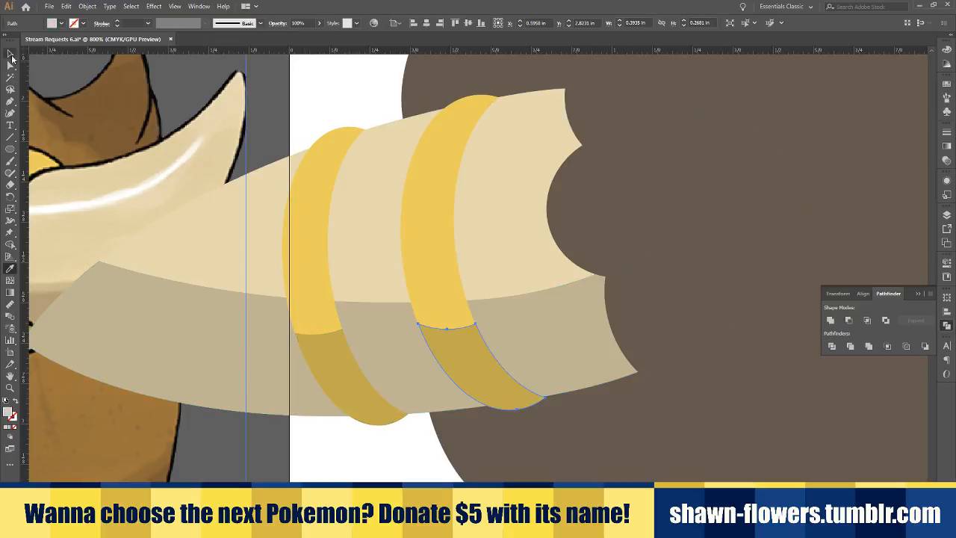
{"action": "left_click", "coordinate": [366, 119]}
{"action": "scroll", "coordinate": [384, 479], "scroll_direction": "down", "scroll_amount": 2}
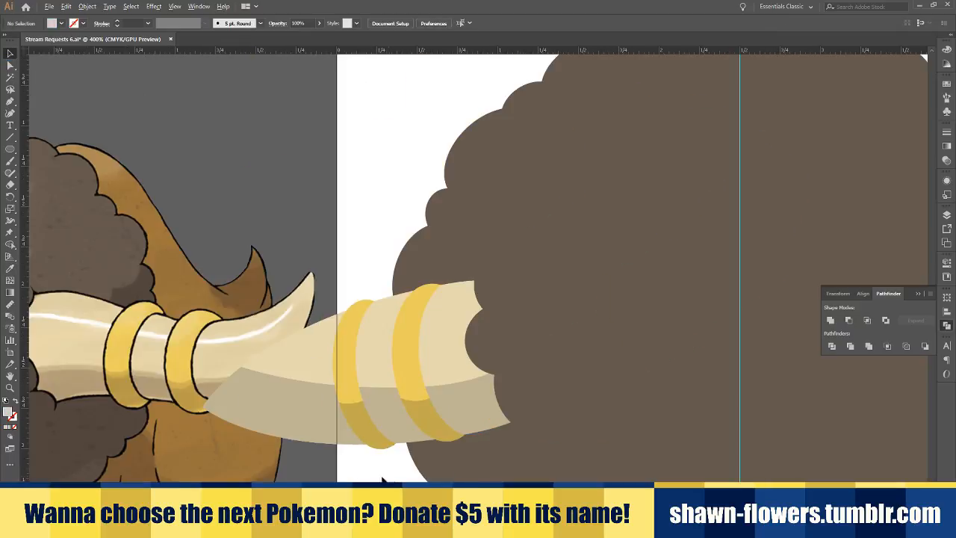
{"action": "scroll", "coordinate": [359, 478], "scroll_direction": "right", "scroll_amount": 2}
{"action": "scroll", "coordinate": [321, 473], "scroll_direction": "down", "scroll_amount": 2}
{"action": "scroll", "coordinate": [266, 458], "scroll_direction": "right", "scroll_amount": 2}
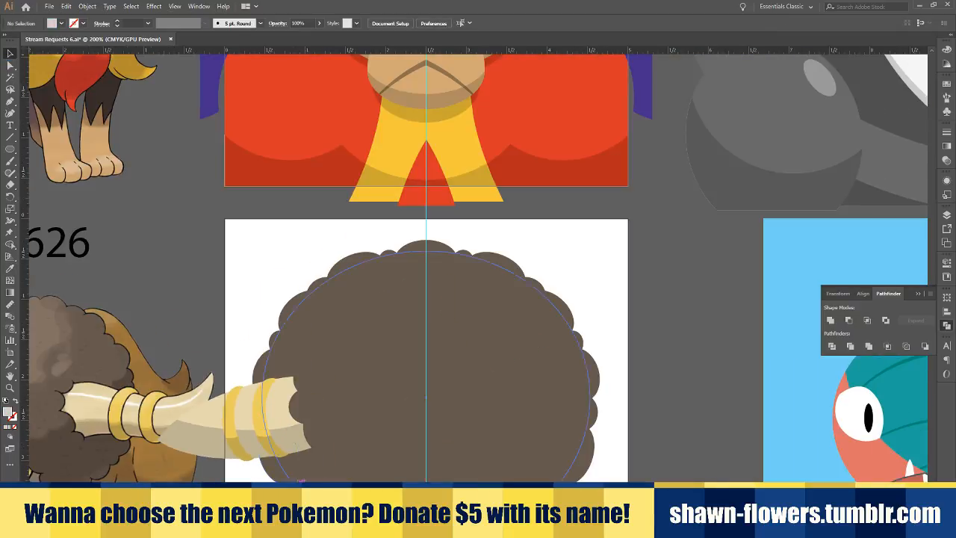
{"action": "scroll", "coordinate": [267, 458], "scroll_direction": "down", "scroll_amount": 4}
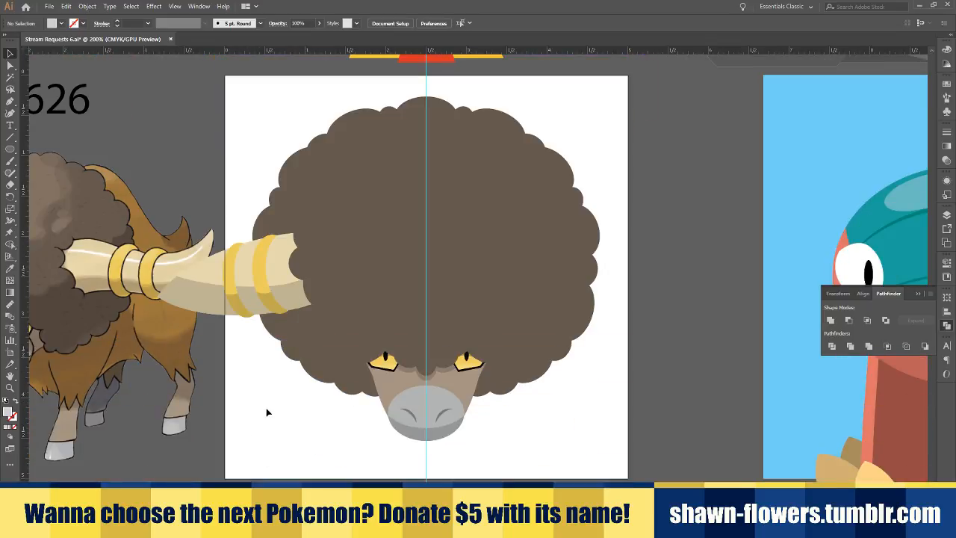
{"action": "key", "text": "ctrl+s"}
Duplicate the horn with its gold rings, shadows and base hair circles straight across to the opposite side of the hair
{"action": "scroll", "coordinate": [354, 246], "scroll_direction": "left", "scroll_amount": 2}
{"action": "left_click", "coordinate": [374, 254]}
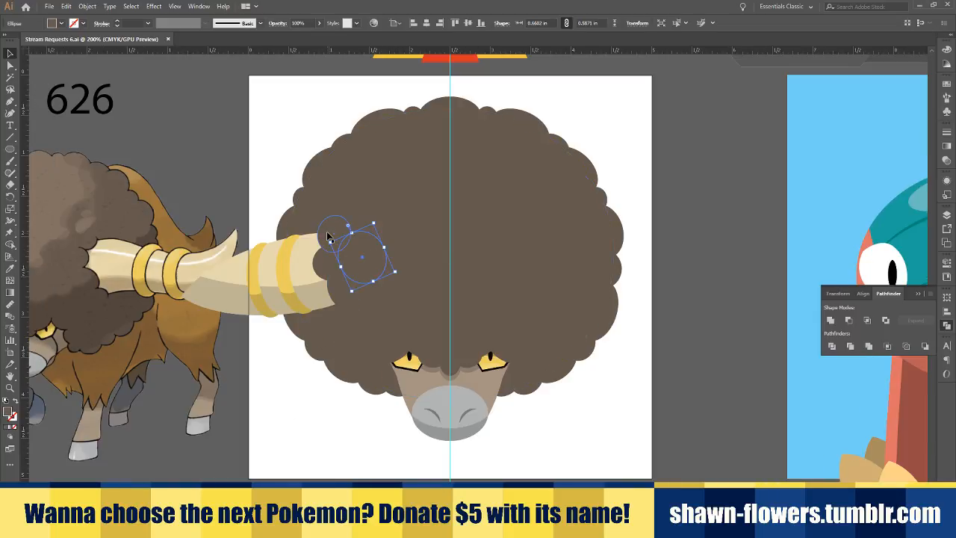
{"action": "left_click", "coordinate": [328, 237], "text": "shift"}
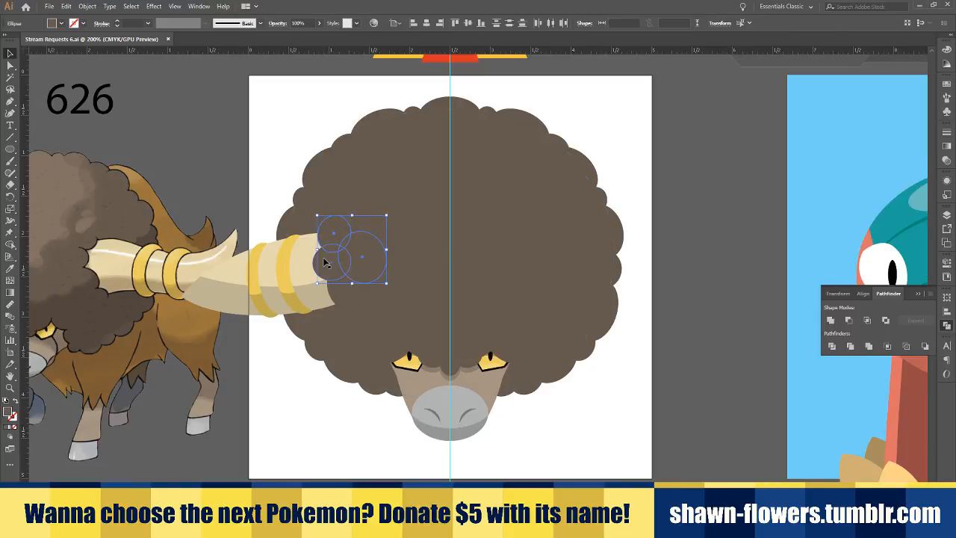
{"action": "left_click", "coordinate": [305, 293], "text": "shift"}
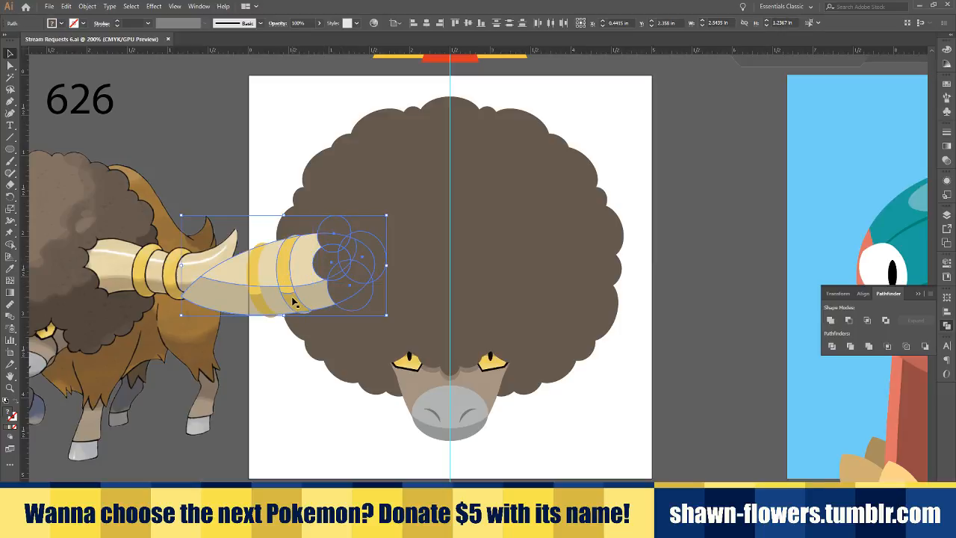
{"action": "left_click", "coordinate": [257, 304], "text": "shift"}
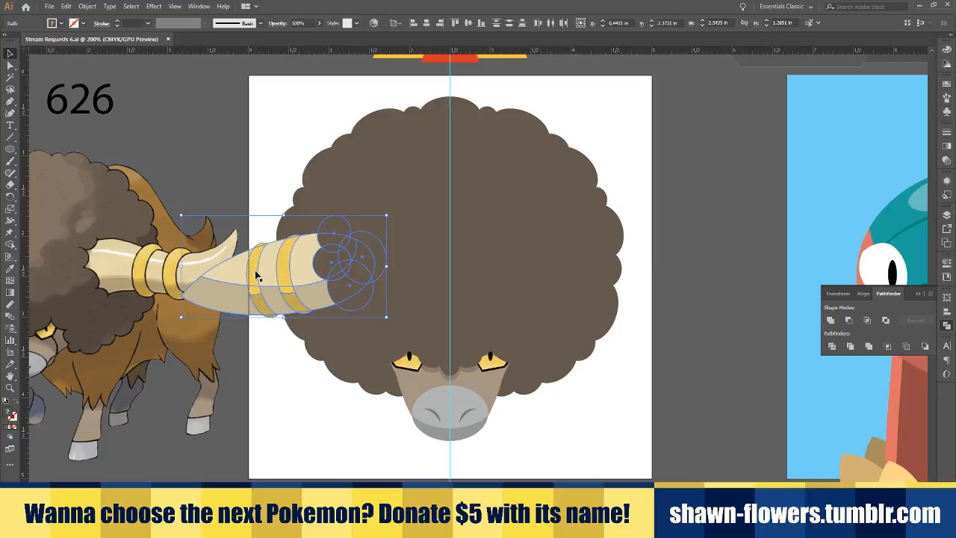
{"action": "left_click_drag", "start_coordinate": [262, 270], "coordinate": [267, 270]}
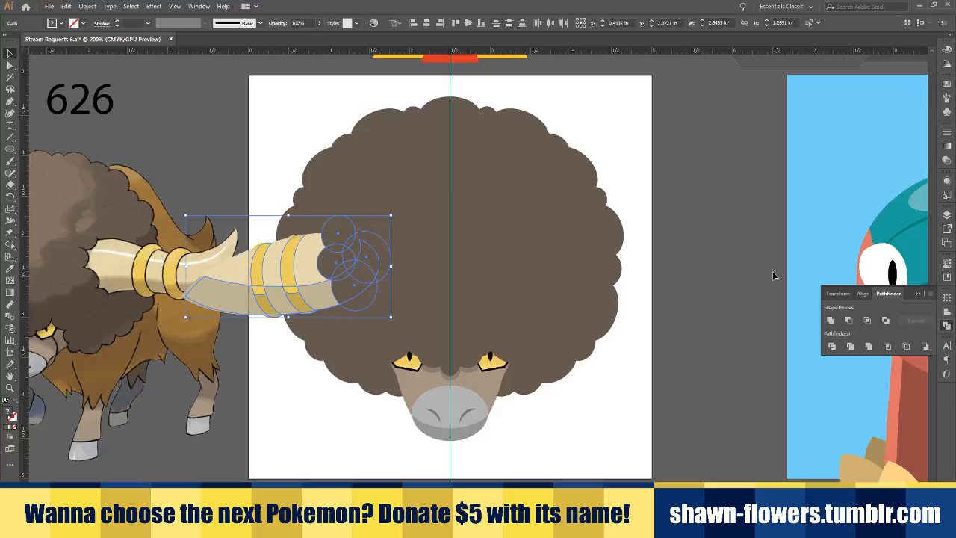
{"action": "key", "text": "ctrl+z"}
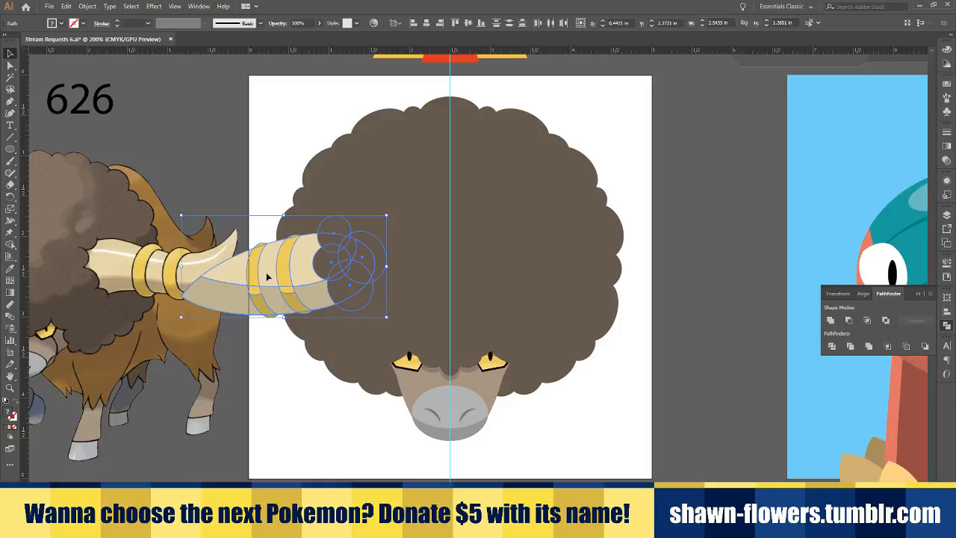
{"action": "left_click_drag", "start_coordinate": [266, 272], "coordinate": [634, 272]}
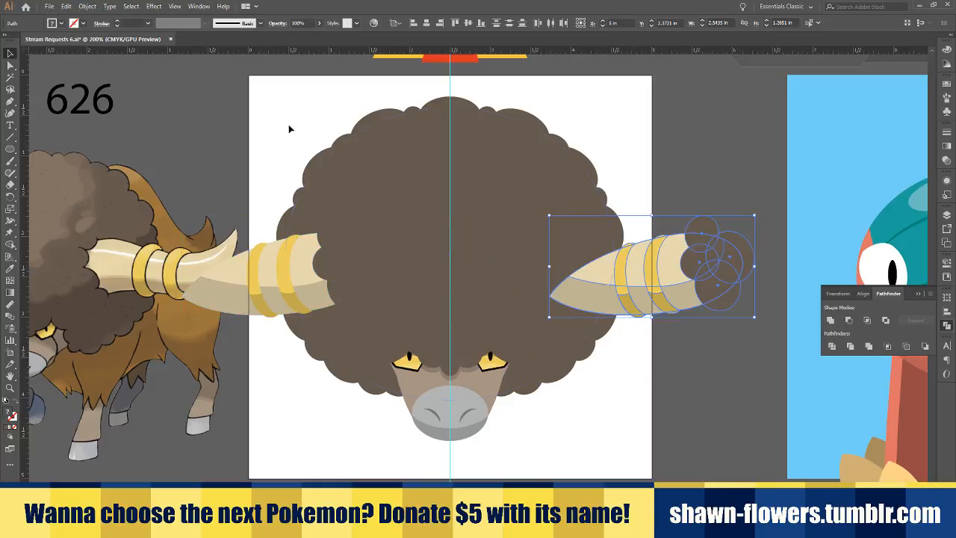
Reflect the copied horn assembly across the vertical axis and place it symmetrically to the original about the centre guide
{"action": "left_click", "coordinate": [88, 6]}
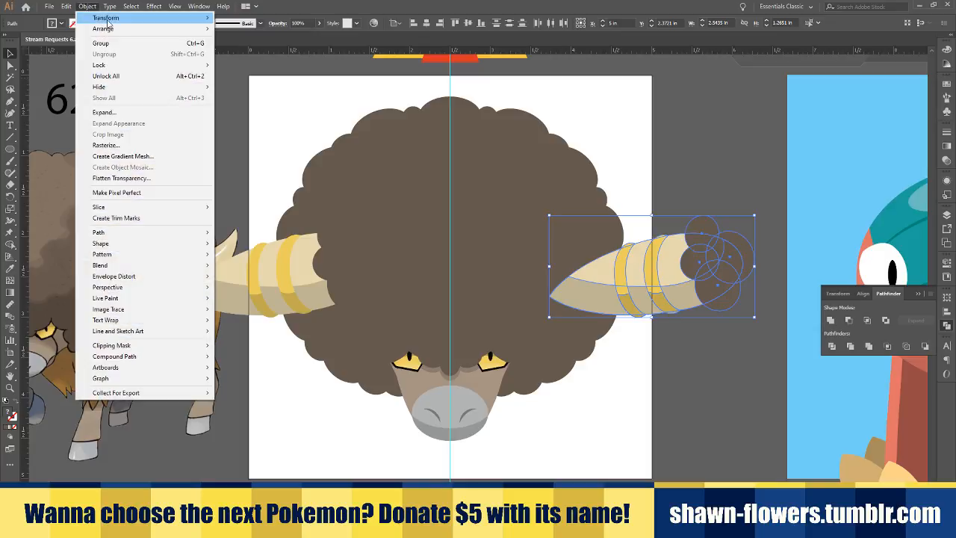
{"action": "mouse_move", "coordinate": [111, 16]}
{"action": "left_click", "coordinate": [246, 55]}
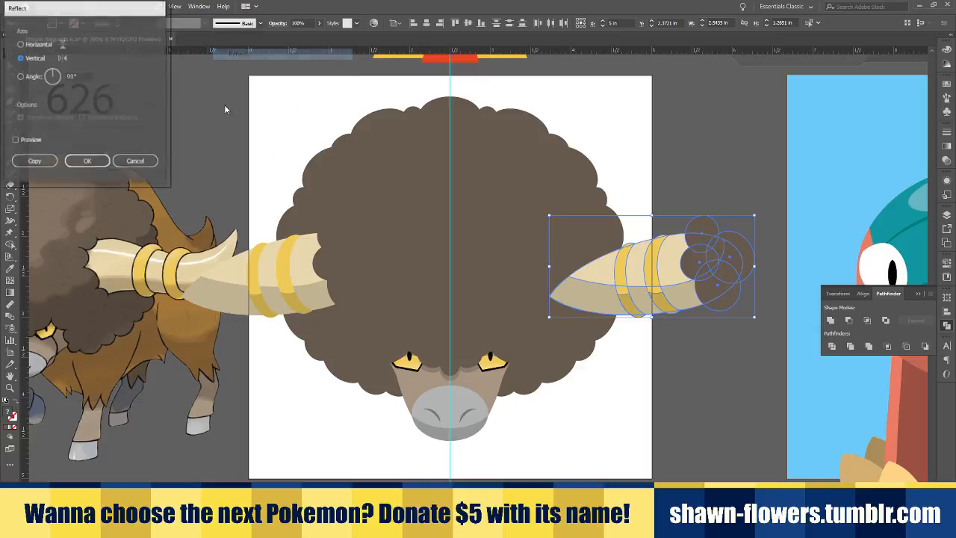
{"action": "left_click", "coordinate": [86, 161]}
{"action": "key", "text": "ctrl+="}
{"action": "left_click_drag", "start_coordinate": [614, 231], "coordinate": [578, 242]}
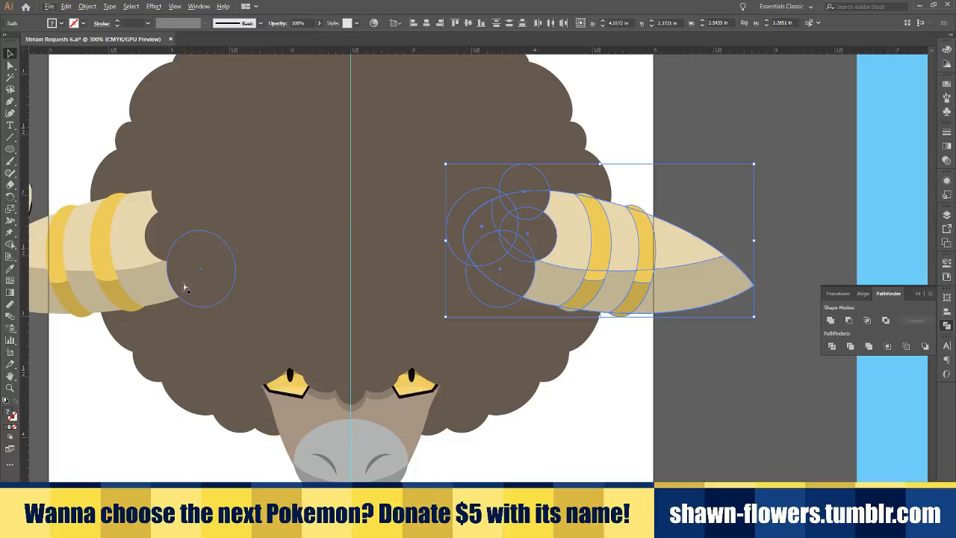
{"action": "scroll", "coordinate": [185, 287], "scroll_direction": "left", "scroll_amount": 3}
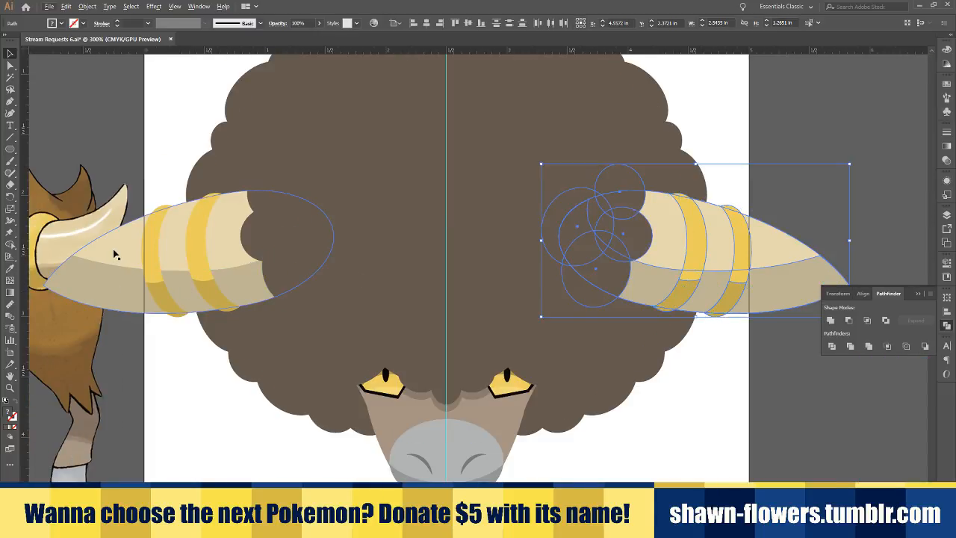
{"action": "left_click", "coordinate": [114, 254], "text": "shift"}
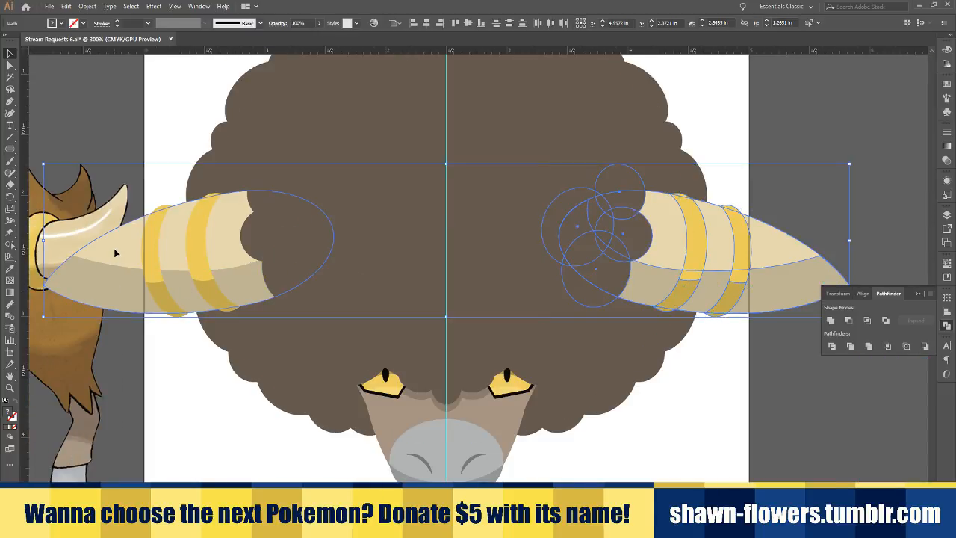
{"action": "left_click", "coordinate": [184, 425]}
Draw a body ellipse about 3.84 by 4.88 in over the head and centre it on the vertical guide
{"action": "scroll", "coordinate": [228, 427], "scroll_direction": "down", "scroll_amount": 2, "text": "alt"}
{"action": "scroll", "coordinate": [221, 437], "scroll_direction": "left", "scroll_amount": 3}
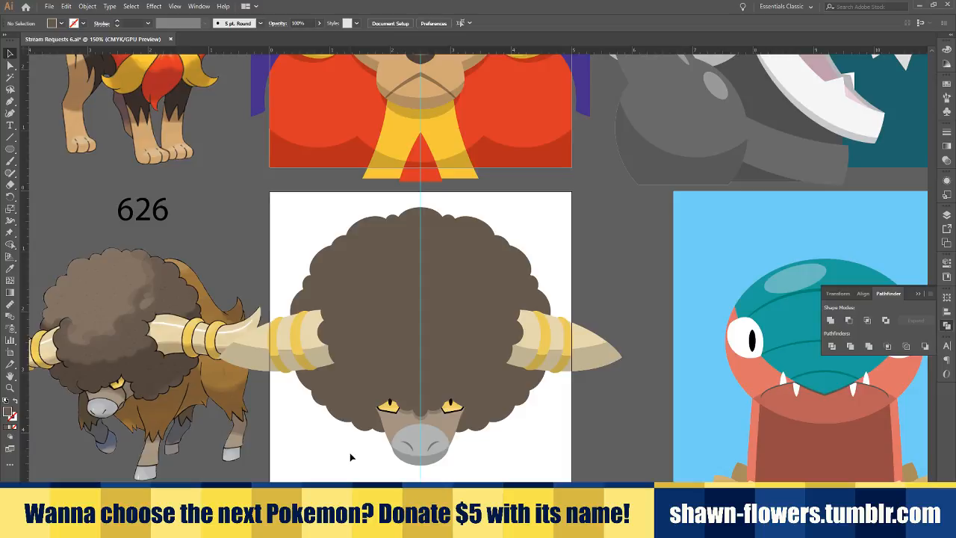
{"action": "scroll", "coordinate": [334, 449], "scroll_direction": "left", "scroll_amount": 1}
{"action": "scroll", "coordinate": [340, 451], "scroll_direction": "right", "scroll_amount": 1}
{"action": "scroll", "coordinate": [335, 452], "scroll_direction": "down", "scroll_amount": 2}
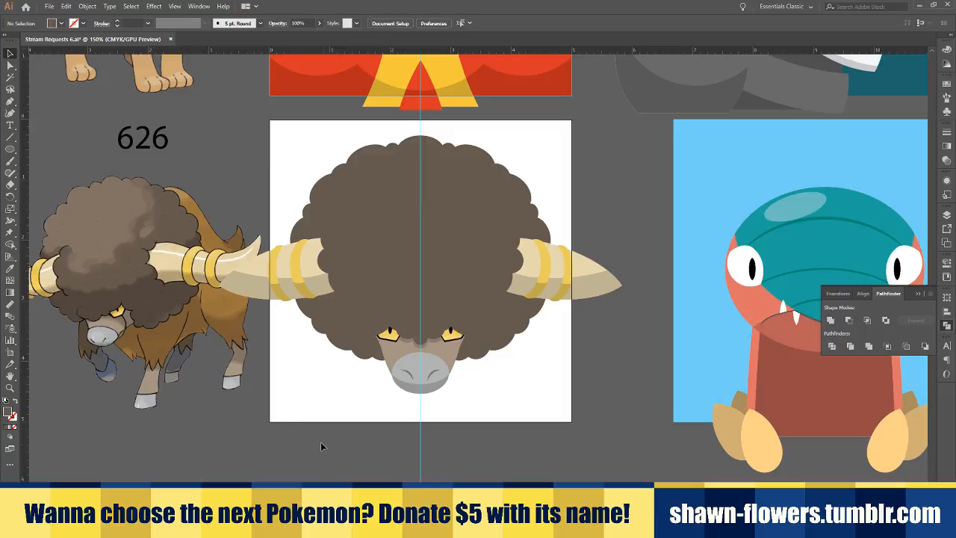
{"action": "left_click", "coordinate": [11, 149]}
{"action": "left_click_drag", "start_coordinate": [313, 164], "coordinate": [543, 459]}
{"action": "left_click", "coordinate": [9, 54]}
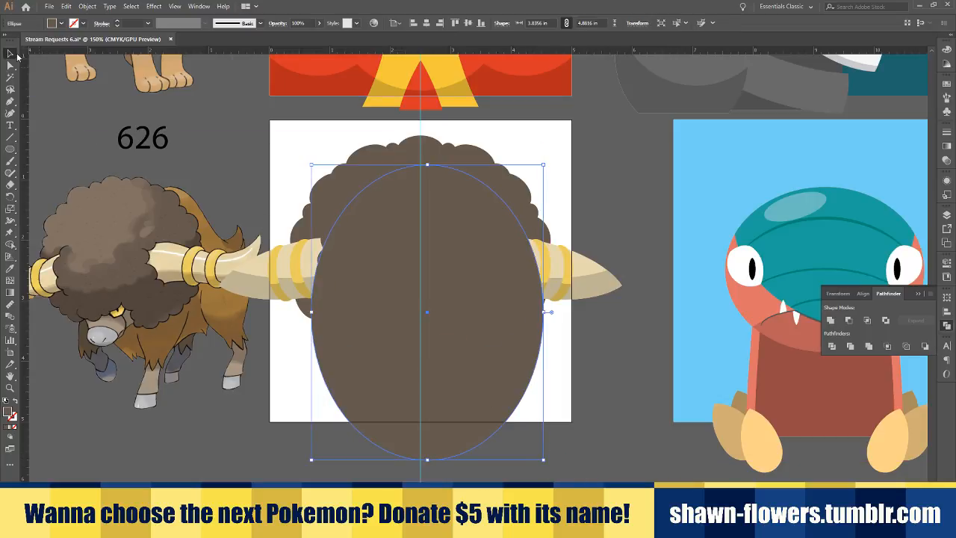
{"action": "left_click_drag", "start_coordinate": [480, 366], "coordinate": [473, 365]}
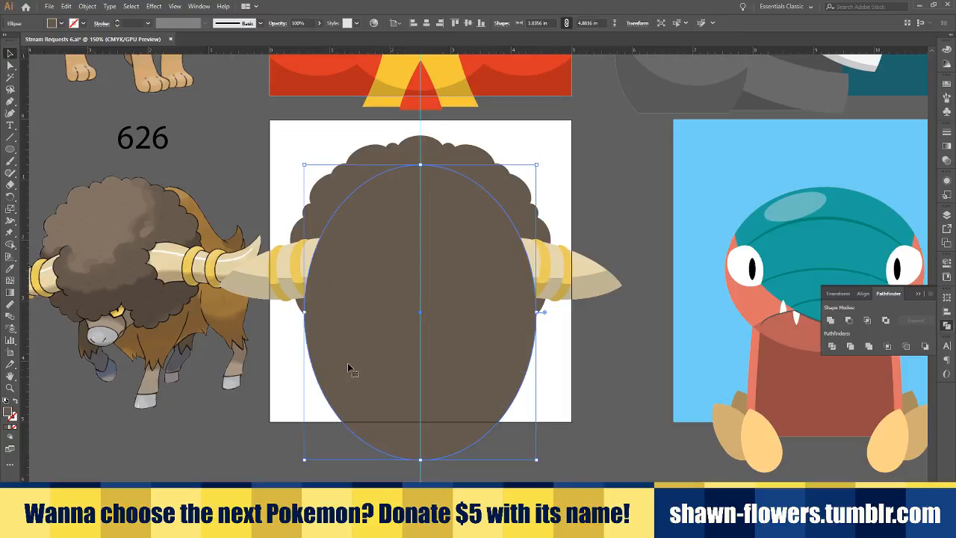
Fill the body ellipse with the golden brown of the reference bison's body and send it behind the head
{"action": "left_click", "coordinate": [10, 269]}
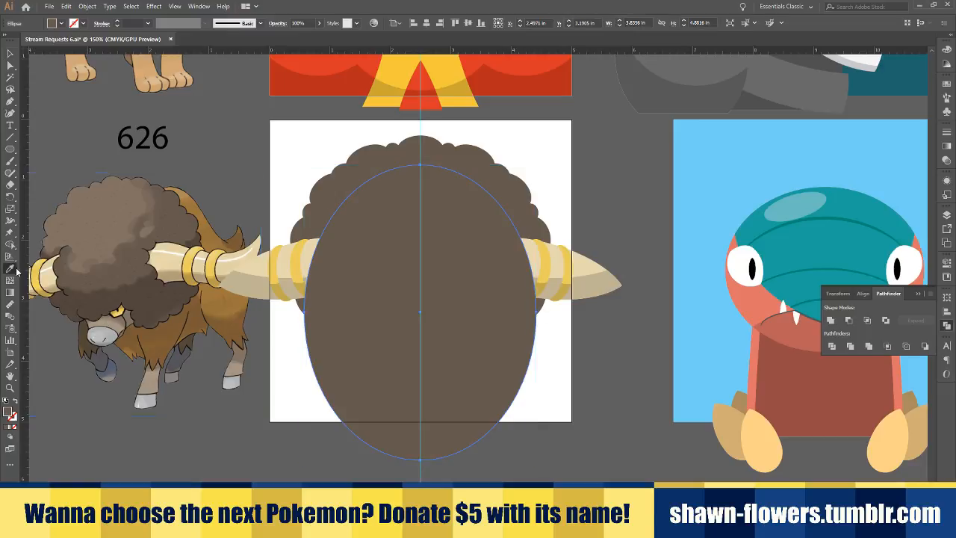
{"action": "left_click", "coordinate": [208, 222]}
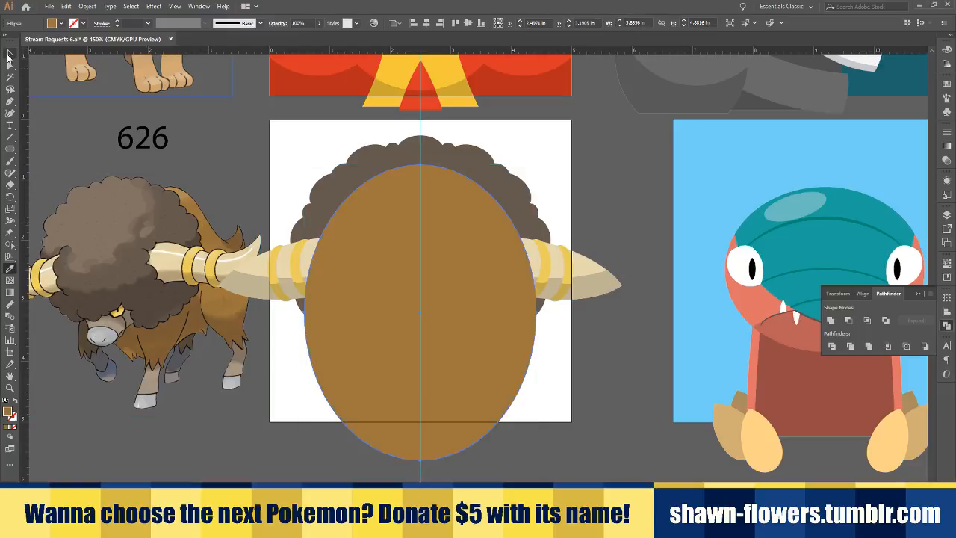
{"action": "left_click", "coordinate": [9, 55]}
{"action": "key", "text": "ctrl+shift+bracketleft"}
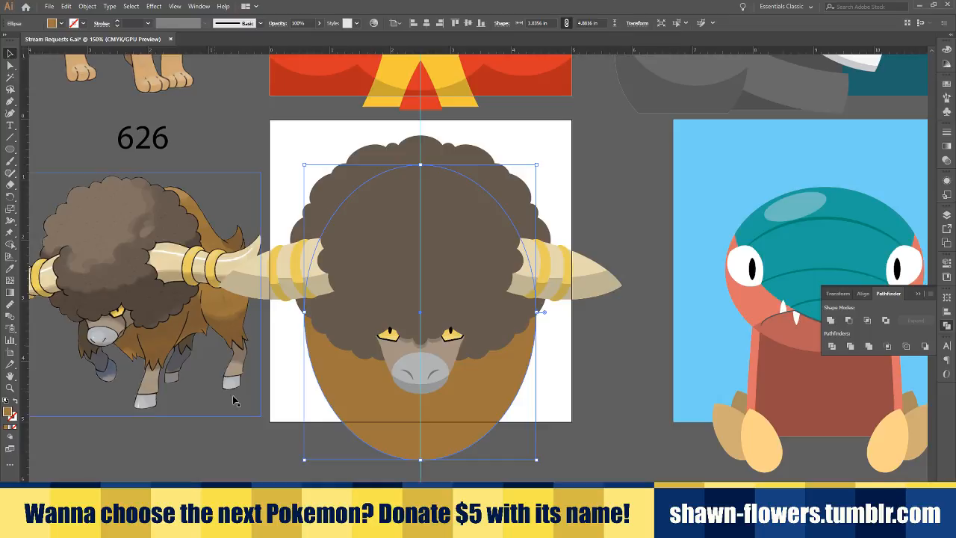
{"action": "left_click", "coordinate": [295, 396]}
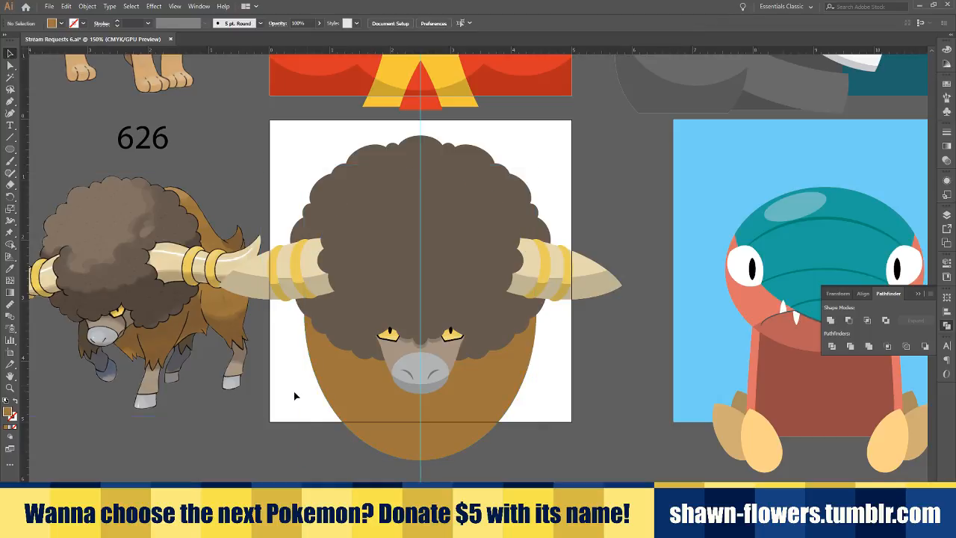
{"action": "left_click", "coordinate": [381, 407]}
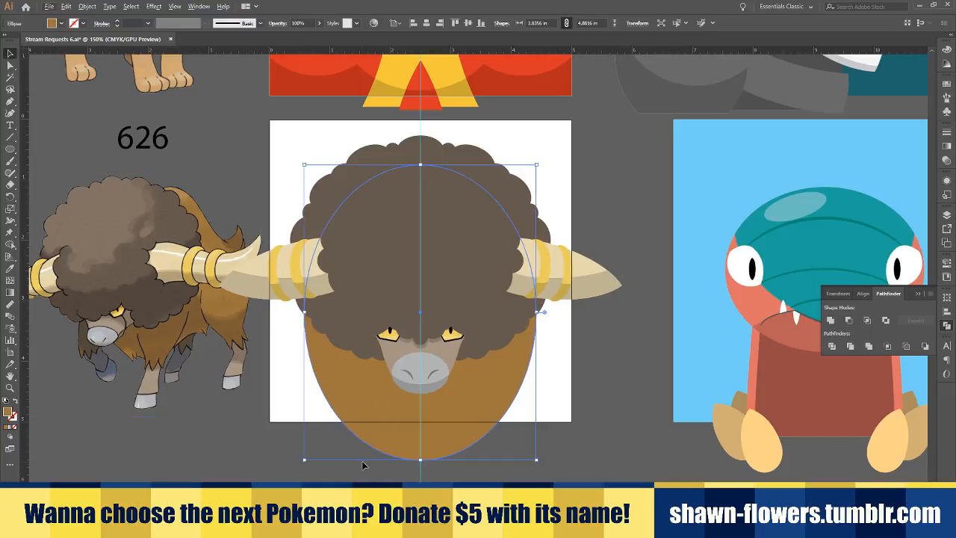
{"action": "left_click", "coordinate": [544, 312]}
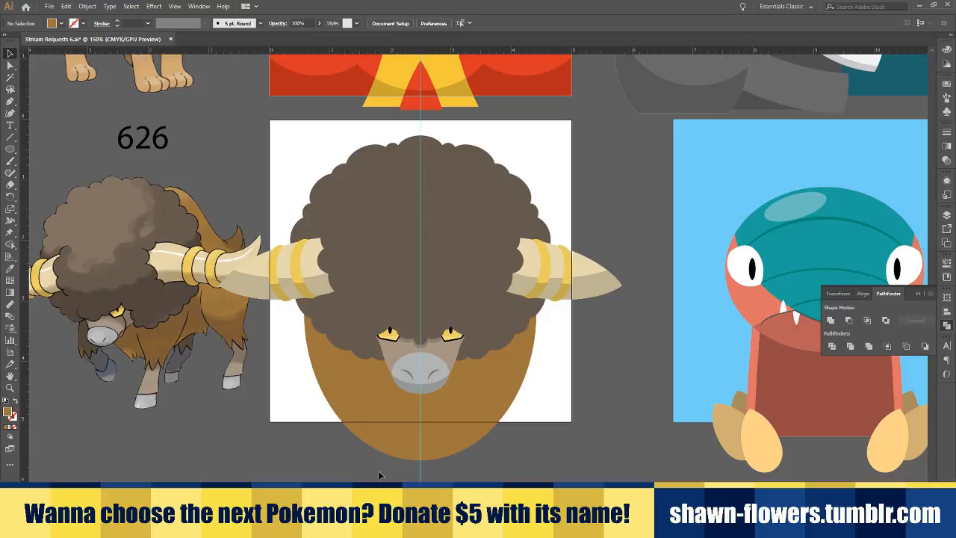
Draw a narrow leg ellipse about 0.87 by 2.5 in, tilted slightly, along the left edge of the body
{"action": "left_click", "coordinate": [15, 149]}
{"action": "mouse_move", "coordinate": [309, 317]}
{"action": "left_mouse_down"}
{"action": "mouse_move", "coordinate": [370, 441]}
{"action": "mouse_move", "coordinate": [363, 469]}
{"action": "left_mouse_up"}
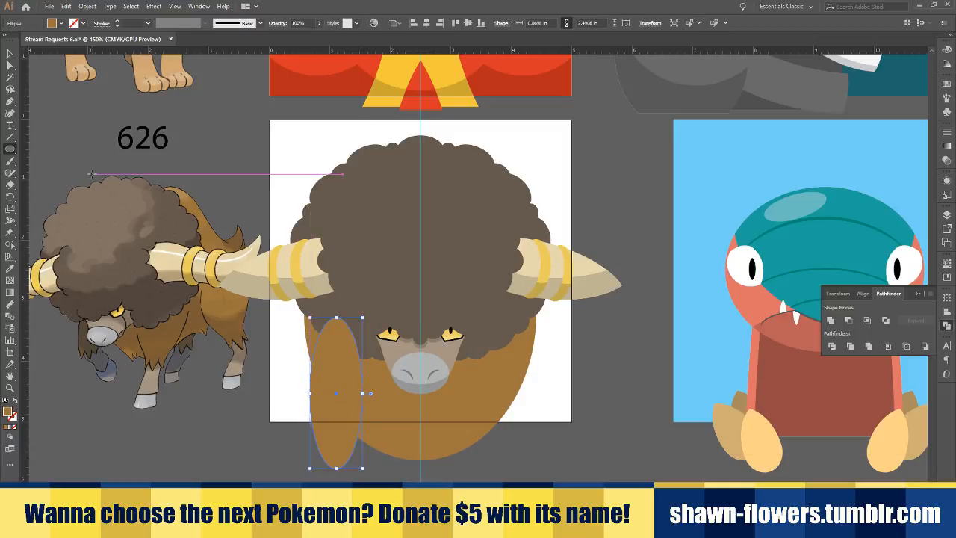
{"action": "left_click", "coordinate": [9, 54]}
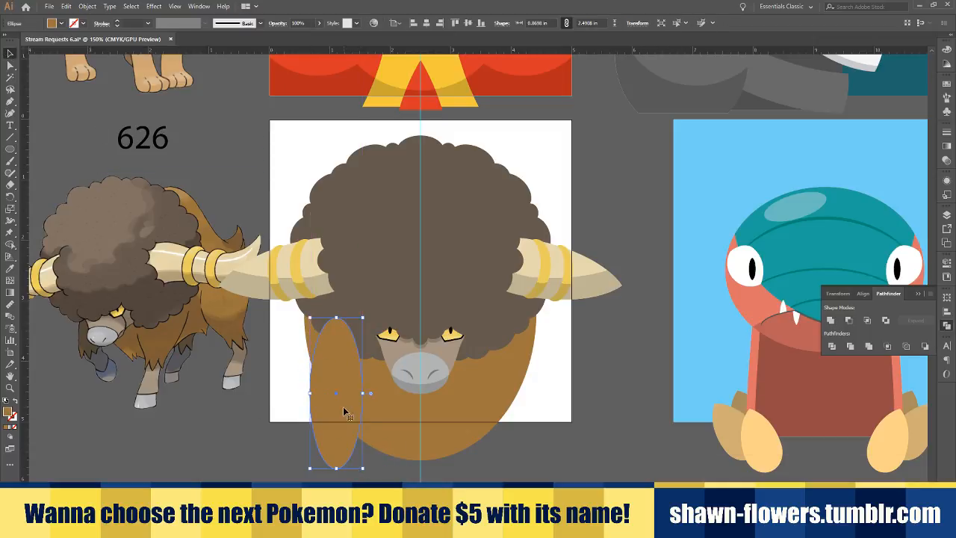
{"action": "left_click_drag", "start_coordinate": [363, 451], "coordinate": [371, 453]}
{"action": "left_click", "coordinate": [291, 453]}
{"action": "left_click_drag", "start_coordinate": [341, 415], "coordinate": [340, 427]}
{"action": "left_click", "coordinate": [290, 455]}
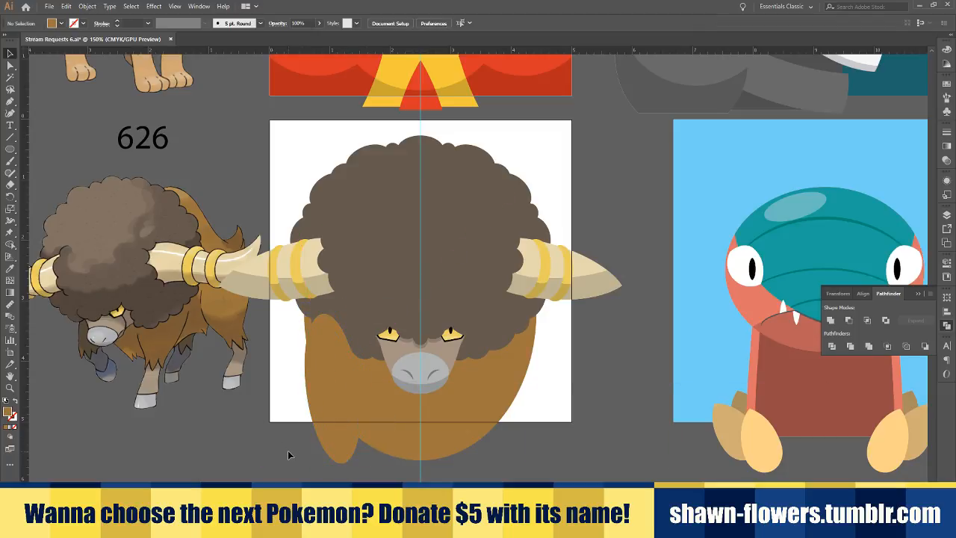
Duplicate the leg ellipse straight across to the right part of the body and reflect the copy across the vertical axis
{"action": "left_click_drag", "start_coordinate": [352, 395], "coordinate": [517, 381], "text": "alt"}
{"action": "left_click", "coordinate": [82, 7]}
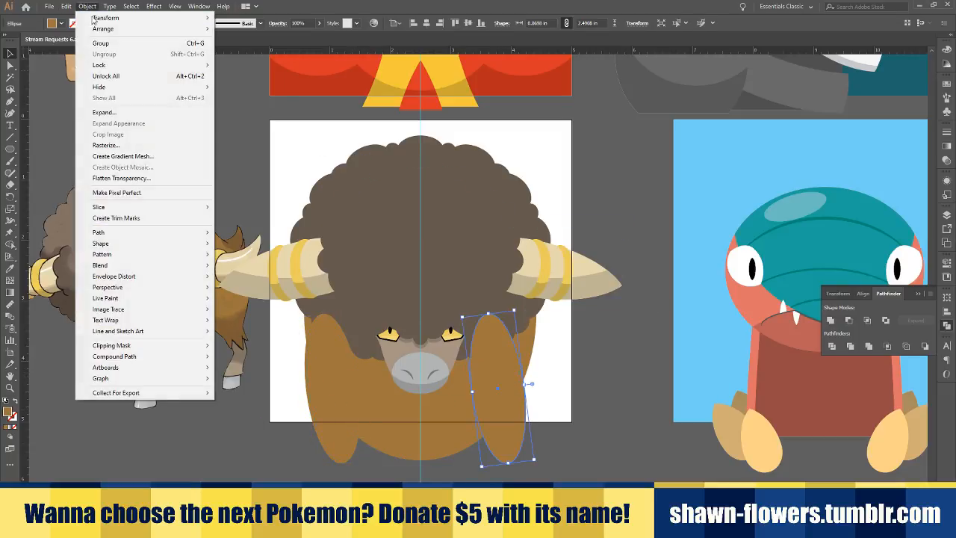
{"action": "mouse_move", "coordinate": [202, 17]}
{"action": "left_click", "coordinate": [239, 54]}
{"action": "left_click", "coordinate": [88, 162]}
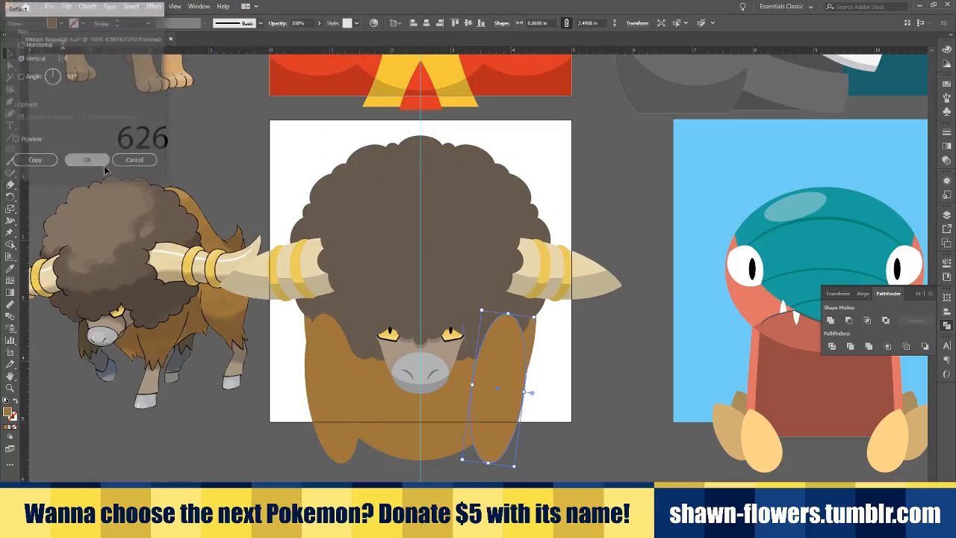
Place the reflected leg along the body's right edge, symmetric to the original leg about the centre guide
{"action": "scroll", "coordinate": [498, 367], "scroll_direction": "up", "scroll_amount": 1, "text": "alt"}
{"action": "left_click_drag", "start_coordinate": [514, 387], "coordinate": [595, 369]}
{"action": "left_click", "coordinate": [266, 385], "text": "shift"}
{"action": "scroll", "coordinate": [352, 410], "scroll_direction": "up", "scroll_amount": 1, "text": "alt"}
{"action": "scroll", "coordinate": [690, 393], "scroll_direction": "down", "scroll_amount": 1, "text": "alt"}
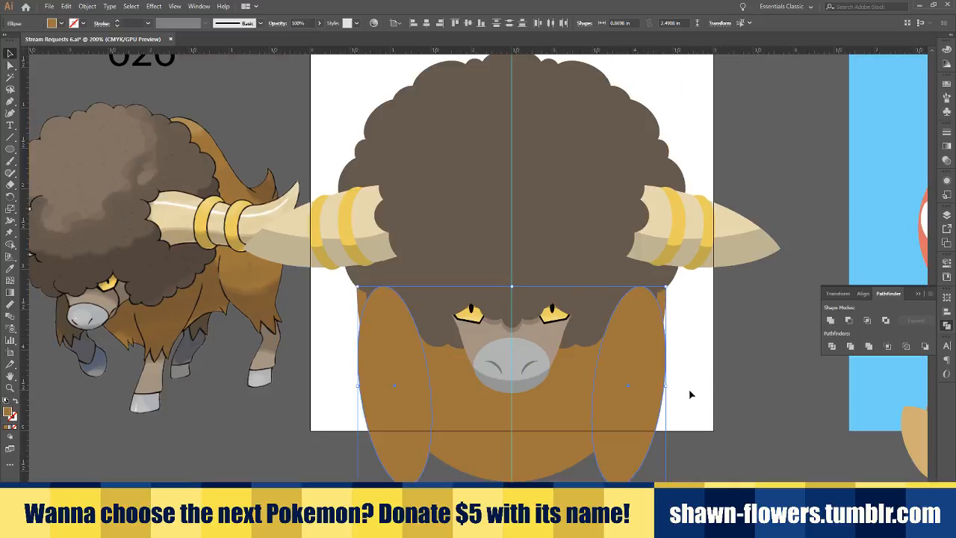
Send the body and both leg ellipses behind the head, slightly lower, and unite them into one shape
{"action": "left_click", "coordinate": [554, 420], "text": "shift"}
{"action": "key", "text": "ctrl+shift+["}
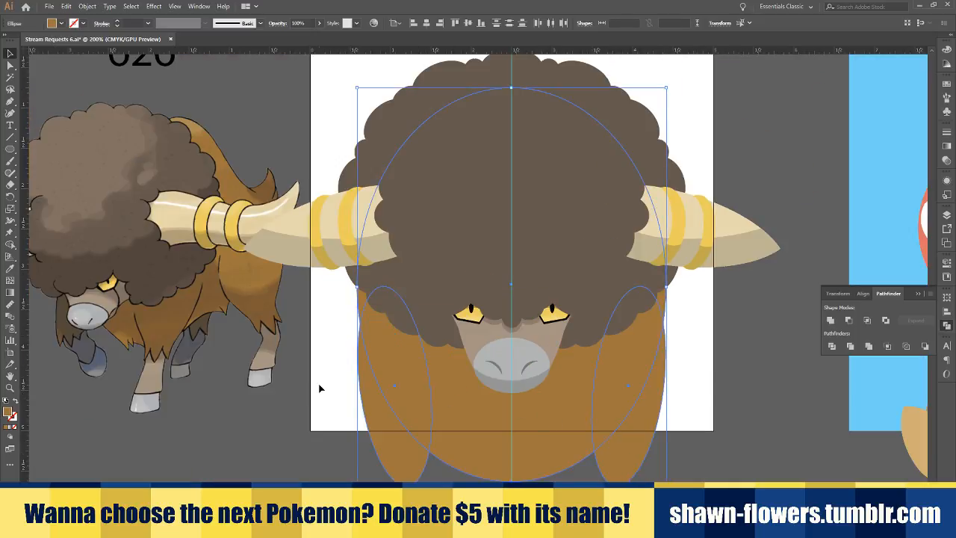
{"action": "scroll", "coordinate": [460, 474], "scroll_direction": "up", "scroll_amount": 1, "text": "alt"}
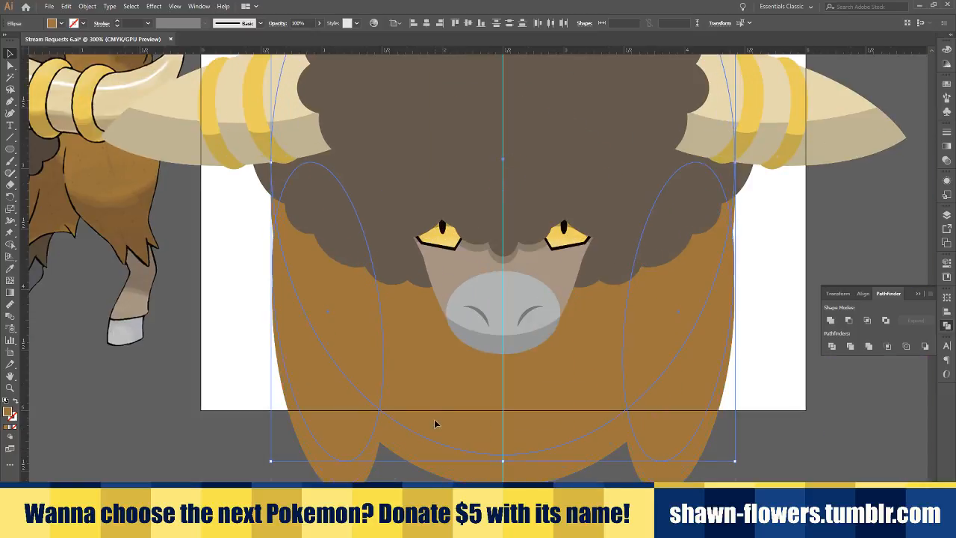
{"action": "left_click_drag", "start_coordinate": [438, 421], "coordinate": [438, 446]}
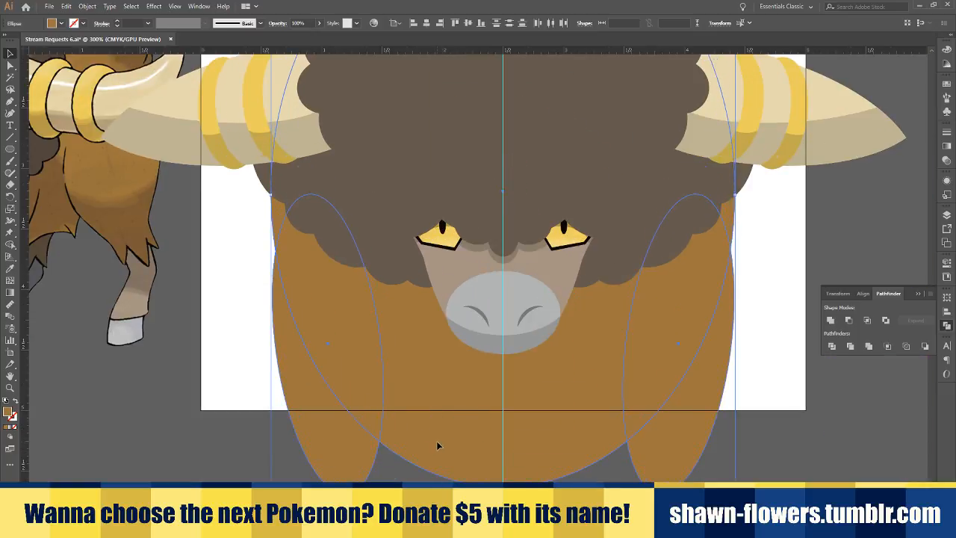
{"action": "left_click", "coordinate": [829, 321]}
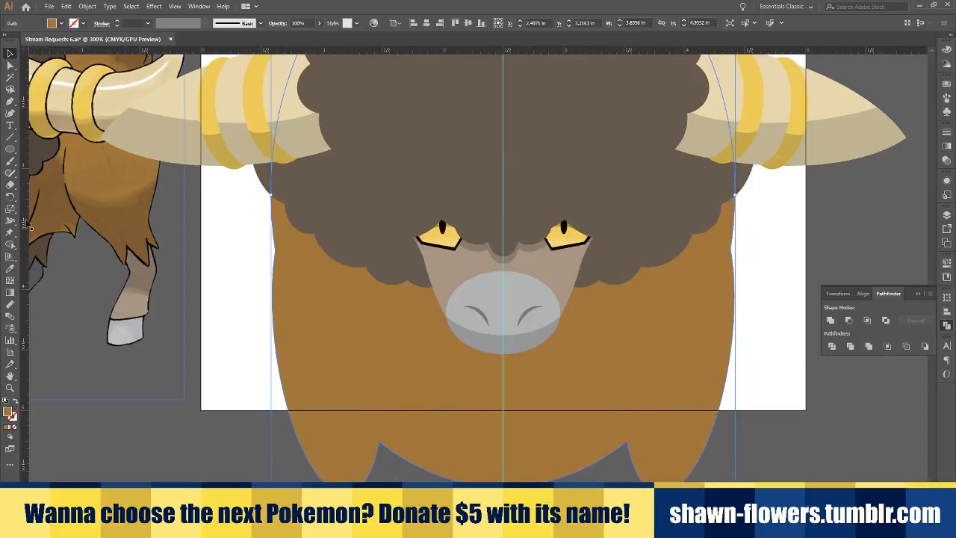
Darken the united body shape with the shadow appearance sampled from the neighbouring teal creature's portrait
{"action": "left_click", "coordinate": [11, 270]}
{"action": "scroll", "coordinate": [325, 277], "scroll_direction": "down", "scroll_amount": 2}
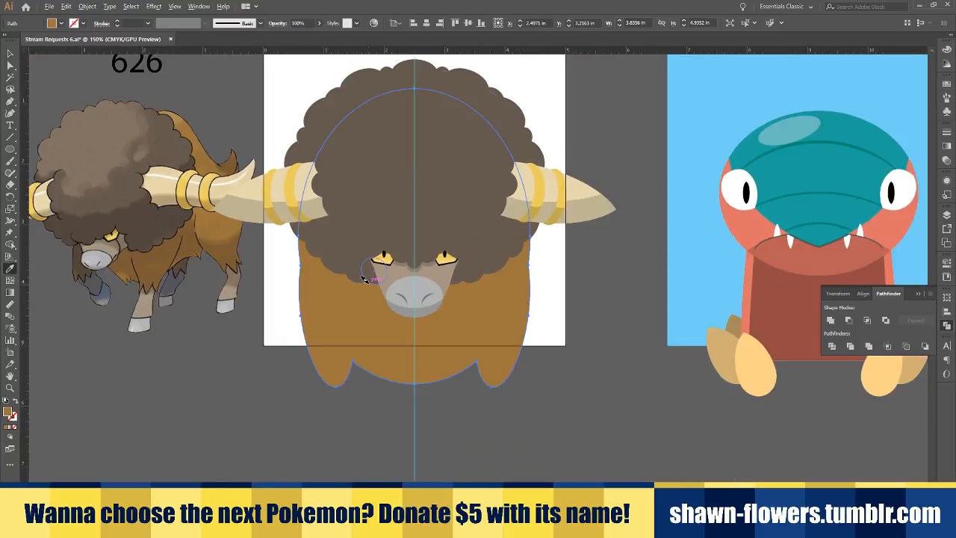
{"action": "scroll", "coordinate": [367, 278], "scroll_direction": "down", "scroll_amount": 1}
{"action": "left_click", "coordinate": [670, 301]}
{"action": "left_click", "coordinate": [10, 53]}
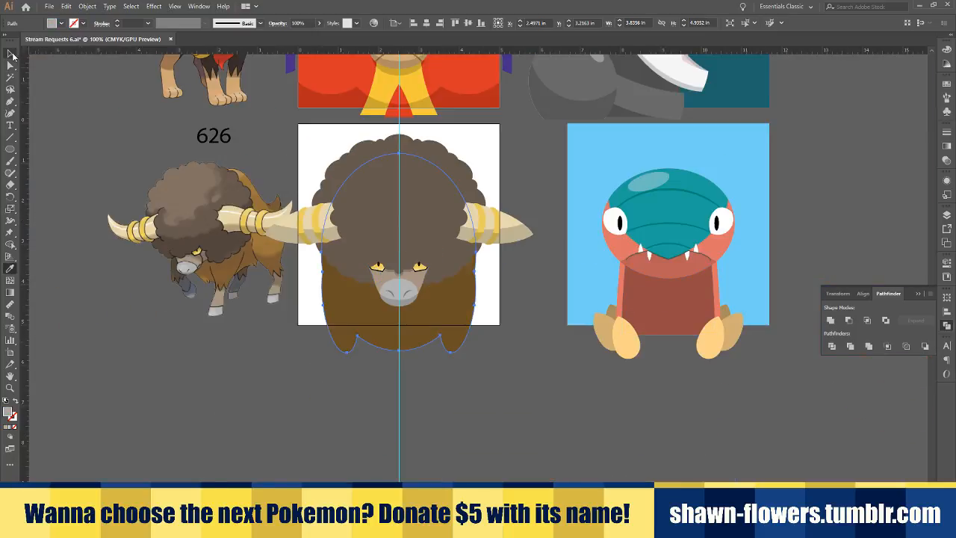
{"action": "left_click", "coordinate": [322, 399]}
Unite copies of the large hair ellipse and the lower scallop circles on both sides into a single hair shape
{"action": "scroll", "coordinate": [340, 363], "scroll_direction": "up", "scroll_amount": 2}
{"action": "scroll", "coordinate": [359, 381], "scroll_direction": "right", "scroll_amount": 1}
{"action": "scroll", "coordinate": [352, 381], "scroll_direction": "up", "scroll_amount": 5}
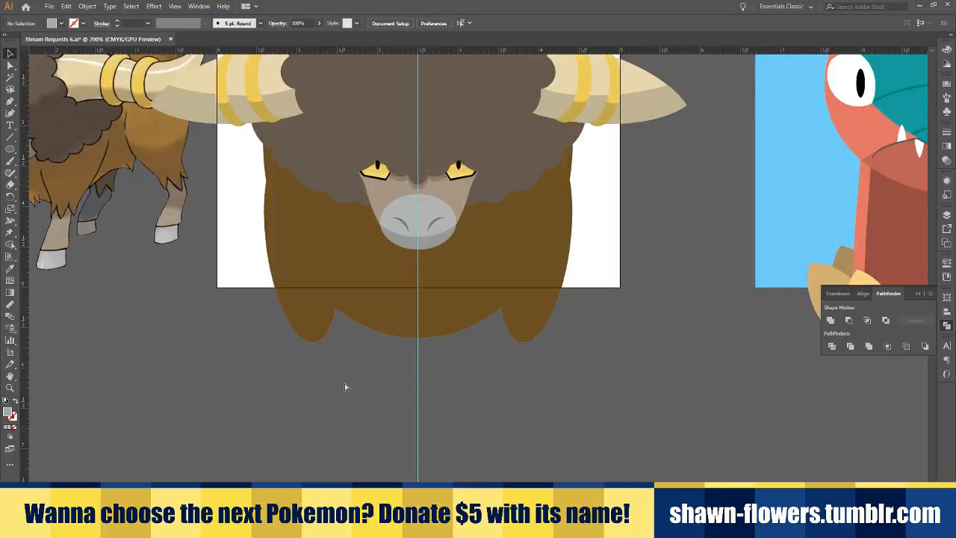
{"action": "scroll", "coordinate": [431, 318], "scroll_direction": "up", "scroll_amount": 1}
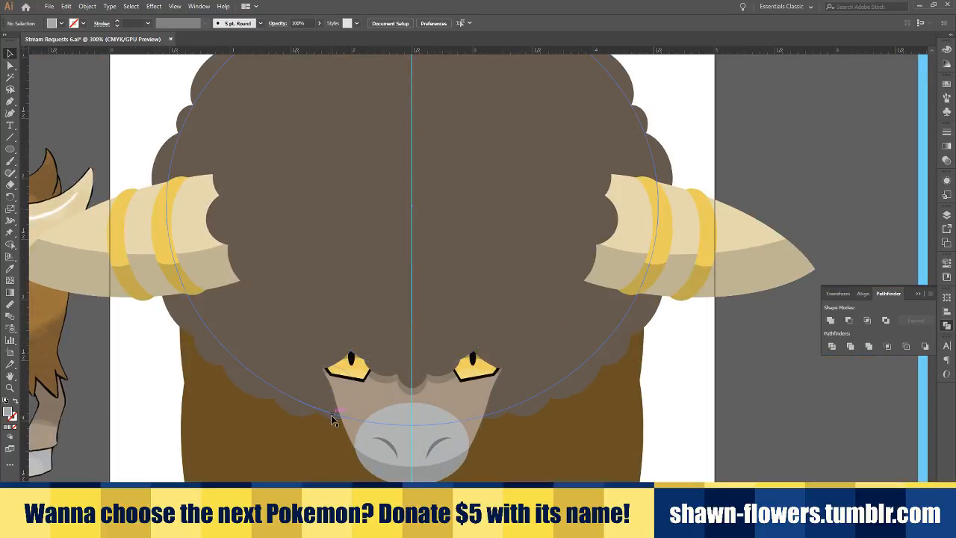
{"action": "left_click", "coordinate": [331, 416]}
{"action": "left_click", "coordinate": [290, 412], "text": "shift"}
{"action": "left_click", "coordinate": [249, 392], "text": "shift"}
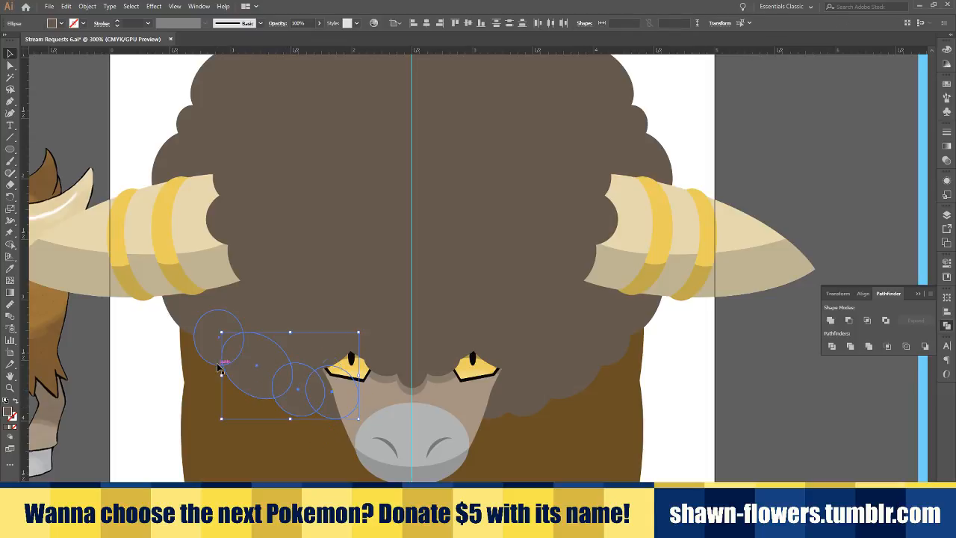
{"action": "left_click", "coordinate": [219, 365], "text": "shift"}
{"action": "left_click", "coordinate": [186, 328], "text": "shift"}
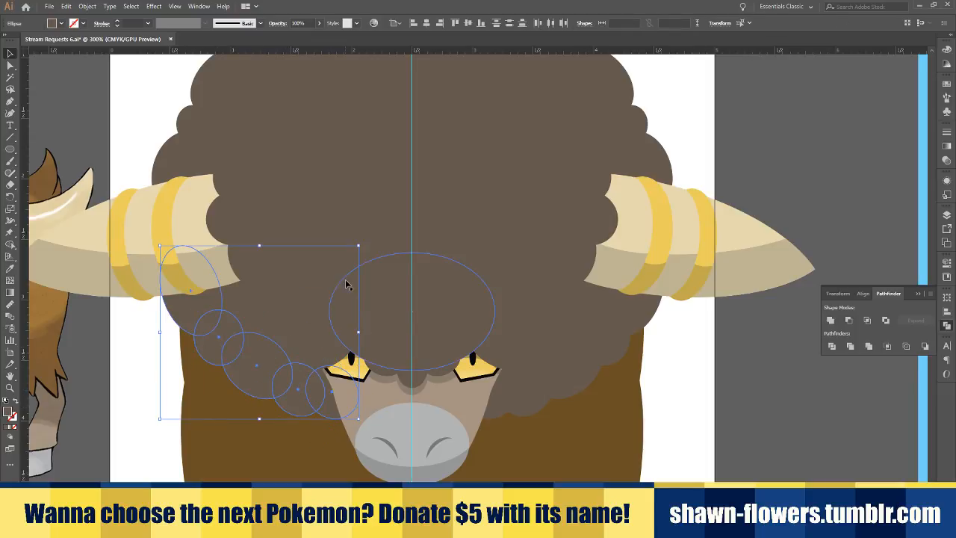
{"action": "left_click", "coordinate": [499, 423], "text": "shift"}
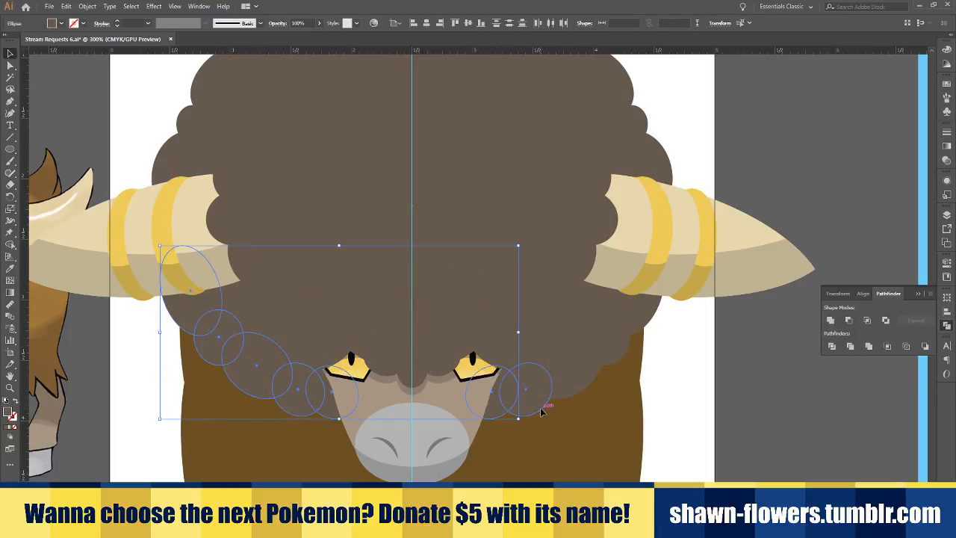
{"action": "left_click", "coordinate": [545, 404], "text": "shift"}
{"action": "left_click", "coordinate": [572, 397], "text": "shift"}
{"action": "left_click", "coordinate": [630, 338], "text": "shift"}
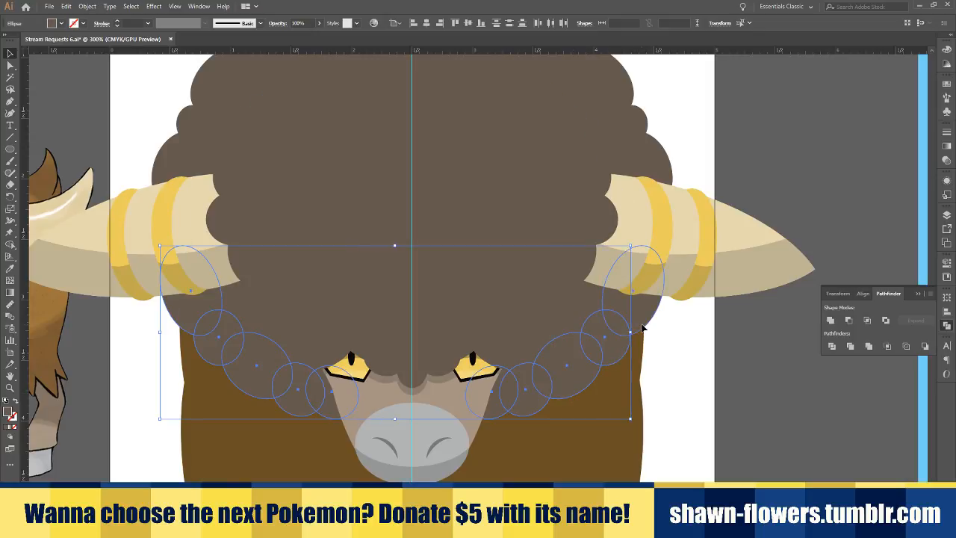
{"action": "left_click", "coordinate": [642, 327], "text": "shift"}
{"action": "left_click", "coordinate": [586, 308], "text": "shift"}
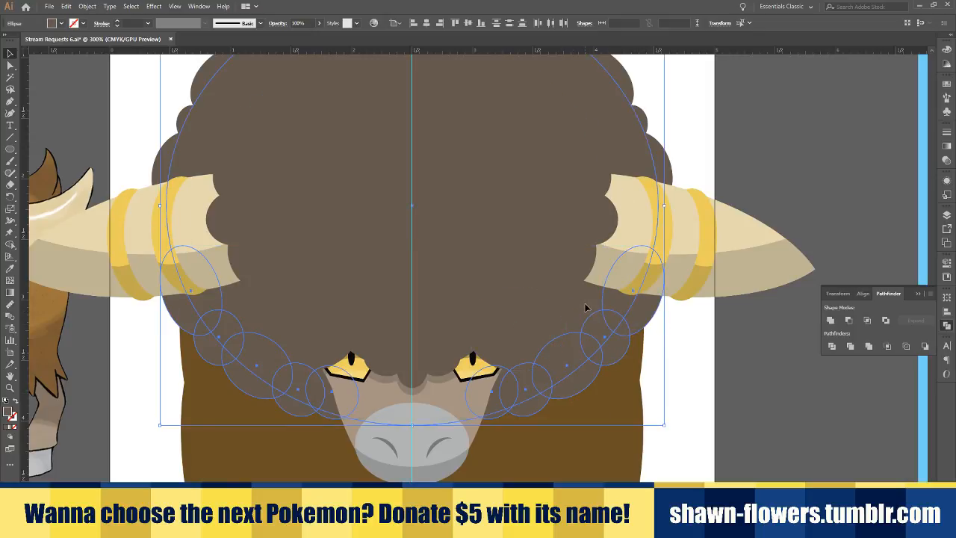
{"action": "scroll", "coordinate": [513, 430], "scroll_direction": "up", "scroll_amount": 2}
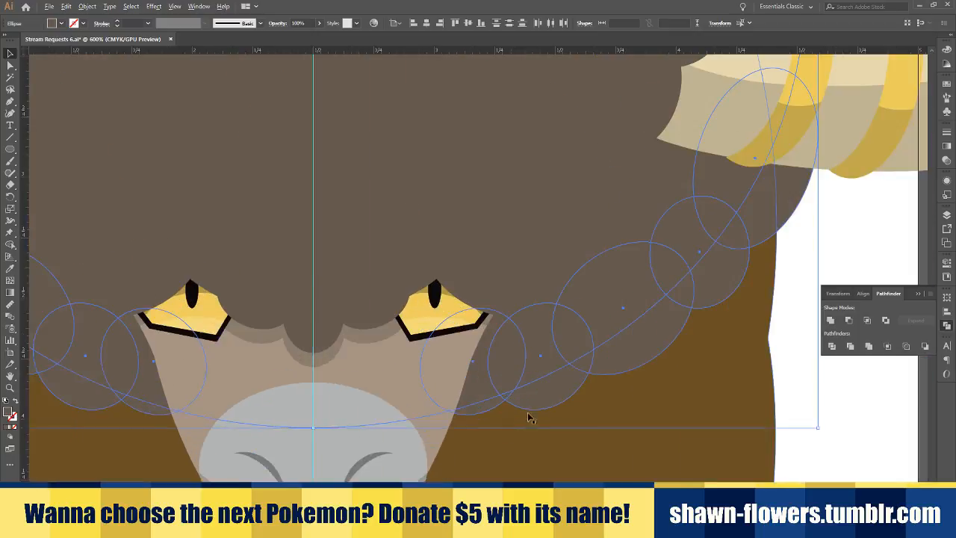
{"action": "mouse_move", "coordinate": [554, 387]}
{"action": "left_mouse_down"}
{"action": "mouse_move", "coordinate": [555, 326]}
{"action": "mouse_move", "coordinate": [555, 400]}
{"action": "left_mouse_up"}
{"action": "scroll", "coordinate": [530, 416], "scroll_direction": "up", "scroll_amount": 2}
{"action": "scroll", "coordinate": [521, 334], "scroll_direction": "down", "scroll_amount": 5}
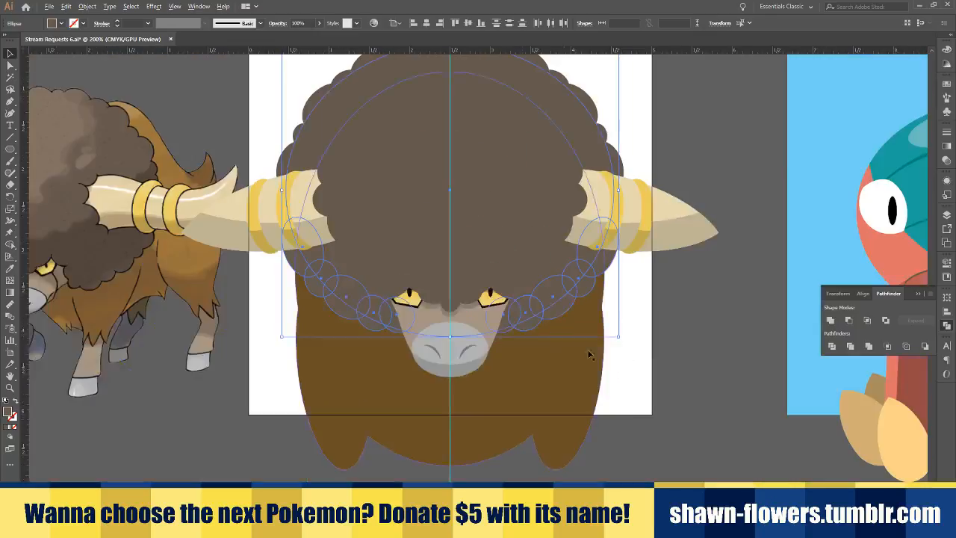
{"action": "left_click", "coordinate": [830, 320]}
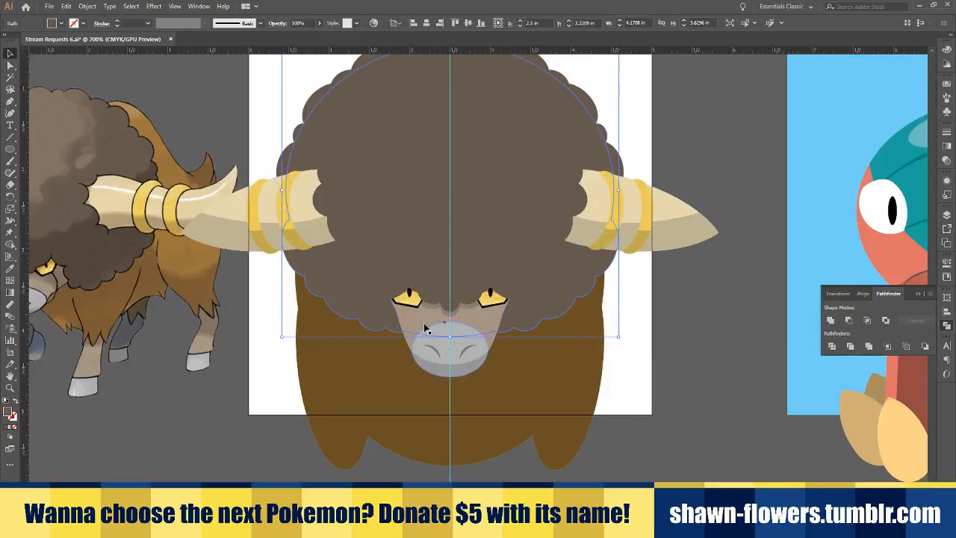
Raise the united hair shape along the centre guide to Y about 1.04 in and widen it to about 4.65 in
{"action": "scroll", "coordinate": [425, 329], "scroll_direction": "down", "scroll_amount": 2}
{"action": "scroll", "coordinate": [391, 314], "scroll_direction": "up", "scroll_amount": 2}
{"action": "scroll", "coordinate": [405, 287], "scroll_direction": "up", "scroll_amount": 1}
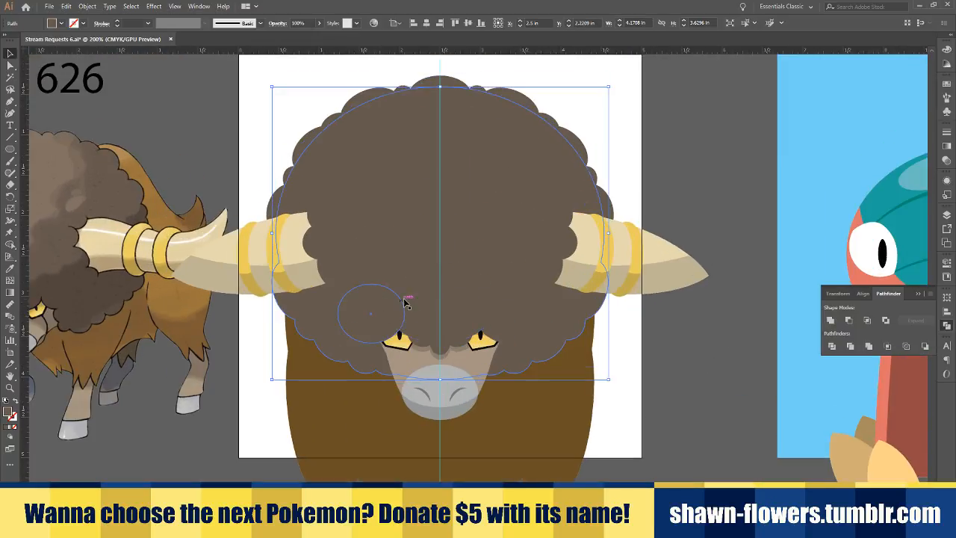
{"action": "left_click_drag", "start_coordinate": [363, 363], "coordinate": [377, 268]}
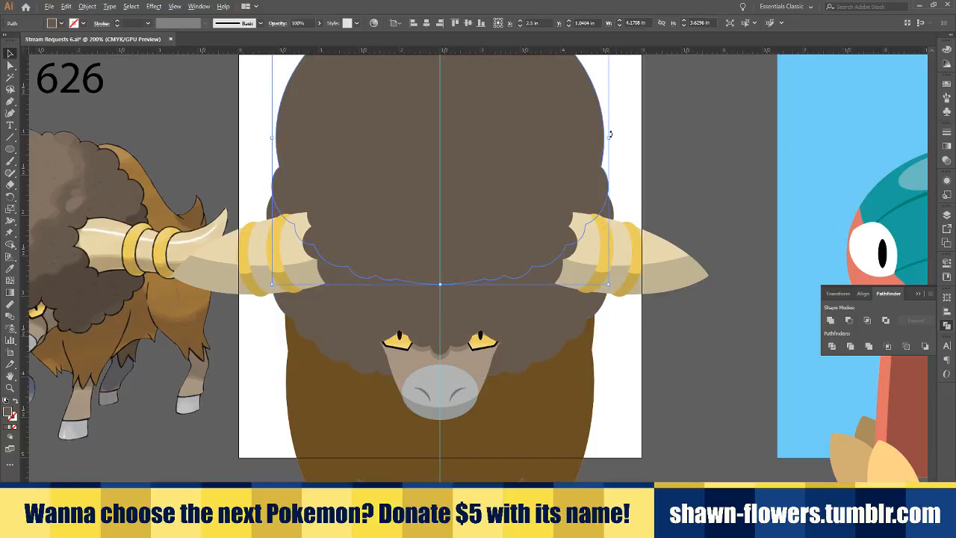
{"action": "left_click_drag", "start_coordinate": [610, 134], "coordinate": [629, 186]}
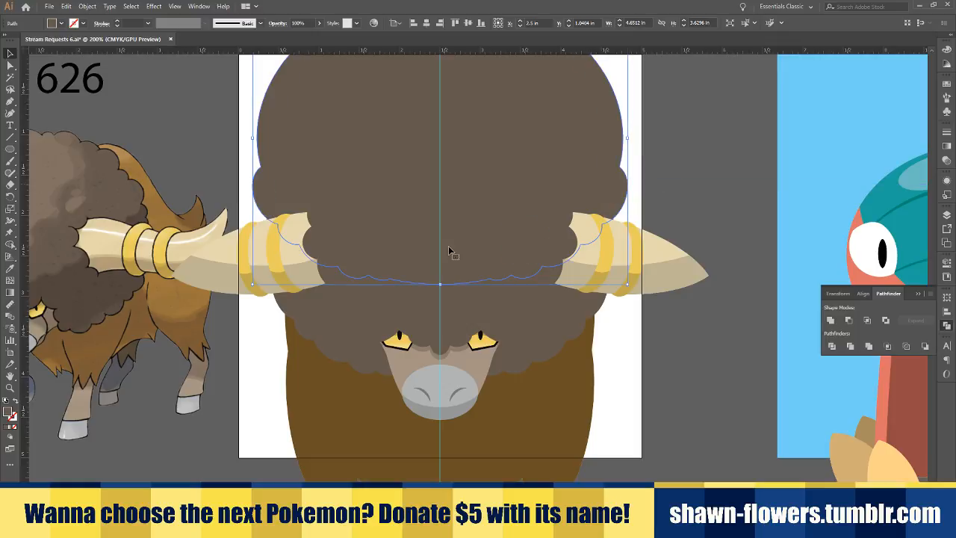
Lower the large hair shape to Y about 1.20 in and subtract it from the hair copy behind, leaving a lower band
{"action": "mouse_move", "coordinate": [452, 259]}
{"action": "left_mouse_down"}
{"action": "mouse_move", "coordinate": [459, 284]}
{"action": "mouse_move", "coordinate": [458, 271]}
{"action": "left_mouse_up"}
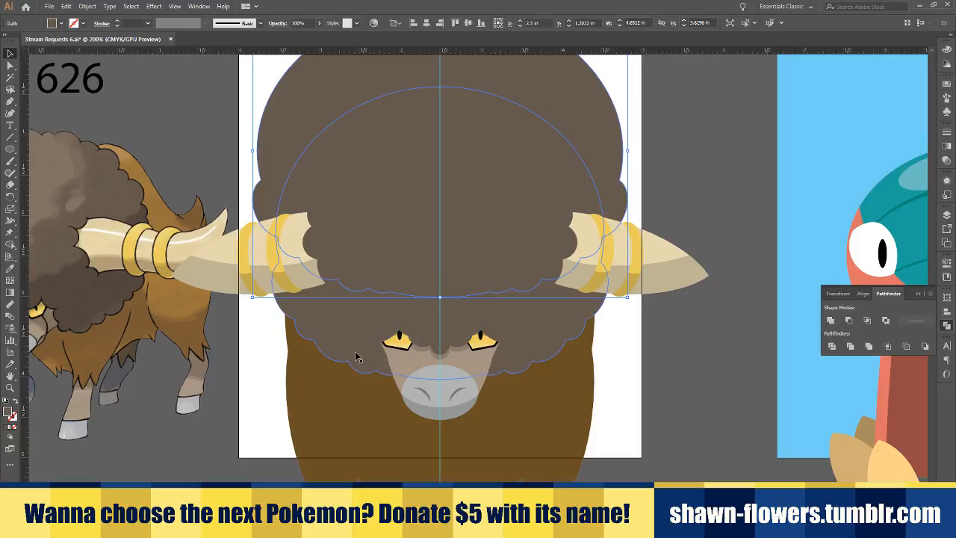
{"action": "left_click_drag", "start_coordinate": [327, 311], "coordinate": [709, 316]}
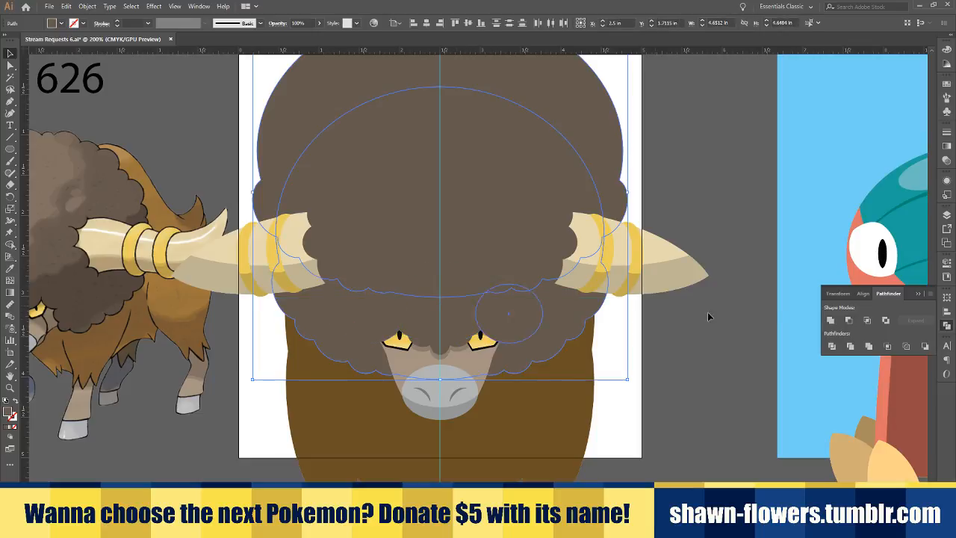
{"action": "left_click", "coordinate": [857, 321]}
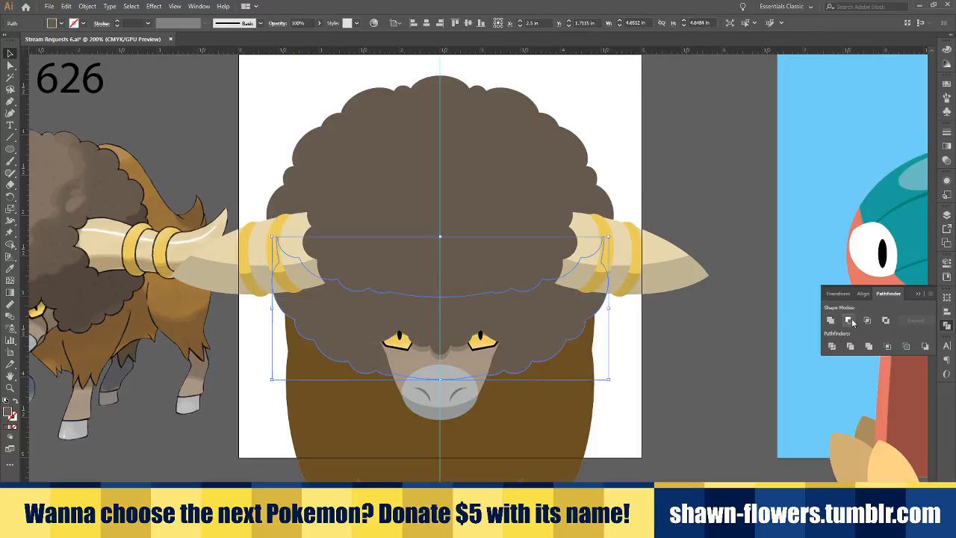
Darken the lower hair band with the shadow appearance sampled from the horn's shaded underside
{"action": "left_click", "coordinate": [10, 269]}
{"action": "left_click", "coordinate": [308, 276]}
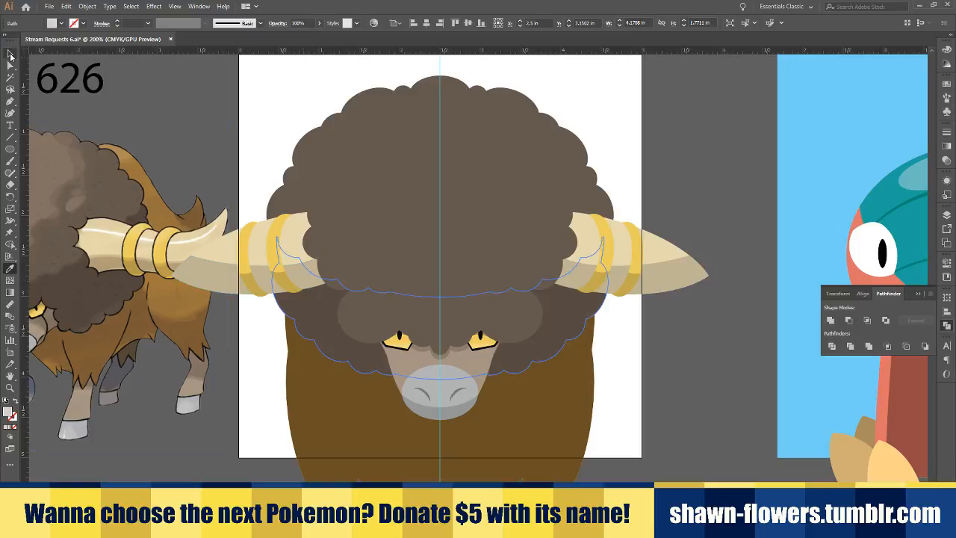
{"action": "left_click", "coordinate": [9, 54]}
{"action": "left_click", "coordinate": [262, 406]}
Unite the three small fringe ellipses, the large forehead ellipse and both side ellipses above the eyes into one forelock shape
{"action": "scroll", "coordinate": [265, 410], "scroll_direction": "right", "scroll_amount": 1}
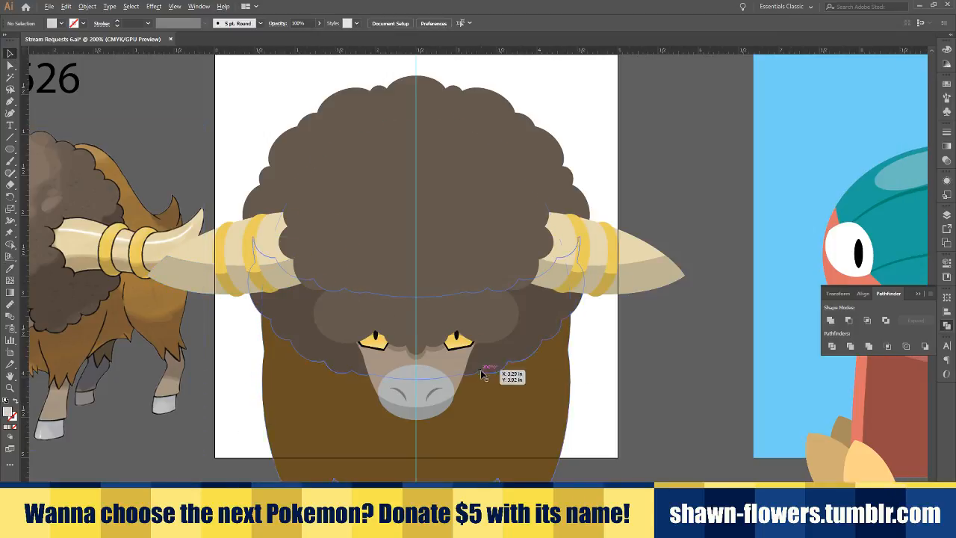
{"action": "scroll", "coordinate": [481, 375], "scroll_direction": "up", "scroll_amount": 3}
{"action": "scroll", "coordinate": [448, 329], "scroll_direction": "left", "scroll_amount": 1}
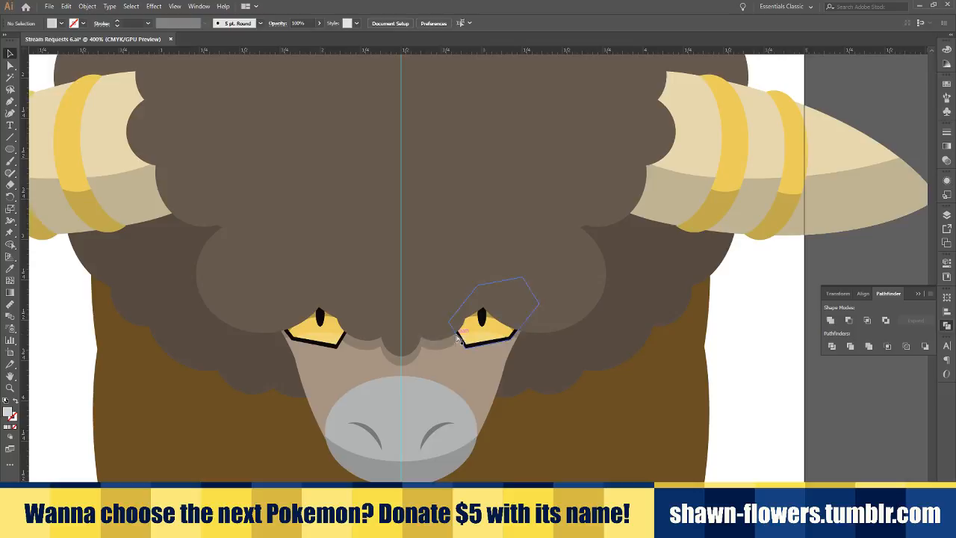
{"action": "left_click", "coordinate": [409, 352]}
{"action": "left_click", "coordinate": [441, 327], "text": "shift"}
{"action": "left_click", "coordinate": [366, 322], "text": "shift"}
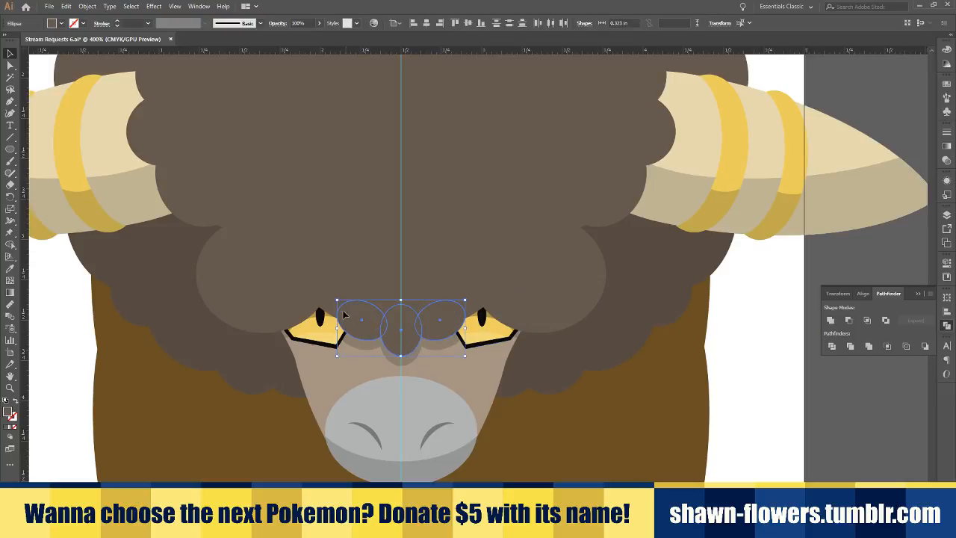
{"action": "left_click", "coordinate": [288, 295], "text": "shift"}
{"action": "left_click", "coordinate": [512, 303], "text": "shift"}
{"action": "left_click", "coordinate": [441, 287], "text": "shift"}
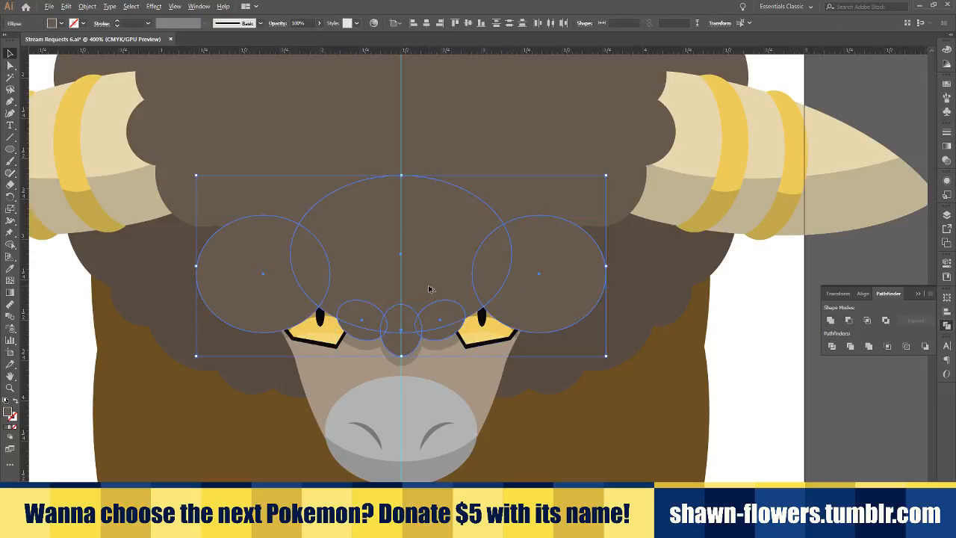
{"action": "left_click_drag", "start_coordinate": [429, 289], "coordinate": [340, 327]}
{"action": "scroll", "coordinate": [397, 316], "scroll_direction": "up", "scroll_amount": 5}
{"action": "scroll", "coordinate": [340, 327], "scroll_direction": "down", "scroll_amount": 5}
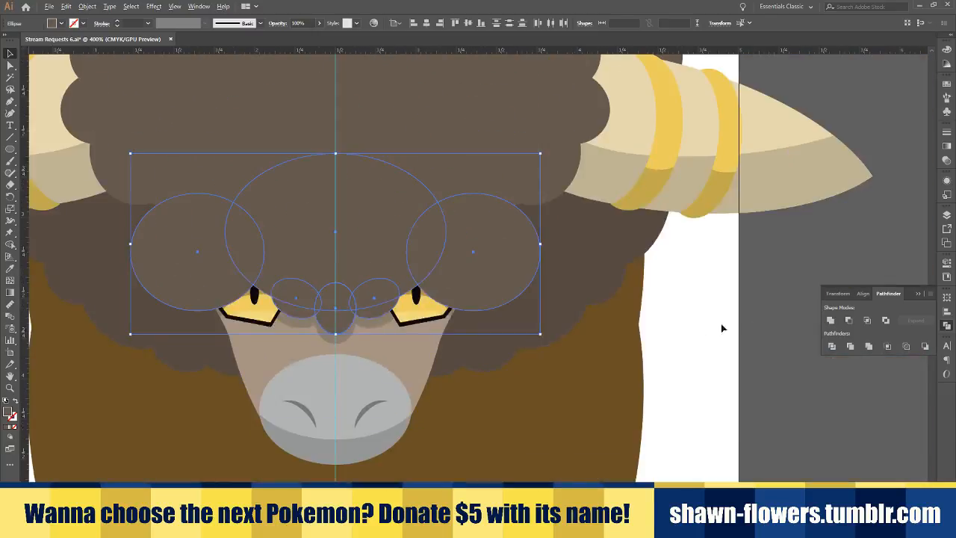
{"action": "left_click", "coordinate": [830, 321]}
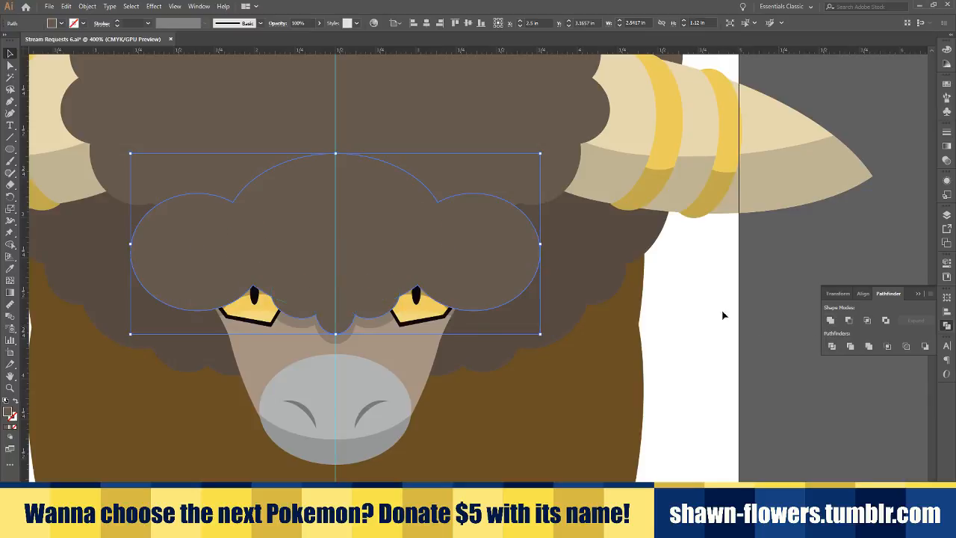
Draw a tilted ellipse about 0.50 by 0.39 in on the left forehead hair and overlap it with a rounder tilted copy about 0.47 by 0.43 in
{"action": "left_click", "coordinate": [10, 149]}
{"action": "key", "text": "ctrl+shift+a"}
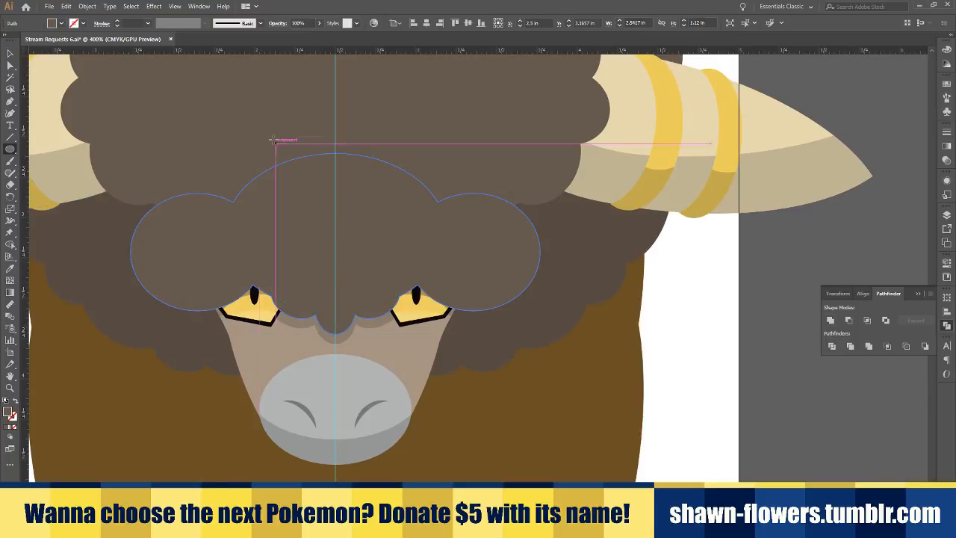
{"action": "left_click_drag", "start_coordinate": [274, 141], "coordinate": [199, 195]}
{"action": "left_click", "coordinate": [10, 54]}
{"action": "scroll", "coordinate": [199, 196], "scroll_direction": "up", "scroll_amount": 1}
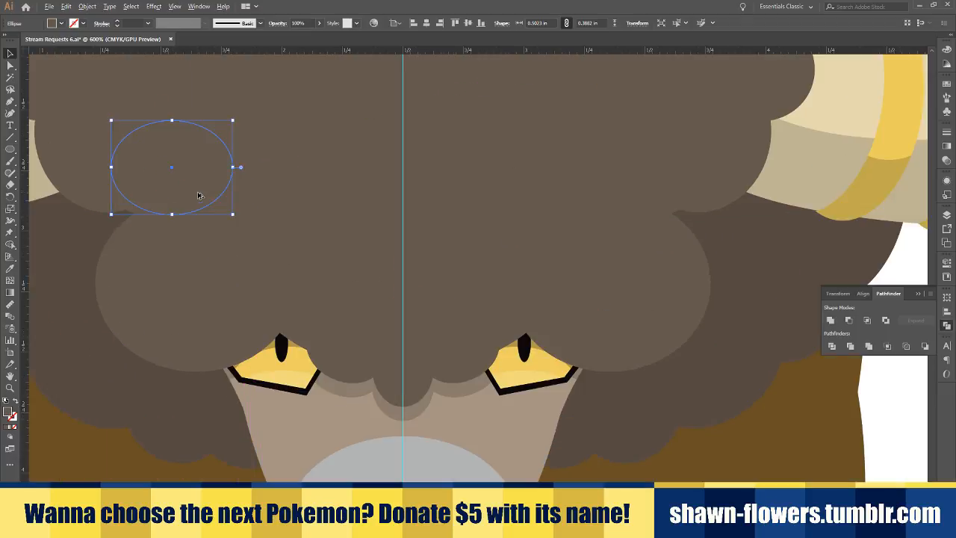
{"action": "scroll", "coordinate": [198, 198], "scroll_direction": "up", "scroll_amount": 1}
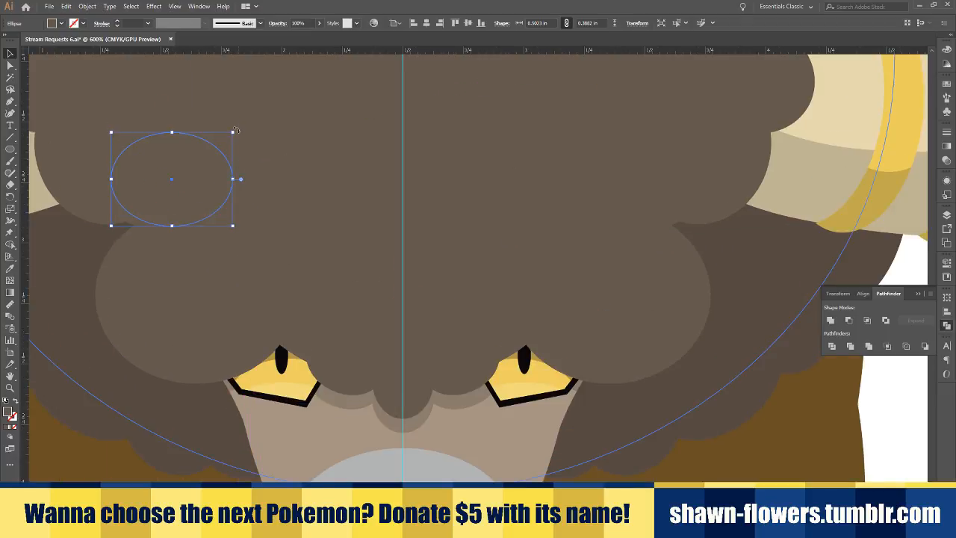
{"action": "left_click_drag", "start_coordinate": [235, 131], "coordinate": [275, 260]}
{"action": "mouse_move", "coordinate": [275, 306]}
{"action": "left_mouse_down"}
{"action": "mouse_move", "coordinate": [256, 299]}
{"action": "mouse_move", "coordinate": [264, 308]}
{"action": "left_mouse_up"}
Recolour both tilted forehead ellipses with the tan sampled from the face
{"action": "left_click", "coordinate": [171, 197], "text": "shift"}
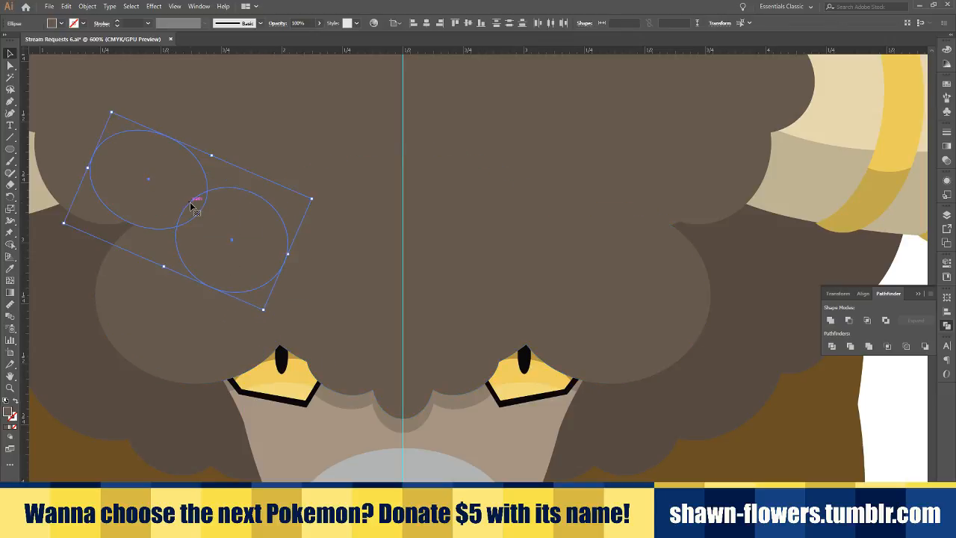
{"action": "left_click", "coordinate": [10, 270]}
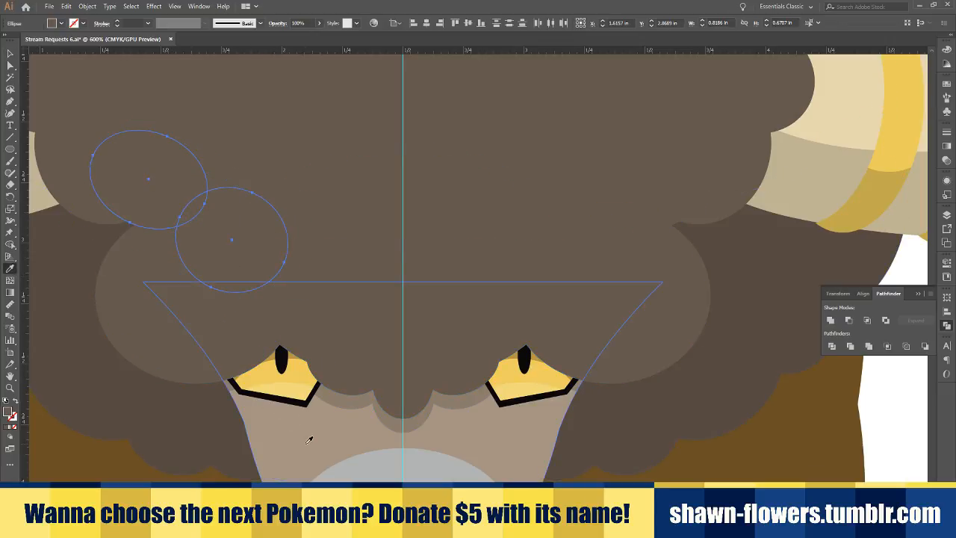
{"action": "left_click", "coordinate": [312, 440]}
{"action": "left_click", "coordinate": [10, 51]}
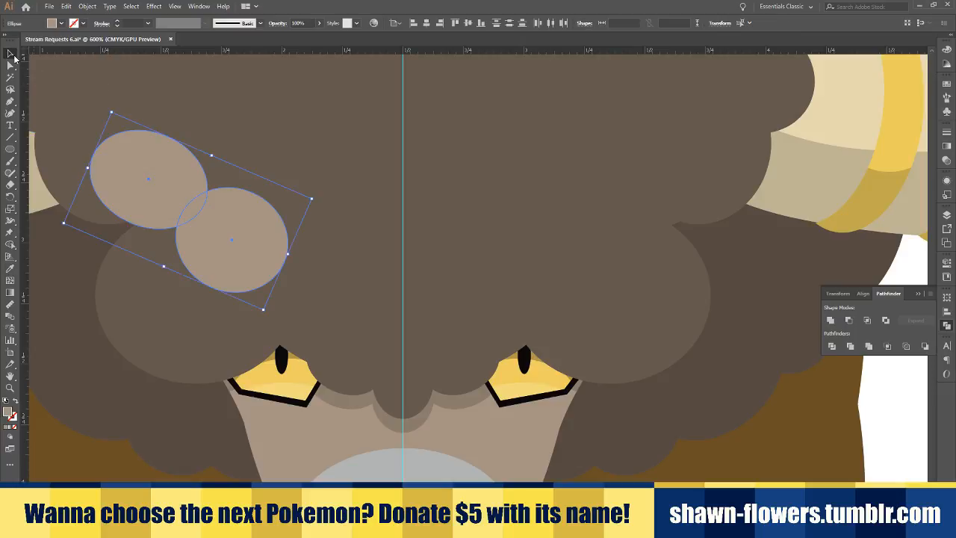
{"action": "scroll", "coordinate": [90, 120], "scroll_direction": "down", "scroll_amount": 2}
{"action": "left_click", "coordinate": [461, 236]}
{"action": "scroll", "coordinate": [467, 234], "scroll_direction": "left", "scroll_amount": 7}
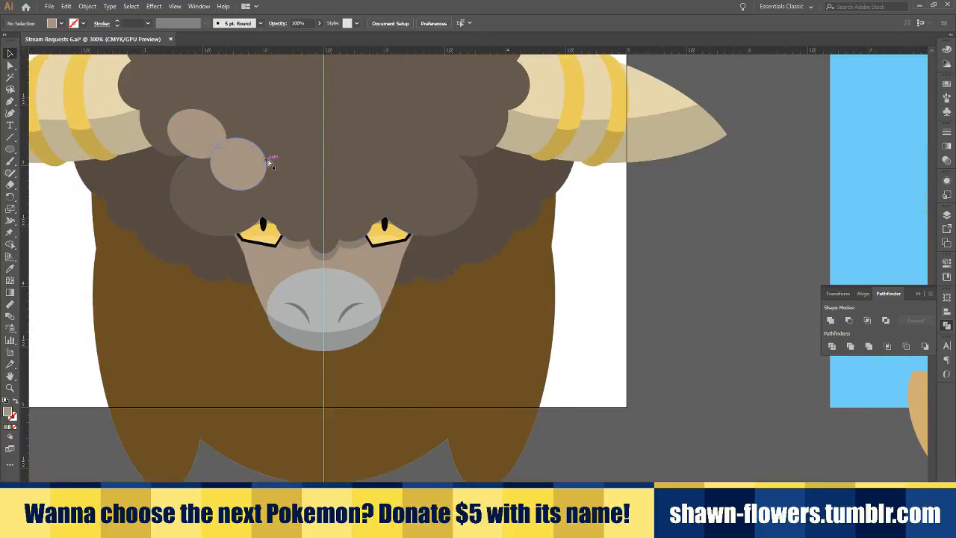
Copy the rounder tan ellipse onto the centre guide, straighten it and reshape it to about 0.52 by 0.42 in
{"action": "scroll", "coordinate": [266, 154], "scroll_direction": "up", "scroll_amount": 3}
{"action": "left_click_drag", "start_coordinate": [224, 189], "coordinate": [404, 193]}
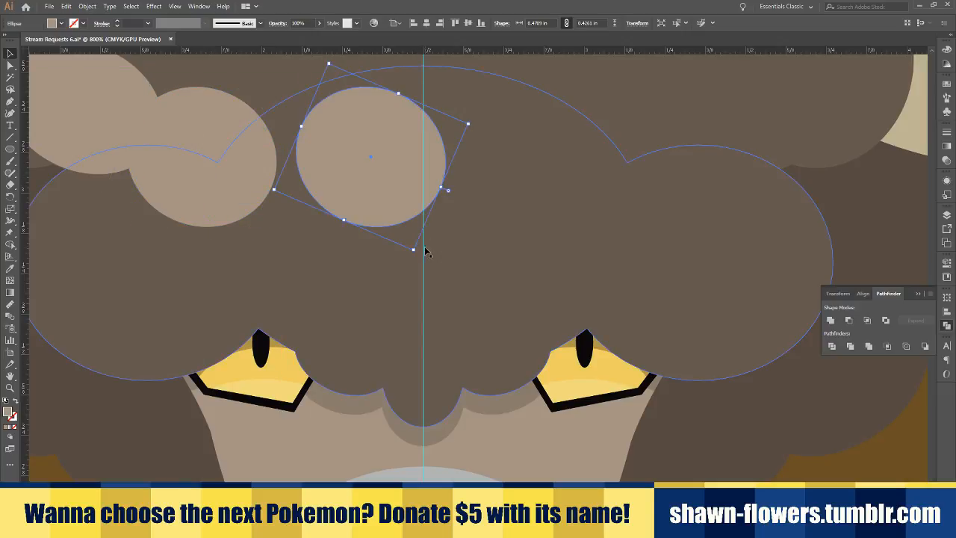
{"action": "left_click_drag", "start_coordinate": [416, 254], "coordinate": [464, 222]}
Add a copy narrowed to about 0.33 in between the centre and left ellipses, and lower the centre ellipse to form an arc
{"action": "left_click_drag", "start_coordinate": [391, 198], "coordinate": [340, 207]}
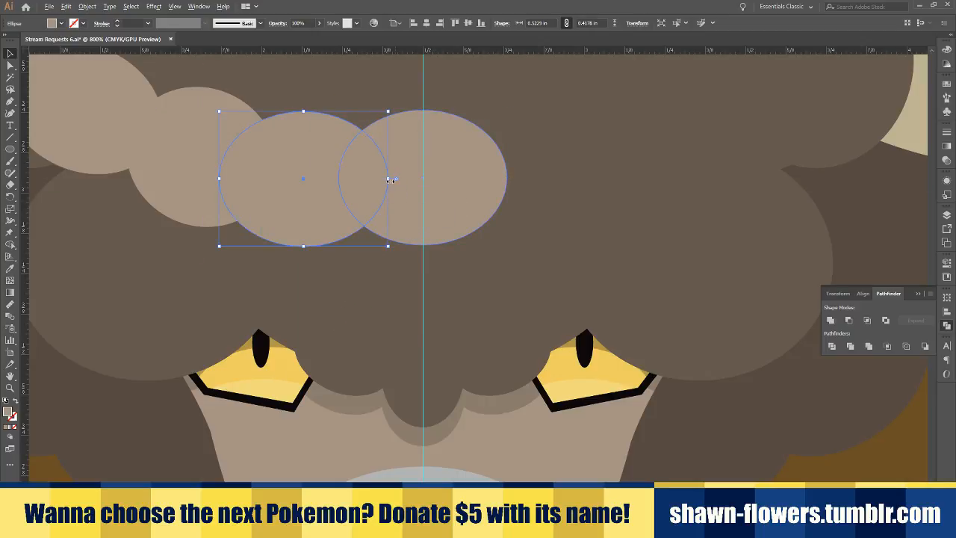
{"action": "left_click_drag", "start_coordinate": [389, 180], "coordinate": [356, 181], "text": "alt"}
{"action": "key", "text": "Down"}
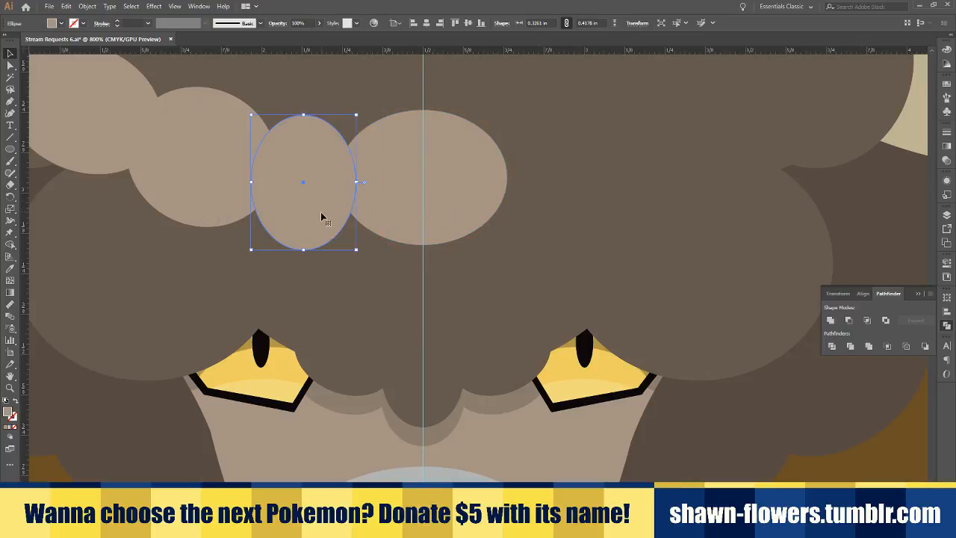
{"action": "left_click_drag", "start_coordinate": [322, 218], "coordinate": [320, 210]}
{"action": "scroll", "coordinate": [320, 209], "scroll_direction": "down", "scroll_amount": 2}
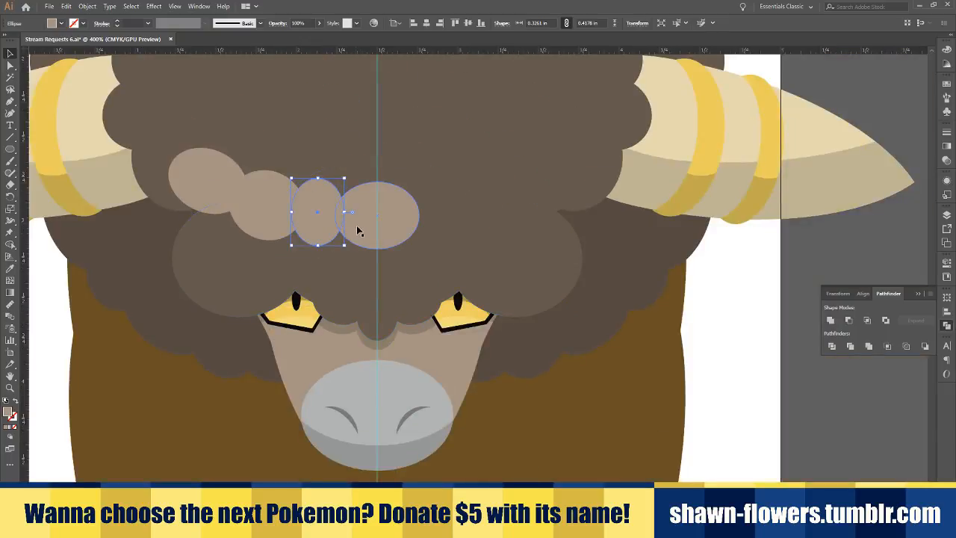
{"action": "left_click_drag", "start_coordinate": [362, 236], "coordinate": [364, 251]}
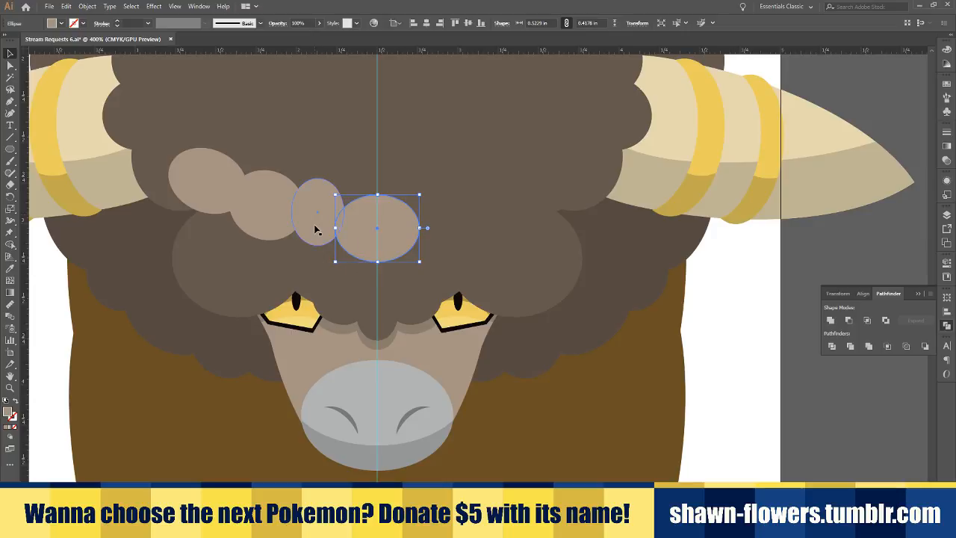
{"action": "left_click_drag", "start_coordinate": [316, 230], "coordinate": [317, 233]}
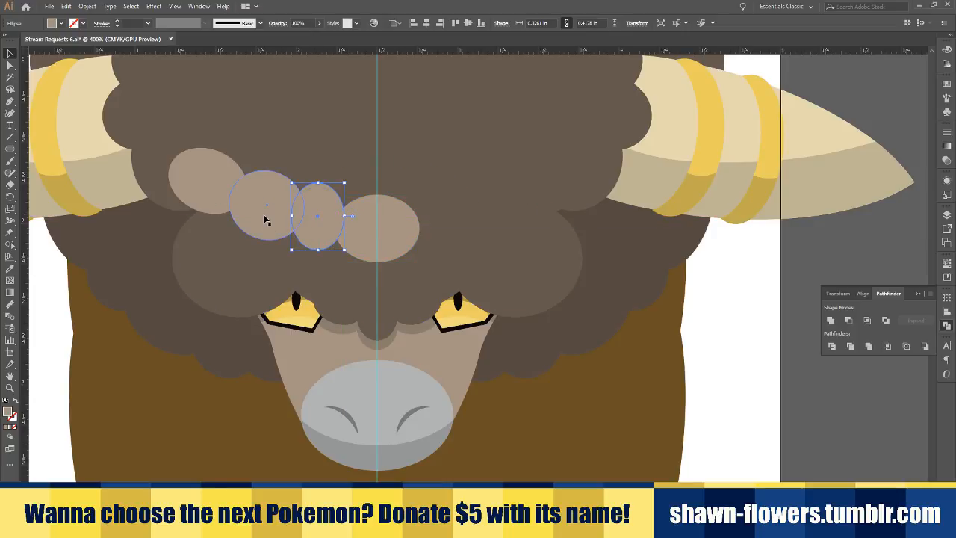
Copy the three left tan ellipses and mirror them on the right side of the centre guide
{"action": "left_click", "coordinate": [267, 219], "text": "shift"}
{"action": "left_click", "coordinate": [208, 195], "text": "shift"}
{"action": "left_click_drag", "start_coordinate": [250, 211], "coordinate": [473, 226]}
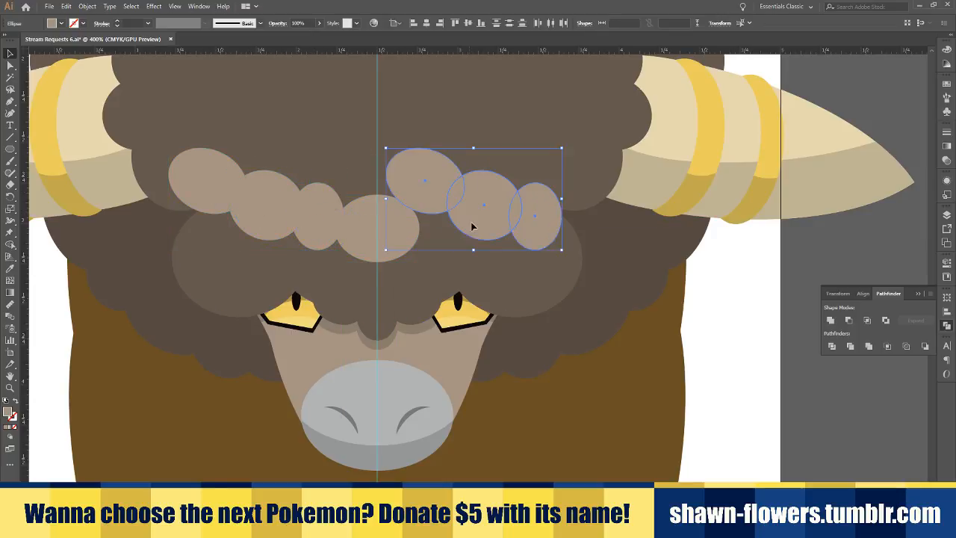
{"action": "left_click", "coordinate": [87, 6]}
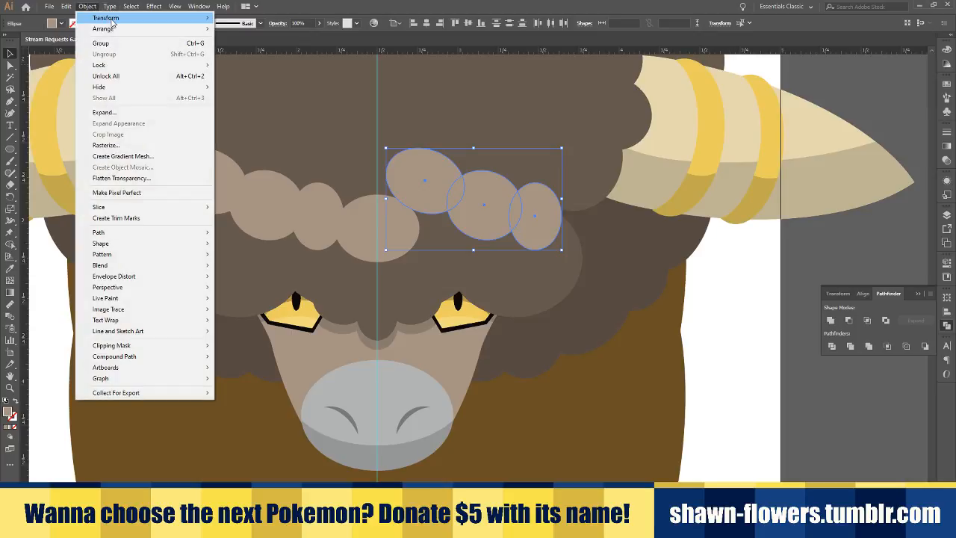
{"action": "mouse_move", "coordinate": [112, 16]}
{"action": "left_click", "coordinate": [246, 54]}
{"action": "left_click", "coordinate": [88, 161]}
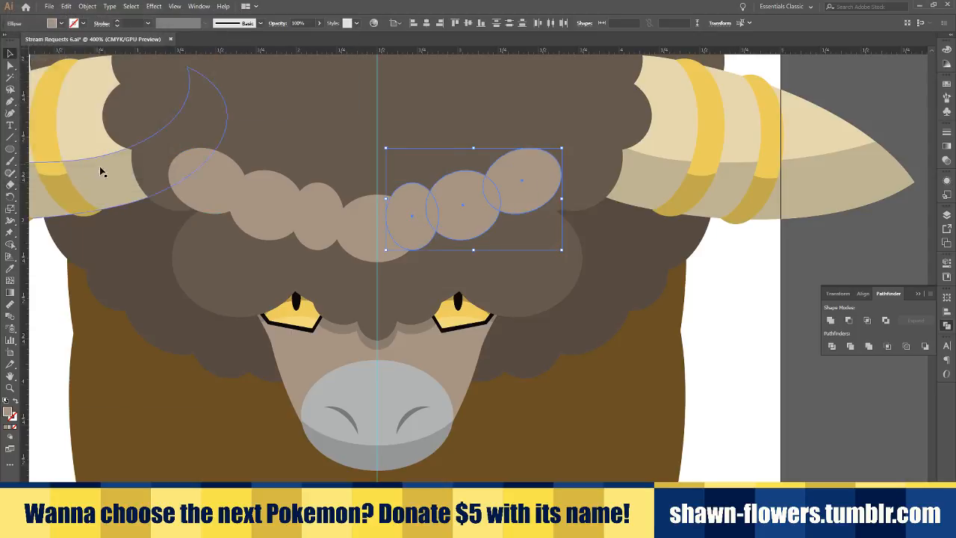
{"action": "scroll", "coordinate": [447, 226], "scroll_direction": "up", "scroll_amount": 2}
{"action": "left_click_drag", "start_coordinate": [482, 222], "coordinate": [532, 220]}
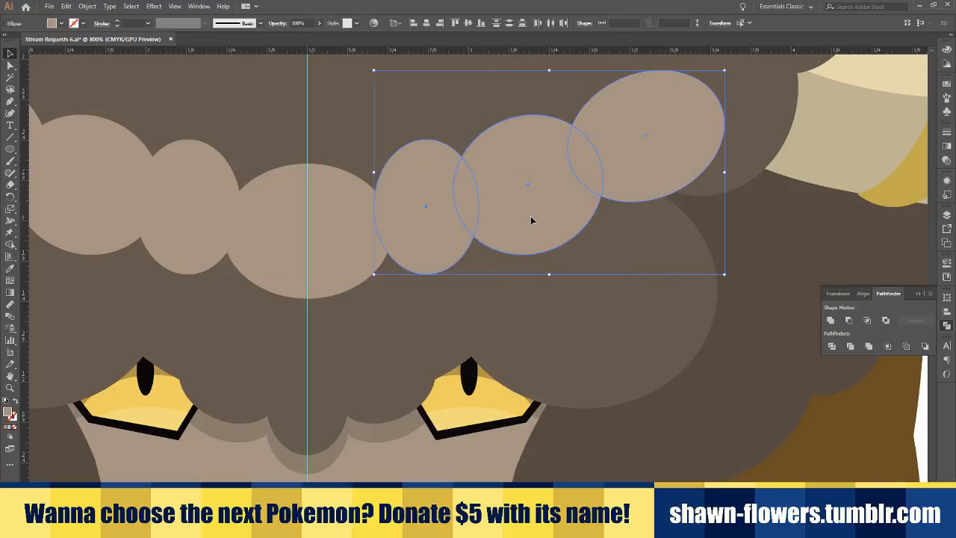
Select all seven tan ellipses of the forehead arc together
{"action": "scroll", "coordinate": [85, 169], "scroll_direction": "down", "scroll_amount": 1}
{"action": "scroll", "coordinate": [142, 187], "scroll_direction": "left", "scroll_amount": 5}
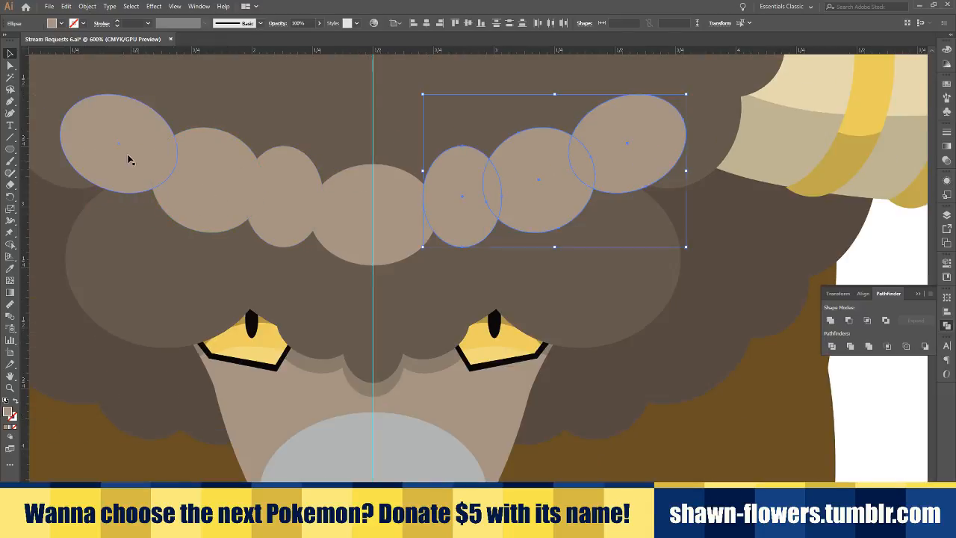
{"action": "left_click", "coordinate": [127, 155], "text": "shift"}
{"action": "left_click", "coordinate": [205, 163], "text": "shift"}
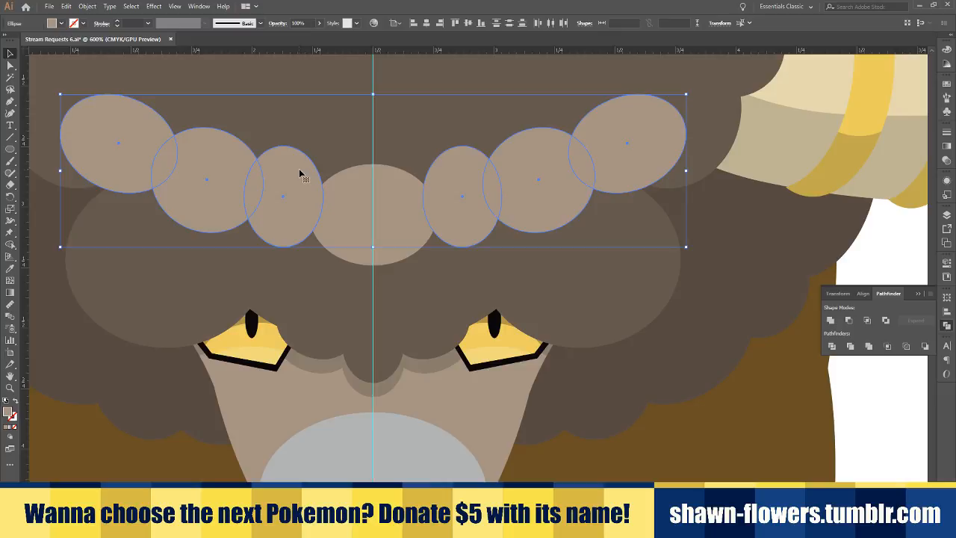
{"action": "scroll", "coordinate": [301, 173], "scroll_direction": "up", "scroll_amount": 2}
{"action": "scroll", "coordinate": [310, 176], "scroll_direction": "down", "scroll_amount": 2}
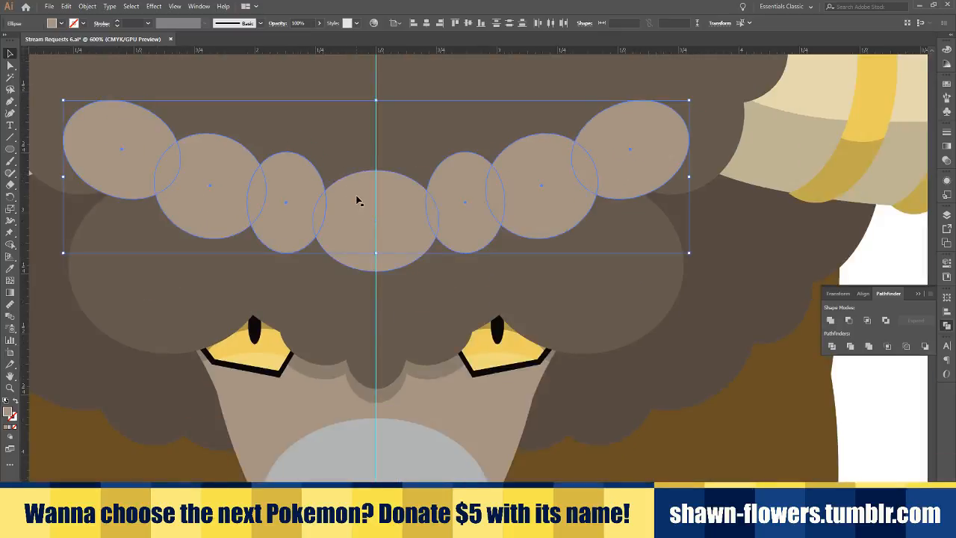
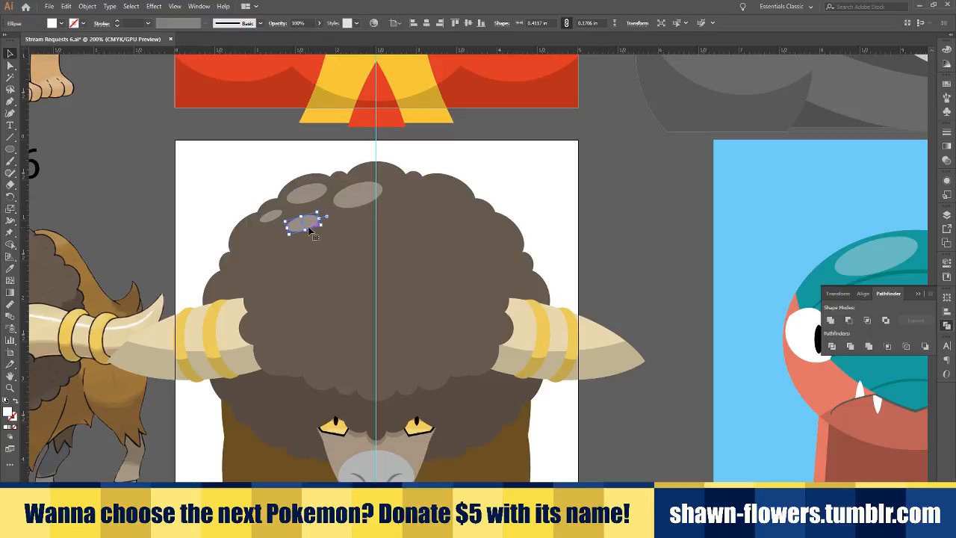
Delete the highlight ellipse beneath the other hair highlights and nudge the largest highlight slightly up and to the right
{"action": "key", "text": "Delete"}
{"action": "scroll", "coordinate": [372, 212], "scroll_direction": "up", "scroll_amount": 2}
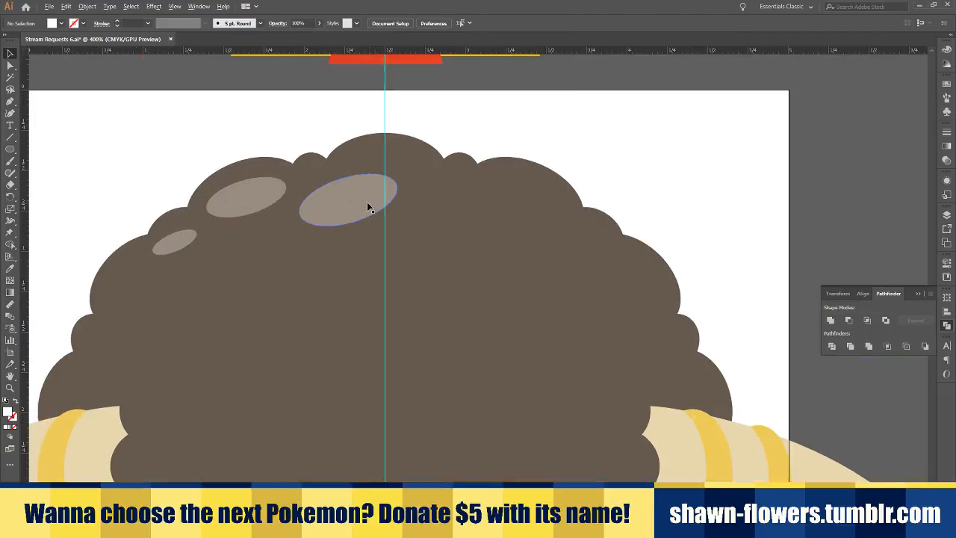
{"action": "mouse_move", "coordinate": [368, 212]}
{"action": "left_mouse_down"}
{"action": "mouse_move", "coordinate": [378, 185]}
{"action": "mouse_move", "coordinate": [405, 171]}
{"action": "mouse_move", "coordinate": [396, 198]}
{"action": "mouse_move", "coordinate": [374, 203]}
{"action": "left_mouse_up"}
{"action": "left_click", "coordinate": [278, 134]}
Shrink the middle highlight to about 0.43 by 0.17 in and move it nearer the upper-left scalloped edge
{"action": "scroll", "coordinate": [385, 190], "scroll_direction": "left", "scroll_amount": 1}
{"action": "left_click", "coordinate": [306, 114]}
{"action": "scroll", "coordinate": [325, 142], "scroll_direction": "left", "scroll_amount": 3}
{"action": "scroll", "coordinate": [325, 142], "scroll_direction": "left", "scroll_amount": 2}
{"action": "left_click", "coordinate": [357, 196]}
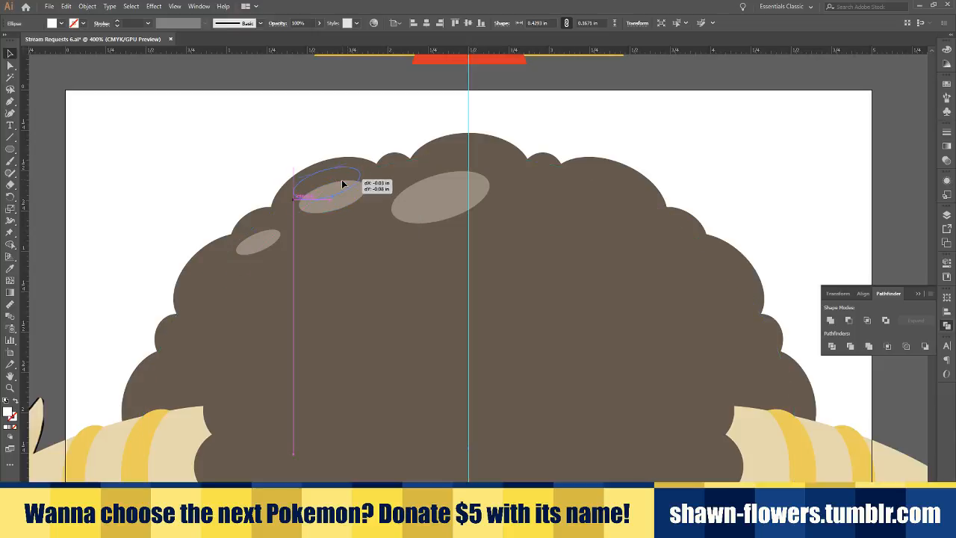
{"action": "left_click", "coordinate": [303, 133]}
Move the largest highlight up and to the left, closer to the hair's top scallops
{"action": "scroll", "coordinate": [303, 179], "scroll_direction": "down", "scroll_amount": 2}
{"action": "scroll", "coordinate": [410, 207], "scroll_direction": "left", "scroll_amount": 2}
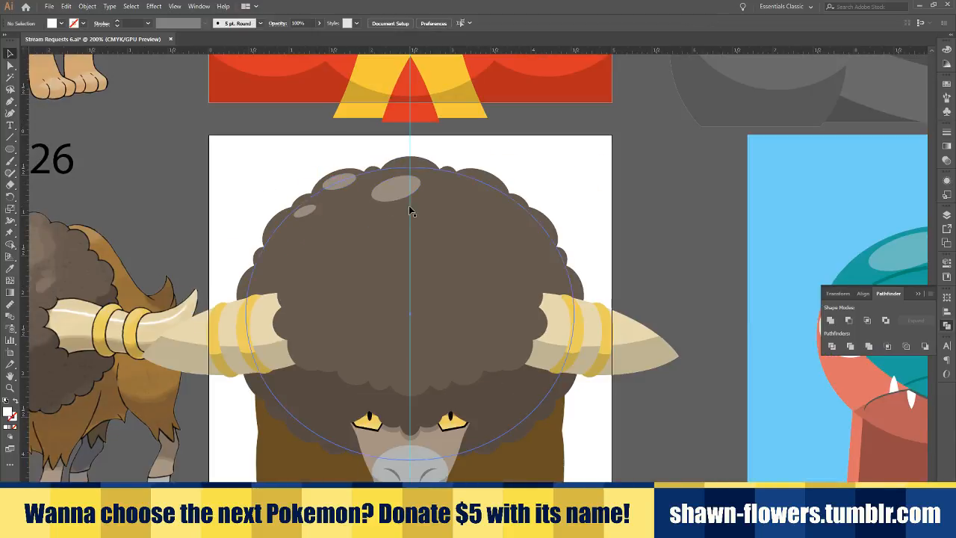
{"action": "scroll", "coordinate": [396, 186], "scroll_direction": "up", "scroll_amount": 2}
{"action": "left_click_drag", "start_coordinate": [394, 186], "coordinate": [384, 176]}
{"action": "left_click", "coordinate": [329, 112]}
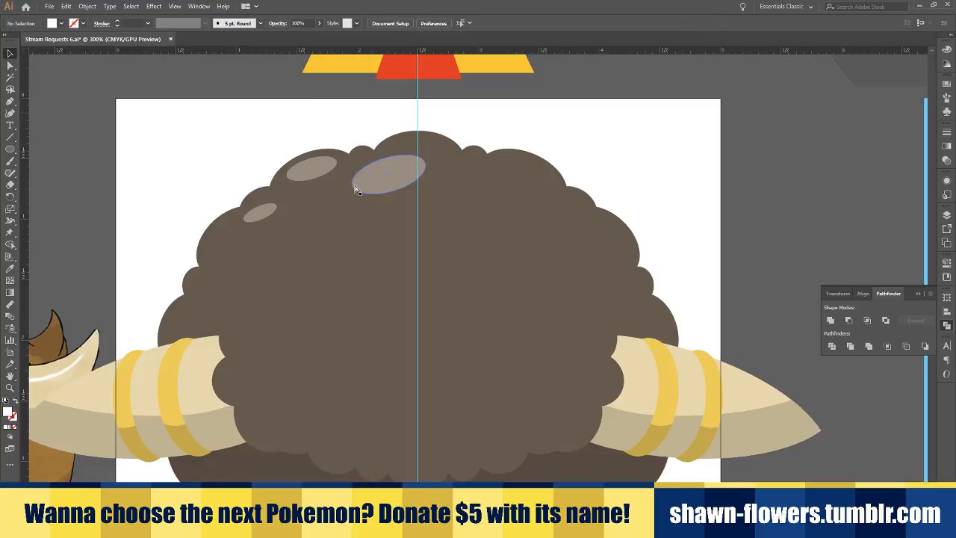
Check the hair highlights across the whole bison portrait and save the document
{"action": "scroll", "coordinate": [272, 199], "scroll_direction": "down", "scroll_amount": 2}
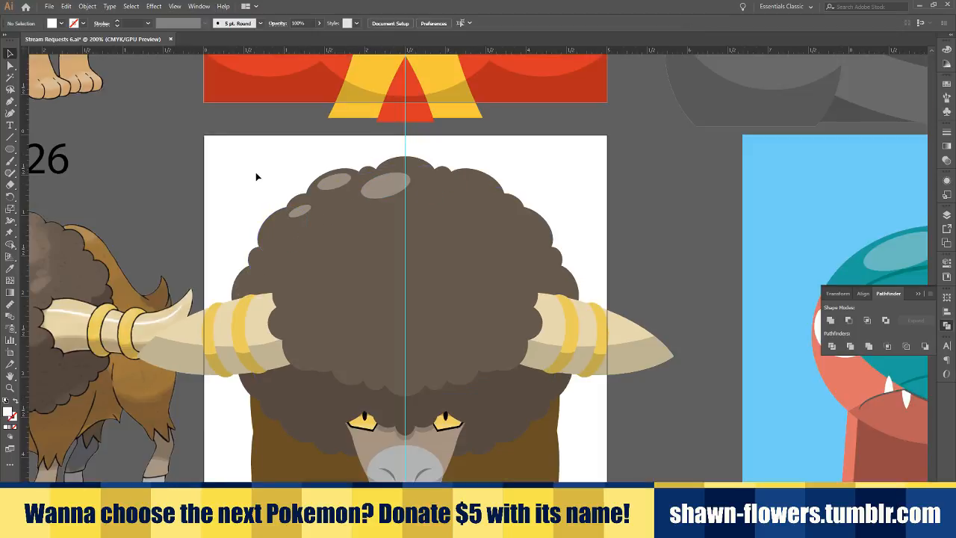
{"action": "scroll", "coordinate": [263, 180], "scroll_direction": "down", "scroll_amount": 2}
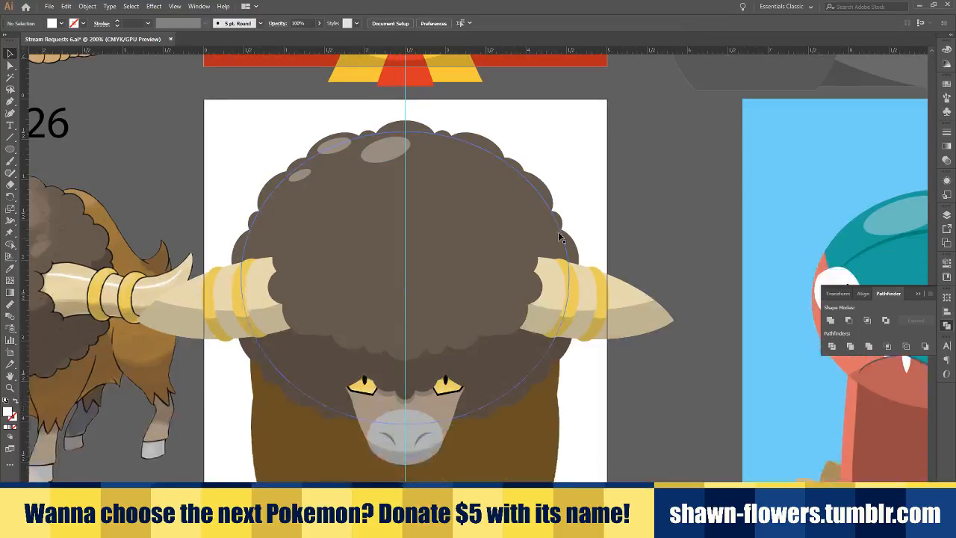
{"action": "mouse_move", "coordinate": [614, 152]}
{"action": "left_mouse_down"}
{"action": "mouse_move", "coordinate": [603, 140]}
{"action": "mouse_move", "coordinate": [601, 151]}
{"action": "left_mouse_up"}
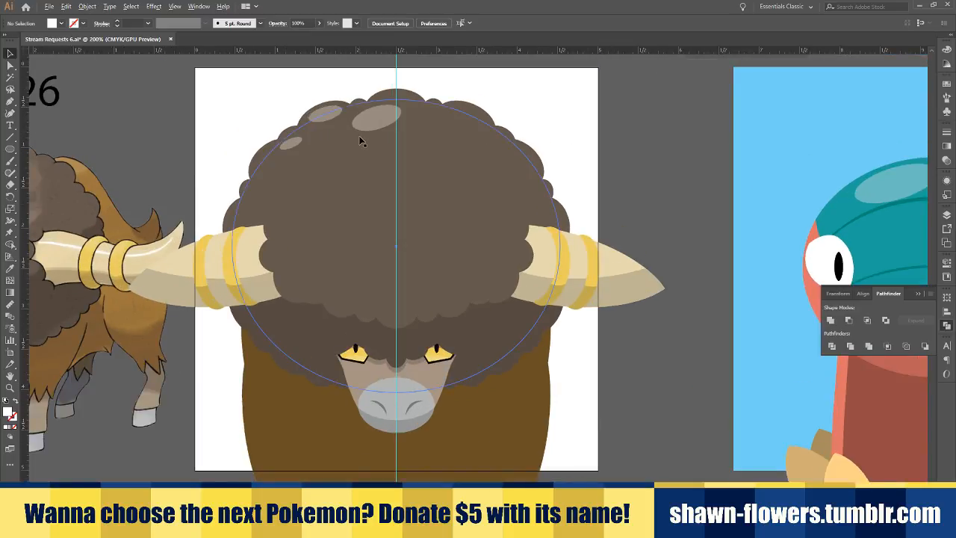
{"action": "scroll", "coordinate": [501, 195], "scroll_direction": "down", "scroll_amount": 1}
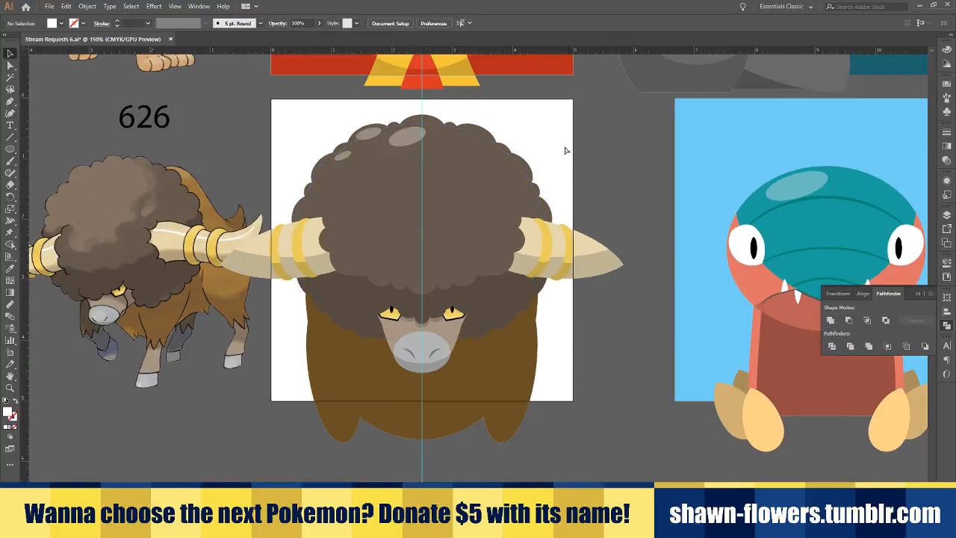
{"action": "scroll", "coordinate": [567, 151], "scroll_direction": "left", "scroll_amount": 1}
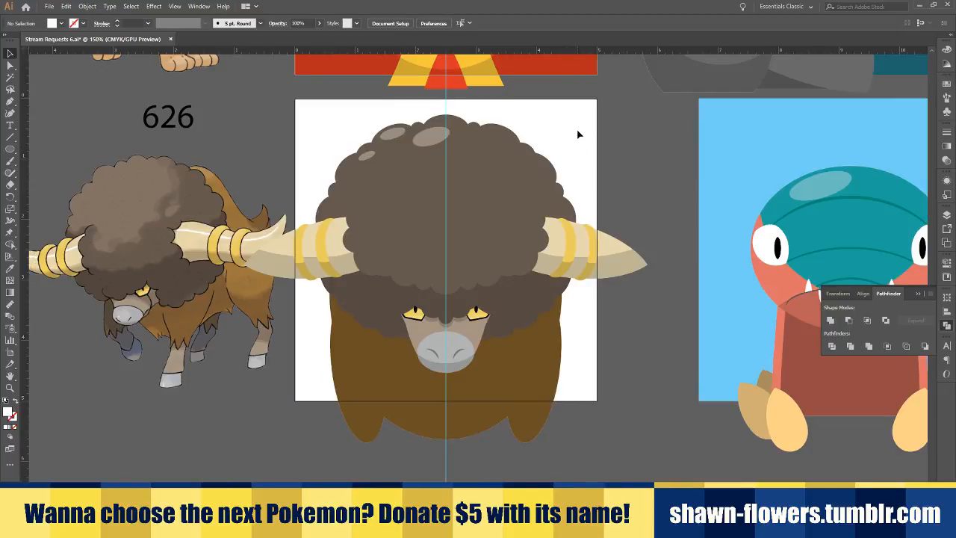
{"action": "key", "text": "ctrl+s"}
Copy the smallest hair highlight onto the tops of both left-horn gold rings, shrinking the copies to about 0.097 by 0.028 in
{"action": "scroll", "coordinate": [320, 162], "scroll_direction": "down", "scroll_amount": 1}
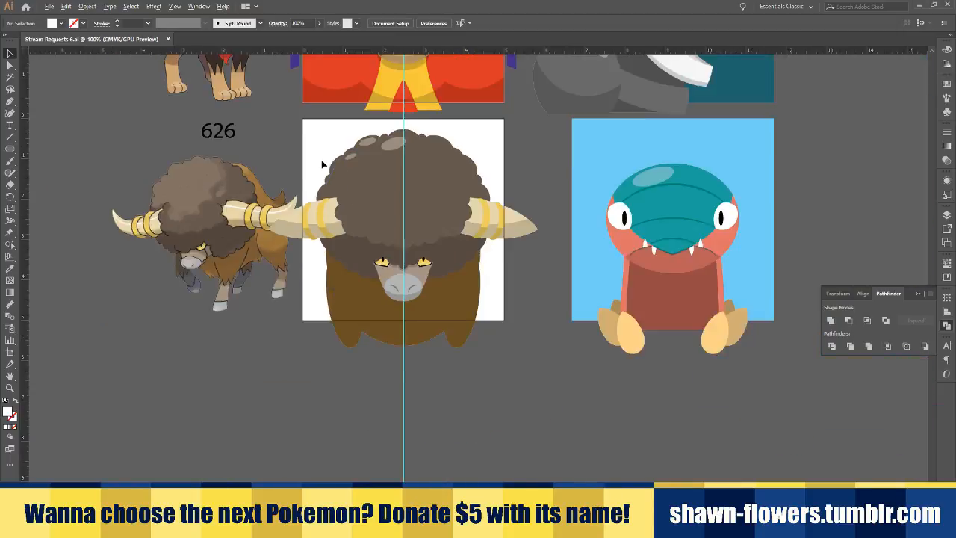
{"action": "scroll", "coordinate": [331, 168], "scroll_direction": "up", "scroll_amount": 4}
{"action": "left_click", "coordinate": [412, 116]}
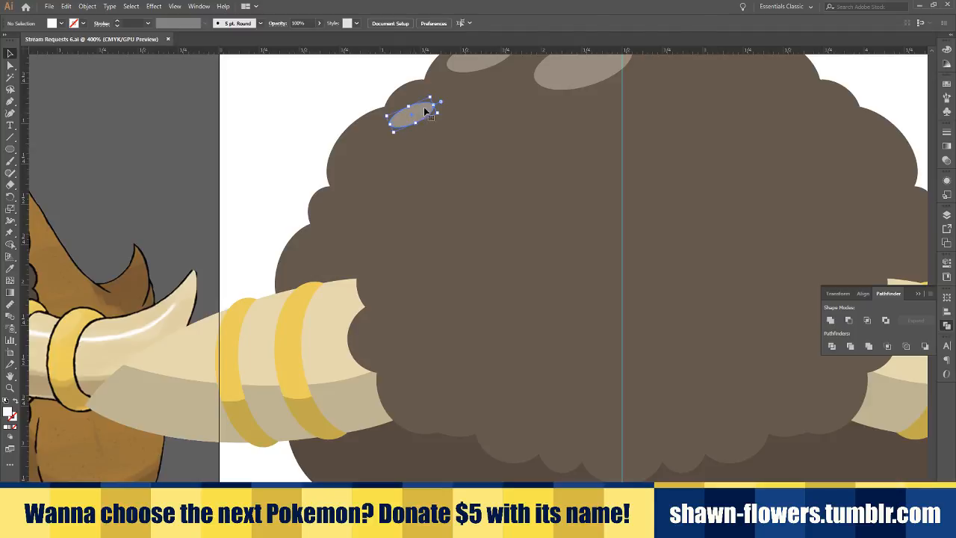
{"action": "left_click_drag", "start_coordinate": [412, 116], "coordinate": [411, 249]}
{"action": "scroll", "coordinate": [258, 309], "scroll_direction": "up", "scroll_amount": 3}
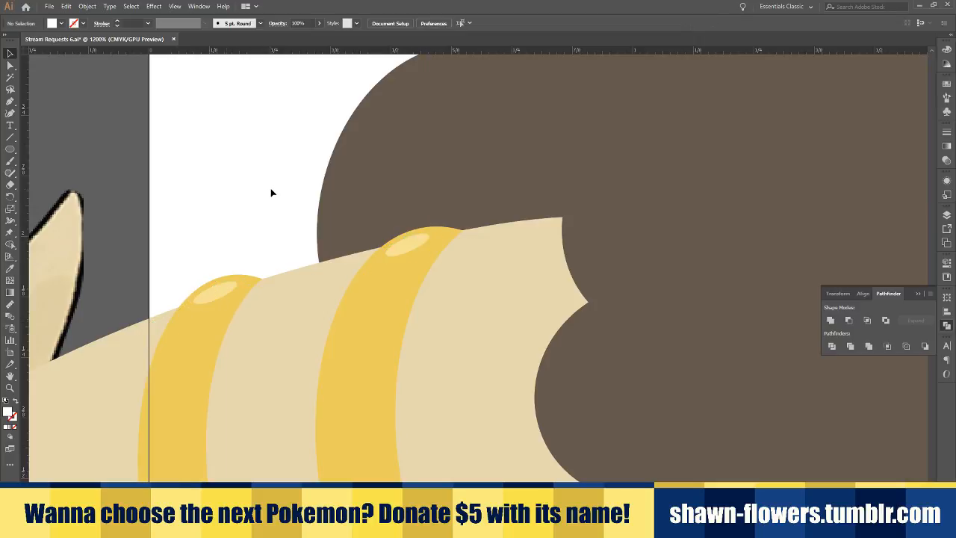
{"action": "scroll", "coordinate": [272, 193], "scroll_direction": "down", "scroll_amount": 3}
{"action": "scroll", "coordinate": [299, 202], "scroll_direction": "down", "scroll_amount": 2}
Copy both left-horn ring highlights across to the right horn and reflect the copies so they slope the opposite way
{"action": "scroll", "coordinate": [299, 207], "scroll_direction": "up", "scroll_amount": 5}
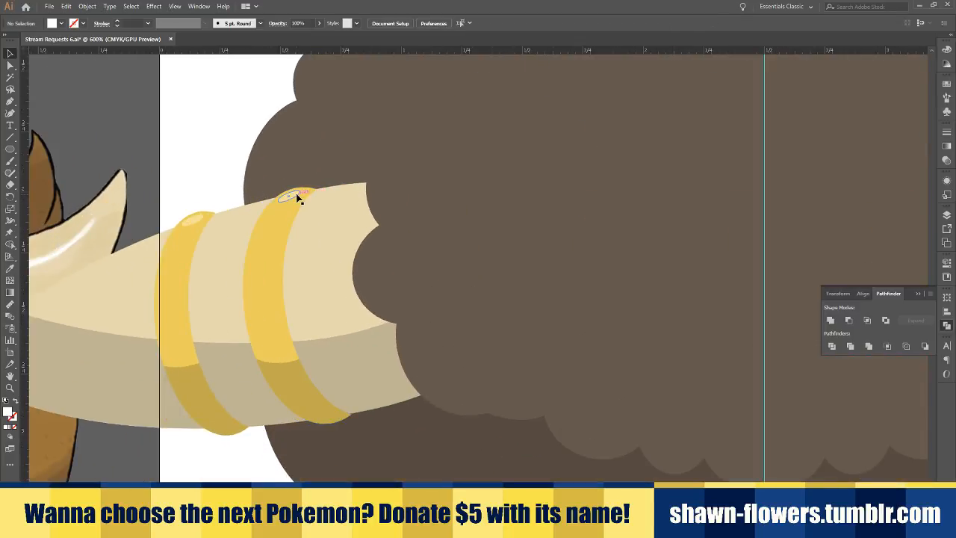
{"action": "left_click", "coordinate": [293, 196]}
{"action": "left_click", "coordinate": [196, 218], "text": "shift"}
{"action": "left_click_drag", "start_coordinate": [196, 217], "coordinate": [413, 252]}
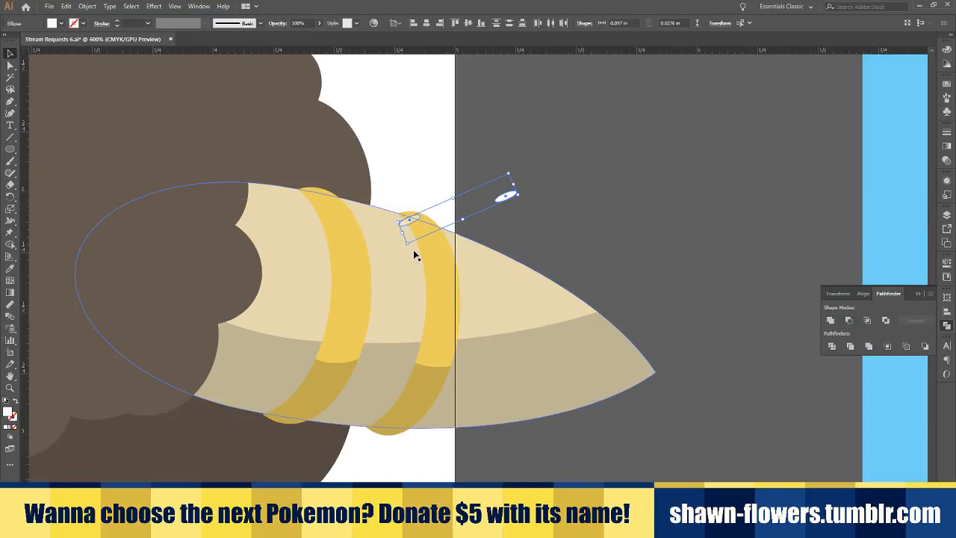
{"action": "left_click", "coordinate": [88, 6]}
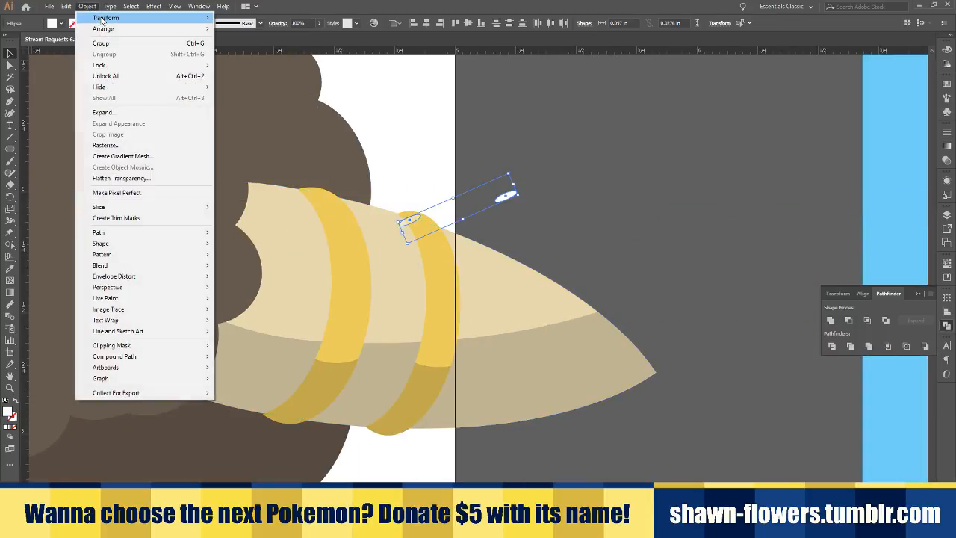
{"action": "left_click", "coordinate": [235, 54]}
{"action": "left_click", "coordinate": [82, 160]}
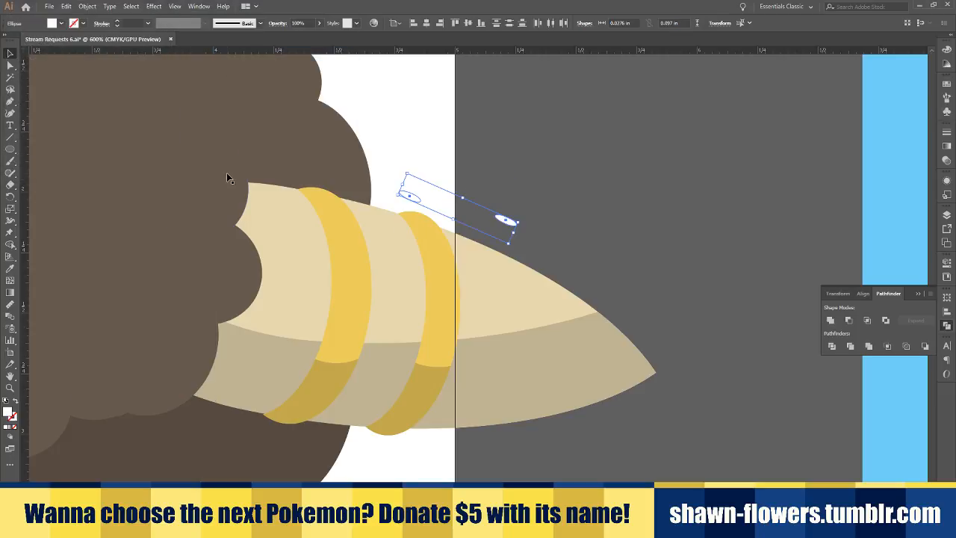
Place the mirrored highlights on the tops of the right horn's two gold rings and save the document
{"action": "scroll", "coordinate": [461, 217], "scroll_direction": "up", "scroll_amount": 1, "text": "alt"}
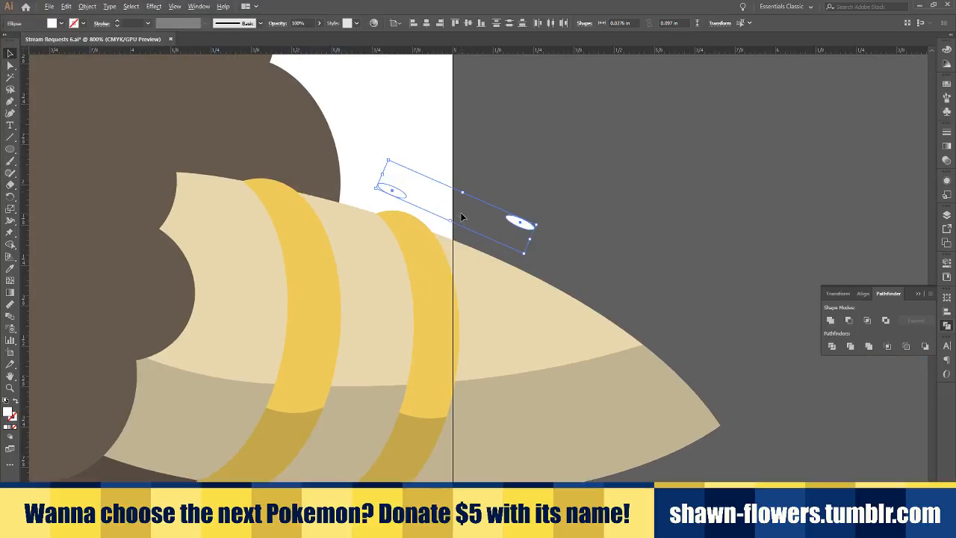
{"action": "left_click_drag", "start_coordinate": [399, 192], "coordinate": [287, 202]}
{"action": "left_click", "coordinate": [423, 132]}
{"action": "scroll", "coordinate": [420, 145], "scroll_direction": "down", "scroll_amount": 1, "text": "alt"}
{"action": "scroll", "coordinate": [420, 144], "scroll_direction": "down", "scroll_amount": 3, "text": "alt"}
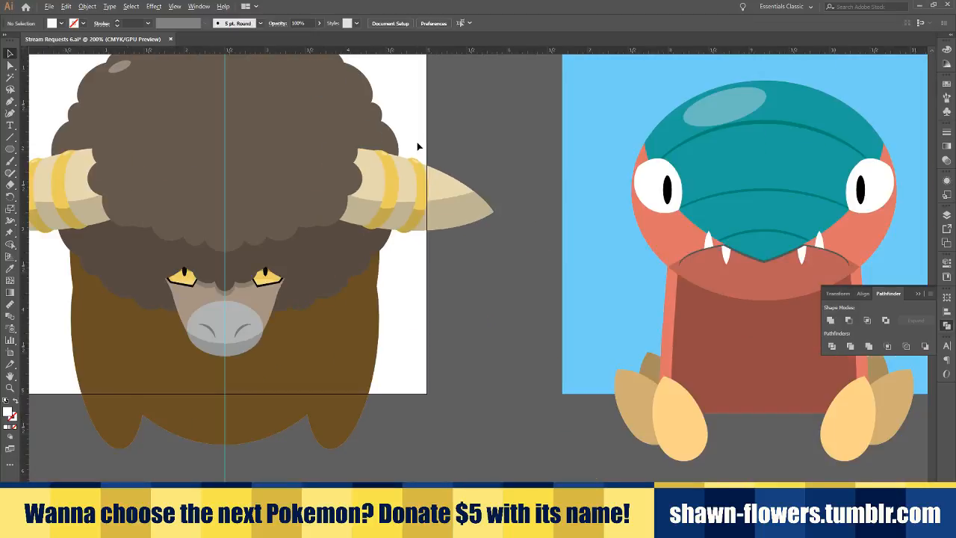
{"action": "left_click_drag", "start_coordinate": [416, 145], "coordinate": [559, 198]}
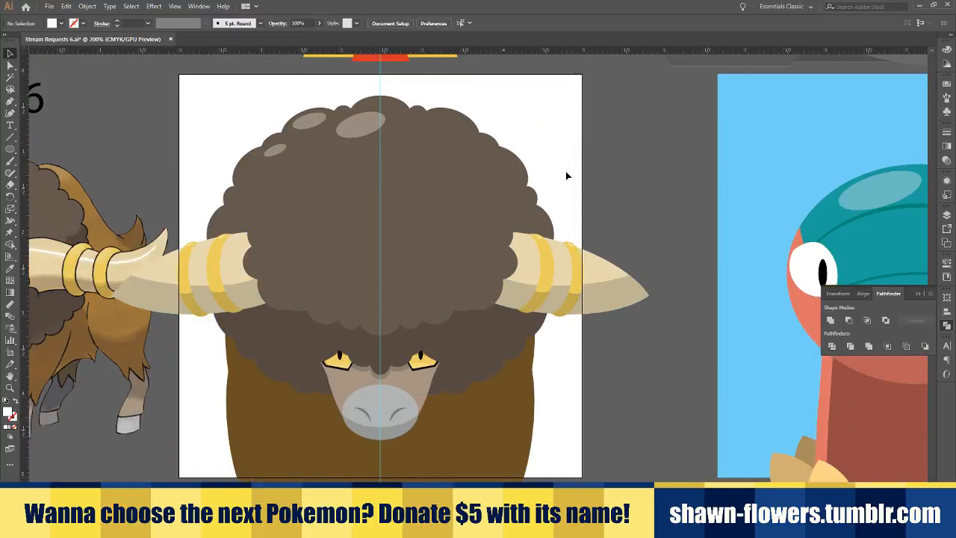
{"action": "key", "text": "ctrl+s"}
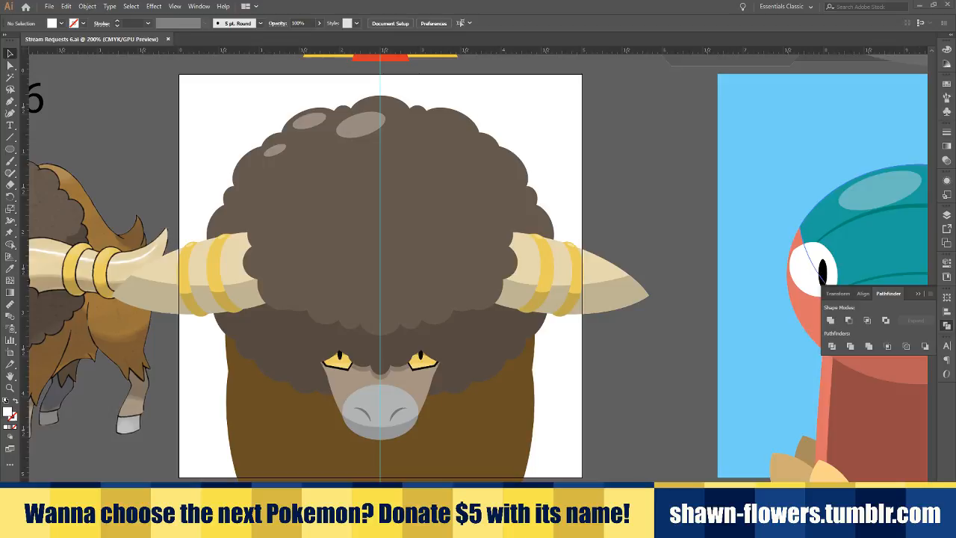
Draw a 5 by 5 in rectangle covering the bison artboard and send it behind all artwork
{"action": "scroll", "coordinate": [632, 149], "scroll_direction": "left", "scroll_amount": 3}
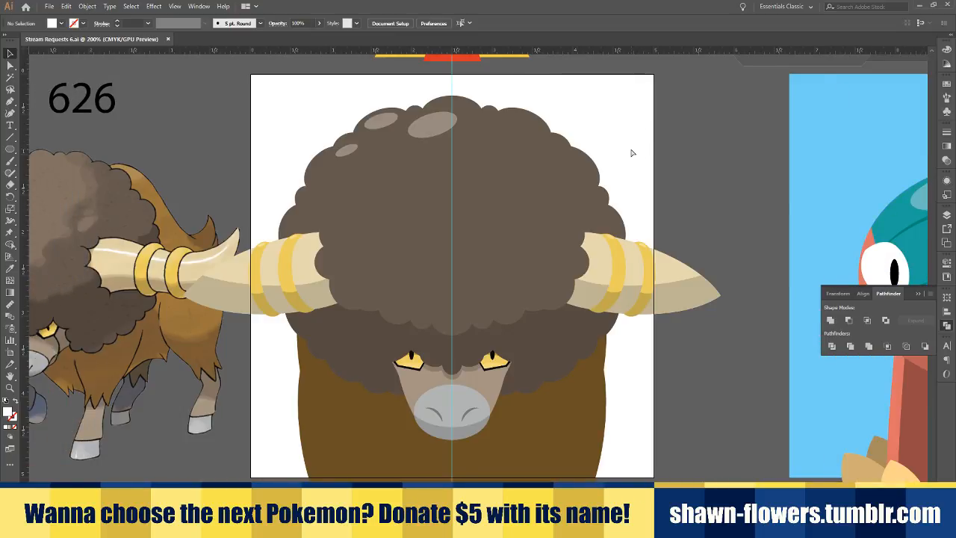
{"action": "left_click_drag", "start_coordinate": [11, 149], "coordinate": [44, 148]}
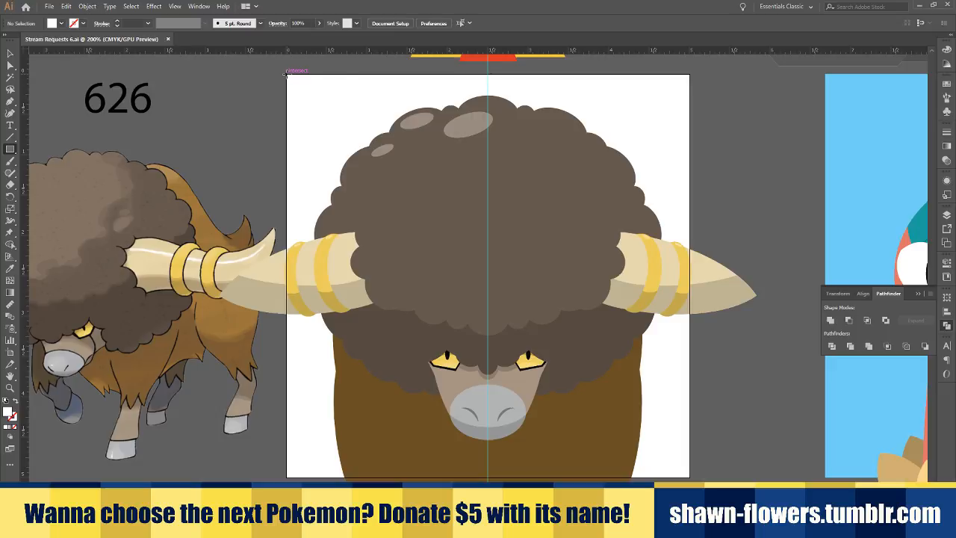
{"action": "left_click_drag", "start_coordinate": [289, 77], "coordinate": [689, 411]}
{"action": "key", "text": "ctrl+shift+bracketleft"}
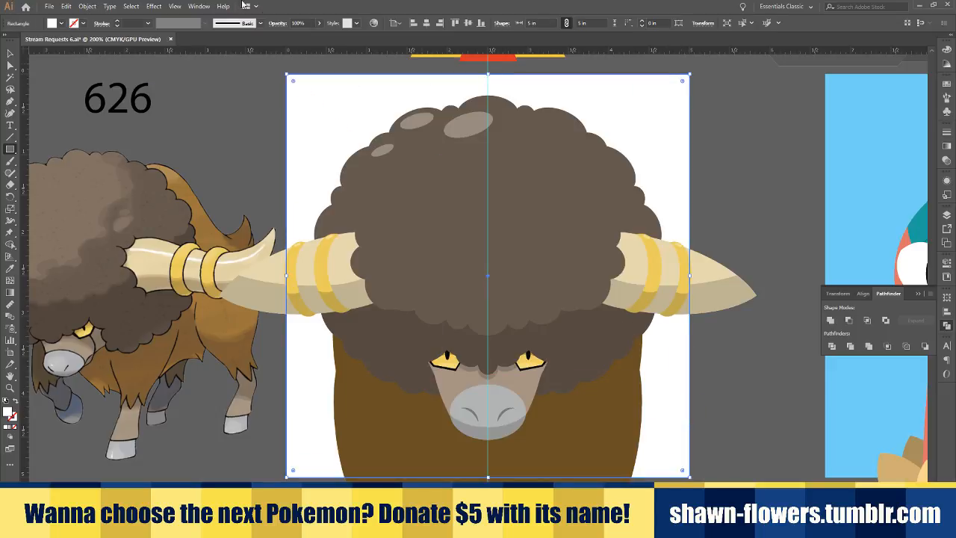
Fill the background rectangle with golden yellow #E0BC27
{"action": "left_click", "coordinate": [51, 23]}
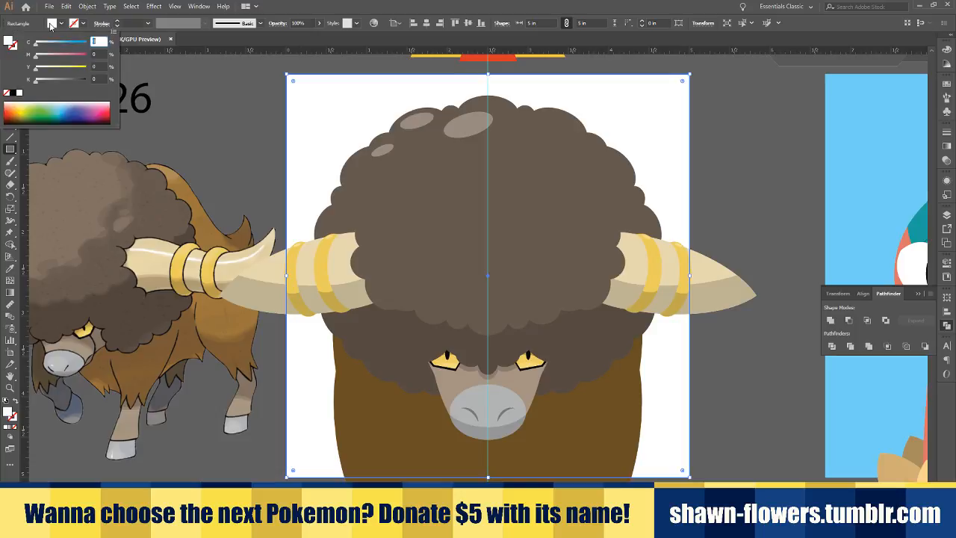
{"action": "double_click", "coordinate": [11, 43]}
{"action": "left_click_drag", "start_coordinate": [291, 121], "coordinate": [292, 181]}
{"action": "left_click", "coordinate": [232, 109]}
{"action": "left_click", "coordinate": [255, 71]}
{"action": "left_click_drag", "start_coordinate": [255, 78], "coordinate": [252, 83]}
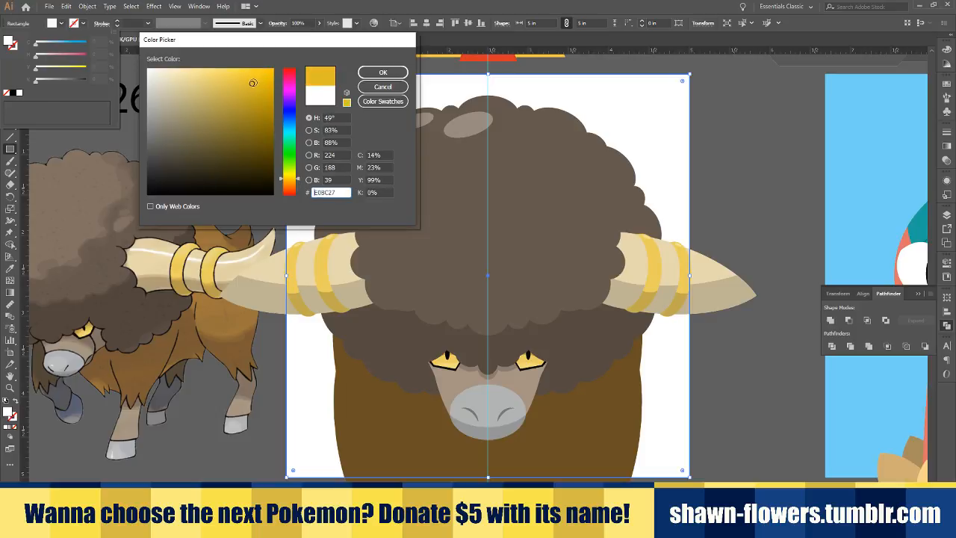
{"action": "left_click", "coordinate": [383, 72]}
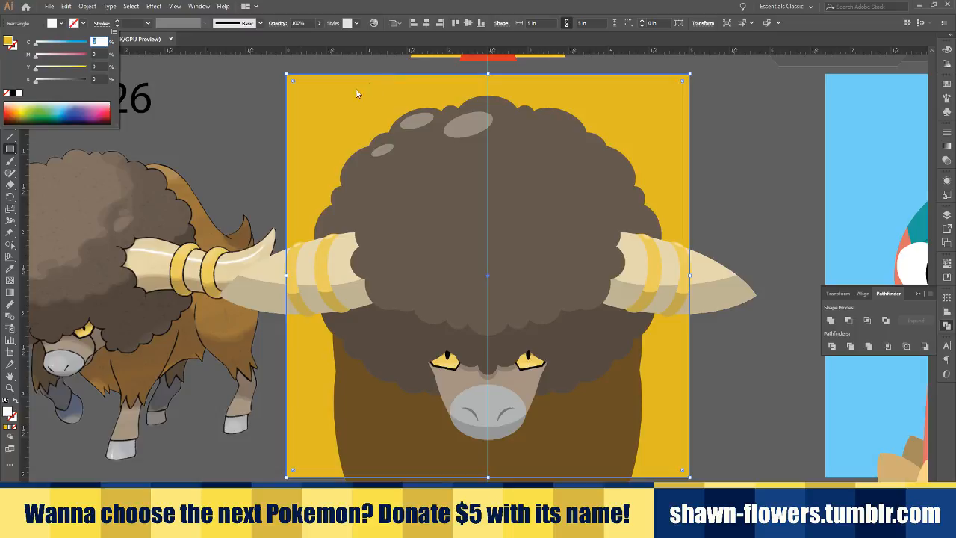
Recolor the background rectangle to deep purple #4A157C and deselect it
{"action": "double_click", "coordinate": [7, 43]}
{"action": "left_click", "coordinate": [289, 117]}
{"action": "mouse_move", "coordinate": [288, 117]}
{"action": "left_mouse_down"}
{"action": "mouse_move", "coordinate": [294, 100]}
{"action": "mouse_move", "coordinate": [265, 127]}
{"action": "left_mouse_up"}
{"action": "left_click", "coordinate": [400, 74]}
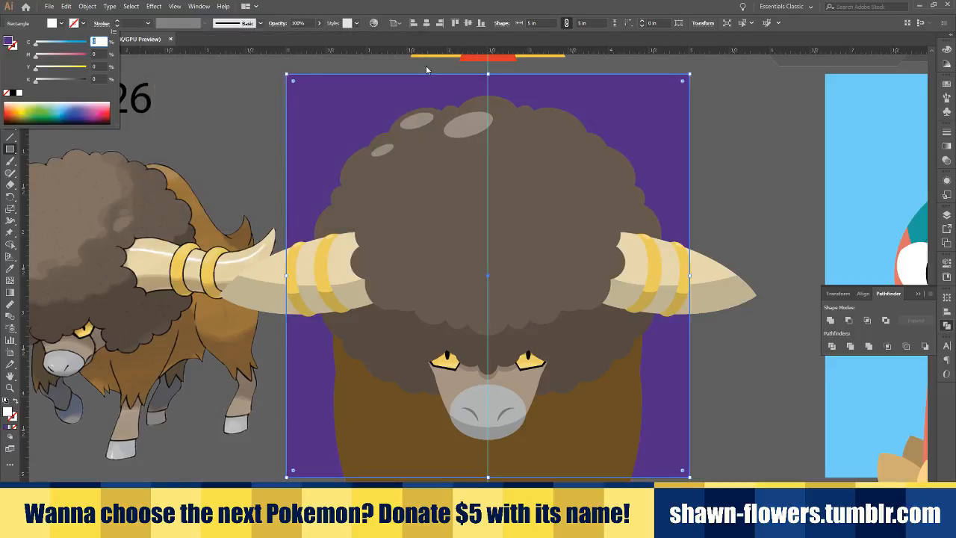
{"action": "double_click", "coordinate": [11, 44]}
{"action": "left_click", "coordinate": [248, 133]}
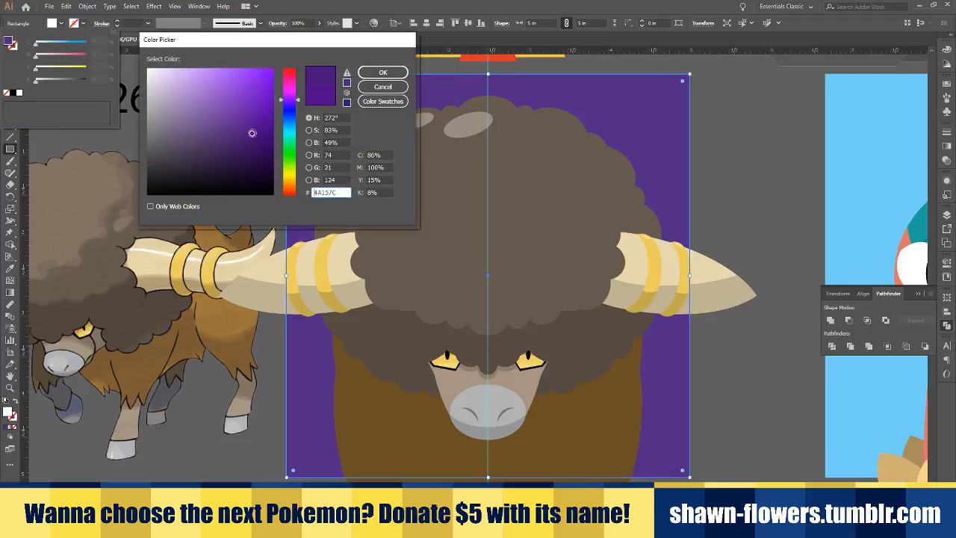
{"action": "left_click", "coordinate": [372, 77]}
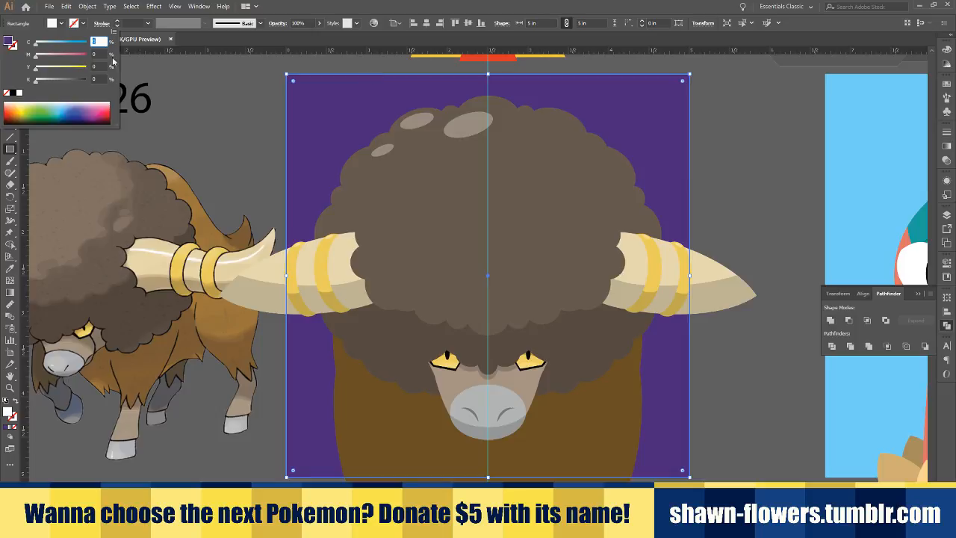
{"action": "left_click", "coordinate": [245, 84]}
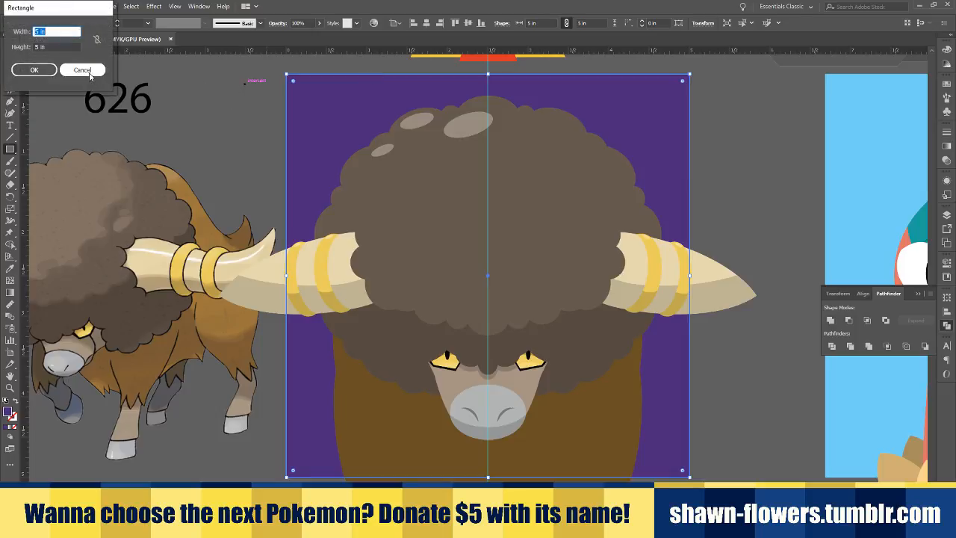
{"action": "left_click", "coordinate": [83, 72]}
{"action": "key", "text": "v"}
{"action": "left_click", "coordinate": [277, 92]}
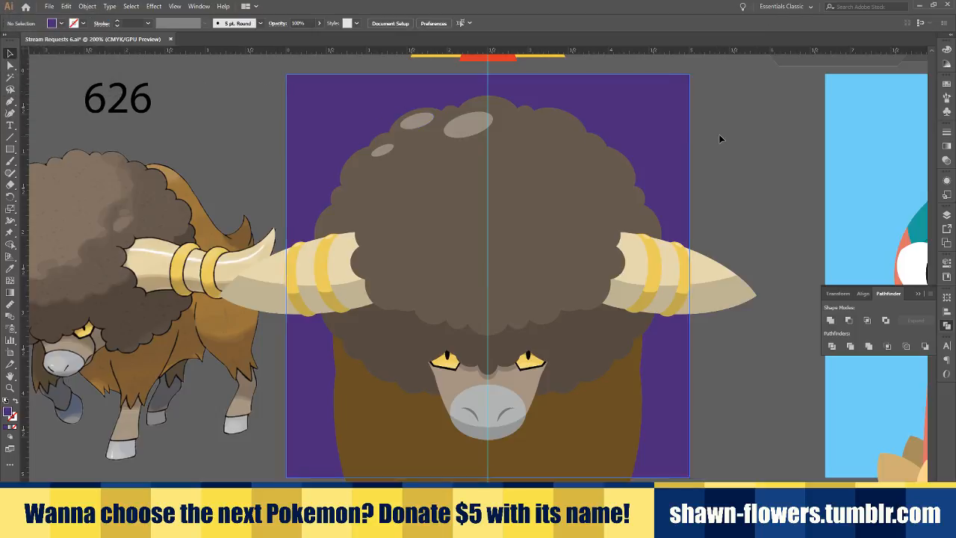
Copy the largest hair highlight onto the upper left of the gray muzzle, shrinking it to about 0.32 by 0.09 in
{"action": "scroll", "coordinate": [720, 139], "scroll_direction": "down", "scroll_amount": 1}
{"action": "scroll", "coordinate": [676, 172], "scroll_direction": "right", "scroll_amount": 7}
{"action": "scroll", "coordinate": [657, 214], "scroll_direction": "up", "scroll_amount": 3}
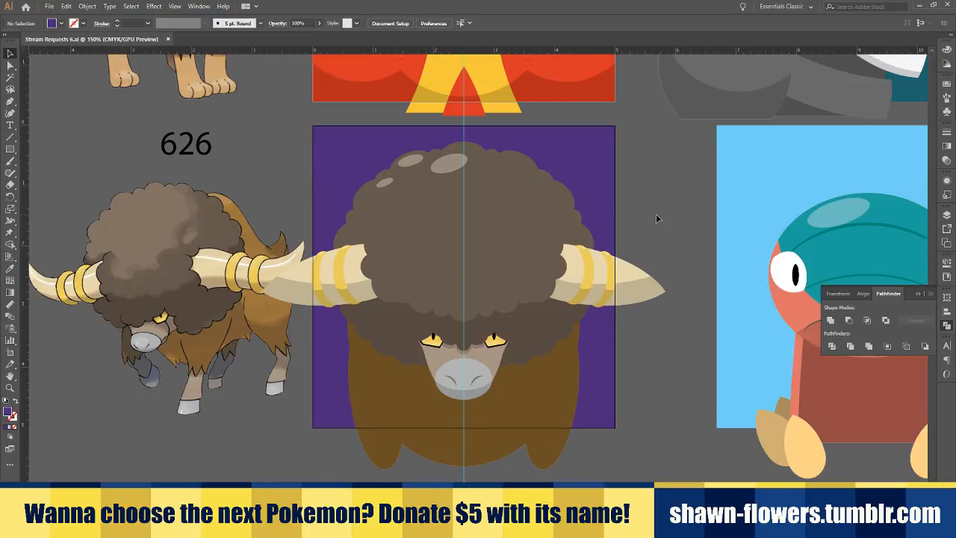
{"action": "scroll", "coordinate": [564, 263], "scroll_direction": "up", "scroll_amount": 1}
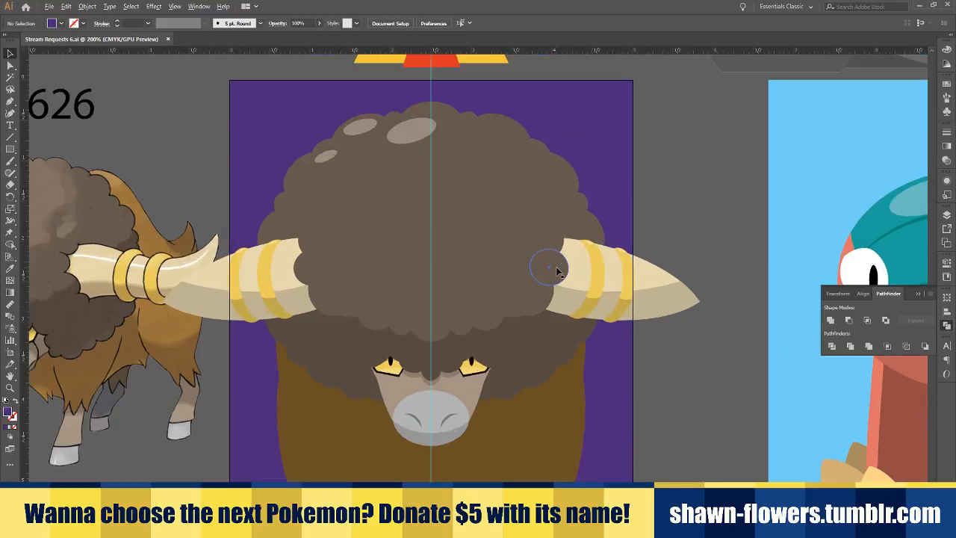
{"action": "scroll", "coordinate": [403, 213], "scroll_direction": "up", "scroll_amount": 1}
{"action": "left_click_drag", "start_coordinate": [393, 109], "coordinate": [412, 481]}
{"action": "scroll", "coordinate": [412, 482], "scroll_direction": "down", "scroll_amount": 3}
{"action": "scroll", "coordinate": [440, 432], "scroll_direction": "up", "scroll_amount": 3}
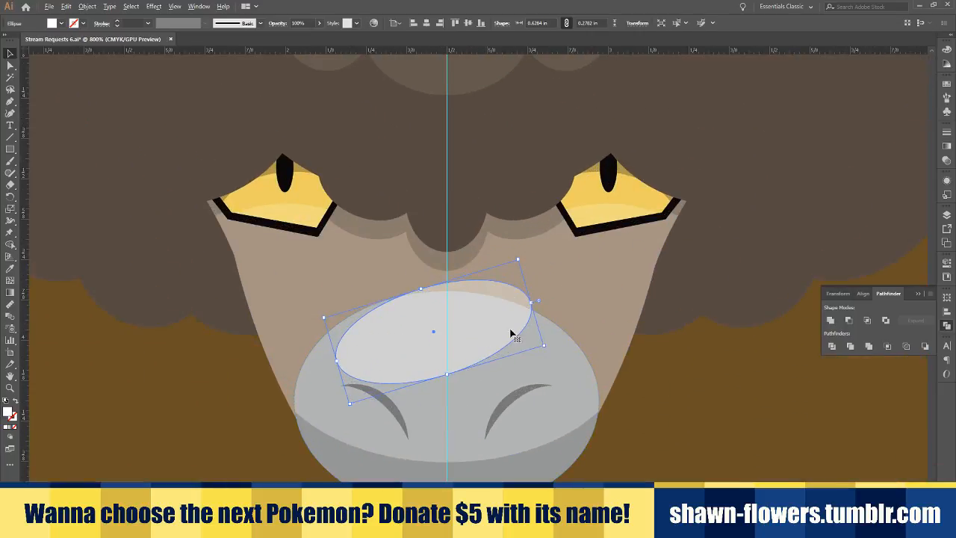
{"action": "left_click_drag", "start_coordinate": [543, 345], "coordinate": [434, 313]}
{"action": "scroll", "coordinate": [422, 336], "scroll_direction": "down", "scroll_amount": 3}
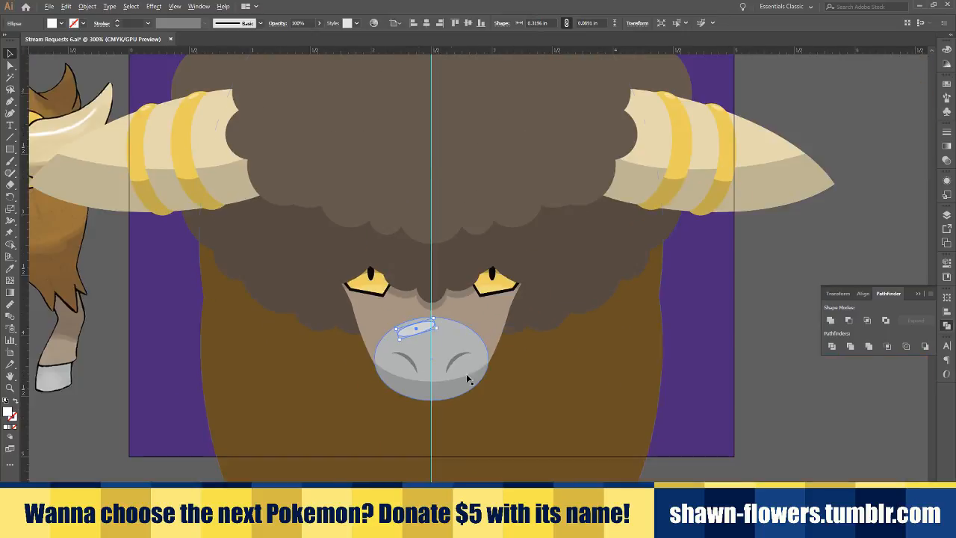
{"action": "left_click", "coordinate": [759, 336]}
Examine the bison portrait as a whole against its reference picture and the neighbouring portraits
{"action": "scroll", "coordinate": [747, 335], "scroll_direction": "left", "scroll_amount": 2}
{"action": "scroll", "coordinate": [747, 336], "scroll_direction": "left", "scroll_amount": 2}
{"action": "scroll", "coordinate": [736, 338], "scroll_direction": "down", "scroll_amount": 3}
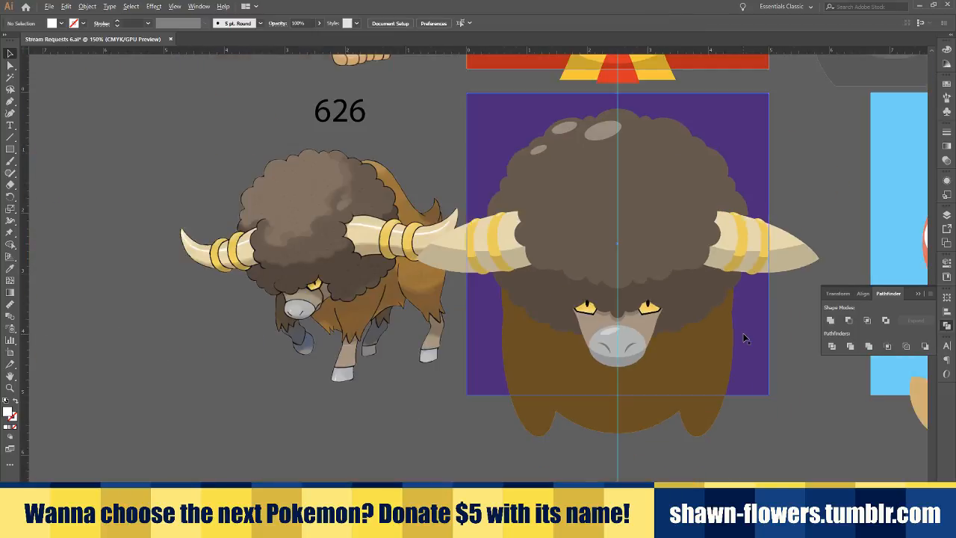
{"action": "scroll", "coordinate": [676, 336], "scroll_direction": "right", "scroll_amount": 3}
{"action": "scroll", "coordinate": [681, 333], "scroll_direction": "down", "scroll_amount": 2}
{"action": "scroll", "coordinate": [681, 333], "scroll_direction": "up", "scroll_amount": 2}
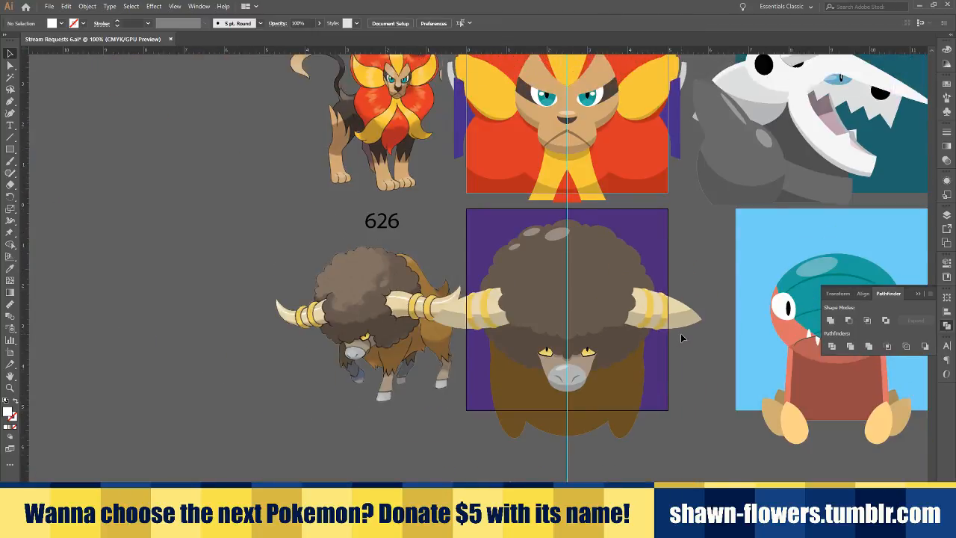
{"action": "scroll", "coordinate": [657, 343], "scroll_direction": "up", "scroll_amount": 2}
{"action": "scroll", "coordinate": [648, 365], "scroll_direction": "up", "scroll_amount": 1}
{"action": "scroll", "coordinate": [649, 366], "scroll_direction": "up", "scroll_amount": 1}
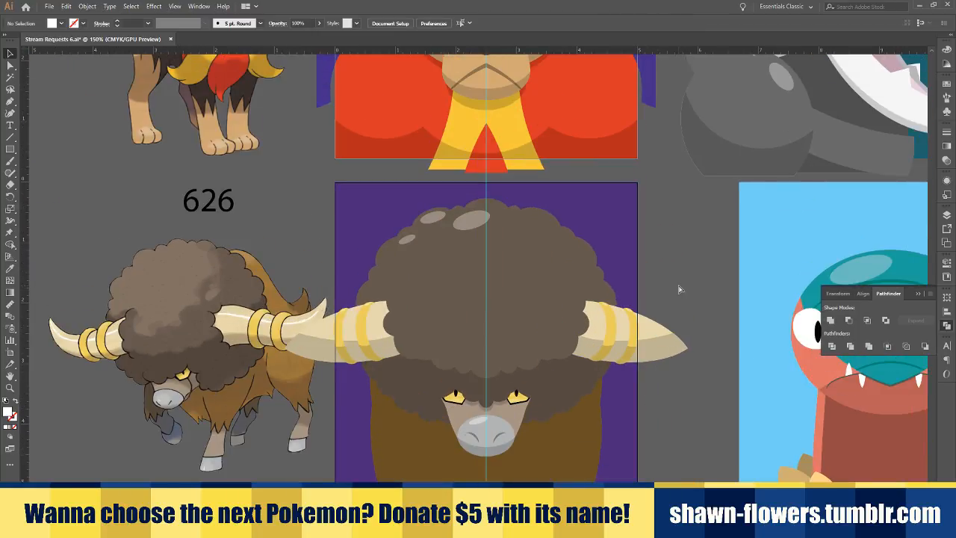
{"action": "scroll", "coordinate": [556, 451], "scroll_direction": "down", "scroll_amount": 2}
{"action": "scroll", "coordinate": [527, 464], "scroll_direction": "up", "scroll_amount": 1}
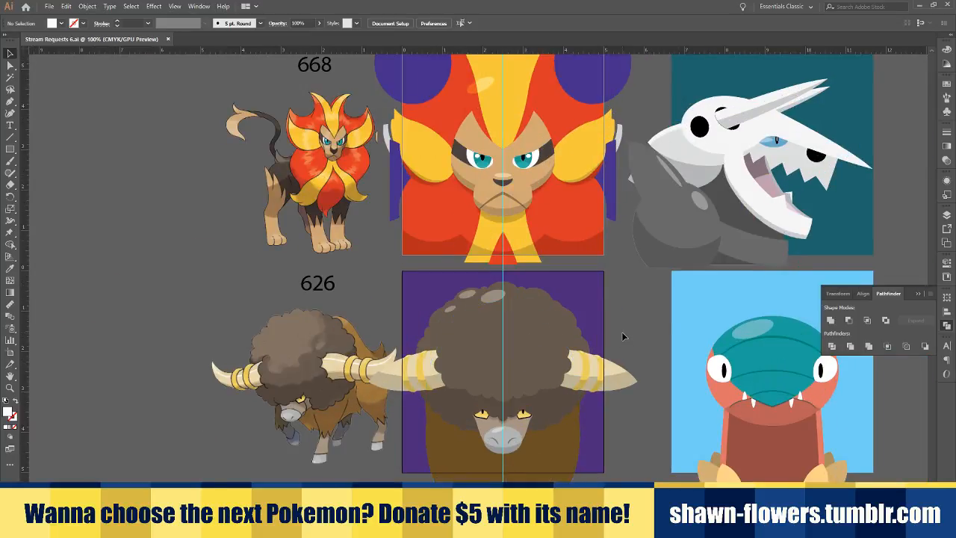
Delete the dark shading over the bison's brown body and shorten the central body ellipse to about 4.16 in tall
{"action": "scroll", "coordinate": [613, 342], "scroll_direction": "up", "scroll_amount": 1}
{"action": "scroll", "coordinate": [613, 341], "scroll_direction": "down", "scroll_amount": 4}
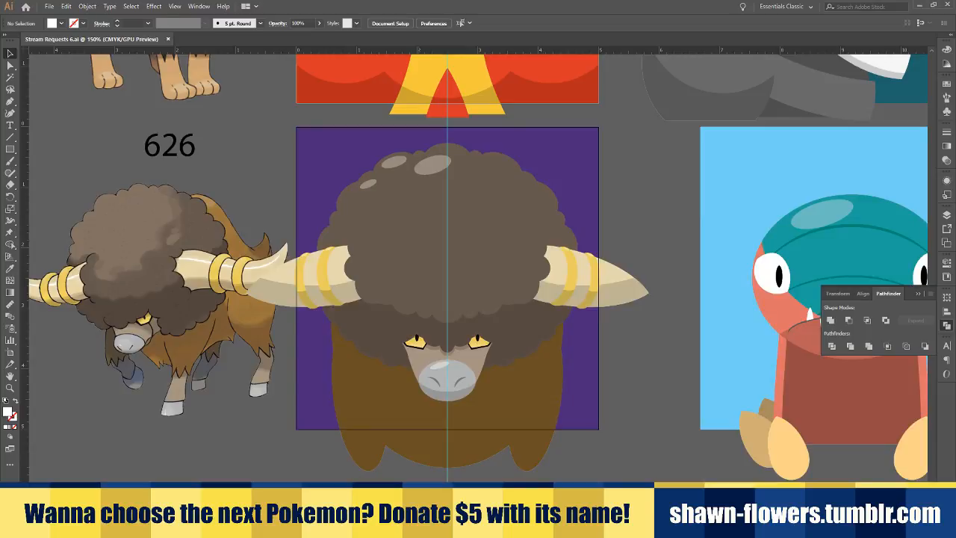
{"action": "left_click", "coordinate": [425, 453]}
{"action": "key", "text": "Delete"}
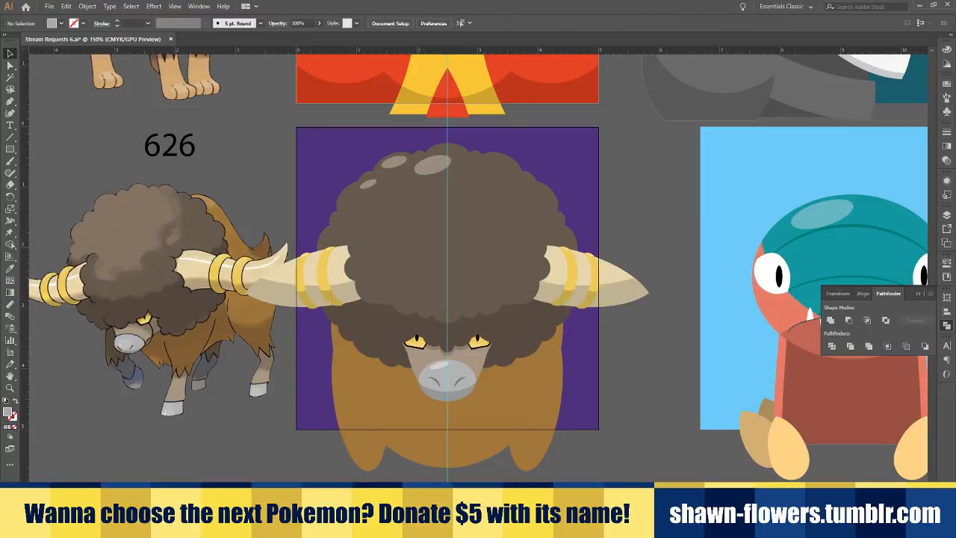
{"action": "scroll", "coordinate": [419, 498], "scroll_direction": "up", "scroll_amount": 2}
{"action": "left_click", "coordinate": [448, 410]}
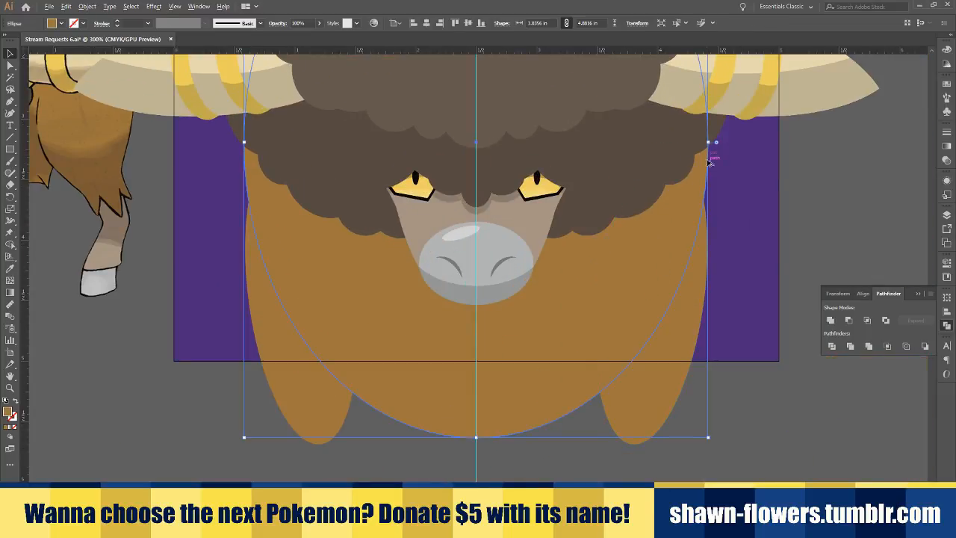
{"action": "left_click_drag", "start_coordinate": [478, 437], "coordinate": [489, 349]}
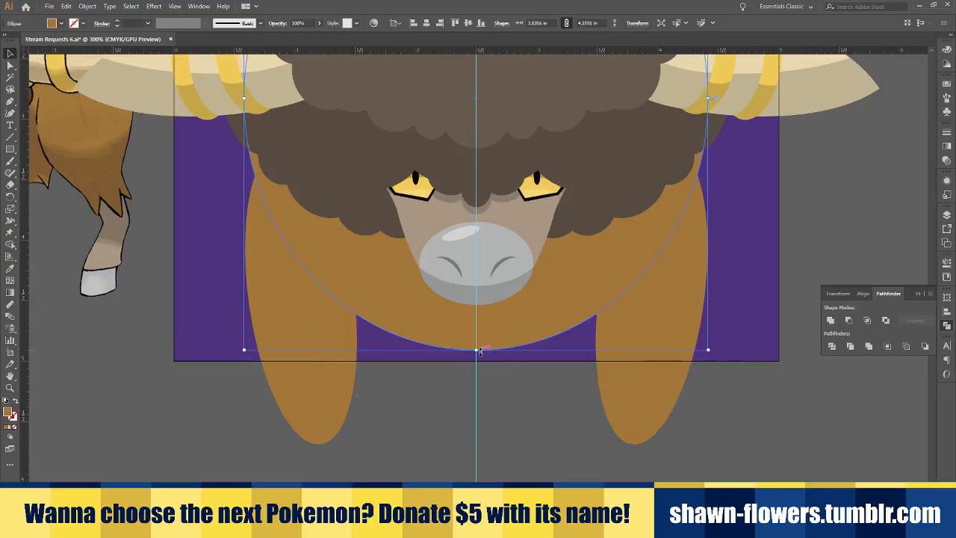
Try narrowing the central body ellipse to about 3.36 in and repositioning it on the center guide, and undo these changes
{"action": "scroll", "coordinate": [707, 160], "scroll_direction": "up", "scroll_amount": 1}
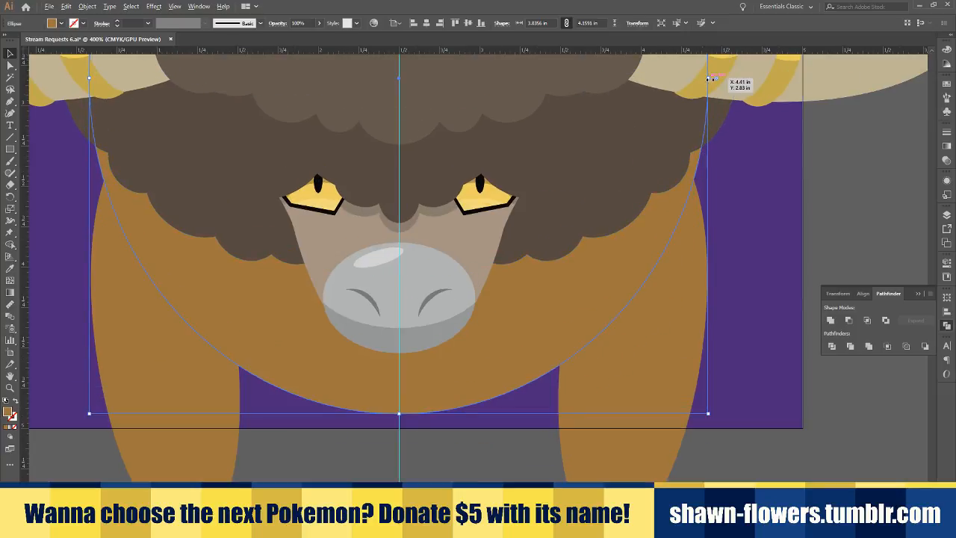
{"action": "left_click_drag", "start_coordinate": [709, 78], "coordinate": [671, 119]}
{"action": "scroll", "coordinate": [554, 362], "scroll_direction": "down", "scroll_amount": 2}
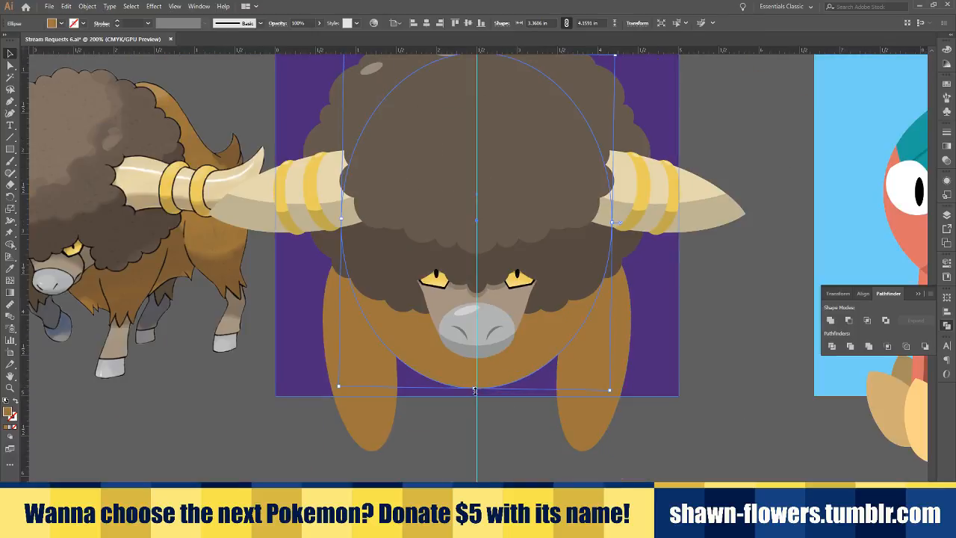
{"action": "left_click_drag", "start_coordinate": [475, 390], "coordinate": [474, 390]}
{"action": "scroll", "coordinate": [498, 425], "scroll_direction": "up", "scroll_amount": 2}
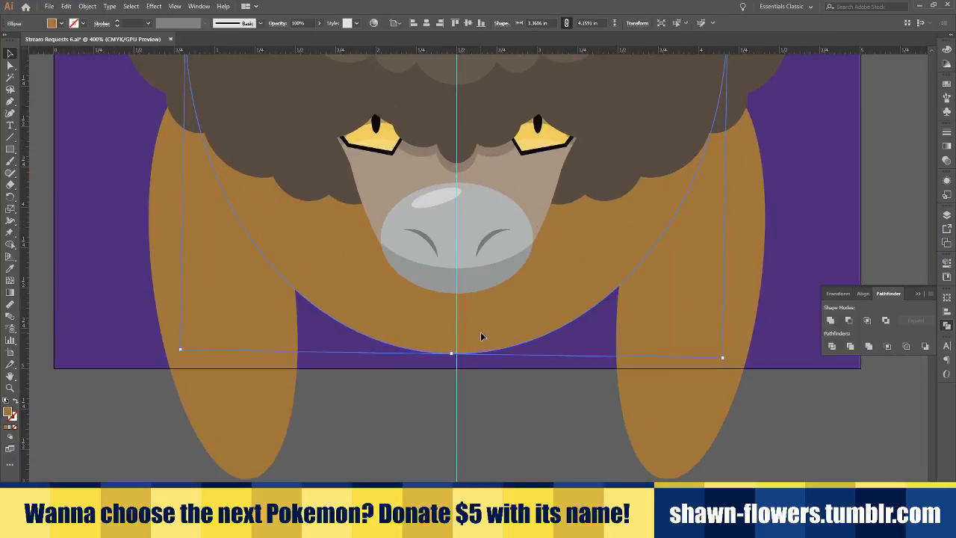
{"action": "left_click_drag", "start_coordinate": [481, 332], "coordinate": [467, 357]}
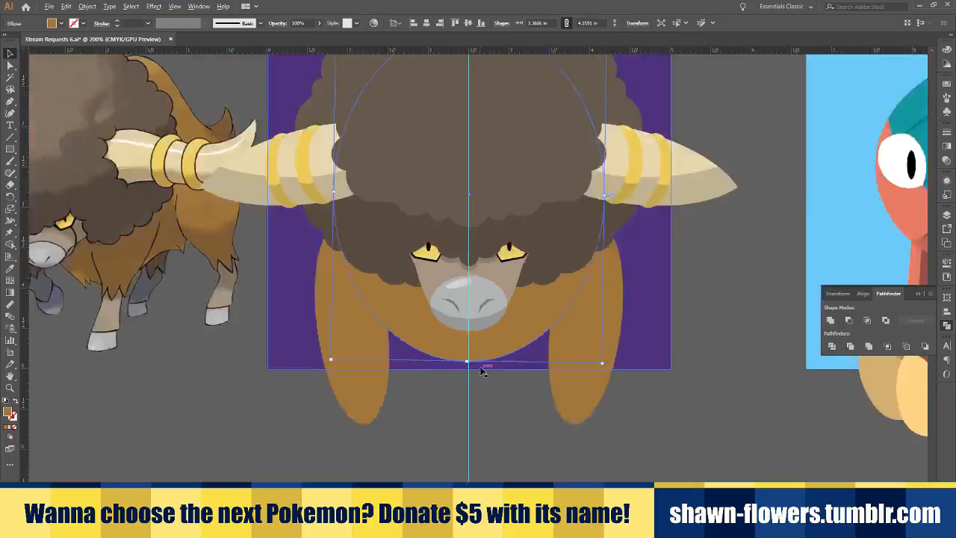
{"action": "scroll", "coordinate": [483, 367], "scroll_direction": "down", "scroll_amount": 3}
{"action": "key", "text": "ctrl+z"}
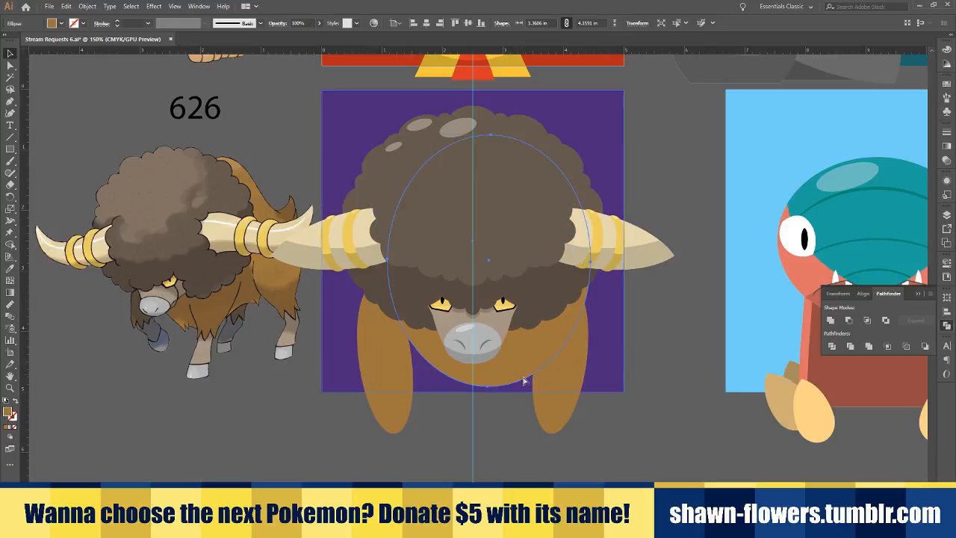
{"action": "key", "text": "ctrl+shift+z"}
{"action": "key", "text": "ctrl+z"}
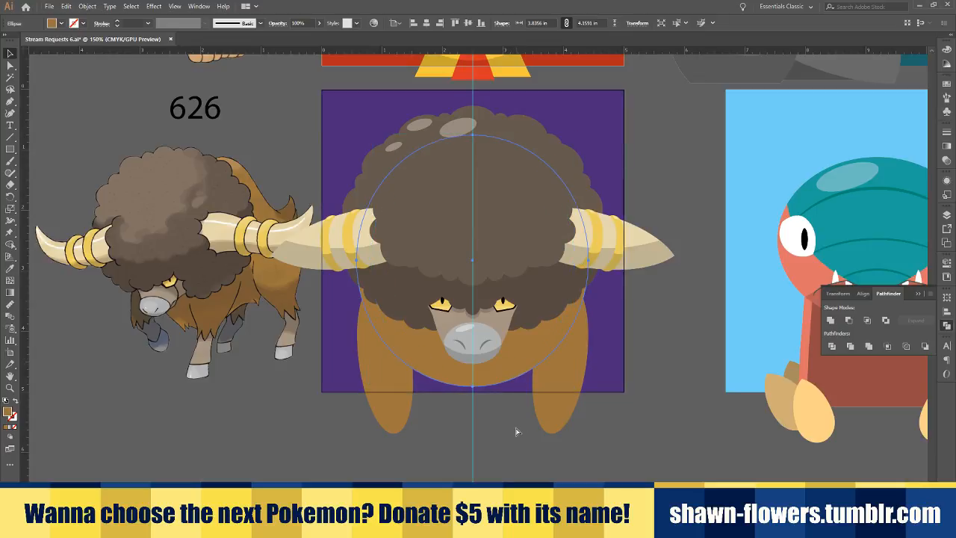
Resize the central body ellipse to about 3.31 by 4.49 in, extending its lower edge past the purple background, and deselect it
{"action": "scroll", "coordinate": [507, 393], "scroll_direction": "up", "scroll_amount": 2}
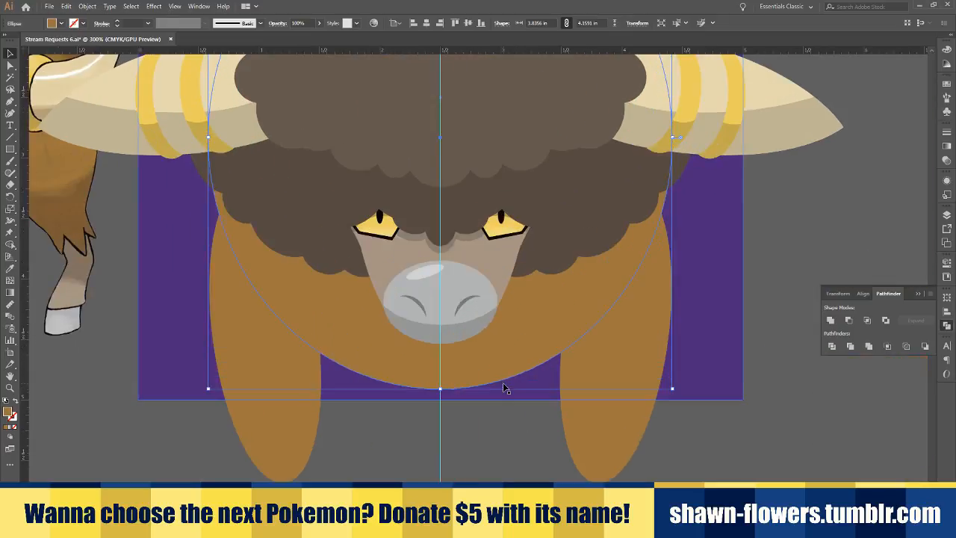
{"action": "left_click_drag", "start_coordinate": [673, 137], "coordinate": [641, 139]}
{"action": "left_click_drag", "start_coordinate": [440, 389], "coordinate": [444, 430]}
{"action": "left_click", "coordinate": [471, 473]}
{"action": "scroll", "coordinate": [473, 476], "scroll_direction": "down", "scroll_amount": 1}
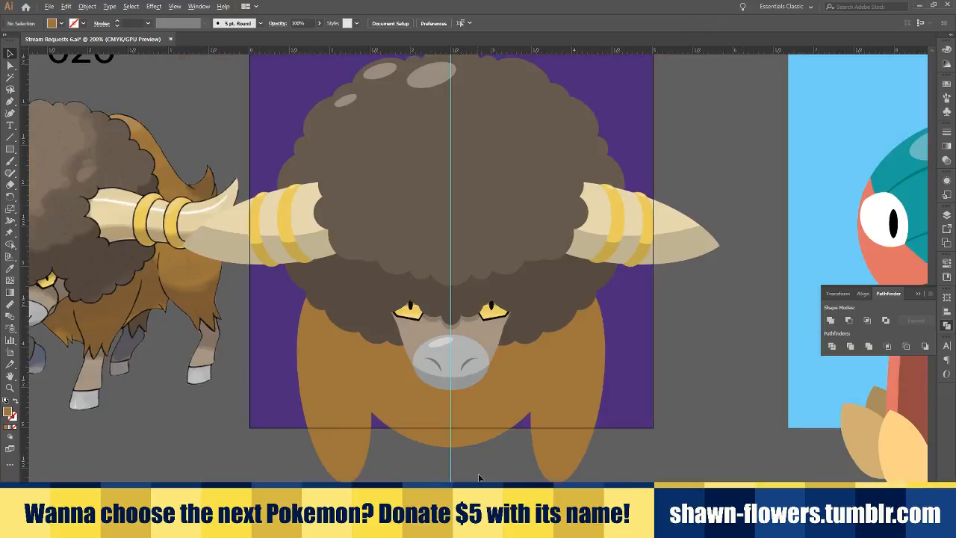
Copy the central body ellipse up and to the left, and shorten the copy to about 3.35 in tall to form a shoulder
{"action": "scroll", "coordinate": [535, 404], "scroll_direction": "up", "scroll_amount": 1}
{"action": "scroll", "coordinate": [541, 397], "scroll_direction": "up", "scroll_amount": 1}
{"action": "left_click", "coordinate": [505, 418]}
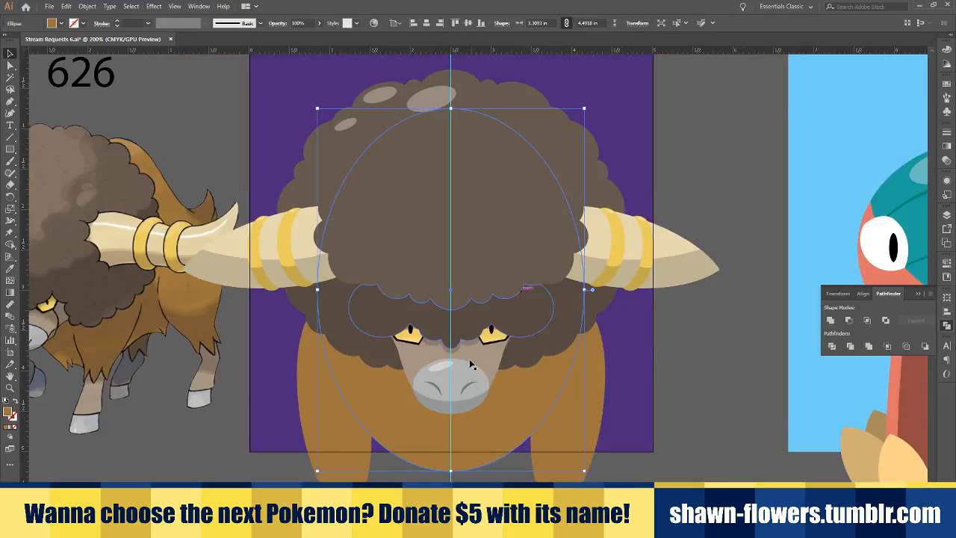
{"action": "left_click_drag", "start_coordinate": [486, 425], "coordinate": [464, 394]}
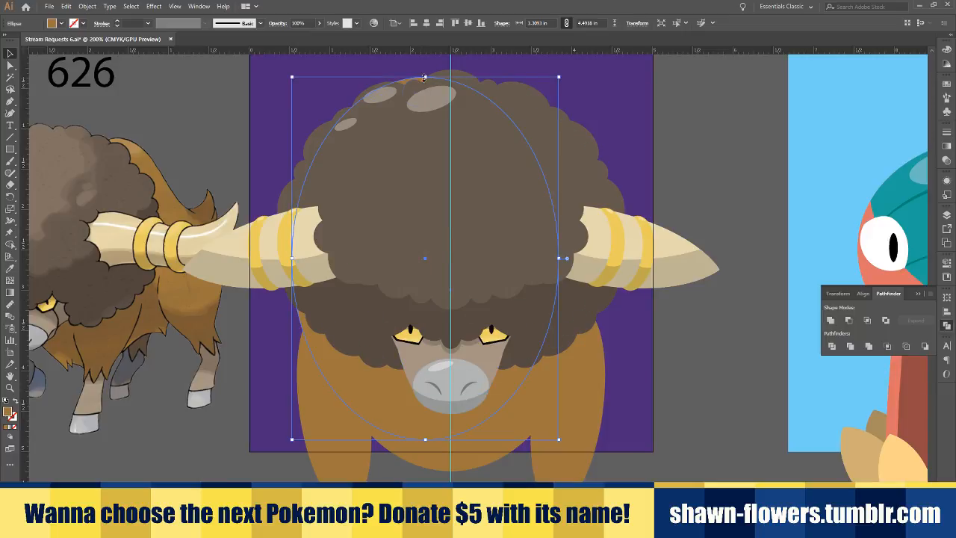
{"action": "left_click_drag", "start_coordinate": [424, 76], "coordinate": [437, 163]}
Place a mirrored copy of the shoulder ellipse on the opposite side of the center guide, keeping both symmetrical behind the hair
{"action": "scroll", "coordinate": [314, 332], "scroll_direction": "up", "scroll_amount": 1}
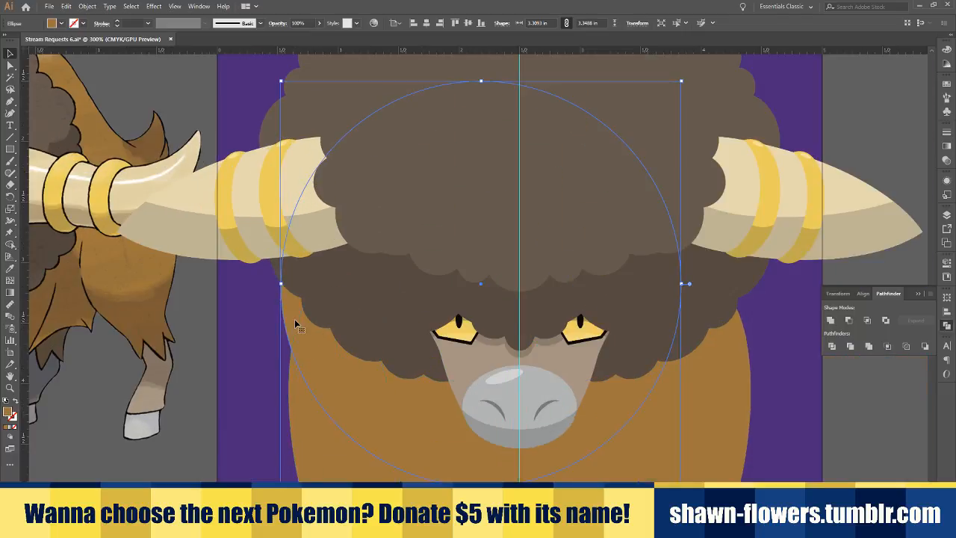
{"action": "left_click_drag", "start_coordinate": [296, 322], "coordinate": [364, 317]}
{"action": "scroll", "coordinate": [306, 327], "scroll_direction": "up", "scroll_amount": 1}
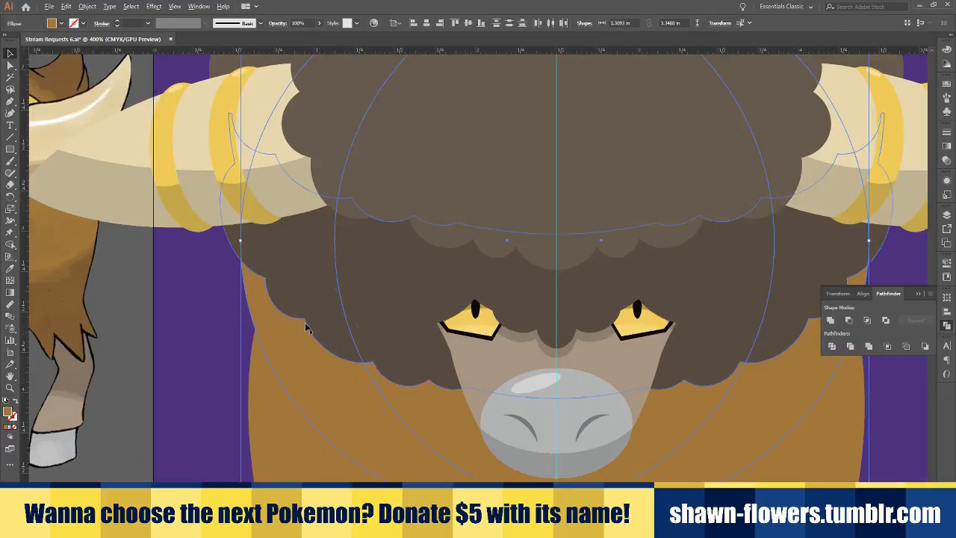
{"action": "left_click_drag", "start_coordinate": [257, 302], "coordinate": [257, 297]}
{"action": "scroll", "coordinate": [291, 324], "scroll_direction": "down", "scroll_amount": 2}
{"action": "scroll", "coordinate": [307, 341], "scroll_direction": "up", "scroll_amount": 3}
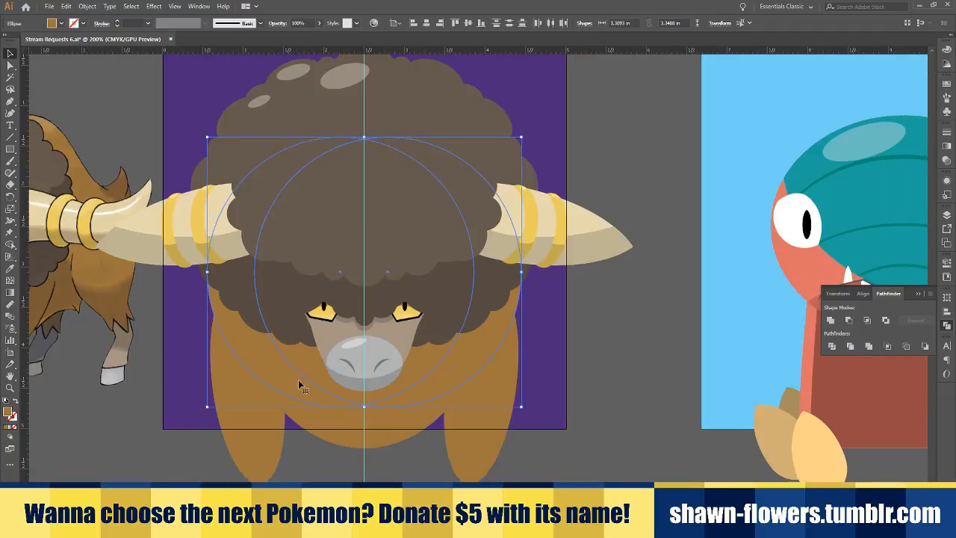
Select the central body, both shoulder and both leg ellipses and unite them into a single body shape
{"action": "scroll", "coordinate": [379, 442], "scroll_direction": "down", "scroll_amount": 2}
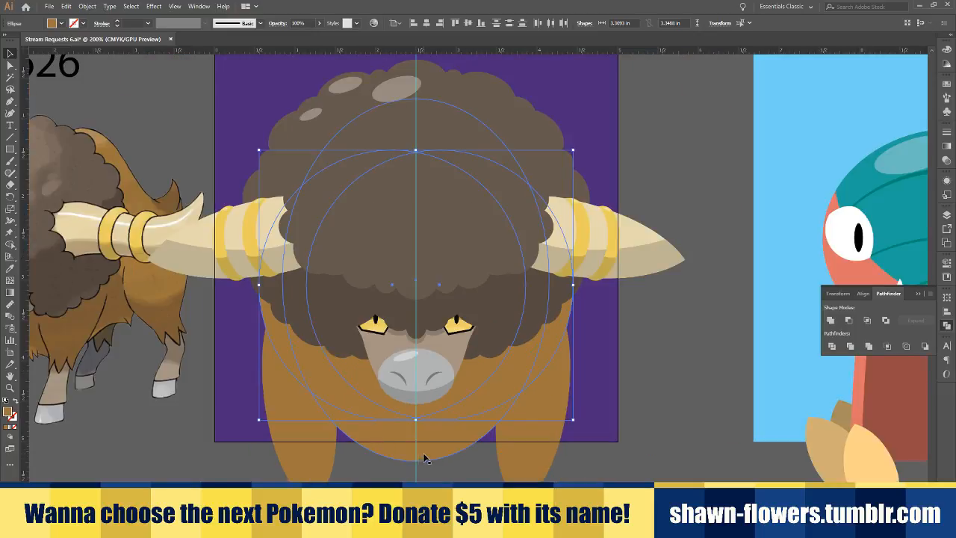
{"action": "left_click", "coordinate": [547, 457], "text": "shift"}
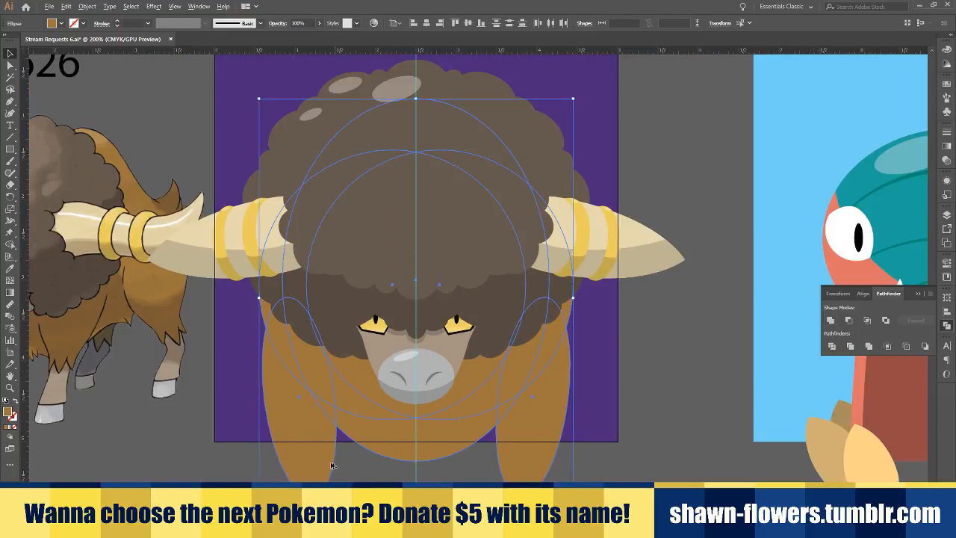
{"action": "scroll", "coordinate": [333, 466], "scroll_direction": "up", "scroll_amount": 5}
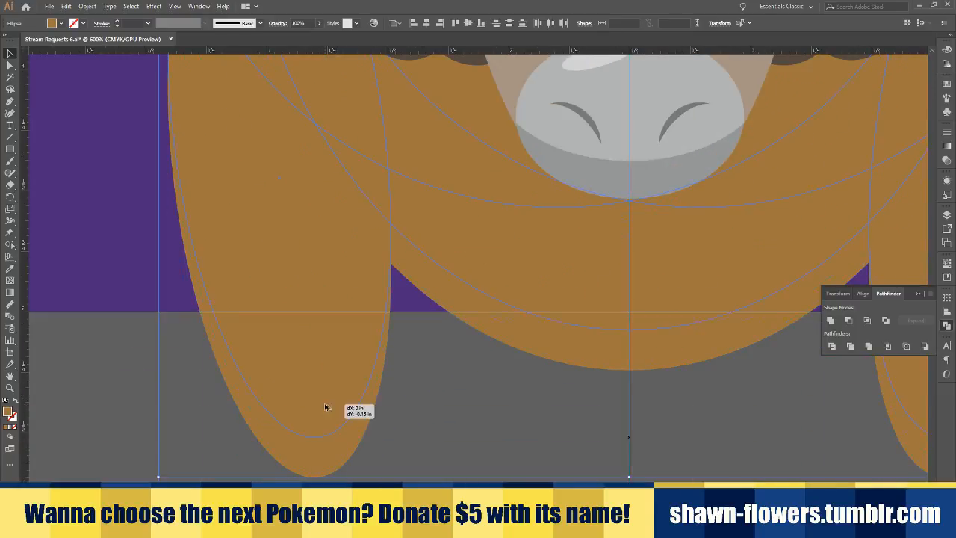
{"action": "left_click_drag", "start_coordinate": [326, 407], "coordinate": [318, 434]}
{"action": "scroll", "coordinate": [567, 382], "scroll_direction": "up", "scroll_amount": 4}
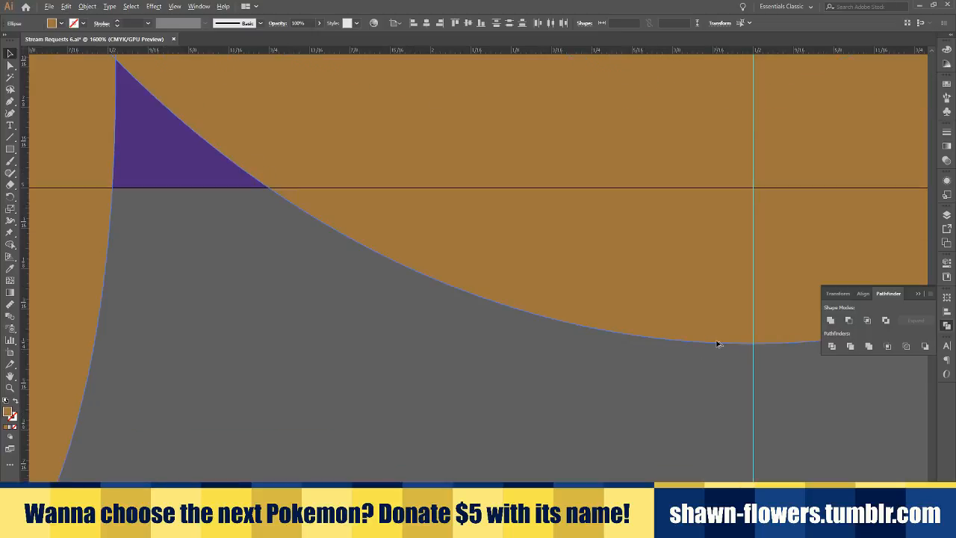
{"action": "scroll", "coordinate": [693, 385], "scroll_direction": "down", "scroll_amount": 4}
{"action": "scroll", "coordinate": [695, 385], "scroll_direction": "up", "scroll_amount": 2}
{"action": "scroll", "coordinate": [694, 375], "scroll_direction": "down", "scroll_amount": 4}
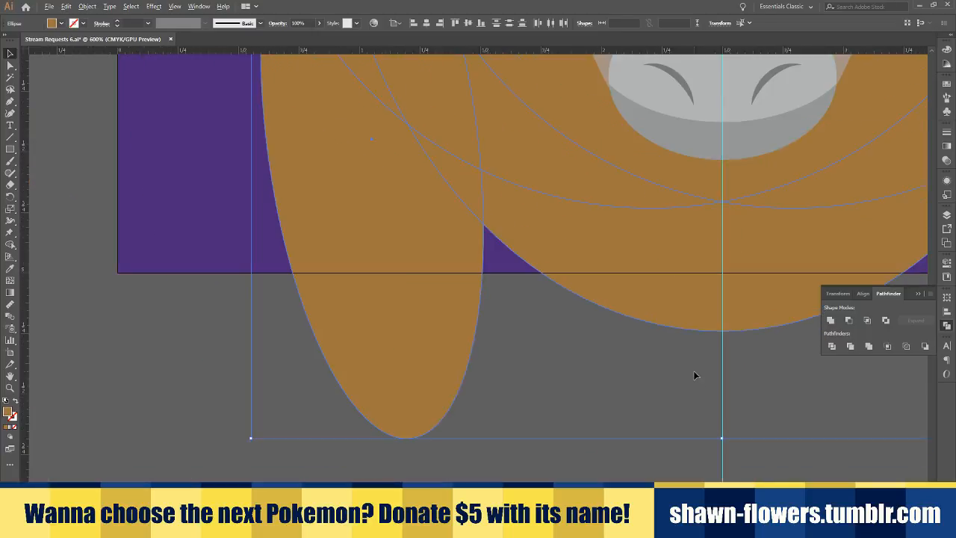
{"action": "left_click", "coordinate": [831, 320]}
{"action": "scroll", "coordinate": [655, 348], "scroll_direction": "down", "scroll_amount": 2}
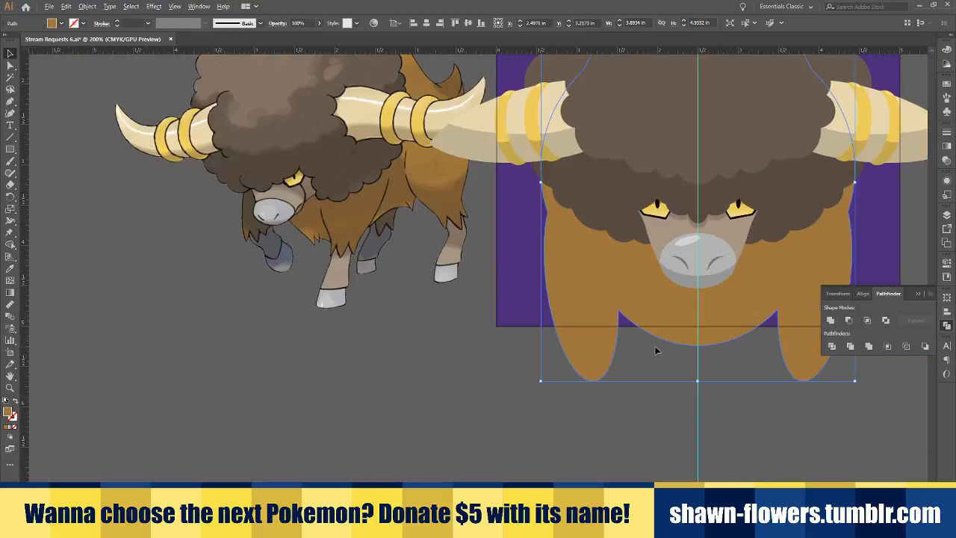
Copy the united body in place and give the copy the darker gray shading sampled from the neighbouring portrait with the blue background
{"action": "scroll", "coordinate": [257, 288], "scroll_direction": "right", "scroll_amount": 1}
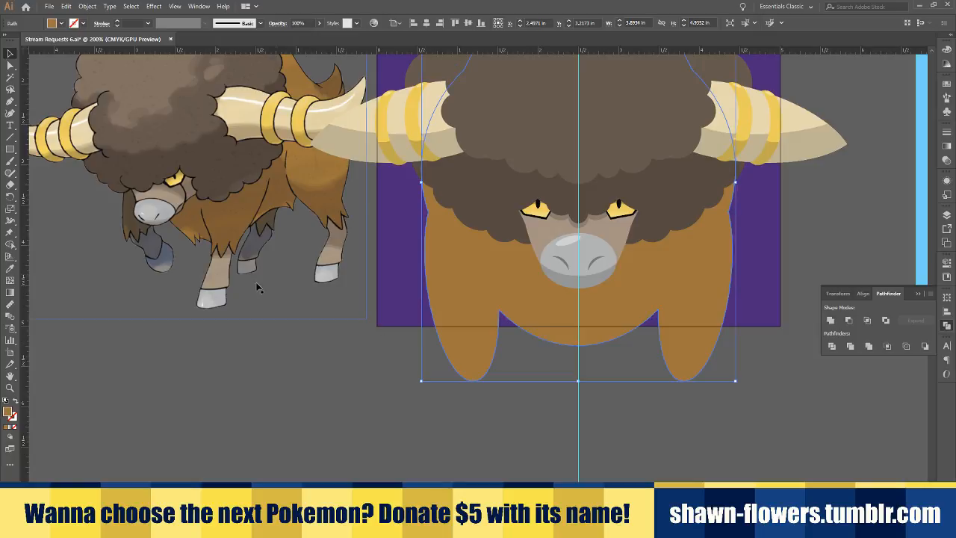
{"action": "left_click", "coordinate": [11, 270]}
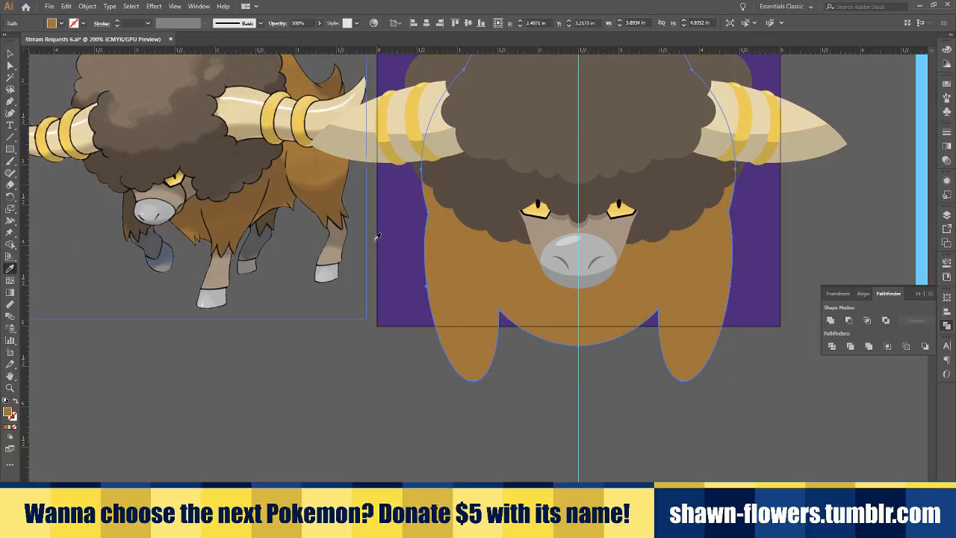
{"action": "left_click", "coordinate": [465, 180]}
{"action": "scroll", "coordinate": [458, 180], "scroll_direction": "down", "scroll_amount": 1}
{"action": "scroll", "coordinate": [434, 227], "scroll_direction": "right", "scroll_amount": 3}
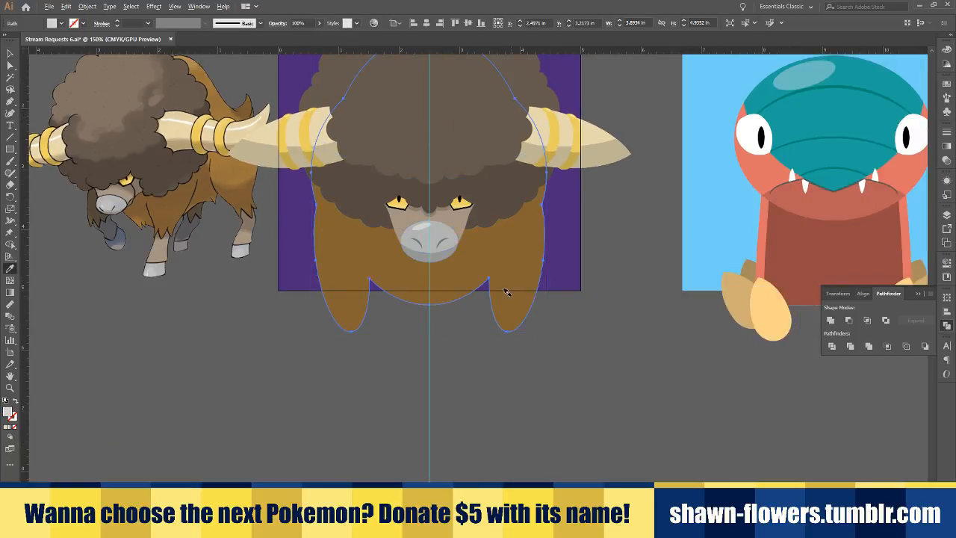
{"action": "scroll", "coordinate": [510, 294], "scroll_direction": "down", "scroll_amount": 1}
{"action": "scroll", "coordinate": [494, 306], "scroll_direction": "right", "scroll_amount": 1}
{"action": "left_click", "coordinate": [693, 251]}
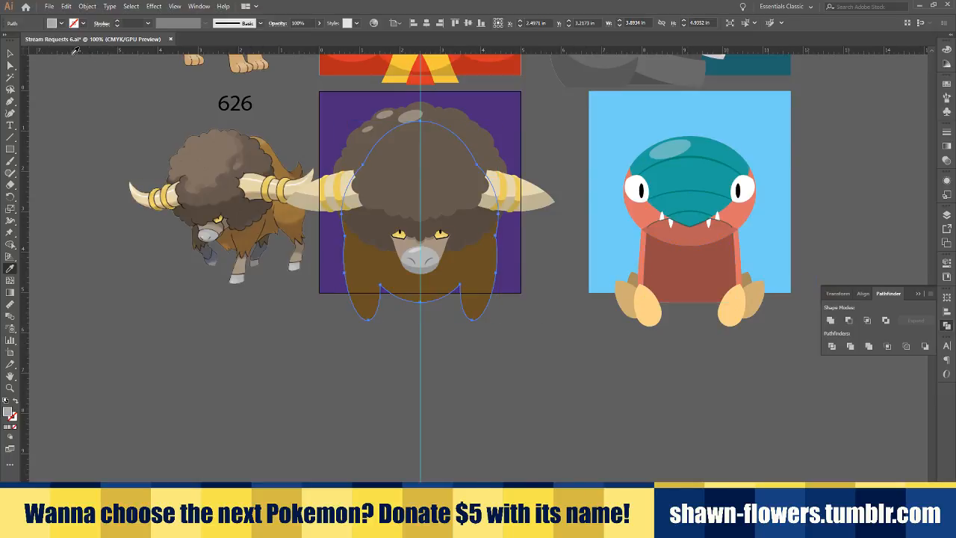
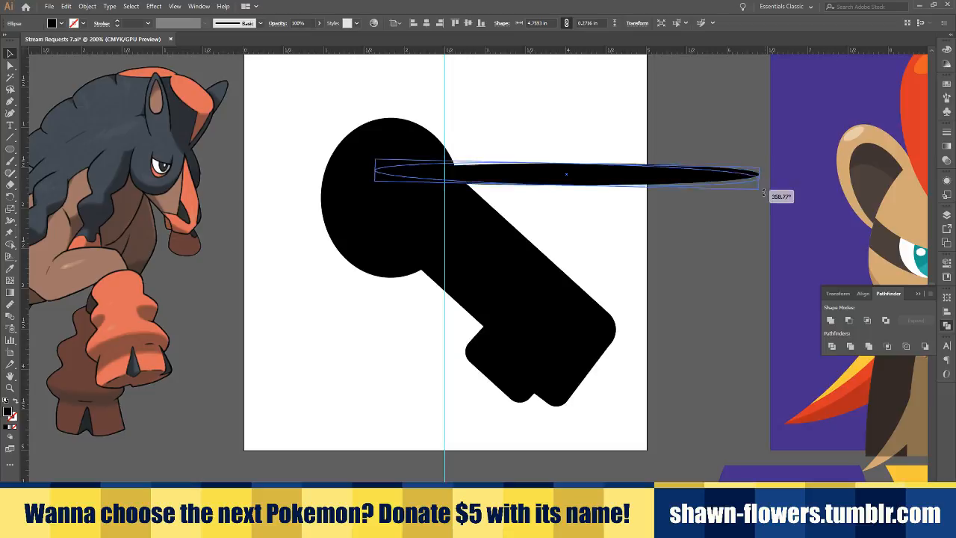
Scale the thin black ellipse to about 2.97 by 0.17 in and angle it along the upper edge of the foreleg silhouette
{"action": "left_click_drag", "start_coordinate": [630, 221], "coordinate": [611, 295]}
{"action": "left_click_drag", "start_coordinate": [699, 368], "coordinate": [599, 277]}
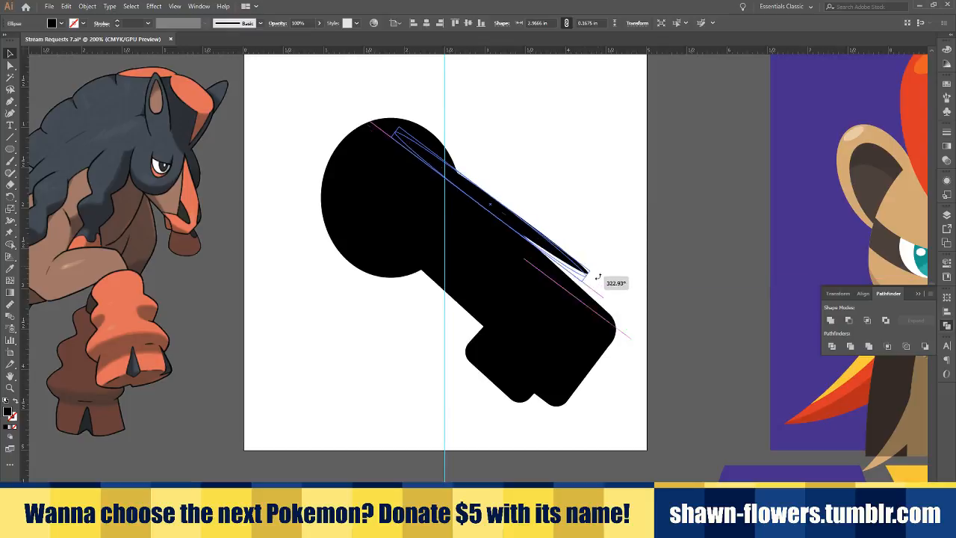
{"action": "scroll", "coordinate": [596, 308], "scroll_direction": "up", "scroll_amount": 2}
{"action": "left_click_drag", "start_coordinate": [558, 253], "coordinate": [600, 312]}
{"action": "left_click", "coordinate": [561, 221]}
{"action": "left_click", "coordinate": [593, 231]}
Fine-tune the thin ellipse's rotation and position so it follows the foreleg's upper edge and blends into the rounded knee corner
{"action": "scroll", "coordinate": [589, 229], "scroll_direction": "up", "scroll_amount": 2}
{"action": "scroll", "coordinate": [590, 230], "scroll_direction": "up", "scroll_amount": 1}
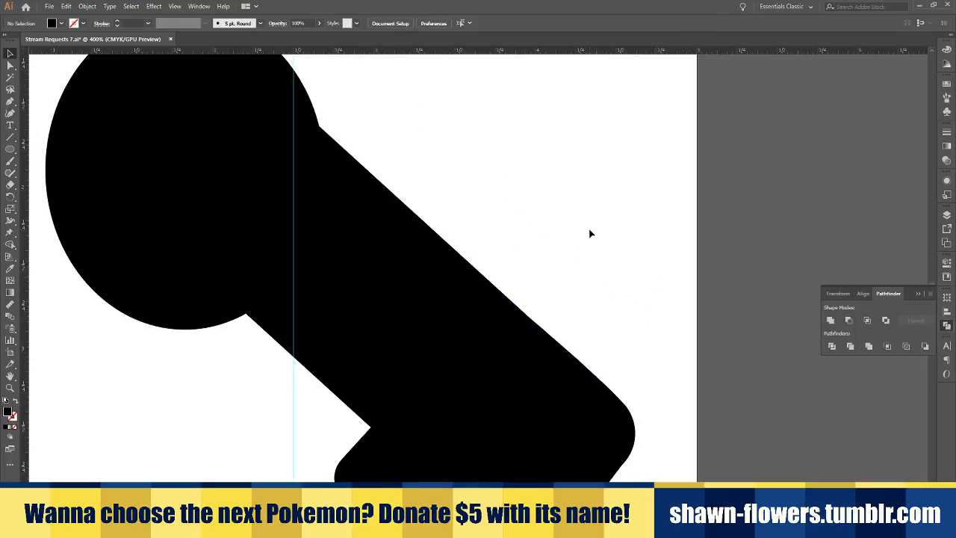
{"action": "left_click", "coordinate": [458, 269]}
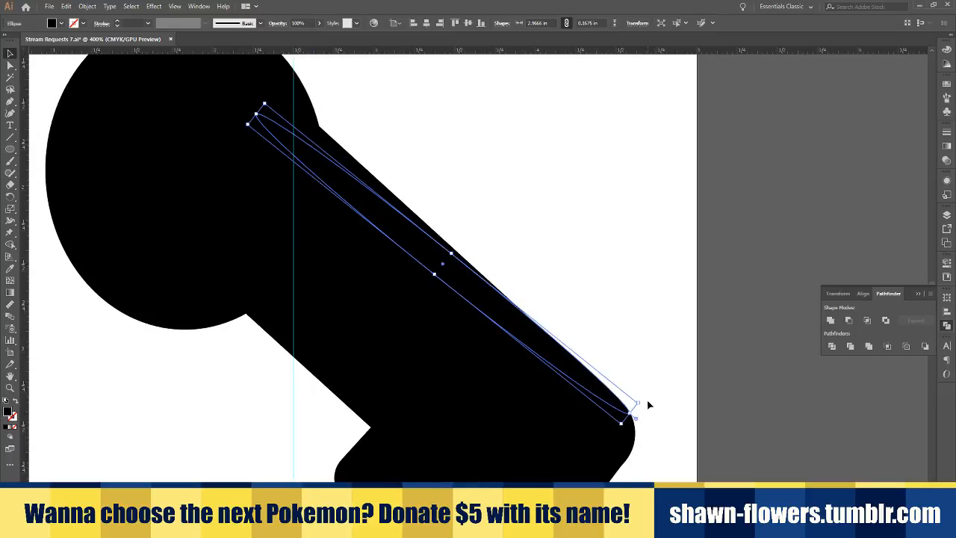
{"action": "left_click_drag", "start_coordinate": [642, 403], "coordinate": [641, 413]}
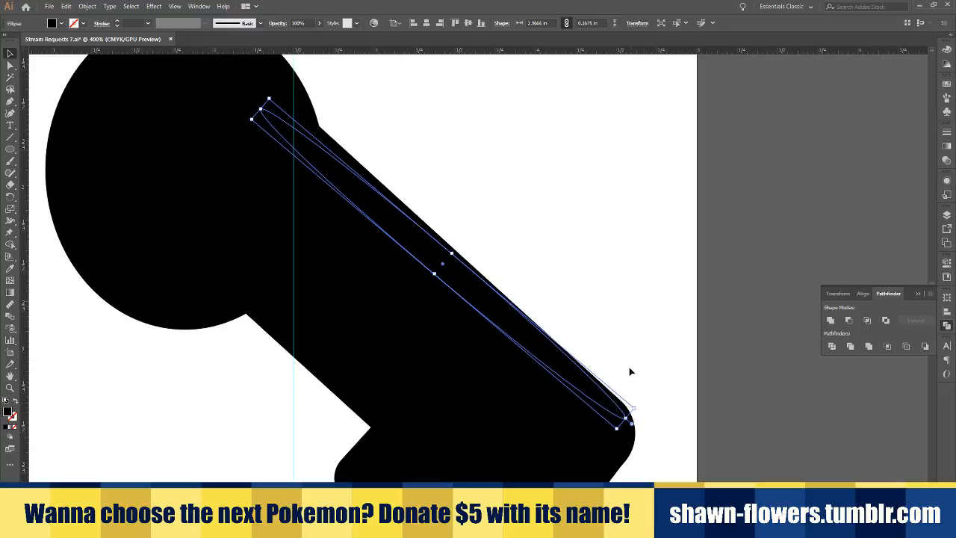
{"action": "left_click_drag", "start_coordinate": [549, 359], "coordinate": [551, 343]}
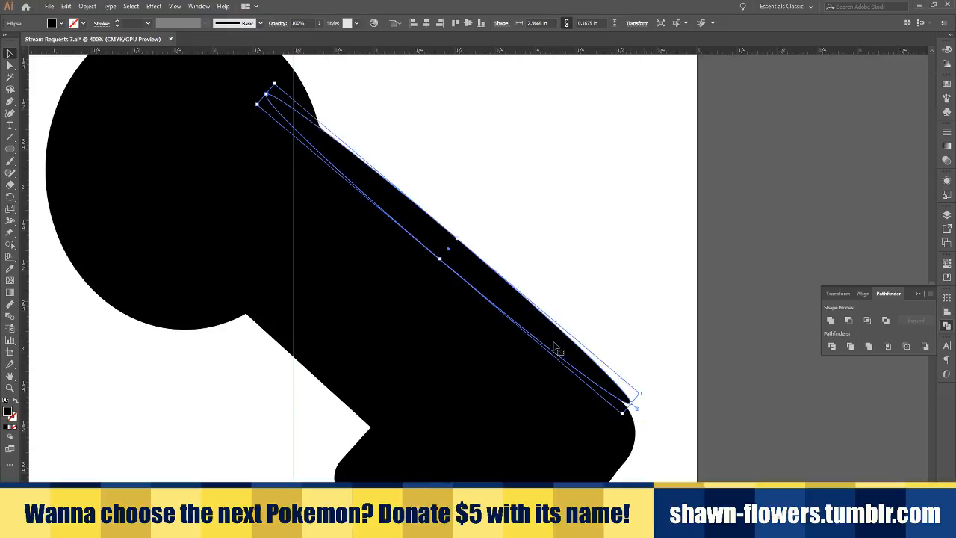
{"action": "left_click", "coordinate": [630, 421], "text": "shift"}
{"action": "left_click_drag", "start_coordinate": [623, 415], "coordinate": [616, 426]}
{"action": "scroll", "coordinate": [630, 426], "scroll_direction": "up", "scroll_amount": 2}
{"action": "scroll", "coordinate": [631, 430], "scroll_direction": "up", "scroll_amount": 1}
{"action": "left_click_drag", "start_coordinate": [603, 349], "coordinate": [610, 375]}
{"action": "scroll", "coordinate": [636, 311], "scroll_direction": "down", "scroll_amount": 5}
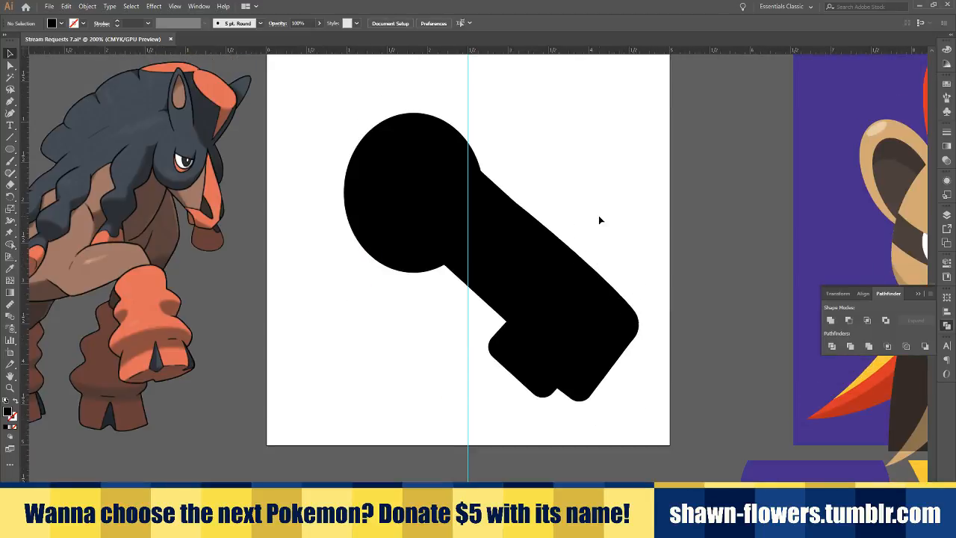
Enlarge and shift the thin ellipse so it bulges the foreleg's upper edge from the round shoulder down, and deselect it
{"action": "left_click", "coordinate": [549, 227]}
{"action": "scroll", "coordinate": [549, 231], "scroll_direction": "up", "scroll_amount": 1}
{"action": "scroll", "coordinate": [557, 304], "scroll_direction": "up", "scroll_amount": 1}
{"action": "left_click_drag", "start_coordinate": [546, 299], "coordinate": [549, 293]}
{"action": "left_click_drag", "start_coordinate": [365, 179], "coordinate": [338, 134]}
{"action": "left_click", "coordinate": [644, 262]}
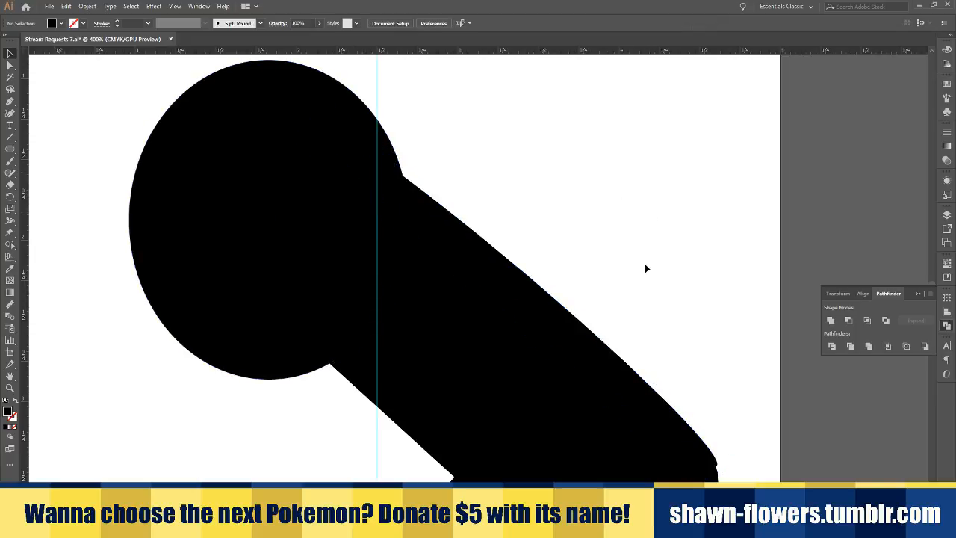
Rotate and nudge the thin black ellipse slightly so its lower end blends into the silhouette's rounded end corner, and deselect it
{"action": "scroll", "coordinate": [662, 299], "scroll_direction": "down", "scroll_amount": 4}
{"action": "left_click", "coordinate": [714, 383]}
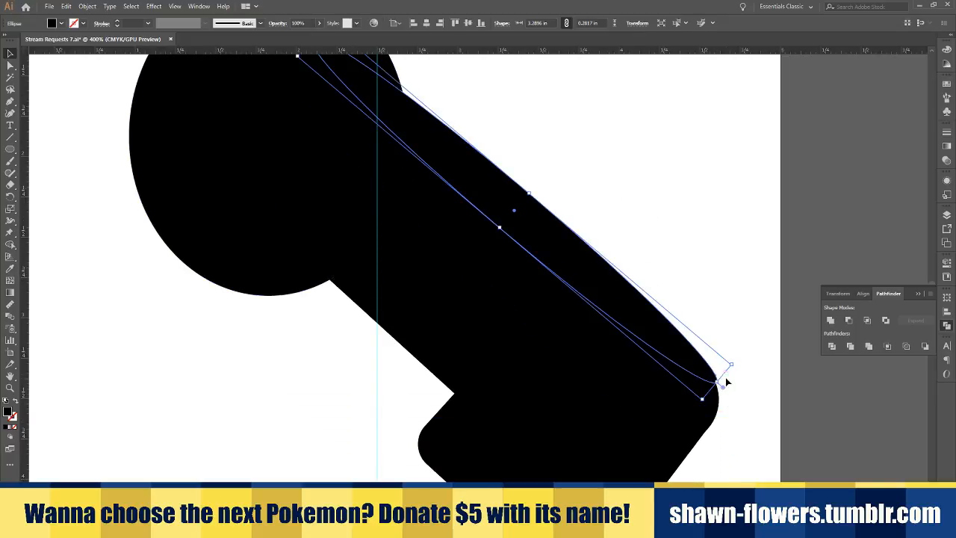
{"action": "left_click_drag", "start_coordinate": [736, 367], "coordinate": [742, 379]}
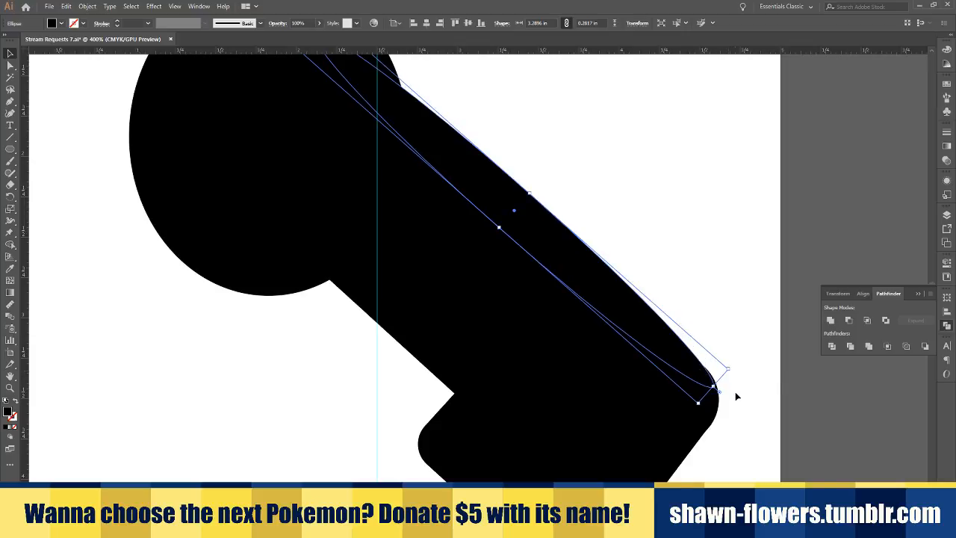
{"action": "scroll", "coordinate": [737, 393], "scroll_direction": "up", "scroll_amount": 2}
{"action": "left_click_drag", "start_coordinate": [680, 348], "coordinate": [683, 348]}
{"action": "left_click", "coordinate": [696, 262]}
{"action": "scroll", "coordinate": [696, 262], "scroll_direction": "down", "scroll_amount": 3}
{"action": "scroll", "coordinate": [695, 263], "scroll_direction": "up", "scroll_amount": 5}
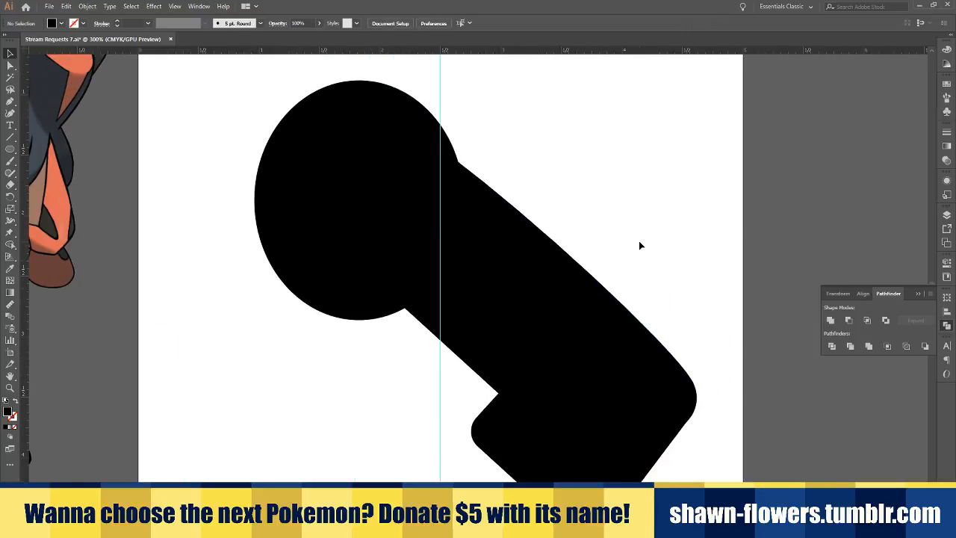
{"action": "scroll", "coordinate": [585, 288], "scroll_direction": "right", "scroll_amount": 2}
{"action": "scroll", "coordinate": [585, 288], "scroll_direction": "down", "scroll_amount": 3}
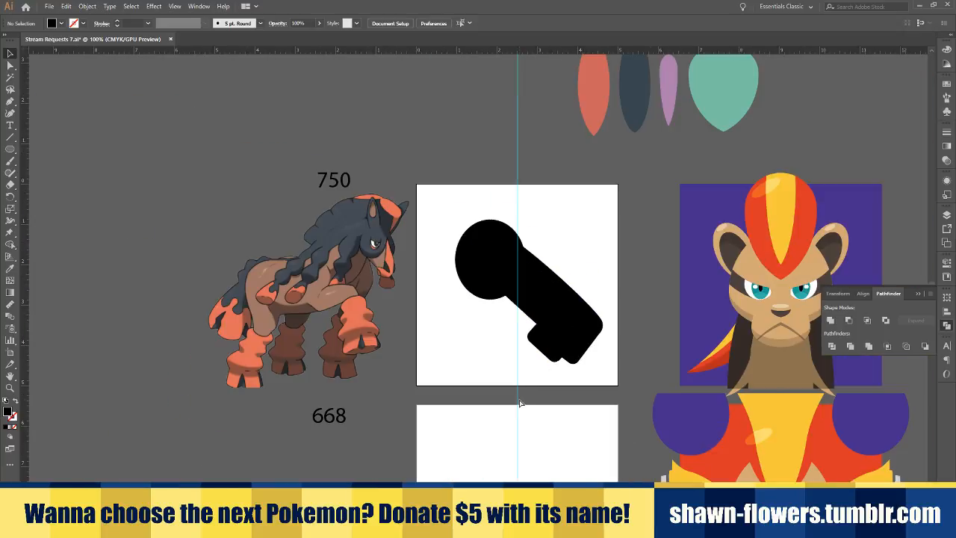
Duplicate the small tilted rounded rectangle at the silhouette's lower end and place the copy under the round shape's lower edge
{"action": "scroll", "coordinate": [587, 377], "scroll_direction": "up", "scroll_amount": 2}
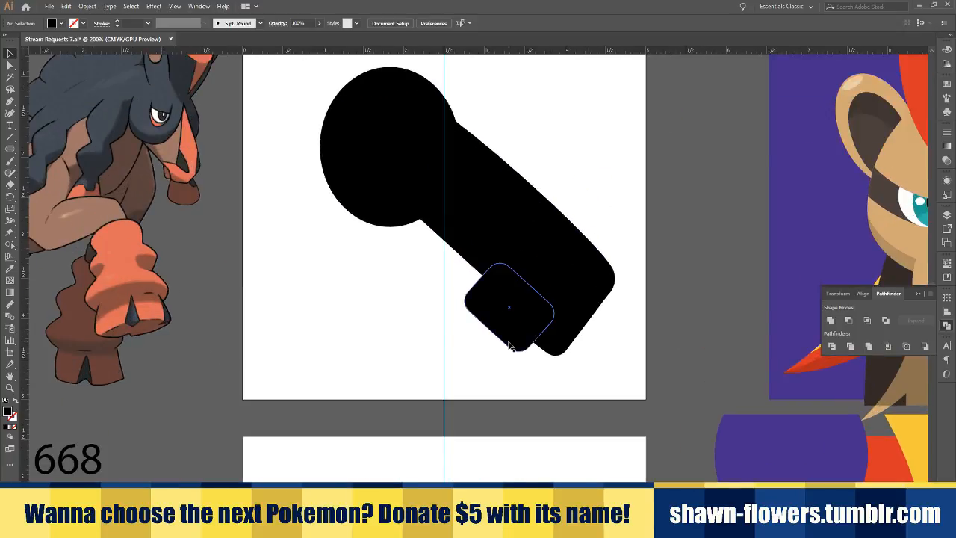
{"action": "scroll", "coordinate": [506, 371], "scroll_direction": "up", "scroll_amount": 1}
{"action": "left_click", "coordinate": [507, 323]}
{"action": "left_click_drag", "start_coordinate": [523, 335], "coordinate": [363, 215]}
{"action": "scroll", "coordinate": [348, 260], "scroll_direction": "down", "scroll_amount": 2}
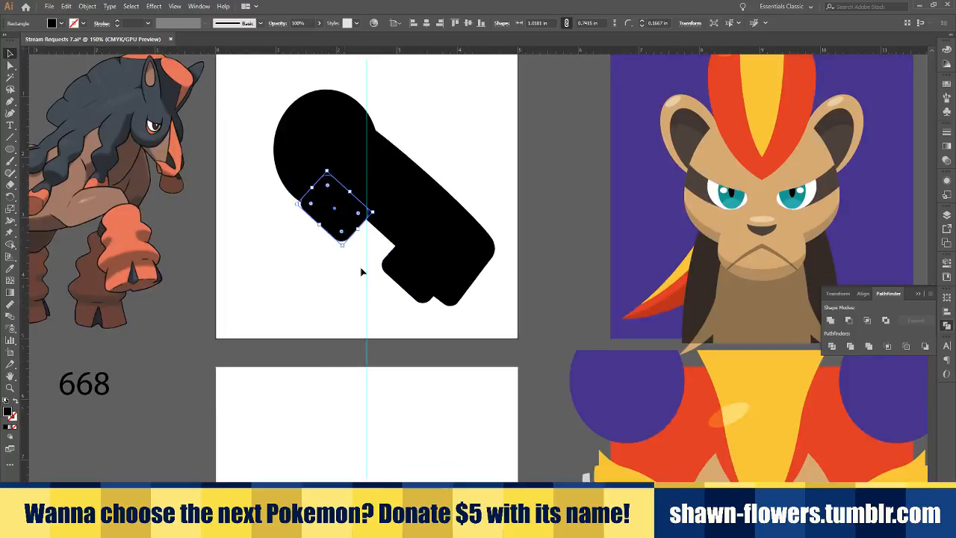
Enlarge the round black ellipse to about 1.92 by 2.20 in and deselect it
{"action": "left_click", "coordinate": [304, 263]}
{"action": "mouse_move", "coordinate": [273, 281]}
{"action": "left_mouse_down"}
{"action": "mouse_move", "coordinate": [258, 292]}
{"action": "mouse_move", "coordinate": [268, 287]}
{"action": "left_mouse_up"}
{"action": "left_click_drag", "start_coordinate": [332, 257], "coordinate": [303, 242]}
{"action": "left_click", "coordinate": [311, 298]}
Fill the large round ellipse with the dark slate gray sampled from the horse reference's head and bring it to the front
{"action": "left_click", "coordinate": [317, 228]}
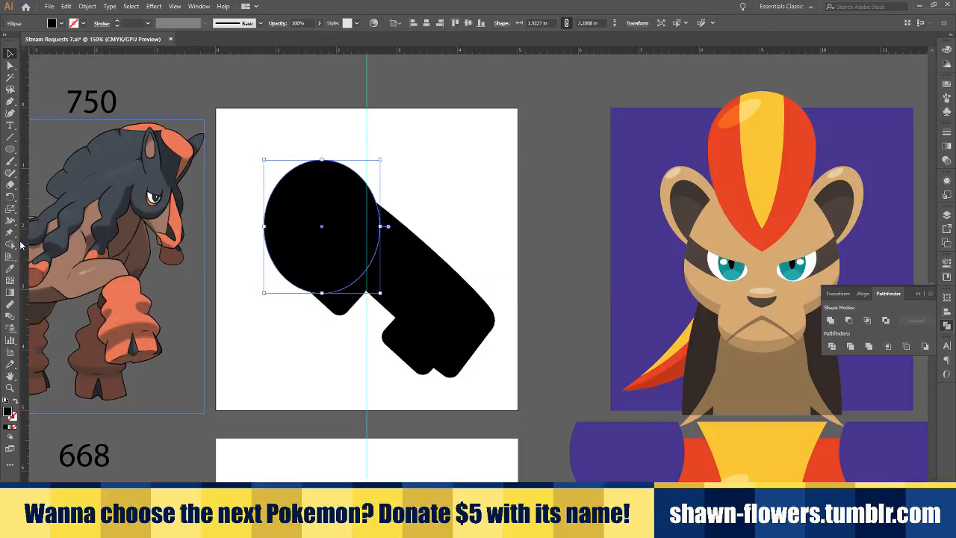
{"action": "left_click", "coordinate": [11, 278]}
{"action": "left_click", "coordinate": [135, 172]}
{"action": "left_click", "coordinate": [9, 54]}
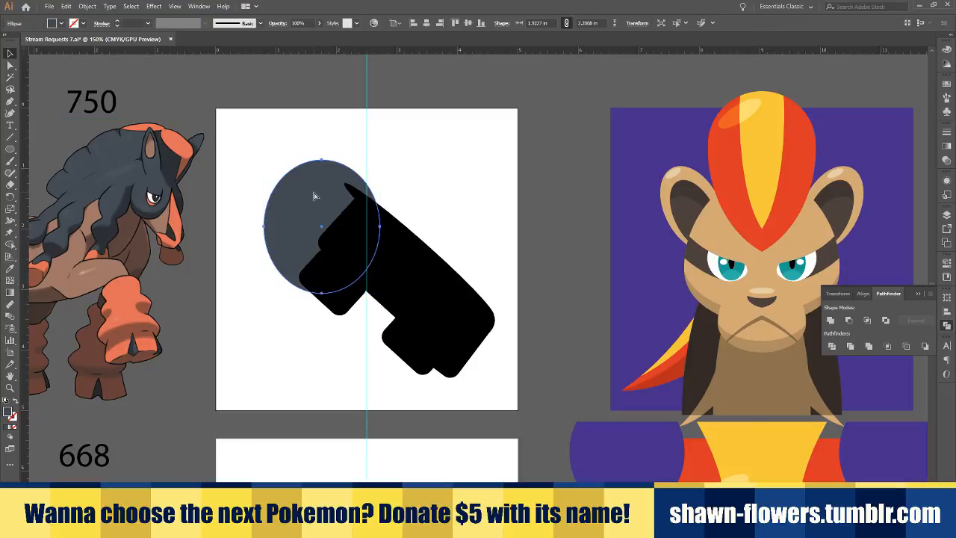
{"action": "key", "text": "ctrl+shift+bracketright"}
Fill the long muzzle's shapes, including the thin ellipse and end pieces, with the orange sampled from the reference horse's face
{"action": "left_click", "coordinate": [426, 196]}
{"action": "left_click_drag", "start_coordinate": [405, 195], "coordinate": [482, 365]}
{"action": "left_click", "coordinate": [10, 272]}
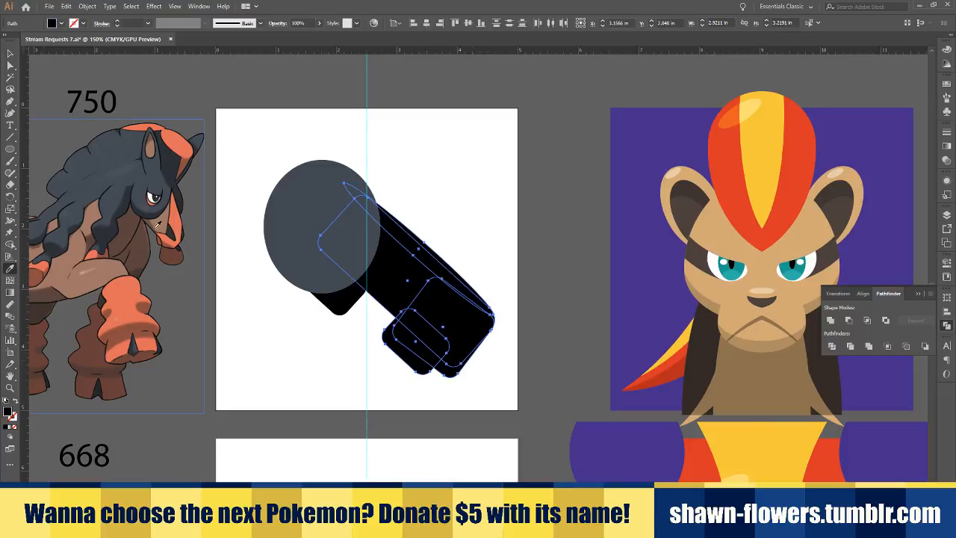
{"action": "left_click", "coordinate": [177, 217]}
{"action": "left_click", "coordinate": [11, 53]}
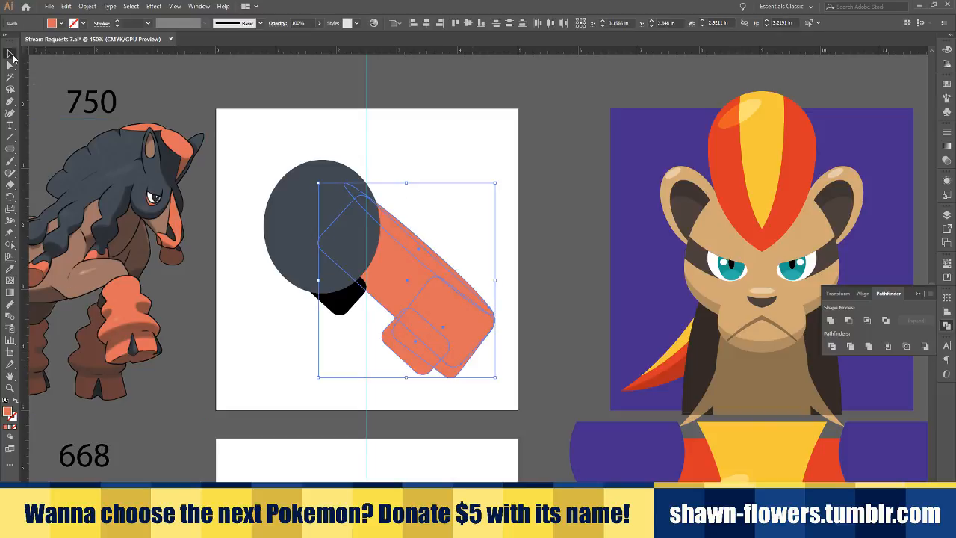
{"action": "left_click", "coordinate": [279, 352]}
Stretch the black rounded rectangle to about 2.05 by 0.74 in and angle it from the gray ellipse toward the orange chin
{"action": "scroll", "coordinate": [380, 338], "scroll_direction": "up", "scroll_amount": 1}
{"action": "left_click", "coordinate": [356, 306]}
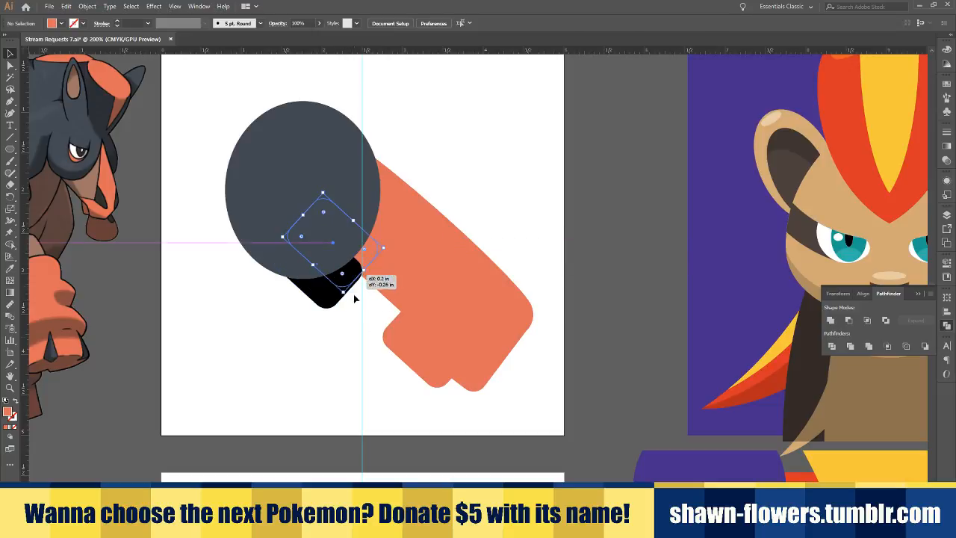
{"action": "left_click_drag", "start_coordinate": [350, 270], "coordinate": [441, 314]}
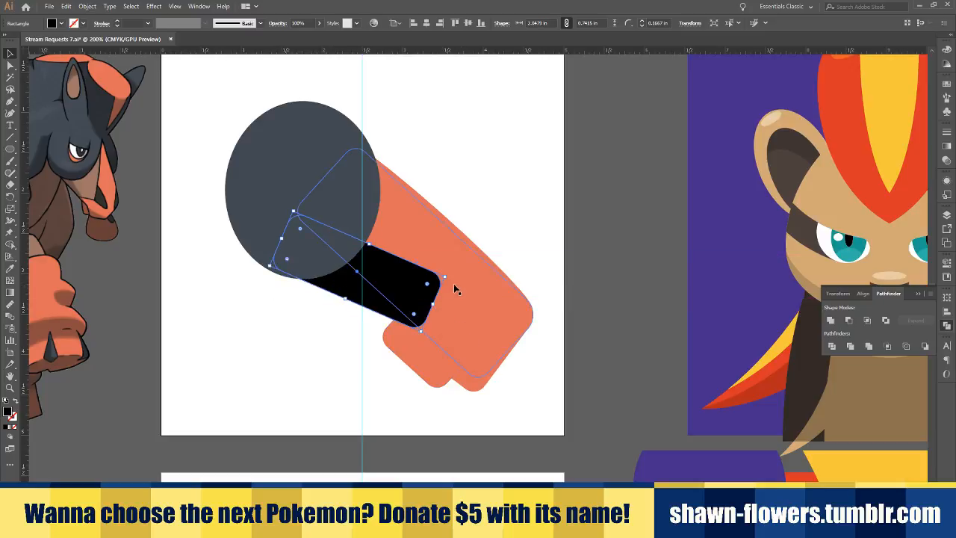
{"action": "left_click_drag", "start_coordinate": [447, 277], "coordinate": [420, 310]}
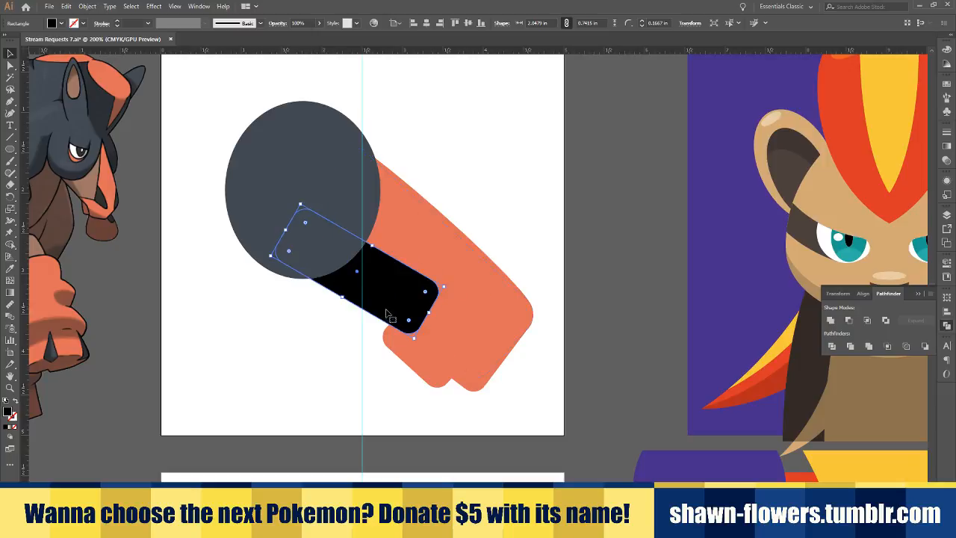
Shift the black rounded rectangle slightly down-left and move the small orange lower-jaw rectangle up-left beneath it
{"action": "mouse_move", "coordinate": [359, 304]}
{"action": "left_mouse_down"}
{"action": "mouse_move", "coordinate": [346, 301]}
{"action": "mouse_move", "coordinate": [348, 313]}
{"action": "left_mouse_up"}
{"action": "left_click", "coordinate": [346, 383]}
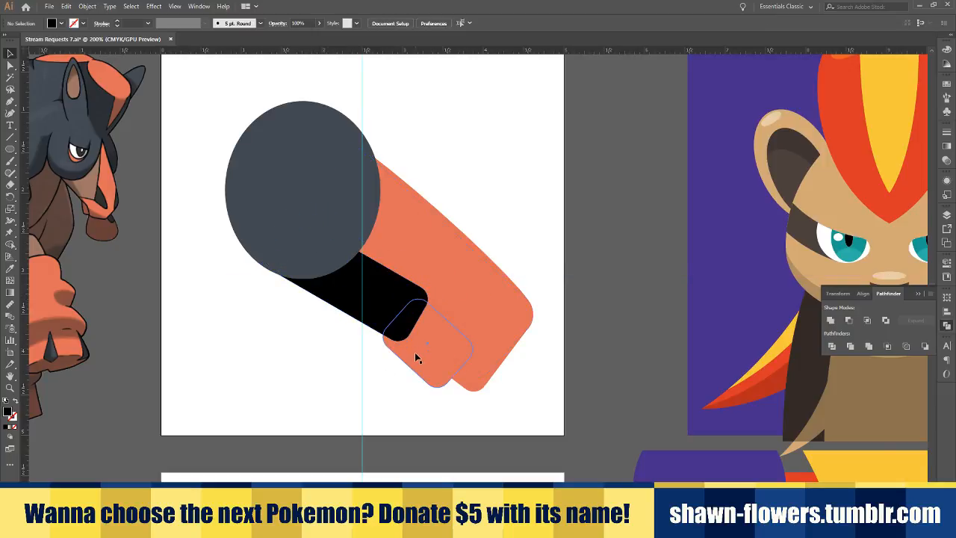
{"action": "left_click", "coordinate": [417, 359]}
{"action": "left_click_drag", "start_coordinate": [482, 349], "coordinate": [432, 366]}
{"action": "left_click", "coordinate": [405, 407]}
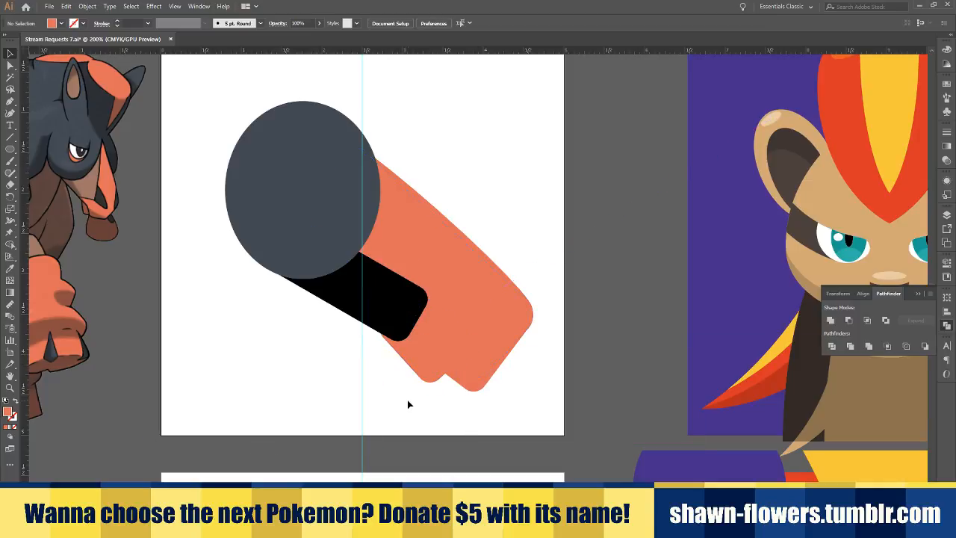
Recolor the black rounded rectangle with the brown sampled from the reference horse's muzzle
{"action": "left_click", "coordinate": [387, 314]}
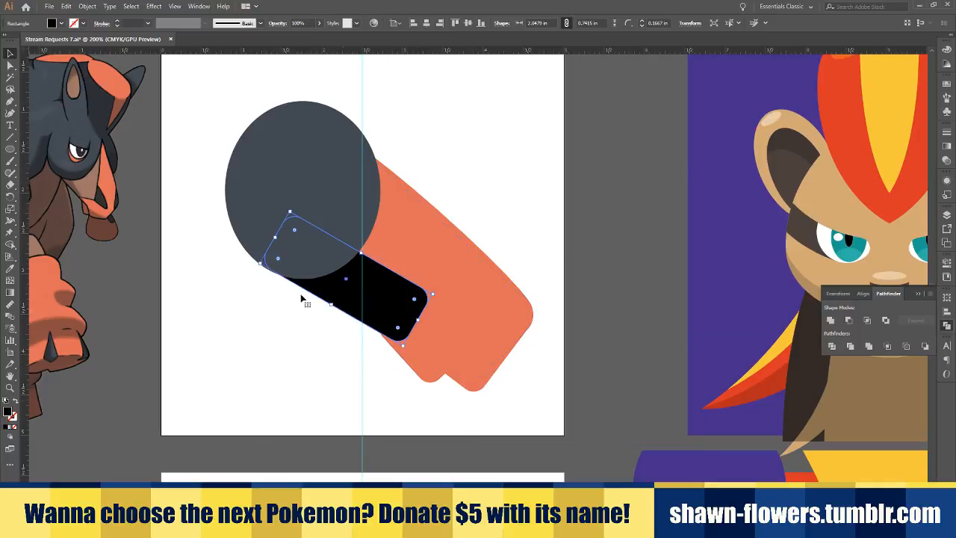
{"action": "left_click", "coordinate": [10, 269]}
{"action": "left_click", "coordinate": [82, 169]}
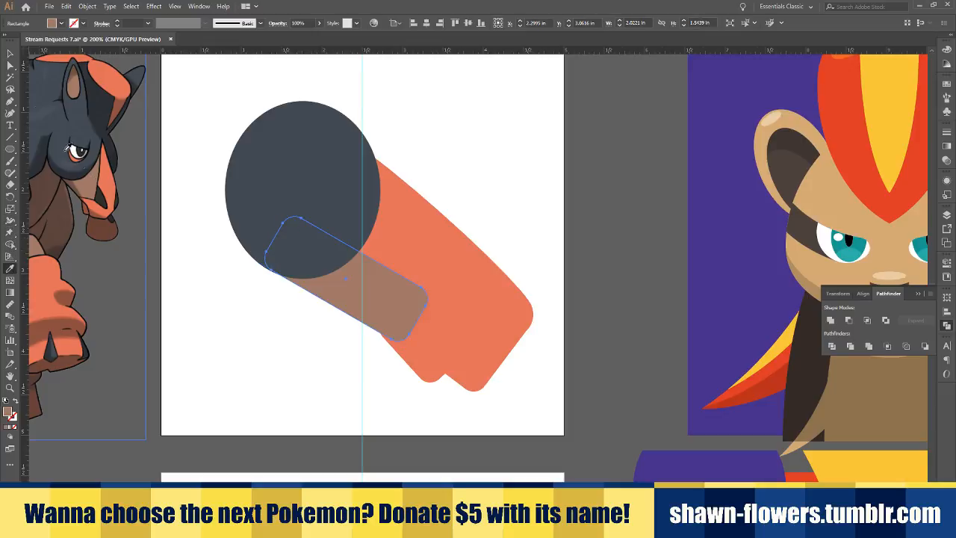
{"action": "left_click", "coordinate": [11, 55]}
{"action": "left_click", "coordinate": [322, 370]}
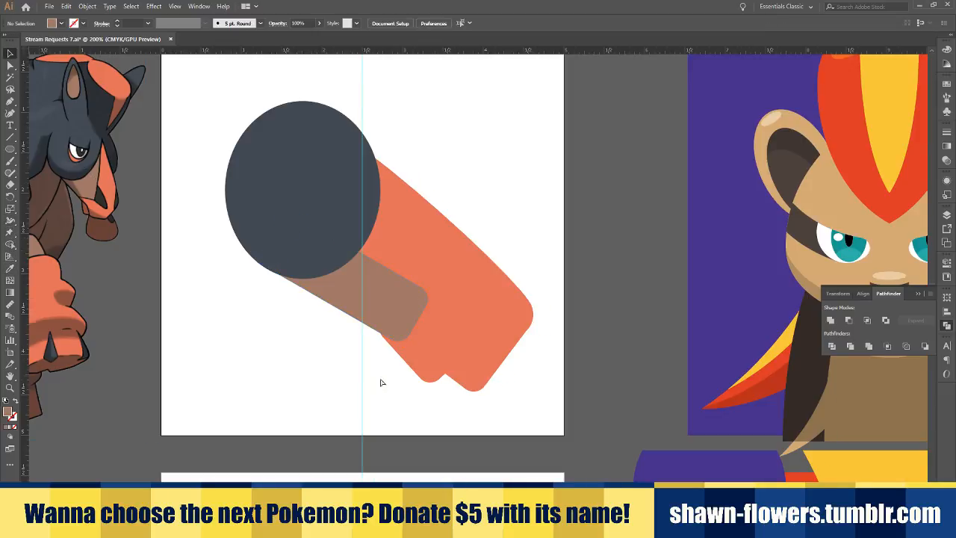
{"action": "scroll", "coordinate": [369, 376], "scroll_direction": "left", "scroll_amount": 3}
{"action": "scroll", "coordinate": [437, 374], "scroll_direction": "right", "scroll_amount": 3}
{"action": "left_click", "coordinate": [410, 241]}
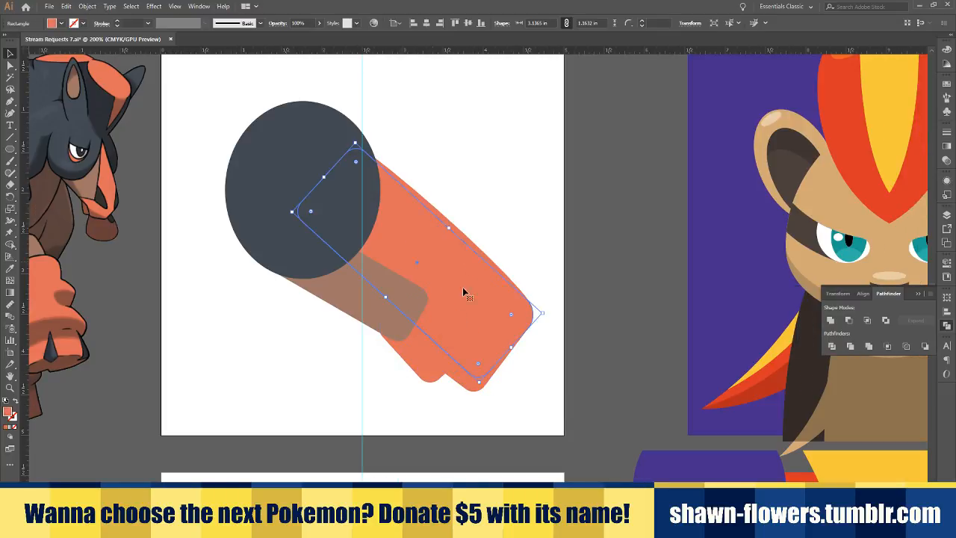
{"action": "left_click", "coordinate": [460, 382]}
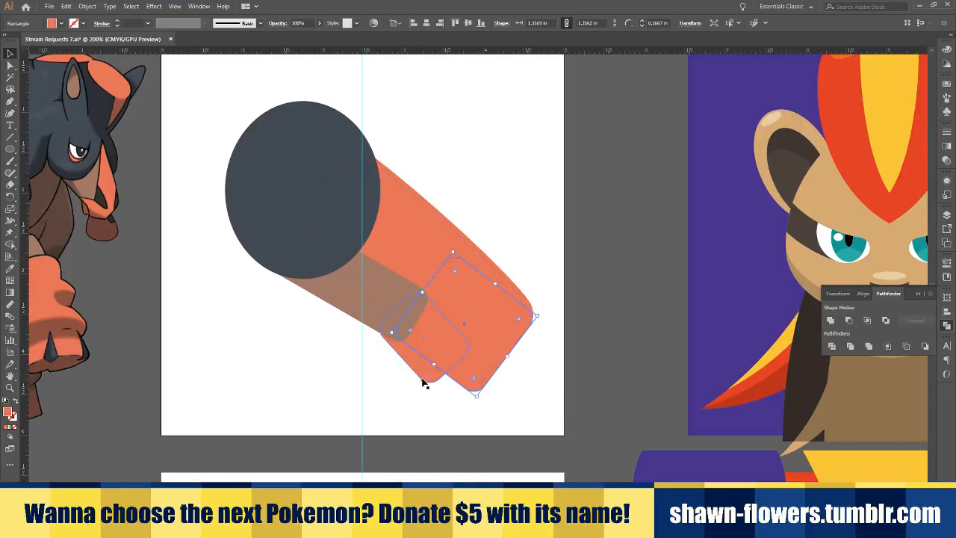
{"action": "left_click", "coordinate": [393, 361]}
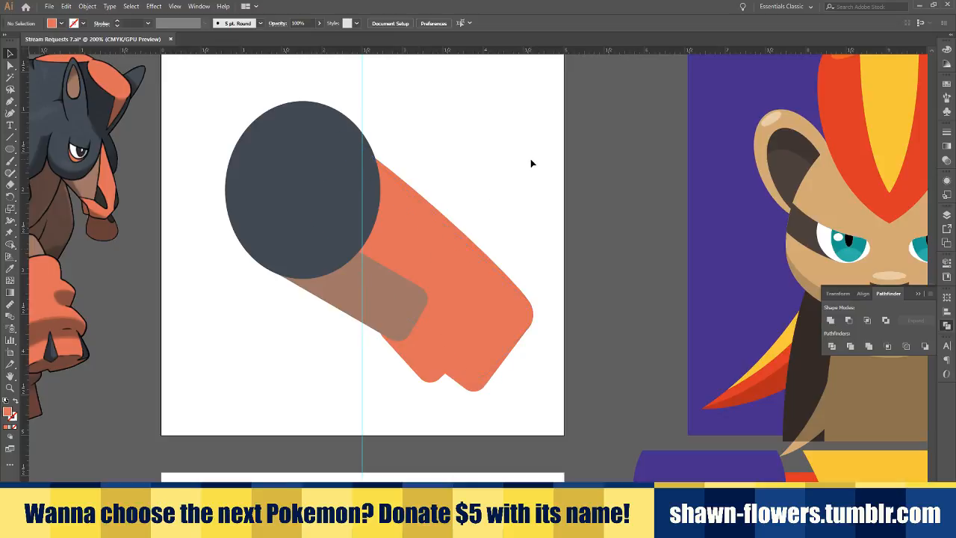
Duplicate the dark head ellipse, offset the copy slightly down and right, and place it behind the orange shapes
{"action": "scroll", "coordinate": [519, 164], "scroll_direction": "down", "scroll_amount": 2}
{"action": "scroll", "coordinate": [526, 178], "scroll_direction": "up", "scroll_amount": 2}
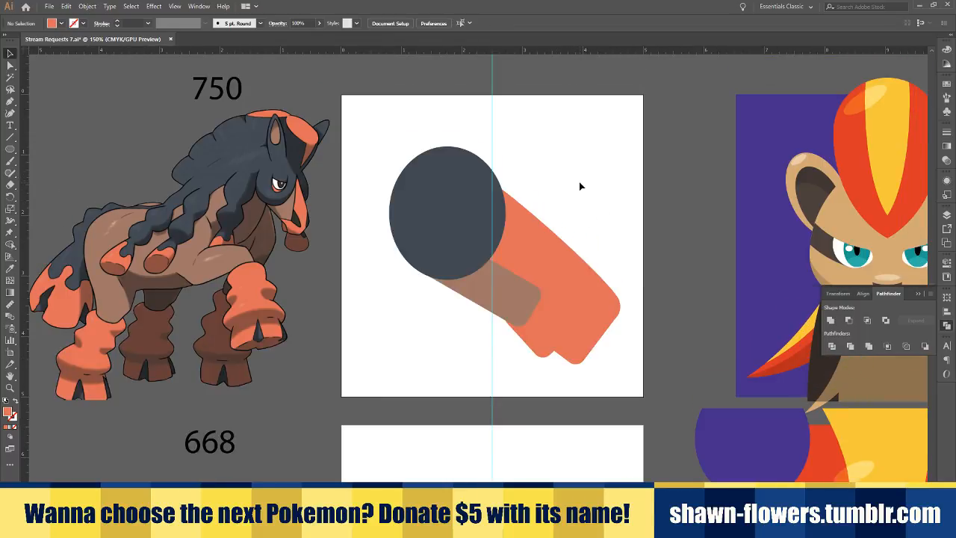
{"action": "left_click_drag", "start_coordinate": [464, 222], "coordinate": [478, 226]}
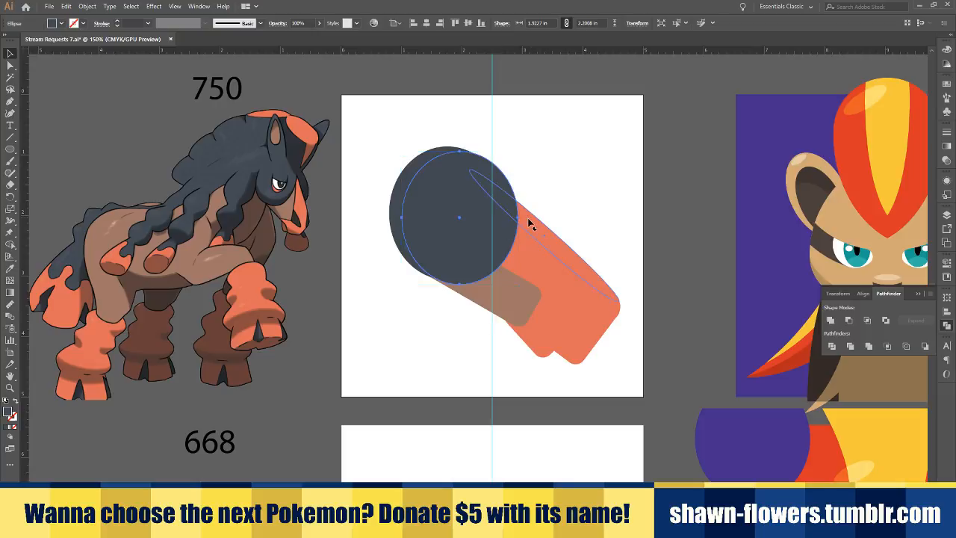
{"action": "left_click", "coordinate": [602, 186]}
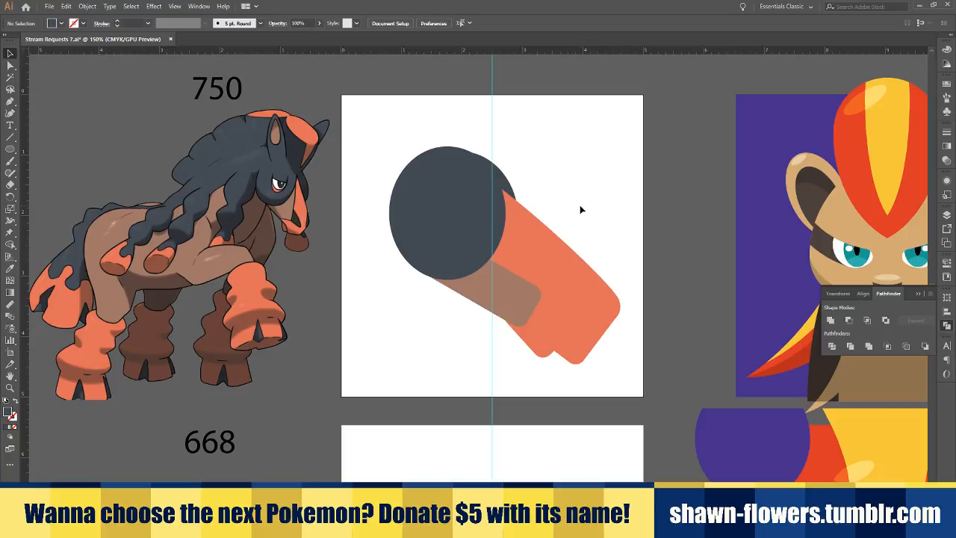
Place the teal rounded shape with a pointed end over the horse's muzzle and bring it to the front
{"action": "scroll", "coordinate": [550, 295], "scroll_direction": "right", "scroll_amount": 1}
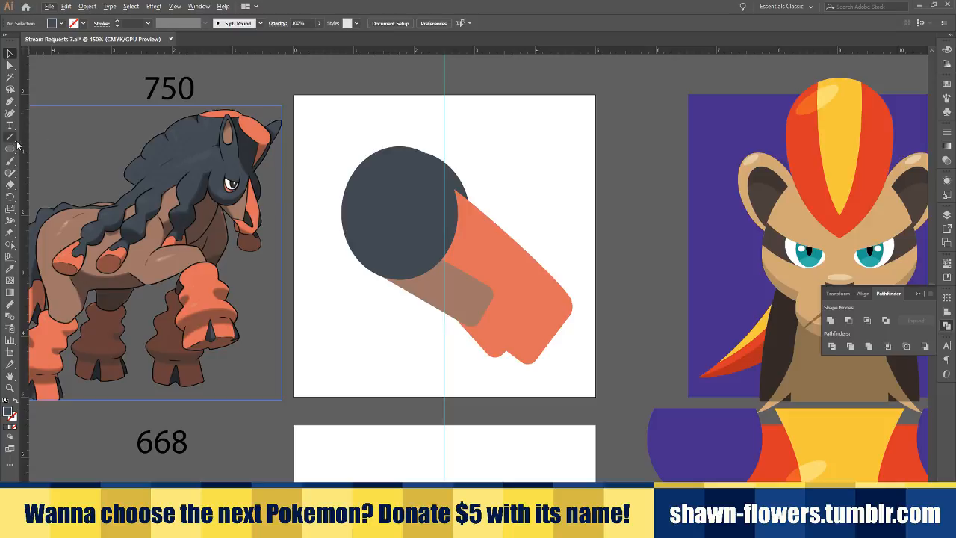
{"action": "key", "text": "ctrl+minus"}
{"action": "key", "text": "ctrl+minus"}
{"action": "key", "text": "ctrl+minus"}
{"action": "scroll", "coordinate": [495, 157], "scroll_direction": "up", "scroll_amount": 1}
{"action": "left_click_drag", "start_coordinate": [582, 119], "coordinate": [490, 227]}
{"action": "scroll", "coordinate": [515, 235], "scroll_direction": "up", "scroll_amount": 4}
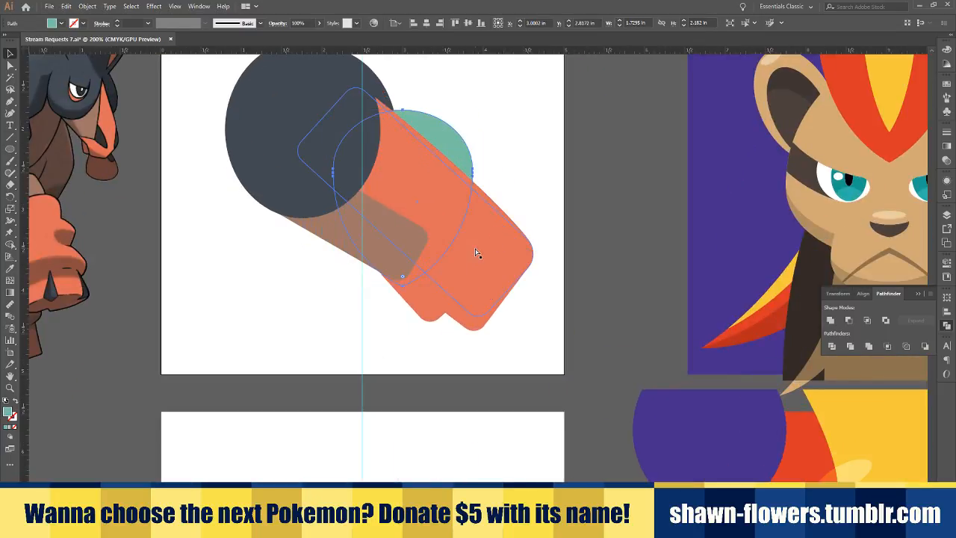
{"action": "key", "text": "ctrl+shift+bracketright"}
Rotate the teal shape diagonally and stretch it along the muzzle, with its broad end over the dark head ellipse
{"action": "left_click_drag", "start_coordinate": [478, 289], "coordinate": [522, 230]}
{"action": "left_click_drag", "start_coordinate": [434, 217], "coordinate": [399, 224]}
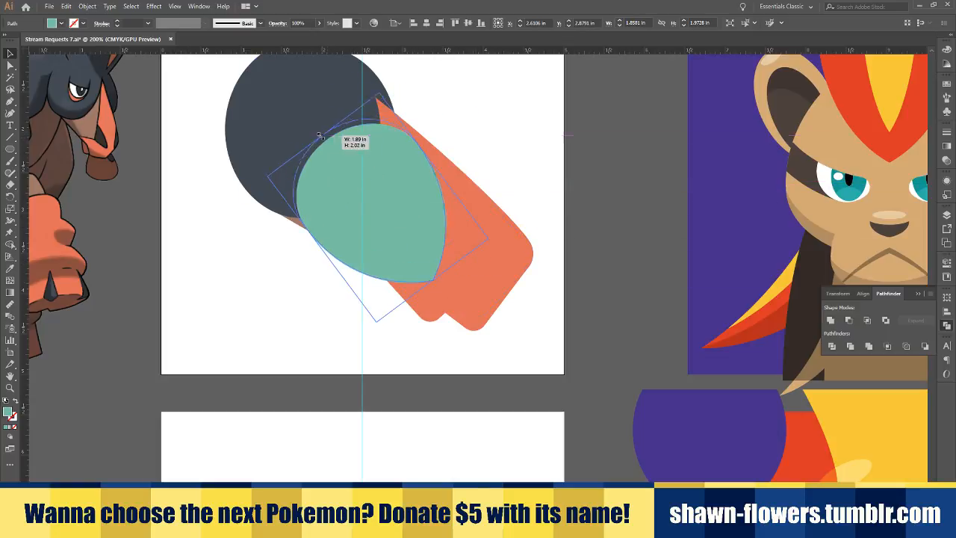
{"action": "left_click_drag", "start_coordinate": [327, 138], "coordinate": [312, 119]}
{"action": "left_click_drag", "start_coordinate": [318, 243], "coordinate": [351, 221]}
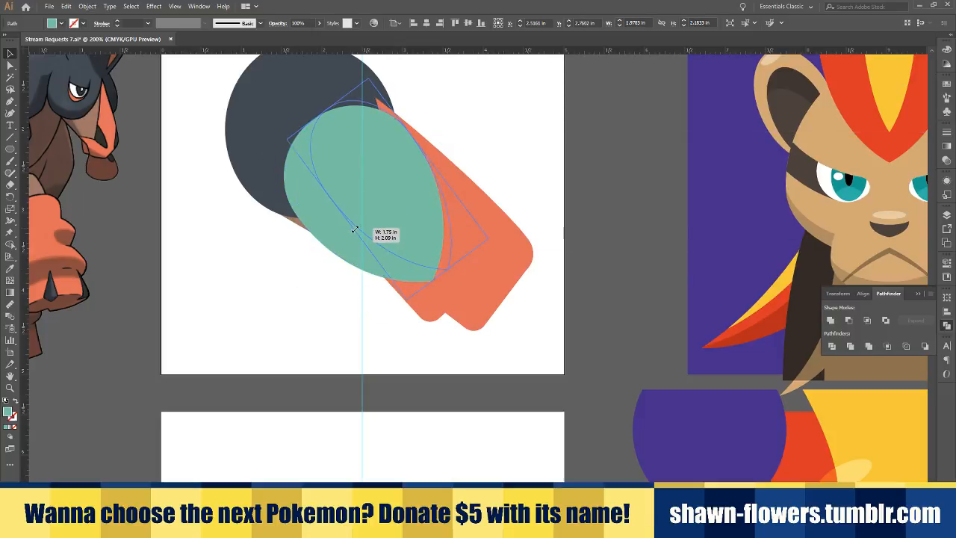
{"action": "left_click_drag", "start_coordinate": [493, 238], "coordinate": [499, 225]}
{"action": "left_click_drag", "start_coordinate": [443, 235], "coordinate": [437, 247]}
{"action": "left_click_drag", "start_coordinate": [317, 130], "coordinate": [409, 144]}
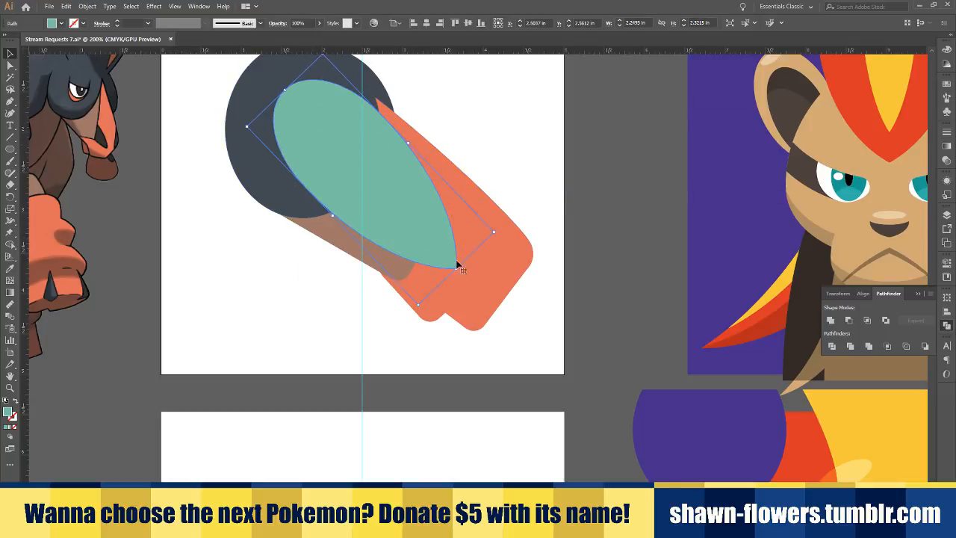
{"action": "left_click_drag", "start_coordinate": [420, 306], "coordinate": [414, 334]}
{"action": "left_click", "coordinate": [367, 330]}
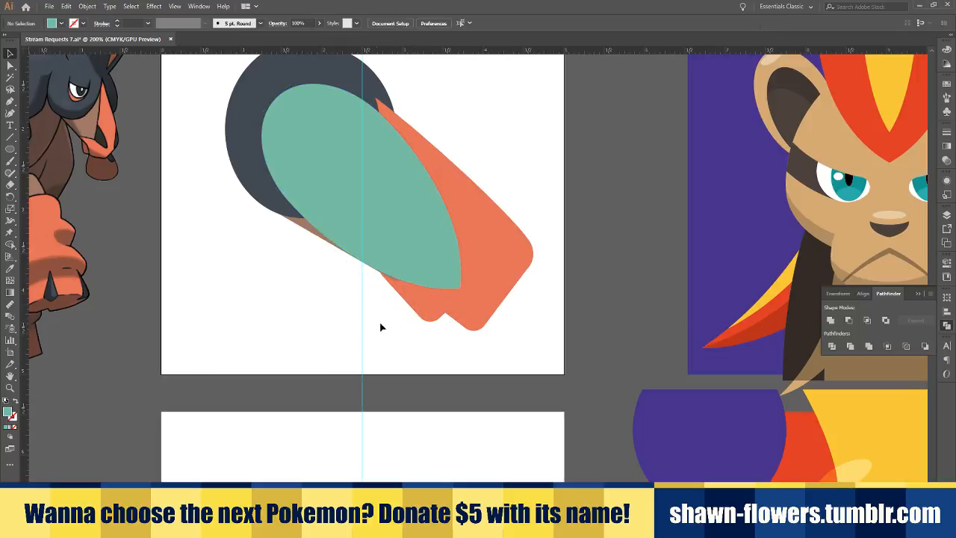
Fine-tune the teal shape's angle and width so it covers the brown rectangle, about 2.63 by 2.45 in overall
{"action": "left_click", "coordinate": [374, 241]}
{"action": "left_click_drag", "start_coordinate": [321, 239], "coordinate": [318, 240]}
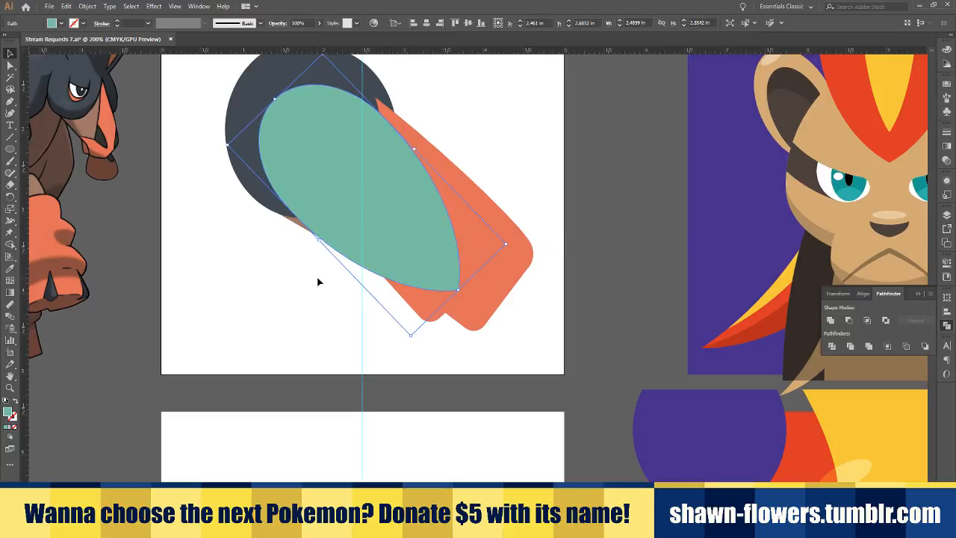
{"action": "key", "text": "i"}
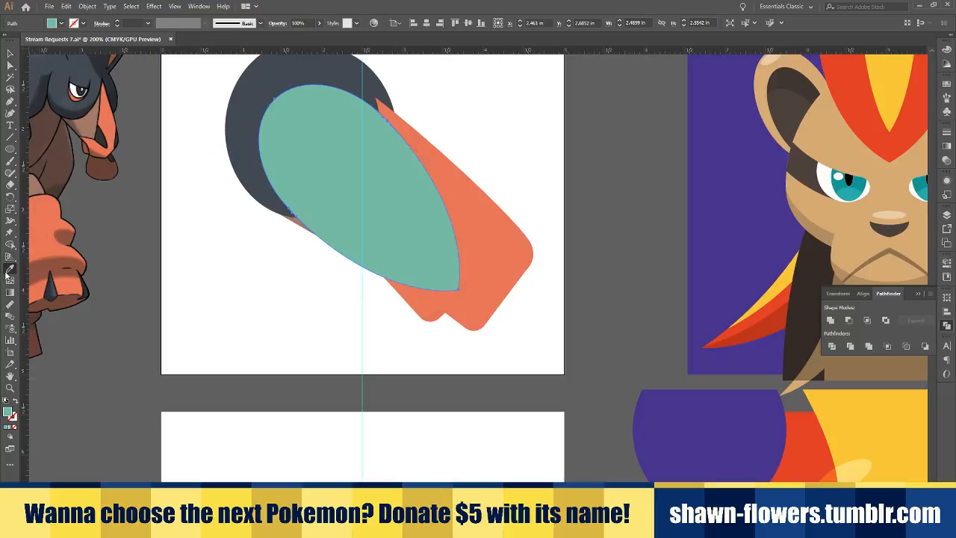
{"action": "key", "text": "v"}
{"action": "left_click", "coordinate": [280, 169]}
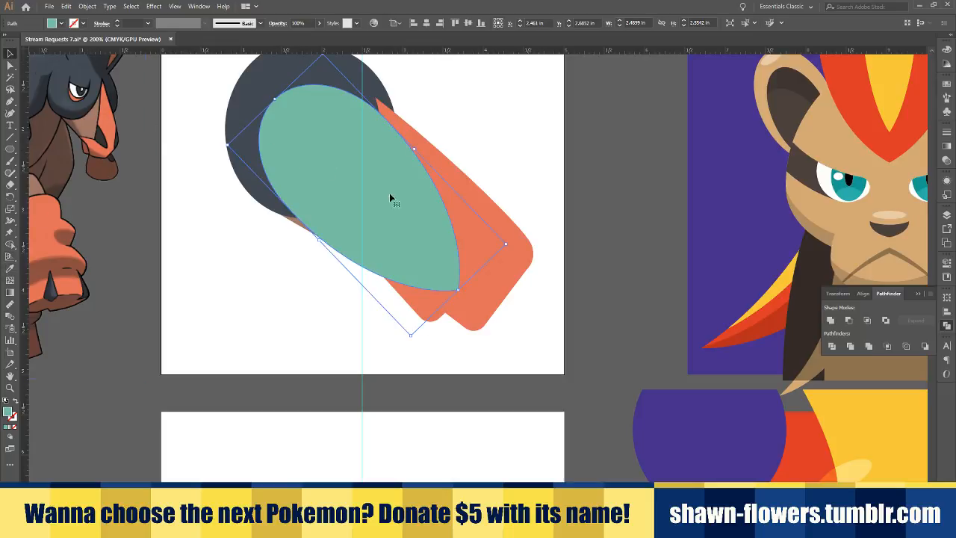
{"action": "left_click_drag", "start_coordinate": [507, 244], "coordinate": [523, 231]}
{"action": "left_click_drag", "start_coordinate": [324, 243], "coordinate": [319, 248]}
{"action": "left_click", "coordinate": [319, 301]}
Fill the teal muzzle shape with brown sampled from the reference horse and send it behind the dark head ellipse
{"action": "left_click", "coordinate": [360, 209]}
{"action": "left_click", "coordinate": [9, 268]}
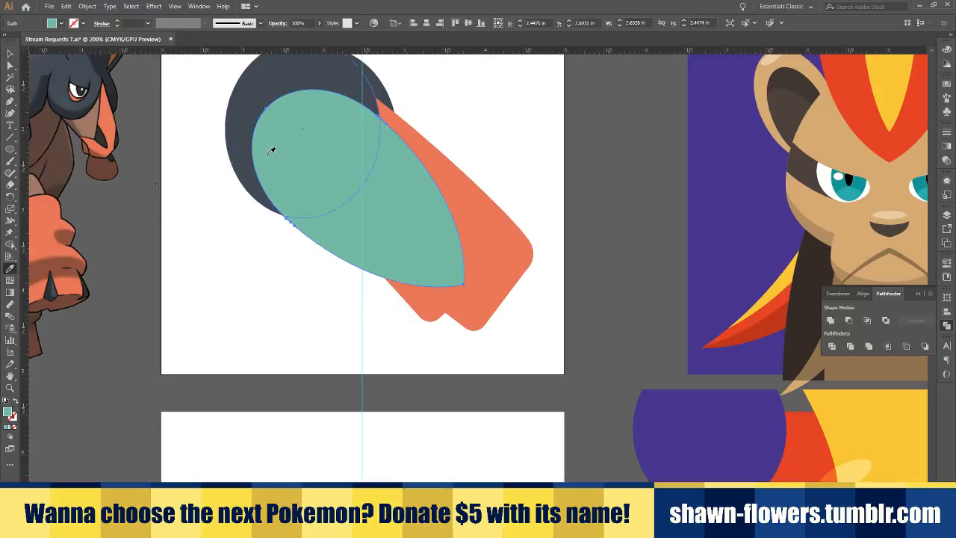
{"action": "left_click", "coordinate": [89, 124]}
{"action": "key", "text": "v"}
{"action": "key", "text": "ctrl+bracketleft"}
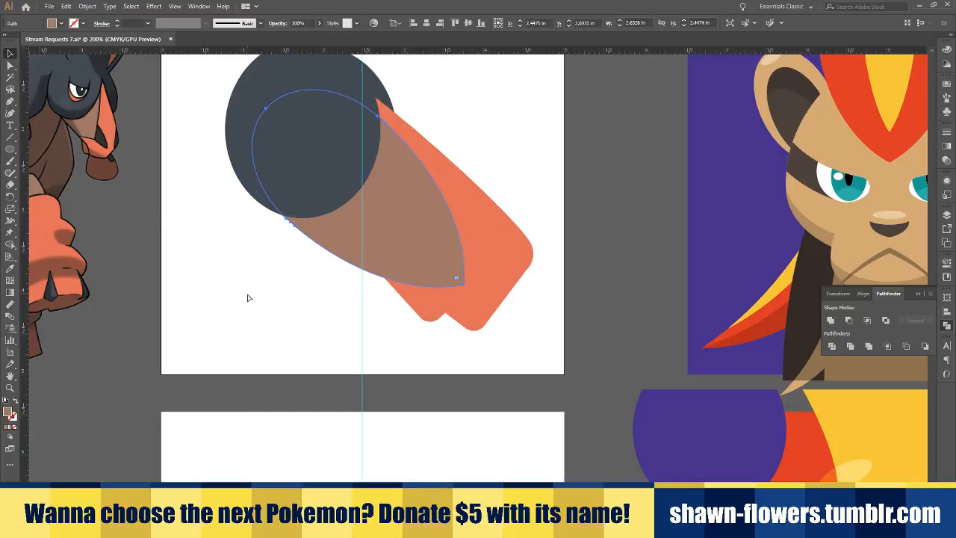
{"action": "left_click", "coordinate": [249, 298]}
{"action": "left_click", "coordinate": [378, 243]}
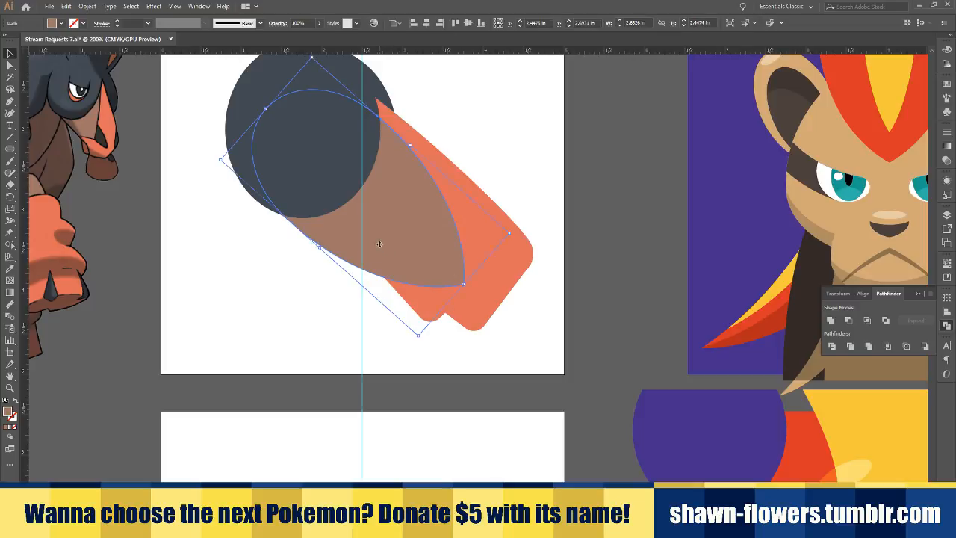
{"action": "left_click", "coordinate": [327, 294]}
Rotate the small orange lower-jaw rectangle slightly clockwise below the brown muzzle shape
{"action": "scroll", "coordinate": [329, 299], "scroll_direction": "left", "scroll_amount": 2}
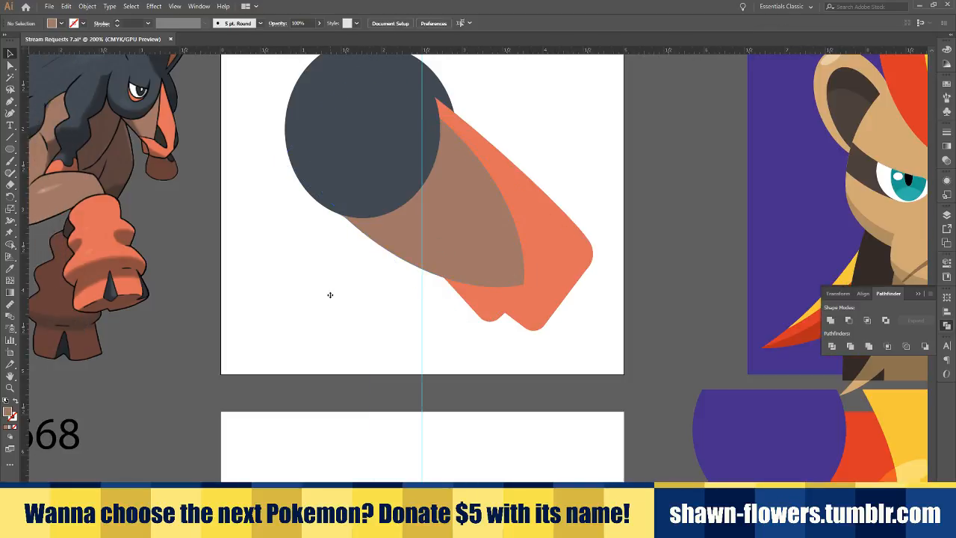
{"action": "scroll", "coordinate": [329, 294], "scroll_direction": "up", "scroll_amount": 1}
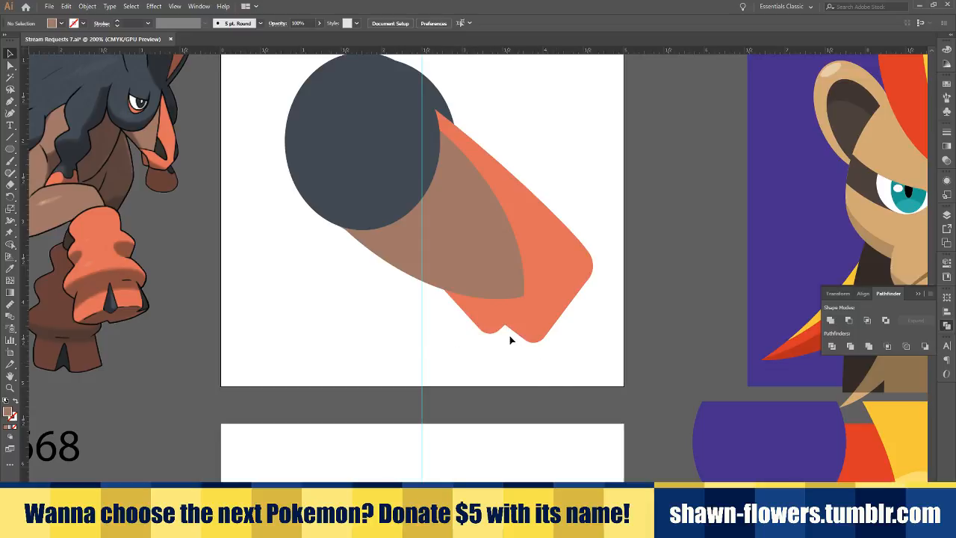
{"action": "left_click", "coordinate": [487, 322]}
{"action": "key", "text": "ctrl+equal"}
{"action": "key", "text": "ctrl+equal"}
{"action": "left_click_drag", "start_coordinate": [573, 280], "coordinate": [473, 350]}
{"action": "key", "text": "ctrl+shift+a"}
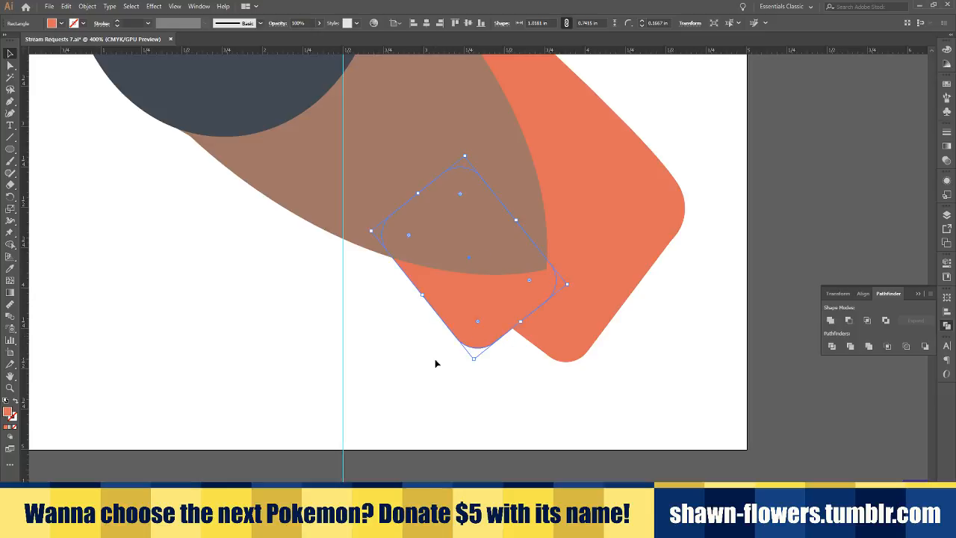
Darken the lower-jaw rectangle with an overlaid copy using the shading style sampled from the lion character
{"action": "scroll", "coordinate": [438, 358], "scroll_direction": "down", "scroll_amount": 4}
{"action": "left_click", "coordinate": [11, 269]}
{"action": "left_click", "coordinate": [764, 322]}
{"action": "left_click", "coordinate": [775, 322]}
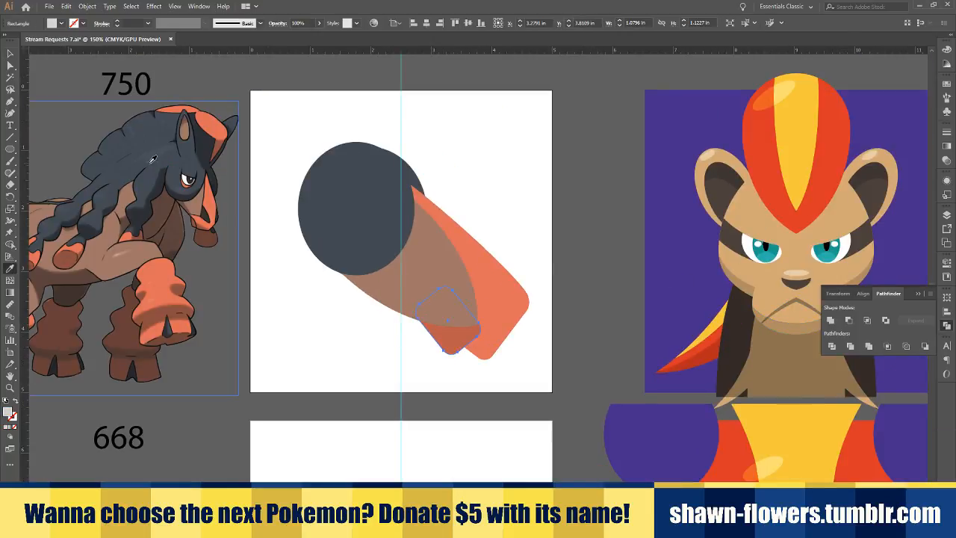
{"action": "left_click", "coordinate": [11, 54]}
{"action": "left_click", "coordinate": [515, 357]}
Send the lower-jaw rectangle and its shading overlay behind the larger orange muzzle rectangle
{"action": "scroll", "coordinate": [523, 357], "scroll_direction": "up", "scroll_amount": 1}
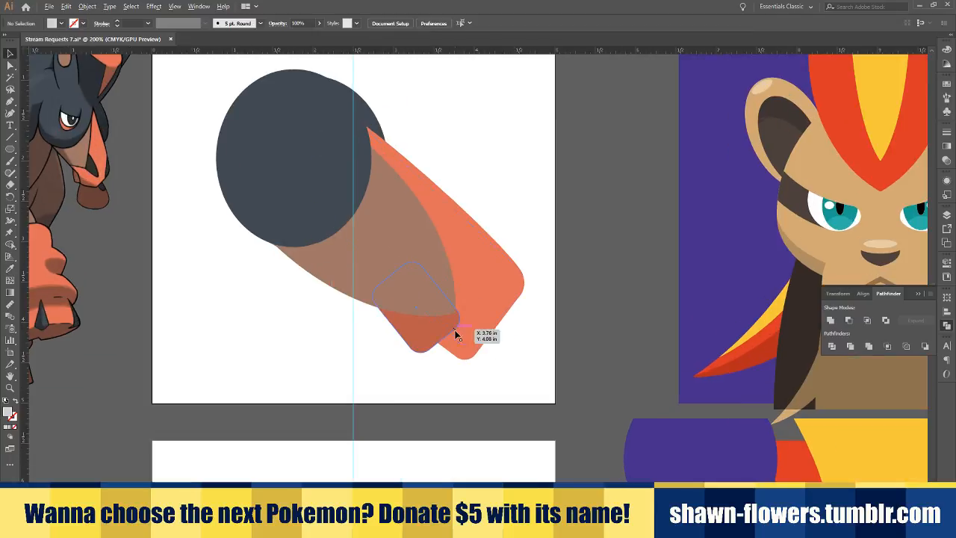
{"action": "left_click_drag", "start_coordinate": [404, 360], "coordinate": [421, 352]}
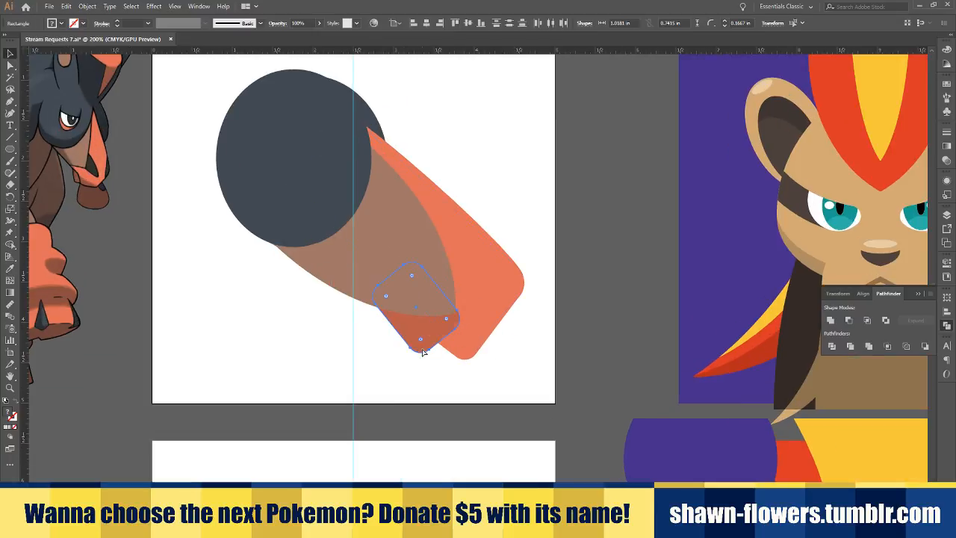
{"action": "key", "text": "ctrl+["}
{"action": "left_click", "coordinate": [371, 326]}
Subtract an adjusted copy of the brown muzzle shape from another copy, leaving a crescent along the muzzle's lower-left edge
{"action": "scroll", "coordinate": [359, 331], "scroll_direction": "left", "scroll_amount": 5}
{"action": "scroll", "coordinate": [369, 337], "scroll_direction": "left", "scroll_amount": 1}
{"action": "scroll", "coordinate": [536, 329], "scroll_direction": "up", "scroll_amount": 1}
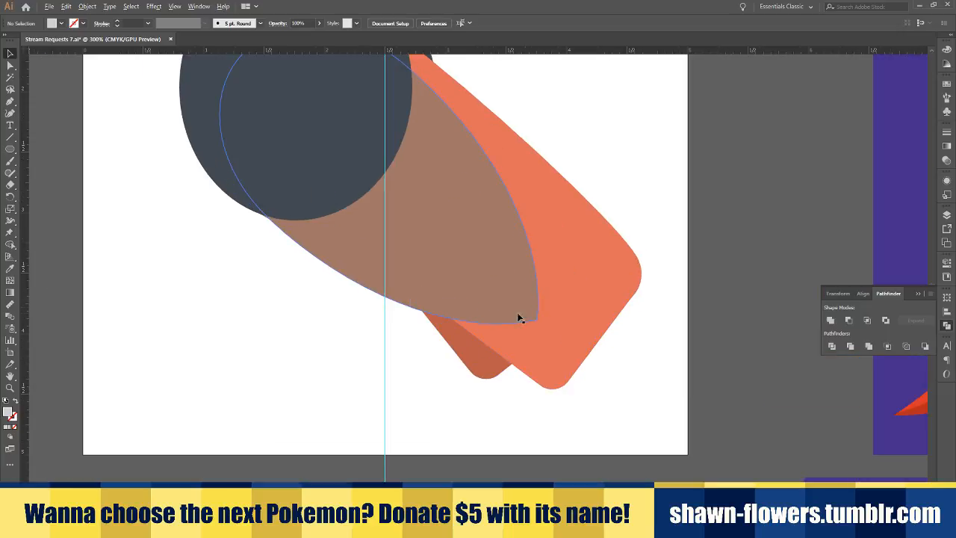
{"action": "mouse_move", "coordinate": [342, 265]}
{"action": "left_mouse_down"}
{"action": "mouse_move", "coordinate": [348, 271]}
{"action": "mouse_move", "coordinate": [357, 240]}
{"action": "mouse_move", "coordinate": [354, 271]}
{"action": "mouse_move", "coordinate": [355, 251]}
{"action": "left_mouse_up"}
{"action": "left_click_drag", "start_coordinate": [609, 221], "coordinate": [641, 267]}
{"action": "left_click", "coordinate": [351, 280], "text": "shift"}
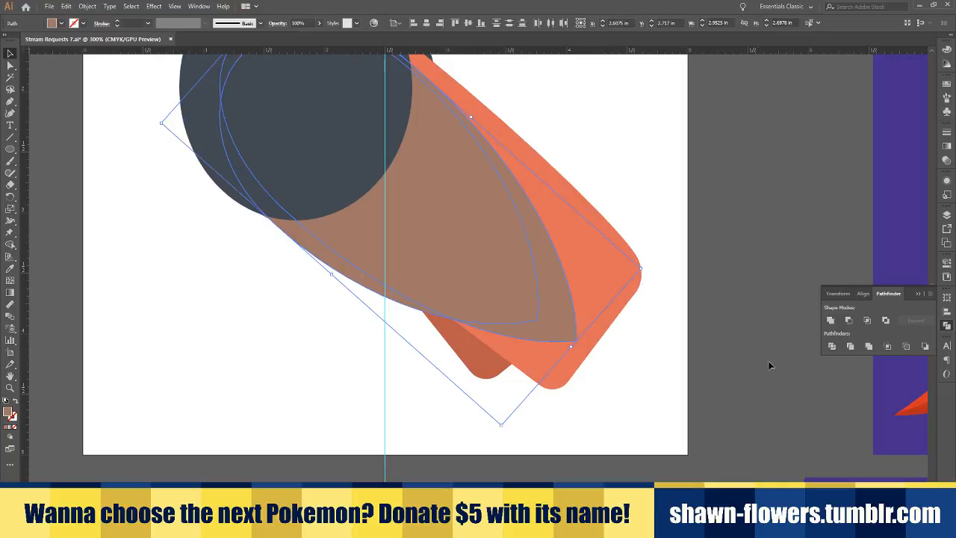
{"action": "left_click", "coordinate": [849, 320]}
Apply the sampled translucent shading style to the crescent along the brown muzzle's lower edge
{"action": "key", "text": "i"}
{"action": "left_click", "coordinate": [246, 206]}
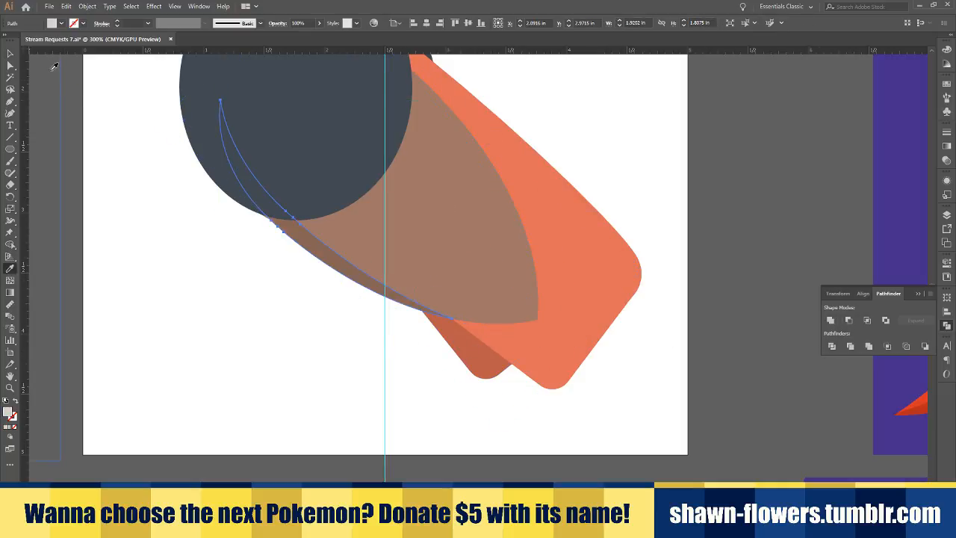
{"action": "left_click", "coordinate": [8, 53]}
{"action": "left_click", "coordinate": [241, 346]}
Resize the front orange muzzle rectangle so its rounded outer corner extends slightly beyond the muzzle's tip
{"action": "scroll", "coordinate": [531, 386], "scroll_direction": "right", "scroll_amount": 2}
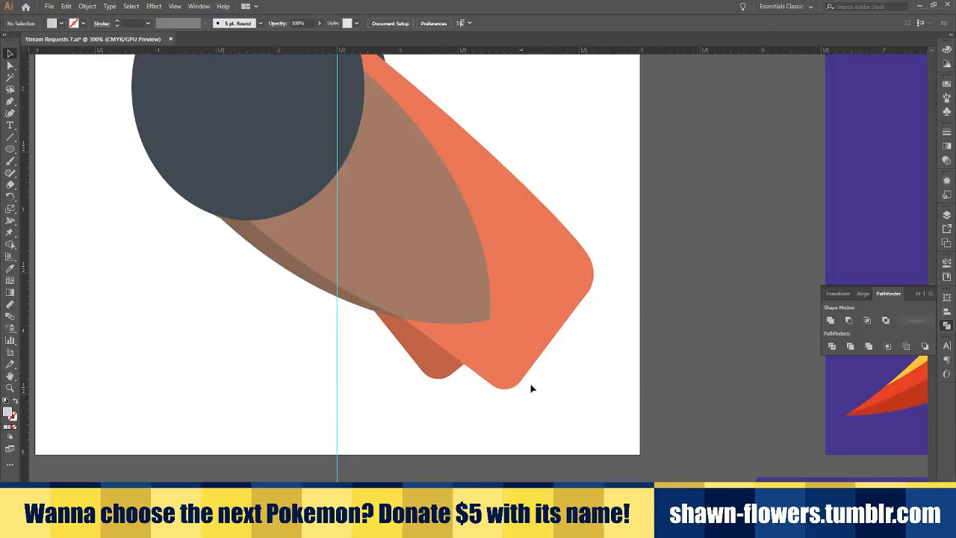
{"action": "scroll", "coordinate": [498, 362], "scroll_direction": "up", "scroll_amount": 3}
{"action": "left_click", "coordinate": [499, 361]}
{"action": "left_click", "coordinate": [489, 404]}
{"action": "left_click", "coordinate": [452, 398]}
{"action": "left_click_drag", "start_coordinate": [452, 398], "coordinate": [459, 327]}
{"action": "scroll", "coordinate": [458, 325], "scroll_direction": "down", "scroll_amount": 2}
{"action": "left_click_drag", "start_coordinate": [551, 231], "coordinate": [570, 247]}
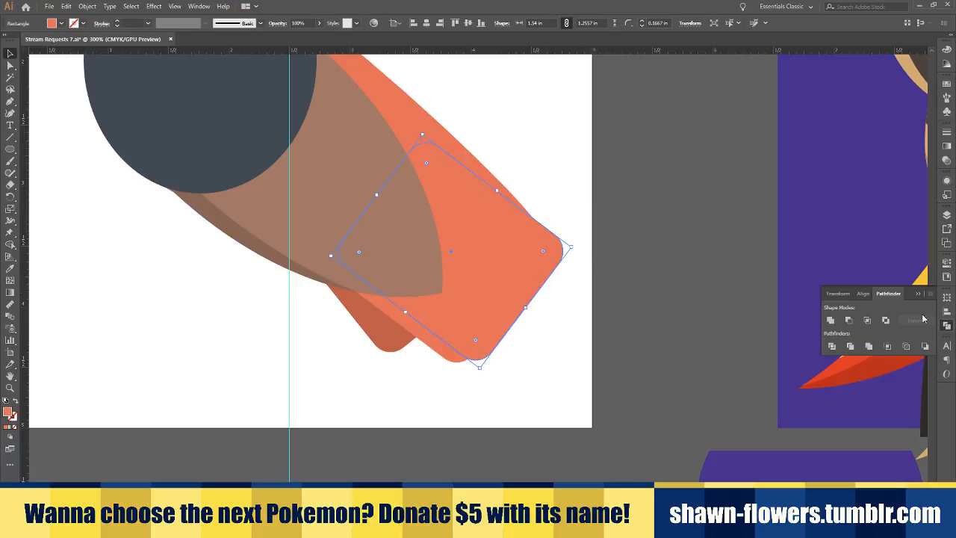
Shear the front orange muzzle rectangle into a slanted shape, testing slants in both directions
{"action": "left_click", "coordinate": [863, 295]}
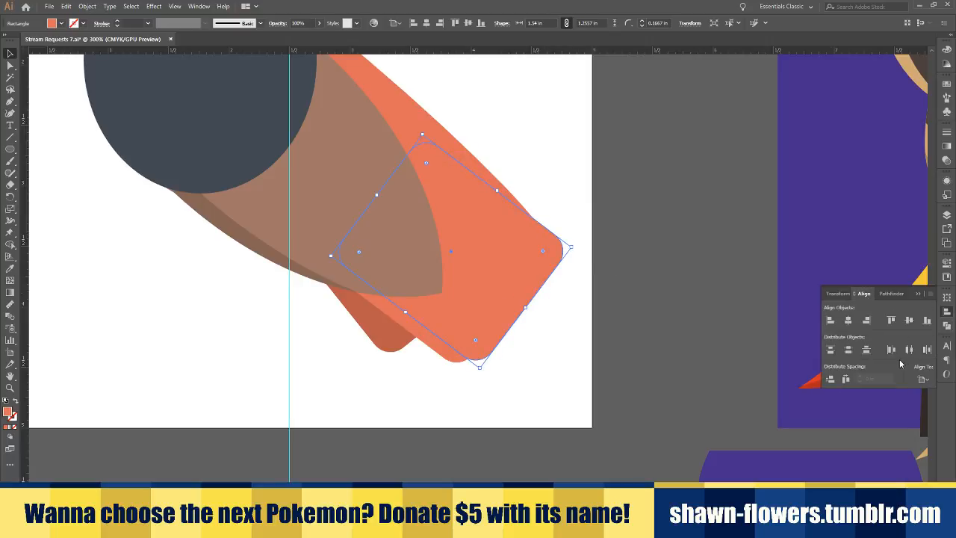
{"action": "left_click", "coordinate": [837, 294]}
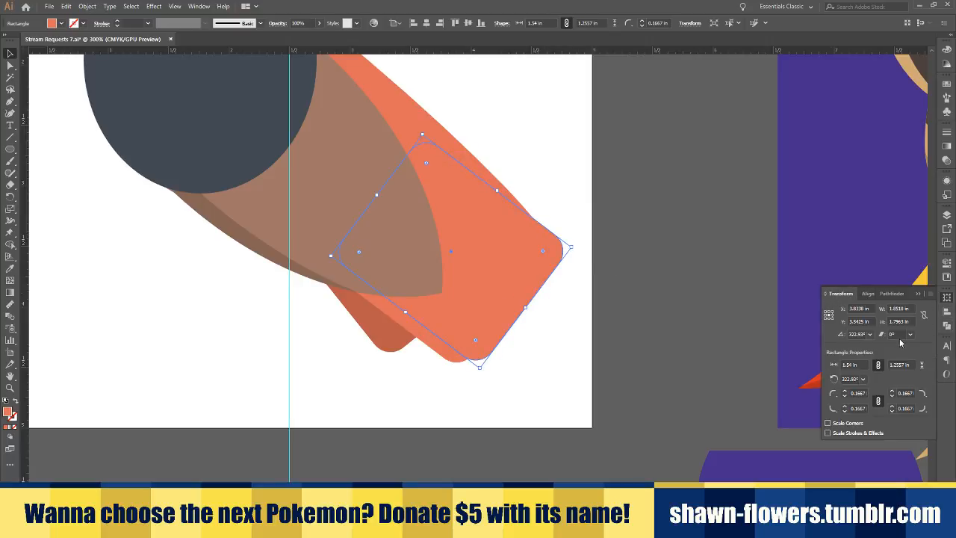
{"action": "key", "text": "Up"}
{"action": "key", "text": "Up"}
{"action": "key", "text": "Up"}
{"action": "key", "text": "Up"}
{"action": "key", "text": "Up"}
{"action": "key", "text": "Up"}
{"action": "key", "text": "Up"}
{"action": "key", "text": "Up"}
{"action": "key", "text": "Up"}
{"action": "key", "text": "Up"}
{"action": "key", "text": "Up"}
{"action": "key", "text": "Up"}
{"action": "key", "text": "Up"}
{"action": "key", "text": "Up"}
{"action": "key", "text": "Up"}
{"action": "key", "text": "Up"}
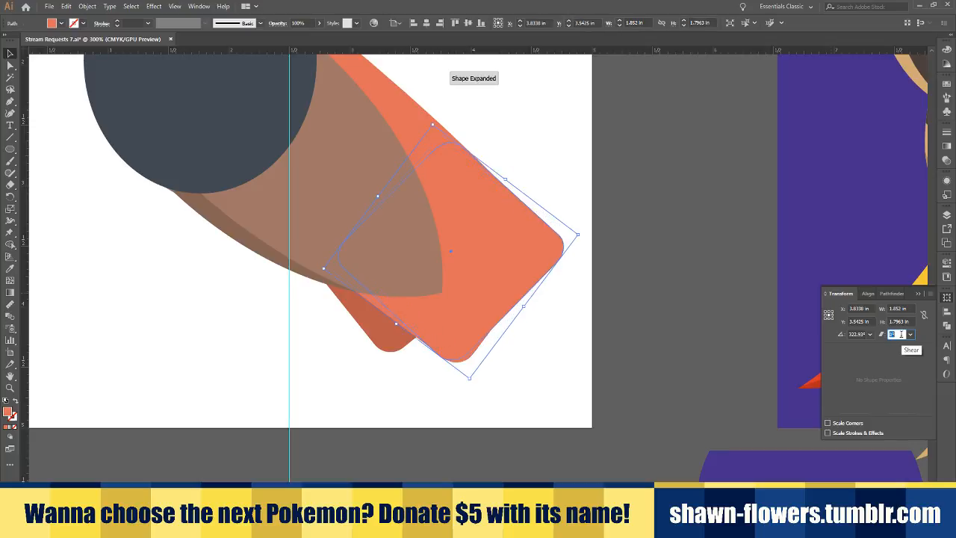
{"action": "key", "text": "Up"}
{"action": "key", "text": "Up"}
{"action": "key", "text": "Up"}
{"action": "key", "text": "Up"}
{"action": "key", "text": "Up"}
{"action": "key", "text": "Up"}
{"action": "key", "text": "Up"}
{"action": "key", "text": "Up"}
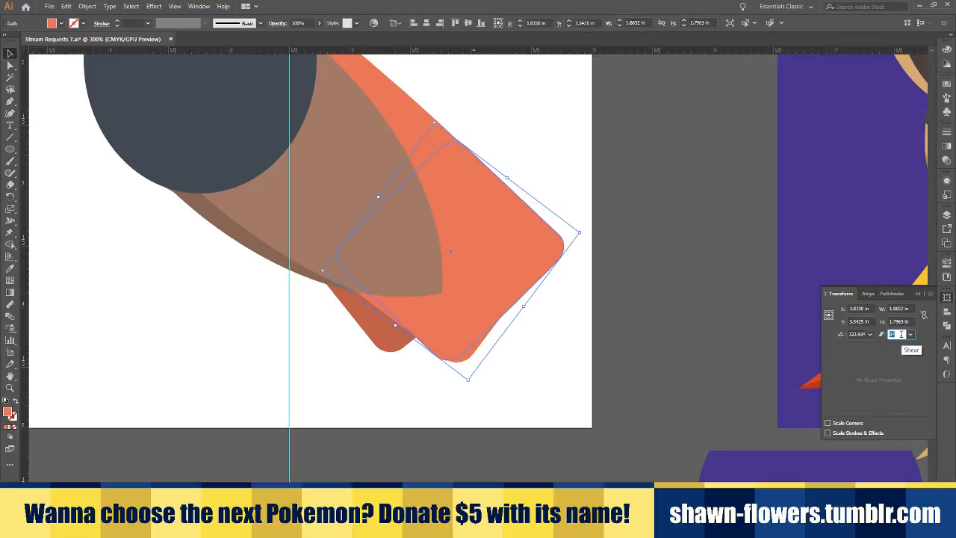
{"action": "key", "text": "Up"}
{"action": "key", "text": "Up"}
{"action": "key", "text": "Up"}
{"action": "key", "text": "Up"}
{"action": "key", "text": "Up"}
{"action": "key", "text": "Up"}
{"action": "key", "text": "Up"}
{"action": "key", "text": "Up"}
{"action": "key", "text": "Up"}
{"action": "key", "text": "Up"}
{"action": "key", "text": "Up"}
{"action": "key", "text": "Up"}
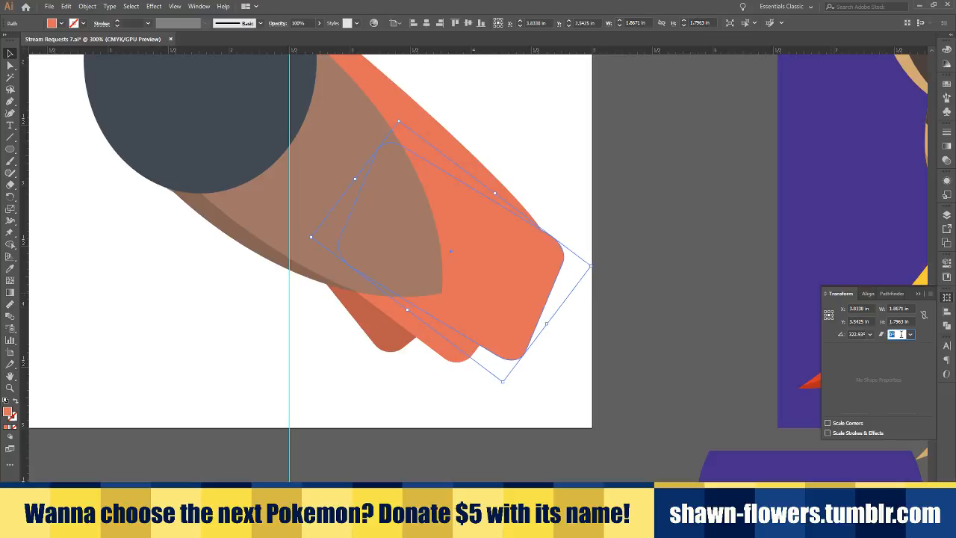
{"action": "key", "text": "Up"}
{"action": "key", "text": "Up"}
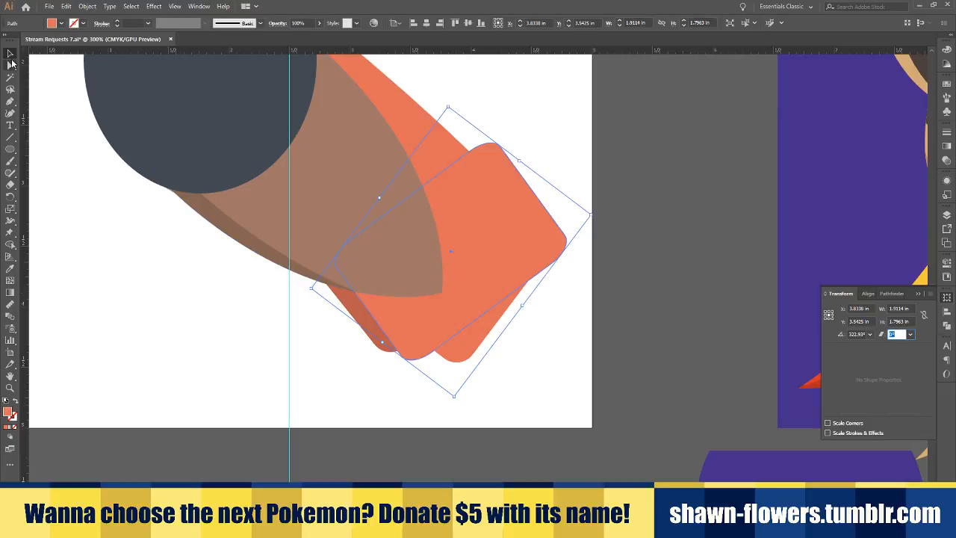
Rotate and enlarge the sheared orange rectangle so its rounded corner fits the muzzle's tip and its end slopes back
{"action": "scroll", "coordinate": [560, 337], "scroll_direction": "up", "scroll_amount": 2}
{"action": "scroll", "coordinate": [403, 305], "scroll_direction": "down", "scroll_amount": 2}
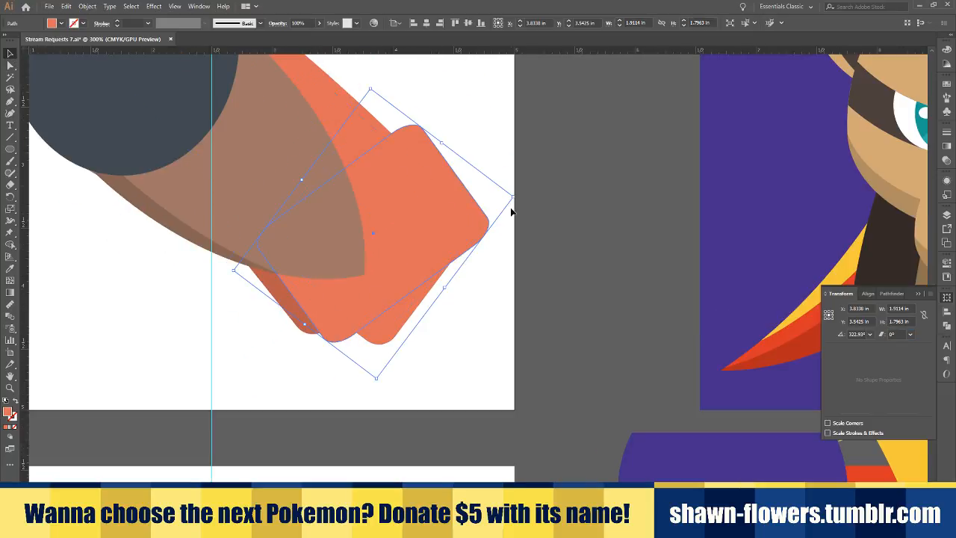
{"action": "left_click_drag", "start_coordinate": [517, 196], "coordinate": [381, 247]}
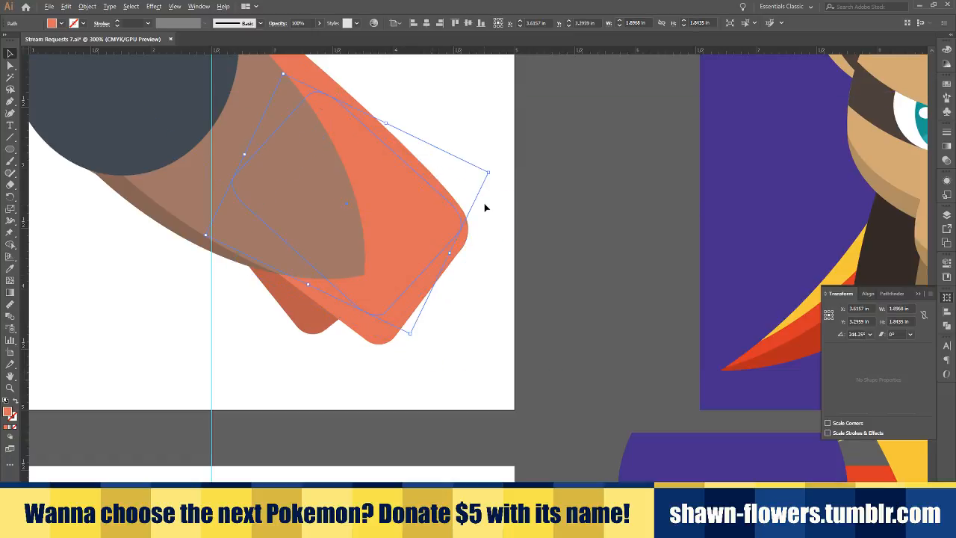
{"action": "left_click_drag", "start_coordinate": [488, 175], "coordinate": [538, 187]}
{"action": "scroll", "coordinate": [462, 288], "scroll_direction": "up", "scroll_amount": 1}
{"action": "left_click_drag", "start_coordinate": [431, 287], "coordinate": [399, 265]}
{"action": "mouse_move", "coordinate": [533, 127]}
{"action": "left_mouse_down"}
{"action": "mouse_move", "coordinate": [557, 125]}
{"action": "mouse_move", "coordinate": [531, 125]}
{"action": "left_mouse_up"}
{"action": "left_click_drag", "start_coordinate": [485, 208], "coordinate": [480, 226]}
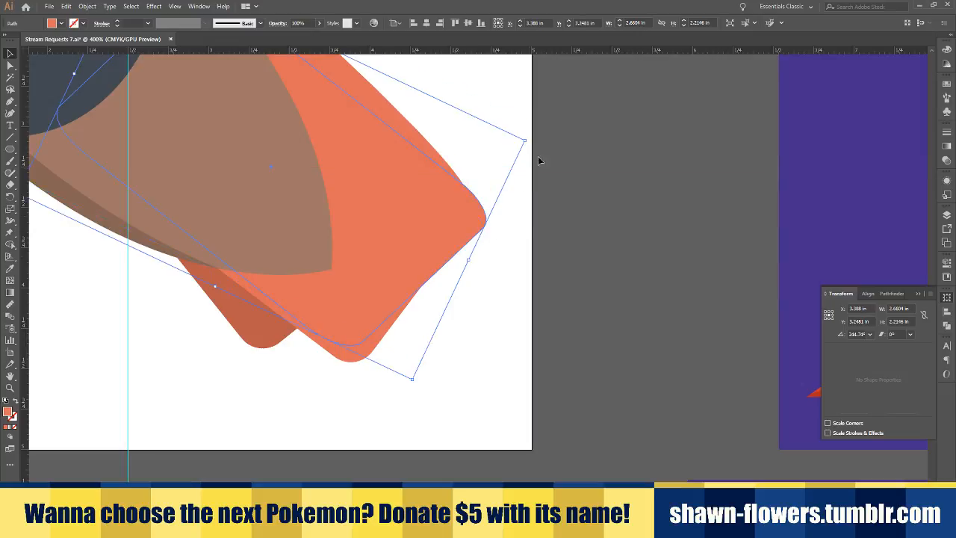
{"action": "mouse_move", "coordinate": [529, 142]}
{"action": "left_mouse_down"}
{"action": "mouse_move", "coordinate": [553, 121]}
{"action": "mouse_move", "coordinate": [535, 143]}
{"action": "left_mouse_up"}
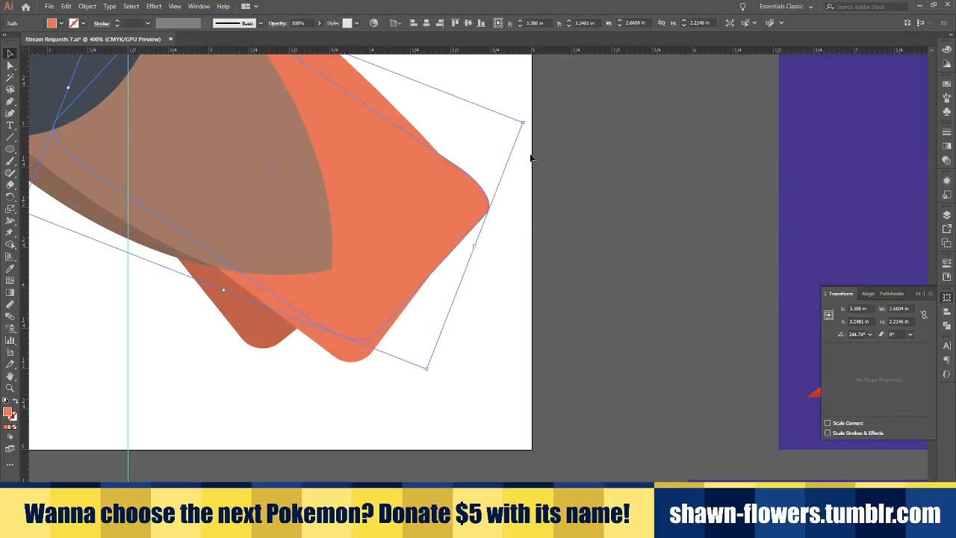
Bring the sheared orange shape in front of the brown muzzle shape
{"action": "scroll", "coordinate": [377, 319], "scroll_direction": "up", "scroll_amount": 2}
{"action": "scroll", "coordinate": [404, 326], "scroll_direction": "left", "scroll_amount": 3}
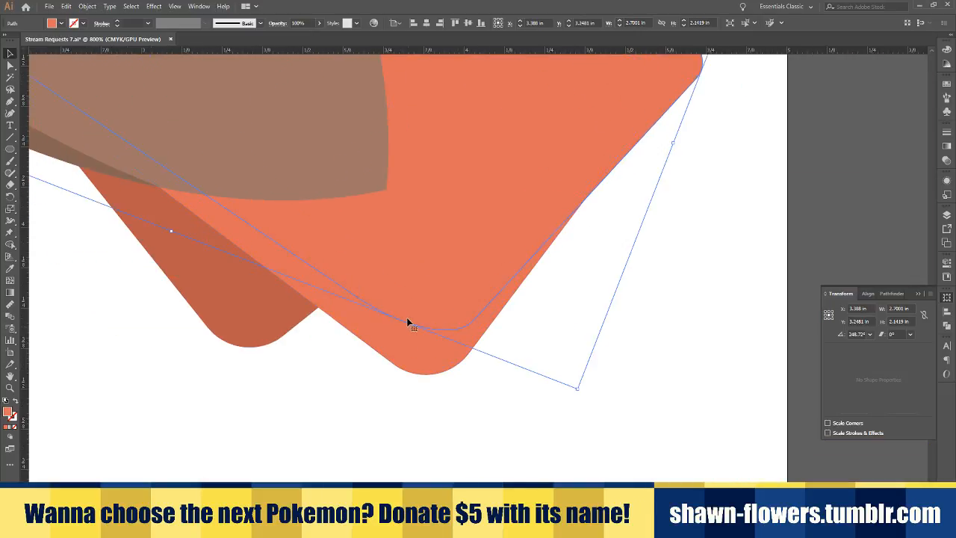
{"action": "left_click_drag", "start_coordinate": [406, 322], "coordinate": [364, 339]}
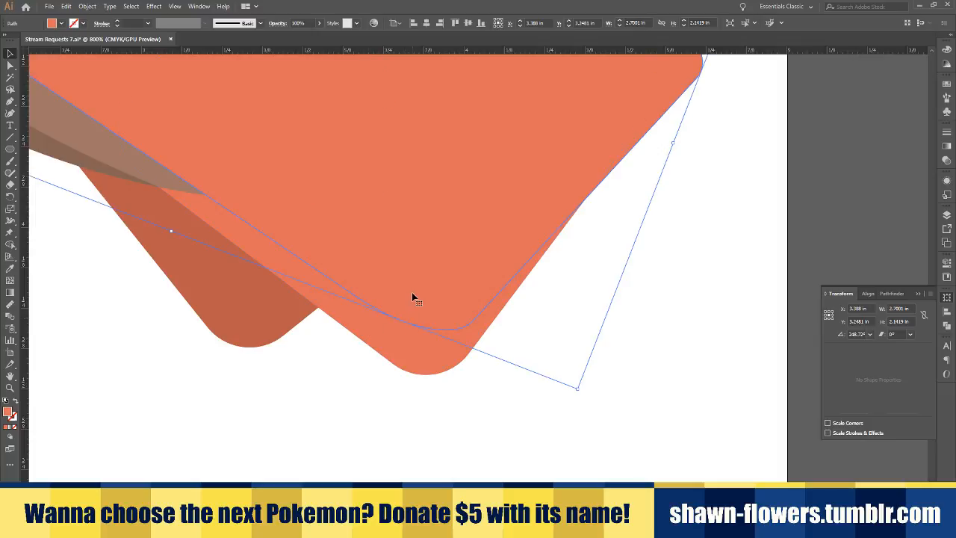
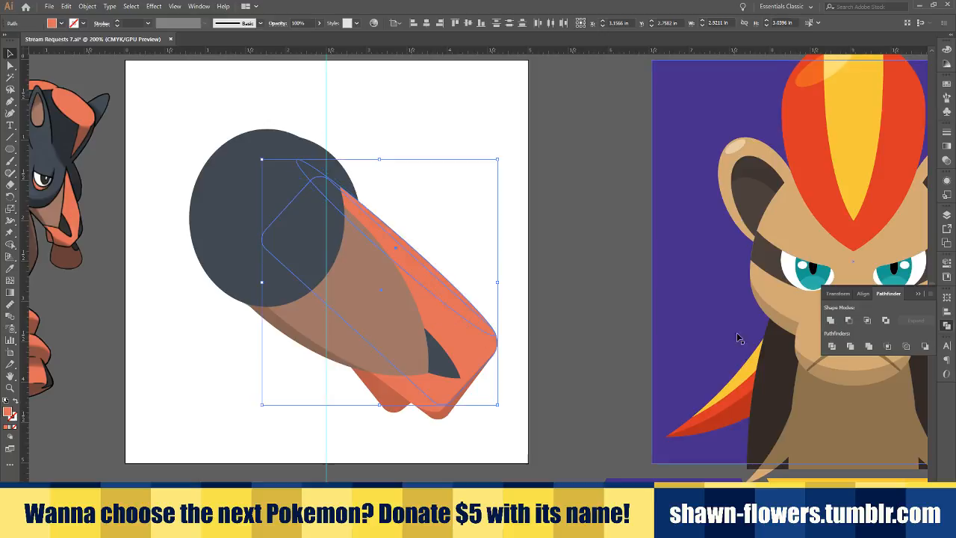
Unite the sheared orange shape, the sliver along the muzzle's bridge and the lower muzzle rectangle into one shape
{"action": "left_click", "coordinate": [438, 407], "text": "shift"}
{"action": "left_click", "coordinate": [832, 320]}
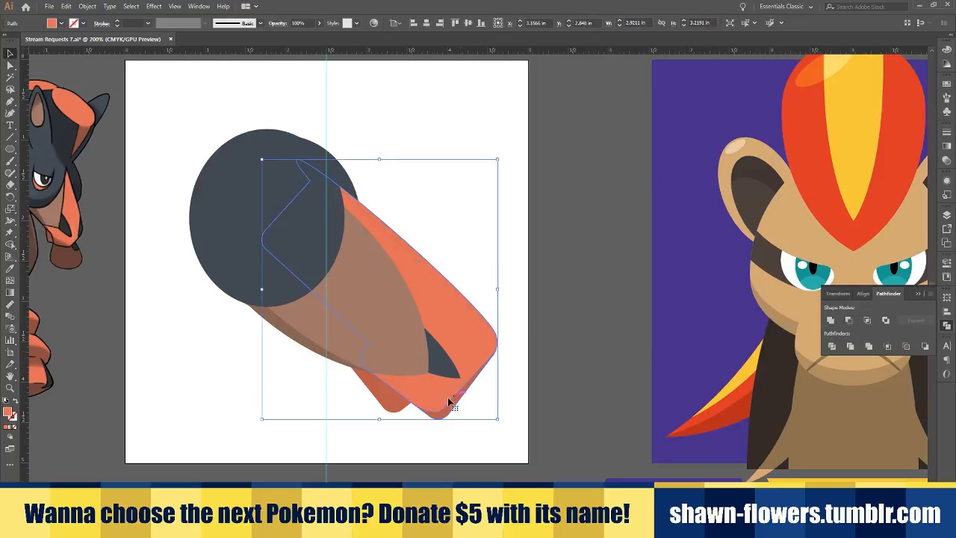
{"action": "left_click", "coordinate": [498, 427]}
Draw an orange ellipse about 2.75 by 3.95 in over the muzzle and tilt it along the muzzle's slope
{"action": "left_click", "coordinate": [10, 148]}
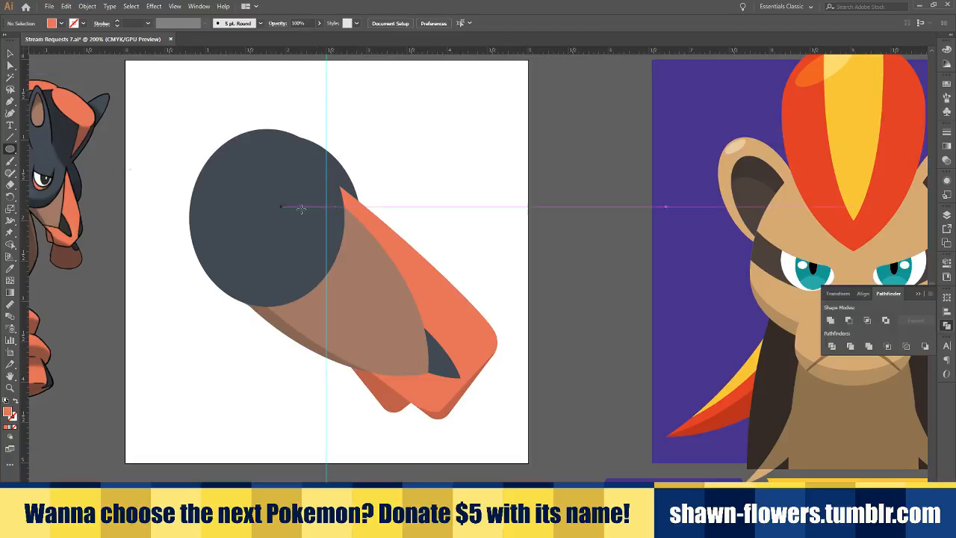
{"action": "left_click_drag", "start_coordinate": [275, 140], "coordinate": [497, 458]}
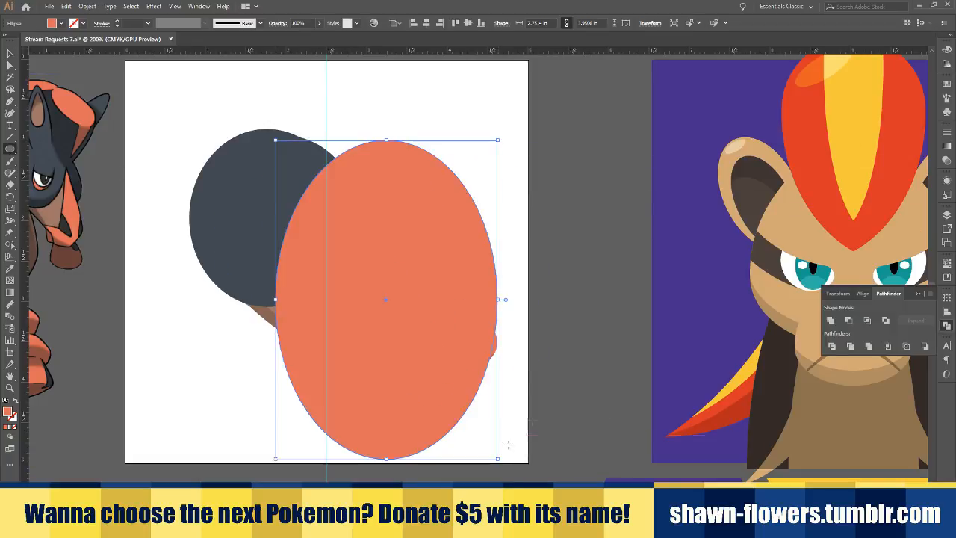
{"action": "left_click", "coordinate": [9, 56]}
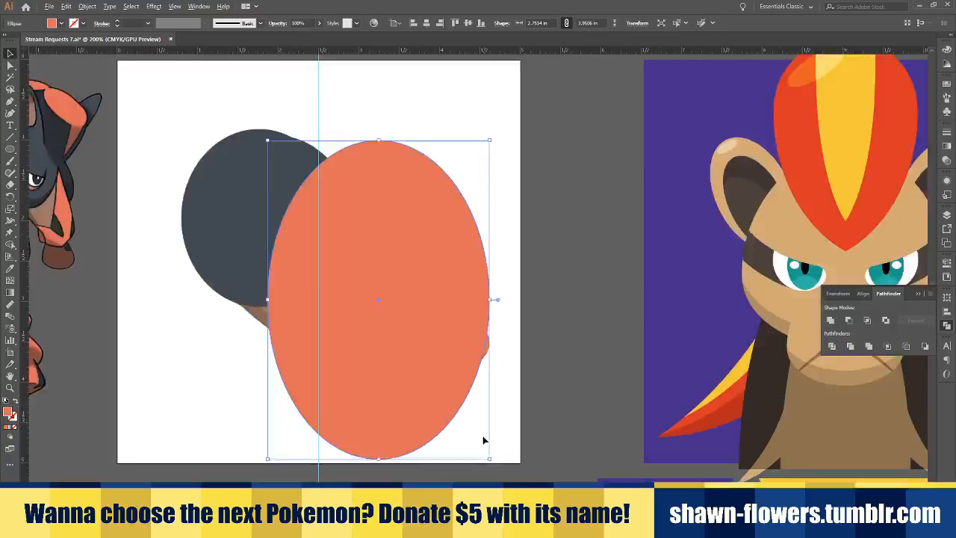
{"action": "scroll", "coordinate": [483, 435], "scroll_direction": "down", "scroll_amount": 1}
{"action": "left_click_drag", "start_coordinate": [498, 457], "coordinate": [534, 398]}
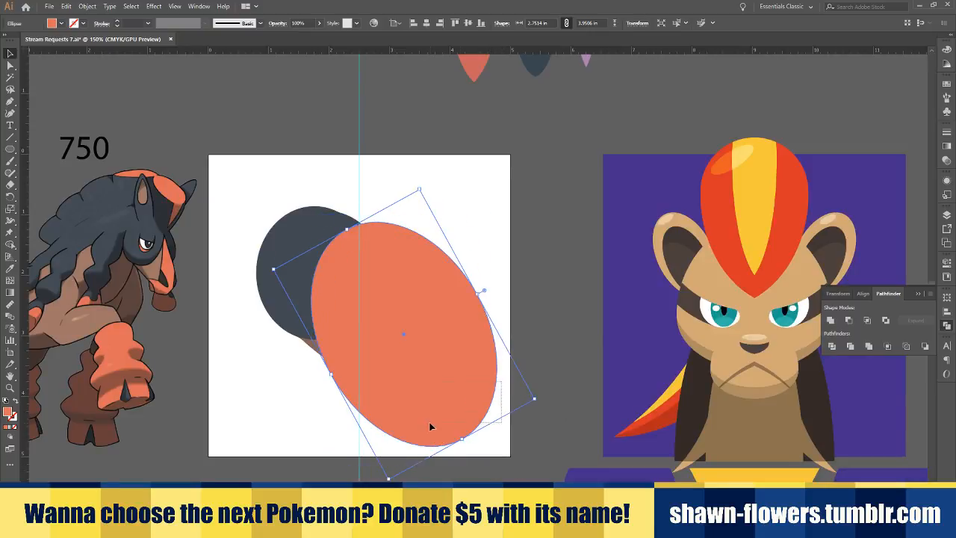
{"action": "left_click_drag", "start_coordinate": [429, 423], "coordinate": [428, 425]}
{"action": "left_click", "coordinate": [489, 432]}
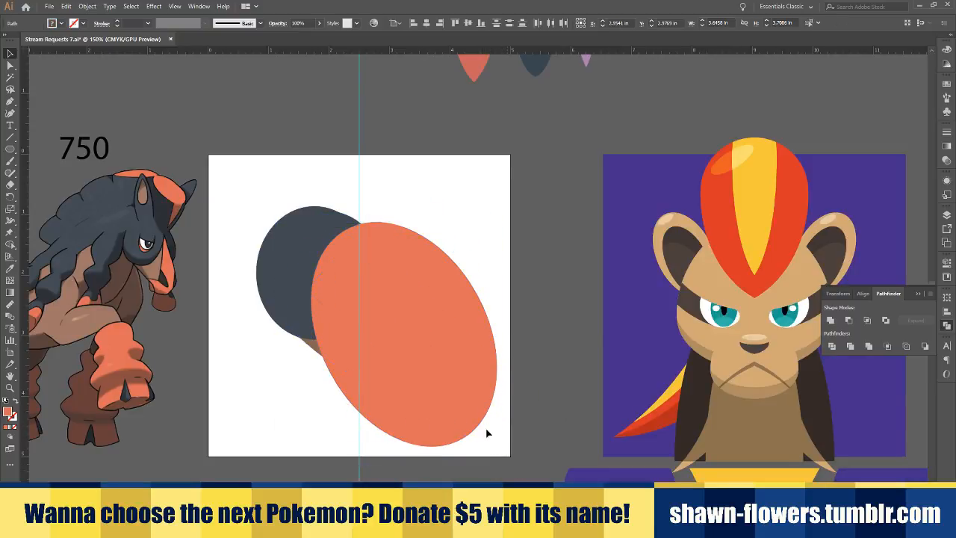
Send the tilted ellipse behind all other artwork and narrow it to about 2.13 in wide
{"action": "left_click", "coordinate": [478, 427]}
{"action": "key", "text": "ctrl+shift+bracketleft"}
{"action": "scroll", "coordinate": [489, 371], "scroll_direction": "up", "scroll_amount": 1}
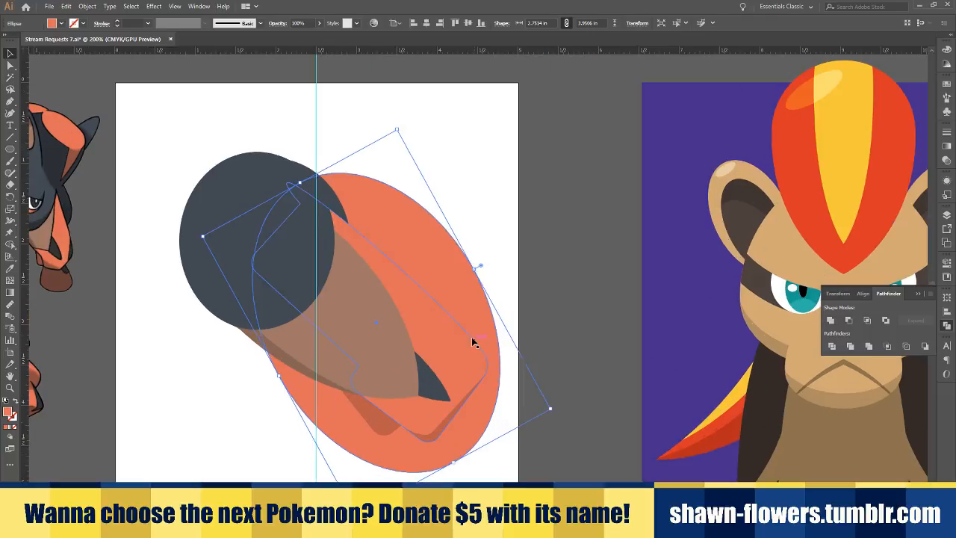
{"action": "left_click_drag", "start_coordinate": [484, 316], "coordinate": [406, 346]}
{"action": "left_click_drag", "start_coordinate": [377, 465], "coordinate": [431, 439]}
{"action": "left_click_drag", "start_coordinate": [445, 273], "coordinate": [408, 303]}
{"action": "scroll", "coordinate": [443, 421], "scroll_direction": "up", "scroll_amount": 1}
{"action": "scroll", "coordinate": [455, 459], "scroll_direction": "down", "scroll_amount": 1}
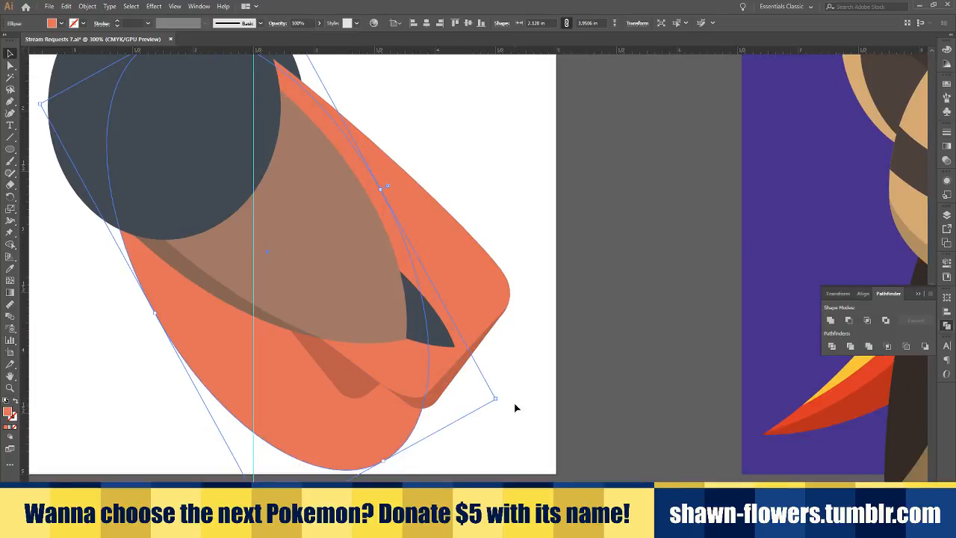
Rotate, reposition and narrow the ellipse to about 2.05 in so its upper edge curves along the muzzle's bridge and tip
{"action": "left_click_drag", "start_coordinate": [501, 400], "coordinate": [546, 371]}
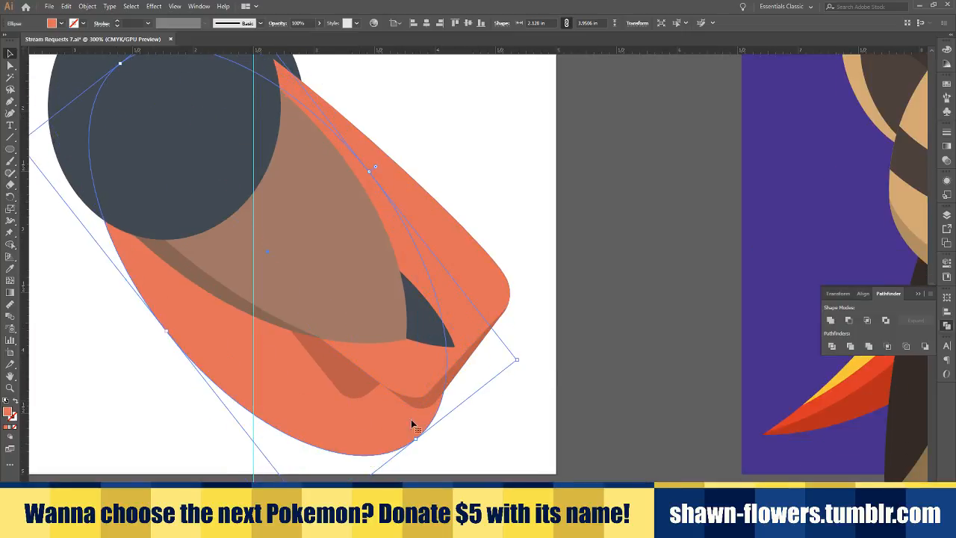
{"action": "left_click_drag", "start_coordinate": [352, 435], "coordinate": [382, 424]}
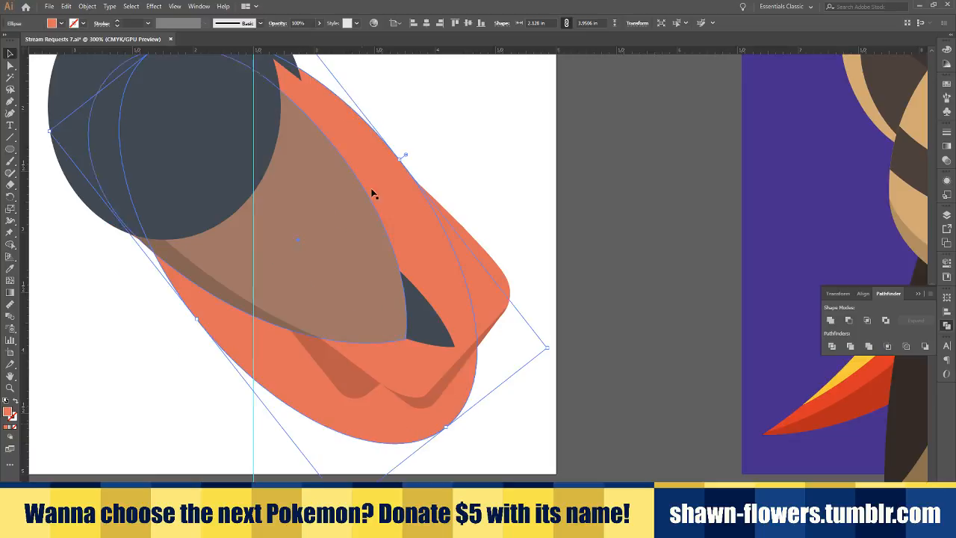
{"action": "left_click_drag", "start_coordinate": [404, 155], "coordinate": [395, 167]}
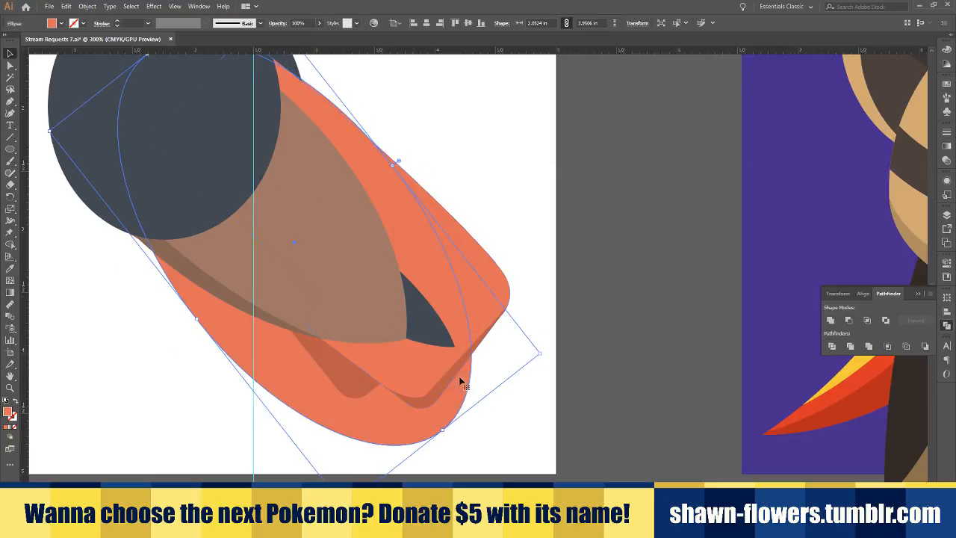
{"action": "left_click_drag", "start_coordinate": [348, 475], "coordinate": [370, 471]}
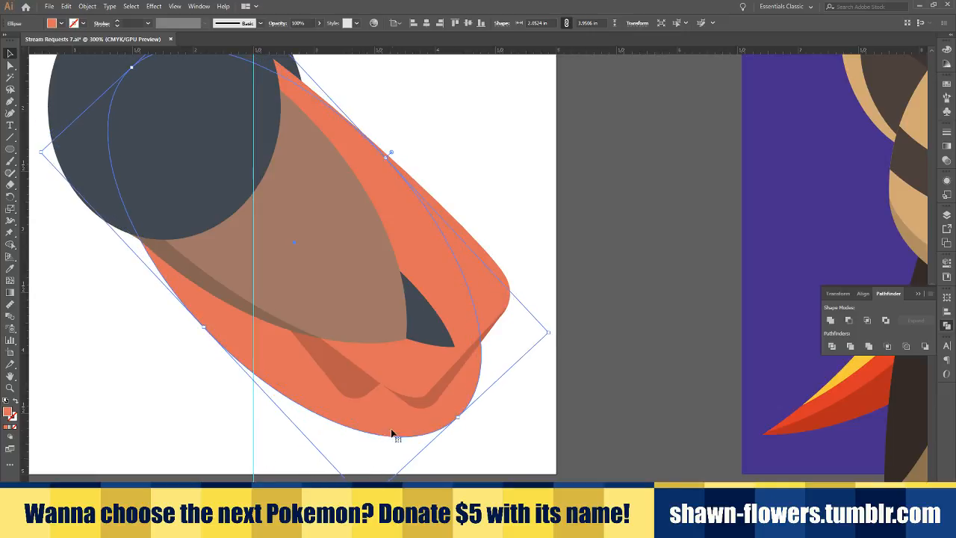
{"action": "left_click_drag", "start_coordinate": [392, 433], "coordinate": [381, 425]}
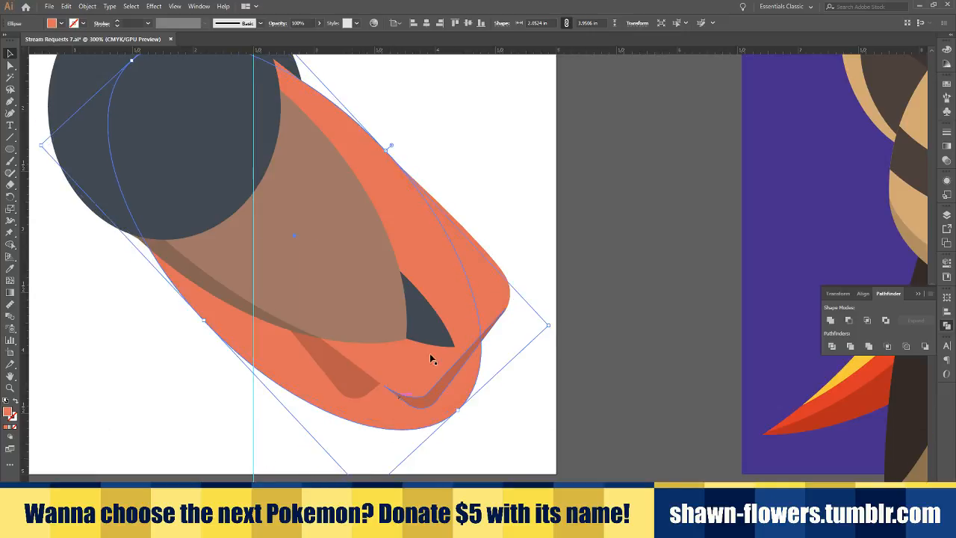
Bring the ellipse and the united orange muzzle shape to the front and separate their overlap with the Shape Builder tool
{"action": "left_click", "coordinate": [445, 269], "text": "shift"}
{"action": "scroll", "coordinate": [509, 356], "scroll_direction": "down", "scroll_amount": 1}
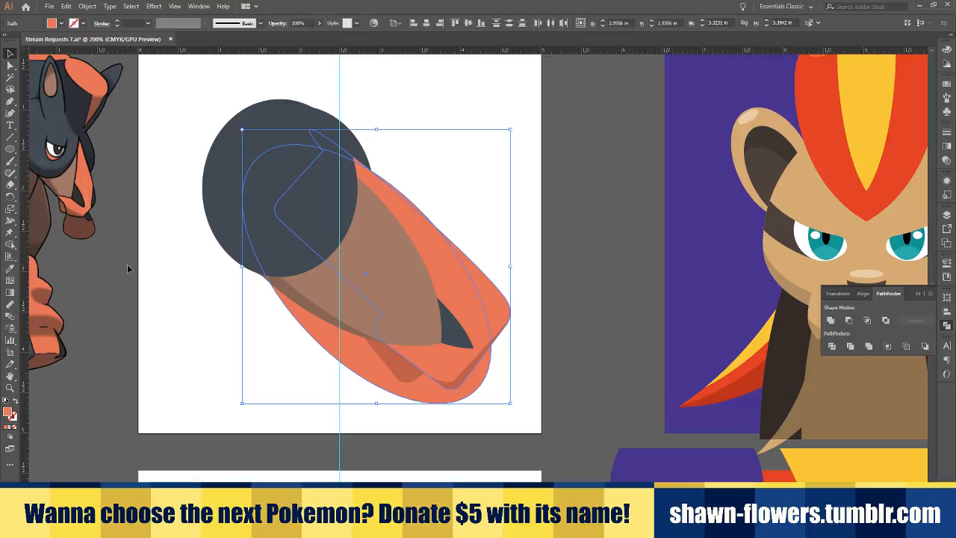
{"action": "key", "text": "ctrl+shift+bracketright"}
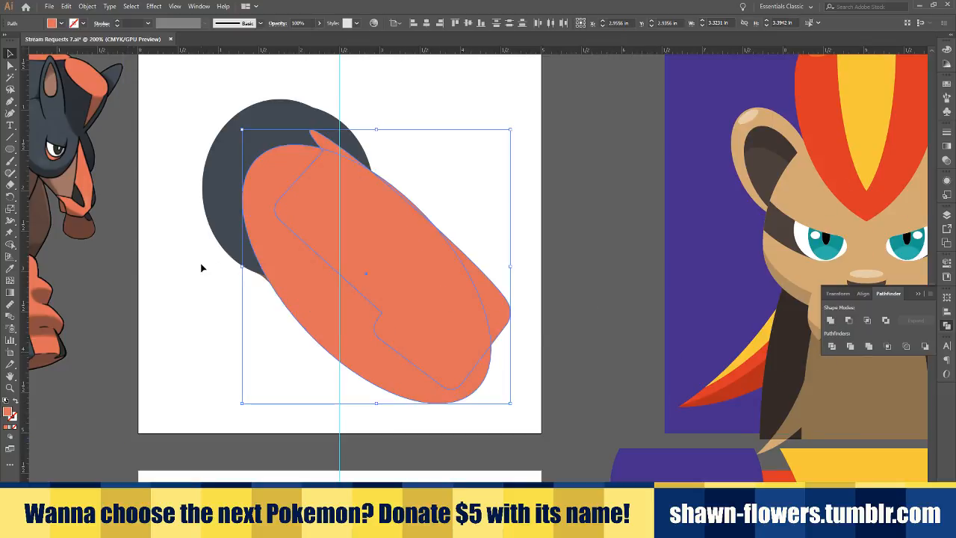
{"action": "left_click", "coordinate": [10, 245]}
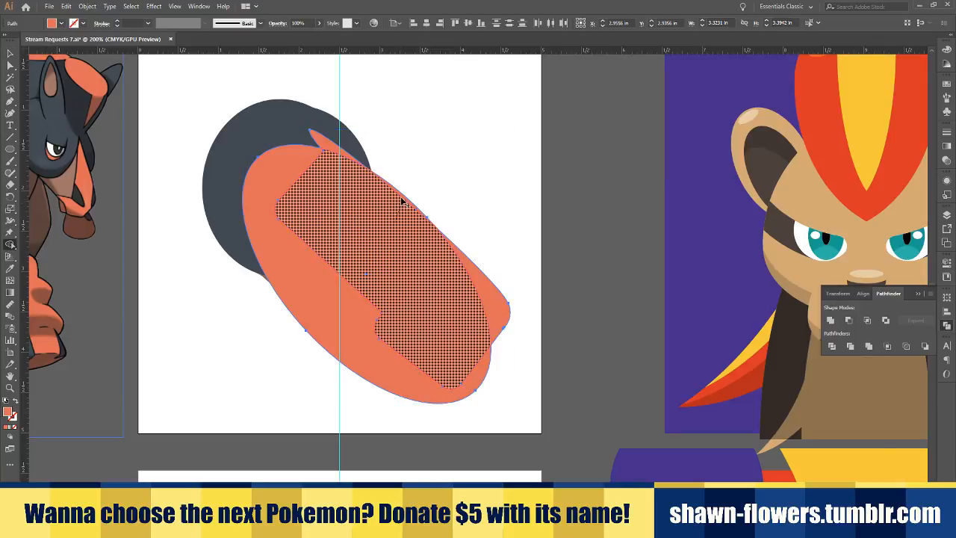
{"action": "left_click", "coordinate": [403, 200]}
{"action": "left_click", "coordinate": [10, 55]}
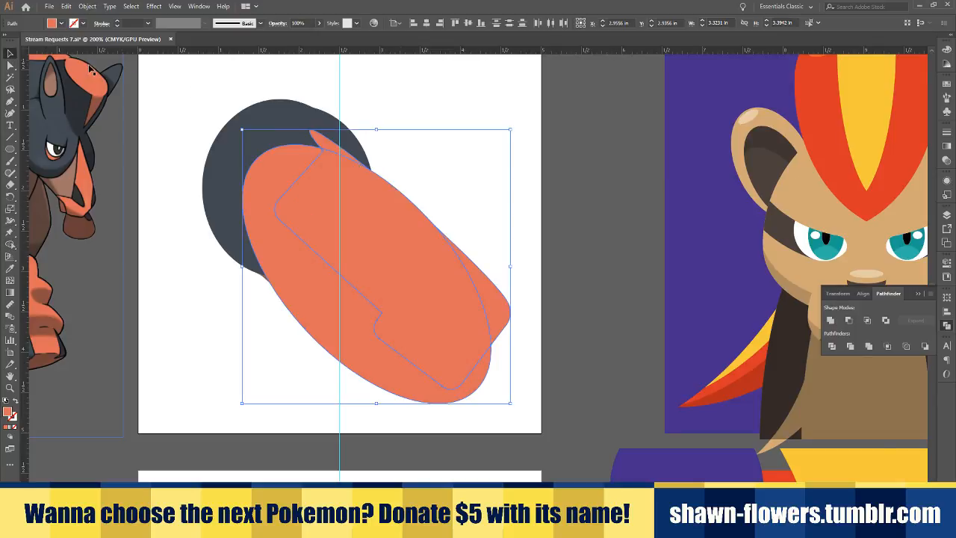
Delete the leftover pieces outside the overlap and send the remaining curved orange muzzle shape to the back
{"action": "left_click", "coordinate": [375, 162]}
{"action": "left_click", "coordinate": [333, 147]}
{"action": "key", "text": "Delete"}
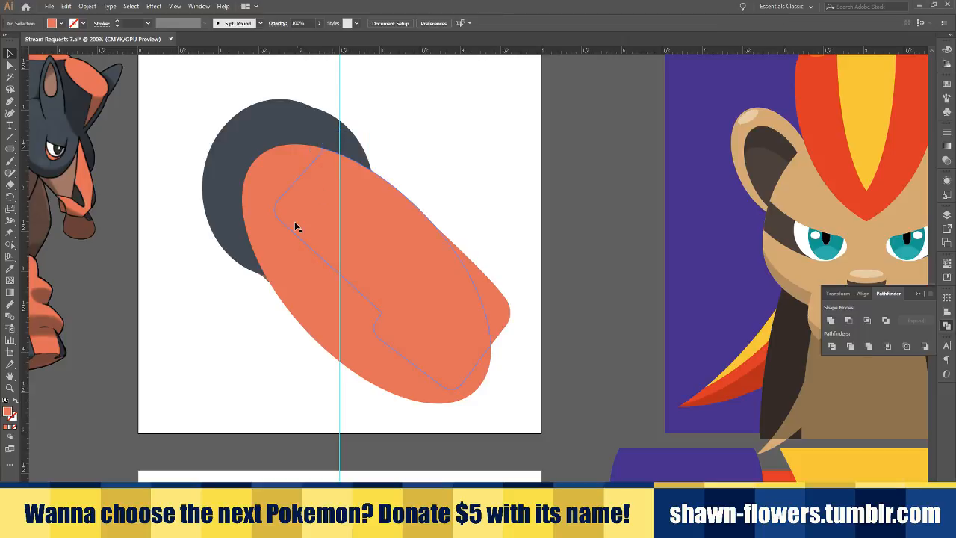
{"action": "left_click", "coordinate": [289, 259]}
{"action": "key", "text": "Delete"}
{"action": "left_click", "coordinate": [500, 315]}
{"action": "key", "text": "Delete"}
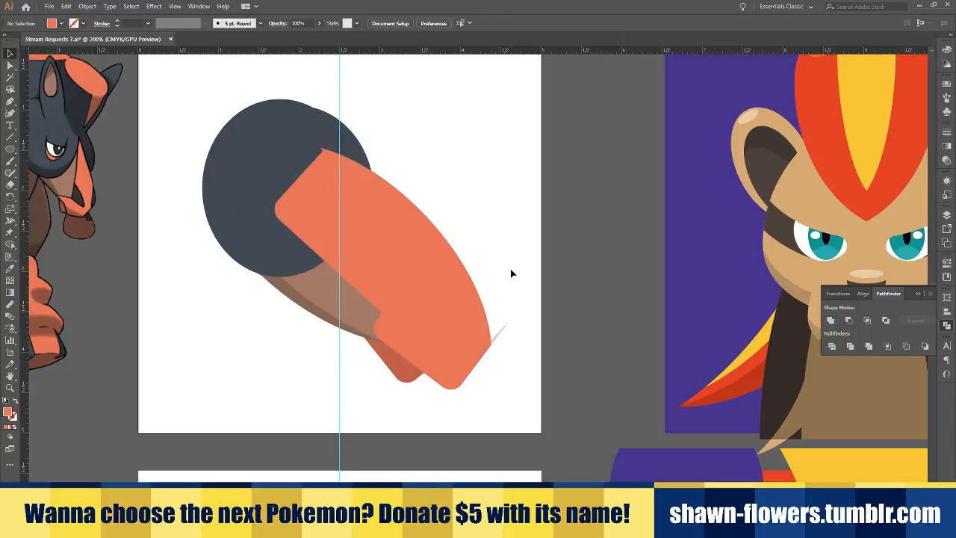
{"action": "left_click", "coordinate": [457, 311]}
{"action": "key", "text": "ctrl+shift+bracketleft"}
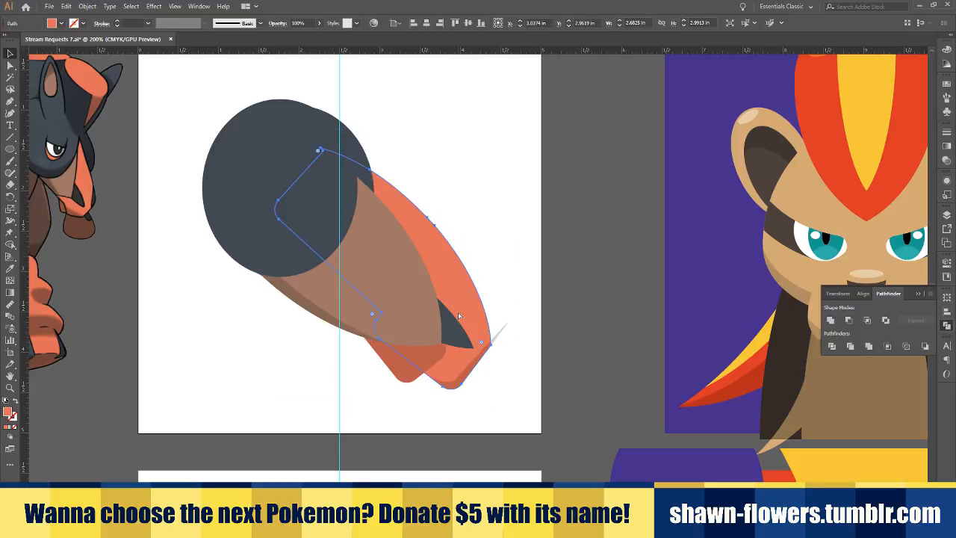
Send the dark rear head ellipse and the darker orange lower jaw piece behind the orange muzzle shape
{"action": "left_click", "coordinate": [501, 275]}
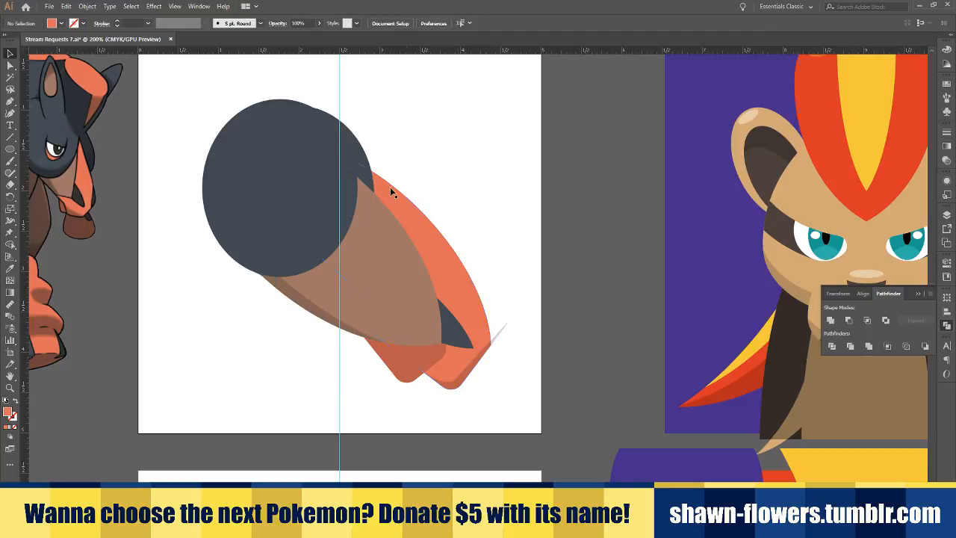
{"action": "left_click", "coordinate": [359, 159]}
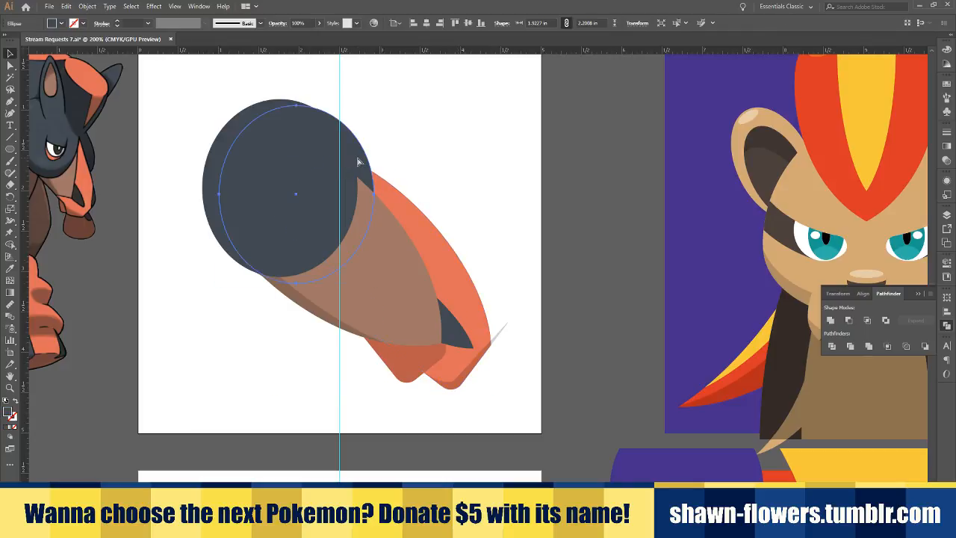
{"action": "left_click", "coordinate": [422, 154]}
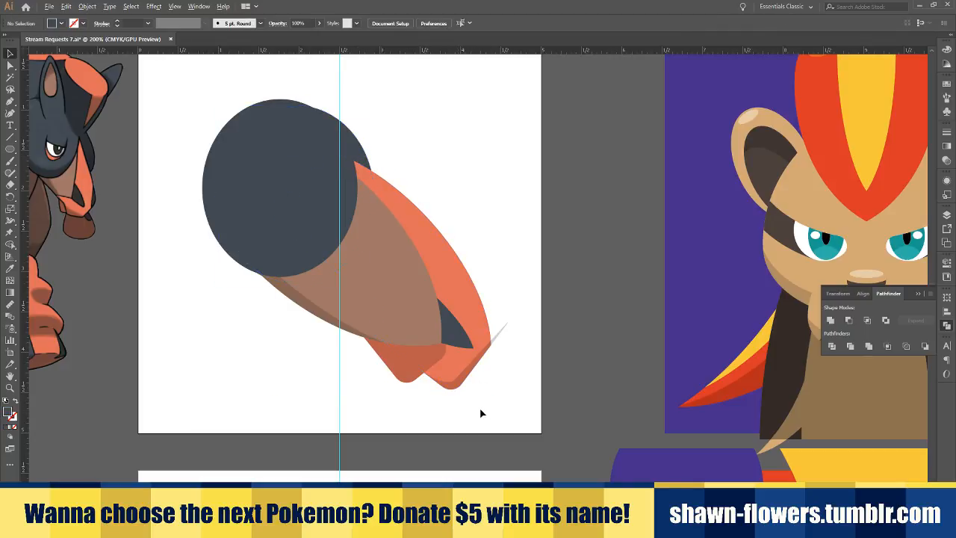
{"action": "scroll", "coordinate": [444, 411], "scroll_direction": "up", "scroll_amount": 2}
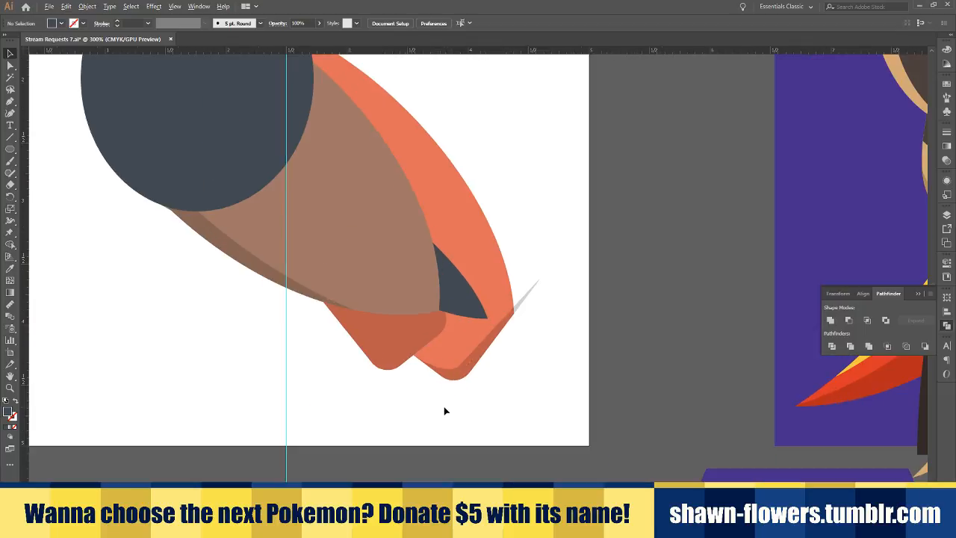
{"action": "left_click", "coordinate": [386, 357]}
{"action": "key", "text": "ctrl+shift+bracketleft"}
{"action": "left_click", "coordinate": [407, 388]}
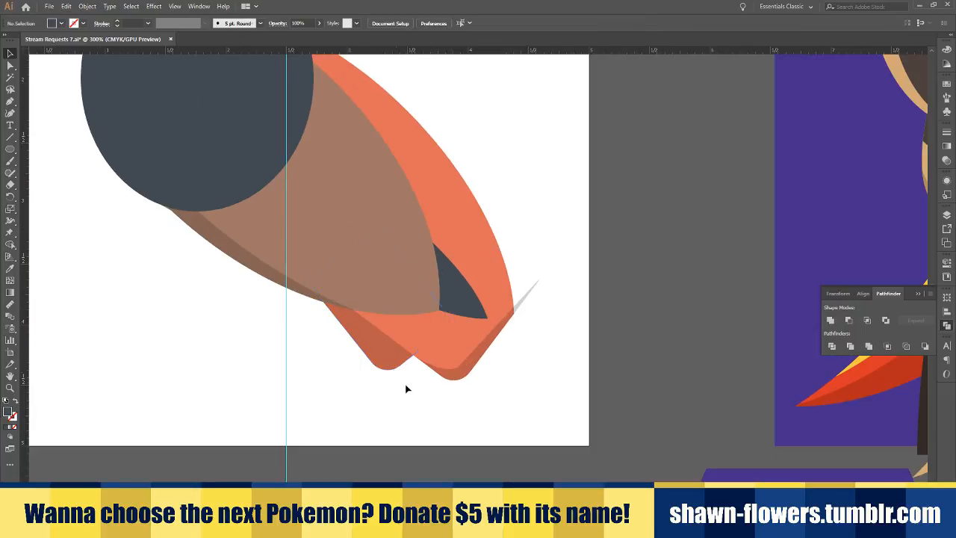
Trim the translucent shadow along the muzzle's tip to the orange muzzle outline with Pathfinder Intersect
{"action": "scroll", "coordinate": [444, 378], "scroll_direction": "up", "scroll_amount": 2}
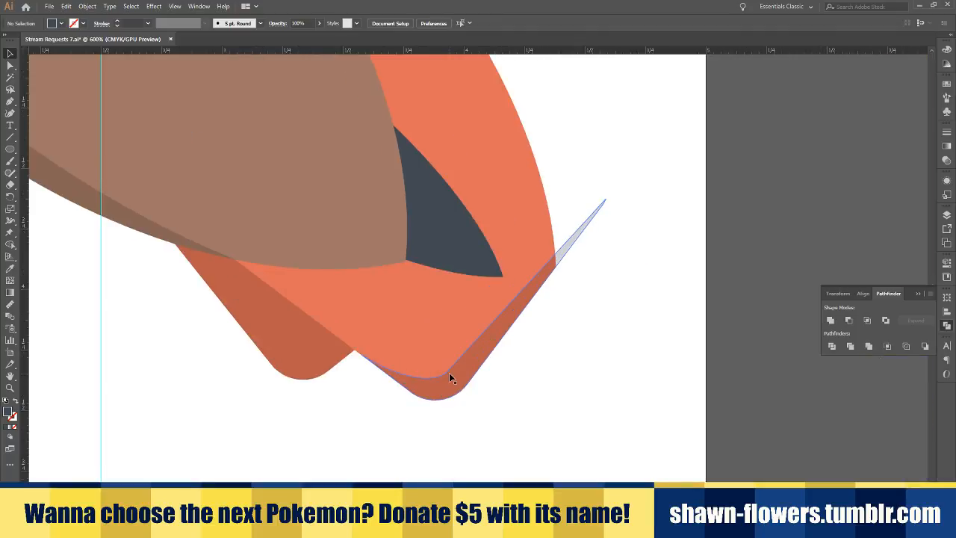
{"action": "left_click", "coordinate": [449, 373]}
{"action": "mouse_move", "coordinate": [419, 351]}
{"action": "left_mouse_down"}
{"action": "mouse_move", "coordinate": [419, 329]}
{"action": "mouse_move", "coordinate": [426, 336]}
{"action": "left_mouse_up"}
{"action": "key", "text": "ctrl+shift+a"}
{"action": "scroll", "coordinate": [538, 357], "scroll_direction": "up", "scroll_amount": 2}
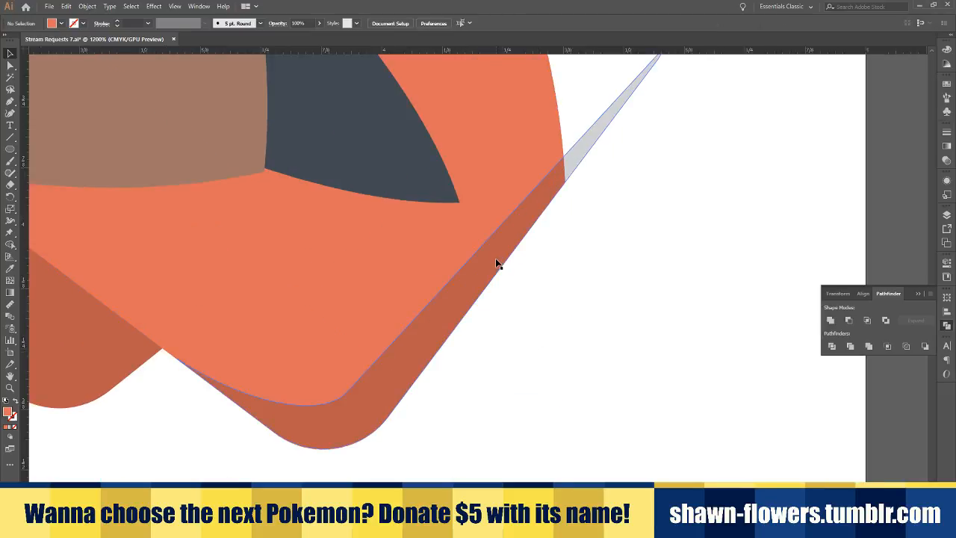
{"action": "left_click", "coordinate": [312, 286], "text": "shift"}
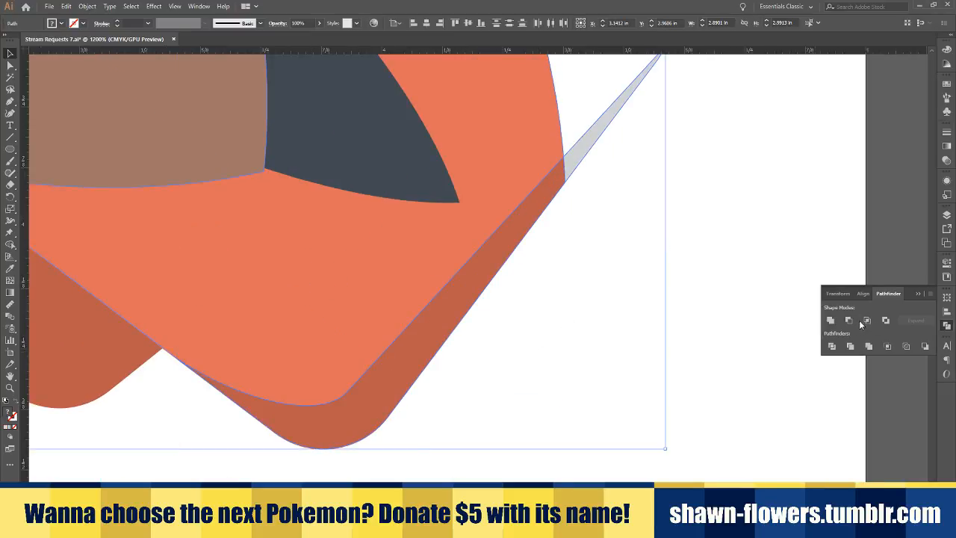
{"action": "left_click", "coordinate": [867, 323]}
{"action": "left_click", "coordinate": [544, 307]}
{"action": "scroll", "coordinate": [543, 307], "scroll_direction": "down", "scroll_amount": 5}
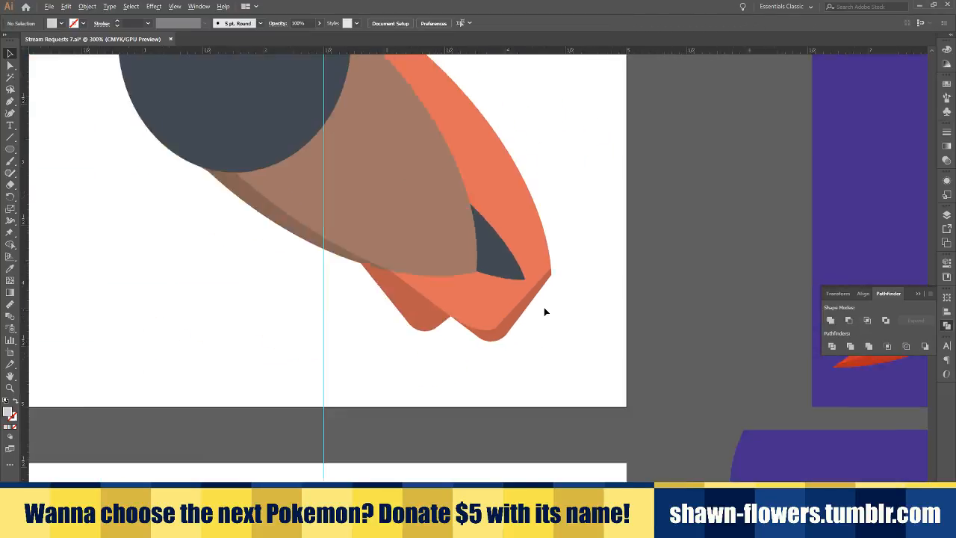
Move the complete head artwork down and to the right on its artboard
{"action": "scroll", "coordinate": [570, 367], "scroll_direction": "up", "scroll_amount": 3}
{"action": "scroll", "coordinate": [390, 397], "scroll_direction": "left", "scroll_amount": 2}
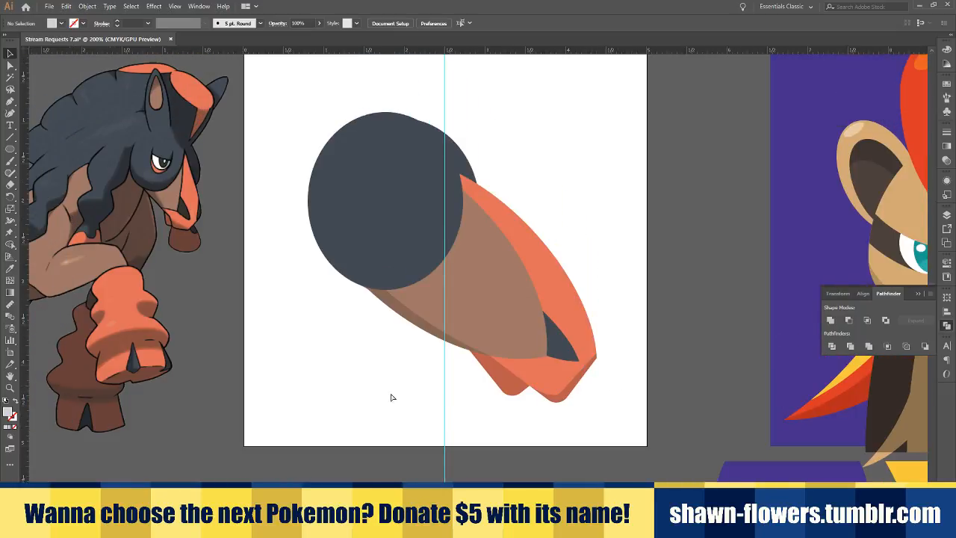
{"action": "scroll", "coordinate": [430, 397], "scroll_direction": "left", "scroll_amount": 2}
{"action": "scroll", "coordinate": [426, 399], "scroll_direction": "up", "scroll_amount": 2}
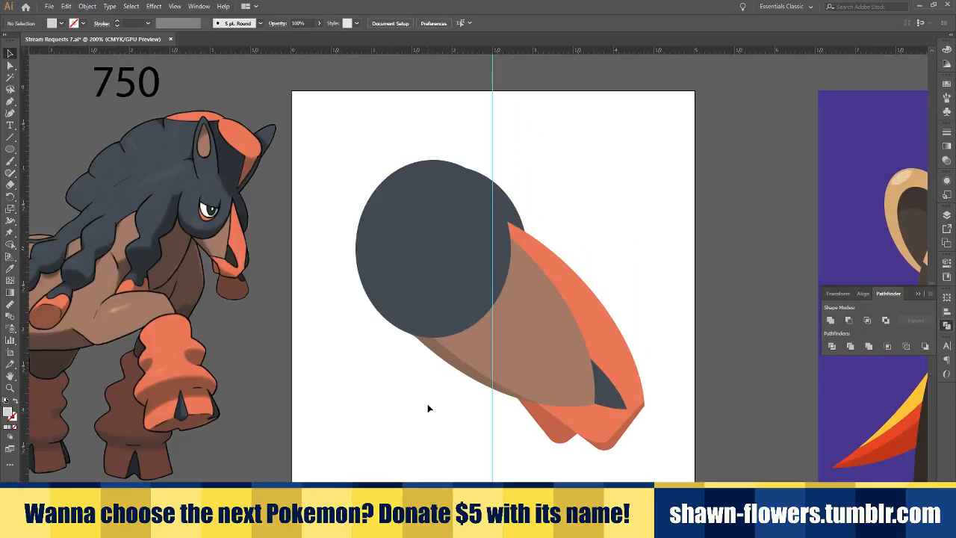
{"action": "scroll", "coordinate": [412, 411], "scroll_direction": "up", "scroll_amount": 1}
{"action": "scroll", "coordinate": [400, 422], "scroll_direction": "right", "scroll_amount": 3}
{"action": "scroll", "coordinate": [396, 426], "scroll_direction": "up", "scroll_amount": 1}
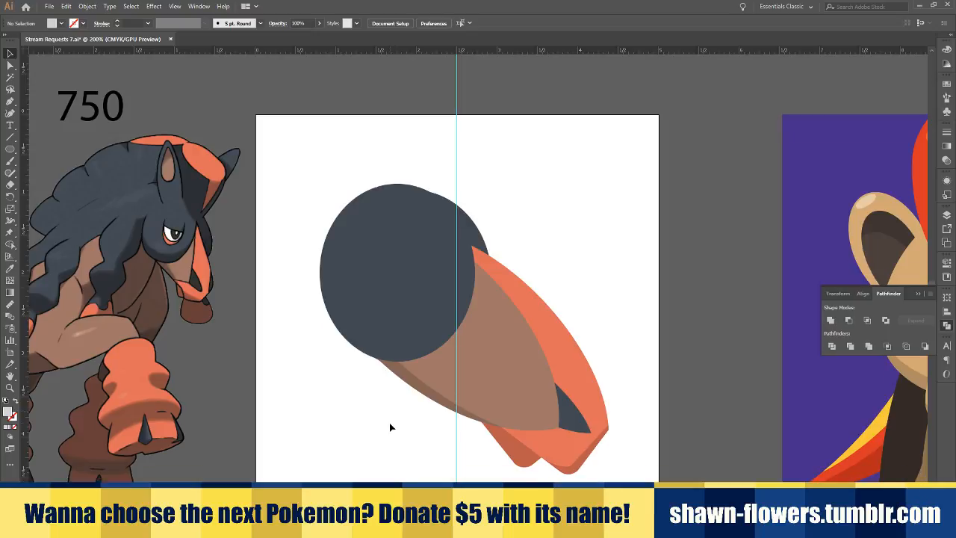
{"action": "left_click", "coordinate": [429, 241]}
{"action": "left_click", "coordinate": [560, 199]}
{"action": "scroll", "coordinate": [523, 206], "scroll_direction": "left", "scroll_amount": 2}
{"action": "left_click_drag", "start_coordinate": [499, 297], "coordinate": [647, 452]}
{"action": "scroll", "coordinate": [647, 452], "scroll_direction": "down", "scroll_amount": 3}
{"action": "left_click_drag", "start_coordinate": [597, 289], "coordinate": [632, 311]}
{"action": "left_click", "coordinate": [625, 209]}
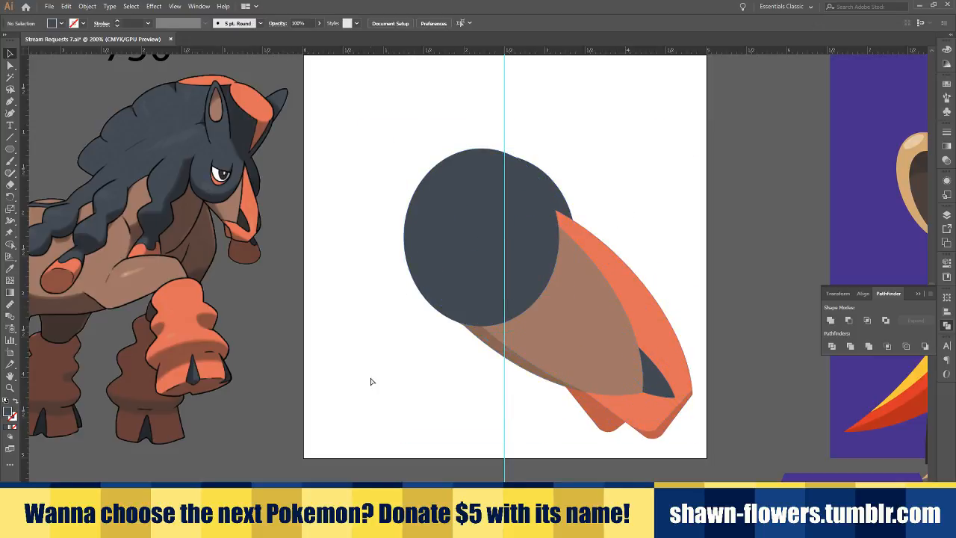
Enlarge the complete head to about 3.80 by 3.82 in and shift it up and to the left
{"action": "scroll", "coordinate": [374, 383], "scroll_direction": "right", "scroll_amount": 2}
{"action": "scroll", "coordinate": [383, 385], "scroll_direction": "up", "scroll_amount": 2}
{"action": "left_click_drag", "start_coordinate": [506, 323], "coordinate": [671, 478]}
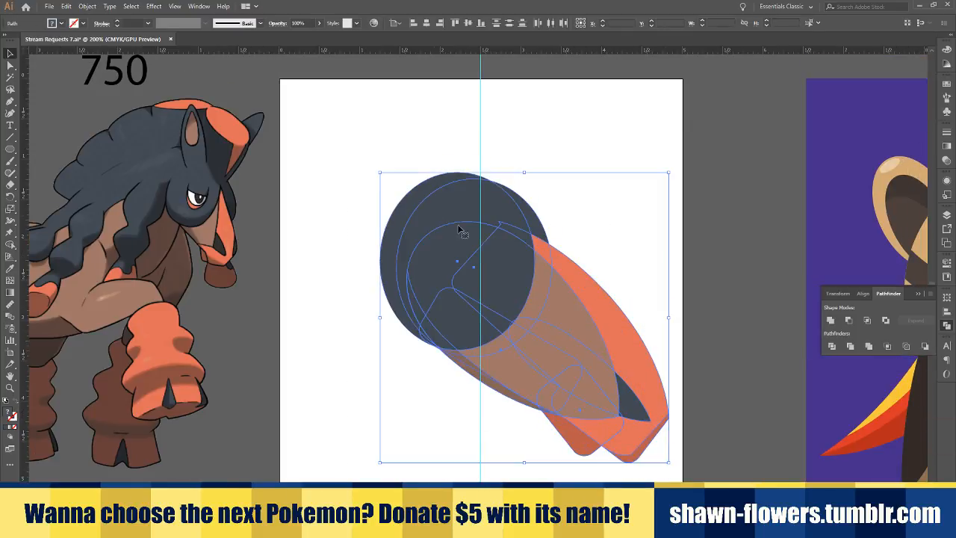
{"action": "left_click_drag", "start_coordinate": [384, 175], "coordinate": [360, 154]}
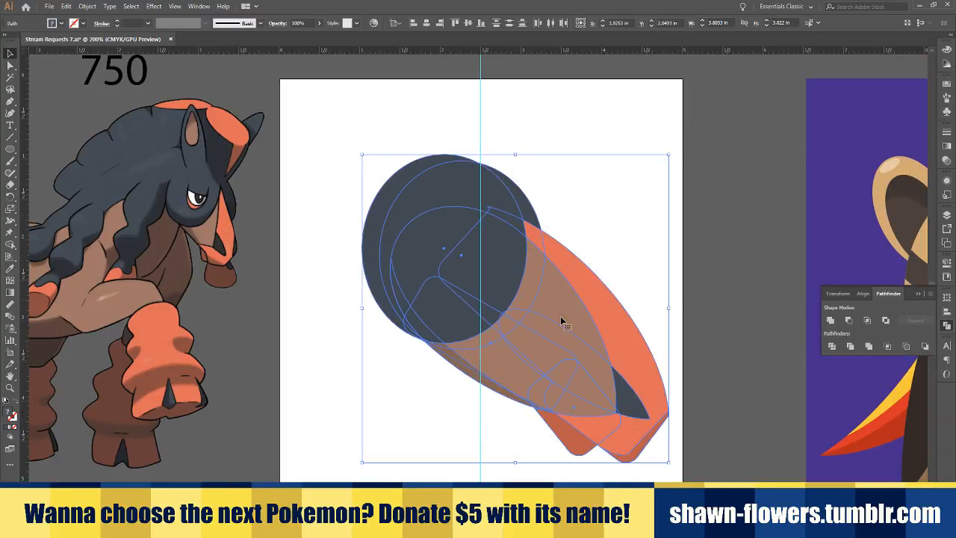
{"action": "left_click_drag", "start_coordinate": [561, 320], "coordinate": [544, 305]}
{"action": "left_click", "coordinate": [590, 209]}
Draw an upright eye ellipse about 0.88 by 1.28 in on the dark head circle and fill it white
{"action": "key", "text": "l"}
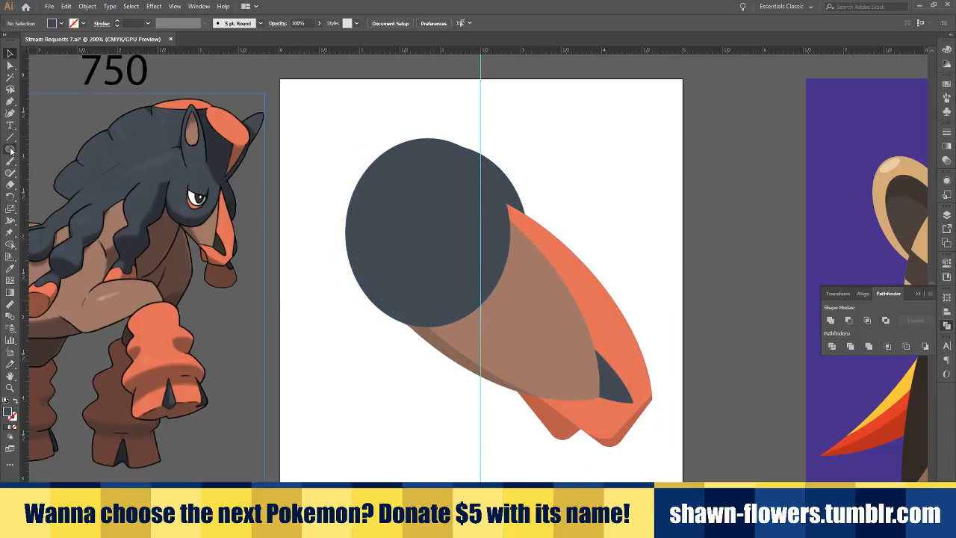
{"action": "left_click_drag", "start_coordinate": [400, 172], "coordinate": [471, 275]}
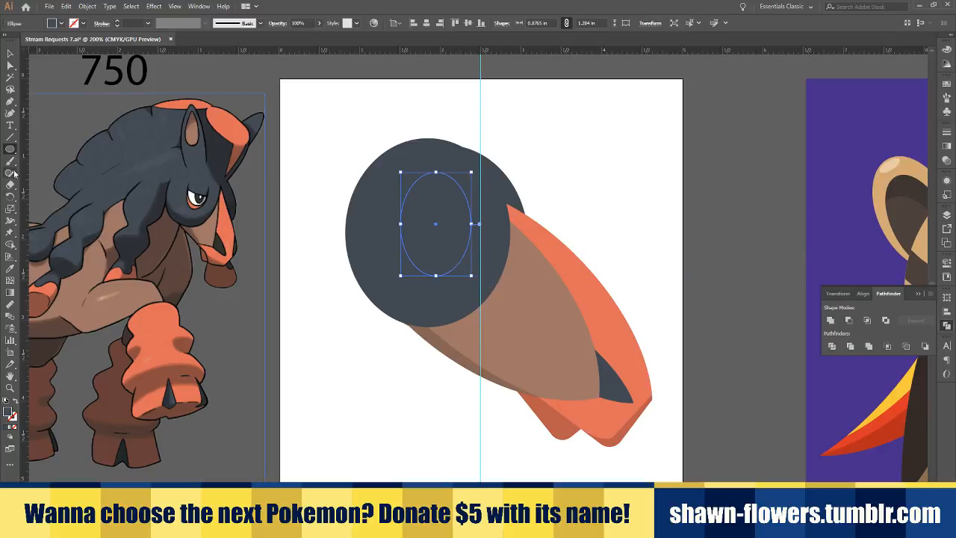
{"action": "left_click", "coordinate": [52, 25]}
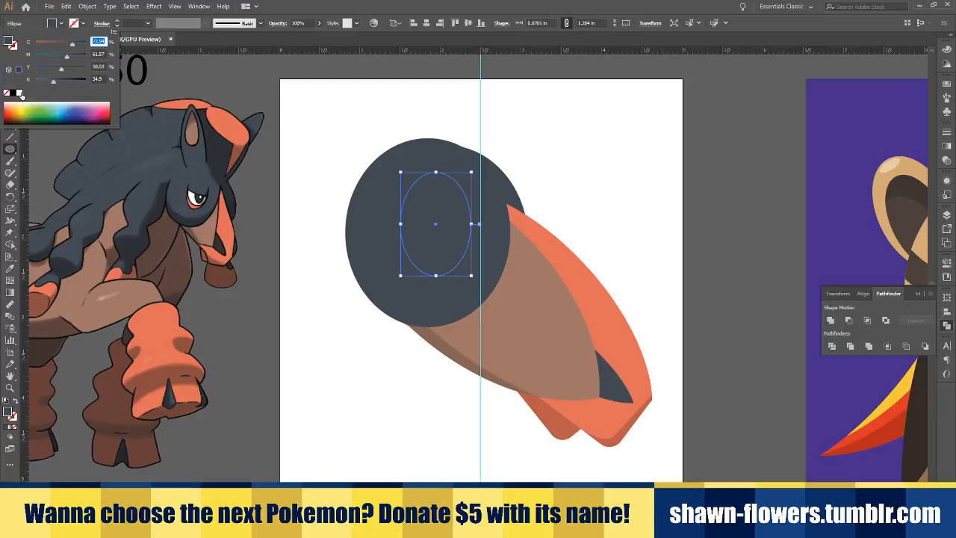
{"action": "left_click", "coordinate": [21, 94]}
{"action": "left_click", "coordinate": [61, 24]}
{"action": "key", "text": "v"}
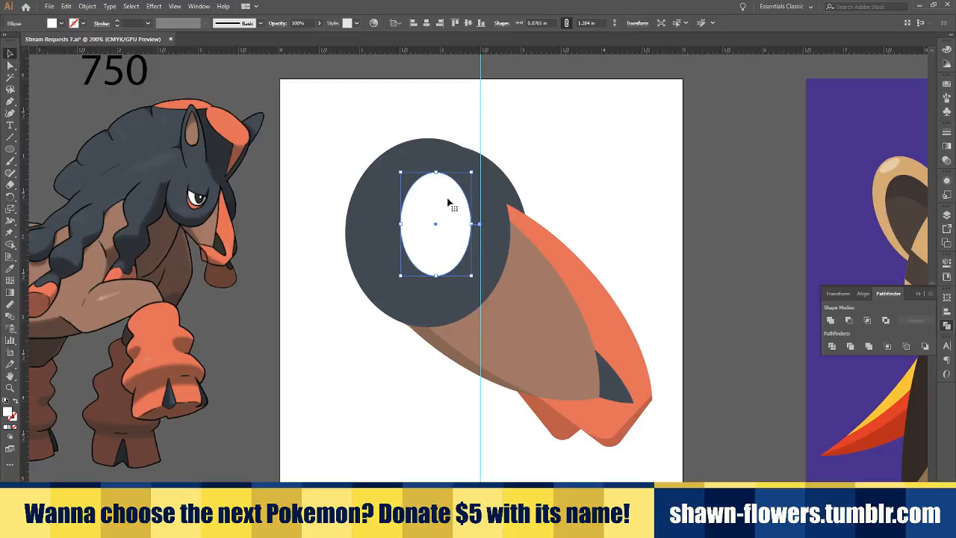
Place a tilted, stretched copy of the ellipse over the eye's upper half and subtract it with Minus Front
{"action": "left_click_drag", "start_coordinate": [451, 261], "coordinate": [538, 168]}
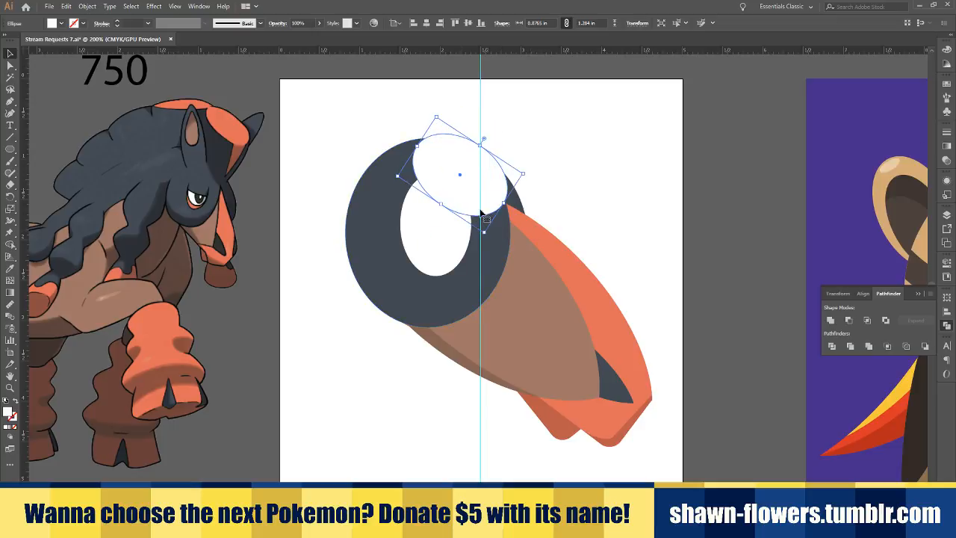
{"action": "left_click_drag", "start_coordinate": [481, 205], "coordinate": [471, 224]}
{"action": "left_click", "coordinate": [454, 260], "text": "shift"}
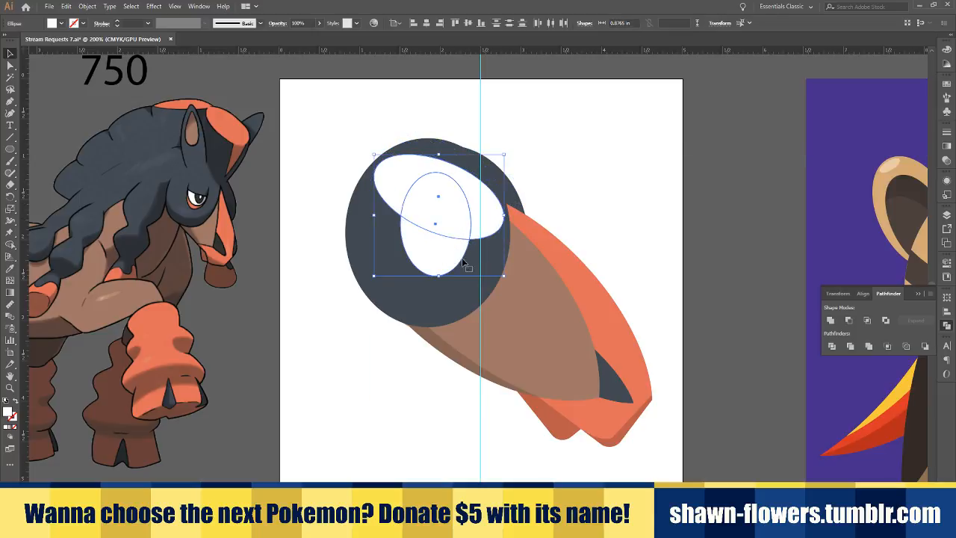
{"action": "left_click", "coordinate": [853, 320]}
{"action": "left_click", "coordinate": [431, 366]}
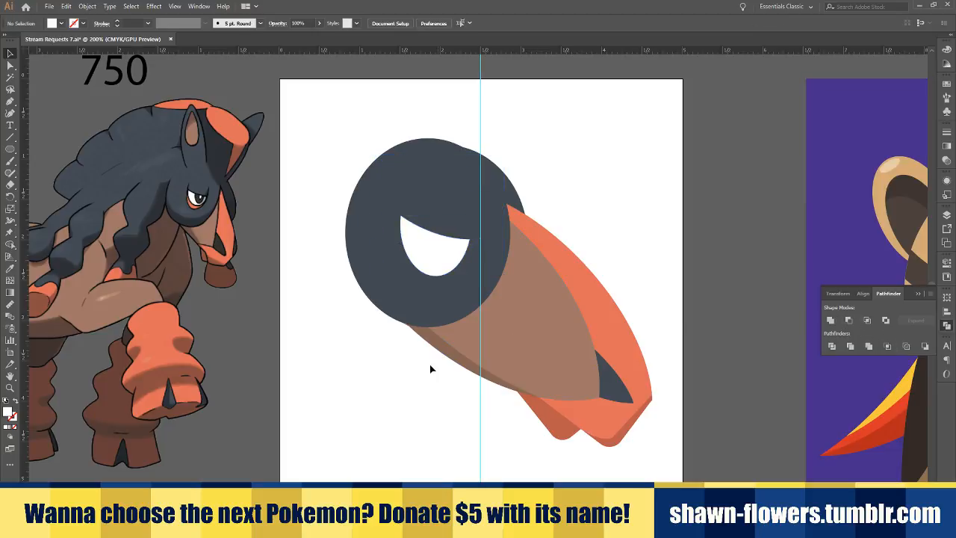
Slightly rotate and narrow the white eye shape and nudge it toward the muzzle
{"action": "left_click", "coordinate": [440, 252]}
{"action": "left_click_drag", "start_coordinate": [401, 245], "coordinate": [405, 246]}
{"action": "mouse_move", "coordinate": [470, 248]}
{"action": "left_mouse_down"}
{"action": "mouse_move", "coordinate": [499, 248]}
{"action": "mouse_move", "coordinate": [474, 246]}
{"action": "mouse_move", "coordinate": [479, 277]}
{"action": "mouse_move", "coordinate": [463, 261]}
{"action": "left_mouse_up"}
{"action": "left_click", "coordinate": [575, 197]}
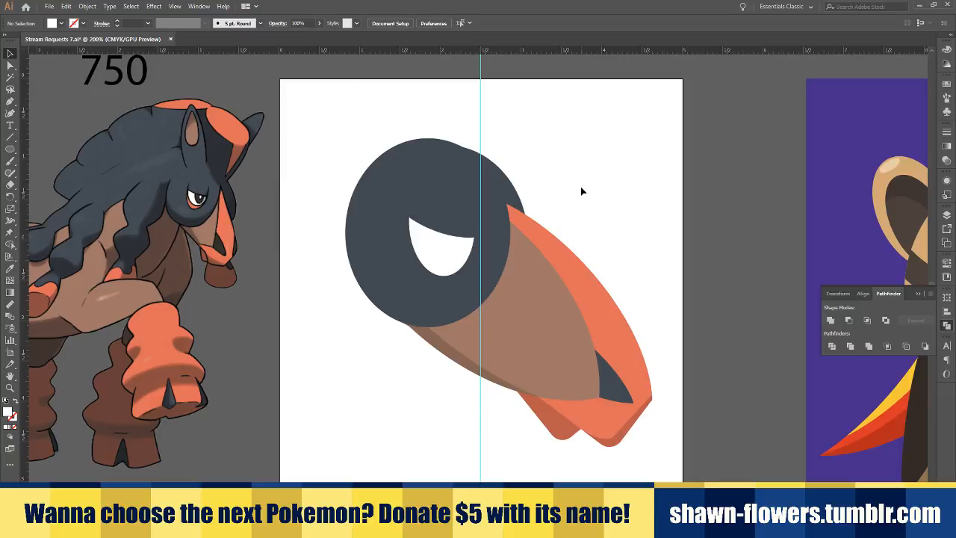
Duplicate the white eye shape slightly lower and narrow the copy to about 0.76 in wide
{"action": "scroll", "coordinate": [475, 254], "scroll_direction": "up", "scroll_amount": 2}
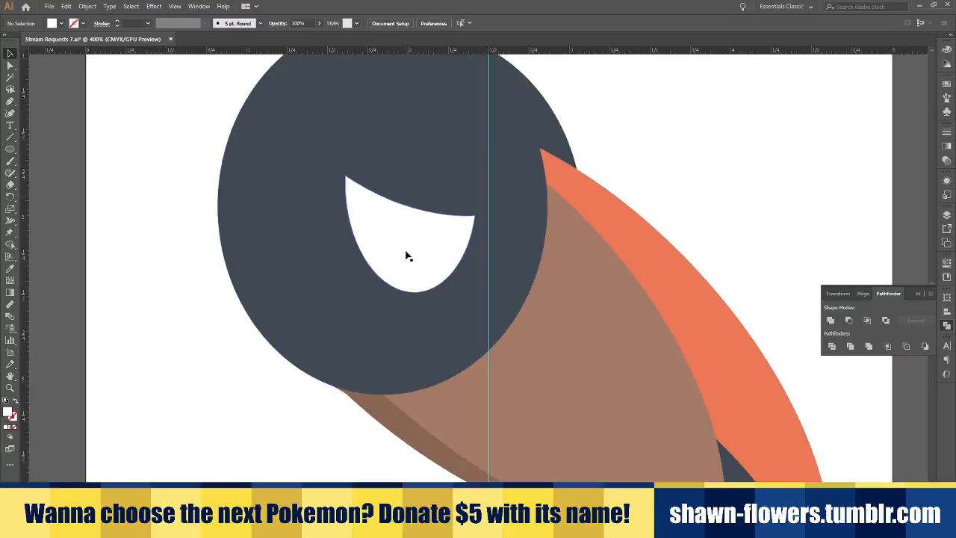
{"action": "mouse_move", "coordinate": [407, 256]}
{"action": "left_mouse_down"}
{"action": "mouse_move", "coordinate": [421, 261]}
{"action": "mouse_move", "coordinate": [406, 271]}
{"action": "left_mouse_up"}
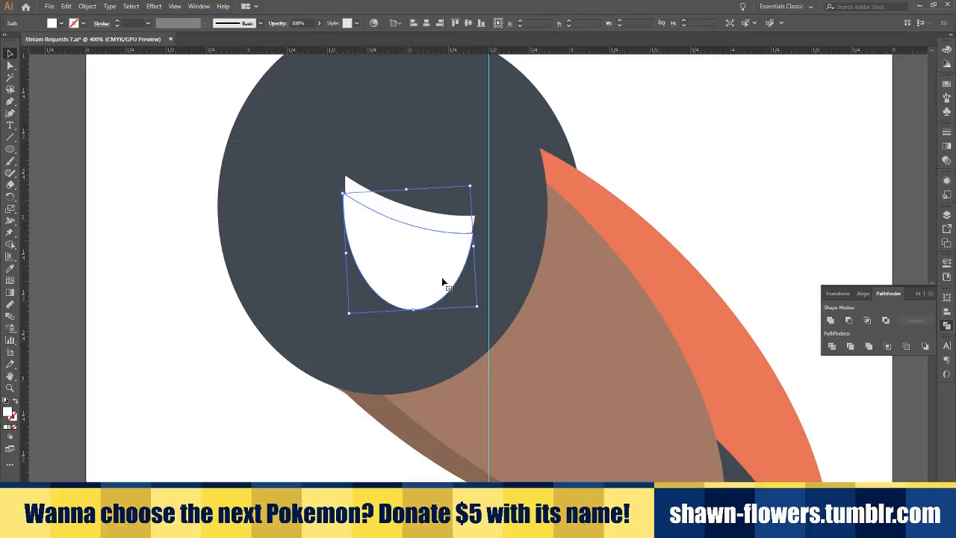
{"action": "left_click_drag", "start_coordinate": [473, 245], "coordinate": [470, 245]}
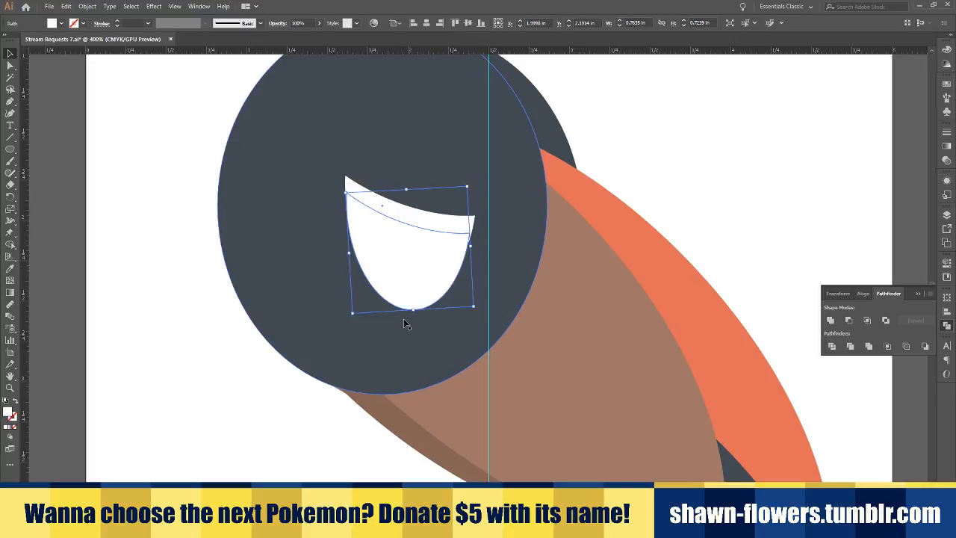
Fill the lower eye copy with the muzzle's orange and arrange it behind the white eye shape
{"action": "left_click", "coordinate": [11, 269]}
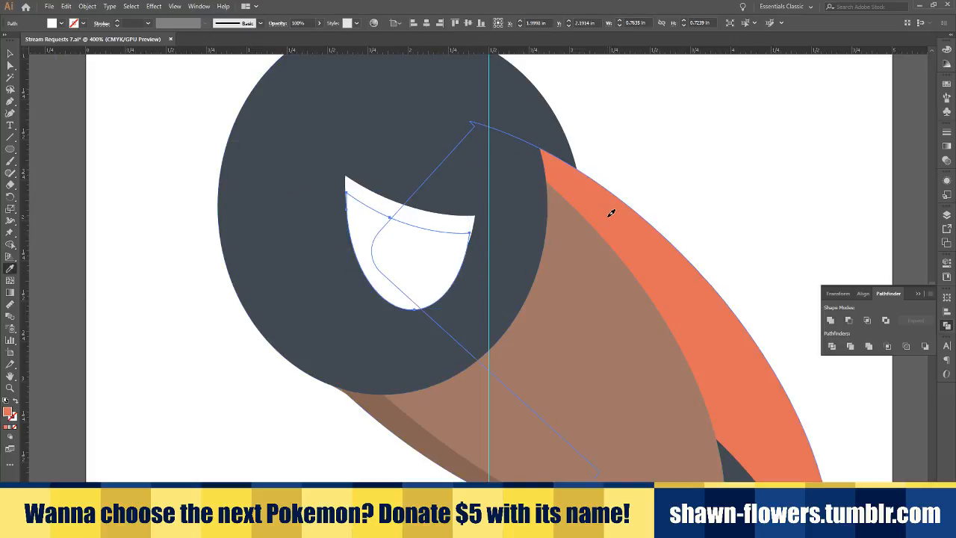
{"action": "left_click", "coordinate": [613, 211]}
{"action": "left_click", "coordinate": [9, 56]}
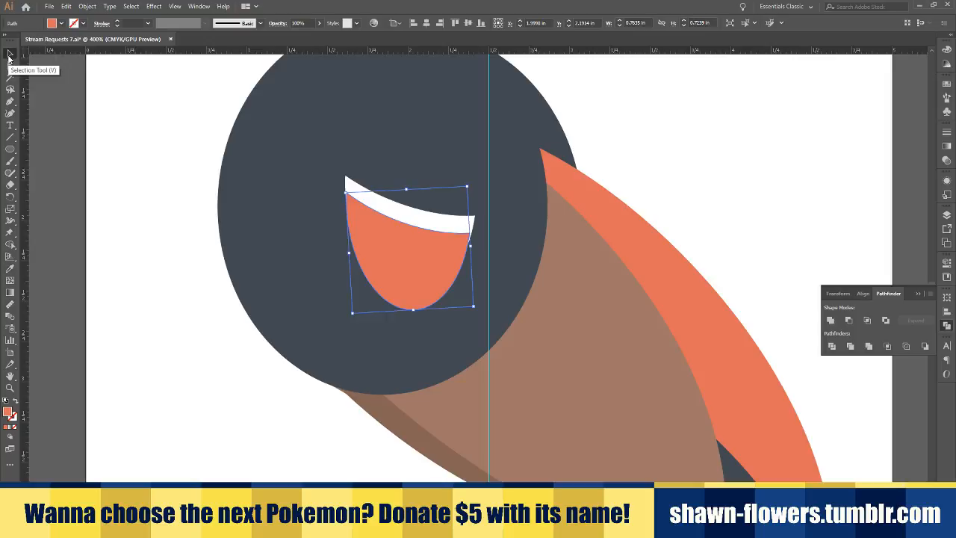
{"action": "key", "text": "ctrl+["}
{"action": "left_click", "coordinate": [146, 263]}
Draw a pupil ellipse about 0.37 by 0.69 in over the eye's muzzle side, filled with the reference pupil's dark color
{"action": "scroll", "coordinate": [150, 267], "scroll_direction": "down", "scroll_amount": 3}
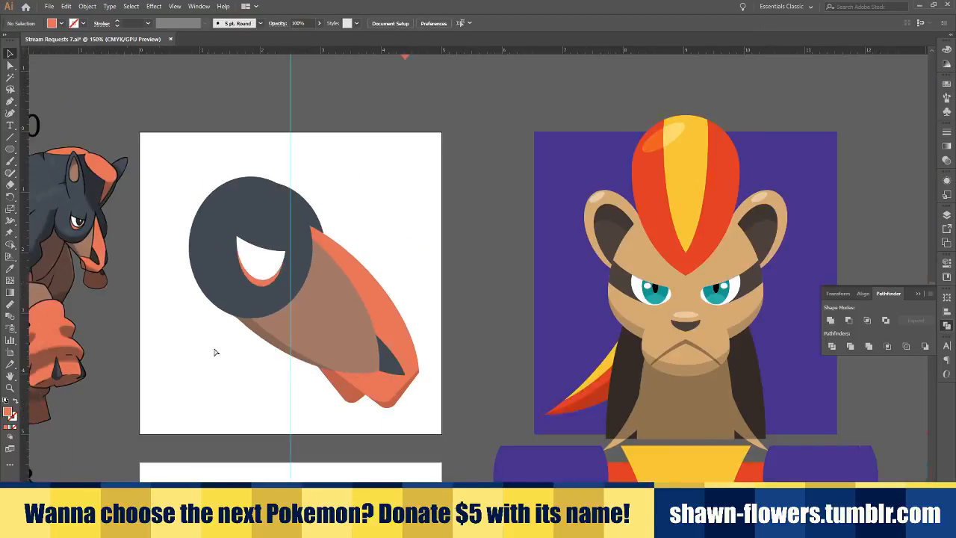
{"action": "scroll", "coordinate": [292, 356], "scroll_direction": "up", "scroll_amount": 4}
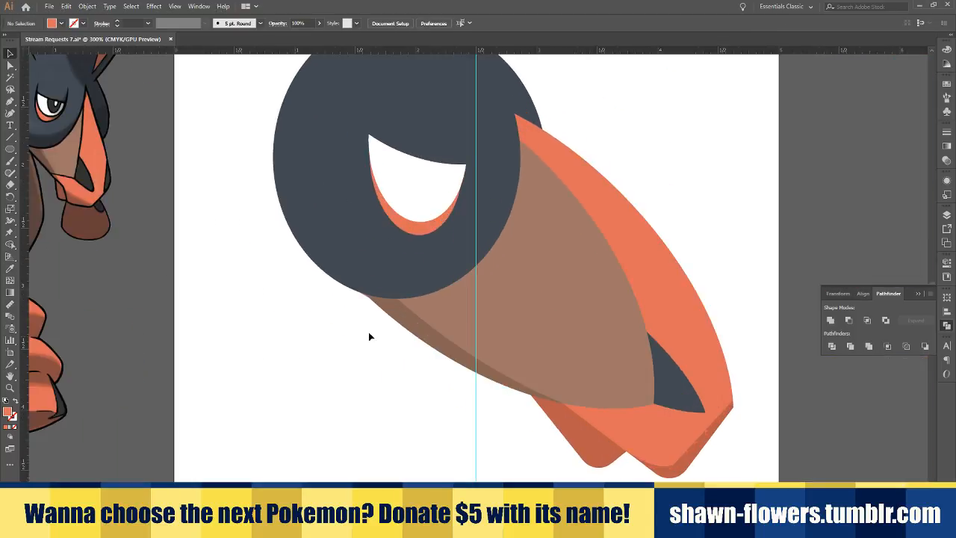
{"action": "left_click", "coordinate": [10, 150]}
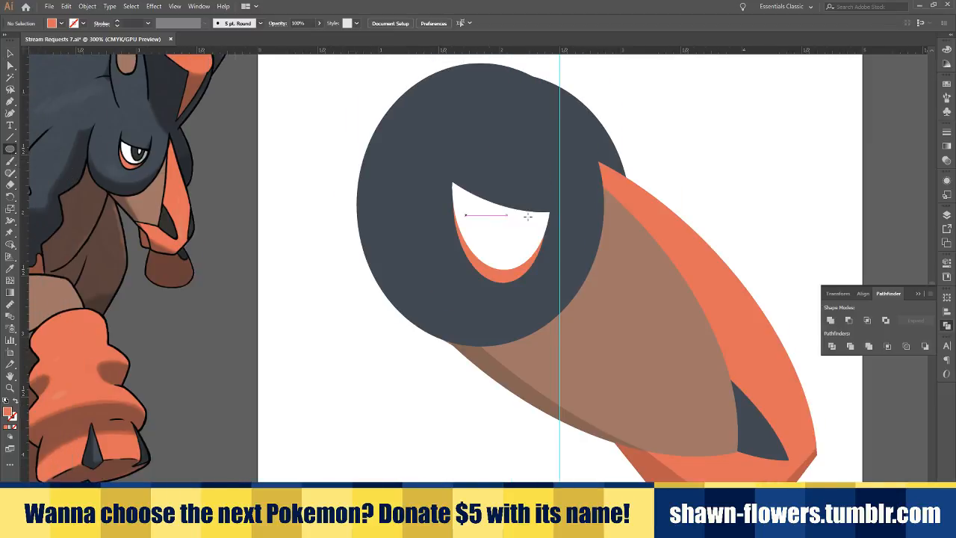
{"action": "left_click_drag", "start_coordinate": [499, 177], "coordinate": [541, 254]}
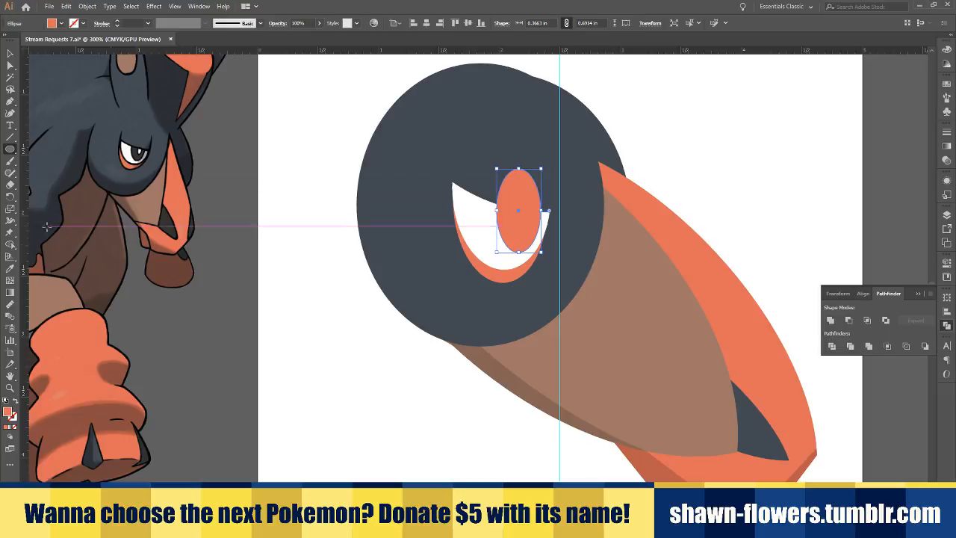
{"action": "left_click", "coordinate": [10, 269]}
{"action": "left_click", "coordinate": [139, 151]}
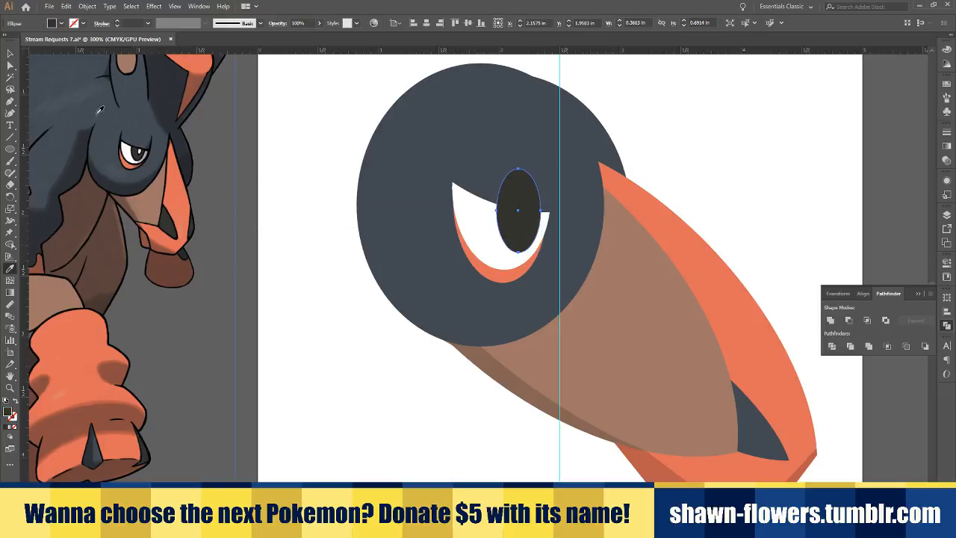
{"action": "left_click", "coordinate": [10, 53]}
{"action": "left_click", "coordinate": [363, 145]}
{"action": "scroll", "coordinate": [579, 206], "scroll_direction": "up", "scroll_amount": 3}
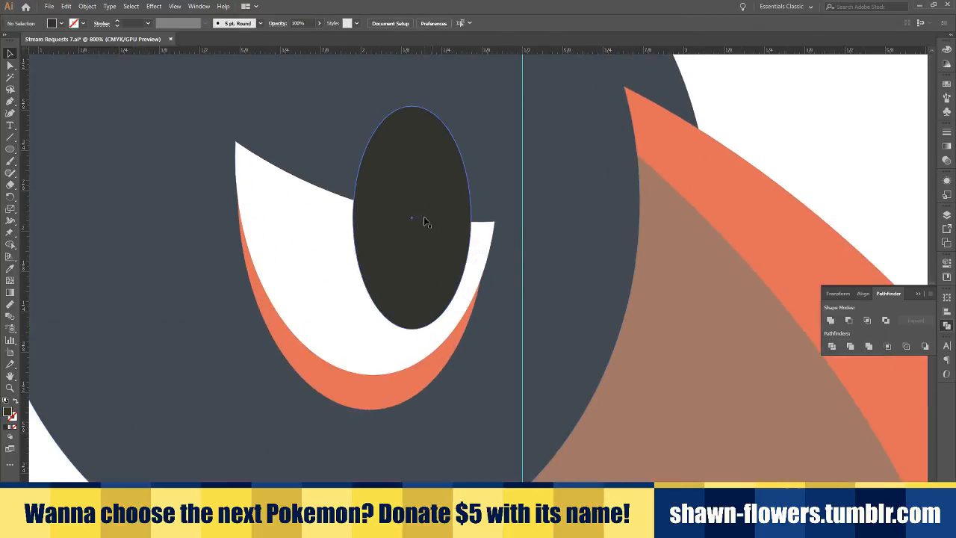
{"action": "mouse_move", "coordinate": [390, 227]}
{"action": "left_mouse_down"}
{"action": "mouse_move", "coordinate": [437, 236]}
{"action": "mouse_move", "coordinate": [388, 229]}
{"action": "left_mouse_up"}
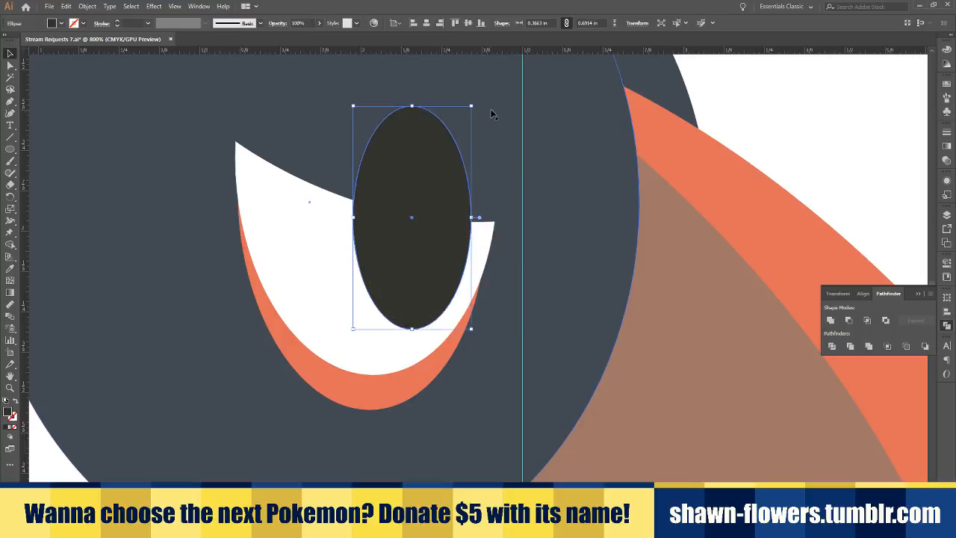
Create a smaller ellipse about 0.14 by 0.31 in centered inside the pupil, filled with the eye's white as a highlight
{"action": "left_click_drag", "start_coordinate": [472, 105], "coordinate": [434, 175]}
{"action": "mouse_move", "coordinate": [412, 261]}
{"action": "left_mouse_down"}
{"action": "mouse_move", "coordinate": [412, 278]}
{"action": "mouse_move", "coordinate": [412, 267]}
{"action": "left_mouse_up"}
{"action": "left_click", "coordinate": [9, 268]}
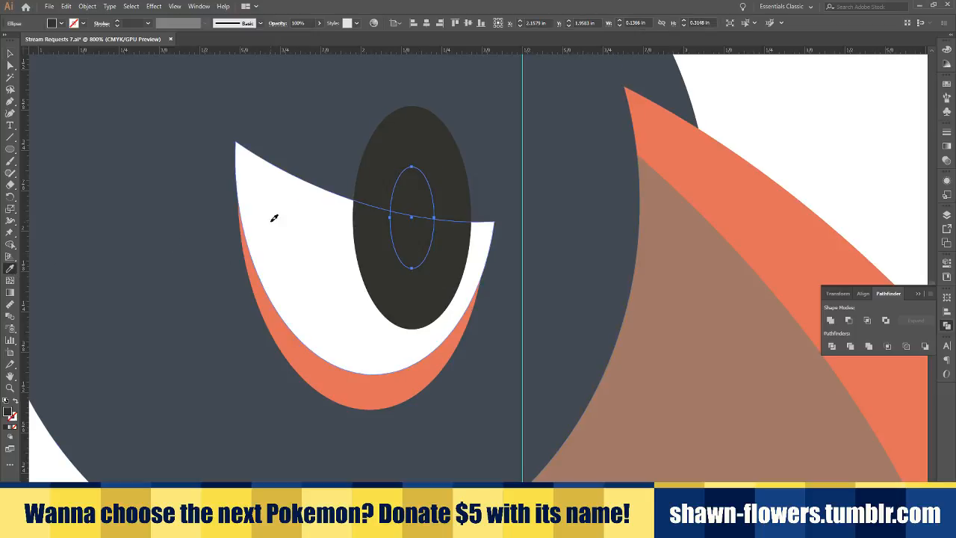
{"action": "left_click", "coordinate": [273, 216]}
{"action": "left_click", "coordinate": [9, 54]}
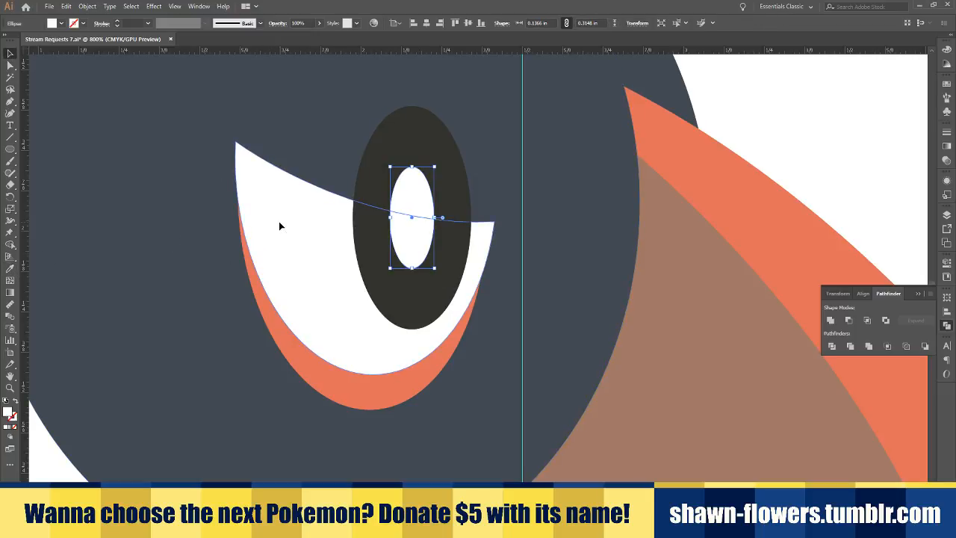
Intersect the highlight and the pupil each with a copy of the white eye shape, trimming both along the upper lid
{"action": "left_click_drag", "start_coordinate": [281, 226], "coordinate": [283, 195]}
{"action": "left_click", "coordinate": [412, 207], "text": "shift"}
{"action": "left_click", "coordinate": [867, 320]}
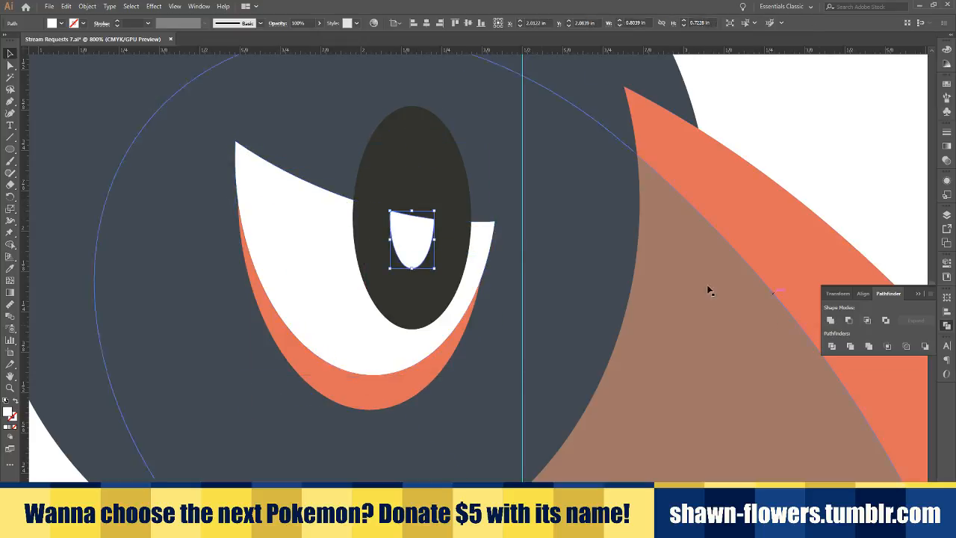
{"action": "left_click", "coordinate": [379, 175]}
{"action": "left_click", "coordinate": [318, 222], "text": "shift"}
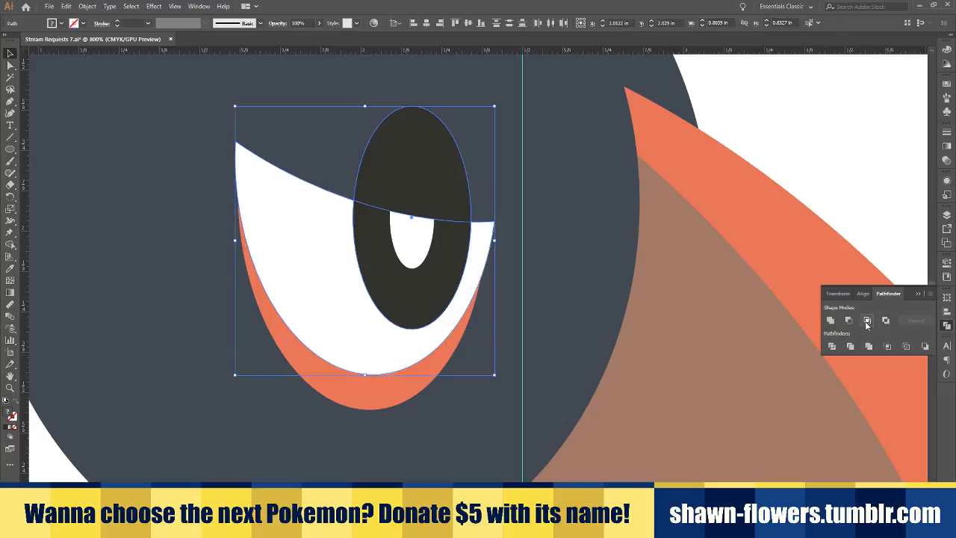
{"action": "left_click", "coordinate": [867, 320]}
{"action": "scroll", "coordinate": [520, 369], "scroll_direction": "down", "scroll_amount": 4}
{"action": "scroll", "coordinate": [382, 441], "scroll_direction": "down", "scroll_amount": 3}
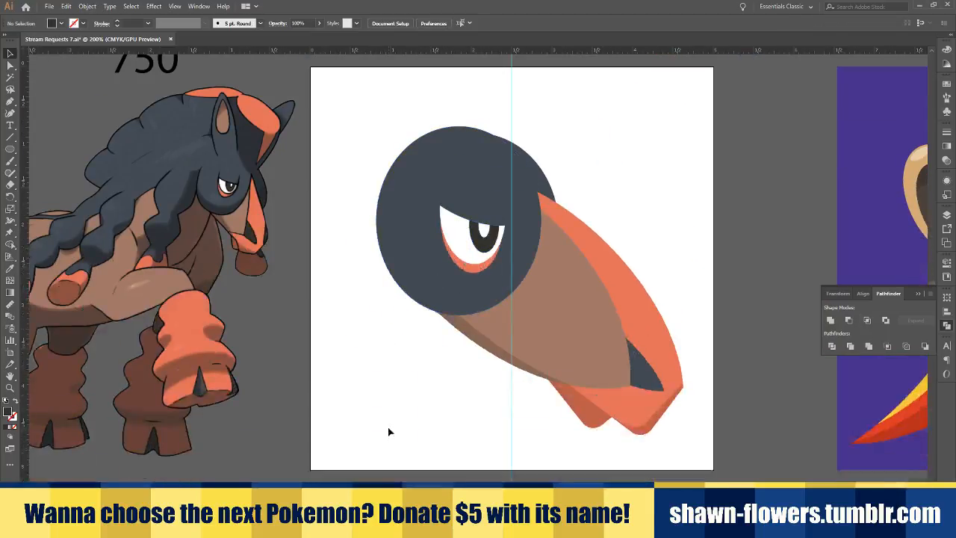
Select all the head and muzzle shapes together and nudge them slightly down on the artboard
{"action": "left_click_drag", "start_coordinate": [395, 404], "coordinate": [684, 141]}
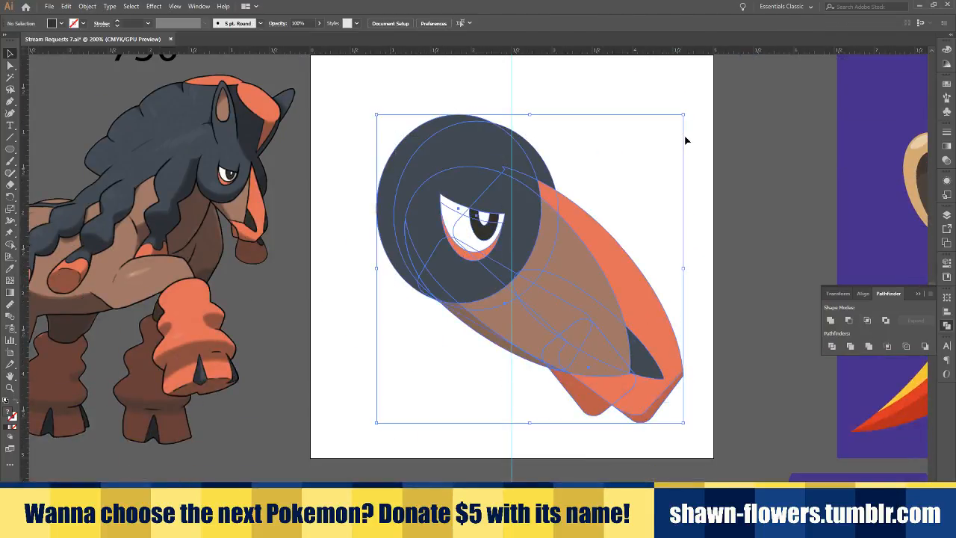
{"action": "left_click", "coordinate": [564, 123]}
{"action": "left_click_drag", "start_coordinate": [379, 92], "coordinate": [693, 432]}
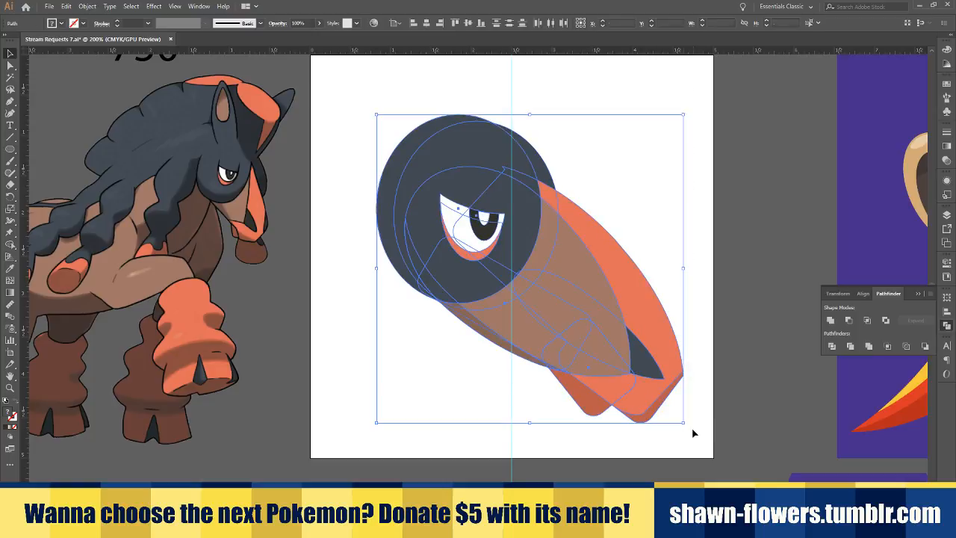
{"action": "key", "text": "shift+Down"}
{"action": "left_click", "coordinate": [435, 406]}
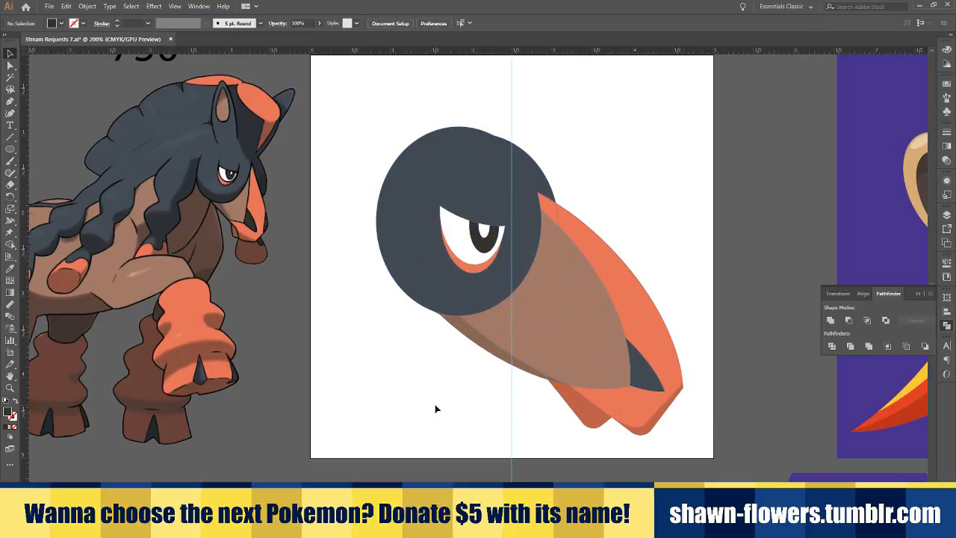
Duplicate the brown muzzle shape behind the head, then enlarge, rotate and position the copy as the horse's neck
{"action": "scroll", "coordinate": [433, 407], "scroll_direction": "right", "scroll_amount": 2}
{"action": "scroll", "coordinate": [431, 408], "scroll_direction": "down", "scroll_amount": 1}
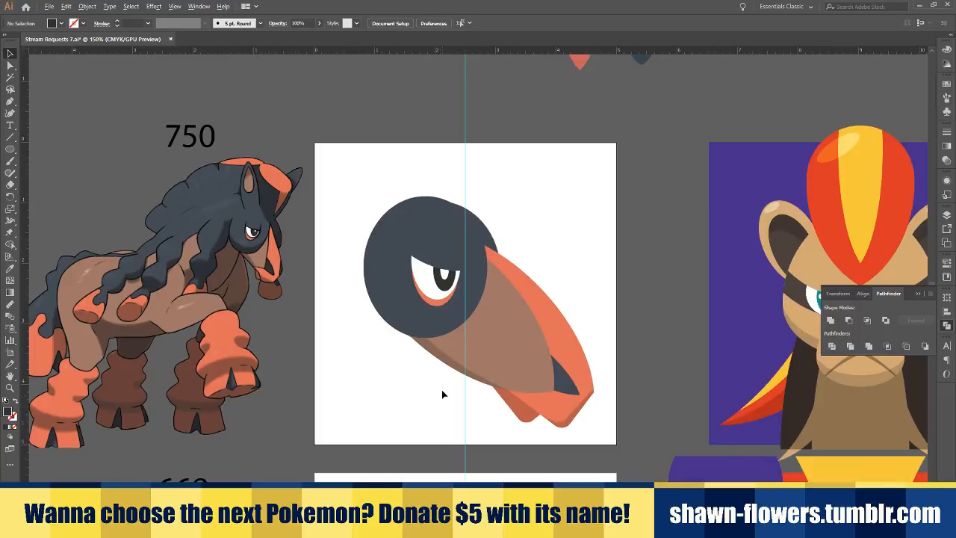
{"action": "scroll", "coordinate": [441, 393], "scroll_direction": "down", "scroll_amount": 1}
{"action": "left_click_drag", "start_coordinate": [476, 353], "coordinate": [368, 395]}
{"action": "left_click_drag", "start_coordinate": [380, 469], "coordinate": [462, 306]}
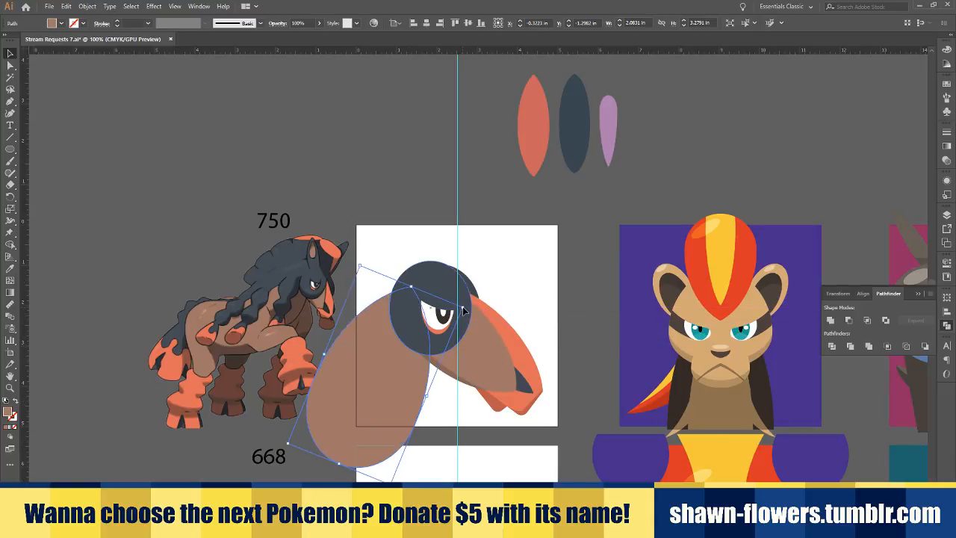
{"action": "left_click", "coordinate": [448, 450]}
{"action": "left_click_drag", "start_coordinate": [405, 421], "coordinate": [402, 416]}
{"action": "left_click", "coordinate": [461, 425]}
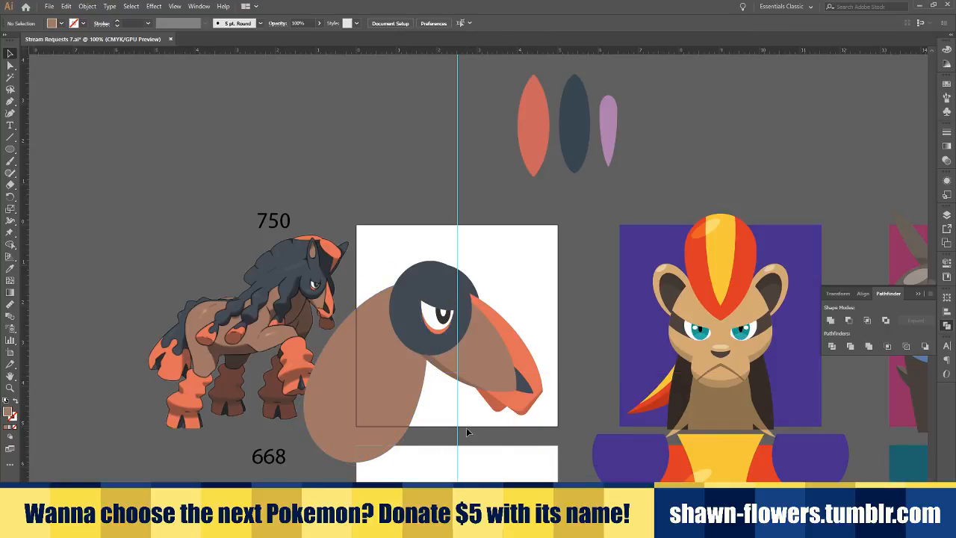
{"action": "left_click_drag", "start_coordinate": [379, 380], "coordinate": [381, 380]}
{"action": "left_click", "coordinate": [464, 461]}
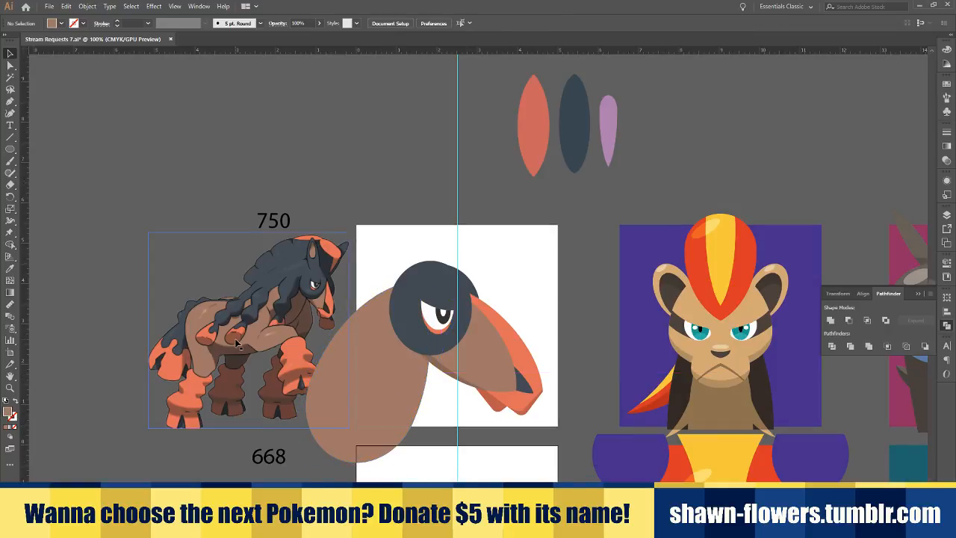
Crop the neck by intersecting it with a rectangle about 2.96 by 4.79 in, and arrange the result behind the head
{"action": "left_click_drag", "start_coordinate": [9, 152], "coordinate": [38, 146]}
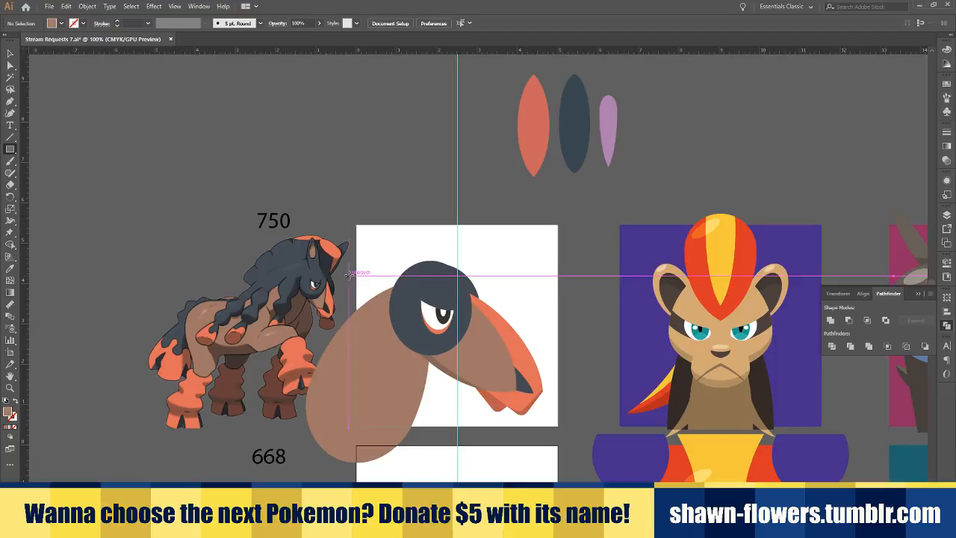
{"action": "left_click_drag", "start_coordinate": [334, 241], "coordinate": [453, 433]}
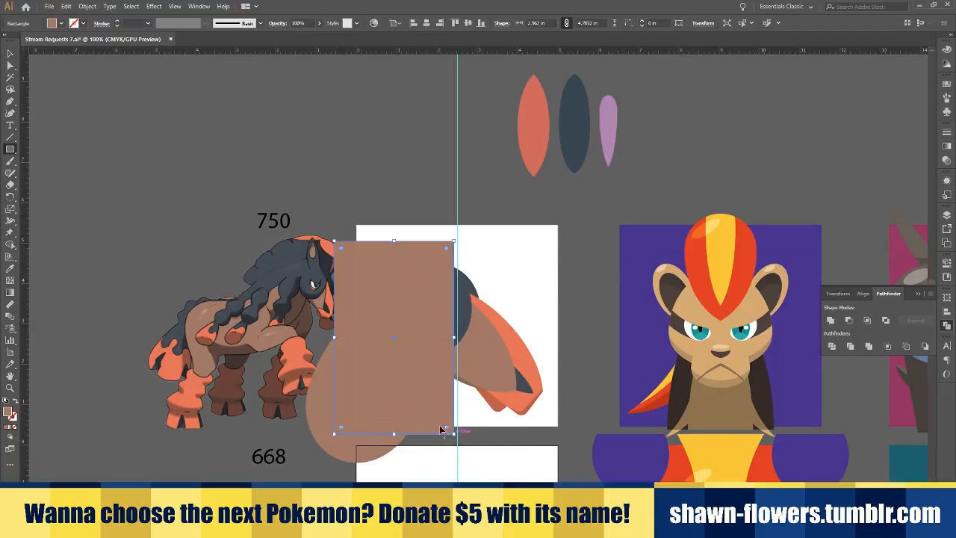
{"action": "left_click", "coordinate": [10, 56]}
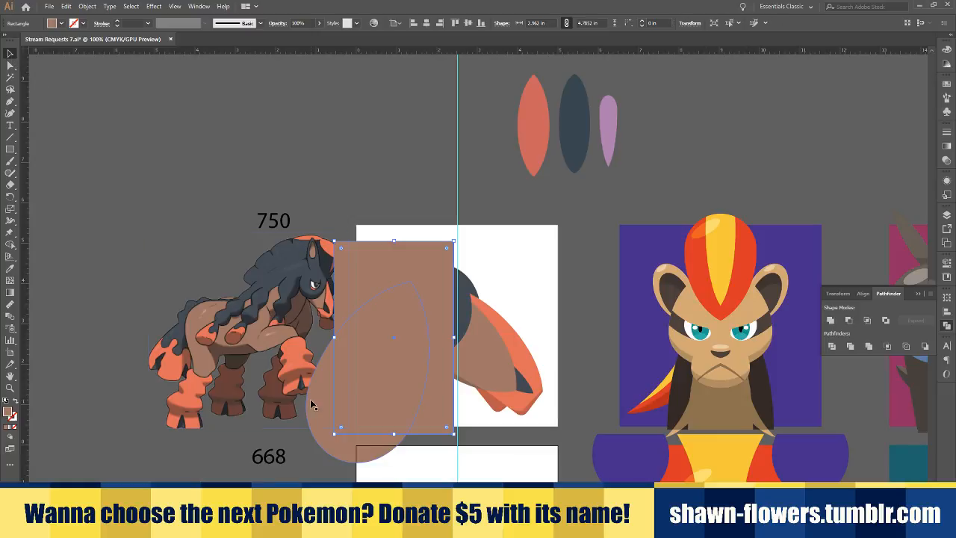
{"action": "left_click", "coordinate": [360, 456], "text": "shift"}
{"action": "left_click", "coordinate": [868, 321]}
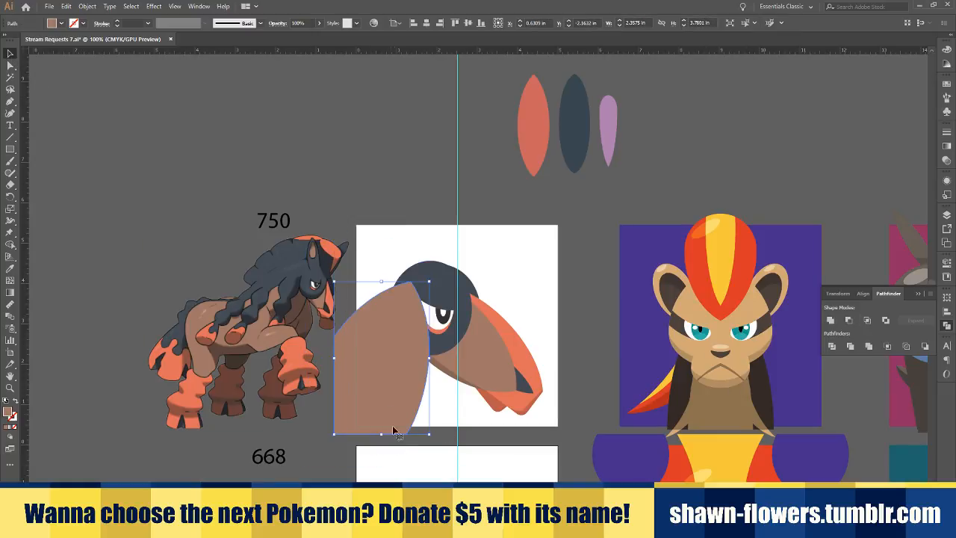
{"action": "key", "text": "ctrl+bracketleft"}
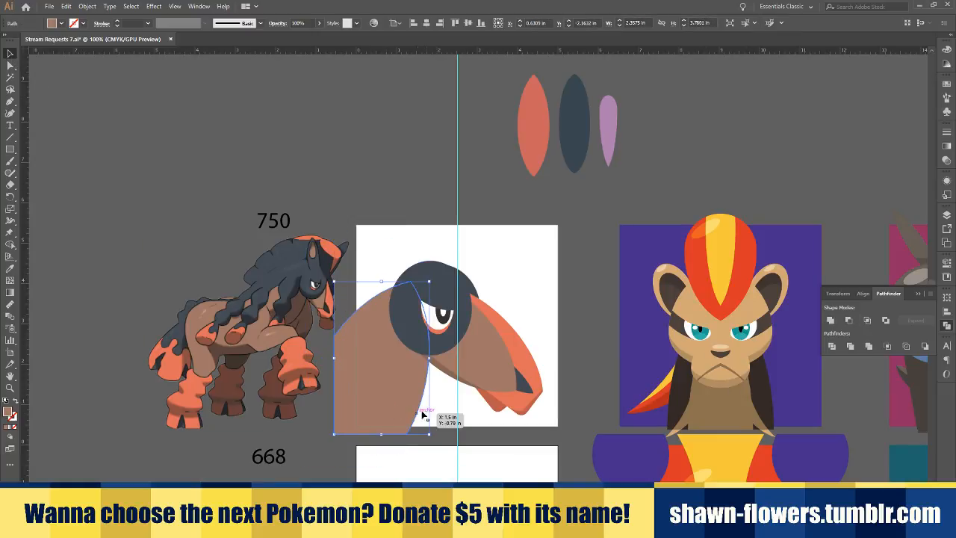
{"action": "key", "text": "ctrl+shift+a"}
Place a copy of the dark pointed ellipse from above the artboards on top of the head as an ear
{"action": "scroll", "coordinate": [436, 411], "scroll_direction": "up", "scroll_amount": 2}
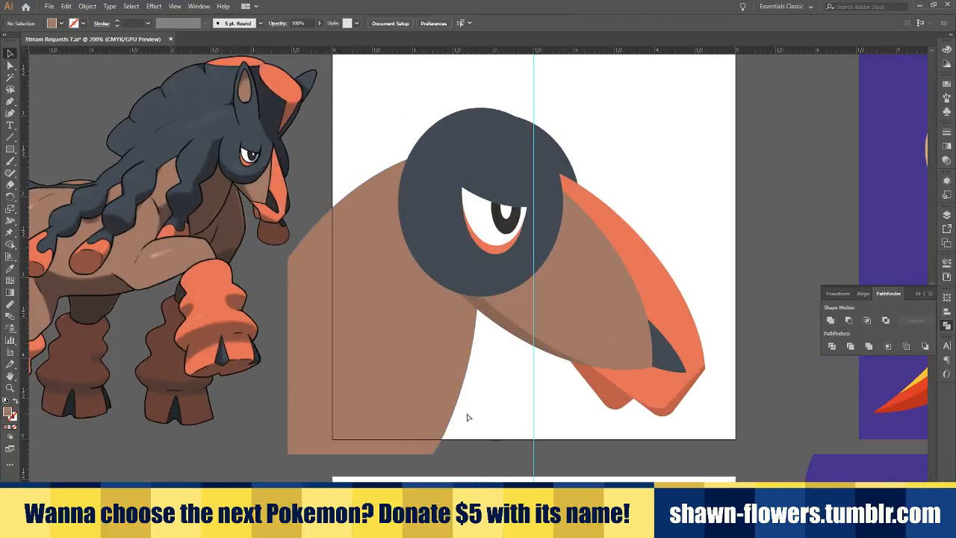
{"action": "scroll", "coordinate": [493, 426], "scroll_direction": "right", "scroll_amount": 1}
{"action": "scroll", "coordinate": [489, 424], "scroll_direction": "up", "scroll_amount": 2}
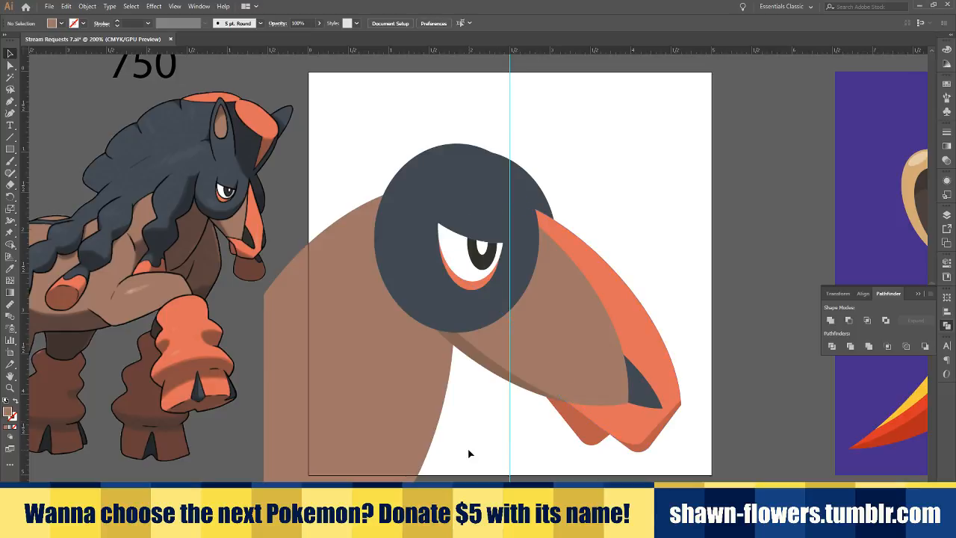
{"action": "scroll", "coordinate": [468, 452], "scroll_direction": "up", "scroll_amount": 1}
{"action": "scroll", "coordinate": [463, 450], "scroll_direction": "right", "scroll_amount": 1}
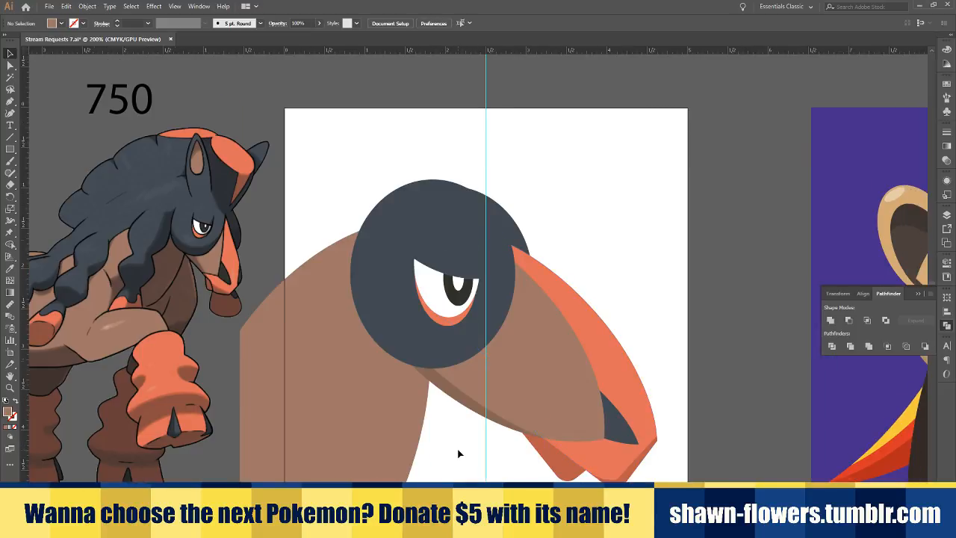
{"action": "scroll", "coordinate": [457, 452], "scroll_direction": "up", "scroll_amount": 1}
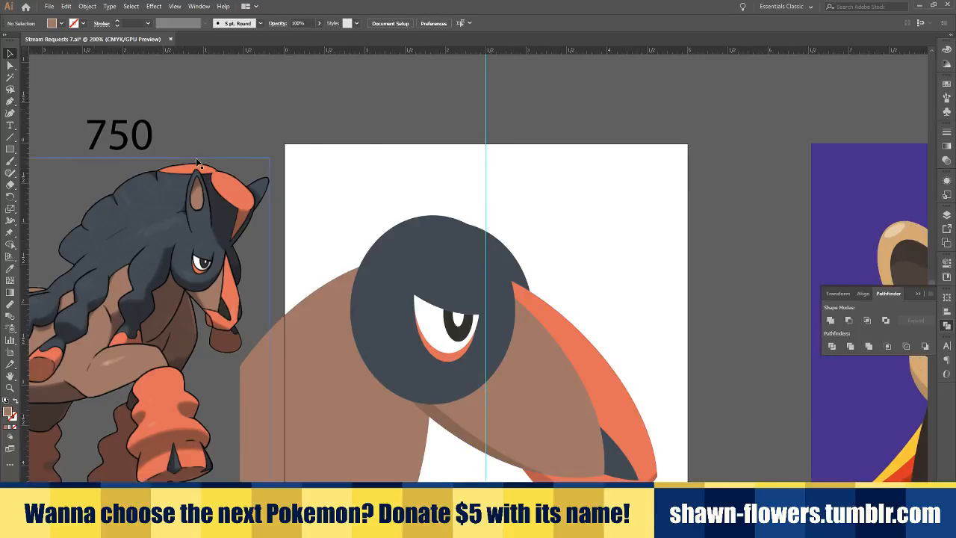
{"action": "scroll", "coordinate": [610, 192], "scroll_direction": "down", "scroll_amount": 2}
{"action": "scroll", "coordinate": [607, 200], "scroll_direction": "up", "scroll_amount": 1}
{"action": "scroll", "coordinate": [607, 200], "scroll_direction": "right", "scroll_amount": 1}
{"action": "scroll", "coordinate": [611, 192], "scroll_direction": "up", "scroll_amount": 1}
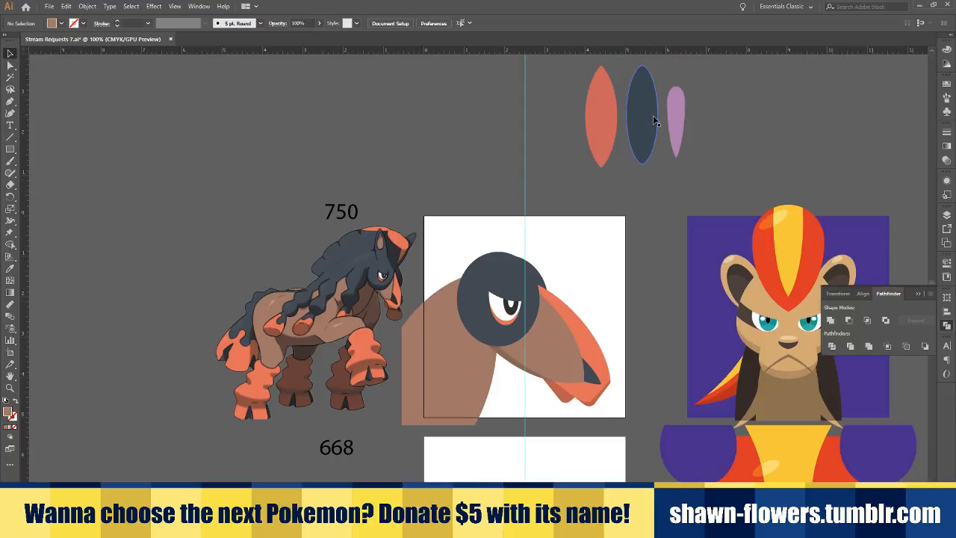
{"action": "left_click_drag", "start_coordinate": [647, 109], "coordinate": [498, 266]}
{"action": "scroll", "coordinate": [529, 284], "scroll_direction": "up", "scroll_amount": 2}
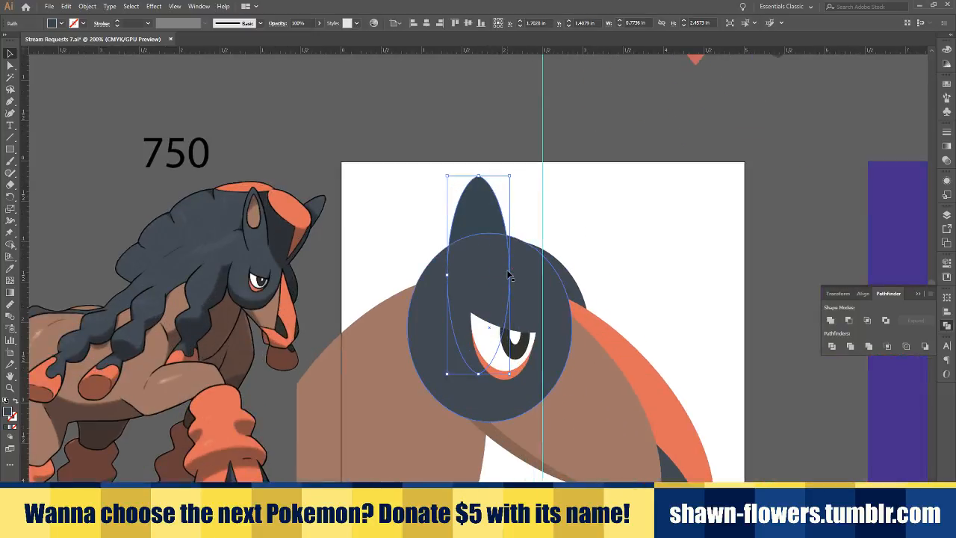
Tilt, narrow and raise the ear so it rises from the top of the head, about 0.69 by 2.52 in overall
{"action": "left_click_drag", "start_coordinate": [513, 274], "coordinate": [501, 275]}
{"action": "left_click_drag", "start_coordinate": [515, 380], "coordinate": [537, 384]}
{"action": "left_click_drag", "start_coordinate": [476, 218], "coordinate": [473, 159]}
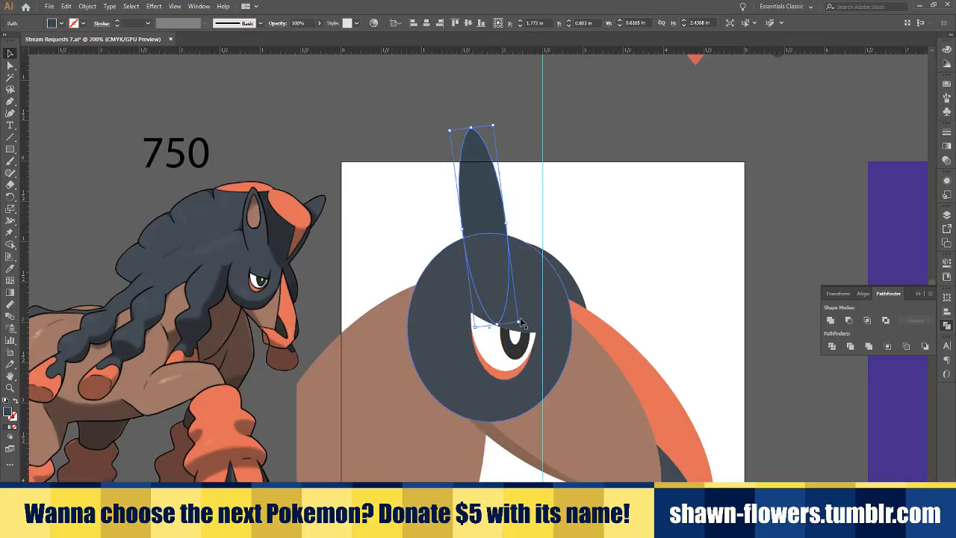
{"action": "mouse_move", "coordinate": [521, 322]}
{"action": "left_mouse_down"}
{"action": "mouse_move", "coordinate": [527, 329]}
{"action": "mouse_move", "coordinate": [512, 326]}
{"action": "left_mouse_up"}
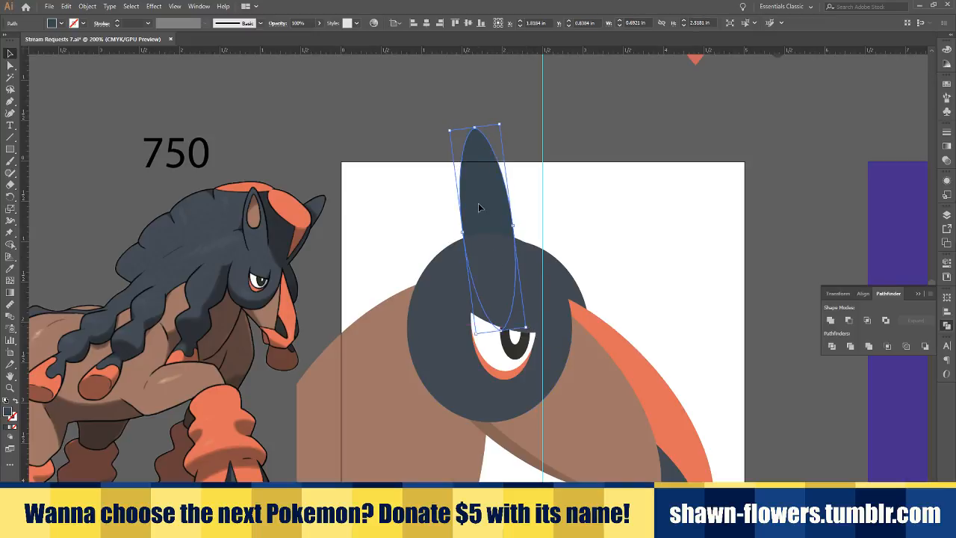
{"action": "left_click_drag", "start_coordinate": [482, 204], "coordinate": [474, 214]}
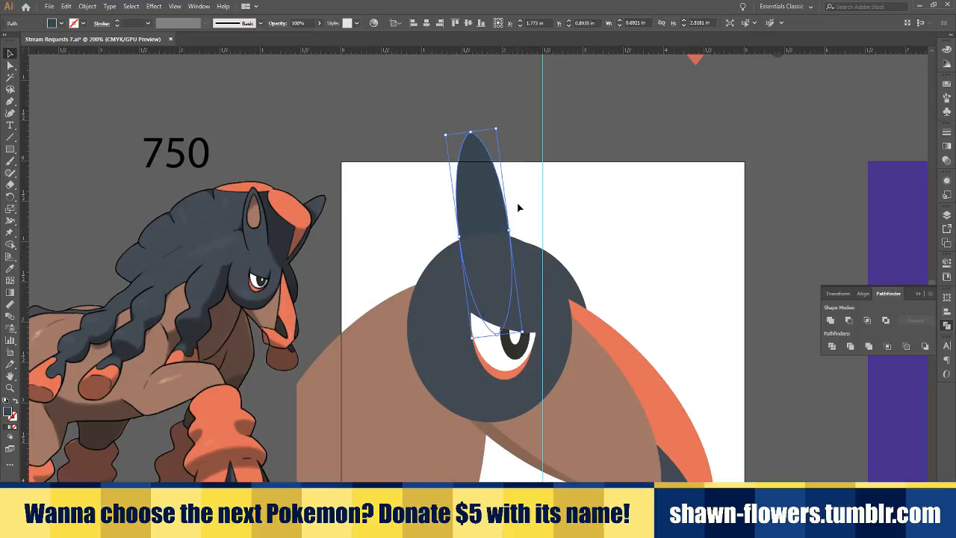
{"action": "key", "text": "a"}
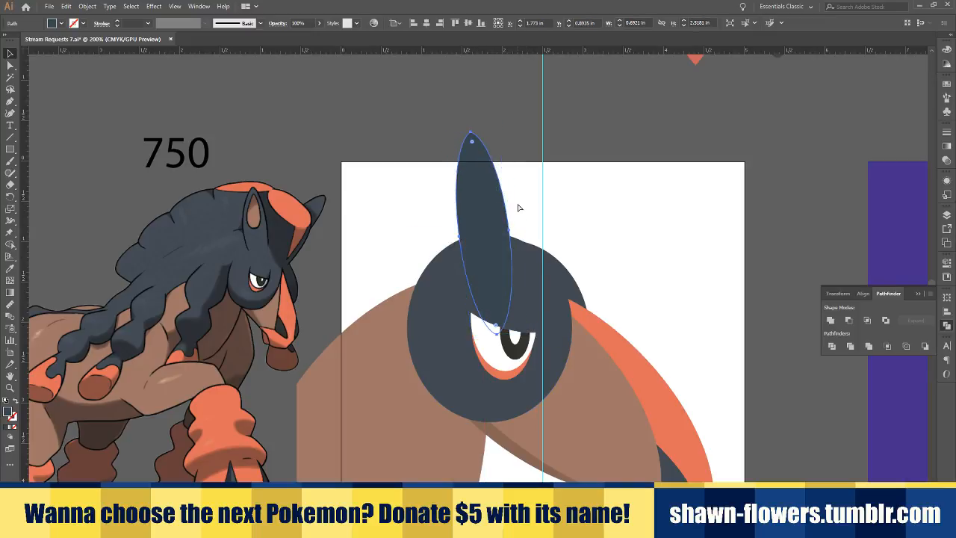
{"action": "key", "text": "v"}
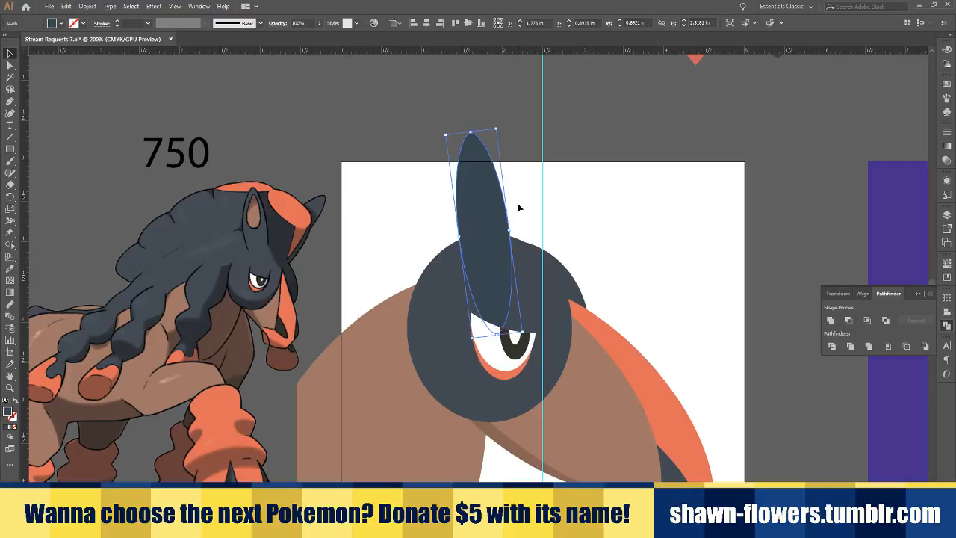
Recolor the ear by sampling the head's dark fill
{"action": "left_click", "coordinate": [11, 269]}
{"action": "key", "text": "ctrl+minus"}
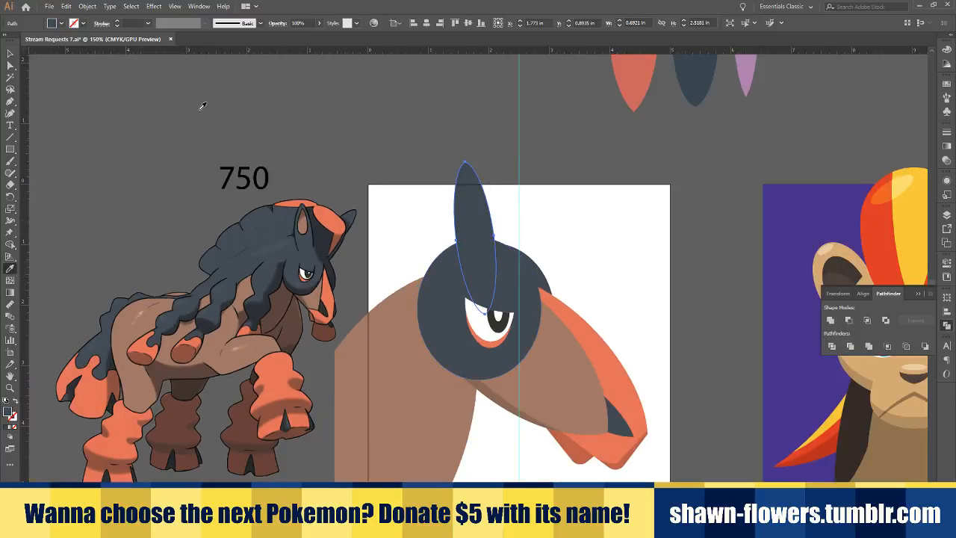
{"action": "left_click", "coordinate": [12, 56]}
{"action": "left_click", "coordinate": [394, 220]}
{"action": "scroll", "coordinate": [472, 211], "scroll_direction": "up", "scroll_amount": 2}
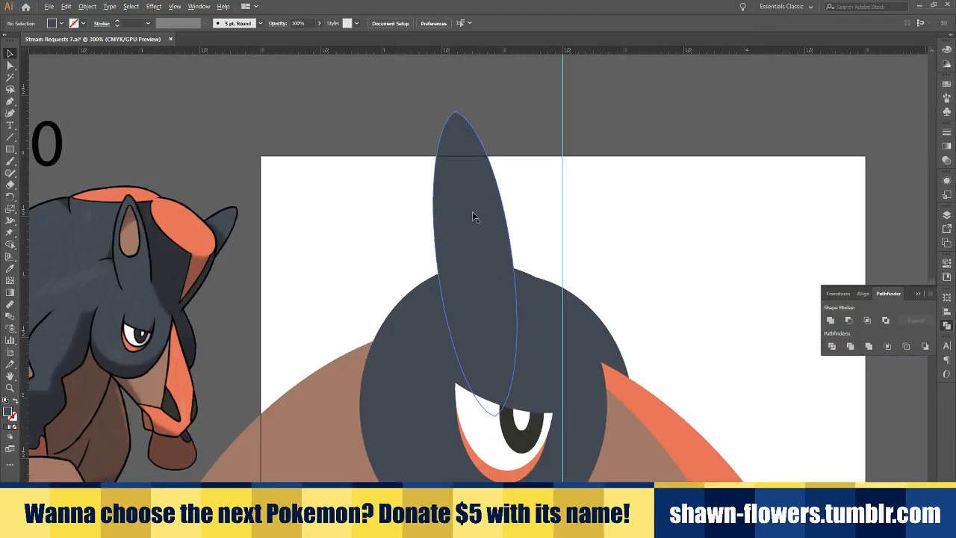
Place a copy of the purple teardrop in front of the upper ear, tilted to match and scaled to about 0.34 by 0.71 in
{"action": "scroll", "coordinate": [571, 189], "scroll_direction": "down", "scroll_amount": 2}
{"action": "scroll", "coordinate": [676, 171], "scroll_direction": "up", "scroll_amount": 1}
{"action": "left_click", "coordinate": [799, 68]}
{"action": "left_click_drag", "start_coordinate": [799, 69], "coordinate": [490, 136]}
{"action": "scroll", "coordinate": [525, 255], "scroll_direction": "up", "scroll_amount": 2}
{"action": "left_click_drag", "start_coordinate": [478, 116], "coordinate": [517, 166]}
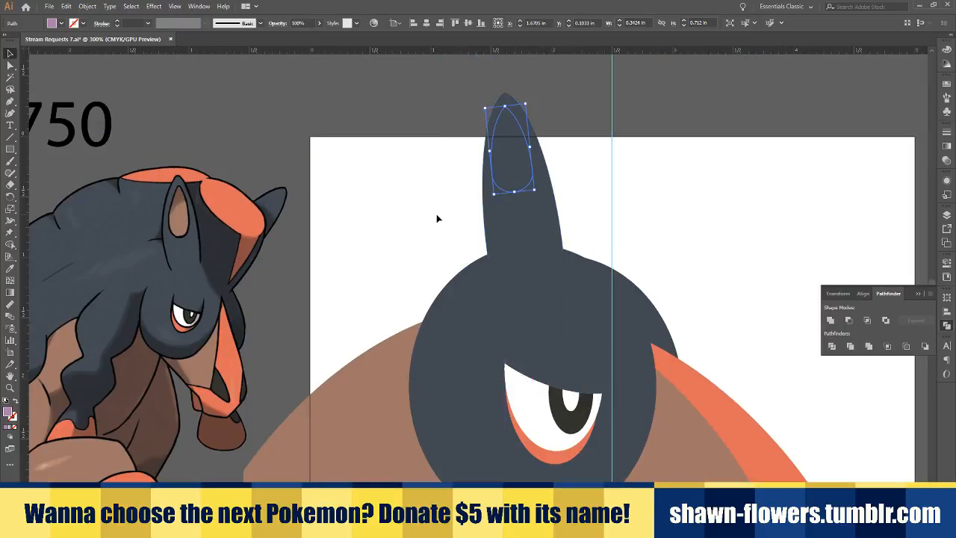
{"action": "key", "text": "ctrl+shift+bracketright"}
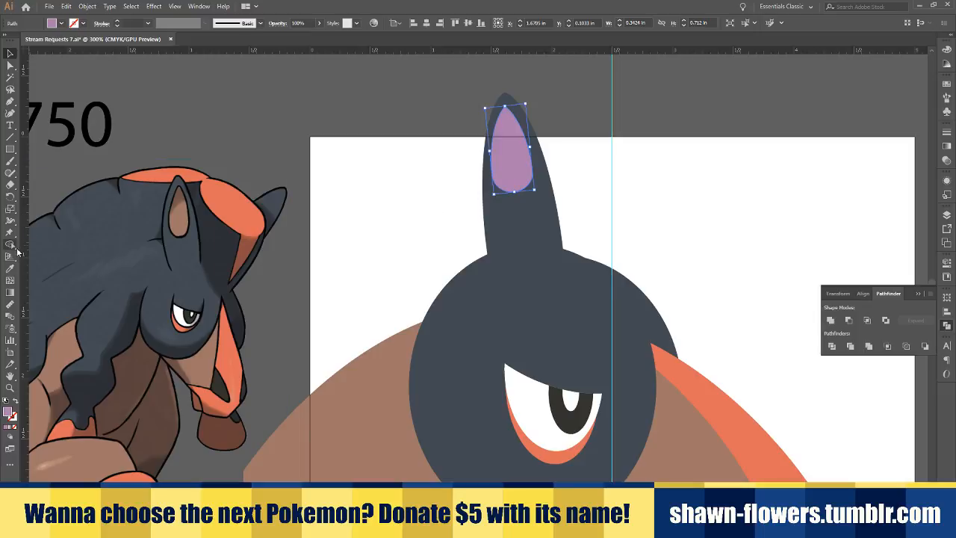
Fill the inner-ear teardrop with the brown sampled from the reference horse's inner ear
{"action": "left_click", "coordinate": [10, 268]}
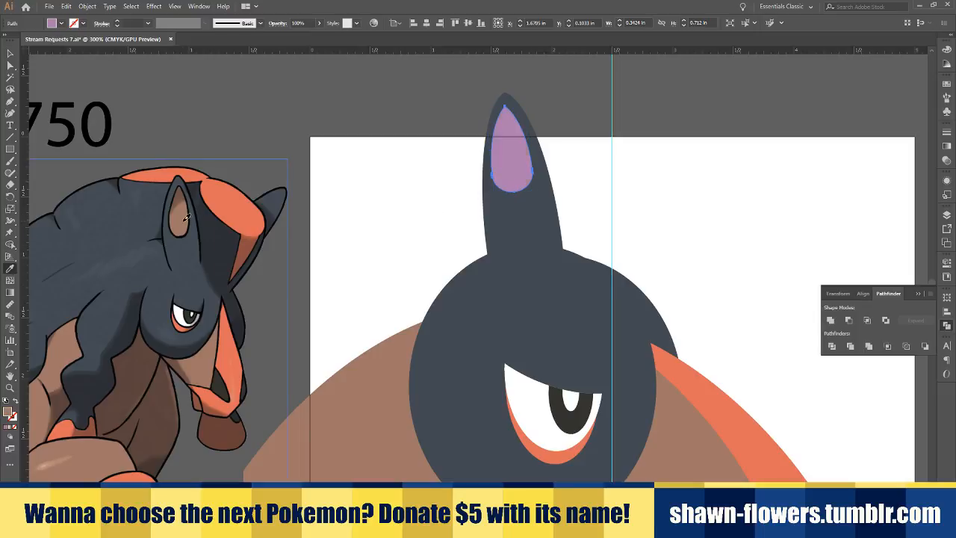
{"action": "left_click", "coordinate": [186, 217]}
{"action": "left_click", "coordinate": [8, 52]}
{"action": "left_click", "coordinate": [433, 198]}
Place a copy of the inner-ear teardrop slightly lower, widen it to about 0.39 in, and tilt it counterclockwise
{"action": "key", "text": "ctrl+equal"}
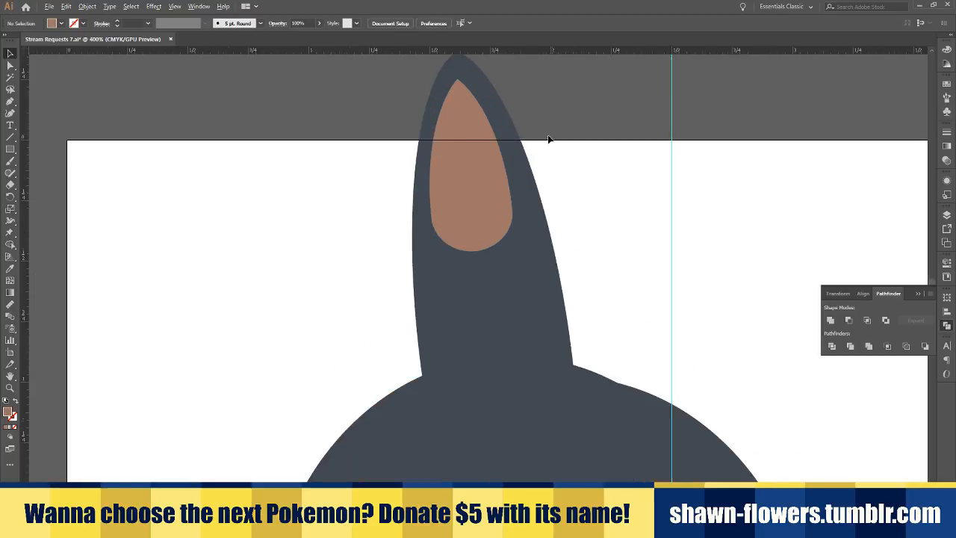
{"action": "left_click_drag", "start_coordinate": [466, 129], "coordinate": [468, 171]}
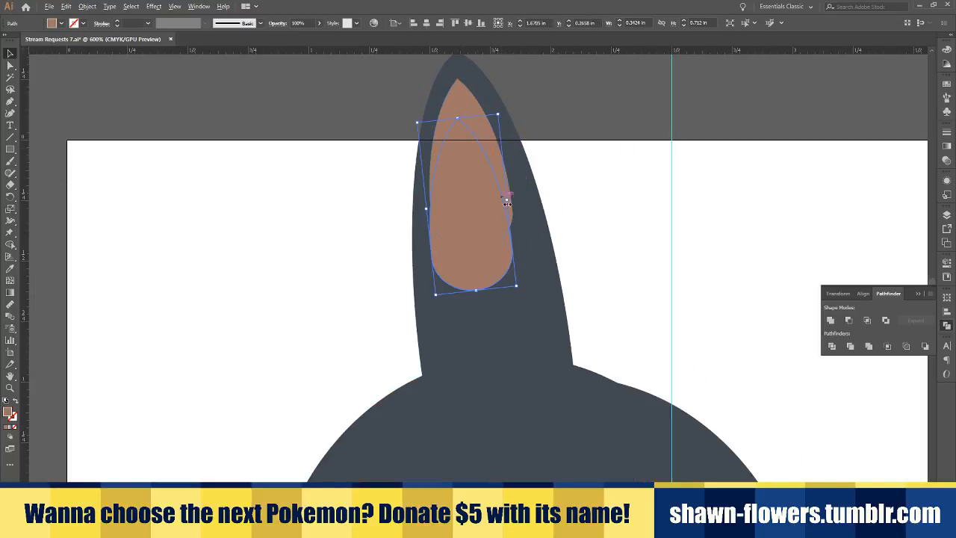
{"action": "left_click_drag", "start_coordinate": [508, 202], "coordinate": [513, 200]}
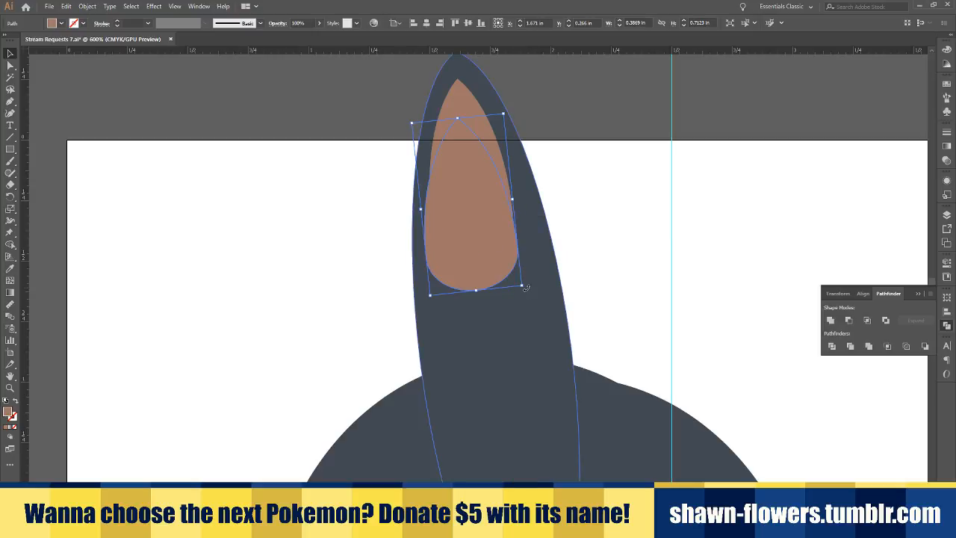
{"action": "left_click_drag", "start_coordinate": [525, 287], "coordinate": [550, 277]}
{"action": "left_click_drag", "start_coordinate": [487, 223], "coordinate": [488, 201]}
{"action": "left_click", "coordinate": [475, 114], "text": "shift"}
{"action": "left_click", "coordinate": [626, 235]}
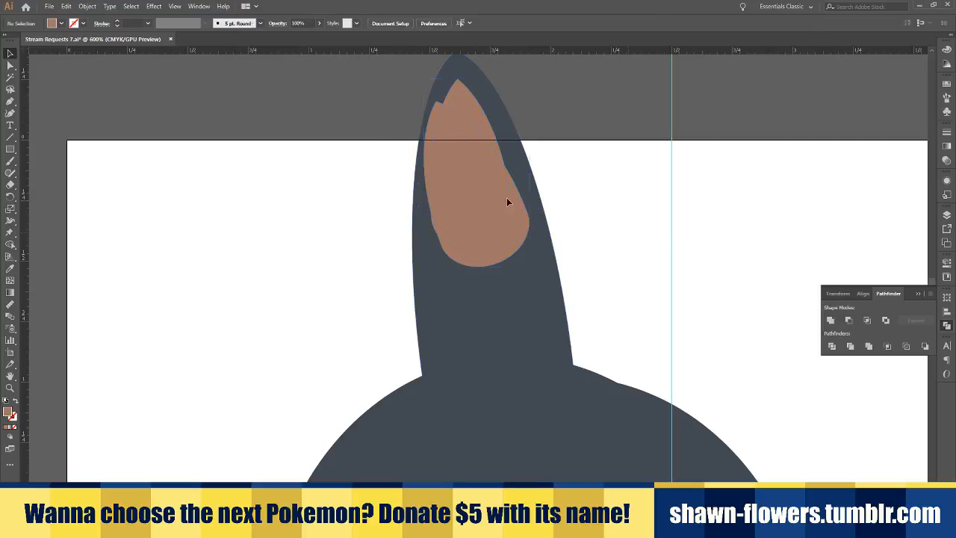
Cut a shadow sliver for the inner ear's tip by subtracting the tilted copy from a duplicate of the inner-ear teardrop
{"action": "left_click", "coordinate": [485, 196]}
{"action": "left_click", "coordinate": [483, 125], "text": "shift"}
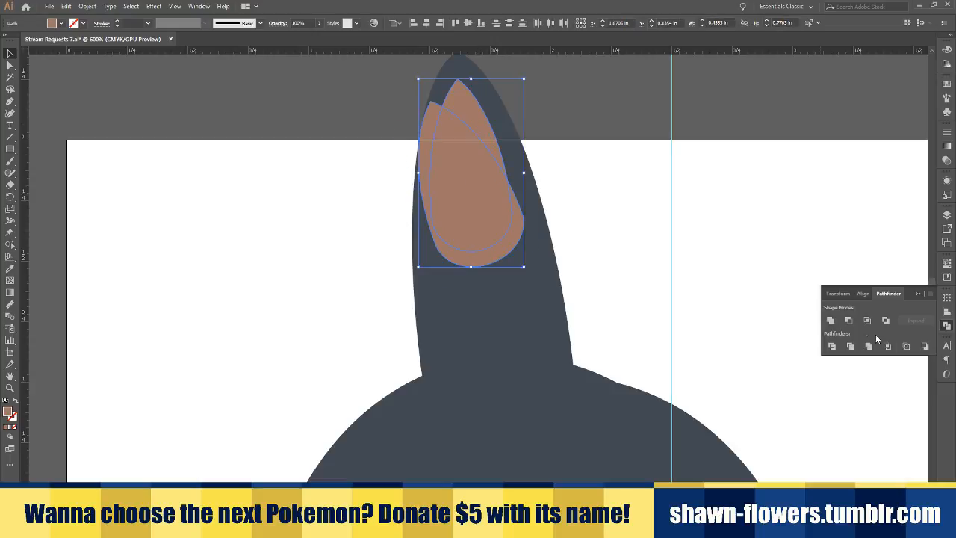
{"action": "left_click", "coordinate": [849, 322]}
{"action": "scroll", "coordinate": [698, 329], "scroll_direction": "down", "scroll_amount": 4}
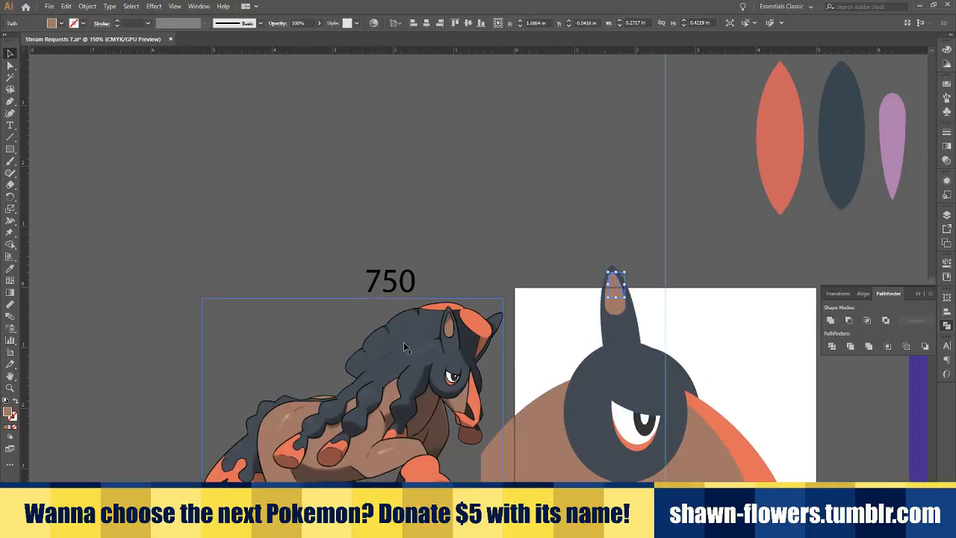
Give the inner-ear sliver the translucent shadow appearance sampled from the shading under the horse's jaw
{"action": "left_click", "coordinate": [11, 269]}
{"action": "scroll", "coordinate": [635, 403], "scroll_direction": "down", "scroll_amount": 3}
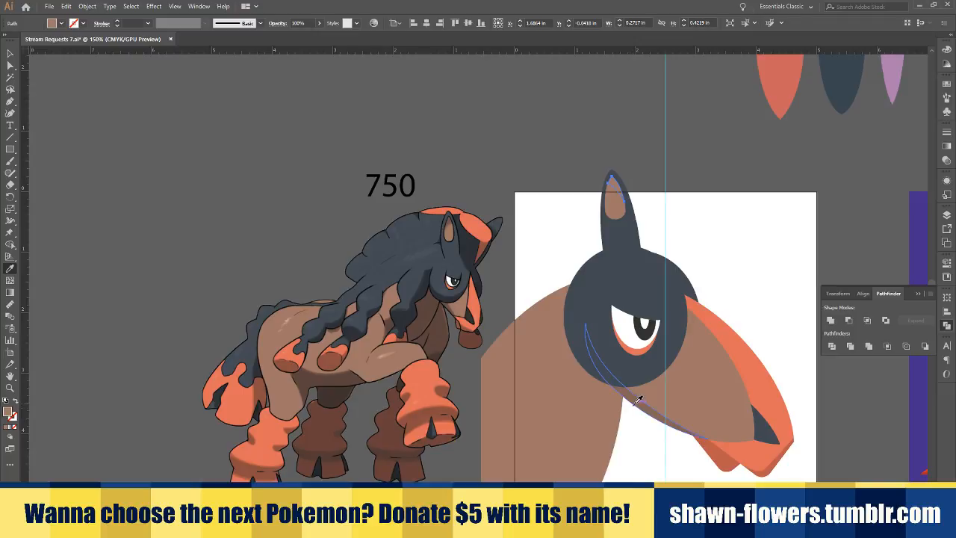
{"action": "left_click", "coordinate": [529, 200]}
{"action": "left_click", "coordinate": [8, 51]}
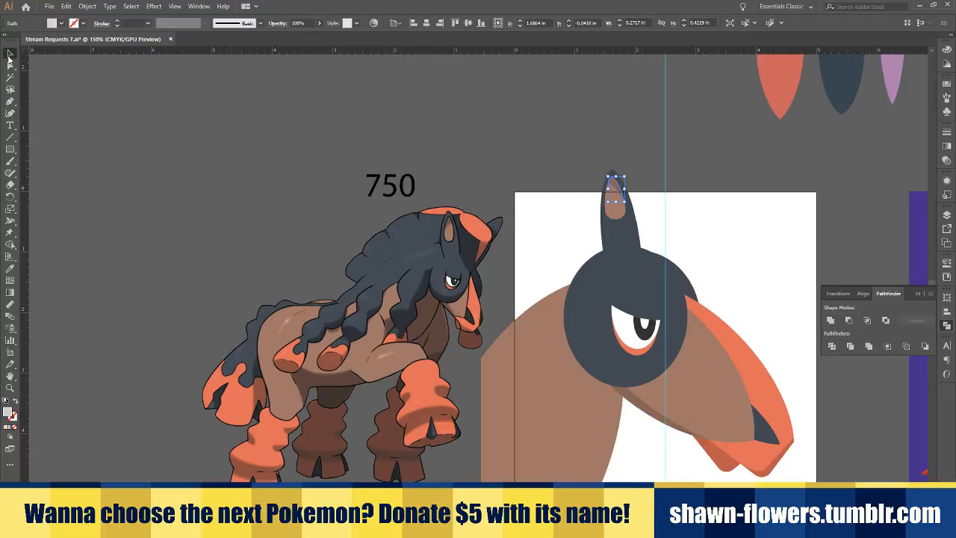
{"action": "left_click", "coordinate": [553, 256]}
Cut a crescent along the head circle's lower edge by subtracting a raised copy of the circle, widened to about 2.12 in
{"action": "scroll", "coordinate": [523, 314], "scroll_direction": "right", "scroll_amount": 3}
{"action": "scroll", "coordinate": [513, 320], "scroll_direction": "up", "scroll_amount": 2}
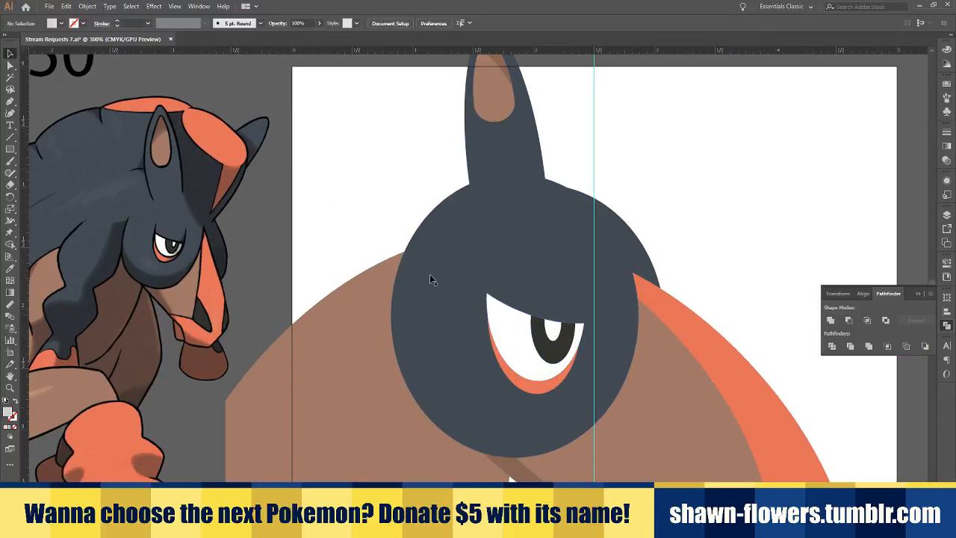
{"action": "left_click_drag", "start_coordinate": [493, 439], "coordinate": [496, 406]}
{"action": "key", "text": "ctrl+shift+a"}
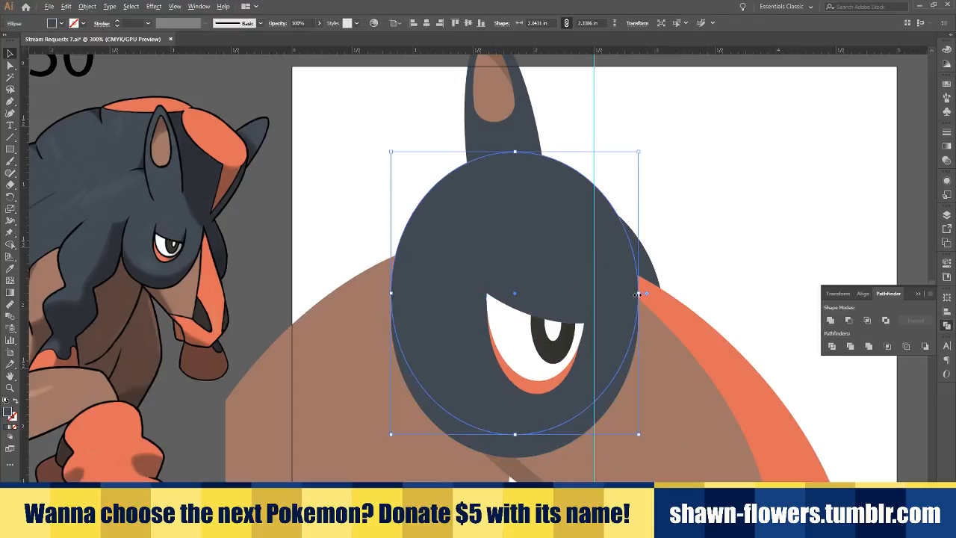
{"action": "left_click_drag", "start_coordinate": [637, 294], "coordinate": [644, 294]}
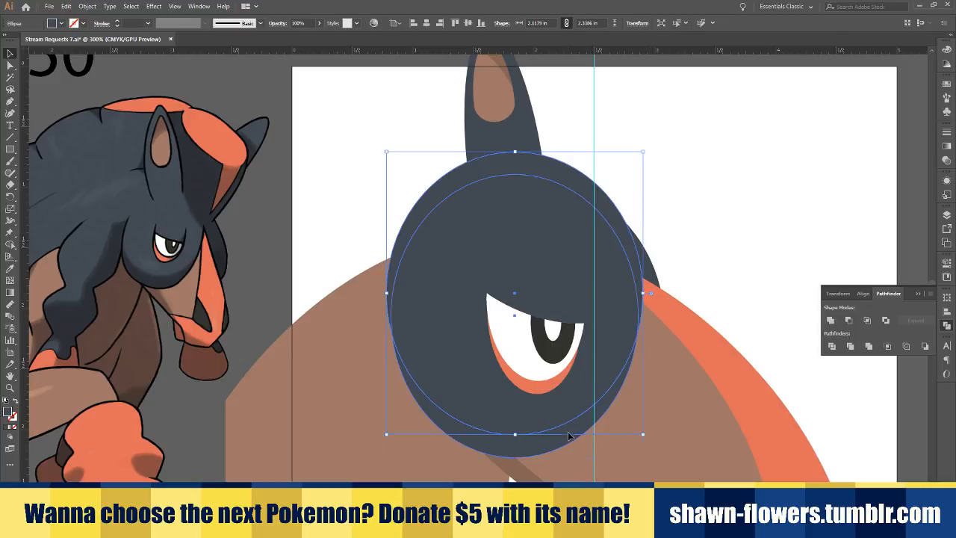
{"action": "left_click", "coordinate": [848, 321]}
{"action": "scroll", "coordinate": [545, 391], "scroll_direction": "down", "scroll_amount": 1}
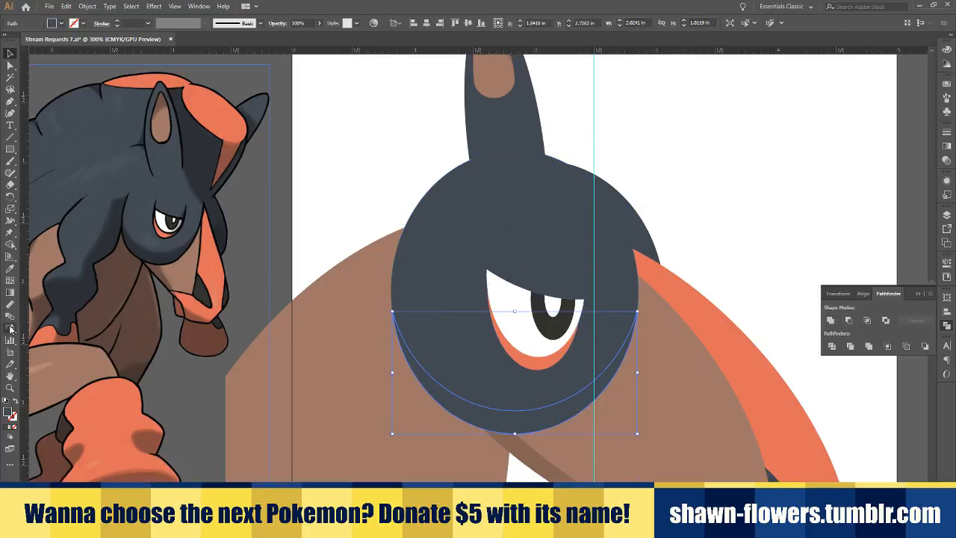
Give the head's crescent the translucent shadow appearance sampled from the shading under the jaw
{"action": "left_click", "coordinate": [11, 272]}
{"action": "left_click", "coordinate": [529, 453]}
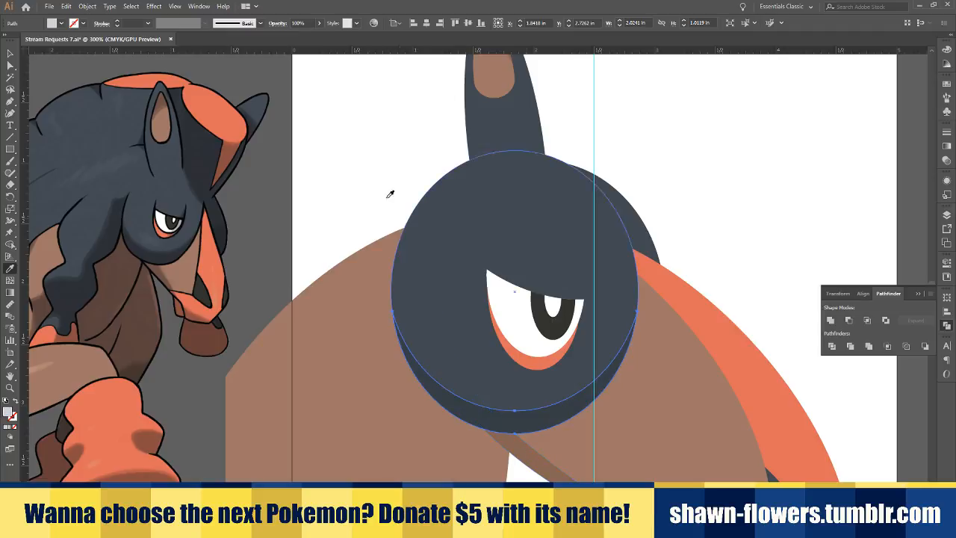
{"action": "left_click", "coordinate": [10, 54]}
{"action": "left_click", "coordinate": [347, 145]}
{"action": "scroll", "coordinate": [367, 165], "scroll_direction": "down", "scroll_amount": 2}
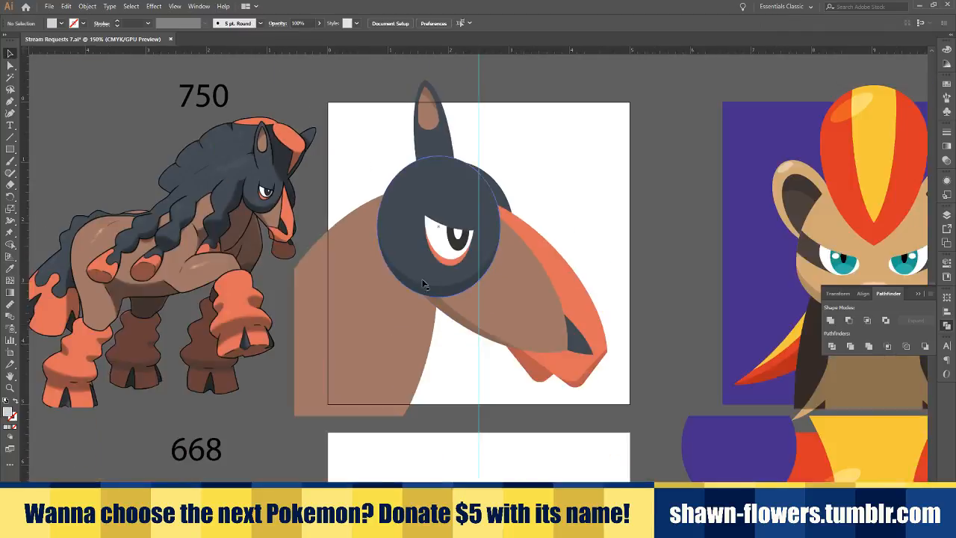
{"action": "left_click", "coordinate": [365, 380]}
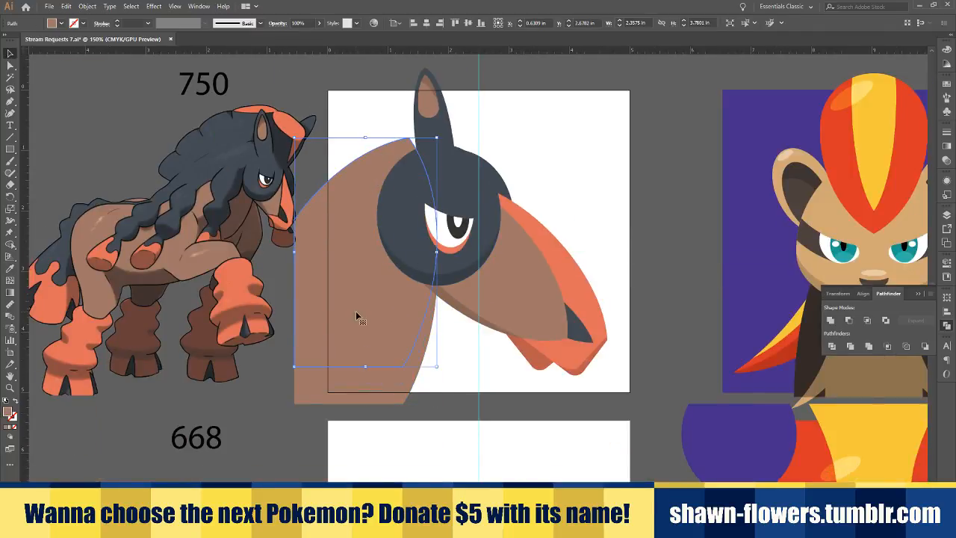
{"action": "mouse_move", "coordinate": [359, 359]}
{"action": "left_mouse_down"}
{"action": "mouse_move", "coordinate": [369, 343]}
{"action": "mouse_move", "coordinate": [366, 361]}
{"action": "left_mouse_up"}
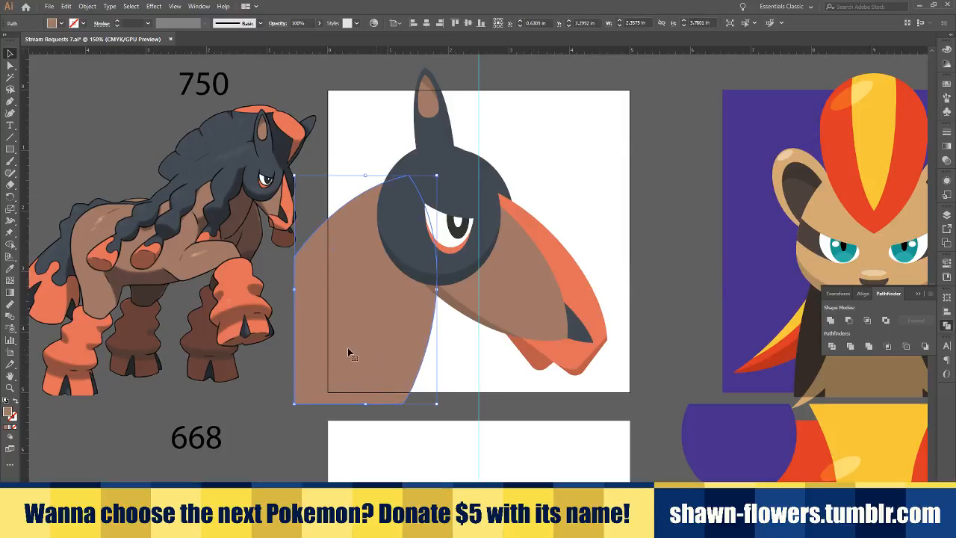
{"action": "left_click", "coordinate": [10, 268]}
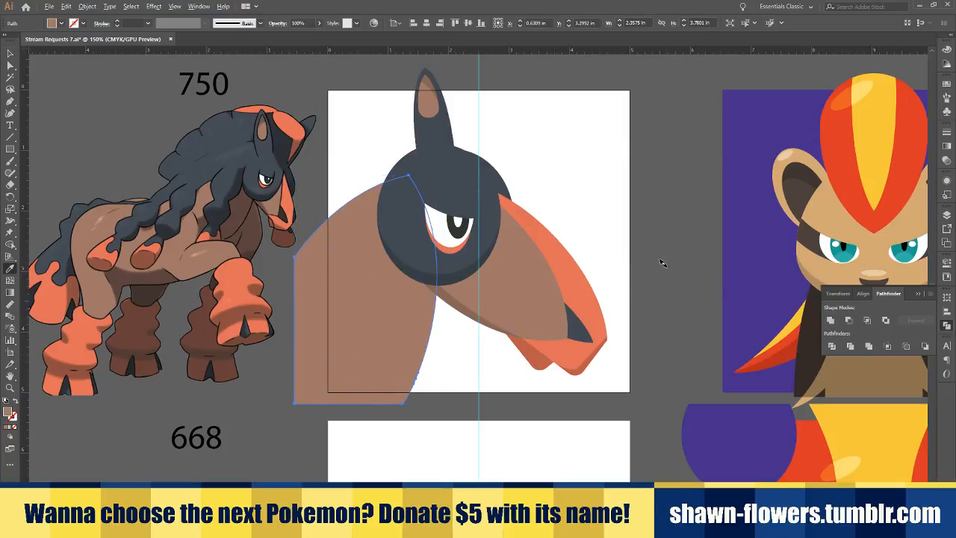
{"action": "scroll", "coordinate": [657, 265], "scroll_direction": "down", "scroll_amount": 1}
{"action": "left_click", "coordinate": [7, 55]}
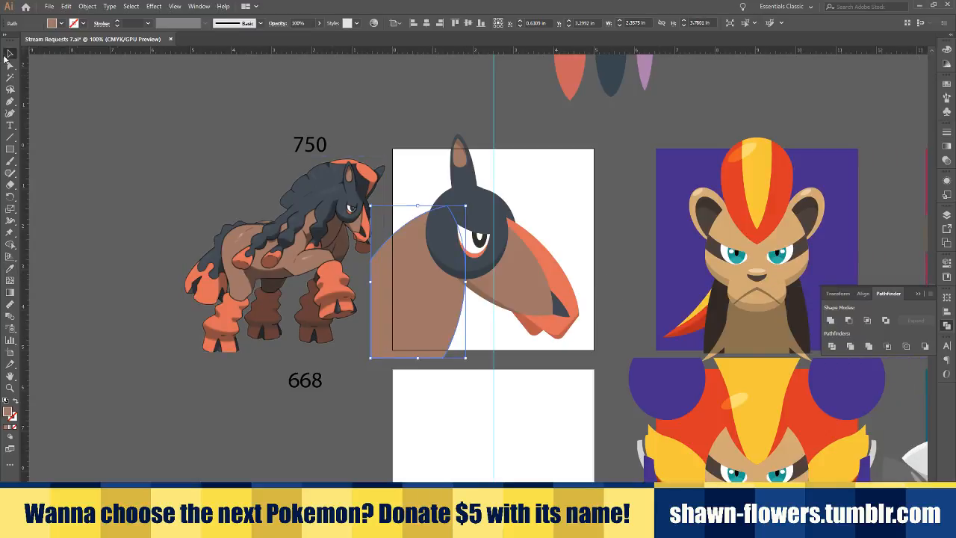
Cut a curved shadow shape along the neck's front edge by subtracting an offset, enlarged and rotated copy of the neck
{"action": "left_click", "coordinate": [461, 364]}
{"action": "scroll", "coordinate": [408, 348], "scroll_direction": "up", "scroll_amount": 1}
{"action": "left_click_drag", "start_coordinate": [437, 323], "coordinate": [383, 275]}
{"action": "left_click_drag", "start_coordinate": [447, 85], "coordinate": [518, 98]}
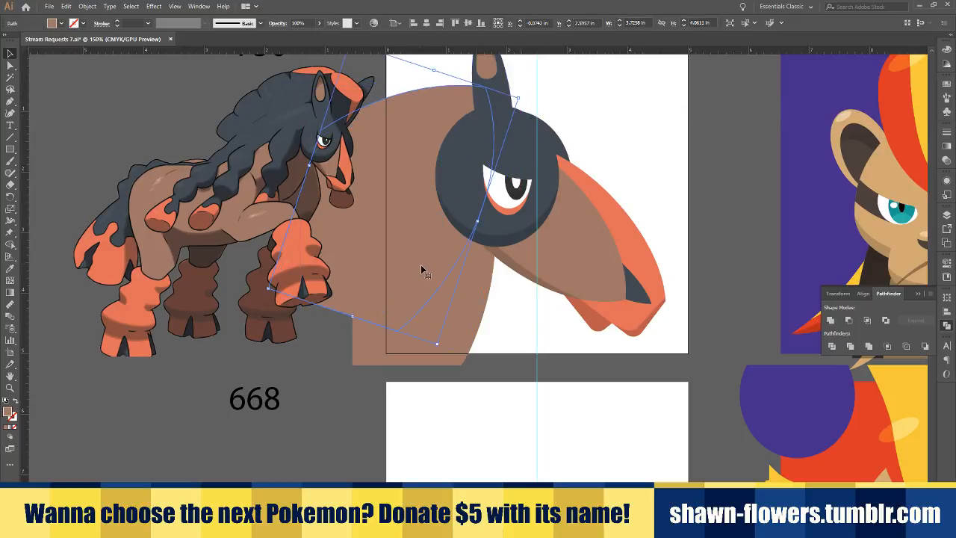
{"action": "left_click_drag", "start_coordinate": [424, 271], "coordinate": [397, 304]}
{"action": "left_click", "coordinate": [459, 332], "text": "shift"}
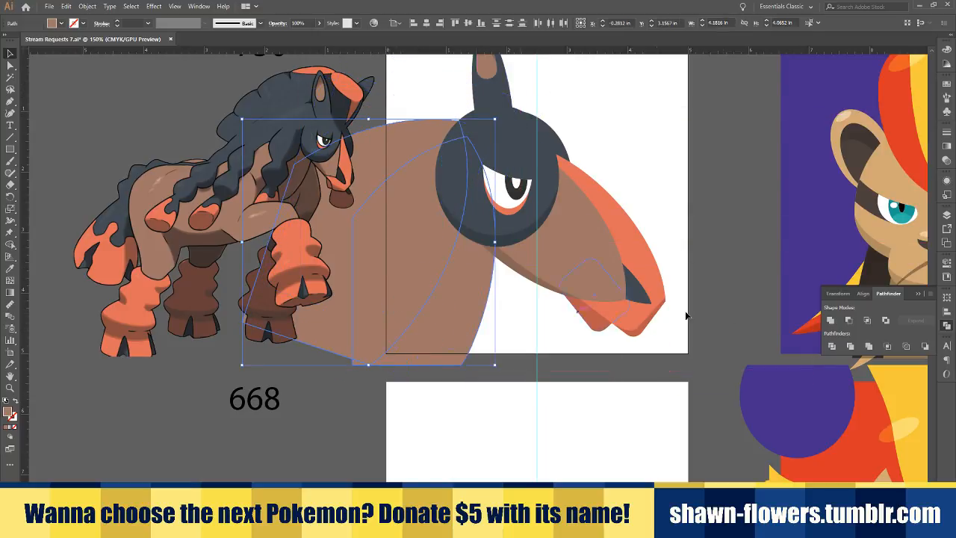
{"action": "left_click", "coordinate": [849, 322]}
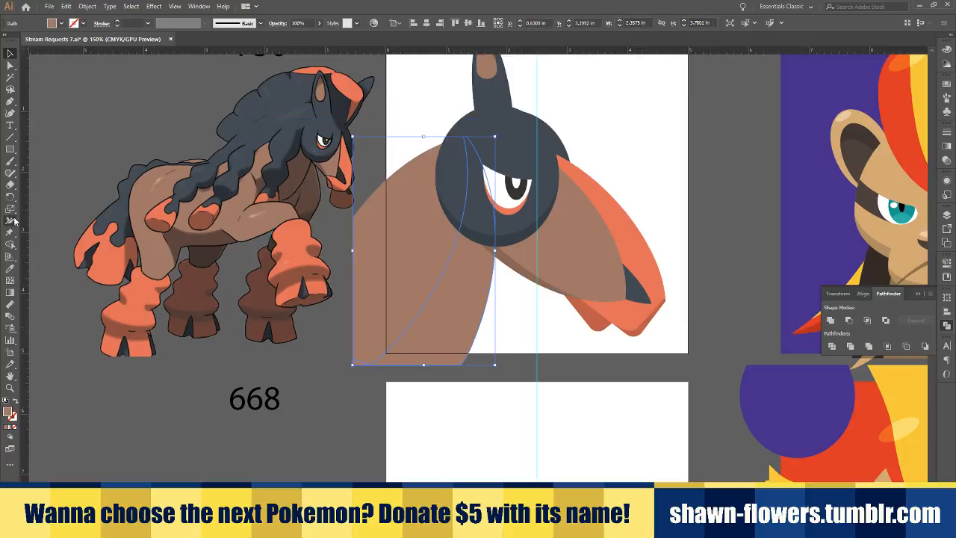
Give the neck's cut shape the darker shadow appearance sampled from under the chin of the finished lion illustration
{"action": "key", "text": "a"}
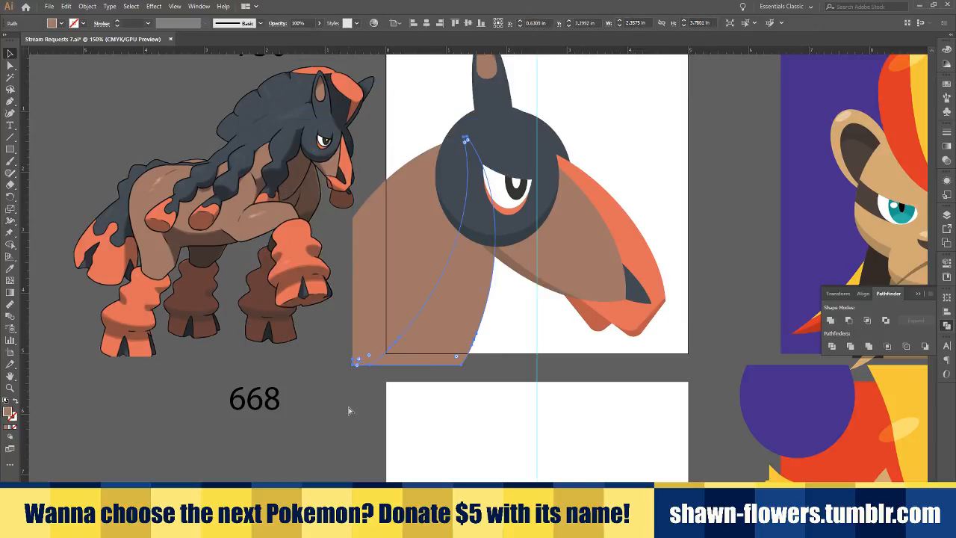
{"action": "left_click", "coordinate": [351, 407]}
{"action": "left_click", "coordinate": [363, 369]}
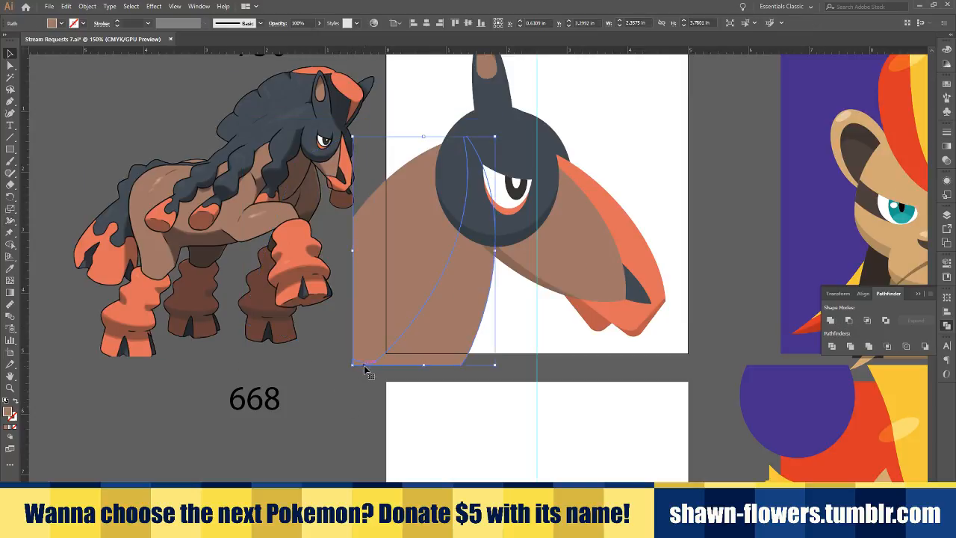
{"action": "left_click", "coordinate": [10, 271]}
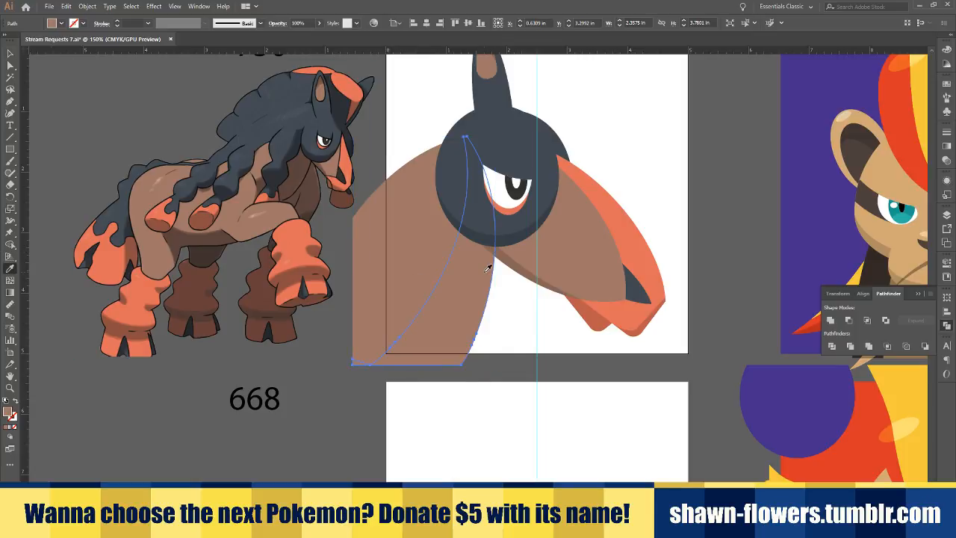
{"action": "scroll", "coordinate": [542, 340], "scroll_direction": "right", "scroll_amount": 2}
{"action": "scroll", "coordinate": [495, 364], "scroll_direction": "up", "scroll_amount": 2}
{"action": "scroll", "coordinate": [495, 364], "scroll_direction": "right", "scroll_amount": 3}
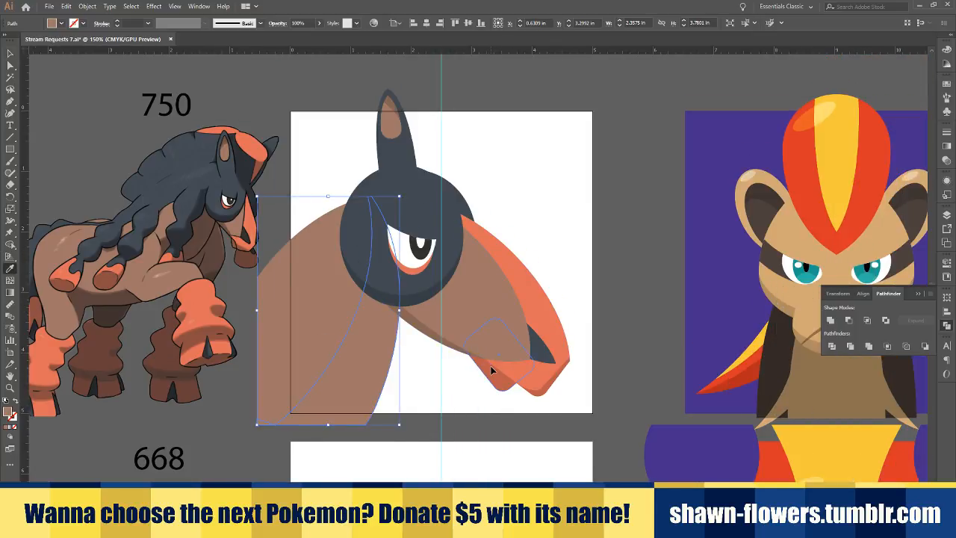
{"action": "left_click", "coordinate": [819, 366]}
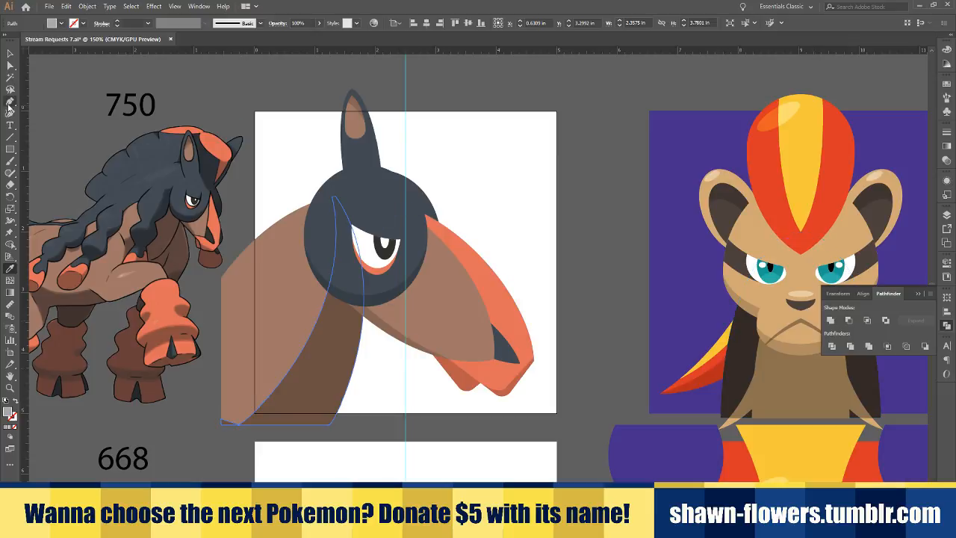
{"action": "left_click", "coordinate": [10, 54]}
{"action": "left_click", "coordinate": [404, 446]}
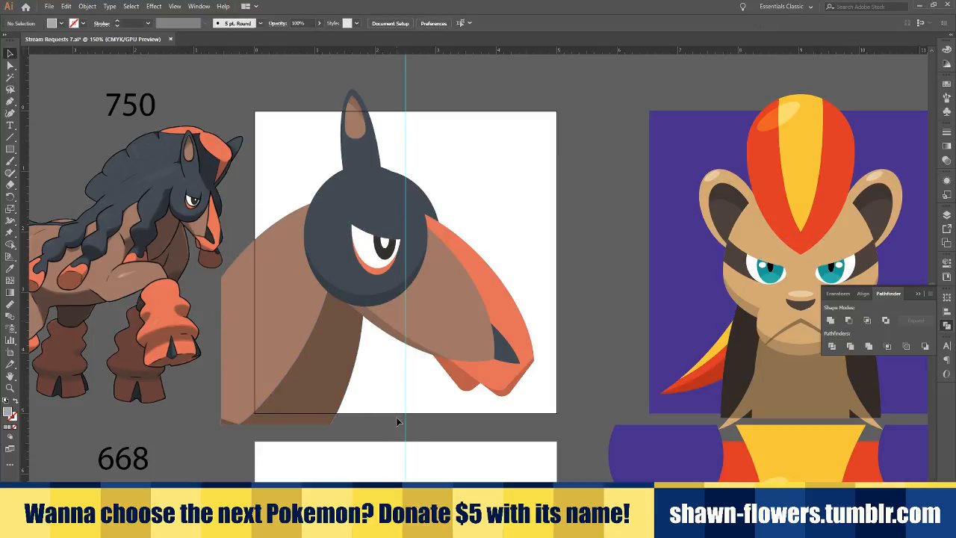
Examine up close how the jaw shading, neck shadow and head circle meet below the eye
{"action": "scroll", "coordinate": [396, 422], "scroll_direction": "left", "scroll_amount": 2}
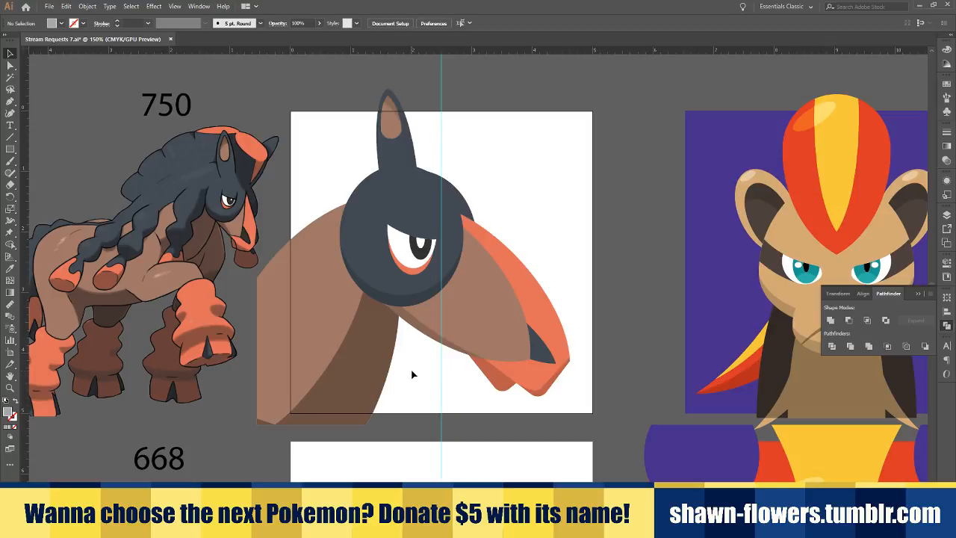
{"action": "scroll", "coordinate": [427, 386], "scroll_direction": "up", "scroll_amount": 5}
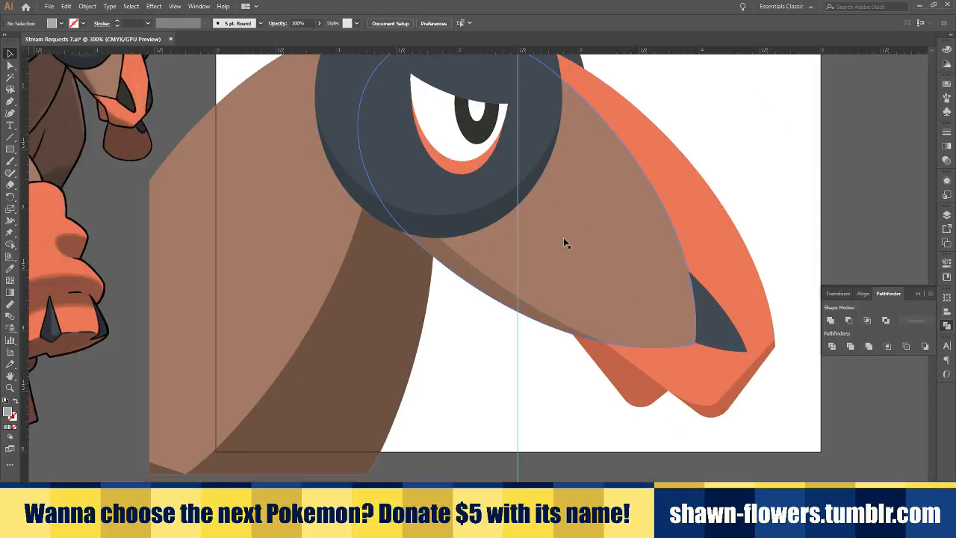
{"action": "scroll", "coordinate": [447, 315], "scroll_direction": "up", "scroll_amount": 3}
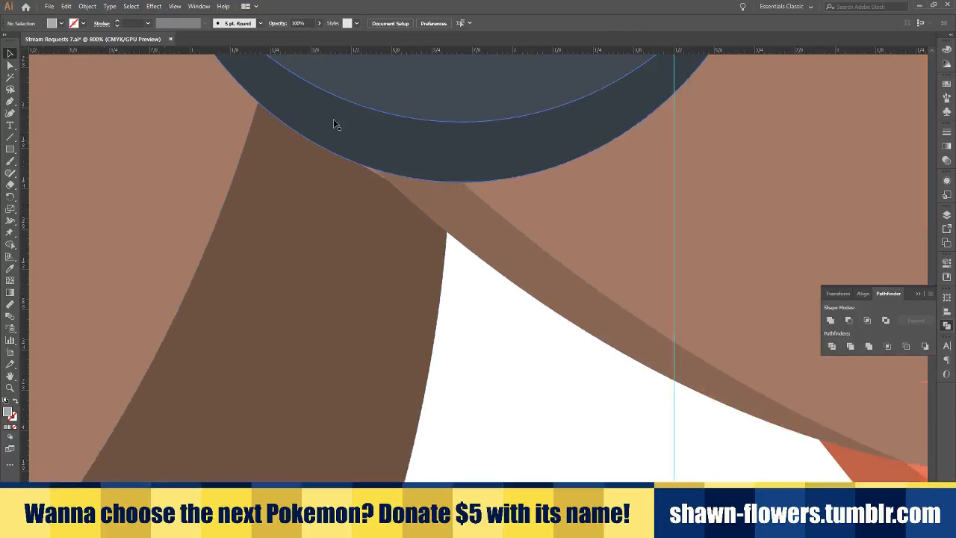
{"action": "left_click", "coordinate": [377, 175]}
{"action": "scroll", "coordinate": [380, 175], "scroll_direction": "down", "scroll_amount": 1}
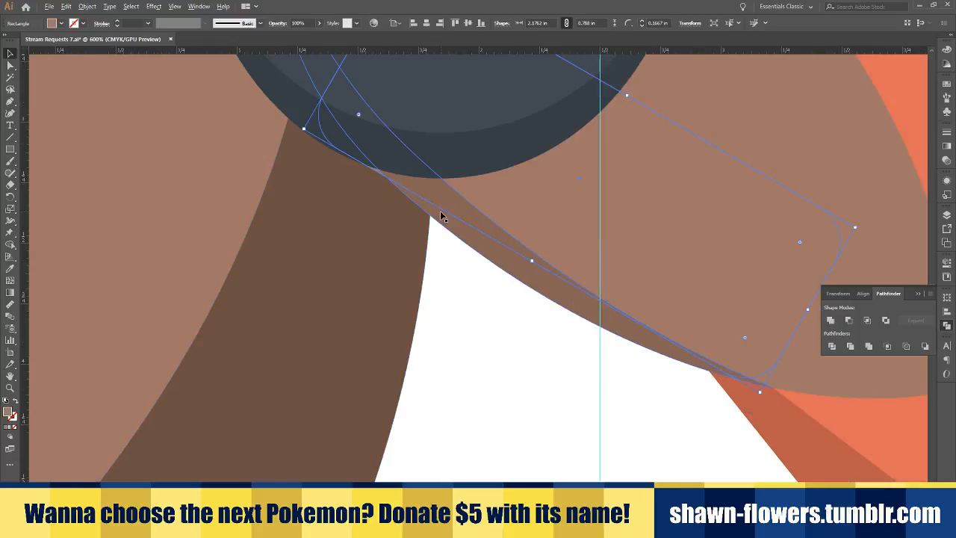
{"action": "left_click", "coordinate": [479, 356]}
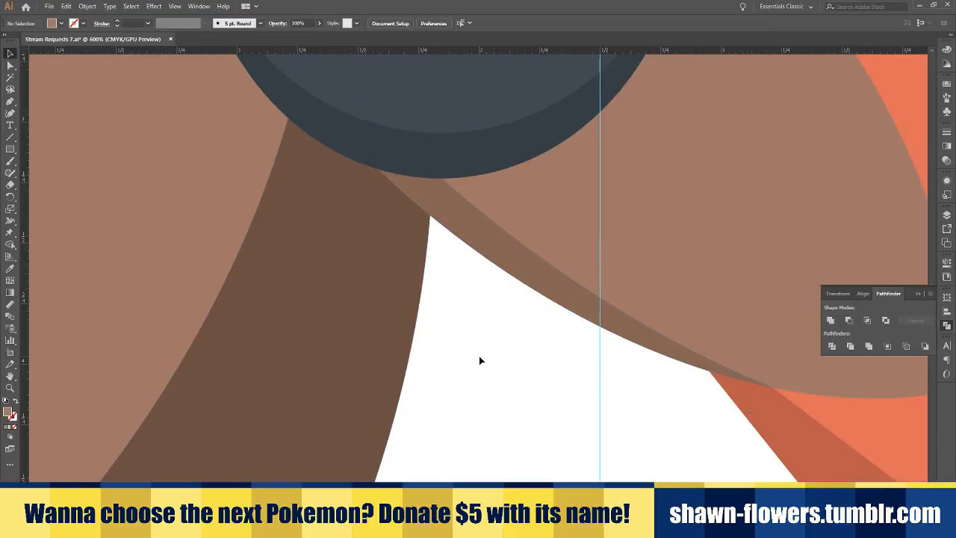
{"action": "scroll", "coordinate": [479, 356], "scroll_direction": "down", "scroll_amount": 2}
{"action": "scroll", "coordinate": [530, 374], "scroll_direction": "down", "scroll_amount": 1}
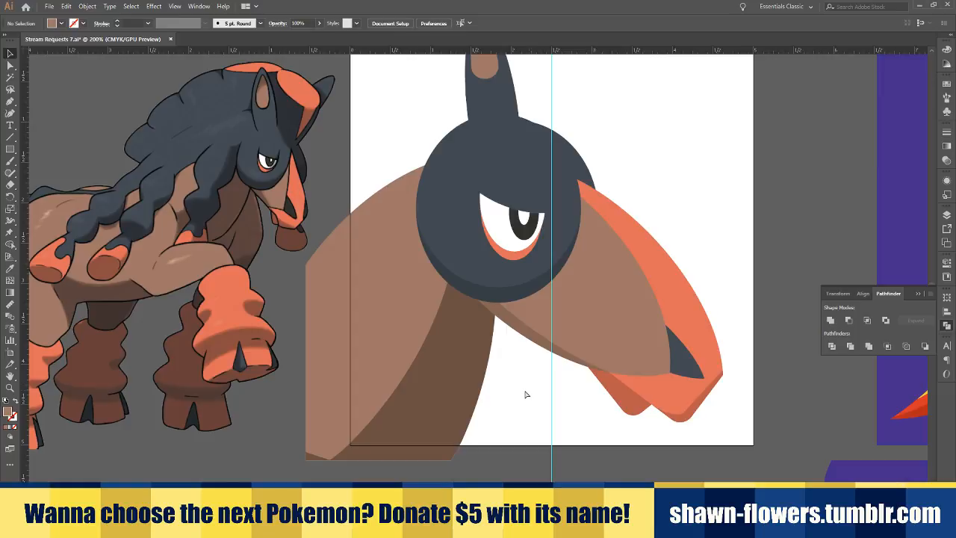
Lower the ear and its inner shapes slightly into the head and shift them a touch toward the snout
{"action": "scroll", "coordinate": [526, 395], "scroll_direction": "up", "scroll_amount": 1}
{"action": "scroll", "coordinate": [526, 395], "scroll_direction": "right", "scroll_amount": 1}
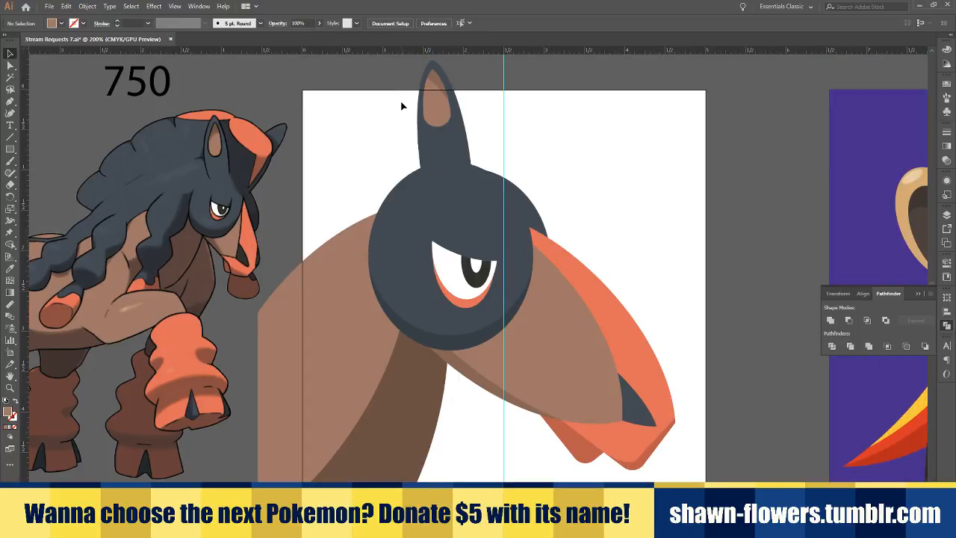
{"action": "left_click", "coordinate": [454, 87]}
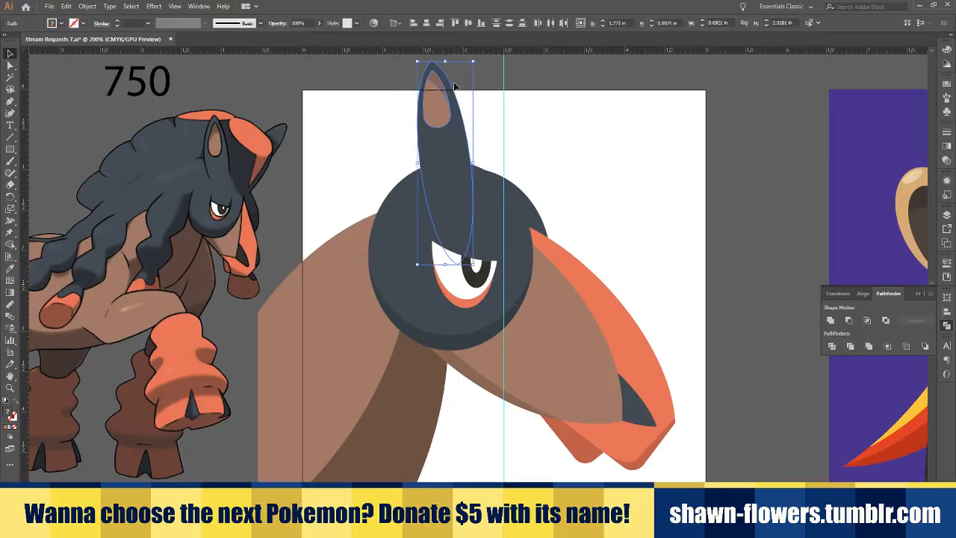
{"action": "key", "text": "Down"}
{"action": "key", "text": "Down"}
{"action": "key", "text": "Down"}
{"action": "key", "text": "Left"}
{"action": "key", "text": "Left"}
{"action": "key", "text": "Up"}
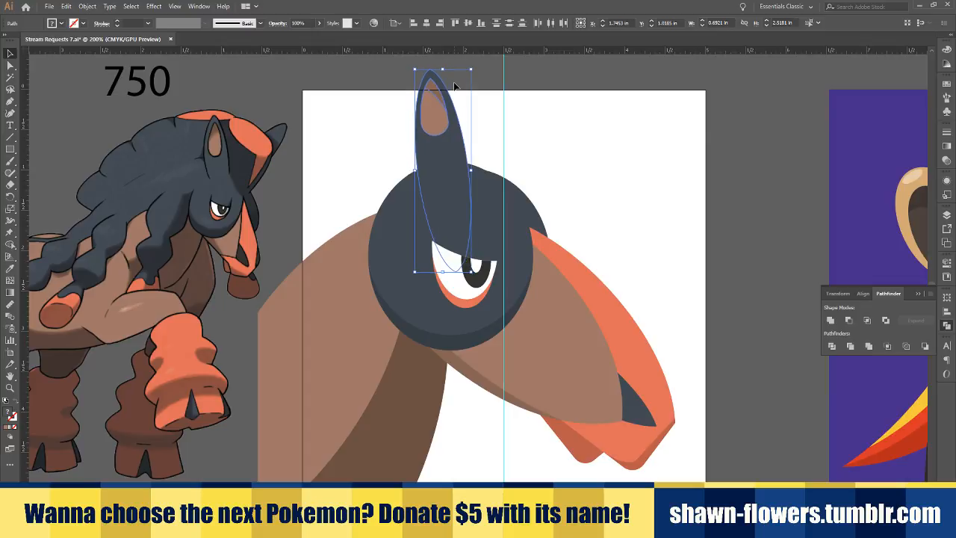
{"action": "key", "text": "Right"}
{"action": "key", "text": "Right"}
{"action": "key", "text": "Down"}
{"action": "key", "text": "Right"}
{"action": "key", "text": "Right"}
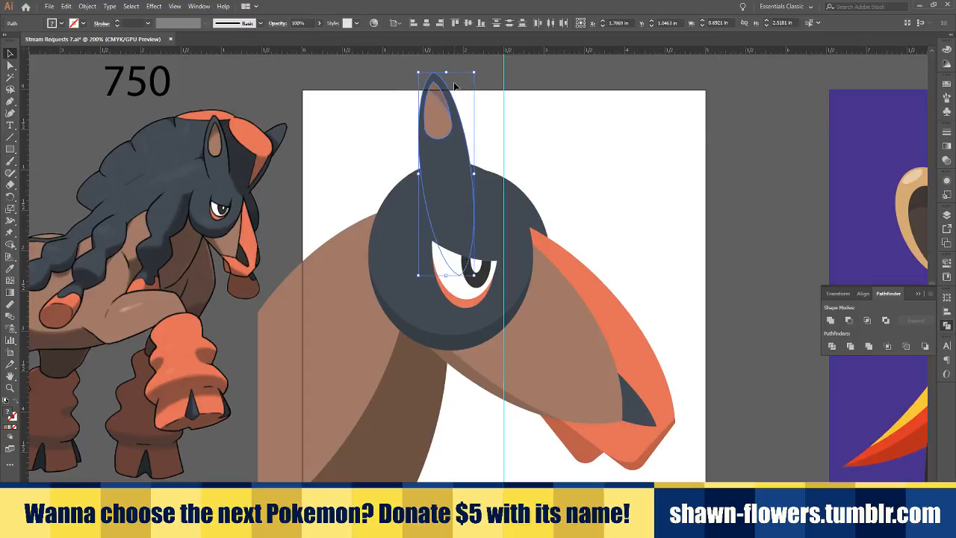
{"action": "key", "text": "Down"}
{"action": "left_click", "coordinate": [554, 152]}
Shift the whole horse horizontally toward the snout side until the snout's tip nearly reaches the artboard edge
{"action": "scroll", "coordinate": [554, 153], "scroll_direction": "right", "scroll_amount": 1}
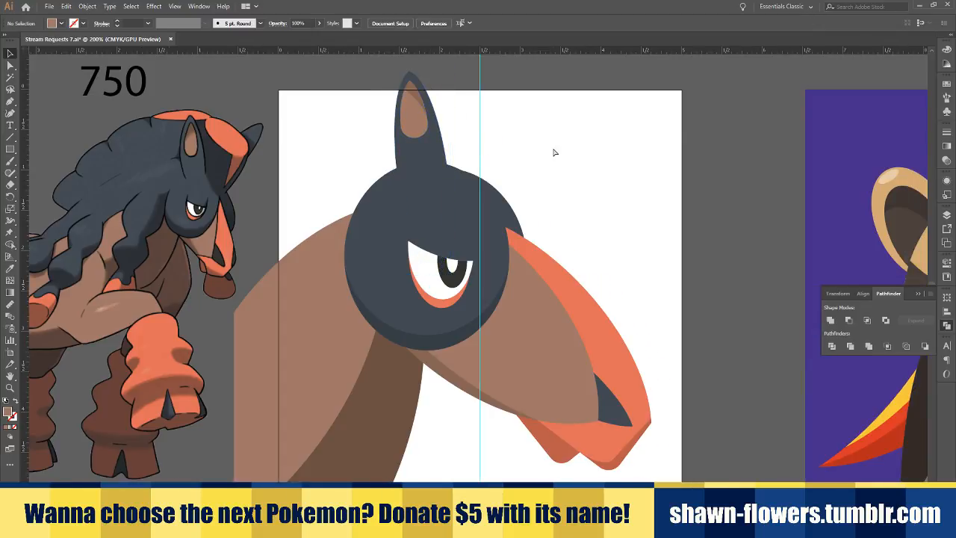
{"action": "scroll", "coordinate": [550, 163], "scroll_direction": "right", "scroll_amount": 1}
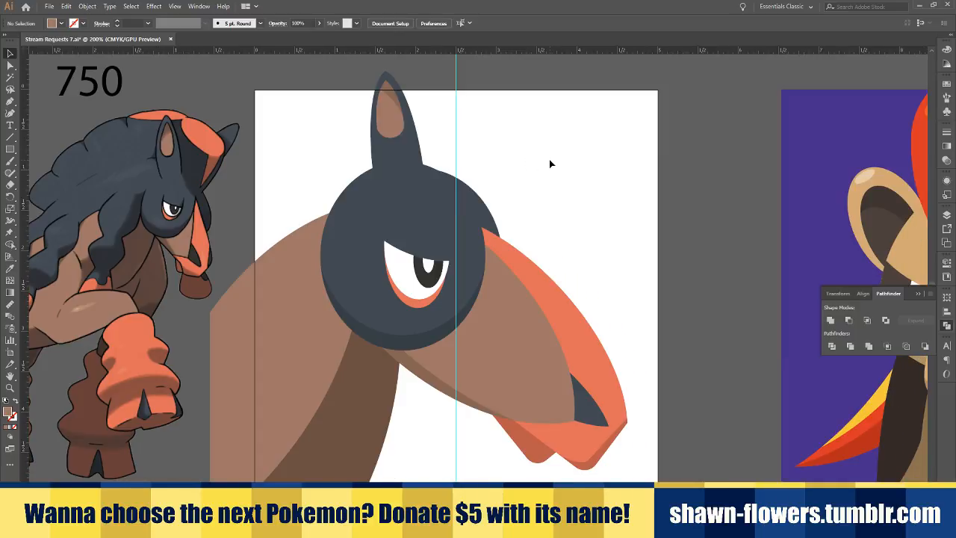
{"action": "scroll", "coordinate": [550, 163], "scroll_direction": "down", "scroll_amount": 1}
{"action": "scroll", "coordinate": [560, 180], "scroll_direction": "up", "scroll_amount": 3}
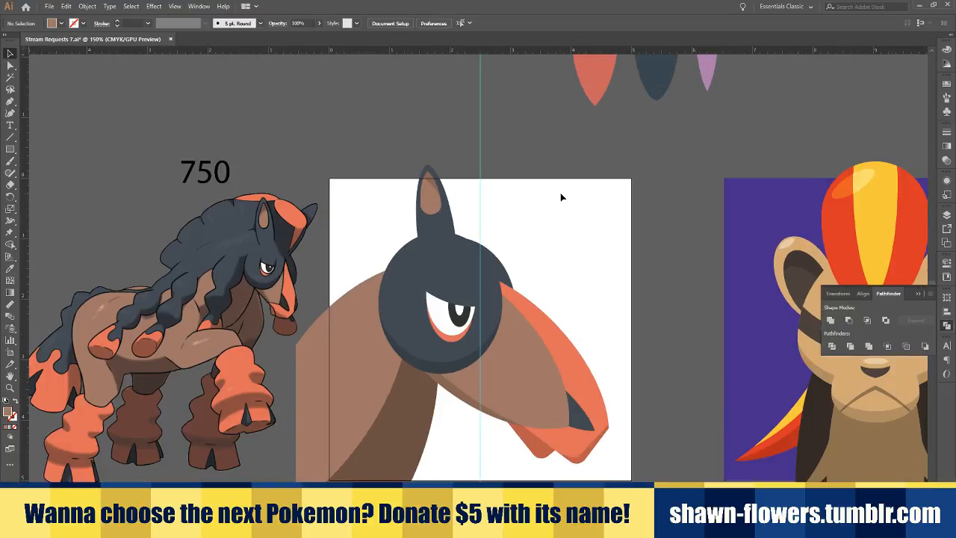
{"action": "scroll", "coordinate": [556, 199], "scroll_direction": "up", "scroll_amount": 1}
{"action": "left_click_drag", "start_coordinate": [624, 157], "coordinate": [422, 464]}
{"action": "left_click_drag", "start_coordinate": [322, 487], "coordinate": [297, 489]}
{"action": "key", "text": "Right"}
{"action": "key", "text": "Right"}
{"action": "key", "text": "Right"}
{"action": "key", "text": "Right"}
{"action": "key", "text": "Right"}
{"action": "key", "text": "Right"}
{"action": "key", "text": "Right"}
{"action": "key", "text": "Right"}
{"action": "key", "text": "Right"}
{"action": "key", "text": "Right"}
{"action": "key", "text": "Right"}
{"action": "key", "text": "Right"}
{"action": "key", "text": "Right"}
{"action": "key", "text": "Right"}
{"action": "key", "text": "Right"}
{"action": "key", "text": "Right"}
{"action": "key", "text": "Right"}
{"action": "key", "text": "Right"}
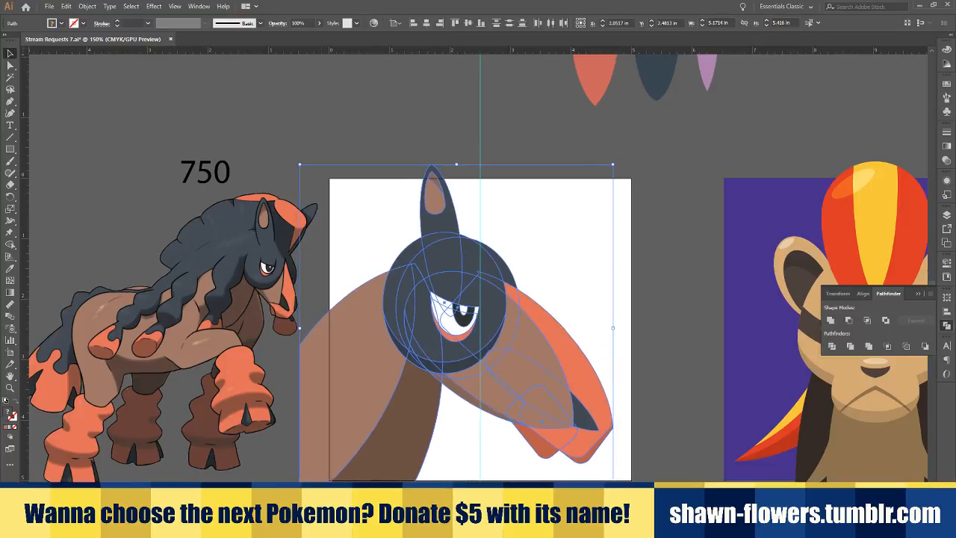
{"action": "key", "text": "Right"}
{"action": "key", "text": "Right"}
{"action": "key", "text": "Right"}
{"action": "key", "text": "Right"}
{"action": "left_click", "coordinate": [382, 251]}
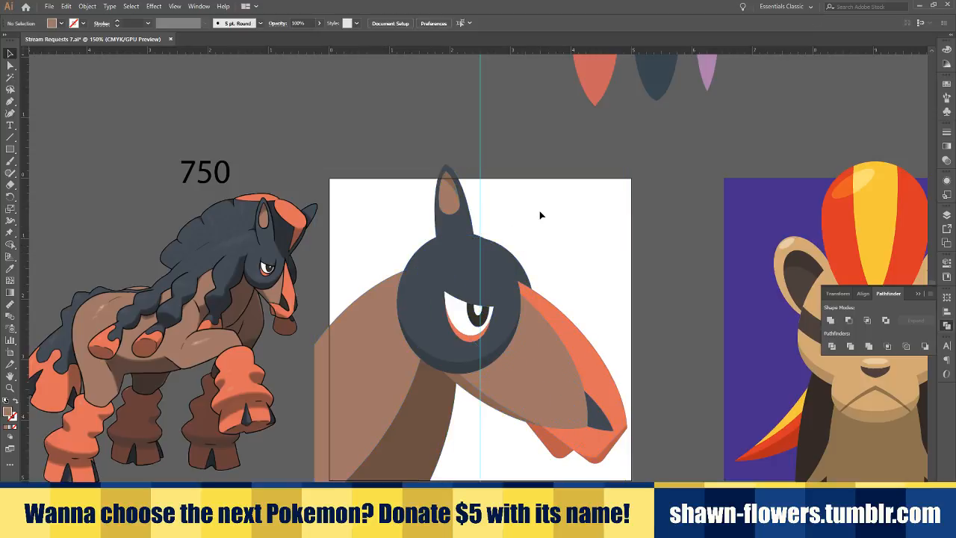
Open the Stream Requests 6 file from the Future Routes folder inside Pokemon Cells
{"action": "scroll", "coordinate": [633, 176], "scroll_direction": "down", "scroll_amount": 1}
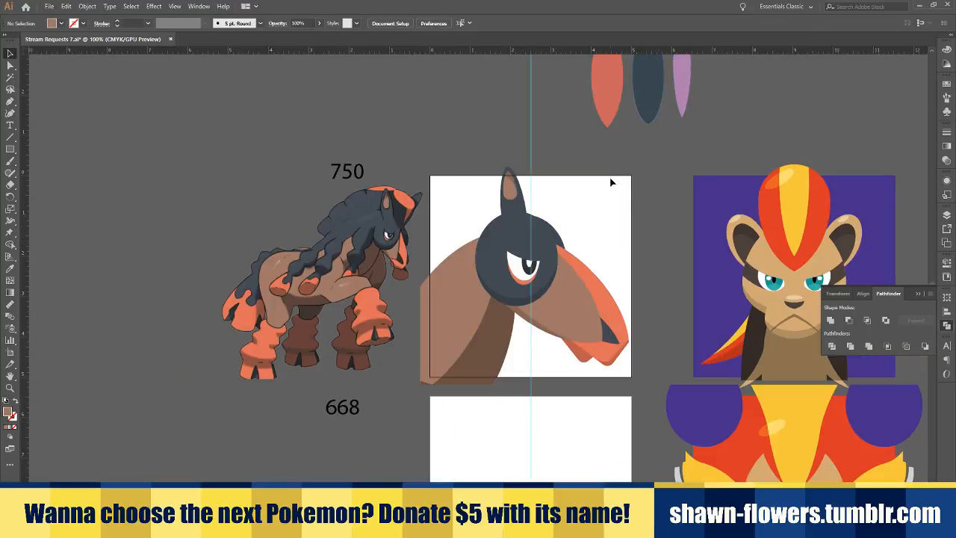
{"action": "scroll", "coordinate": [568, 209], "scroll_direction": "right", "scroll_amount": 1}
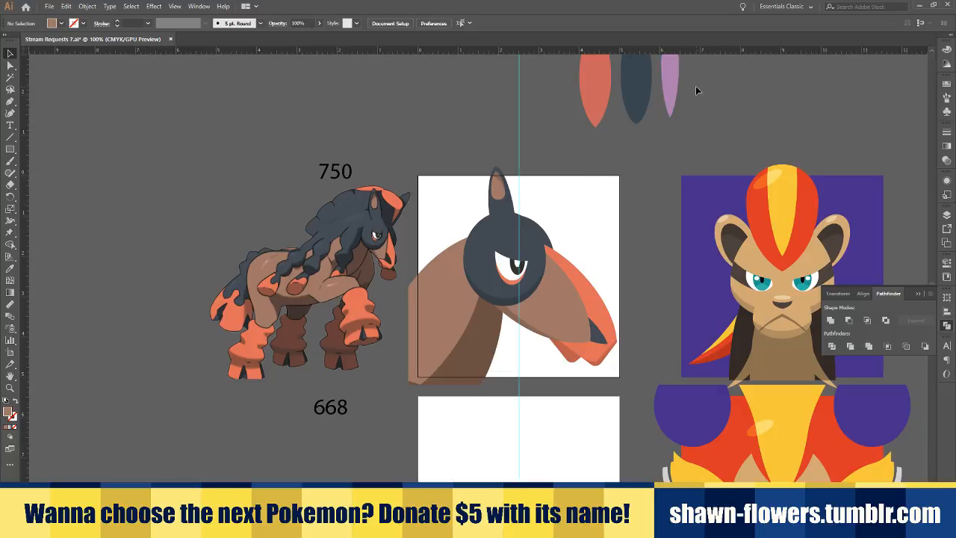
{"action": "scroll", "coordinate": [604, 195], "scroll_direction": "right", "scroll_amount": 2}
{"action": "scroll", "coordinate": [570, 260], "scroll_direction": "up", "scroll_amount": 3}
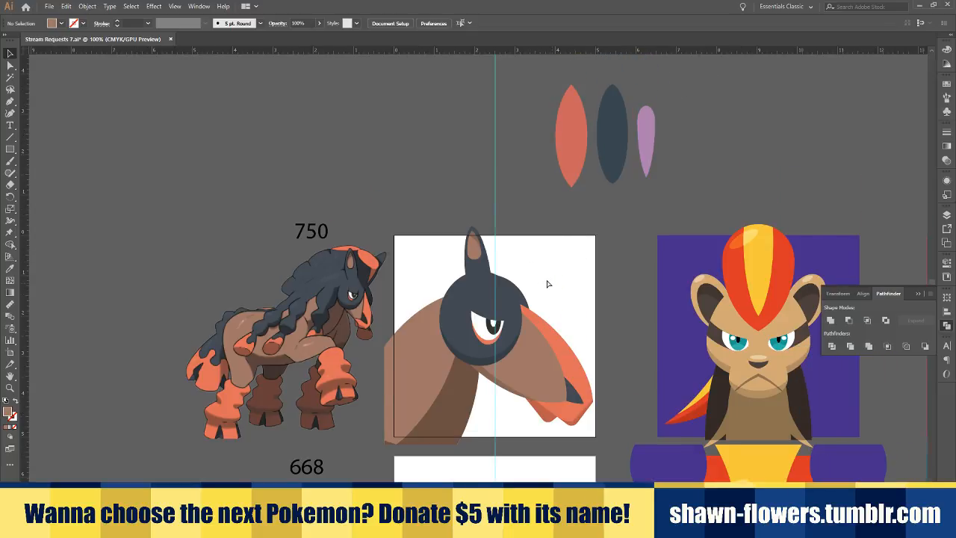
{"action": "key", "text": "ctrl+o"}
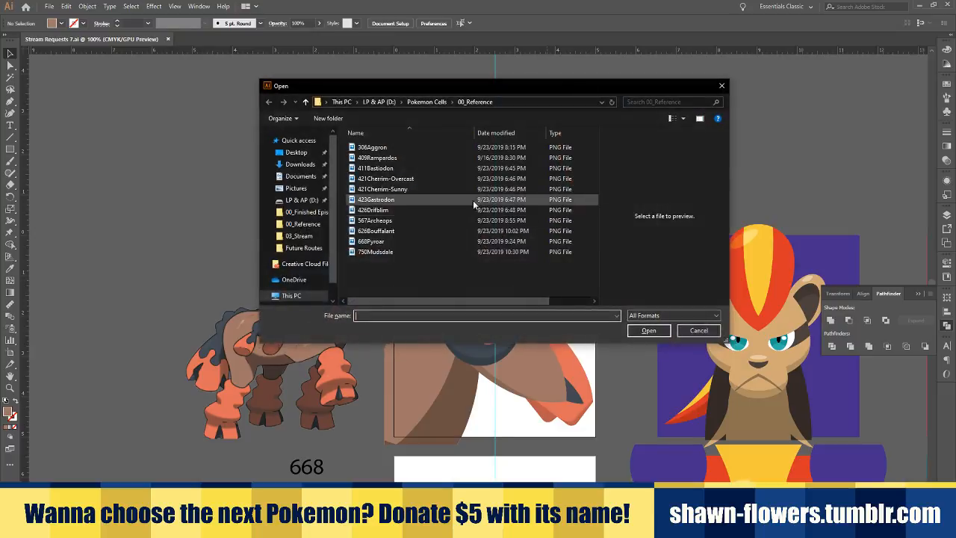
{"action": "left_click", "coordinate": [428, 102]}
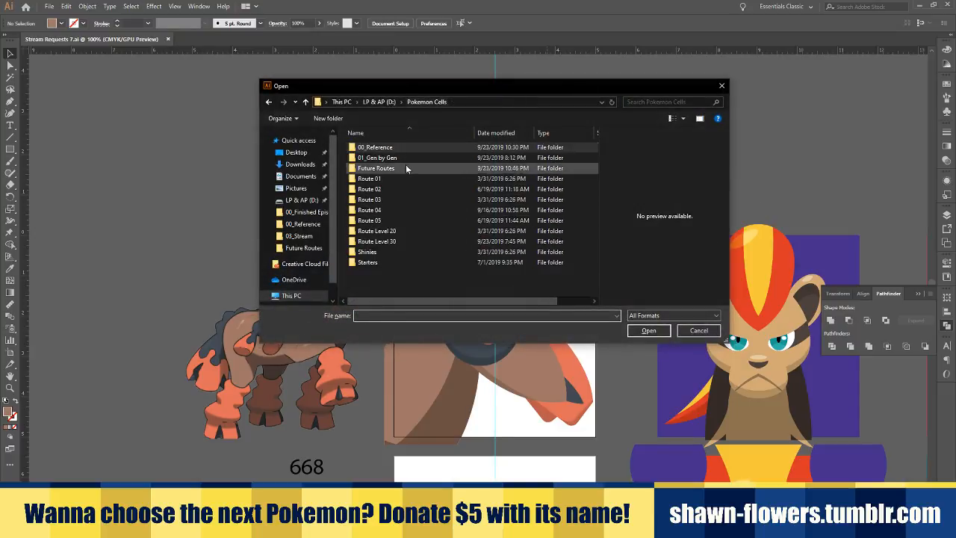
{"action": "double_click", "coordinate": [377, 220]}
{"action": "left_click", "coordinate": [439, 102]}
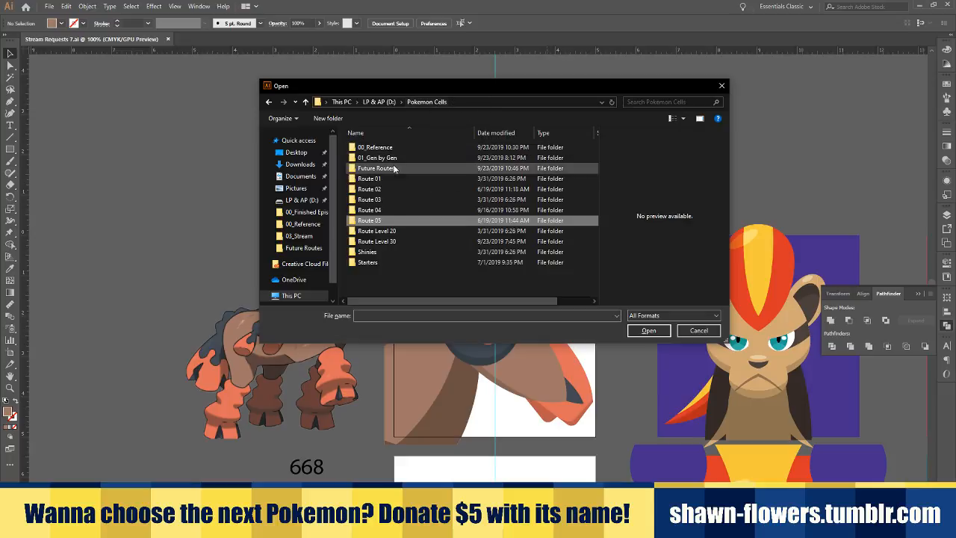
{"action": "double_click", "coordinate": [382, 169]}
{"action": "left_click", "coordinate": [383, 221]}
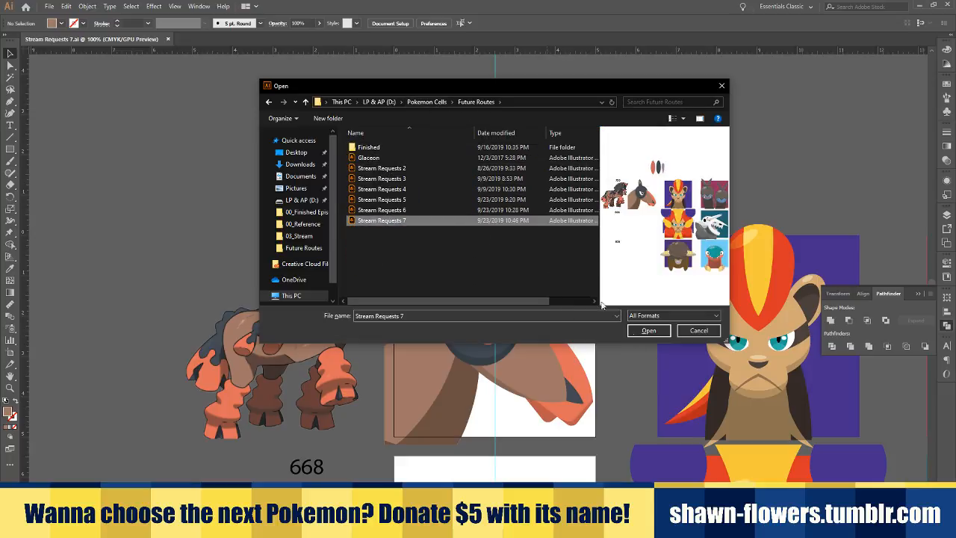
{"action": "left_click", "coordinate": [383, 210]}
{"action": "left_click", "coordinate": [653, 334]}
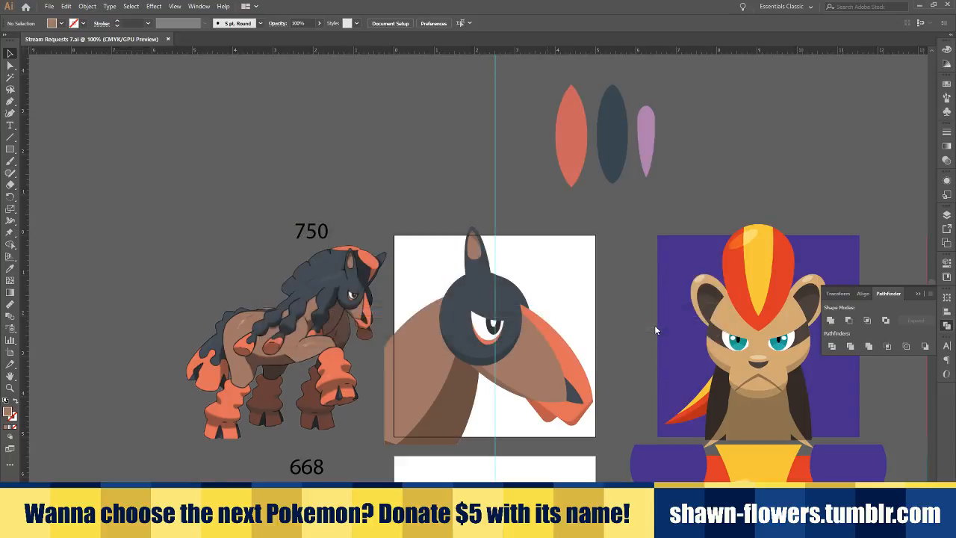
Copy the teal teardrop from Stream Requests 6 into Stream Requests 7 beside the purple template shape, and close Stream Requests 6
{"action": "scroll", "coordinate": [638, 283], "scroll_direction": "down", "scroll_amount": 1}
{"action": "scroll", "coordinate": [641, 287], "scroll_direction": "up", "scroll_amount": 5}
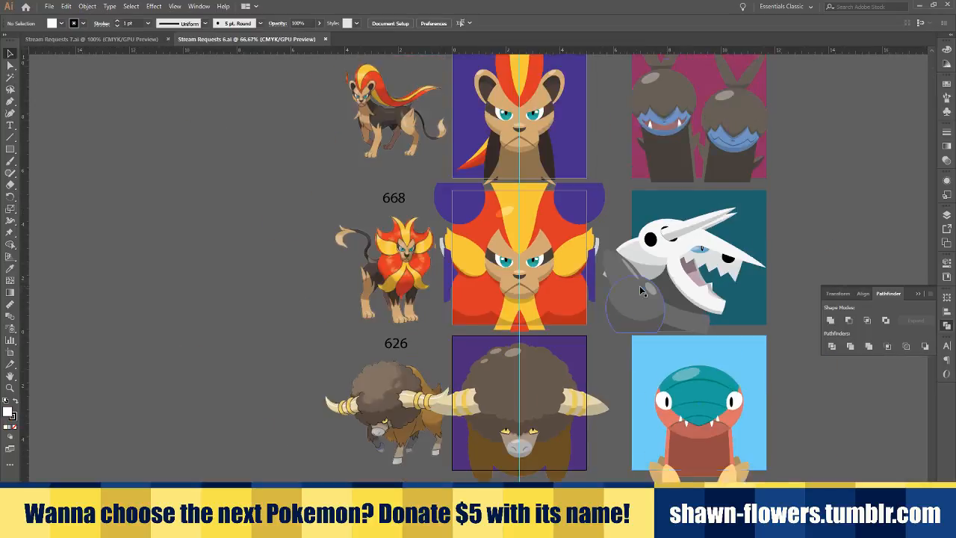
{"action": "left_click", "coordinate": [664, 142]}
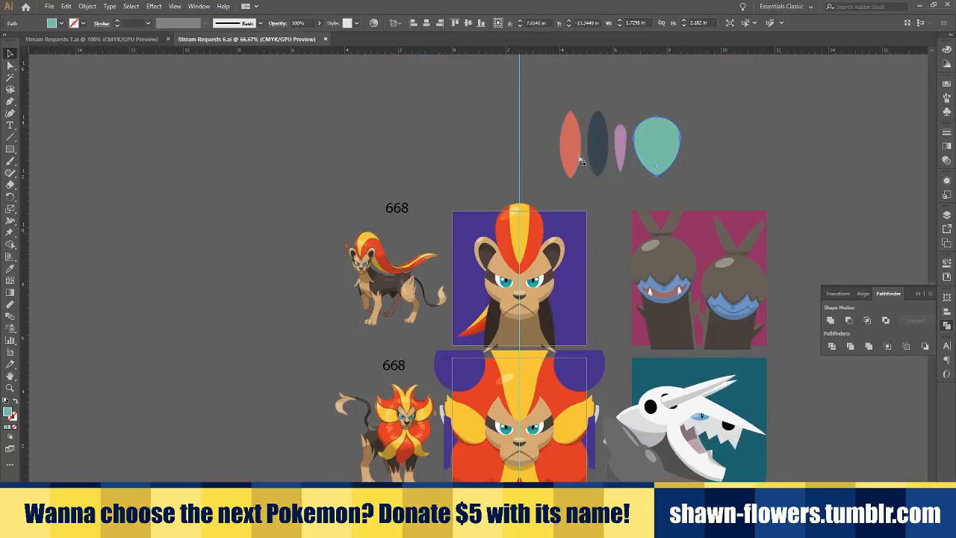
{"action": "left_click", "coordinate": [132, 42]}
{"action": "key", "text": "ctrl+v"}
{"action": "left_click_drag", "start_coordinate": [463, 267], "coordinate": [704, 126]}
{"action": "left_click", "coordinate": [399, 117]}
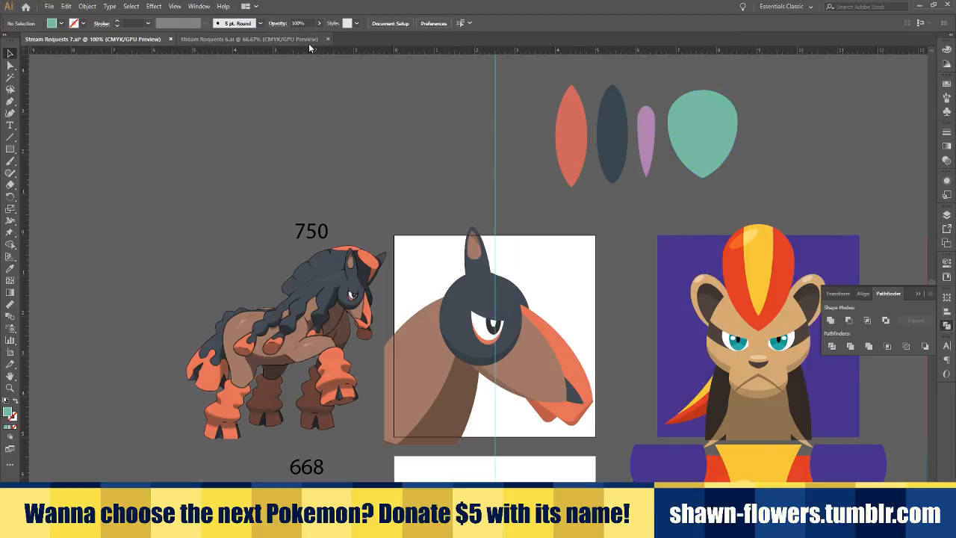
{"action": "left_click", "coordinate": [328, 40]}
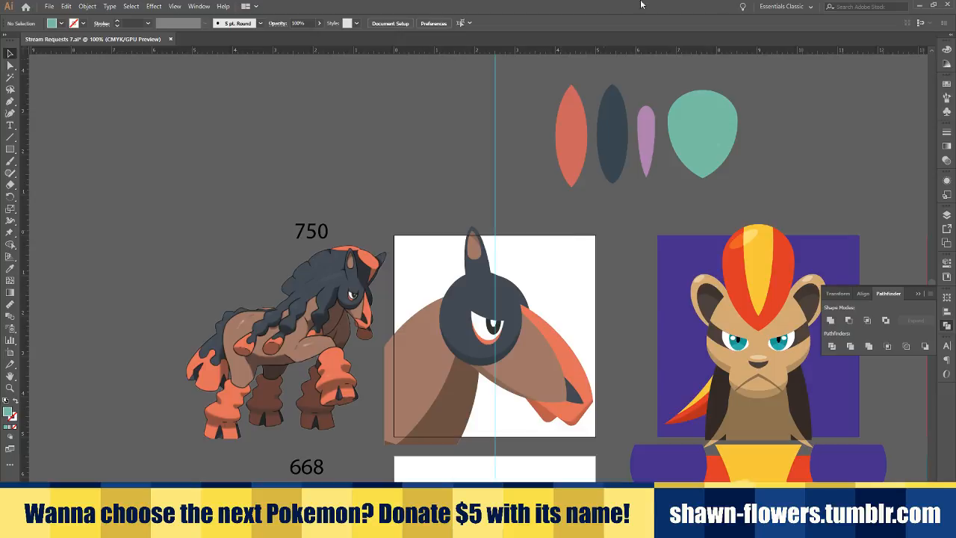
Place a copy of the teal teardrop on the neck behind the head, point upward, about 1.13 in wide and 1.5 in tall
{"action": "left_click_drag", "start_coordinate": [703, 151], "coordinate": [425, 371], "text": "alt"}
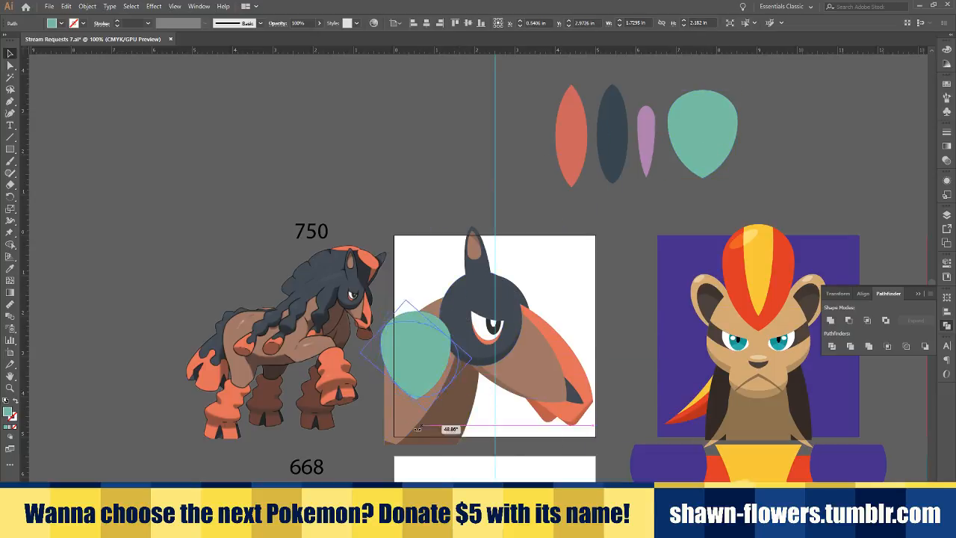
{"action": "scroll", "coordinate": [422, 425], "scroll_direction": "up", "scroll_amount": 1}
{"action": "scroll", "coordinate": [425, 394], "scroll_direction": "up", "scroll_amount": 1}
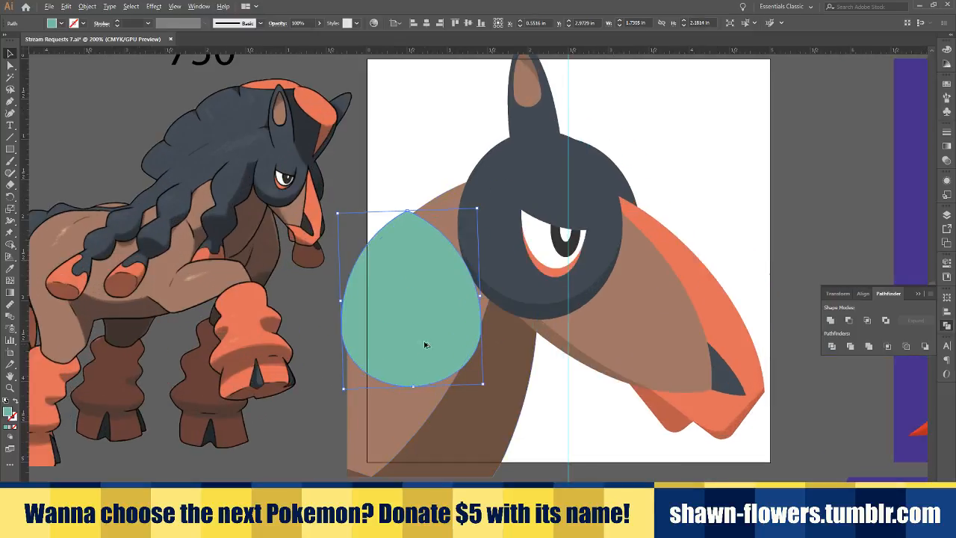
{"action": "left_click_drag", "start_coordinate": [424, 339], "coordinate": [435, 323]}
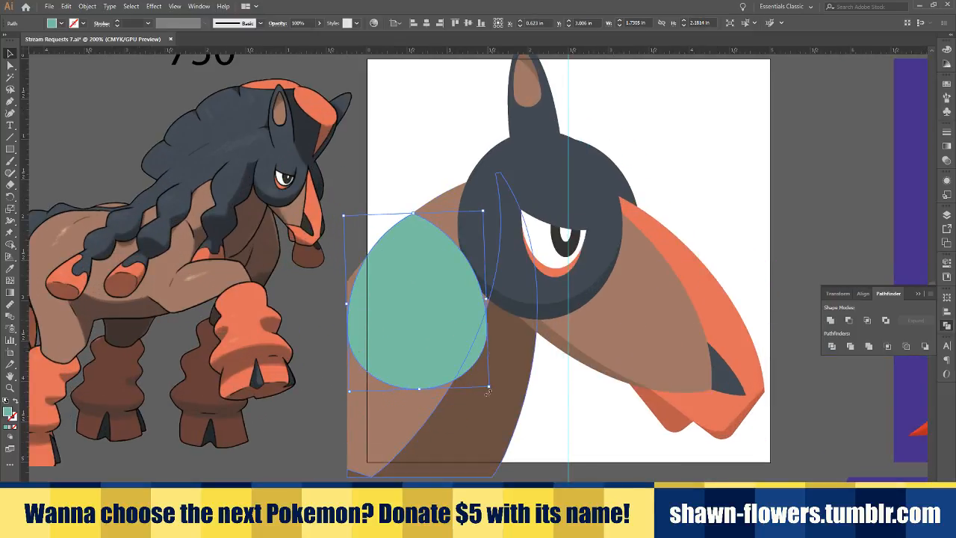
{"action": "left_click_drag", "start_coordinate": [489, 387], "coordinate": [438, 335]}
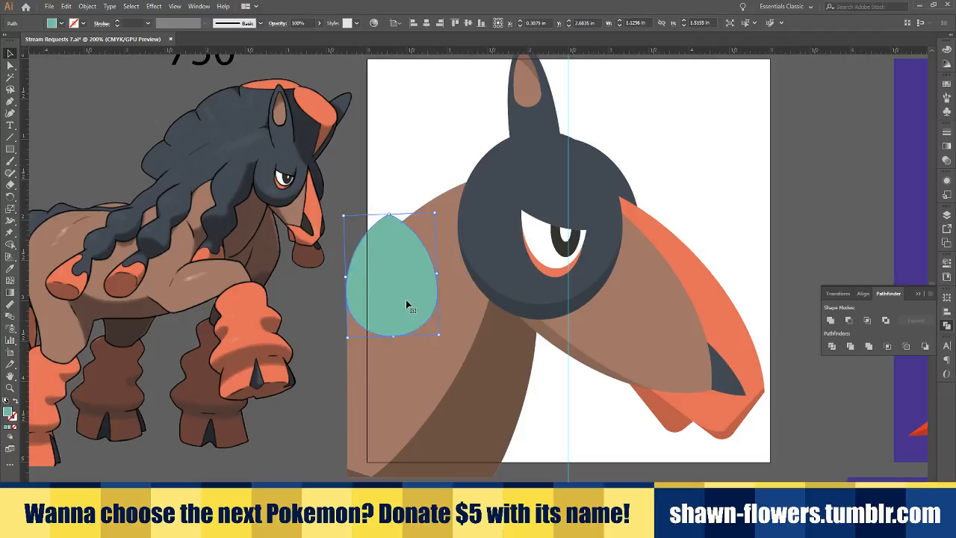
{"action": "left_click_drag", "start_coordinate": [406, 300], "coordinate": [435, 292]}
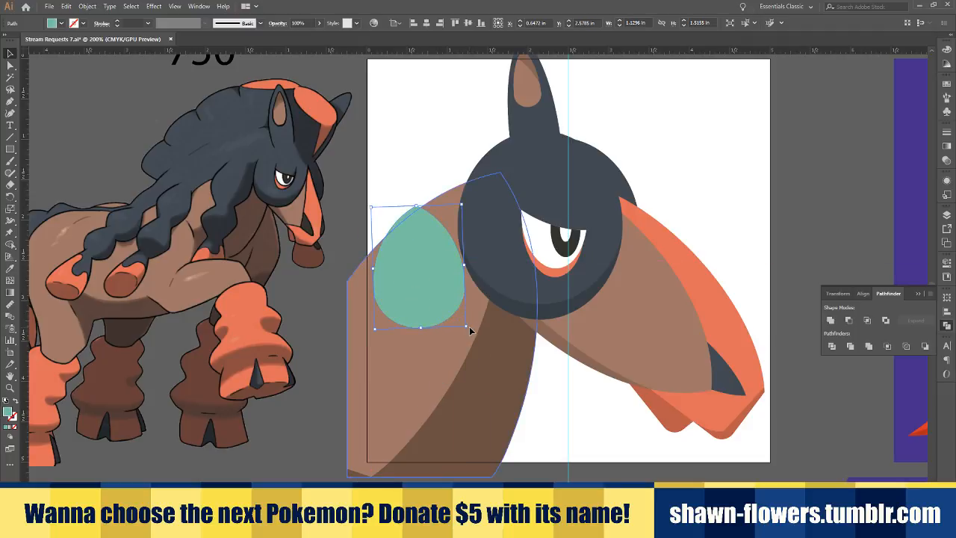
{"action": "mouse_move", "coordinate": [469, 327]}
{"action": "left_mouse_down"}
{"action": "mouse_move", "coordinate": [448, 309]}
{"action": "mouse_move", "coordinate": [479, 336]}
{"action": "left_mouse_up"}
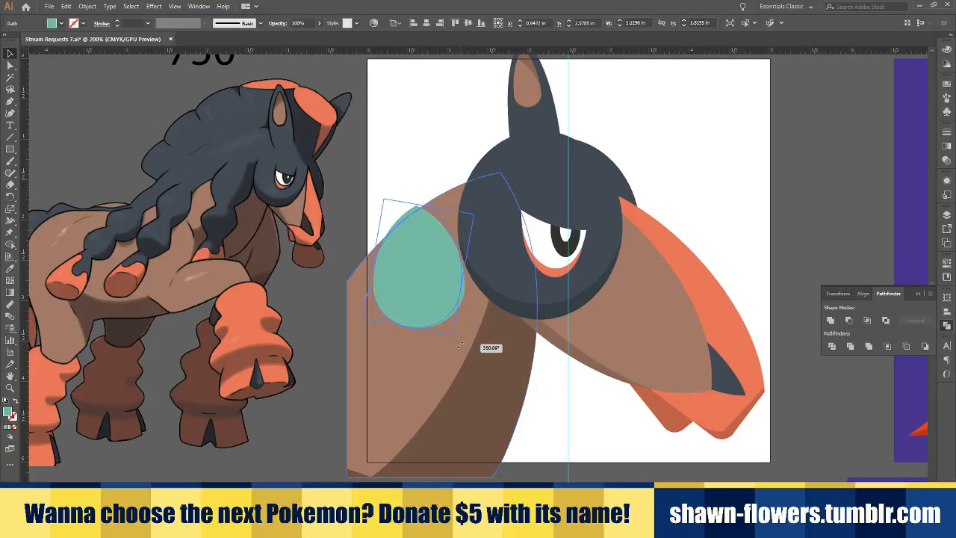
{"action": "left_click_drag", "start_coordinate": [426, 293], "coordinate": [438, 303]}
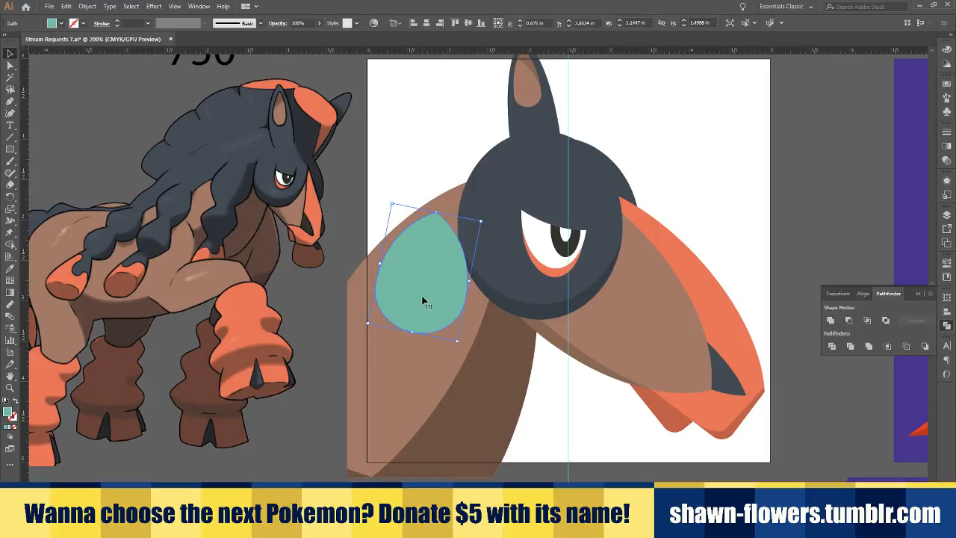
{"action": "left_click_drag", "start_coordinate": [459, 344], "coordinate": [472, 341]}
Stack two shorter, slightly overlapping copies of the teal teardrop below the first one to form a three-segment braid
{"action": "left_click_drag", "start_coordinate": [441, 301], "coordinate": [436, 408]}
{"action": "left_click_drag", "start_coordinate": [462, 443], "coordinate": [462, 434]}
{"action": "left_click_drag", "start_coordinate": [417, 393], "coordinate": [444, 474]}
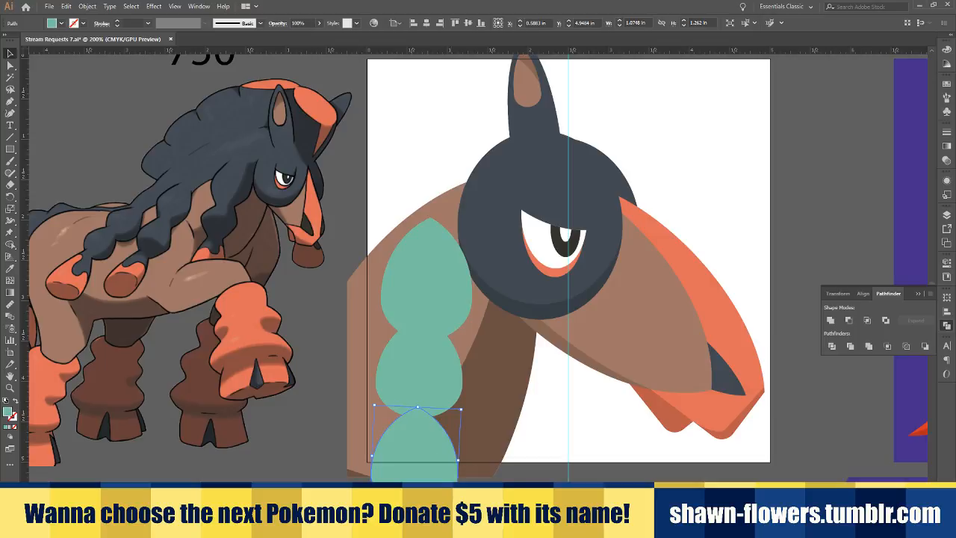
{"action": "key", "text": "ctrl+minus"}
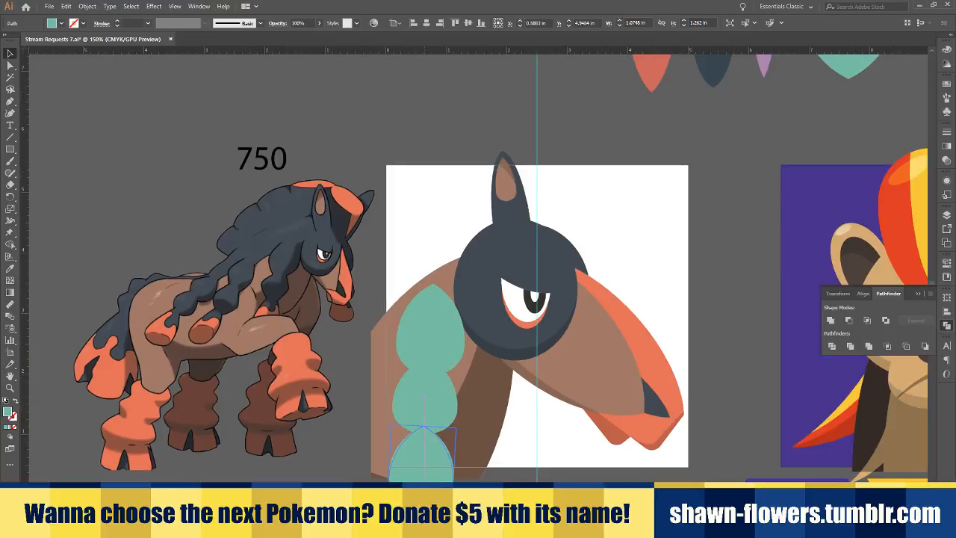
{"action": "key", "text": "ctrl+shift+a"}
{"action": "scroll", "coordinate": [451, 461], "scroll_direction": "down", "scroll_amount": 1}
{"action": "left_click_drag", "start_coordinate": [434, 481], "coordinate": [435, 471]}
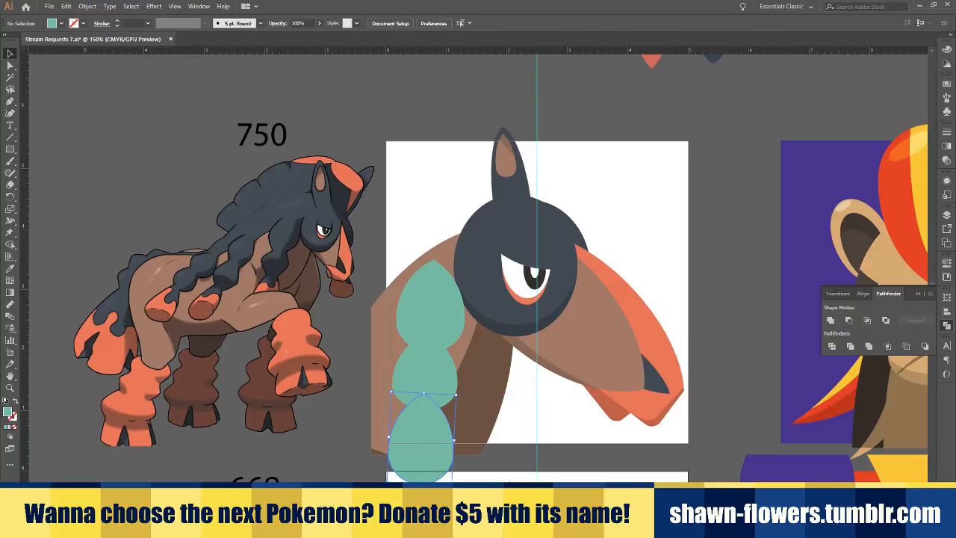
{"action": "left_click", "coordinate": [455, 378]}
{"action": "left_click", "coordinate": [499, 470]}
Give all three braid segments the dark blue-grey fill sampled from the horse's head
{"action": "scroll", "coordinate": [498, 469], "scroll_direction": "down", "scroll_amount": 1}
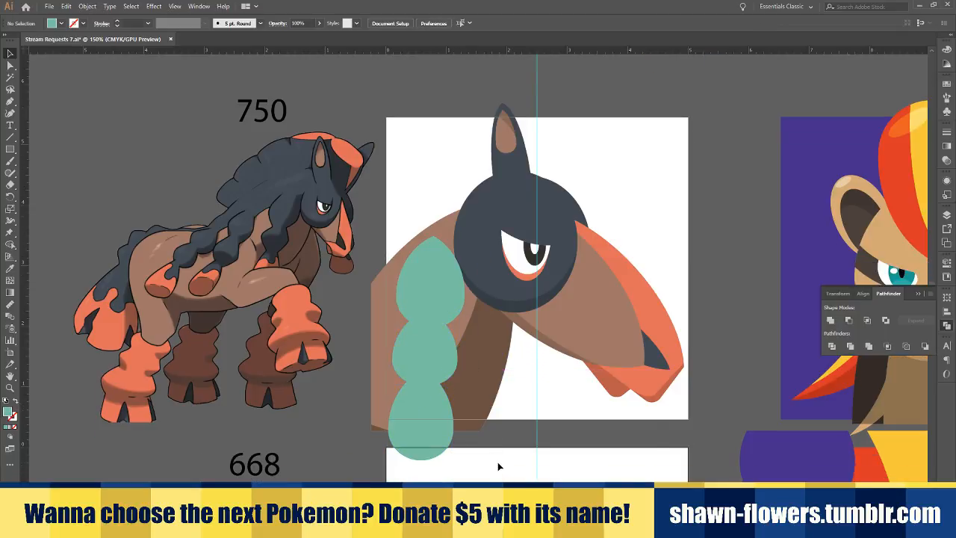
{"action": "left_click", "coordinate": [433, 430]}
{"action": "left_click", "coordinate": [443, 350], "text": "shift"}
{"action": "left_click", "coordinate": [443, 297], "text": "shift"}
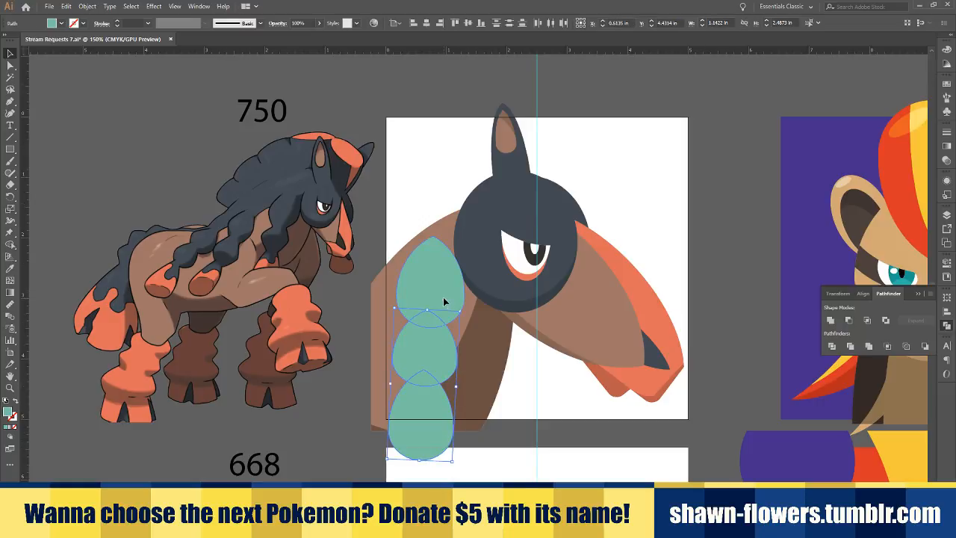
{"action": "key", "text": "i"}
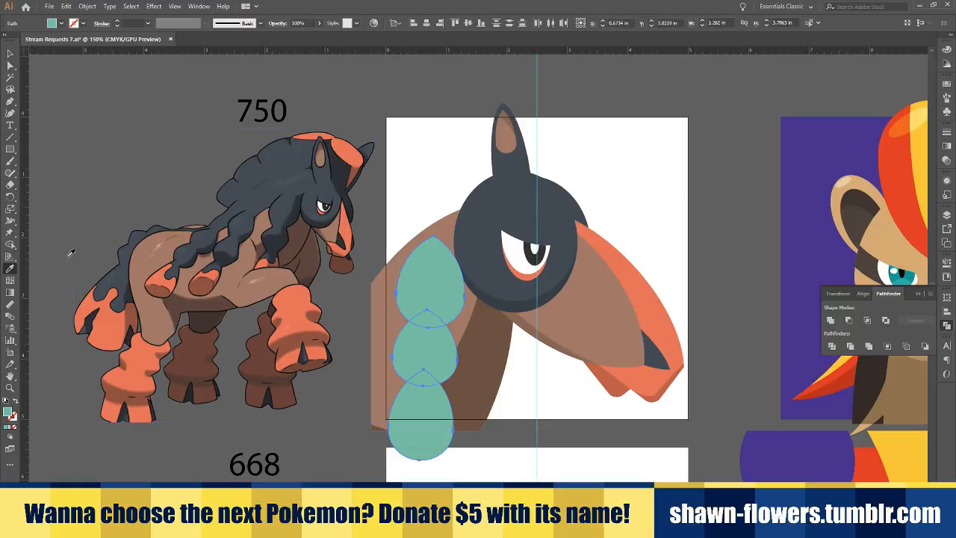
{"action": "left_click", "coordinate": [486, 222]}
{"action": "left_click", "coordinate": [11, 54]}
{"action": "left_click", "coordinate": [448, 167]}
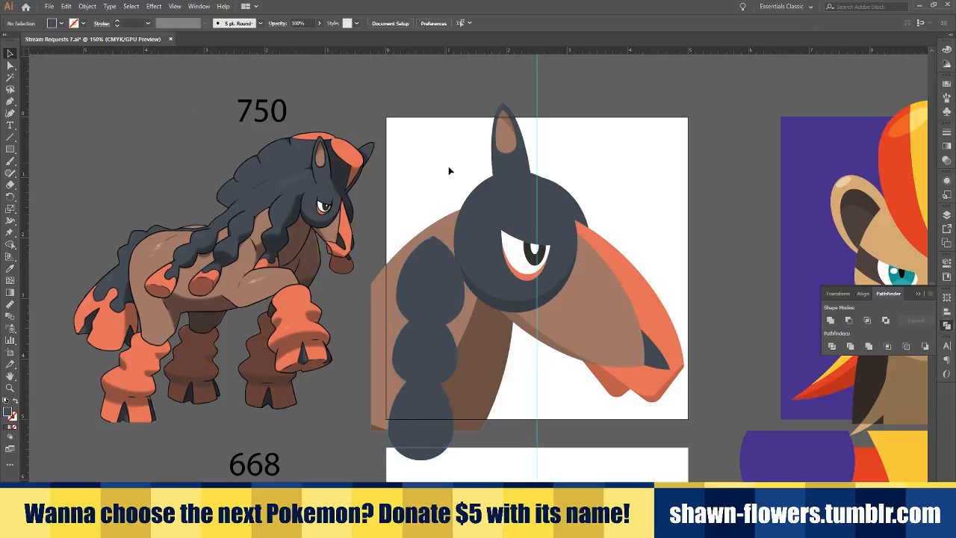
Make two enlarged, differently tilted copies of the brown neck shape and overlap them so a curved band remains exposed along the upper edge
{"action": "scroll", "coordinate": [491, 342], "scroll_direction": "down", "scroll_amount": 2}
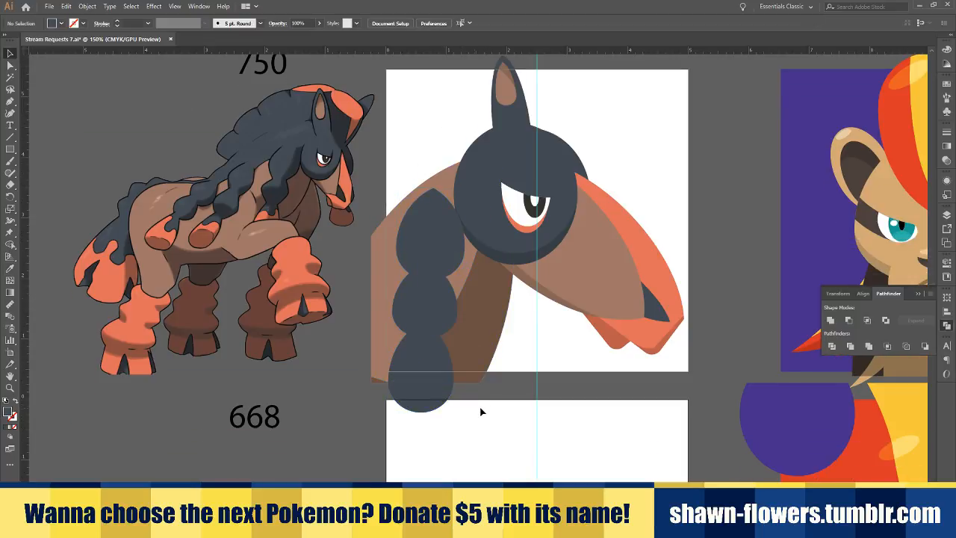
{"action": "scroll", "coordinate": [444, 271], "scroll_direction": "up", "scroll_amount": 2}
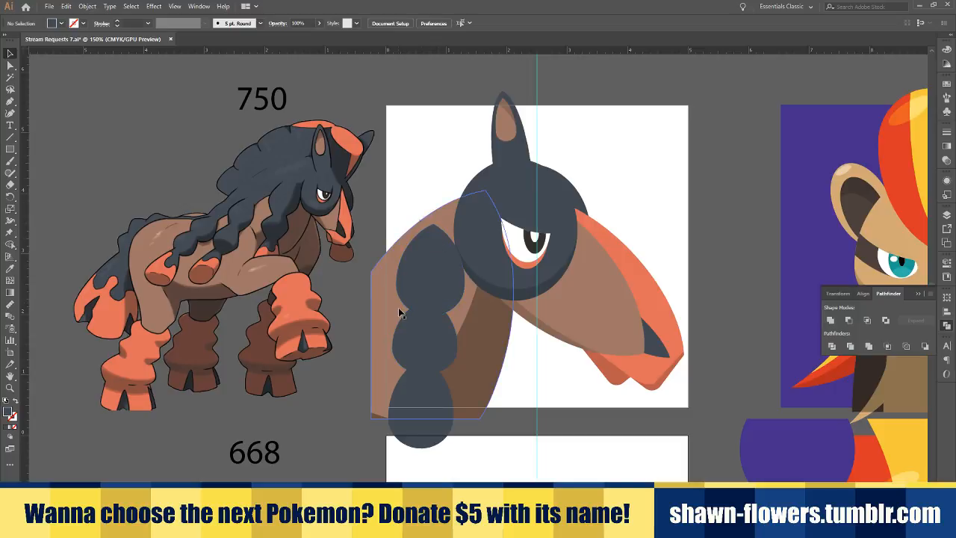
{"action": "left_click", "coordinate": [379, 351]}
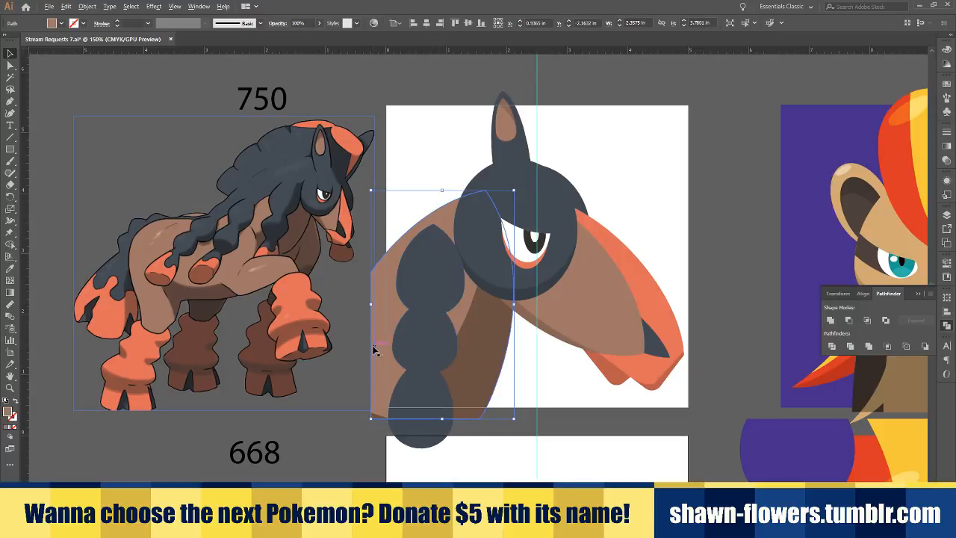
{"action": "left_click_drag", "start_coordinate": [383, 364], "coordinate": [361, 336]}
{"action": "left_click_drag", "start_coordinate": [495, 393], "coordinate": [467, 407]}
{"action": "left_click_drag", "start_coordinate": [376, 316], "coordinate": [400, 311]}
{"action": "left_click_drag", "start_coordinate": [509, 237], "coordinate": [549, 234]}
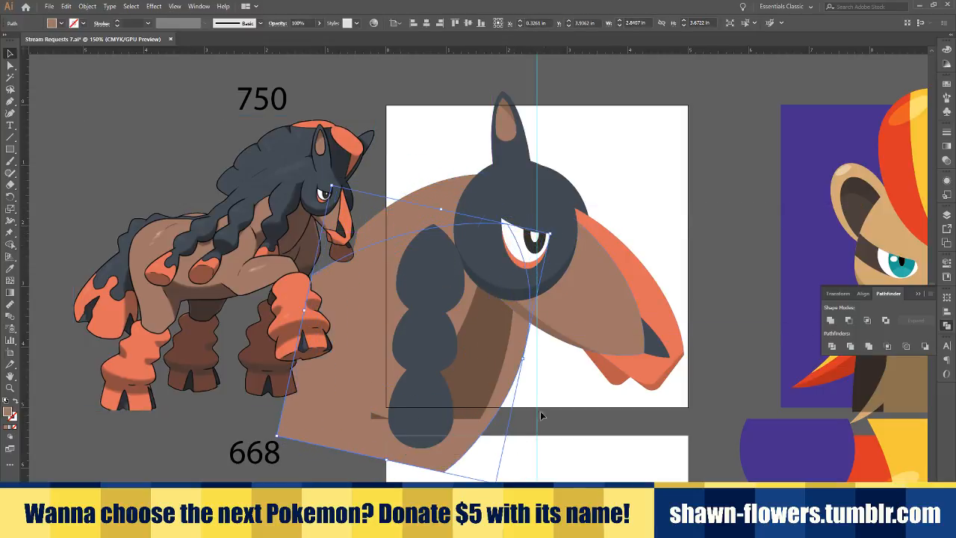
{"action": "left_click_drag", "start_coordinate": [501, 487], "coordinate": [532, 465]}
{"action": "left_click_drag", "start_coordinate": [384, 297], "coordinate": [410, 321]}
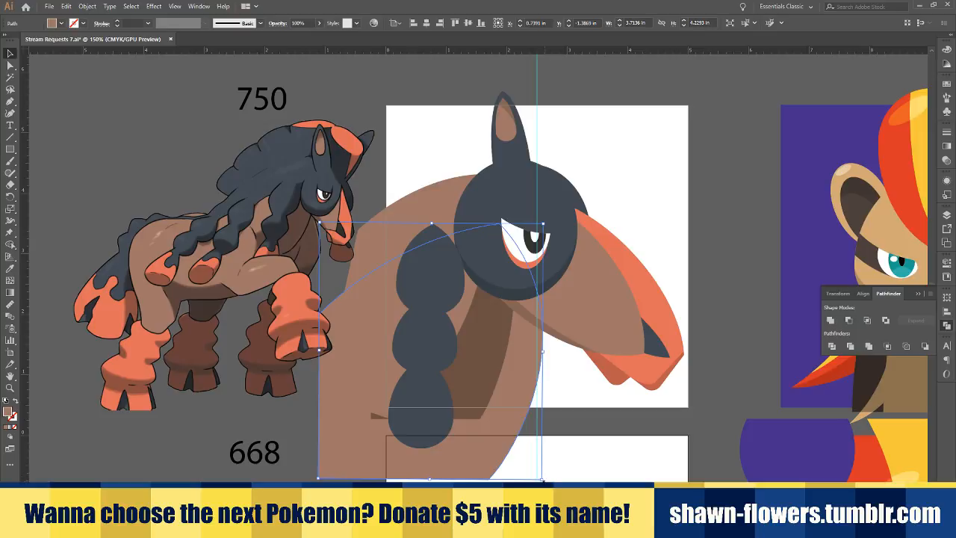
{"action": "left_click_drag", "start_coordinate": [547, 482], "coordinate": [553, 448]}
Subtract the front neck copy from the other one, then enlarge and tilt the remaining band over the neck's upper edge
{"action": "left_click", "coordinate": [436, 213], "text": "shift"}
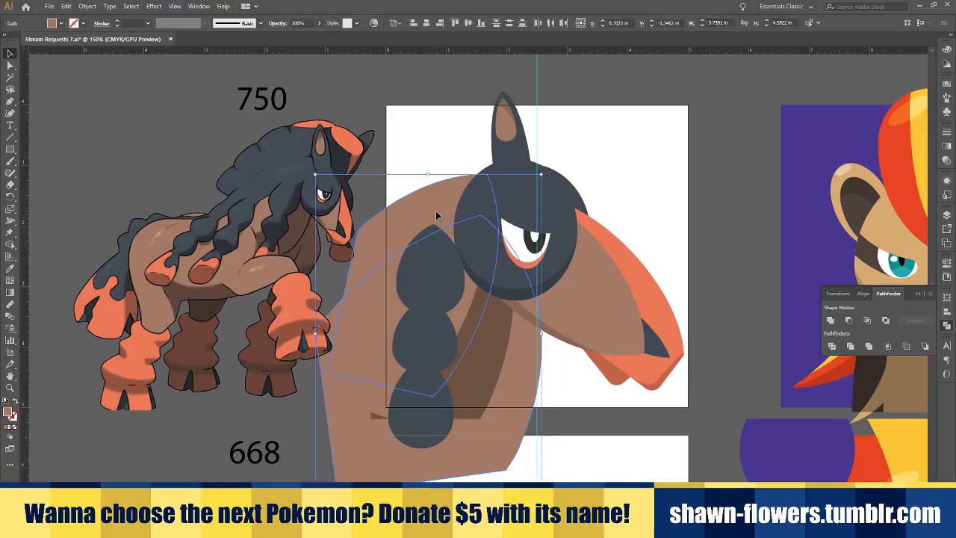
{"action": "left_click", "coordinate": [849, 321]}
{"action": "left_click_drag", "start_coordinate": [388, 245], "coordinate": [422, 275]}
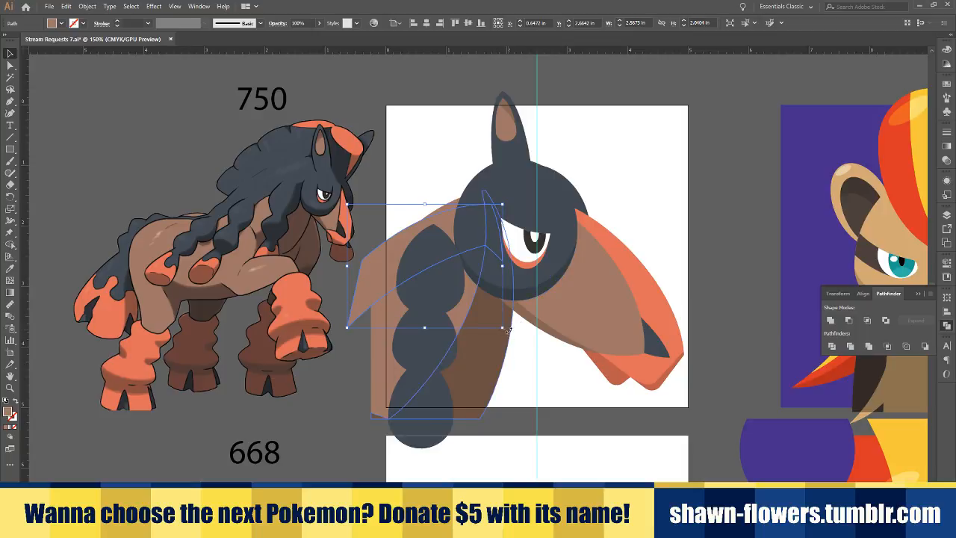
{"action": "left_click_drag", "start_coordinate": [508, 330], "coordinate": [549, 349]}
{"action": "left_click_drag", "start_coordinate": [375, 325], "coordinate": [350, 329]}
{"action": "left_click_drag", "start_coordinate": [385, 302], "coordinate": [385, 247]}
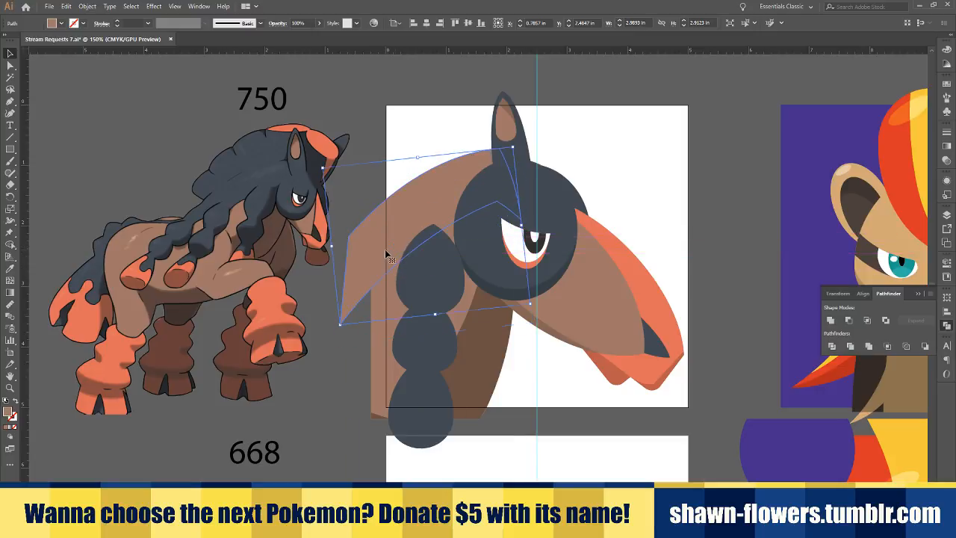
{"action": "left_click_drag", "start_coordinate": [534, 307], "coordinate": [550, 338]}
{"action": "left_click_drag", "start_coordinate": [428, 241], "coordinate": [376, 239]}
{"action": "left_click_drag", "start_coordinate": [506, 315], "coordinate": [527, 327]}
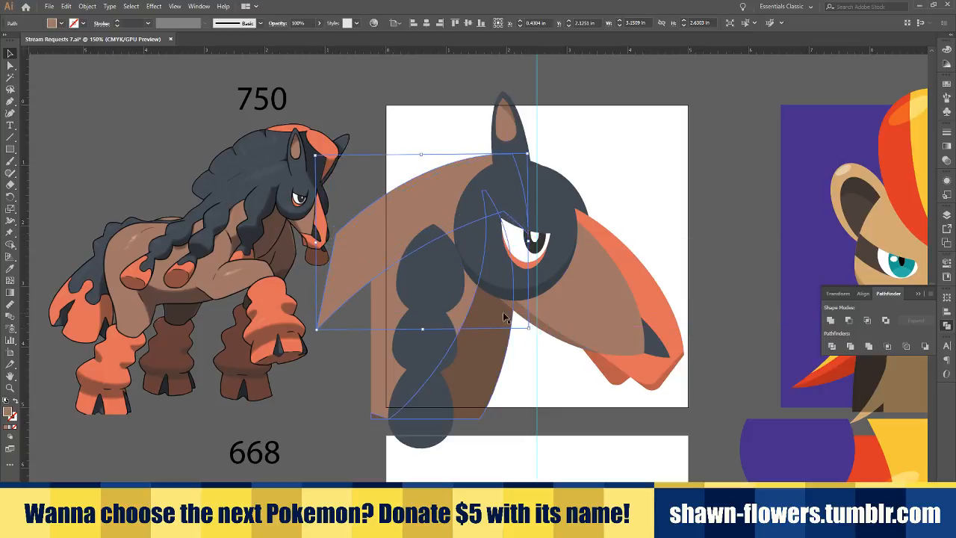
Give the curved band along the neck the dark blue-grey fill sampled from the braid
{"action": "left_click", "coordinate": [11, 269]}
{"action": "left_click", "coordinate": [408, 274]}
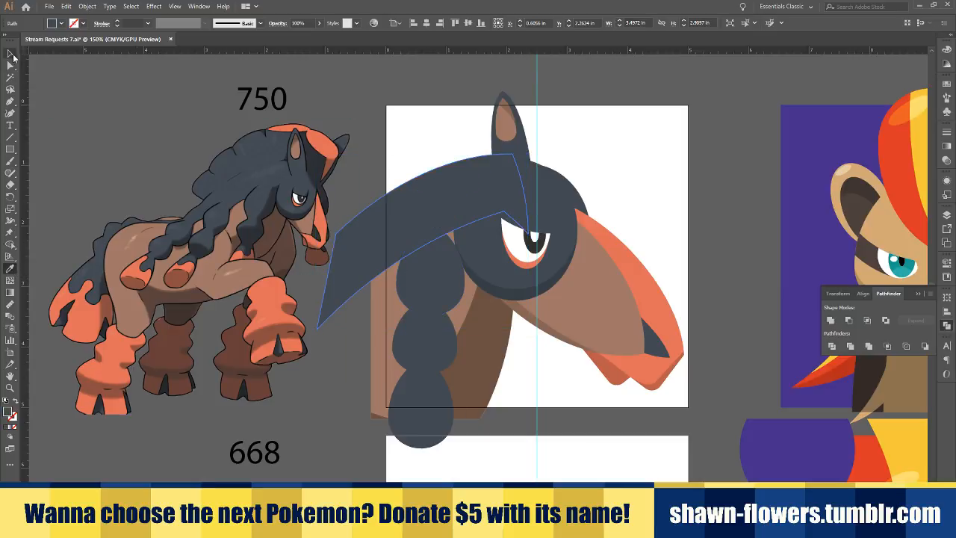
{"action": "left_click", "coordinate": [12, 55]}
{"action": "left_click", "coordinate": [561, 428]}
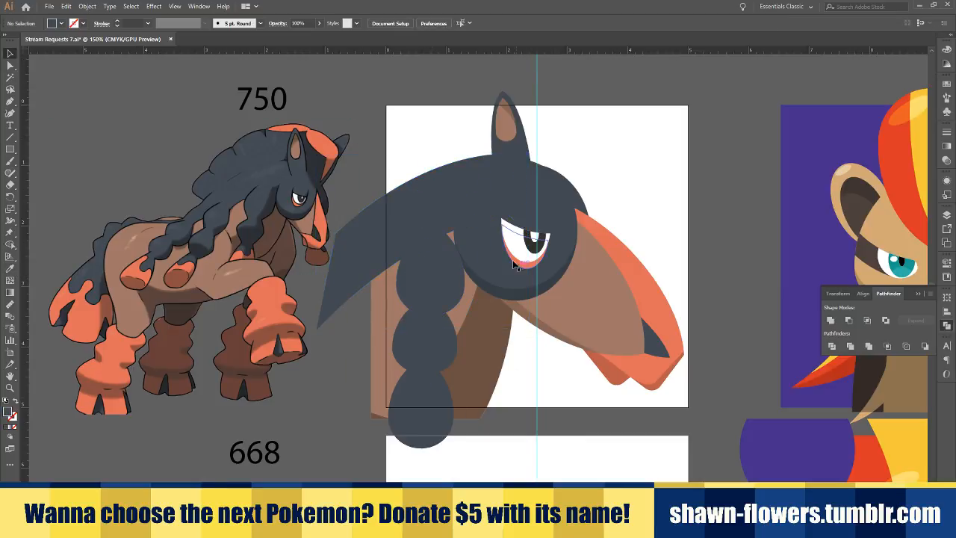
Place a smaller copy of the top braid segment, about 0.78 by 0.84 in, in the gap between braid, mane band and head
{"action": "left_click", "coordinate": [448, 286]}
{"action": "left_click_drag", "start_coordinate": [443, 298], "coordinate": [460, 251]}
{"action": "left_click_drag", "start_coordinate": [486, 180], "coordinate": [462, 219]}
{"action": "mouse_move", "coordinate": [444, 261]}
{"action": "left_mouse_down"}
{"action": "mouse_move", "coordinate": [446, 247]}
{"action": "mouse_move", "coordinate": [456, 248]}
{"action": "left_mouse_up"}
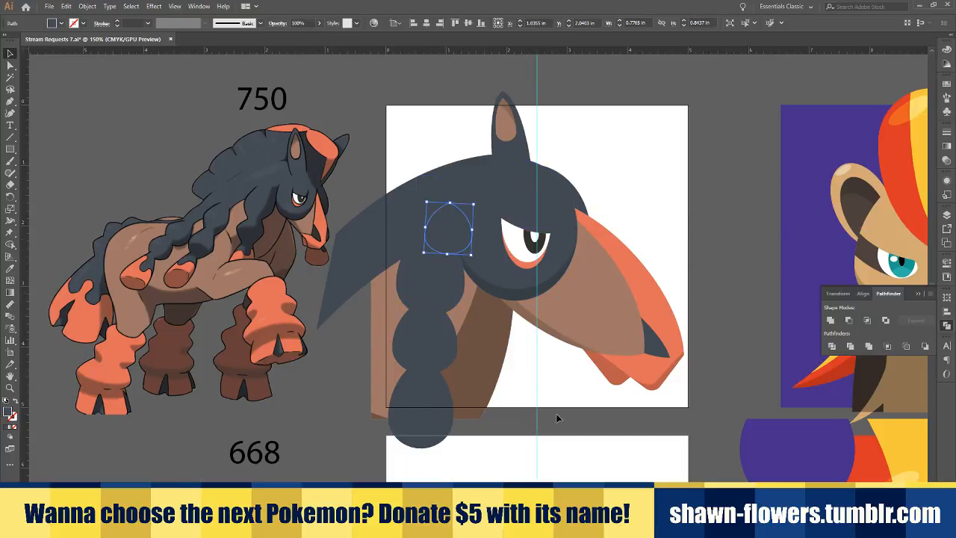
{"action": "left_click", "coordinate": [532, 383]}
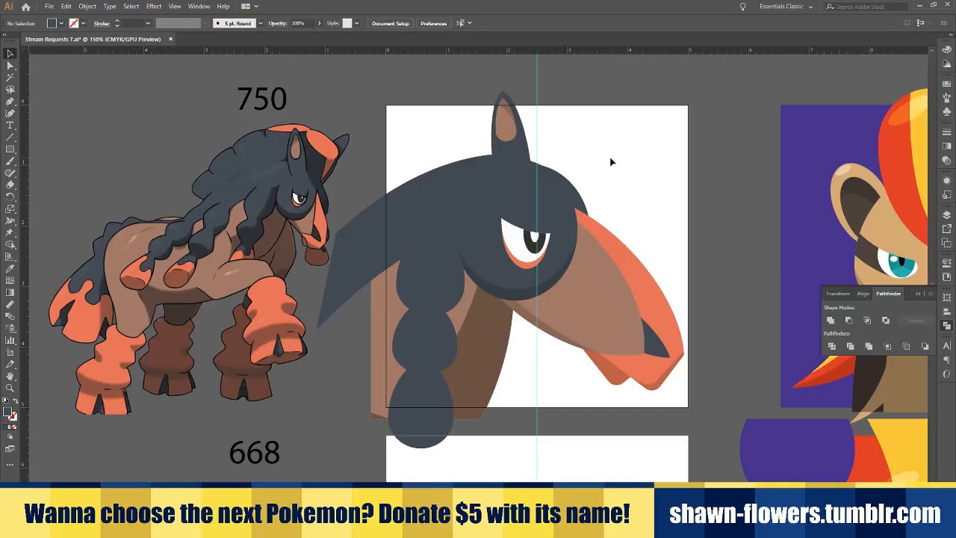
Place a copy of the teal teardrop over the forehead, point downward and slightly tilted, about 1.84 in wide and 3.11 in tall
{"action": "scroll", "coordinate": [611, 162], "scroll_direction": "down", "scroll_amount": 1}
{"action": "scroll", "coordinate": [608, 172], "scroll_direction": "down", "scroll_amount": 1}
{"action": "scroll", "coordinate": [591, 305], "scroll_direction": "right", "scroll_amount": 1}
{"action": "scroll", "coordinate": [609, 291], "scroll_direction": "up", "scroll_amount": 3}
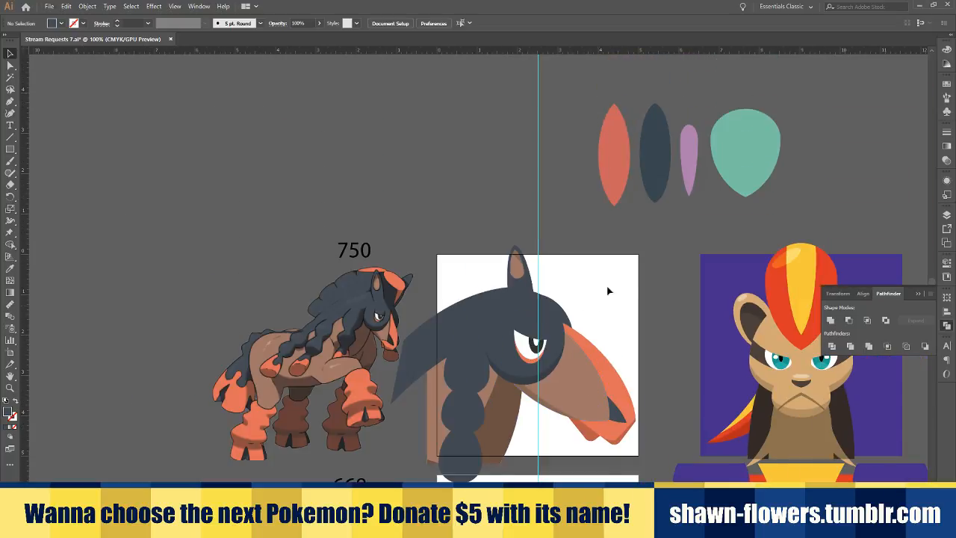
{"action": "left_click_drag", "start_coordinate": [740, 163], "coordinate": [543, 262]}
{"action": "left_click_drag", "start_coordinate": [585, 206], "coordinate": [585, 272]}
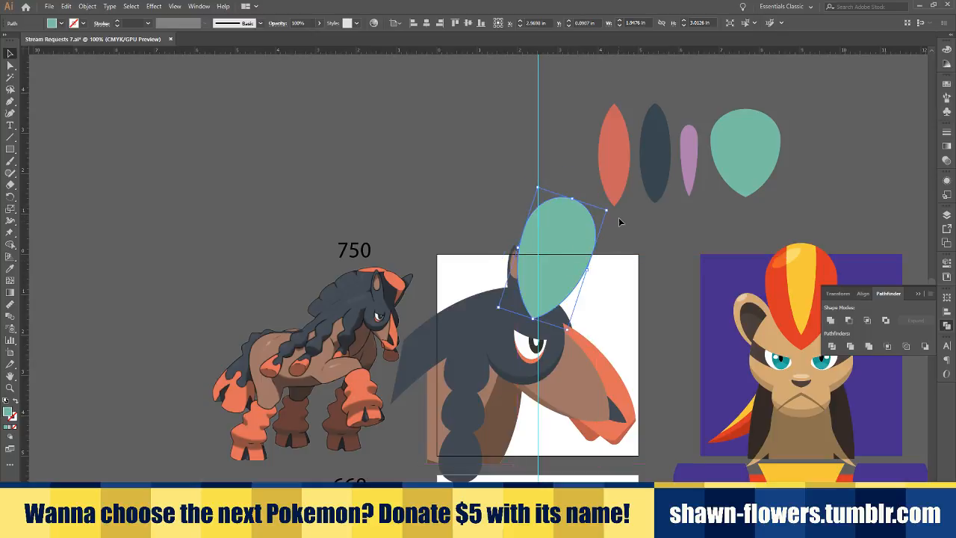
{"action": "left_click_drag", "start_coordinate": [610, 211], "coordinate": [600, 200]}
Copy the forehead teardrop to the area behind the ear and rotate it nearly horizontal with its point facing backward
{"action": "left_click_drag", "start_coordinate": [573, 264], "coordinate": [463, 267]}
{"action": "left_click", "coordinate": [622, 298]}
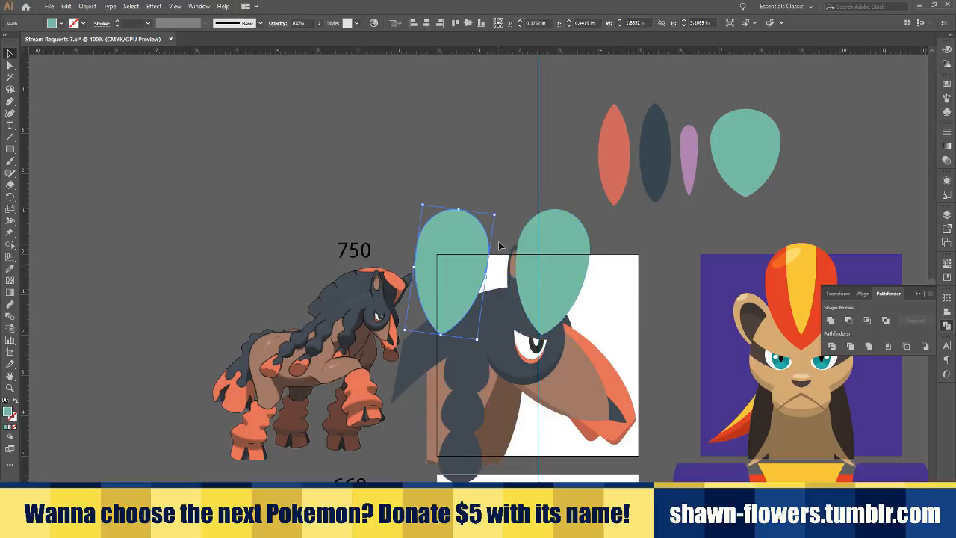
{"action": "left_click_drag", "start_coordinate": [501, 215], "coordinate": [495, 295]}
Send both teal teardrops behind the head artwork and give them the dark blue-grey fill sampled from the mane
{"action": "left_click", "coordinate": [560, 262], "text": "shift"}
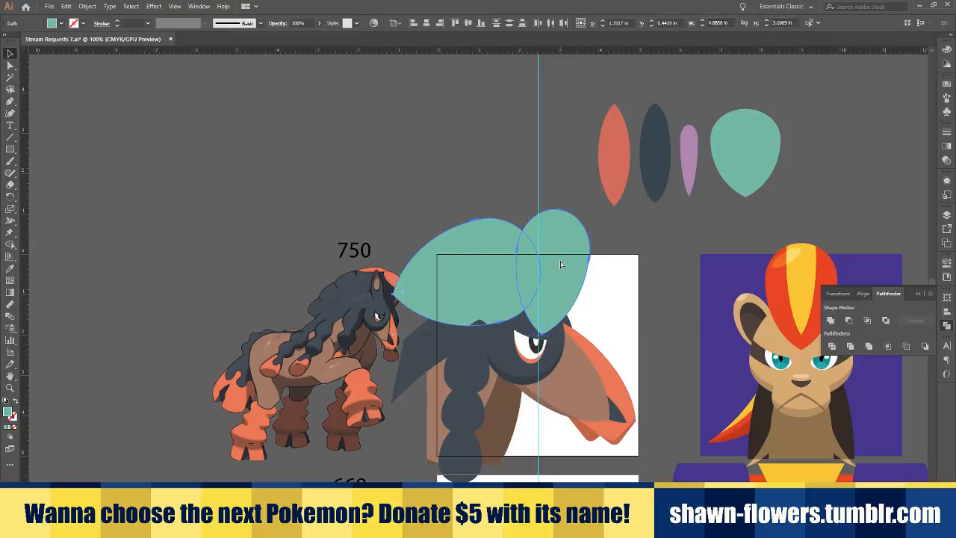
{"action": "key", "text": "ctrl+shift+["}
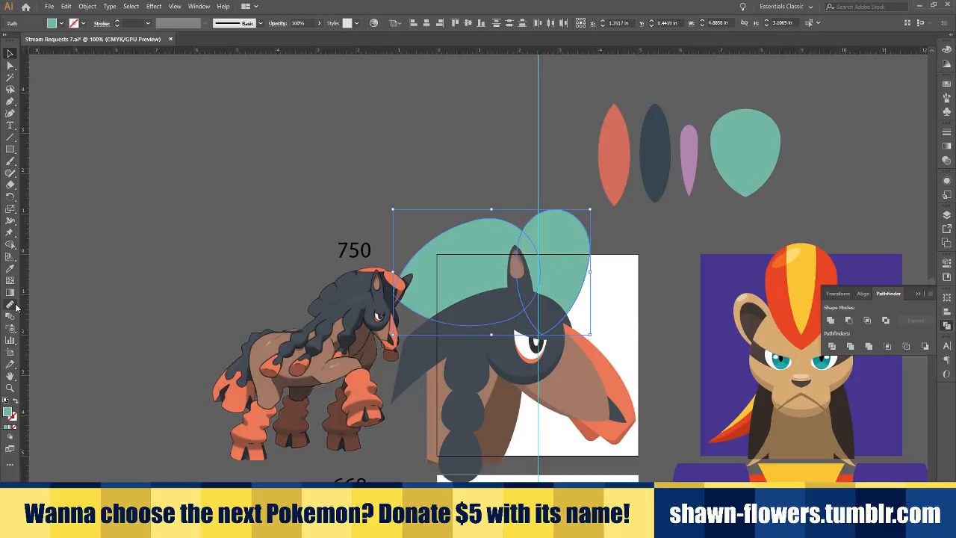
{"action": "left_click", "coordinate": [11, 269]}
{"action": "left_click", "coordinate": [488, 336]}
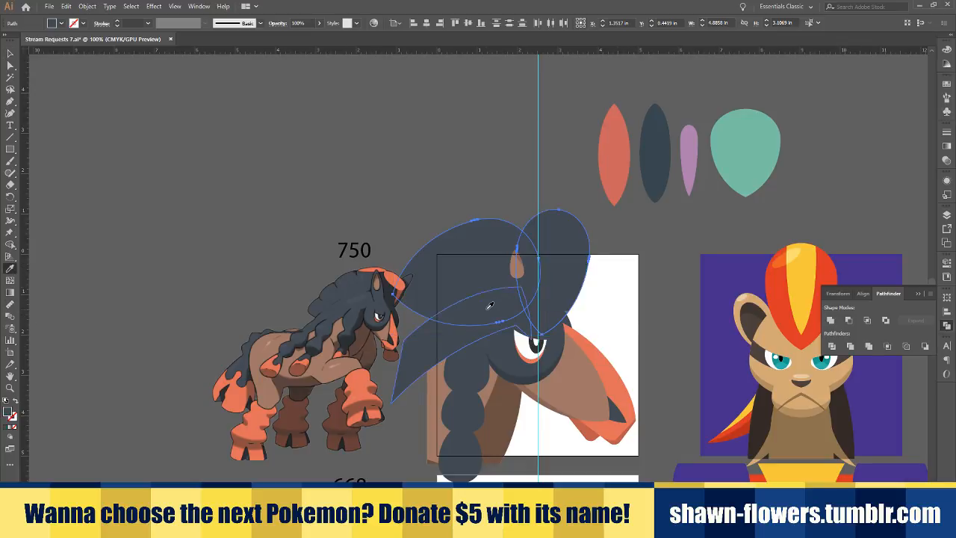
{"action": "left_click", "coordinate": [10, 54]}
{"action": "left_click", "coordinate": [422, 179]}
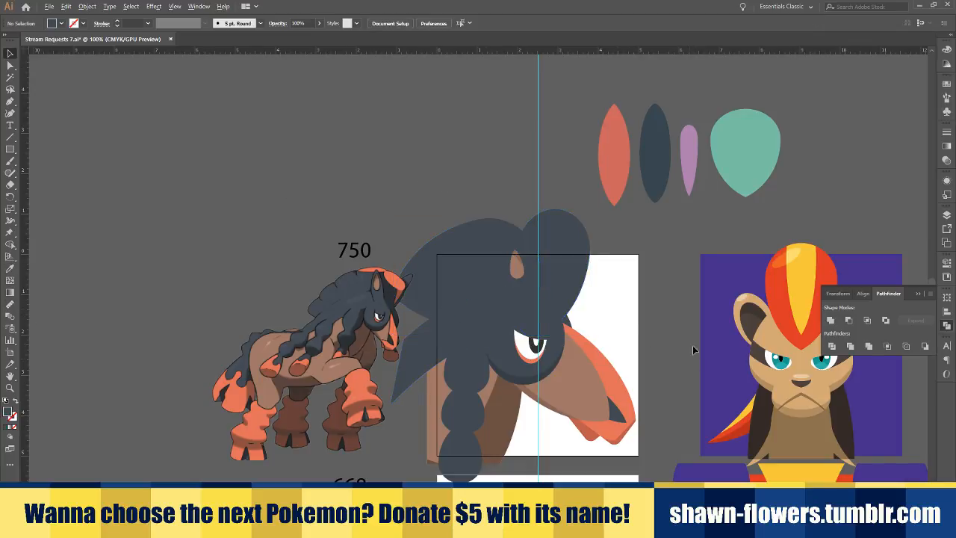
{"action": "scroll", "coordinate": [630, 310], "scroll_direction": "up", "scroll_amount": 2}
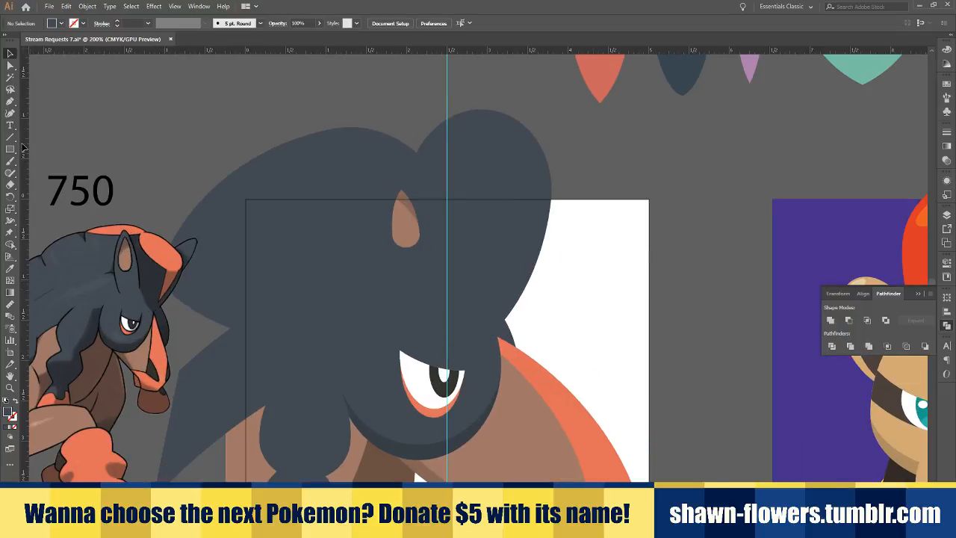
{"action": "scroll", "coordinate": [583, 160], "scroll_direction": "down", "scroll_amount": 1}
{"action": "left_click_drag", "start_coordinate": [598, 122], "coordinate": [554, 262]}
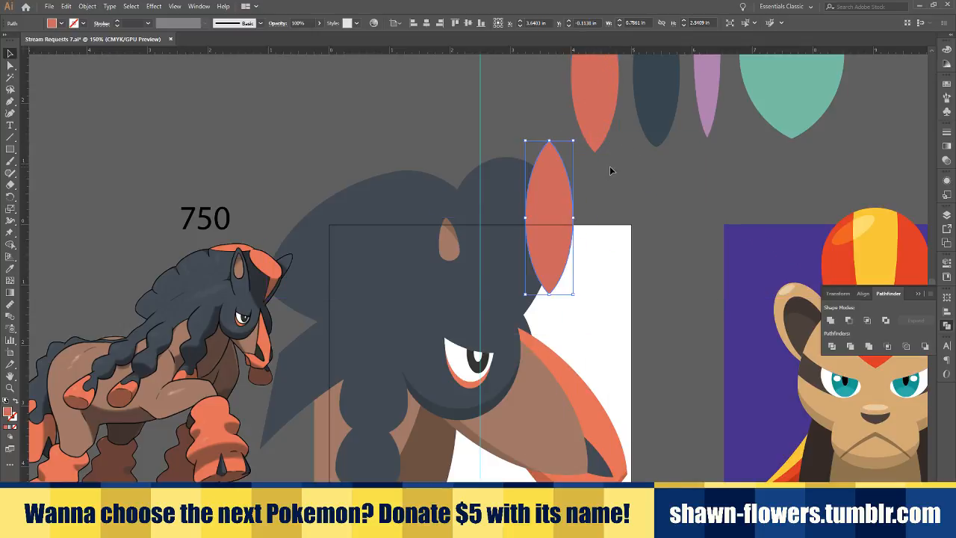
{"action": "key", "text": "Delete"}
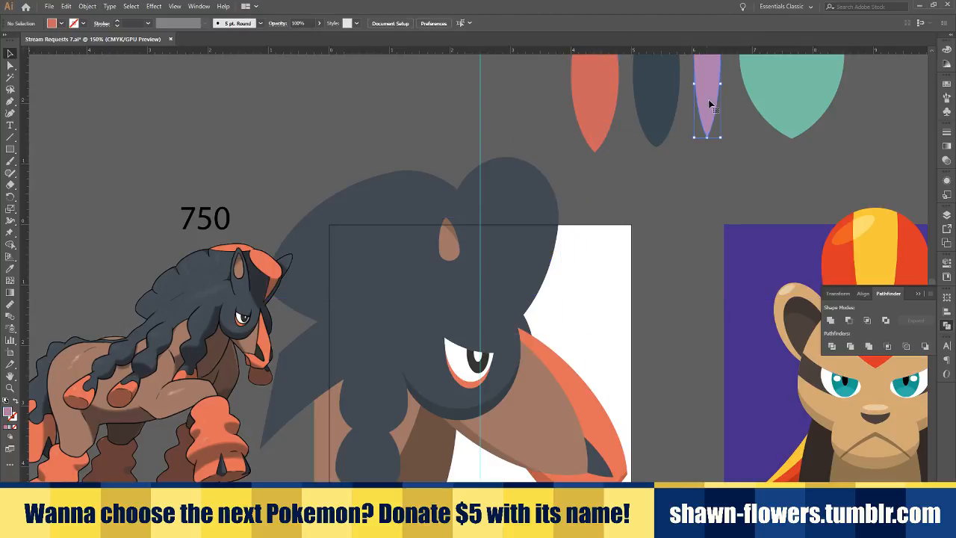
Draw a flat purple ellipse about 1.9 by 0.32 in across the forehead teardrop and tilt it down toward the muzzle
{"action": "left_click", "coordinate": [710, 102]}
{"action": "left_click", "coordinate": [719, 183]}
{"action": "left_click_drag", "start_coordinate": [10, 153], "coordinate": [28, 162]}
{"action": "left_click", "coordinate": [52, 173]}
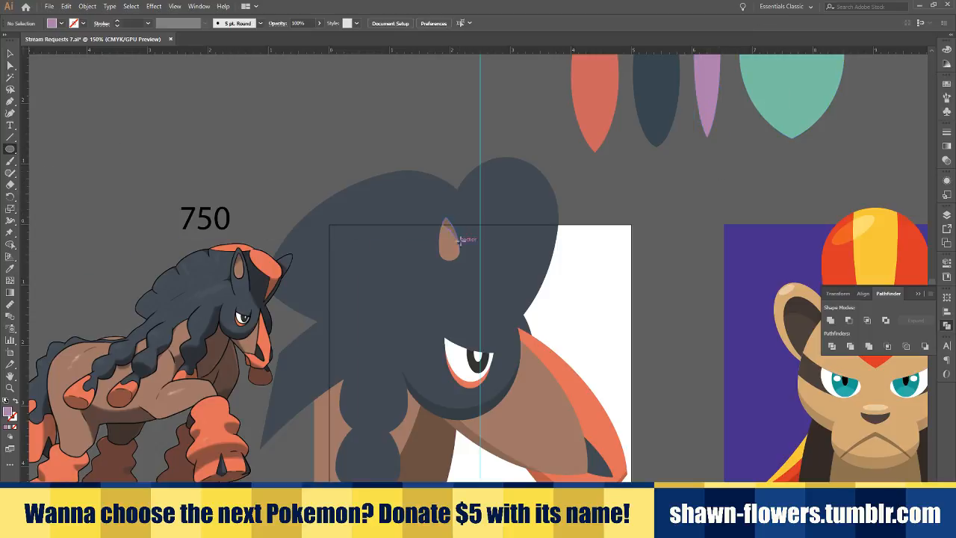
{"action": "left_click_drag", "start_coordinate": [439, 216], "coordinate": [554, 235]}
{"action": "left_click", "coordinate": [10, 54]}
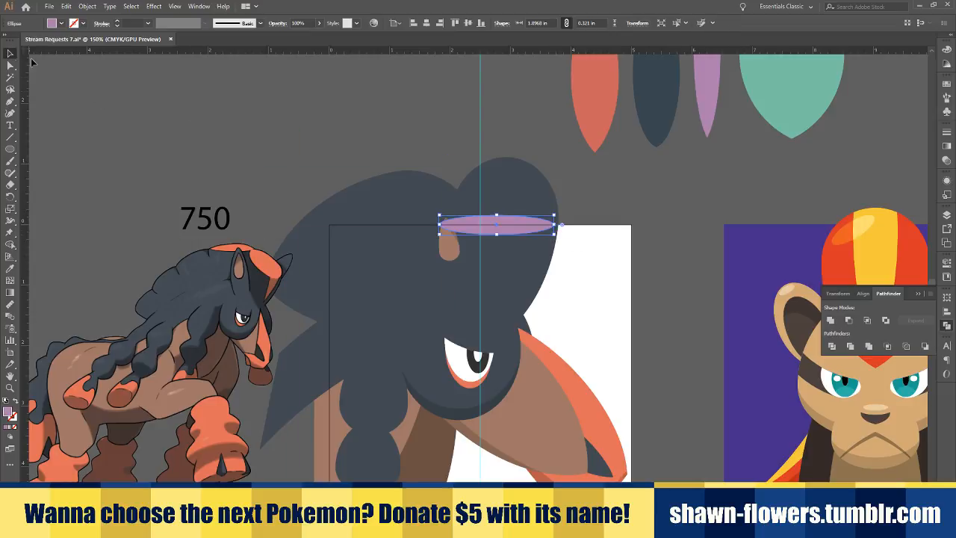
{"action": "scroll", "coordinate": [576, 236], "scroll_direction": "up", "scroll_amount": 1}
{"action": "left_click_drag", "start_coordinate": [556, 198], "coordinate": [567, 236]}
{"action": "scroll", "coordinate": [567, 236], "scroll_direction": "up", "scroll_amount": 1}
{"action": "left_click_drag", "start_coordinate": [476, 199], "coordinate": [484, 197]}
Cut the forehead teardrop along the purple ellipse and delete the rounded part above it, keeping the ellipse as the forelock's flat end
{"action": "left_click", "coordinate": [455, 275]}
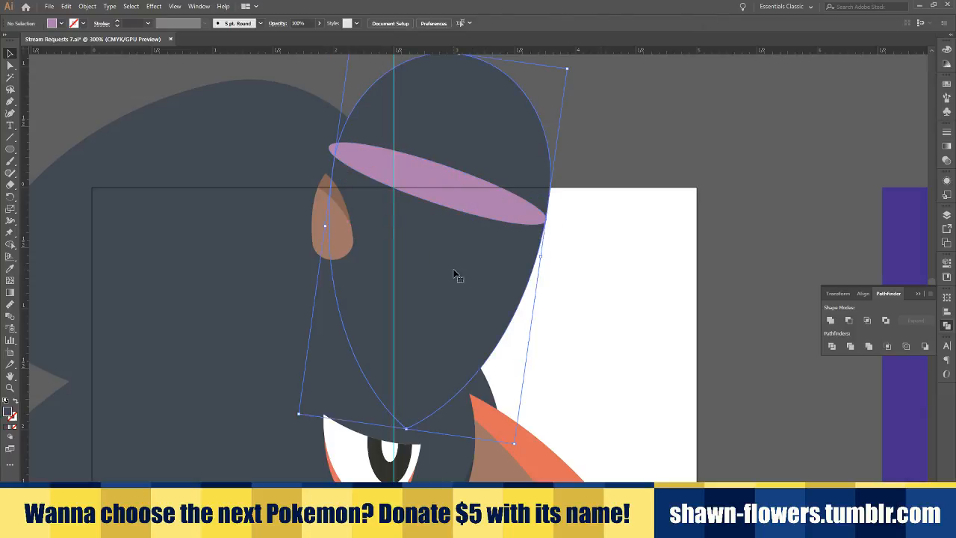
{"action": "key", "text": "ctrl+shift+a"}
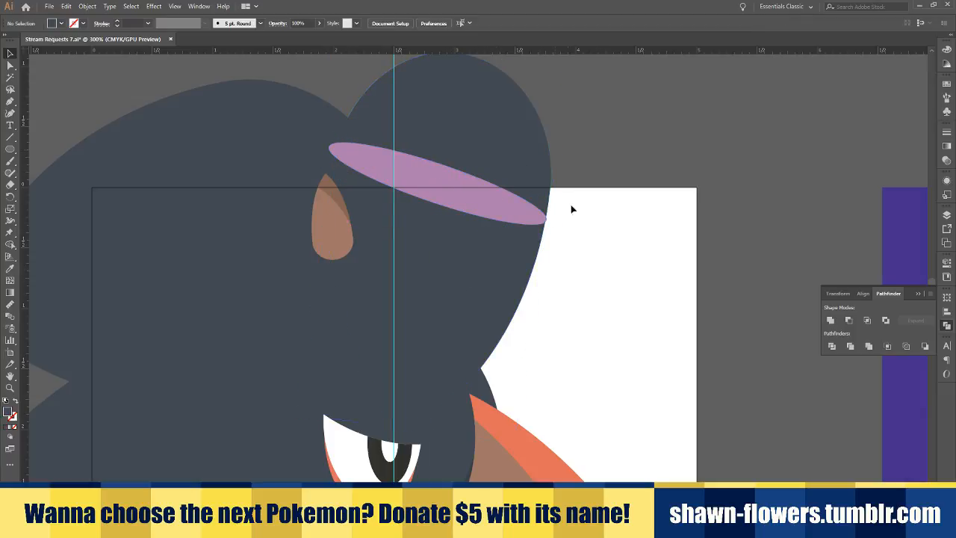
{"action": "left_click", "coordinate": [506, 260]}
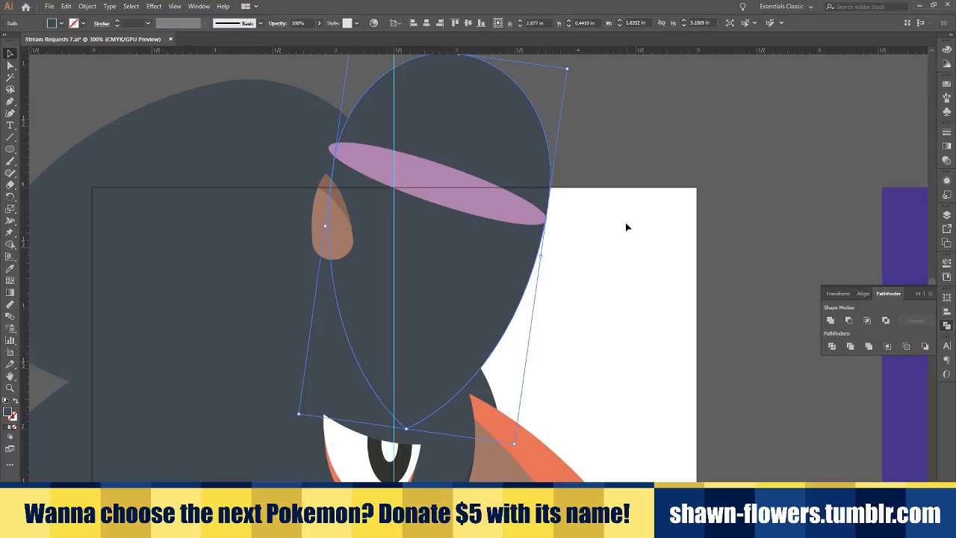
{"action": "left_click", "coordinate": [602, 236]}
{"action": "left_click", "coordinate": [467, 215]}
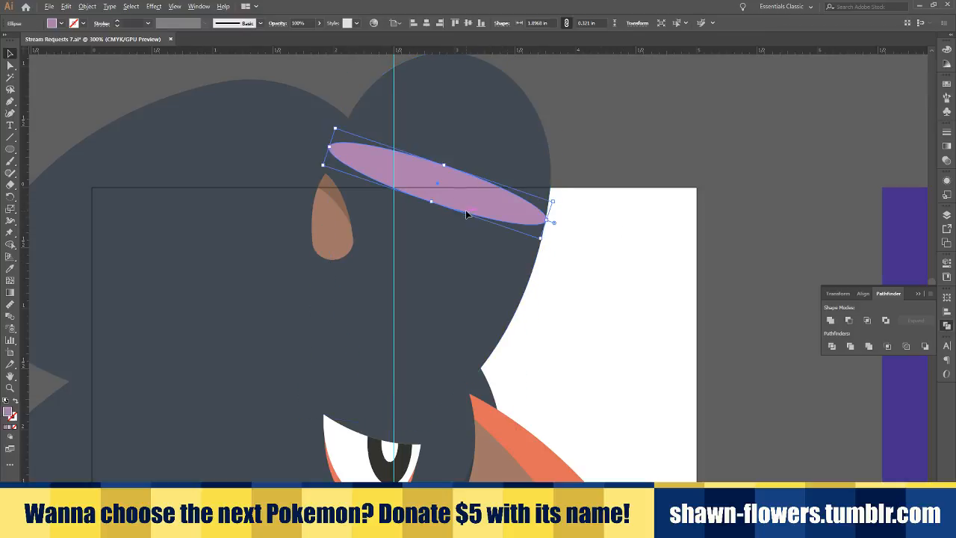
{"action": "mouse_move", "coordinate": [467, 215]}
{"action": "left_mouse_down"}
{"action": "mouse_move", "coordinate": [465, 188]}
{"action": "mouse_move", "coordinate": [465, 207]}
{"action": "left_mouse_up"}
{"action": "left_click", "coordinate": [474, 292], "text": "shift"}
{"action": "left_click", "coordinate": [848, 319]}
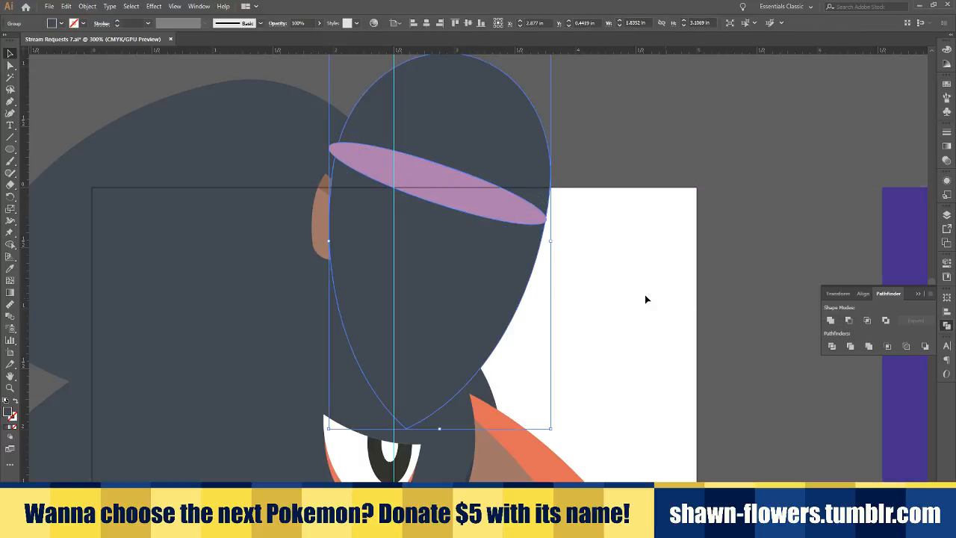
{"action": "left_click", "coordinate": [596, 290]}
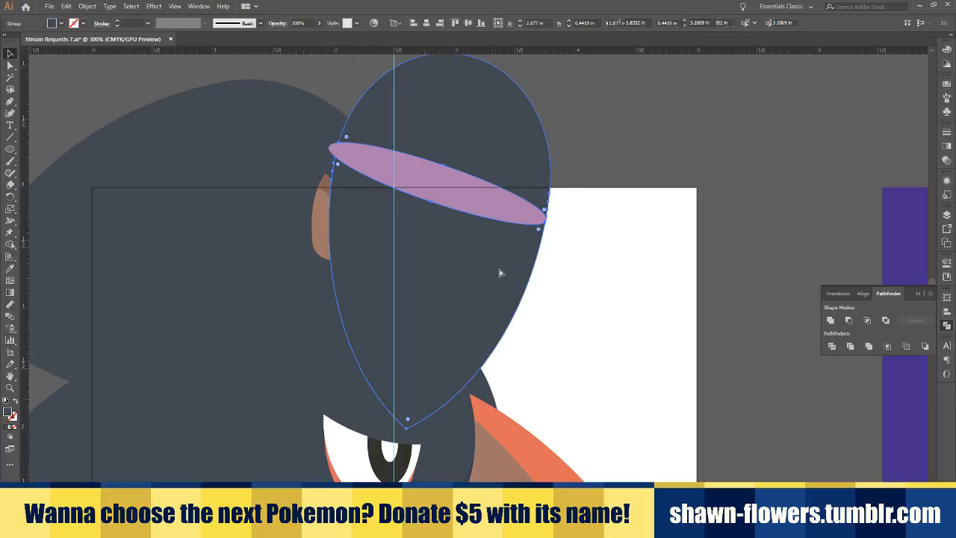
{"action": "left_click", "coordinate": [515, 166]}
{"action": "key", "text": "Delete"}
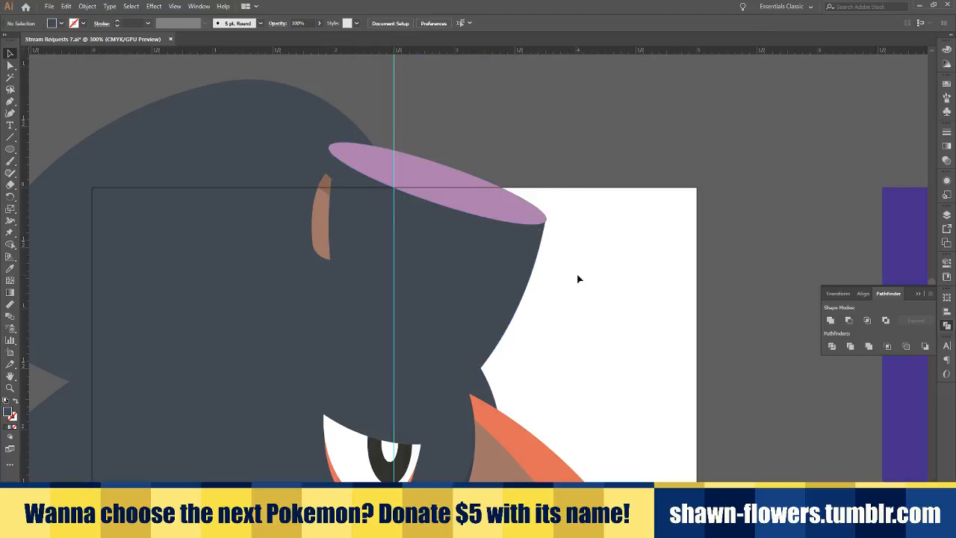
Fill the ellipse on the forelock's flat end with the orange sampled from the horse's muzzle stripe
{"action": "left_click", "coordinate": [496, 213]}
{"action": "key", "text": "i"}
{"action": "key", "text": "ctrl+1"}
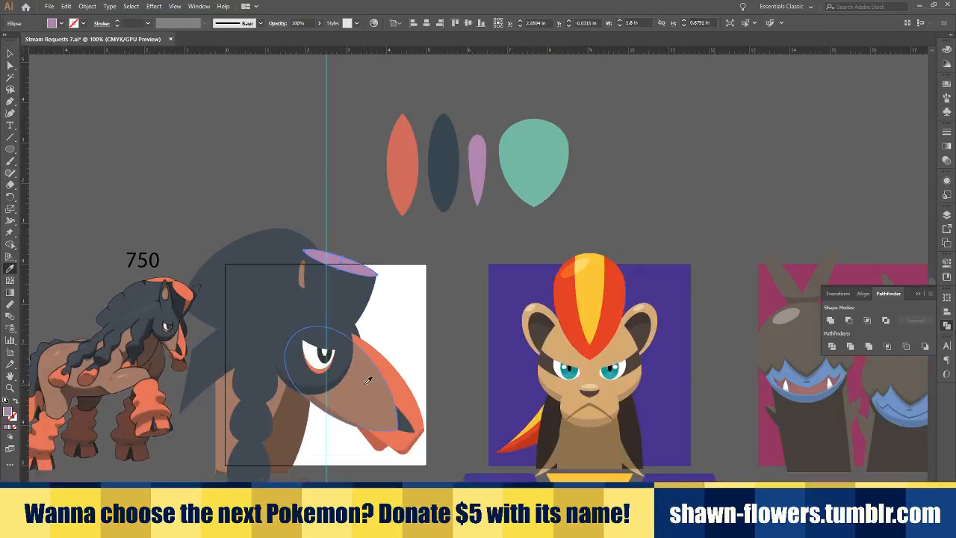
{"action": "left_click", "coordinate": [392, 380]}
{"action": "left_click", "coordinate": [9, 60]}
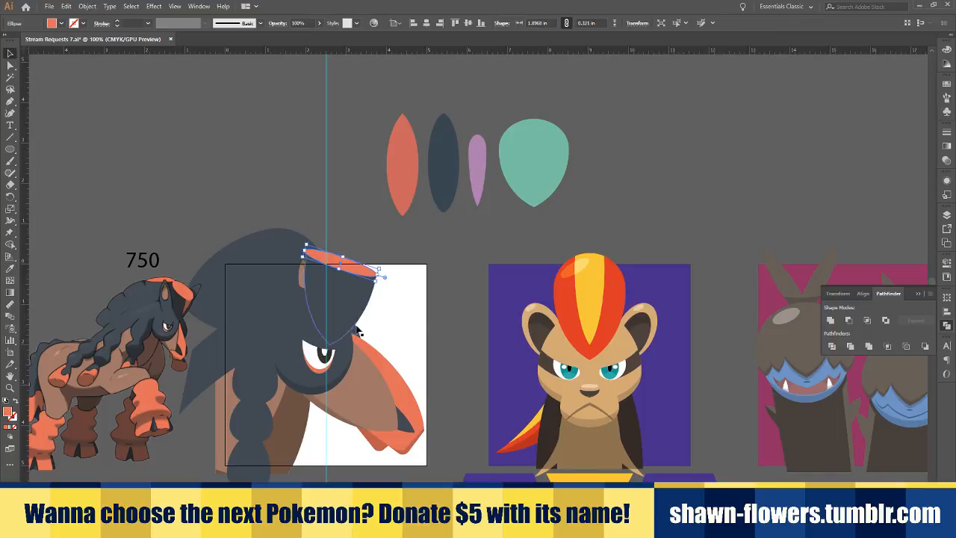
{"action": "left_click", "coordinate": [420, 317]}
{"action": "scroll", "coordinate": [422, 314], "scroll_direction": "left", "scroll_amount": 3}
{"action": "scroll", "coordinate": [431, 310], "scroll_direction": "up", "scroll_amount": 2}
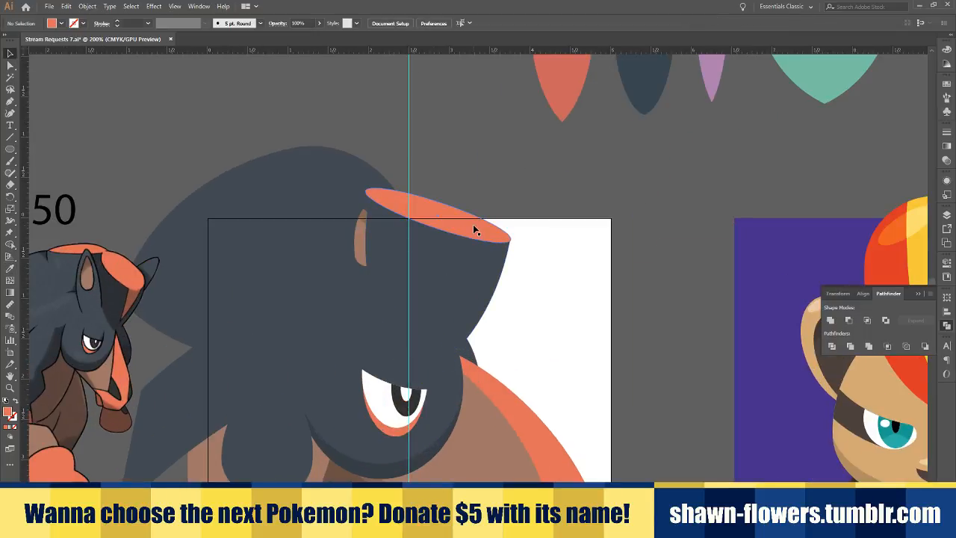
Send the dark forelock piece and its orange end backward so they sit behind the brown inner ear
{"action": "left_click", "coordinate": [473, 231]}
{"action": "left_click", "coordinate": [464, 267]}
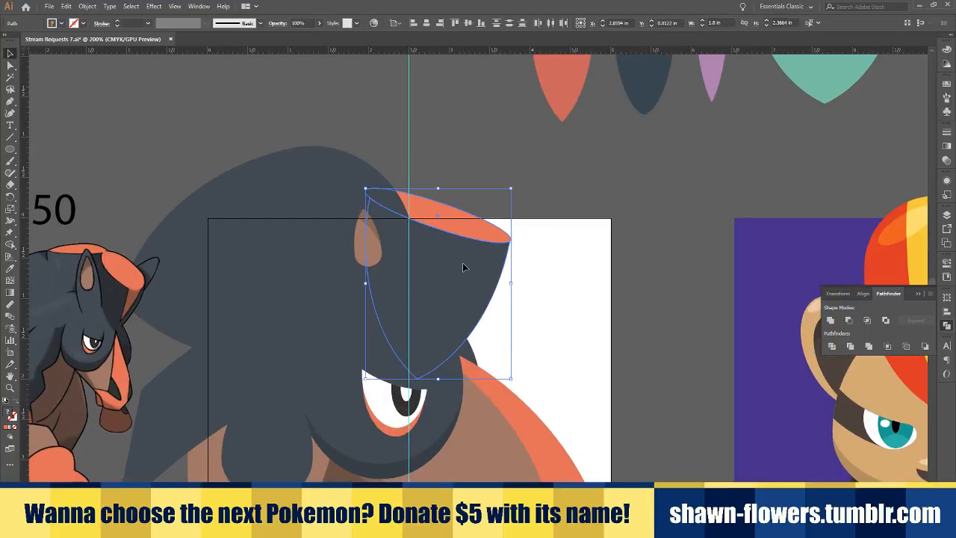
{"action": "key", "text": "ctrl+["}
{"action": "left_click", "coordinate": [255, 225]}
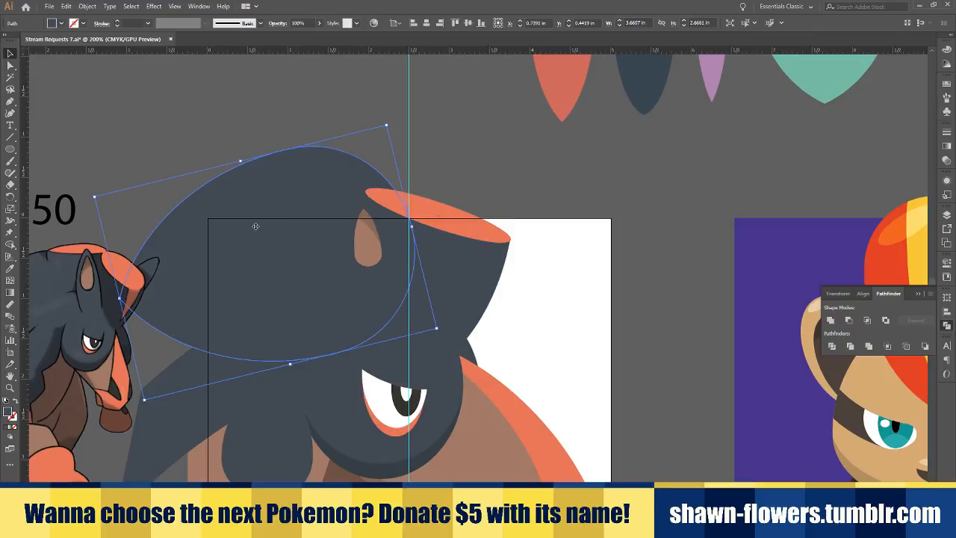
{"action": "left_click", "coordinate": [541, 301]}
{"action": "scroll", "coordinate": [529, 310], "scroll_direction": "down", "scroll_amount": 1}
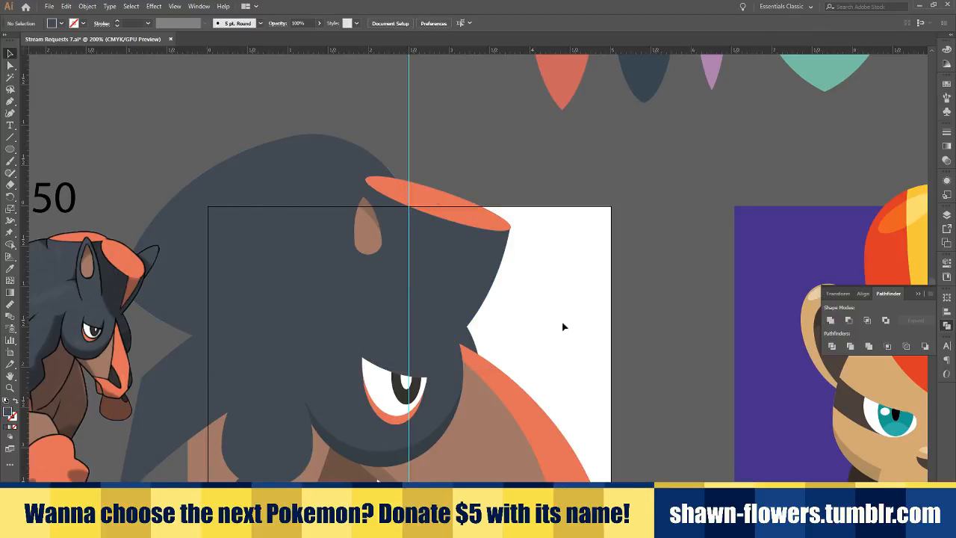
Adjust the orange end ellipse so its tip and lower edge line up with the forelock's front corner
{"action": "scroll", "coordinate": [565, 325], "scroll_direction": "left", "scroll_amount": 2}
{"action": "scroll", "coordinate": [545, 270], "scroll_direction": "up", "scroll_amount": 3, "text": "alt"}
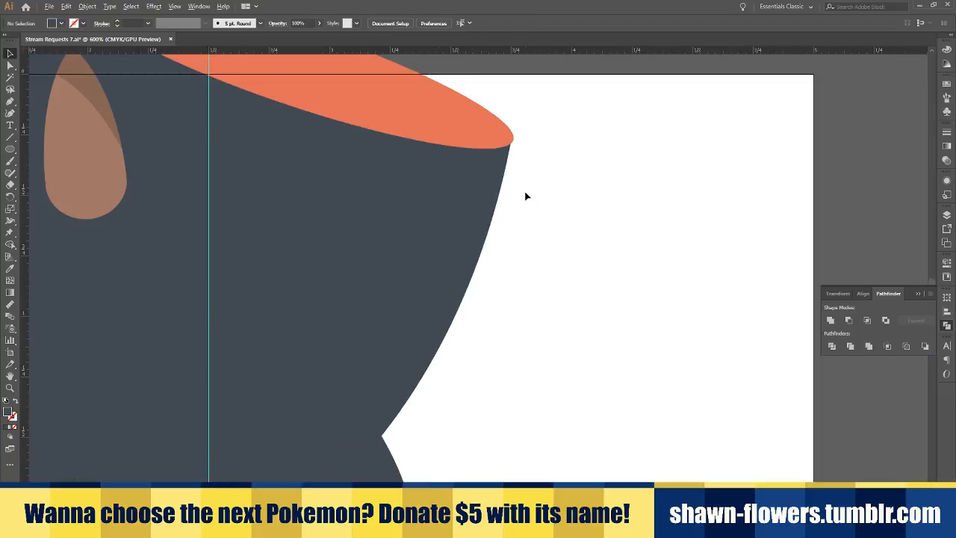
{"action": "scroll", "coordinate": [531, 150], "scroll_direction": "up", "scroll_amount": 5}
{"action": "scroll", "coordinate": [519, 192], "scroll_direction": "up", "scroll_amount": 1, "text": "alt"}
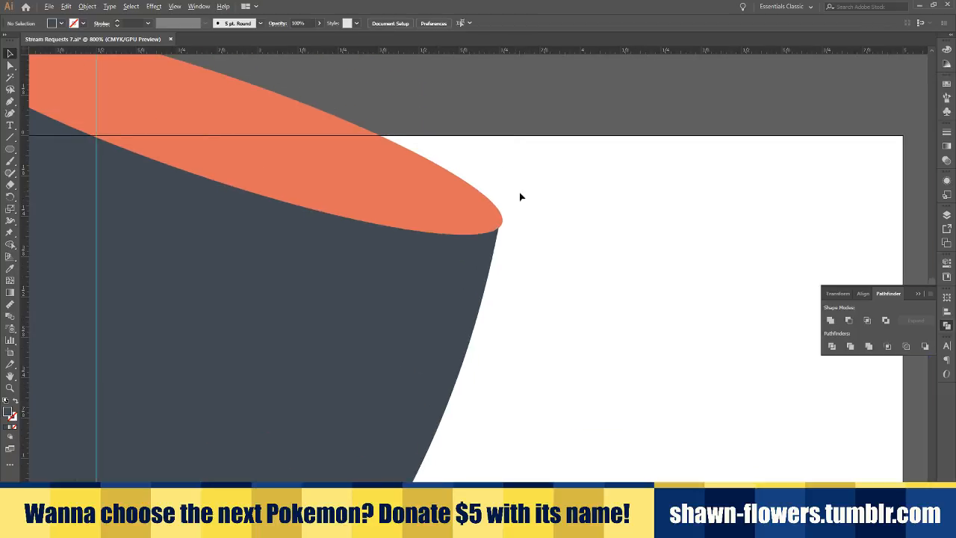
{"action": "left_click_drag", "start_coordinate": [477, 210], "coordinate": [473, 211]}
{"action": "left_click", "coordinate": [538, 267]}
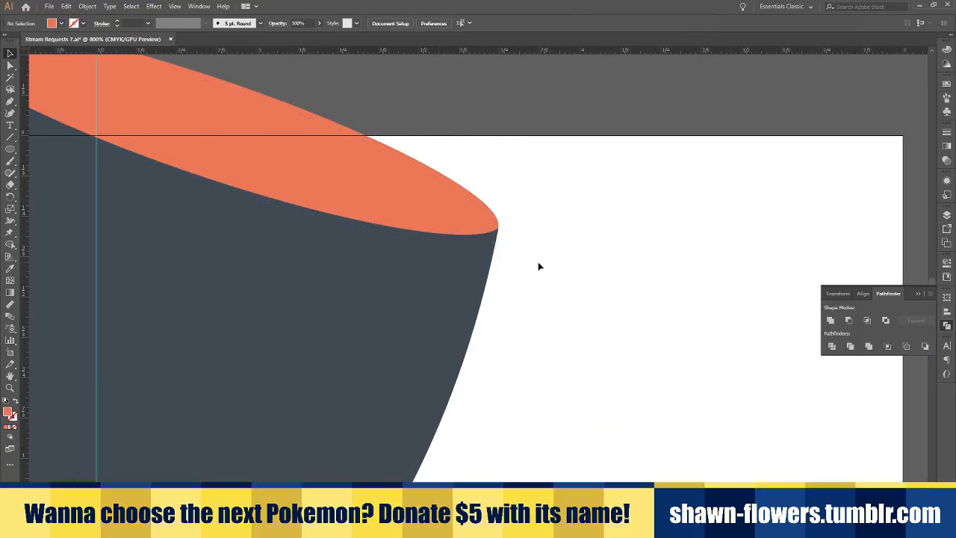
{"action": "scroll", "coordinate": [535, 269], "scroll_direction": "down", "scroll_amount": 2, "text": "alt"}
{"action": "scroll", "coordinate": [523, 263], "scroll_direction": "up", "scroll_amount": 1, "text": "alt"}
{"action": "left_click", "coordinate": [431, 215]}
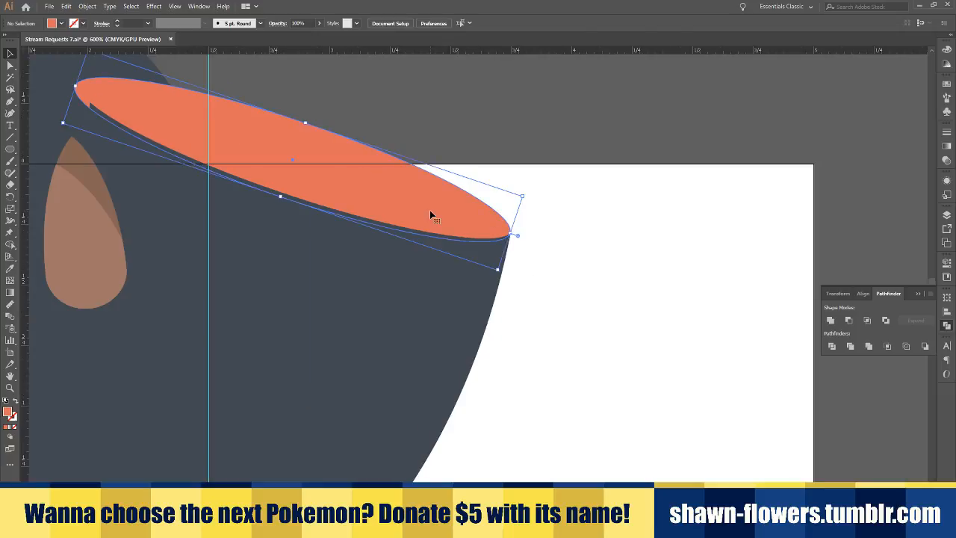
{"action": "left_click", "coordinate": [617, 274]}
{"action": "scroll", "coordinate": [529, 278], "scroll_direction": "down", "scroll_amount": 3, "text": "alt"}
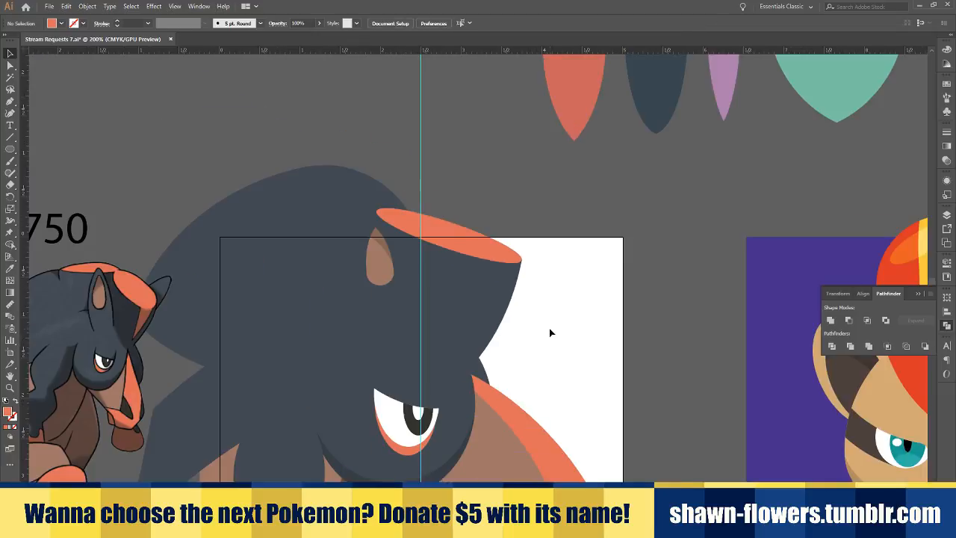
Place a copy of the narrow purple teardrop over the forelock's front edge and tilt it to follow that edge
{"action": "left_click_drag", "start_coordinate": [709, 113], "coordinate": [483, 299]}
{"action": "scroll", "coordinate": [488, 389], "scroll_direction": "up", "scroll_amount": 1, "text": "alt"}
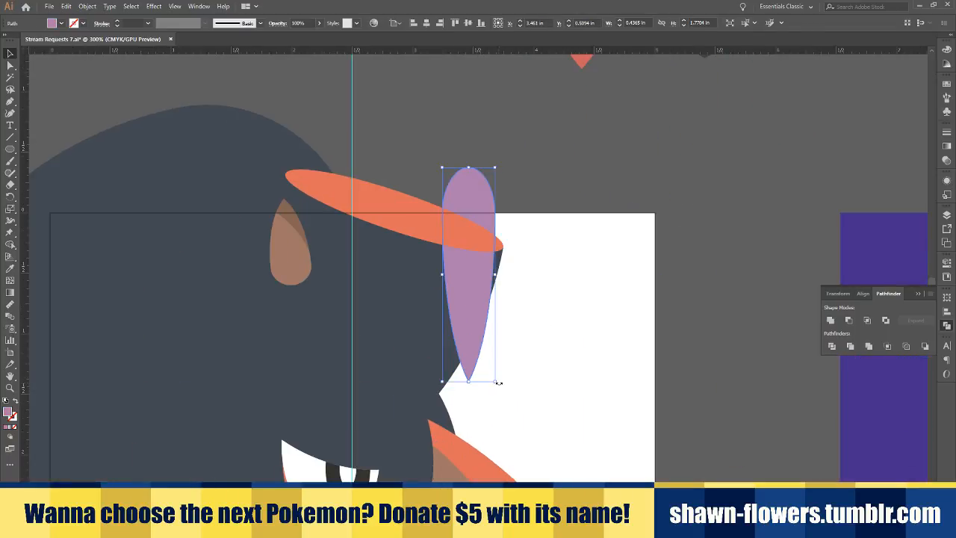
{"action": "left_click_drag", "start_coordinate": [499, 382], "coordinate": [472, 396]}
{"action": "scroll", "coordinate": [478, 373], "scroll_direction": "up", "scroll_amount": 1, "text": "alt"}
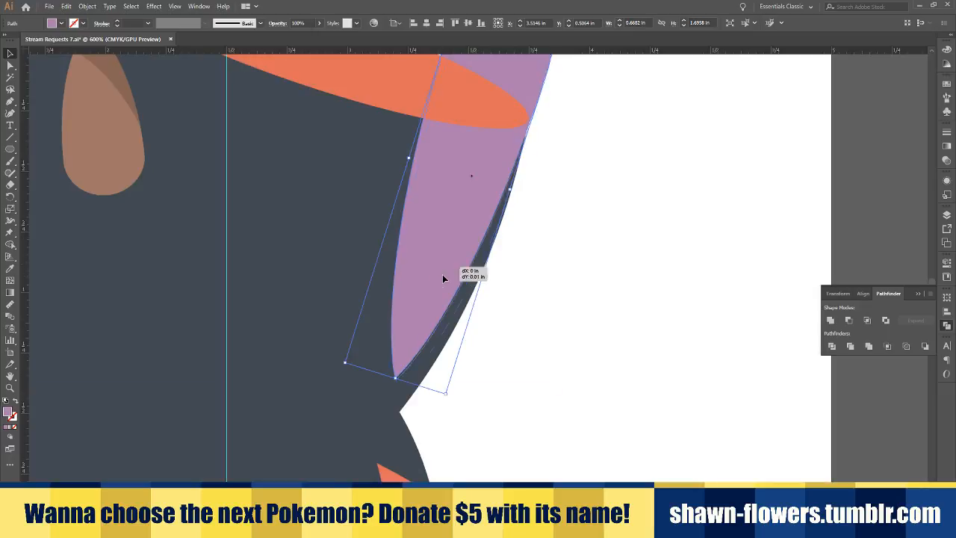
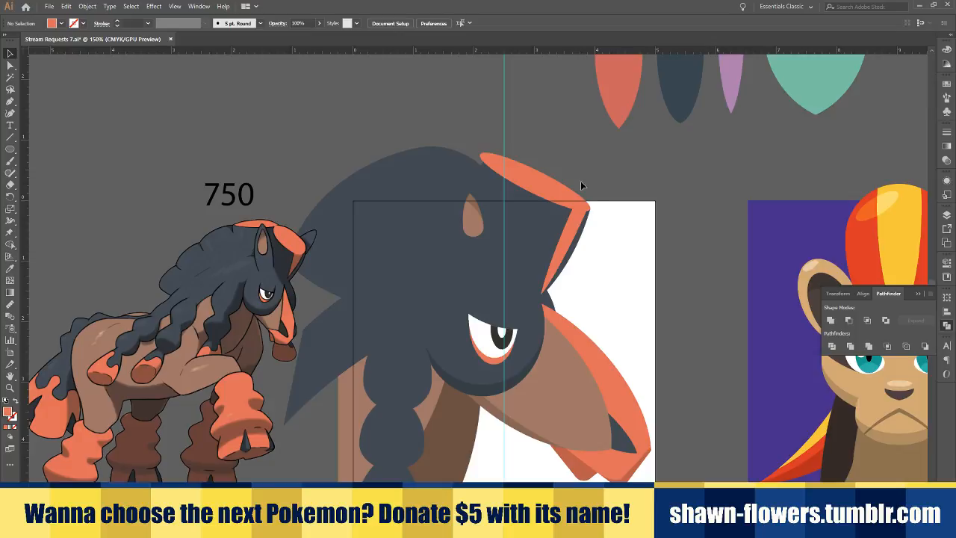
Shift the whole forelock, with its orange end and front stripe, slightly higher on the forehead
{"action": "left_click_drag", "start_coordinate": [583, 222], "coordinate": [573, 230]}
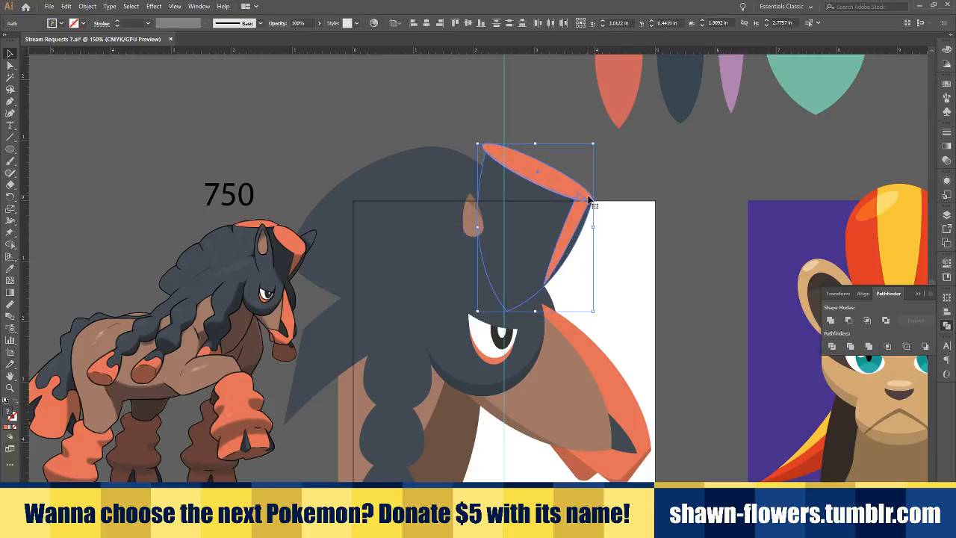
{"action": "left_click_drag", "start_coordinate": [555, 263], "coordinate": [553, 255]}
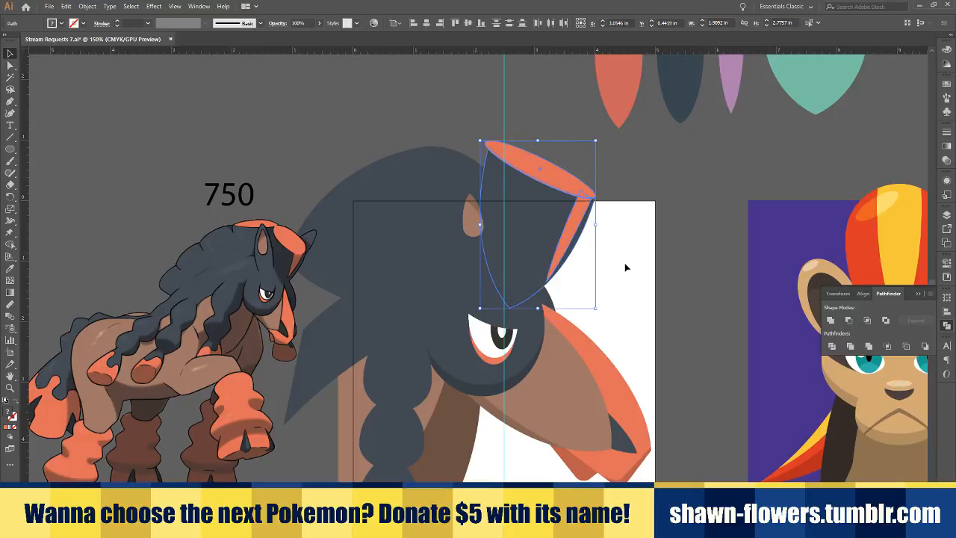
{"action": "mouse_move", "coordinate": [594, 308]}
{"action": "left_mouse_down"}
{"action": "mouse_move", "coordinate": [607, 314]}
{"action": "mouse_move", "coordinate": [598, 310]}
{"action": "left_mouse_up"}
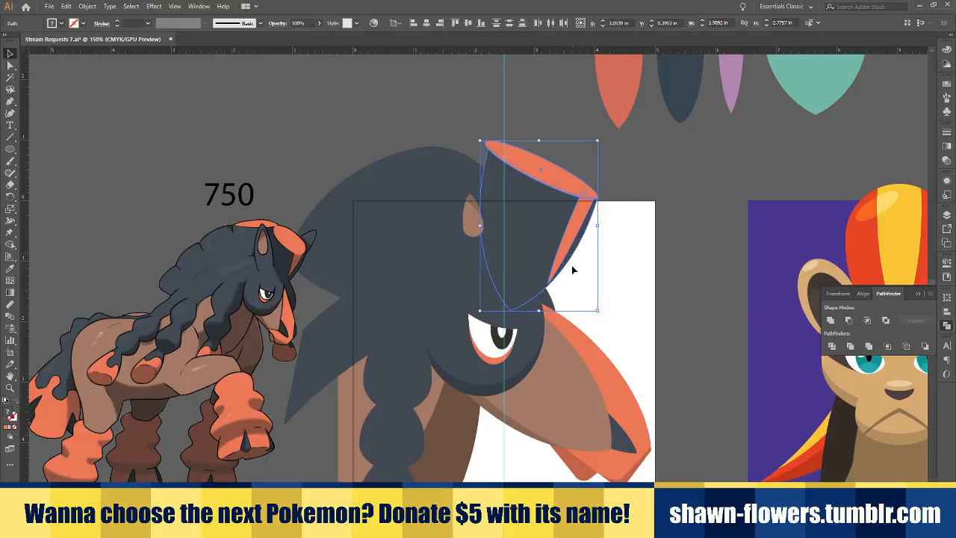
{"action": "left_click_drag", "start_coordinate": [562, 255], "coordinate": [556, 261]}
{"action": "left_click", "coordinate": [667, 255]}
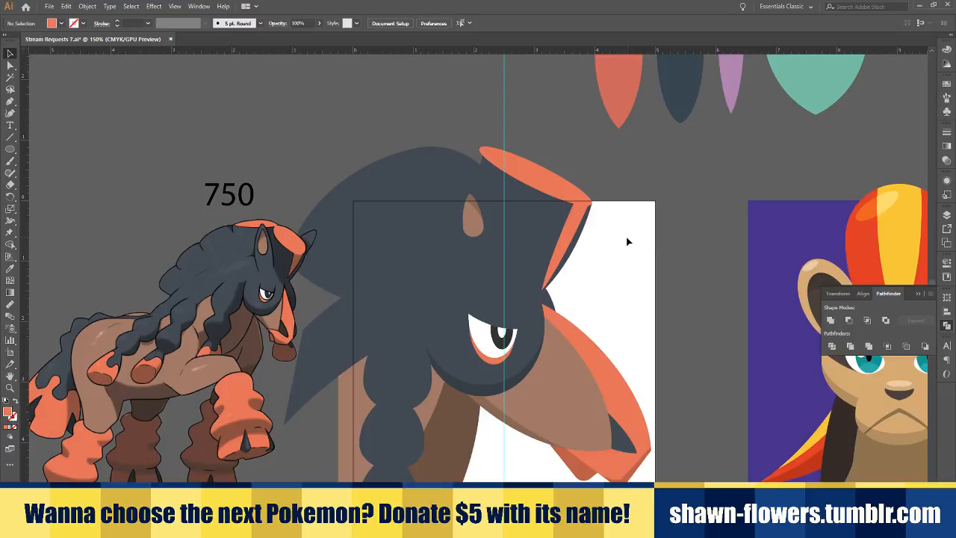
Lengthen and widen the orange stripe on the forelock's front side and reposition it toward the brow
{"action": "left_click", "coordinate": [582, 238]}
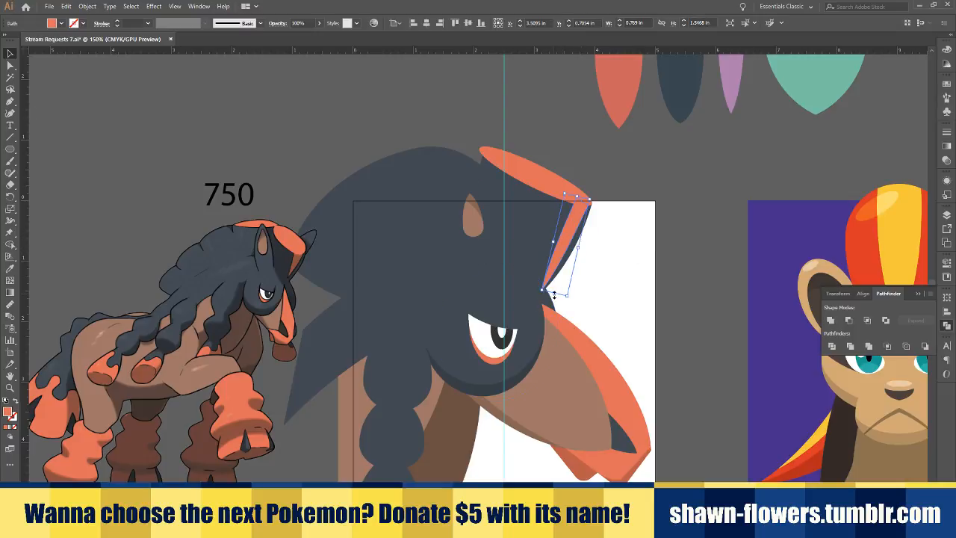
{"action": "left_click_drag", "start_coordinate": [554, 295], "coordinate": [561, 329]}
{"action": "scroll", "coordinate": [569, 283], "scroll_direction": "up", "scroll_amount": 2}
{"action": "left_click_drag", "start_coordinate": [547, 234], "coordinate": [544, 238]}
{"action": "left_click", "coordinate": [663, 233]}
{"action": "scroll", "coordinate": [665, 234], "scroll_direction": "down", "scroll_amount": 2}
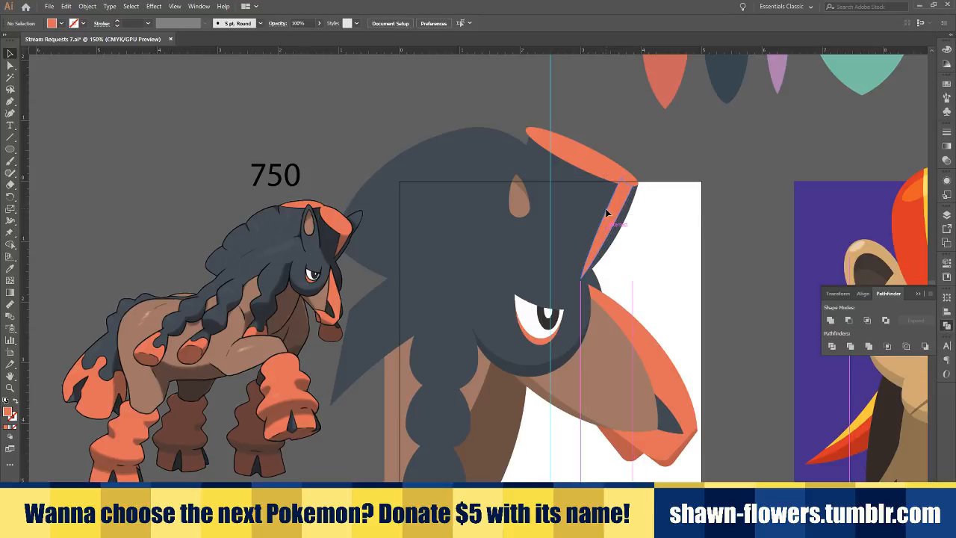
Nudge the orange front stripe up and inward so its wide end joins the orange ellipse
{"action": "left_click", "coordinate": [608, 211]}
{"action": "scroll", "coordinate": [633, 220], "scroll_direction": "up", "scroll_amount": 1}
{"action": "scroll", "coordinate": [633, 220], "scroll_direction": "up", "scroll_amount": 1}
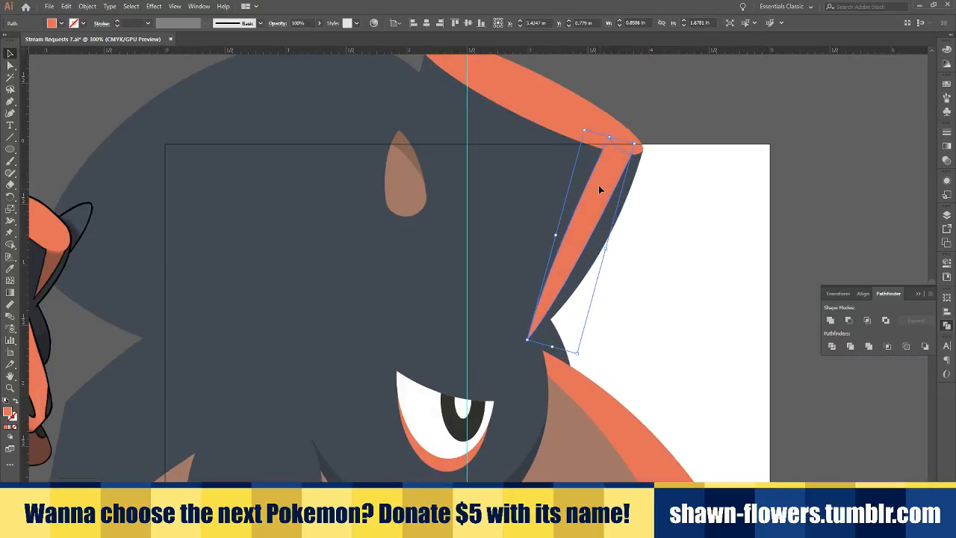
{"action": "left_click_drag", "start_coordinate": [599, 188], "coordinate": [597, 186]}
{"action": "left_click", "coordinate": [697, 222]}
{"action": "scroll", "coordinate": [697, 222], "scroll_direction": "down", "scroll_amount": 3}
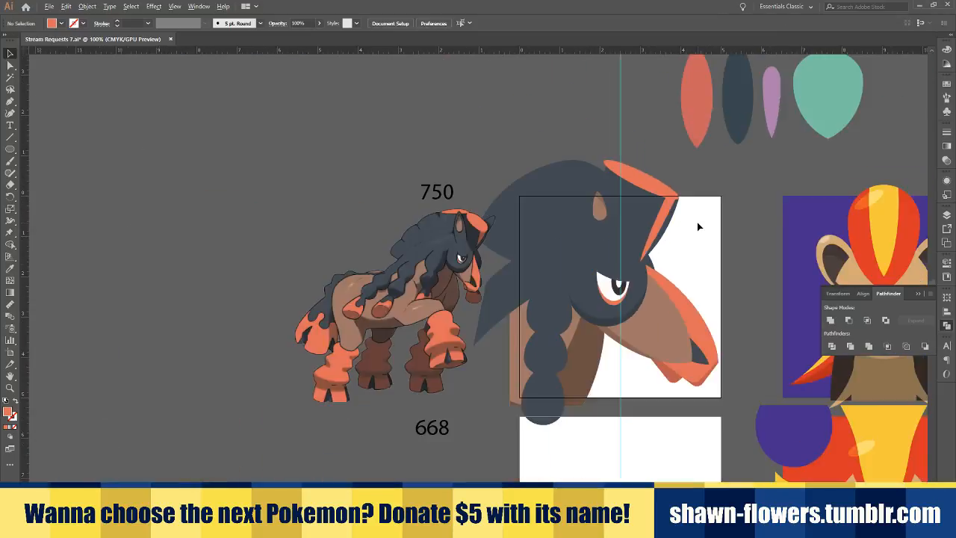
Scale the complete horse artwork down slightly and reposition it on its artboard
{"action": "left_click", "coordinate": [514, 403]}
{"action": "left_click_drag", "start_coordinate": [473, 159], "coordinate": [487, 175]}
{"action": "left_click_drag", "start_coordinate": [634, 320], "coordinate": [628, 315]}
{"action": "left_click", "coordinate": [676, 415]}
{"action": "scroll", "coordinate": [651, 399], "scroll_direction": "right", "scroll_amount": 2}
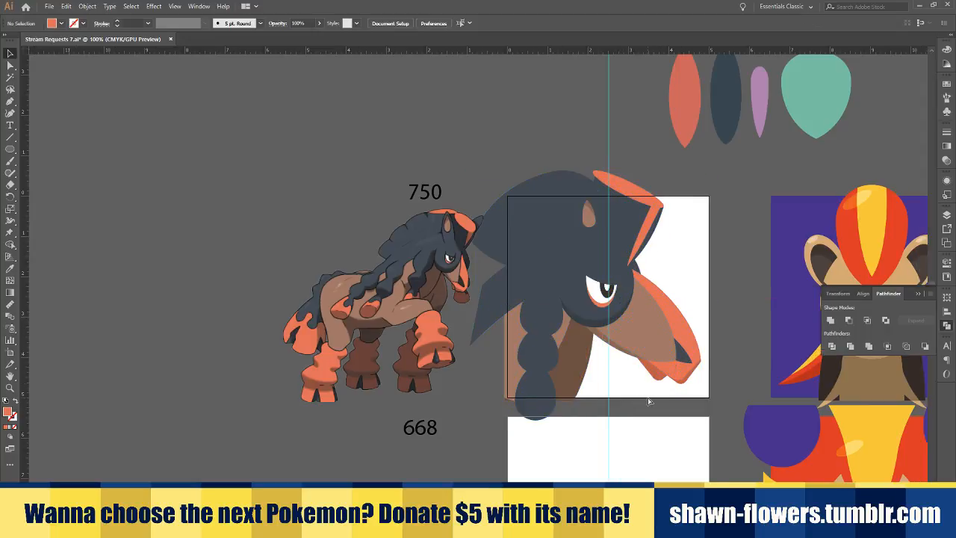
Nudge the dark outer ear shape so it frames the brown inner ear
{"action": "scroll", "coordinate": [637, 401], "scroll_direction": "up", "scroll_amount": 1, "text": "alt"}
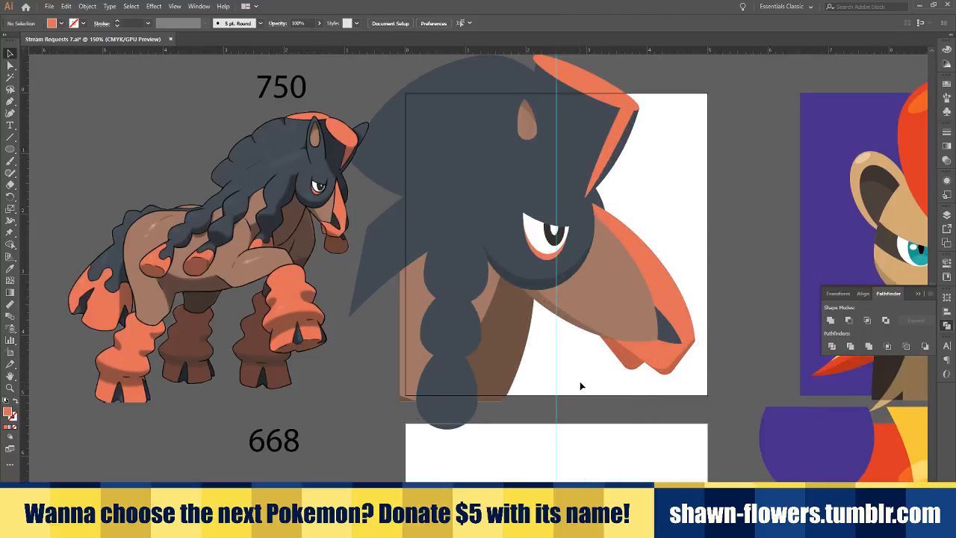
{"action": "scroll", "coordinate": [580, 386], "scroll_direction": "up", "scroll_amount": 1}
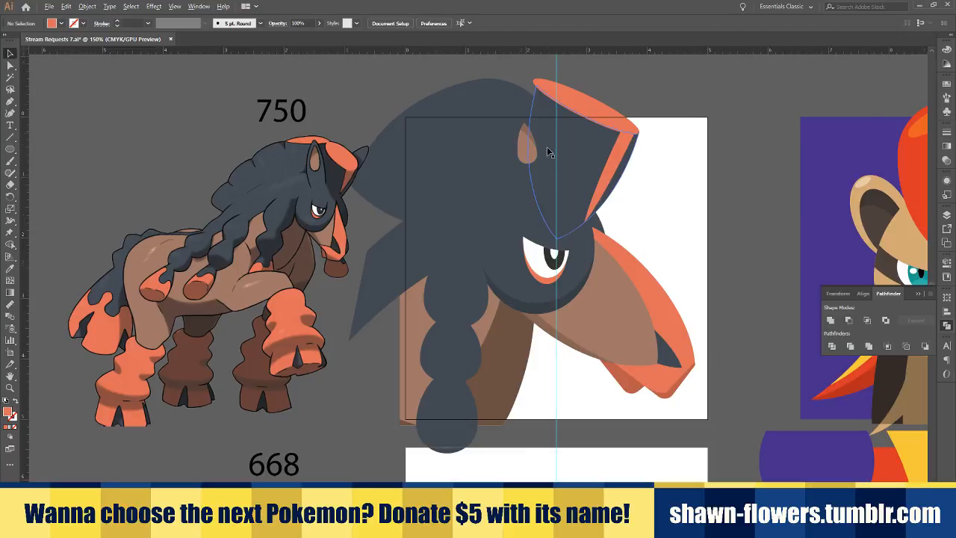
{"action": "scroll", "coordinate": [543, 161], "scroll_direction": "up", "scroll_amount": 2, "text": "alt"}
{"action": "left_click", "coordinate": [523, 175]}
{"action": "mouse_move", "coordinate": [500, 190]}
{"action": "left_mouse_down"}
{"action": "mouse_move", "coordinate": [515, 182]}
{"action": "mouse_move", "coordinate": [498, 186]}
{"action": "left_mouse_up"}
{"action": "scroll", "coordinate": [534, 132], "scroll_direction": "up", "scroll_amount": 2, "text": "alt"}
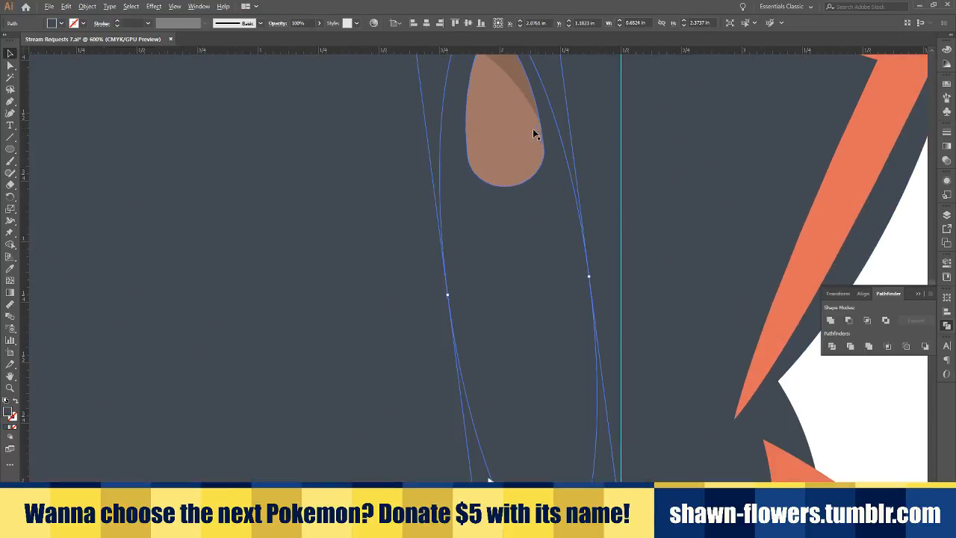
{"action": "scroll", "coordinate": [557, 156], "scroll_direction": "up", "scroll_amount": 2}
{"action": "scroll", "coordinate": [518, 307], "scroll_direction": "up", "scroll_amount": 3}
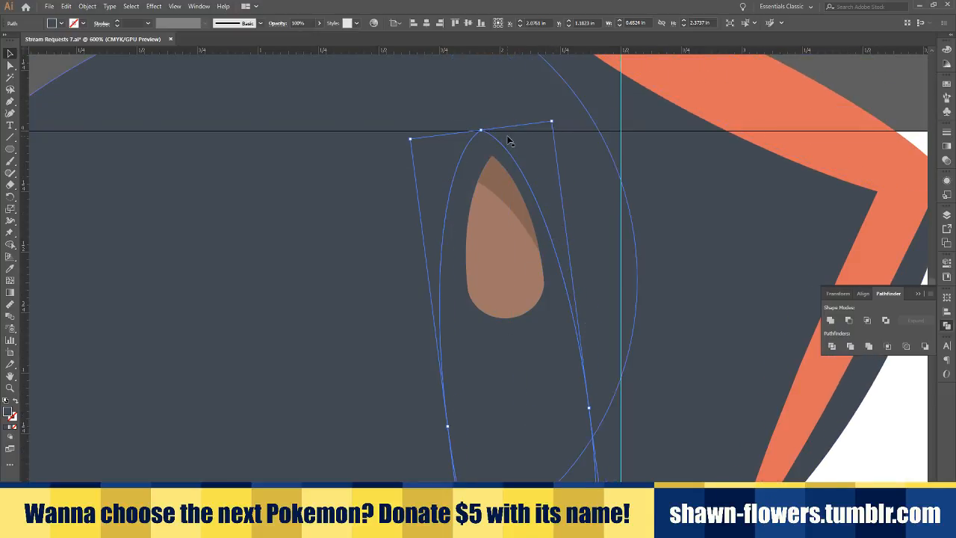
{"action": "scroll", "coordinate": [500, 177], "scroll_direction": "up", "scroll_amount": 2, "text": "alt"}
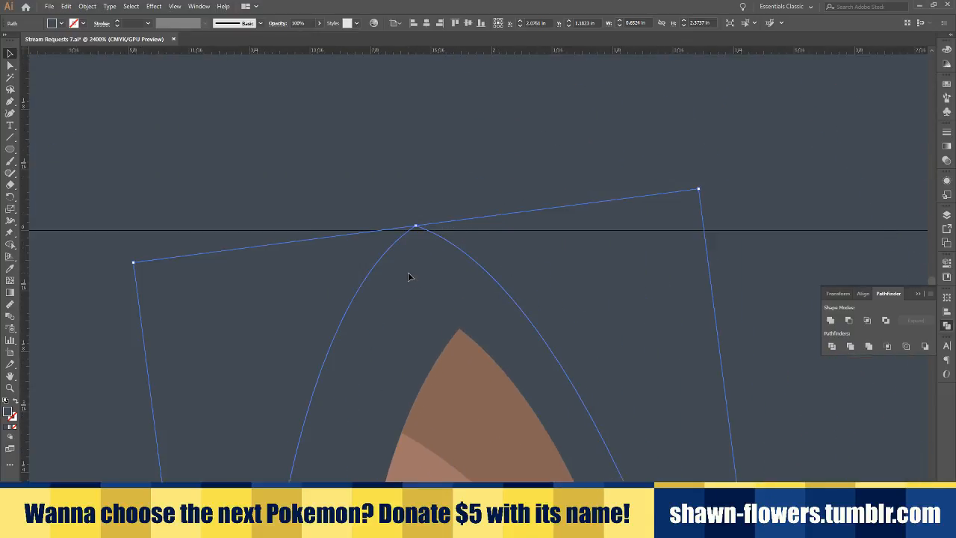
{"action": "left_click_drag", "start_coordinate": [408, 273], "coordinate": [451, 272]}
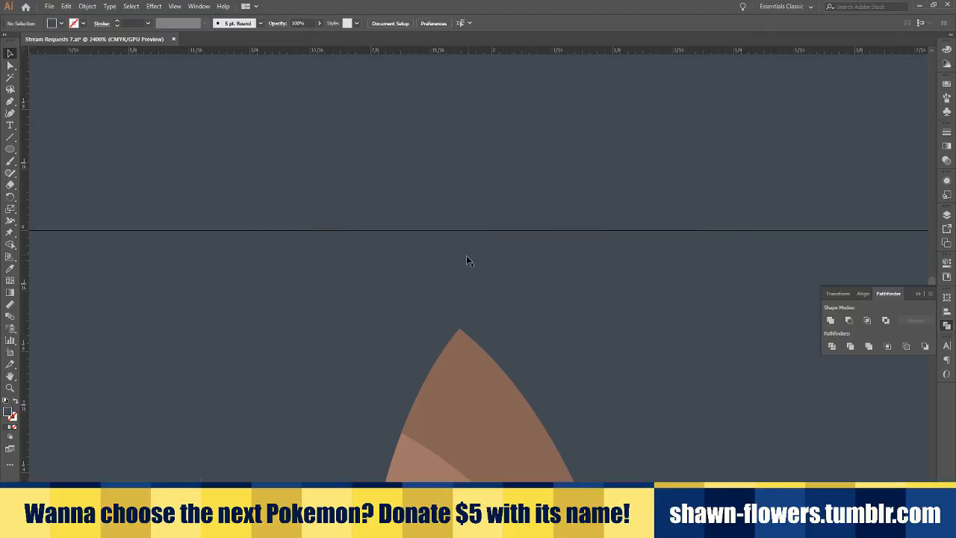
Subtract a lower, widened copy of the outer ear shape from it, leaving a crescent about 0.46 by 0.50 in around the ear tip
{"action": "left_click_drag", "start_coordinate": [460, 268], "coordinate": [529, 322]}
{"action": "scroll", "coordinate": [461, 268], "scroll_direction": "down", "scroll_amount": 6}
{"action": "scroll", "coordinate": [461, 267], "scroll_direction": "down", "scroll_amount": 3}
{"action": "left_click", "coordinate": [467, 161], "text": "shift"}
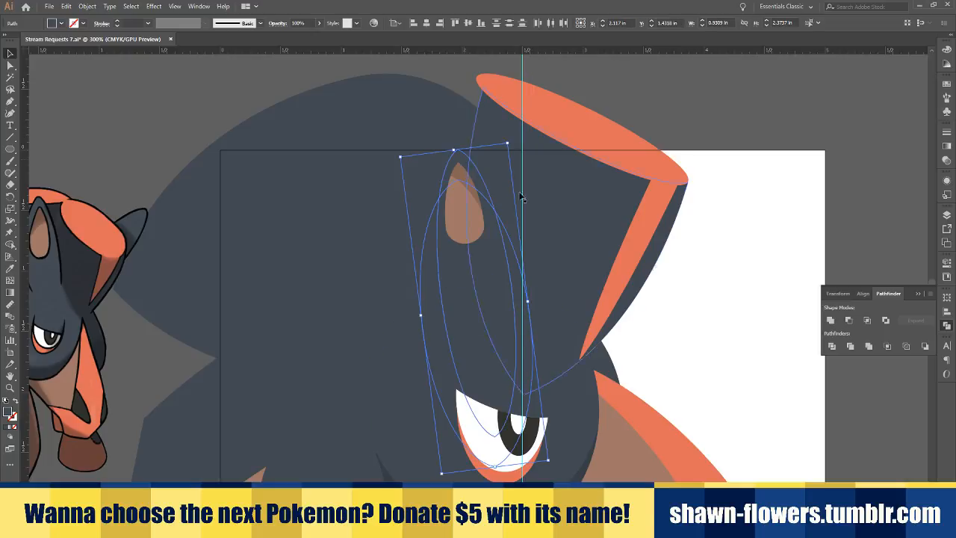
{"action": "left_click", "coordinate": [849, 319]}
Give the ear-tip crescent a white Soft Light fill sampled from an existing highlight
{"action": "scroll", "coordinate": [371, 277], "scroll_direction": "down", "scroll_amount": 2}
{"action": "left_click", "coordinate": [10, 270]}
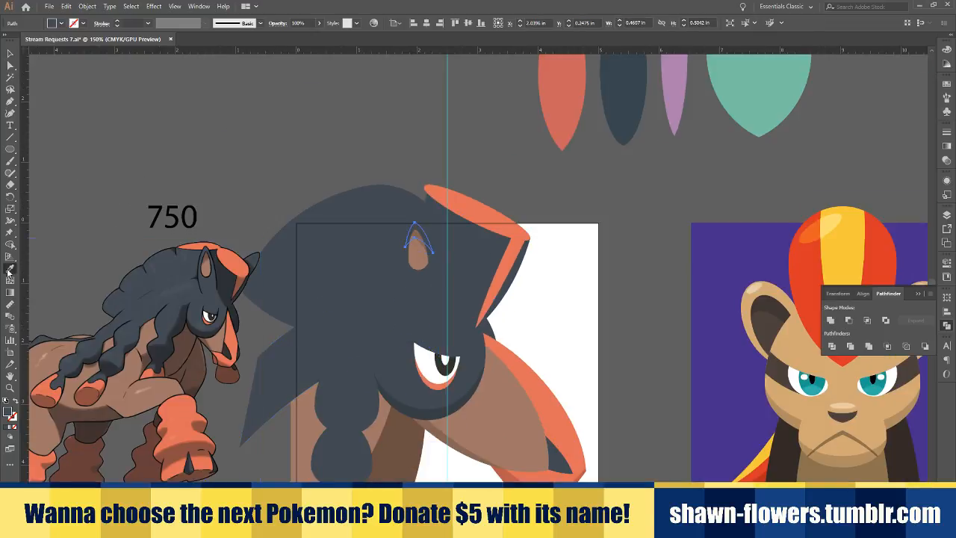
{"action": "scroll", "coordinate": [722, 217], "scroll_direction": "down", "scroll_amount": 1}
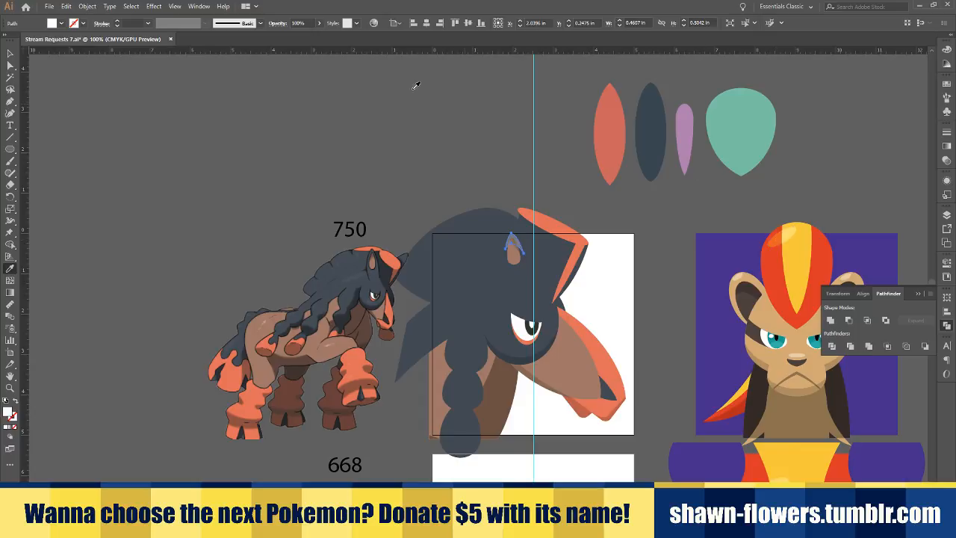
{"action": "left_click", "coordinate": [644, 352]}
{"action": "scroll", "coordinate": [575, 279], "scroll_direction": "up", "scroll_amount": 4}
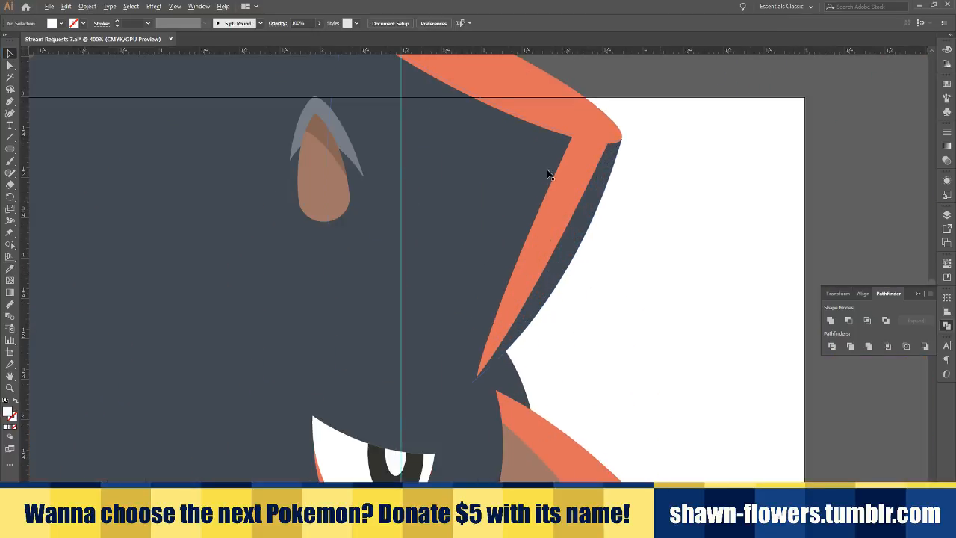
Examine the blend mode and opacity of the ear-tip highlight
{"action": "left_click", "coordinate": [314, 107]}
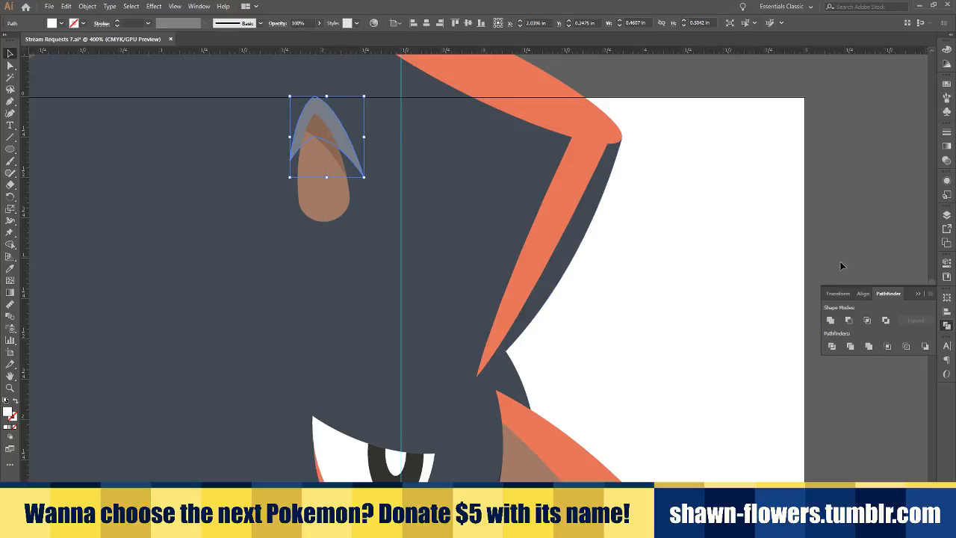
{"action": "left_click", "coordinate": [948, 215]}
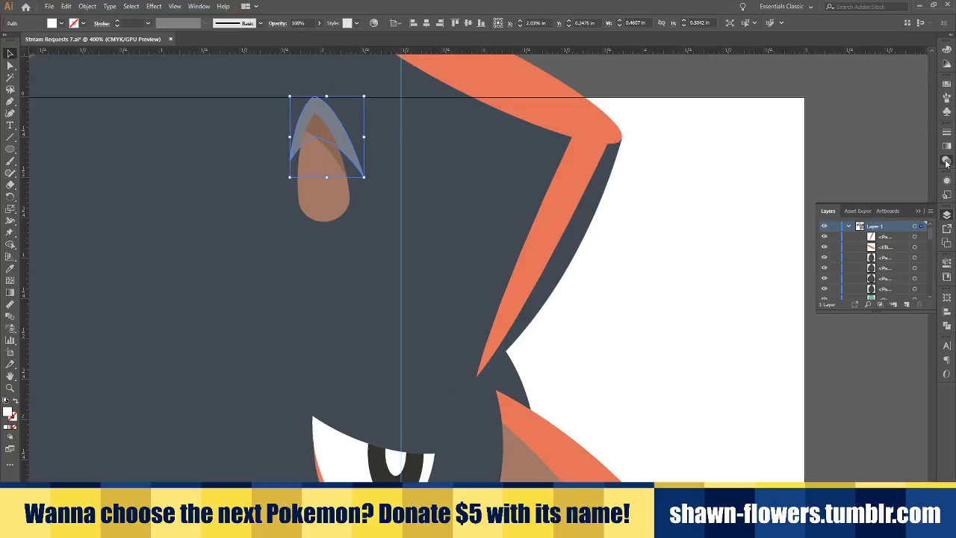
{"action": "left_click", "coordinate": [947, 161]}
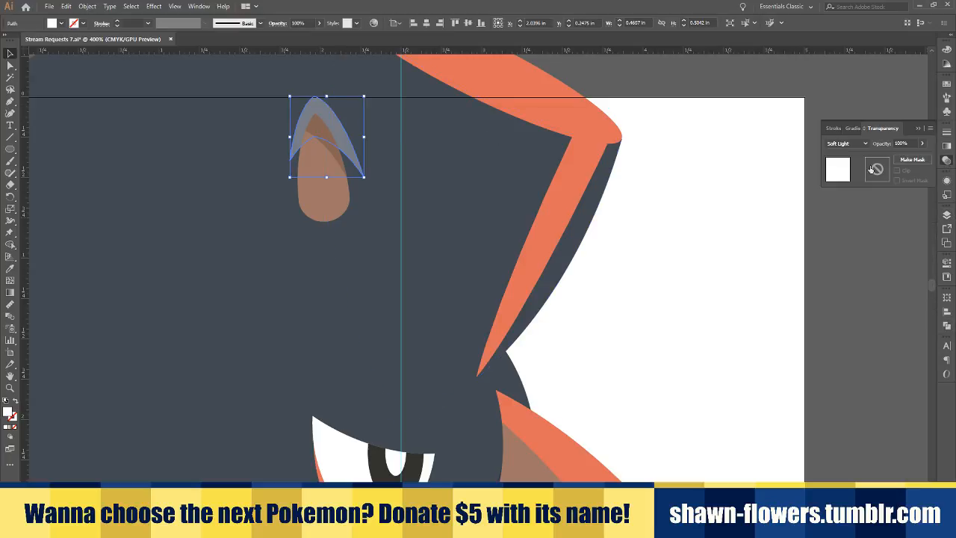
{"action": "left_click", "coordinate": [921, 129]}
{"action": "left_click", "coordinate": [712, 191]}
Recolour the ear-tip crescent with the dark mane colour sampled from the reference horse
{"action": "scroll", "coordinate": [708, 205], "scroll_direction": "down", "scroll_amount": 3}
{"action": "scroll", "coordinate": [695, 284], "scroll_direction": "right", "scroll_amount": 2}
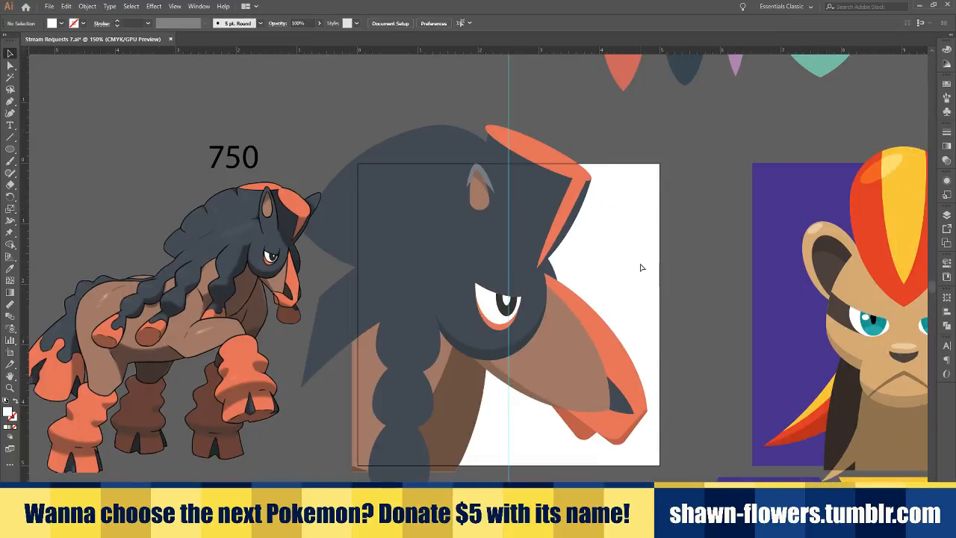
{"action": "scroll", "coordinate": [658, 262], "scroll_direction": "up", "scroll_amount": 1}
{"action": "left_click", "coordinate": [433, 148]}
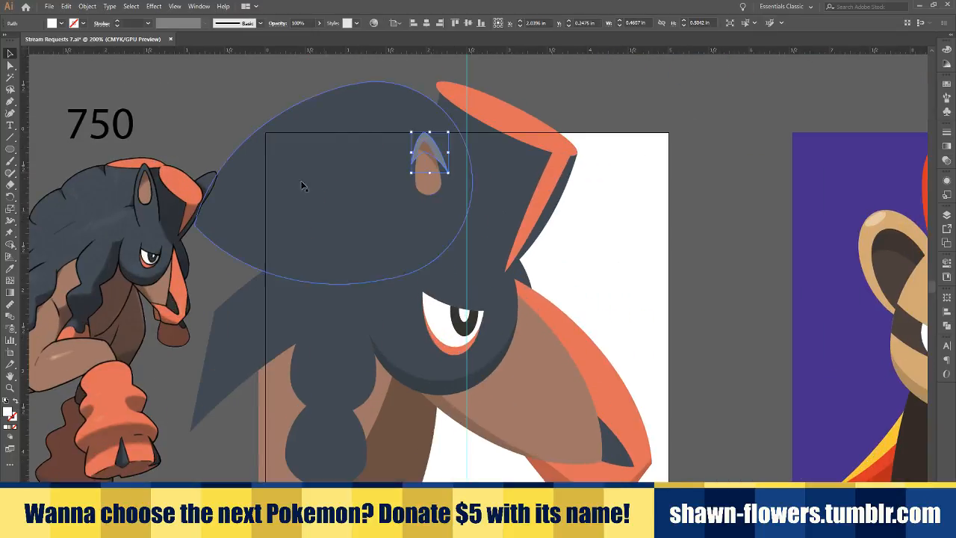
{"action": "key", "text": "i"}
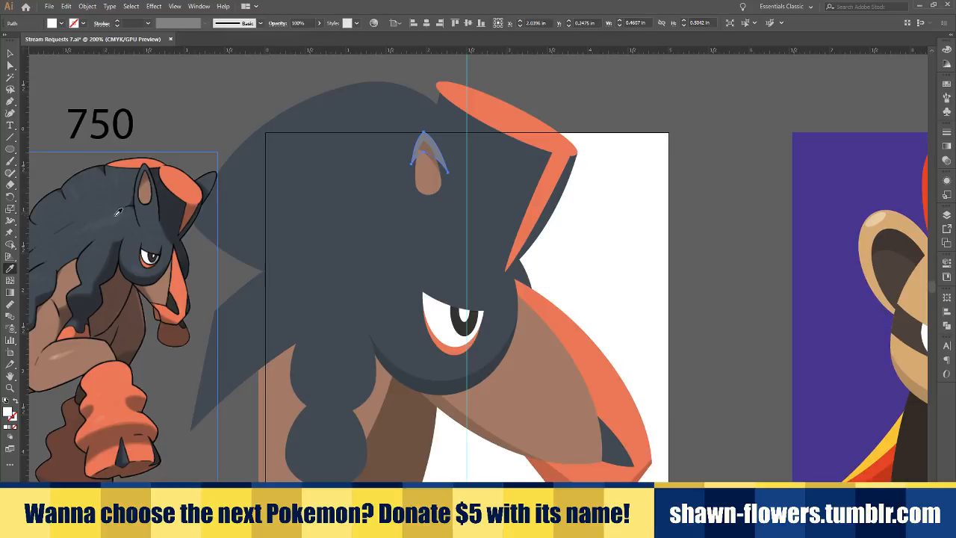
{"action": "left_click", "coordinate": [117, 212]}
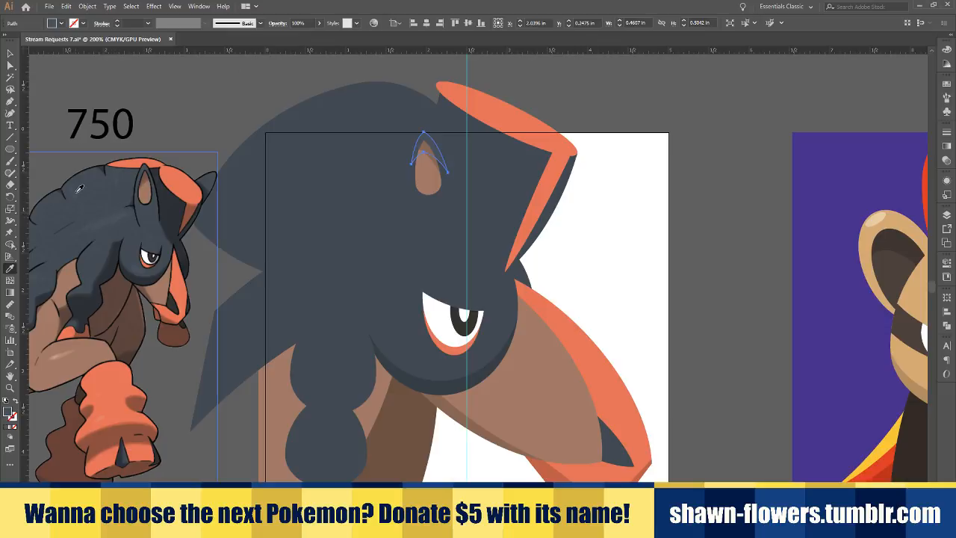
{"action": "left_click", "coordinate": [9, 55]}
{"action": "left_click", "coordinate": [281, 85]}
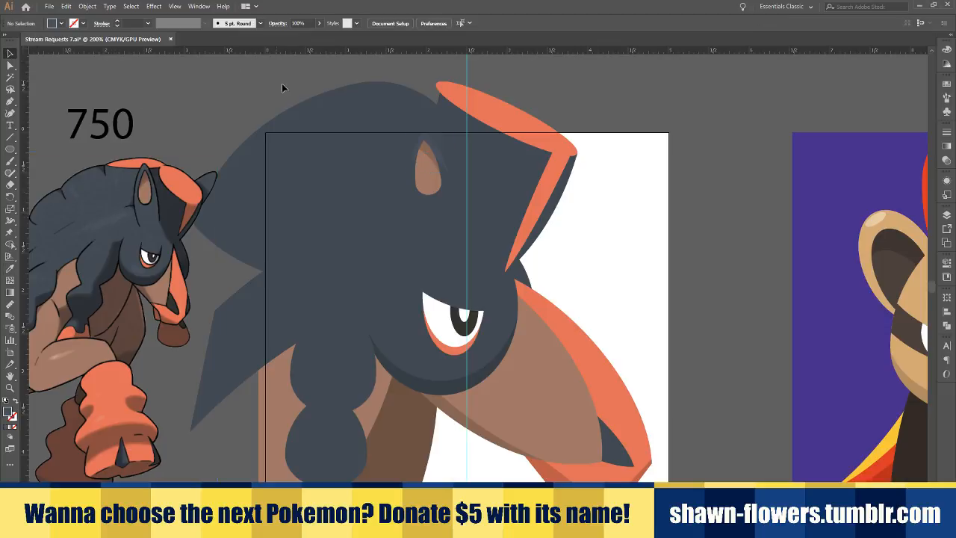
Give the large dark forelock shape a darker shadow fill sampled with the Eyedropper
{"action": "scroll", "coordinate": [393, 154], "scroll_direction": "down", "scroll_amount": 2}
{"action": "scroll", "coordinate": [528, 171], "scroll_direction": "up", "scroll_amount": 2}
{"action": "scroll", "coordinate": [515, 196], "scroll_direction": "down", "scroll_amount": 3}
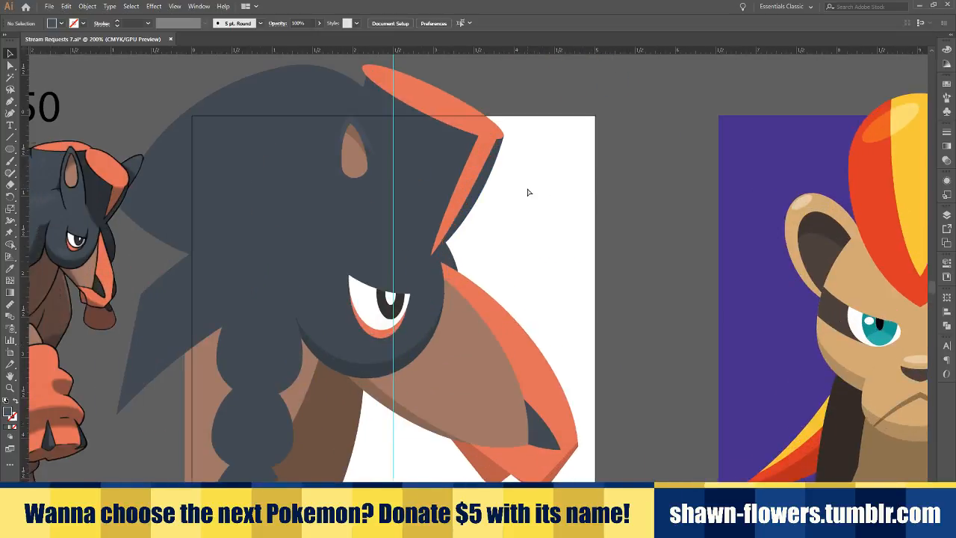
{"action": "scroll", "coordinate": [433, 177], "scroll_direction": "up", "scroll_amount": 3}
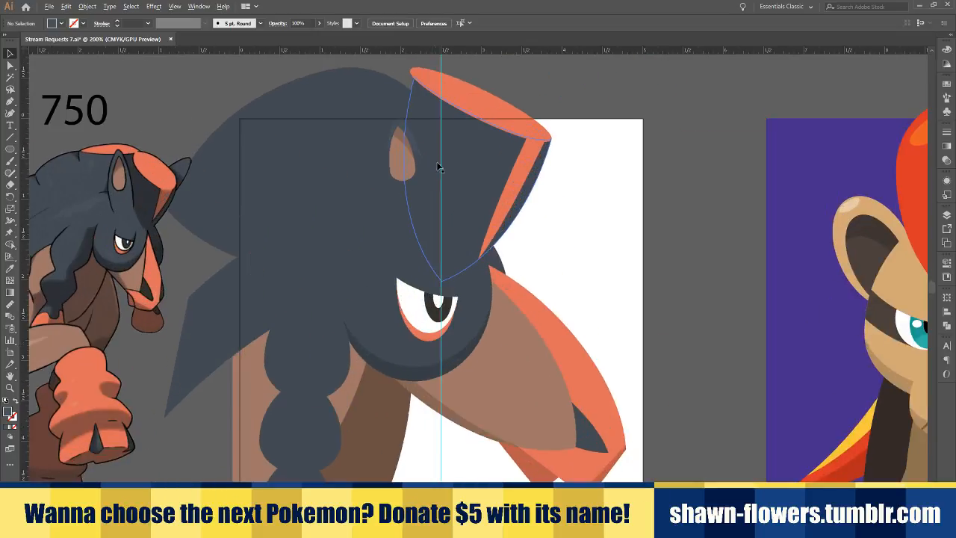
{"action": "left_click", "coordinate": [455, 136]}
{"action": "mouse_move", "coordinate": [472, 179]}
{"action": "left_mouse_down"}
{"action": "mouse_move", "coordinate": [481, 181]}
{"action": "mouse_move", "coordinate": [475, 170]}
{"action": "left_mouse_up"}
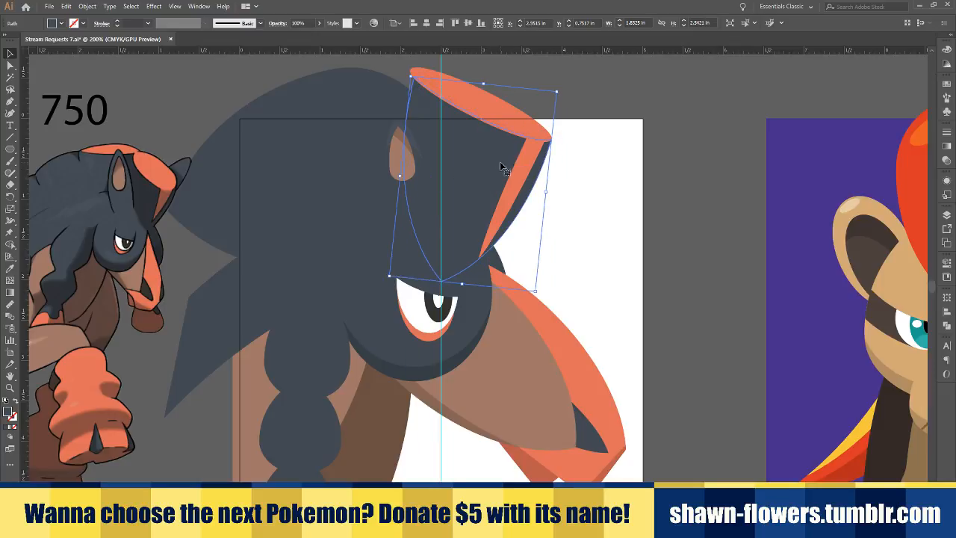
{"action": "left_click", "coordinate": [11, 269]}
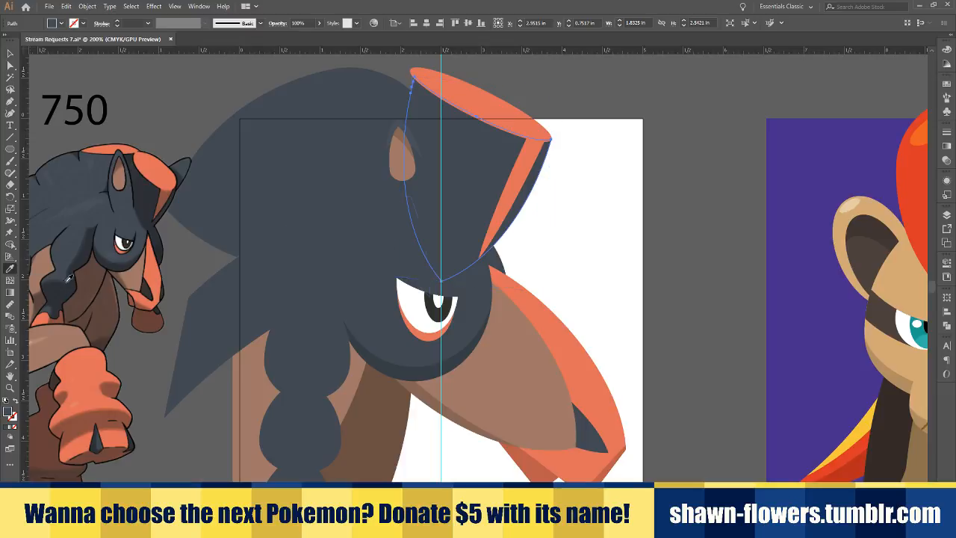
{"action": "left_click", "coordinate": [251, 78]}
{"action": "left_click", "coordinate": [11, 54]}
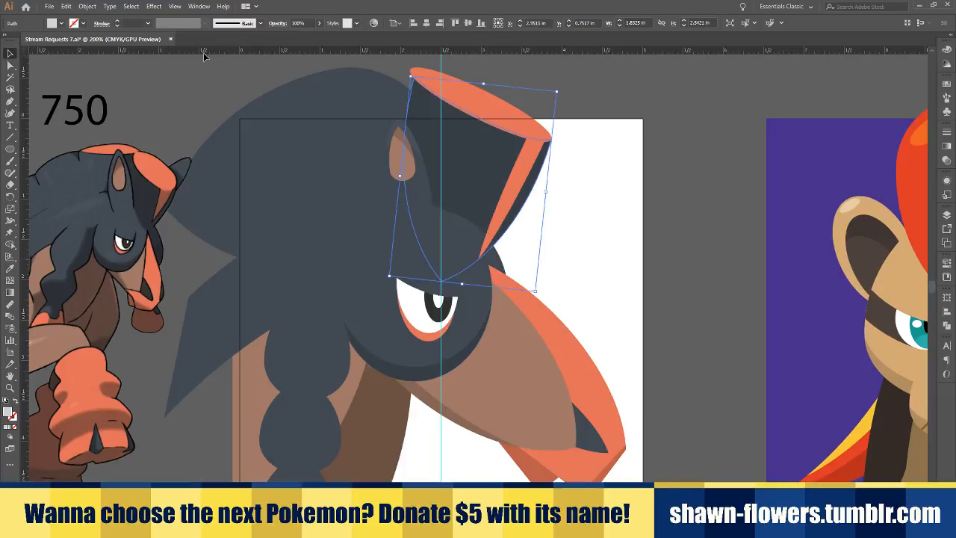
{"action": "left_click", "coordinate": [267, 71]}
Match the rounded mane shape behind the ear to the forelock's darker shadow fill using the Eyedropper
{"action": "left_click", "coordinate": [329, 154]}
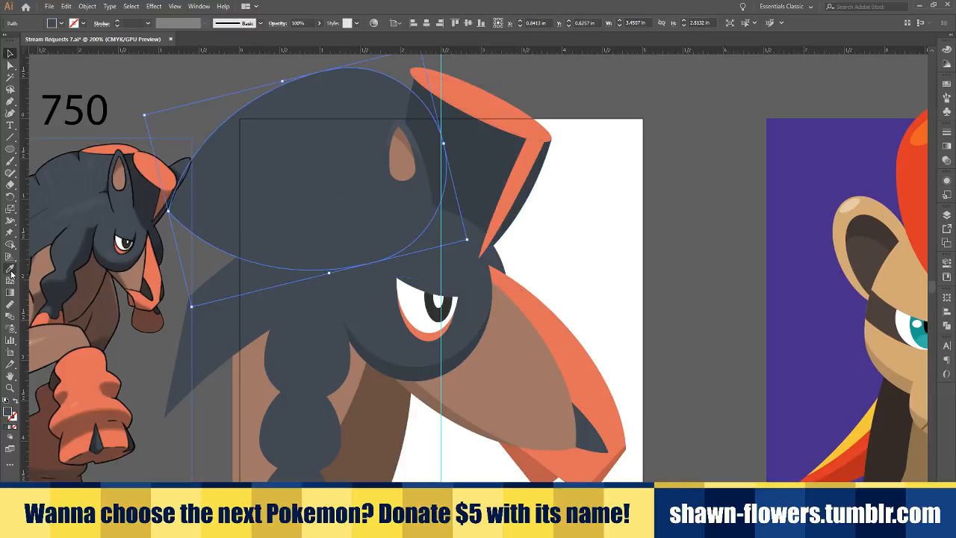
{"action": "mouse_move", "coordinate": [293, 107]}
{"action": "left_mouse_down"}
{"action": "mouse_move", "coordinate": [292, 127]}
{"action": "mouse_move", "coordinate": [291, 107]}
{"action": "left_mouse_up"}
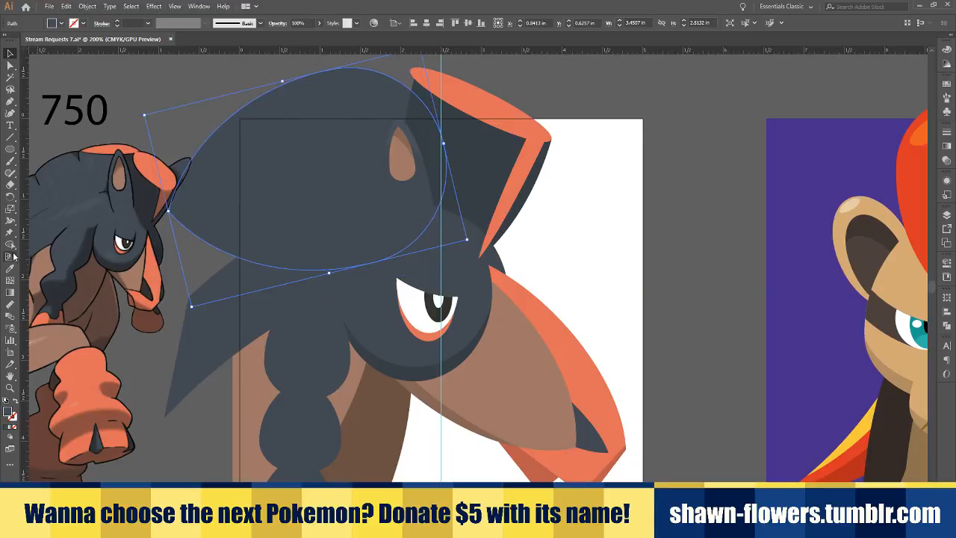
{"action": "left_click", "coordinate": [10, 269]}
{"action": "left_click", "coordinate": [508, 154]}
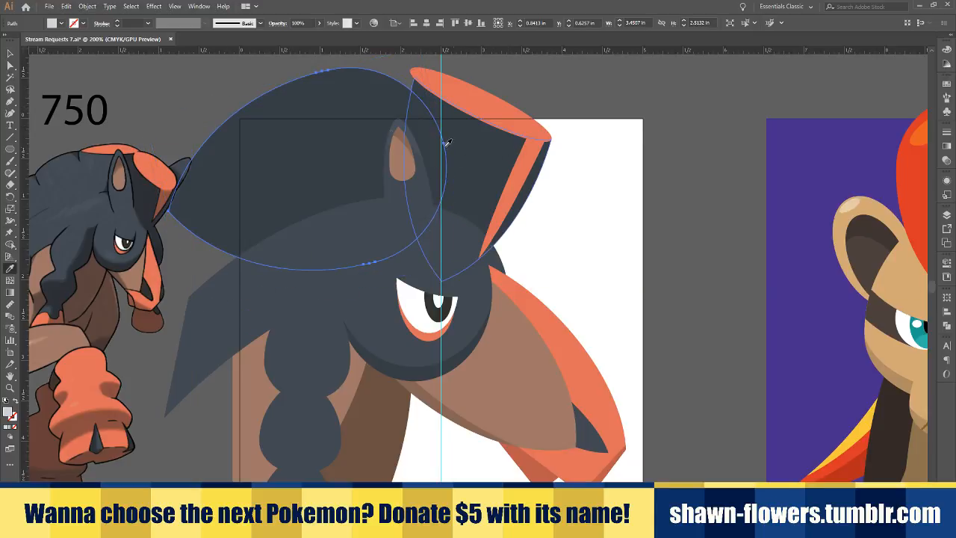
{"action": "left_click", "coordinate": [10, 54]}
{"action": "left_click", "coordinate": [223, 66]}
{"action": "scroll", "coordinate": [224, 66], "scroll_direction": "down", "scroll_amount": 1}
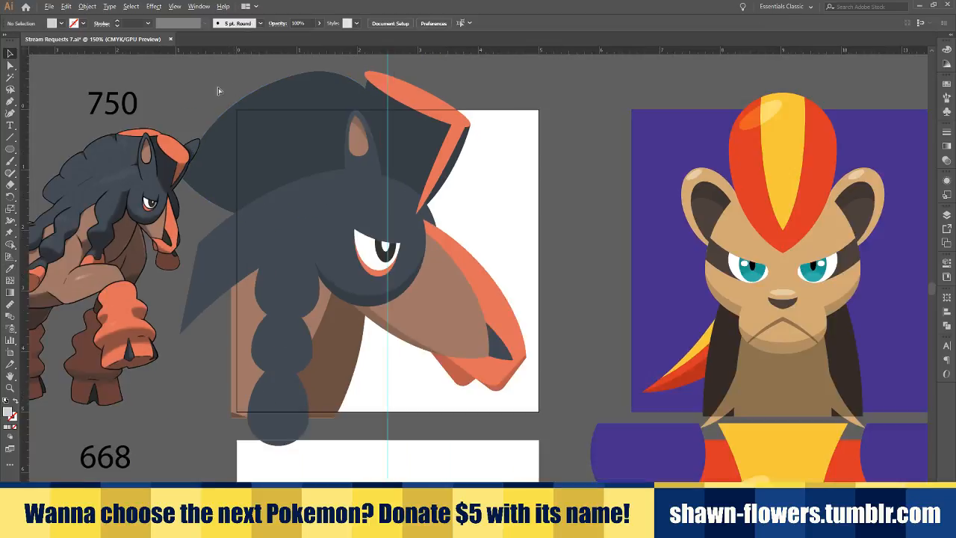
{"action": "scroll", "coordinate": [523, 207], "scroll_direction": "left", "scroll_amount": 2}
{"action": "scroll", "coordinate": [540, 210], "scroll_direction": "left", "scroll_amount": 1}
{"action": "scroll", "coordinate": [615, 246], "scroll_direction": "left", "scroll_amount": 1}
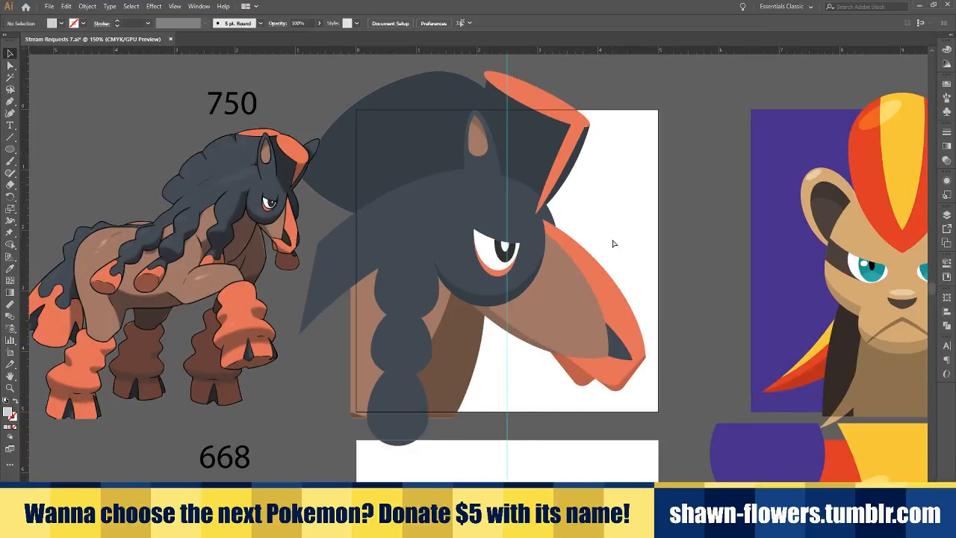
Duplicate the three-segment braid to the left of the neck, tilting its top segment to follow the mane
{"action": "scroll", "coordinate": [529, 325], "scroll_direction": "down", "scroll_amount": 1}
{"action": "left_click", "coordinate": [394, 239]}
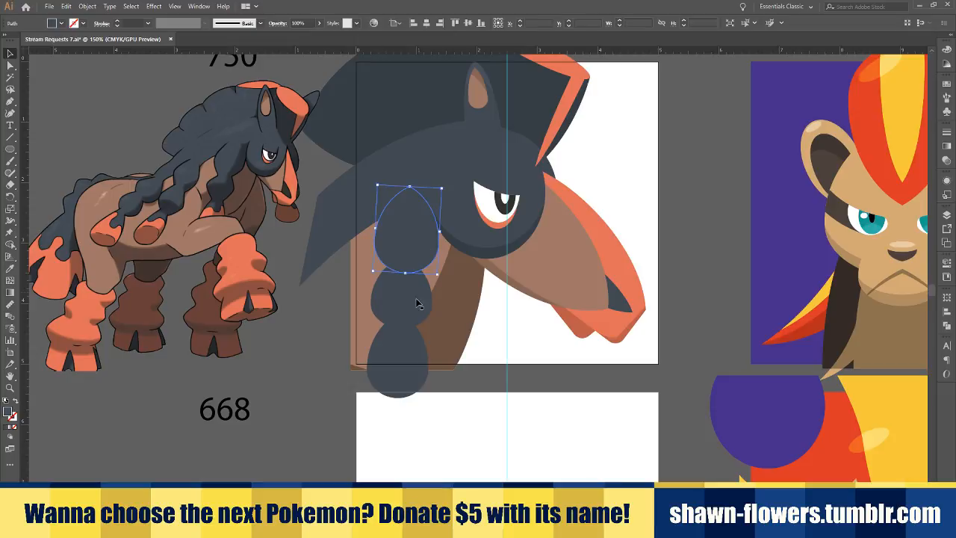
{"action": "left_click", "coordinate": [416, 303], "text": "shift"}
{"action": "left_click_drag", "start_coordinate": [416, 360], "coordinate": [336, 372]}
{"action": "mouse_move", "coordinate": [366, 198]}
{"action": "left_mouse_down"}
{"action": "mouse_move", "coordinate": [411, 213]}
{"action": "mouse_move", "coordinate": [380, 228]}
{"action": "mouse_move", "coordinate": [405, 209]}
{"action": "mouse_move", "coordinate": [365, 209]}
{"action": "mouse_move", "coordinate": [379, 195]}
{"action": "left_mouse_up"}
{"action": "left_click", "coordinate": [341, 361]}
{"action": "left_click", "coordinate": [346, 232]}
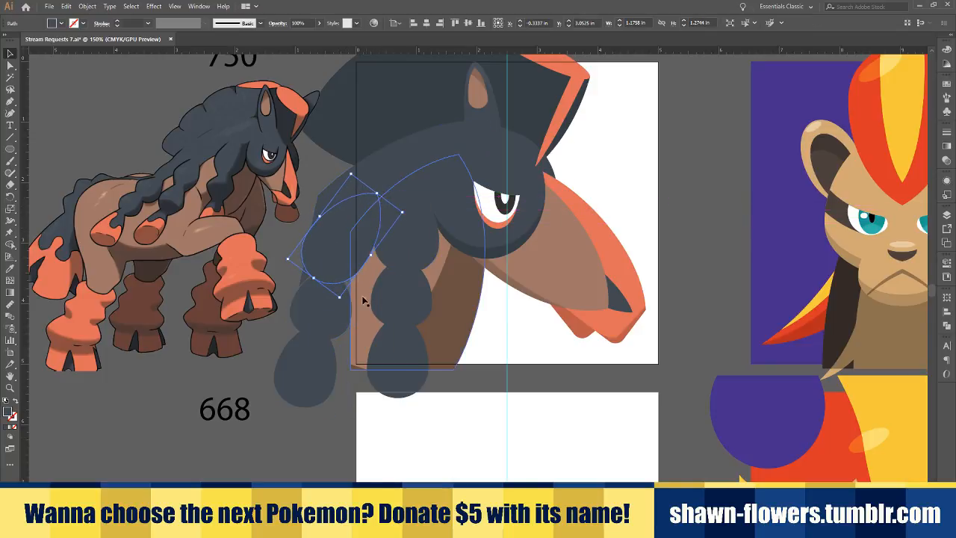
{"action": "left_click", "coordinate": [323, 374]}
{"action": "left_click", "coordinate": [348, 418]}
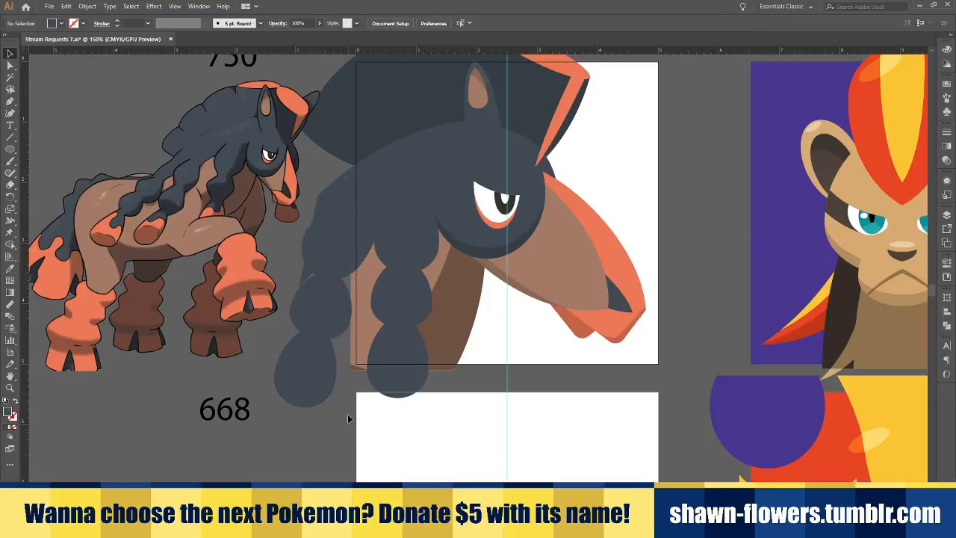
Delete the middle and bottom segments of the duplicated braid, keeping only its tilted top segment
{"action": "mouse_move", "coordinate": [334, 311]}
{"action": "left_mouse_down"}
{"action": "mouse_move", "coordinate": [342, 302]}
{"action": "mouse_move", "coordinate": [330, 323]}
{"action": "left_mouse_up"}
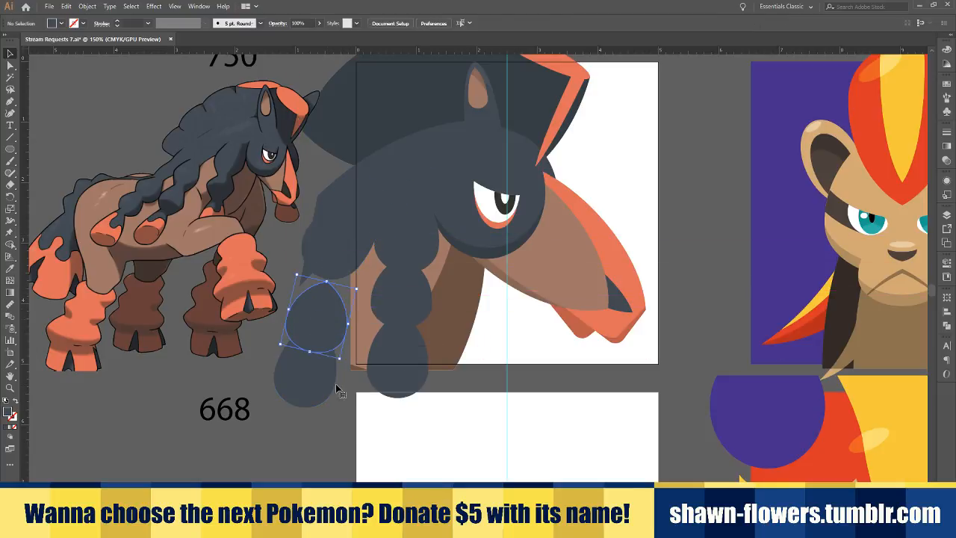
{"action": "key", "text": "Delete"}
{"action": "left_click", "coordinate": [333, 375]}
{"action": "key", "text": "Delete"}
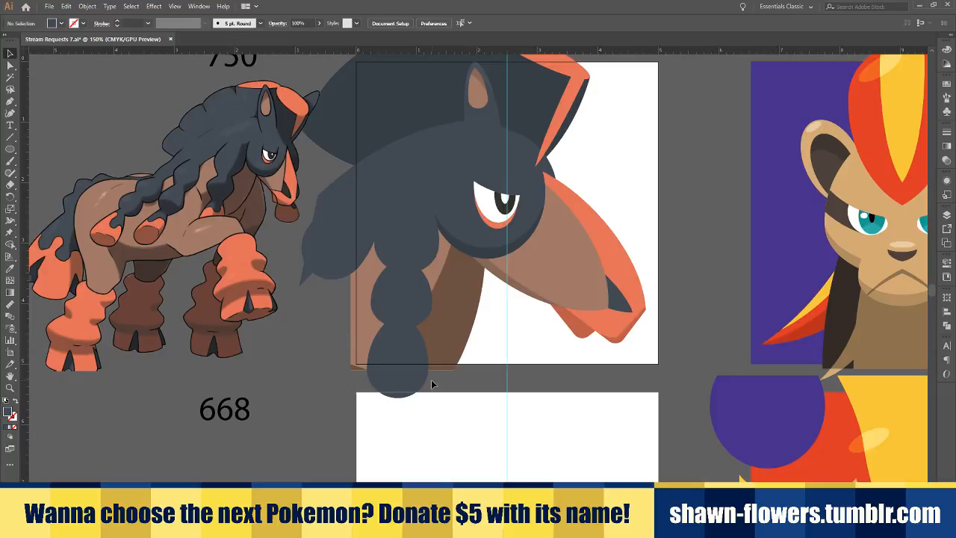
Enlarge the front braid's middle segment to about 1.08 by 1.27 in and its bottom segment to about 1.20 in wide
{"action": "scroll", "coordinate": [431, 388], "scroll_direction": "right", "scroll_amount": 1}
{"action": "scroll", "coordinate": [461, 385], "scroll_direction": "up", "scroll_amount": 4}
{"action": "scroll", "coordinate": [453, 373], "scroll_direction": "down", "scroll_amount": 6}
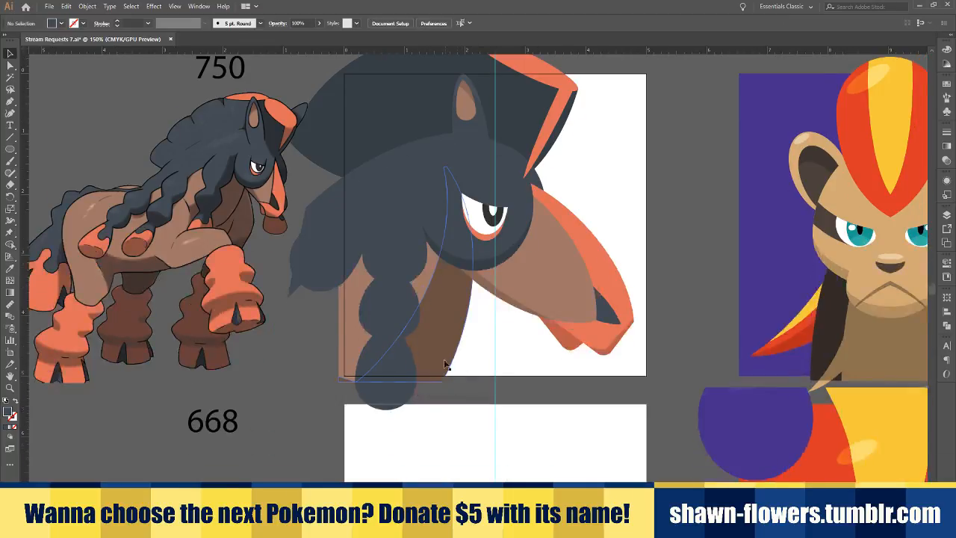
{"action": "left_click", "coordinate": [397, 272]}
{"action": "left_click_drag", "start_coordinate": [420, 304], "coordinate": [398, 295]}
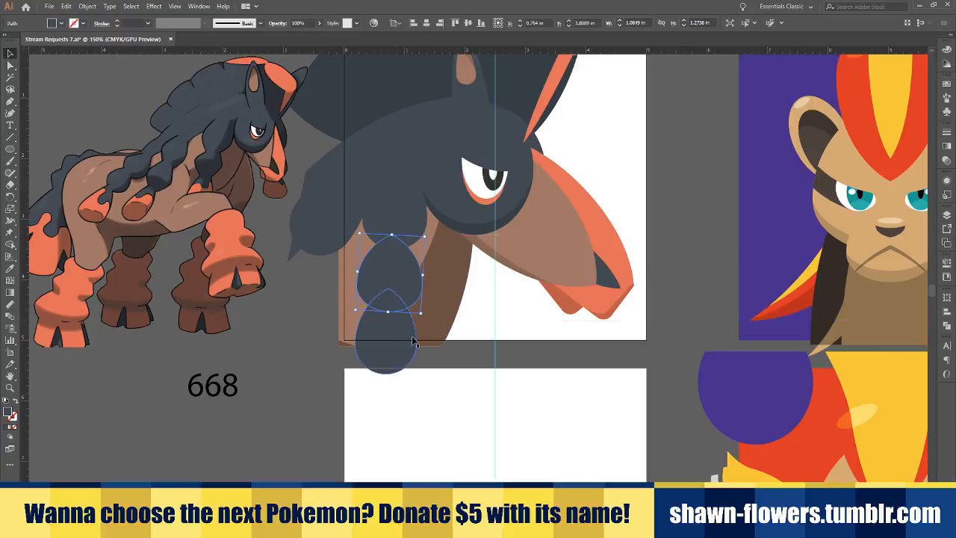
{"action": "left_click", "coordinate": [429, 388]}
{"action": "left_click_drag", "start_coordinate": [397, 361], "coordinate": [421, 391]}
{"action": "left_click", "coordinate": [459, 396]}
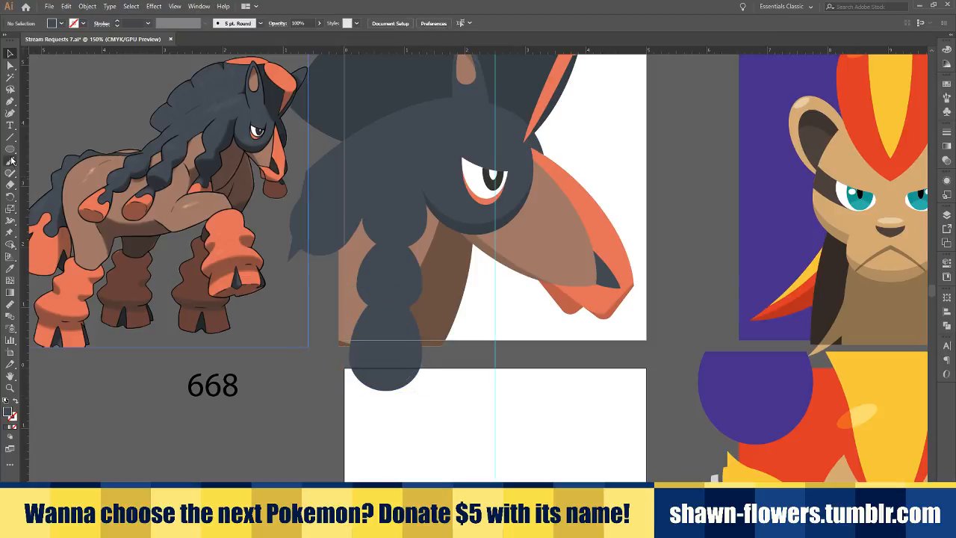
Trim the bottom braid segment flat just below the artboard by intersecting it with a rectangle about 2.39 by 1.18 in
{"action": "left_click_drag", "start_coordinate": [10, 148], "coordinate": [41, 148]}
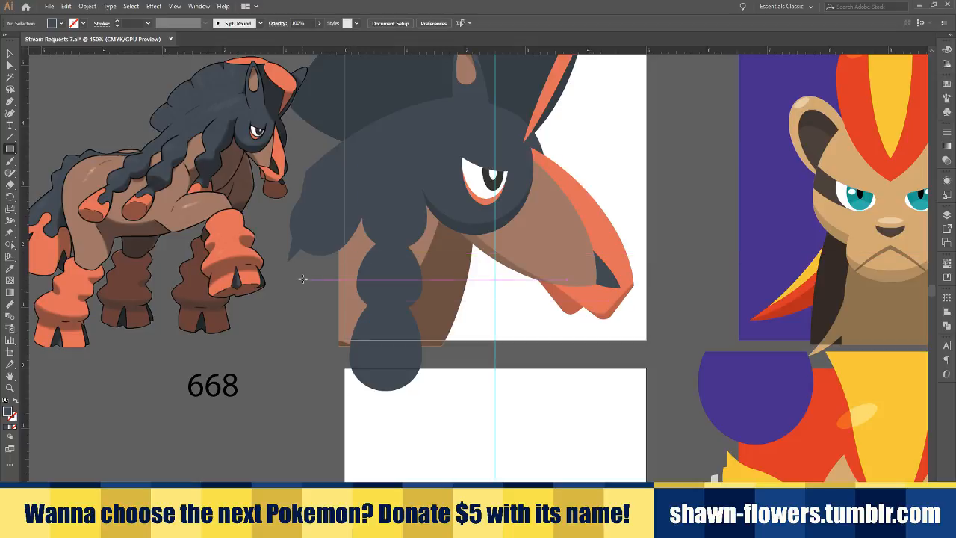
{"action": "mouse_move", "coordinate": [303, 279]}
{"action": "left_mouse_down"}
{"action": "mouse_move", "coordinate": [457, 365]}
{"action": "mouse_move", "coordinate": [448, 350]}
{"action": "left_mouse_up"}
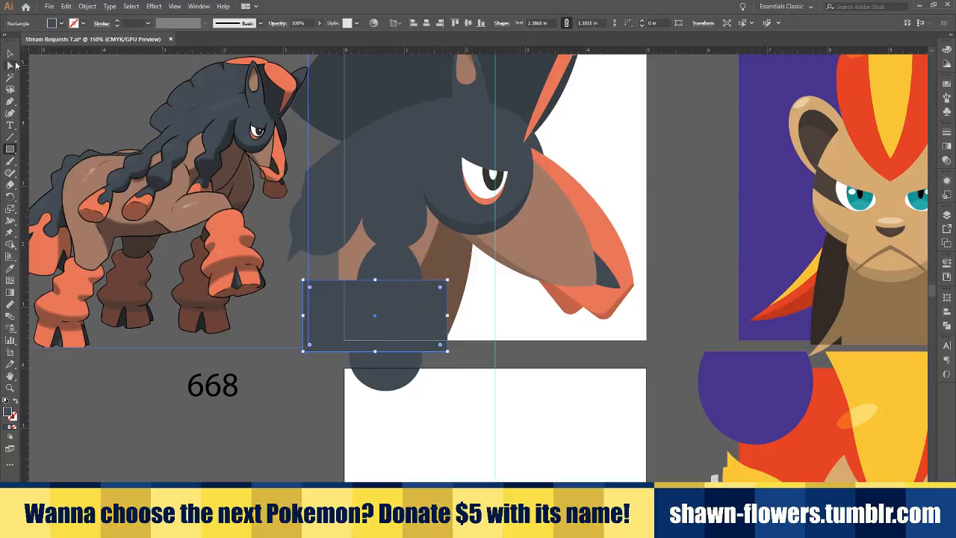
{"action": "left_click", "coordinate": [11, 54]}
{"action": "left_click", "coordinate": [396, 376], "text": "shift"}
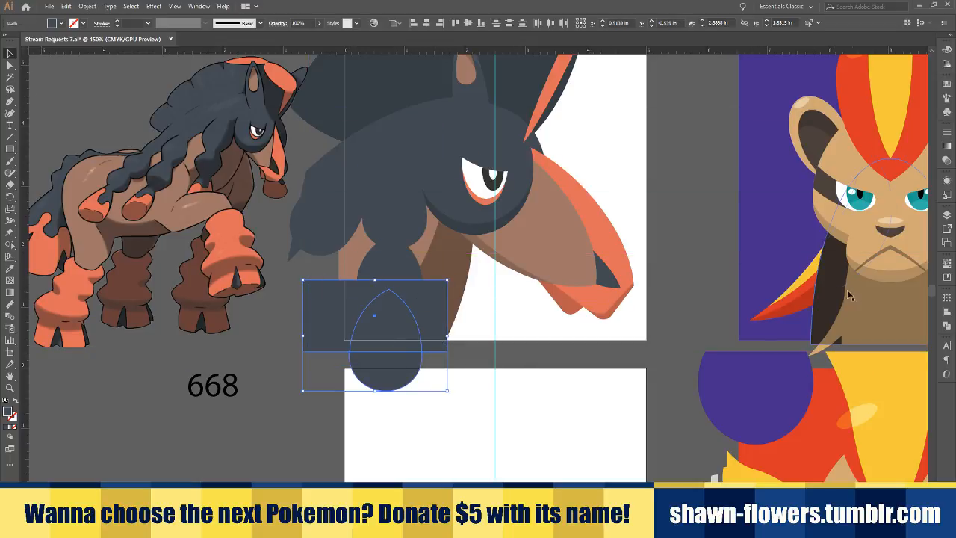
{"action": "left_click", "coordinate": [947, 327]}
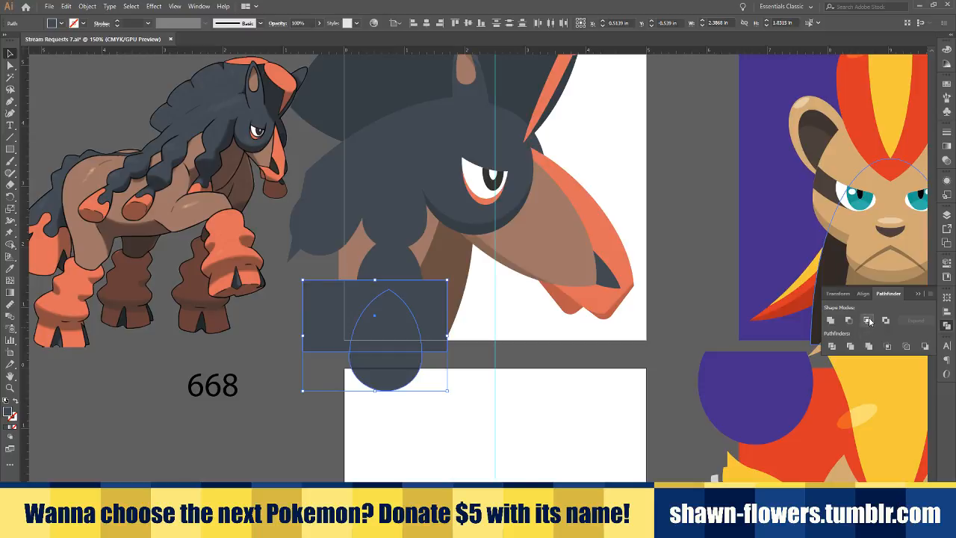
{"action": "left_click", "coordinate": [868, 320]}
{"action": "left_click", "coordinate": [490, 448]}
{"action": "scroll", "coordinate": [448, 412], "scroll_direction": "right", "scroll_amount": 3}
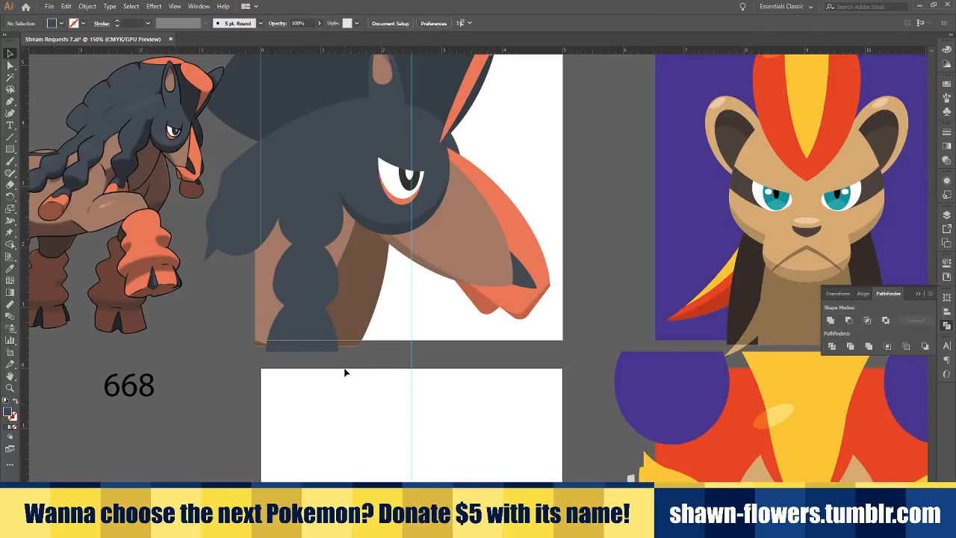
Fill the trimmed bottom braid segment with the darker shadow tone sampled from the crescent beneath the eye
{"action": "scroll", "coordinate": [380, 397], "scroll_direction": "up", "scroll_amount": 2}
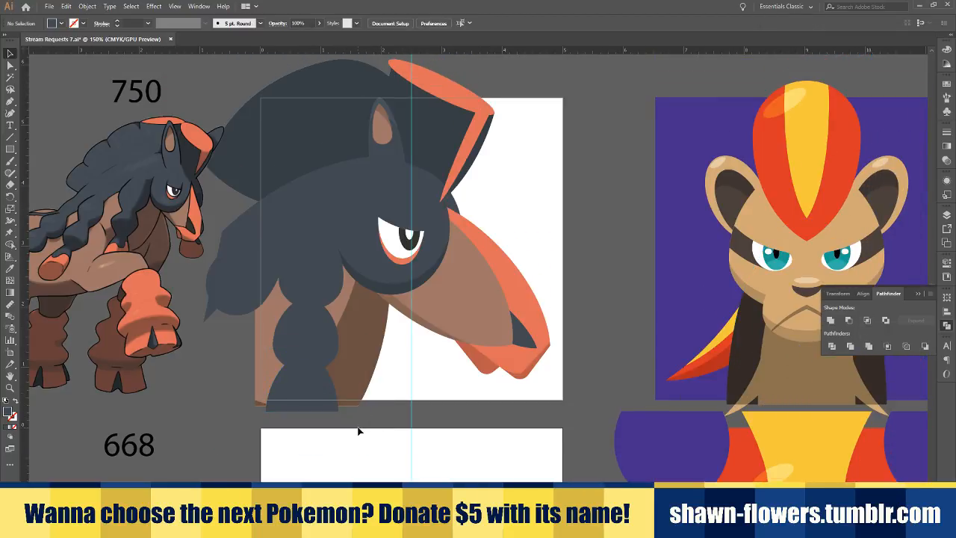
{"action": "scroll", "coordinate": [359, 431], "scroll_direction": "up", "scroll_amount": 2}
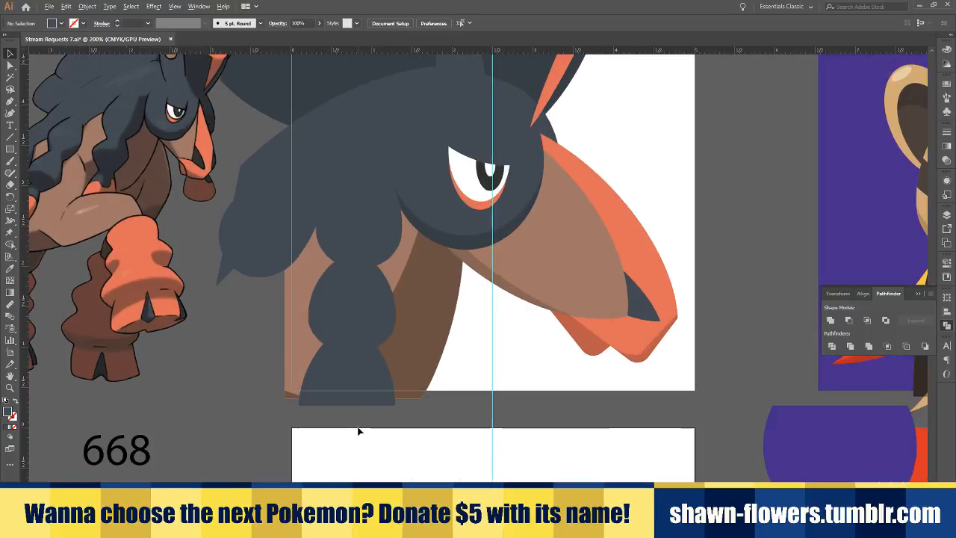
{"action": "scroll", "coordinate": [382, 393], "scroll_direction": "left", "scroll_amount": 1}
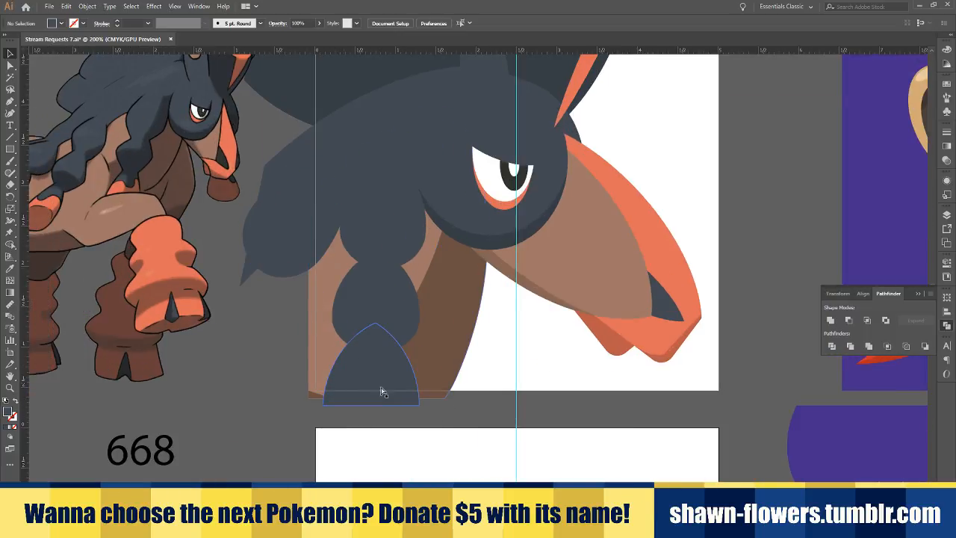
{"action": "left_click", "coordinate": [394, 303]}
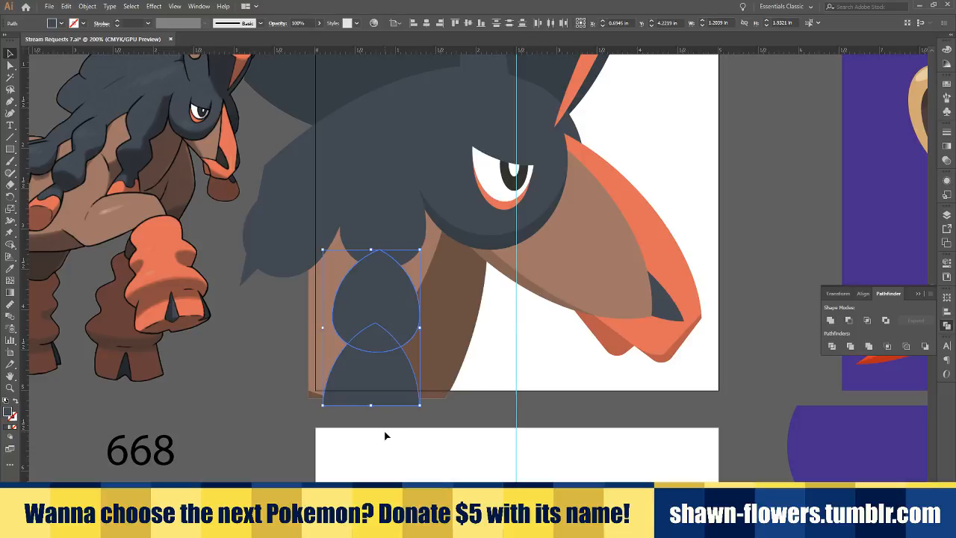
{"action": "left_click", "coordinate": [385, 432]}
{"action": "scroll", "coordinate": [362, 416], "scroll_direction": "up", "scroll_amount": 1}
{"action": "left_click", "coordinate": [372, 390]}
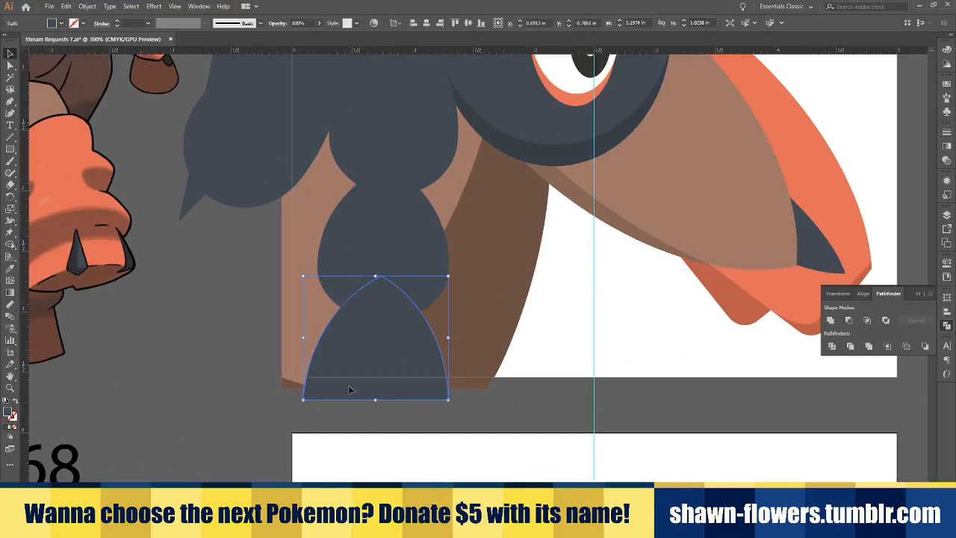
{"action": "mouse_move", "coordinate": [349, 381]}
{"action": "left_mouse_down"}
{"action": "mouse_move", "coordinate": [349, 354]}
{"action": "mouse_move", "coordinate": [348, 377]}
{"action": "left_mouse_up"}
{"action": "key", "text": "i"}
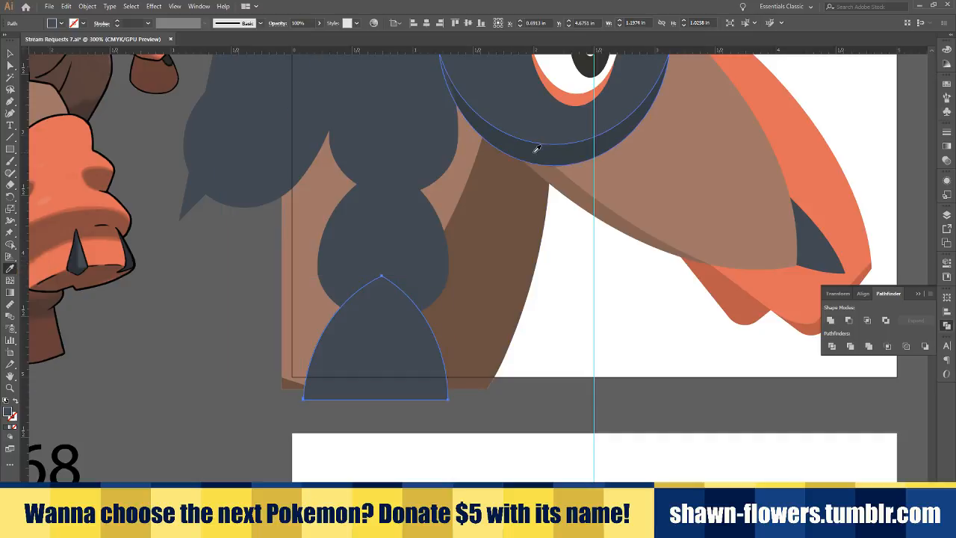
{"action": "left_click", "coordinate": [536, 149]}
Cut a shadow crescent about 1.08 by 0.92 in from copies of the front braid's middle segment and fill it with the under-eye shadow tone
{"action": "key", "text": "v"}
{"action": "left_click_drag", "start_coordinate": [361, 248], "coordinate": [355, 228]}
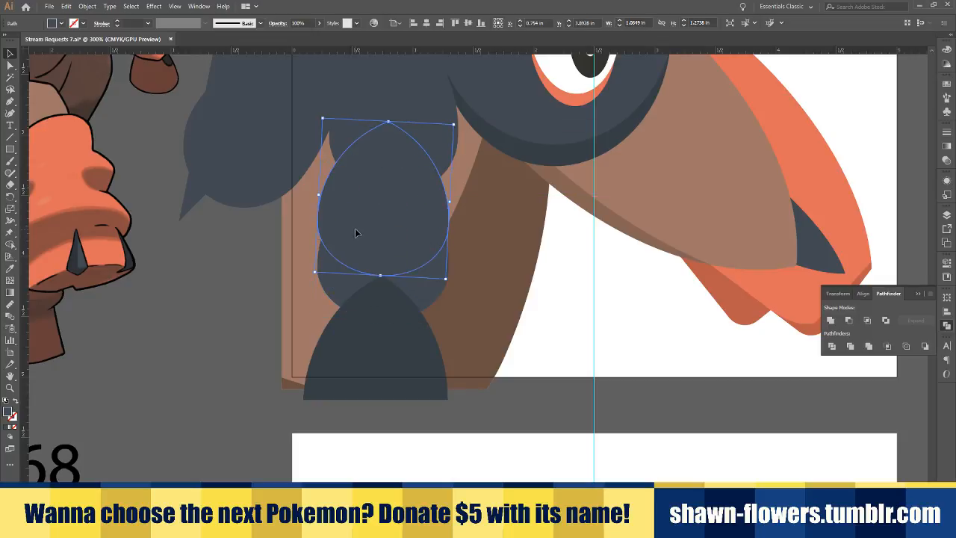
{"action": "left_click_drag", "start_coordinate": [419, 219], "coordinate": [433, 281]}
{"action": "left_click", "coordinate": [848, 321]}
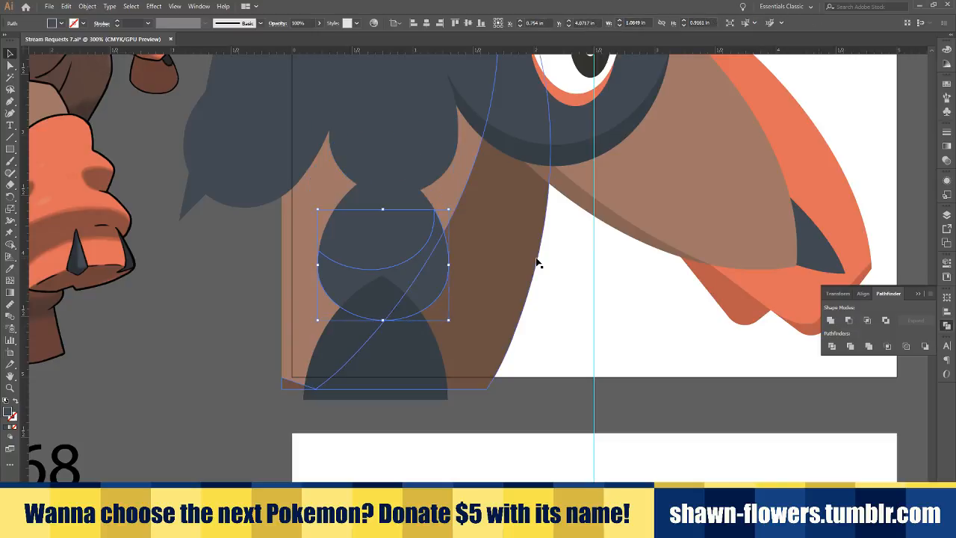
{"action": "key", "text": "i"}
{"action": "left_click", "coordinate": [559, 153]}
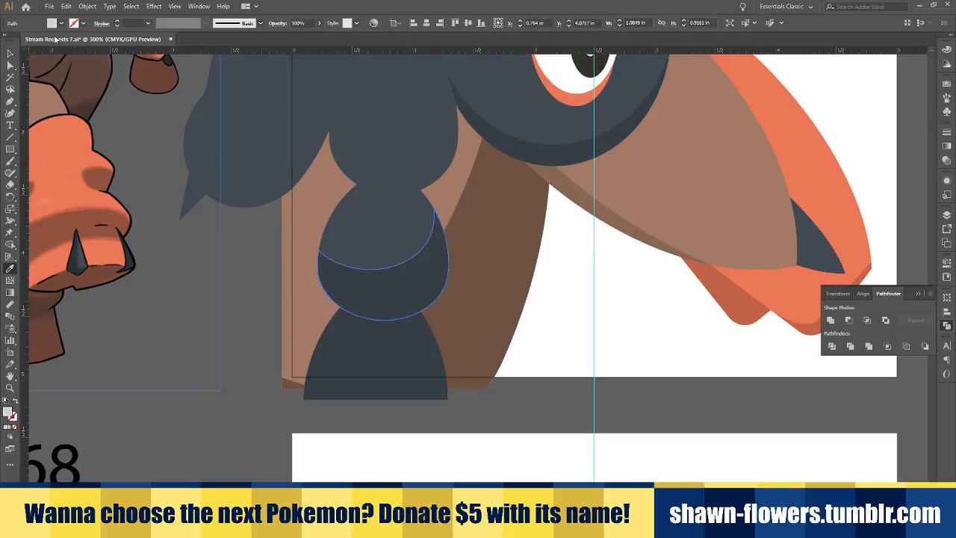
{"action": "left_click", "coordinate": [10, 56]}
{"action": "left_click", "coordinate": [263, 258]}
Shade the front braid's top segment with a dark crescent about 1.05 by 0.42 in, cut using an offset copy widened to about 1.20 in
{"action": "scroll", "coordinate": [299, 262], "scroll_direction": "up", "scroll_amount": 3}
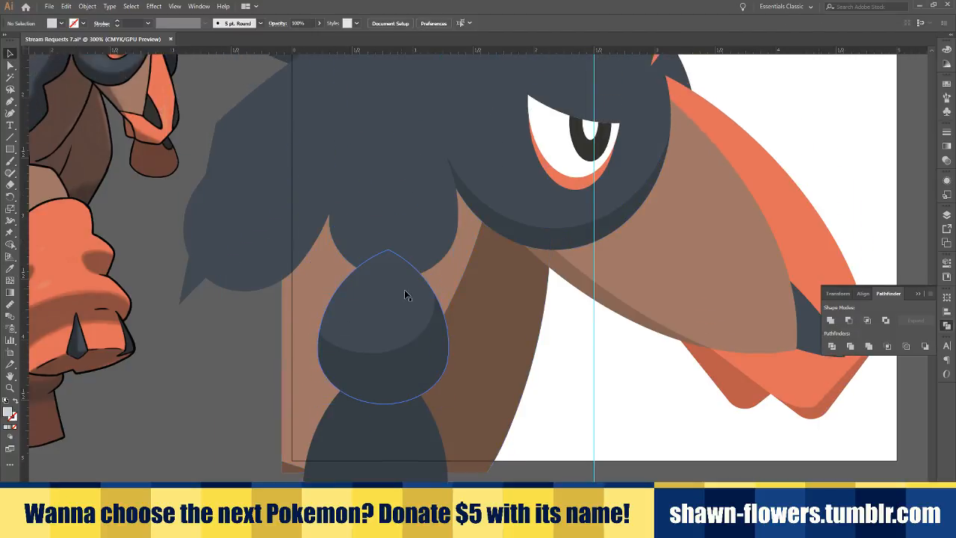
{"action": "left_click", "coordinate": [433, 281]}
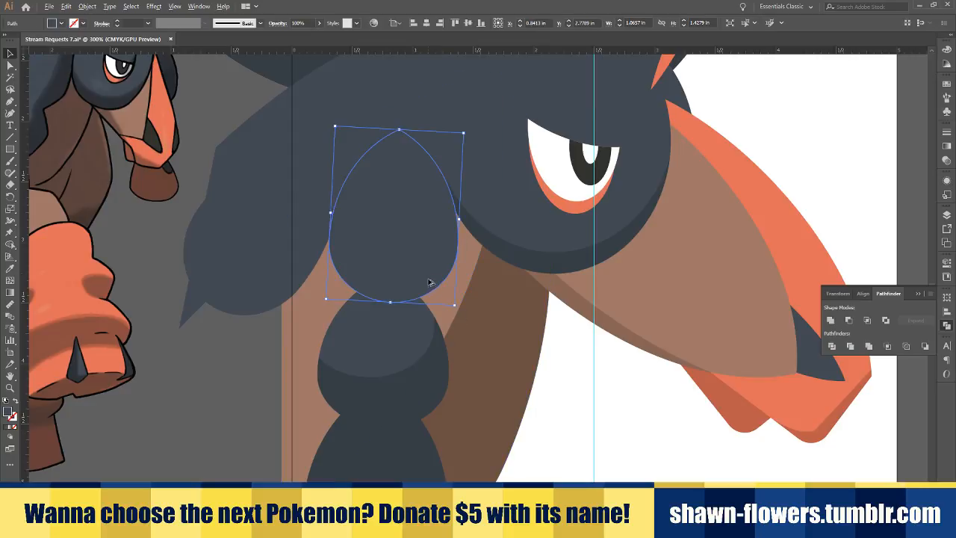
{"action": "left_click_drag", "start_coordinate": [431, 282], "coordinate": [440, 256]}
{"action": "left_click_drag", "start_coordinate": [459, 203], "coordinate": [465, 205]}
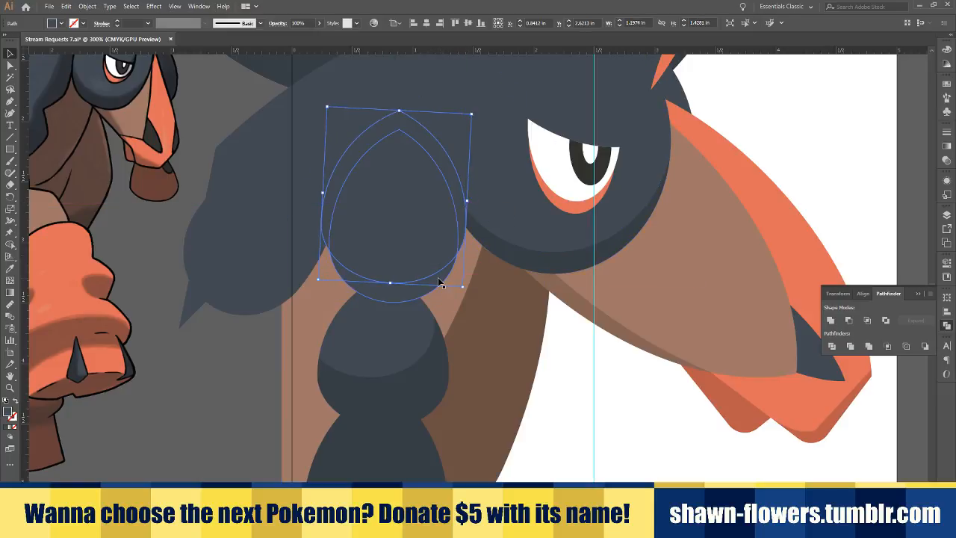
{"action": "left_click", "coordinate": [849, 320]}
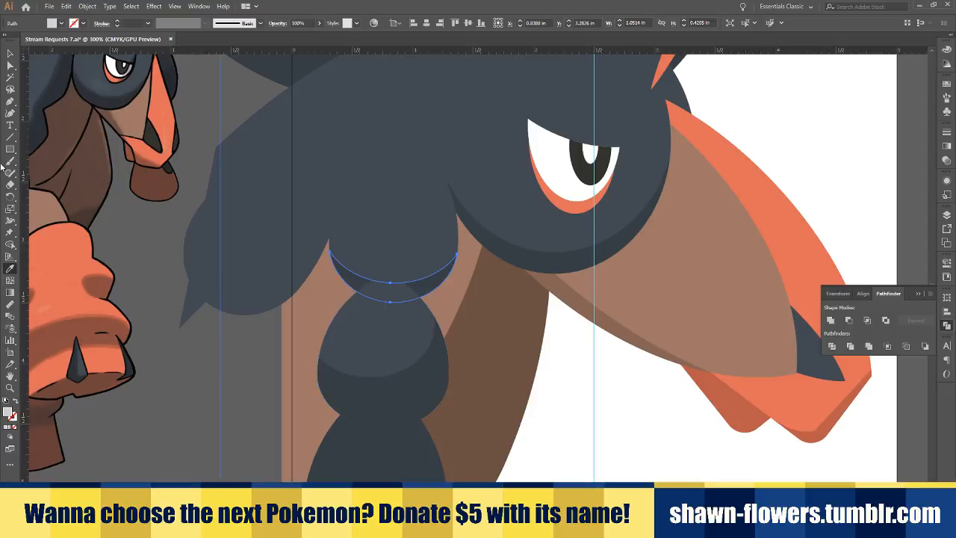
{"action": "left_click", "coordinate": [9, 54]}
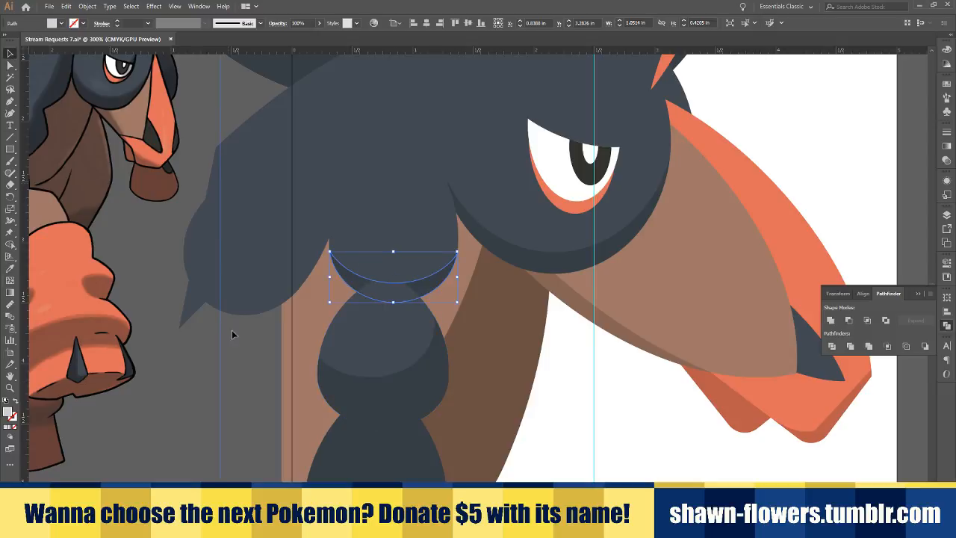
{"action": "left_click", "coordinate": [260, 343]}
Shade the rear braid's rounded segment with a dark crescent about 1.16 by 0.75 in, cut using an enlarged copy of about 1.65 by 1.56 in
{"action": "left_click", "coordinate": [254, 304]}
{"action": "left_click_drag", "start_coordinate": [253, 301], "coordinate": [263, 280]}
{"action": "key", "text": "ctrl+shift+a"}
{"action": "left_click_drag", "start_coordinate": [266, 291], "coordinate": [260, 265]}
{"action": "left_click_drag", "start_coordinate": [381, 145], "coordinate": [416, 156]}
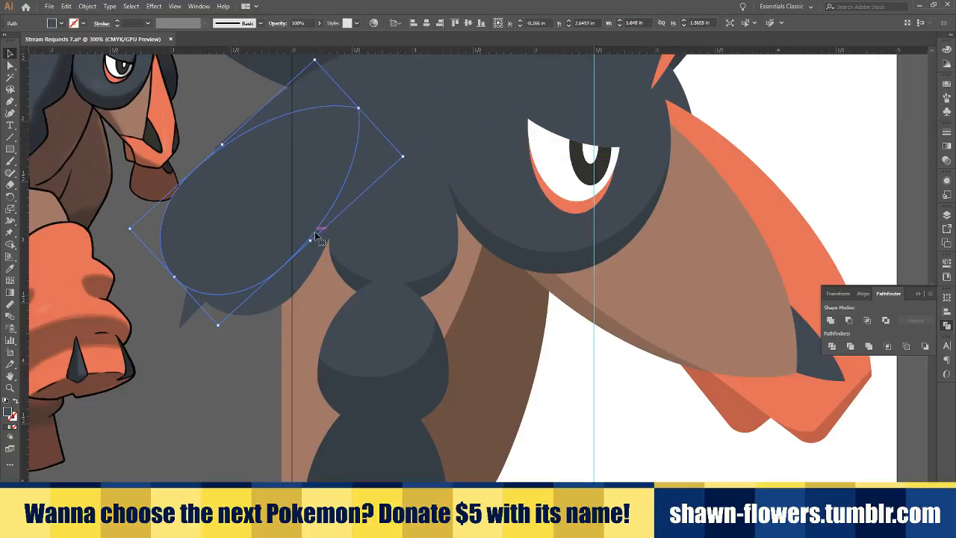
{"action": "left_click_drag", "start_coordinate": [316, 234], "coordinate": [283, 247]}
{"action": "left_click", "coordinate": [279, 297], "text": "shift"}
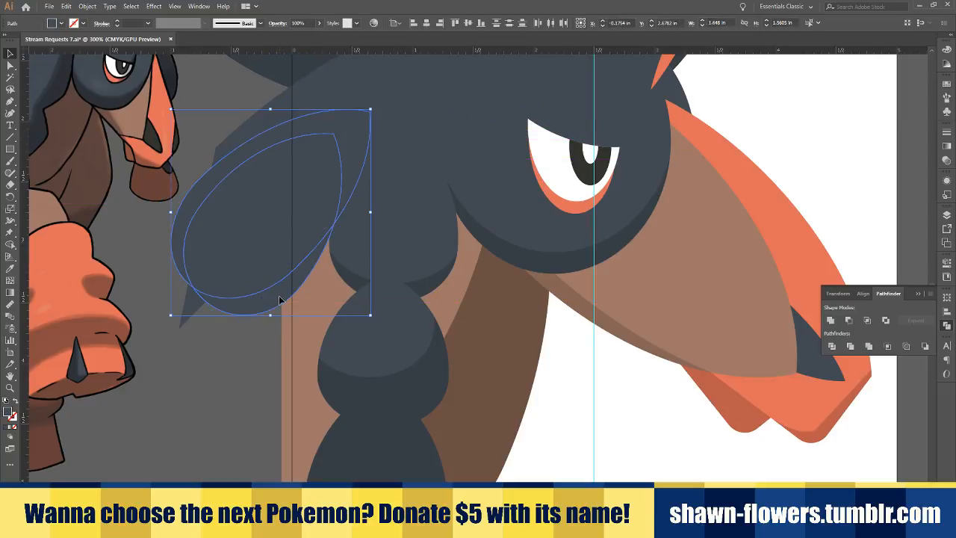
{"action": "left_click", "coordinate": [848, 320]}
{"action": "key", "text": "i"}
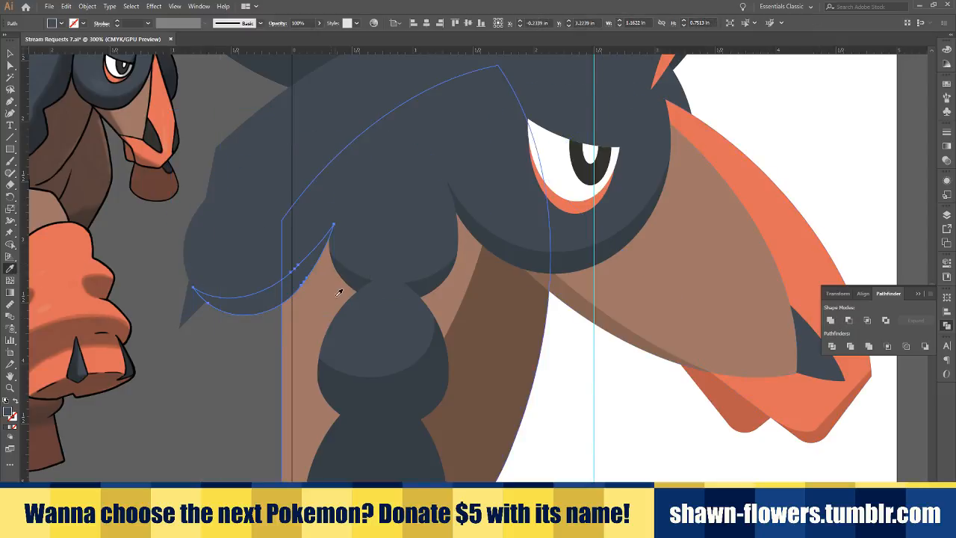
{"action": "left_click", "coordinate": [345, 279]}
{"action": "left_click", "coordinate": [10, 53]}
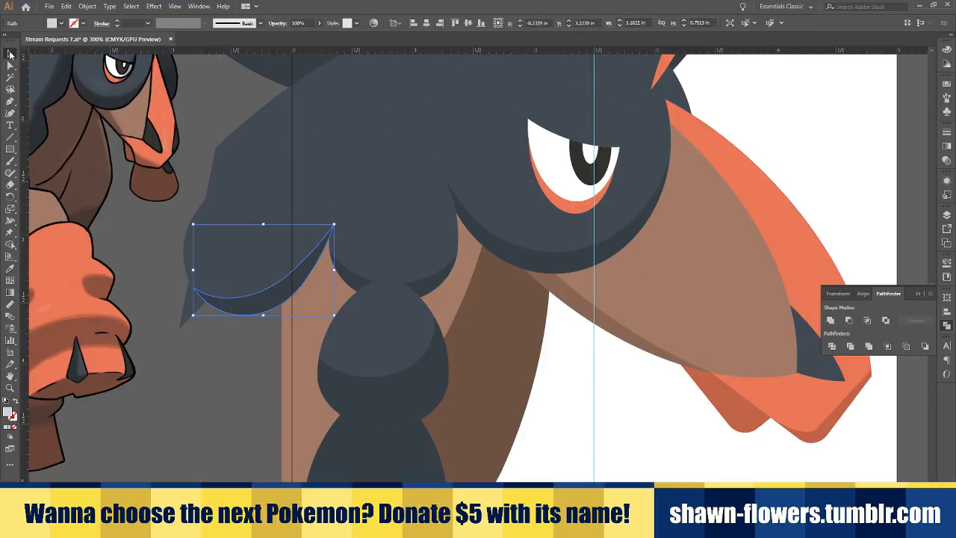
{"action": "left_click", "coordinate": [232, 381]}
{"action": "left_click", "coordinate": [268, 297]}
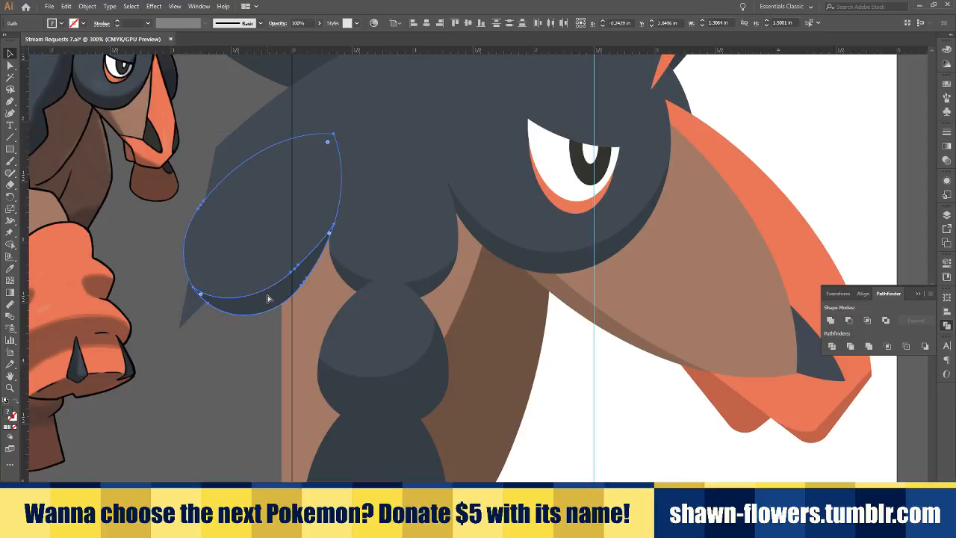
{"action": "key", "text": "Return"}
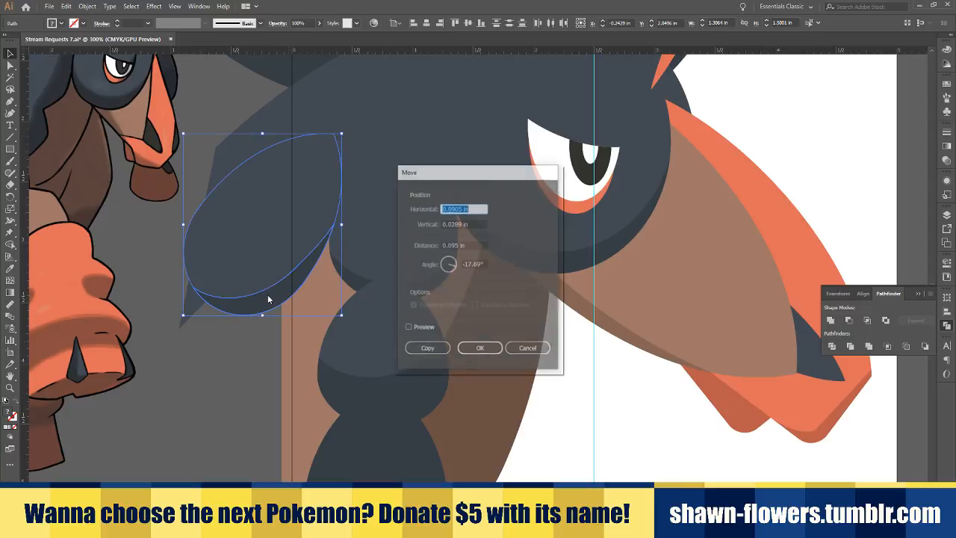
{"action": "left_click", "coordinate": [544, 349]}
{"action": "left_click", "coordinate": [270, 349]}
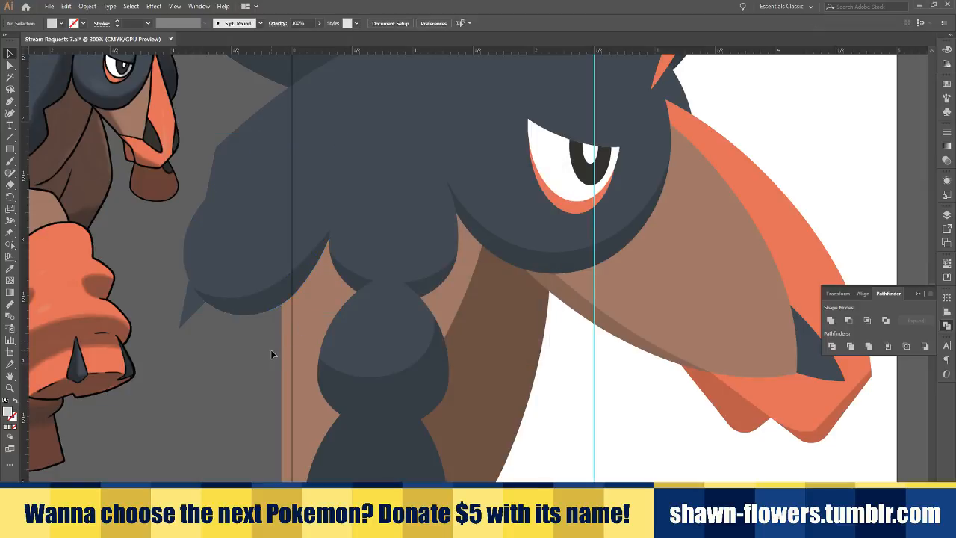
Reshape and tilt the narrow orange stripe on the forelock to about 0.65 by 1.37 in along the hair's front edge
{"action": "scroll", "coordinate": [272, 361], "scroll_direction": "down", "scroll_amount": 2, "text": "alt"}
{"action": "scroll", "coordinate": [343, 375], "scroll_direction": "right", "scroll_amount": 2}
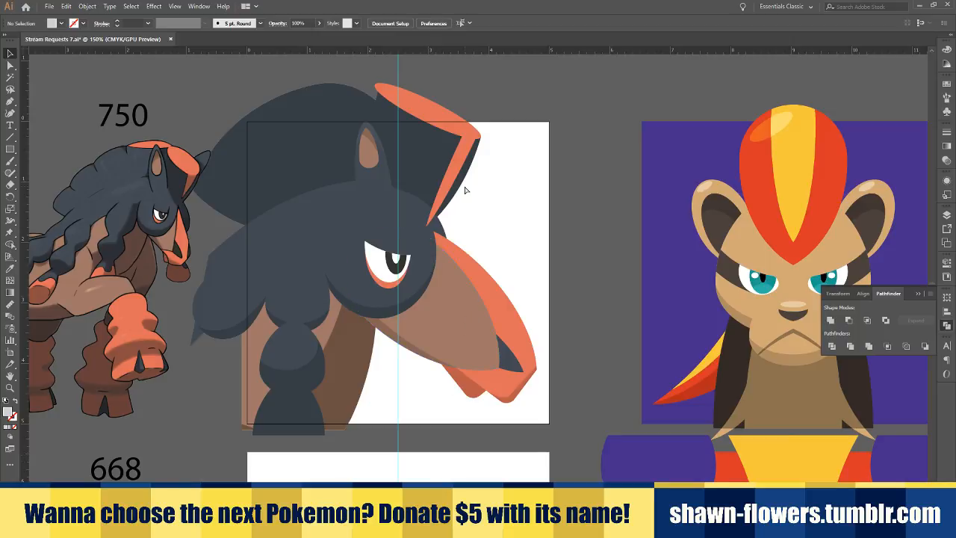
{"action": "scroll", "coordinate": [464, 190], "scroll_direction": "right", "scroll_amount": 2}
{"action": "scroll", "coordinate": [486, 194], "scroll_direction": "right", "scroll_amount": 1}
{"action": "scroll", "coordinate": [471, 187], "scroll_direction": "down", "scroll_amount": 1, "text": "alt"}
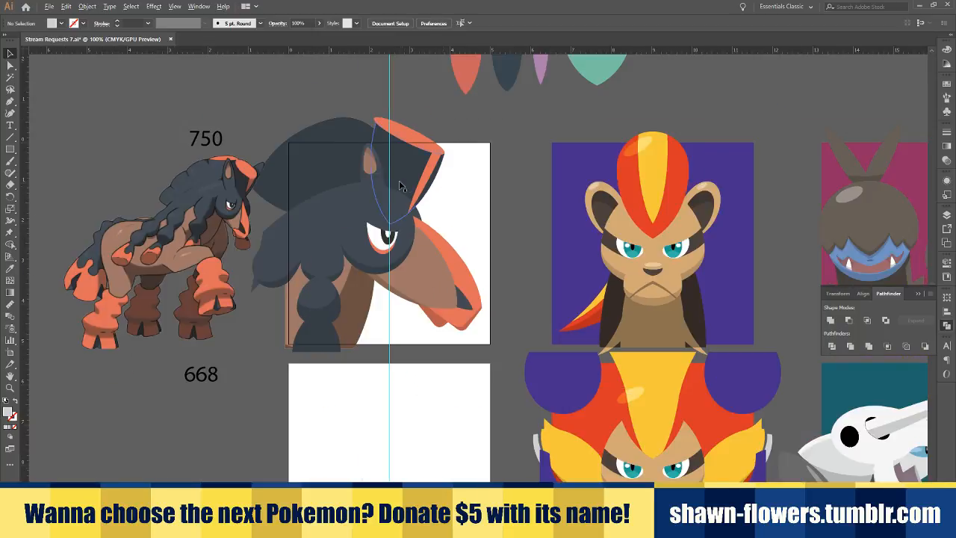
{"action": "scroll", "coordinate": [441, 183], "scroll_direction": "up", "scroll_amount": 4, "text": "alt"}
{"action": "left_click", "coordinate": [436, 183]}
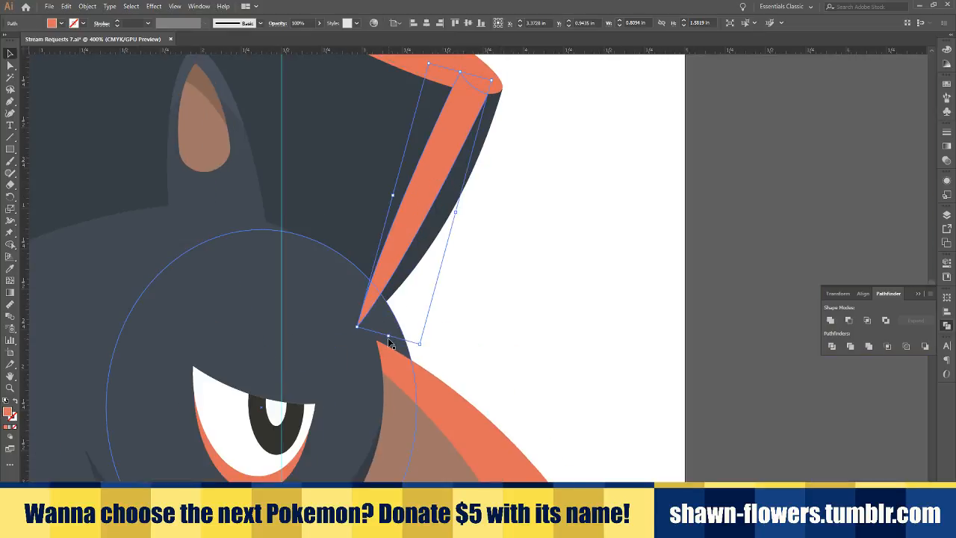
{"action": "left_click_drag", "start_coordinate": [390, 338], "coordinate": [446, 307]}
{"action": "left_click_drag", "start_coordinate": [397, 248], "coordinate": [412, 258]}
{"action": "left_click", "coordinate": [529, 203]}
Stretch the orange forelock stripe to about 0.68 by 1.50 in so its lower tip reaches the head
{"action": "key", "text": "ctrl+minus"}
{"action": "key", "text": "ctrl+minus"}
{"action": "key", "text": "ctrl+minus"}
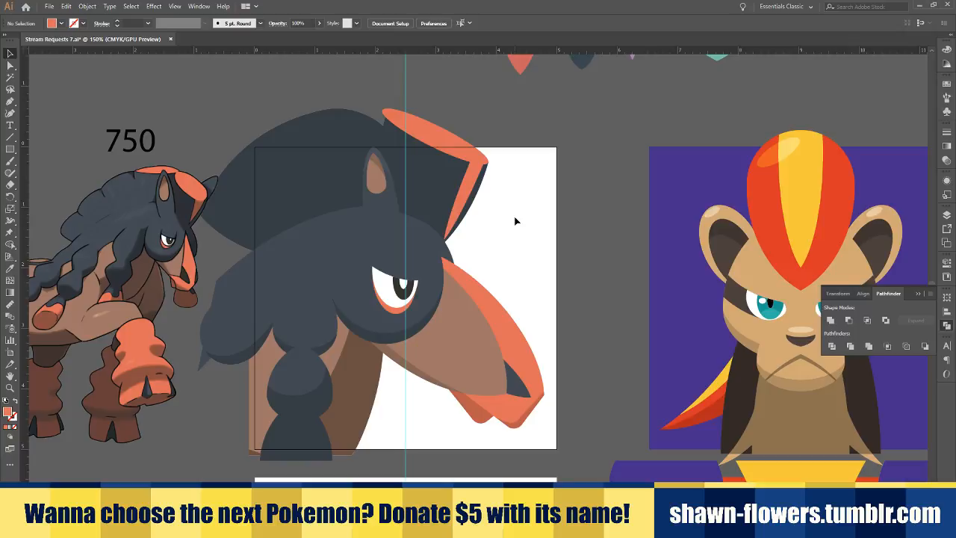
{"action": "scroll", "coordinate": [452, 229], "scroll_direction": "up", "scroll_amount": 2}
{"action": "scroll", "coordinate": [457, 227], "scroll_direction": "down", "scroll_amount": 1}
{"action": "scroll", "coordinate": [517, 231], "scroll_direction": "up", "scroll_amount": 3}
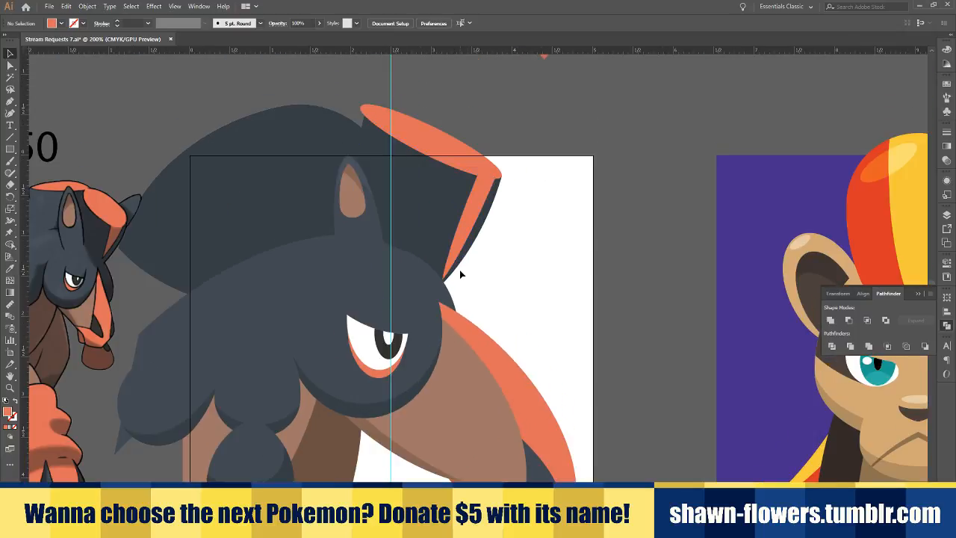
{"action": "scroll", "coordinate": [461, 275], "scroll_direction": "up", "scroll_amount": 3}
{"action": "left_click", "coordinate": [436, 282]}
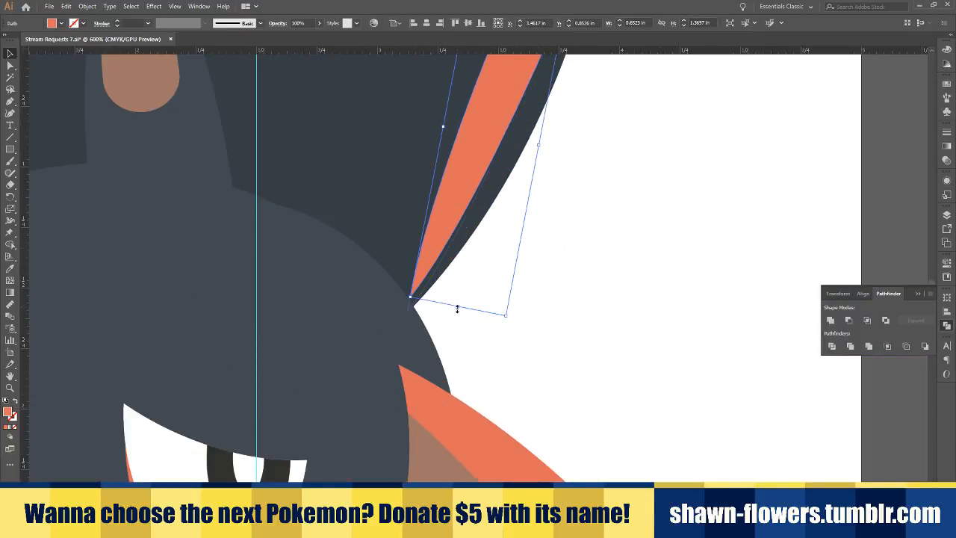
{"action": "left_click_drag", "start_coordinate": [458, 309], "coordinate": [411, 325]}
{"action": "scroll", "coordinate": [472, 278], "scroll_direction": "down", "scroll_amount": 2}
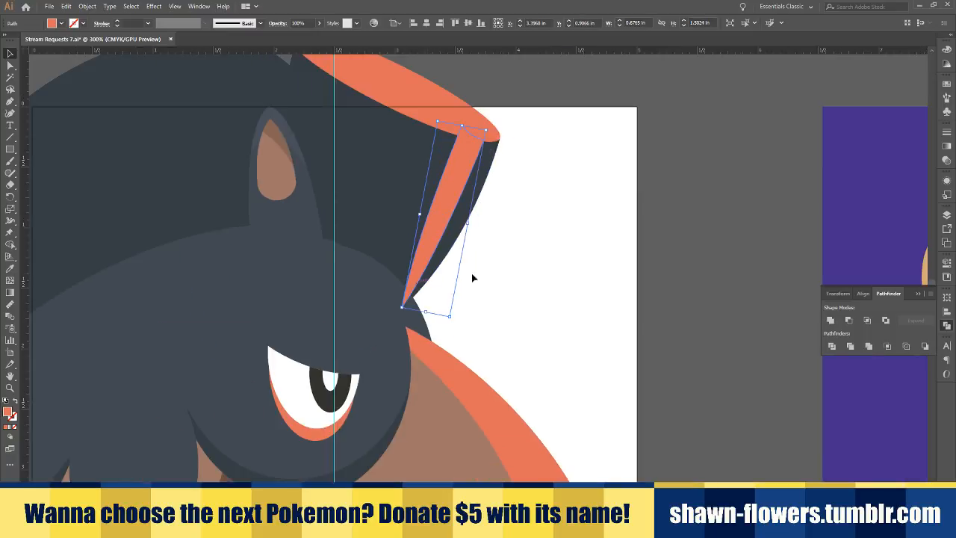
{"action": "left_click", "coordinate": [502, 268]}
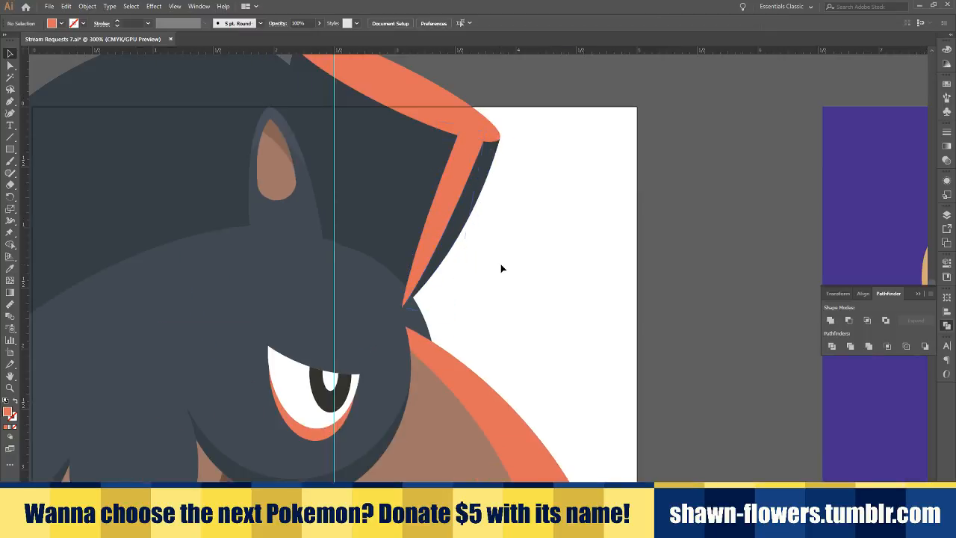
Nudge the ellipse behind the face so its edge meets the forelock and fill it with the darker shadow tone
{"action": "left_click", "coordinate": [428, 312]}
{"action": "scroll", "coordinate": [415, 325], "scroll_direction": "up", "scroll_amount": 4}
{"action": "mouse_move", "coordinate": [416, 324]}
{"action": "left_mouse_down"}
{"action": "mouse_move", "coordinate": [419, 350]}
{"action": "mouse_move", "coordinate": [415, 331]}
{"action": "left_mouse_up"}
{"action": "scroll", "coordinate": [414, 331], "scroll_direction": "up", "scroll_amount": 4}
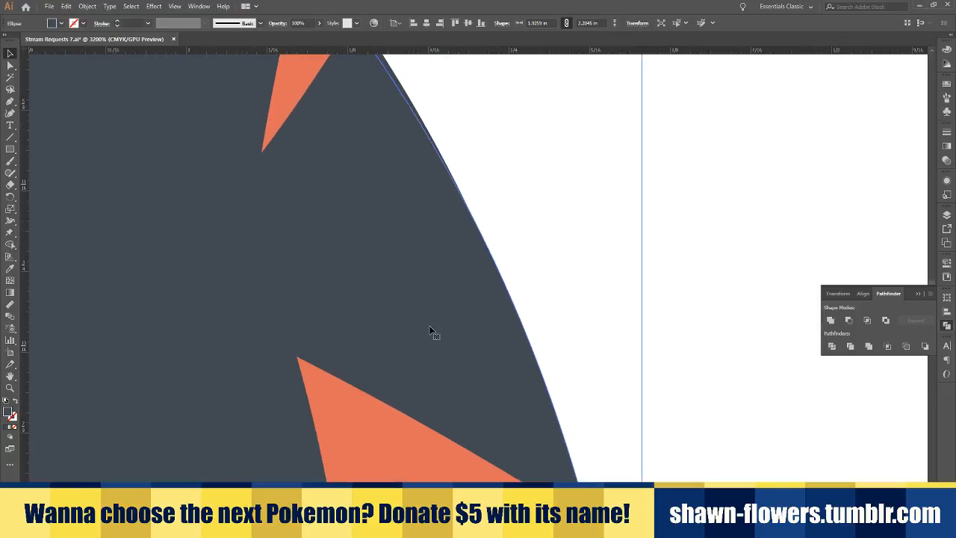
{"action": "left_click_drag", "start_coordinate": [404, 194], "coordinate": [429, 196]}
{"action": "scroll", "coordinate": [429, 196], "scroll_direction": "down", "scroll_amount": 6}
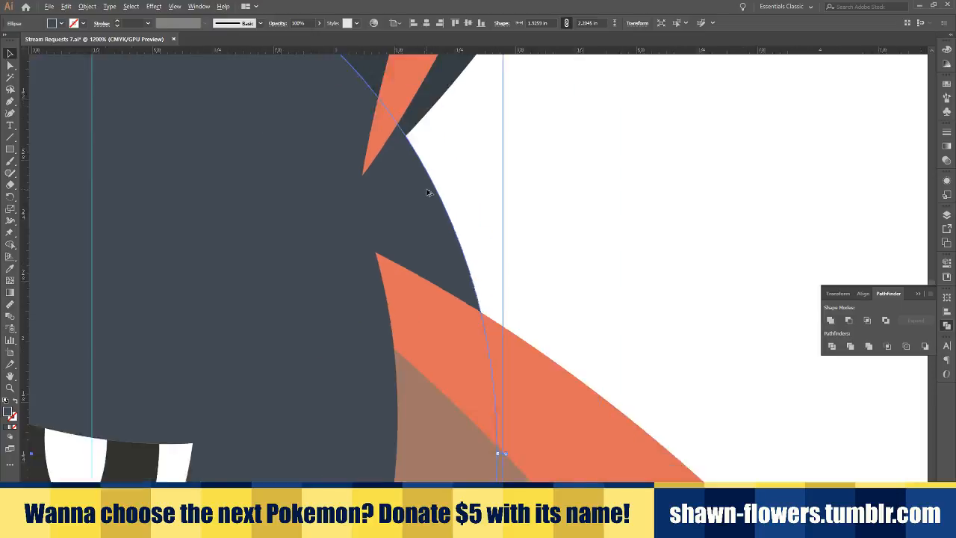
{"action": "left_click", "coordinate": [10, 268]}
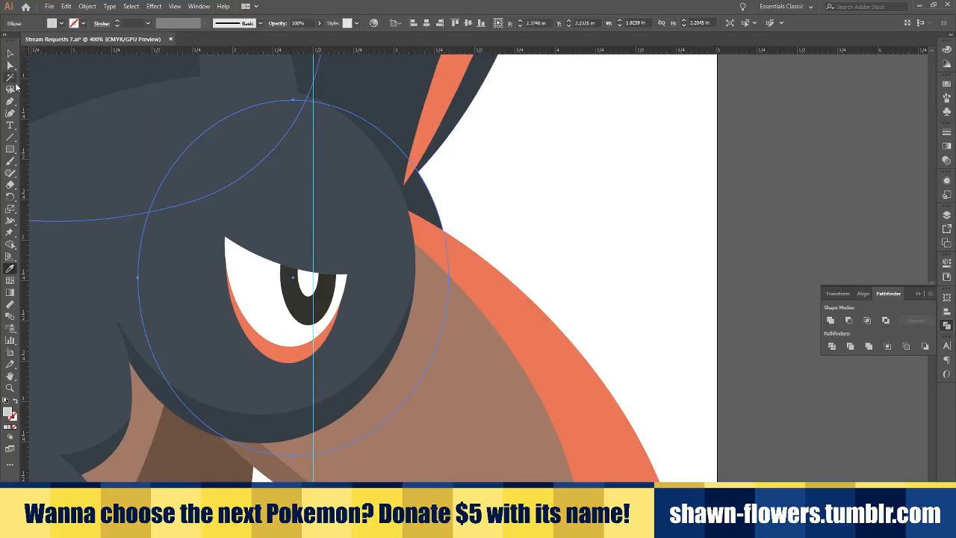
{"action": "left_click", "coordinate": [10, 54]}
{"action": "left_click", "coordinate": [534, 140]}
{"action": "scroll", "coordinate": [533, 152], "scroll_direction": "down", "scroll_amount": 1}
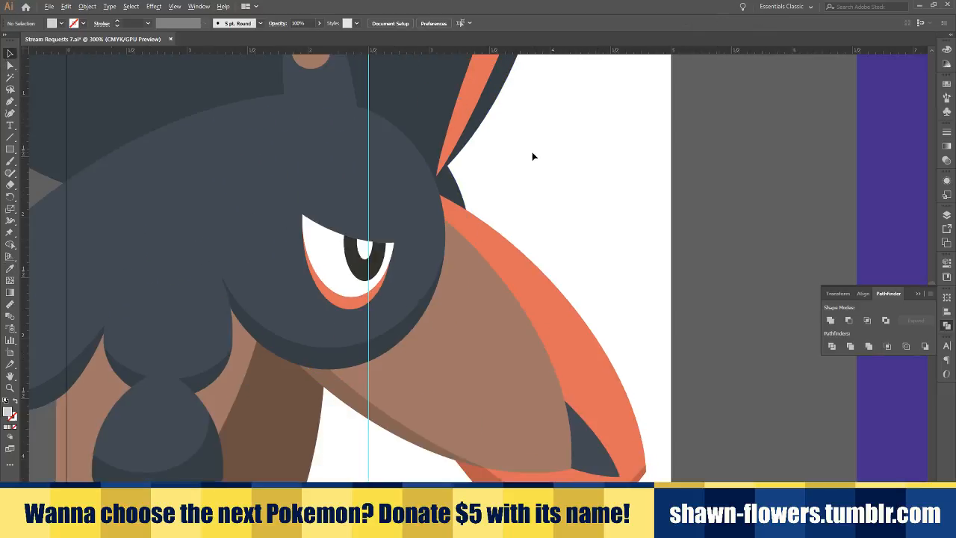
{"action": "scroll", "coordinate": [531, 161], "scroll_direction": "up", "scroll_amount": 3}
{"action": "scroll", "coordinate": [530, 169], "scroll_direction": "down", "scroll_amount": 1}
{"action": "scroll", "coordinate": [516, 214], "scroll_direction": "up", "scroll_amount": 1}
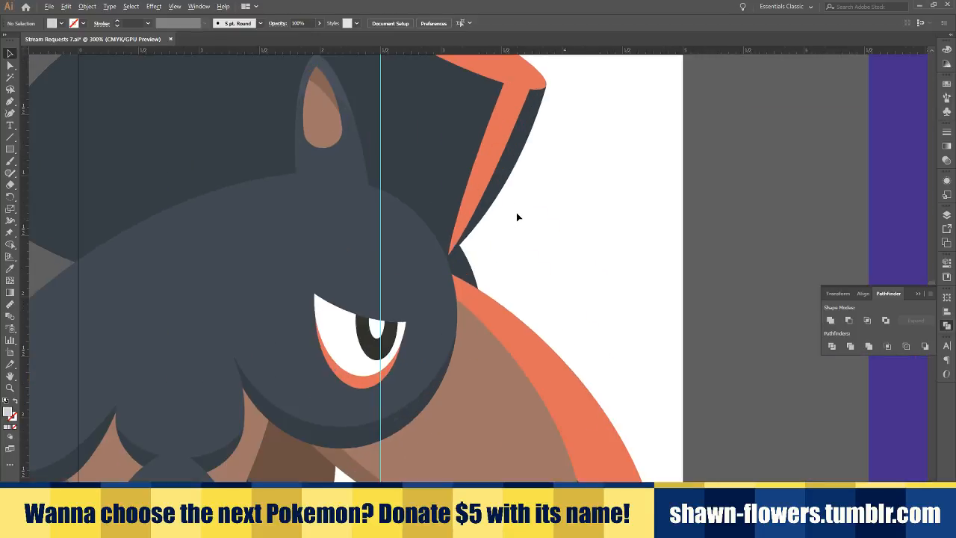
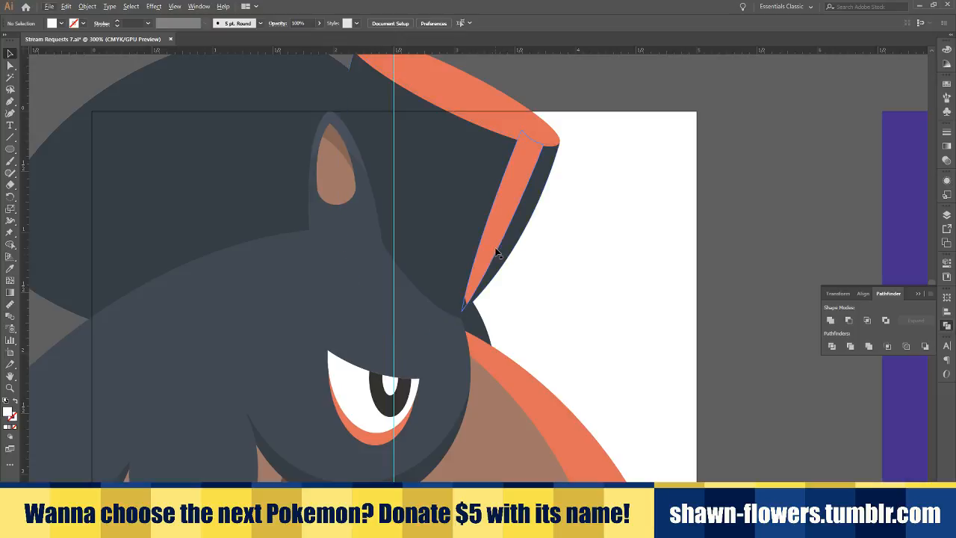
Adjust the stacking order of the orange forelock stripe where its lower tip meets the dark head shape
{"action": "left_click", "coordinate": [497, 252]}
{"action": "key", "text": "ctrl+["}
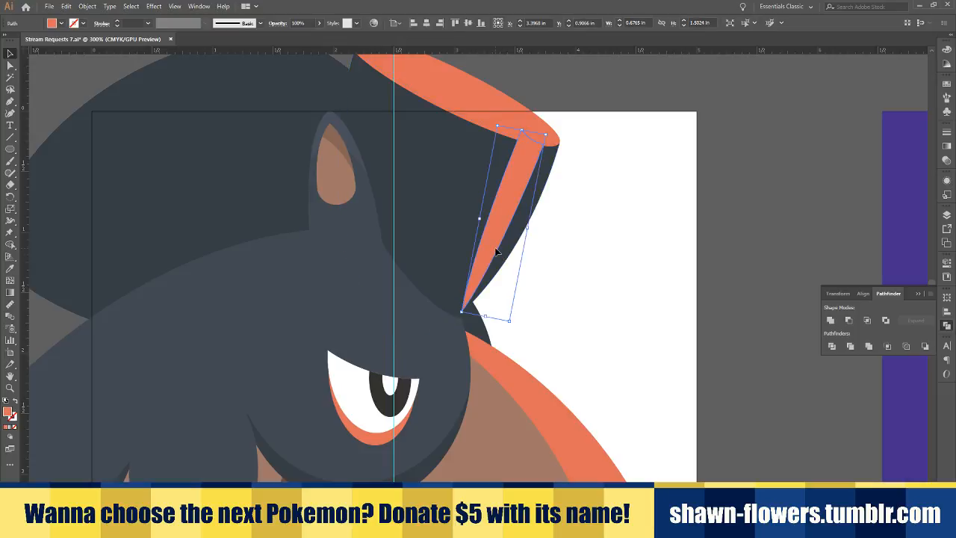
{"action": "left_click", "coordinate": [711, 303]}
Examine how the narrow orange stripe and the flat orange ellipse overlap at the tip of the forelock
{"action": "scroll", "coordinate": [606, 204], "scroll_direction": "down", "scroll_amount": 1}
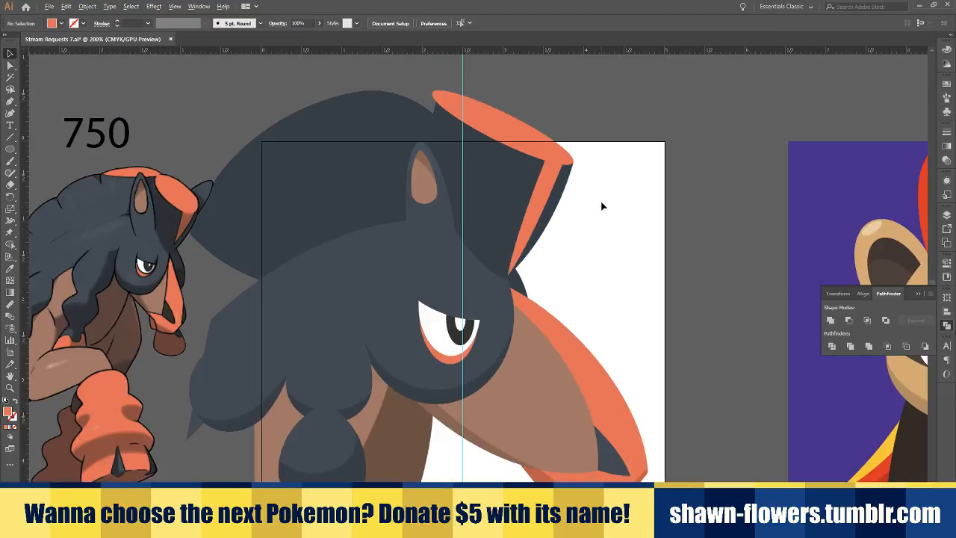
{"action": "scroll", "coordinate": [602, 204], "scroll_direction": "up", "scroll_amount": 2}
{"action": "scroll", "coordinate": [557, 205], "scroll_direction": "down", "scroll_amount": 1}
{"action": "scroll", "coordinate": [568, 194], "scroll_direction": "up", "scroll_amount": 2}
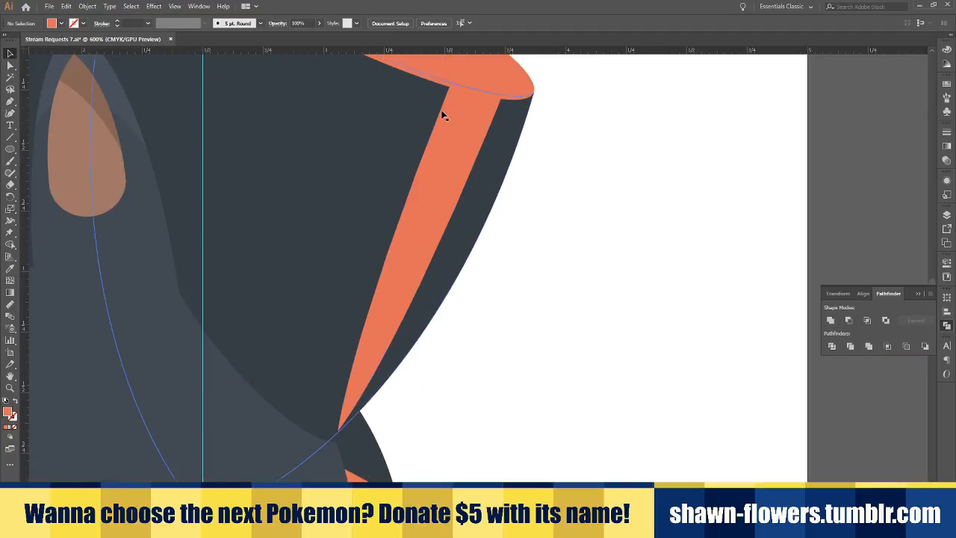
{"action": "scroll", "coordinate": [433, 141], "scroll_direction": "up", "scroll_amount": 2}
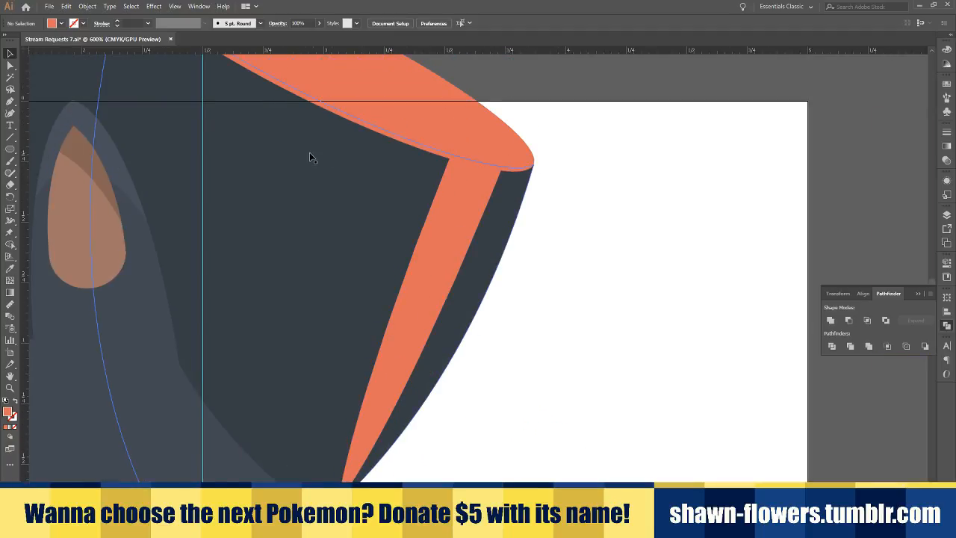
{"action": "scroll", "coordinate": [493, 191], "scroll_direction": "down", "scroll_amount": 1}
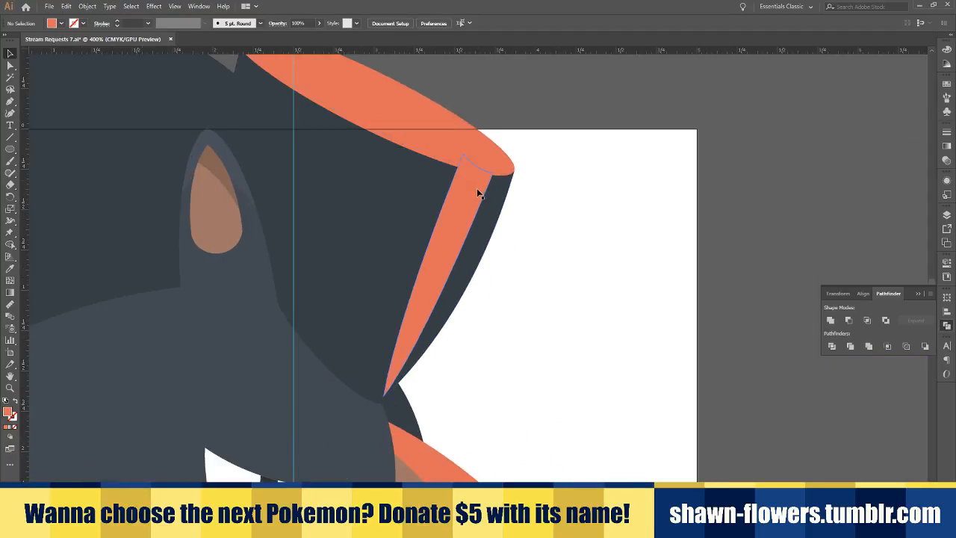
{"action": "left_click", "coordinate": [479, 193]}
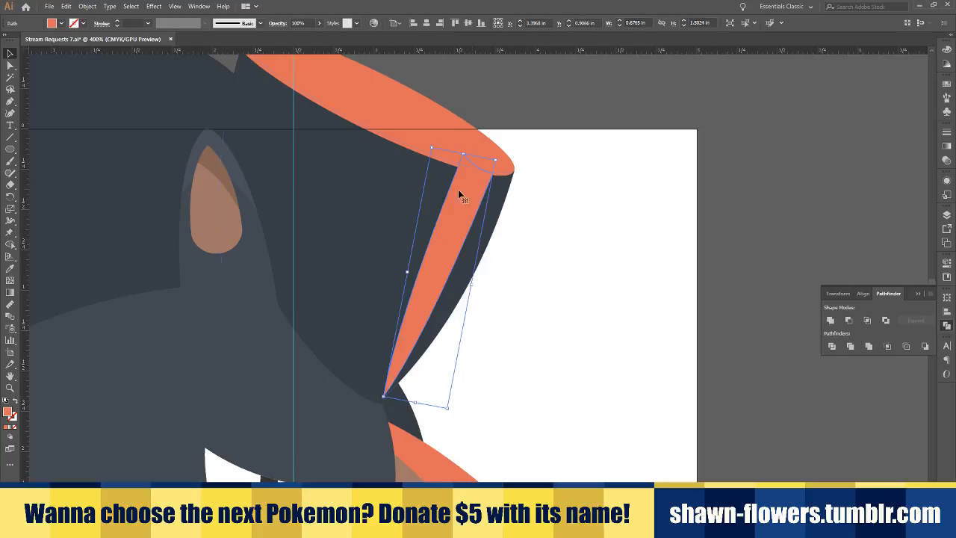
{"action": "left_click", "coordinate": [590, 186]}
{"action": "left_click", "coordinate": [440, 150]}
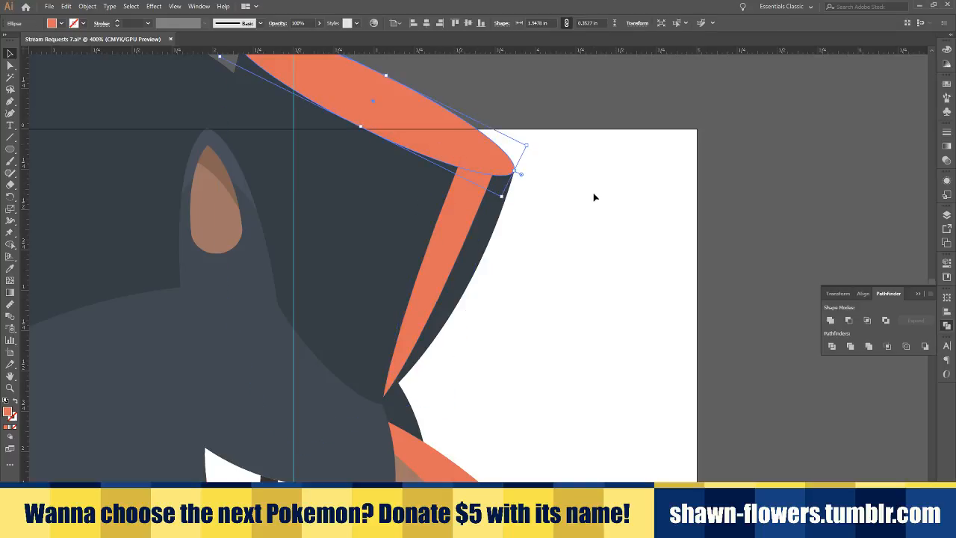
{"action": "left_click", "coordinate": [595, 197]}
{"action": "left_click", "coordinate": [459, 153]}
{"action": "left_click", "coordinate": [575, 228]}
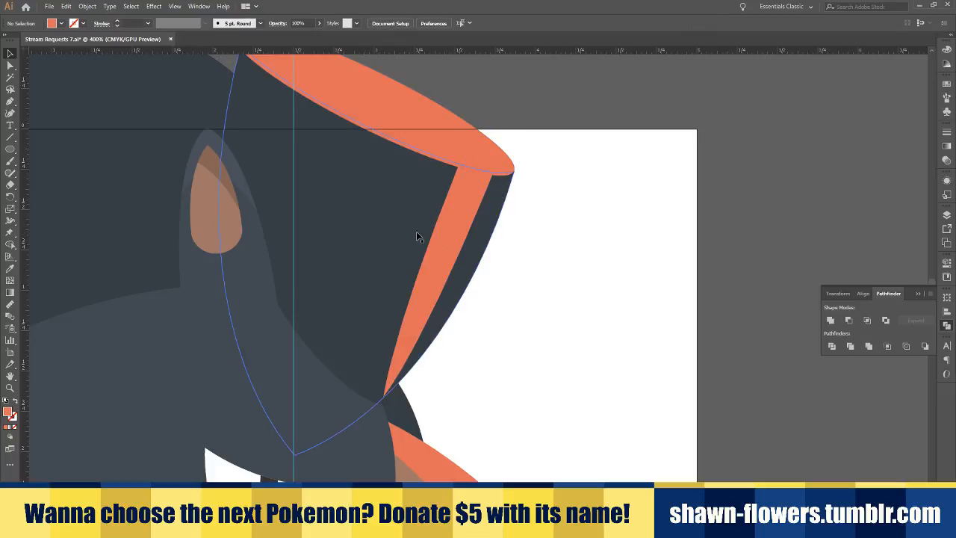
Move the orange forelock stripe back in the stacking order so it sits beneath the translucent shadow of the hair
{"action": "left_click", "coordinate": [457, 228]}
{"action": "key", "text": "ctrl+shift+bracketleft"}
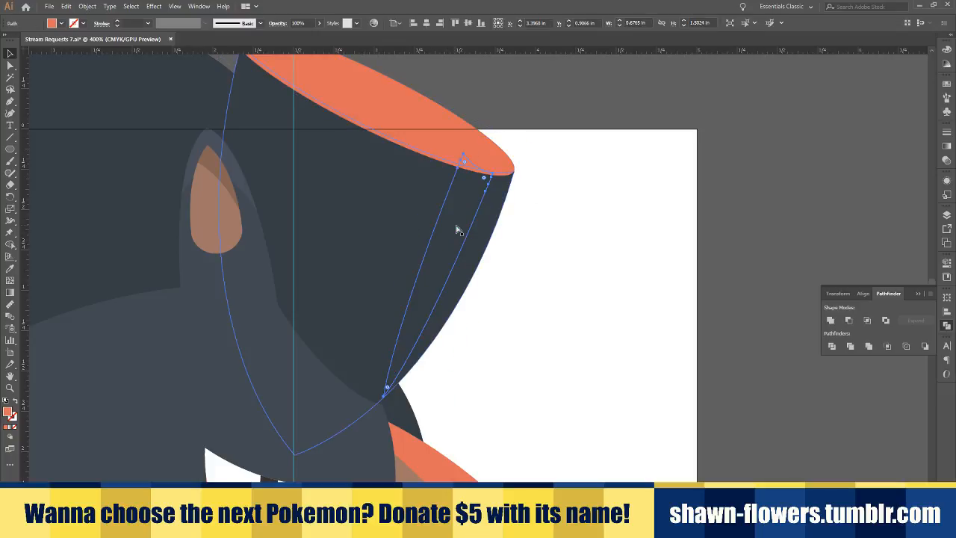
{"action": "key", "text": "ctrl+bracketright"}
{"action": "key", "text": "ctrl+bracketright"}
{"action": "key", "text": "ctrl+bracketleft"}
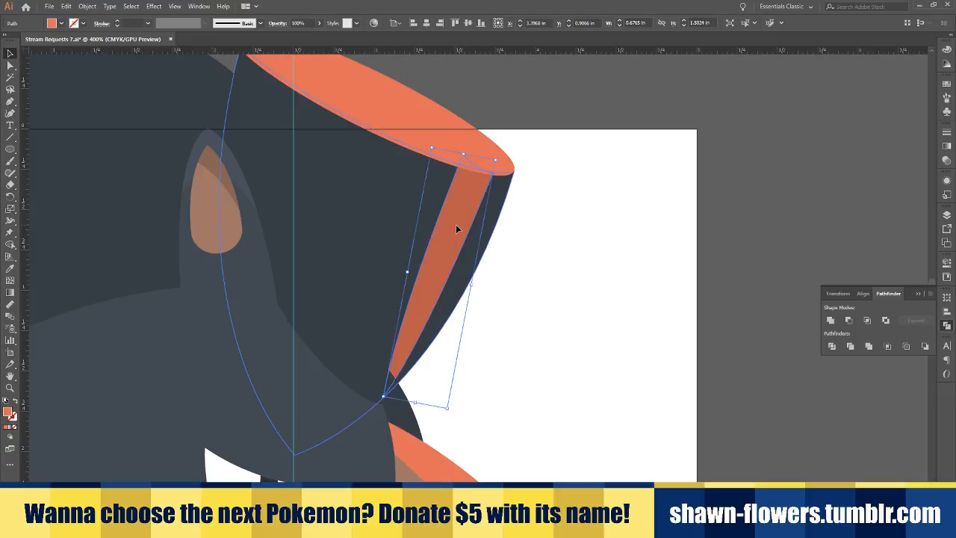
{"action": "left_click", "coordinate": [527, 232]}
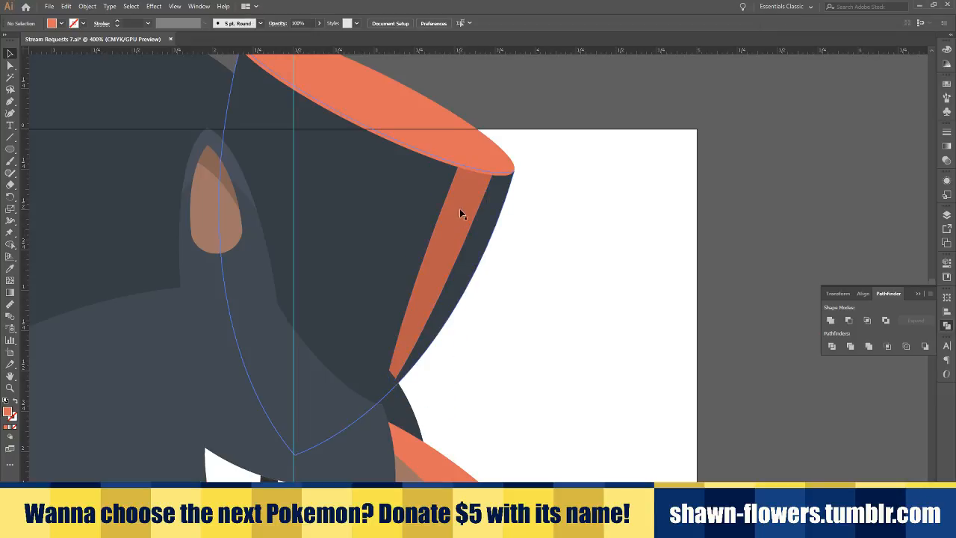
Shrink the forelock stripe to about 0.56 by 1.37 in and nudge it so its lower tip meets the hair's front corner
{"action": "left_click", "coordinate": [472, 188]}
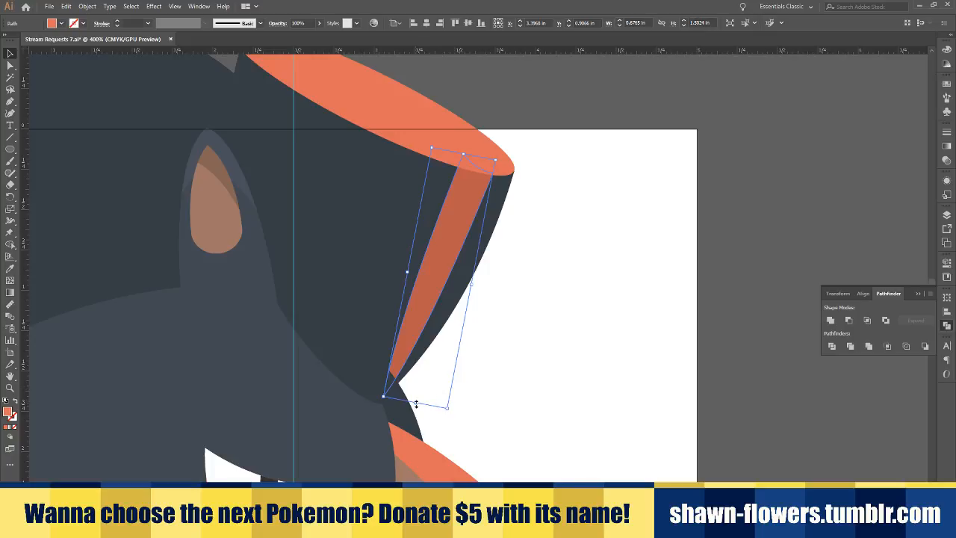
{"action": "left_click_drag", "start_coordinate": [415, 402], "coordinate": [458, 336]}
{"action": "key", "text": "Right"}
{"action": "key", "text": "Right"}
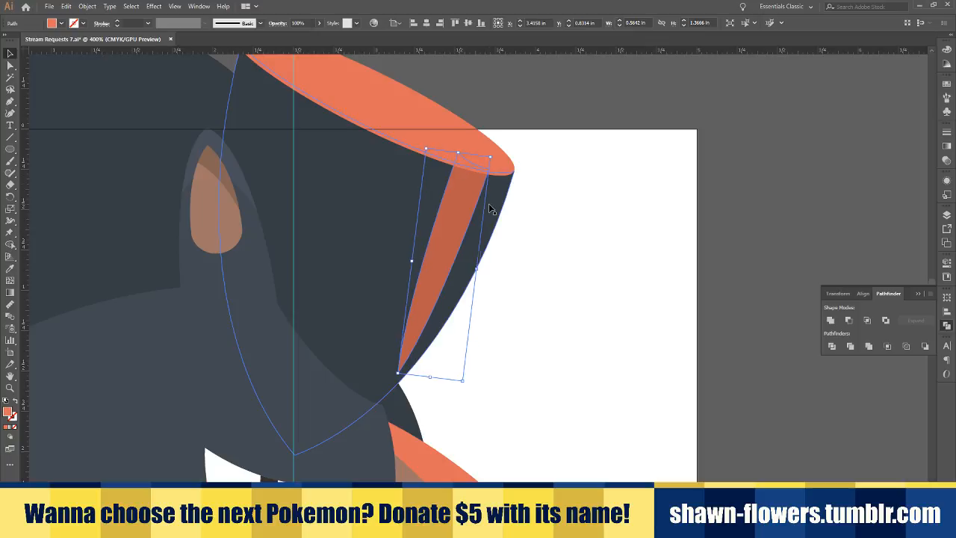
{"action": "key", "text": "Down"}
{"action": "key", "text": "Down"}
{"action": "key", "text": "Left"}
{"action": "key", "text": "Left"}
{"action": "key", "text": "Right"}
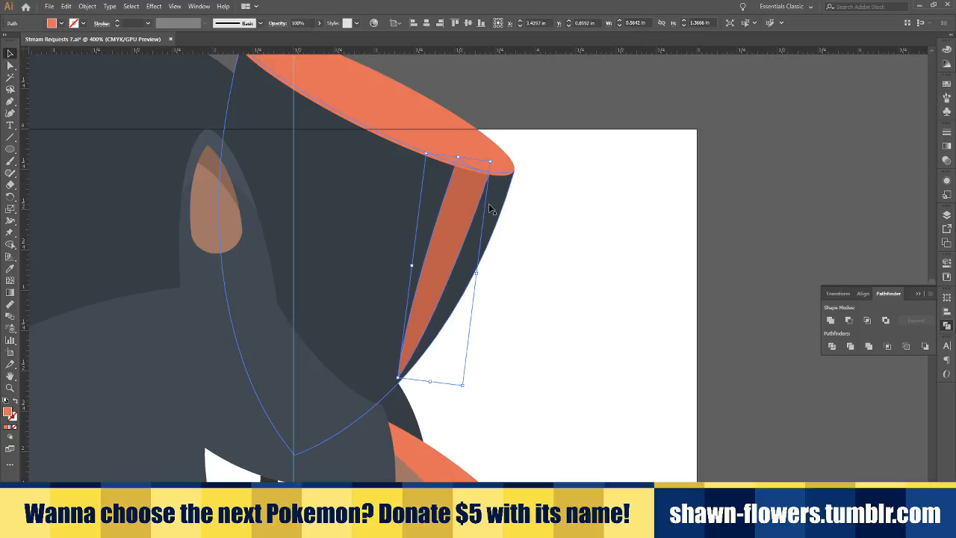
{"action": "key", "text": "Left"}
{"action": "left_click", "coordinate": [561, 258]}
Draw a 5 by 5 in background square covering the horse's artboard and send it behind all the artwork
{"action": "scroll", "coordinate": [560, 258], "scroll_direction": "down", "scroll_amount": 2}
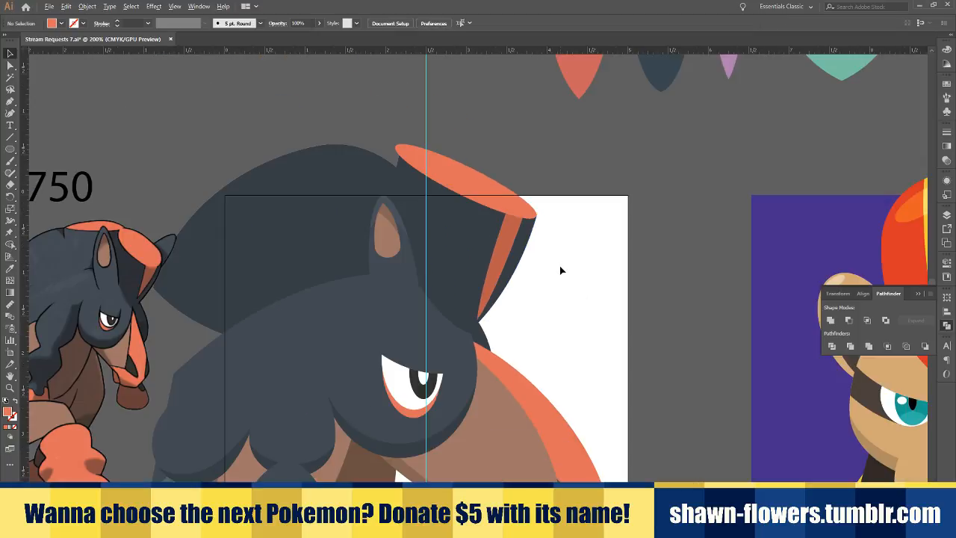
{"action": "scroll", "coordinate": [549, 285], "scroll_direction": "down", "scroll_amount": 2}
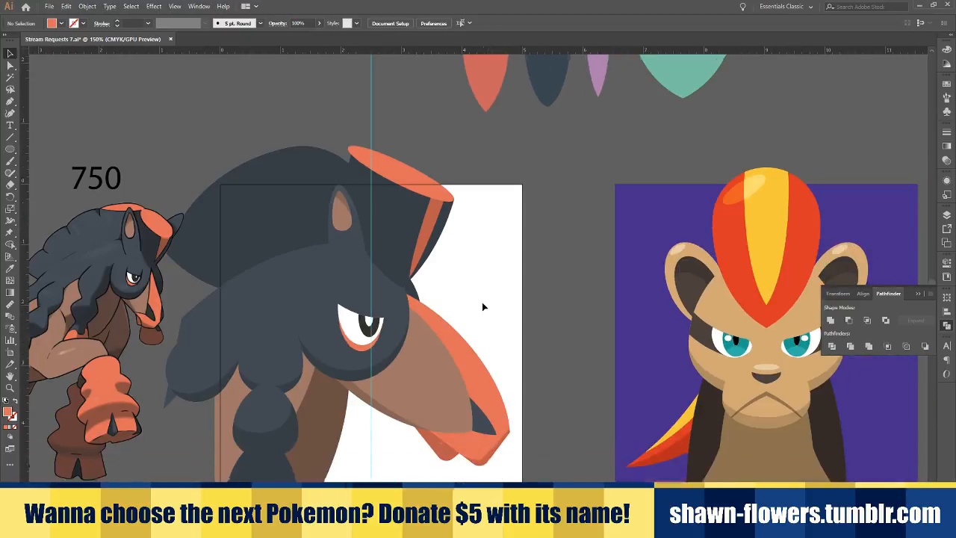
{"action": "scroll", "coordinate": [493, 277], "scroll_direction": "left", "scroll_amount": 2}
{"action": "scroll", "coordinate": [516, 237], "scroll_direction": "up", "scroll_amount": 1}
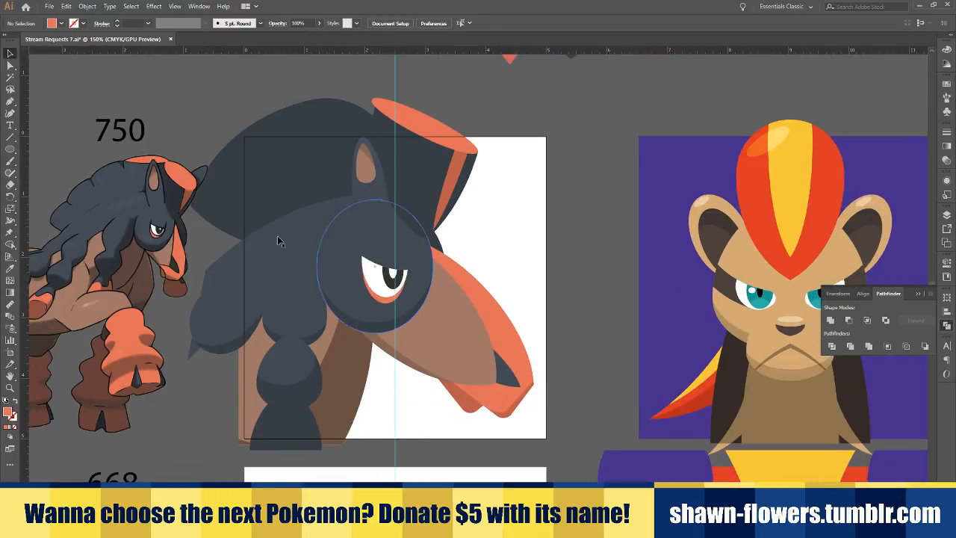
{"action": "left_click", "coordinate": [11, 150]}
{"action": "left_click_drag", "start_coordinate": [13, 152], "coordinate": [56, 150]}
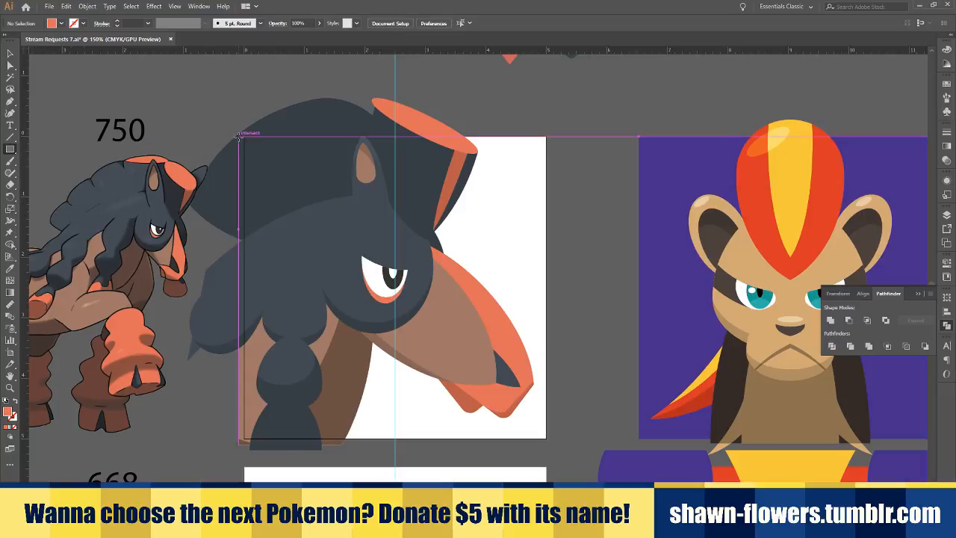
{"action": "left_click_drag", "start_coordinate": [246, 138], "coordinate": [546, 369]}
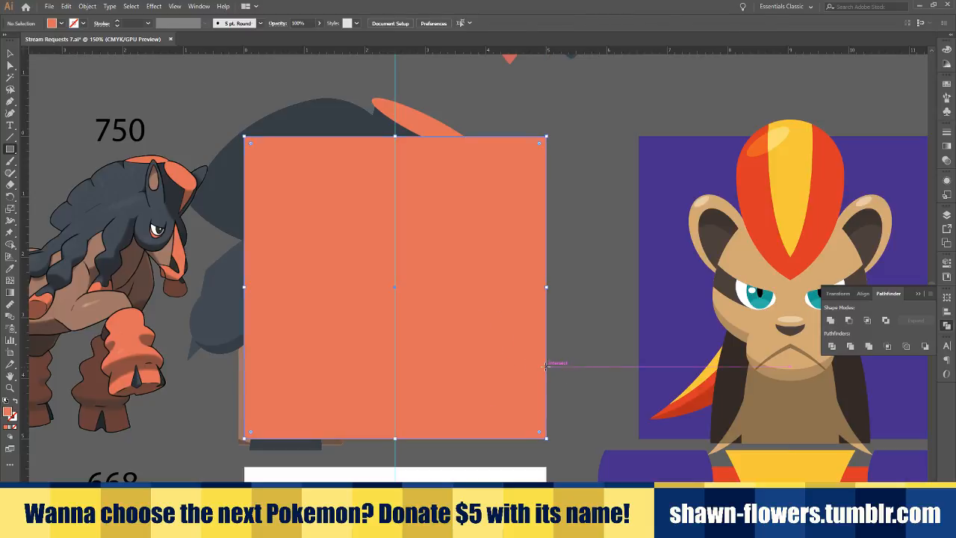
{"action": "key", "text": "ctrl+shift+bracketleft"}
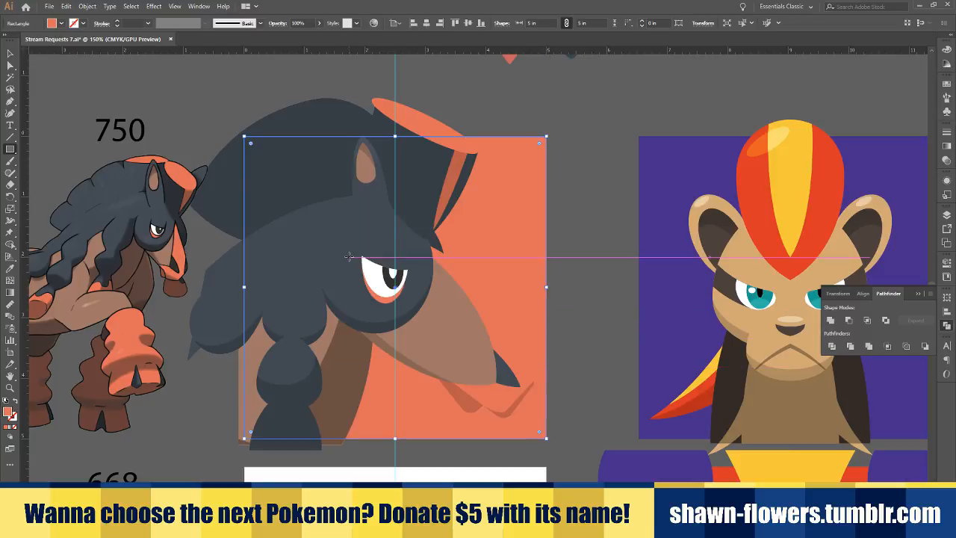
Fill the background square with the orange-brown color 8E411A
{"action": "left_click", "coordinate": [10, 268]}
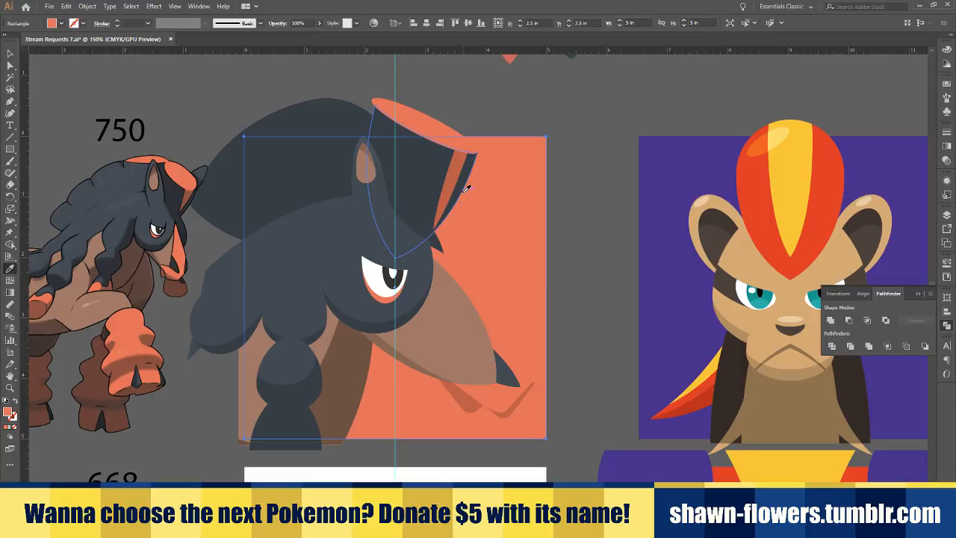
{"action": "key", "text": "v"}
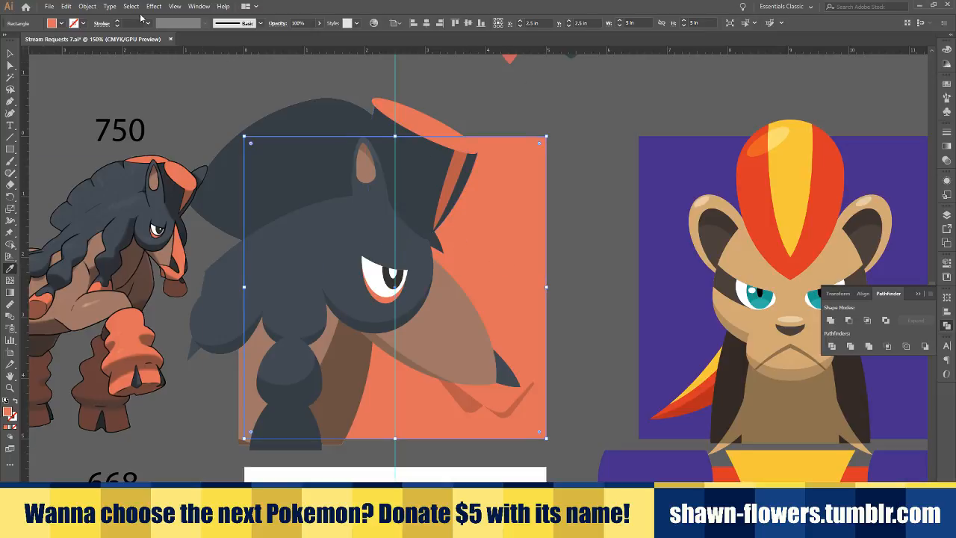
{"action": "left_click", "coordinate": [54, 26], "text": "shift"}
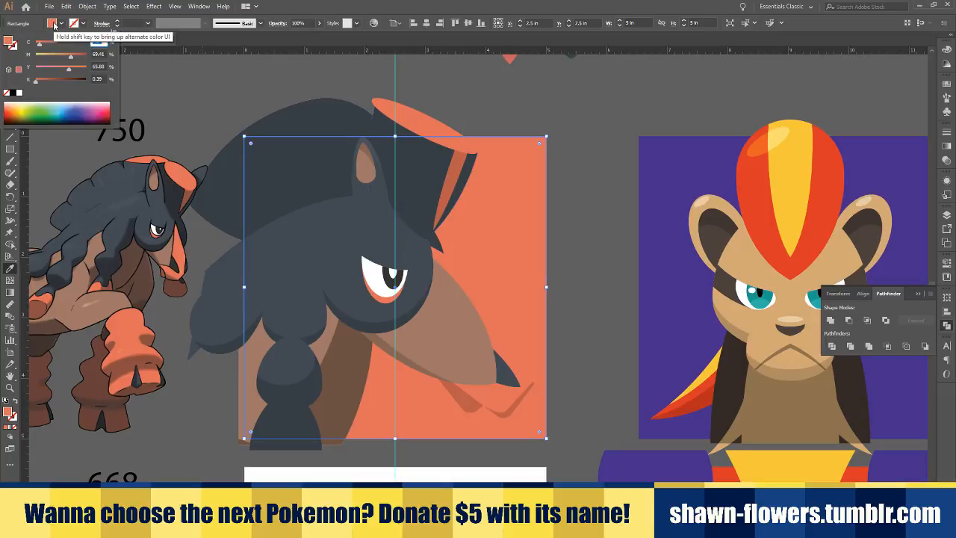
{"action": "double_click", "coordinate": [9, 43]}
{"action": "left_click_drag", "start_coordinate": [229, 88], "coordinate": [243, 121]}
{"action": "left_click", "coordinate": [295, 188]}
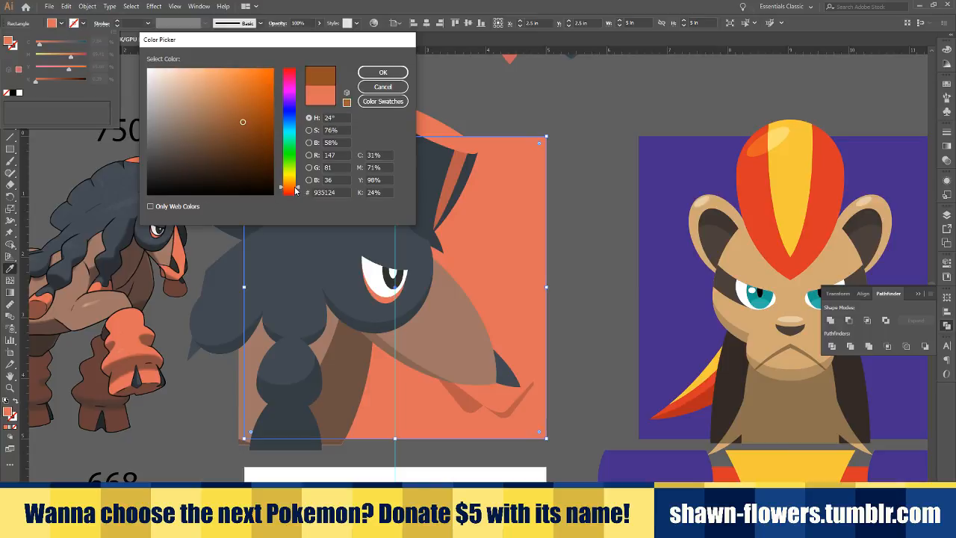
{"action": "left_click_drag", "start_coordinate": [295, 190], "coordinate": [295, 194]}
{"action": "mouse_move", "coordinate": [248, 124]}
{"action": "left_mouse_down"}
{"action": "mouse_move", "coordinate": [256, 137]}
{"action": "mouse_move", "coordinate": [251, 124]}
{"action": "left_mouse_up"}
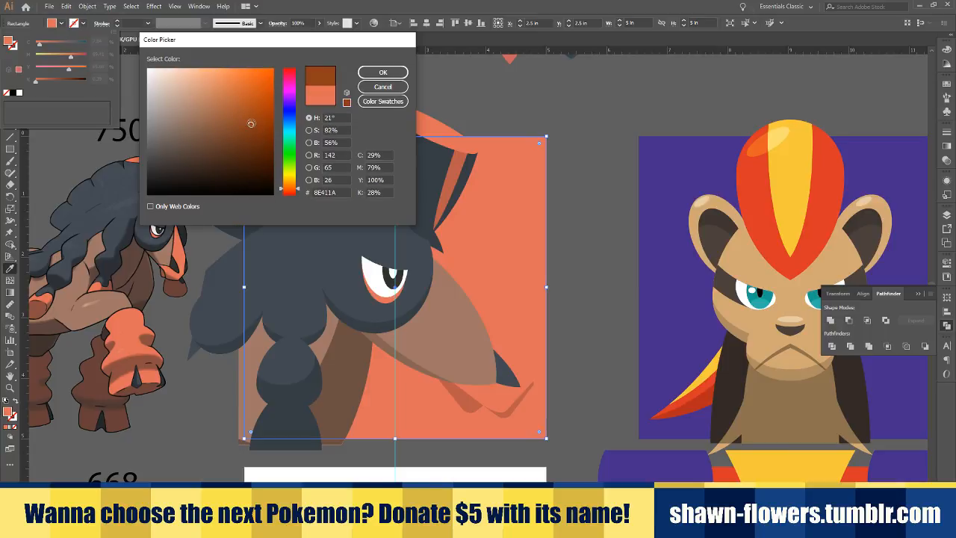
{"action": "left_click", "coordinate": [363, 74]}
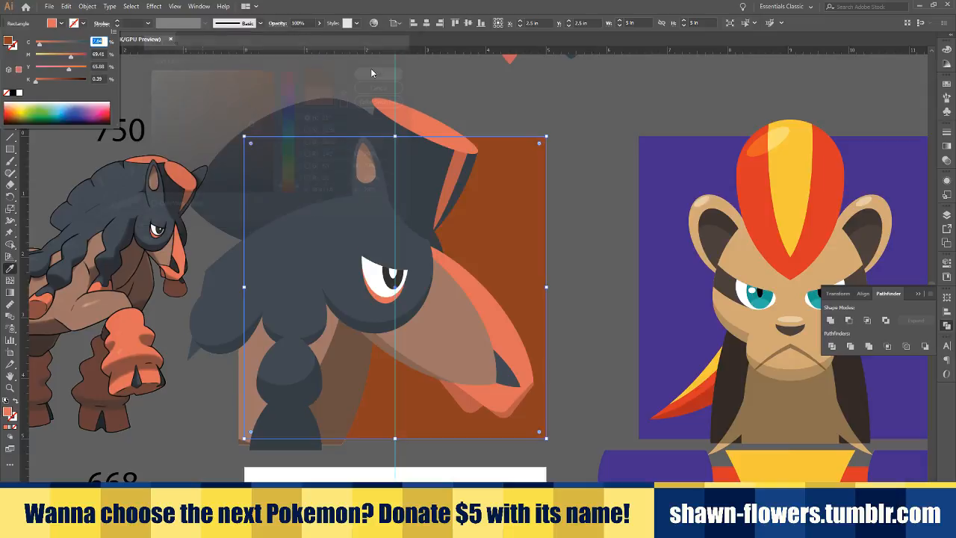
Darken the background square's fill to the brown 662C12
{"action": "double_click", "coordinate": [10, 42]}
{"action": "left_click_drag", "start_coordinate": [251, 127], "coordinate": [253, 143]}
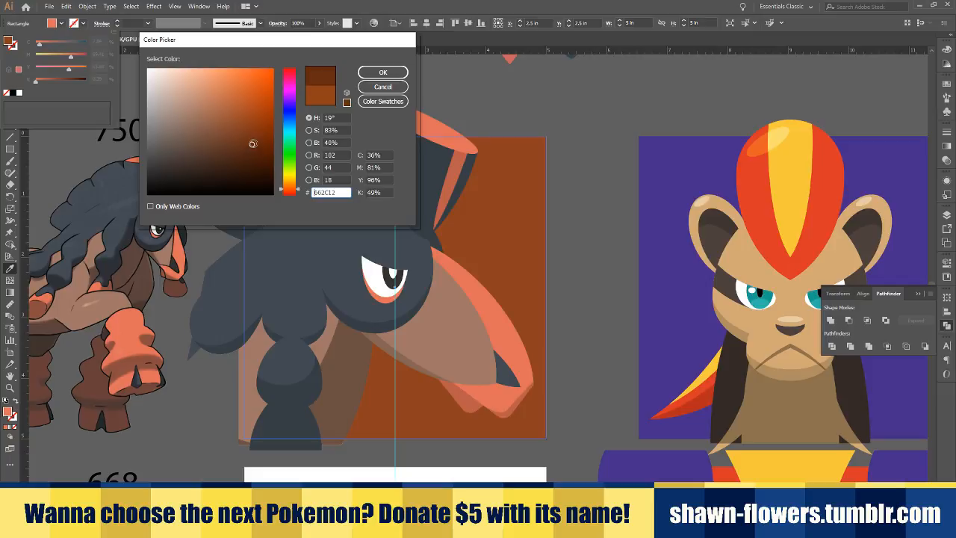
{"action": "left_click", "coordinate": [382, 73]}
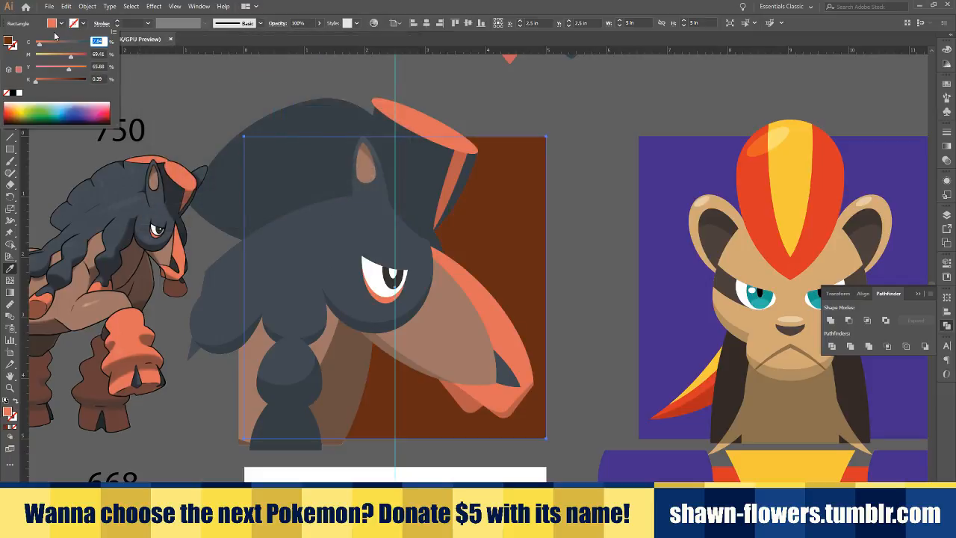
Change the background square's fill to a darker, less saturated brown and deselect it
{"action": "double_click", "coordinate": [10, 43]}
{"action": "left_click", "coordinate": [241, 151]}
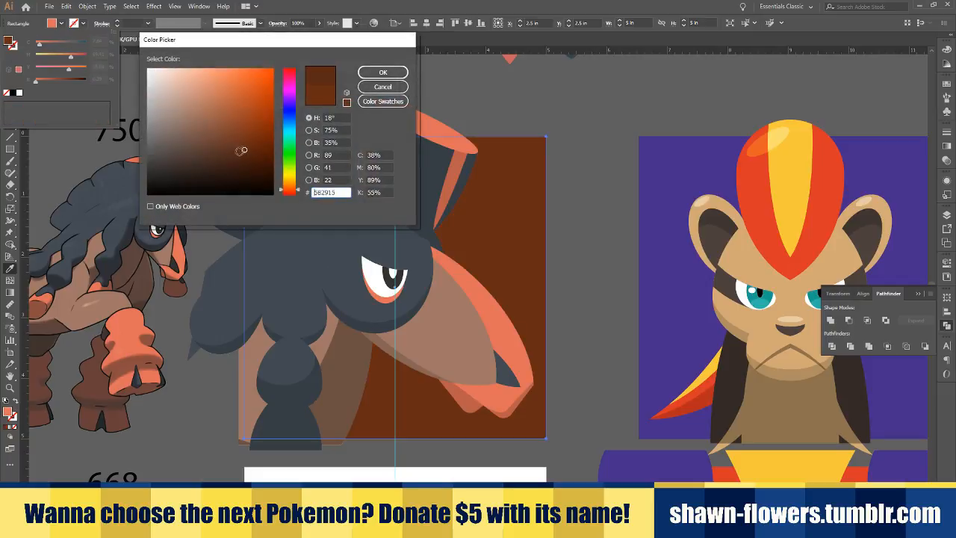
{"action": "left_click_drag", "start_coordinate": [241, 151], "coordinate": [230, 152]}
{"action": "left_click", "coordinate": [372, 72]}
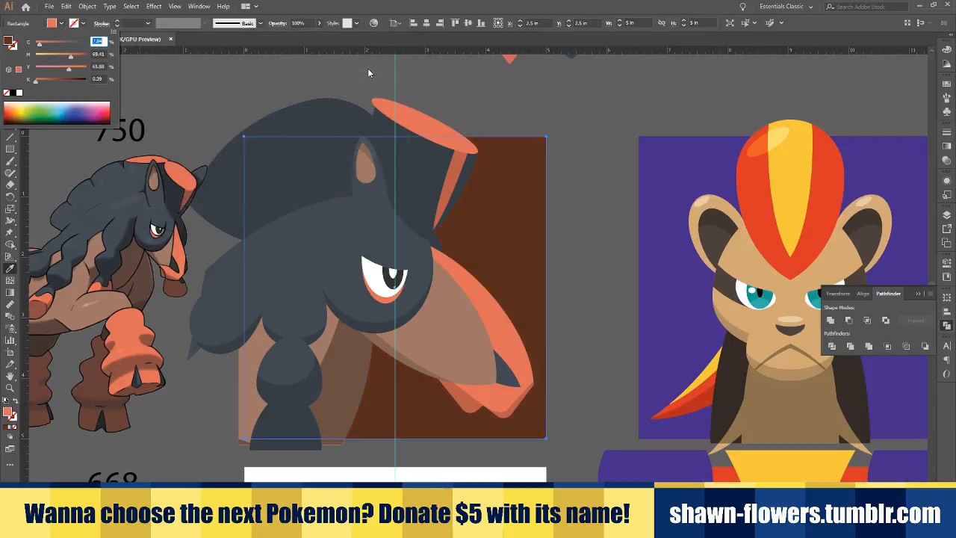
{"action": "left_click", "coordinate": [62, 24]}
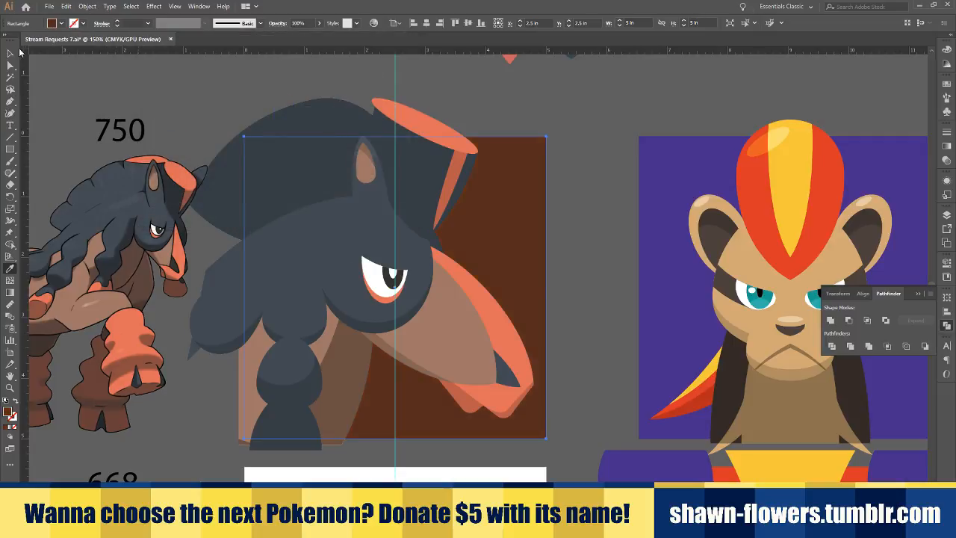
{"action": "left_click", "coordinate": [11, 54]}
{"action": "left_click", "coordinate": [400, 84]}
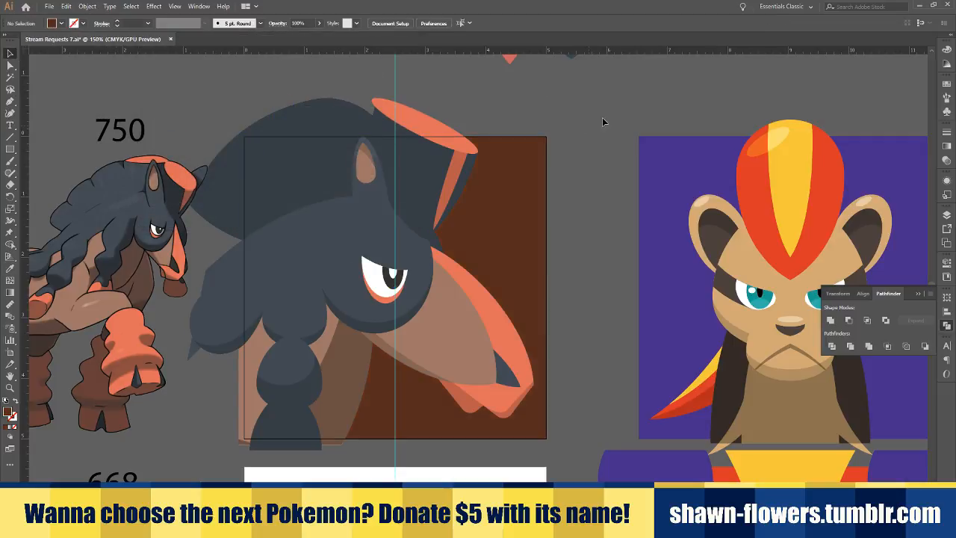
Examine the overlapping nostril, lip and chin shapes at the front of the horse's muzzle against the brown background
{"action": "scroll", "coordinate": [589, 179], "scroll_direction": "down", "scroll_amount": 1}
{"action": "scroll", "coordinate": [586, 274], "scroll_direction": "up", "scroll_amount": 1}
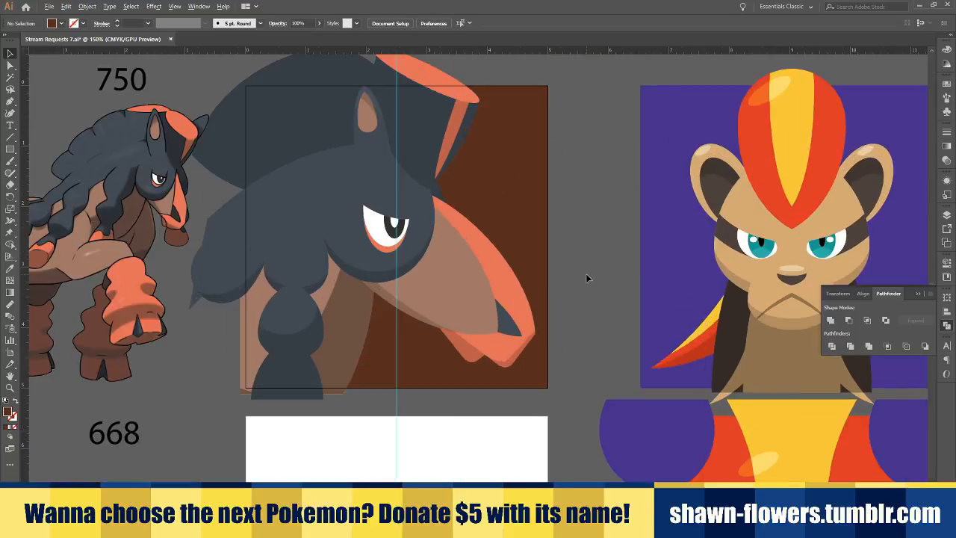
{"action": "scroll", "coordinate": [586, 274], "scroll_direction": "up", "scroll_amount": 1}
{"action": "scroll", "coordinate": [586, 273], "scroll_direction": "down", "scroll_amount": 1}
{"action": "scroll", "coordinate": [527, 366], "scroll_direction": "up", "scroll_amount": 2}
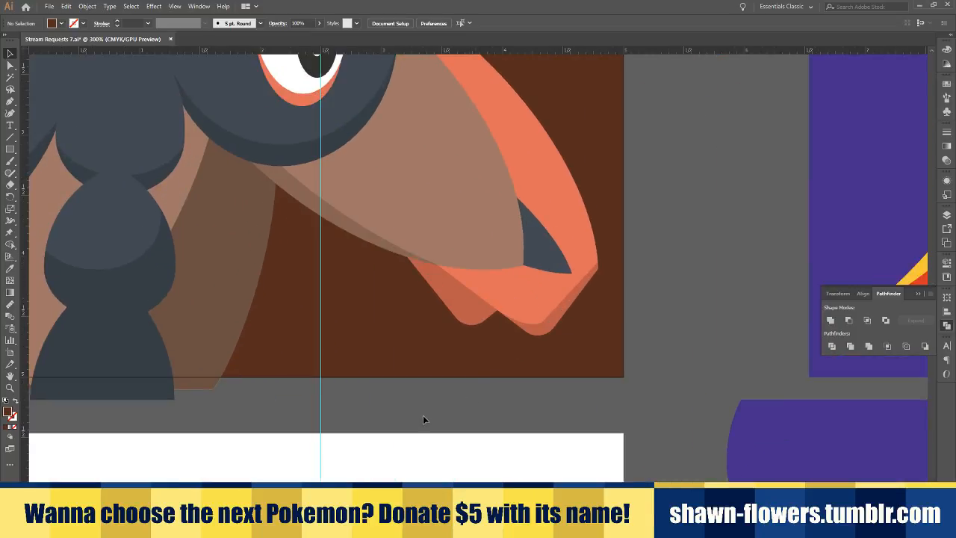
{"action": "left_click", "coordinate": [454, 324]}
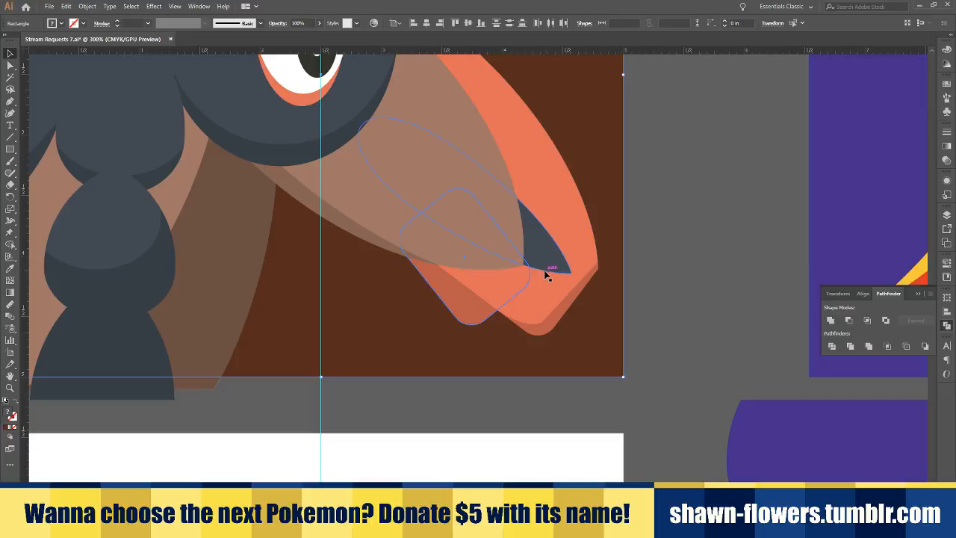
{"action": "left_click", "coordinate": [527, 289]}
{"action": "left_click_drag", "start_coordinate": [543, 276], "coordinate": [544, 287]}
{"action": "left_click_drag", "start_coordinate": [464, 302], "coordinate": [479, 306]}
{"action": "left_click", "coordinate": [517, 398]}
{"action": "scroll", "coordinate": [510, 395], "scroll_direction": "down", "scroll_amount": 1}
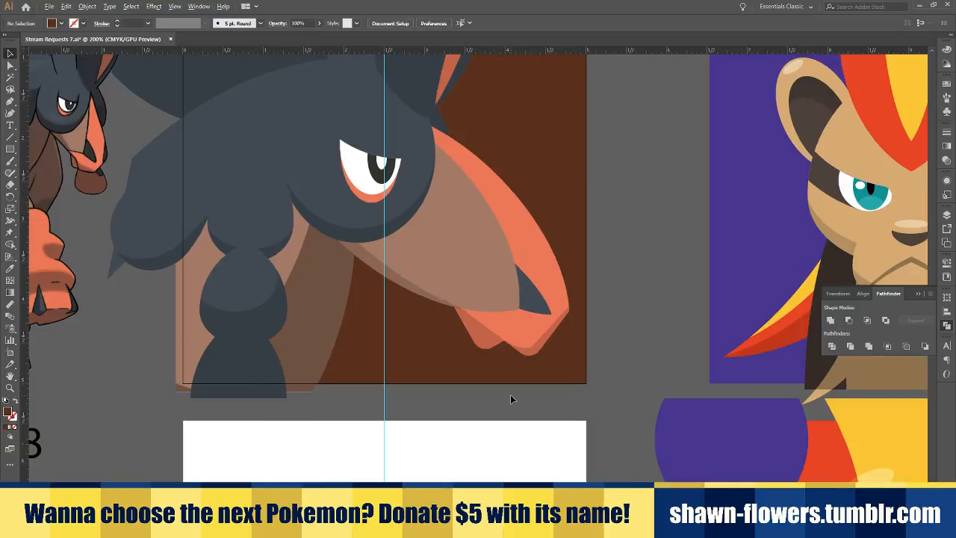
Copy the oval highlight from the lion cub's red-and-yellow crest onto the horse's forehead above the eye and deselect it
{"action": "scroll", "coordinate": [511, 394], "scroll_direction": "down", "scroll_amount": 1}
{"action": "scroll", "coordinate": [507, 404], "scroll_direction": "down", "scroll_amount": 1}
{"action": "scroll", "coordinate": [532, 415], "scroll_direction": "up", "scroll_amount": 1}
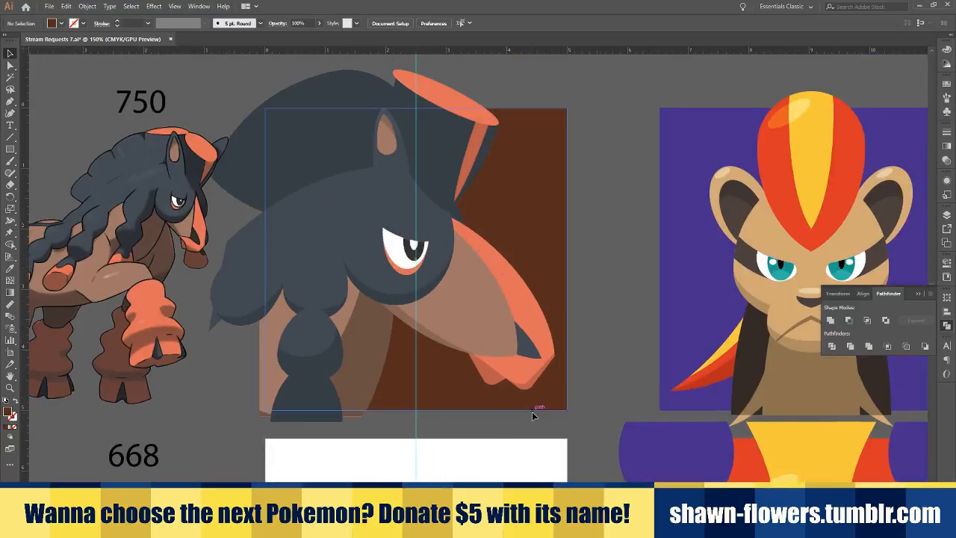
{"action": "scroll", "coordinate": [533, 416], "scroll_direction": "up", "scroll_amount": 1}
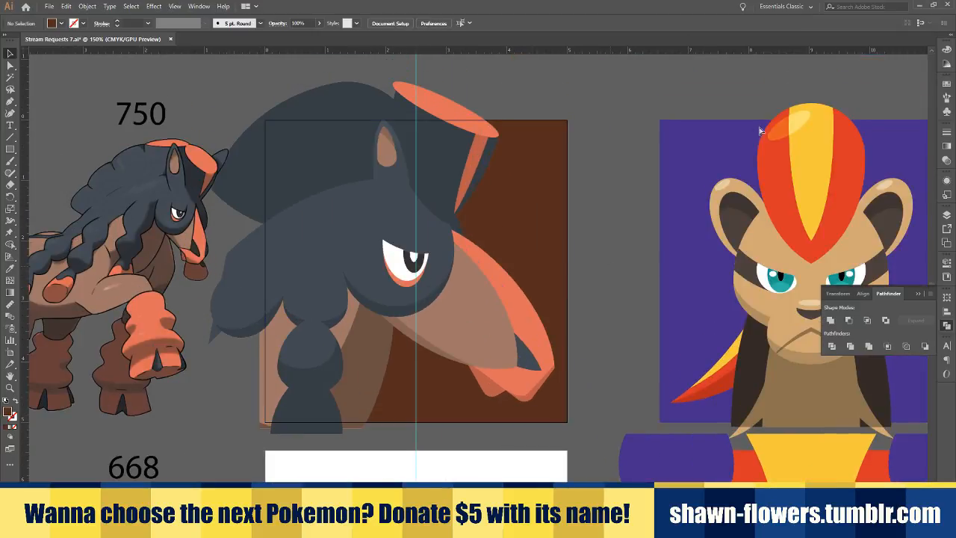
{"action": "left_click_drag", "start_coordinate": [781, 134], "coordinate": [321, 200]}
{"action": "scroll", "coordinate": [336, 205], "scroll_direction": "up", "scroll_amount": 2}
{"action": "left_click", "coordinate": [814, 162]}
{"action": "key", "text": "ctrl+minus"}
{"action": "key", "text": "ctrl+minus"}
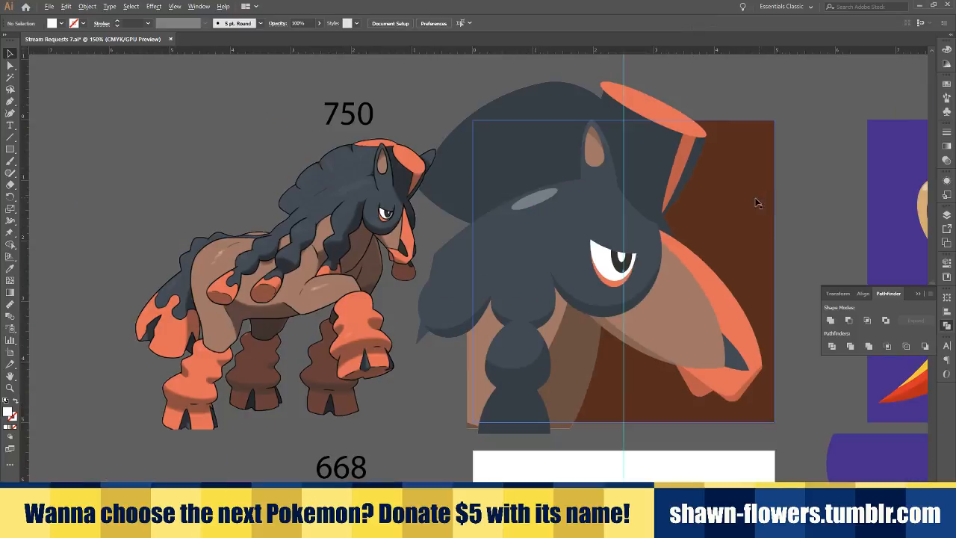
Examine the horse portrait with its forehead highlight and brown background beside the number 750 reference image
{"action": "scroll", "coordinate": [617, 274], "scroll_direction": "right", "scroll_amount": 5}
{"action": "scroll", "coordinate": [676, 230], "scroll_direction": "right", "scroll_amount": 1}
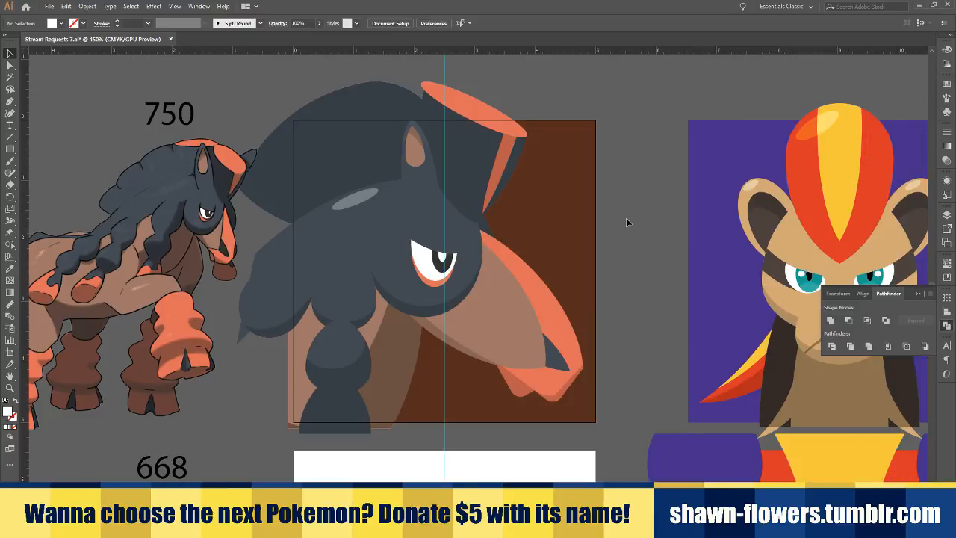
{"action": "scroll", "coordinate": [440, 248], "scroll_direction": "up", "scroll_amount": 1}
{"action": "scroll", "coordinate": [415, 235], "scroll_direction": "down", "scroll_amount": 1}
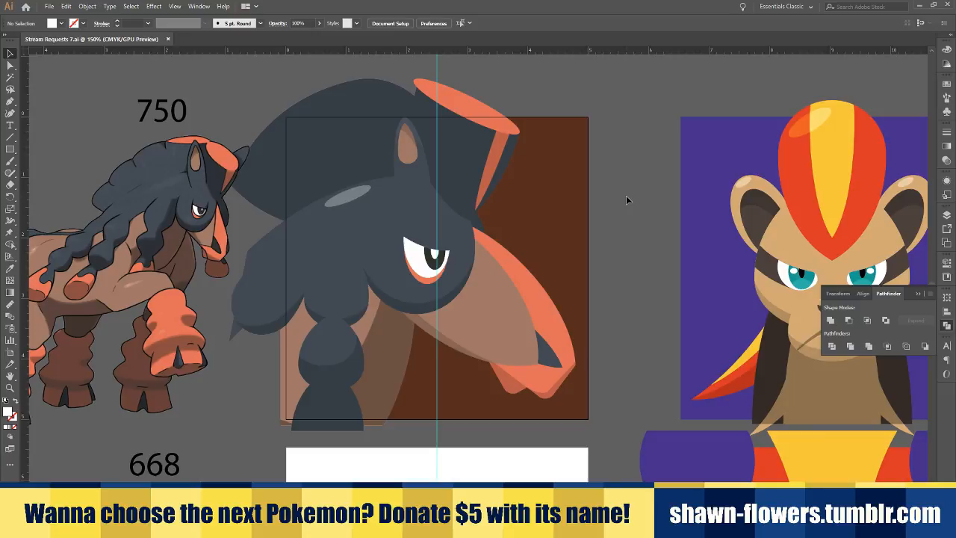
{"action": "scroll", "coordinate": [622, 187], "scroll_direction": "down", "scroll_amount": 5}
{"action": "scroll", "coordinate": [620, 189], "scroll_direction": "up", "scroll_amount": 5}
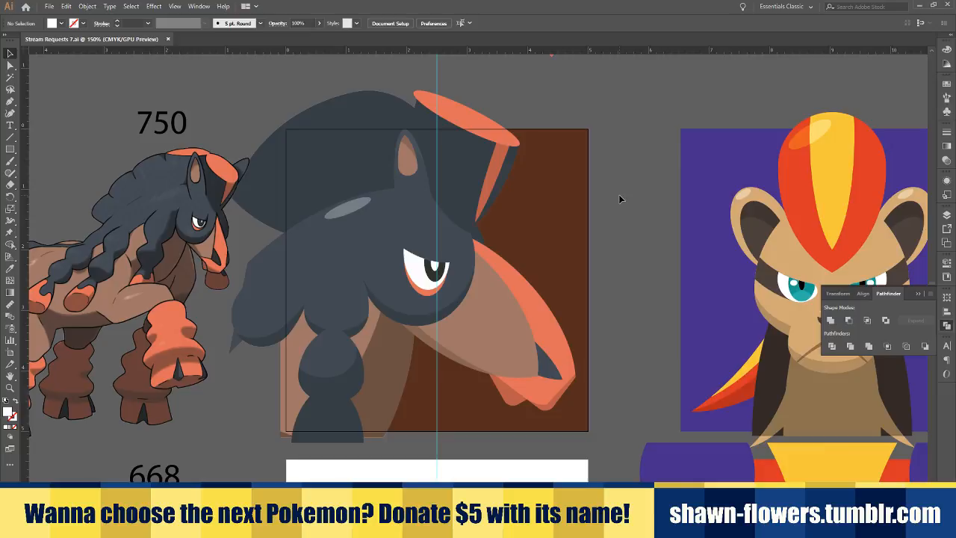
{"action": "scroll", "coordinate": [619, 196], "scroll_direction": "down", "scroll_amount": 10}
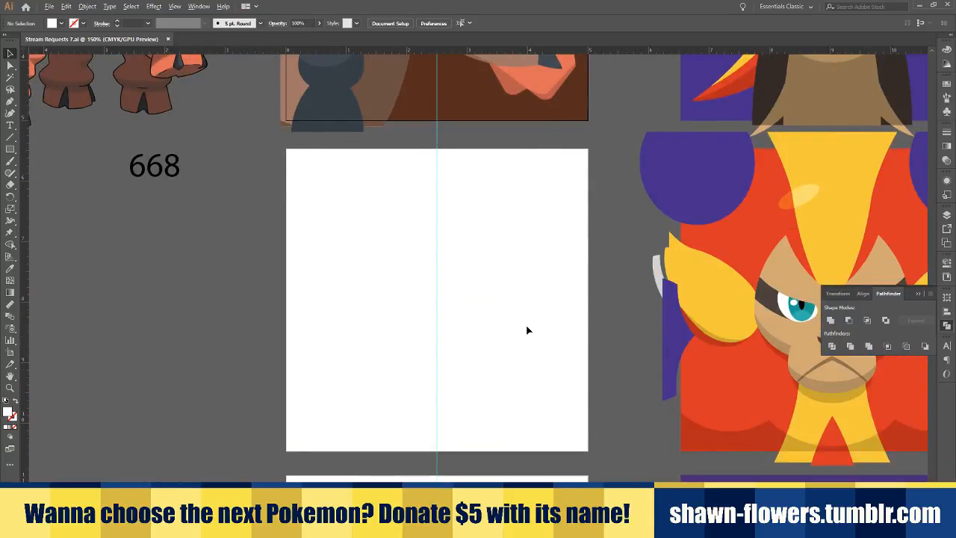
{"action": "scroll", "coordinate": [527, 328], "scroll_direction": "down", "scroll_amount": 1}
{"action": "scroll", "coordinate": [526, 328], "scroll_direction": "up", "scroll_amount": 5}
{"action": "scroll", "coordinate": [501, 293], "scroll_direction": "up", "scroll_amount": 1}
{"action": "scroll", "coordinate": [515, 382], "scroll_direction": "up", "scroll_amount": 2}
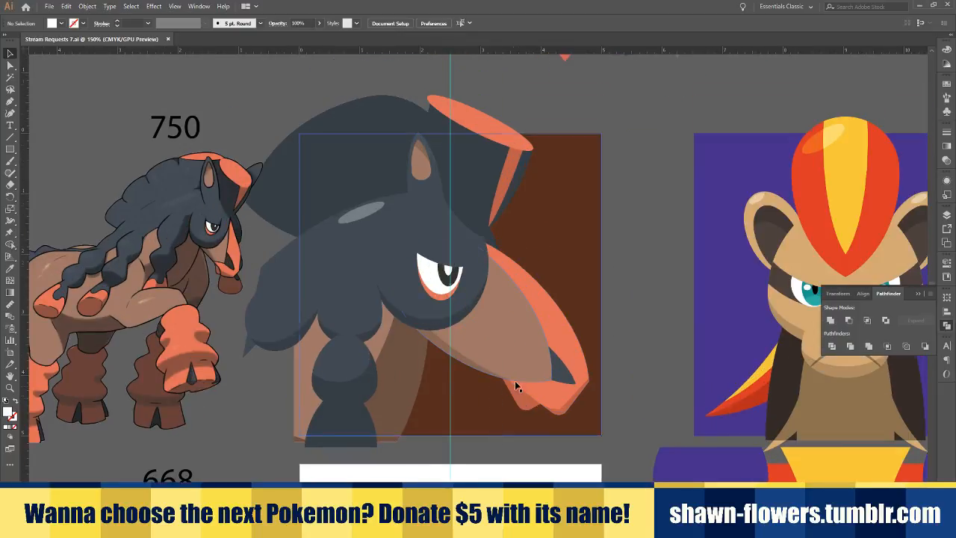
{"action": "scroll", "coordinate": [523, 385], "scroll_direction": "up", "scroll_amount": 1}
{"action": "scroll", "coordinate": [521, 406], "scroll_direction": "up", "scroll_amount": 1}
{"action": "scroll", "coordinate": [676, 296], "scroll_direction": "up", "scroll_amount": 1}
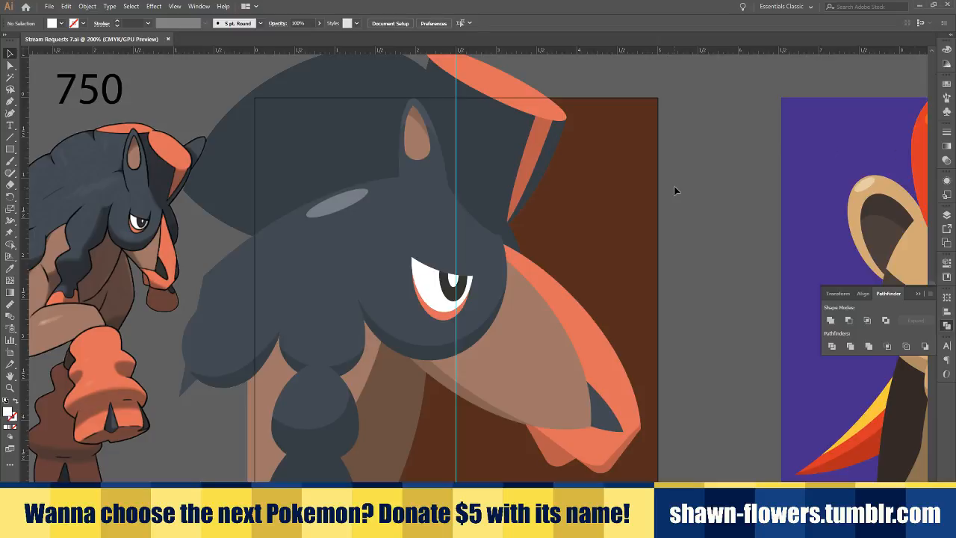
{"action": "scroll", "coordinate": [687, 196], "scroll_direction": "down", "scroll_amount": 3}
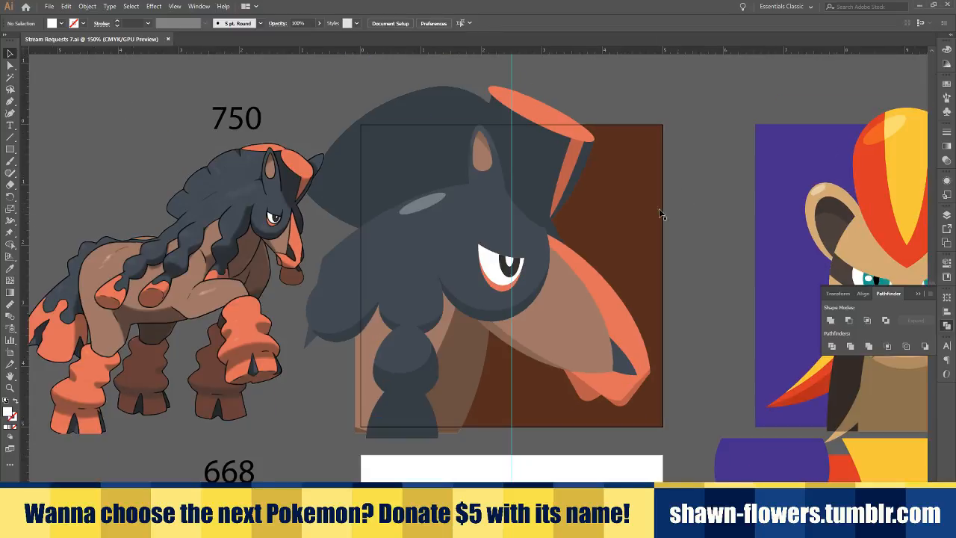
{"action": "scroll", "coordinate": [629, 222], "scroll_direction": "left", "scroll_amount": 2}
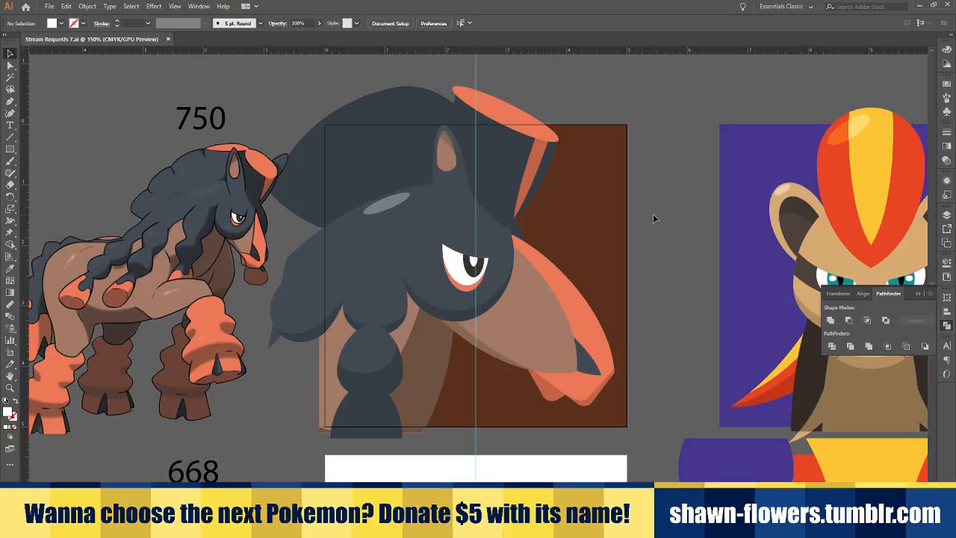
{"action": "scroll", "coordinate": [653, 217], "scroll_direction": "down", "scroll_amount": 2}
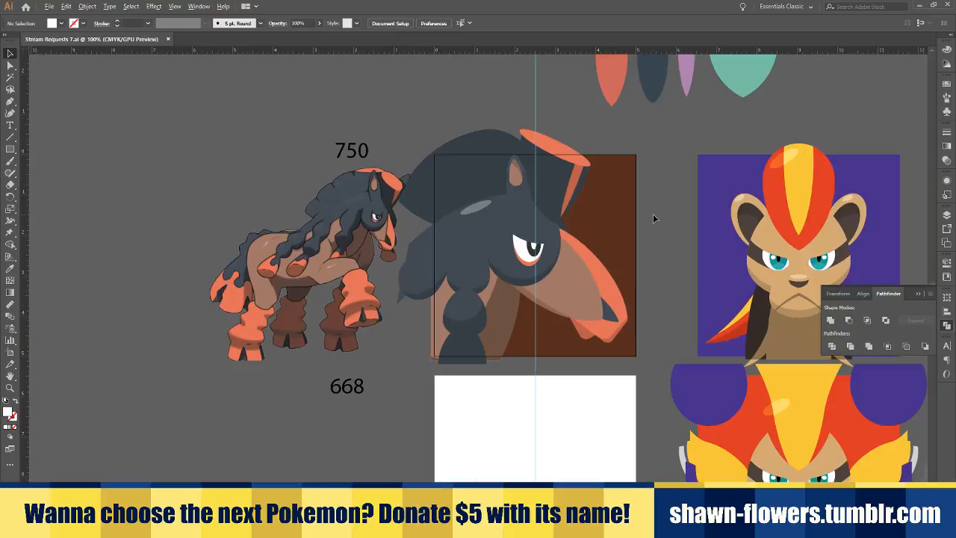
{"action": "left_click_drag", "start_coordinate": [653, 217], "coordinate": [611, 247]}
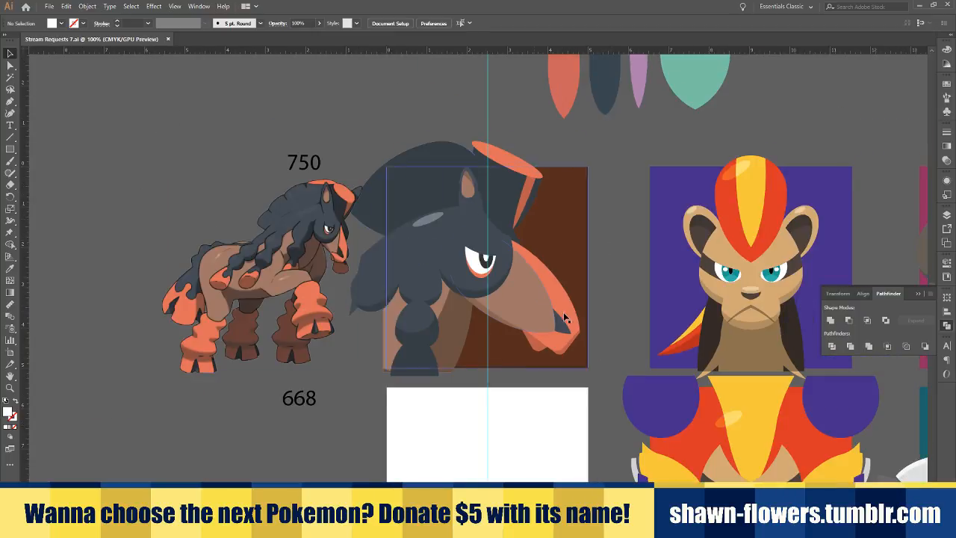
Examine the other Pokémon portraits and the empty 668 and 626 artboards in comparison with the horse portrait
{"action": "scroll", "coordinate": [651, 265], "scroll_direction": "right", "scroll_amount": 6}
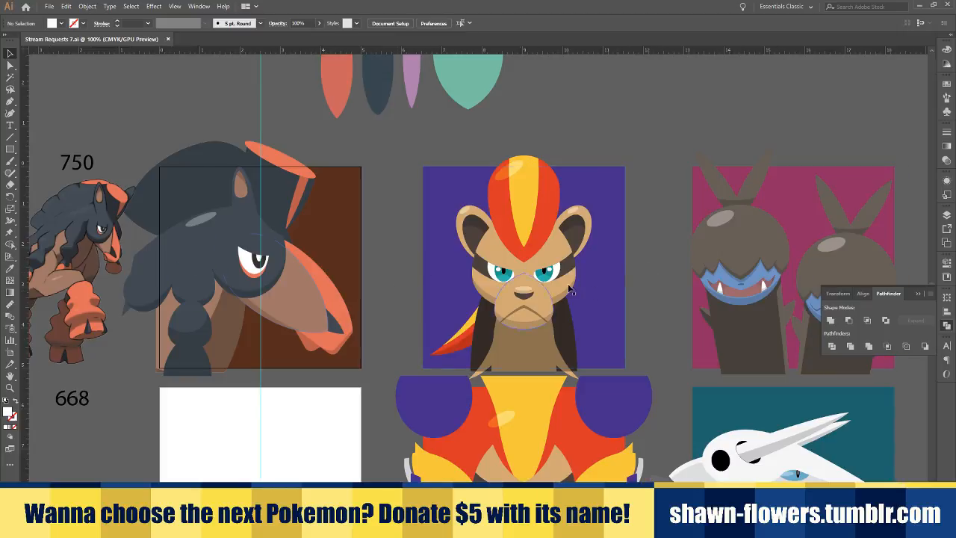
{"action": "scroll", "coordinate": [642, 264], "scroll_direction": "down", "scroll_amount": 3}
{"action": "scroll", "coordinate": [611, 219], "scroll_direction": "down", "scroll_amount": 10}
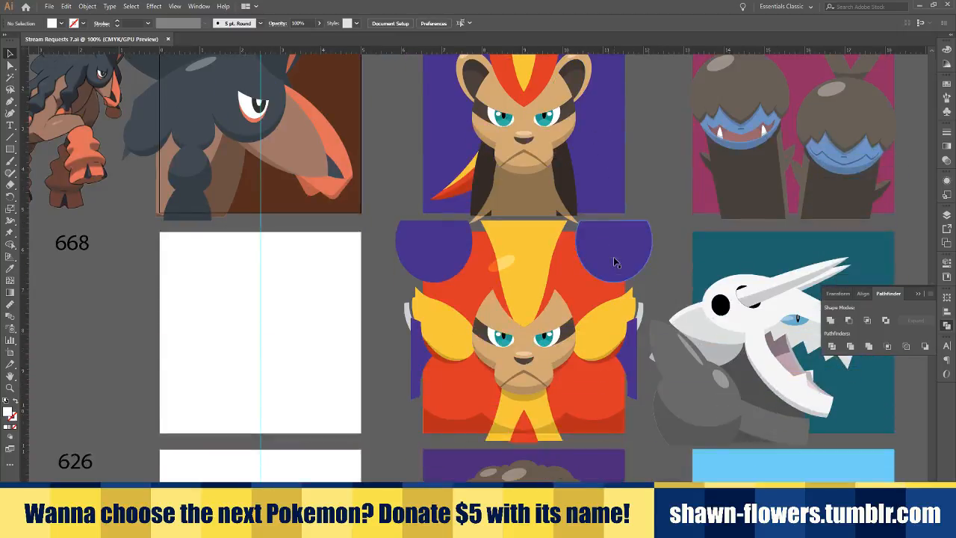
{"action": "scroll", "coordinate": [652, 396], "scroll_direction": "down", "scroll_amount": 3}
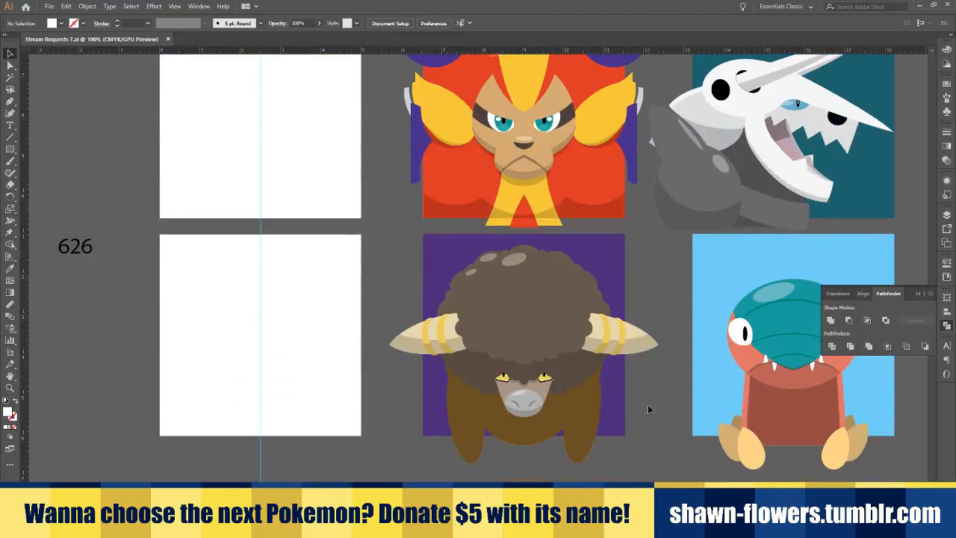
{"action": "scroll", "coordinate": [658, 407], "scroll_direction": "right", "scroll_amount": 2}
{"action": "scroll", "coordinate": [658, 407], "scroll_direction": "right", "scroll_amount": 5}
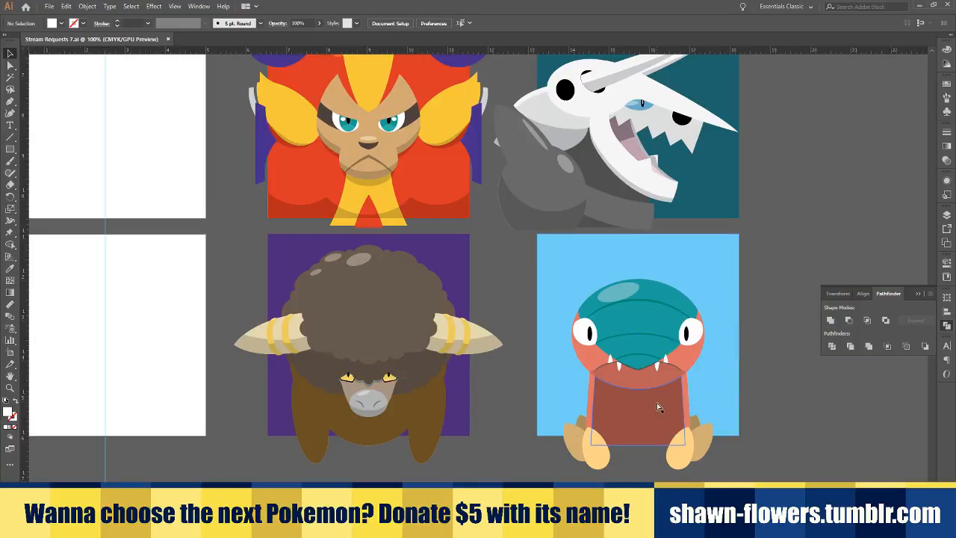
{"action": "scroll", "coordinate": [765, 380], "scroll_direction": "up", "scroll_amount": 7}
{"action": "scroll", "coordinate": [754, 360], "scroll_direction": "up", "scroll_amount": 3}
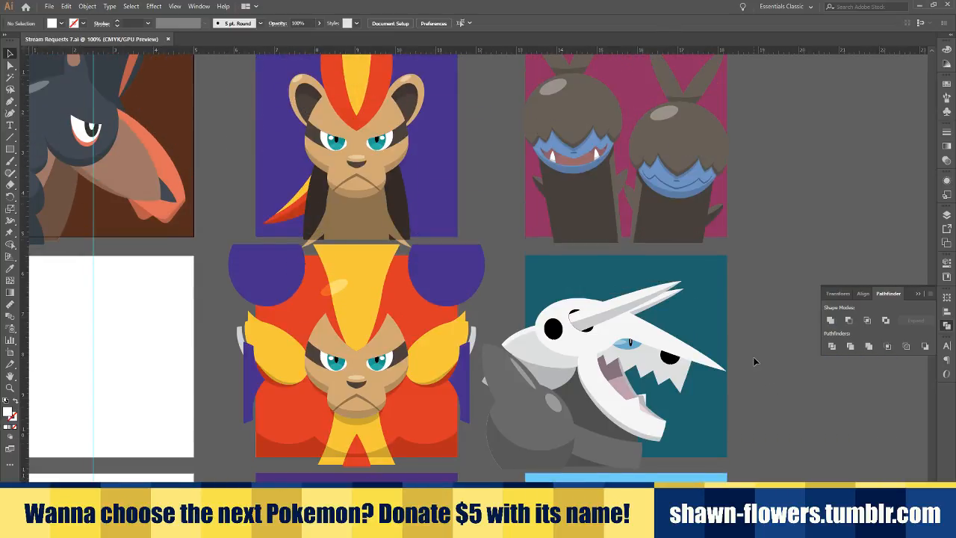
{"action": "scroll", "coordinate": [754, 358], "scroll_direction": "down", "scroll_amount": 3}
{"action": "scroll", "coordinate": [754, 358], "scroll_direction": "left", "scroll_amount": 6}
{"action": "scroll", "coordinate": [626, 351], "scroll_direction": "down", "scroll_amount": 1}
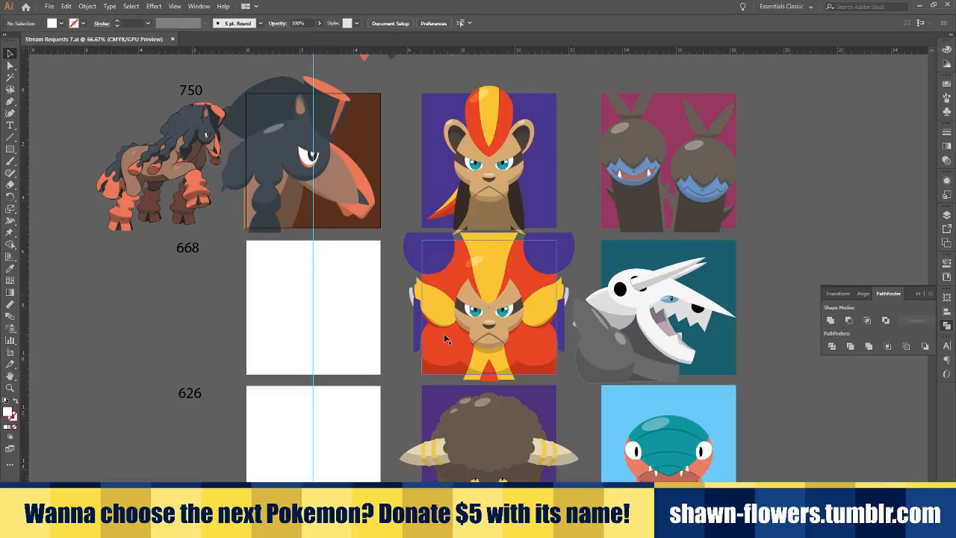
{"action": "scroll", "coordinate": [399, 341], "scroll_direction": "left", "scroll_amount": 4}
{"action": "scroll", "coordinate": [399, 341], "scroll_direction": "up", "scroll_amount": 2}
{"action": "scroll", "coordinate": [430, 336], "scroll_direction": "up", "scroll_amount": 1}
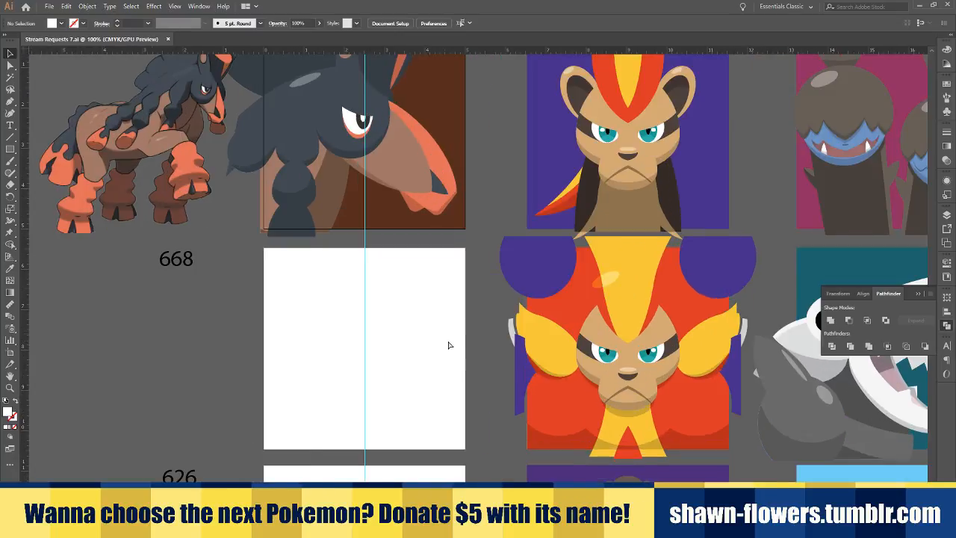
{"action": "scroll", "coordinate": [448, 343], "scroll_direction": "left", "scroll_amount": 3}
{"action": "scroll", "coordinate": [453, 348], "scroll_direction": "up", "scroll_amount": 2}
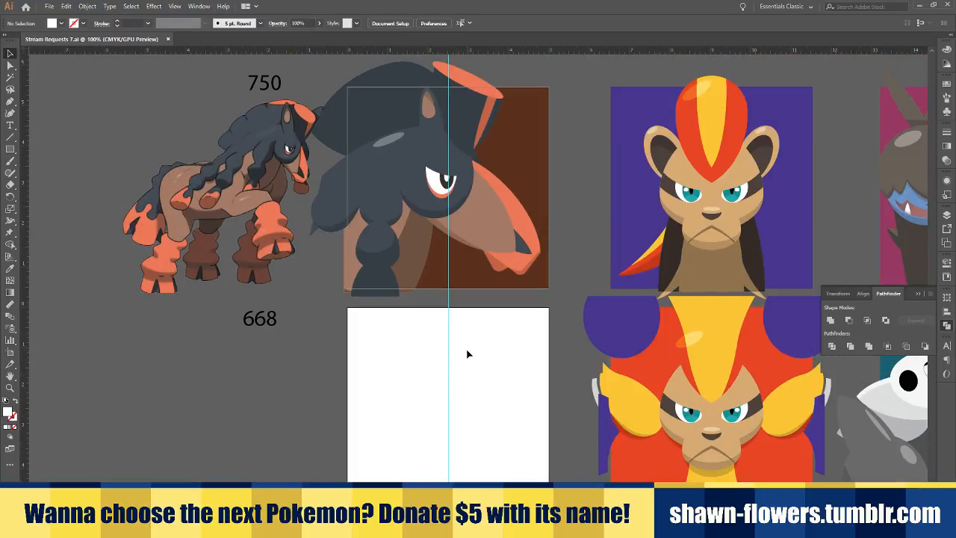